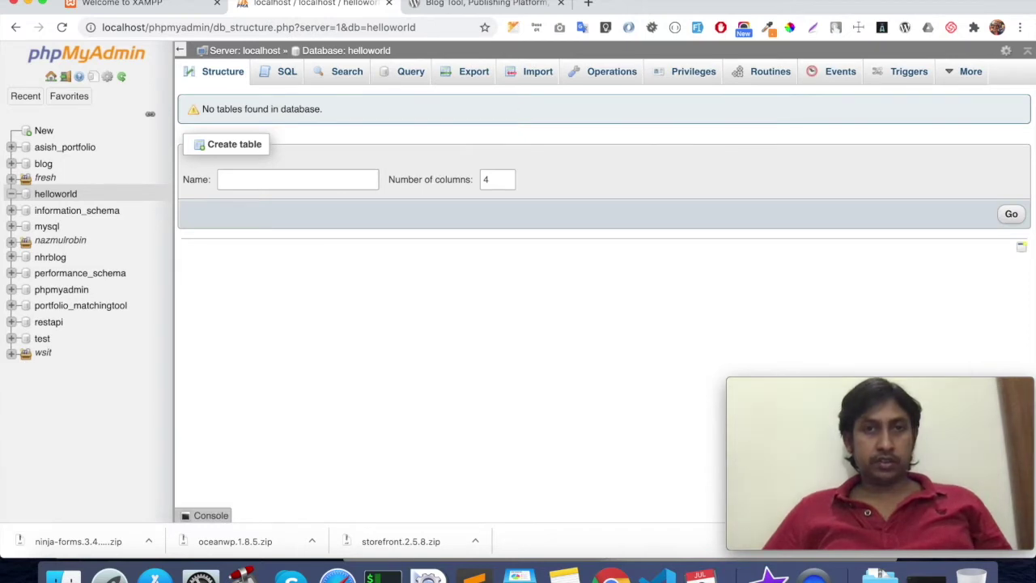
- Copy all 19 files from the downloaded wordpress folder into the empty htdocs/helloworld folder
left_click(63, 5)
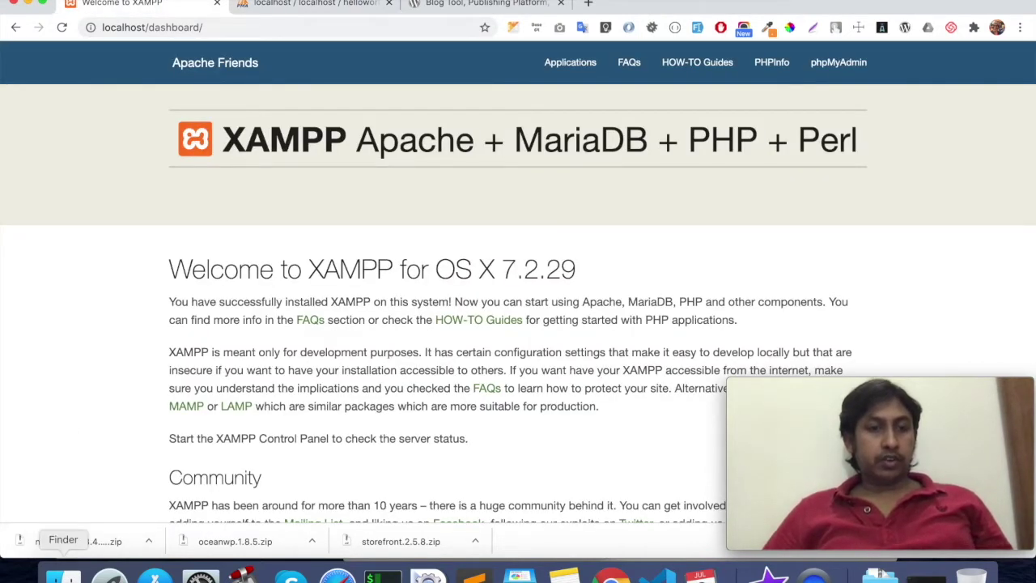
left_click(63, 577)
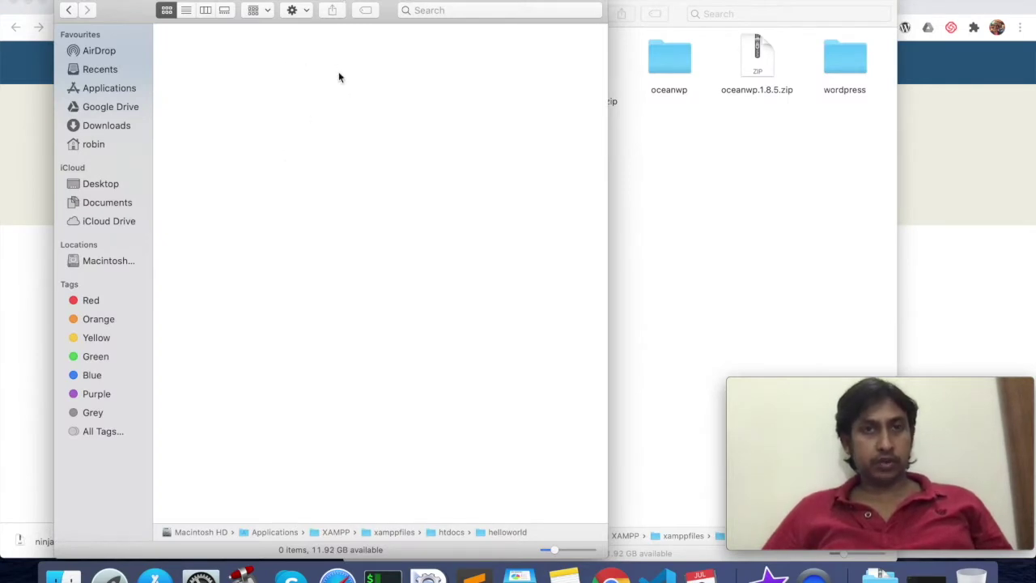
left_click(689, 232)
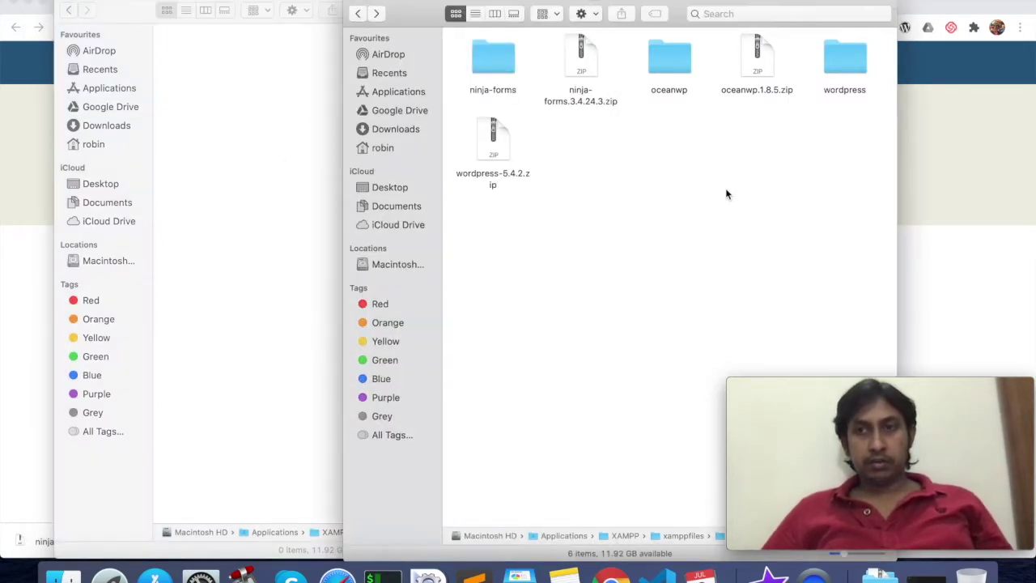
double_click(841, 67)
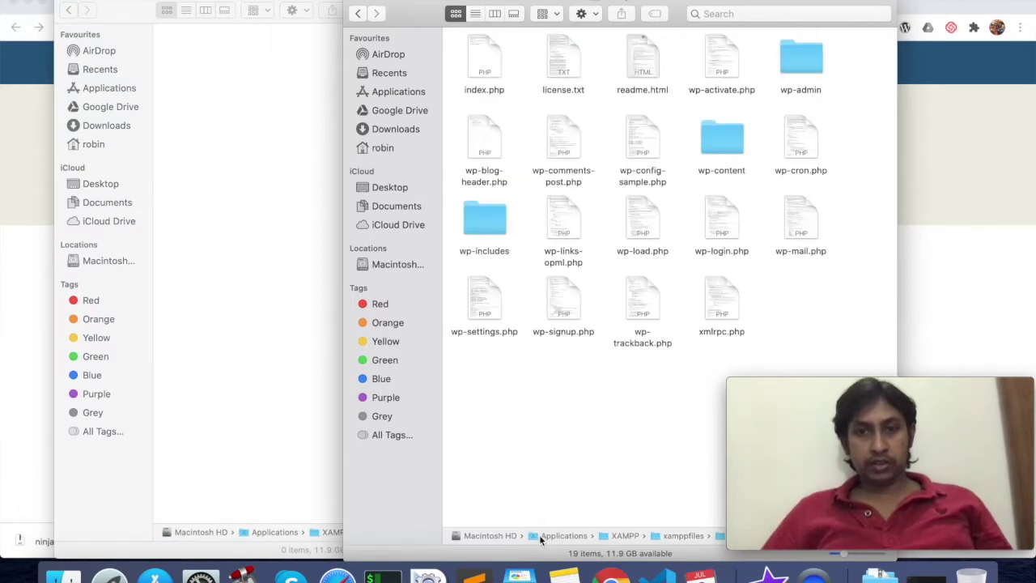
key("super+a")
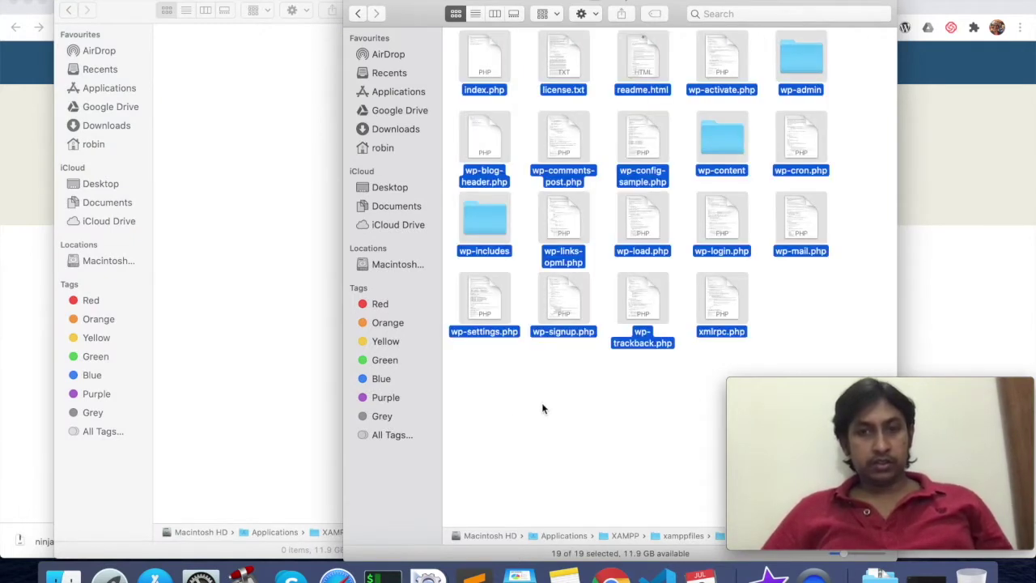
left_click(213, 170)
key("super+v")
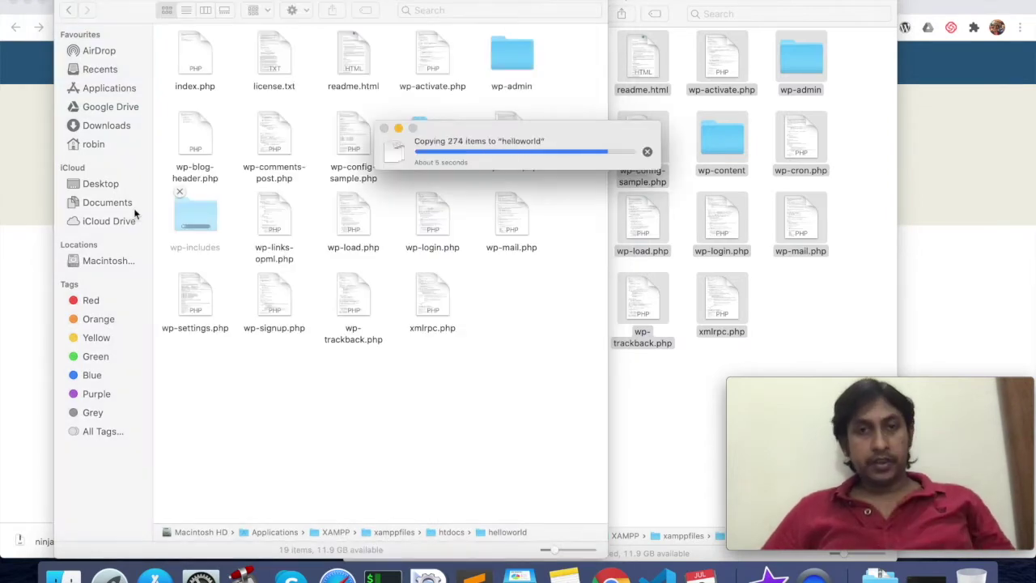
left_click(27, 213)
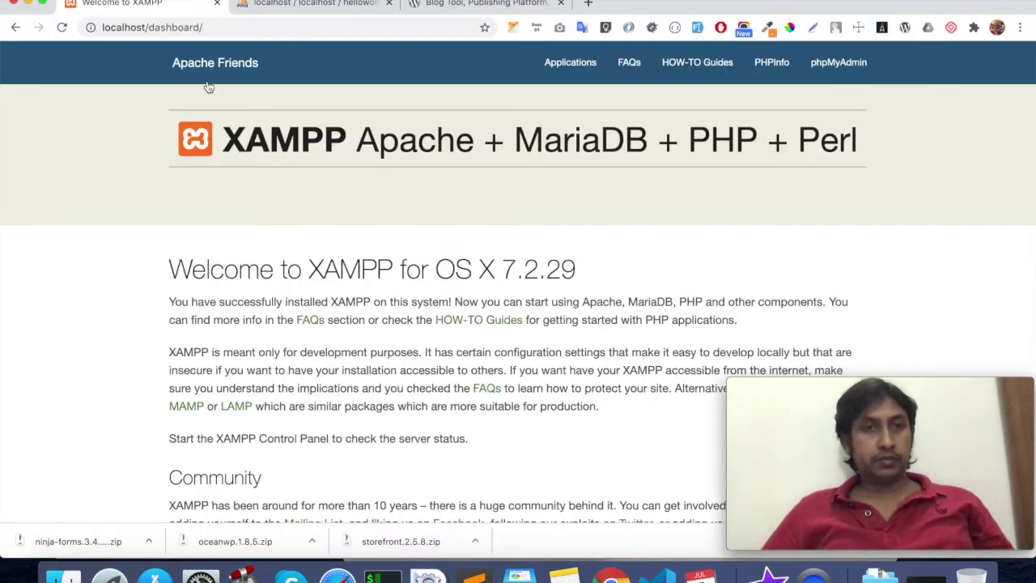
- Load localhost/helloworld and reach the database connection form, checking the helloworld database in phpMyAdmin
left_click(229, 28)
type("lo")
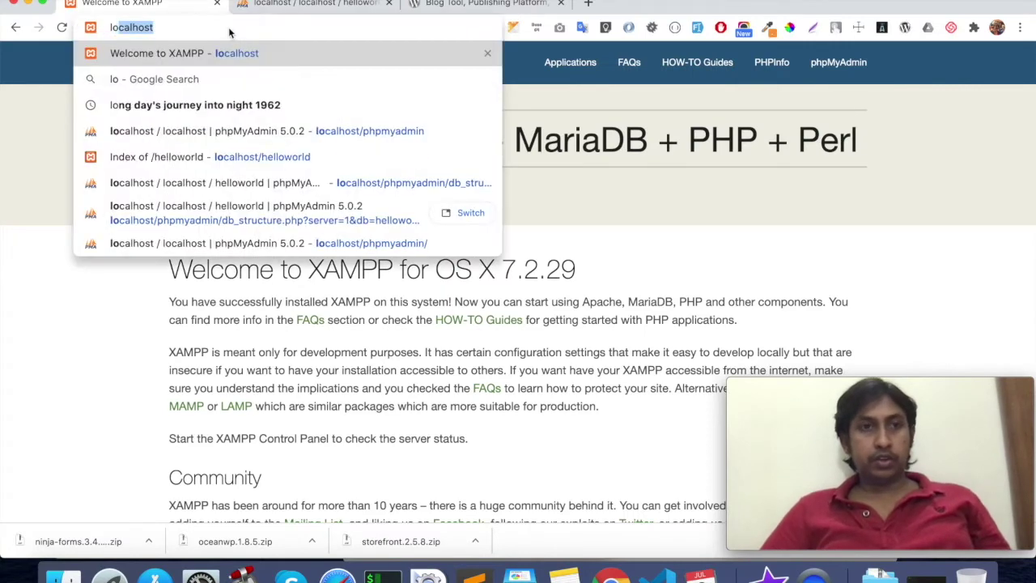
type("calhost/he")
key("Return")
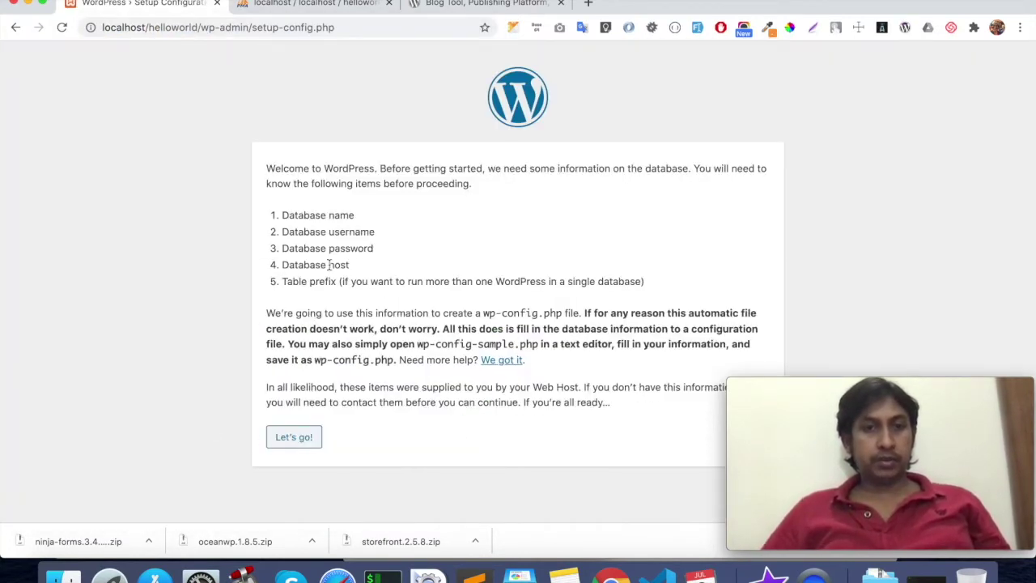
double_click(303, 215)
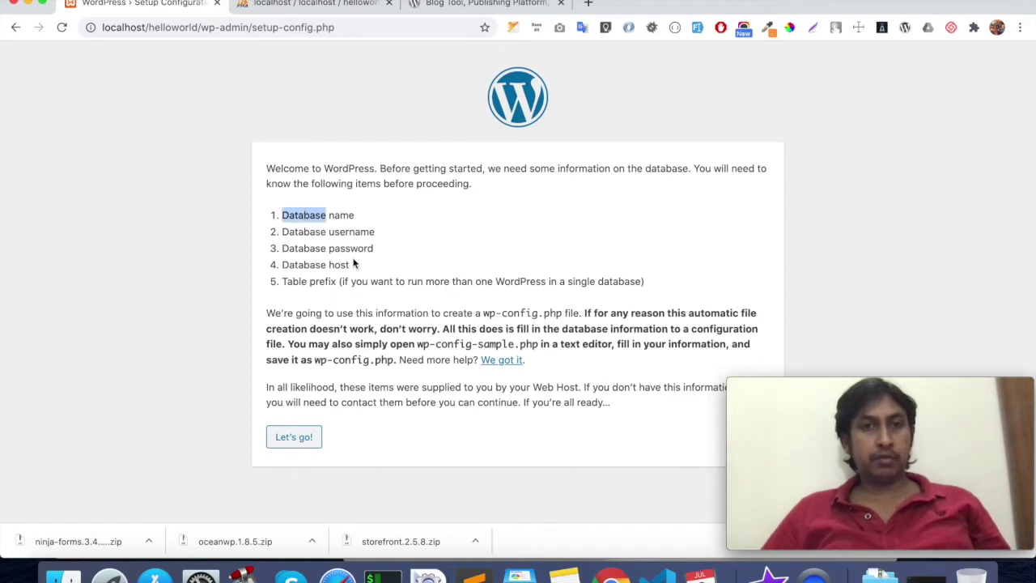
left_click(316, 4)
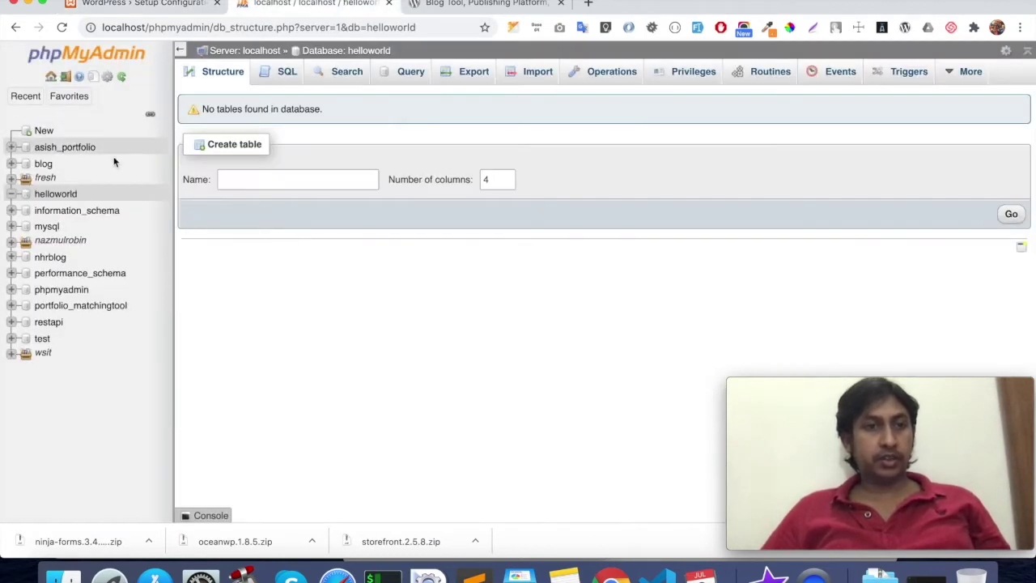
left_click(127, 4)
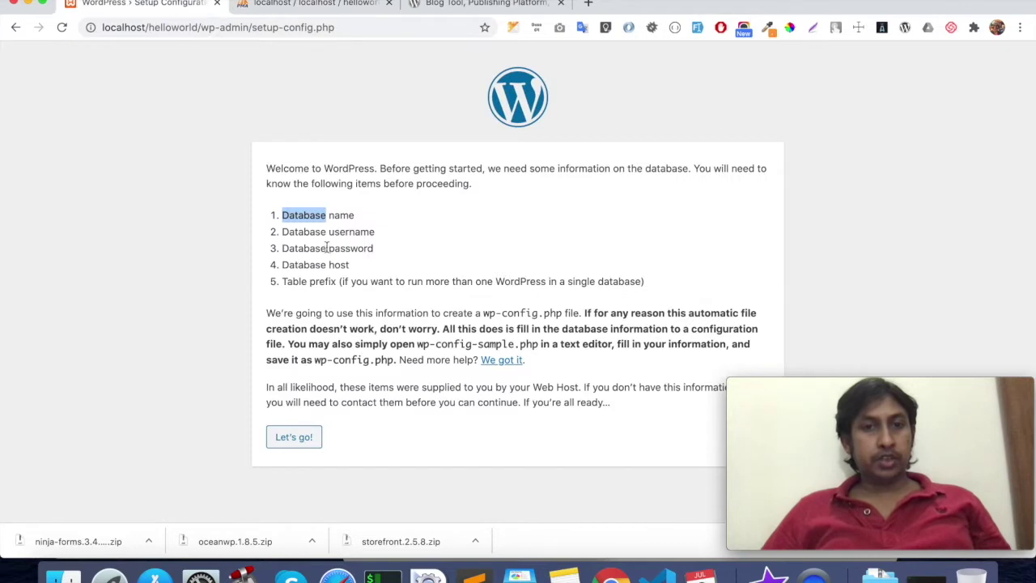
left_click(298, 436)
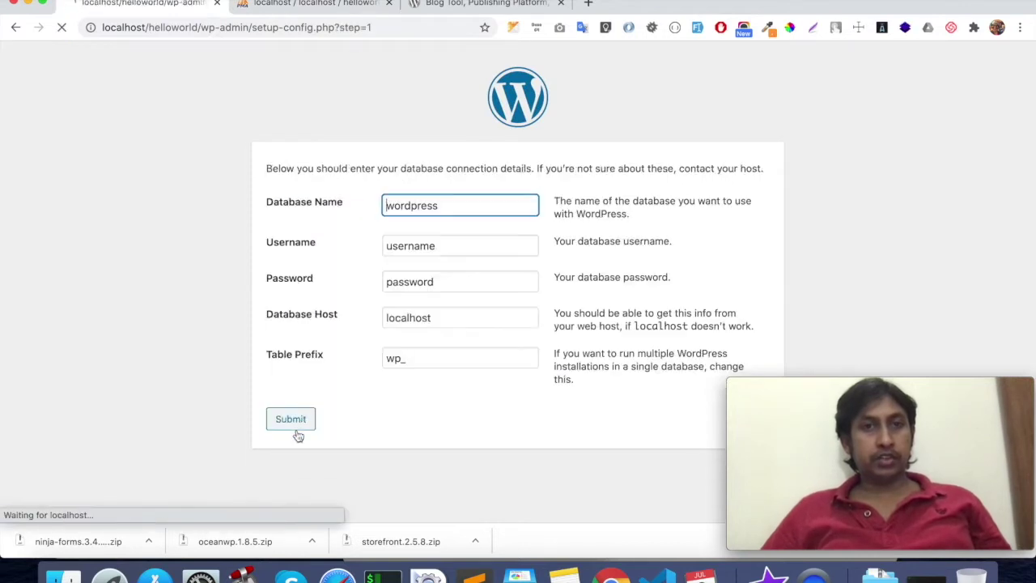
left_click(323, 5)
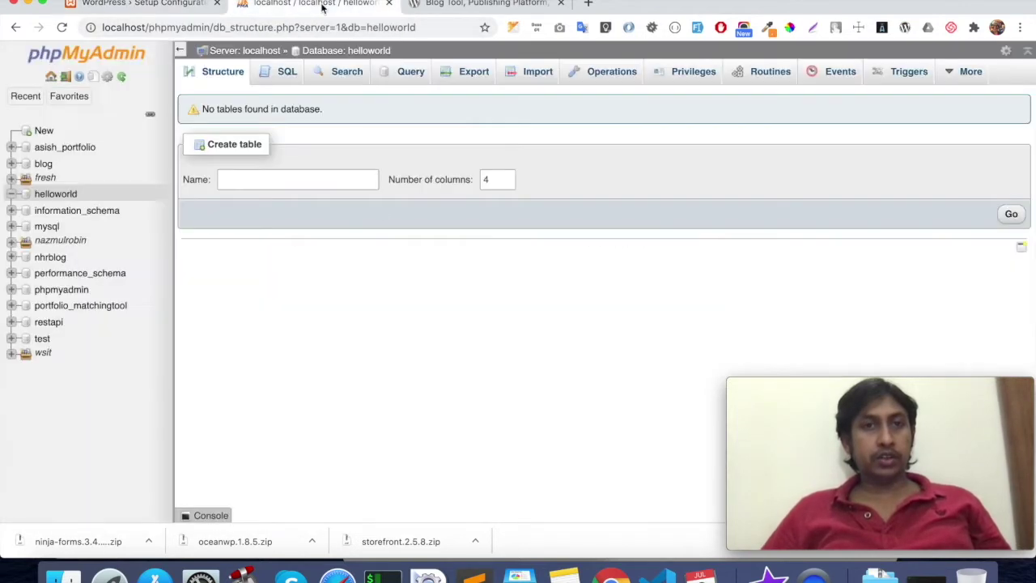
left_click(166, 5)
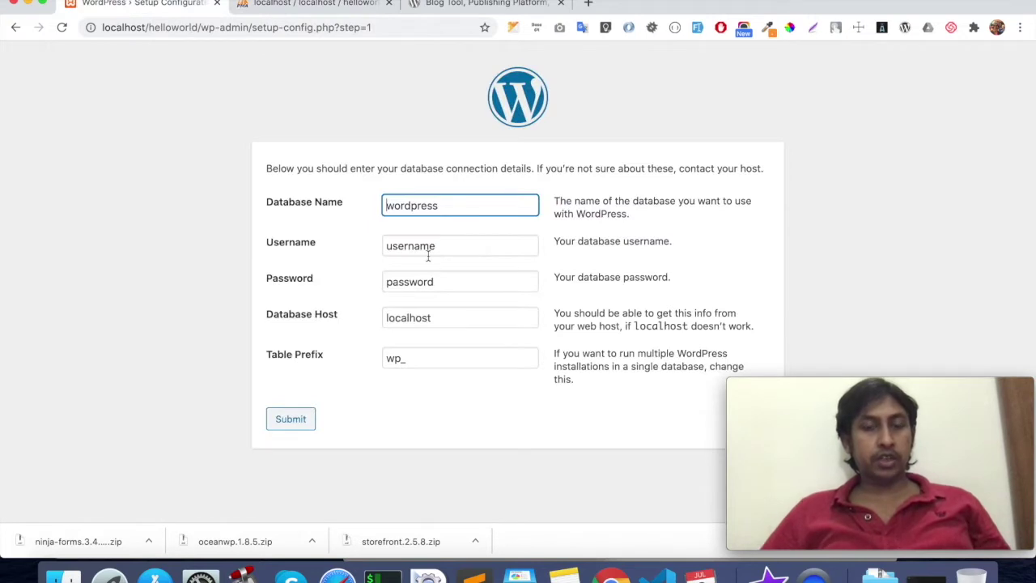
- Enter database helloworld, user root, a blank password, host localhost and prefix wp_, then submit
key("Tab")
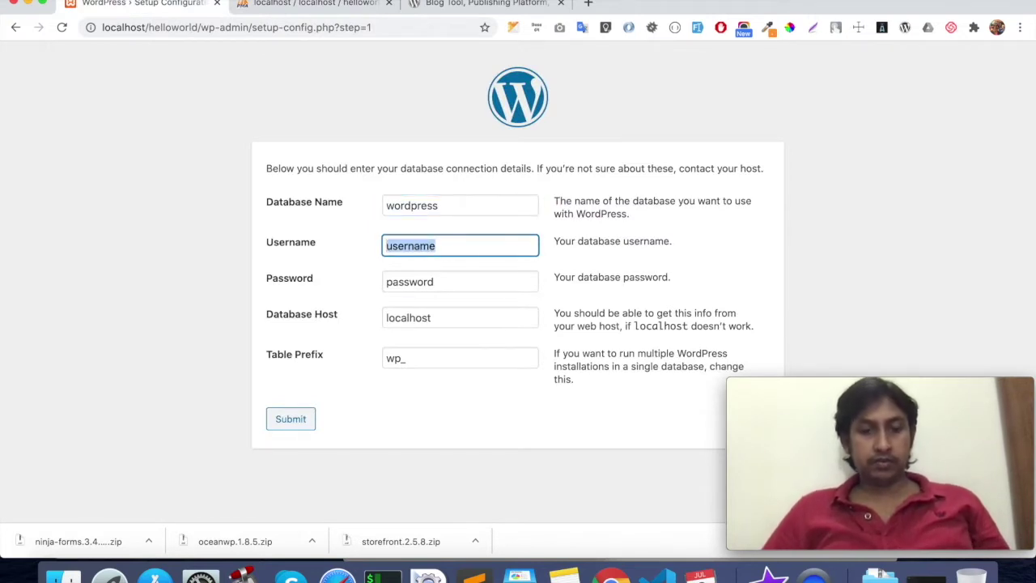
type("root")
key("Tab")
key("BackSpace")
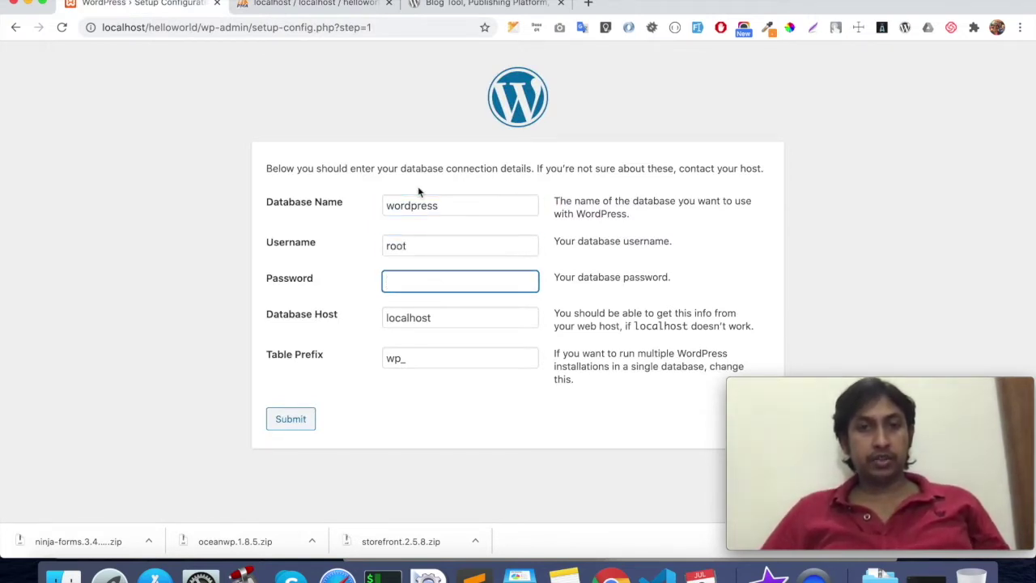
double_click(419, 206)
type("helloworld")
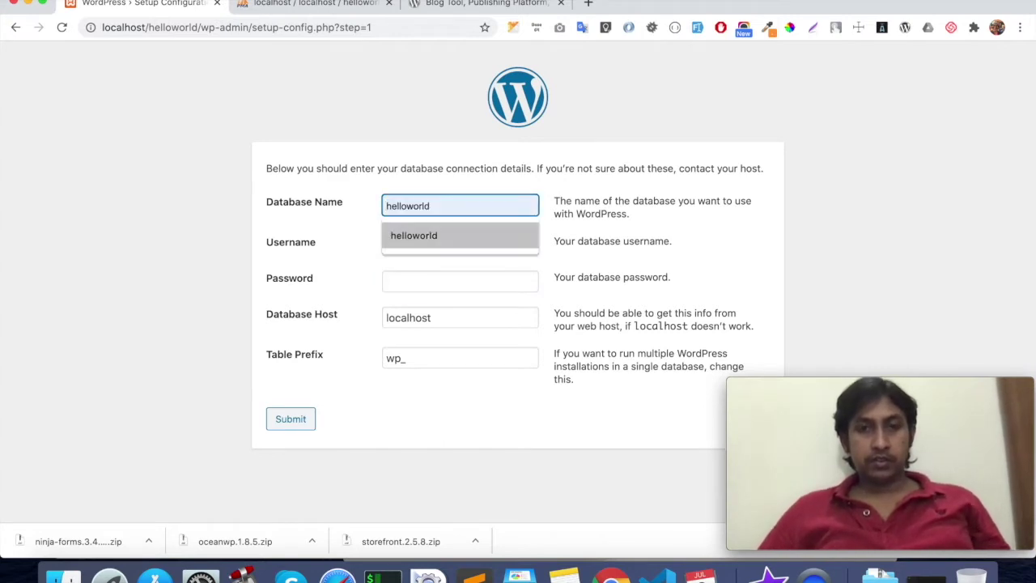
left_click(401, 227)
left_click(324, 326)
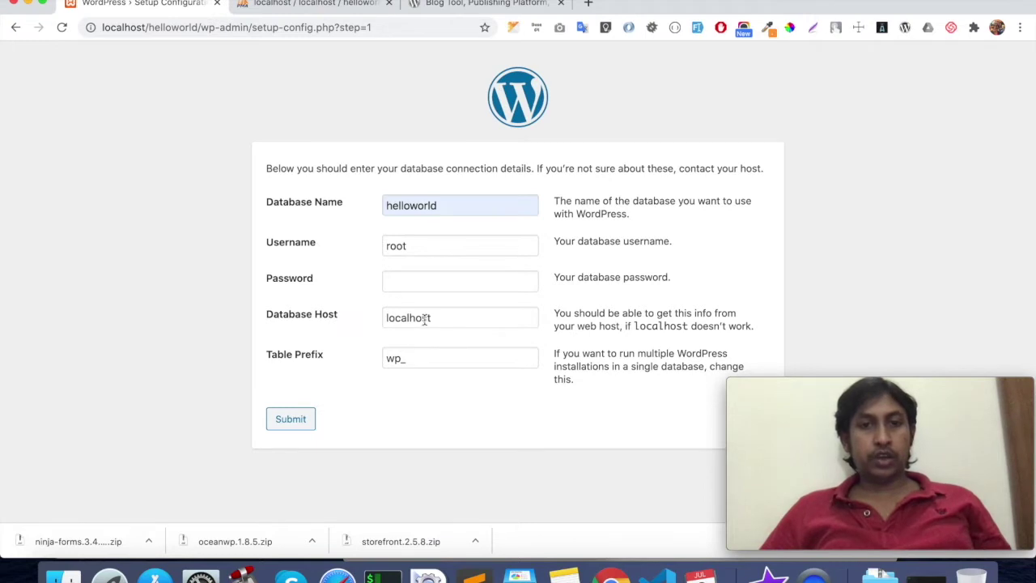
left_click(316, 318)
left_click(350, 332)
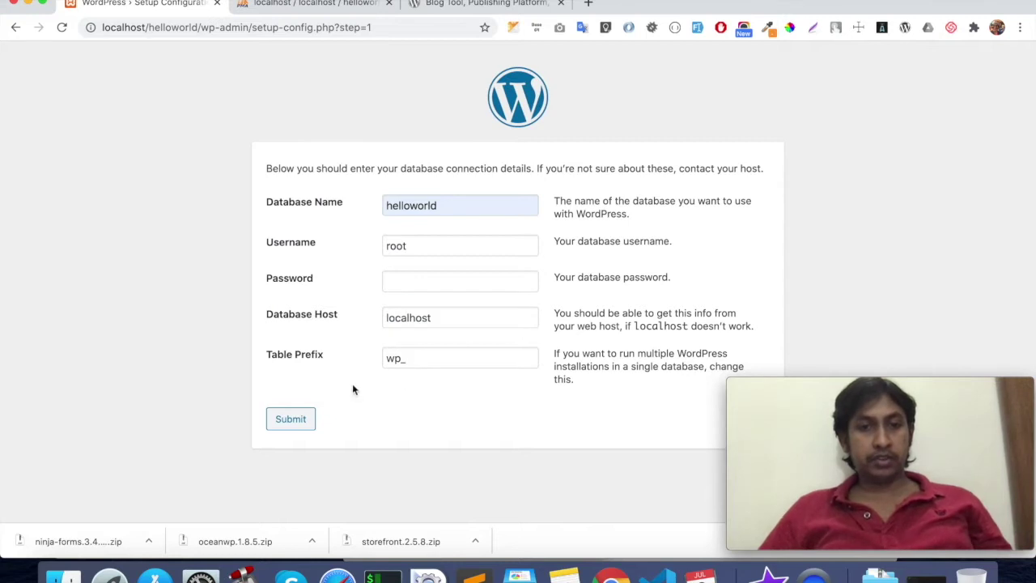
left_click(293, 420)
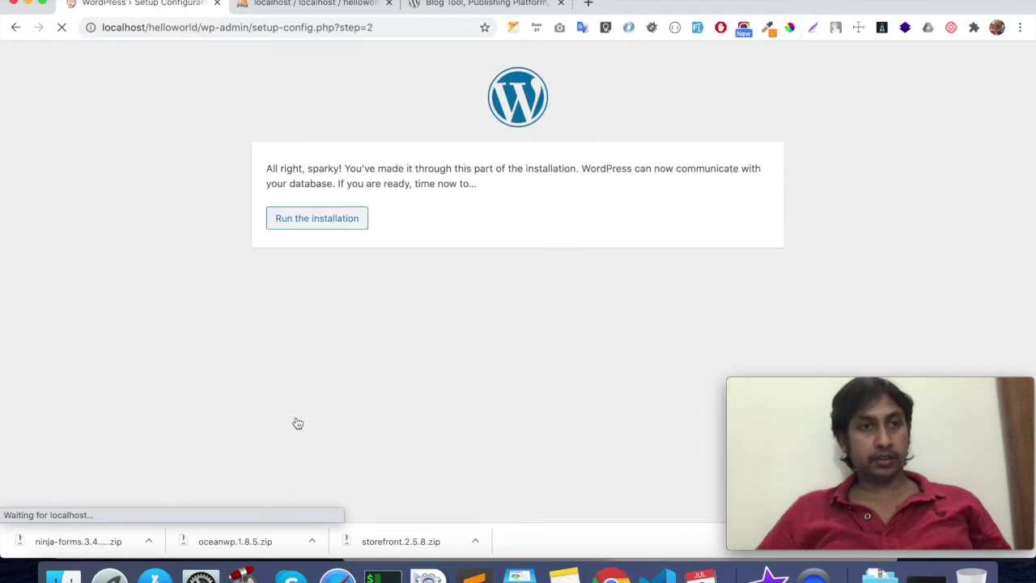
- Start the installation with site title 'Demo title' and allow a weak admin password
left_click(307, 224)
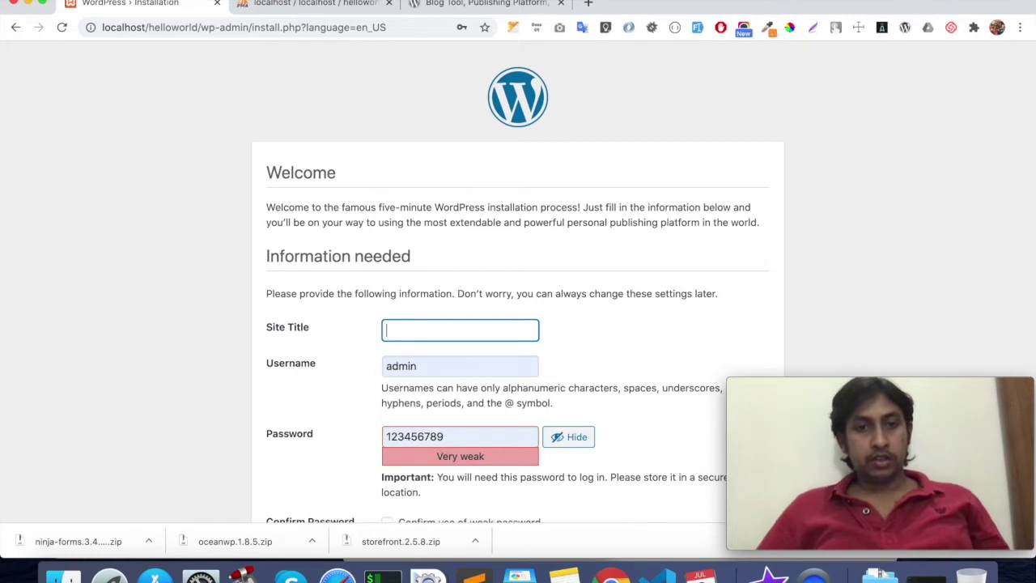
type("Demo")
key("Down")
key("Return")
scroll(248, 365, "down", 5)
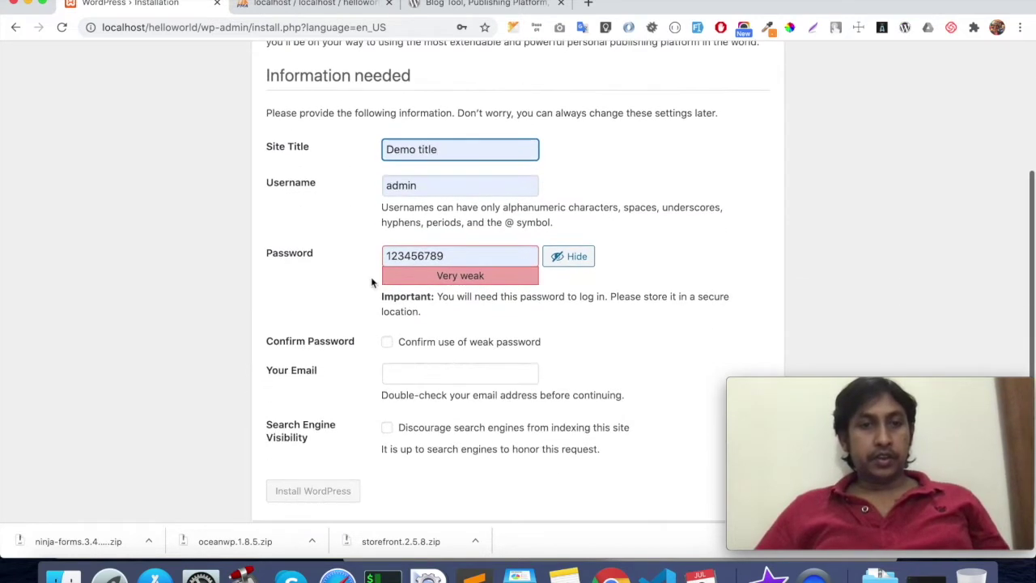
left_click(425, 188)
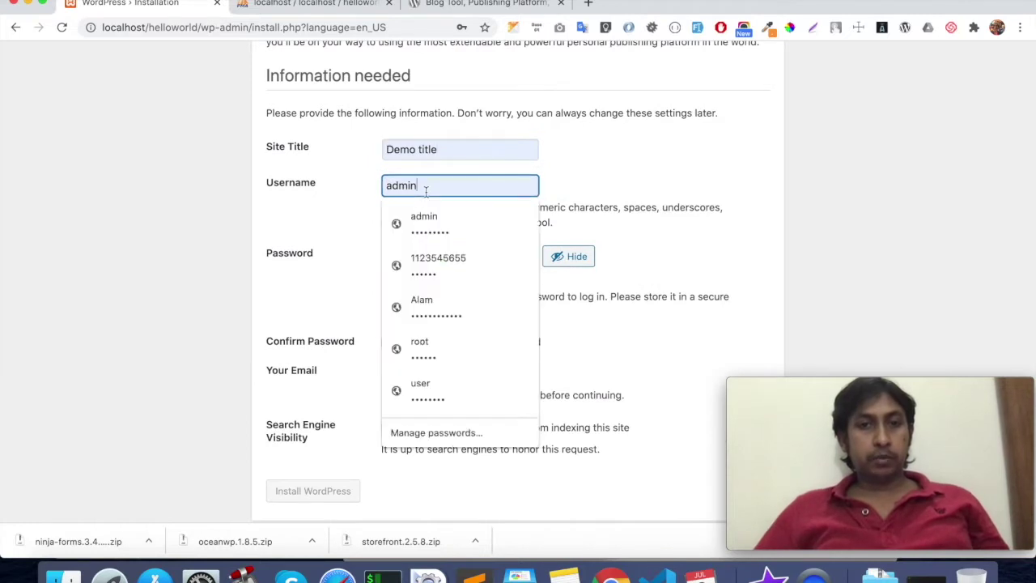
left_click(317, 198)
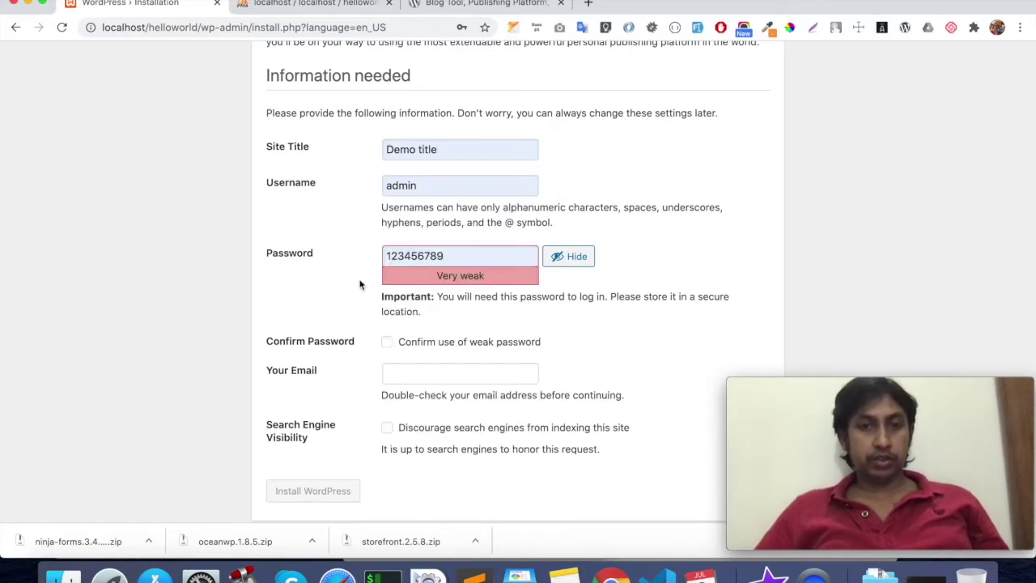
left_click(415, 342)
- Fill in the admin e-mail, toggle search-engine discouragement, and install WordPress
left_click(409, 377)
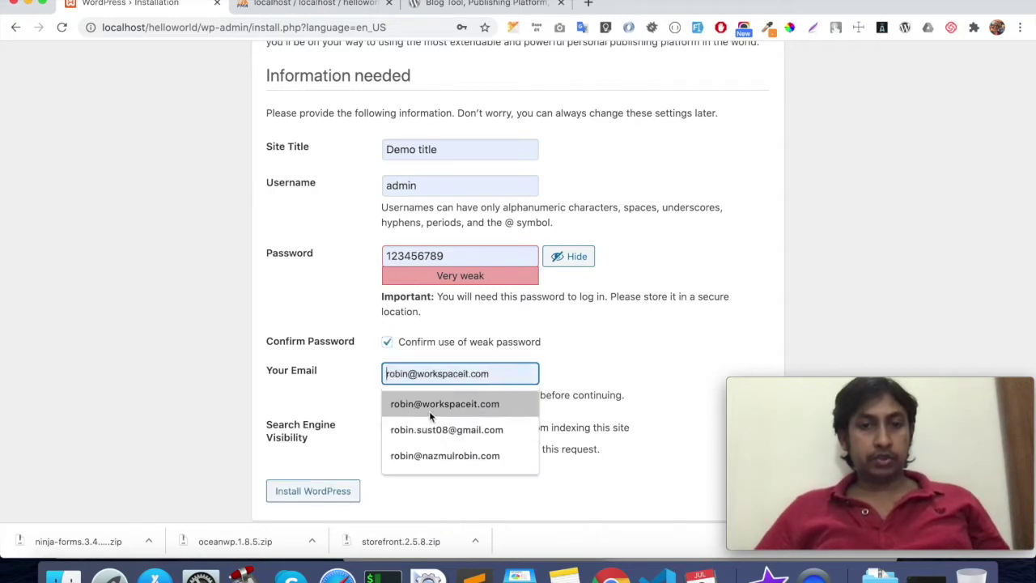
left_click(429, 410)
key("alt+shift+Left")
key("super+a")
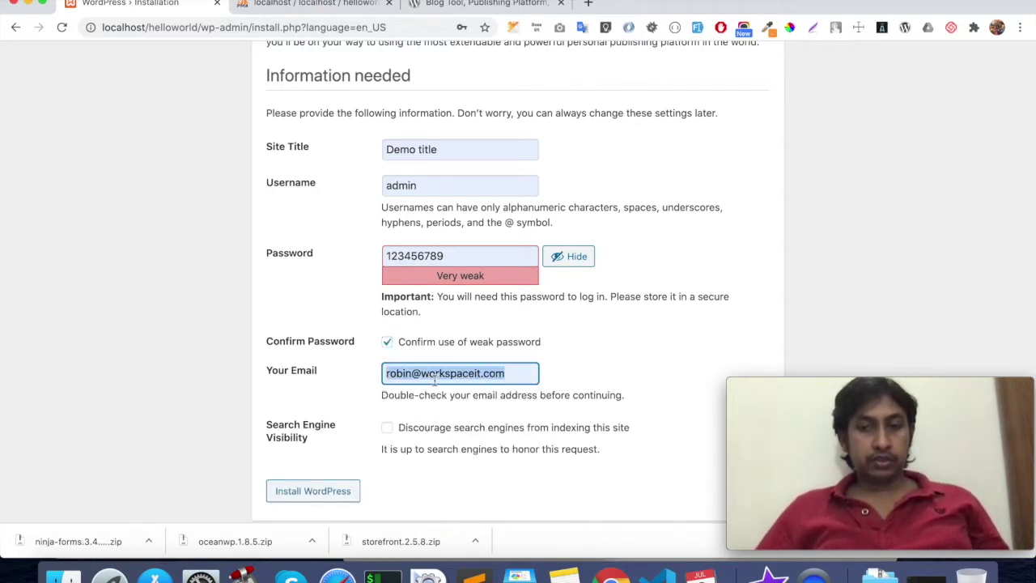
key("BackSpace")
type("r")
key("Down")
key("Down")
key("Down")
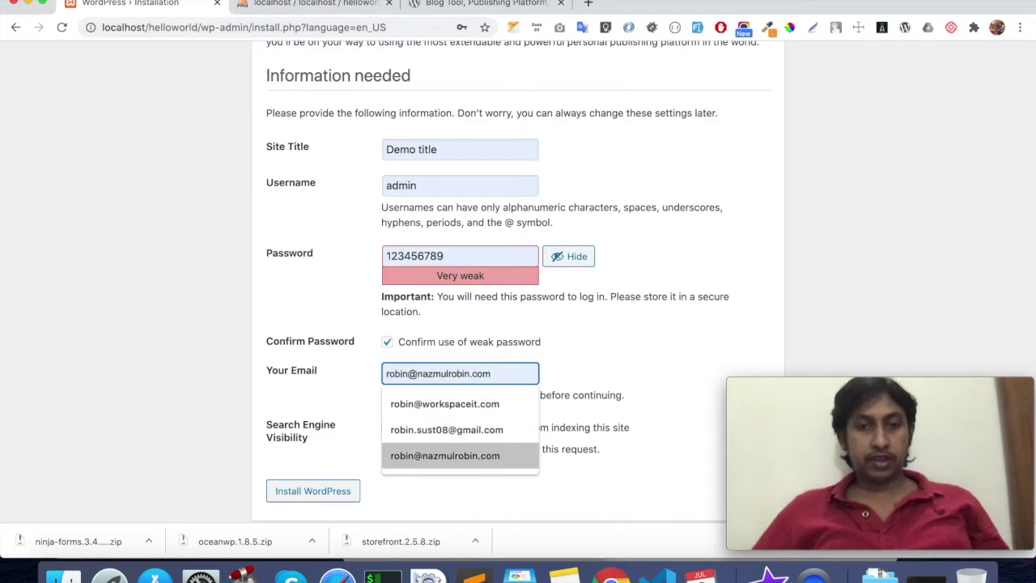
key("Return")
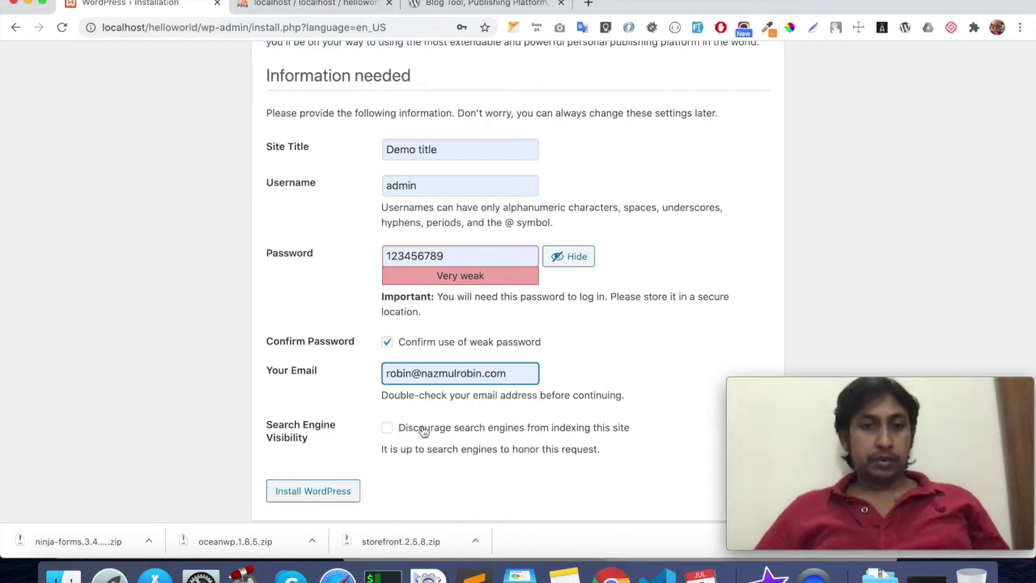
scroll(292, 440, "down", 1)
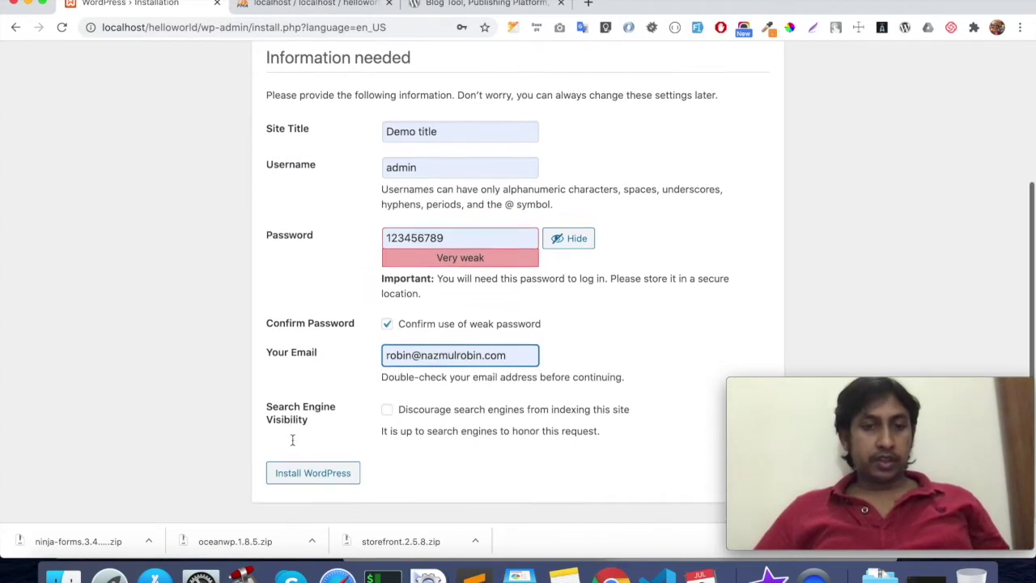
left_click(429, 416)
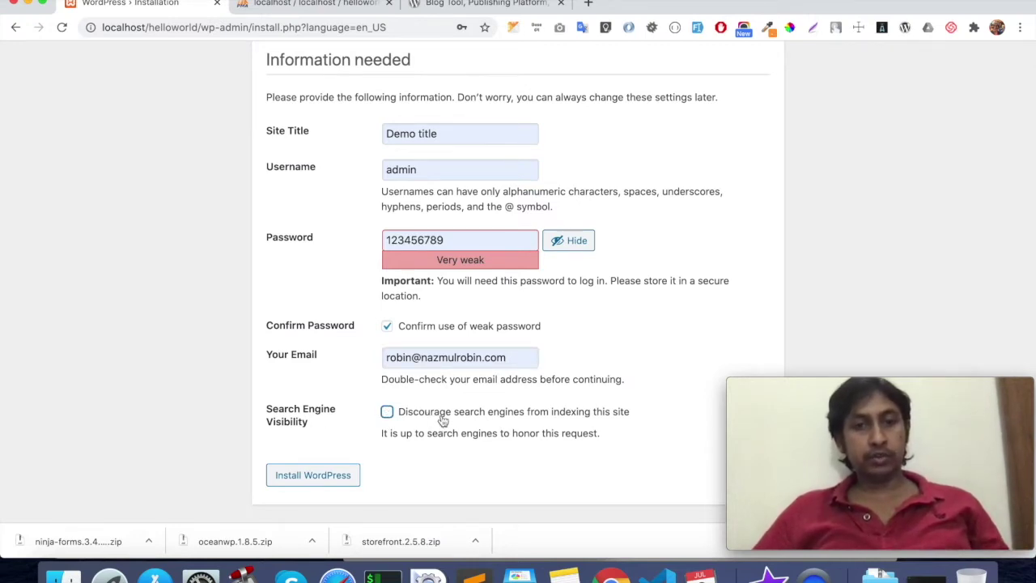
left_click(308, 479)
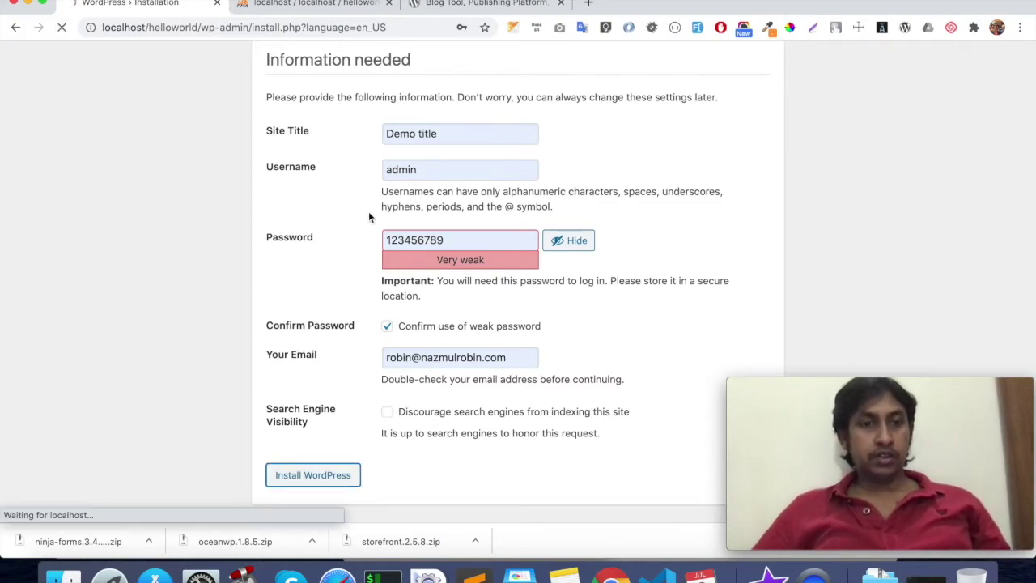
- Log in to the dashboard and view the live site's Hello world! post
left_click(282, 334)
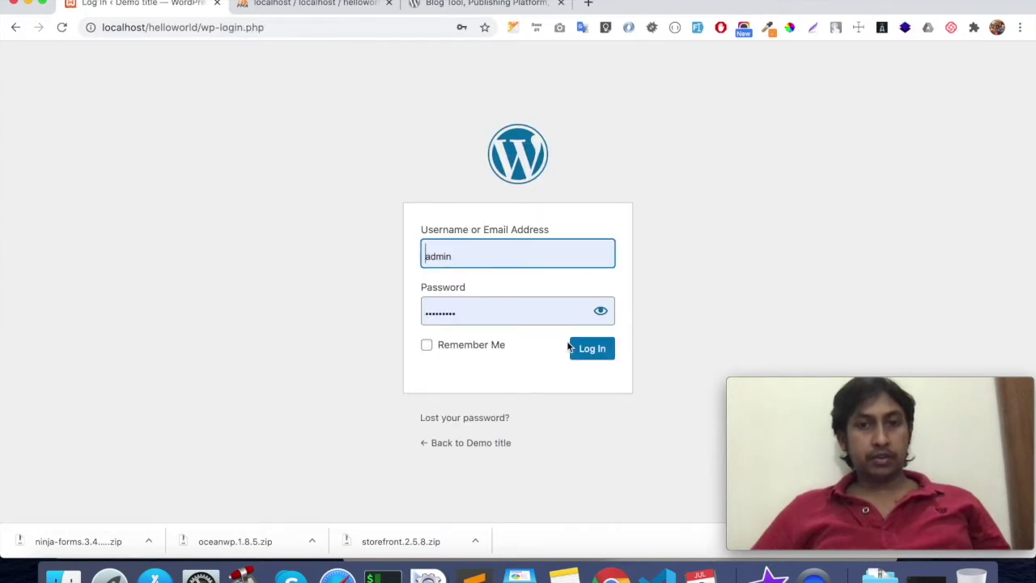
left_click(599, 357)
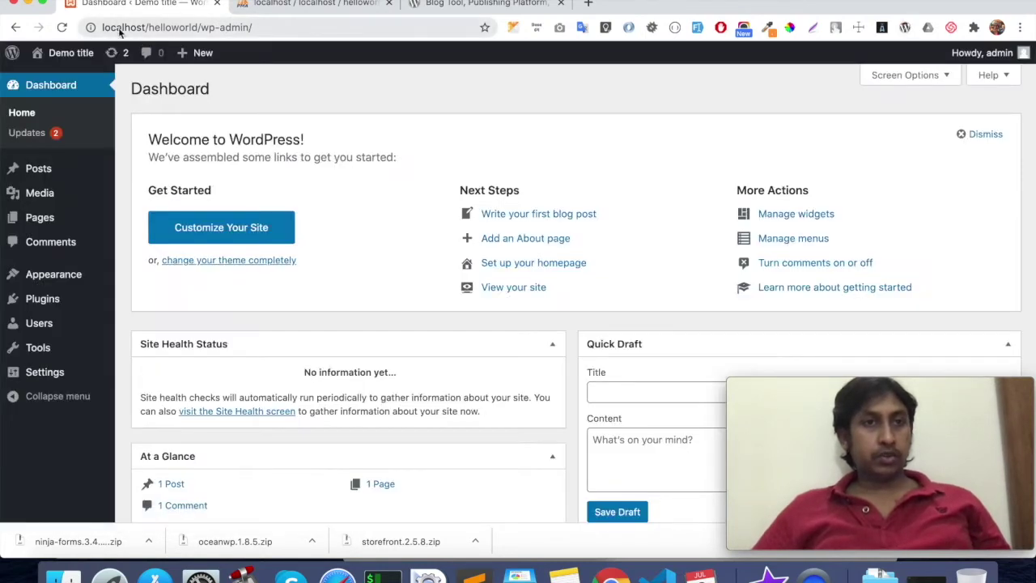
mouse_move(61, 54)
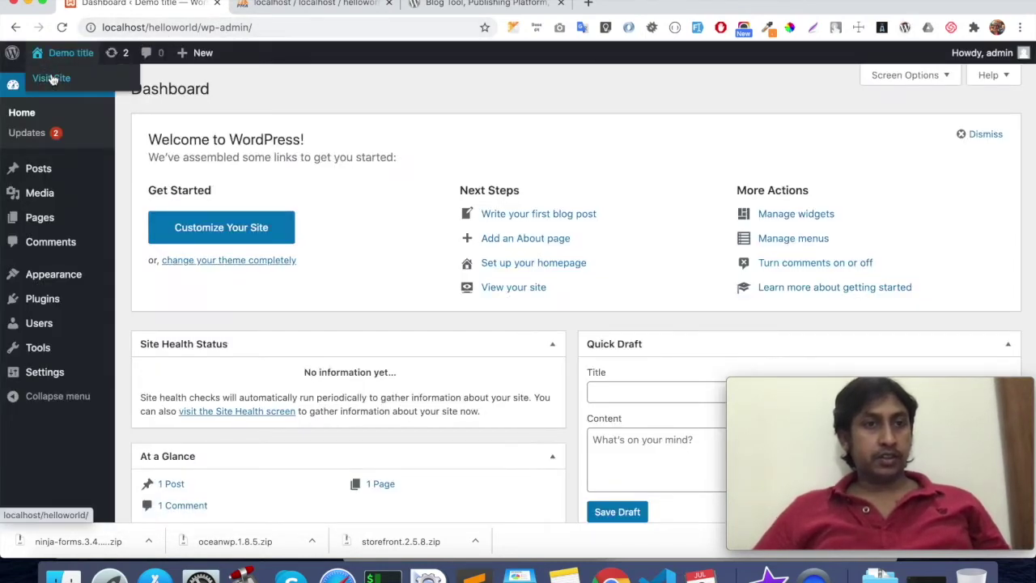
left_click(52, 78)
scroll(297, 225, "down", 15)
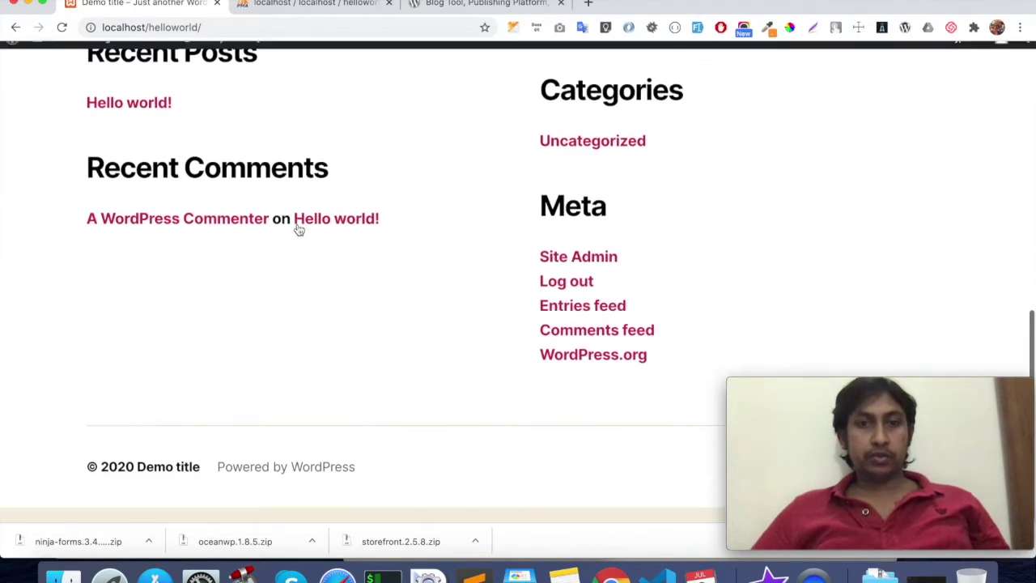
scroll(298, 229, "up", 15)
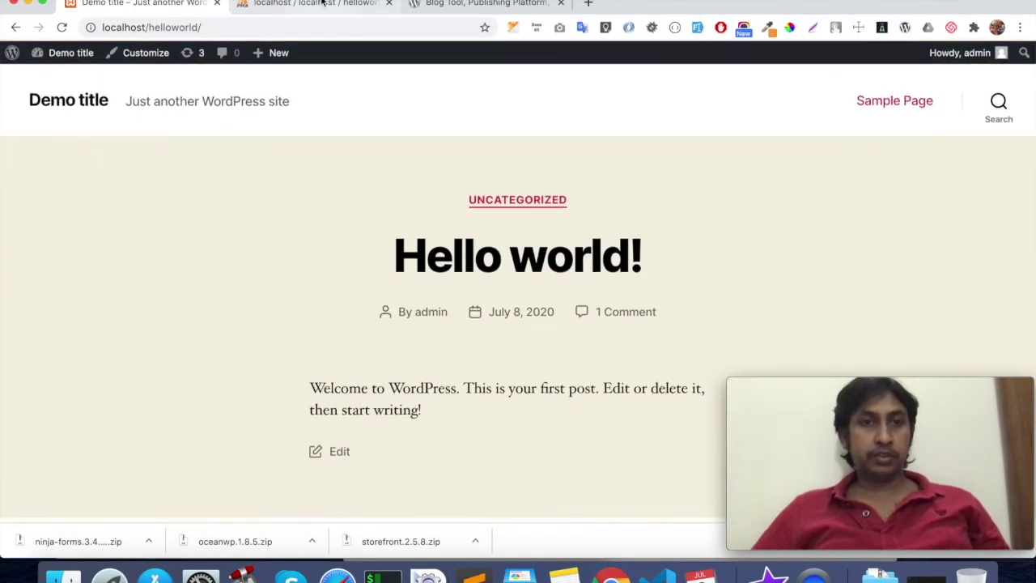
left_click(322, 3)
- Browse the helloworld database's wp_users table in phpMyAdmin
left_click(348, 50)
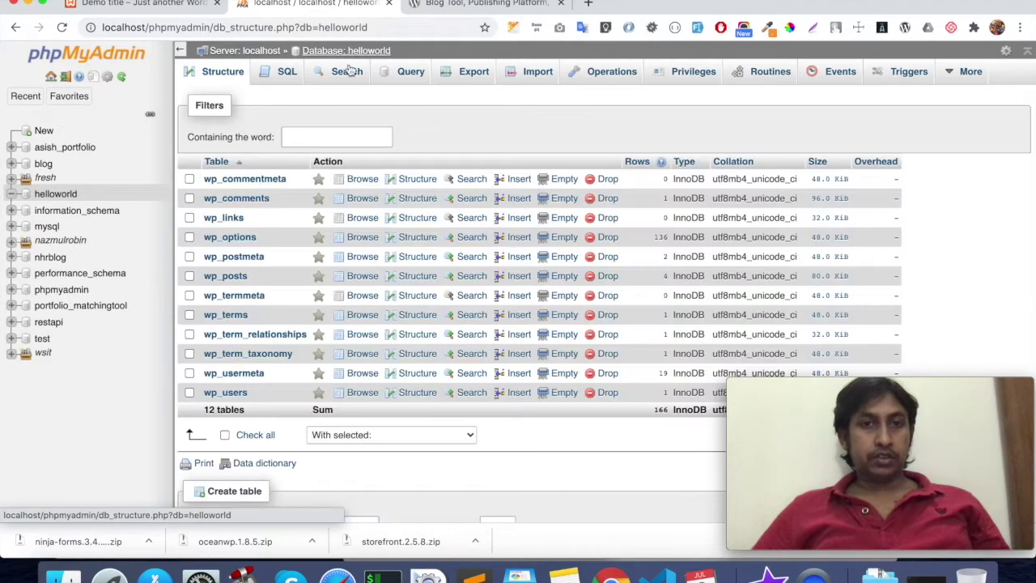
left_click(228, 393)
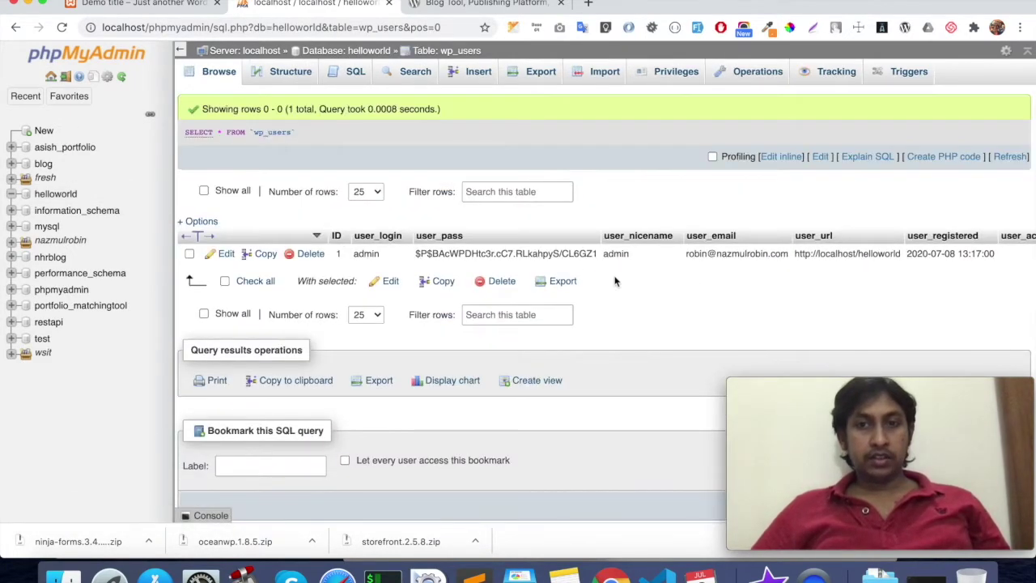
left_click(429, 51)
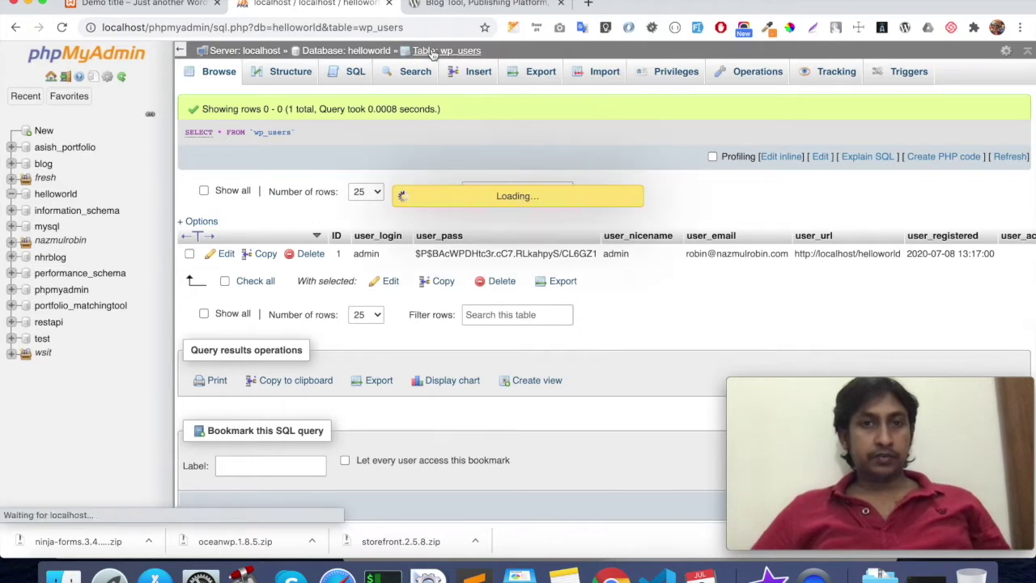
left_click(376, 54)
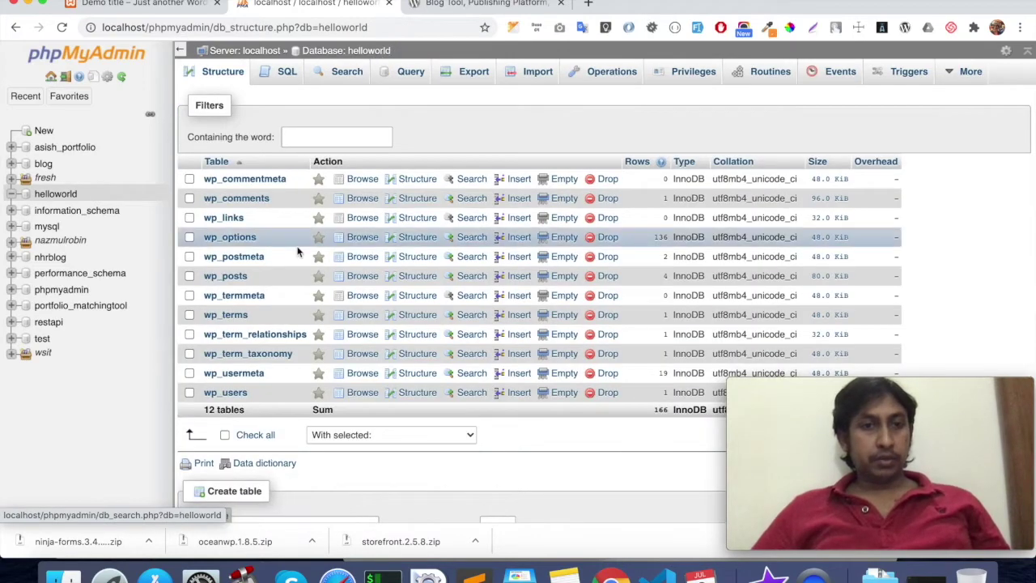
left_click(233, 238)
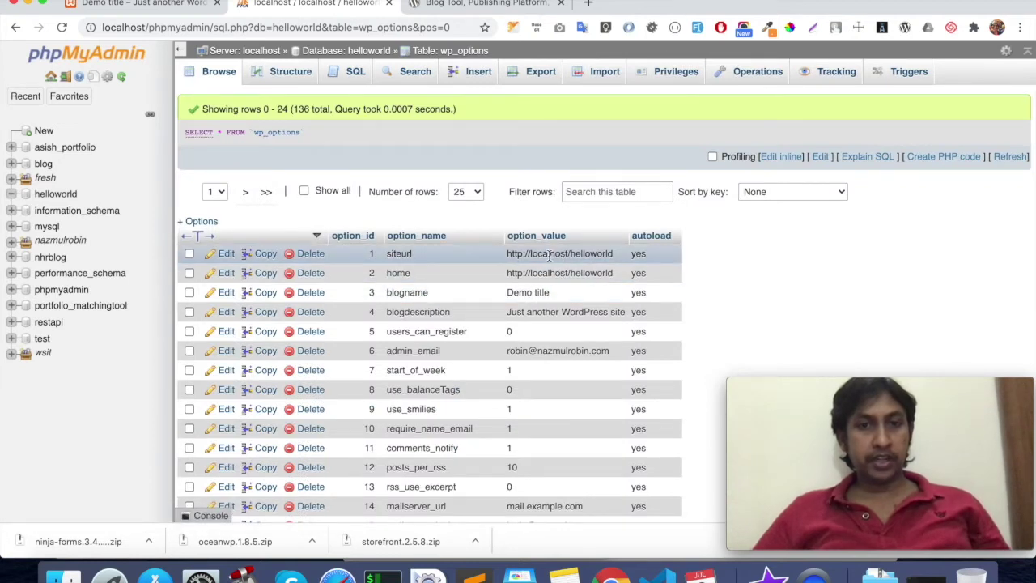
double_click(555, 253)
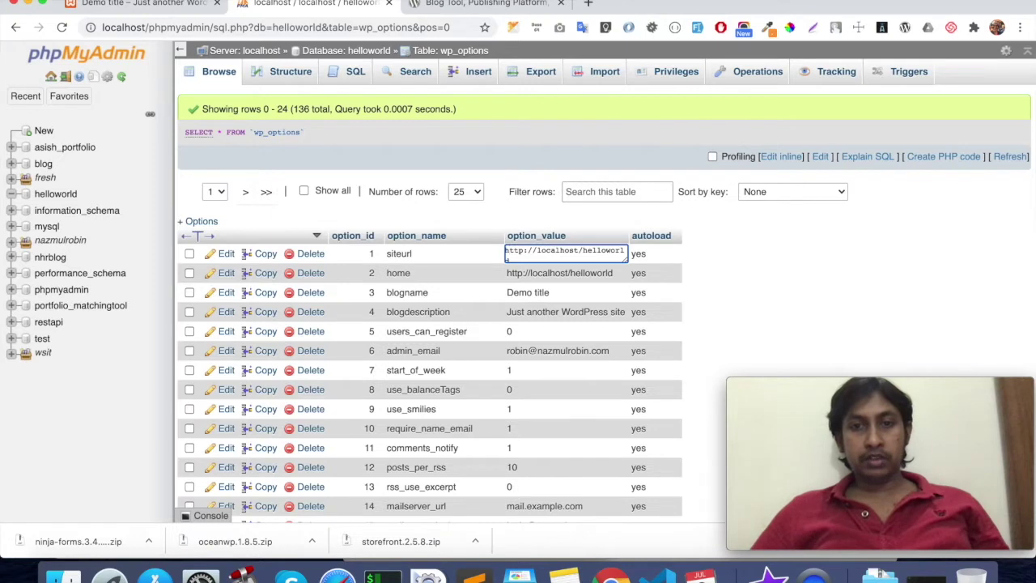
key("Down")
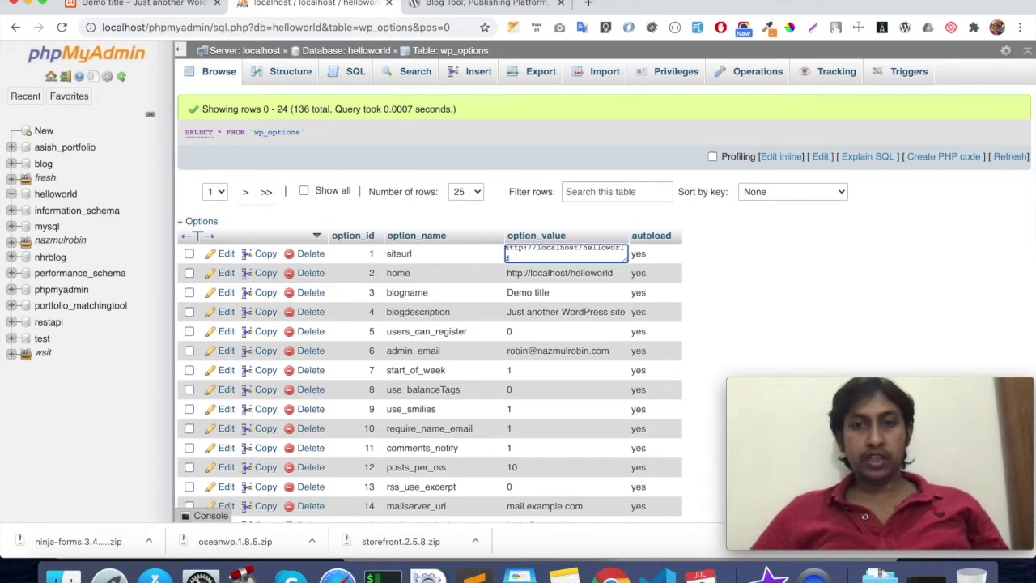
left_click(737, 278)
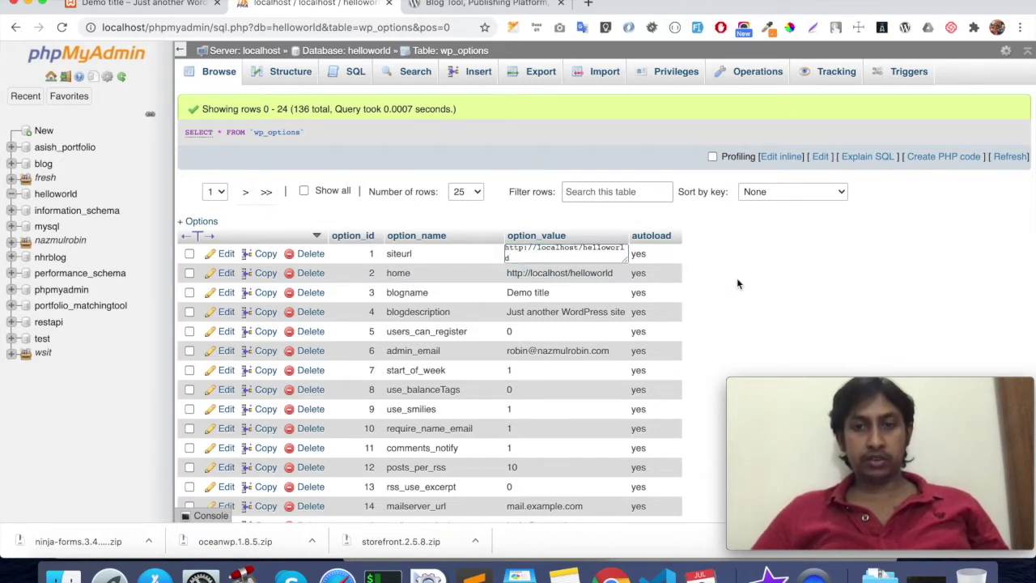
left_click(438, 54)
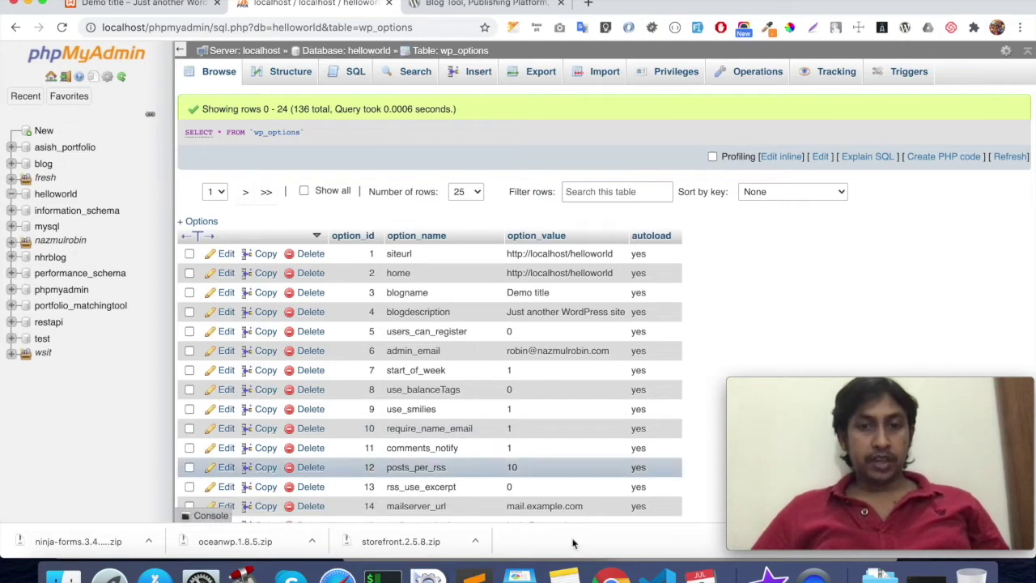
left_click(662, 574)
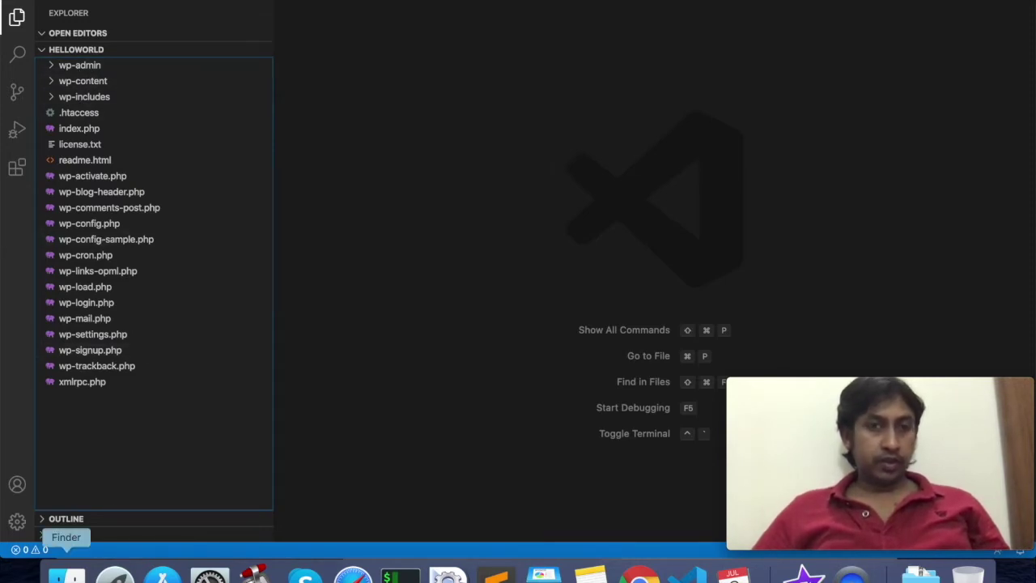
left_click(81, 571)
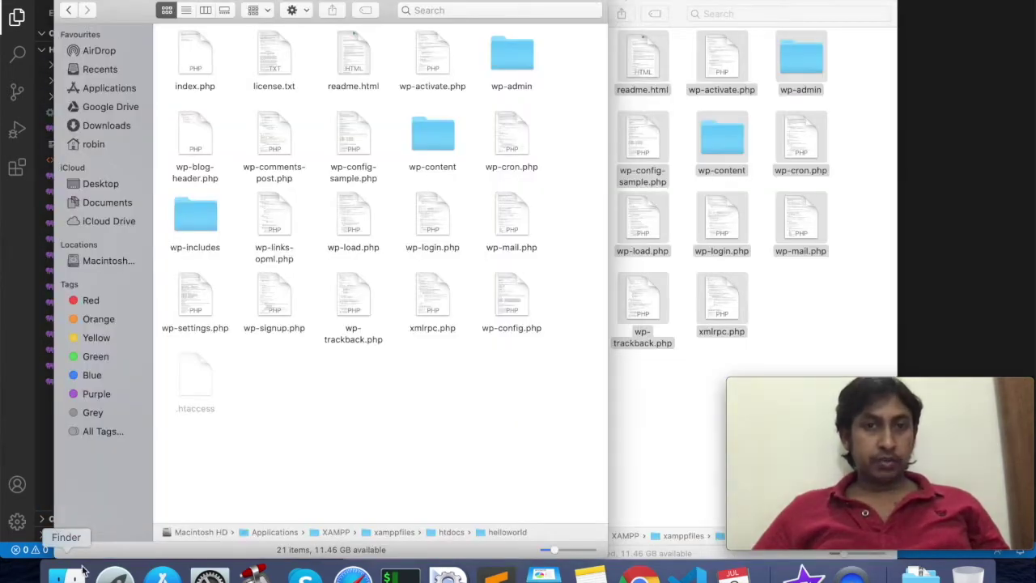
- Browse the 21 helloworld items in Finder, past wp-content, to find wp-config.php
left_click(426, 137)
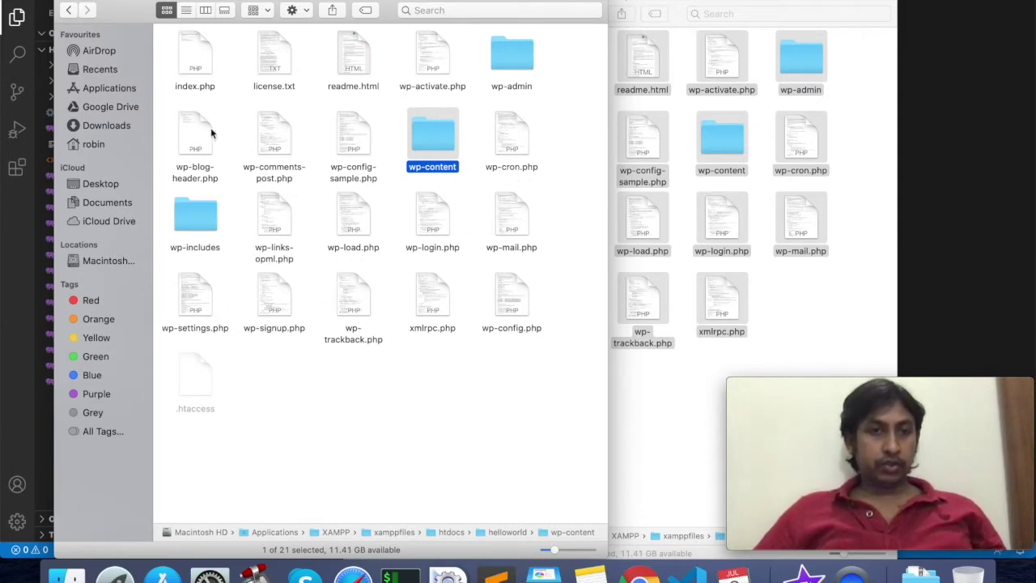
left_click(340, 149)
left_click(281, 151)
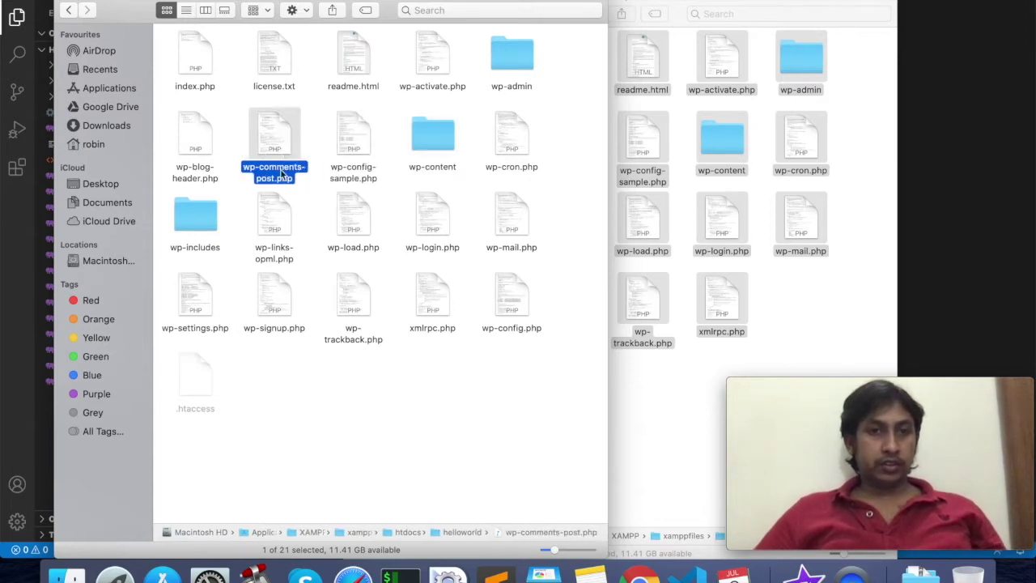
left_click(387, 455)
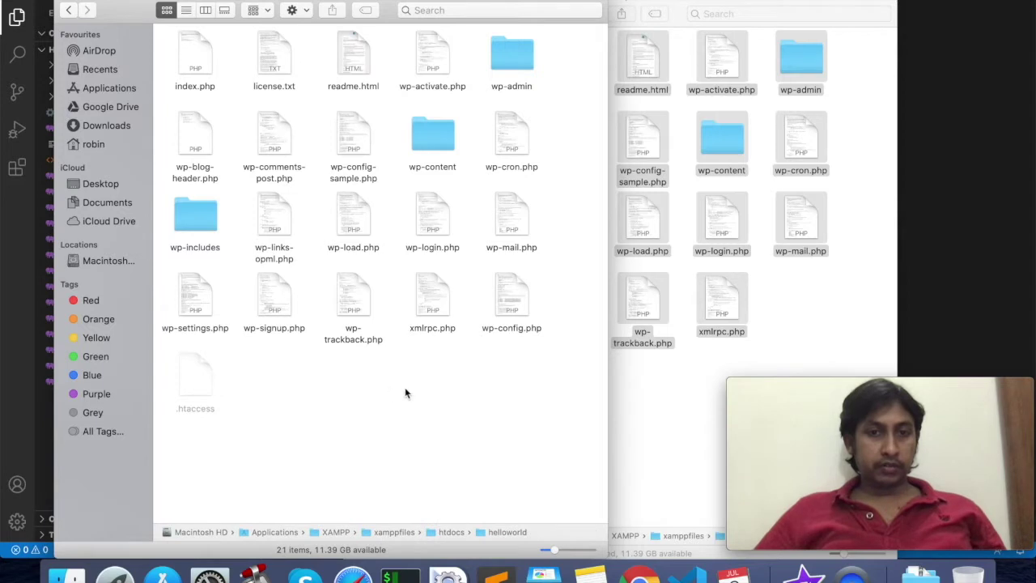
left_click(514, 298)
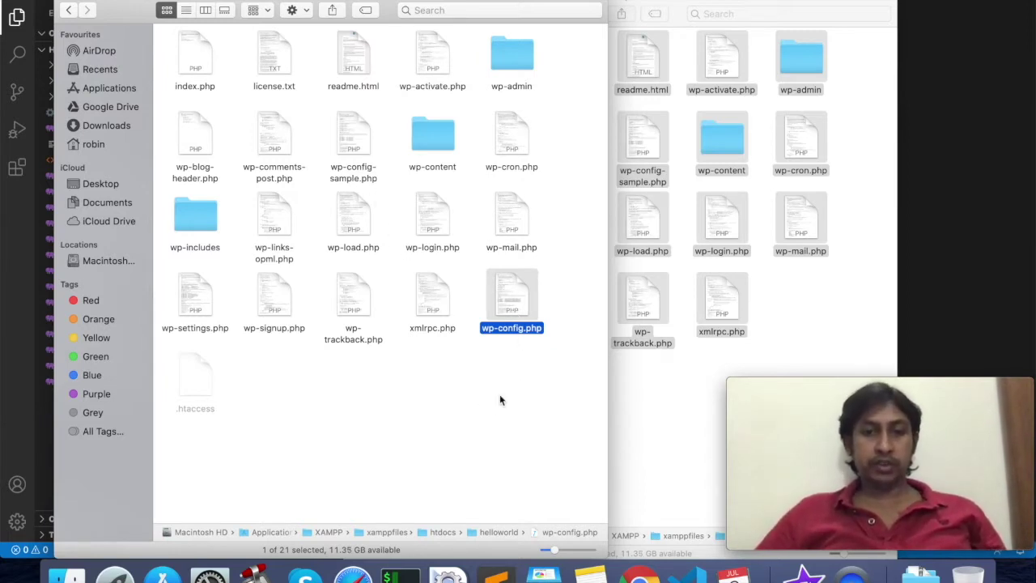
key("super+Tab")
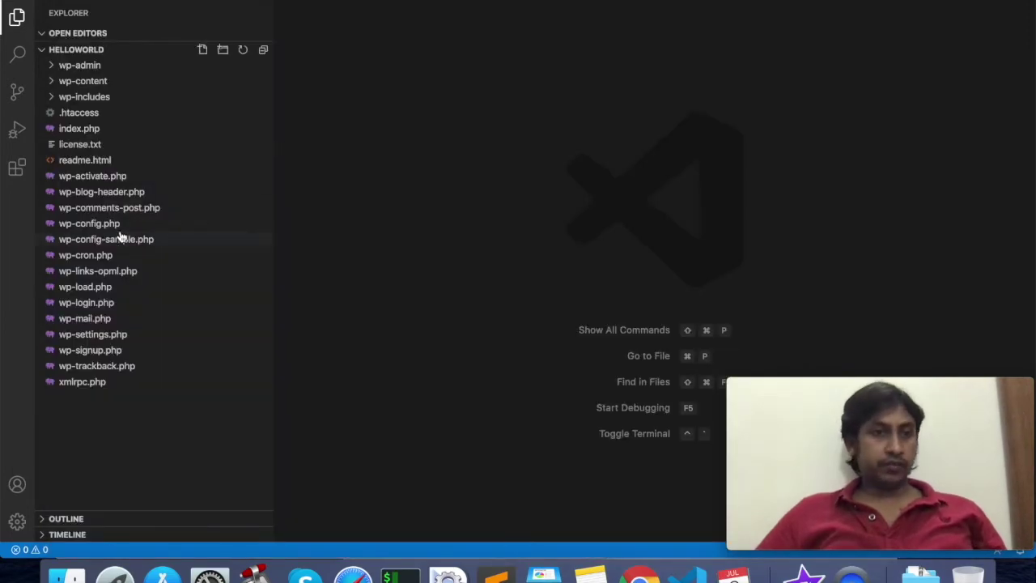
- Show wp-config.php's MySQL settings: DB_NAME helloworld, DB_USER root, blank password
left_click(121, 224)
scroll(492, 250, "down", 3)
scroll(492, 249, "down", 2)
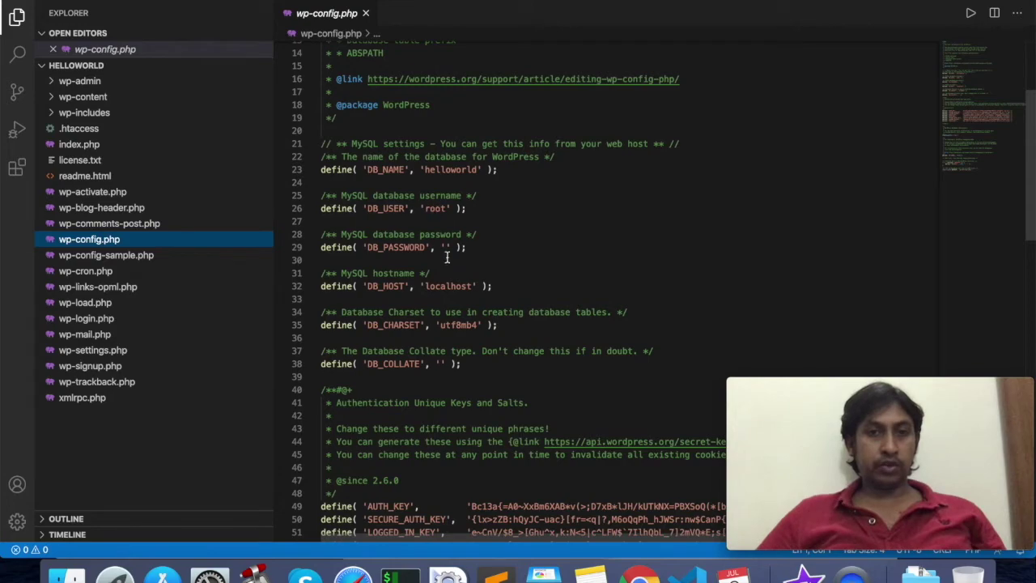
- Bring the helloworld Finder window back to the front
key("ctrl+Up")
left_click(860, 216)
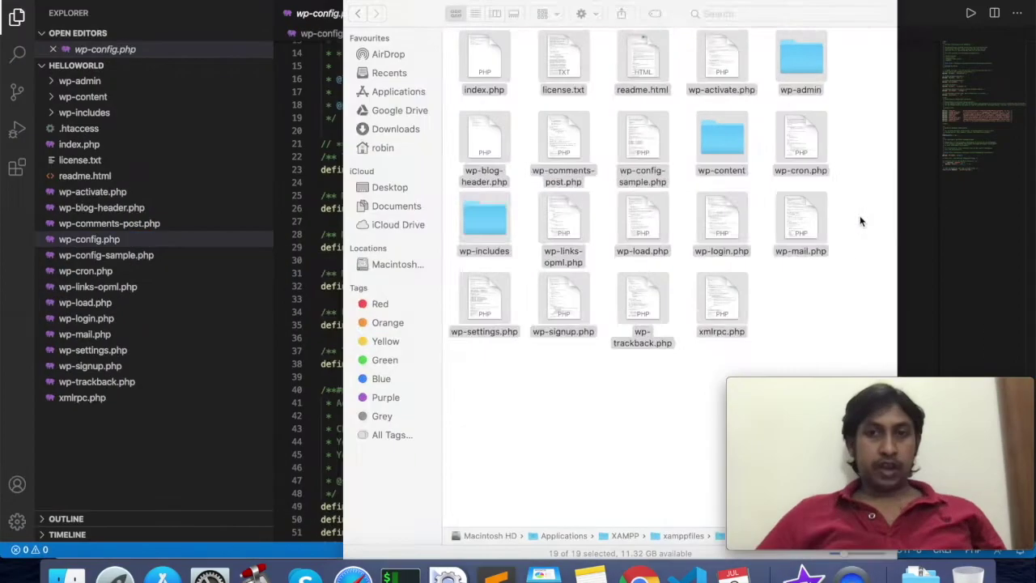
key("super+a")
key("ctrl+Up")
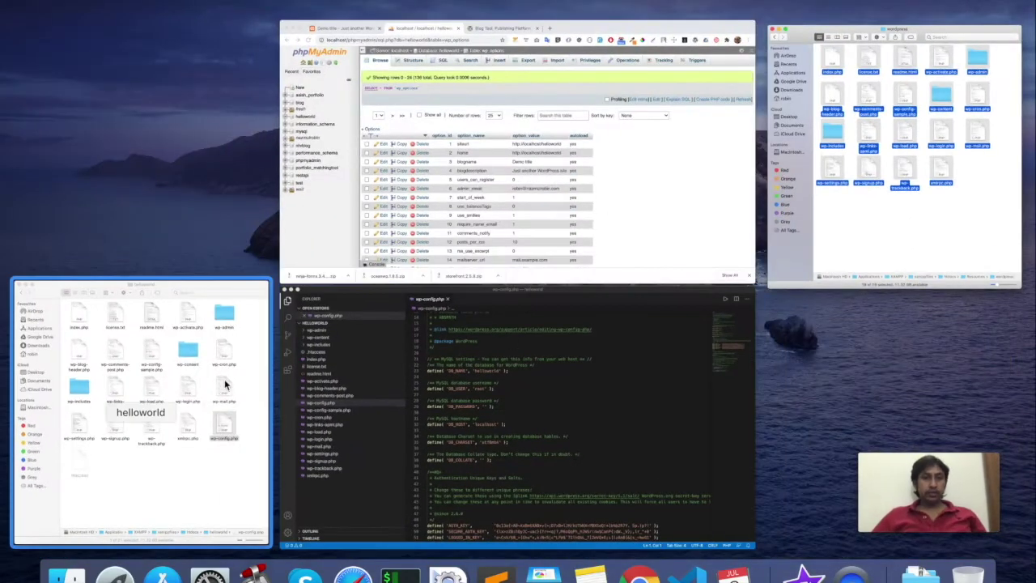
left_click(170, 416)
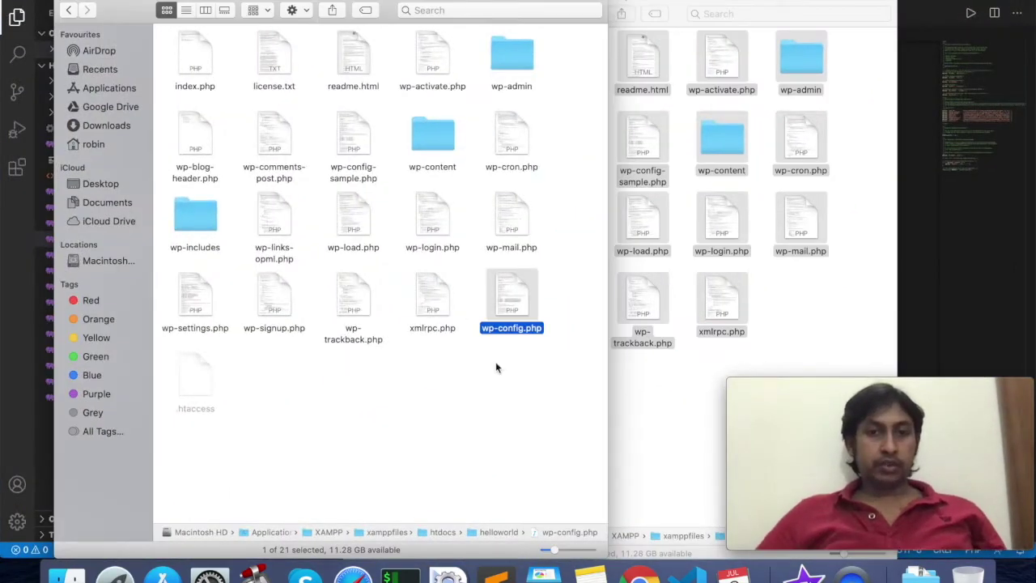
- Look inside wp-content's themes and plugins folders (akismet, hello.php) in Finder
left_click(497, 366)
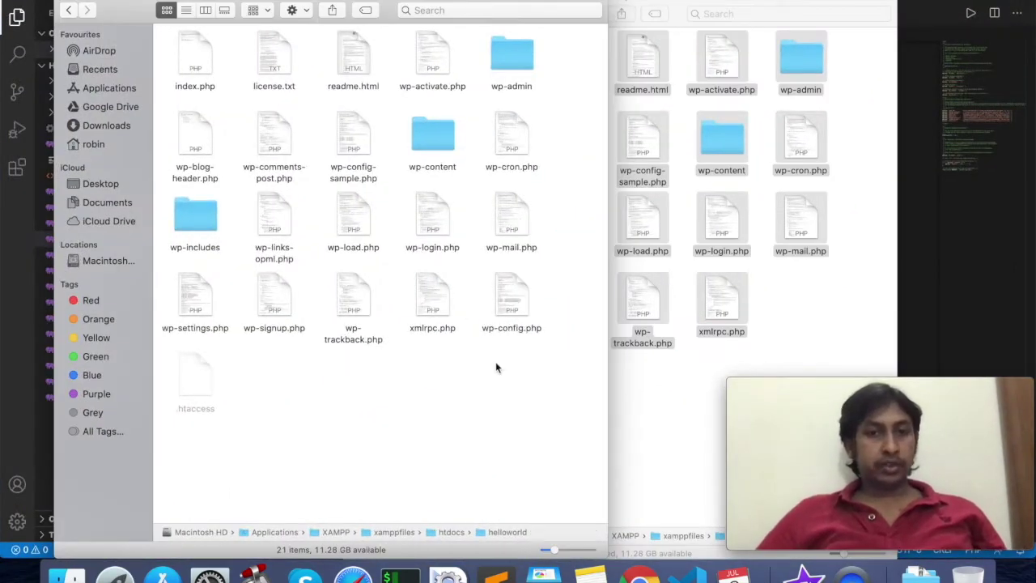
double_click(433, 137)
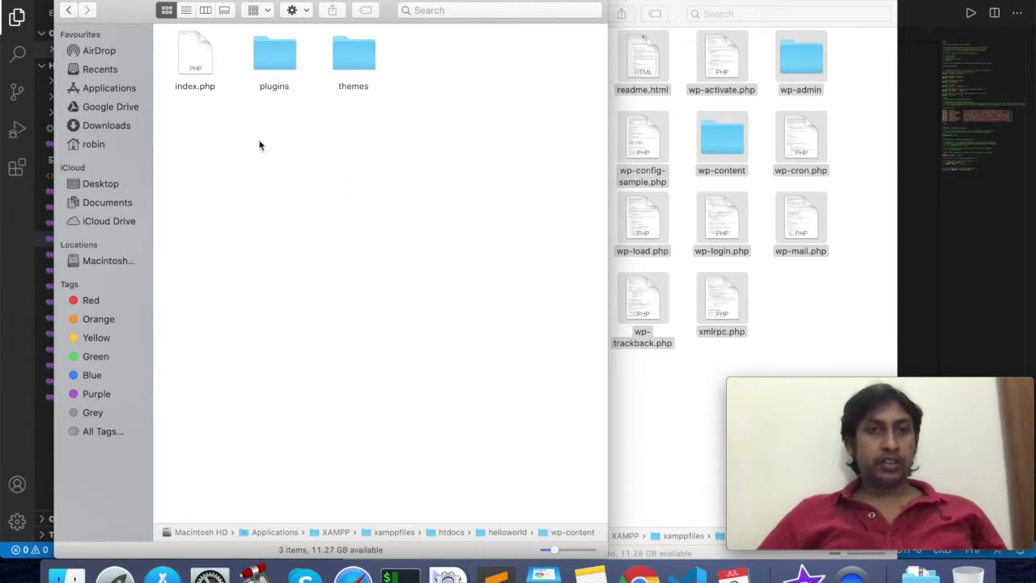
double_click(360, 53)
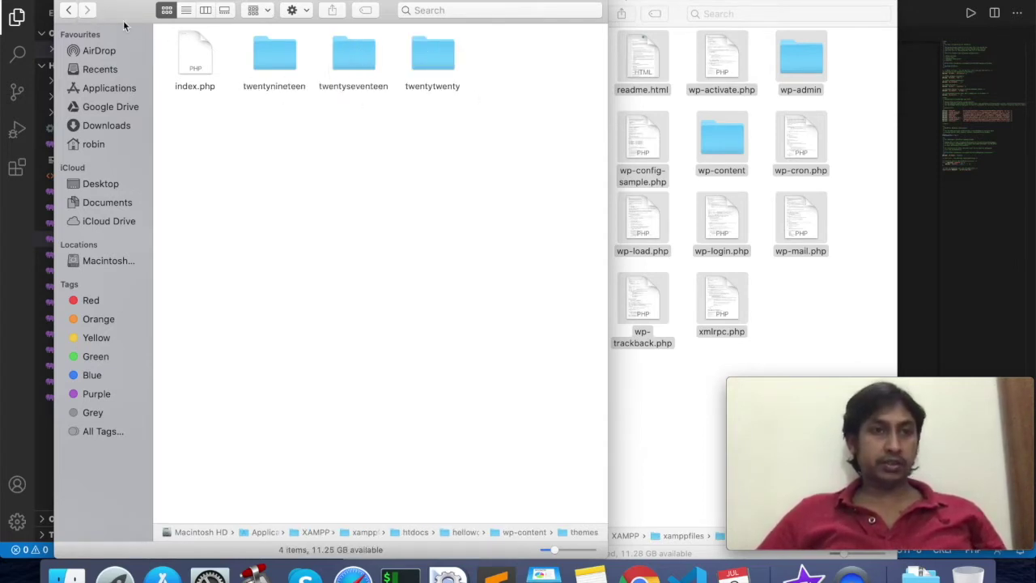
left_click(69, 10)
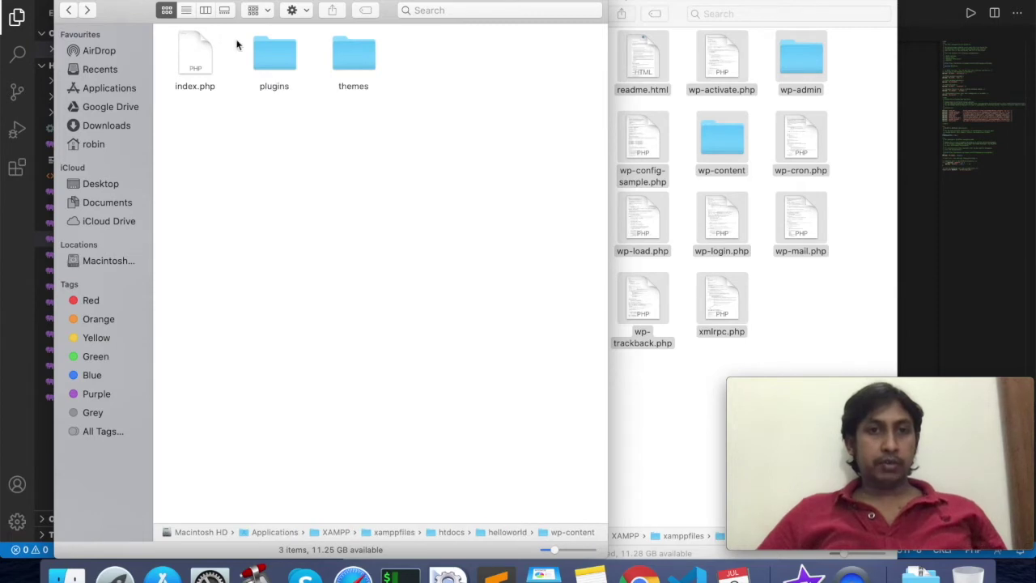
double_click(273, 58)
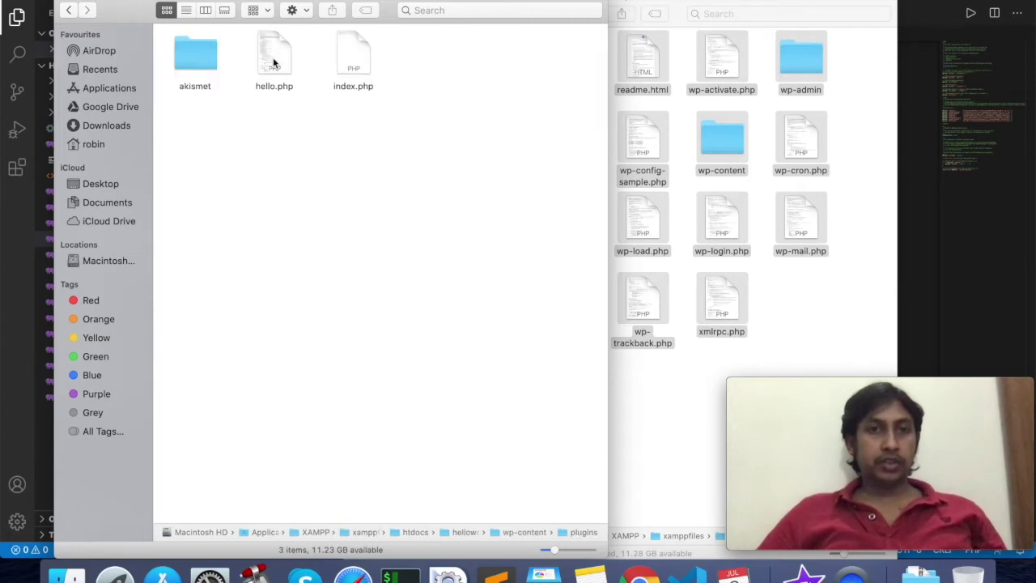
left_click(70, 11)
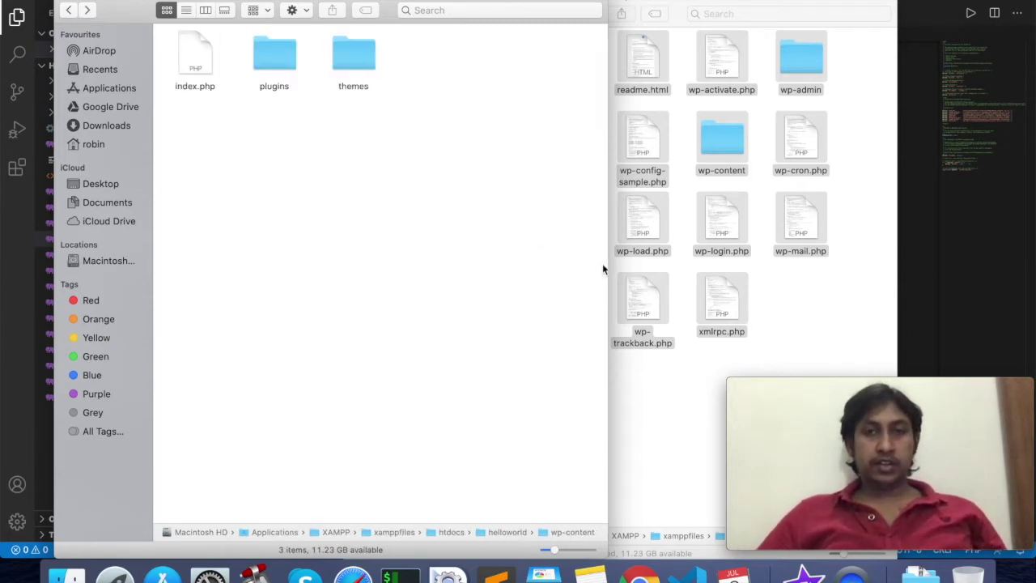
key("ctrl+Right")
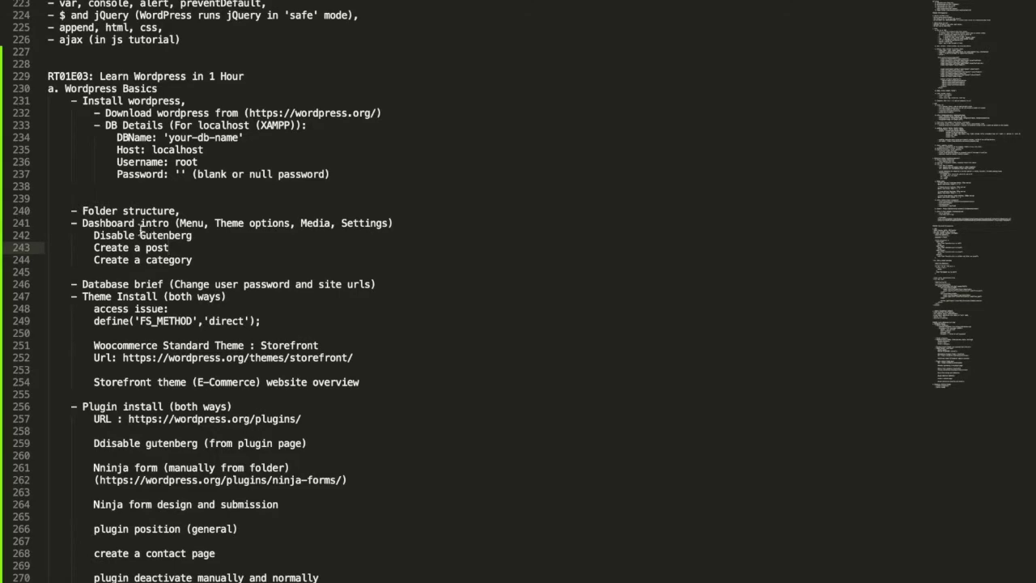
key("ctrl+Left")
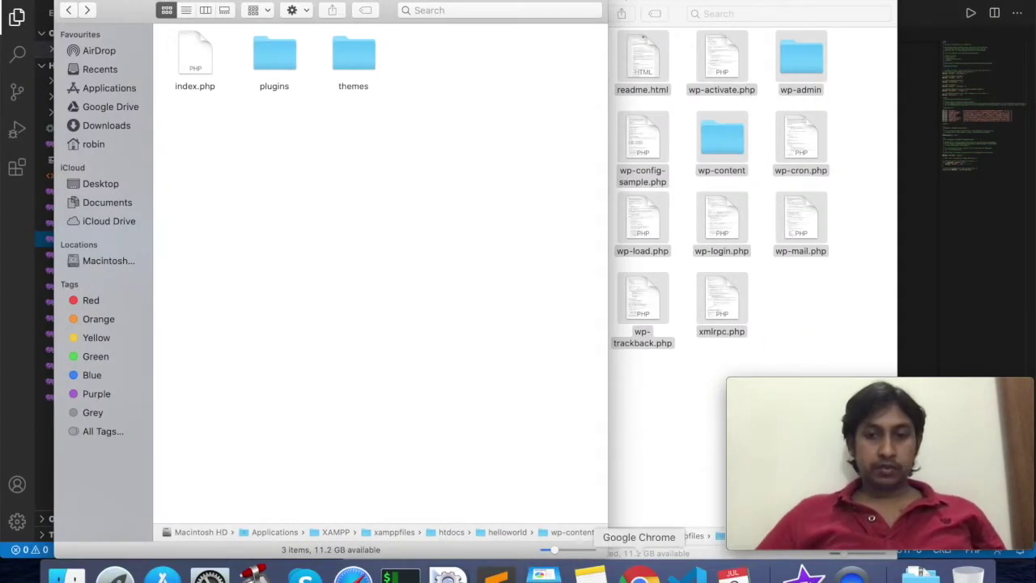
left_click(640, 574)
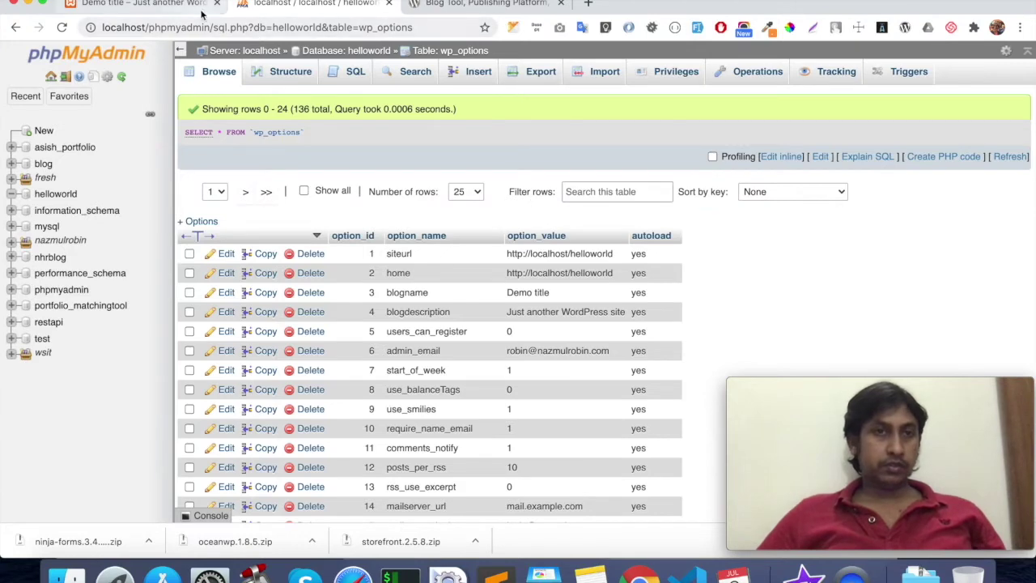
- Make Twenty Nineteen the active theme under Appearance > Themes
left_click(193, 4)
mouse_move(70, 55)
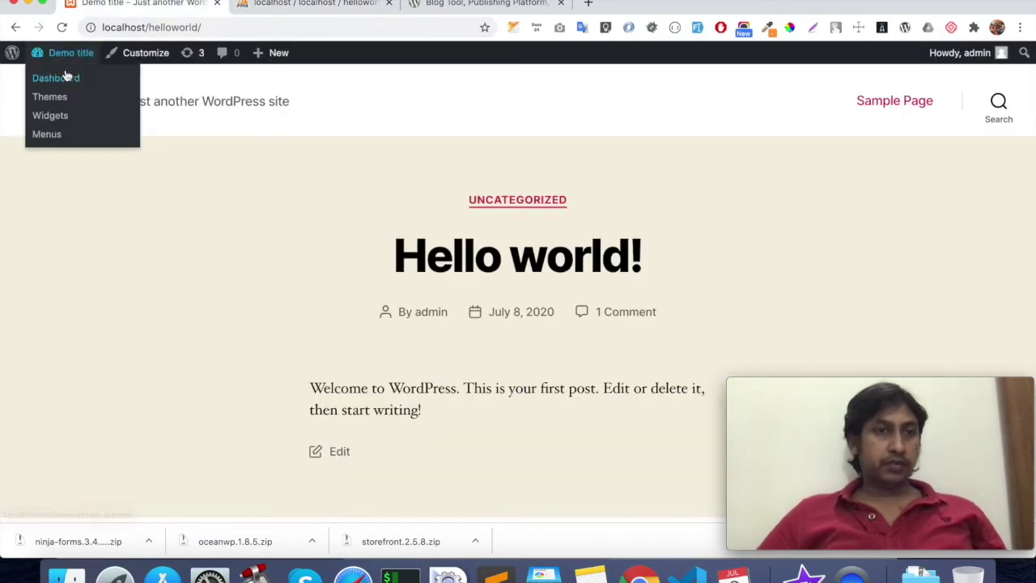
left_click(68, 76)
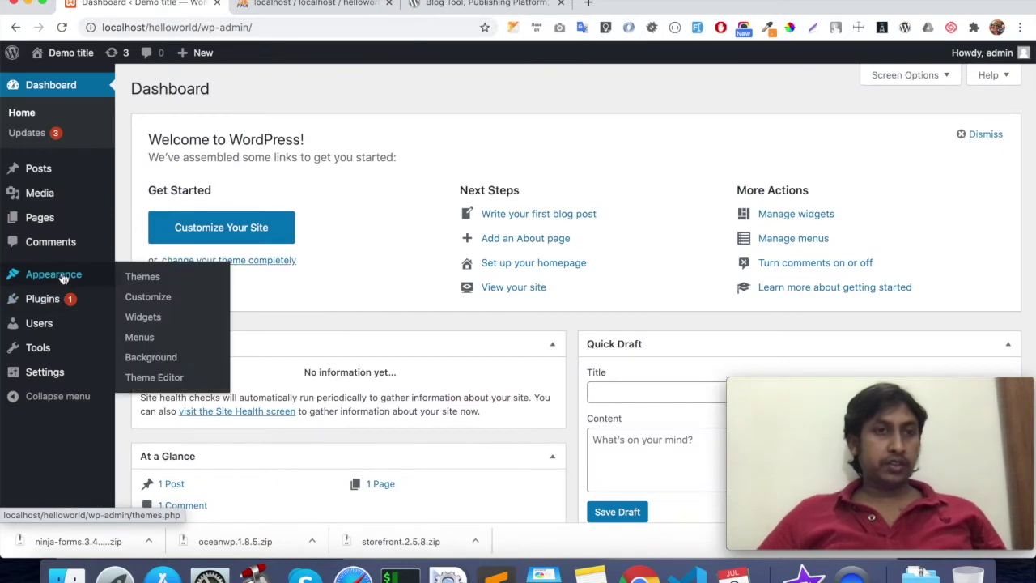
left_click(64, 277)
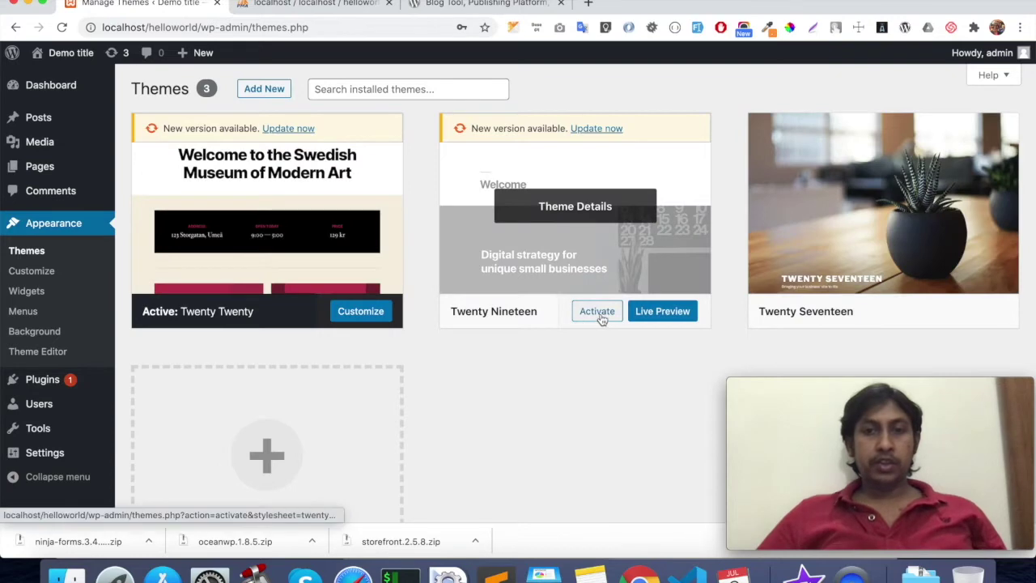
left_click(600, 318)
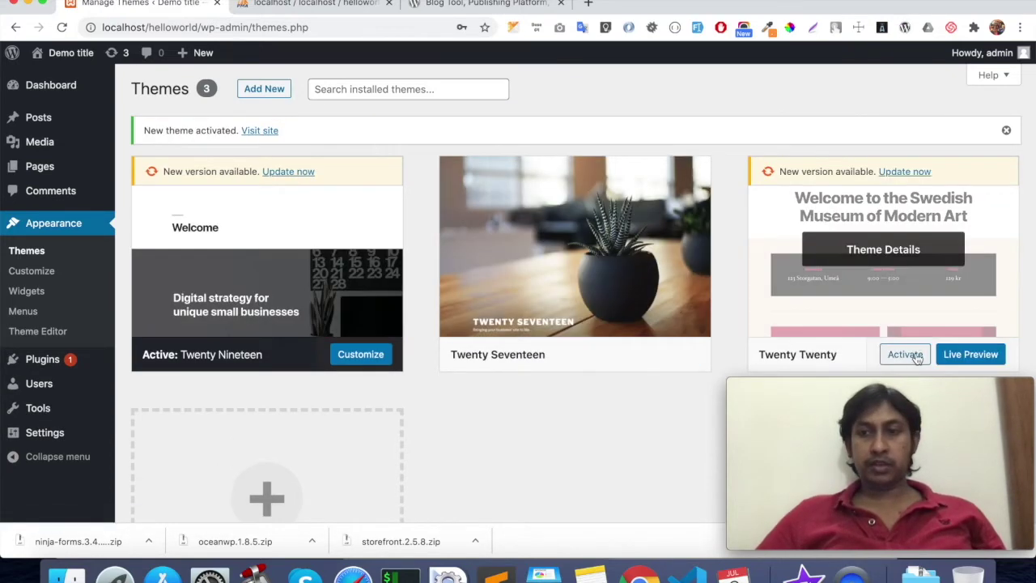
left_click(905, 354)
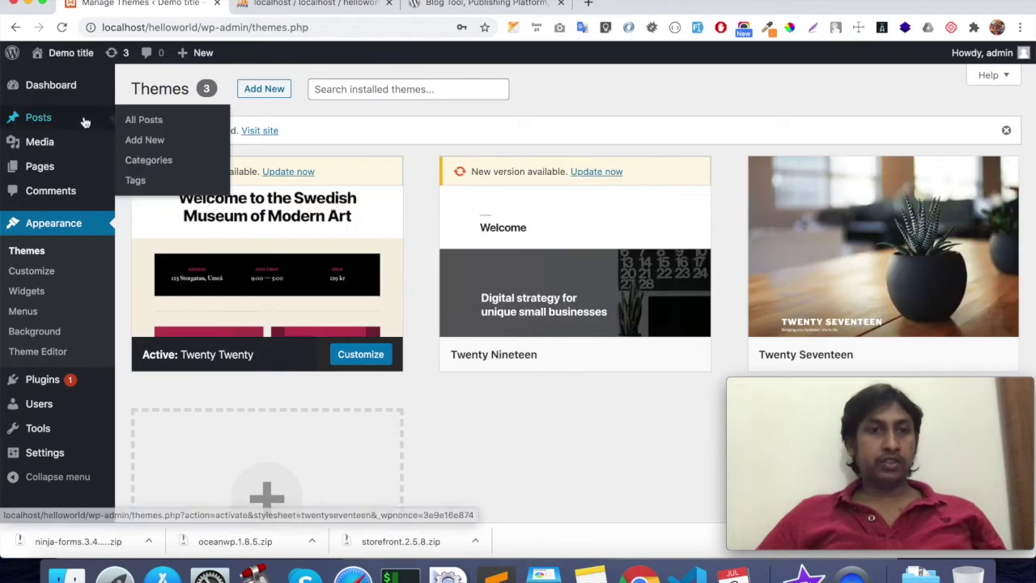
mouse_move(42, 60)
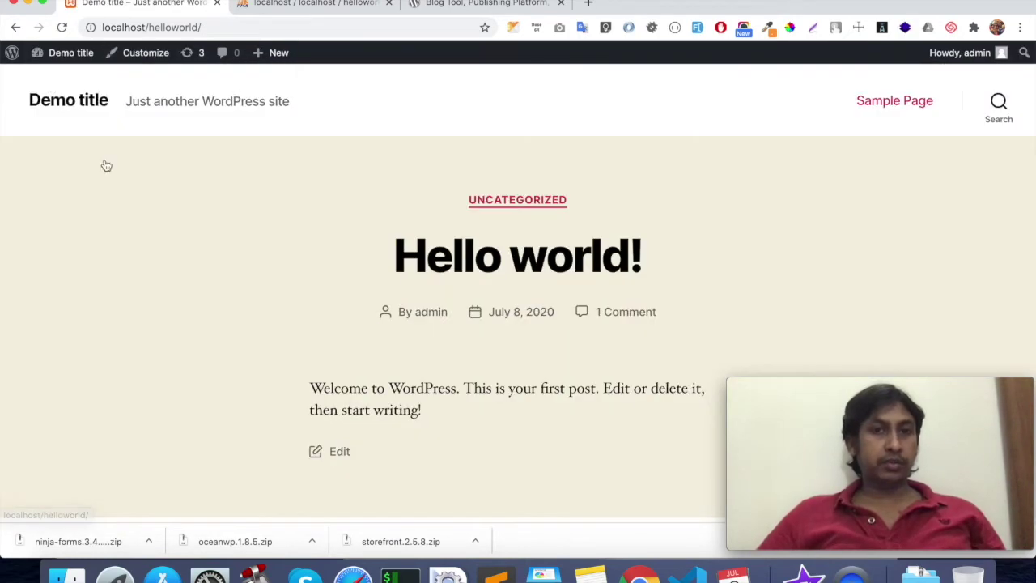
scroll(203, 319, "down", 10)
scroll(205, 320, "up", 10)
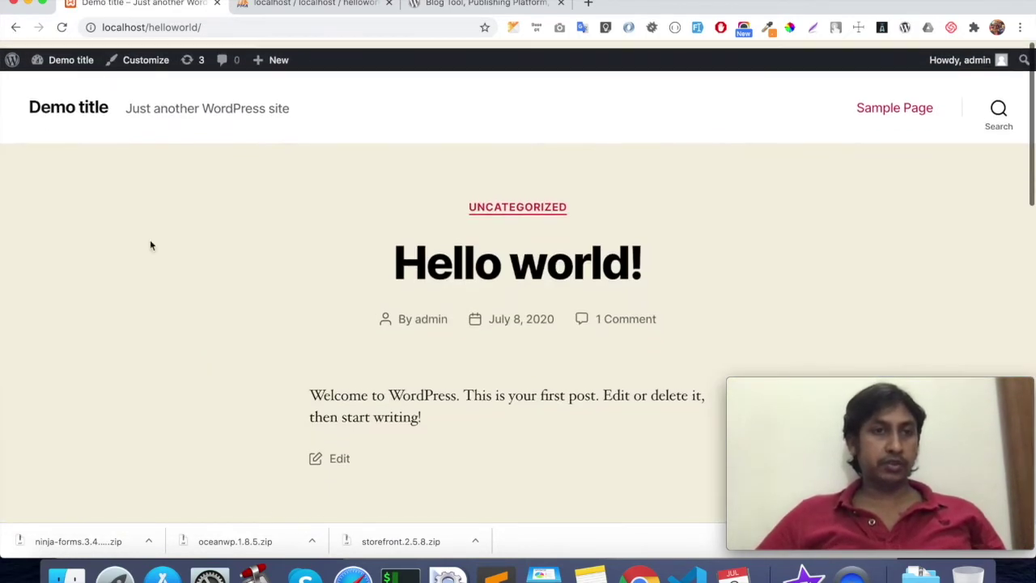
left_click(18, 26)
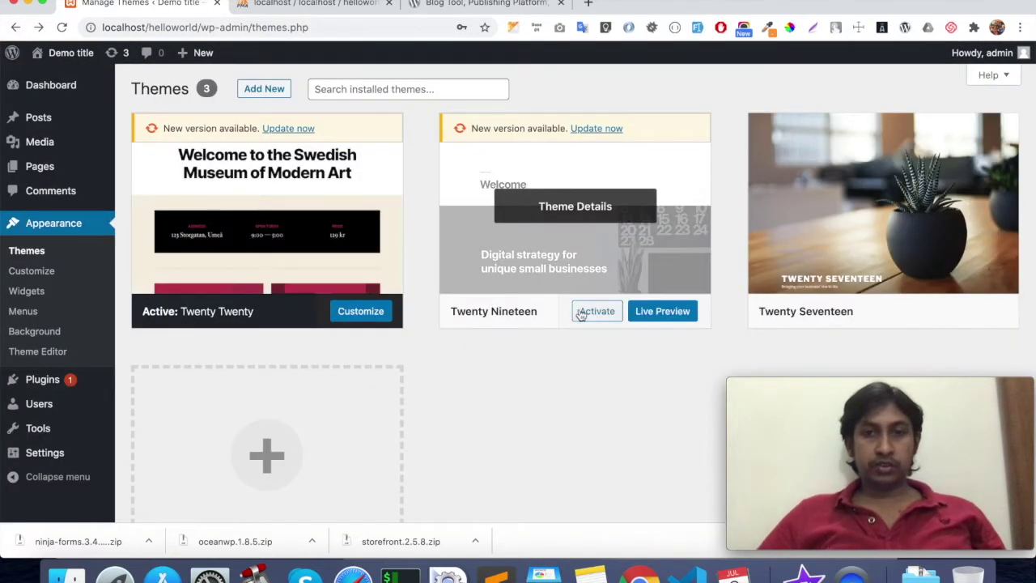
left_click(595, 312)
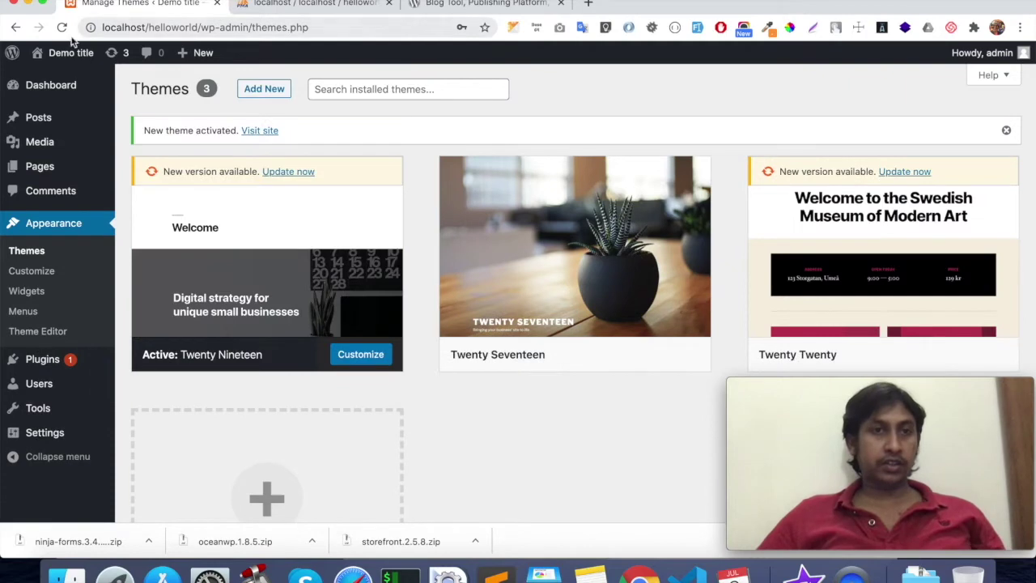
- Preview the live site in a new tab, then go to the Posts list
mouse_move(49, 75)
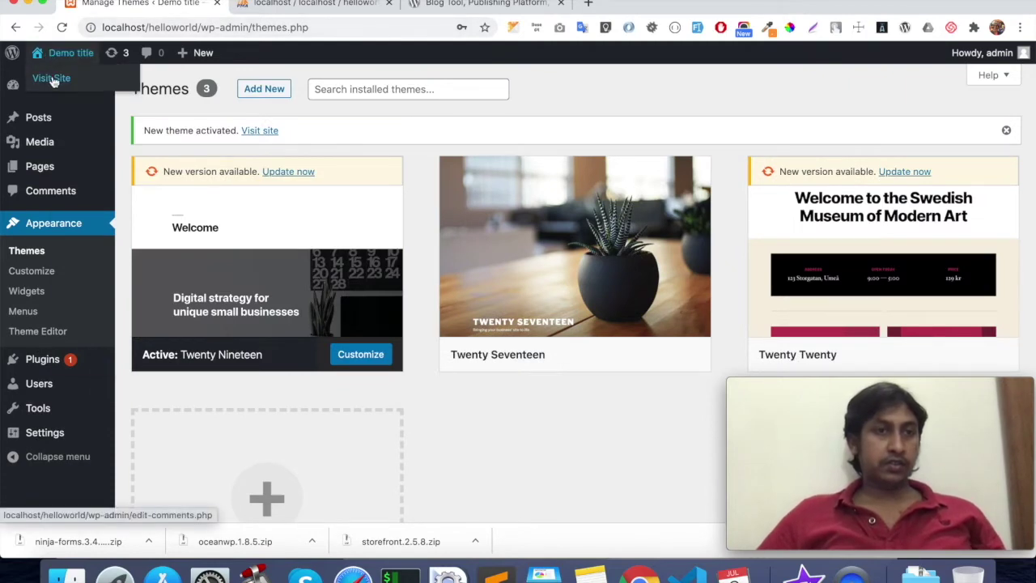
right_click(53, 81)
left_click(87, 82)
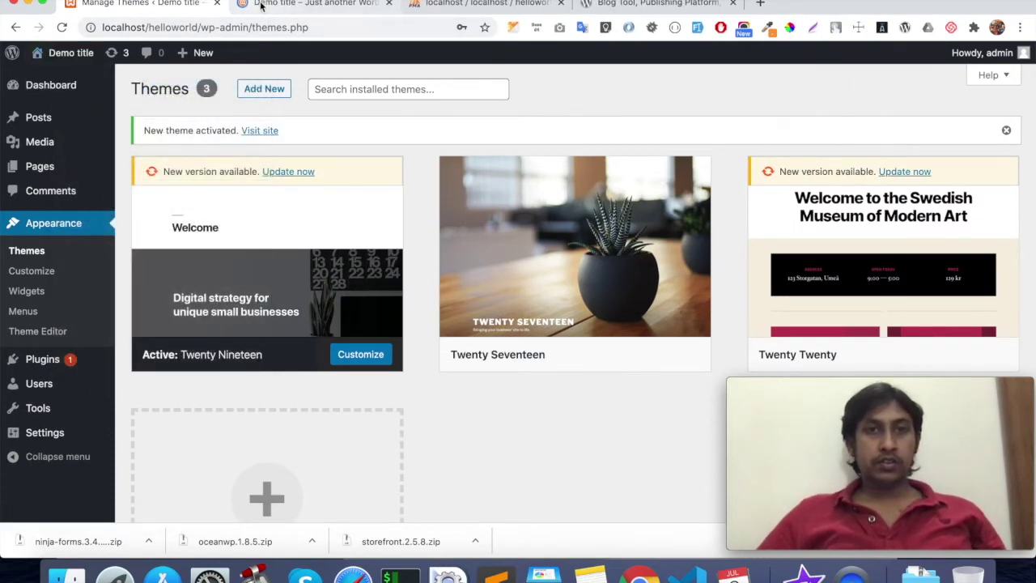
left_click(260, 7)
scroll(305, 224, "down", 10)
scroll(305, 224, "up", 10)
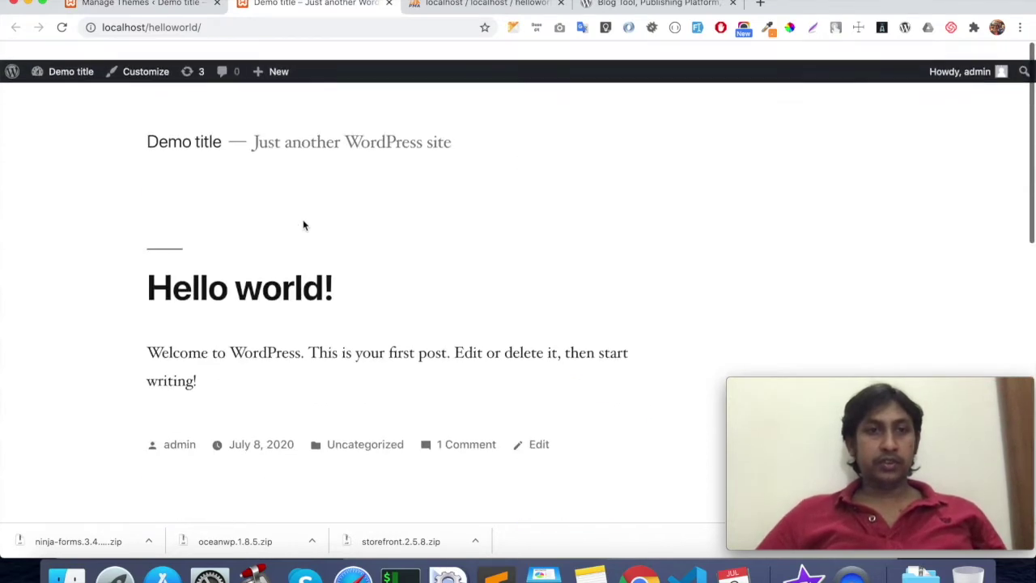
left_click(133, 5)
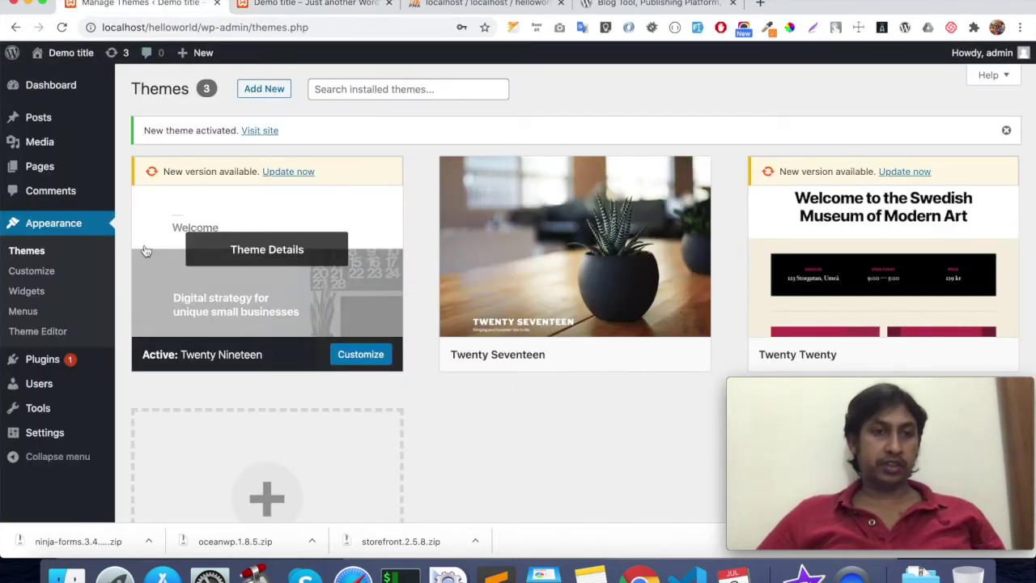
left_click(52, 118)
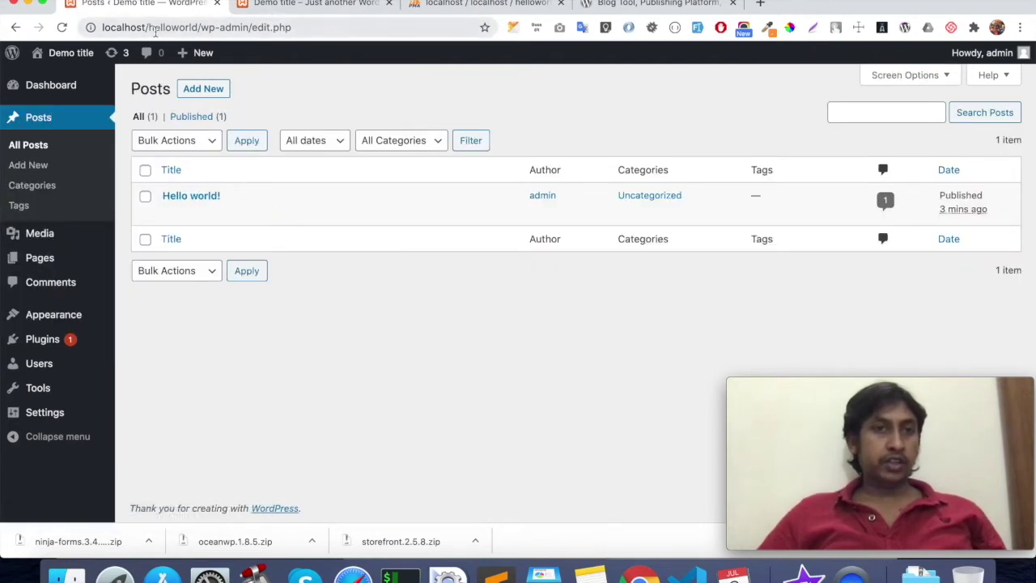
- Load localhost/helloworld/wp-admin in the site's front-end tab
left_click(268, 8)
left_click(216, 29)
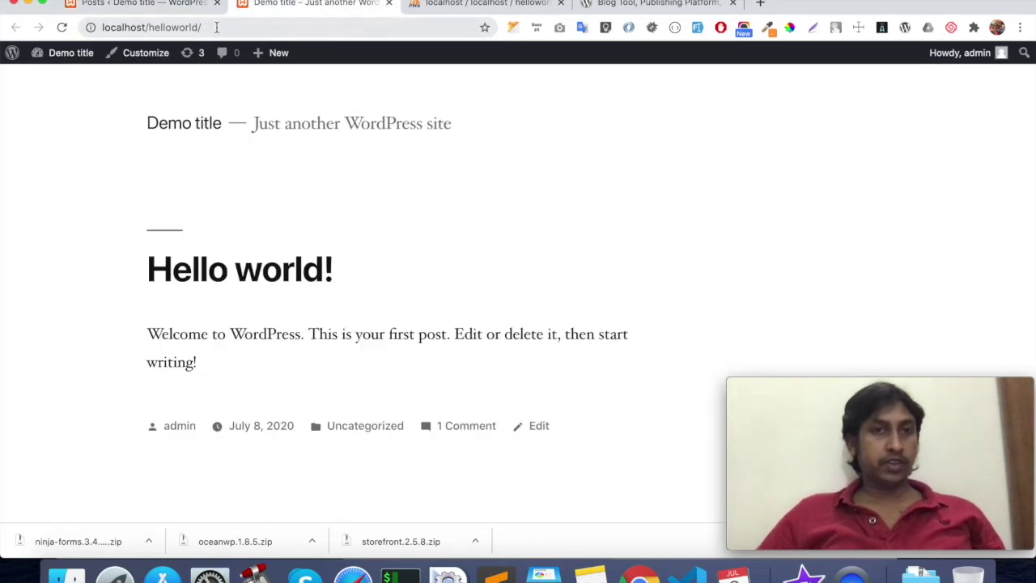
left_click(217, 29)
type("wp-admin")
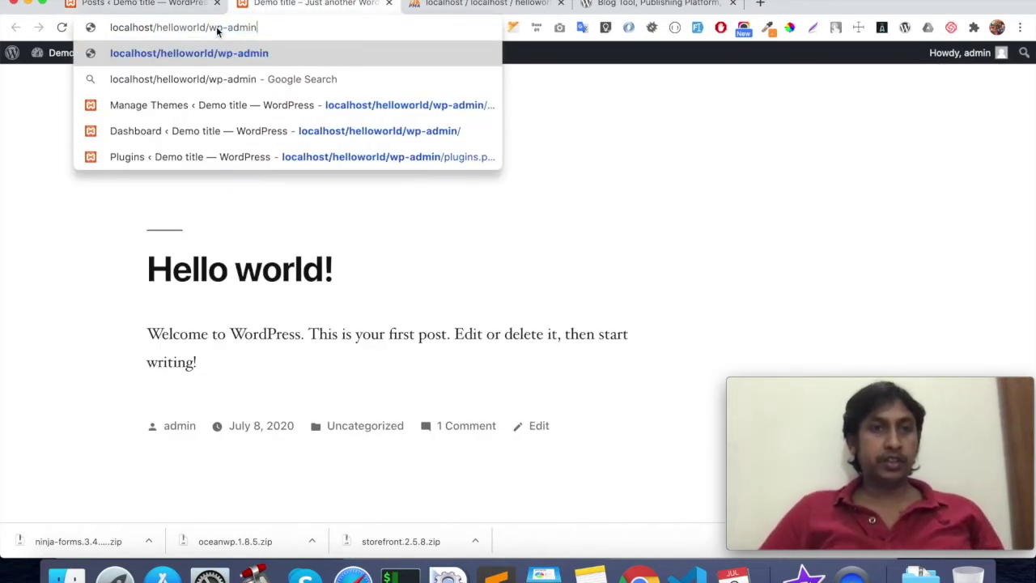
key("Return")
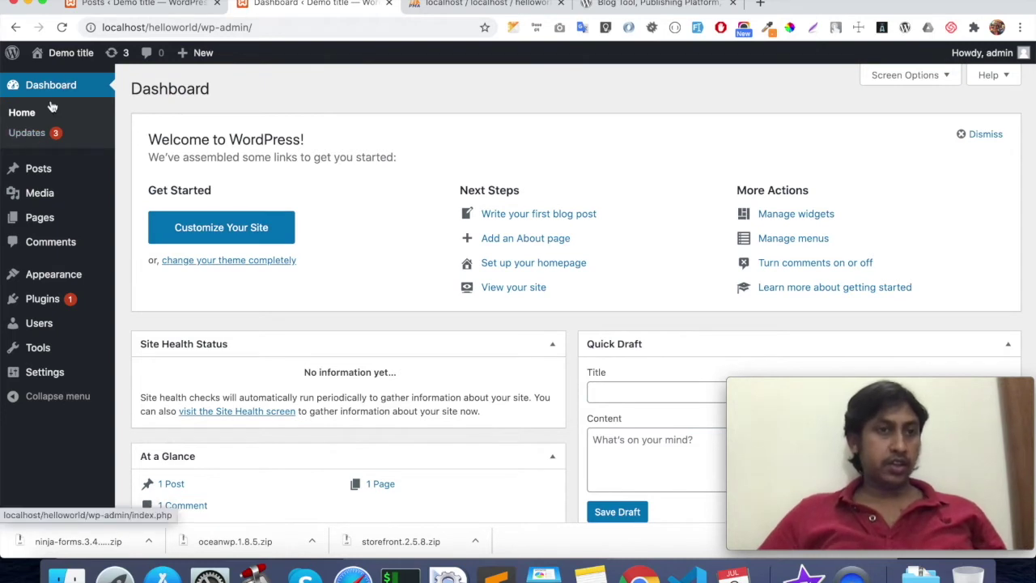
- Glance at a new empty post, then go to the installed Plugins list
left_click(34, 166)
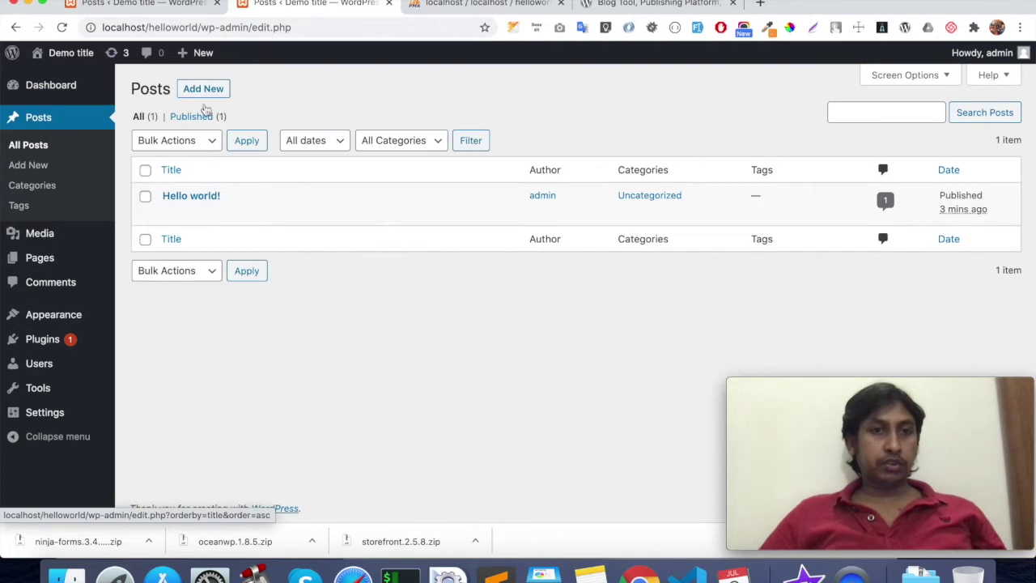
left_click(208, 89)
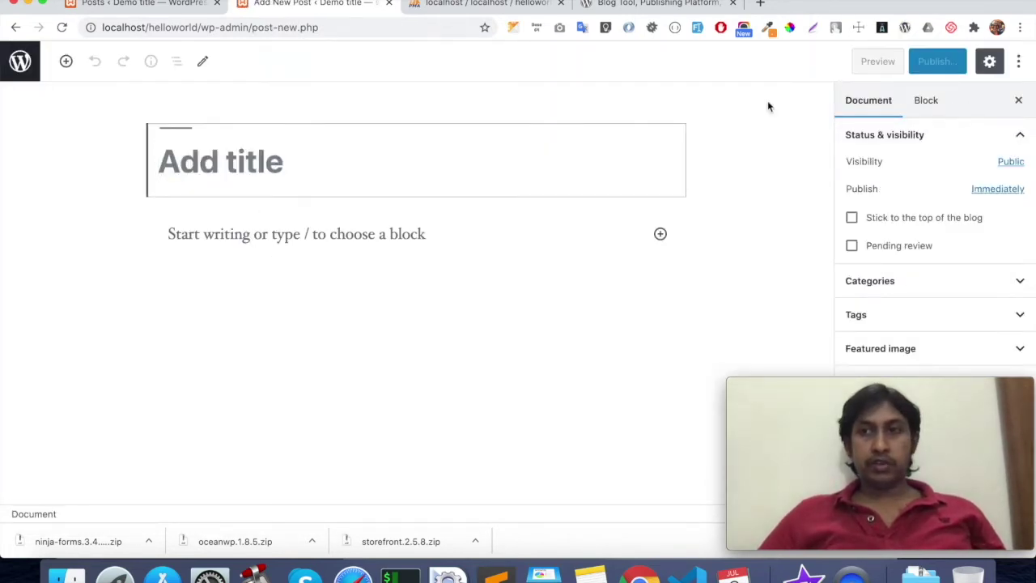
left_click(16, 27)
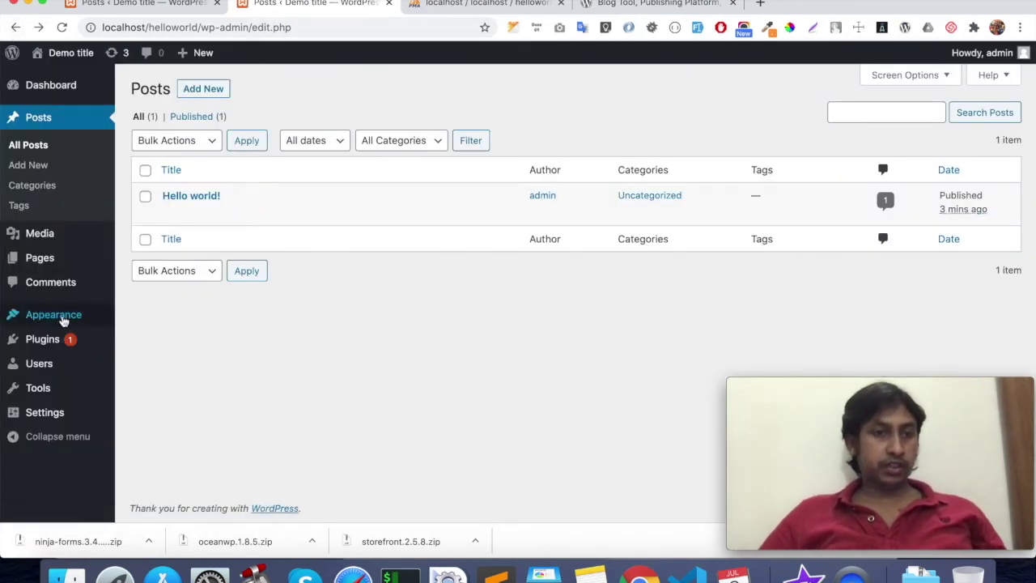
left_click(51, 340)
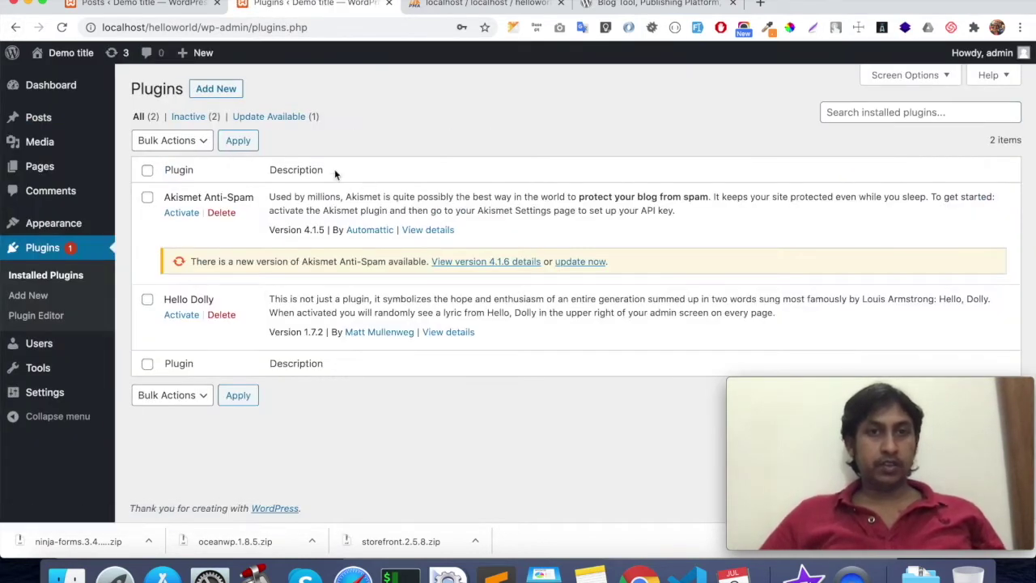
- Search new plugins for 'Disable gutenberg' and start installing Disable Gutenberg
left_click(232, 93)
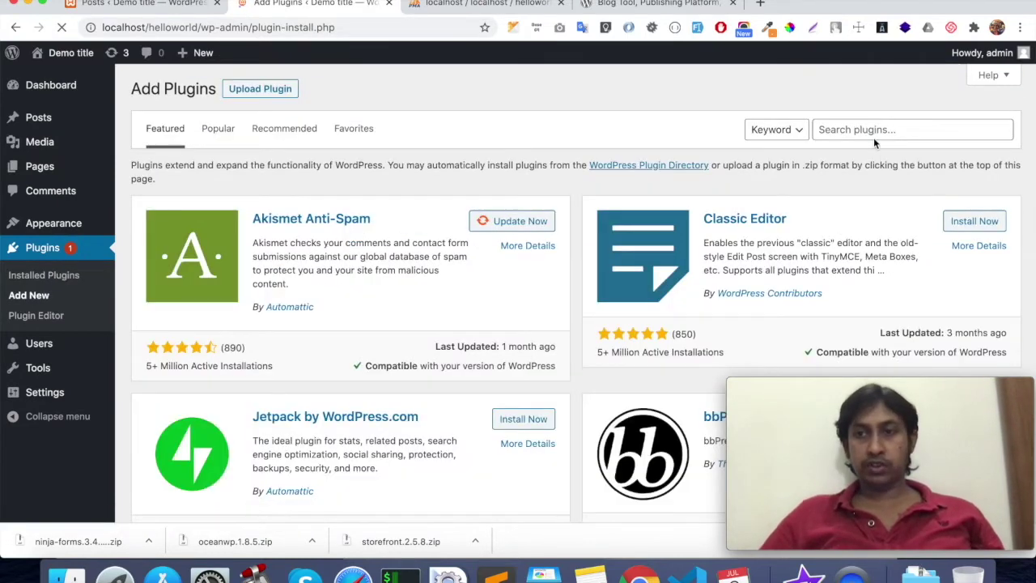
left_click(873, 136)
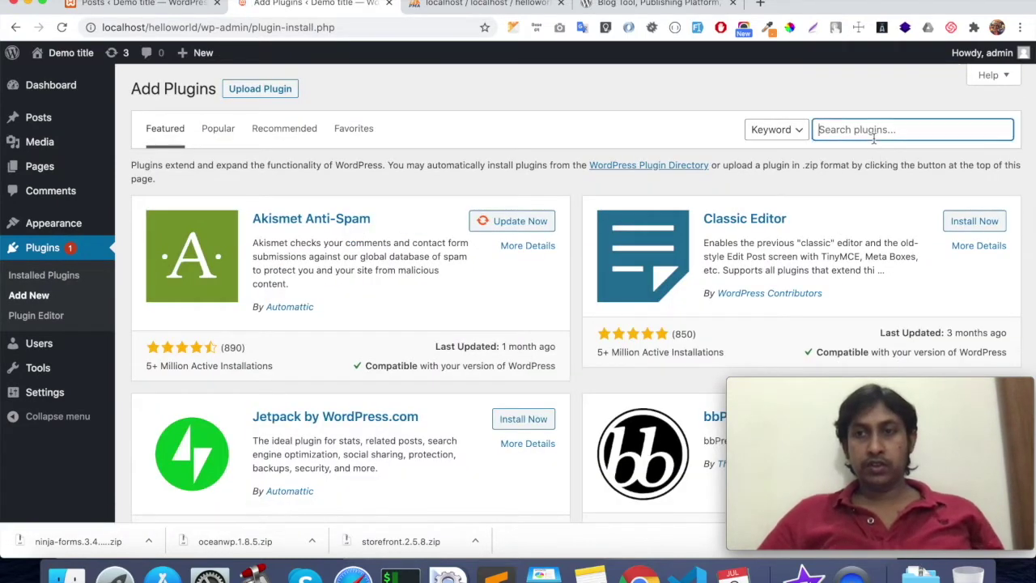
type("Dis")
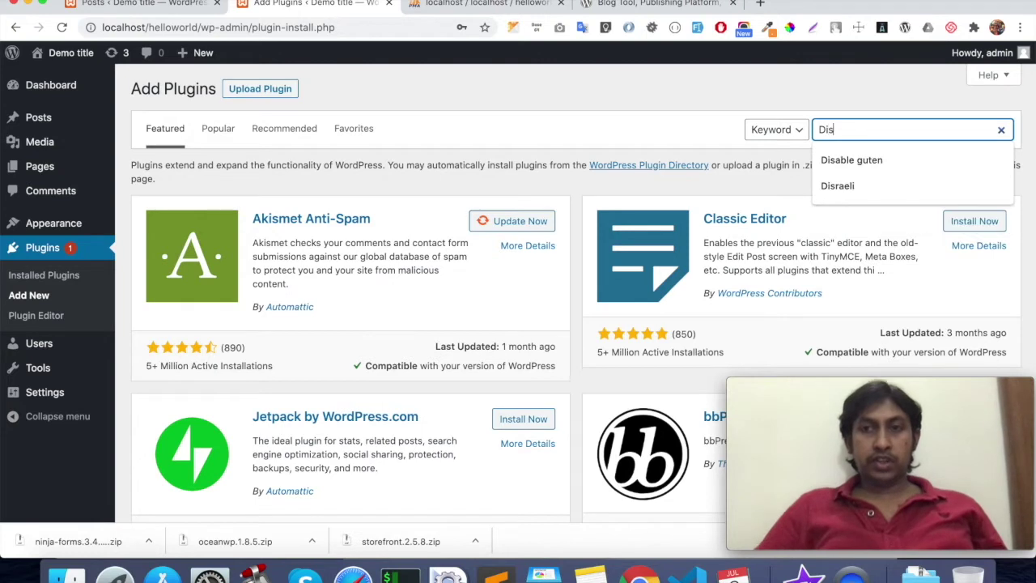
type("ab")
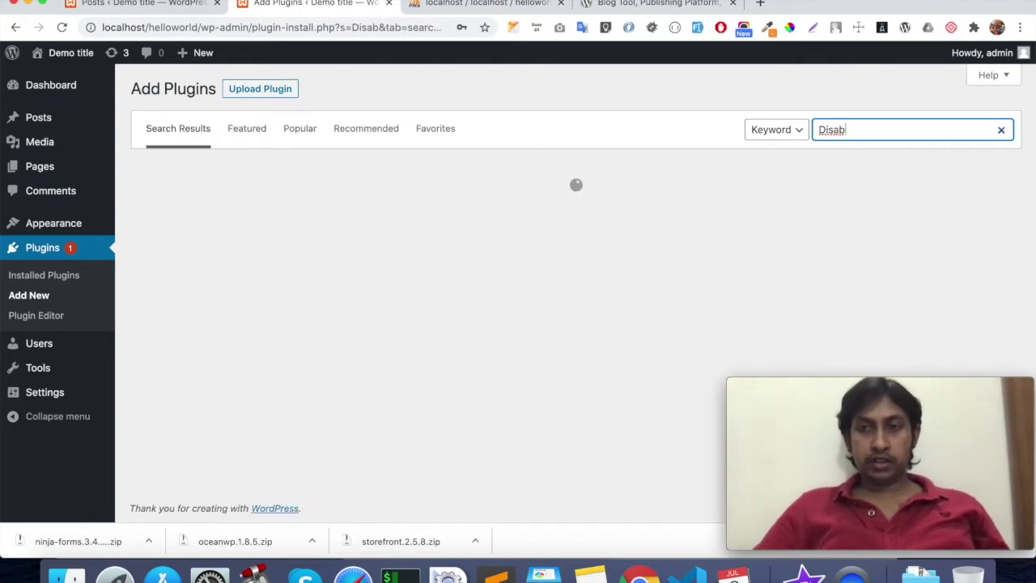
type("le guten")
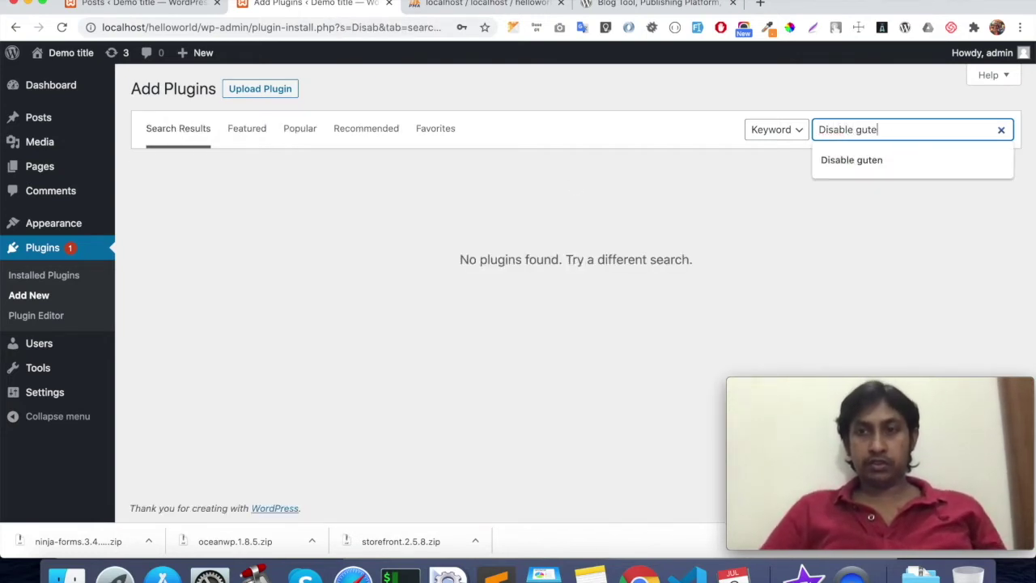
type("berg")
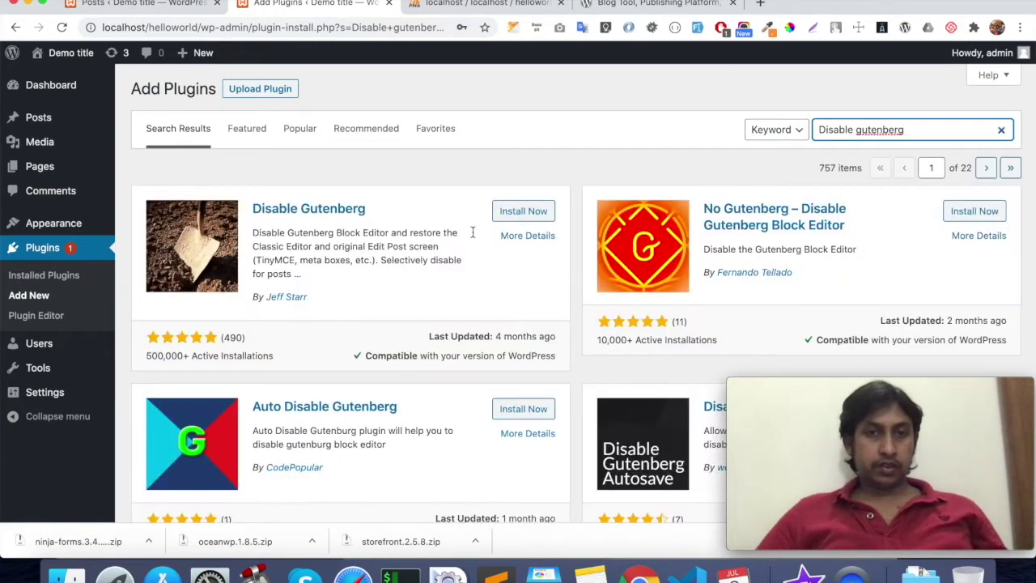
left_click(524, 212)
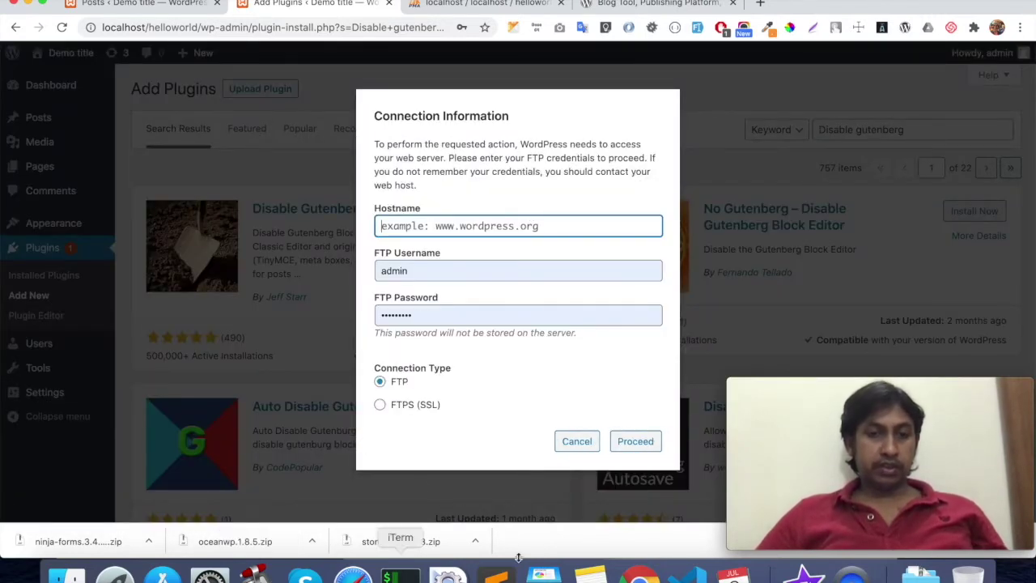
- In the Sublime Text course notes, select the define('FS_METHOD','direct'); line
left_click(496, 573)
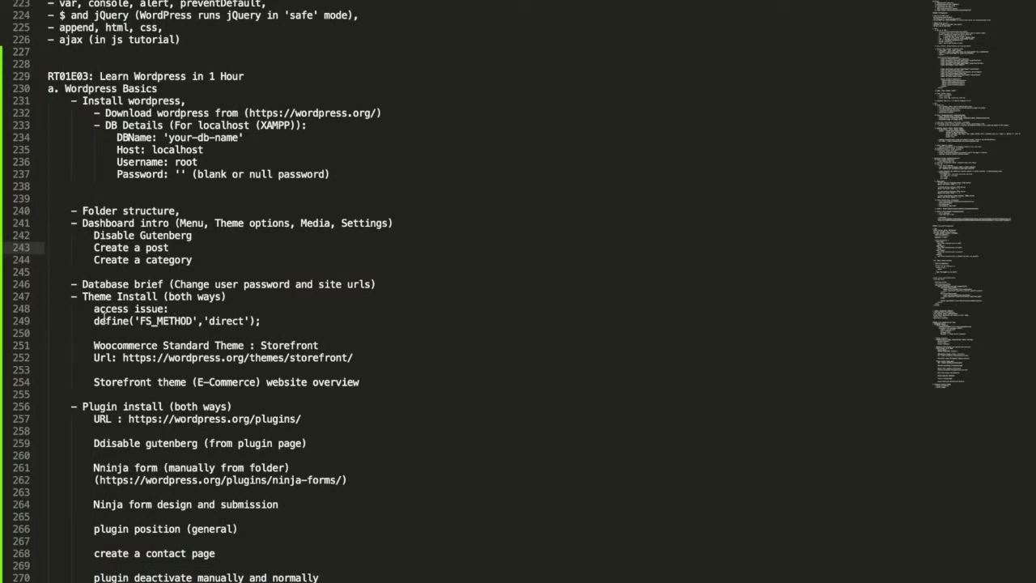
left_click(95, 322)
left_click_drag(94, 321, 289, 317)
key("super+c")
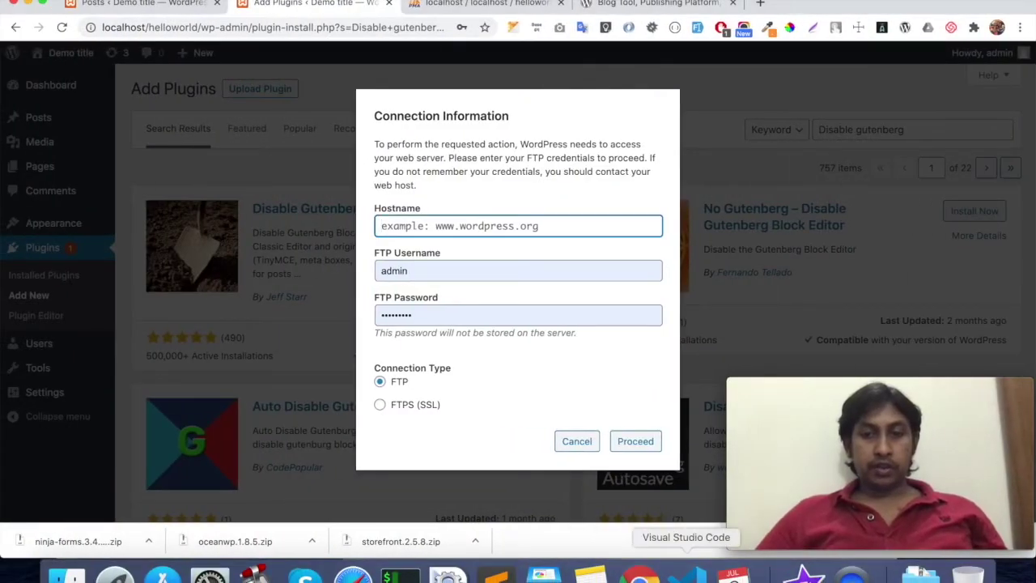
- Paste define('FS_METHOD','direct'); into wp-config.php on line 82, after WP_DEBUG
left_click(686, 574)
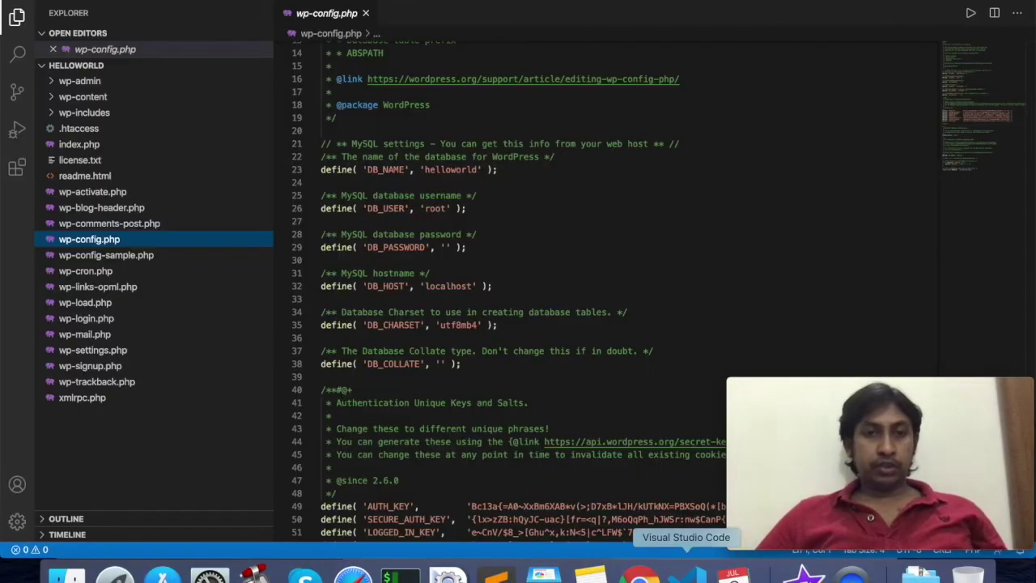
scroll(520, 371, "down", 15)
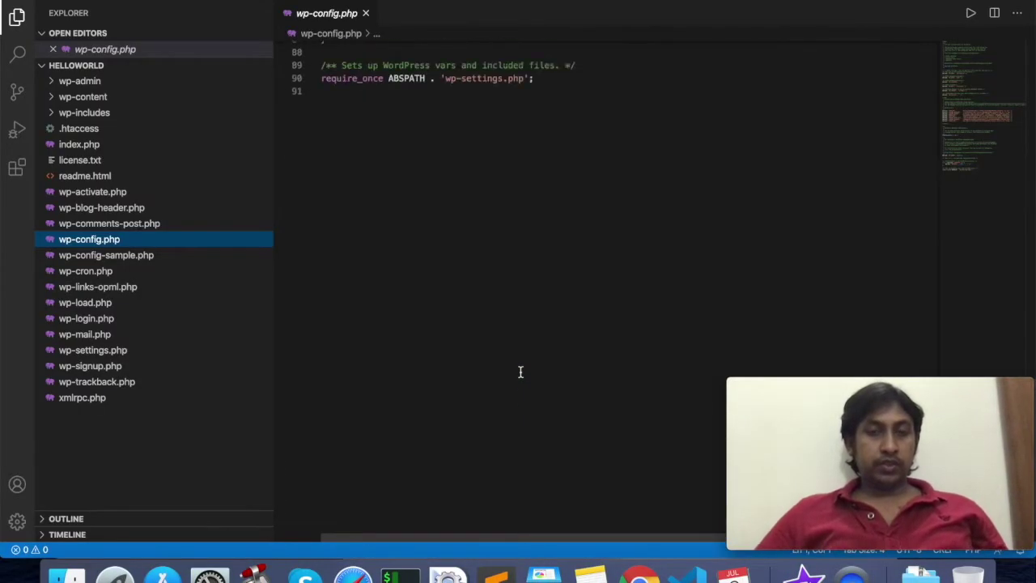
scroll(518, 370, "up", 7)
scroll(506, 368, "down", 1)
left_click(492, 365)
key("Return")
key("Return")
key("super+v")
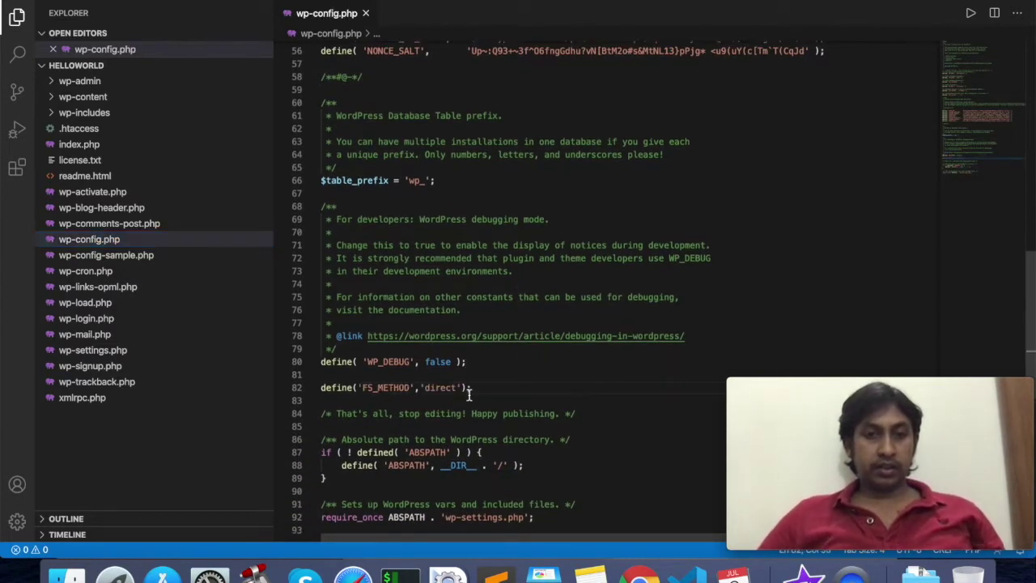
key("ctrl+Up")
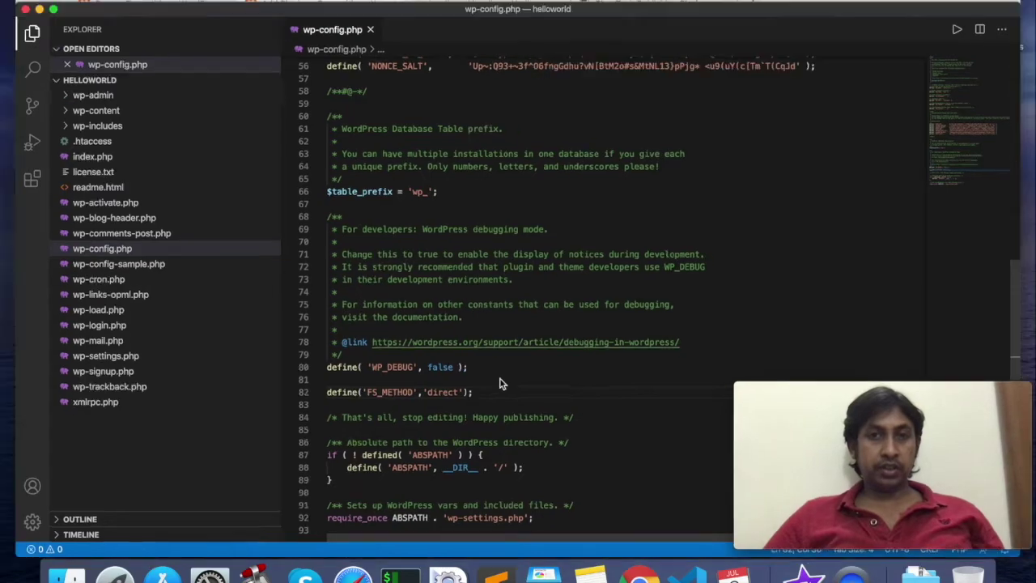
- Get Disable Gutenberg installed past the FTP prompt, activate it, then go to Posts
left_click(534, 192)
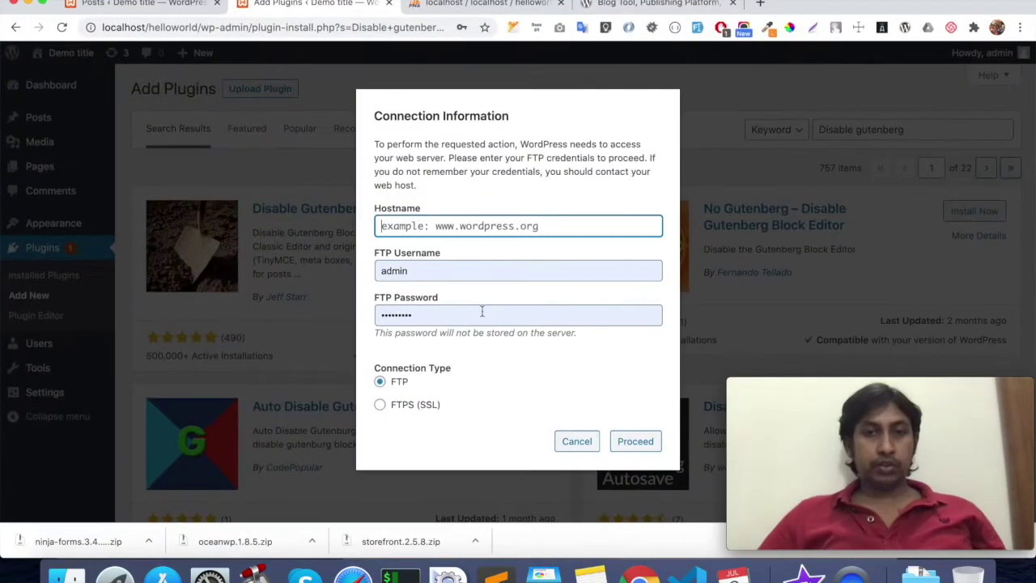
left_click(577, 441)
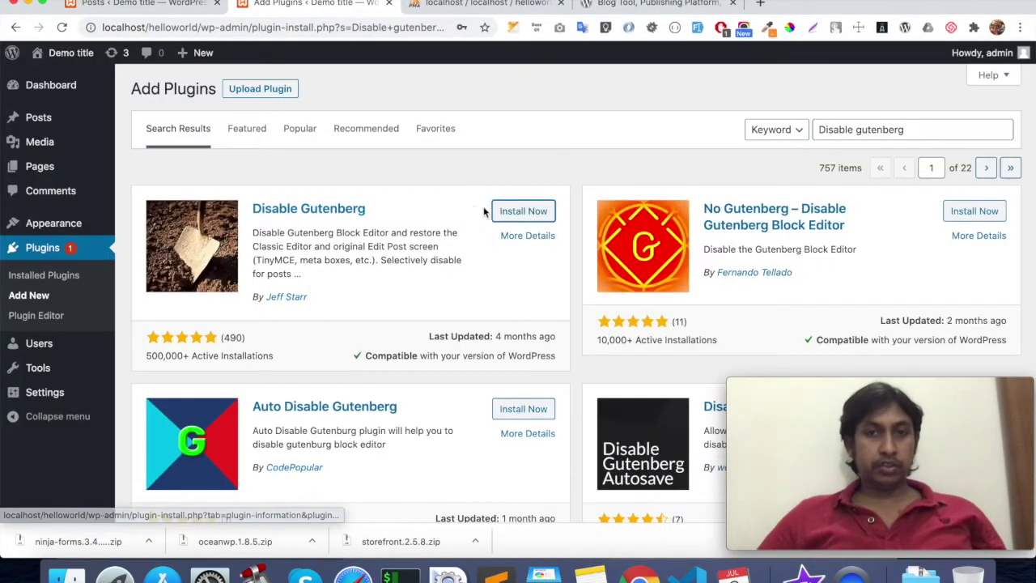
left_click(509, 210)
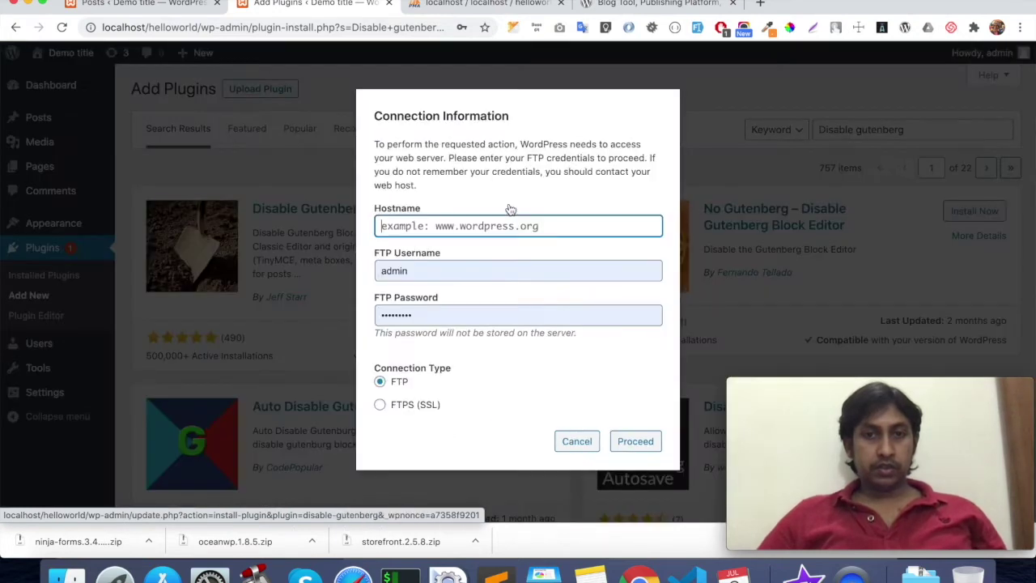
left_click(574, 442)
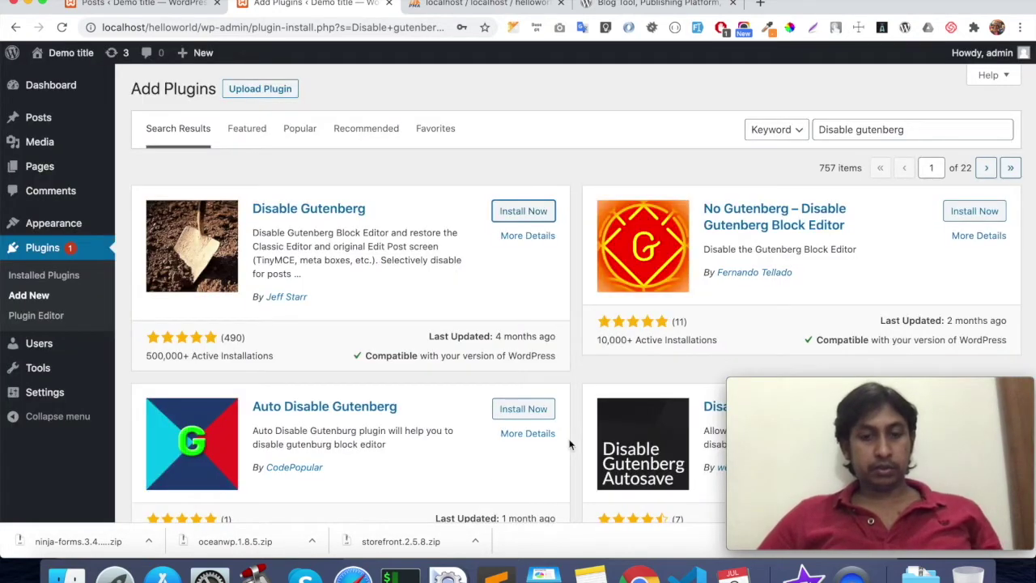
key("super+r")
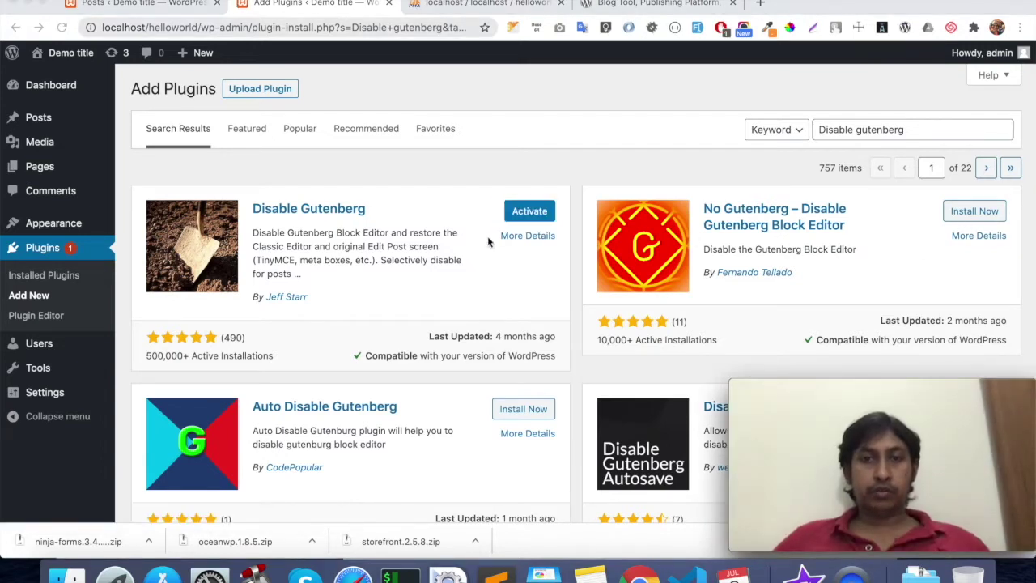
left_click(527, 213)
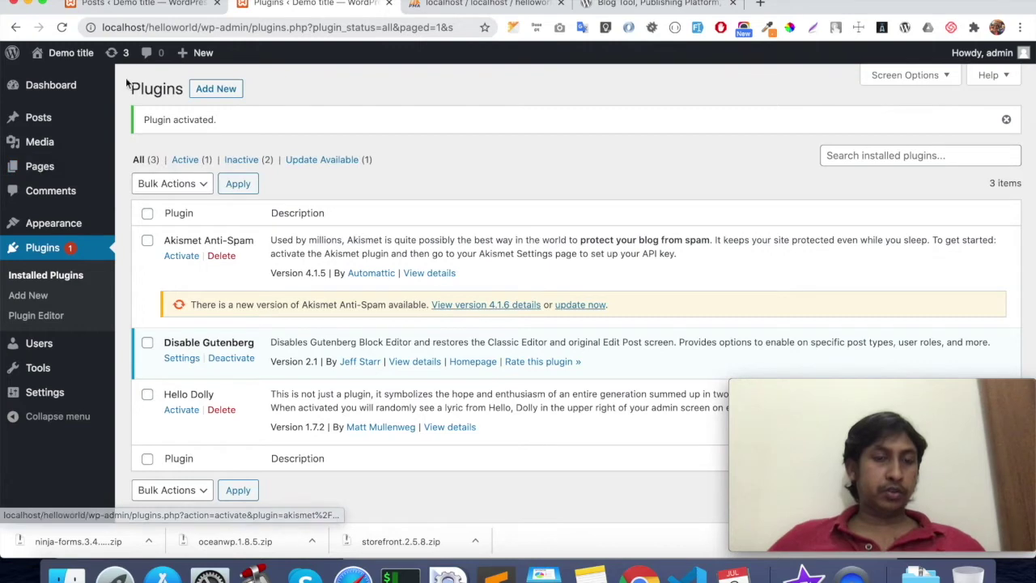
left_click(118, 4)
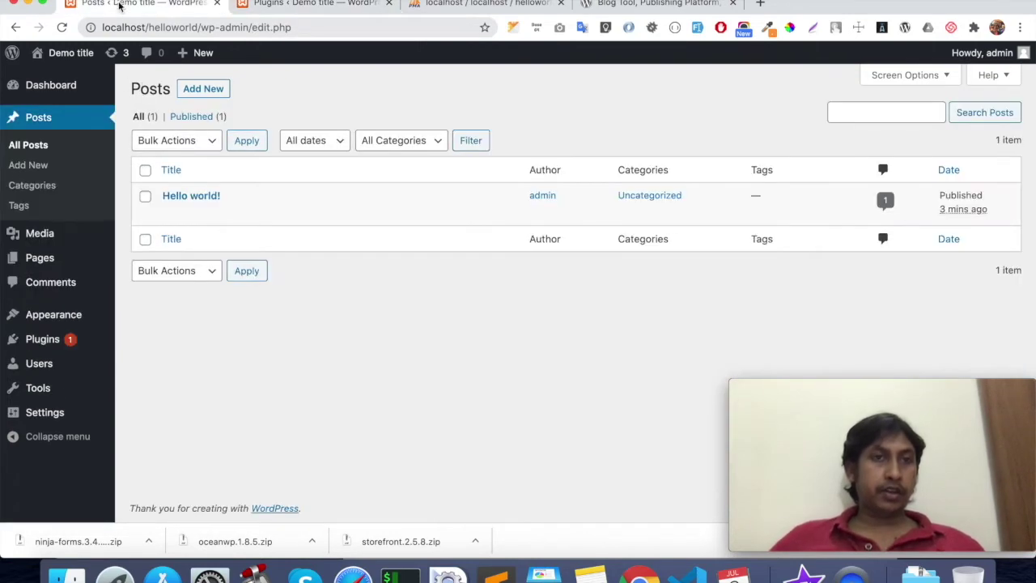
- Start a new post titled 'Demo Post' with a <p>Hello</p> paragraph body
left_click(203, 88)
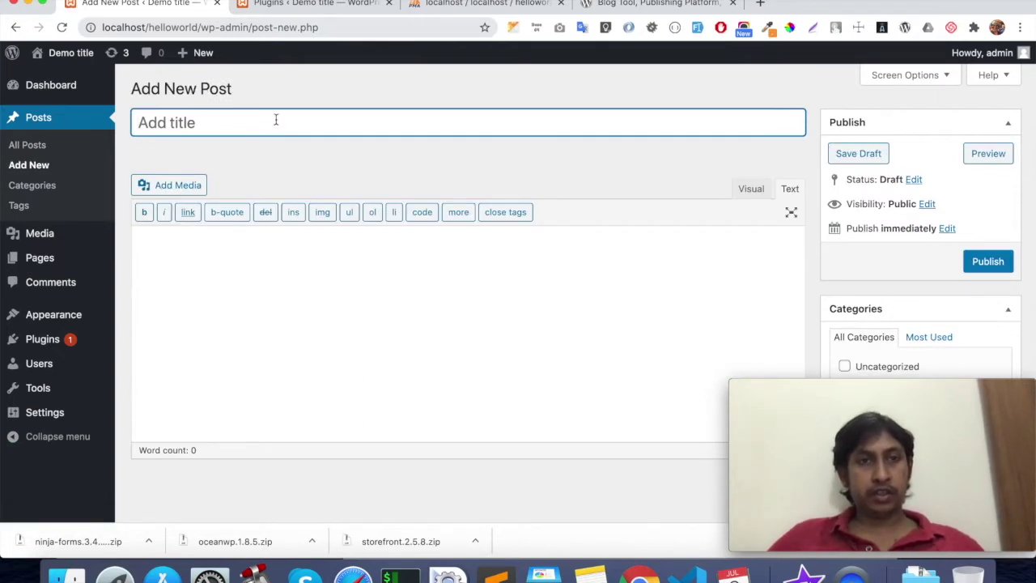
type("Demo ")
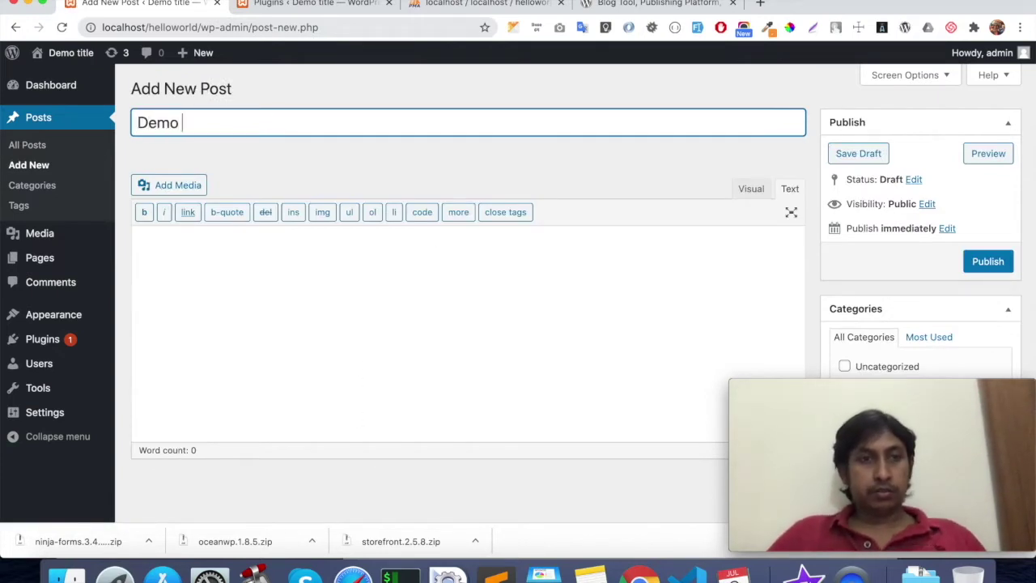
type("Post")
left_click(138, 238)
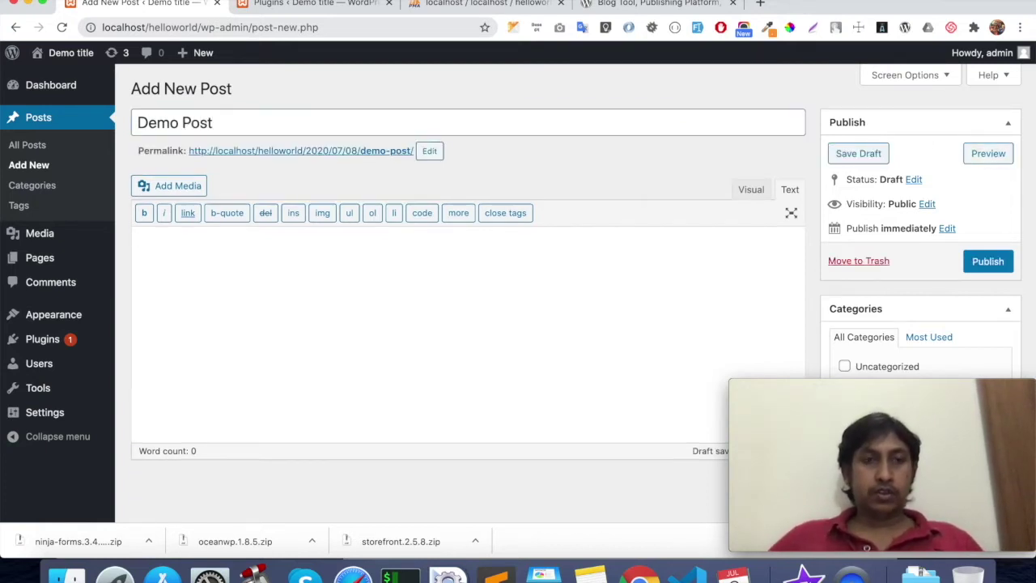
left_click(741, 189)
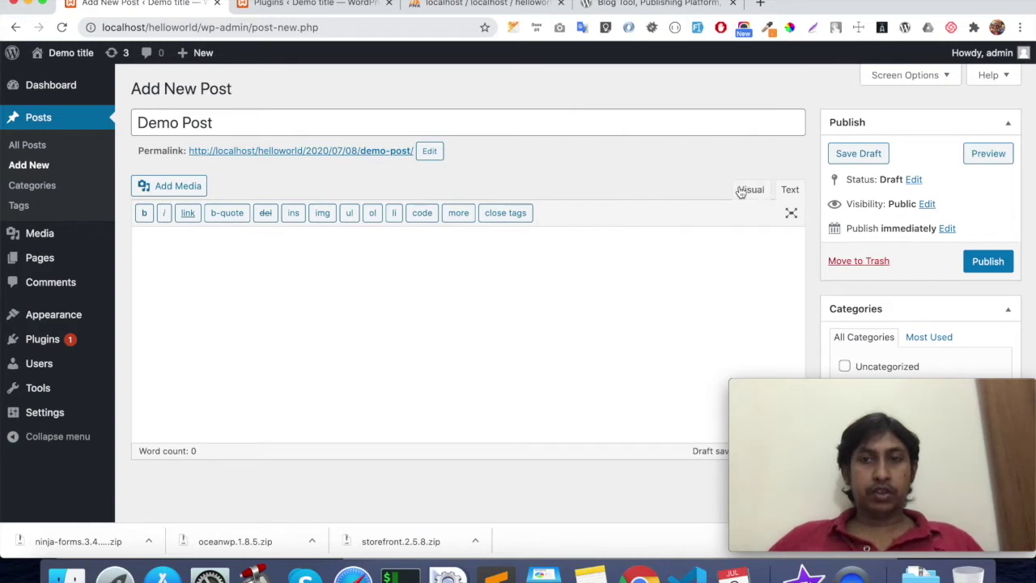
left_click(790, 190)
type("<p></p>")
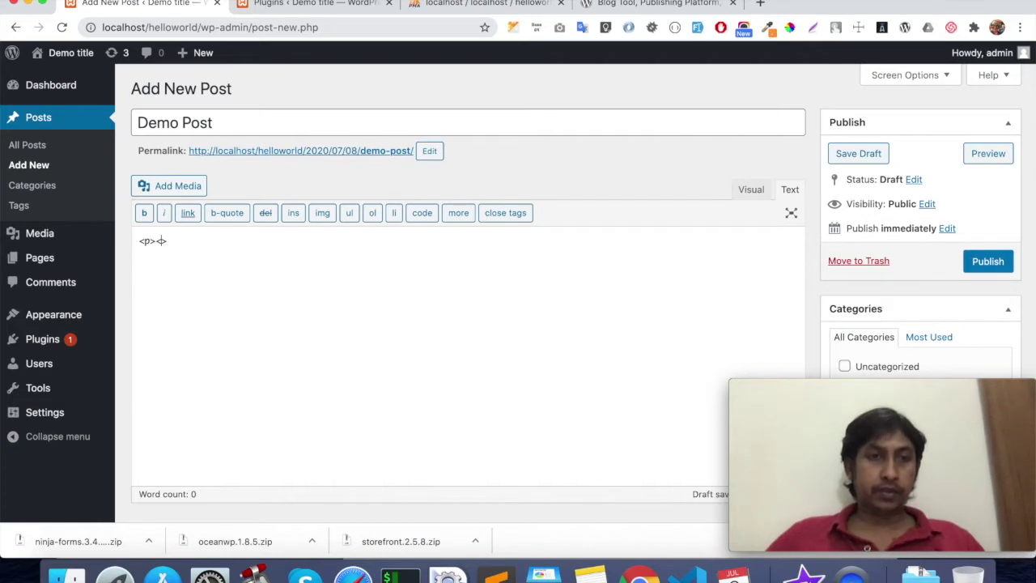
left_click(155, 241)
type("Hello")
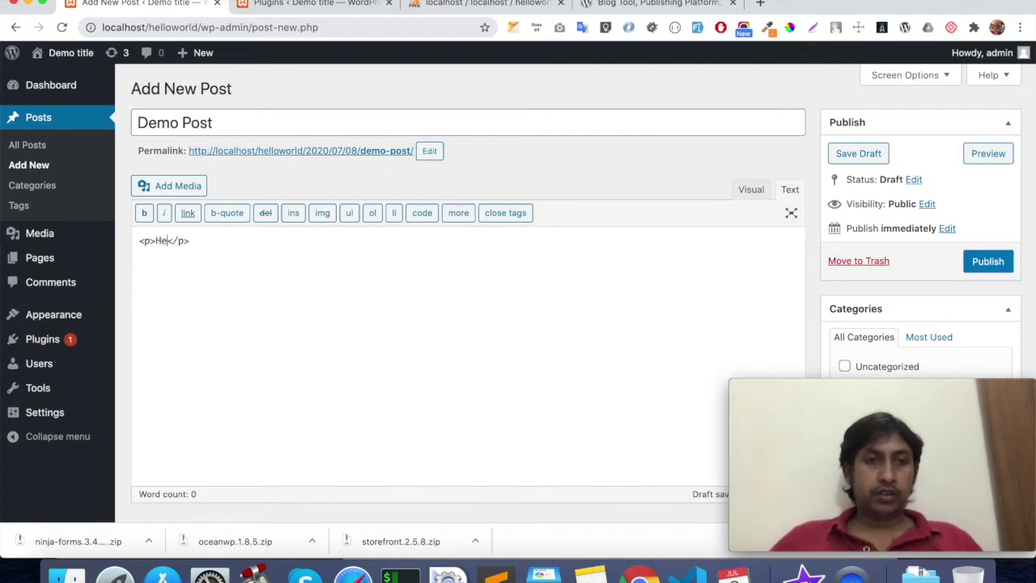
left_click(748, 193)
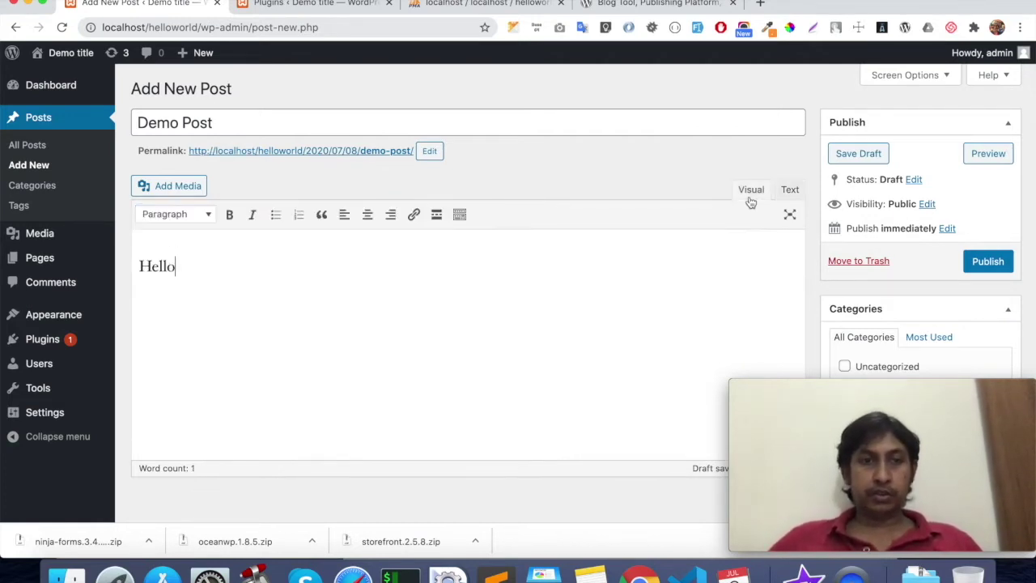
- Create a new 'Music' category and assign it to the post
scroll(820, 279, "down", 5)
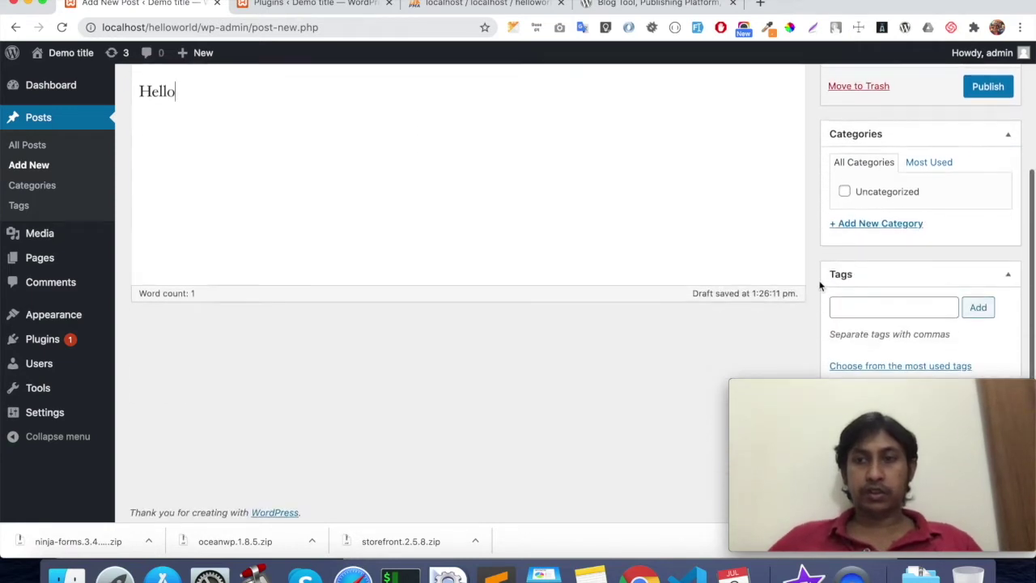
left_click(878, 220)
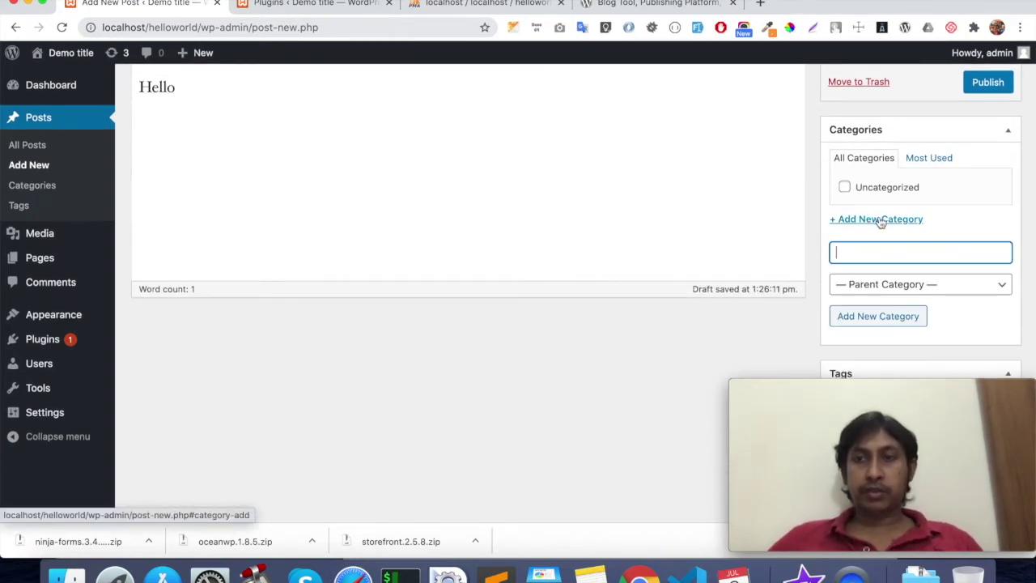
type("Music")
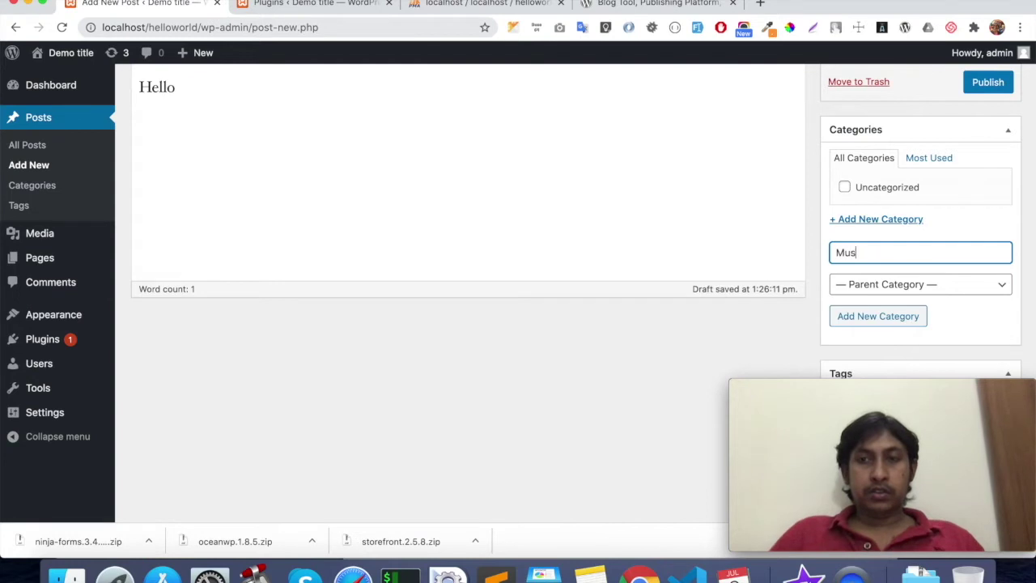
left_click(878, 316)
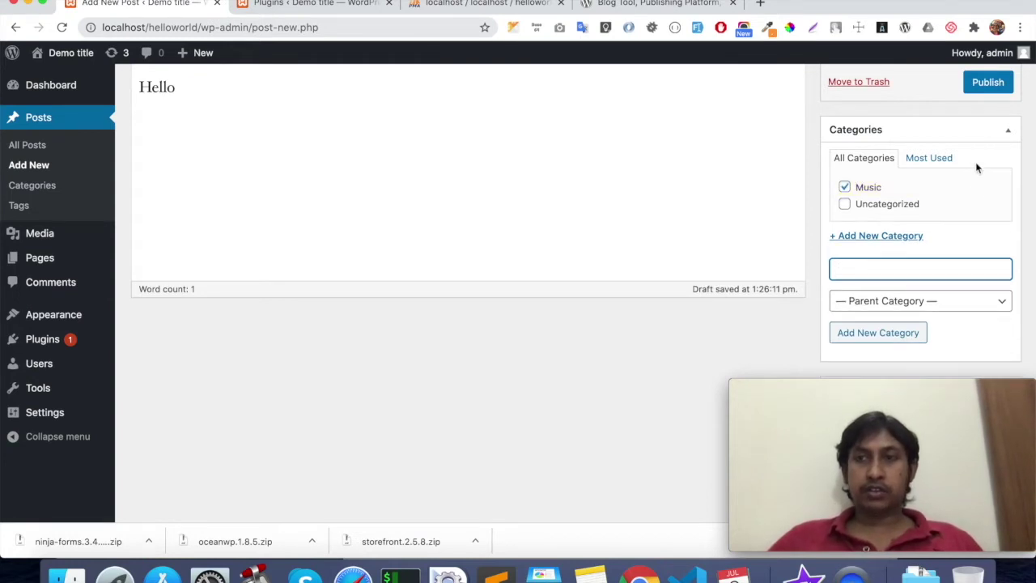
scroll(536, 346, "down", 3)
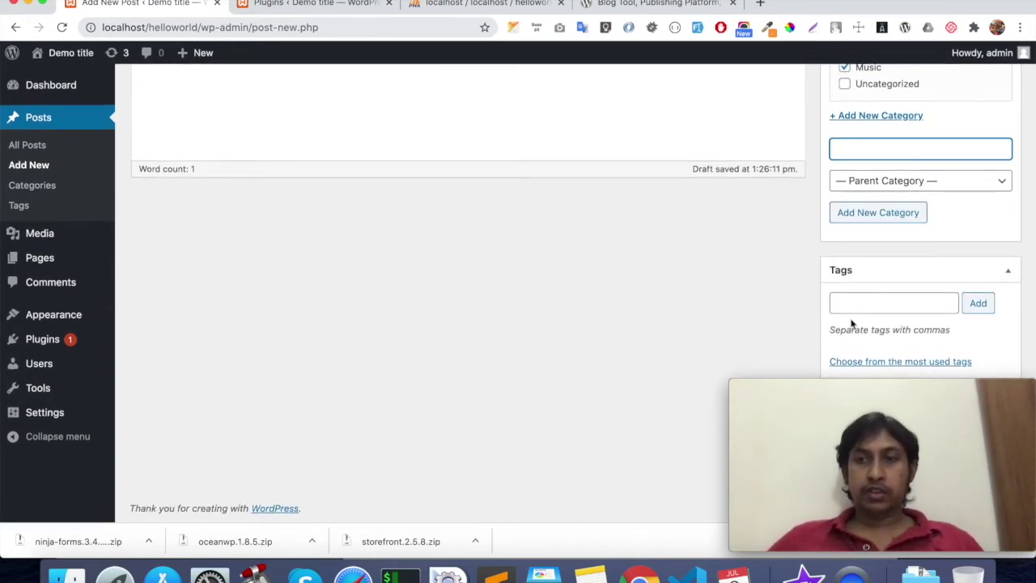
scroll(715, 300, "up", 3)
scroll(716, 301, "up", 3)
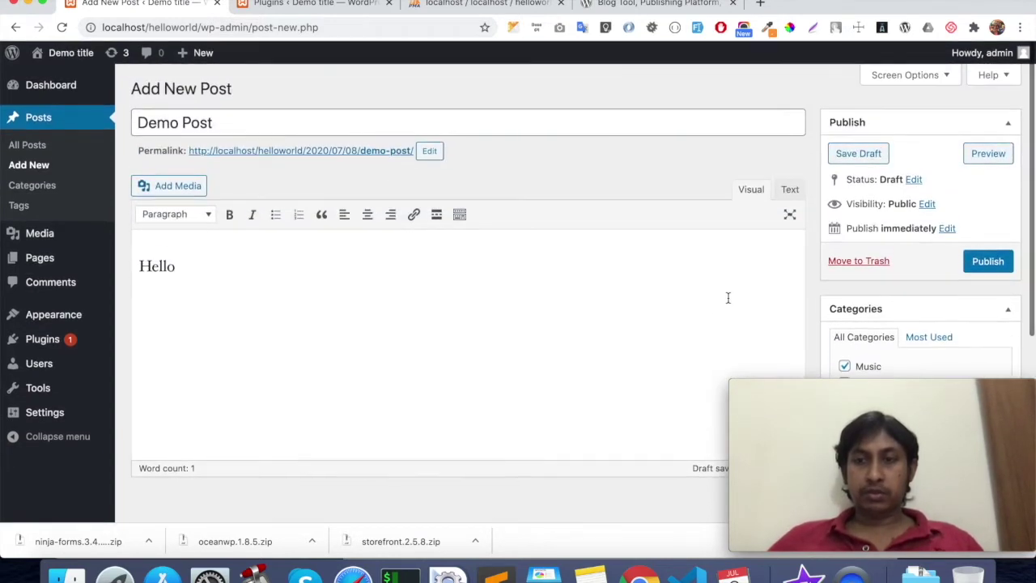
- Open the featured image picker and close it without choosing an image
mouse_move(885, 409)
left_click_drag(891, 388, 582, 387)
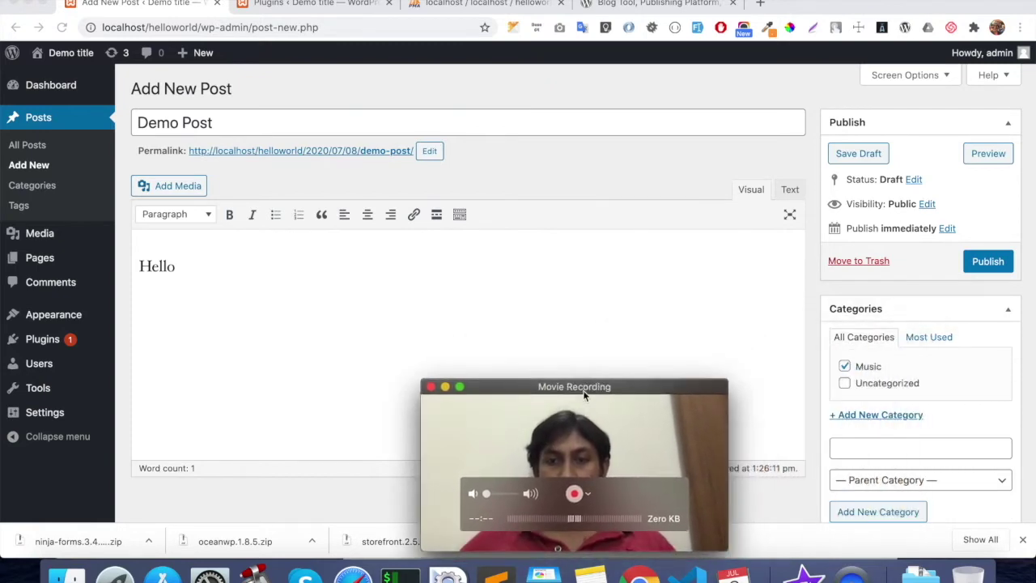
left_click(807, 262)
scroll(806, 262, "down", 5)
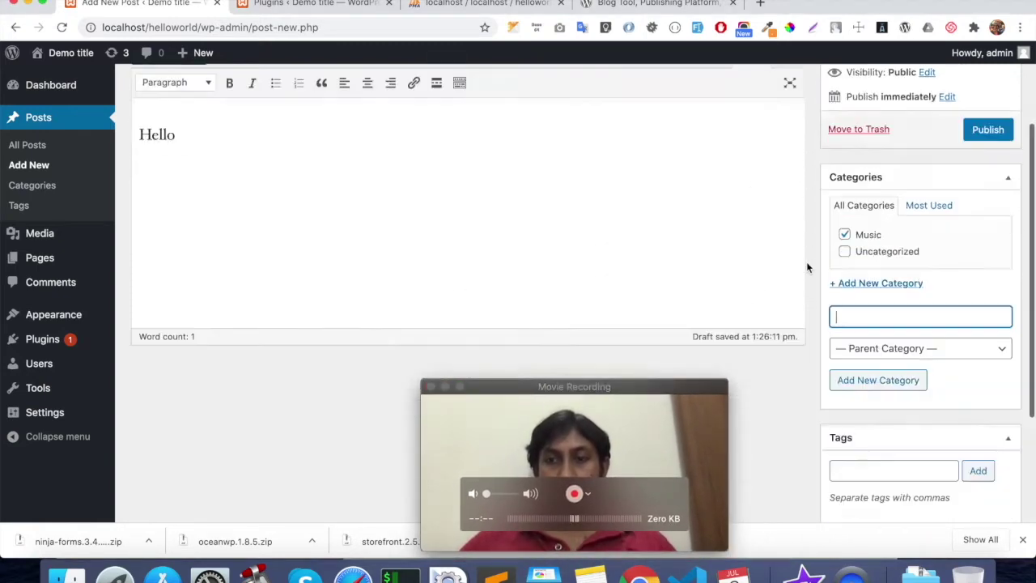
left_click(870, 437)
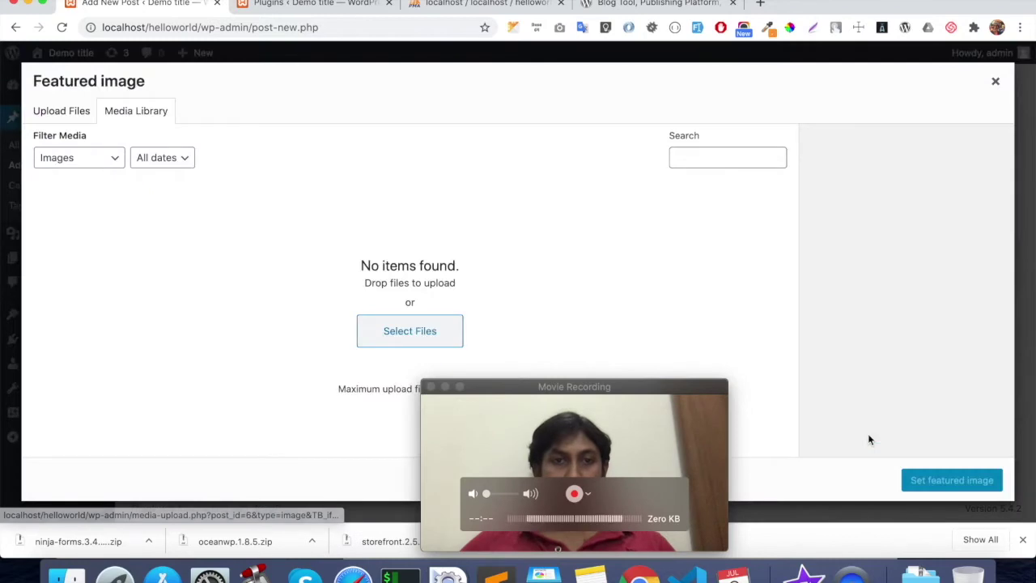
left_click(995, 84)
scroll(942, 261, "up", 5)
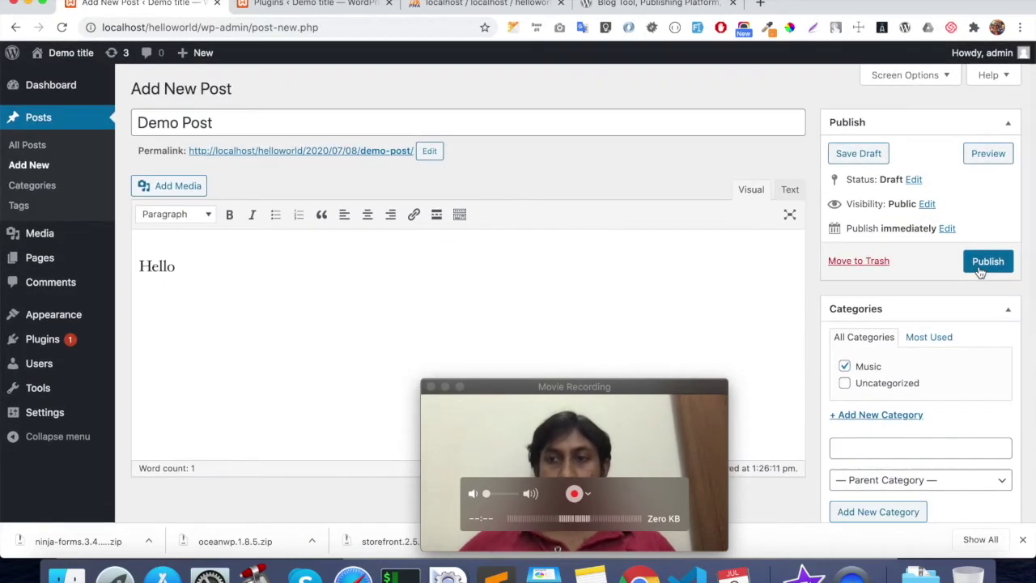
- Publish Demo Post, view it live on the site, then return to editing
left_click(978, 265)
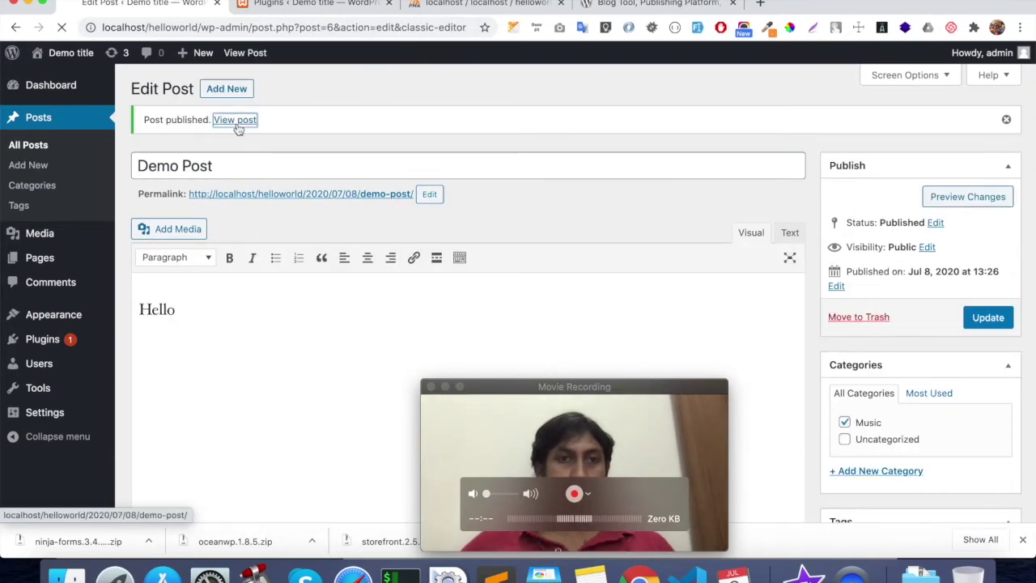
left_click(235, 120)
scroll(246, 275, "down", 5)
scroll(246, 276, "up", 5)
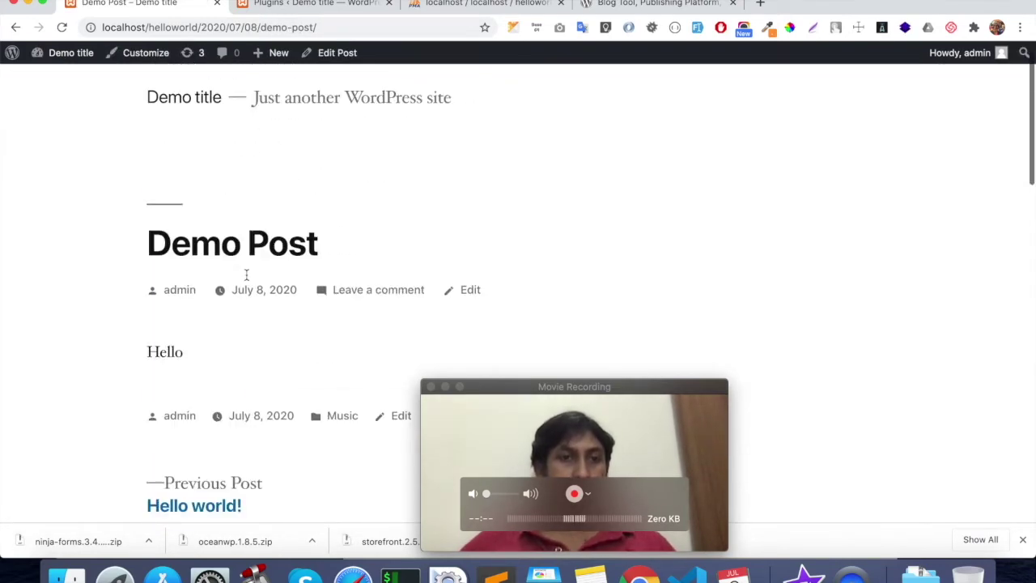
scroll(184, 393, "down", 4)
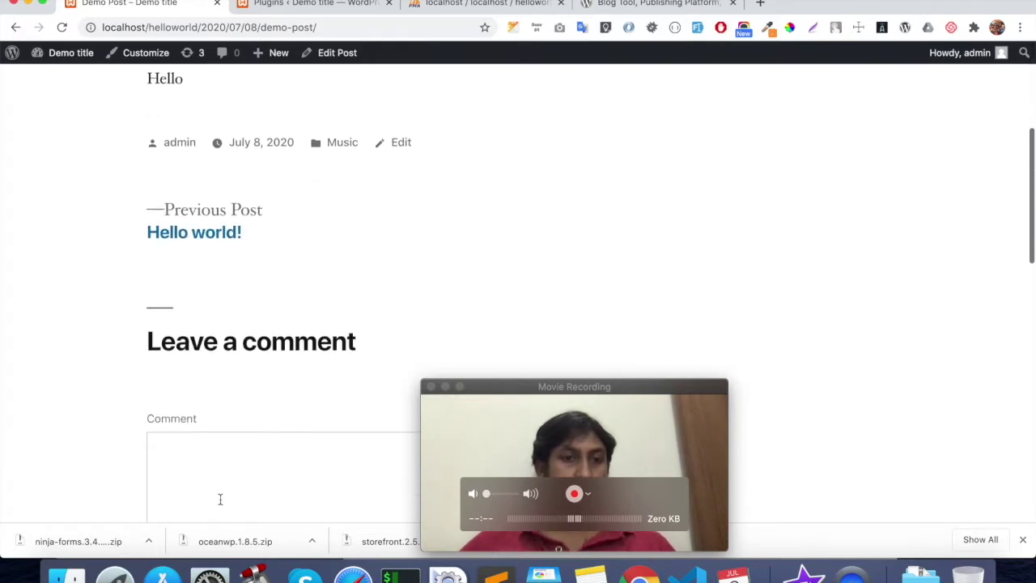
scroll(102, 129, "up", 4)
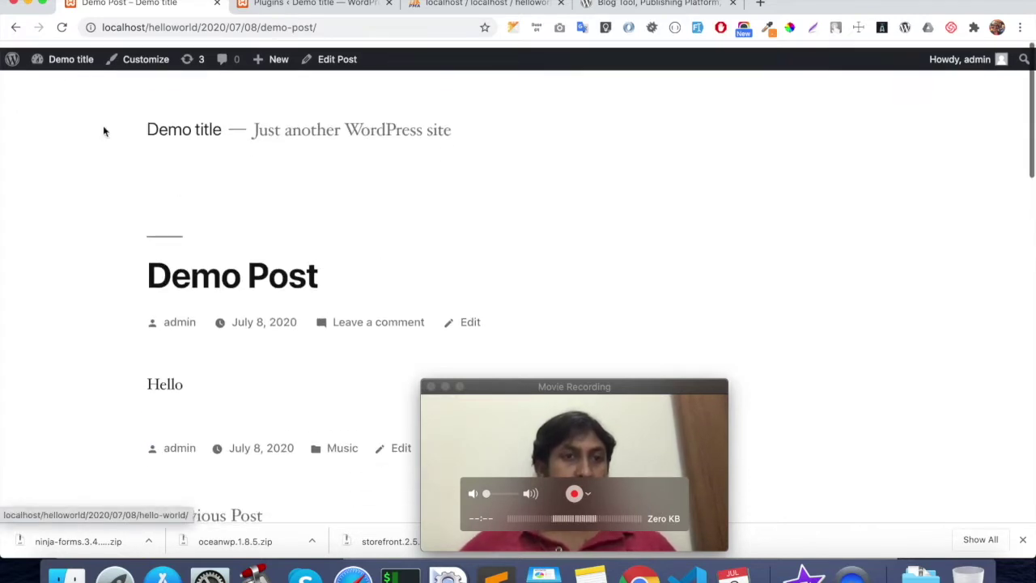
left_click(14, 27)
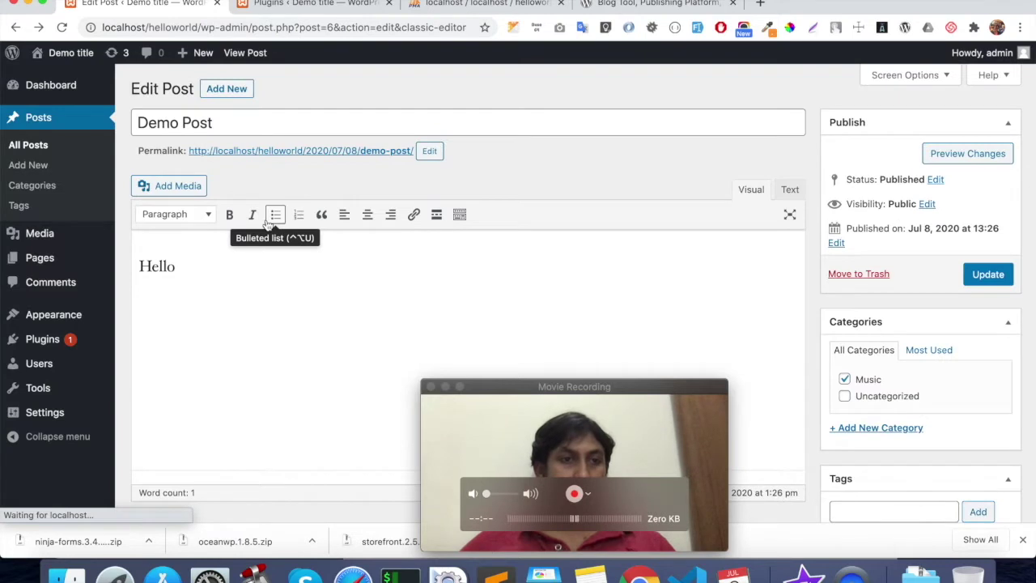
- View the post Categories list and the Media library's Add New upload area
left_click_drag(571, 405, 889, 415)
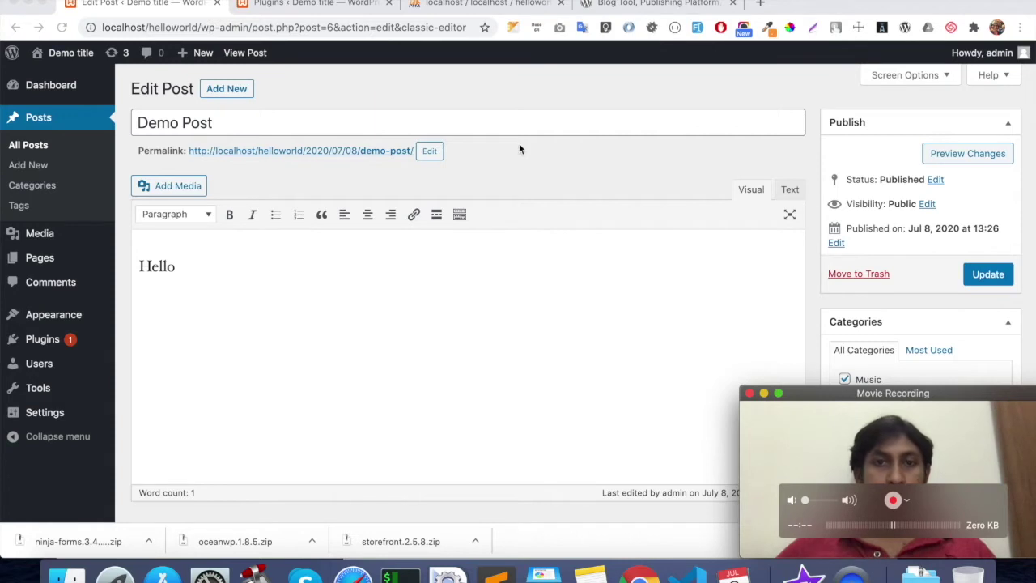
left_click(34, 186)
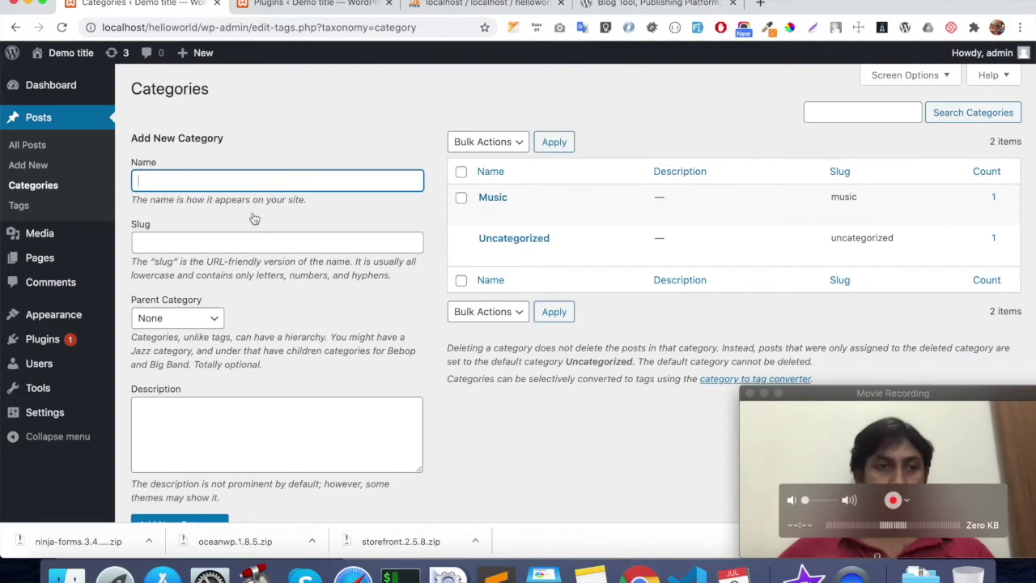
left_click(100, 235)
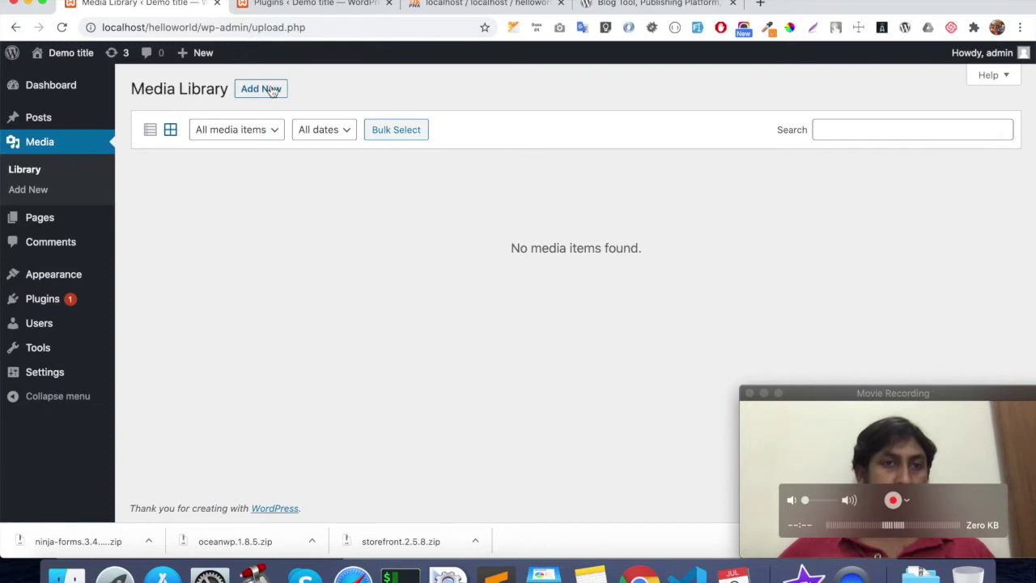
left_click(272, 90)
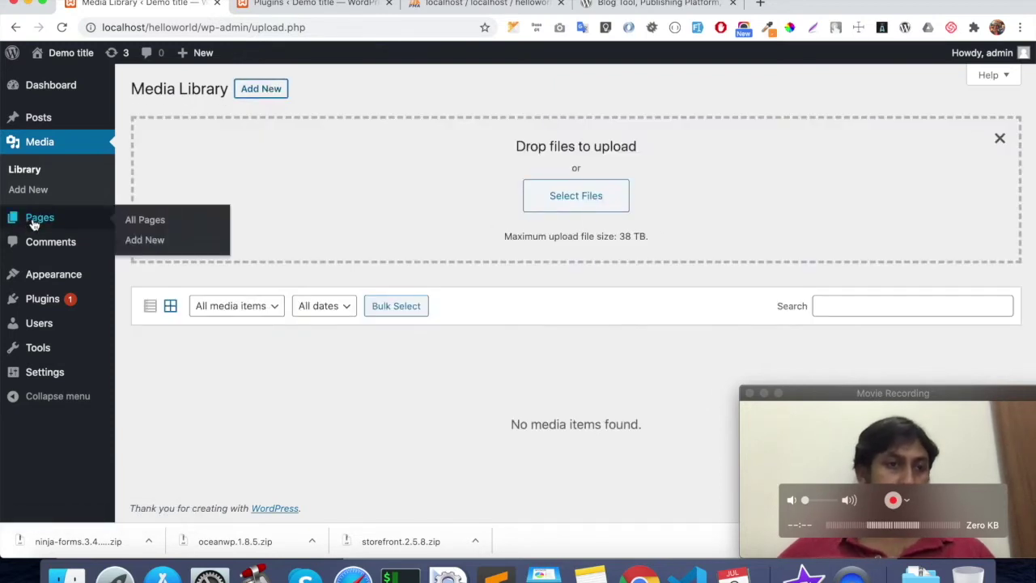
- Browse the Pages, Comments and Users lists, ending on General Settings
left_click(36, 218)
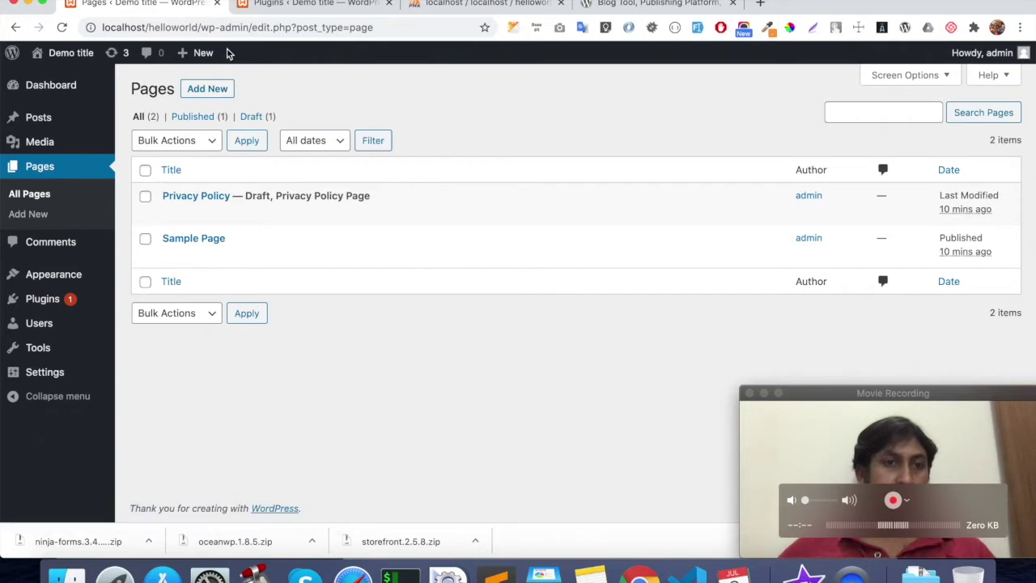
left_click(53, 243)
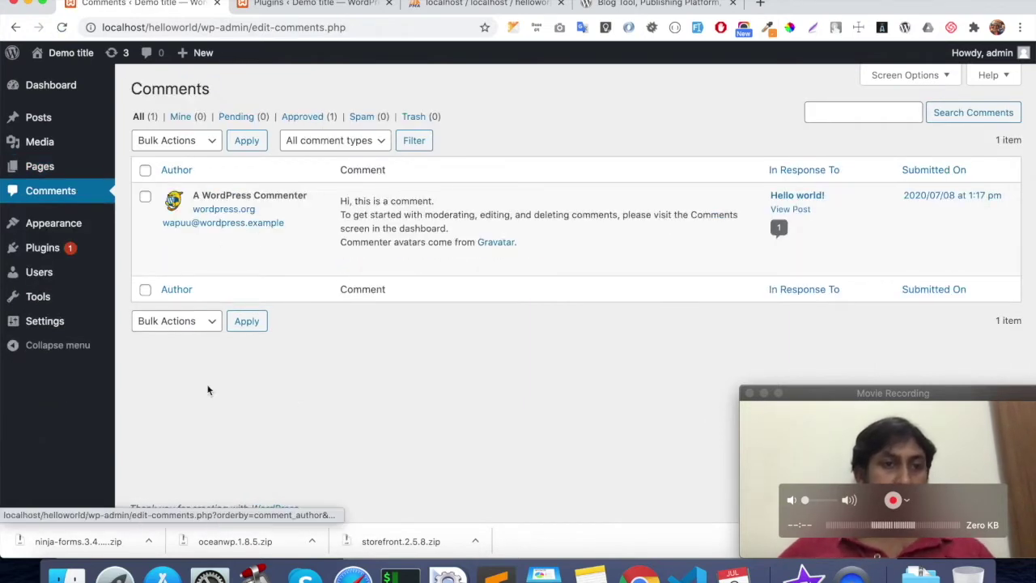
mouse_move(67, 234)
mouse_move(57, 257)
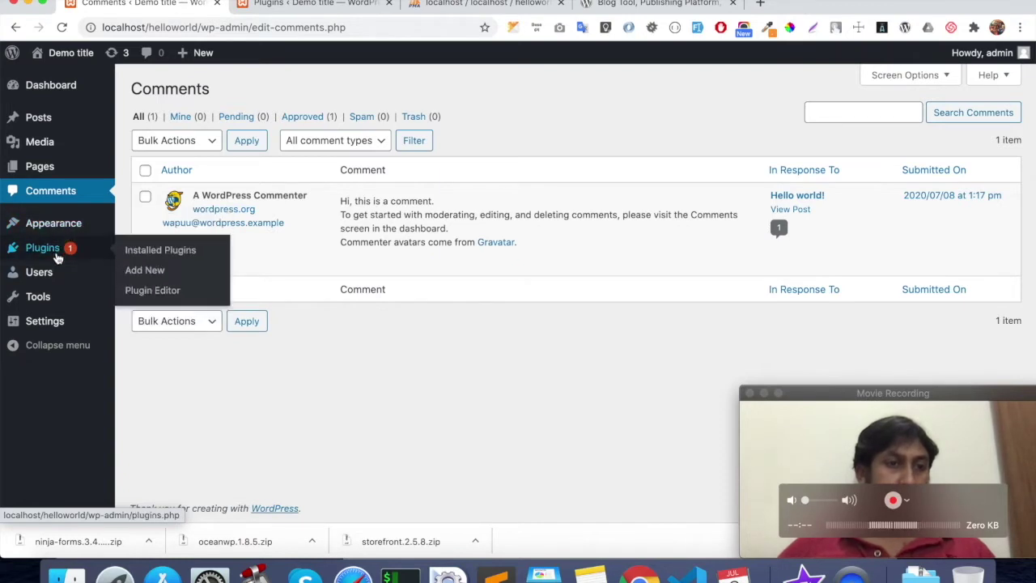
mouse_move(54, 284)
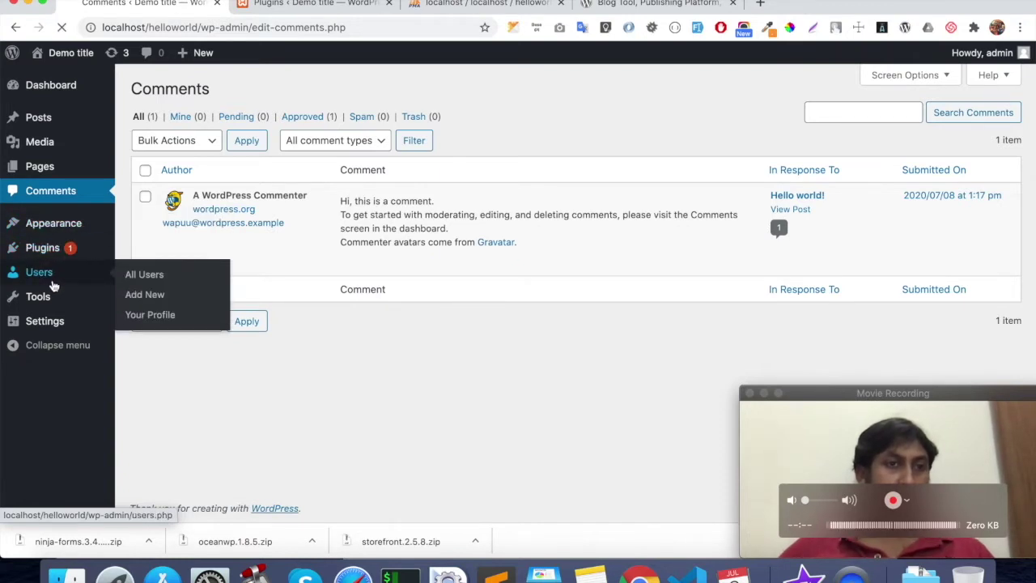
left_click(39, 273)
mouse_move(50, 368)
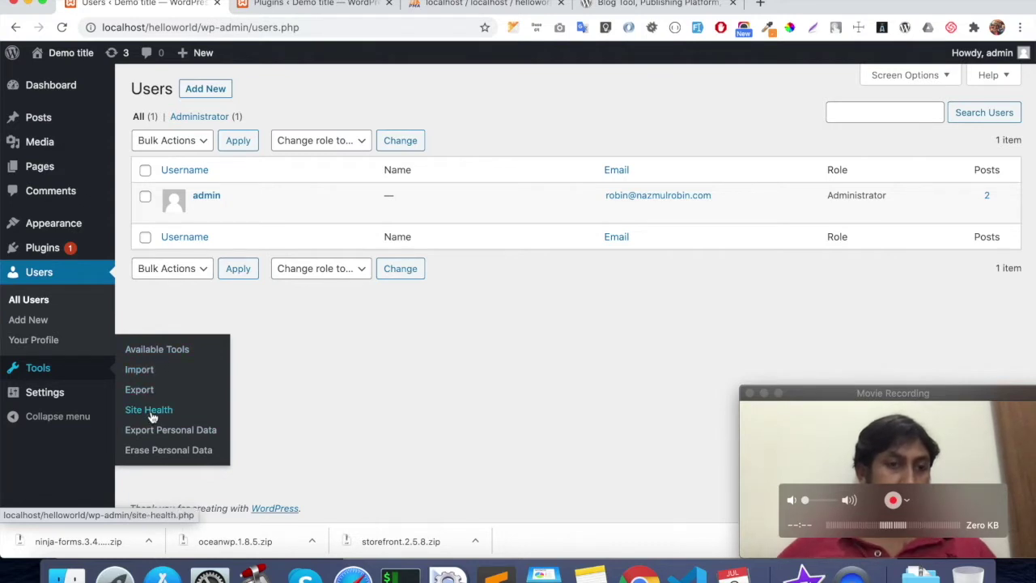
mouse_move(72, 402)
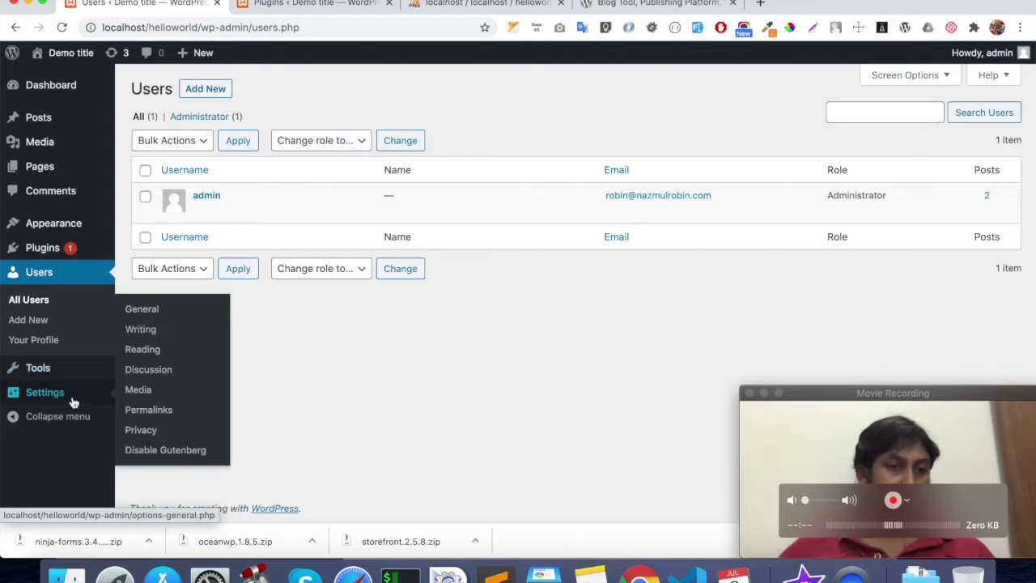
left_click(146, 314)
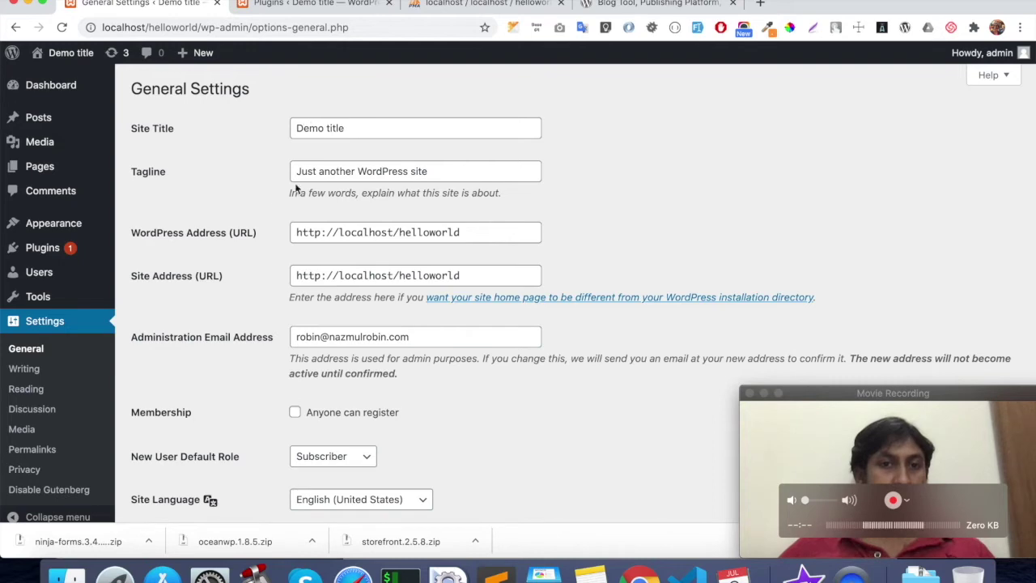
- Enable 'Anyone can register' under Membership and save the General Settings
scroll(282, 247, "down", 3)
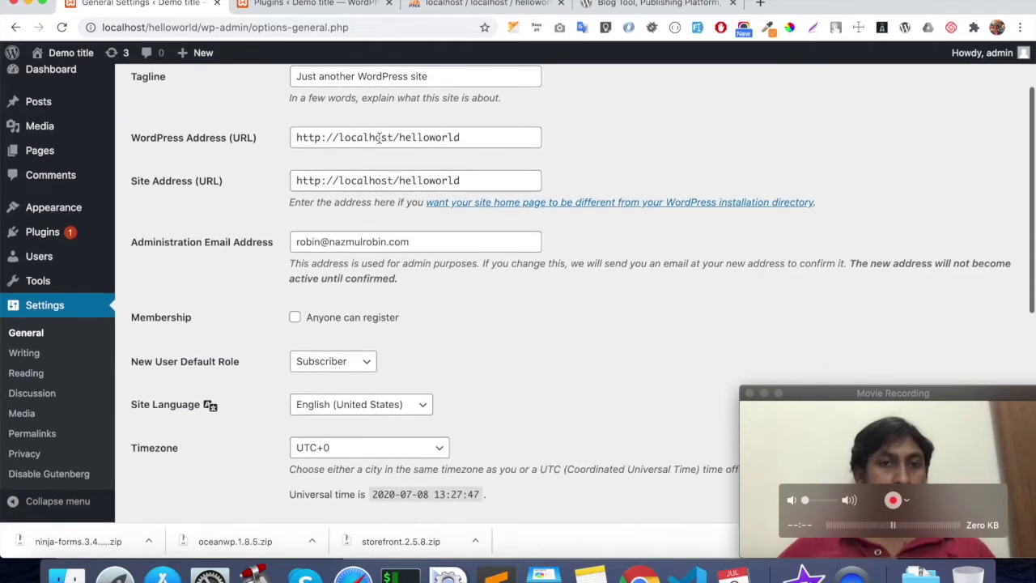
scroll(283, 279, "down", 5)
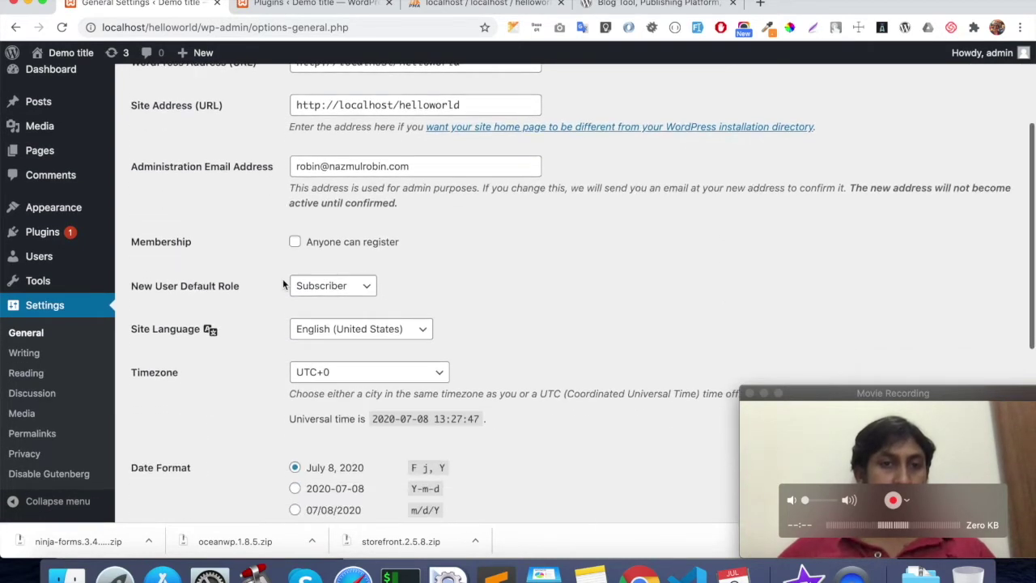
scroll(242, 324, "down", 3)
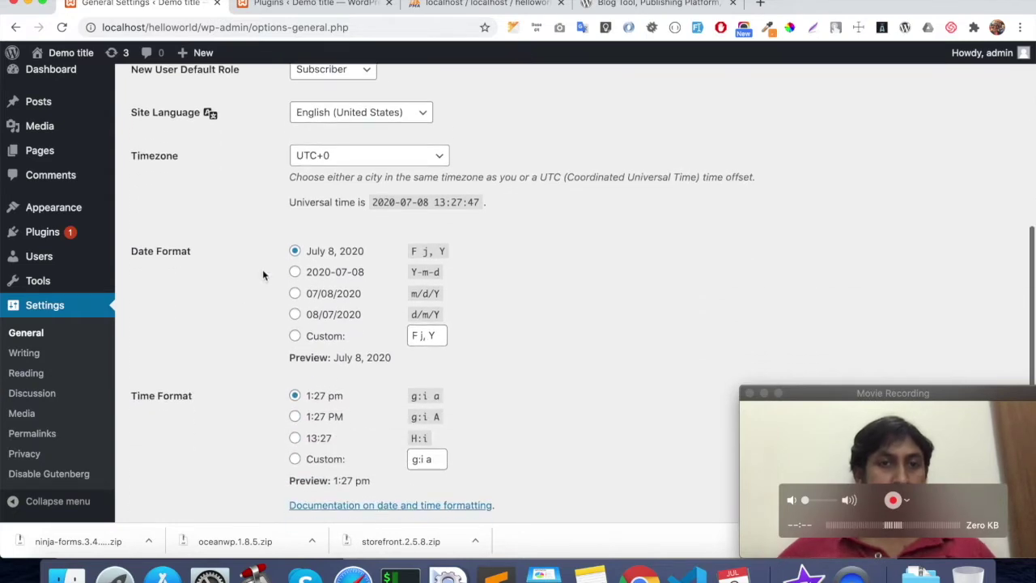
scroll(225, 292, "up", 5)
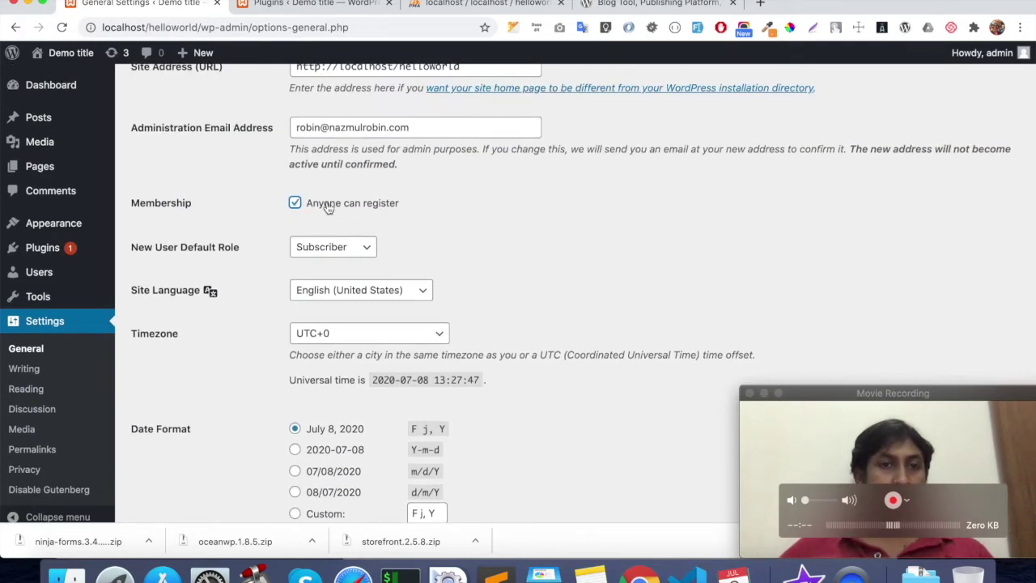
scroll(220, 371, "down", 4)
scroll(324, 224, "up", 2)
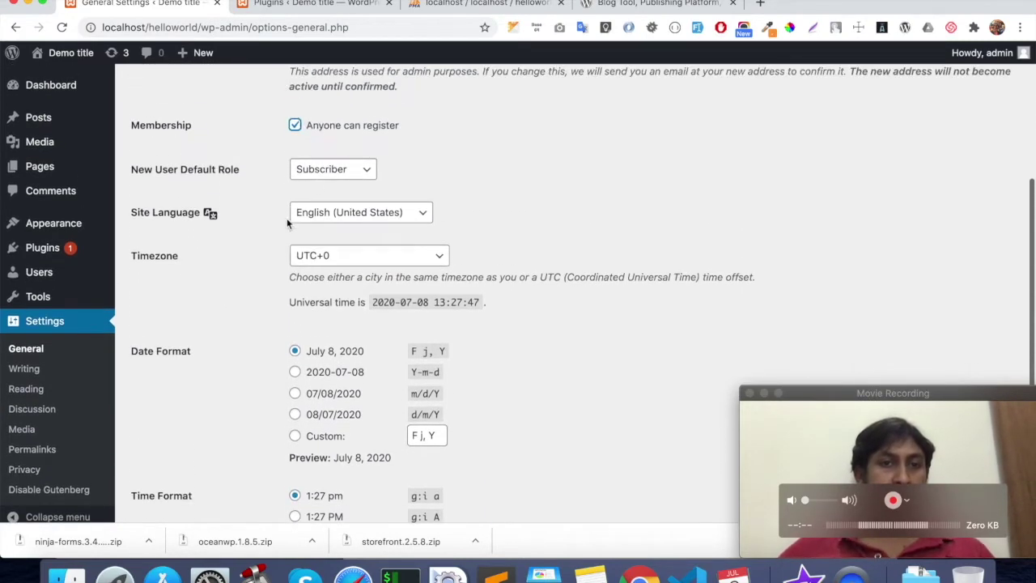
scroll(260, 340, "down", 6)
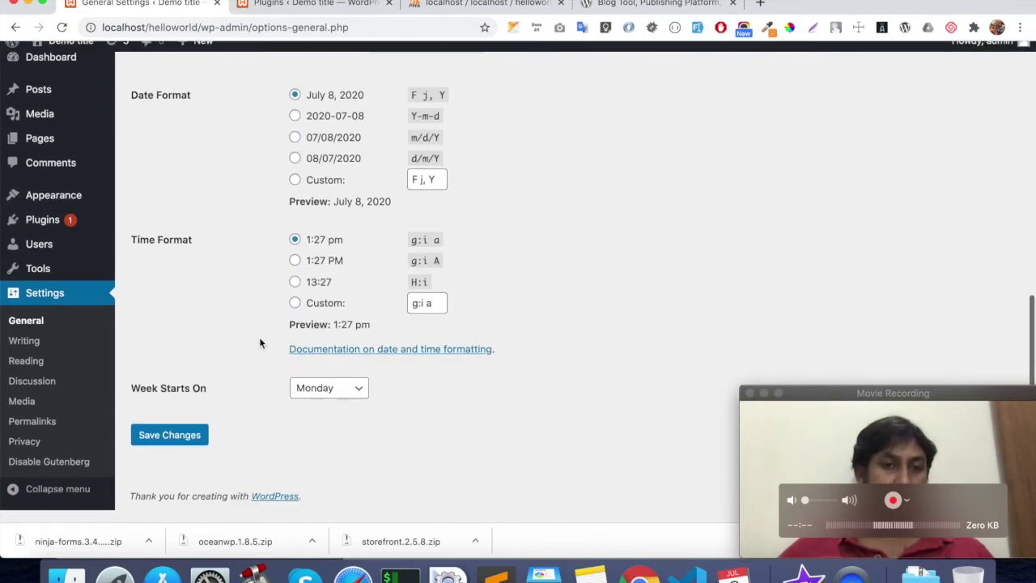
left_click(191, 454)
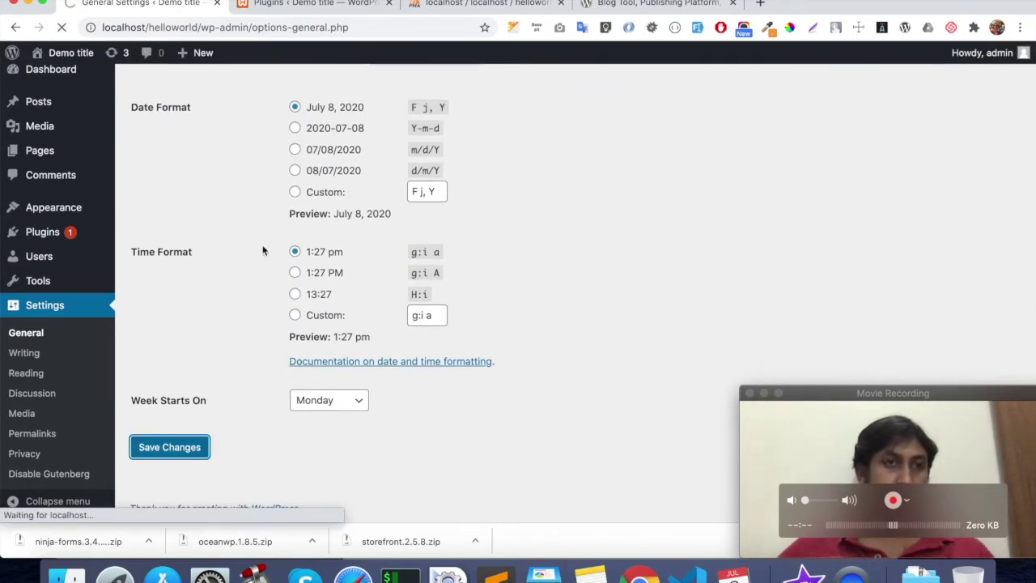
scroll(169, 326, "down", 2)
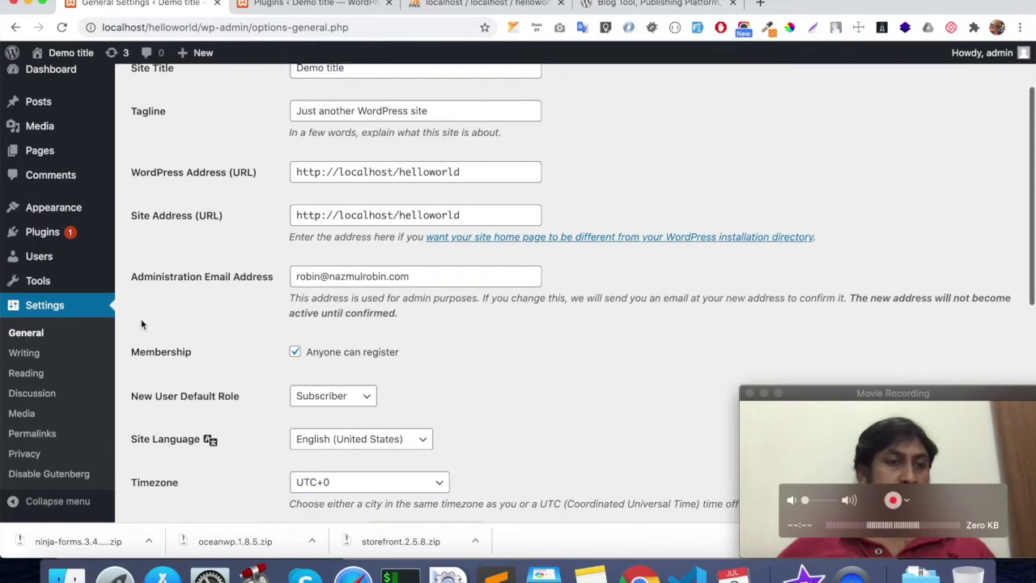
- Look over Writing and Reading settings and preview the site's front page
left_click(25, 353)
scroll(210, 316, "down", 3)
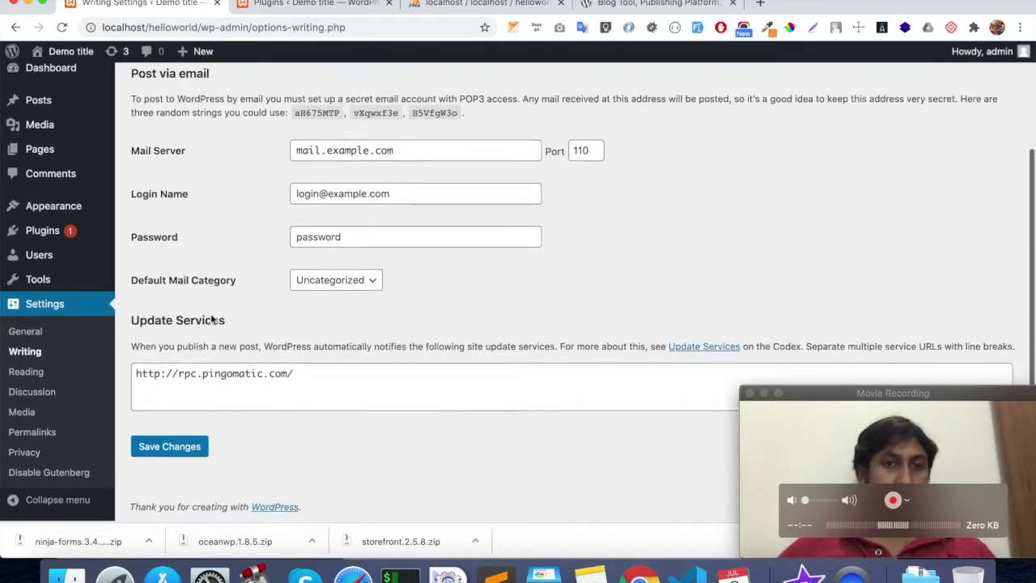
left_click(37, 372)
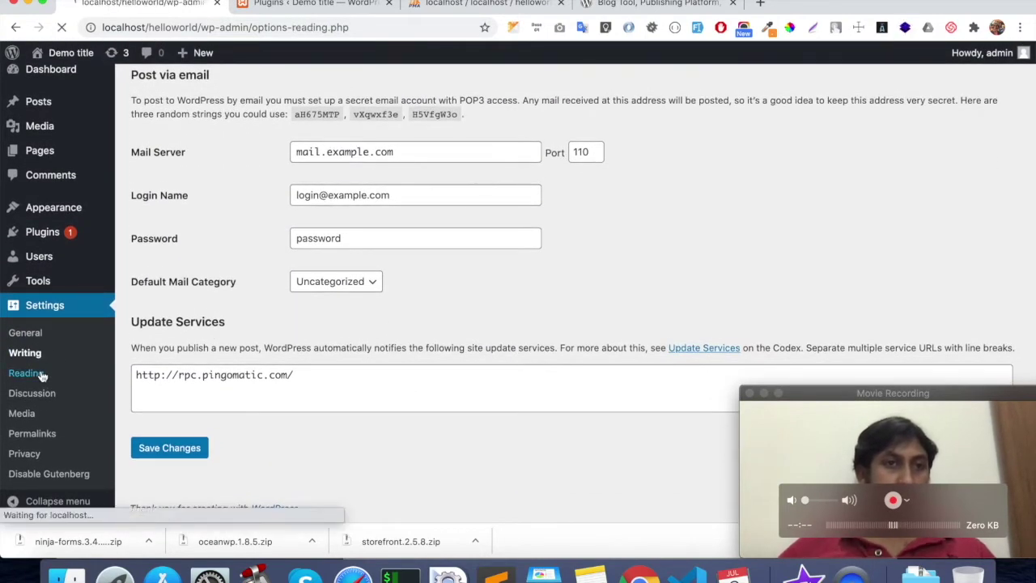
scroll(157, 374, "down", 1)
scroll(296, 213, "up", 1)
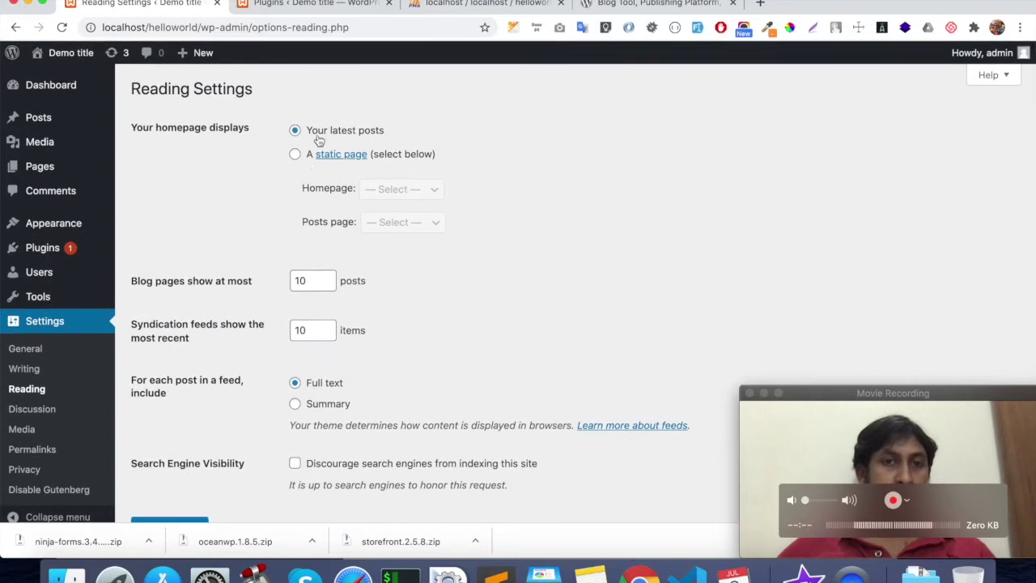
mouse_move(68, 53)
left_click(59, 78)
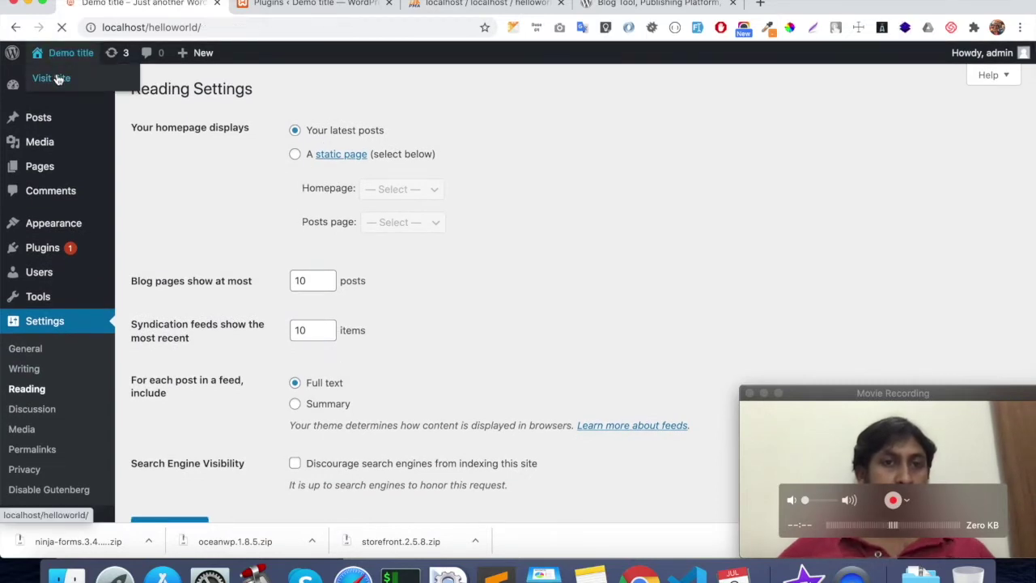
left_click(16, 28)
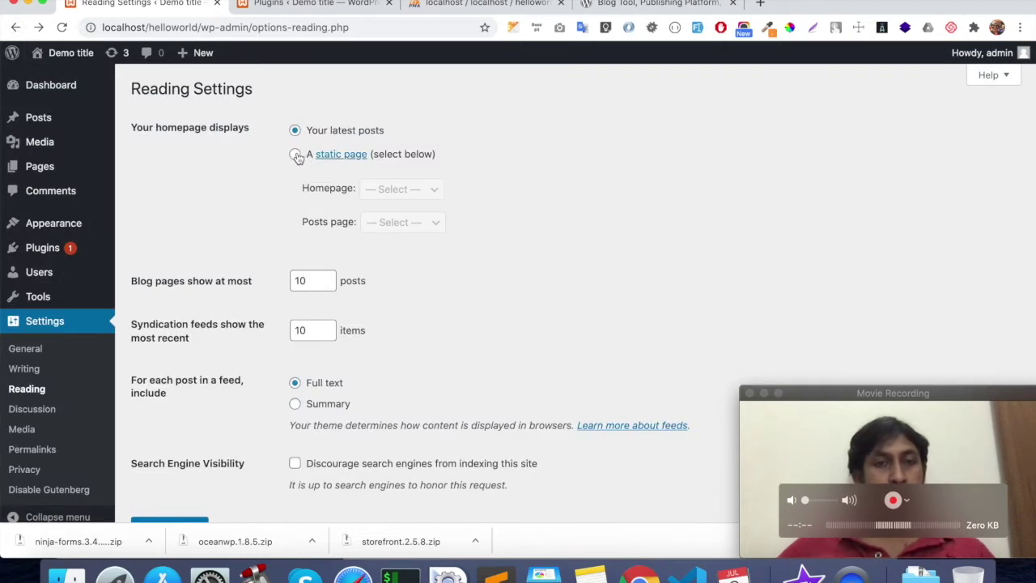
- Use a static front page with Sample Page as both homepage and posts page
left_click(296, 156)
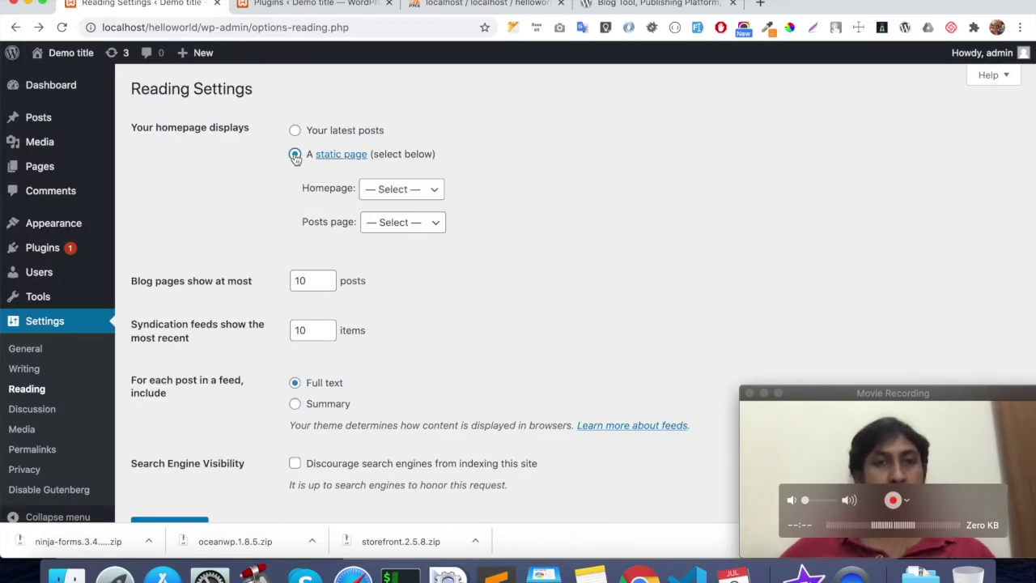
left_click(409, 190)
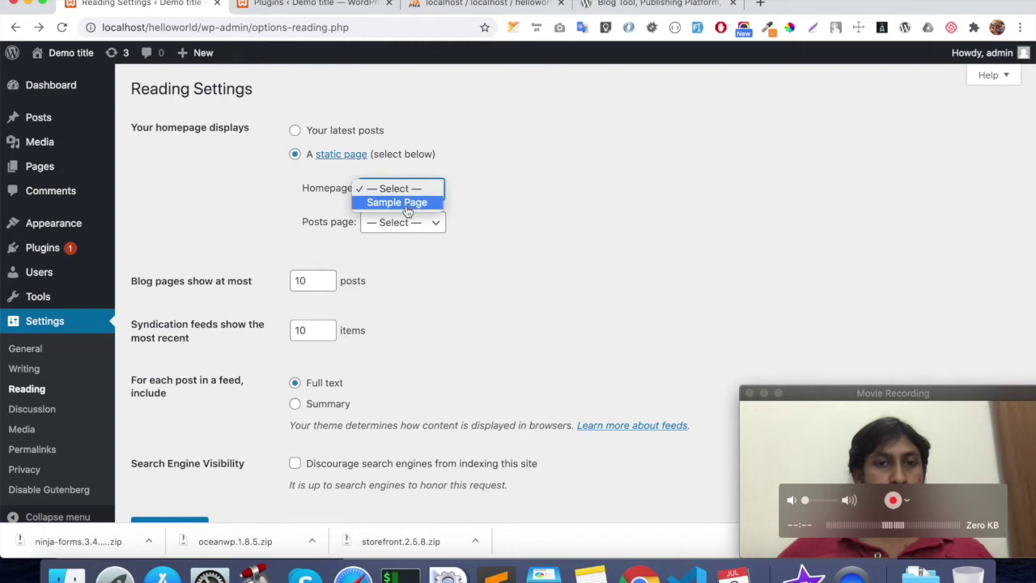
left_click(401, 203)
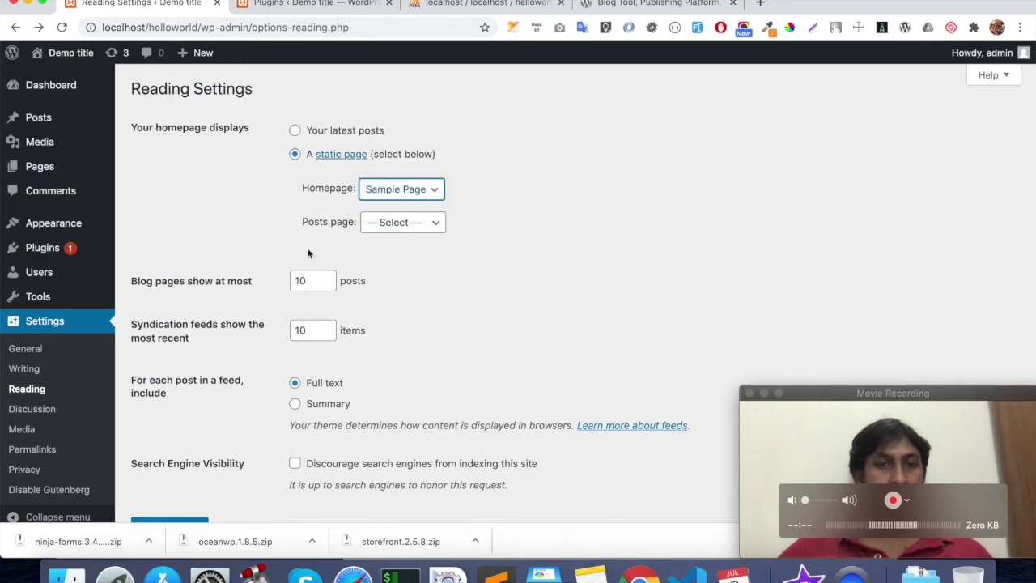
left_click(394, 231)
left_click(397, 234)
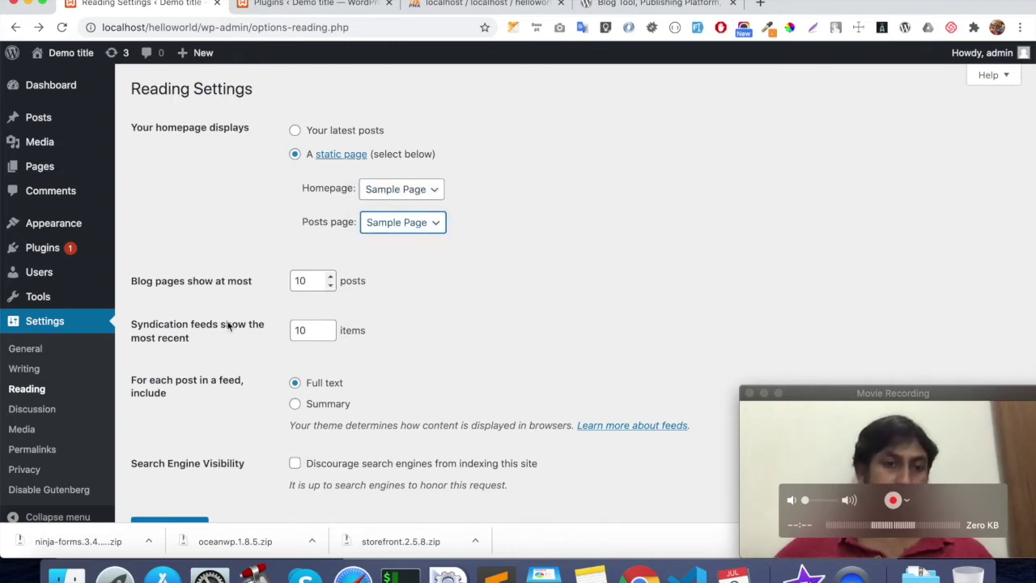
scroll(234, 346, "down", 2)
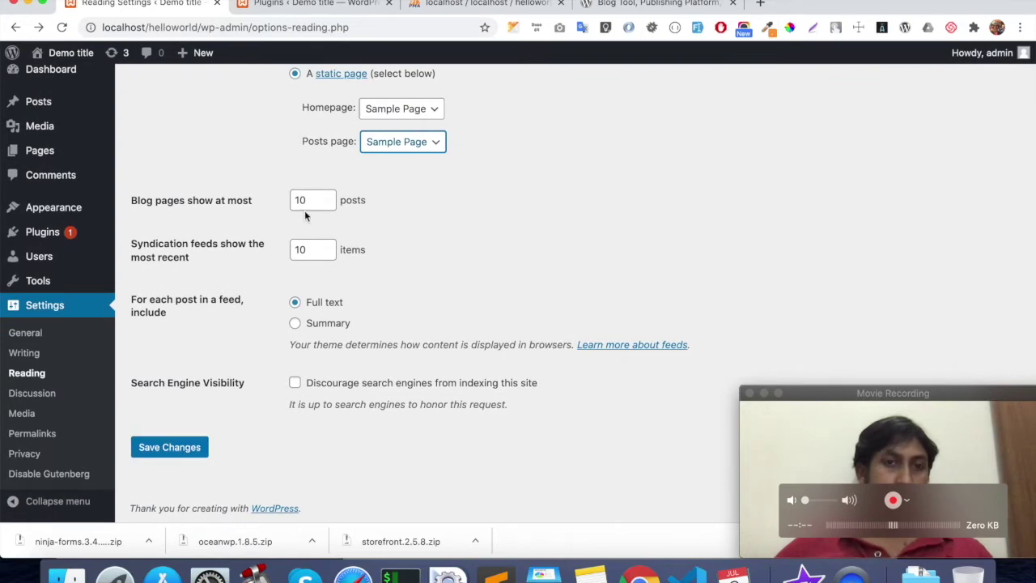
scroll(305, 214, "up", 2)
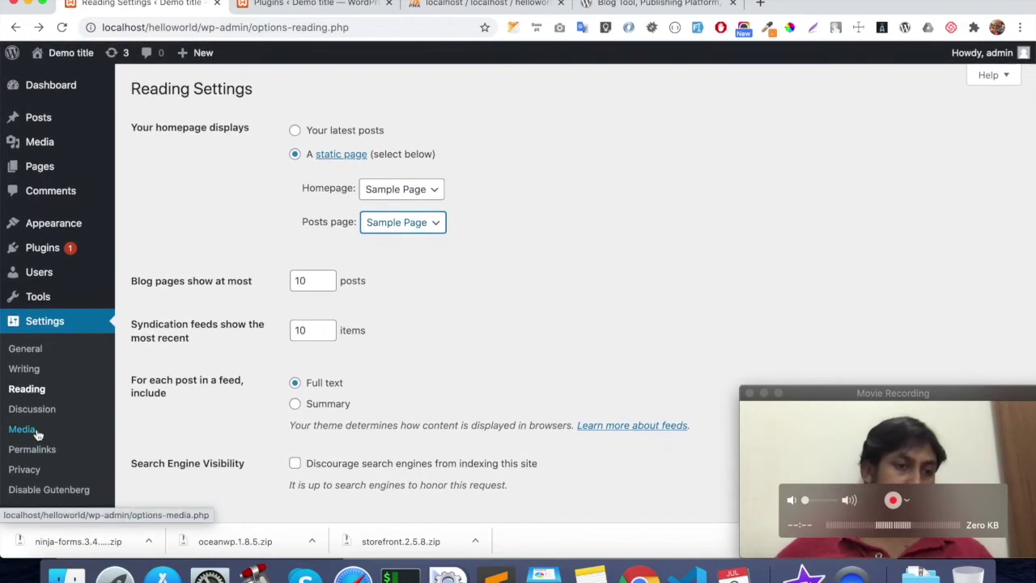
left_click(35, 434)
- Switch permalinks to the Post name structure /%postname%/ and save
scroll(188, 352, "down", 2)
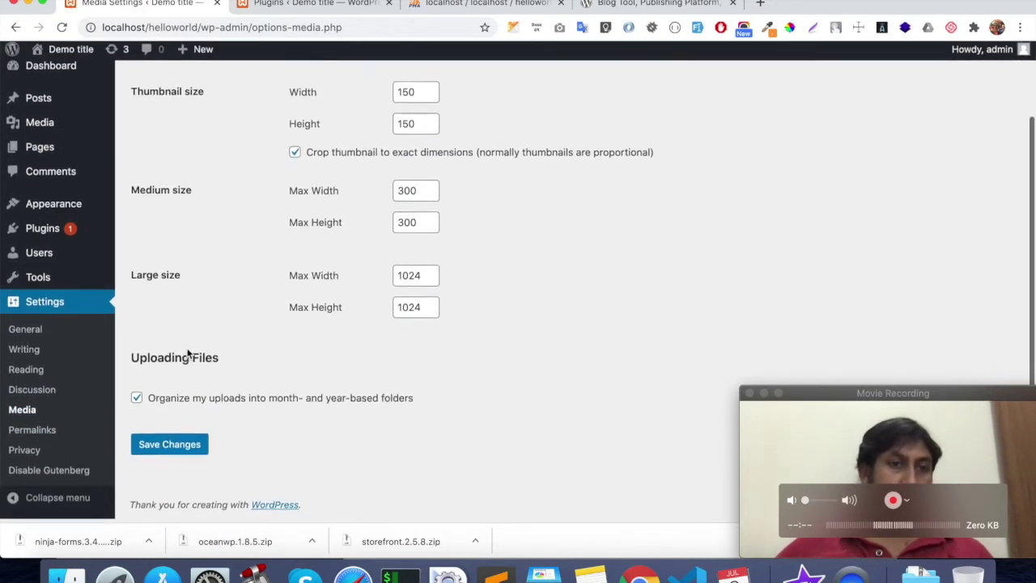
left_click(44, 434)
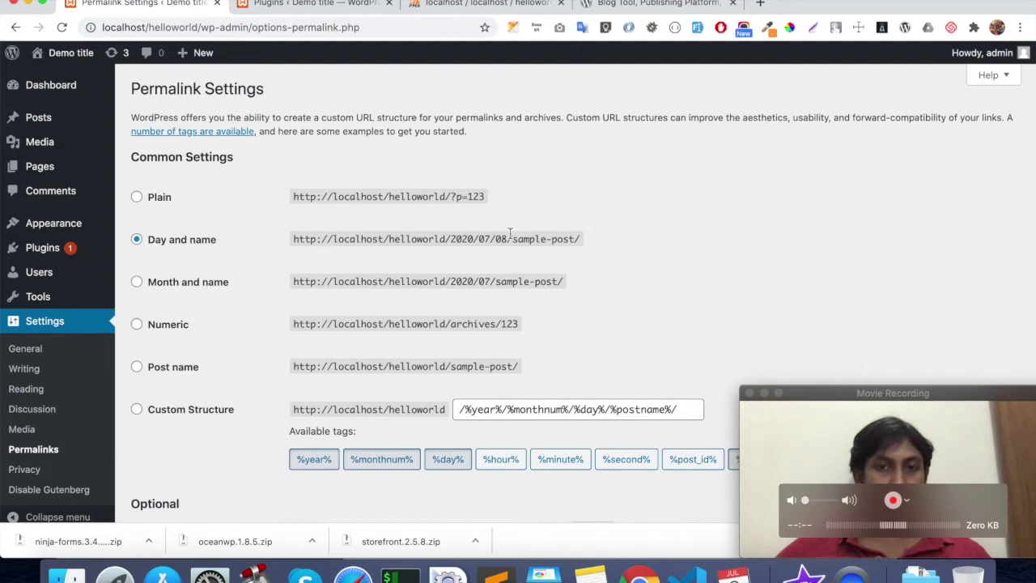
scroll(261, 358, "down", 5)
scroll(261, 358, "up", 5)
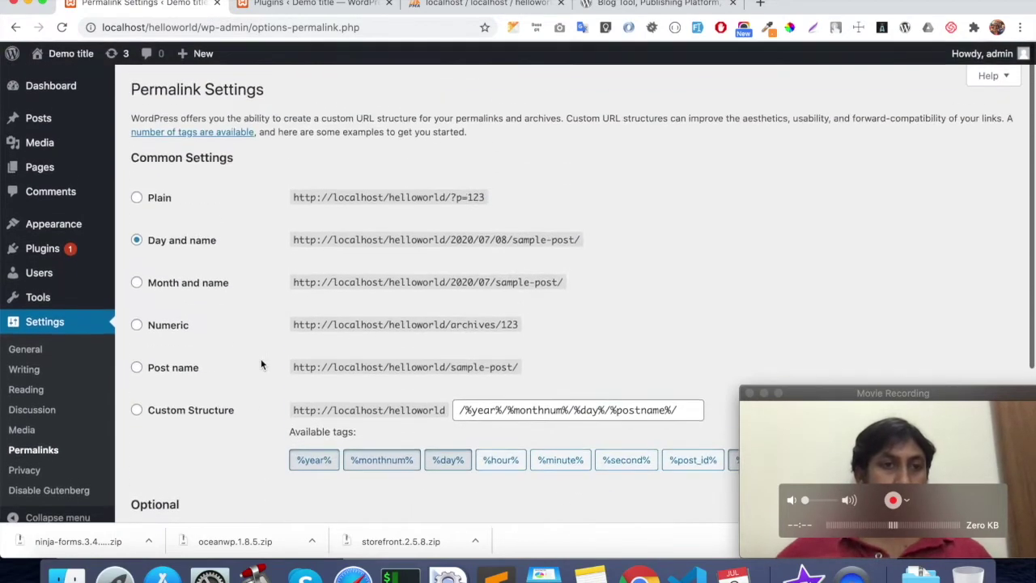
left_click(162, 369)
scroll(176, 416, "down", 5)
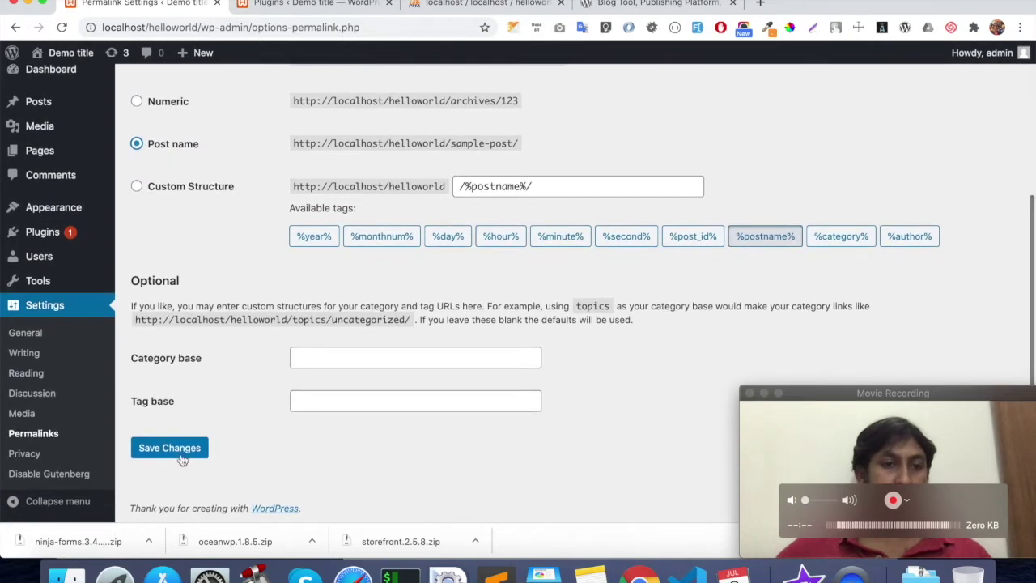
left_click(180, 449)
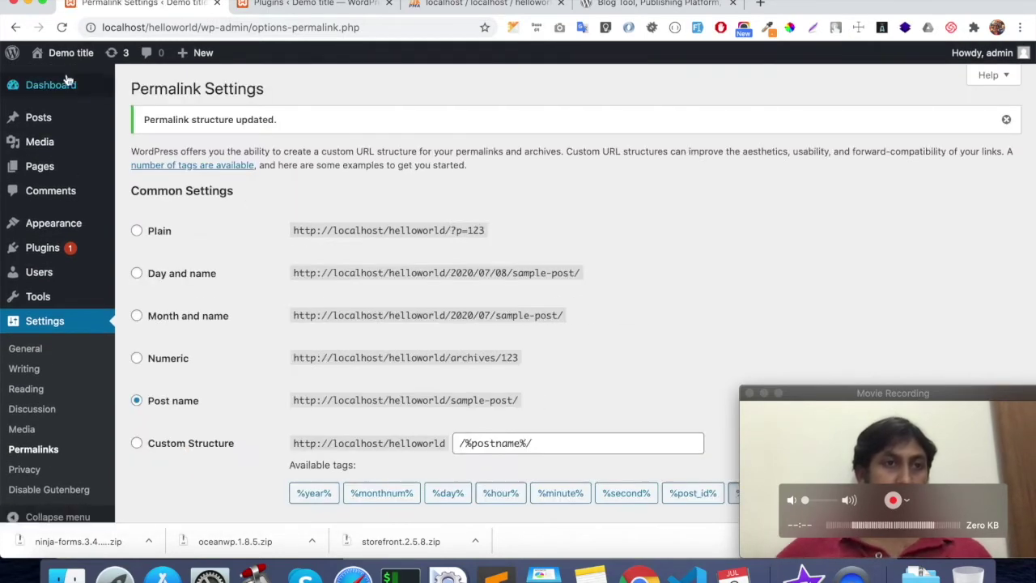
- View the live helloworld front page showing Demo Post
left_click(65, 78)
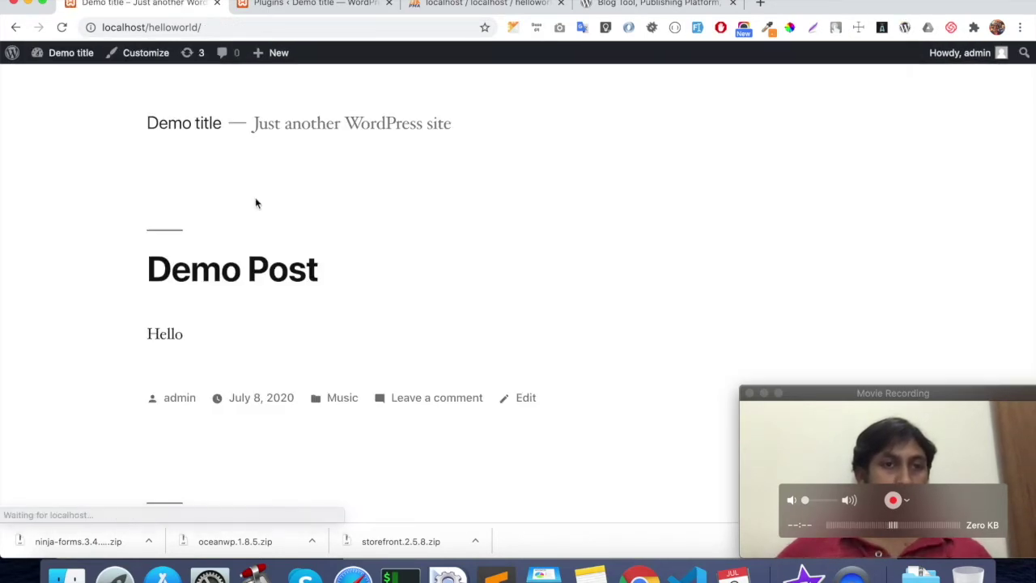
scroll(243, 243, "down", 10)
scroll(217, 303, "up", 10)
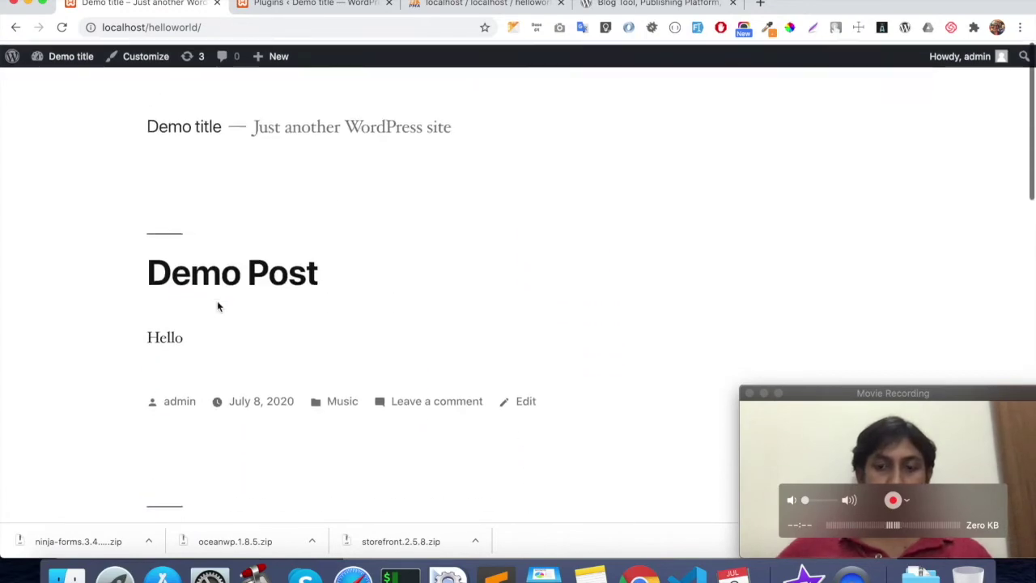
- Edit the admin wp_users row, replacing user_pass with a new MD5-hashed password
key("super+3")
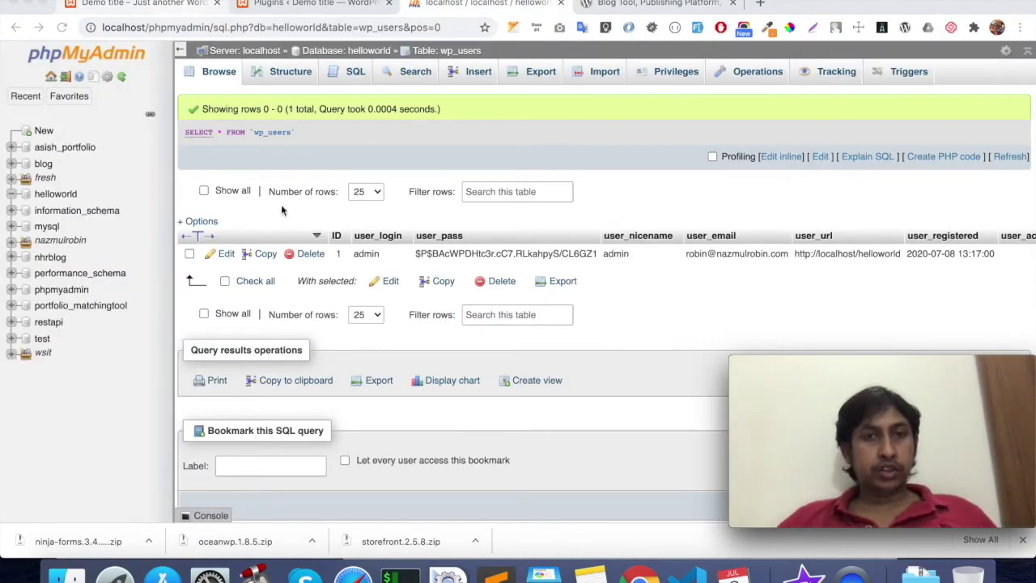
left_click(226, 254)
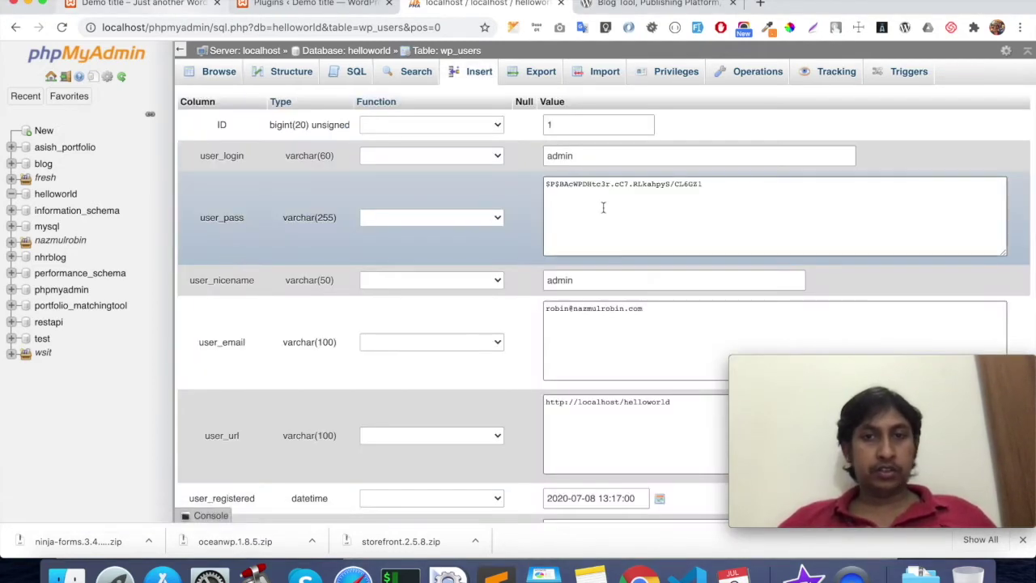
scroll(525, 380, "down", 5)
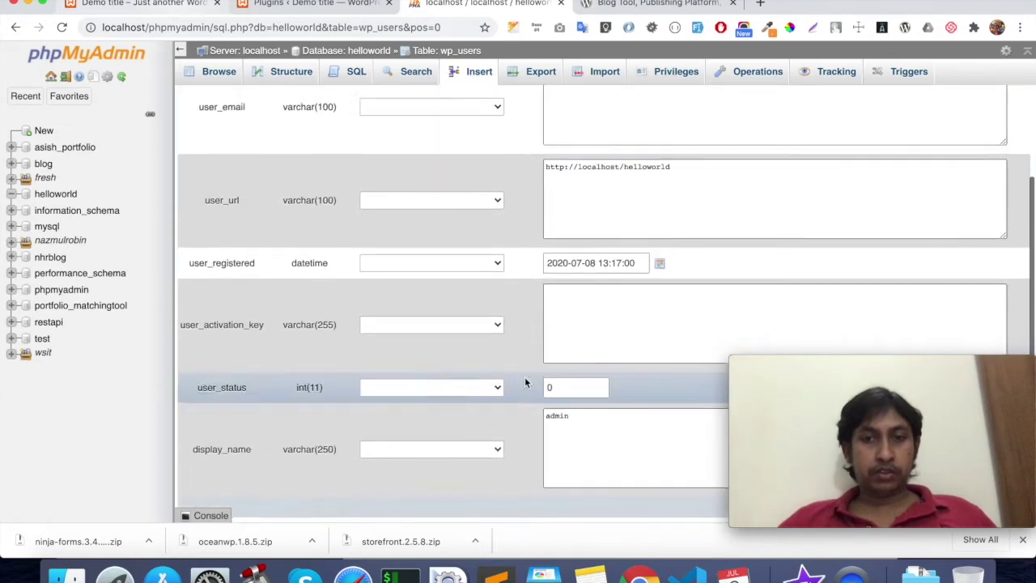
scroll(525, 382, "up", 5)
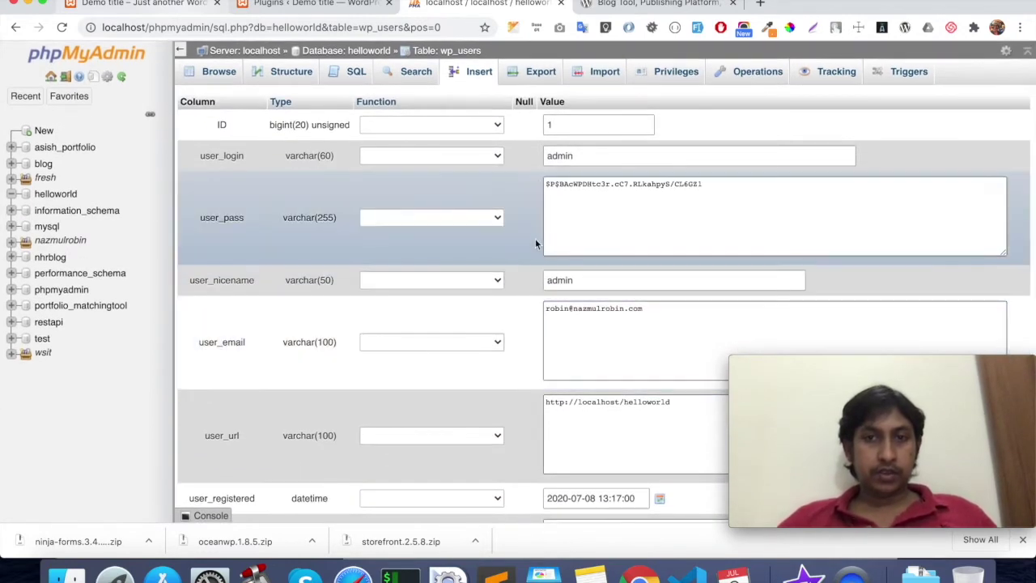
left_click(450, 225)
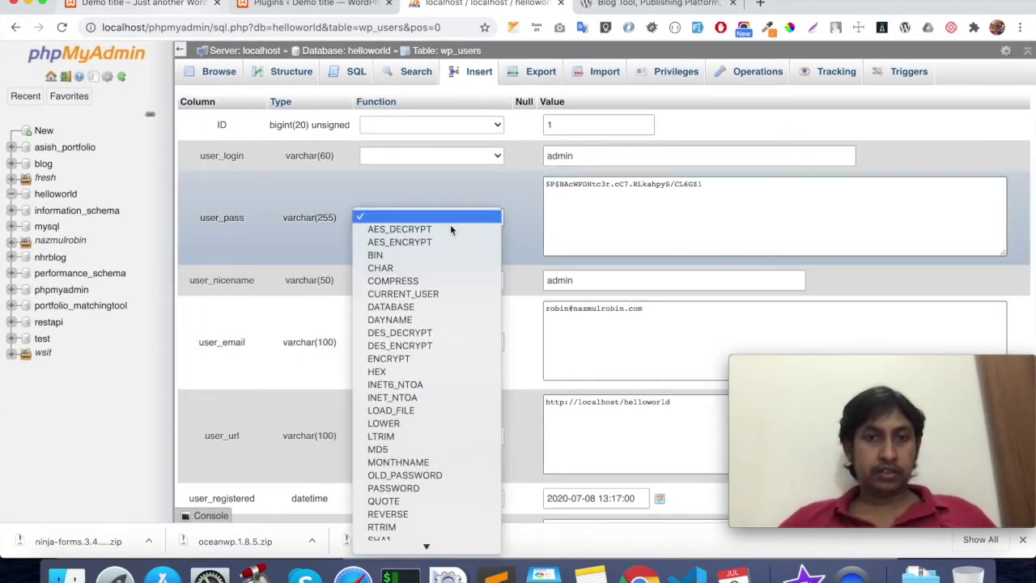
left_click(378, 449)
triple_click(623, 195)
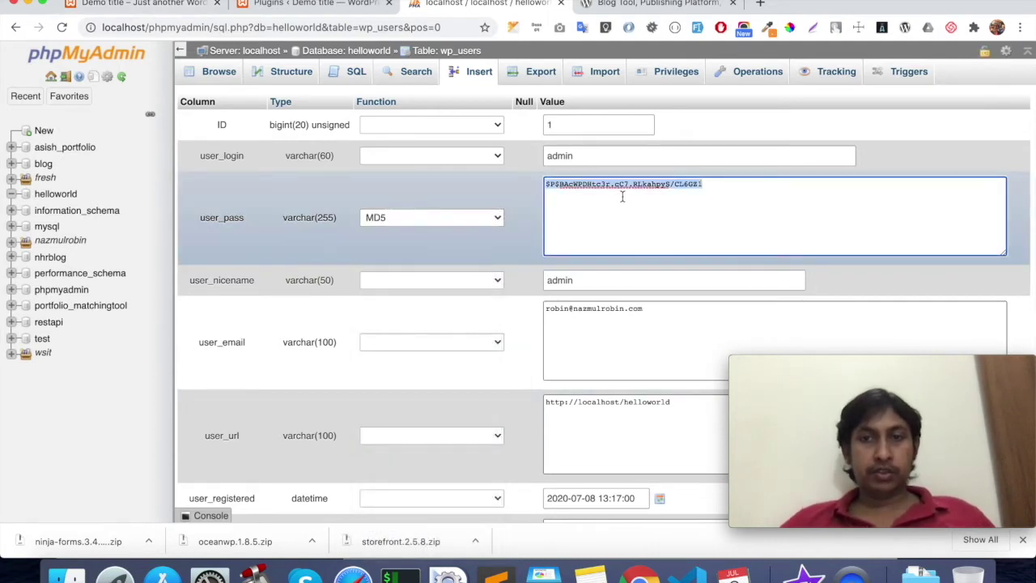
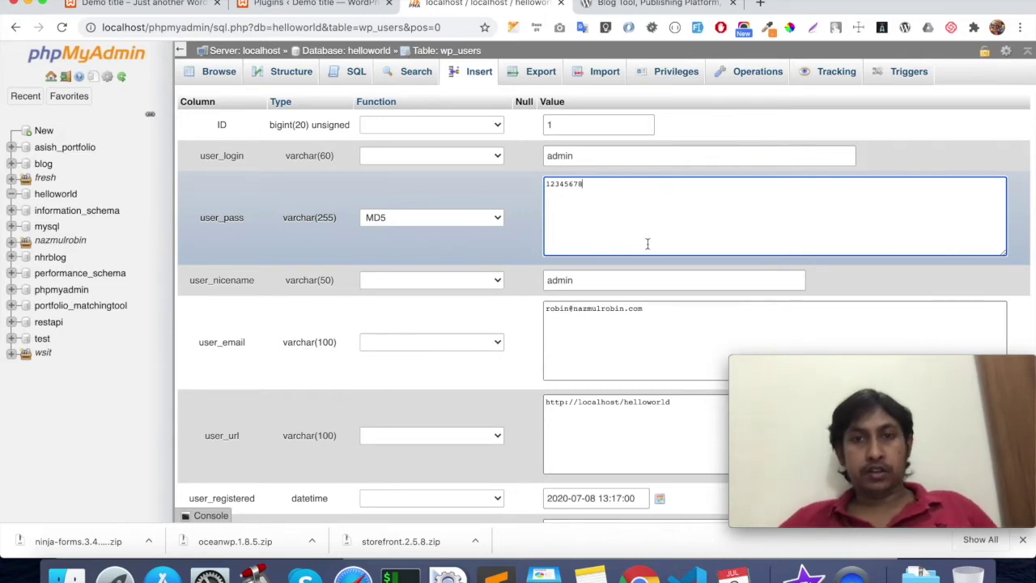
scroll(648, 243, "down", 5)
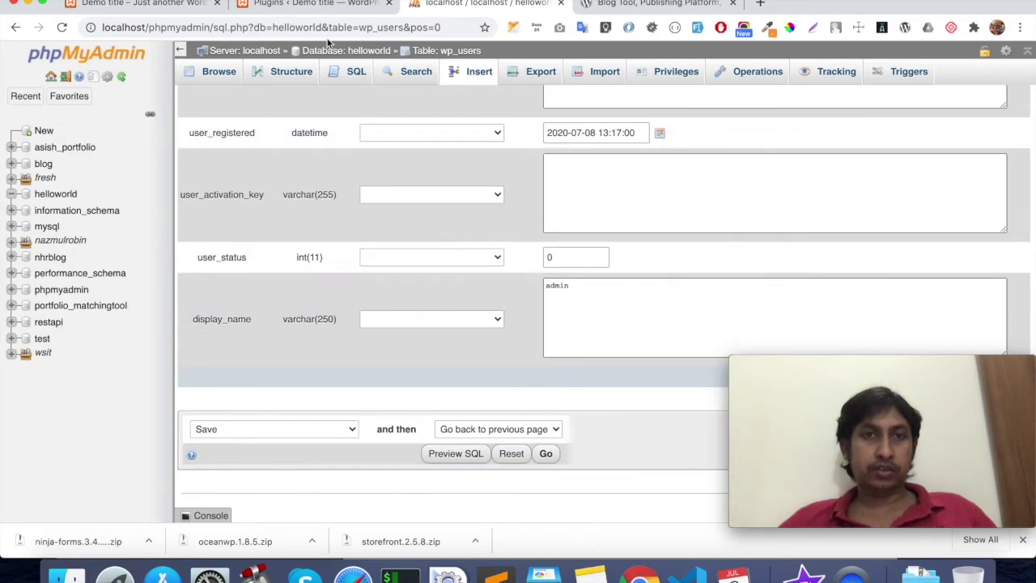
- Go from the installed themes to the local Add Themes page
left_click(326, 4)
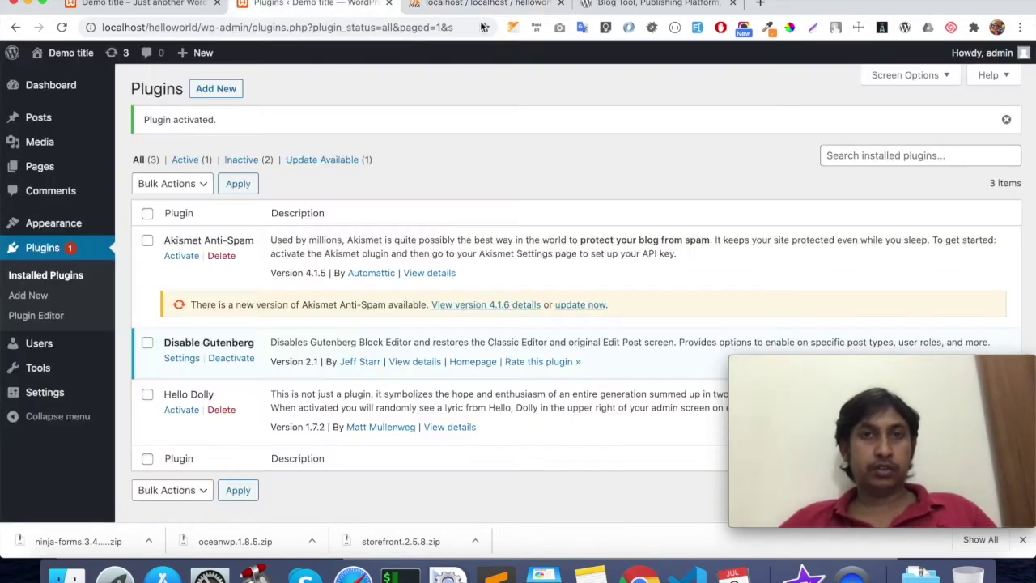
mouse_move(55, 221)
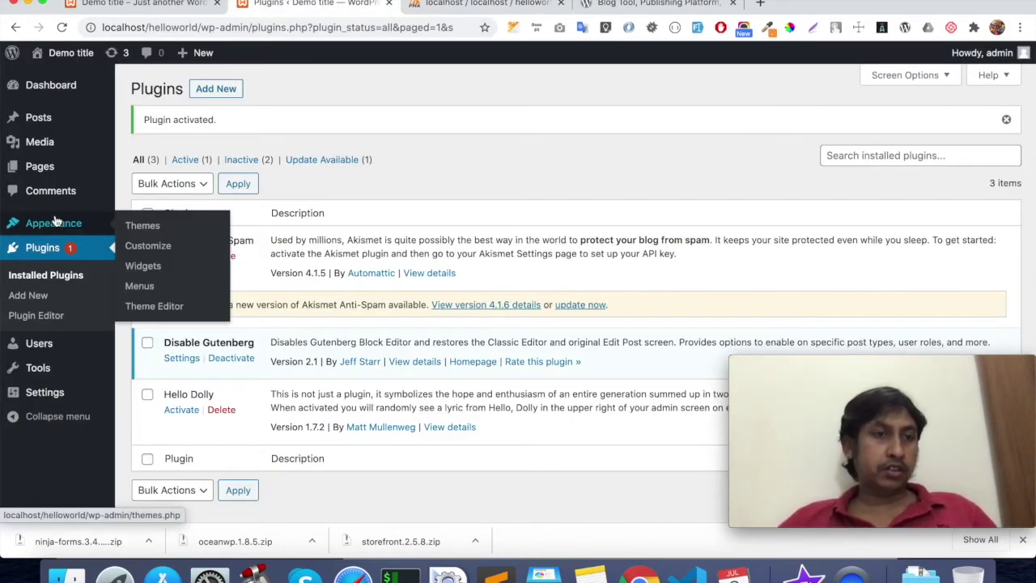
left_click(144, 226)
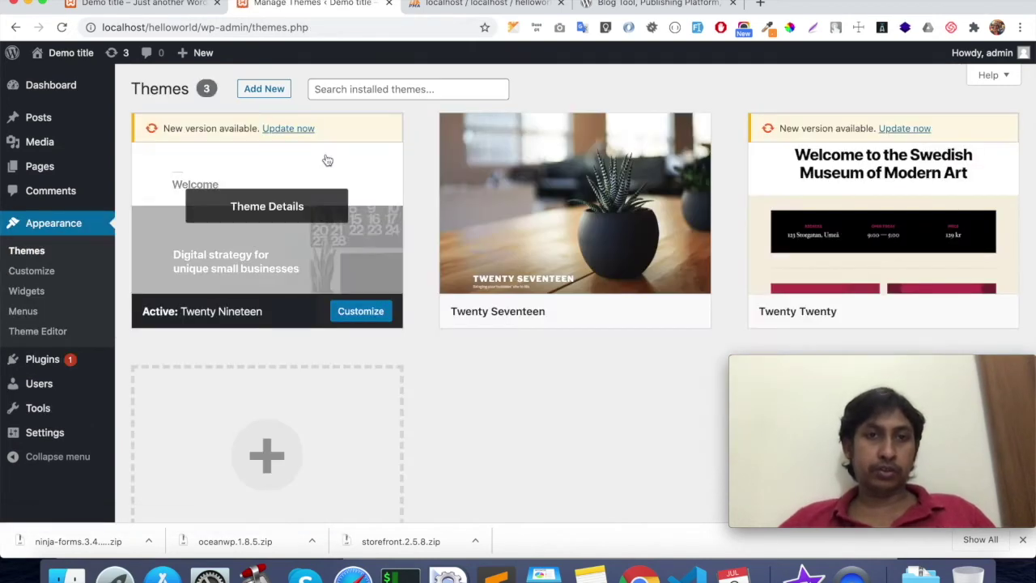
left_click(261, 91)
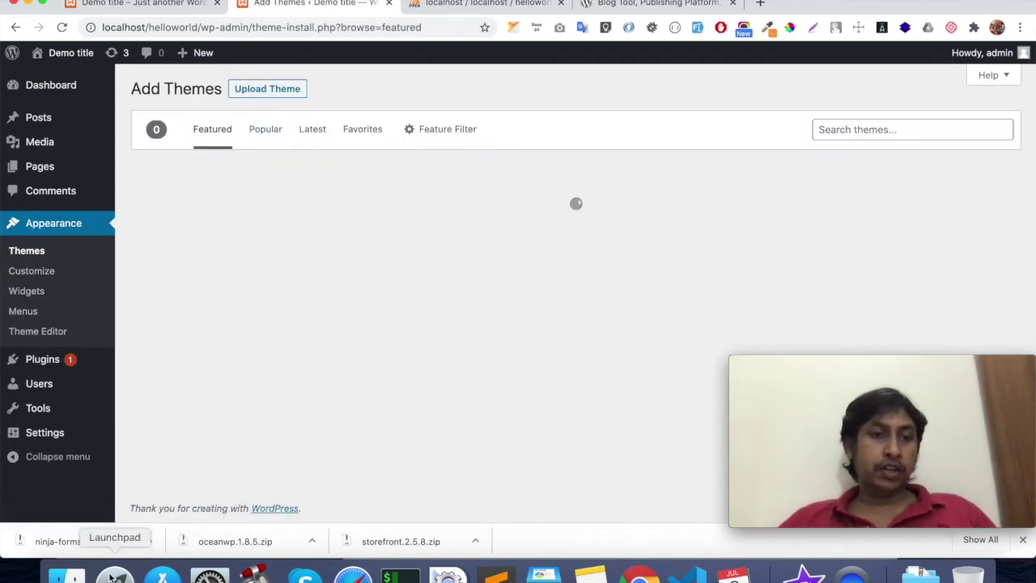
- Browse the WordPress.org themes and plugins directories, then return to local Add Themes
left_click(621, 6)
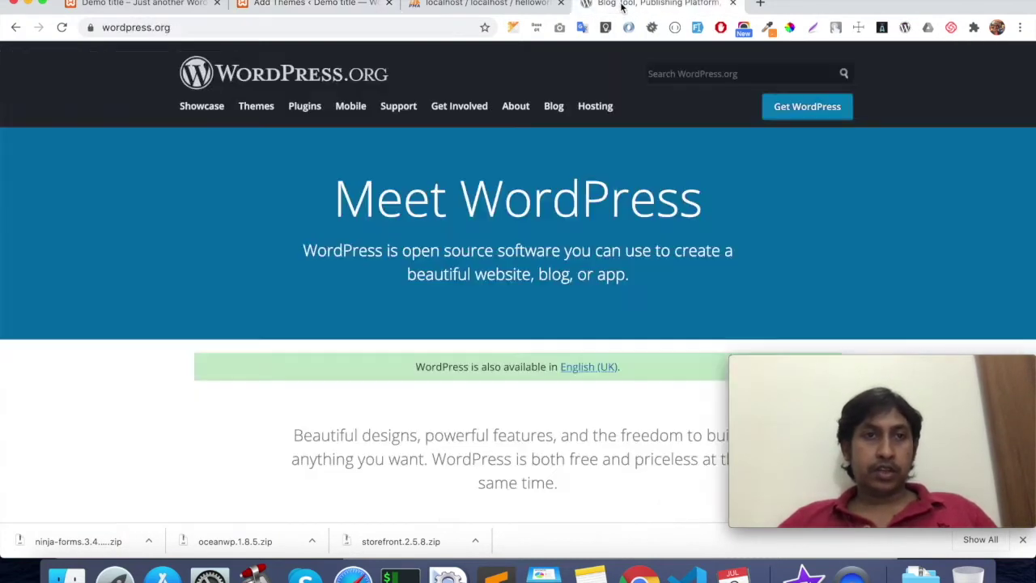
left_click(256, 109)
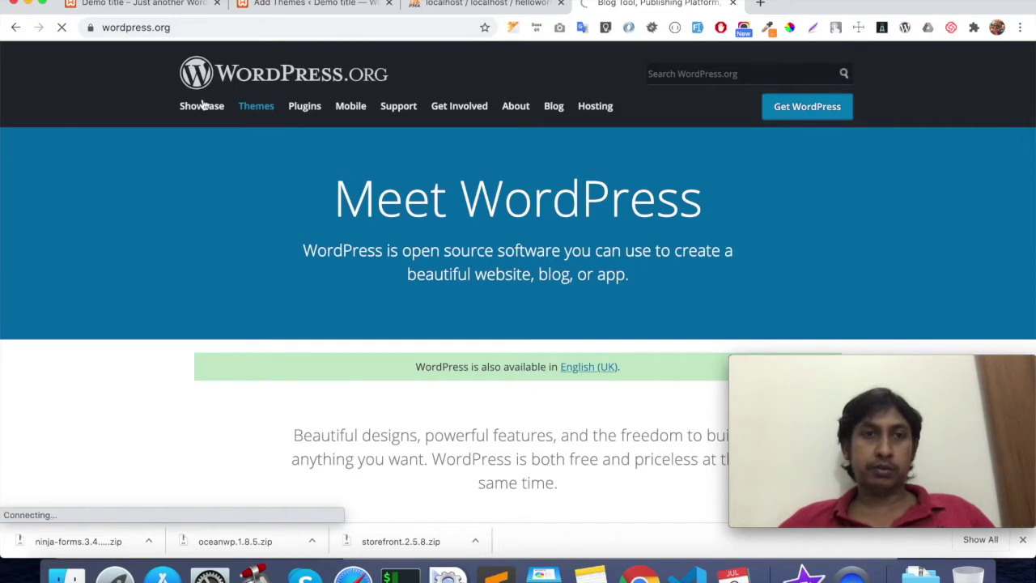
scroll(453, 299, "down", 6)
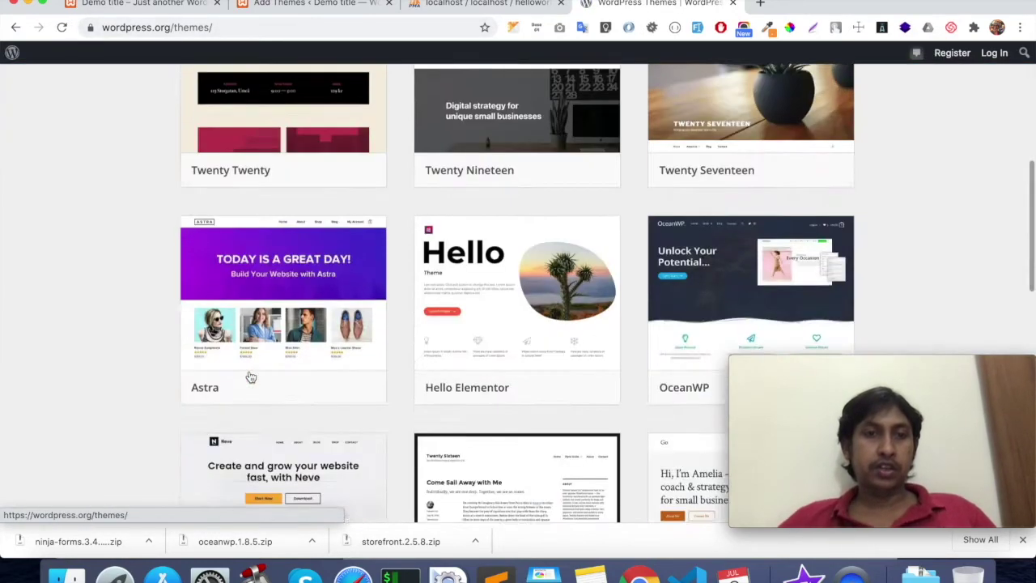
scroll(453, 295, "up", 7)
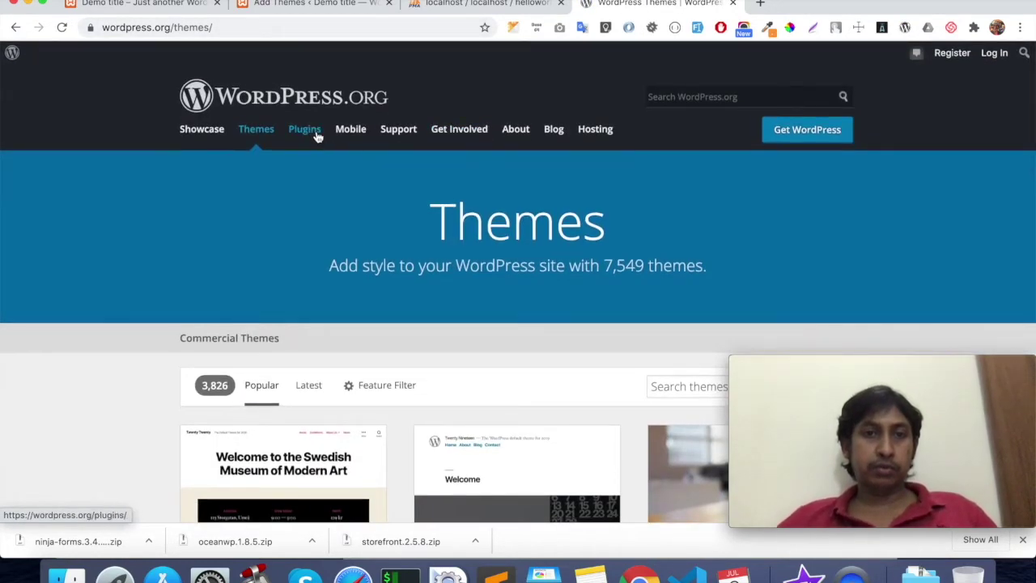
left_click(316, 135)
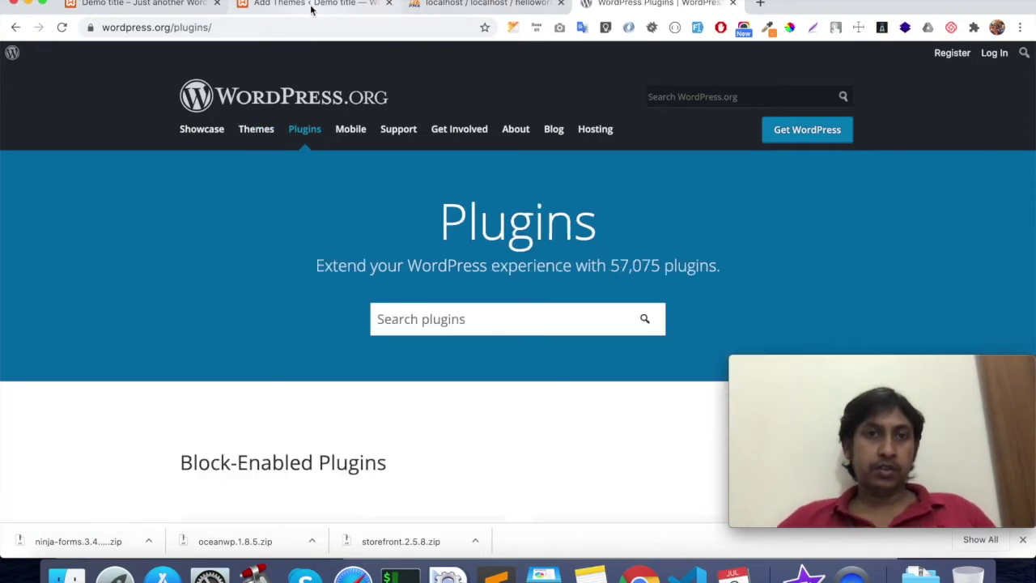
left_click(311, 6)
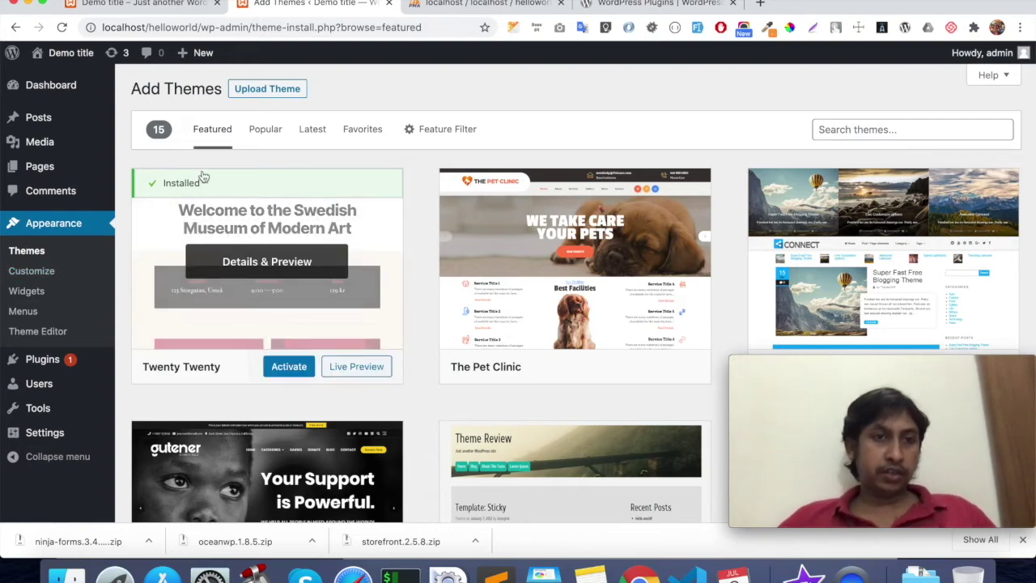
- List the Popular themes on the Add Themes page
scroll(289, 230, "down", 5)
scroll(267, 145, "up", 5)
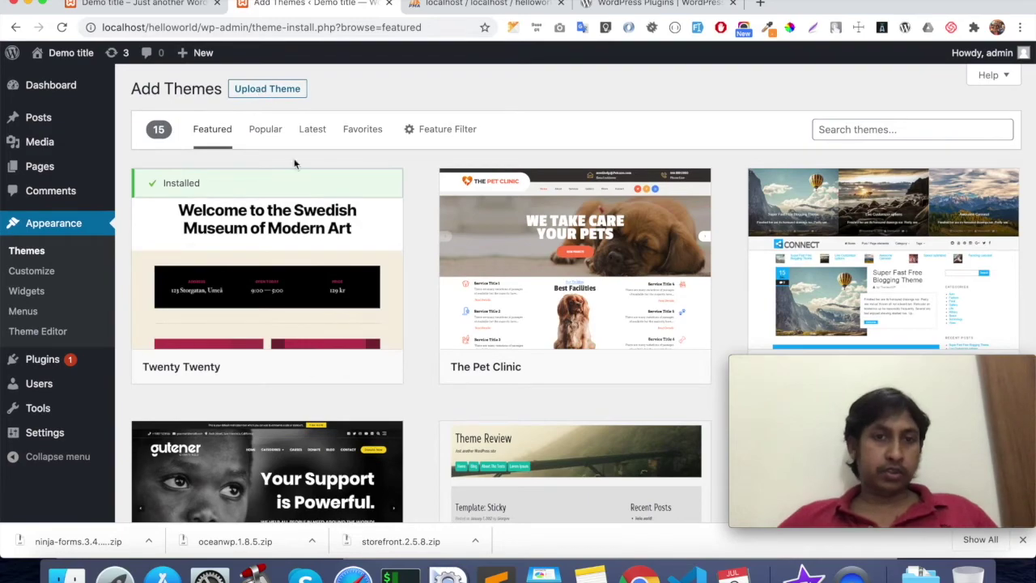
mouse_move(389, 241)
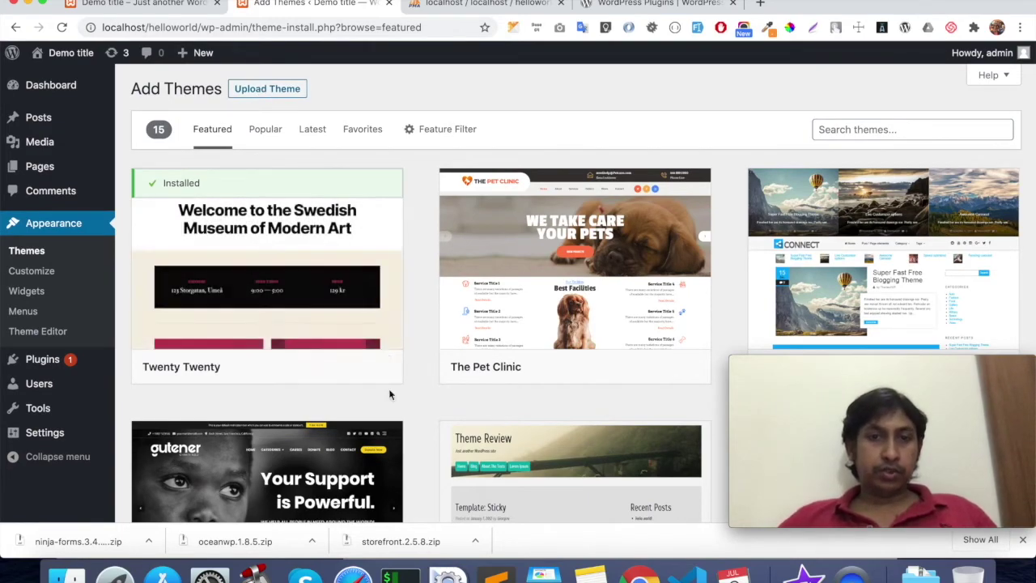
scroll(389, 394, "down", 8)
scroll(389, 395, "up", 8)
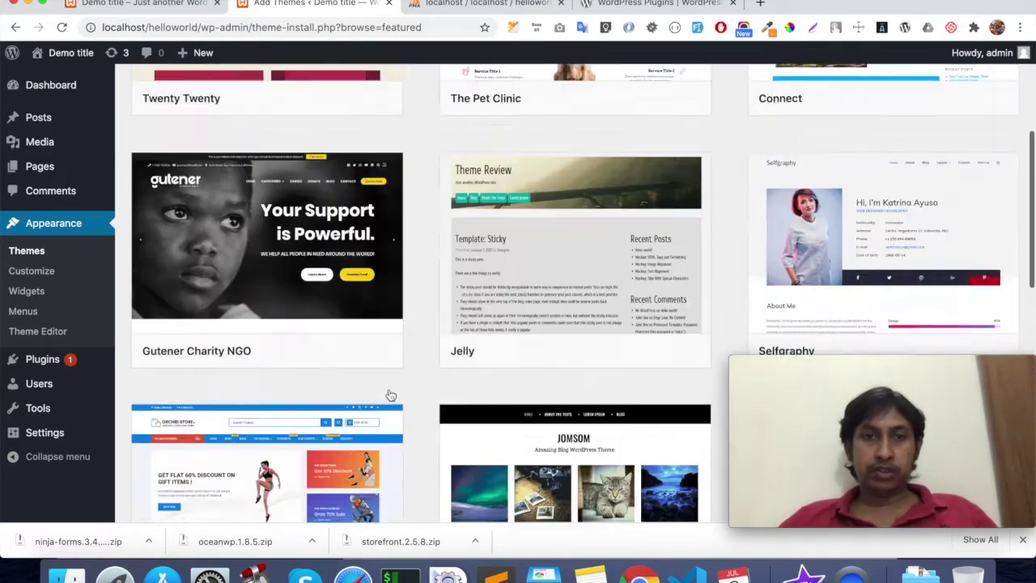
left_click(272, 131)
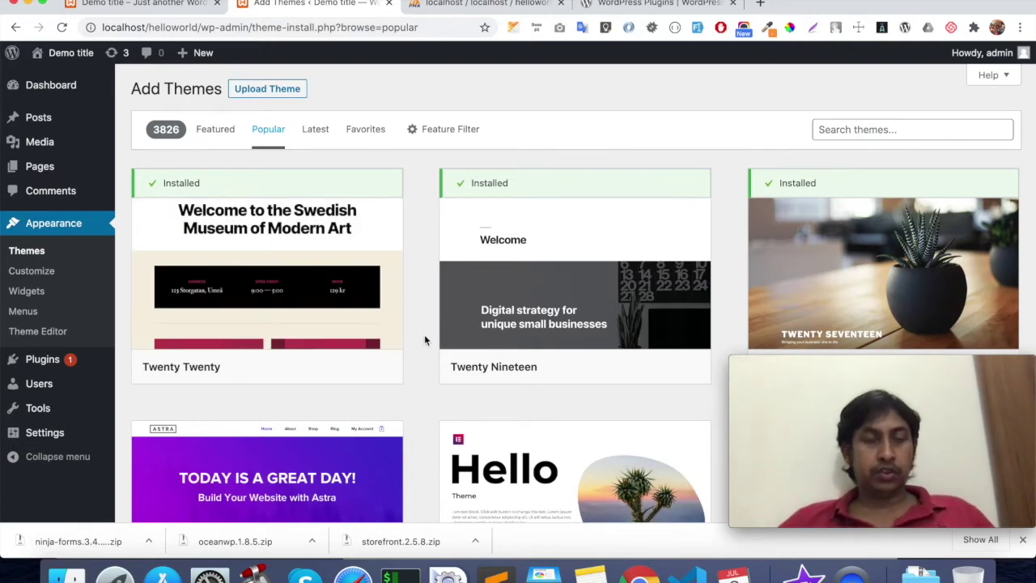
- Install the Storefront theme and activate it
scroll(428, 279, "down", 10)
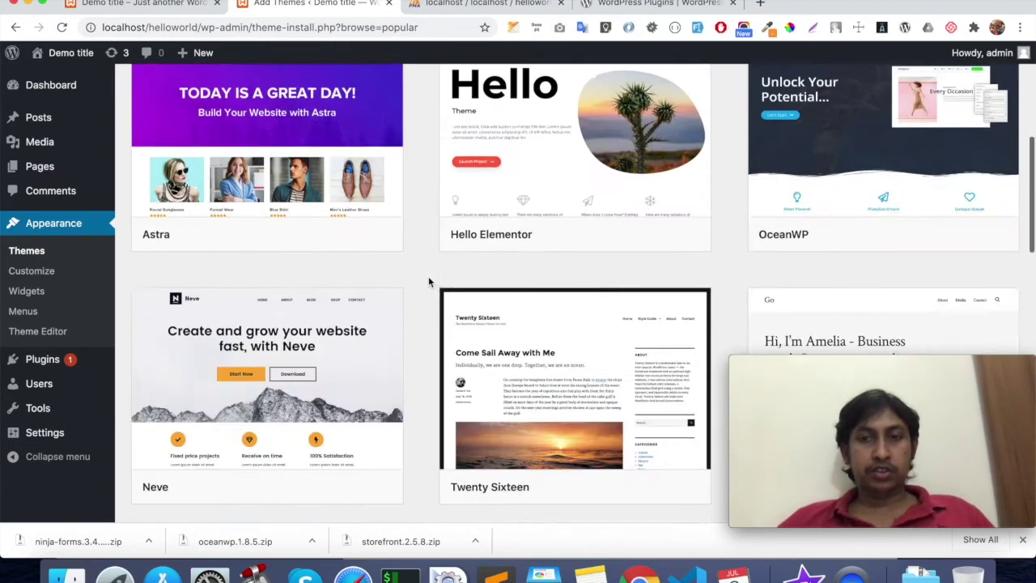
scroll(428, 279, "down", 5)
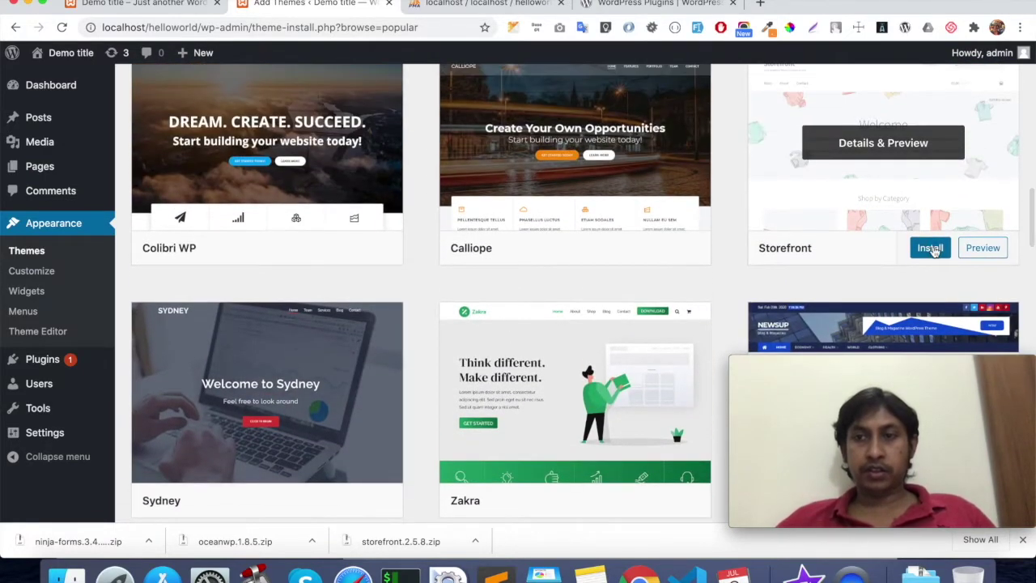
left_click(933, 249)
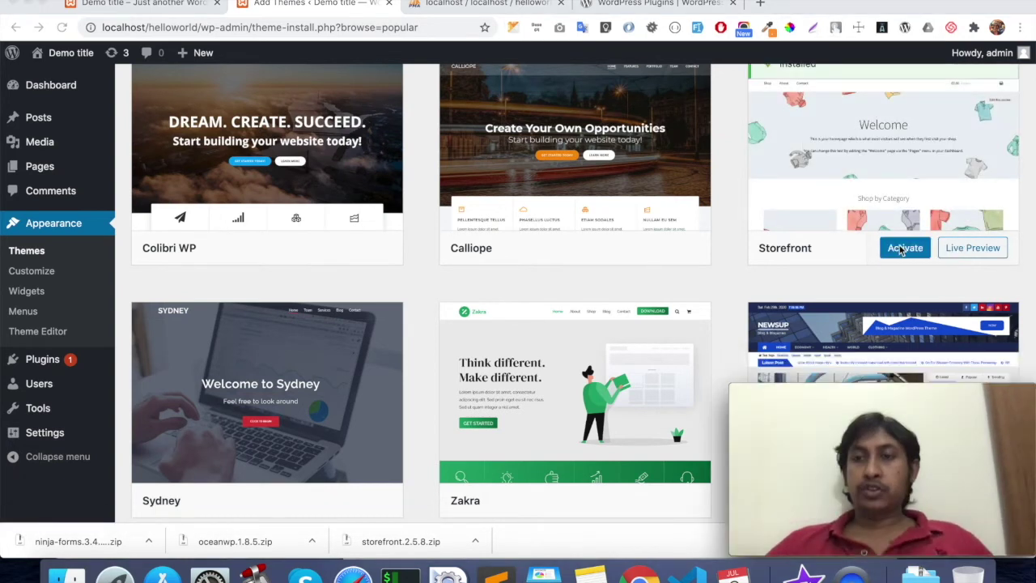
left_click(901, 249)
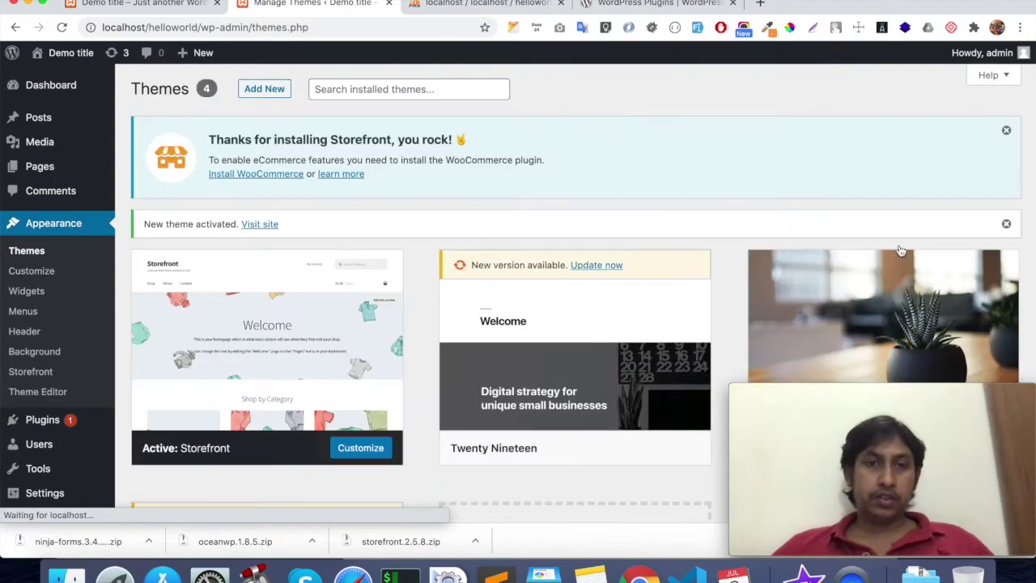
- Open Appearance > Storefront and look over the Extensions Bundle and child-theme offers
scroll(294, 338, "down", 5)
scroll(294, 332, "up", 5)
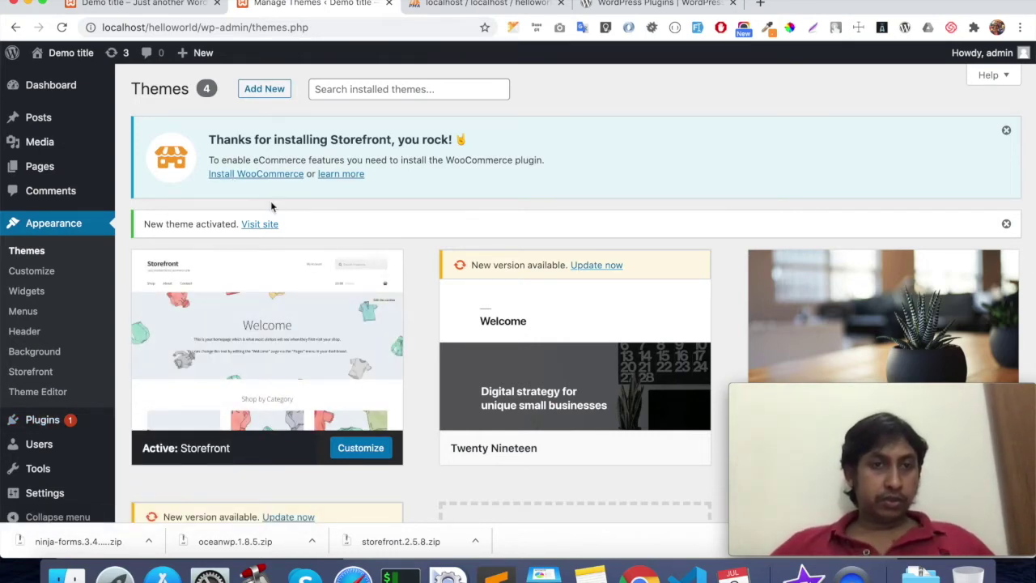
scroll(272, 206, "down", 5)
scroll(272, 206, "up", 4)
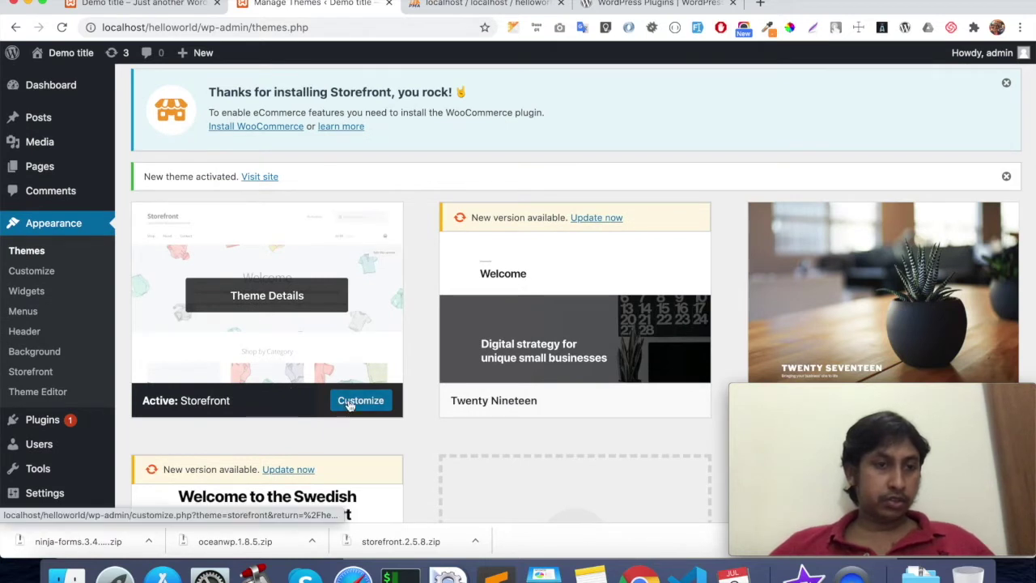
left_click(33, 371)
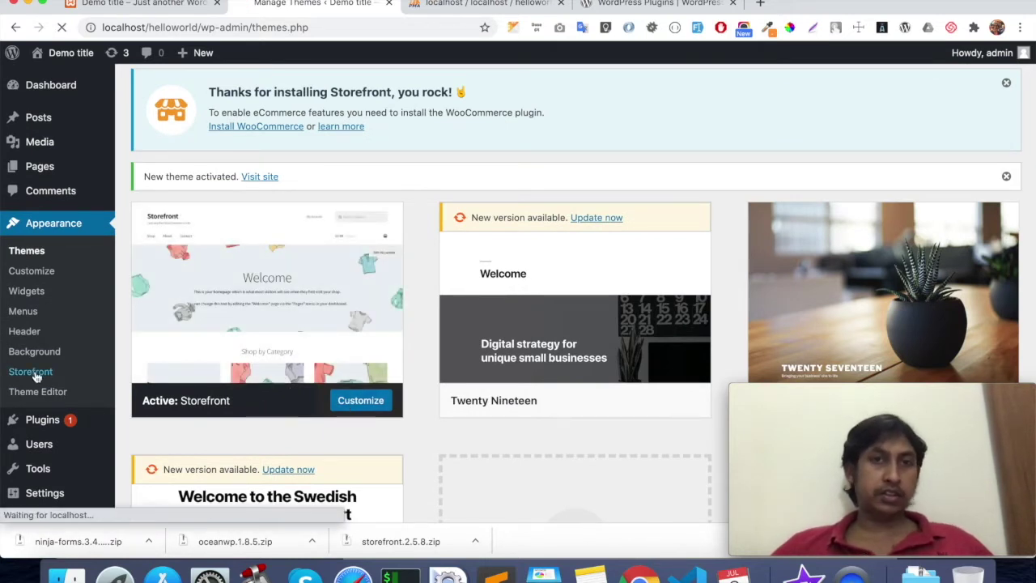
scroll(285, 369, "down", 5)
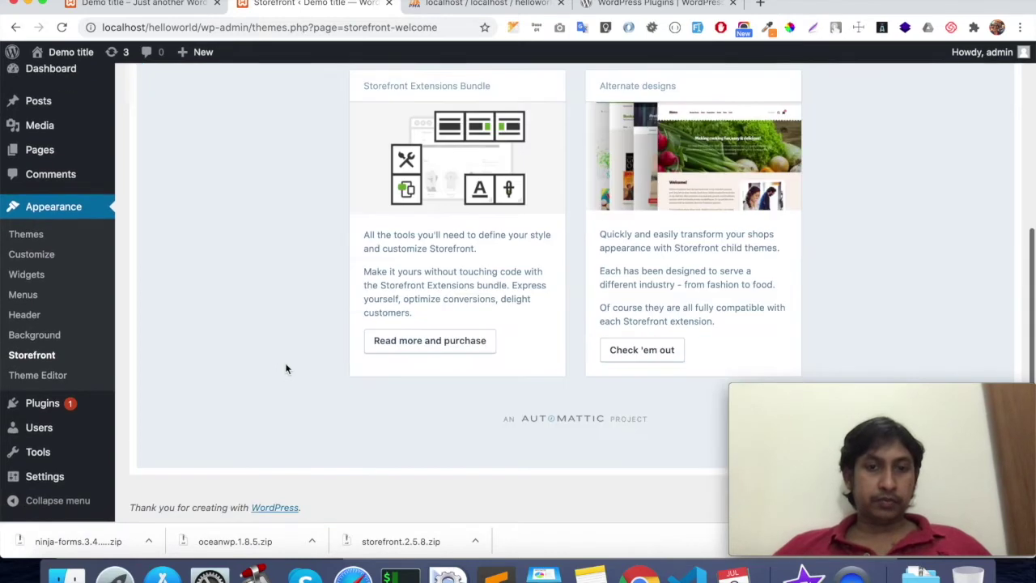
scroll(453, 372, "up", 1)
scroll(395, 403, "up", 5)
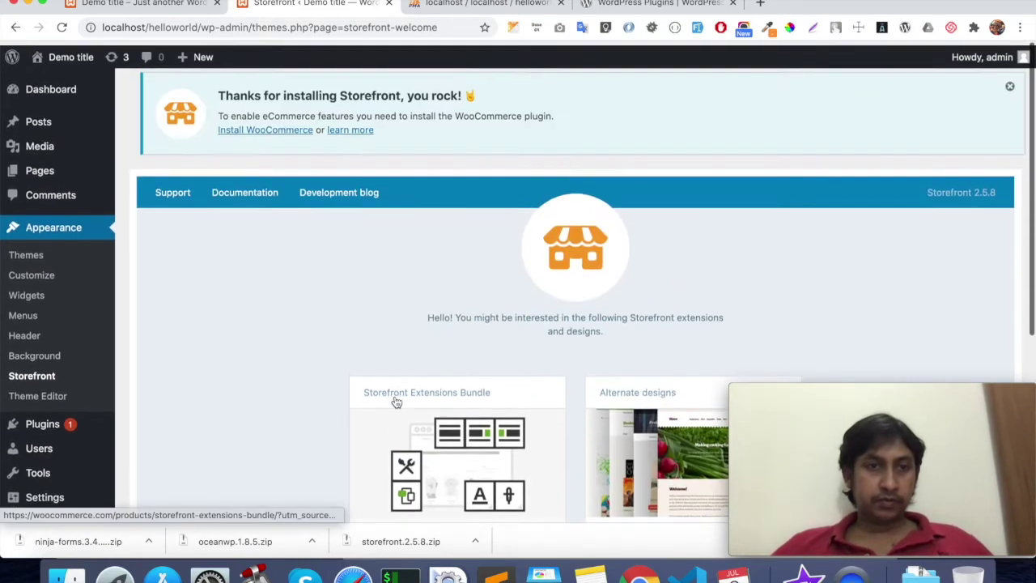
scroll(264, 287, "down", 5)
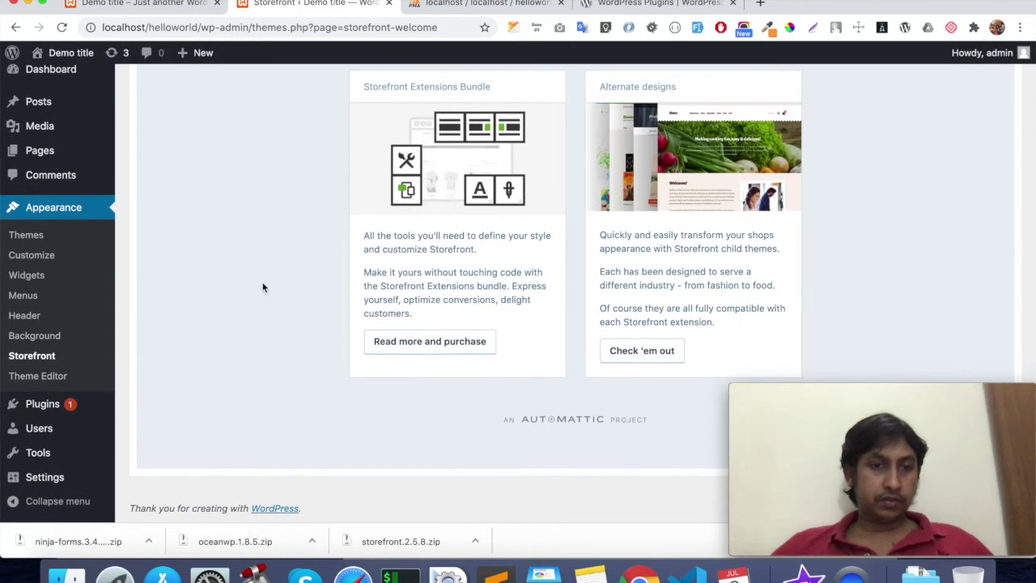
scroll(262, 286, "up", 5)
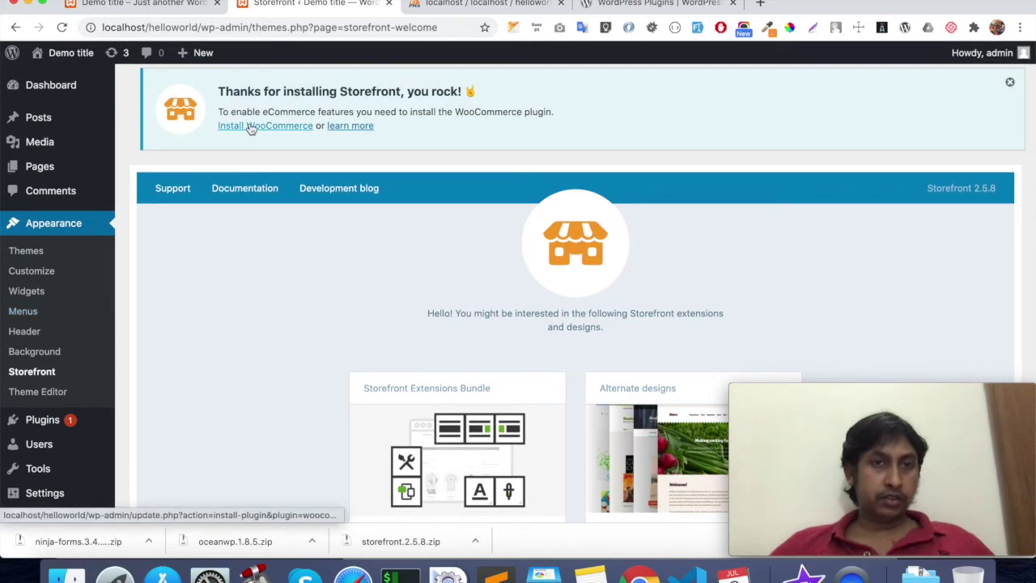
- Install WooCommerce from the Storefront notice and activate it
left_click(251, 128)
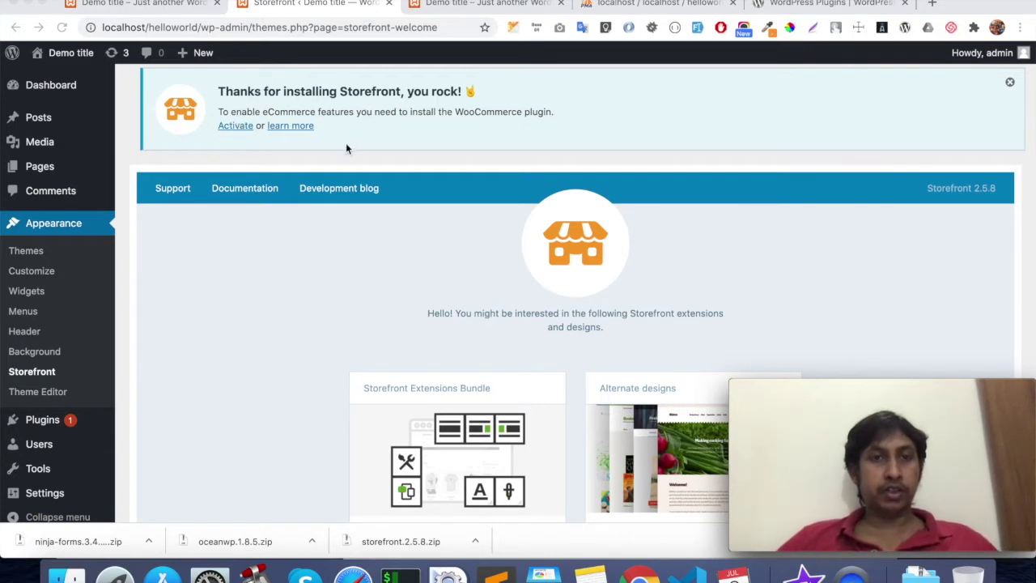
left_click(235, 128)
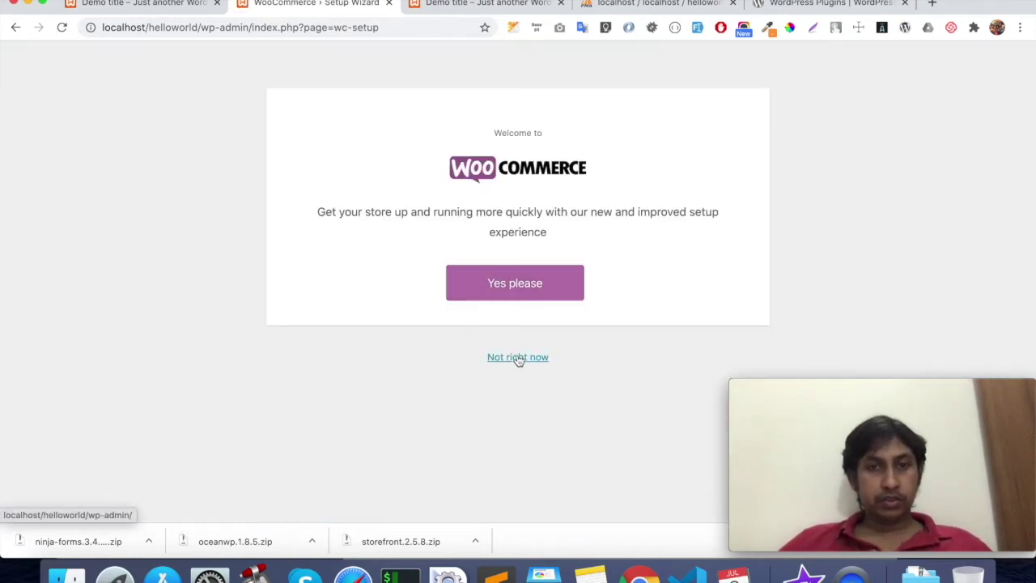
- Start the WooCommerce wizard and fill the store address from a saved address
left_click(507, 282)
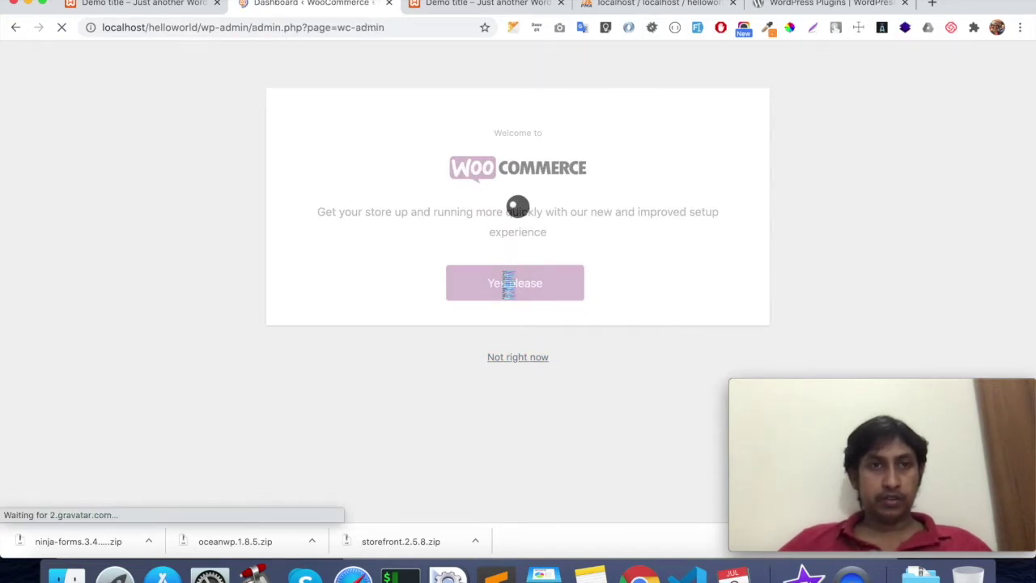
left_click(412, 206)
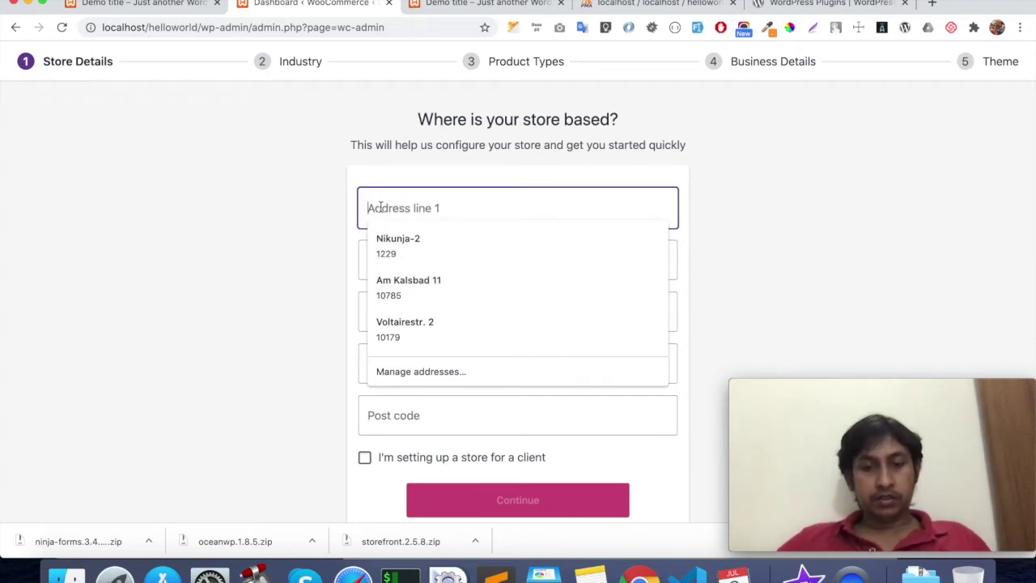
type("H")
key("BackSpace")
type("ji")
key("BackSpace")
key("BackSpace")
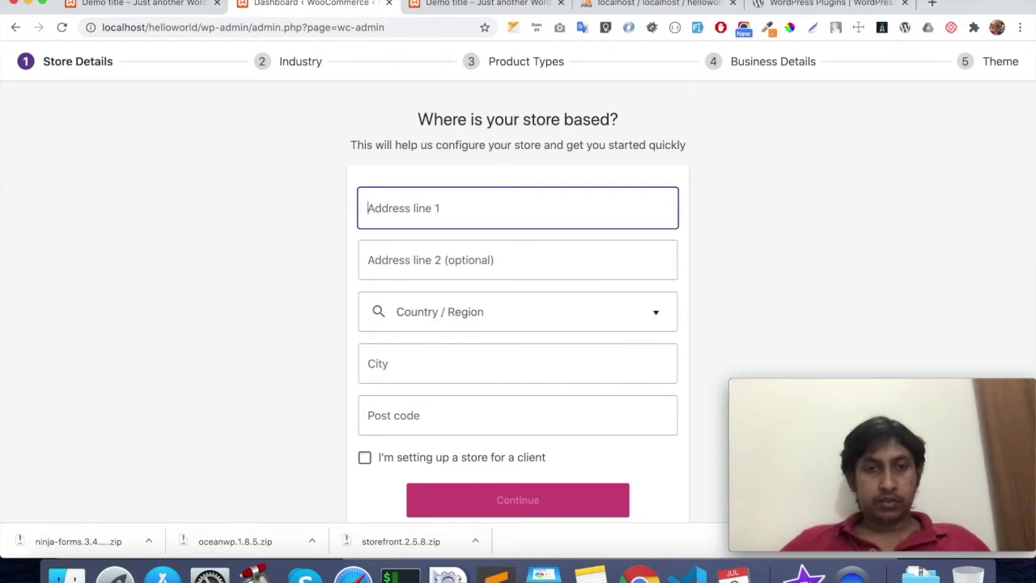
left_click(440, 206)
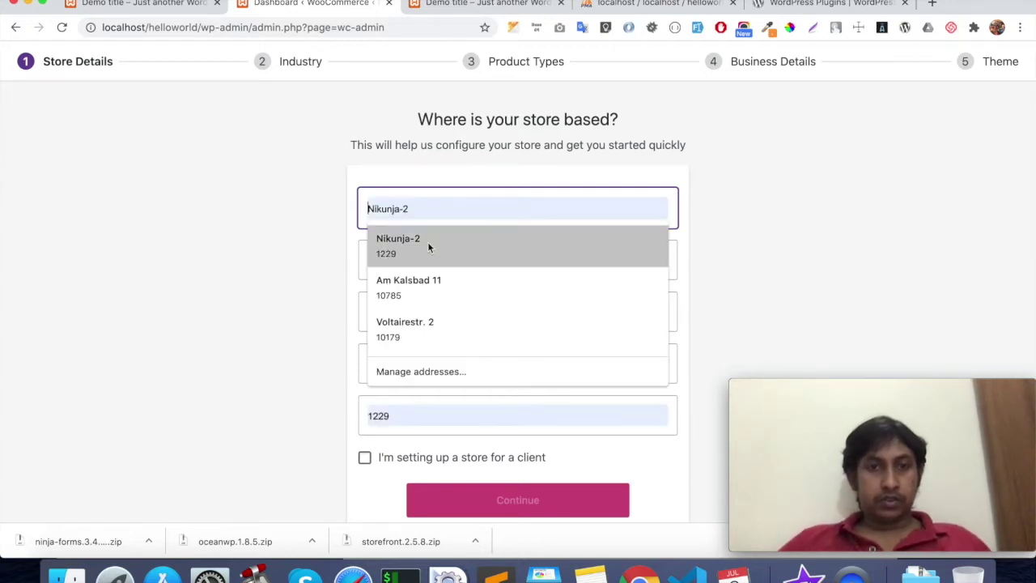
left_click(428, 241)
- Set Country/Region to 'Bangladesh -- Bagerhat' and submit the store details
left_click(429, 320)
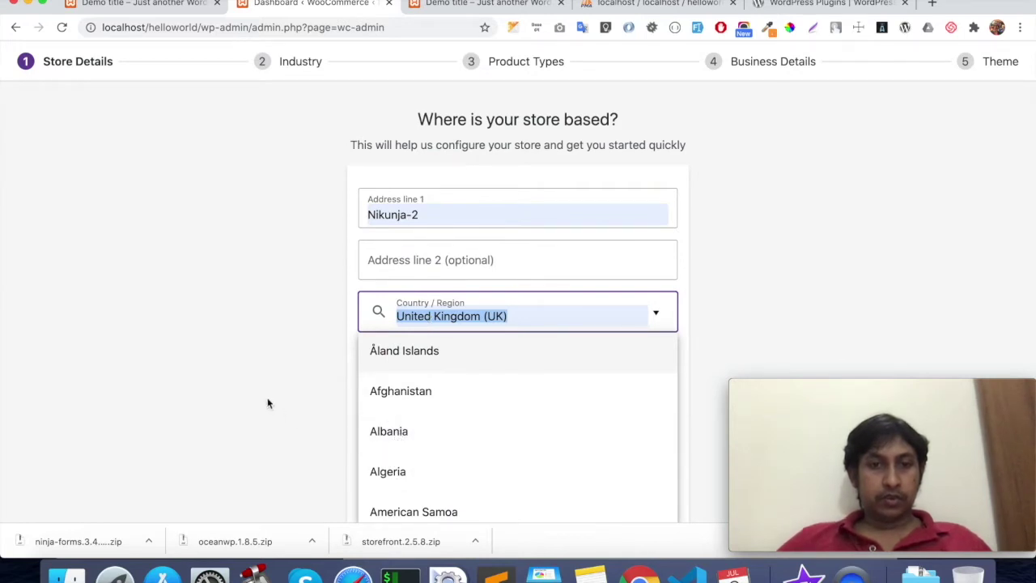
left_click(293, 348)
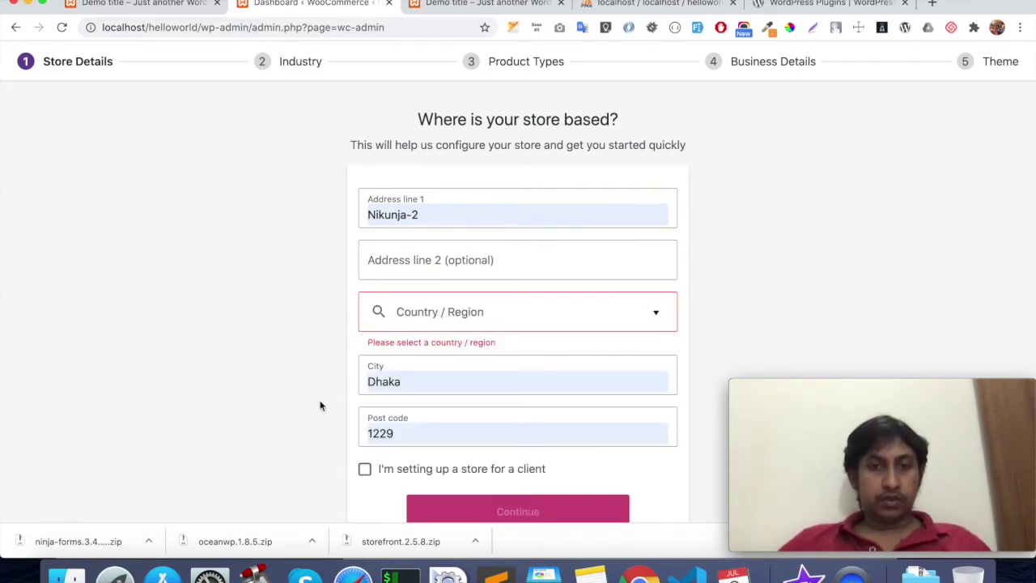
scroll(318, 405, "down", 1)
left_click(466, 279)
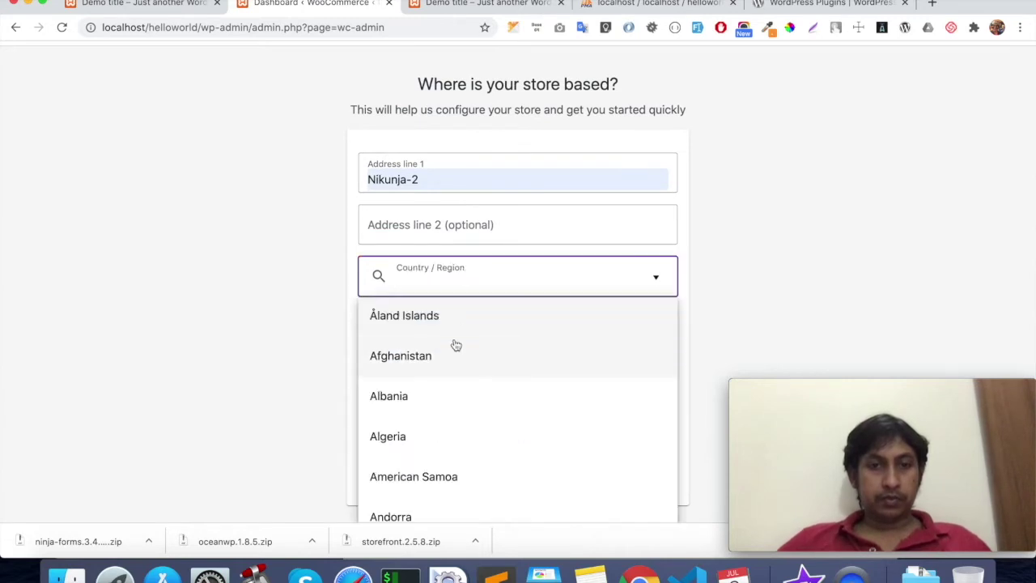
type("ban")
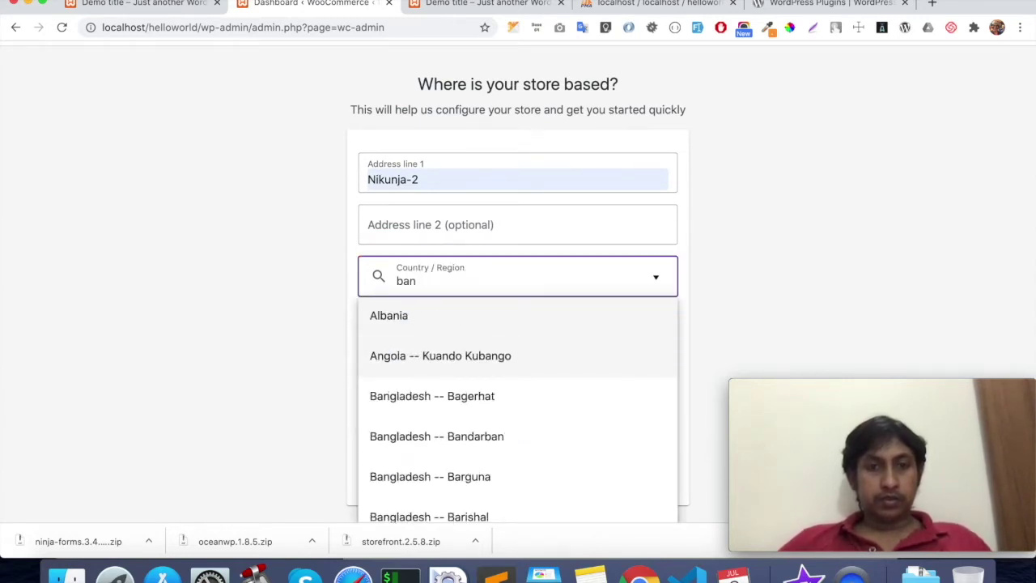
type("g")
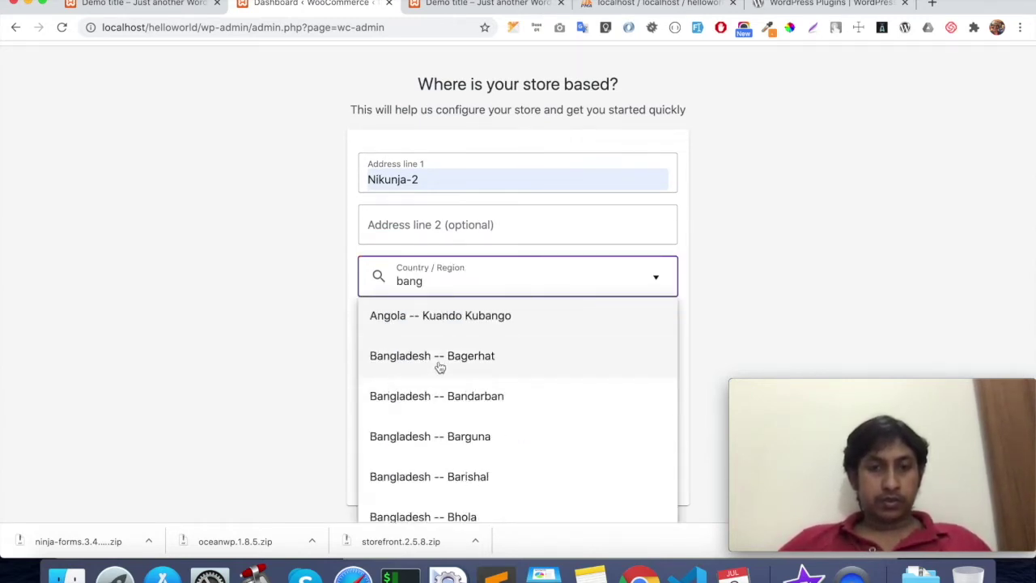
left_click(439, 356)
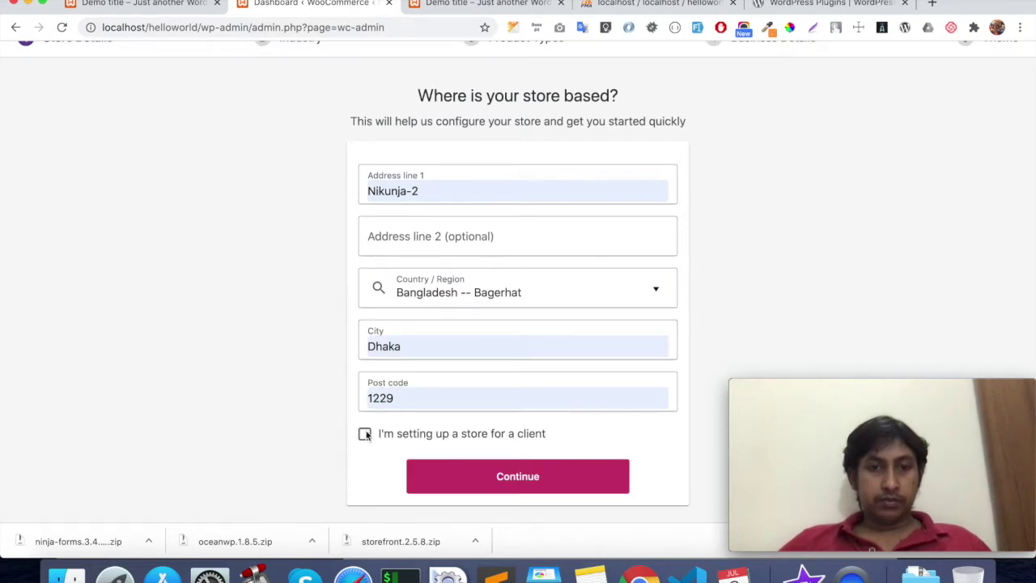
left_click(455, 475)
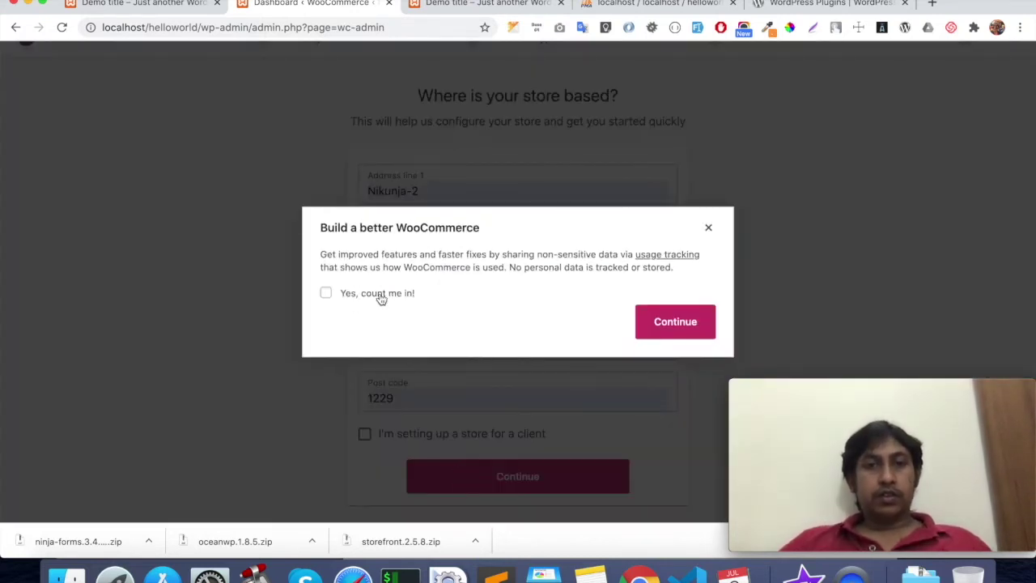
- Opt in to usage tracking and choose Food and drink as the industry
left_click(378, 297)
left_click(679, 320)
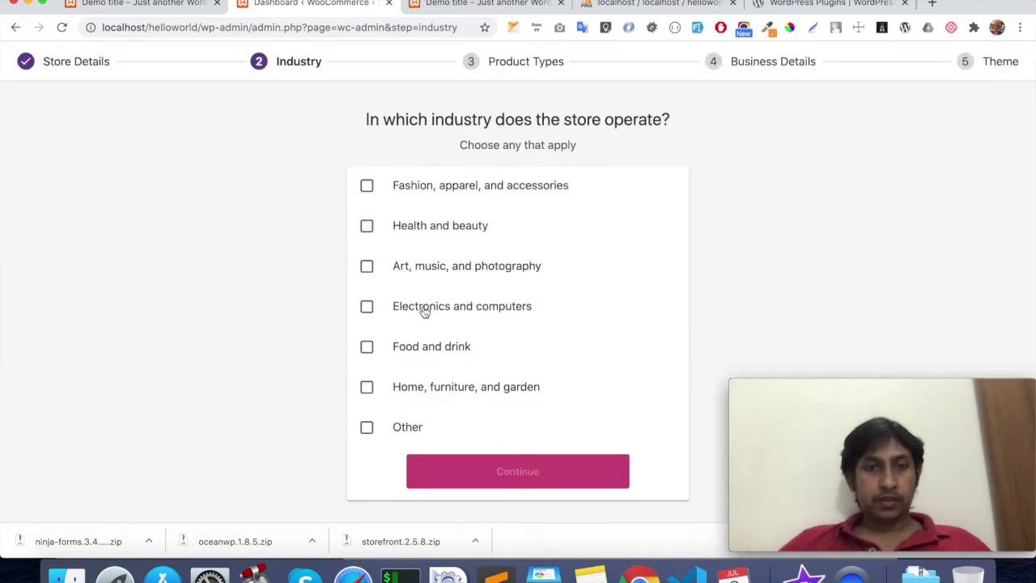
left_click(427, 348)
left_click(494, 471)
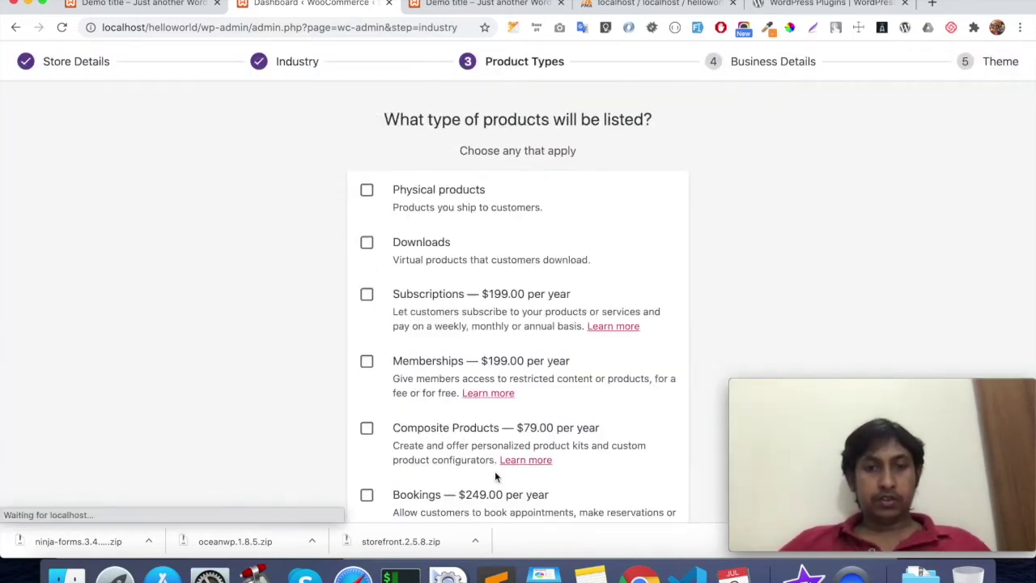
- Select Physical products as the product type
left_click(442, 200)
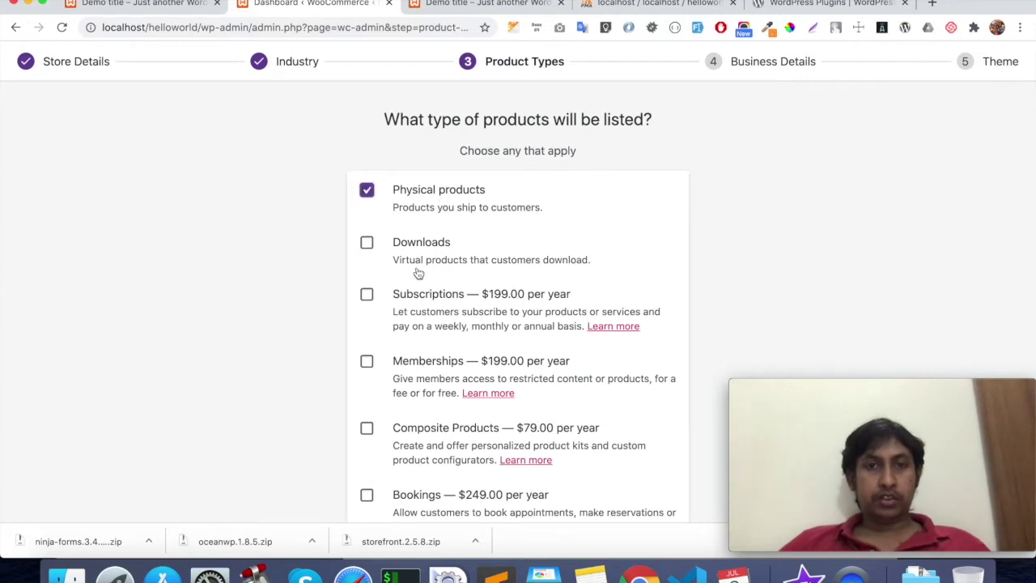
scroll(424, 368, "down", 2)
left_click(480, 475)
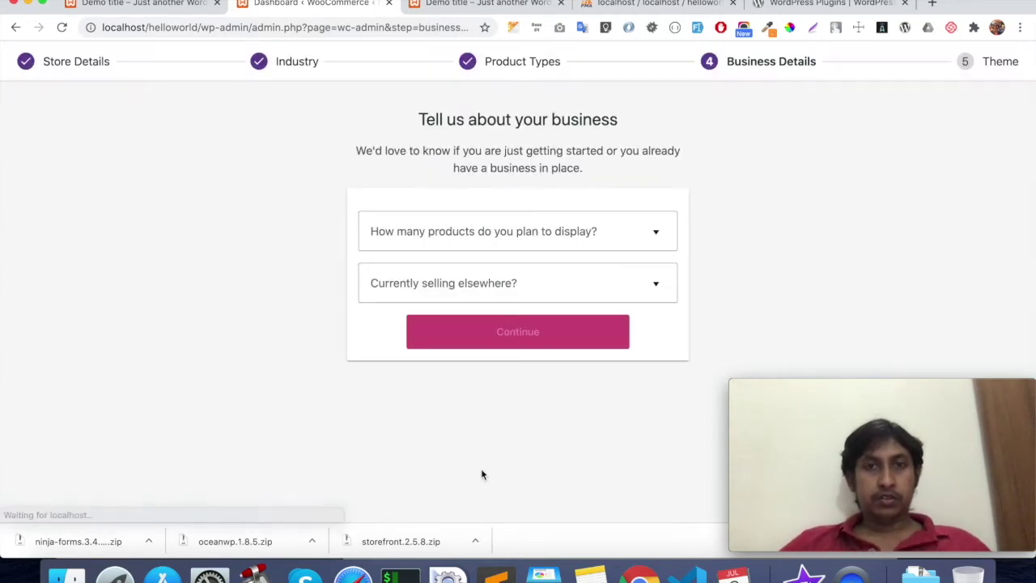
- Set business details to 1,000+ products, not selling elsewhere, and continue
left_click(440, 240)
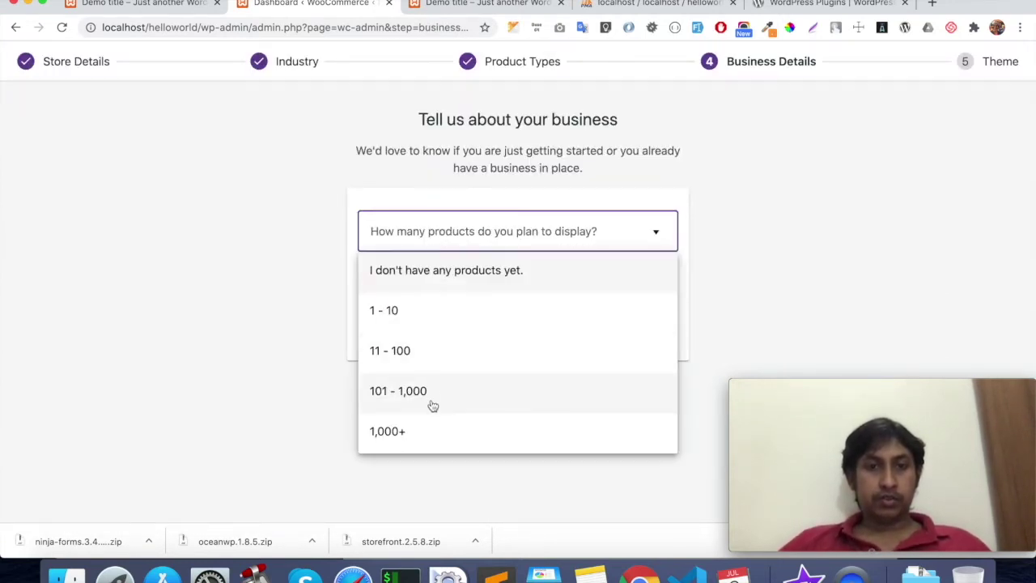
left_click(424, 427)
left_click(408, 282)
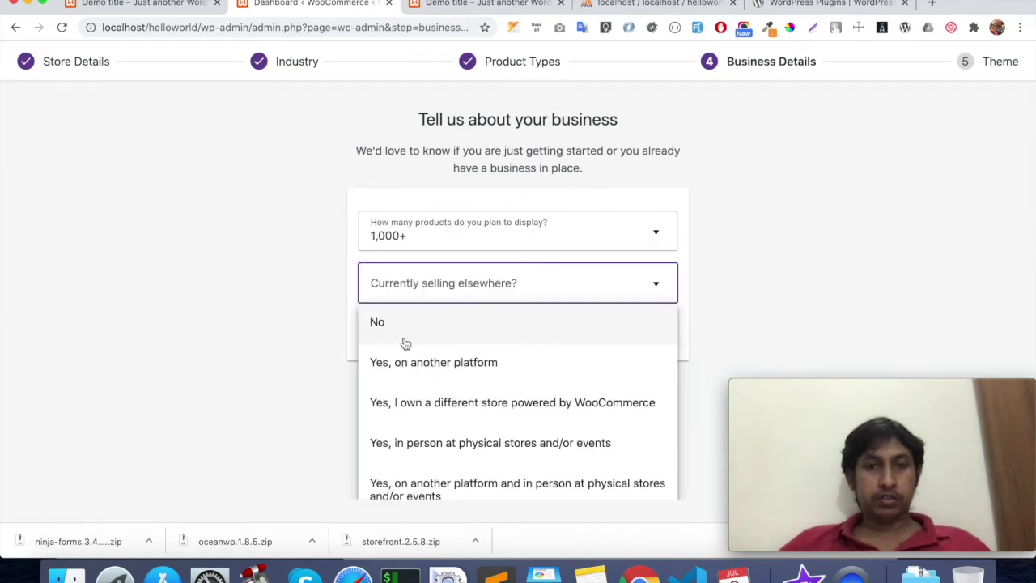
left_click(408, 326)
right_click(247, 372)
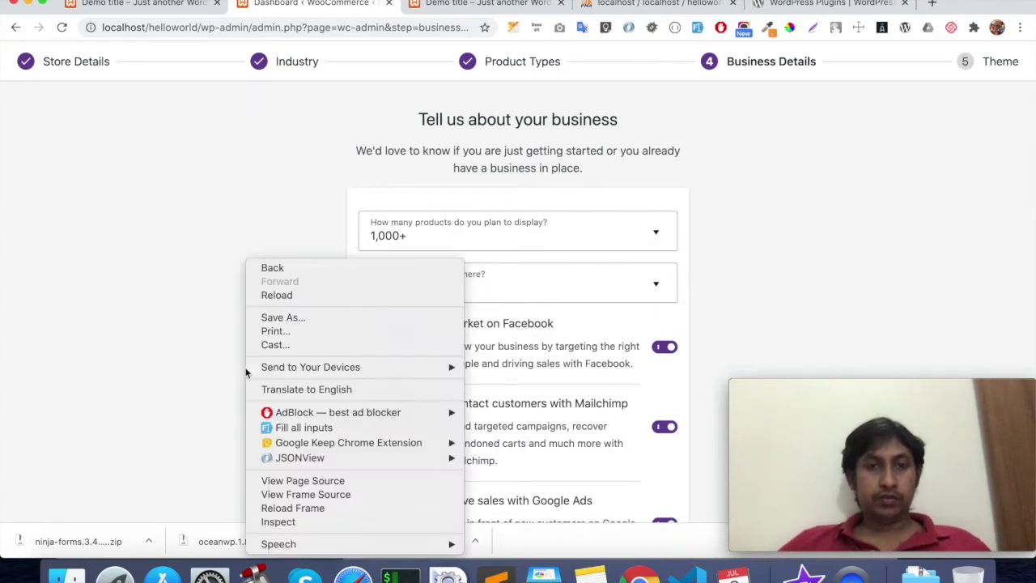
left_click(166, 348)
scroll(161, 347, "down", 5)
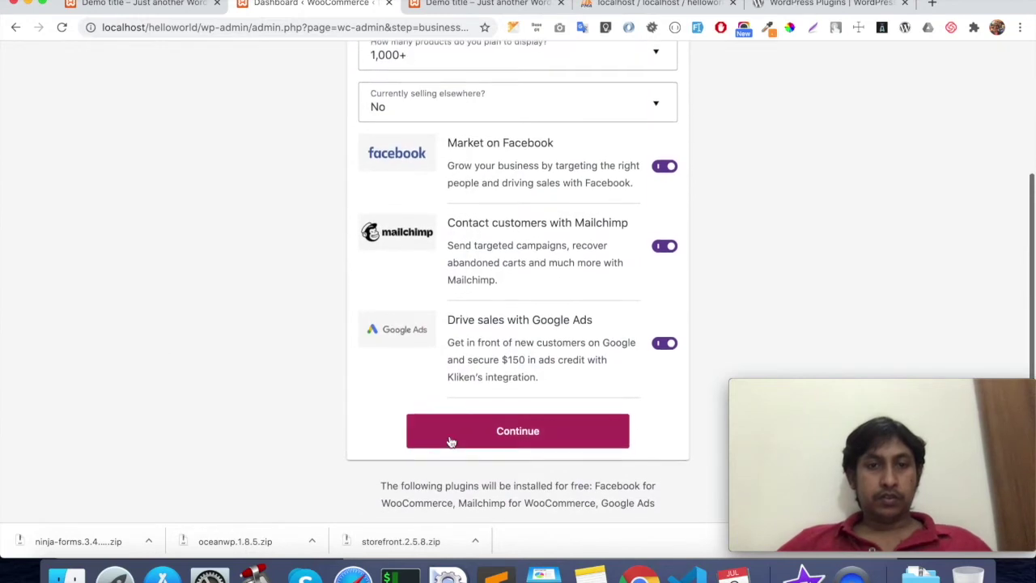
left_click(469, 434)
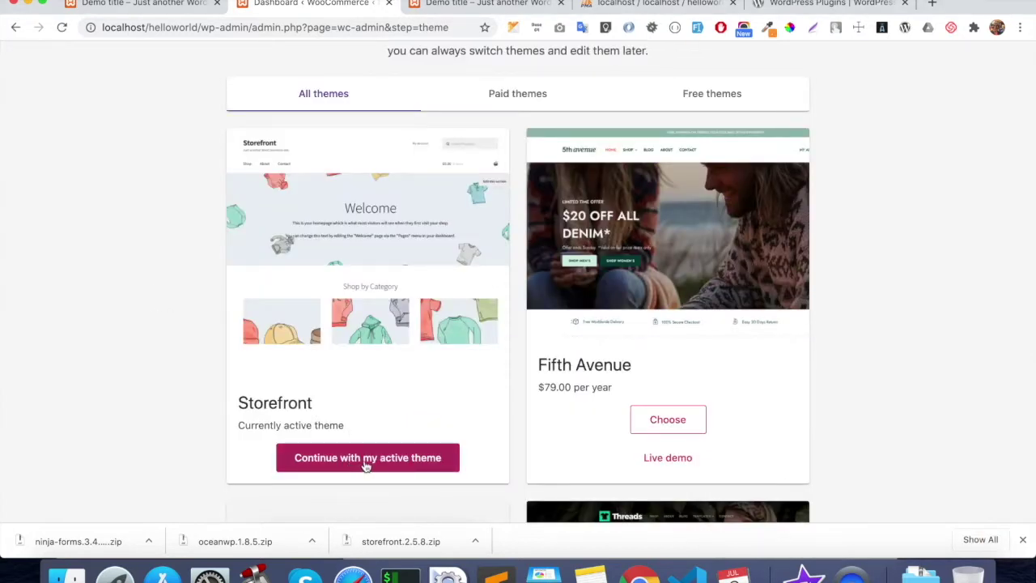
- Keep Storefront, decline Jetpack, dismiss the notice, and skip store setup
left_click(366, 460)
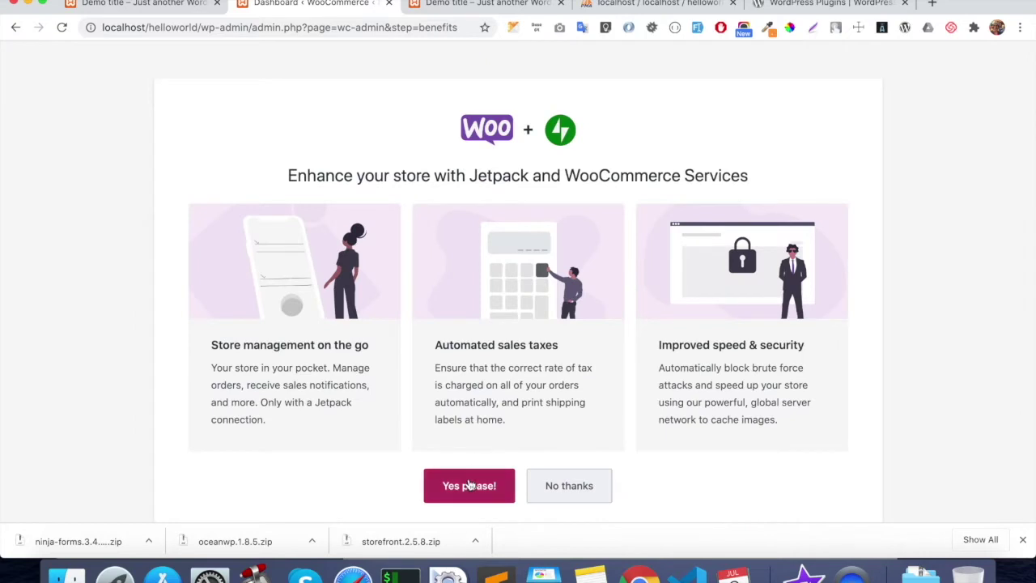
left_click(571, 489)
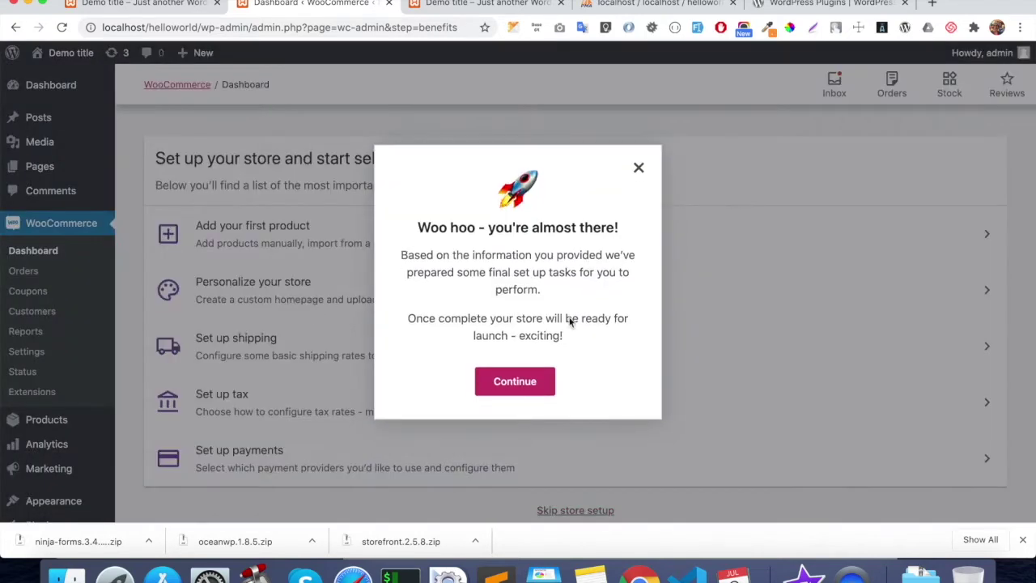
left_click(515, 382)
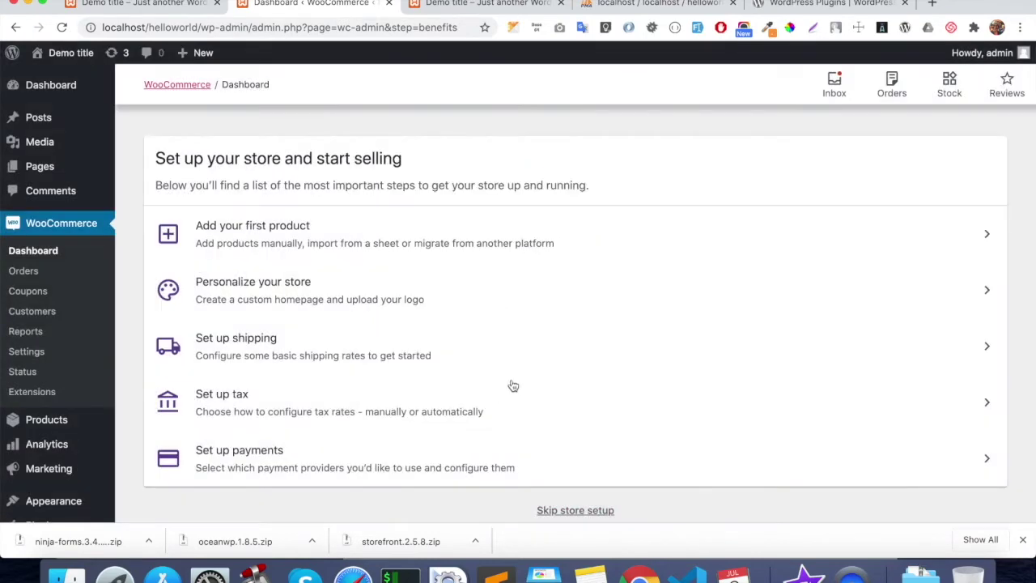
scroll(340, 332, "down", 1)
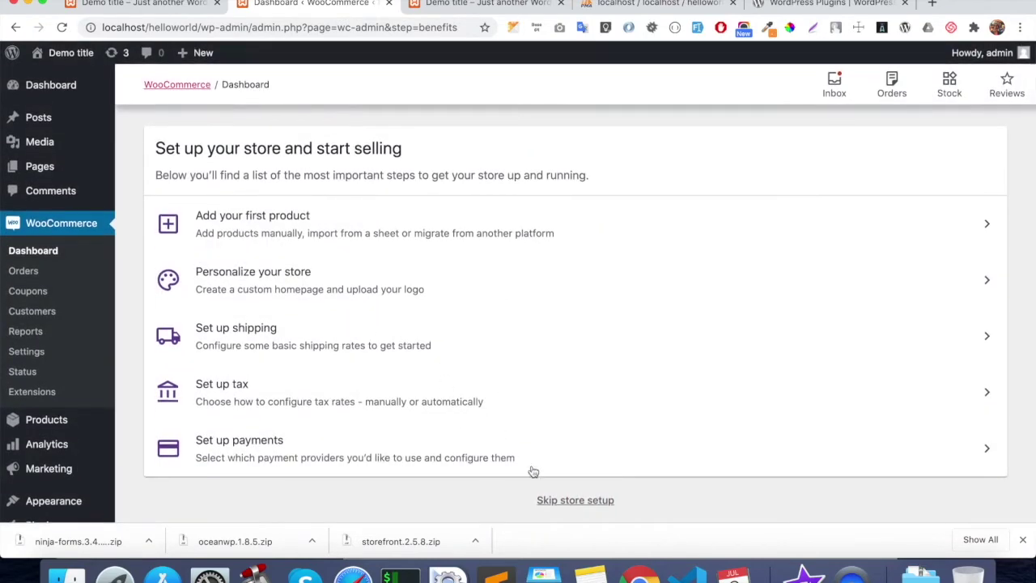
left_click(548, 501)
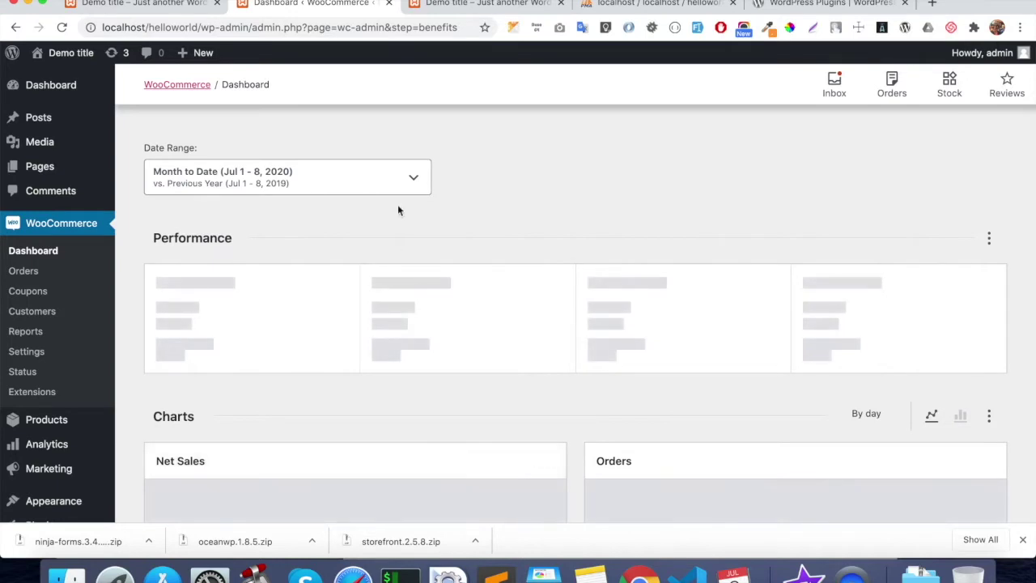
- Open the site's front page in a new tab via Visit Site
mouse_move(66, 54)
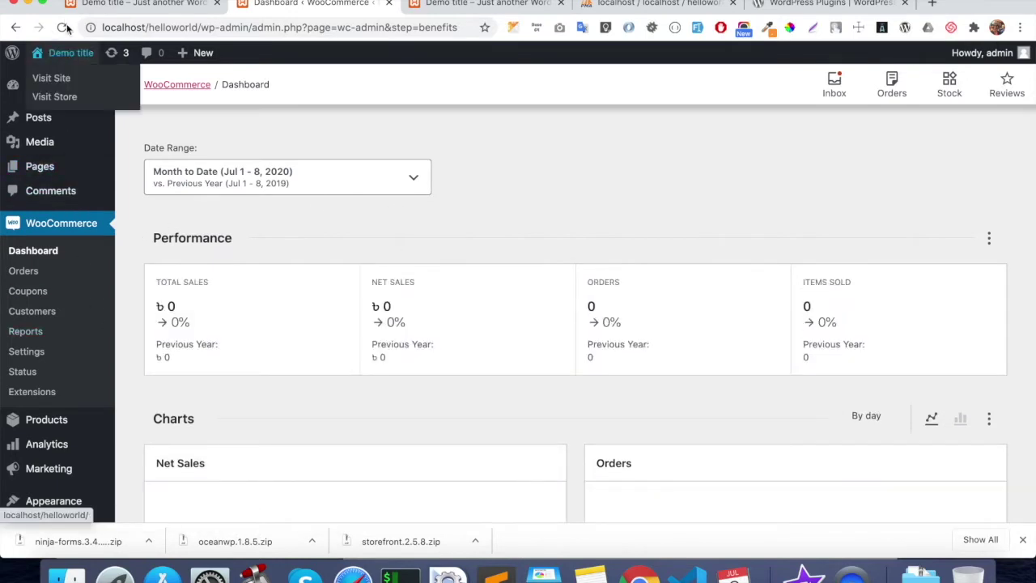
right_click(67, 78)
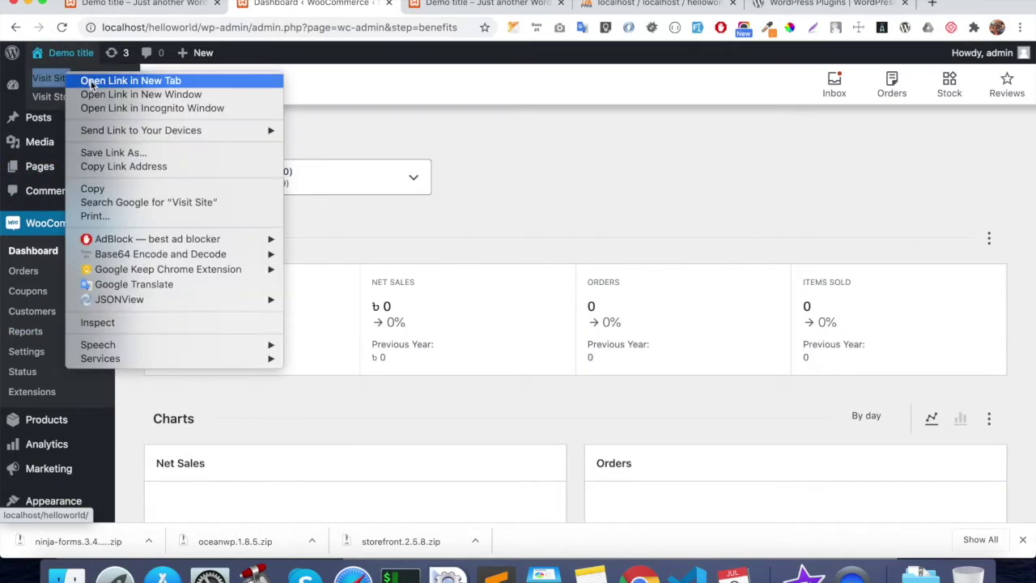
left_click(91, 81)
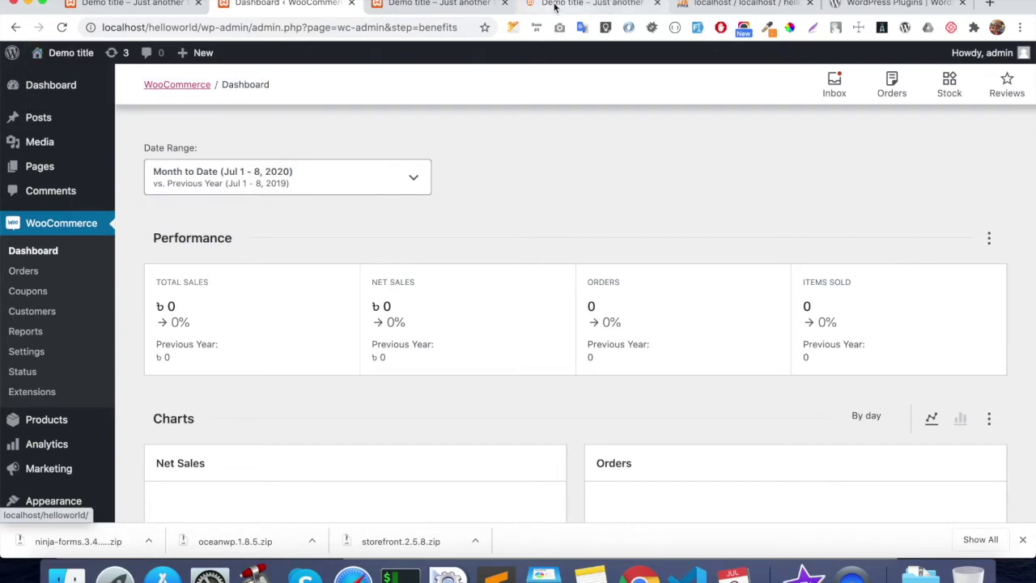
- View the live site's front page, then return to the Storefront welcome page
left_click(554, 6)
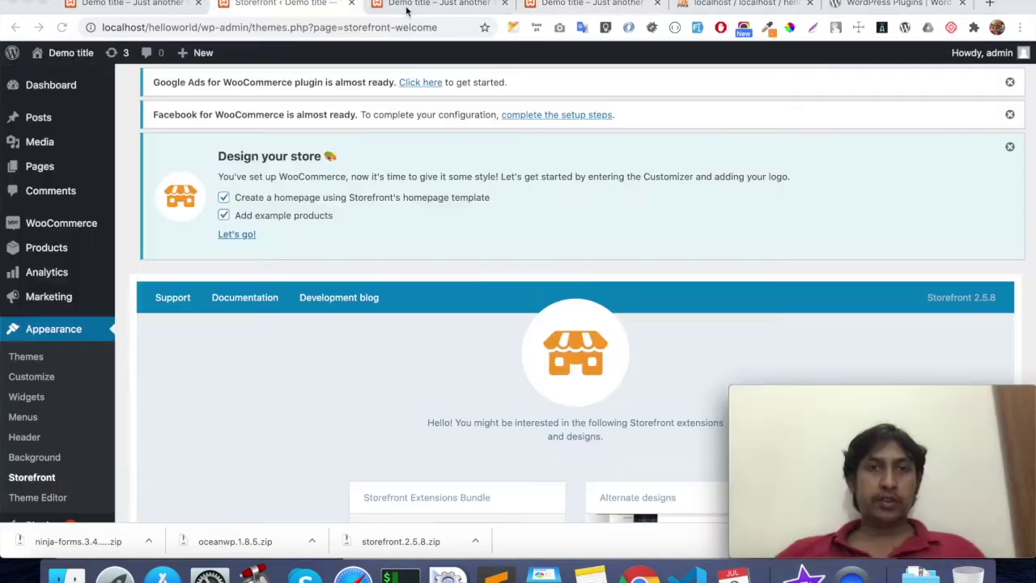
left_click(407, 8)
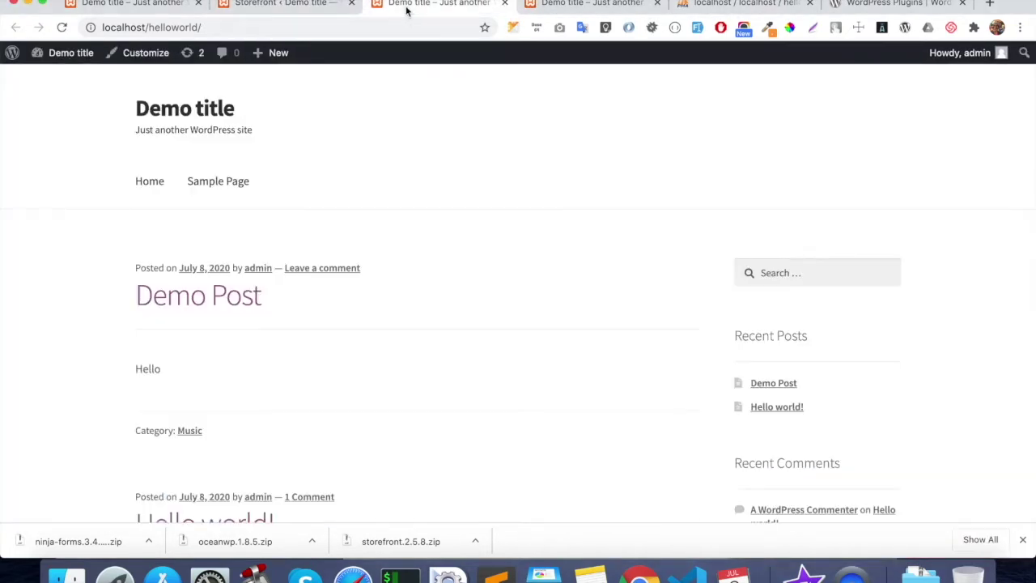
left_click(296, 5)
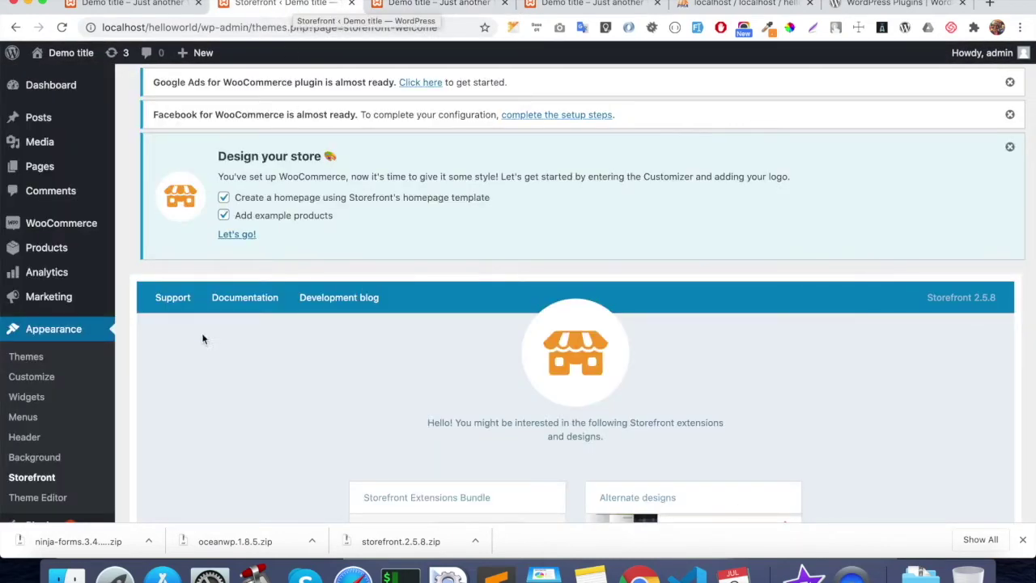
scroll(165, 448, "down", 2)
scroll(165, 449, "down", 5)
scroll(166, 446, "up", 7)
- Apply the starter homepage via 'Let's go!', skip the Customizer tour, and publish
left_click(237, 234)
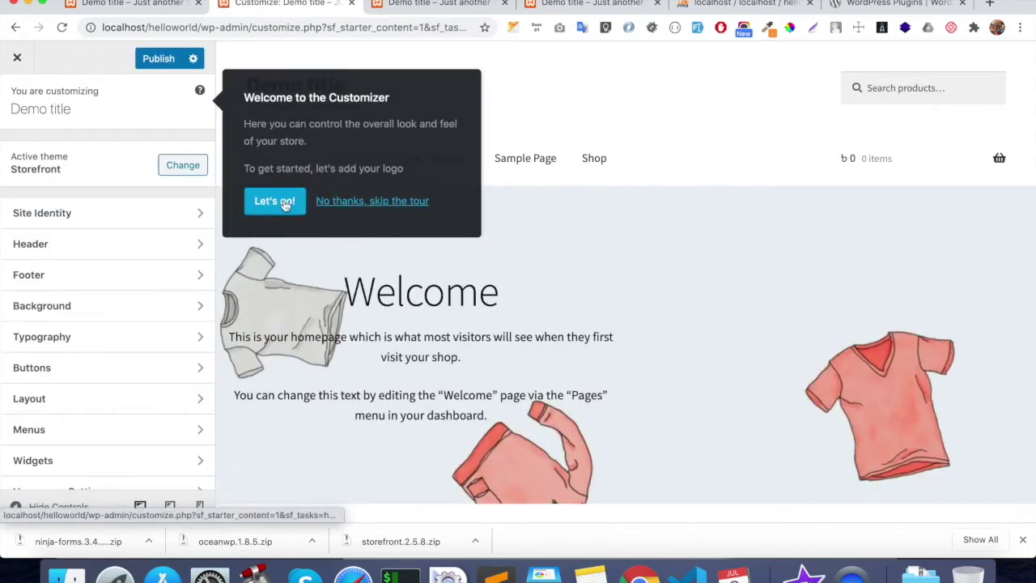
left_click(364, 202)
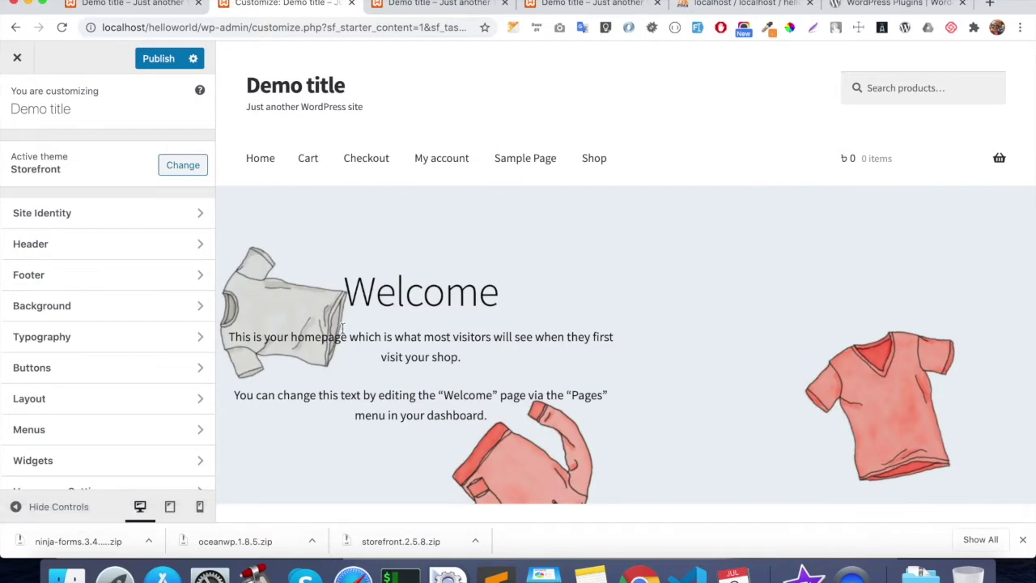
scroll(340, 324, "down", 15)
scroll(343, 331, "up", 15)
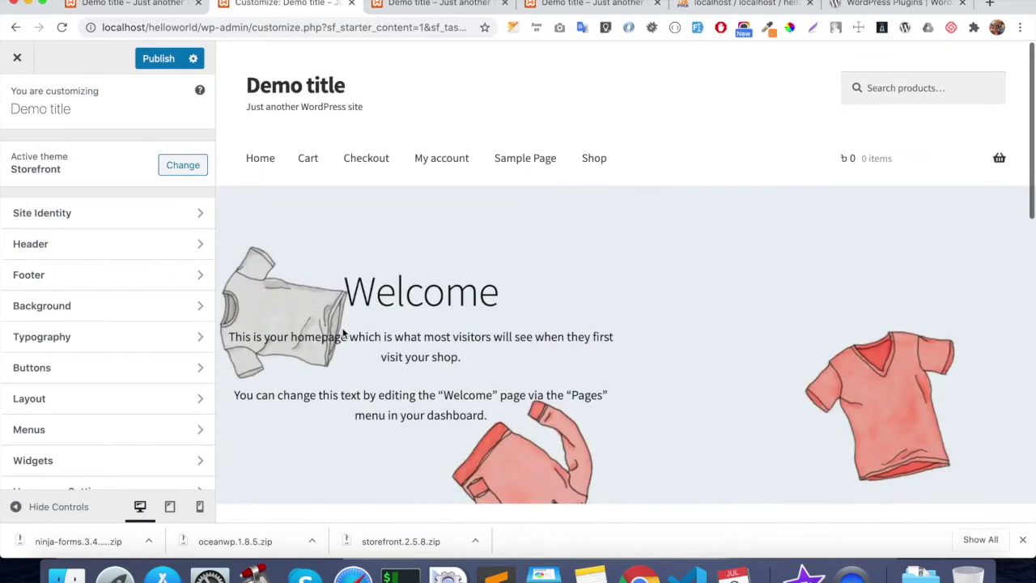
left_click(164, 63)
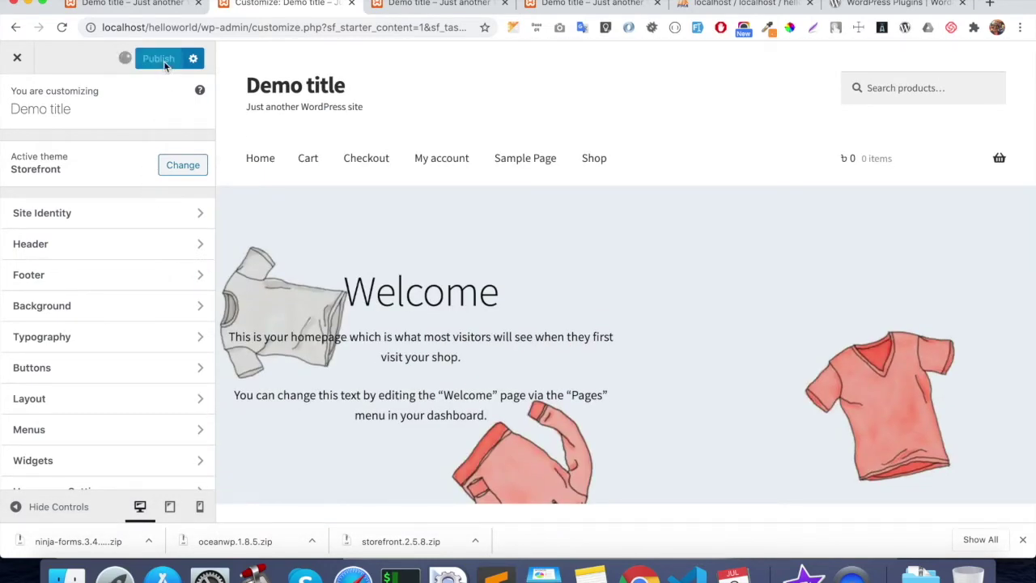
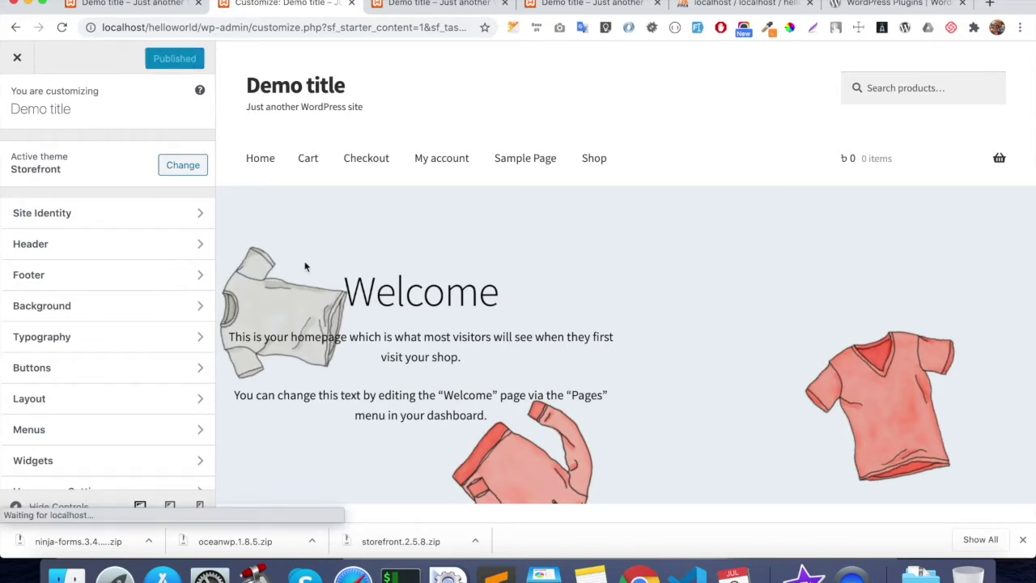
- Reload the local site's front page to view the new Storefront theme
left_click(151, 8)
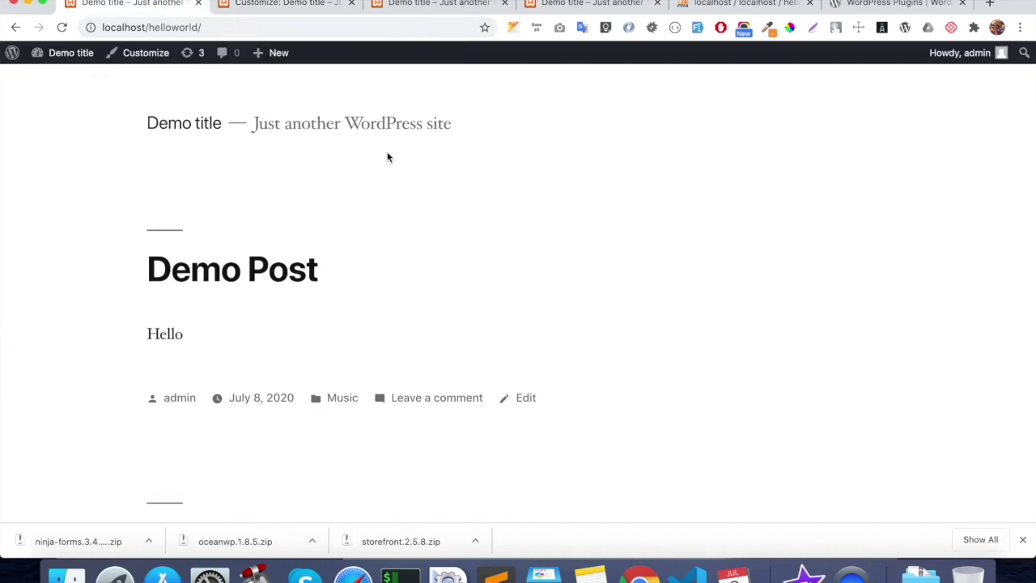
left_click(62, 27)
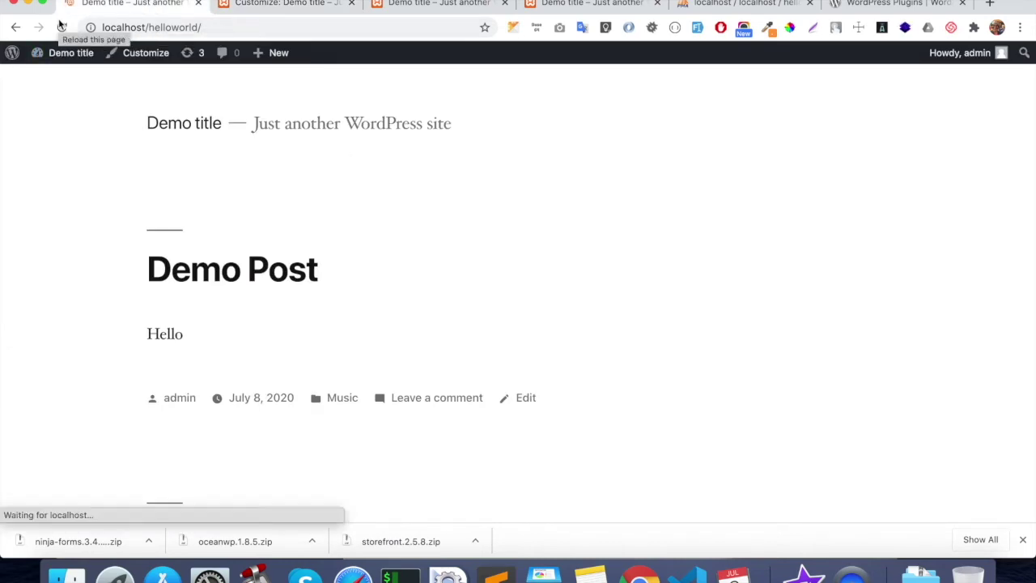
scroll(375, 283, "down", 20)
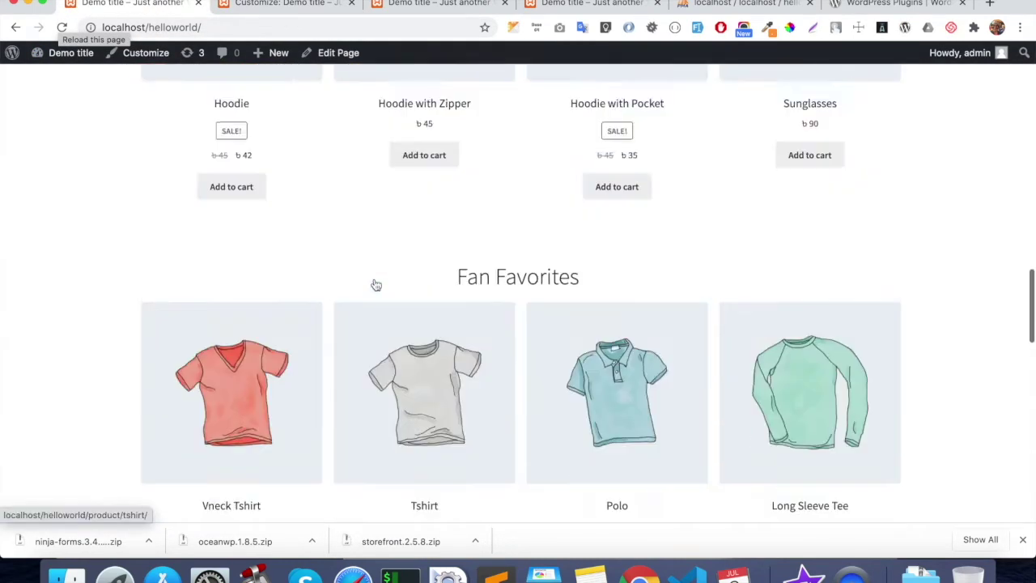
scroll(375, 284, "up", 20)
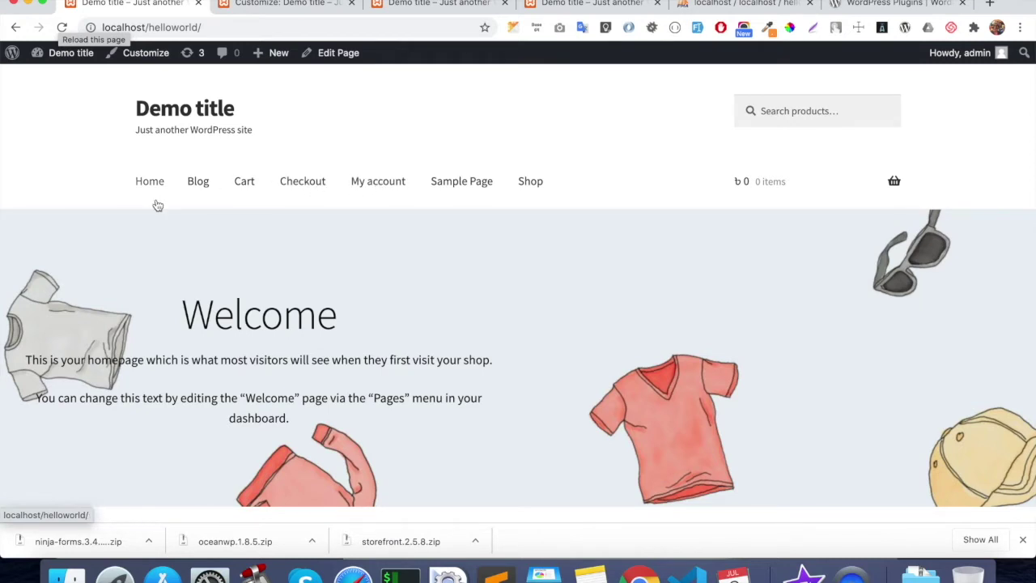
- Open the Shop page listing all 12 sale-priced products, such as Beanie, Belt, Cap and Hoodie
left_click(530, 184)
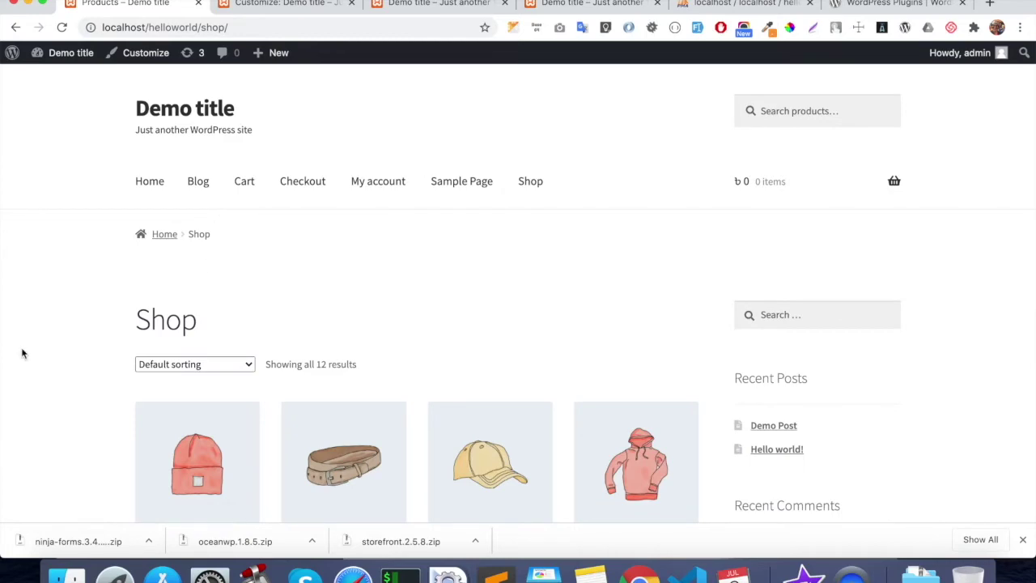
scroll(23, 353, "down", 10)
scroll(22, 353, "up", 12)
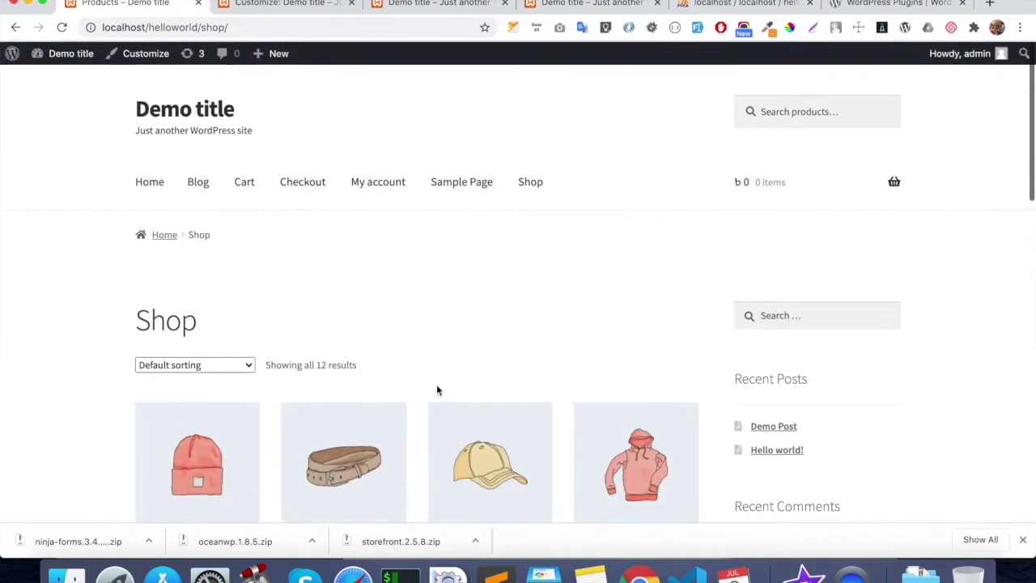
scroll(354, 291, "down", 5)
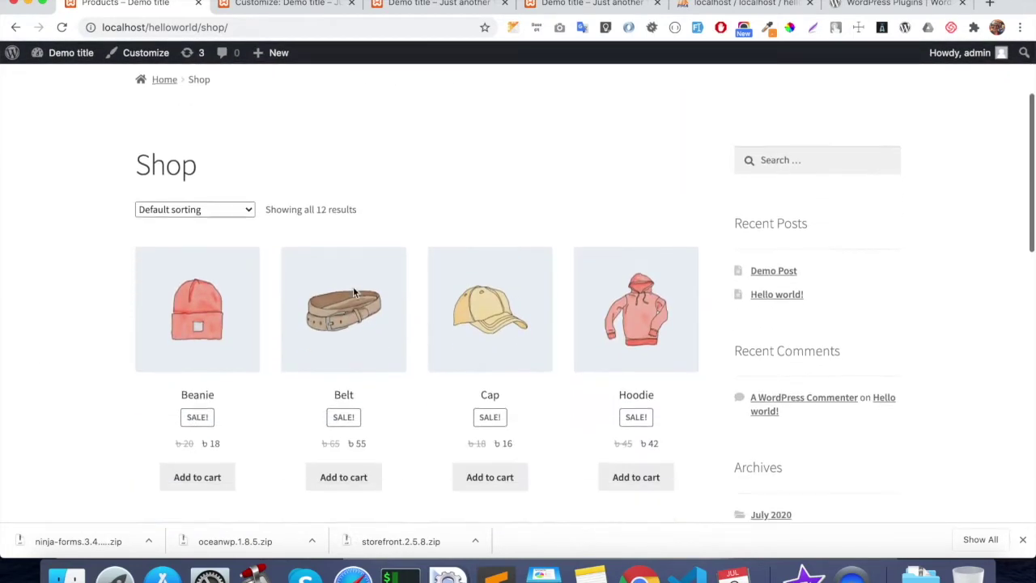
- Add the Belt to the cart and view the cart page
left_click(363, 437)
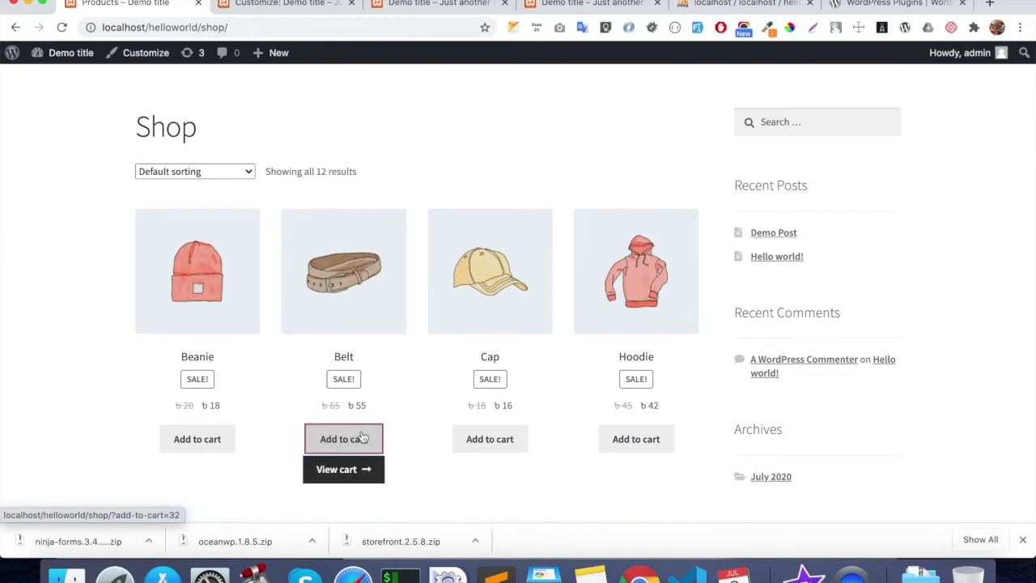
scroll(607, 210, "up", 5)
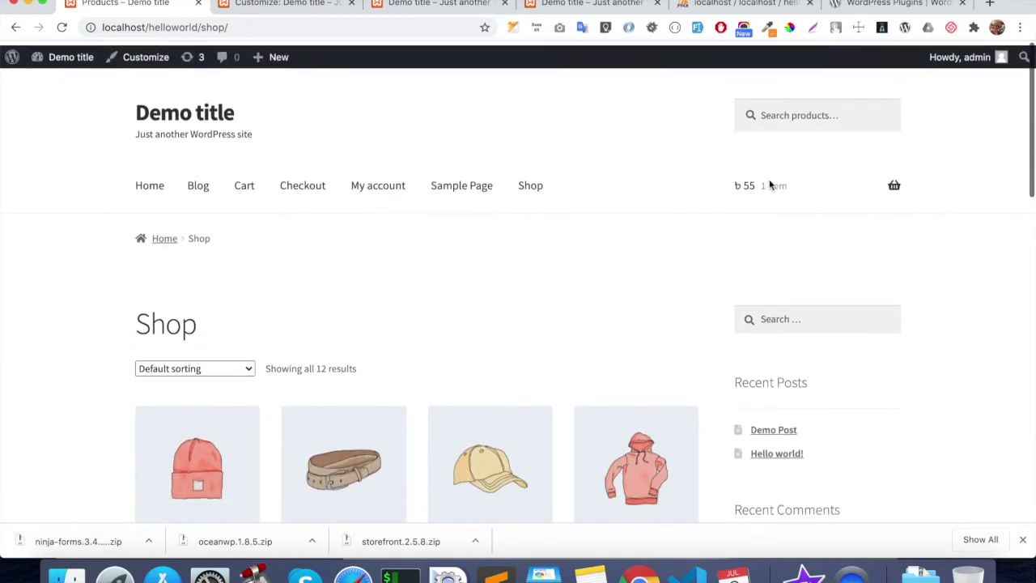
mouse_move(897, 184)
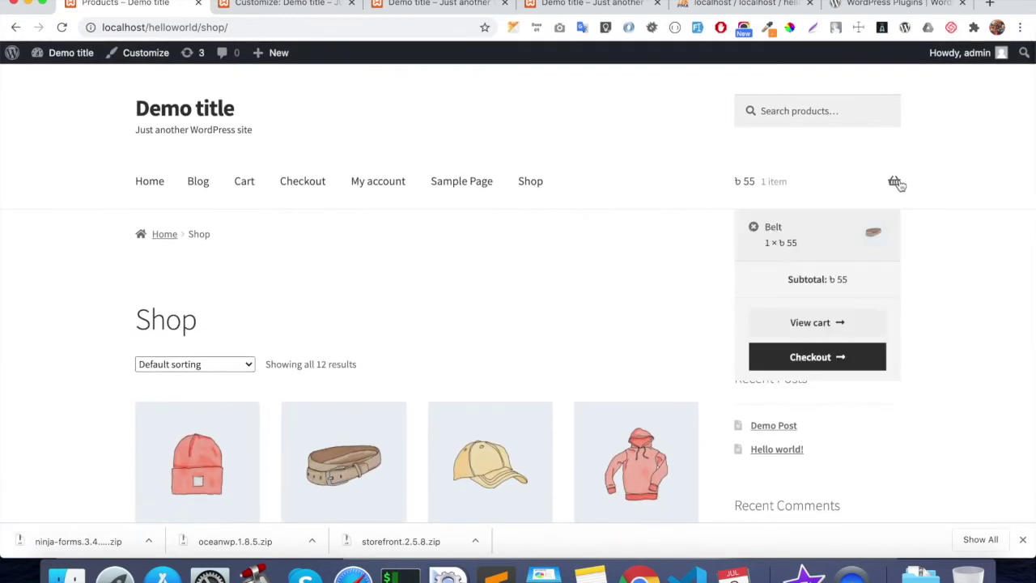
left_click(816, 322)
scroll(439, 299, "down", 7)
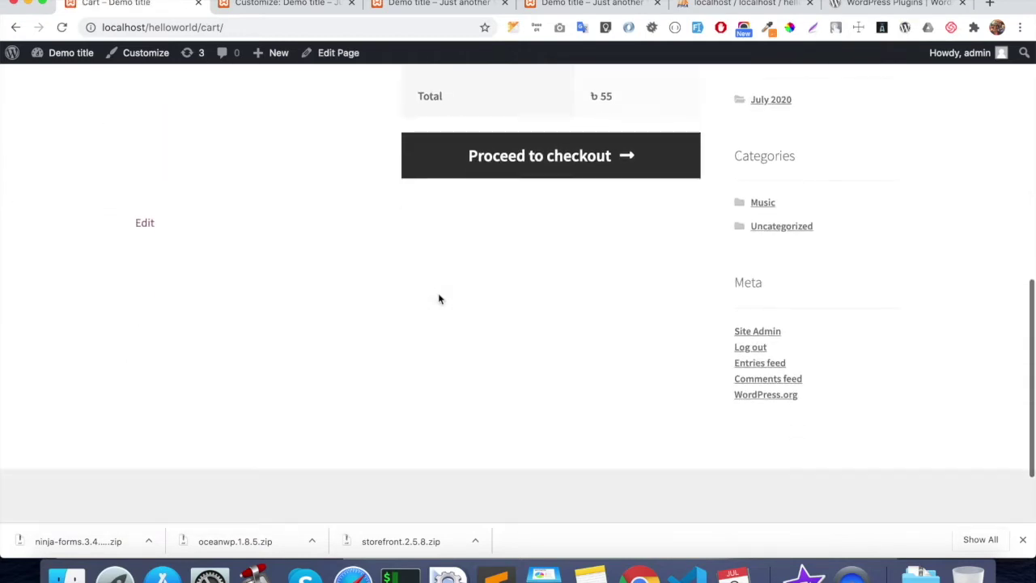
- Proceed to checkout and confirm the no payment methods available warning
left_click(511, 172)
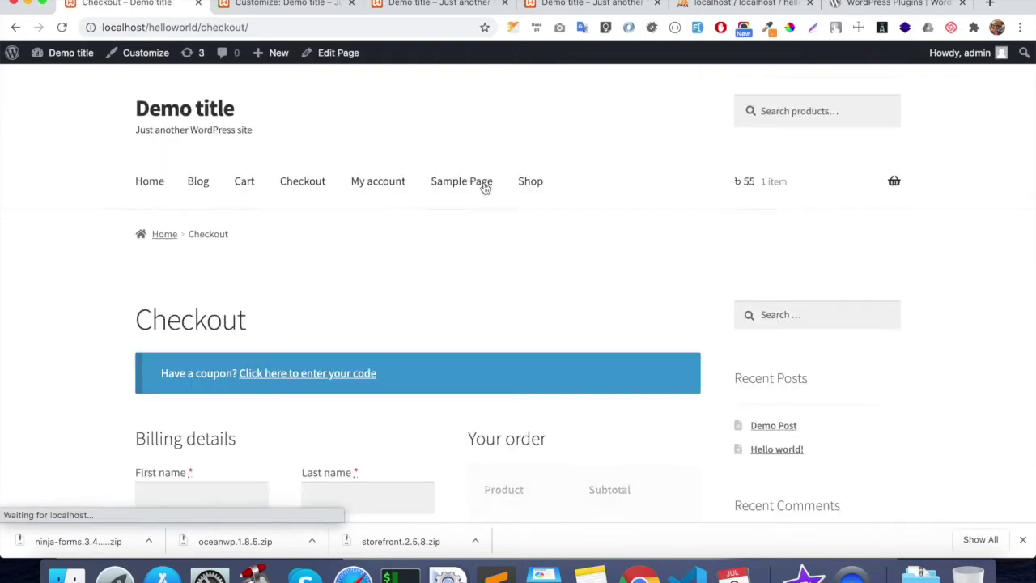
scroll(397, 333, "down", 5)
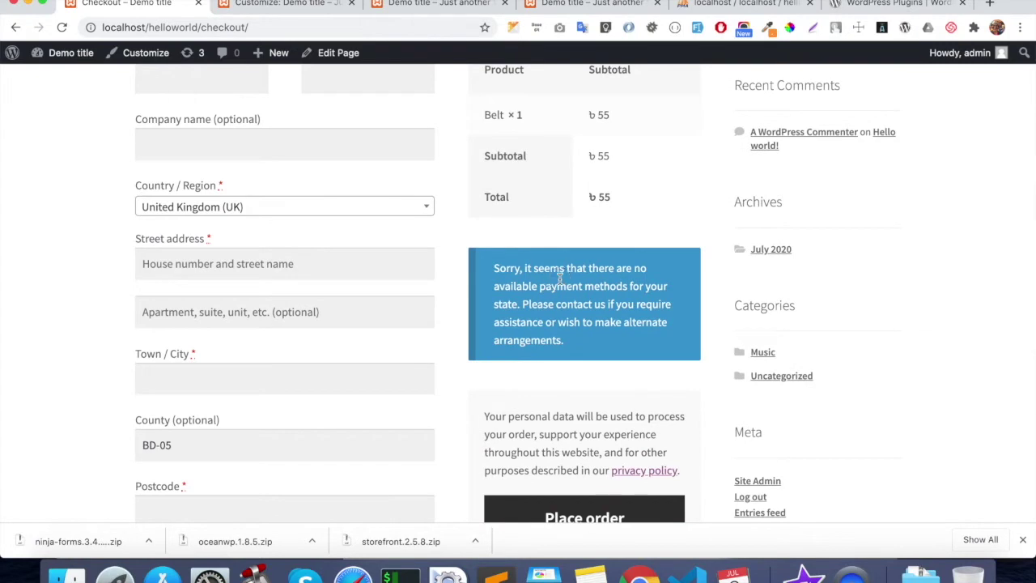
double_click(561, 285)
left_click(271, 6)
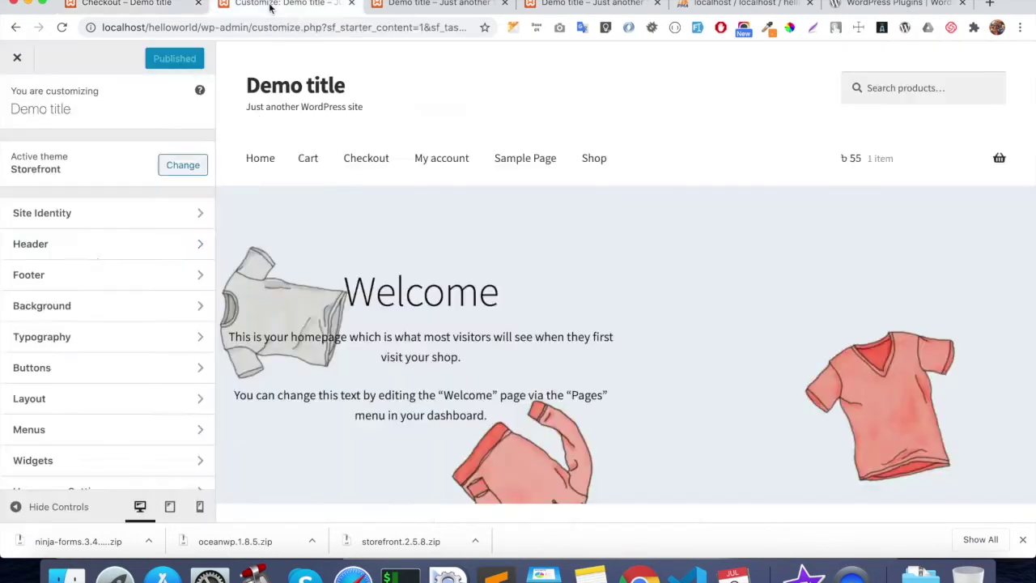
- Close the Customizer and start a new zone under WooCommerce Settings > Shipping
left_click(17, 57)
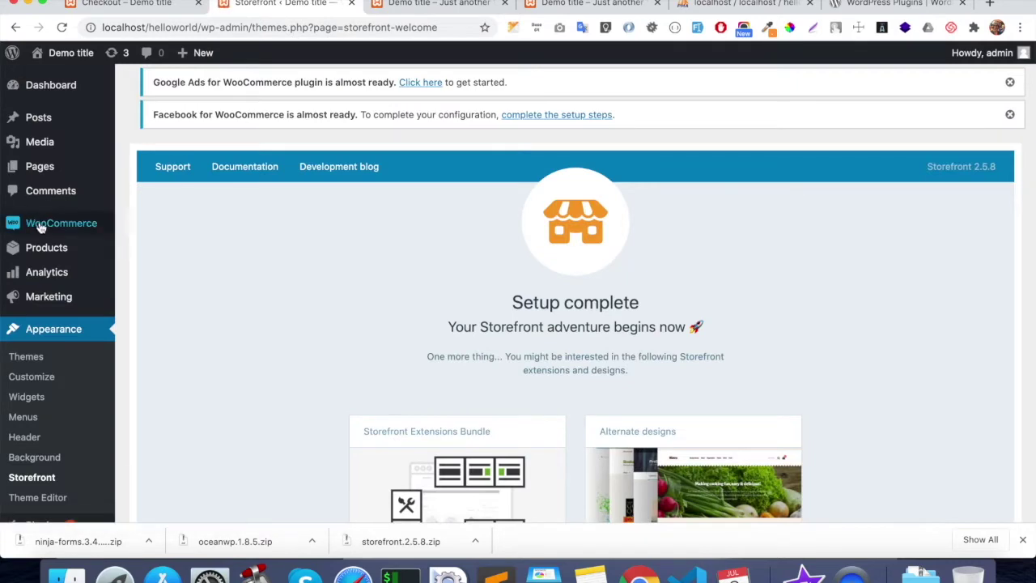
mouse_move(40, 224)
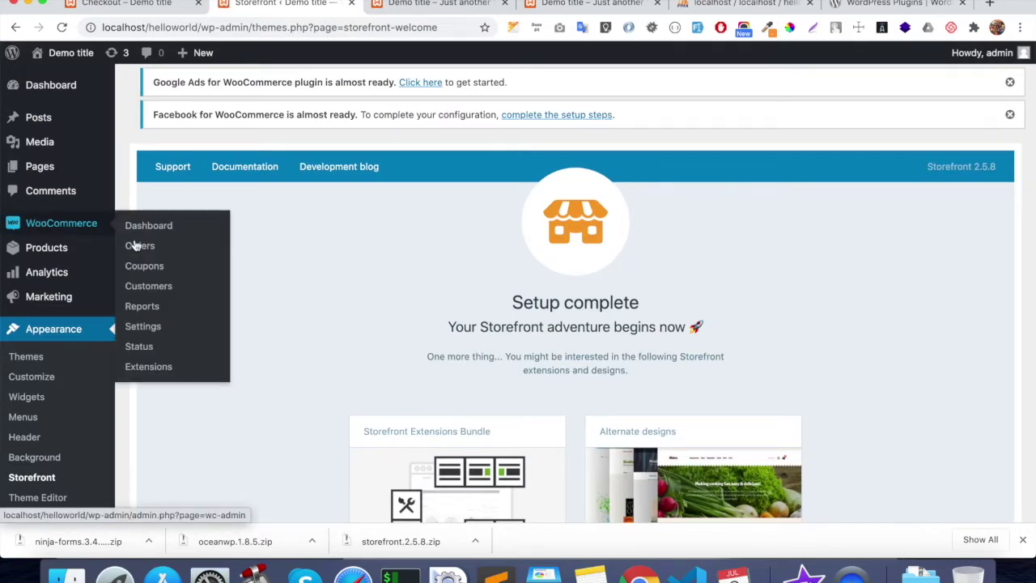
left_click(158, 328)
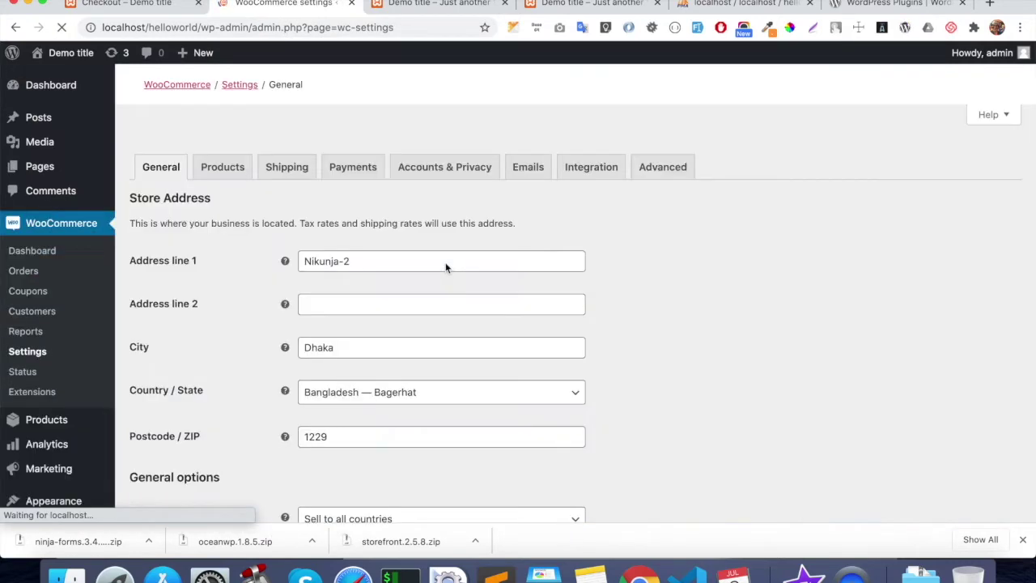
left_click(273, 181)
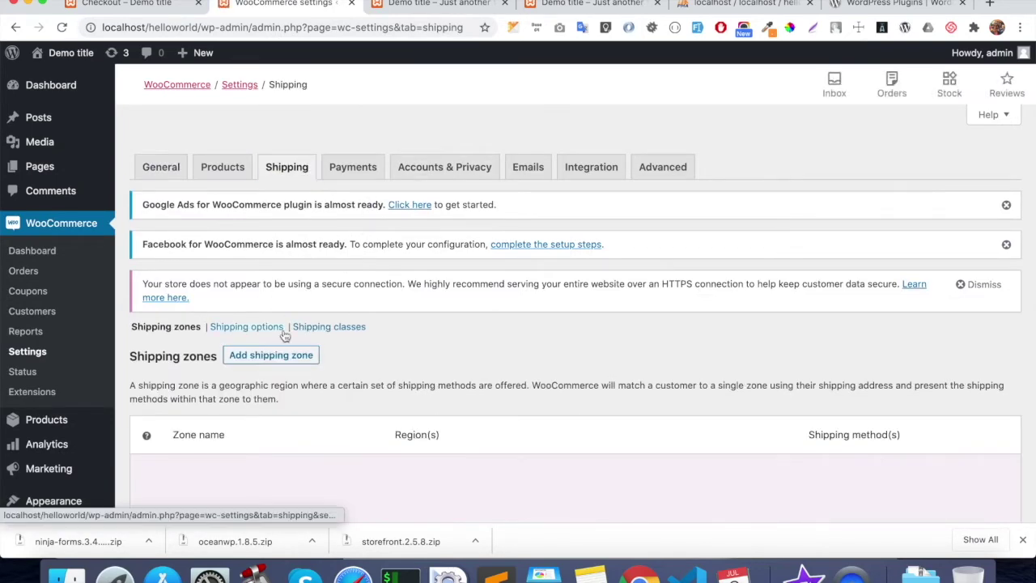
scroll(273, 278, "down", 5)
left_click(267, 164)
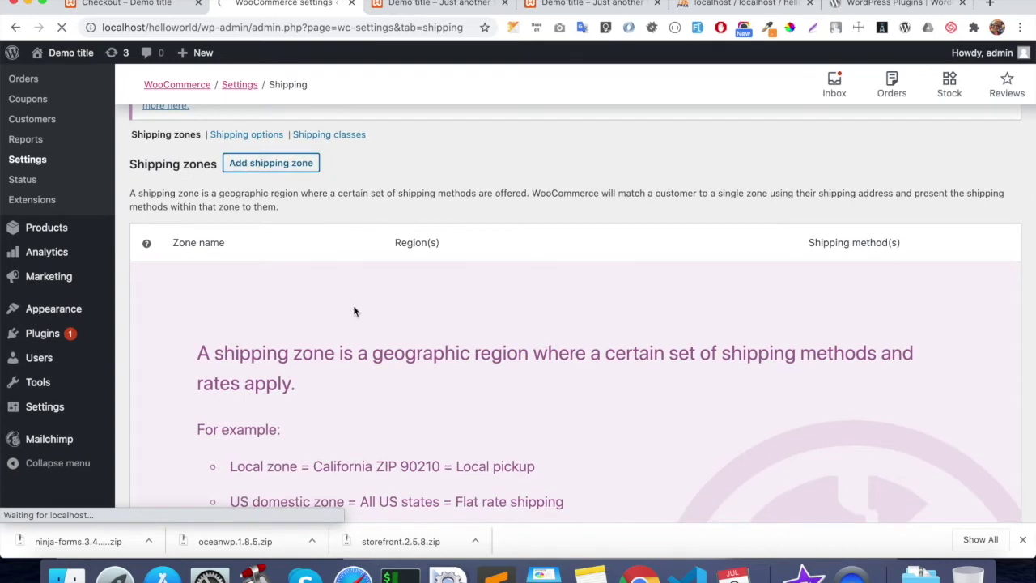
scroll(379, 365, "down", 3)
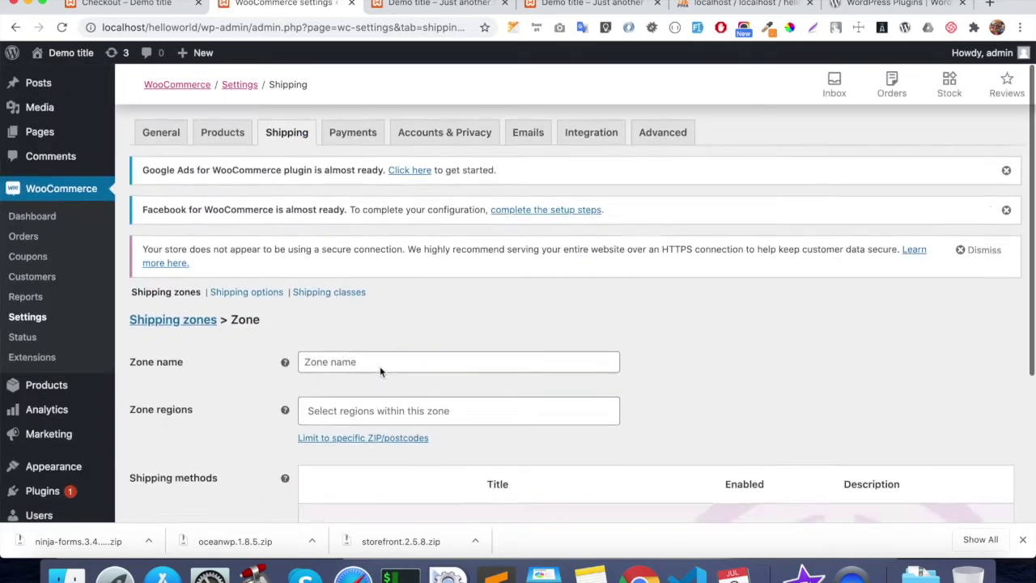
- Name the zone 'Worldwide' and add North America and South Africa as regions
left_click(352, 276)
type("W")
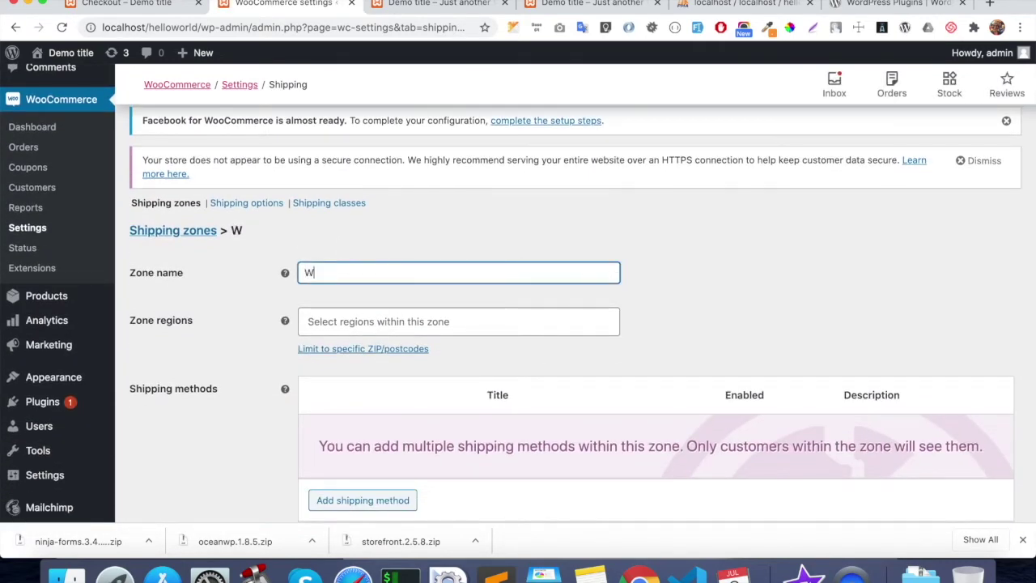
type("orldwide")
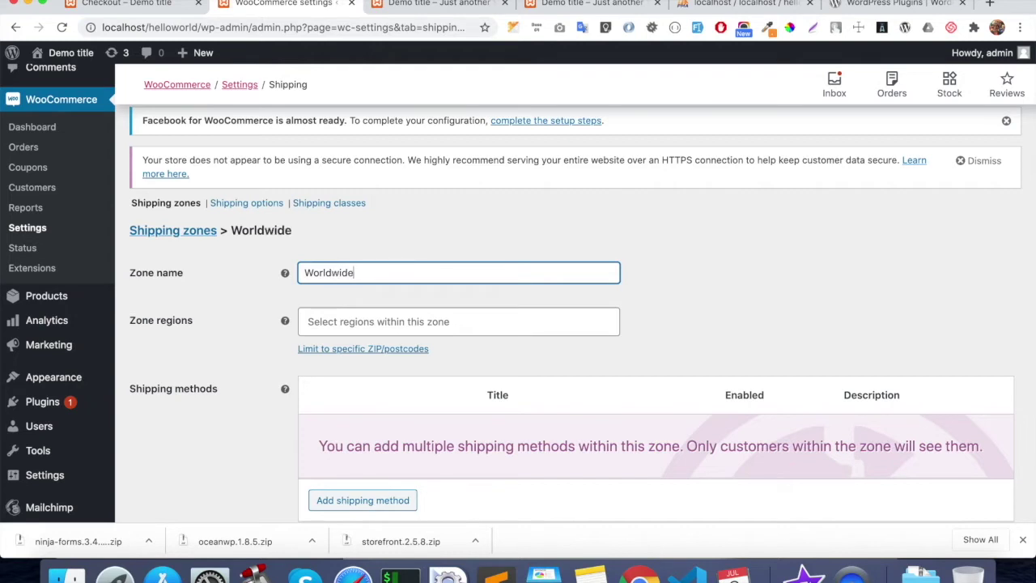
left_click(368, 315)
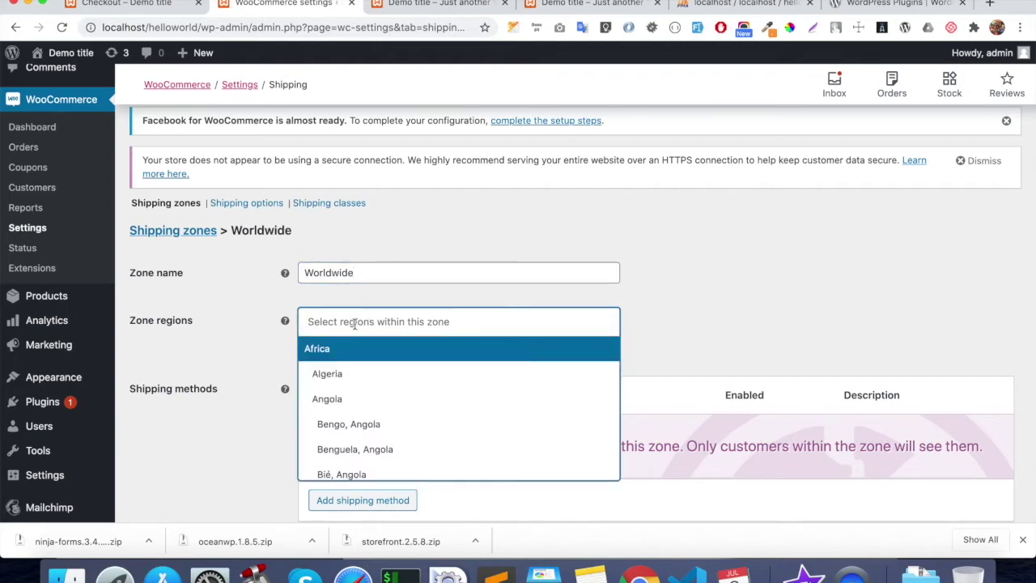
type("ame")
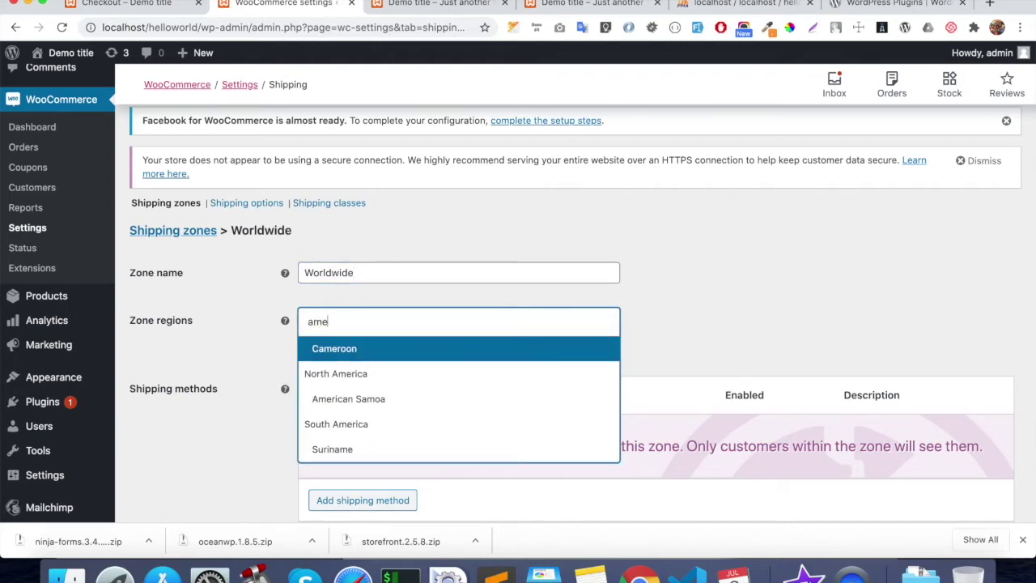
left_click(336, 374)
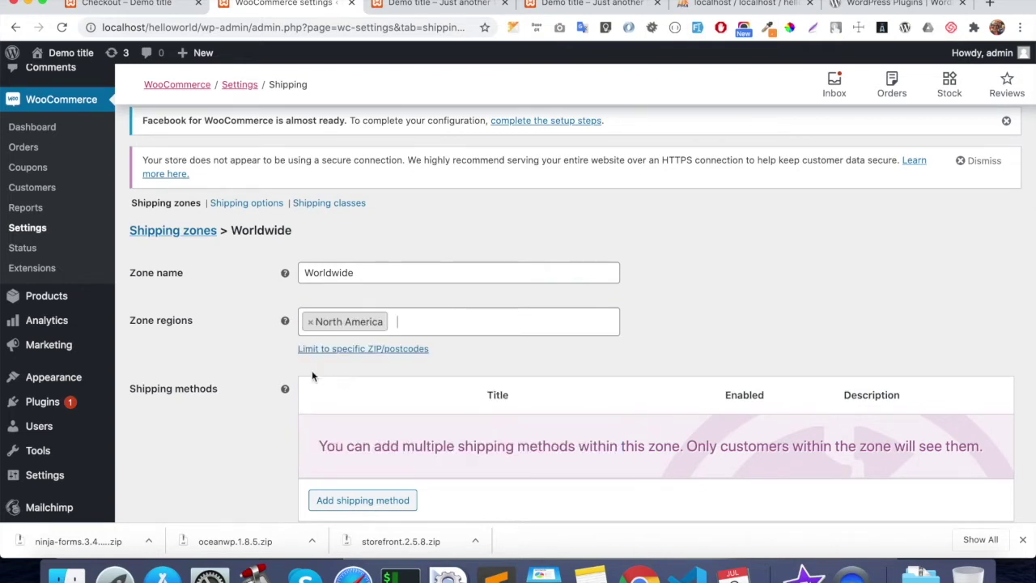
type("sou")
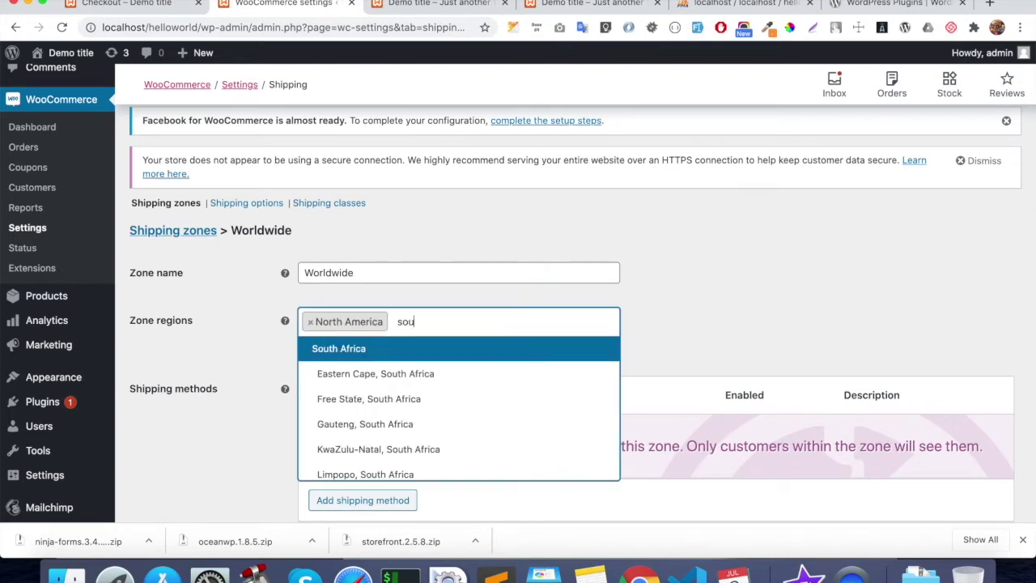
left_click(333, 354)
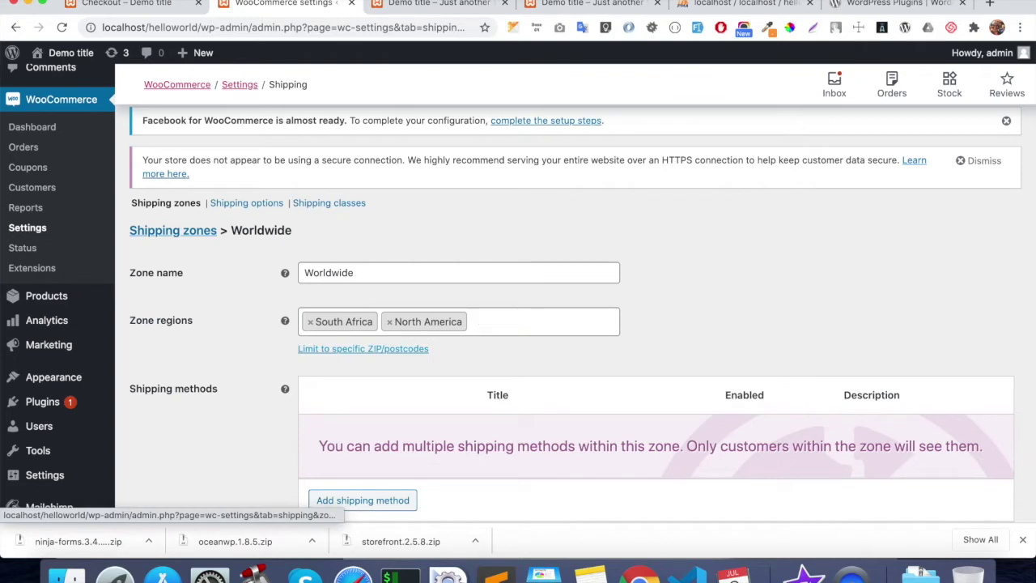
type("ame")
key("Escape")
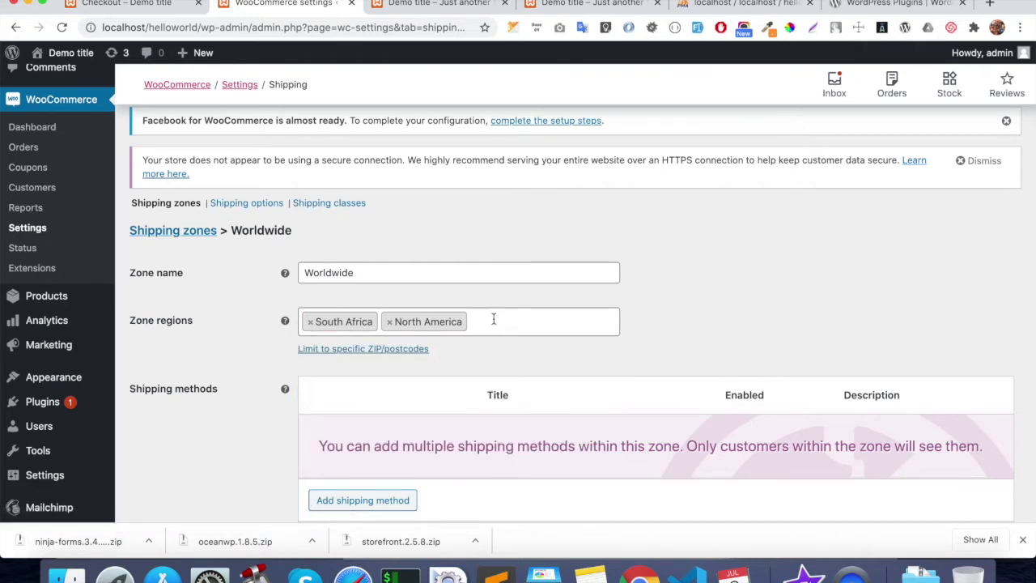
- Add South America and Asia to the Worldwide zone's regions
left_click(486, 322)
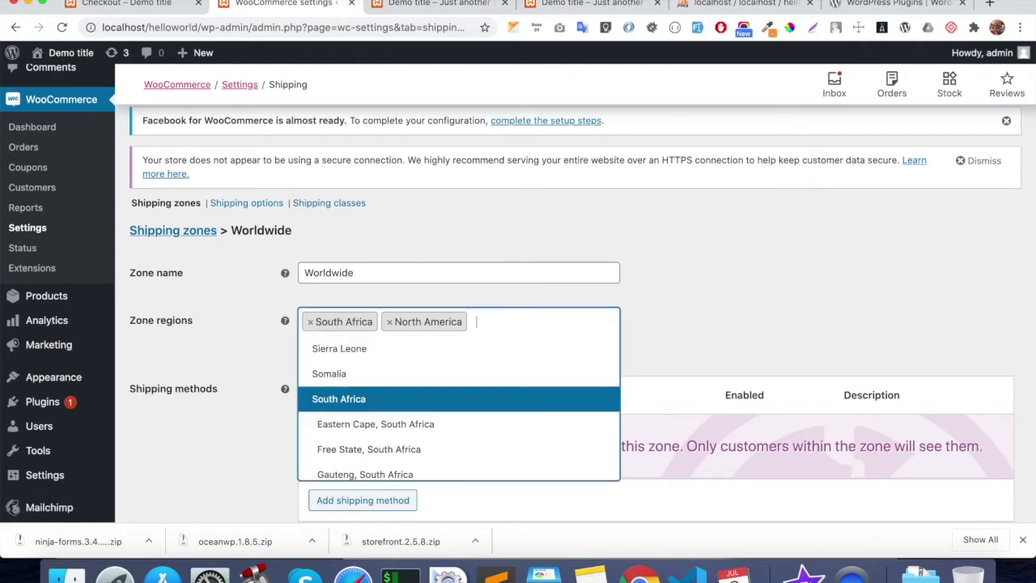
type("a")
key("BackSpace")
type("me")
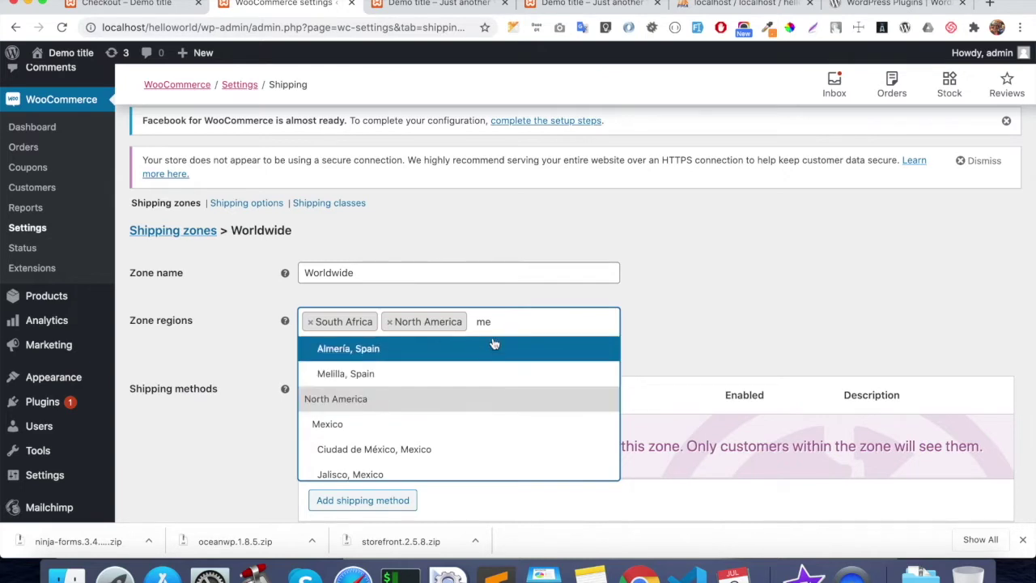
key("BackSpace")
key("BackSpace")
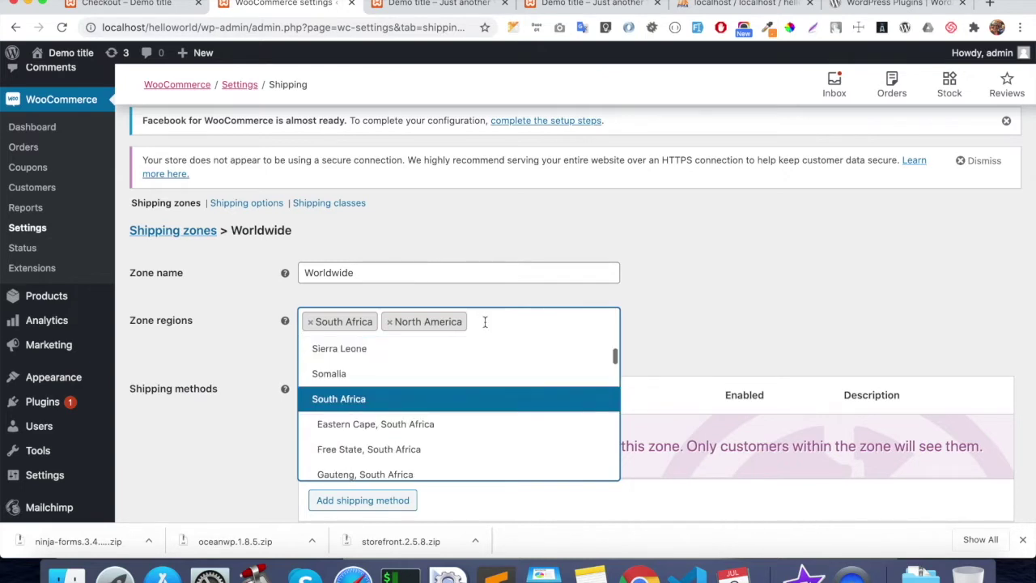
type("me")
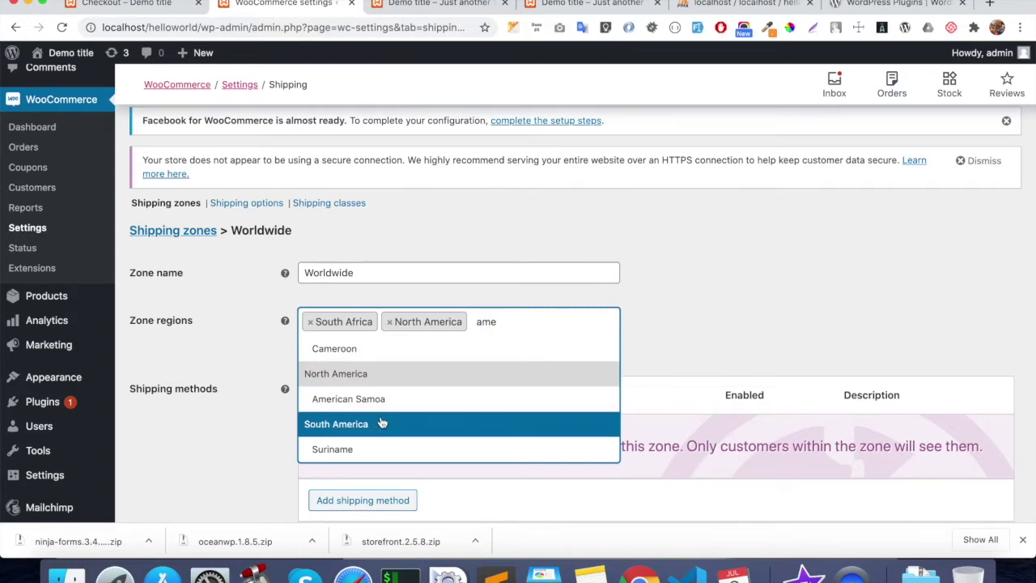
left_click(381, 424)
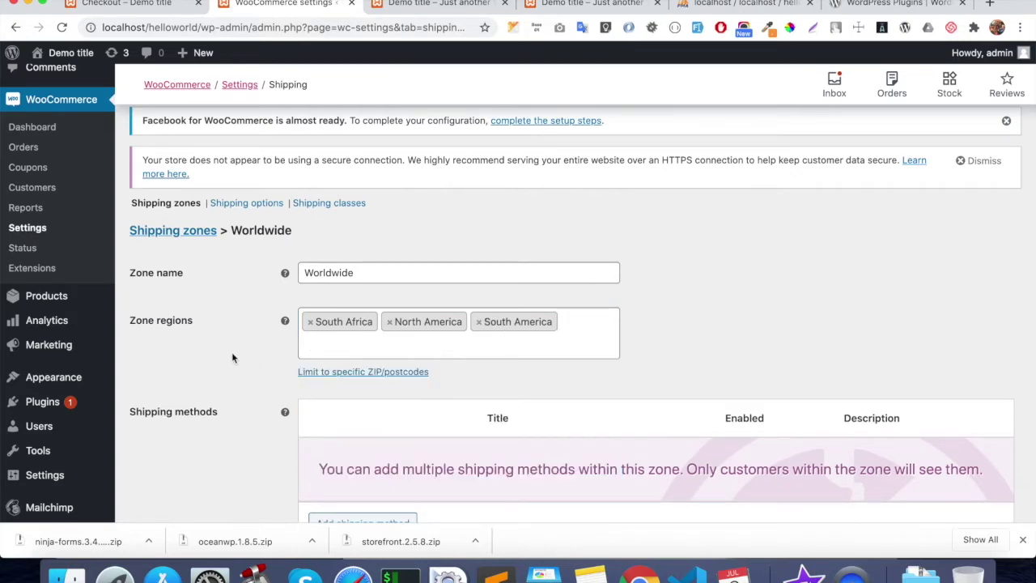
scroll(231, 351, "down", 4)
scroll(235, 352, "up", 3)
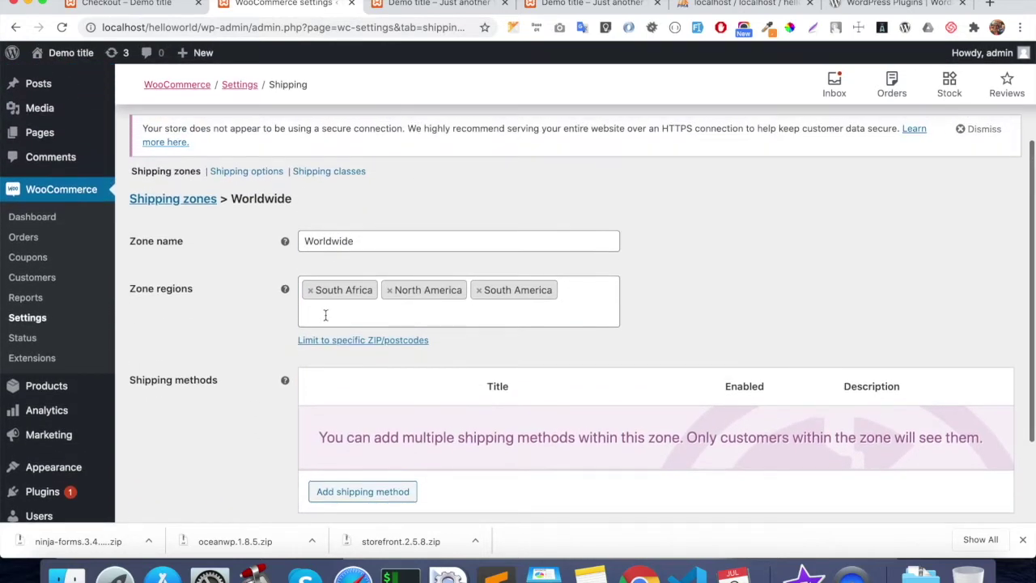
type("asia")
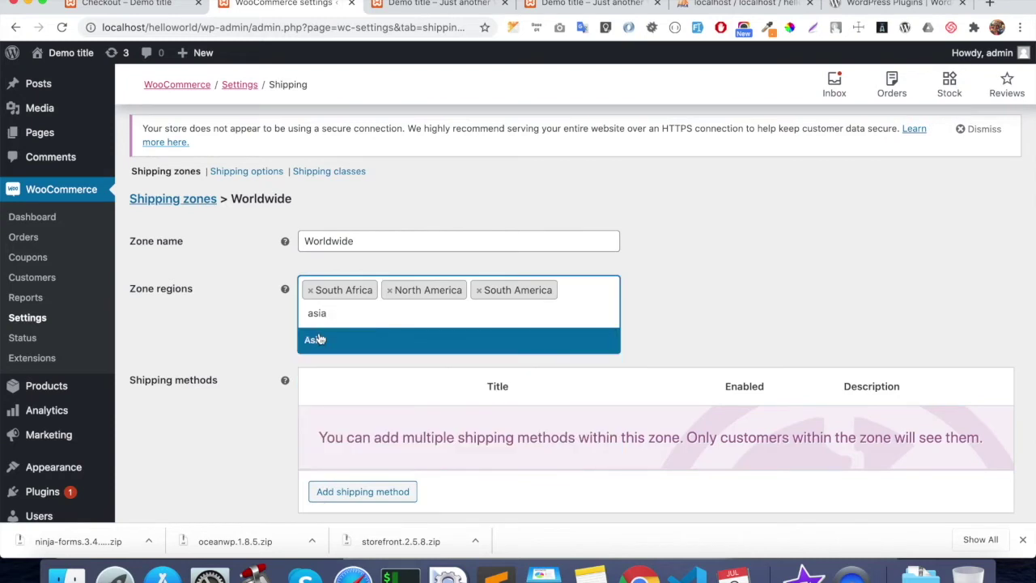
left_click(318, 339)
scroll(237, 329, "down", 3)
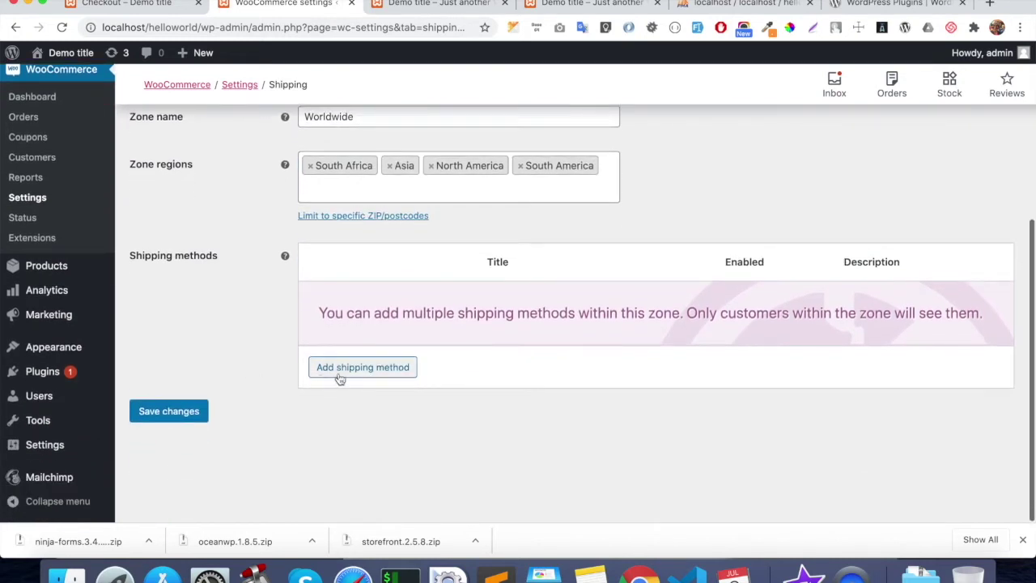
left_click(348, 373)
- Add an enabled Free shipping method to the Worldwide zone
left_click(380, 285)
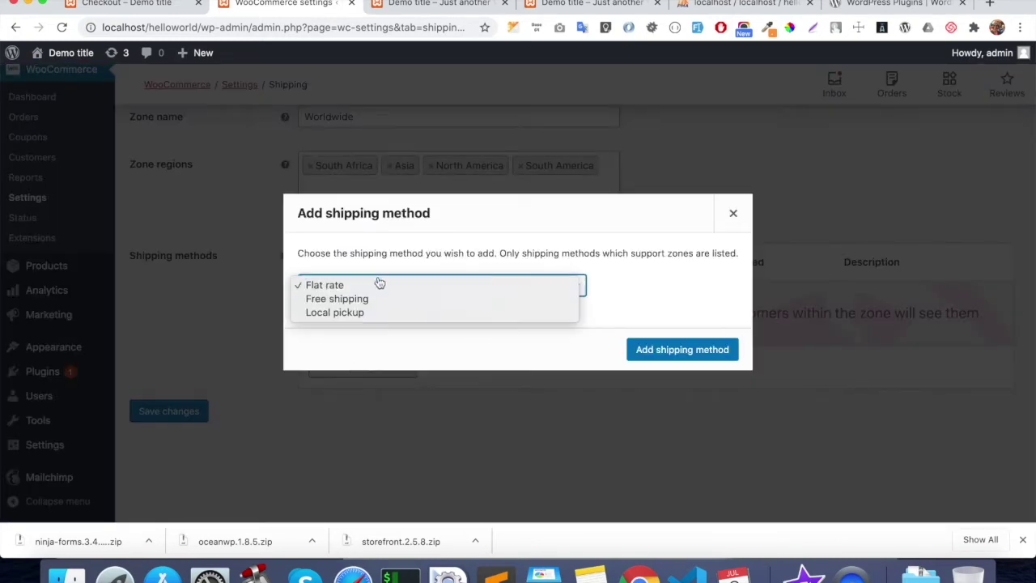
left_click(375, 298)
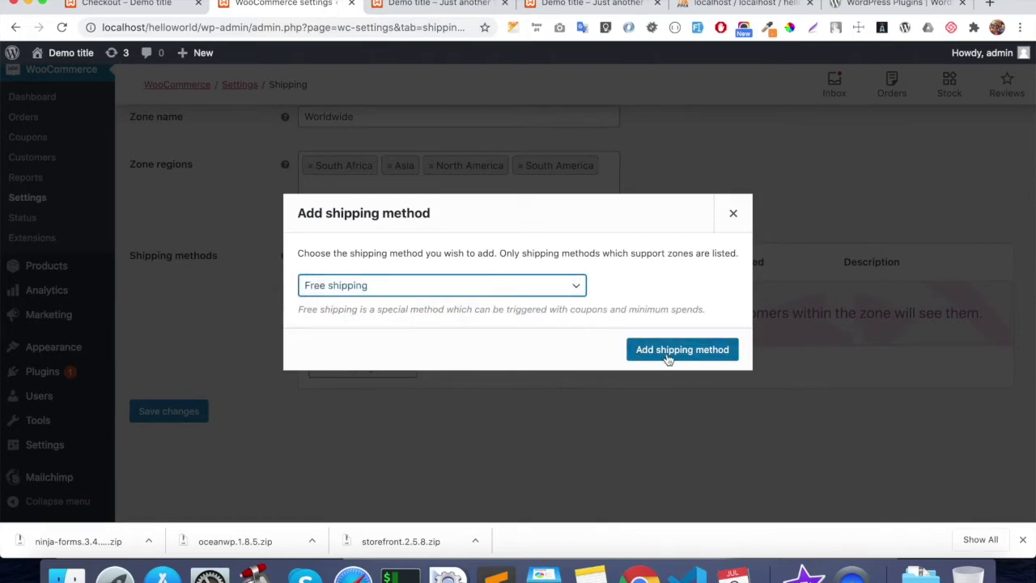
left_click(670, 362)
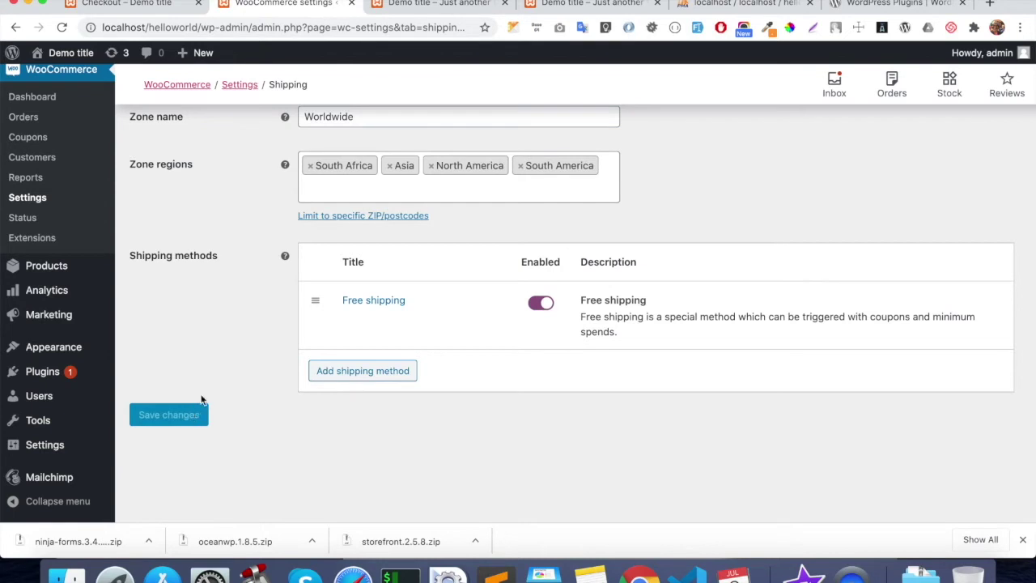
scroll(224, 375, "up", 5)
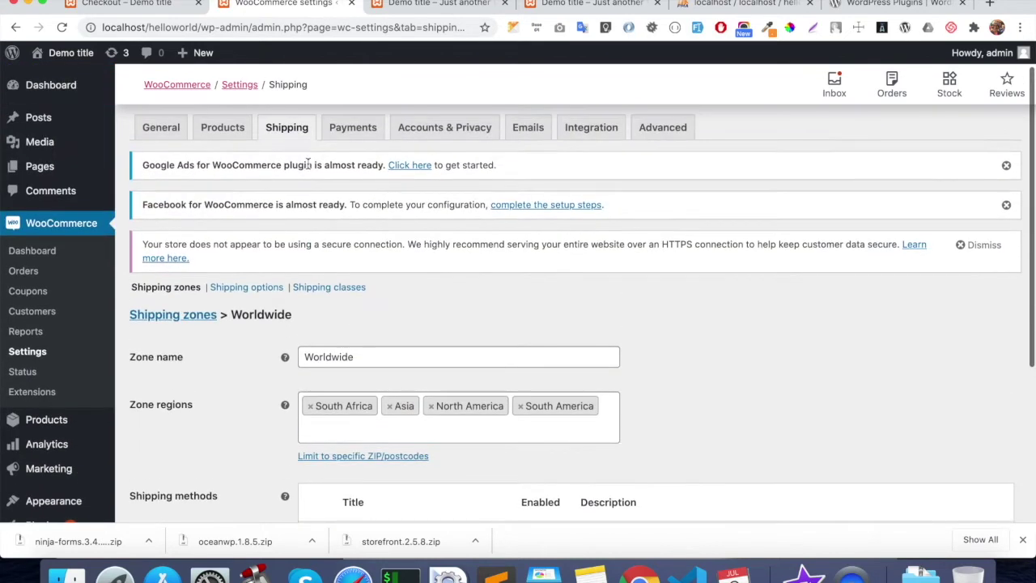
left_click(409, 7)
- Reload the checkout page and set the country to United States (US) to get Free shipping
left_click(544, 4)
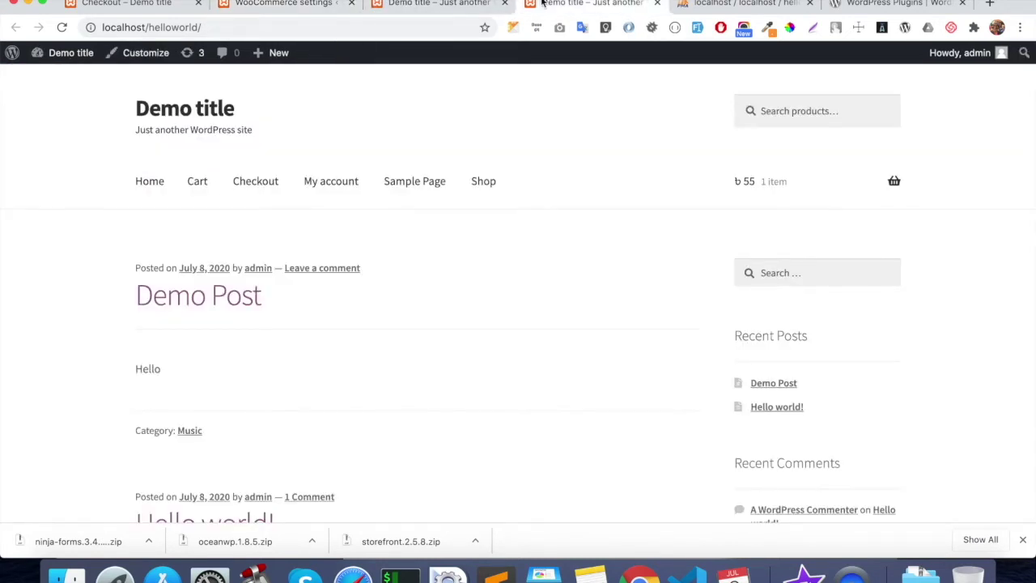
left_click(129, 4)
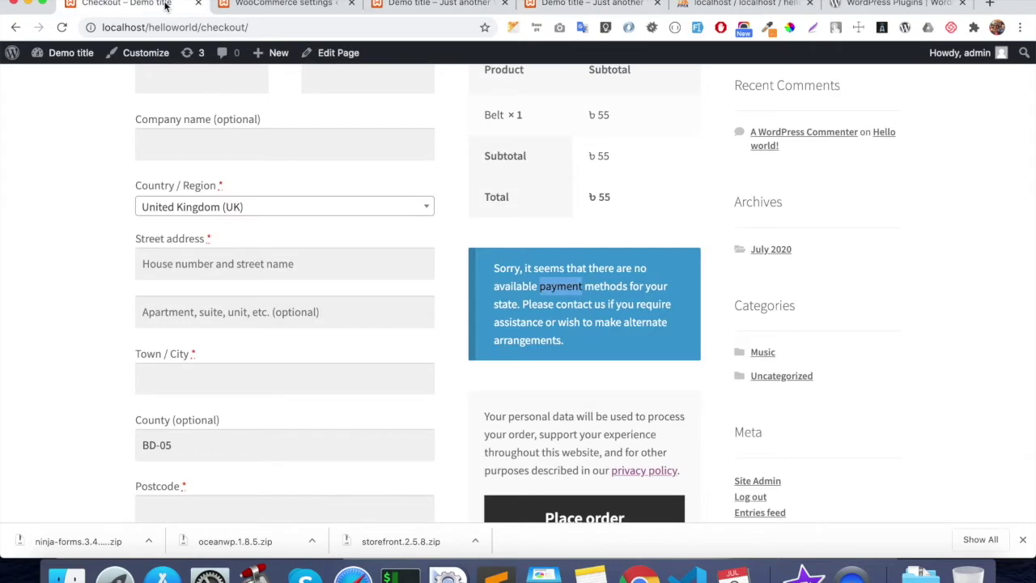
key("super+r")
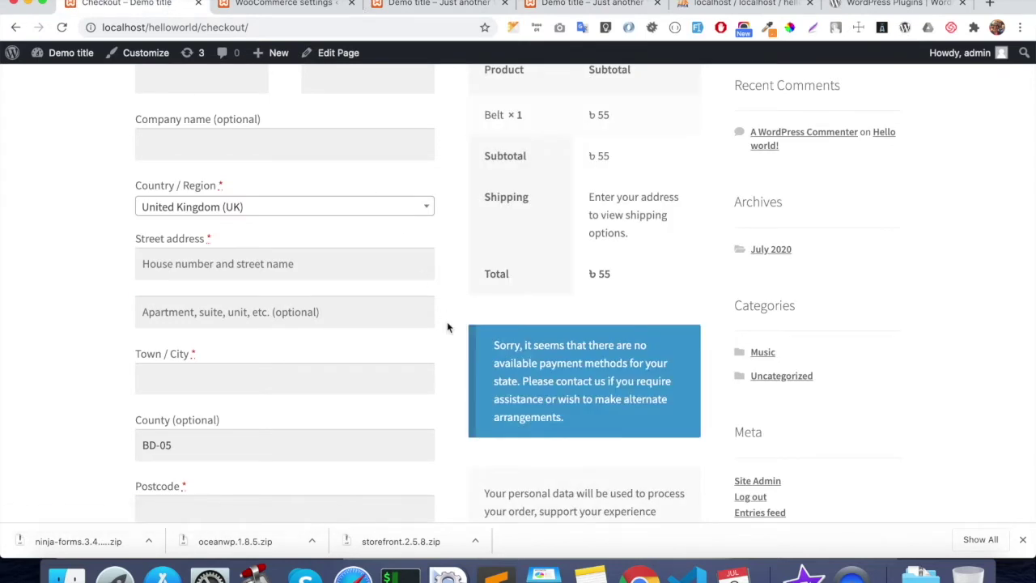
left_click(206, 209)
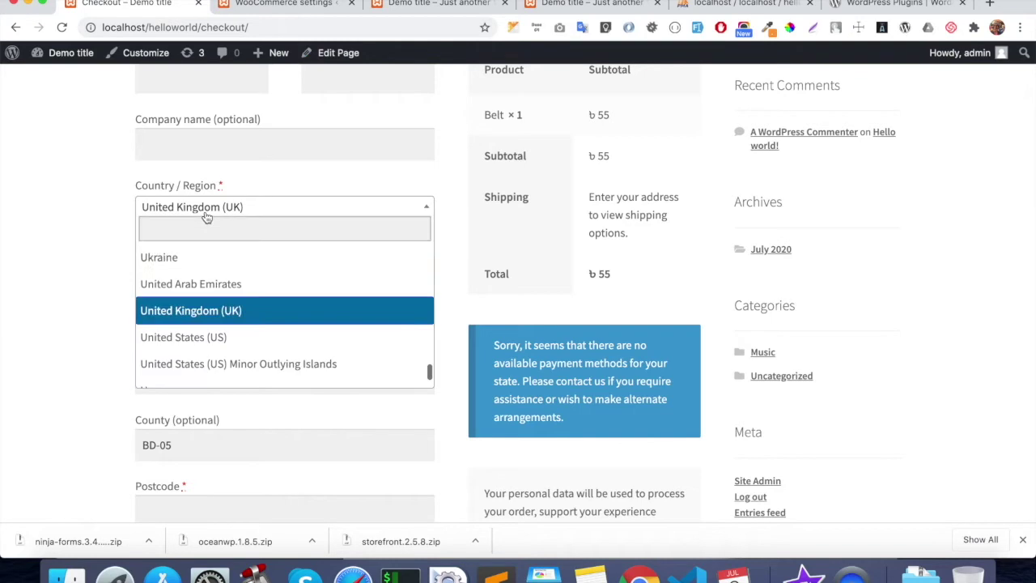
left_click(196, 340)
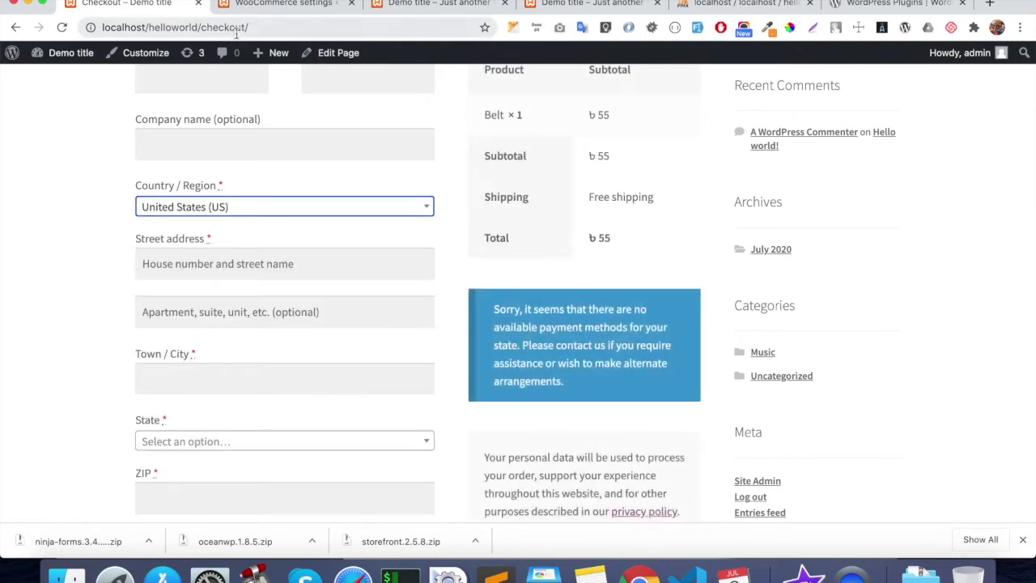
- Add Europe to the Worldwide zone's regions and save the zone
left_click(434, 4)
left_click(295, 7)
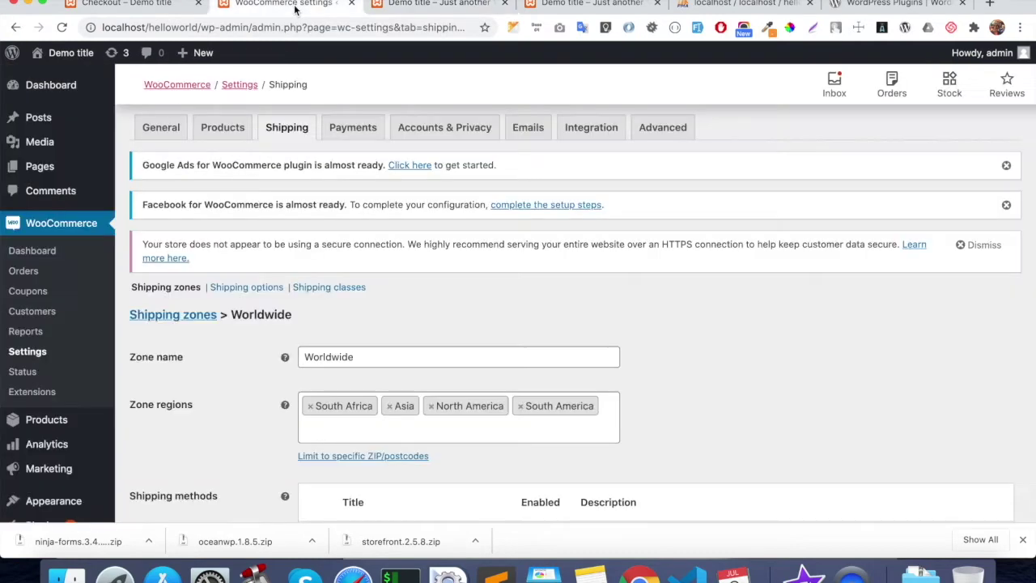
scroll(225, 412, "down", 3)
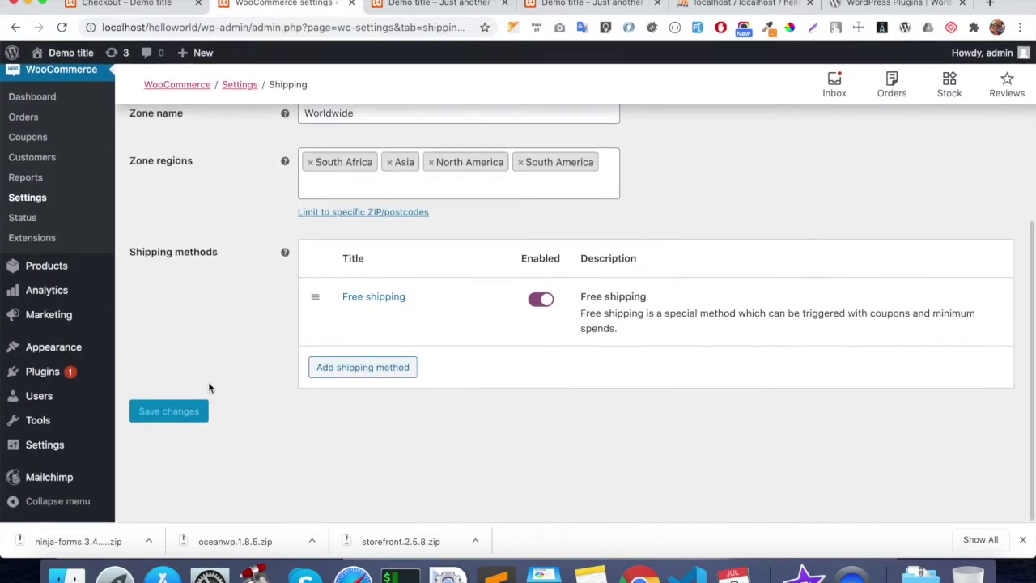
left_click(354, 192)
type("eu")
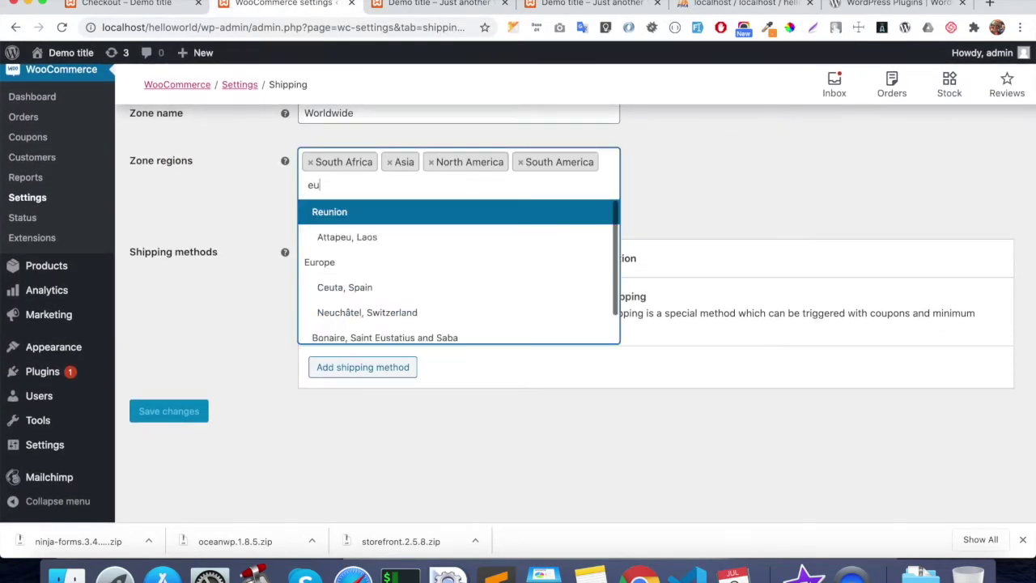
key("Down")
key("Down")
key("Return")
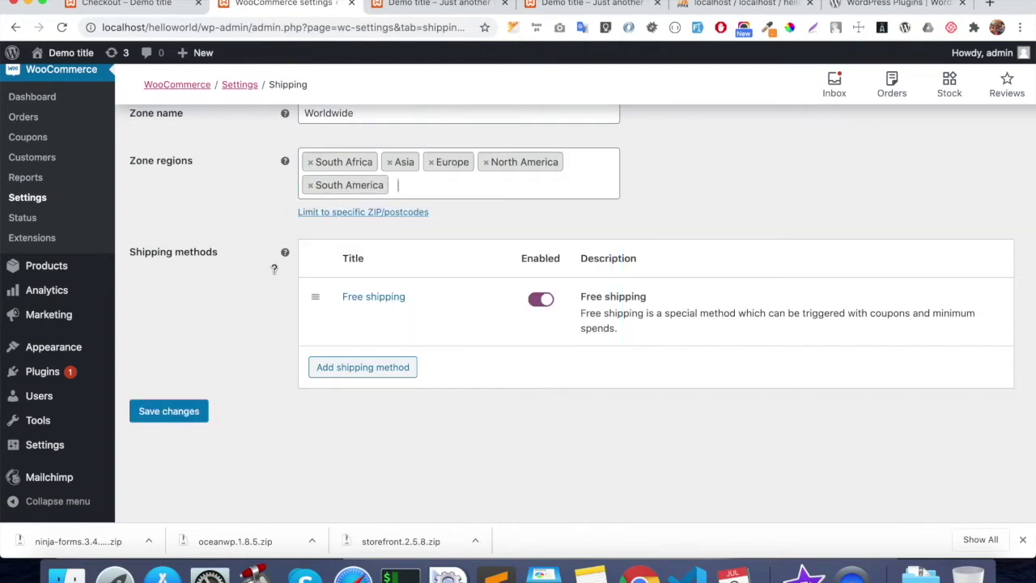
left_click(169, 411)
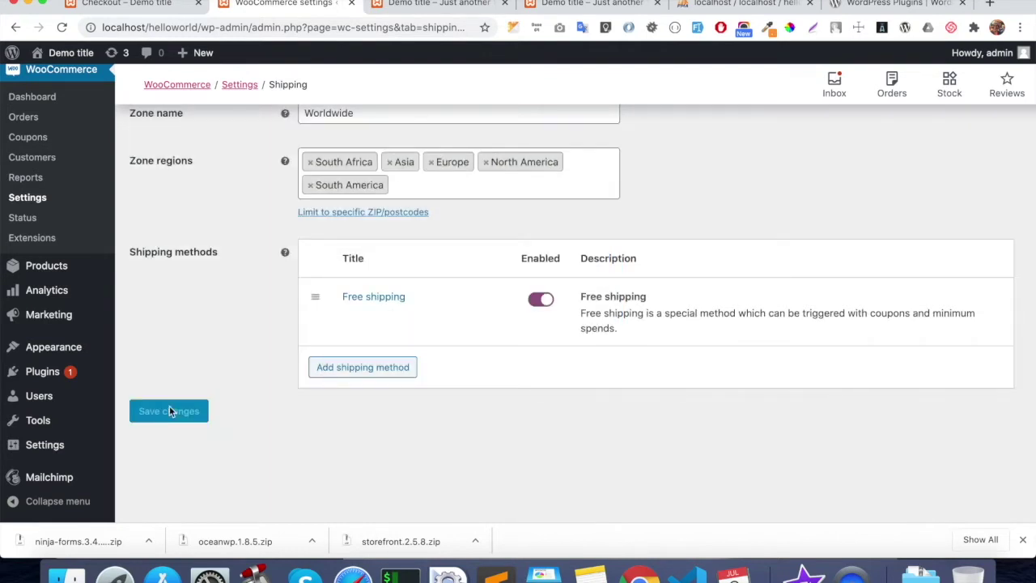
- Review the checkout page's shipping options after saving the zone
left_click(146, 8)
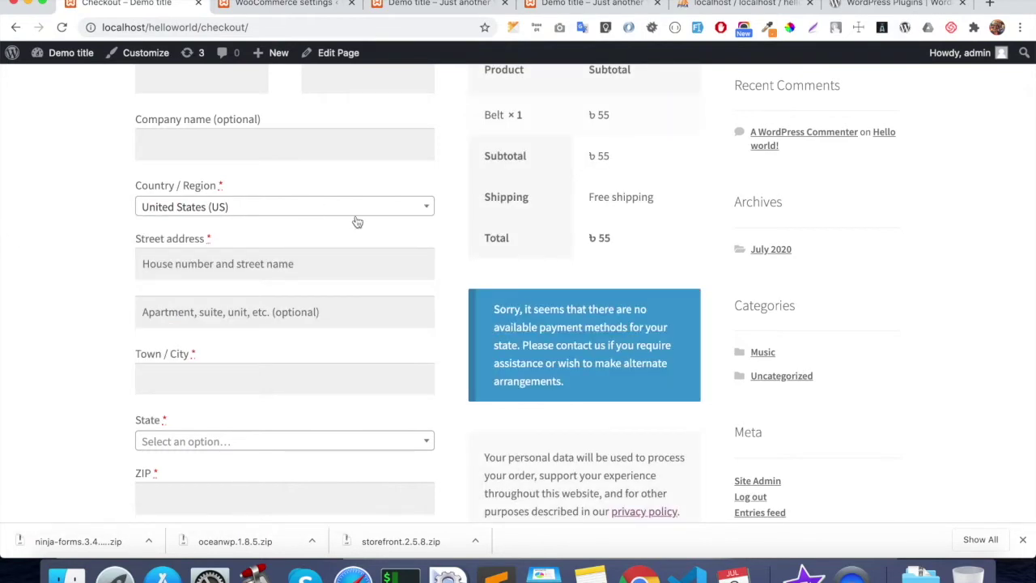
scroll(517, 246, "up", 5)
scroll(516, 247, "down", 6)
scroll(515, 243, "down", 1)
left_click(250, 8)
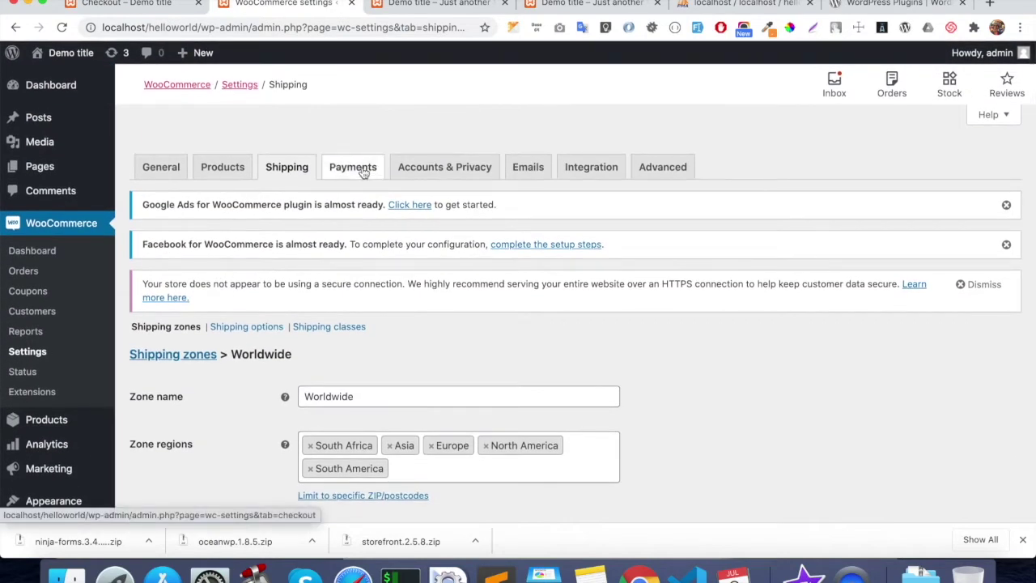
- Switch on Cash on delivery in WooCommerce Payments settings and save
left_click(363, 171)
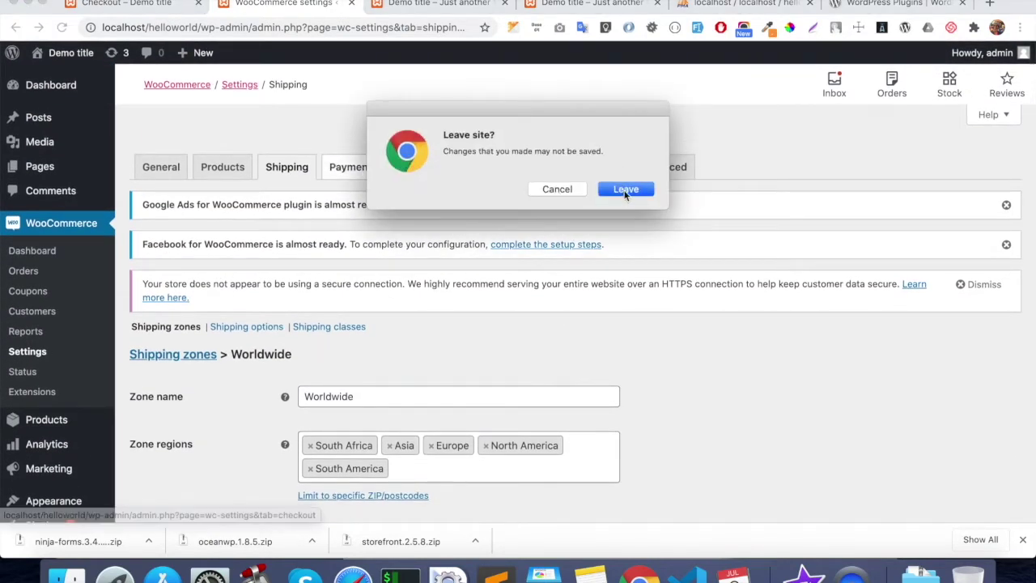
left_click(625, 191)
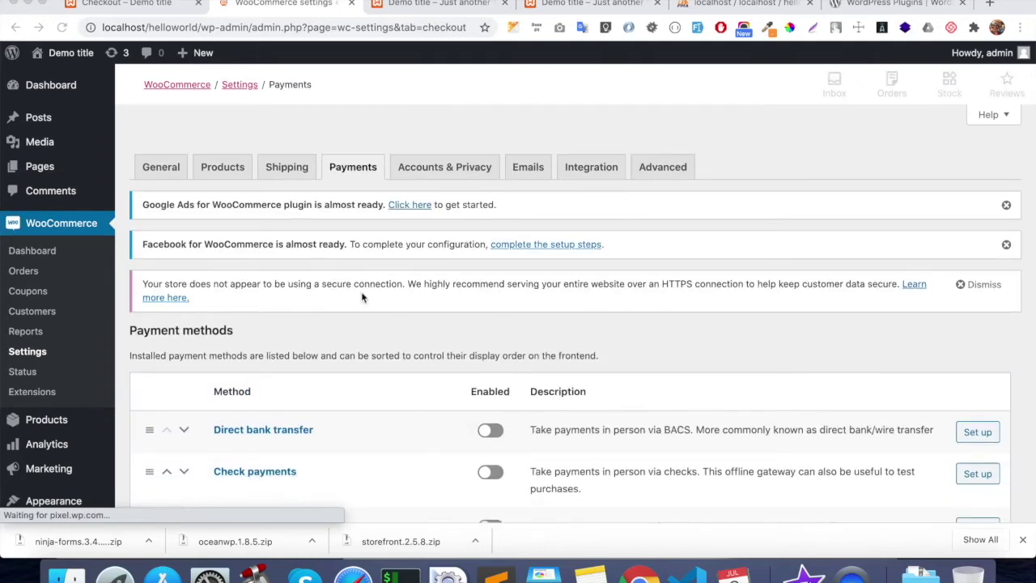
scroll(361, 296, "down", 5)
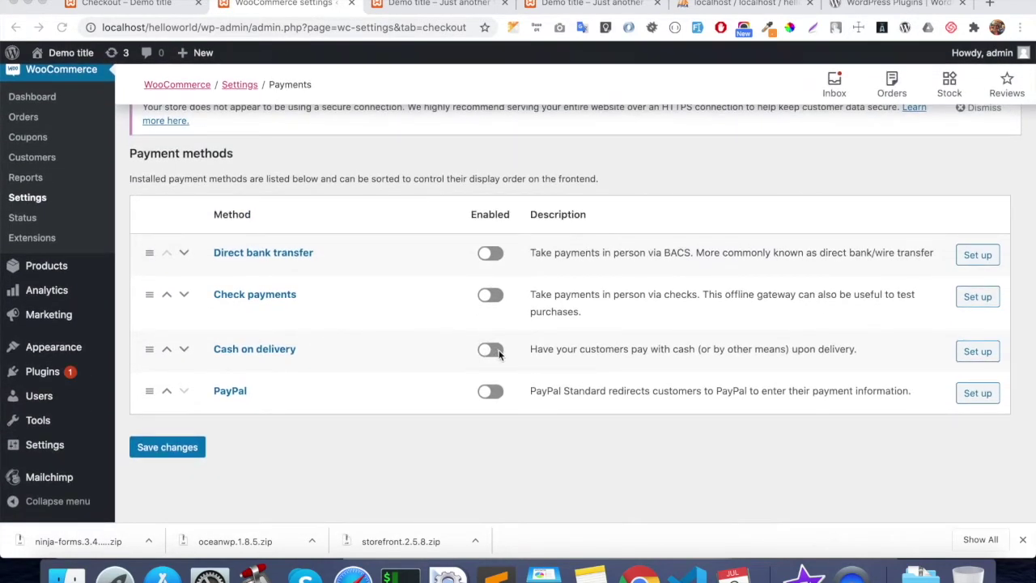
left_click(498, 352)
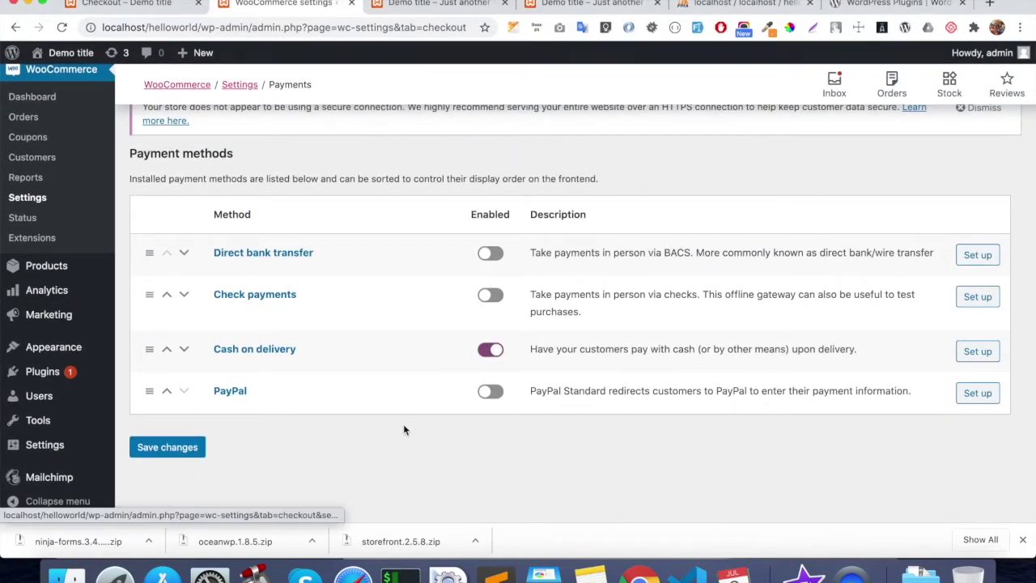
left_click(193, 448)
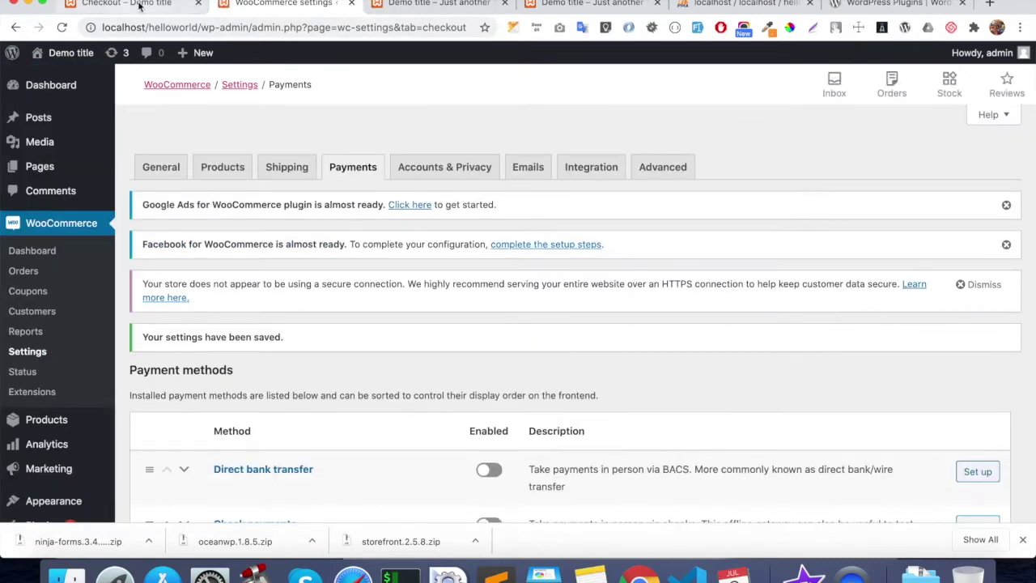
left_click(139, 7)
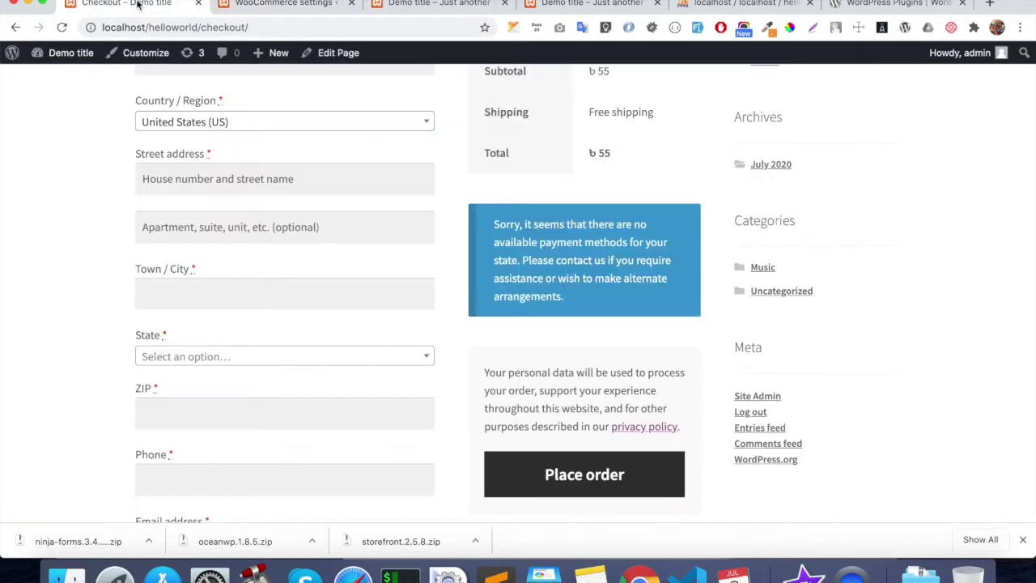
- Reload checkout, auto-fill the billing details and State, and place the cash-on-delivery Belt order
key("super+r")
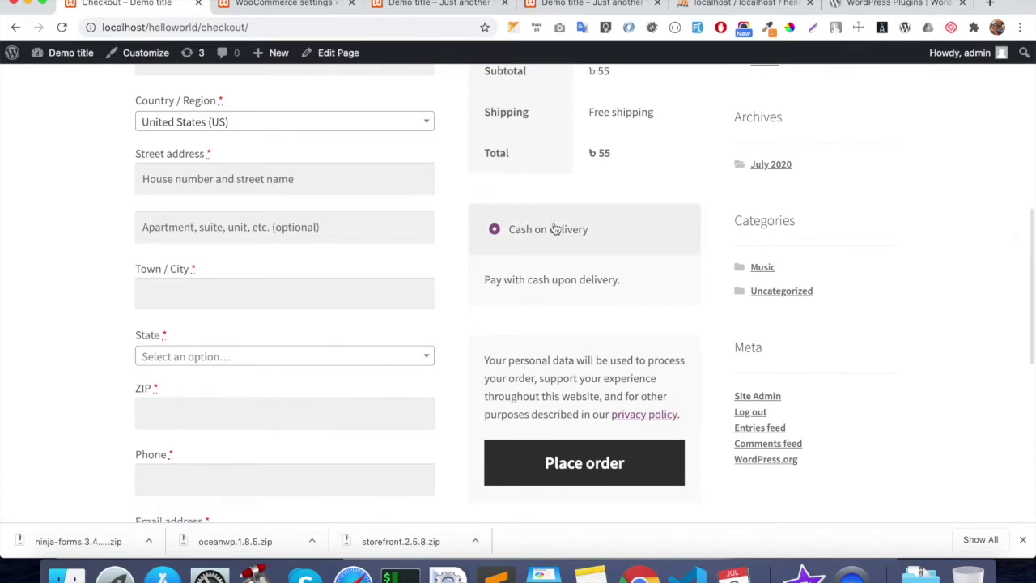
left_click(553, 460)
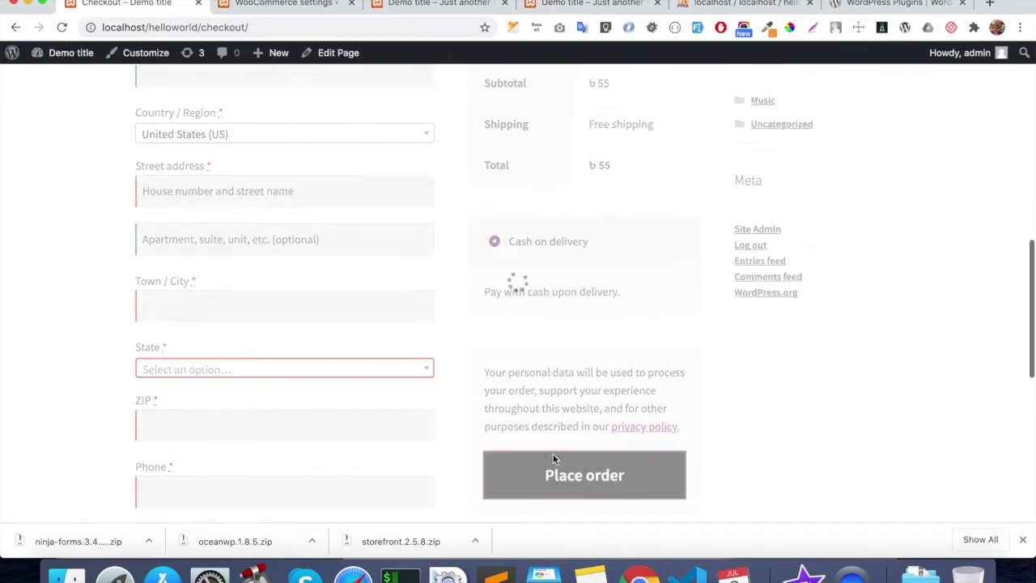
scroll(553, 460, "down", 5)
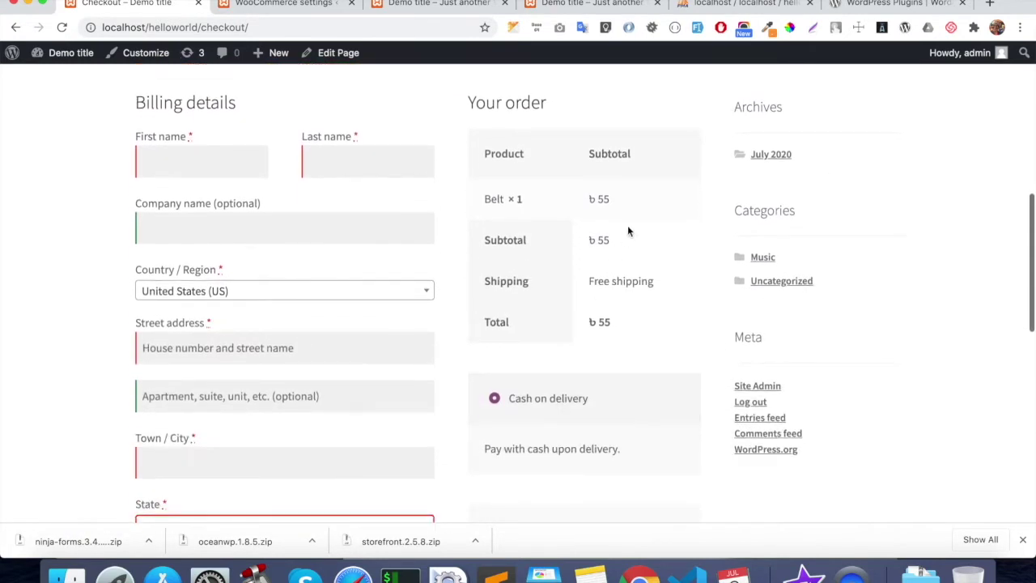
left_click(703, 30)
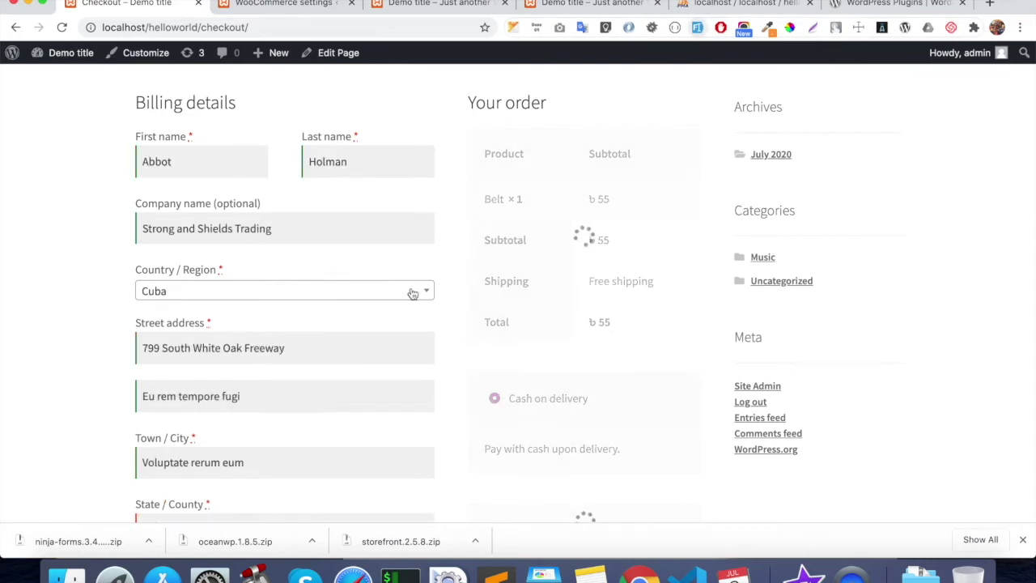
scroll(562, 354, "down", 4)
scroll(563, 354, "down", 2)
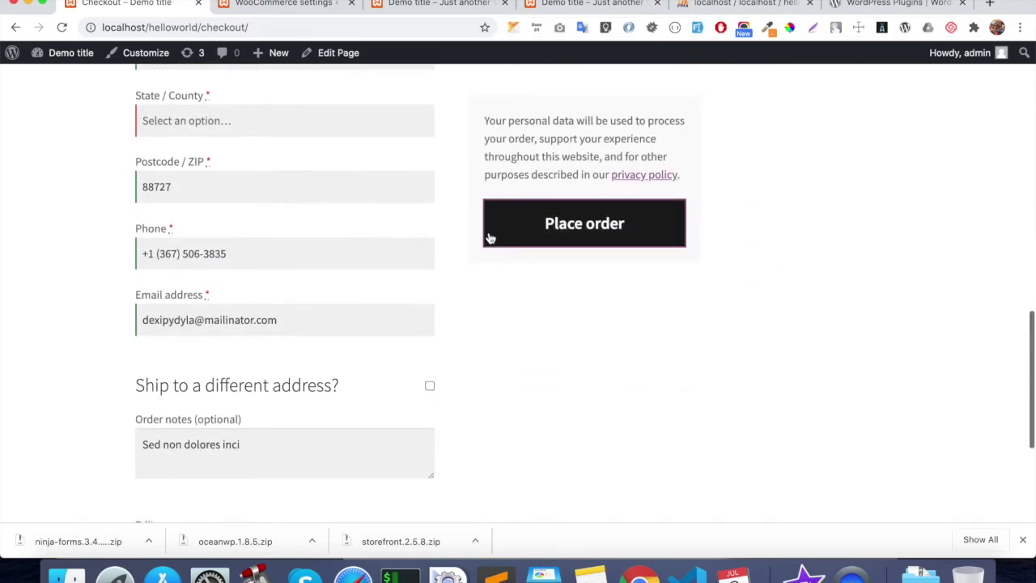
left_click(314, 121)
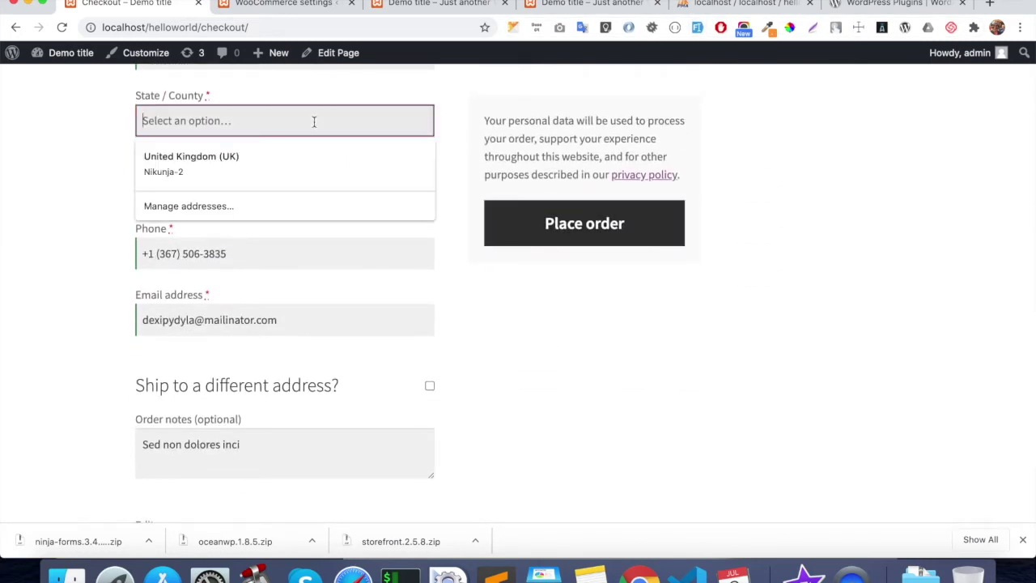
left_click(249, 159)
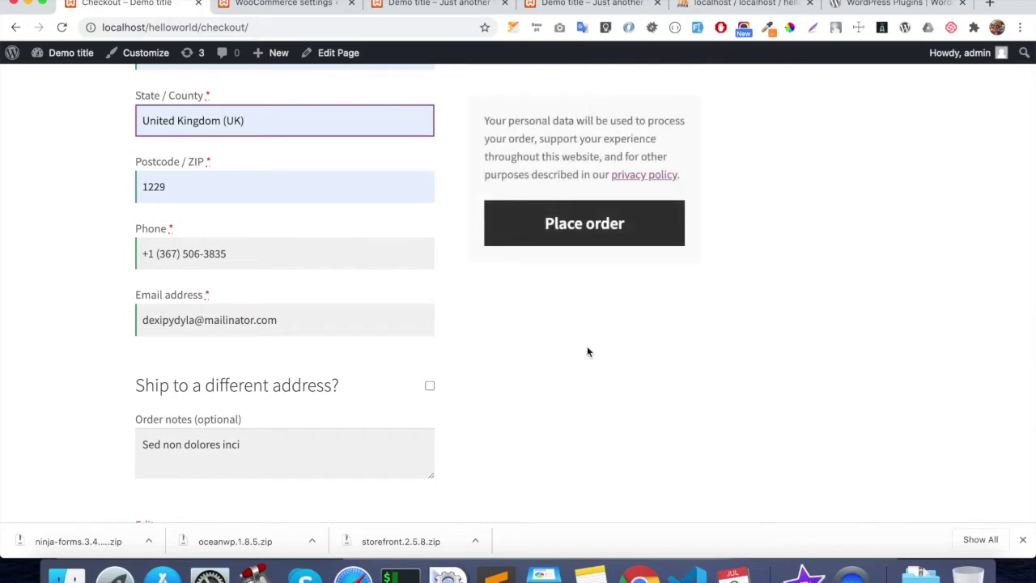
left_click(568, 236)
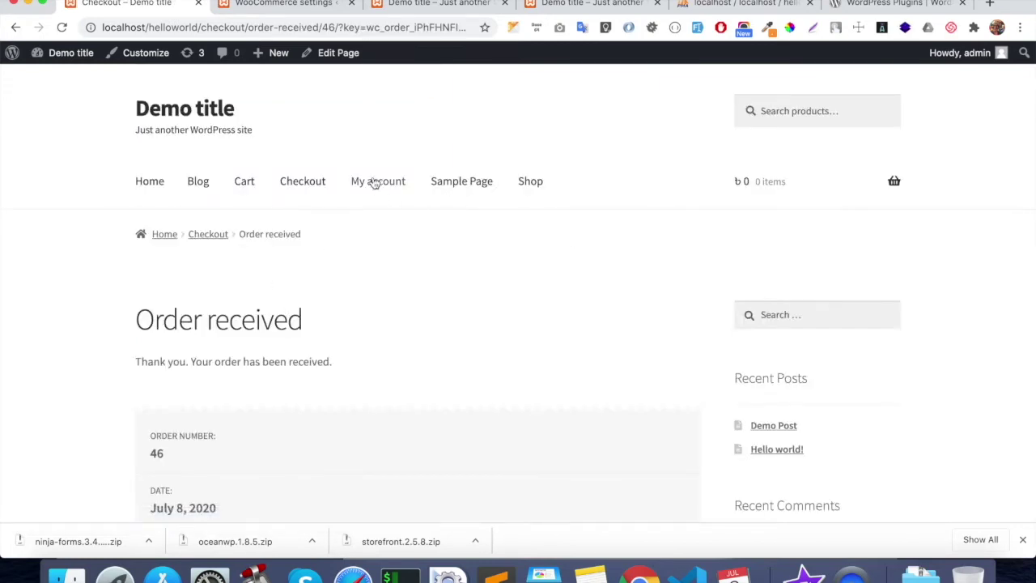
- Check the new ৳55 order #46 under My account > Orders
left_click(368, 179)
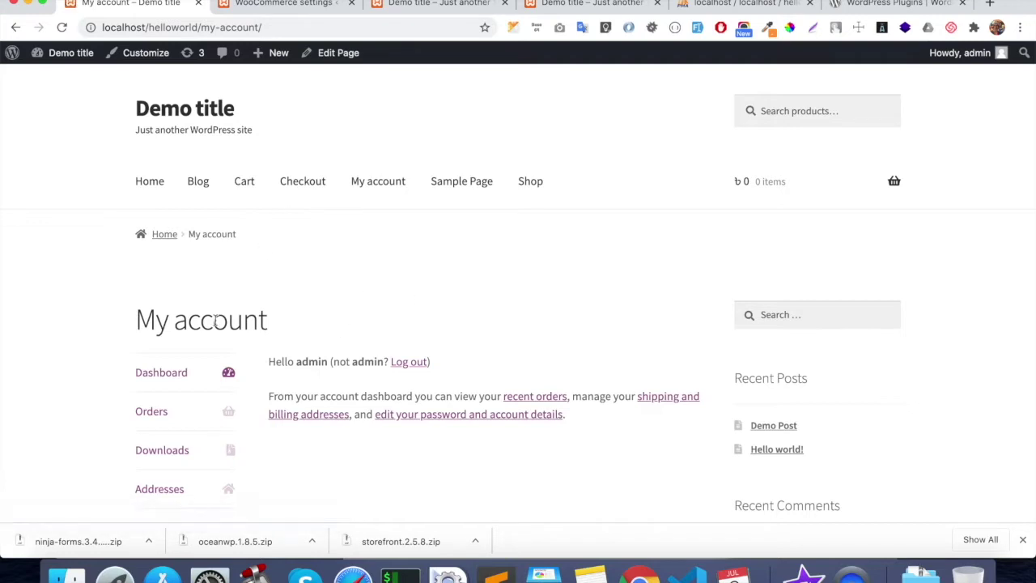
left_click(151, 415)
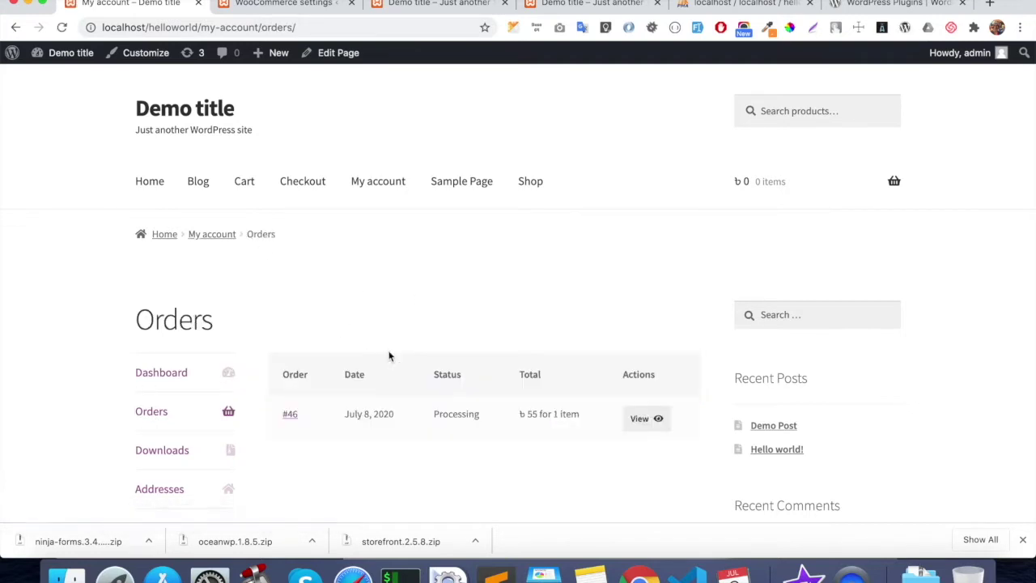
left_click(284, 4)
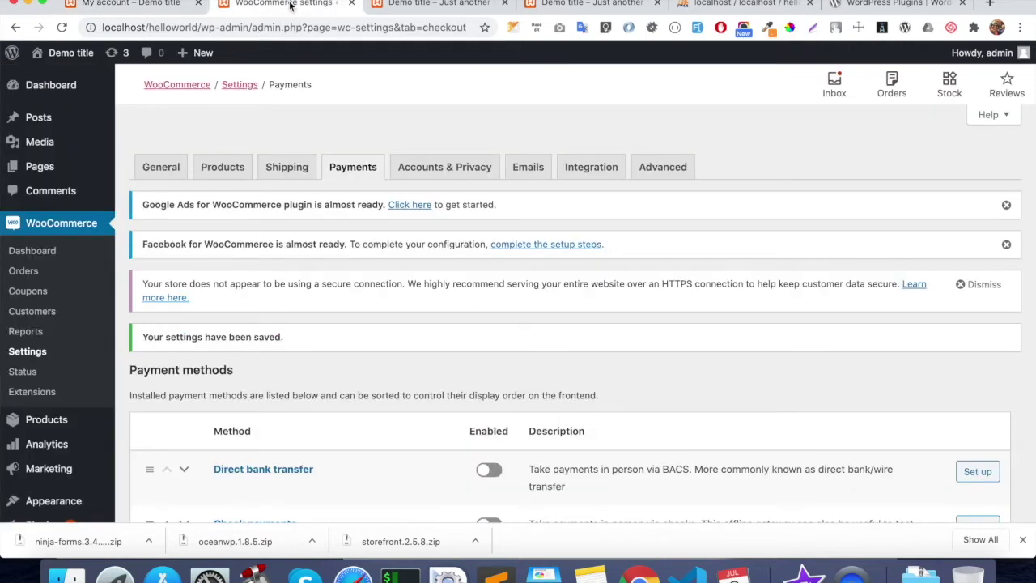
- Copy the oceanwp folder from Resources and paste it into wp-content/themes
left_click(23, 270)
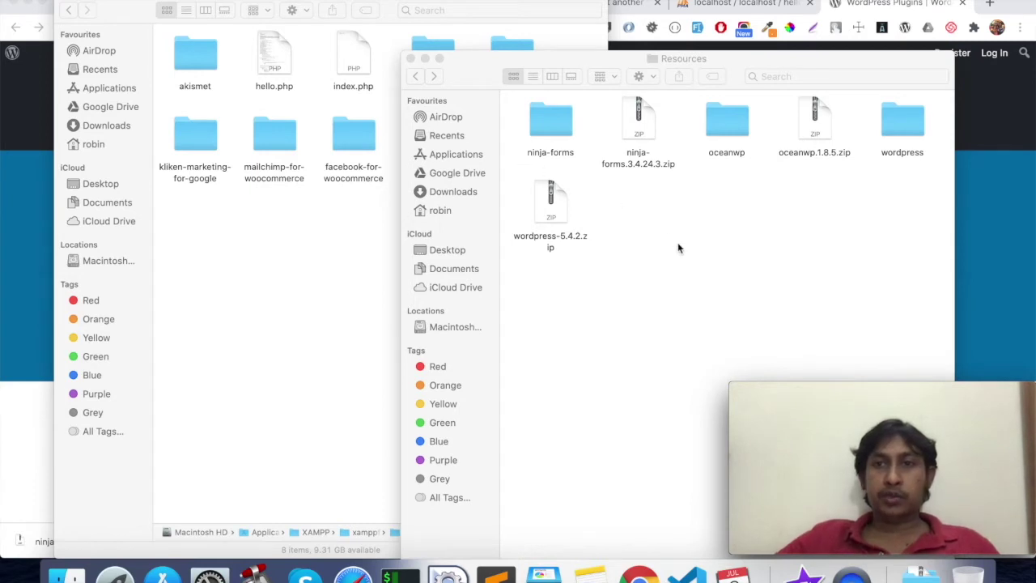
left_click(722, 131)
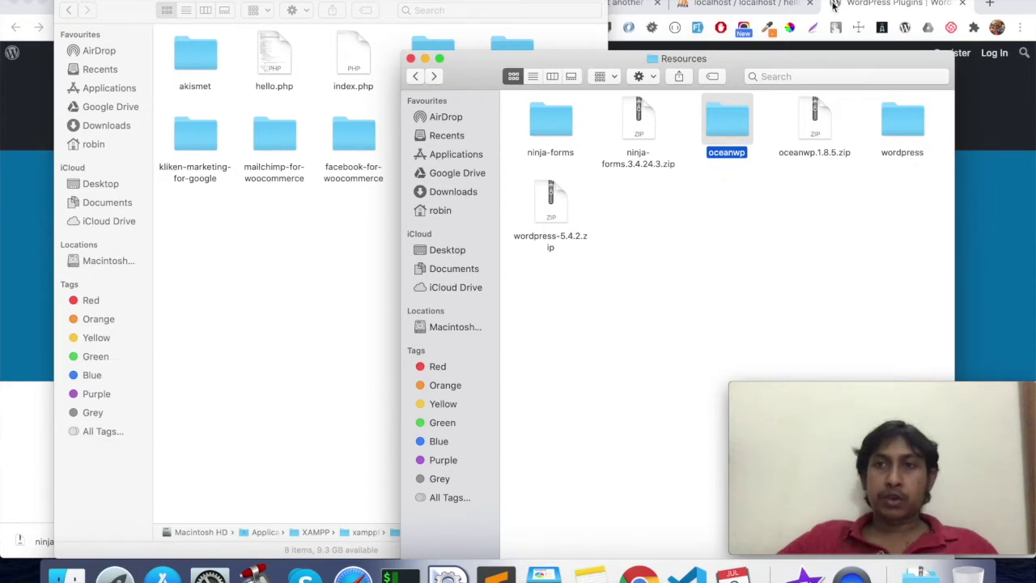
left_click(284, 279)
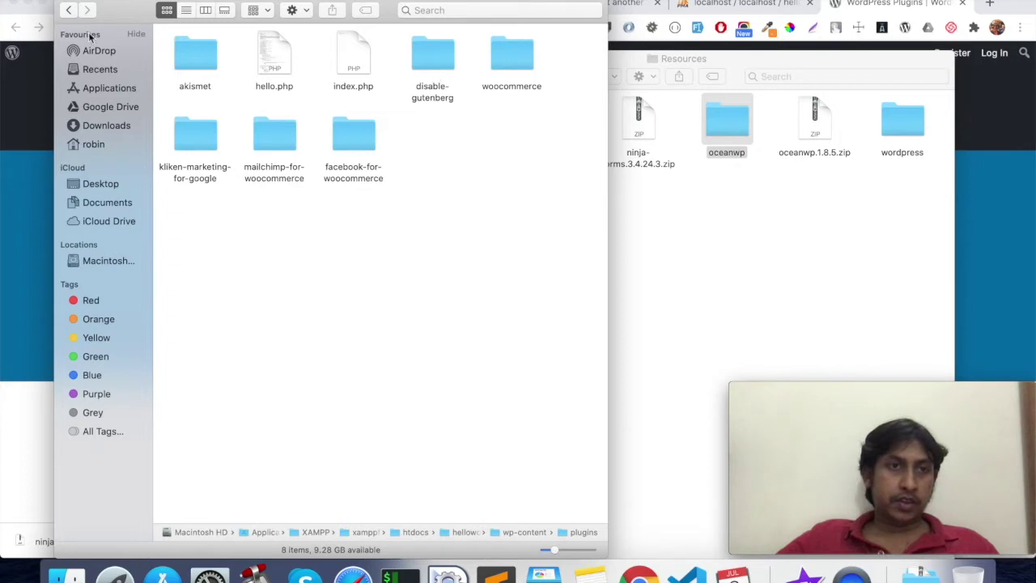
left_click(69, 9)
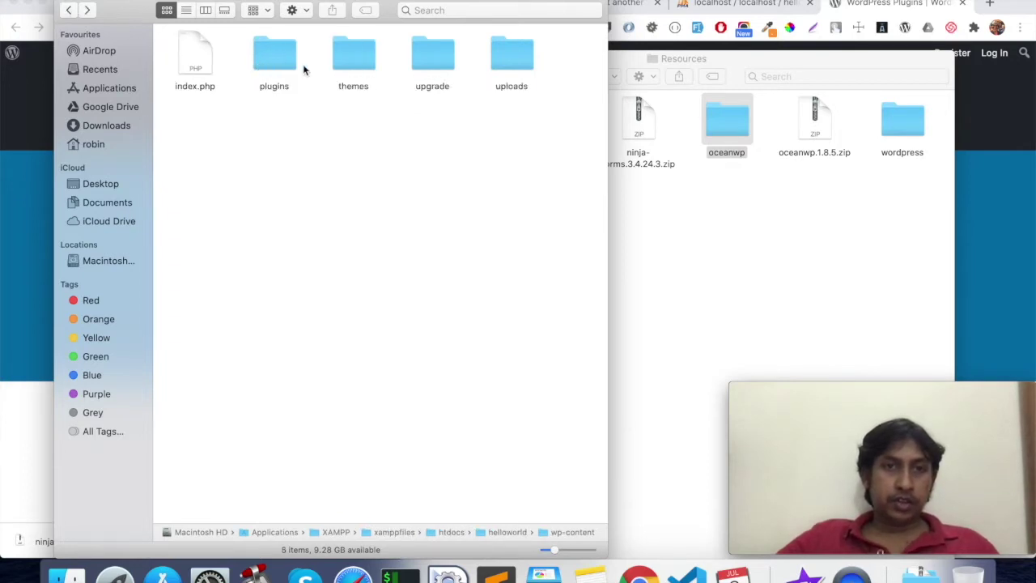
double_click(348, 57)
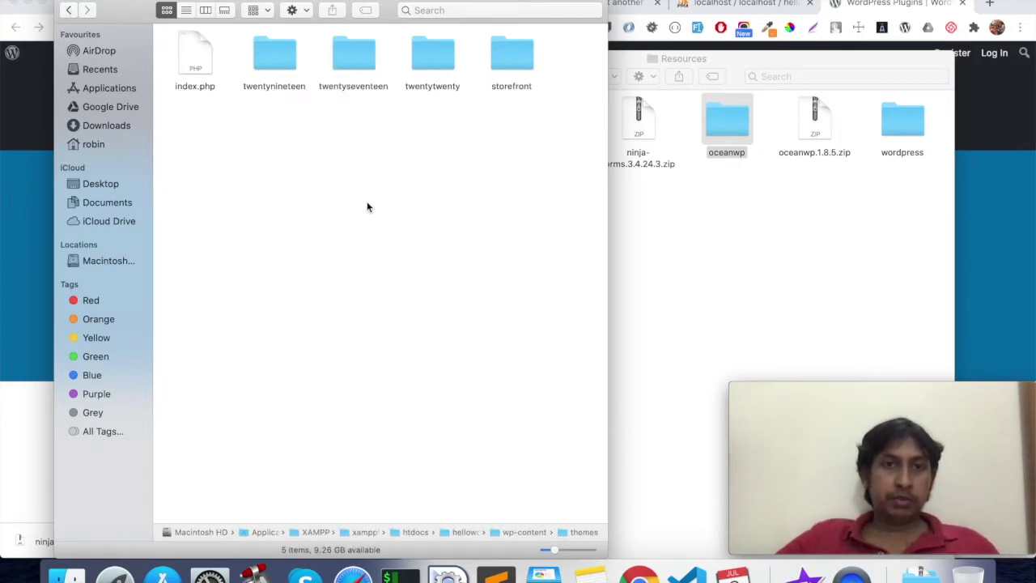
key("super+v")
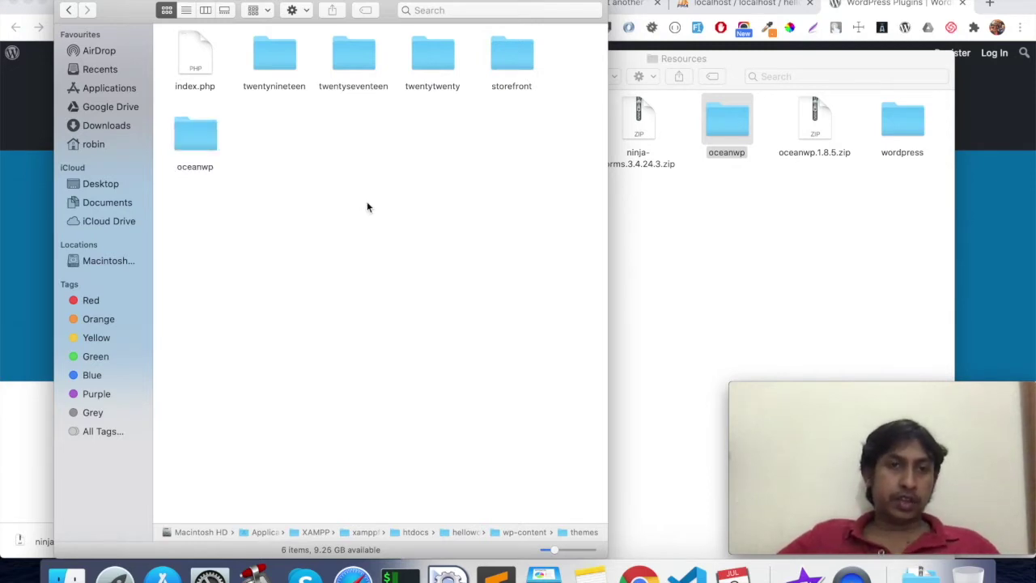
left_click(12, 164)
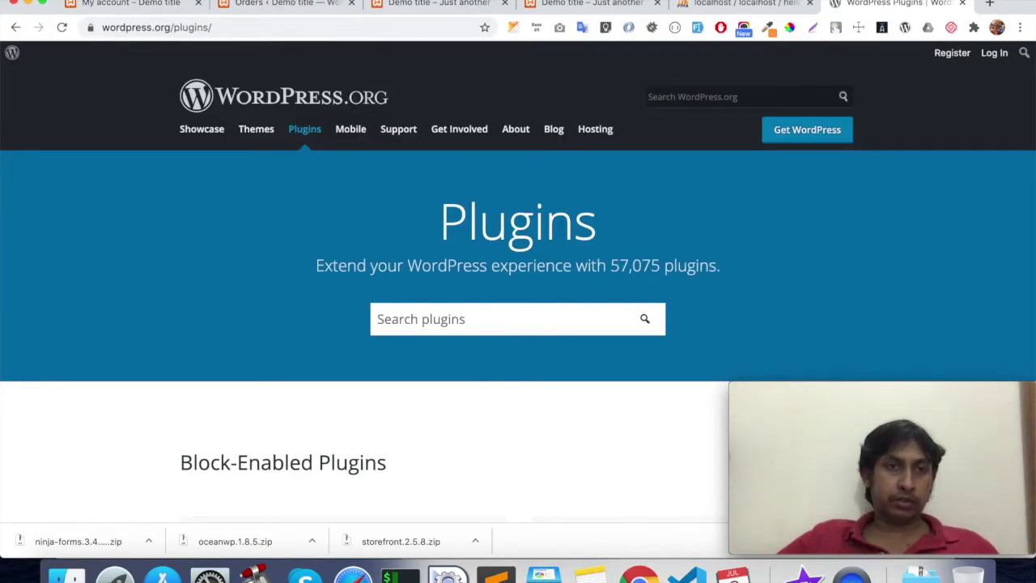
- From the My account page, go to the admin Themes page and activate OceanWP
left_click(155, 5)
mouse_move(60, 54)
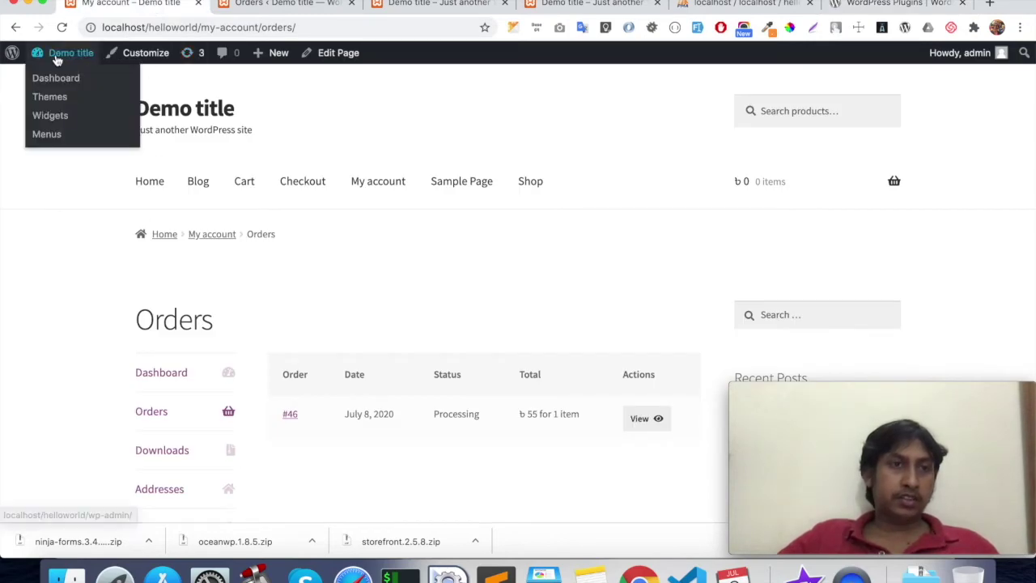
left_click(56, 77)
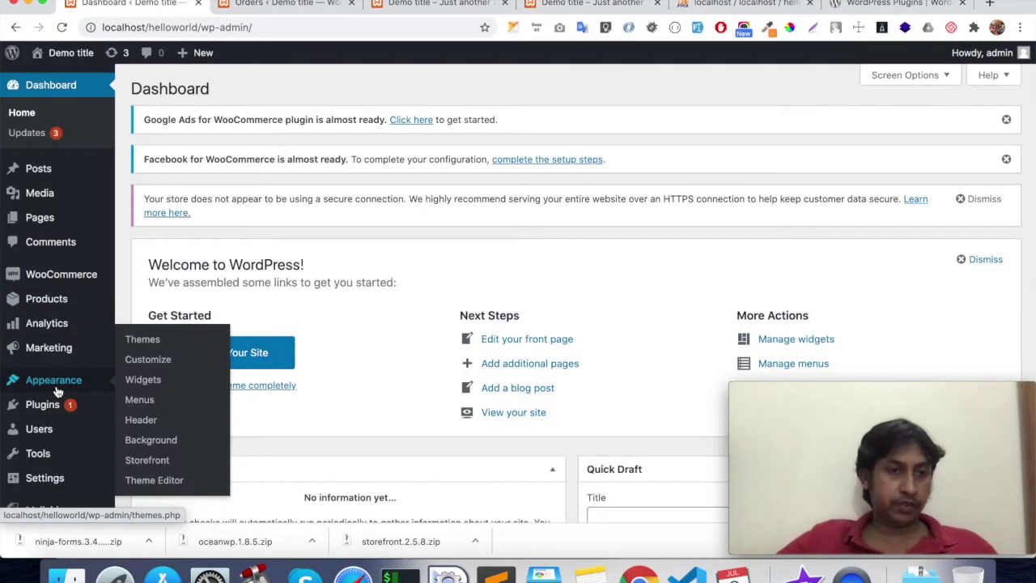
left_click(58, 392)
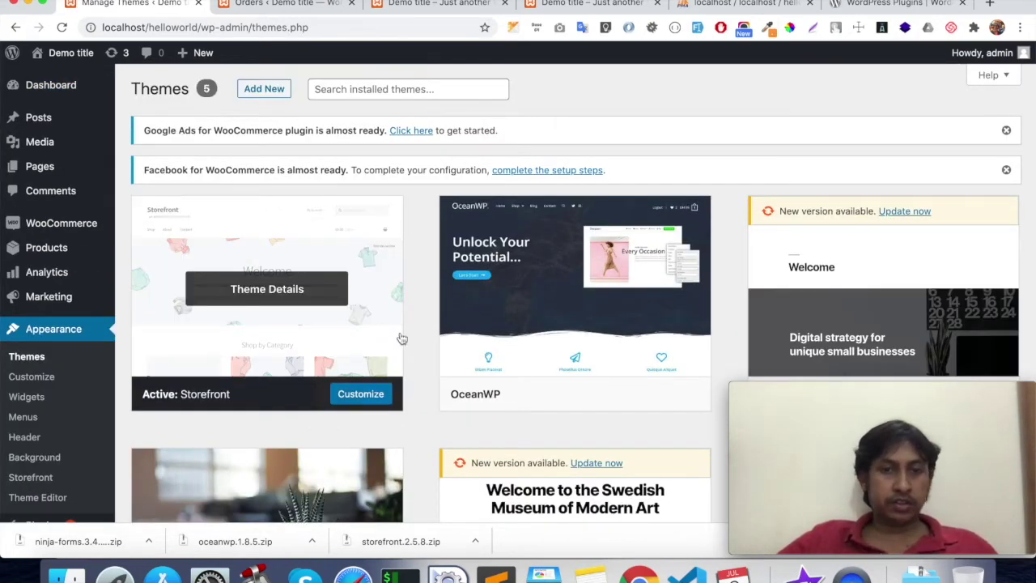
scroll(566, 307, "down", 4)
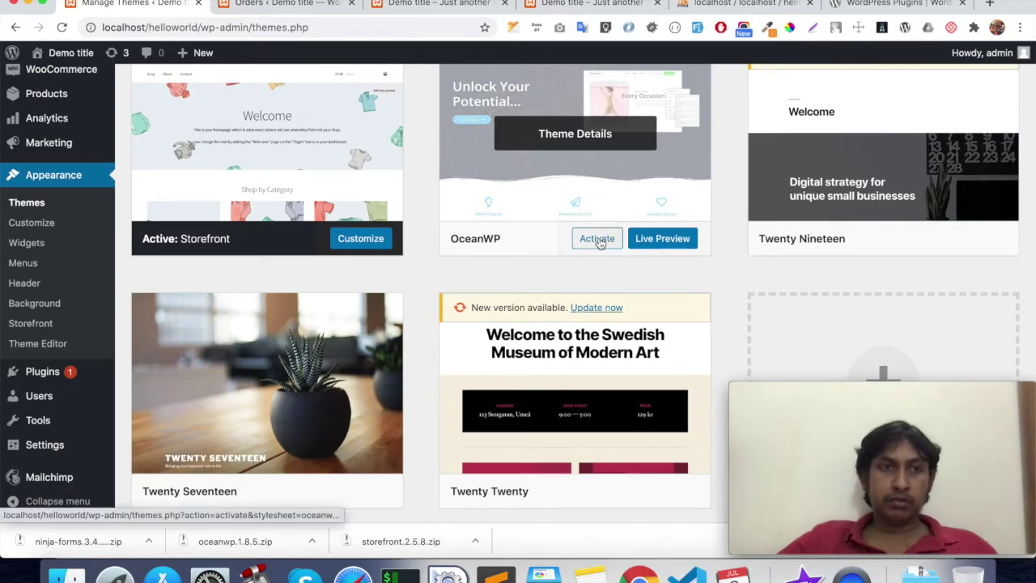
left_click(598, 239)
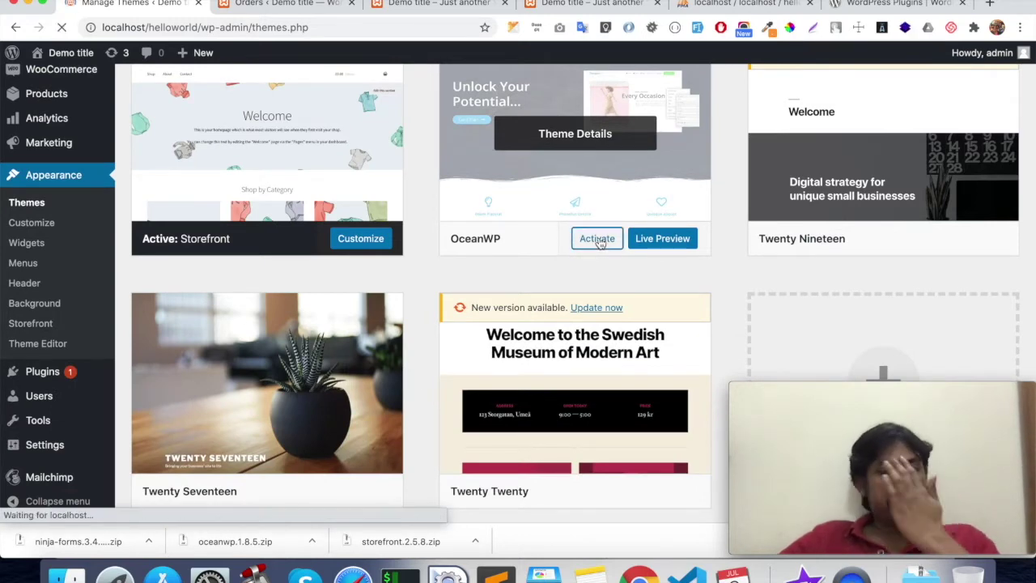
- Start installing OceanWP's recommended plugins from the theme notice
scroll(541, 302, "down", 1)
scroll(540, 303, "down", 3)
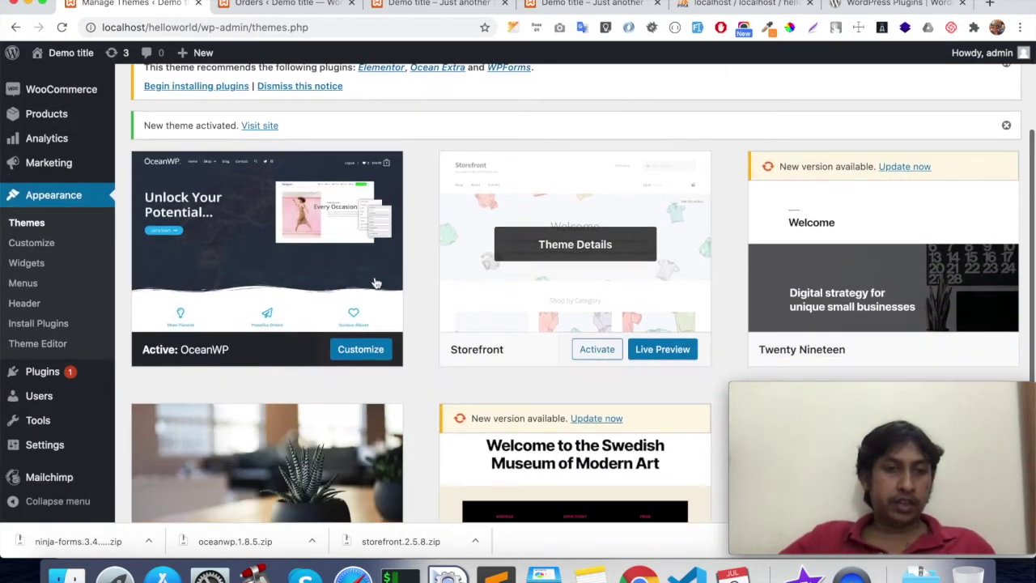
mouse_move(69, 81)
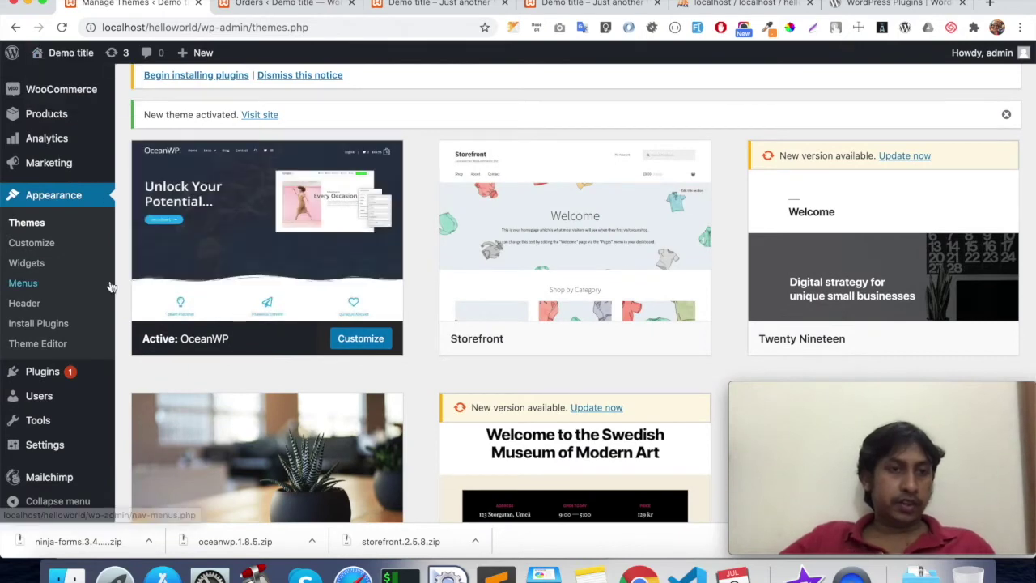
scroll(142, 298, "up", 4)
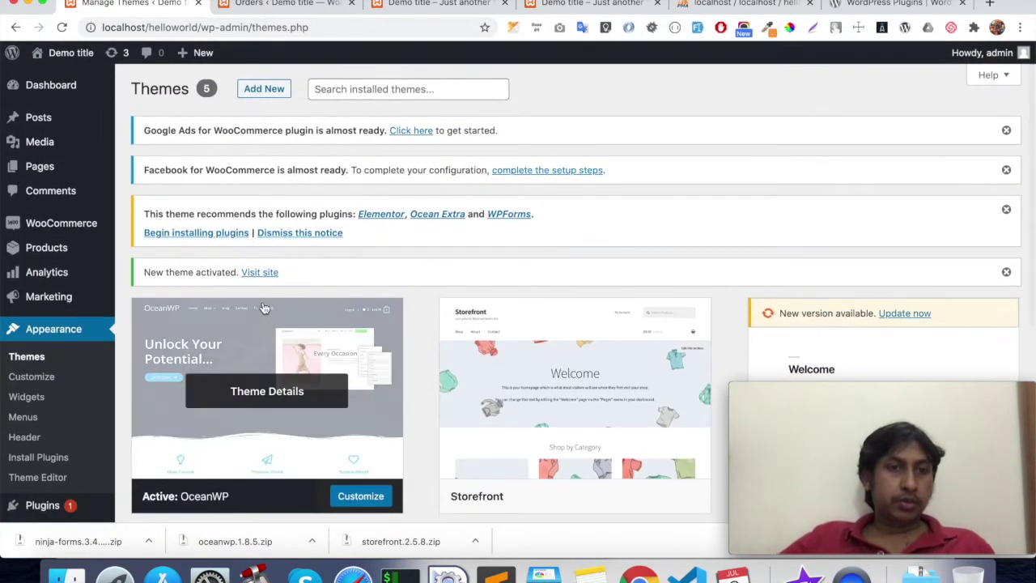
left_click(178, 237)
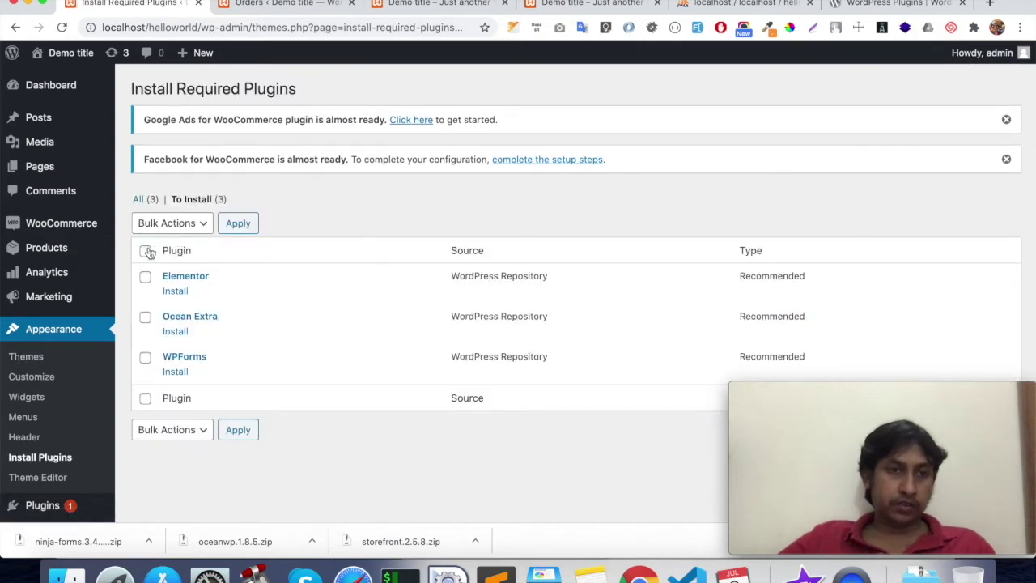
- Select all of Elementor, Ocean Extra and WPForms and bulk-install them
left_click(146, 251)
left_click(162, 223)
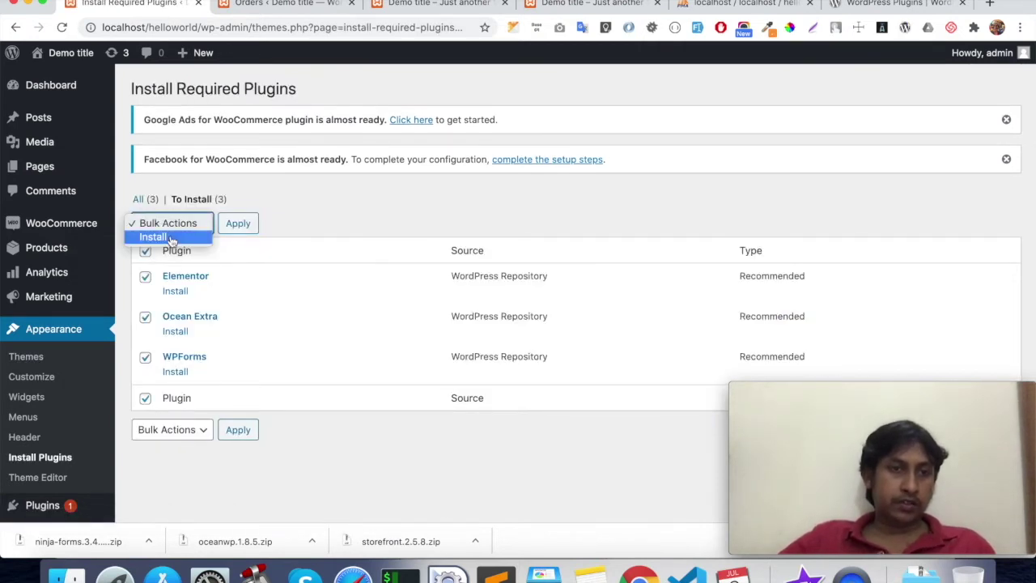
left_click(154, 236)
left_click(239, 228)
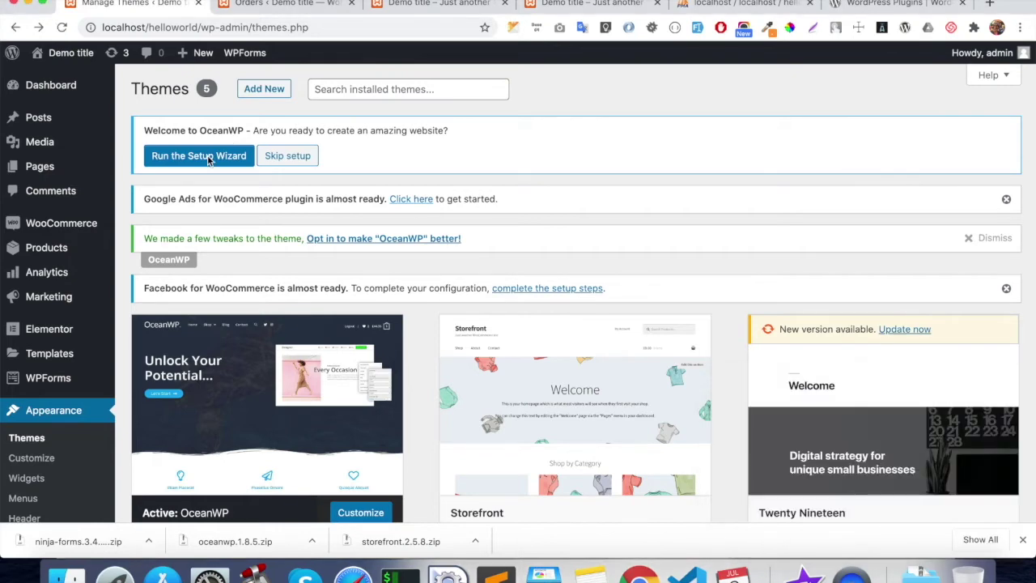
- Launch the OceanWP setup wizard and get started
left_click(209, 159)
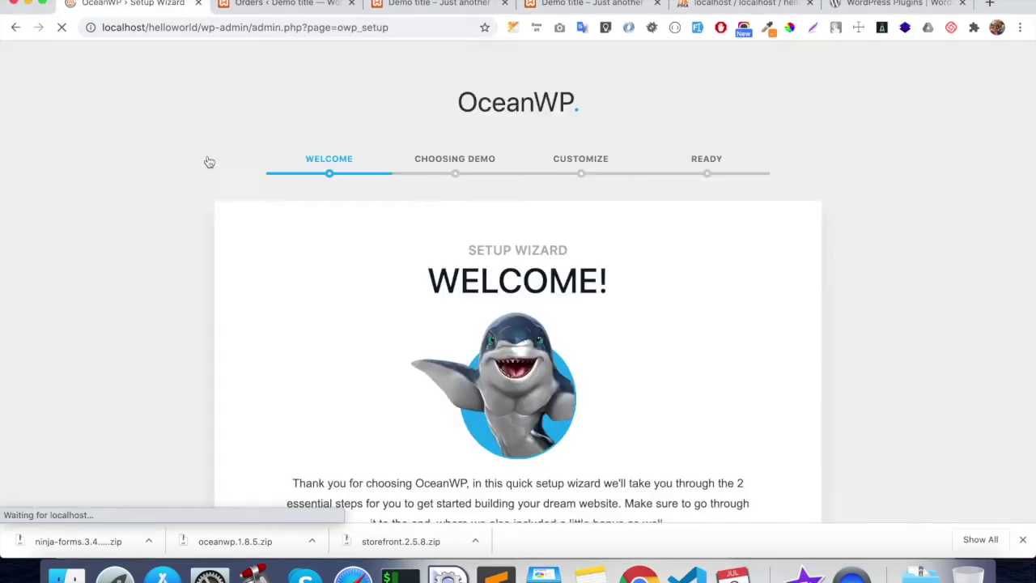
scroll(408, 397, "down", 3)
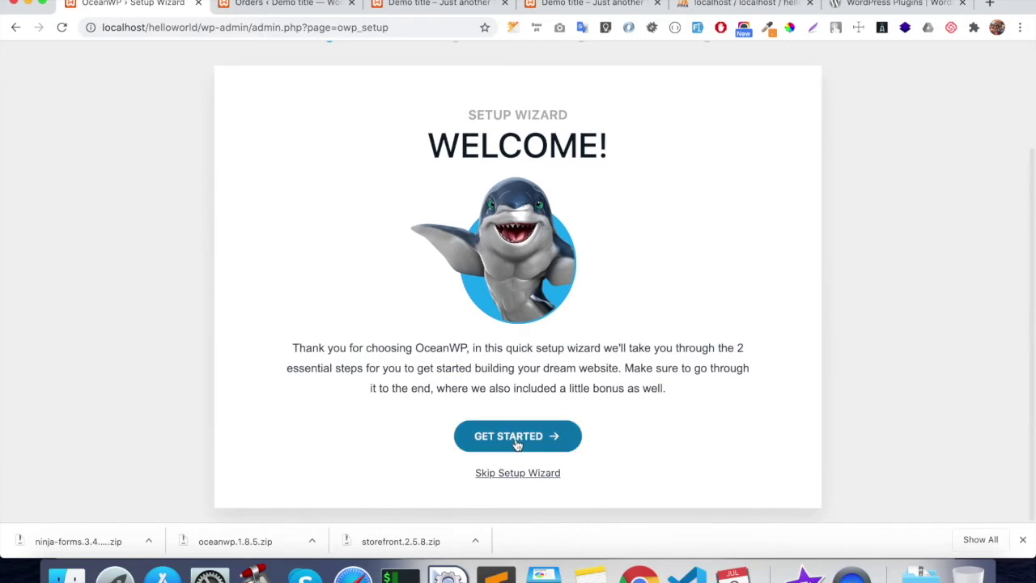
left_click(518, 437)
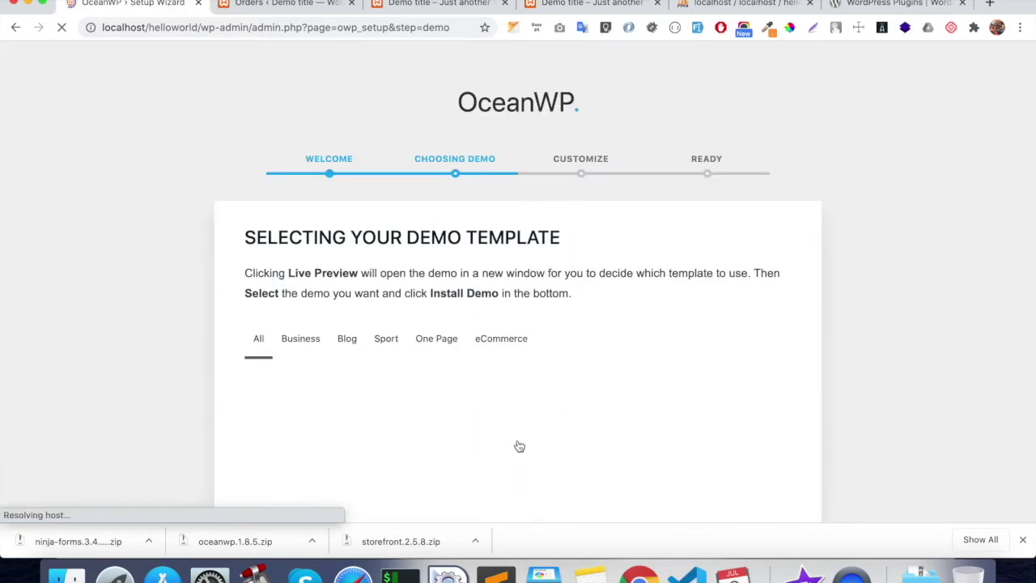
- Browse the demo templates and select the Gym demo
scroll(420, 224, "down", 10)
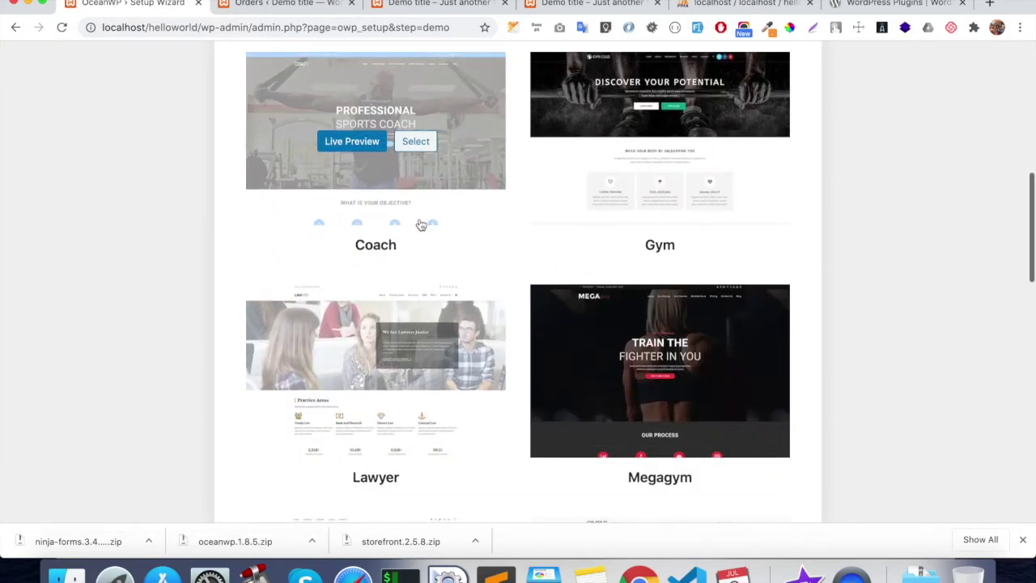
scroll(526, 253, "up", 3)
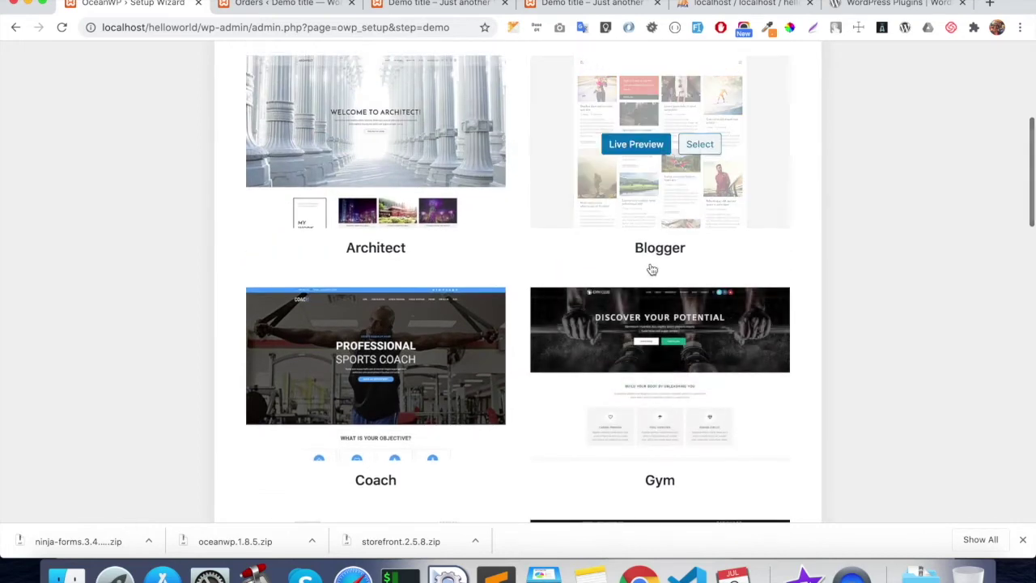
scroll(650, 268, "down", 5)
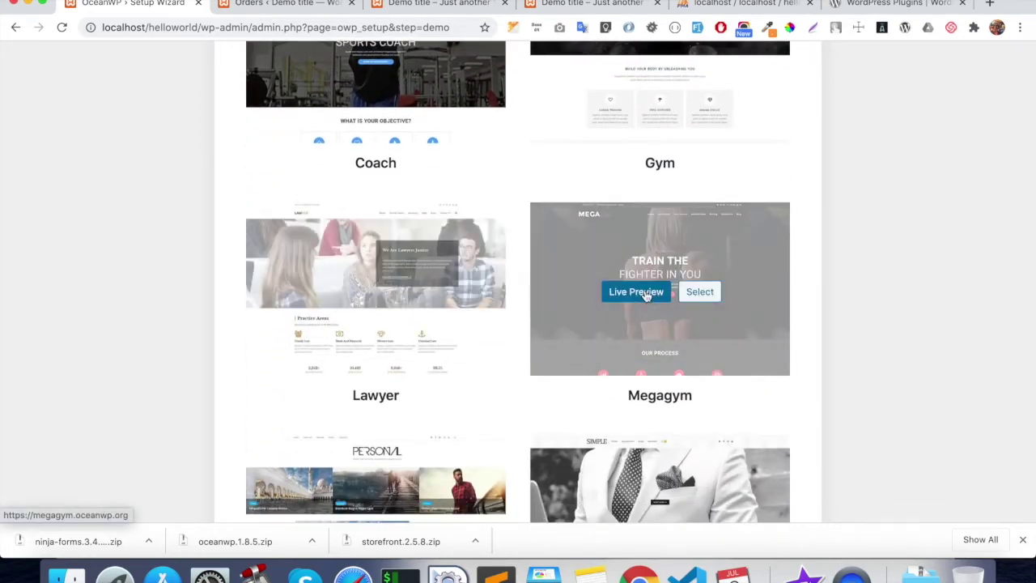
scroll(640, 293, "down", 5)
scroll(645, 293, "up", 9)
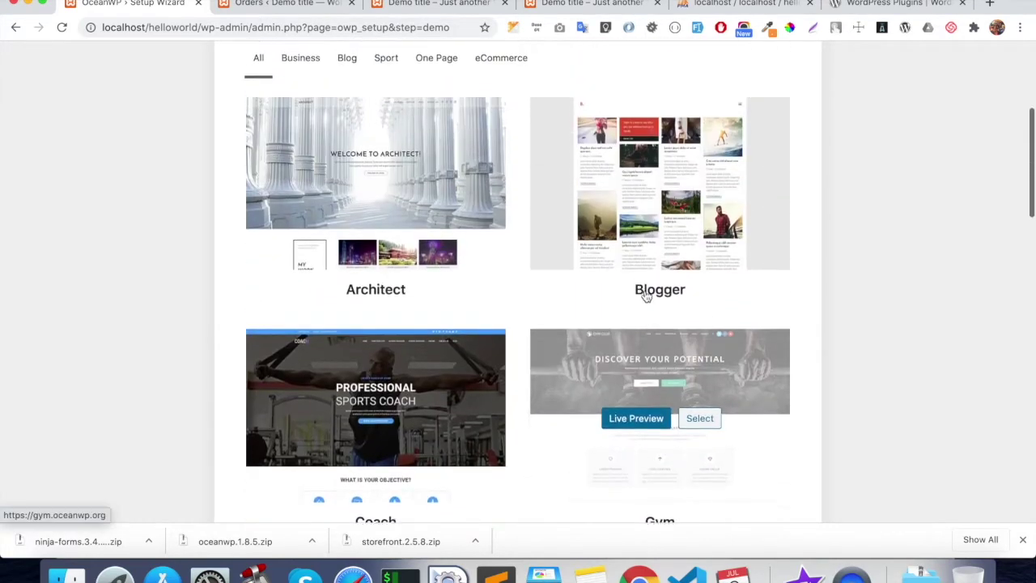
scroll(615, 300, "down", 1)
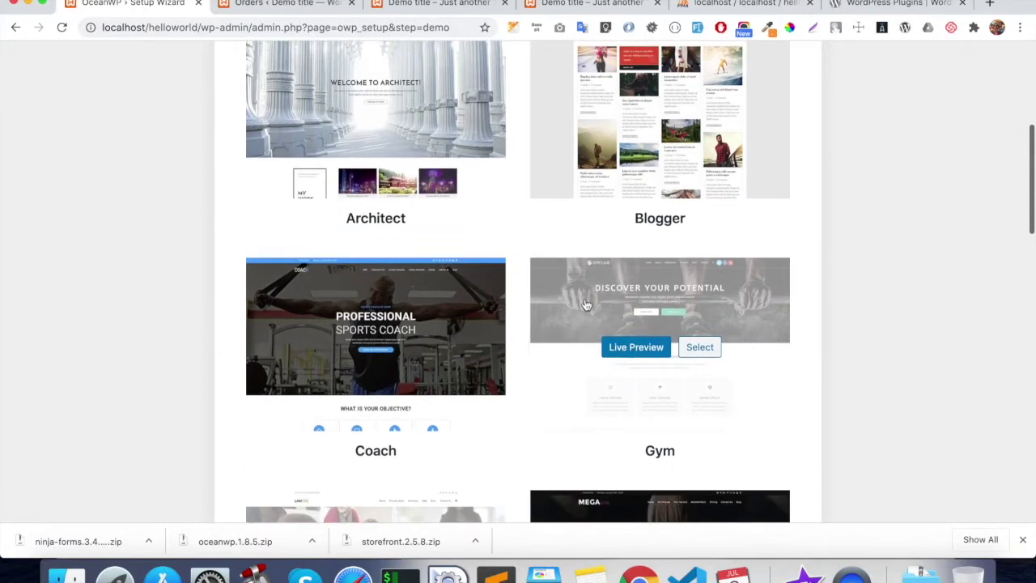
left_click(705, 344)
scroll(418, 372, "down", 15)
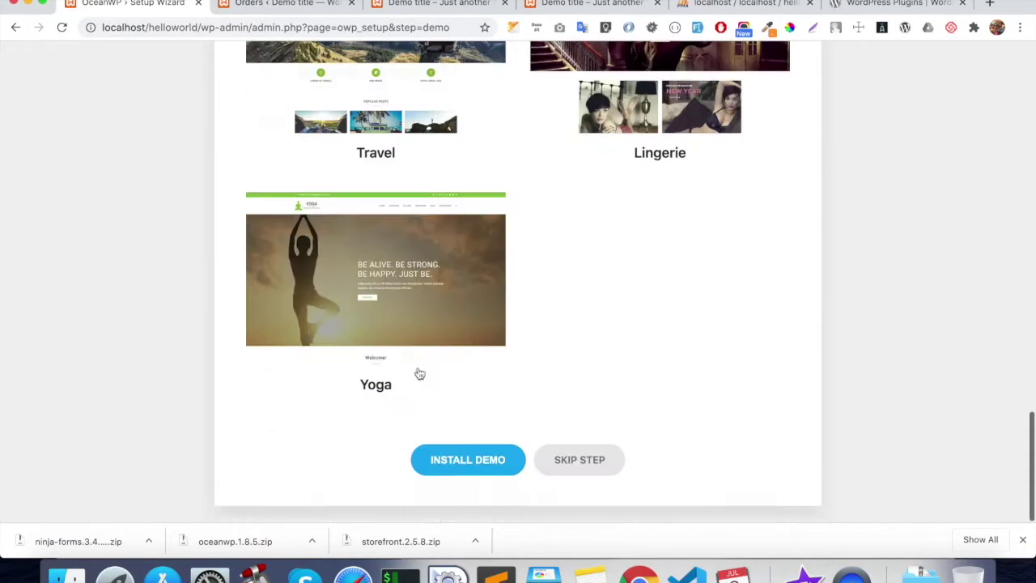
- Install the Gym demo, add Ocean Social Sharing, and import its XML data, customizer settings and widgets
left_click(465, 455)
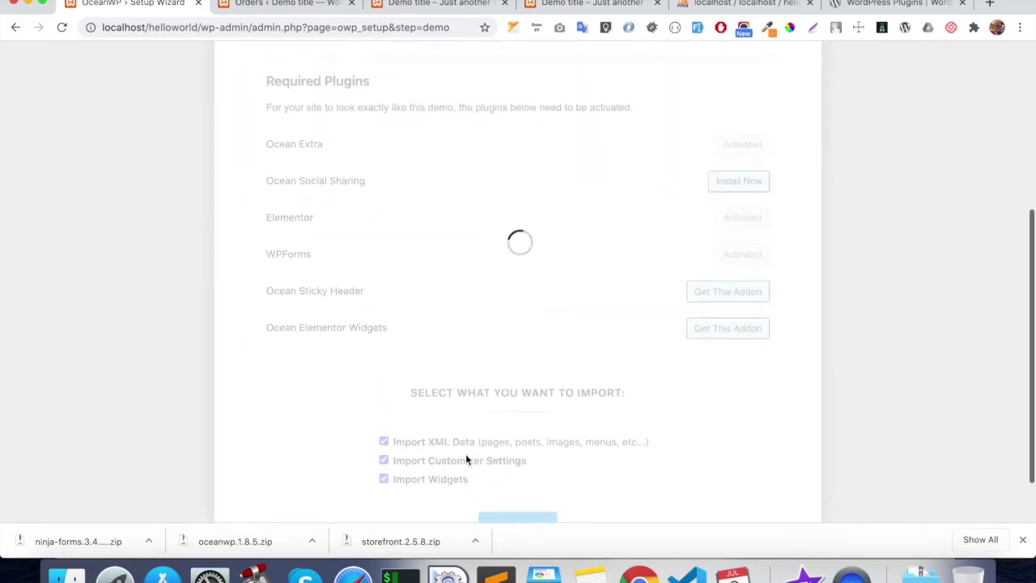
scroll(472, 418, "down", 2)
scroll(472, 418, "down", 1)
left_click(731, 170)
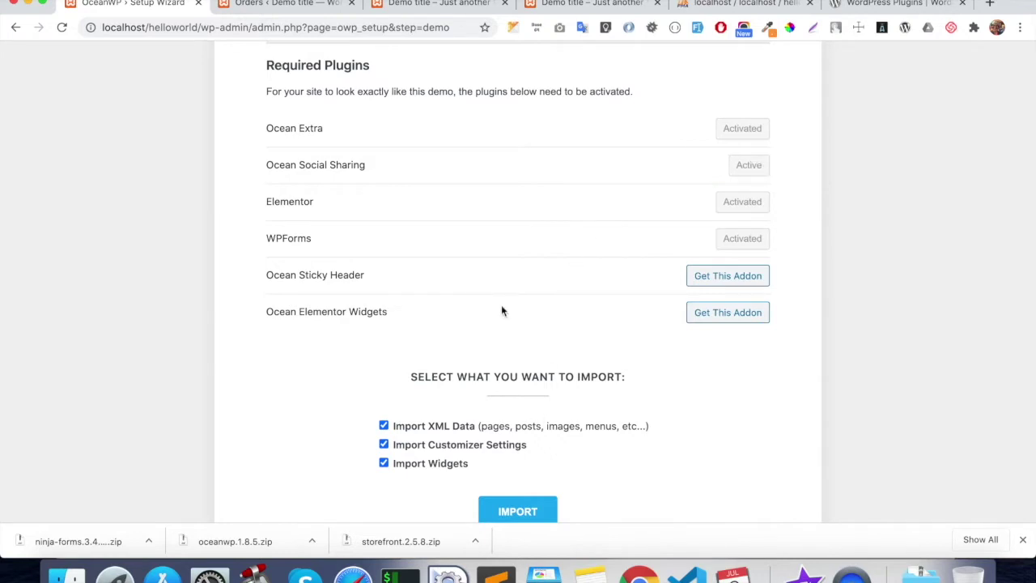
scroll(501, 311, "down", 2)
left_click(520, 460)
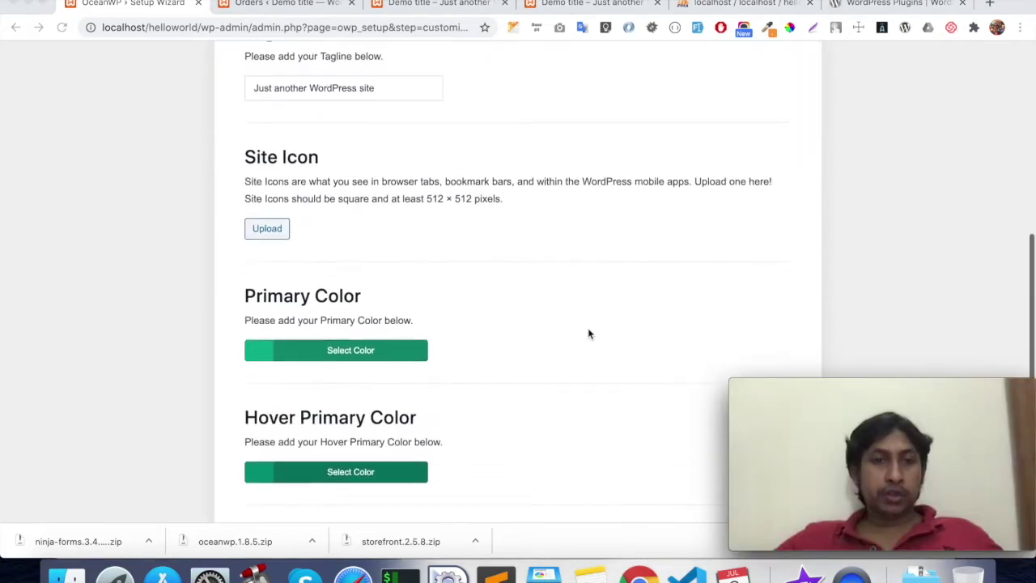
- Skip the colour customisation and finish the OceanWP wizard with View Your Website
scroll(588, 329, "down", 5)
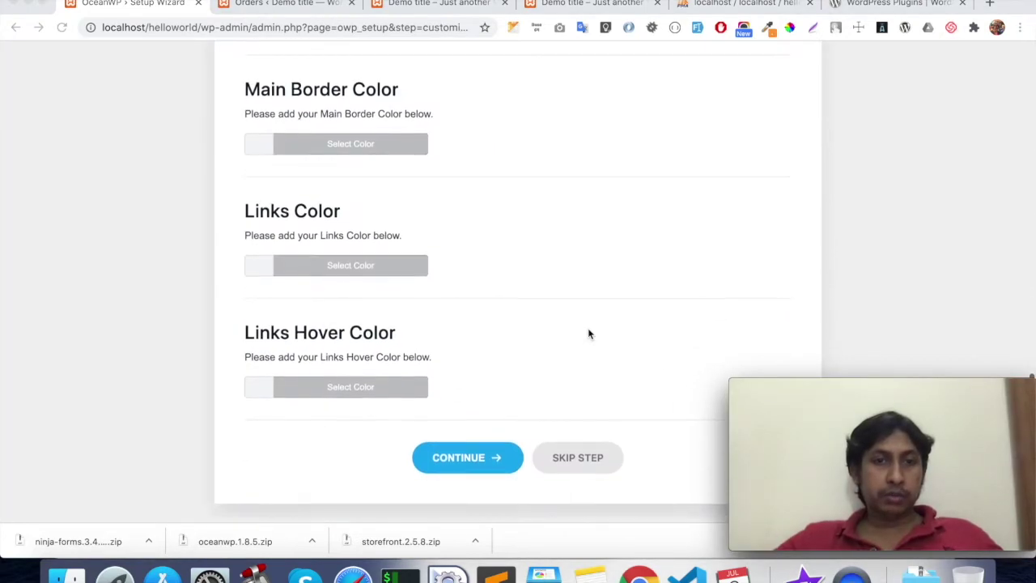
left_click(471, 464)
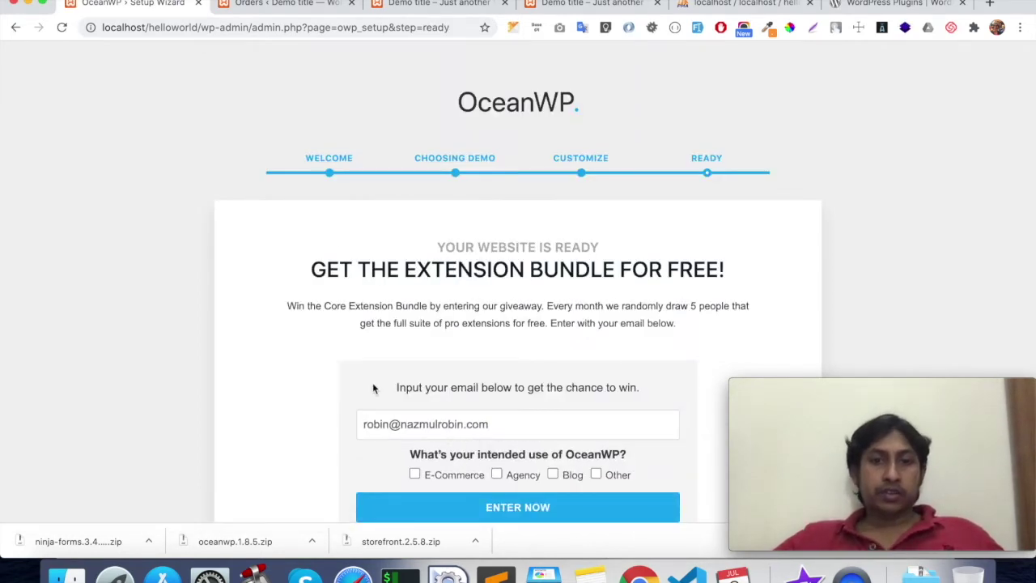
scroll(372, 389, "down", 3)
left_click(502, 459)
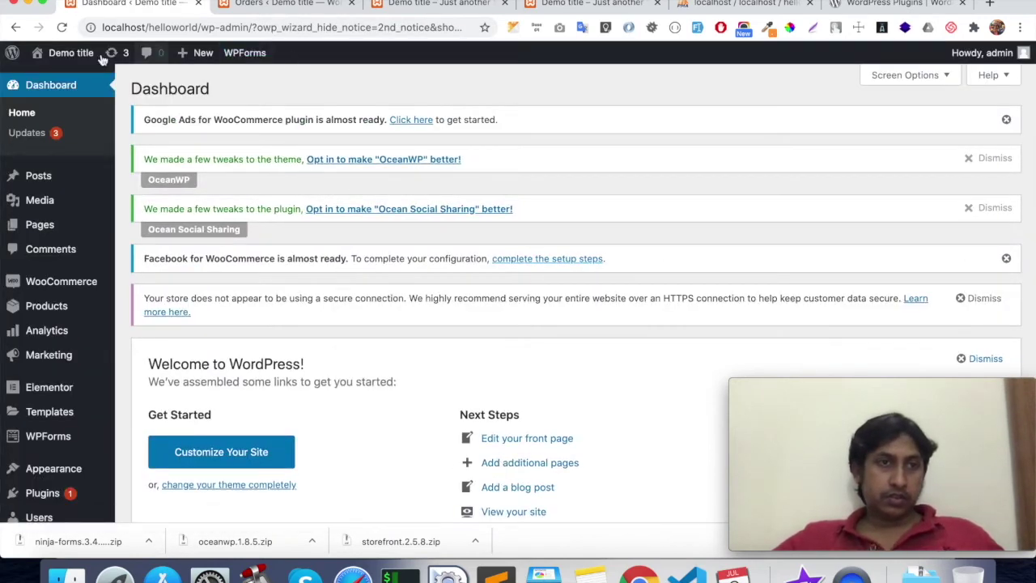
mouse_move(60, 66)
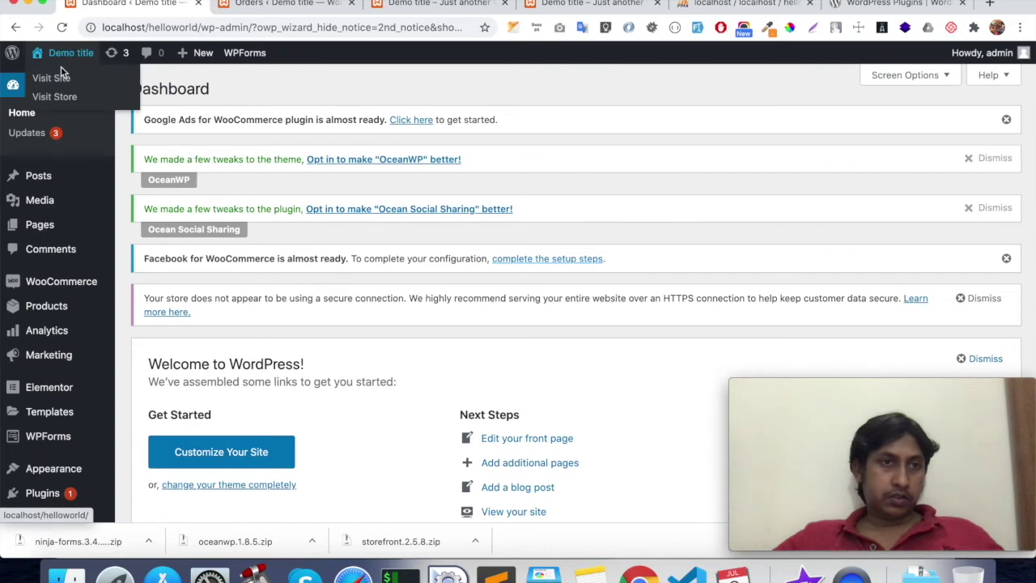
- Visit the site and scroll through the new Gym Club front page
left_click(61, 78)
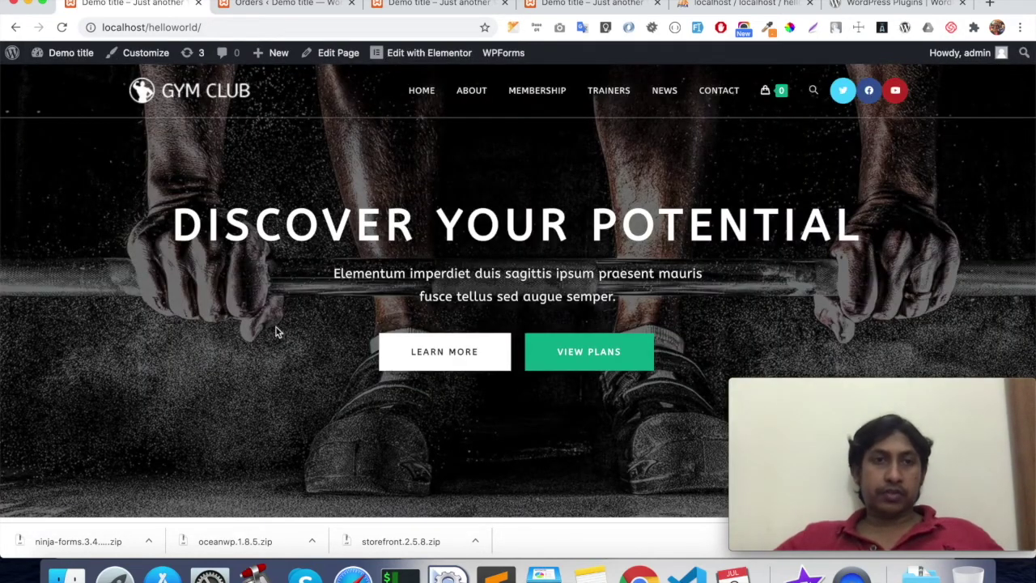
scroll(242, 364, "down", 20)
scroll(242, 364, "down", 10)
scroll(242, 364, "up", 20)
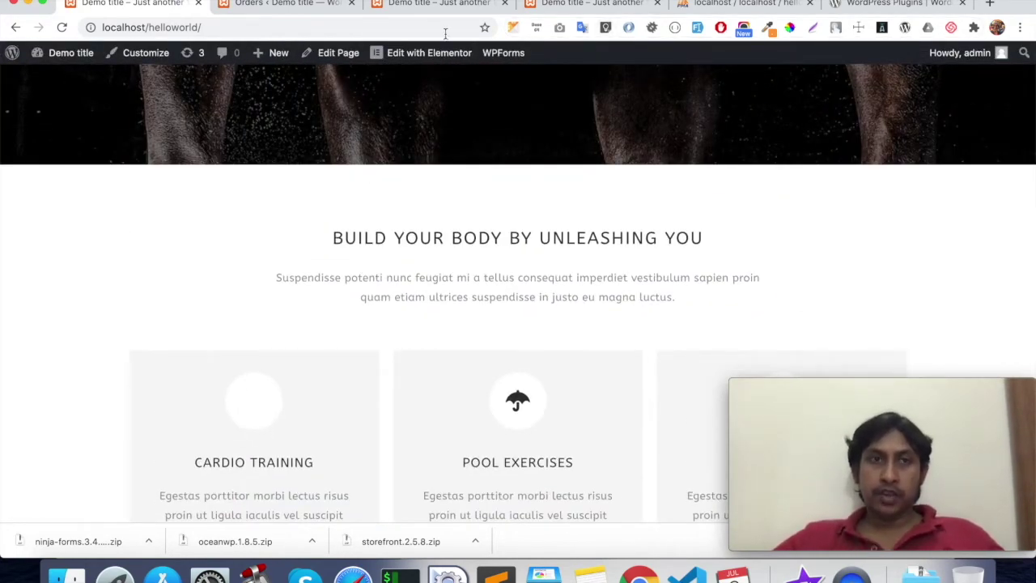
- Return to the admin Plugins list, then show the WordPress.org plugin directory
mouse_move(63, 55)
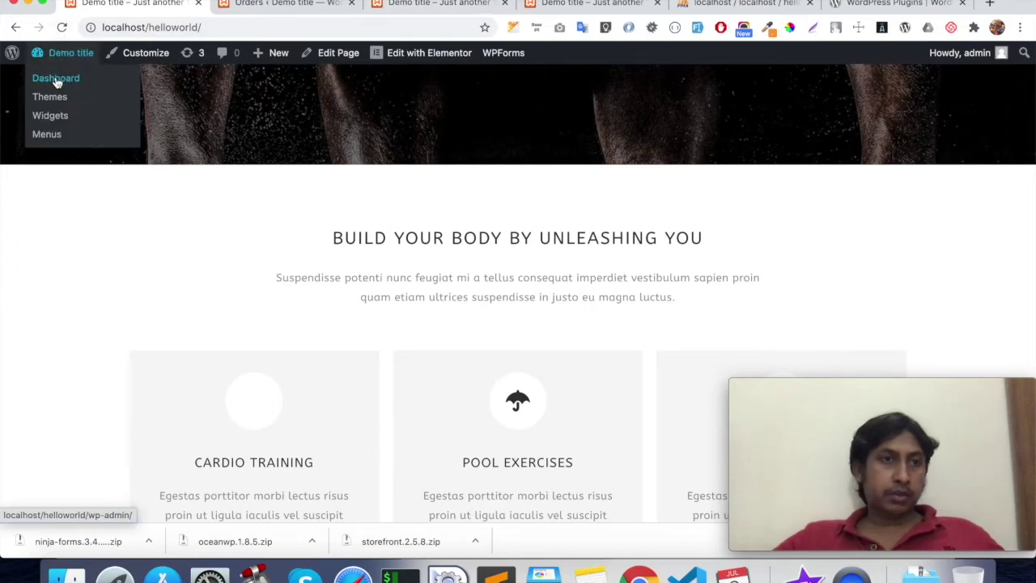
left_click(52, 79)
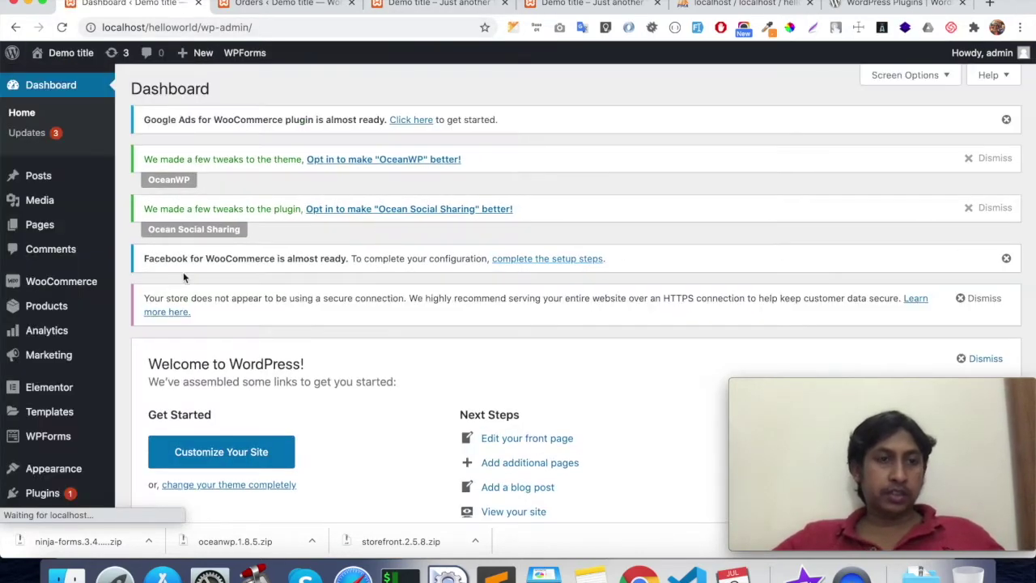
scroll(81, 381, "down", 3)
left_click(289, 302)
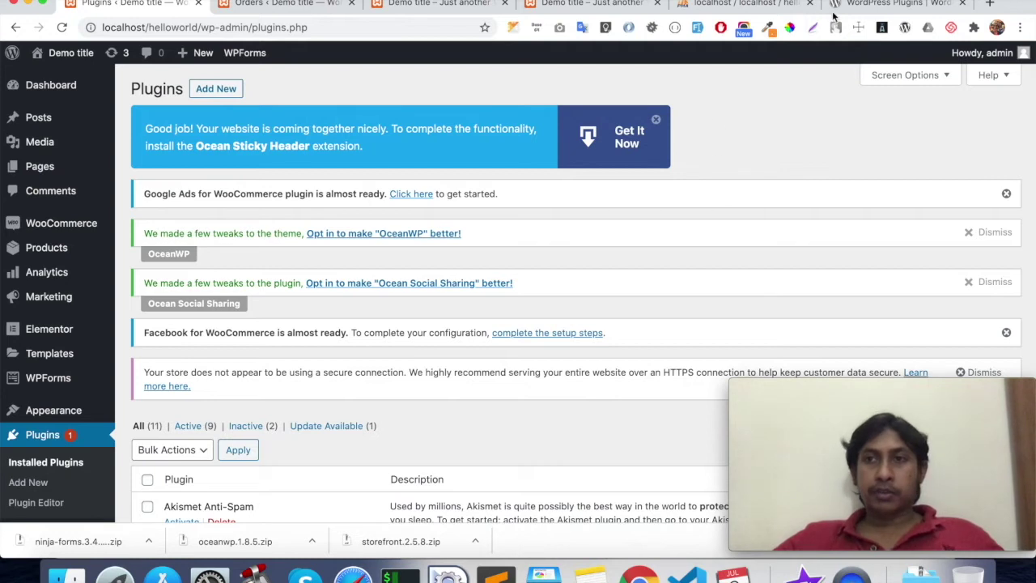
left_click(863, 6)
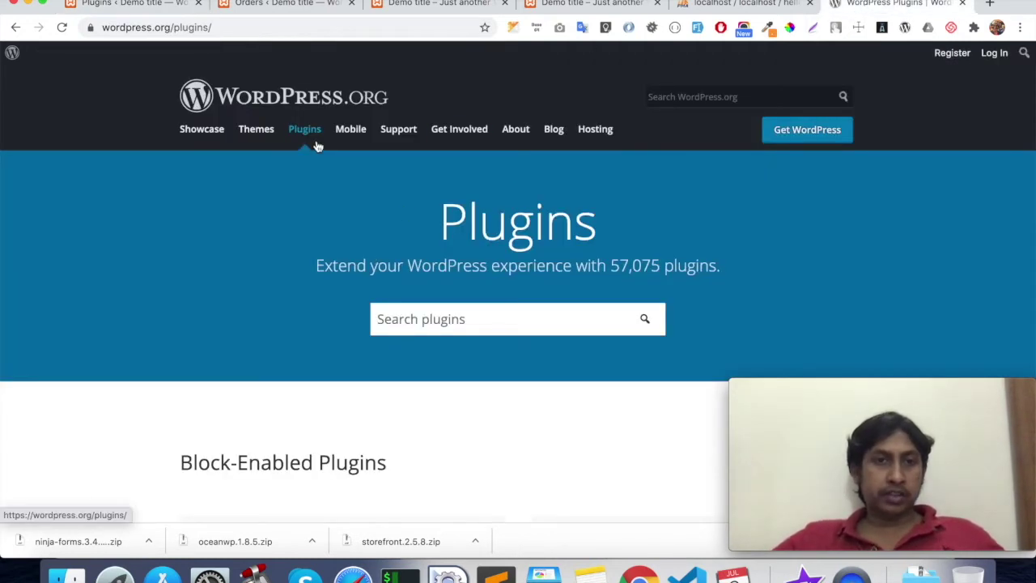
- Copy the ninja-forms folder from Resources into wp-content/plugins, then go back to Chrome
left_click(66, 573)
left_click(758, 238)
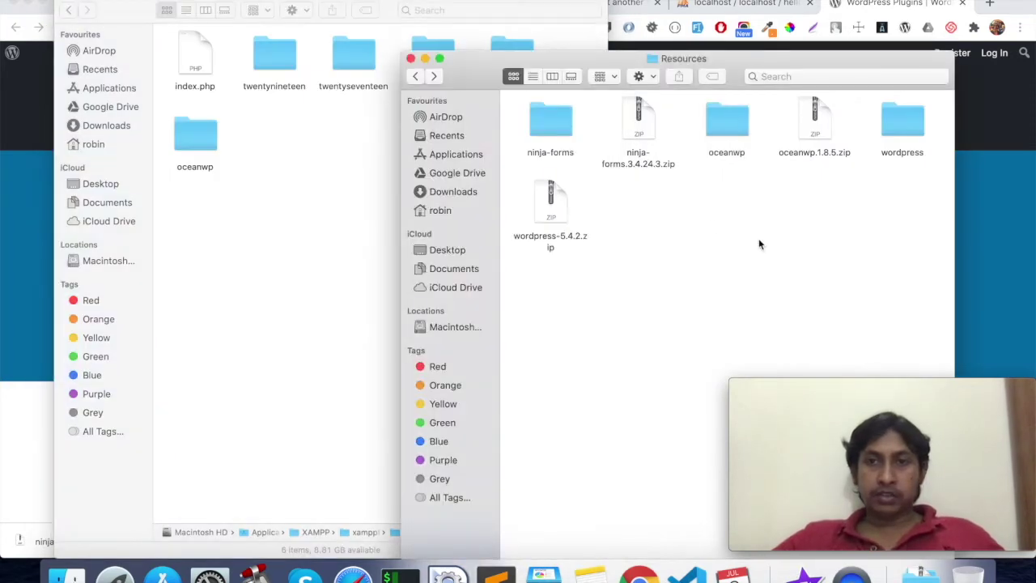
left_click(564, 139)
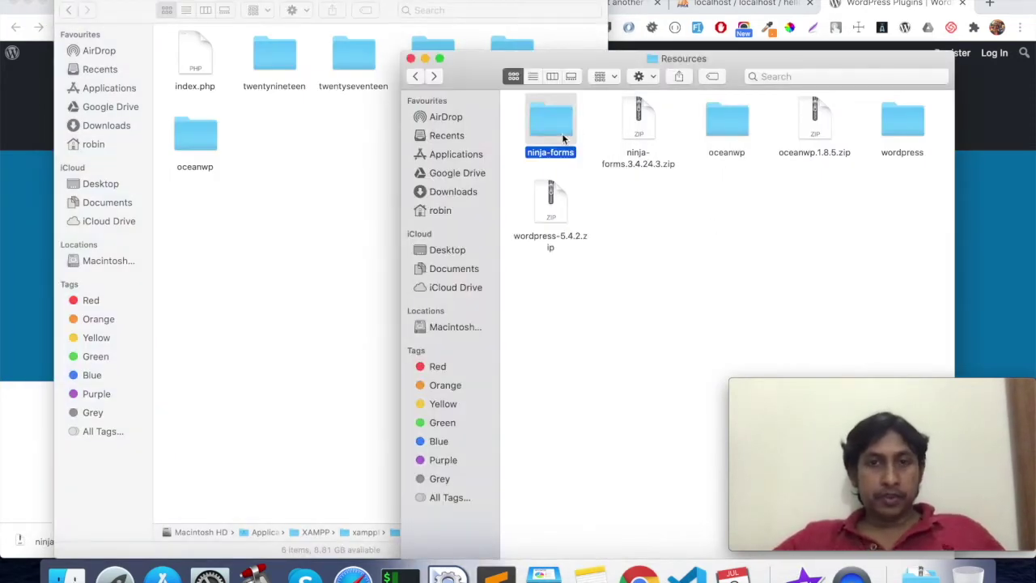
left_click(267, 177)
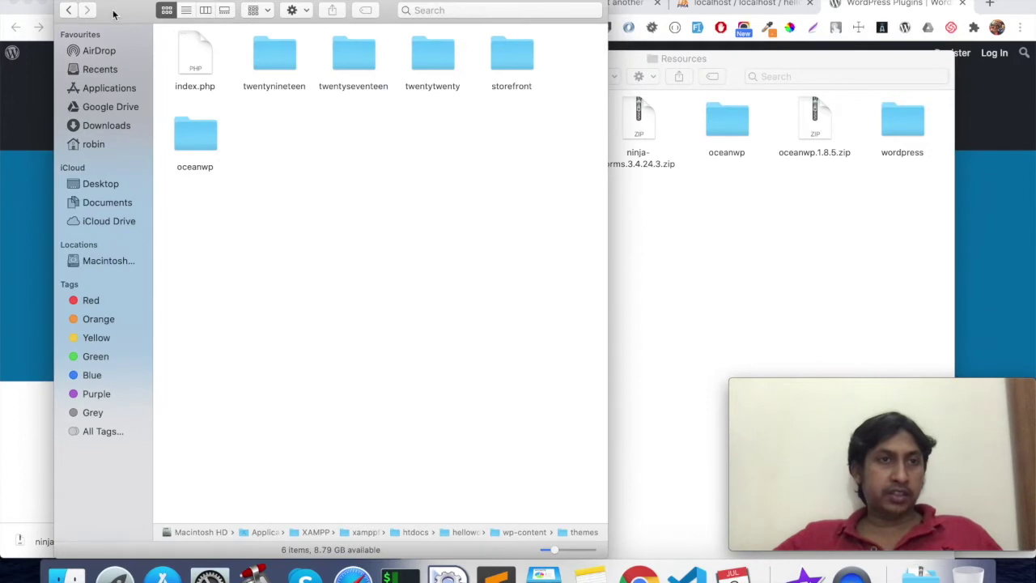
left_click(71, 12)
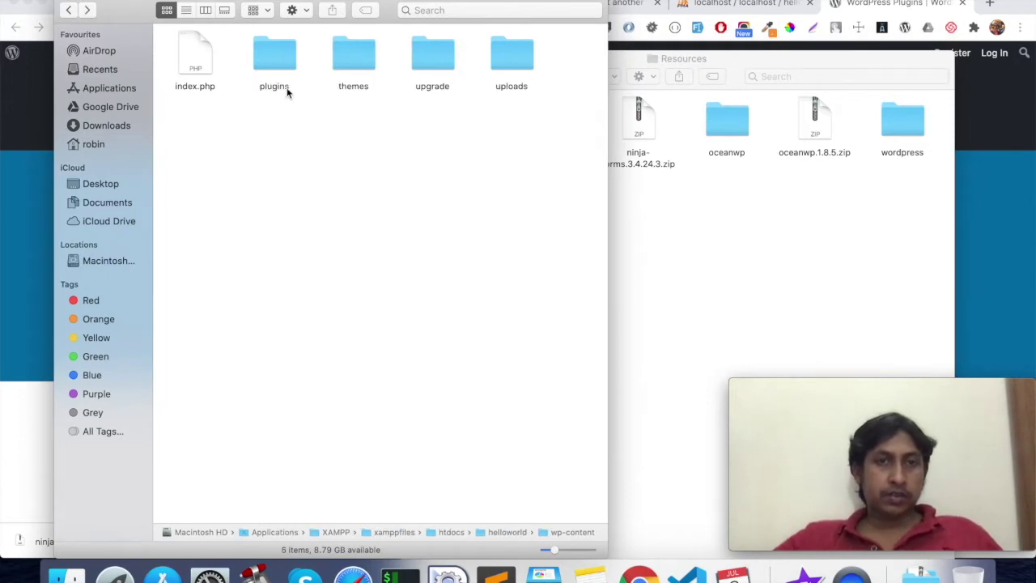
double_click(273, 59)
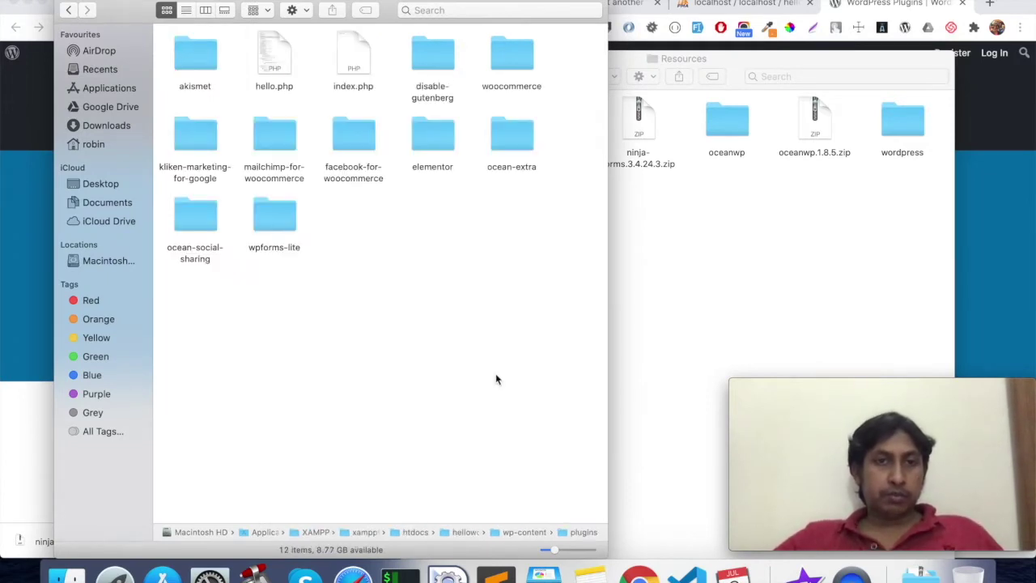
key("super+v")
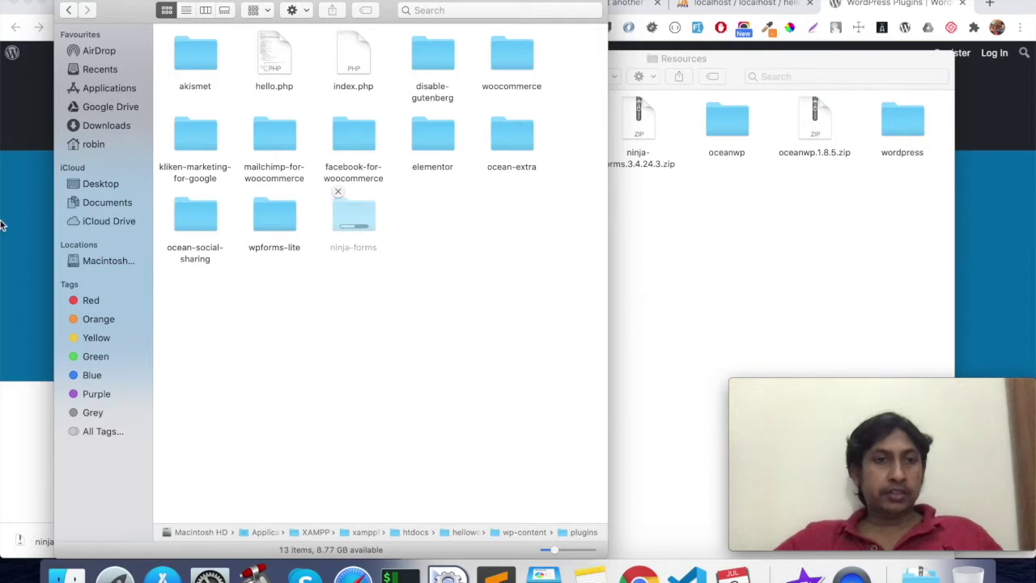
left_click(42, 221)
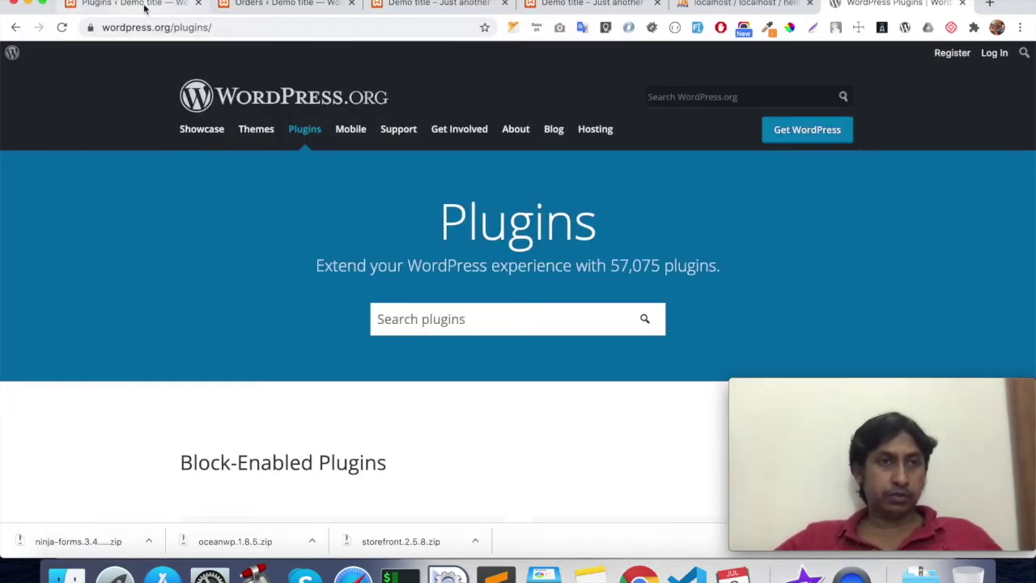
- Reload the Installed Plugins list and activate Ninja Forms
left_click(144, 8)
scroll(47, 324, "down", 4)
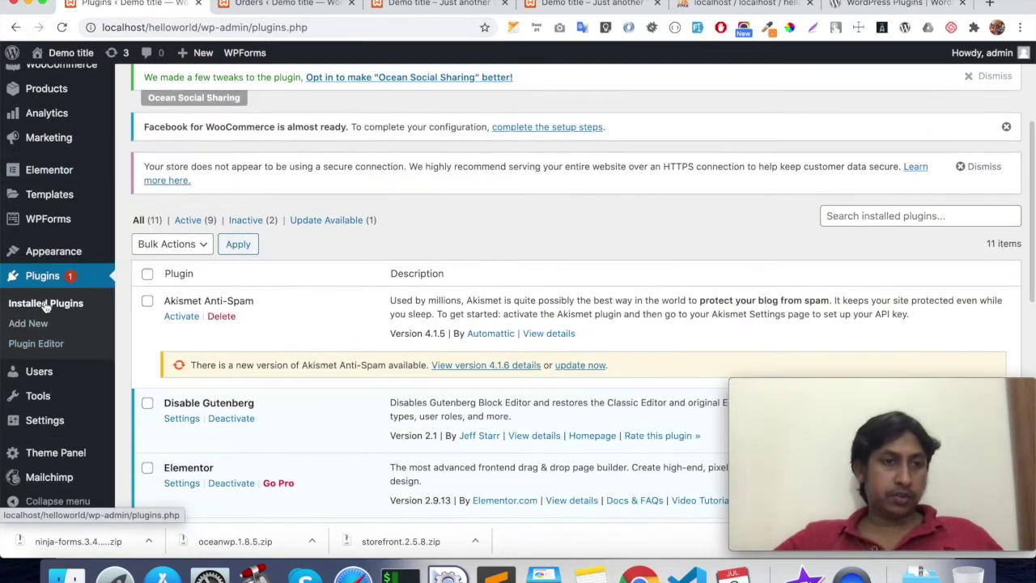
left_click(47, 304)
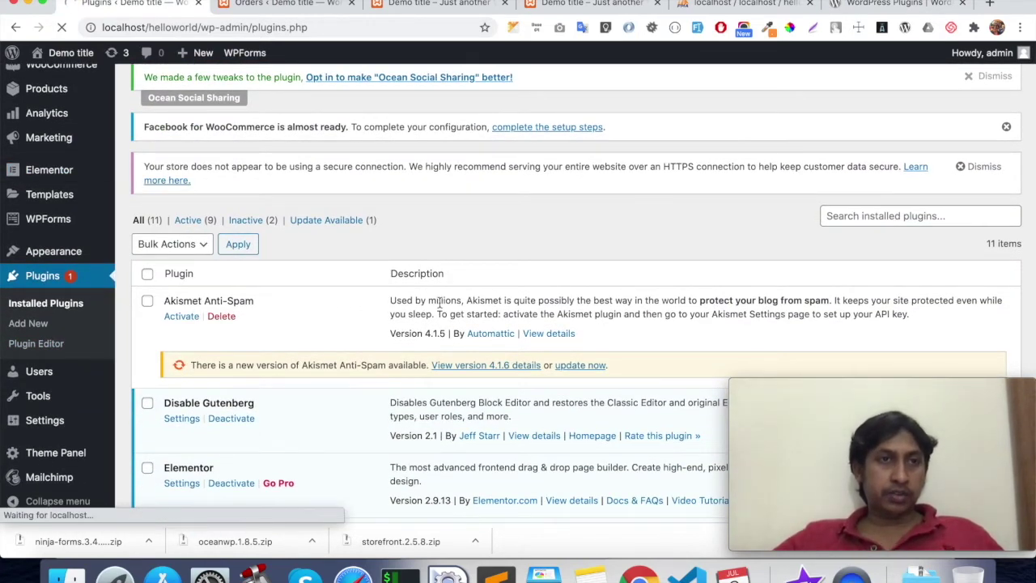
scroll(439, 300, "down", 6)
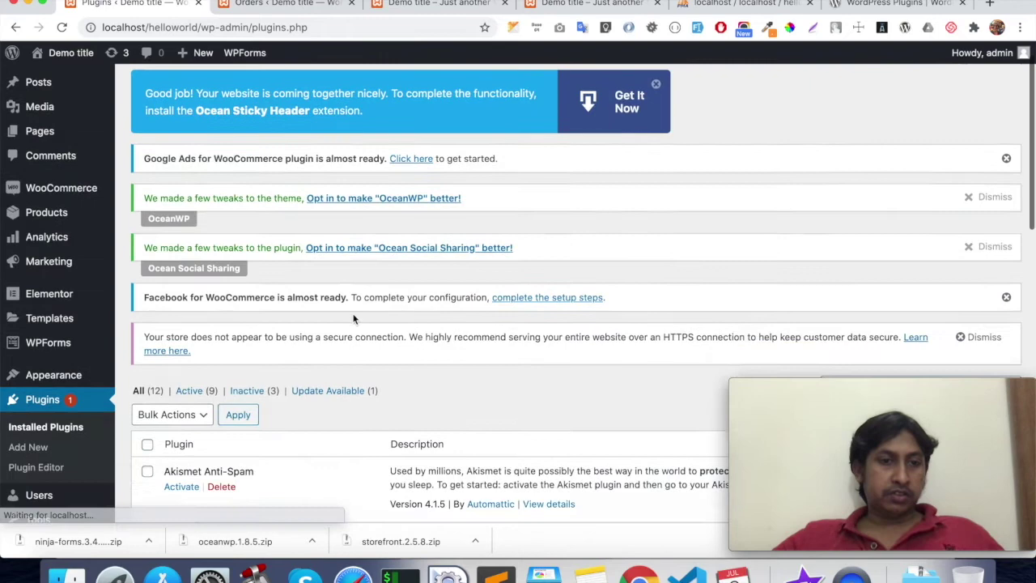
scroll(353, 318, "down", 5)
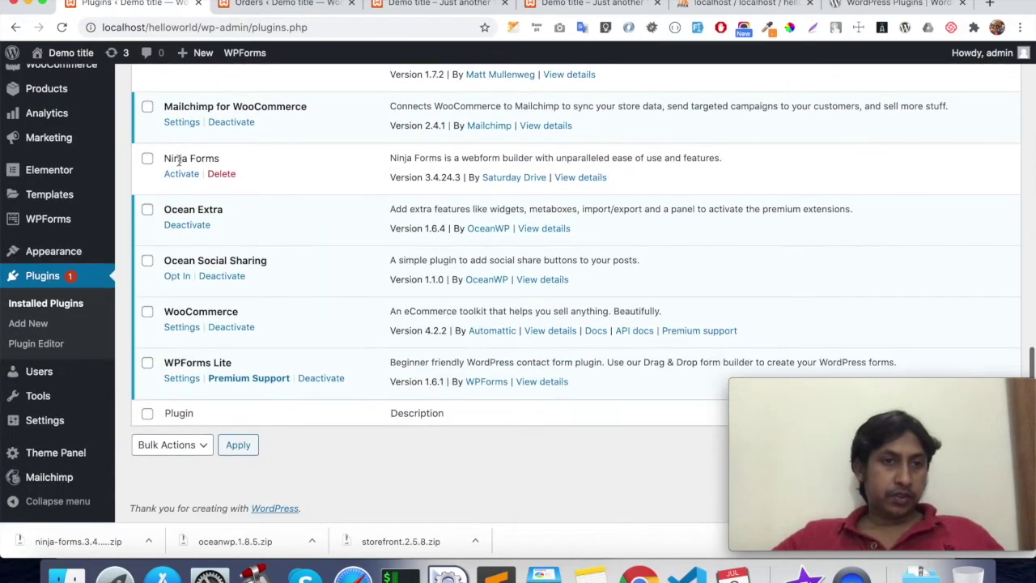
left_click(181, 175)
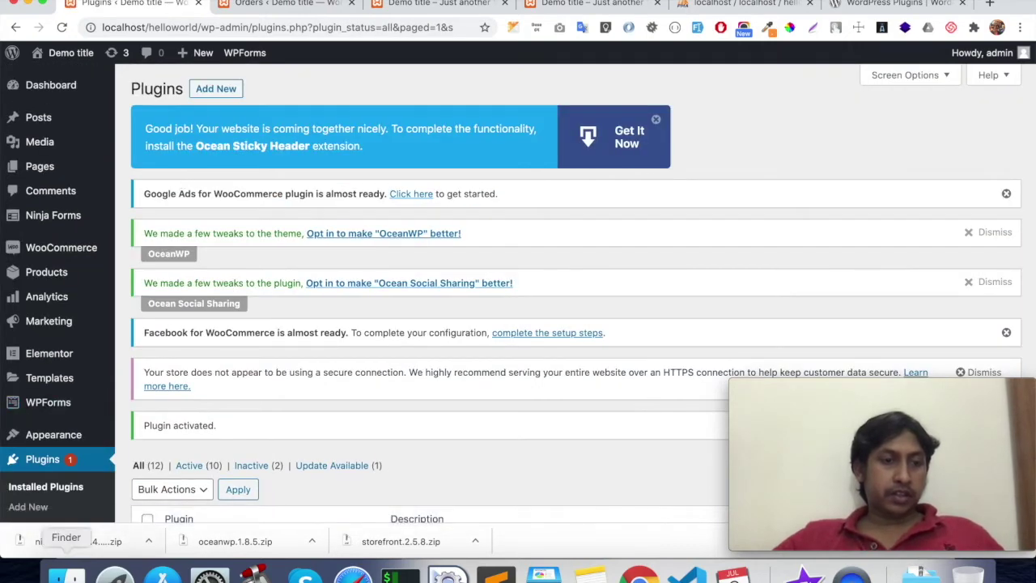
left_click(66, 573)
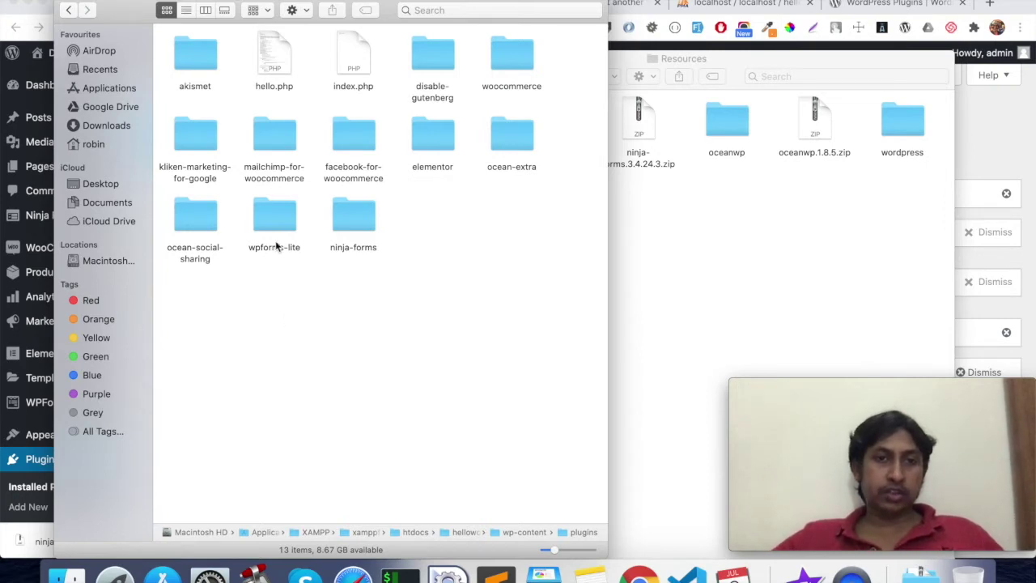
- Keep the ninja-forms folder name unchanged and close the plugins Finder window
left_click(354, 245)
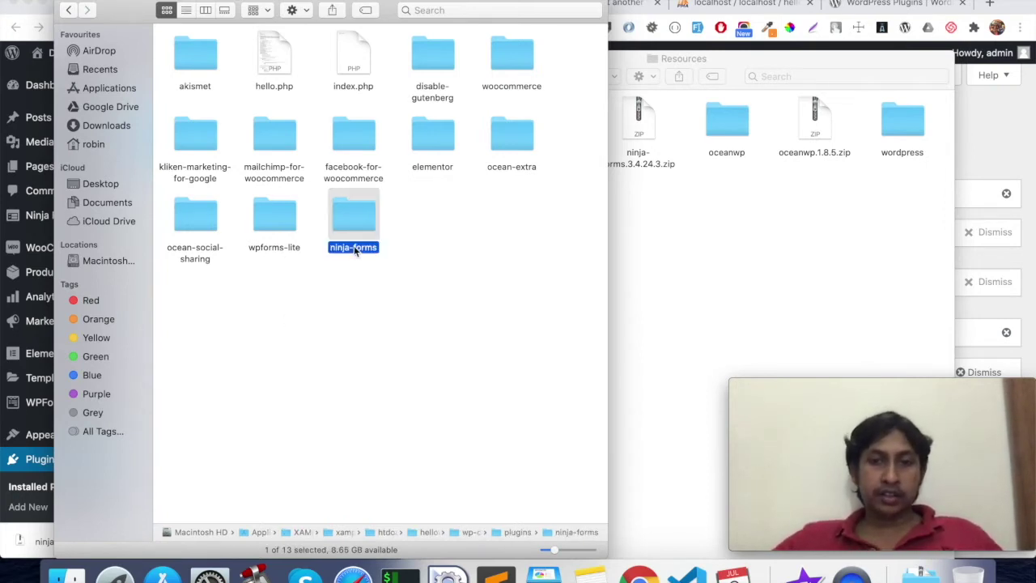
key("Return")
key("Left")
type("@")
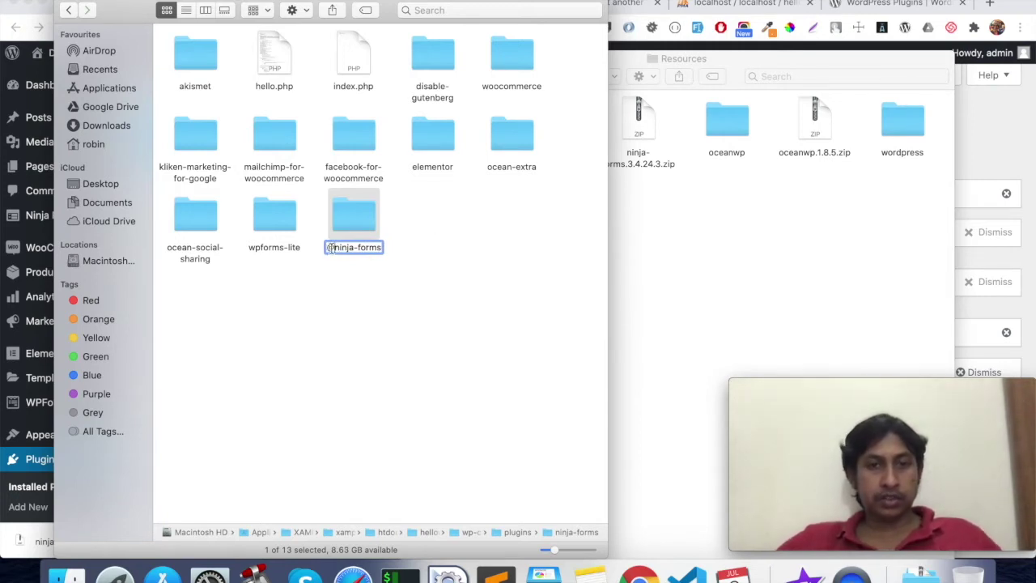
key("BackSpace")
left_click(363, 301)
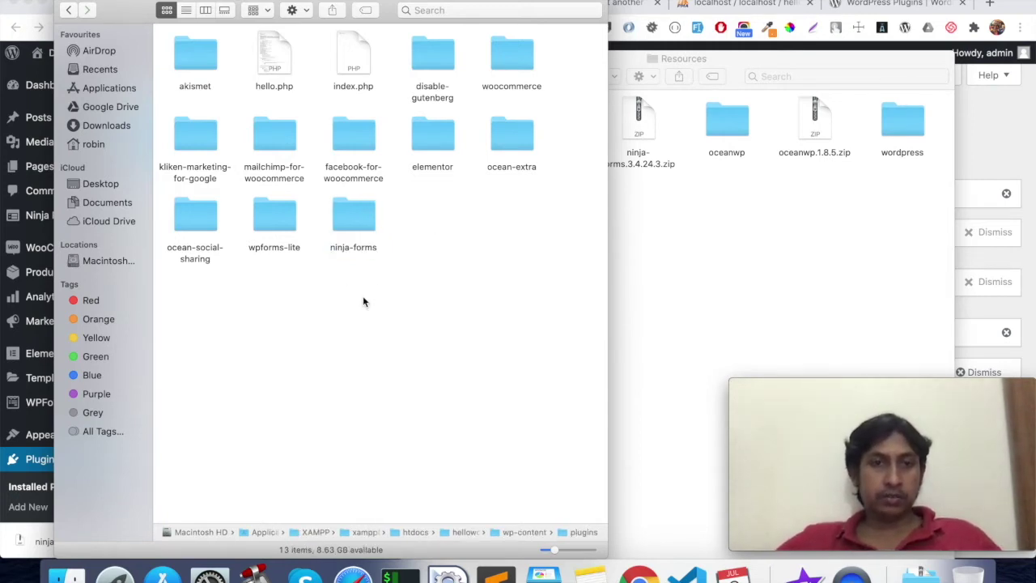
key("super+w")
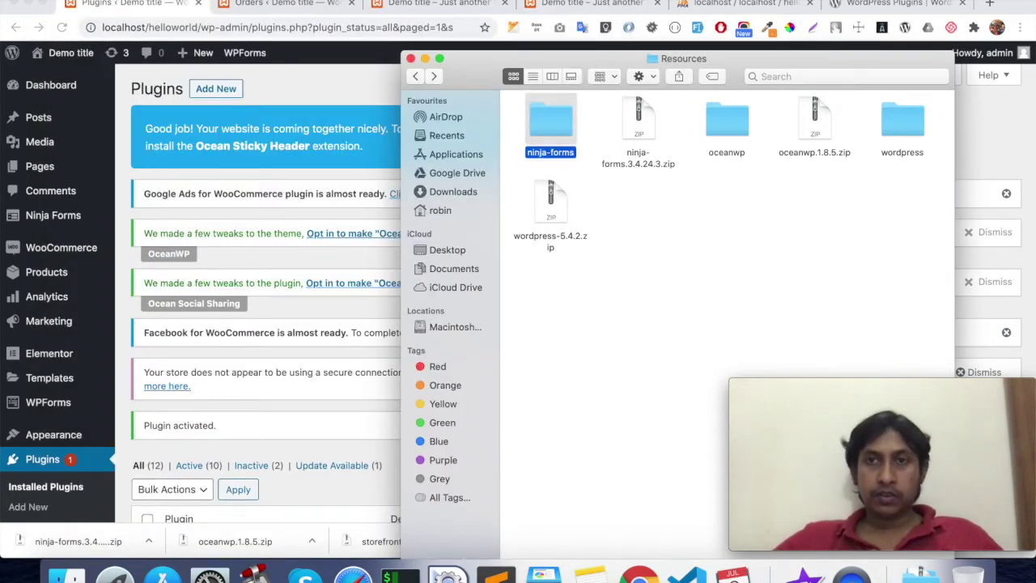
- Close the Resources window and open the Ninja Forms dashboard in WordPress
key("super+w")
scroll(51, 254, "down", 5)
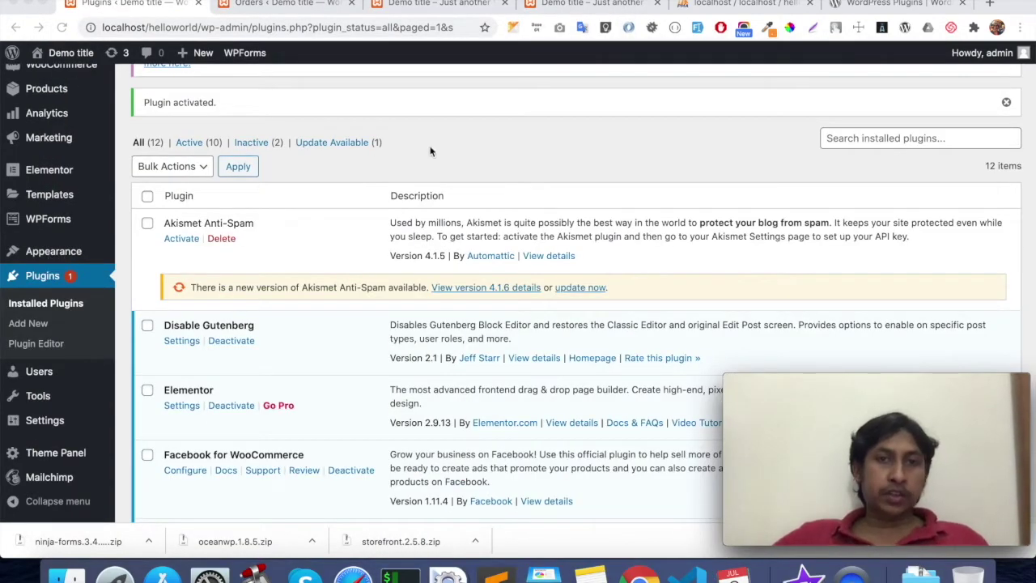
scroll(22, 159, "up", 5)
scroll(32, 324, "down", 5)
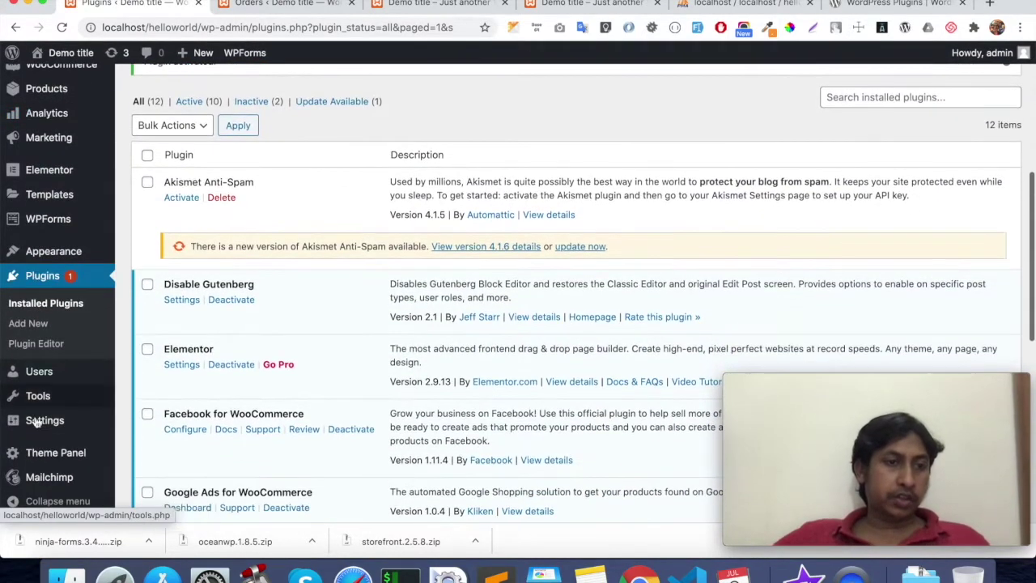
mouse_move(40, 421)
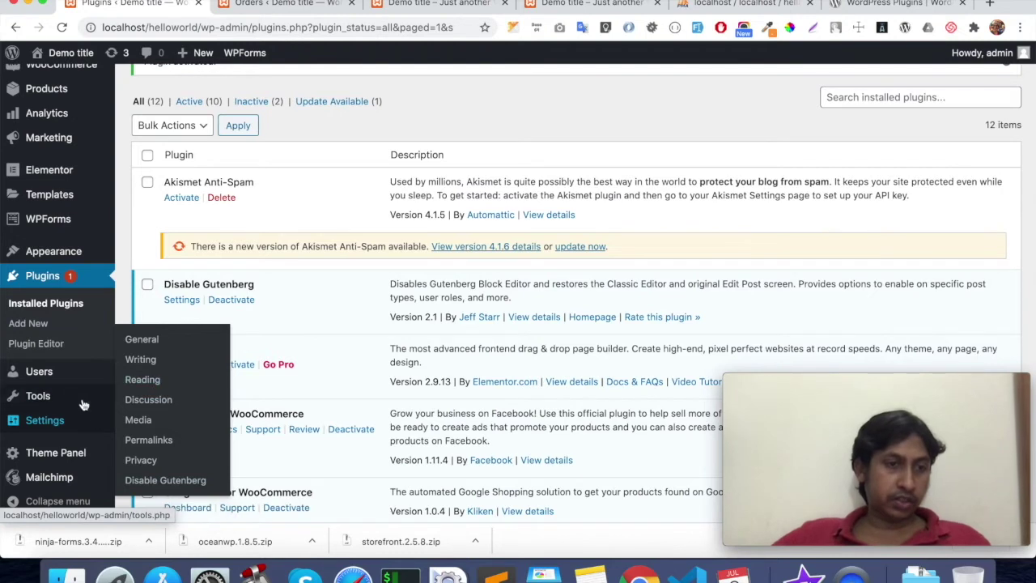
mouse_move(70, 397)
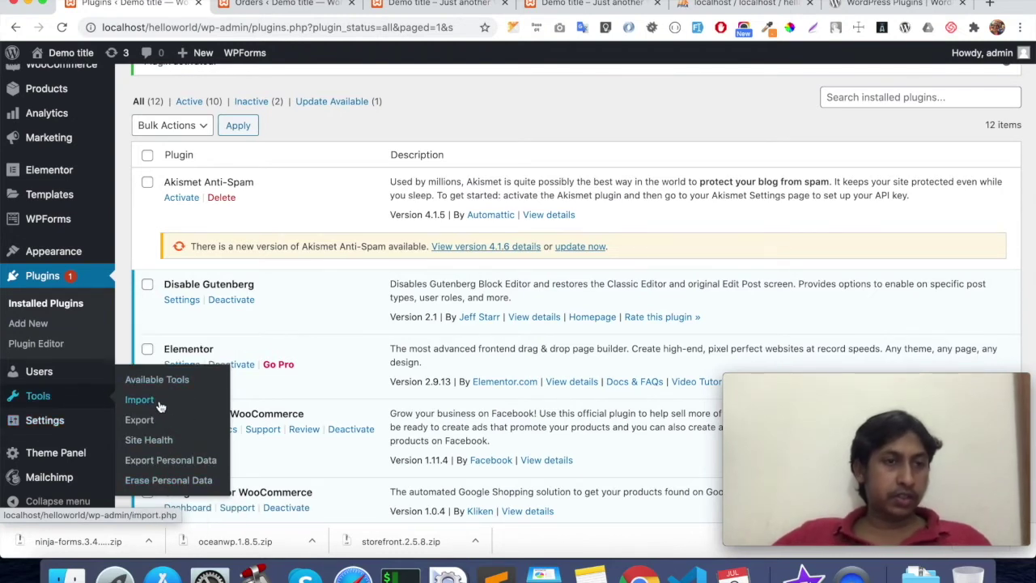
mouse_move(67, 254)
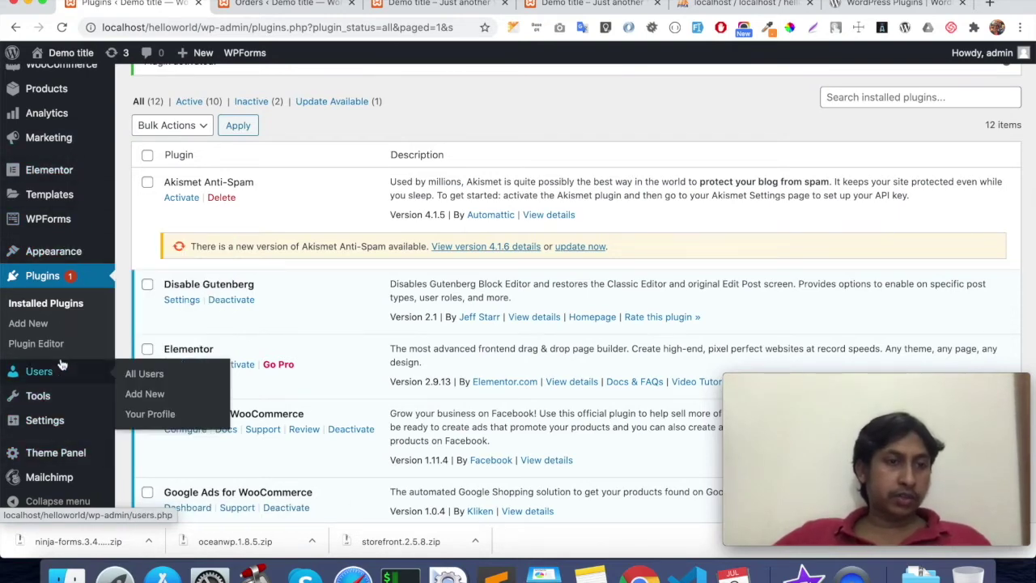
scroll(64, 365, "up", 5)
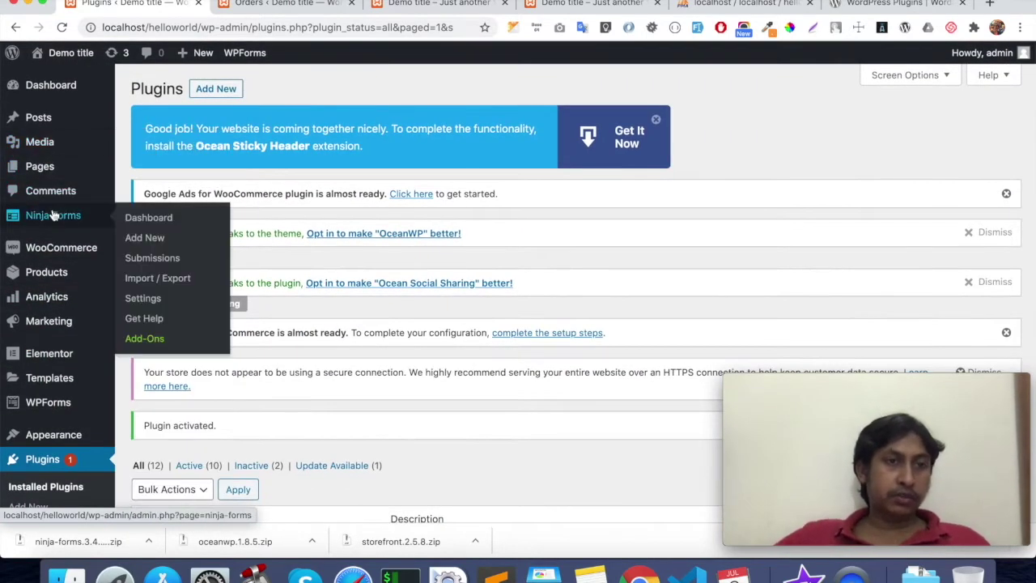
left_click(52, 215)
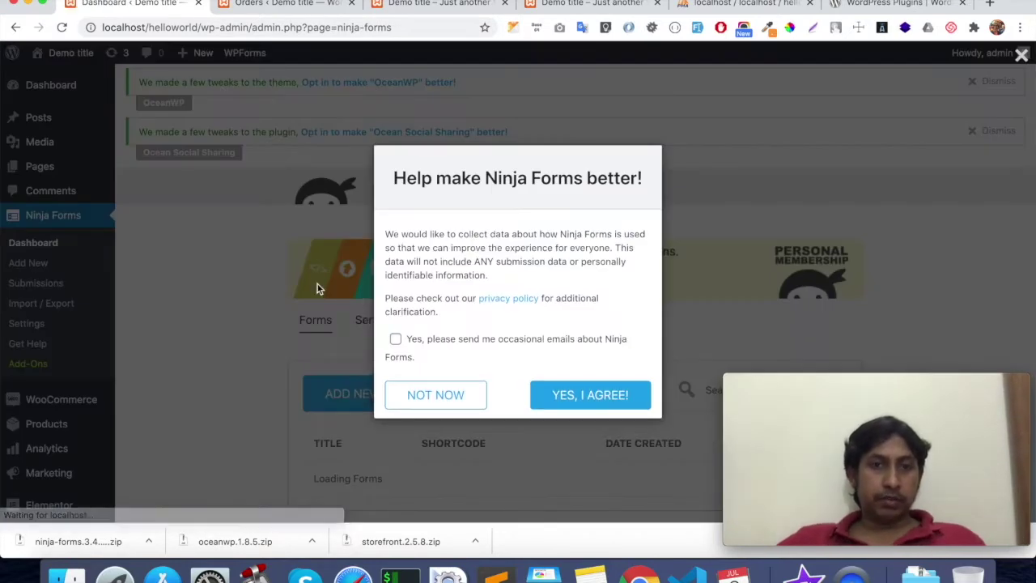
- Decline Ninja Forms data sharing and open the Contact Me form for editing
left_click(454, 402)
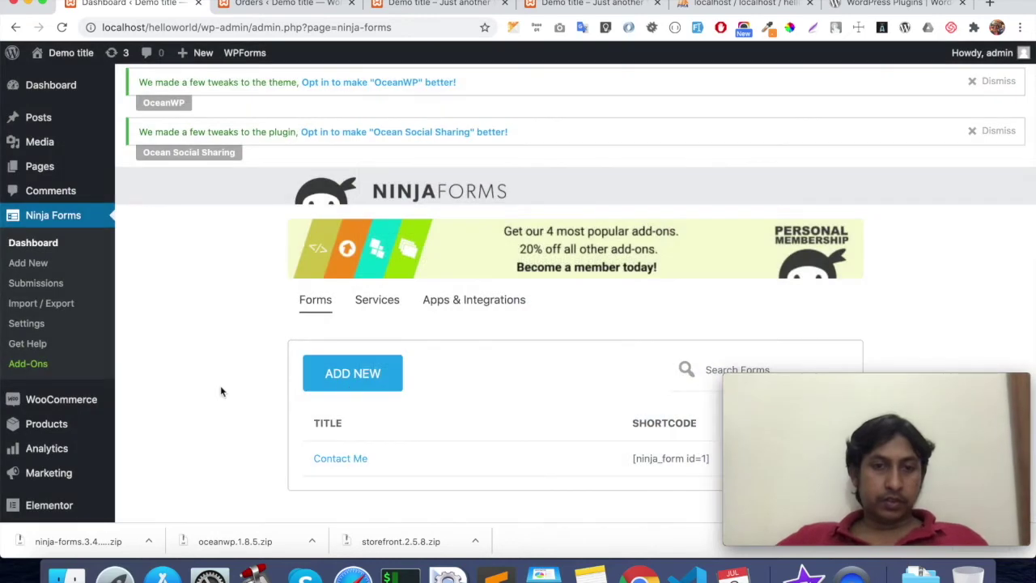
scroll(220, 388, "down", 3)
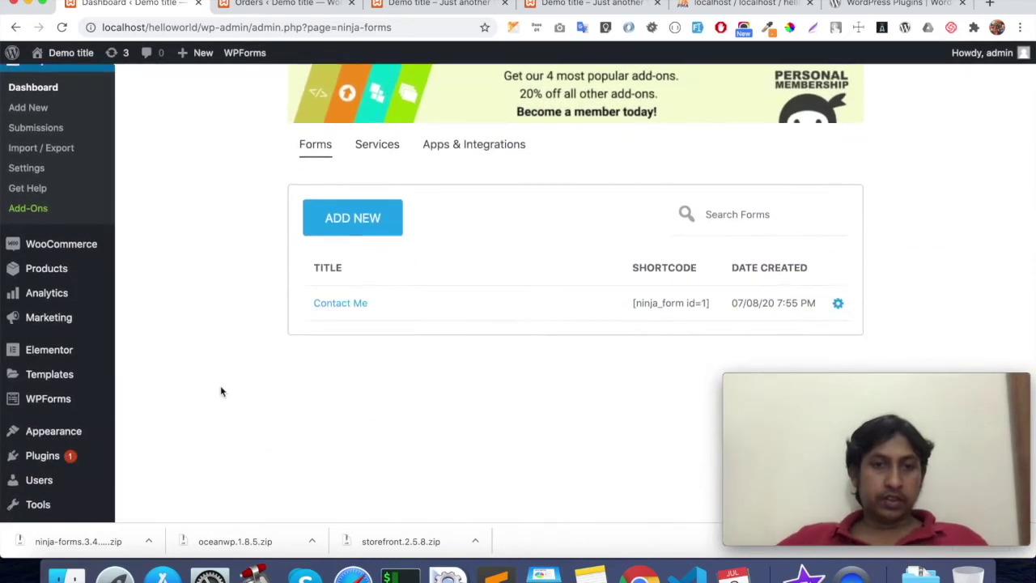
left_click(348, 303)
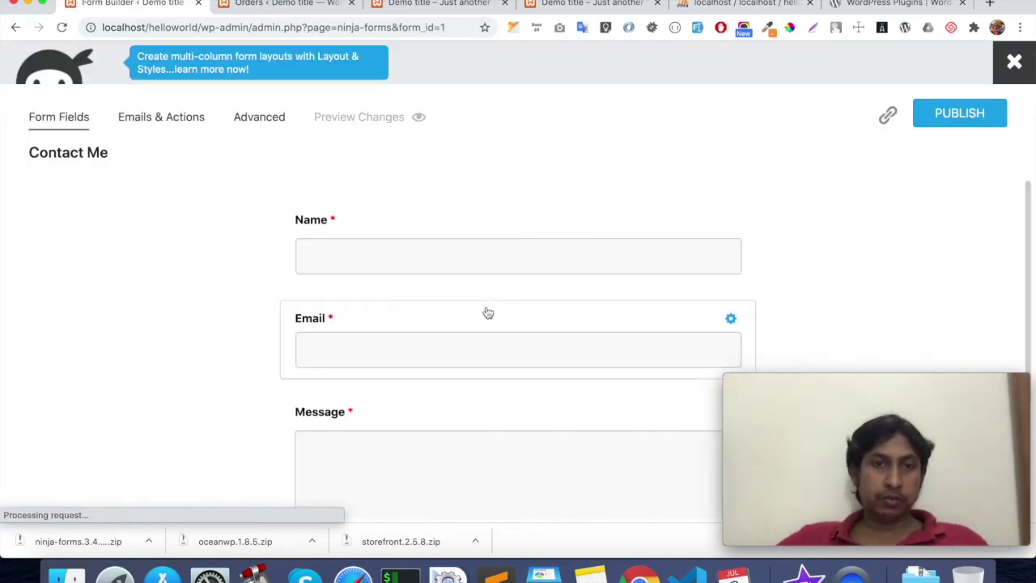
scroll(805, 207, "down", 4)
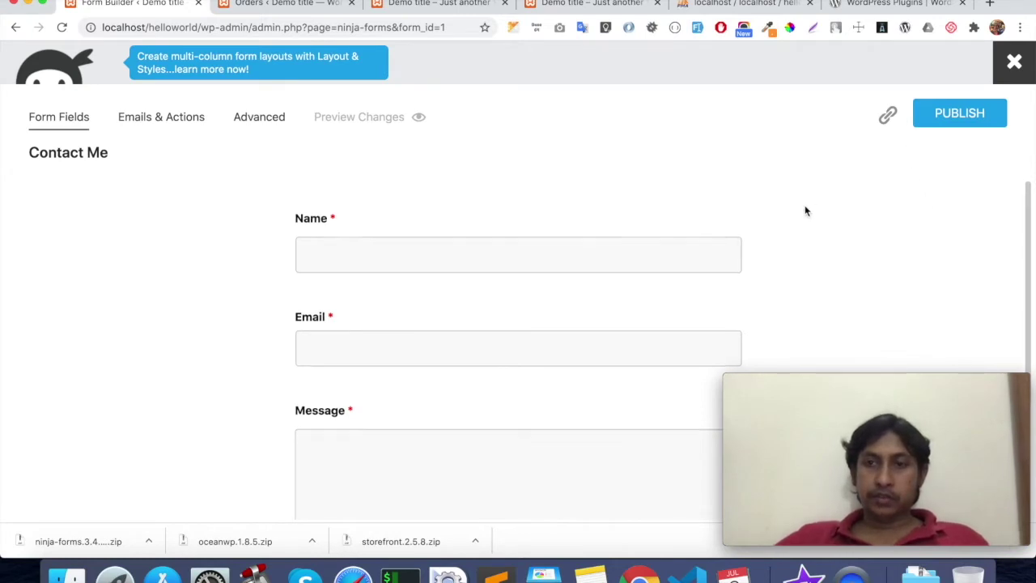
- Add First Name and Last Name fields below the Name field in the Contact Me form
mouse_move(888, 389)
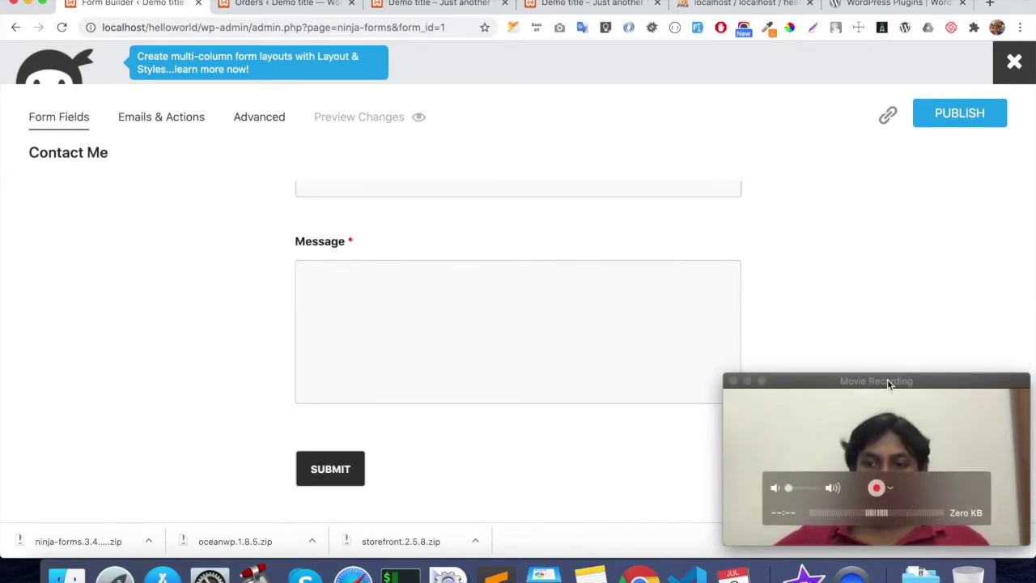
left_click_drag(887, 380, 603, 443)
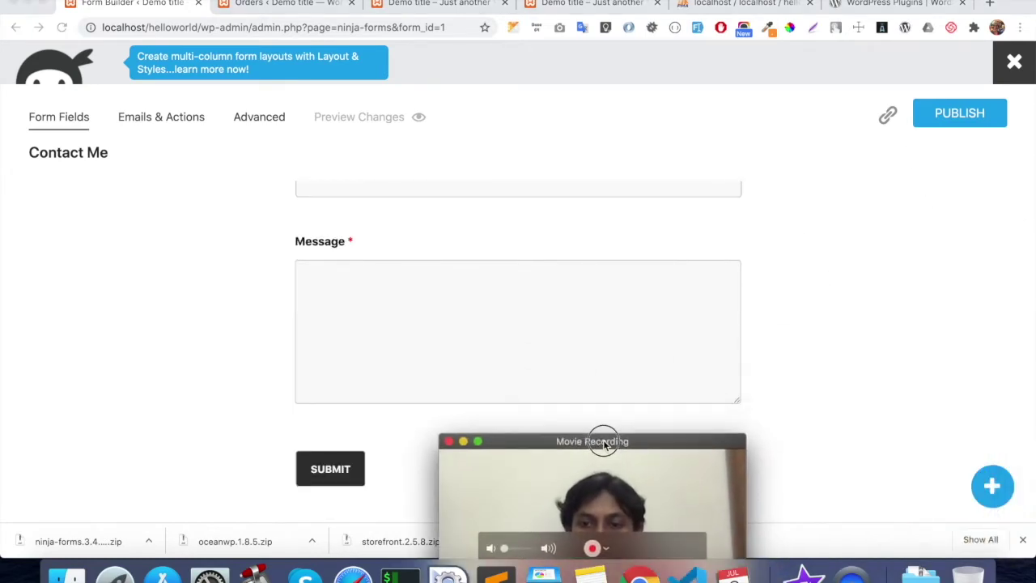
left_click(992, 489)
left_click(992, 489)
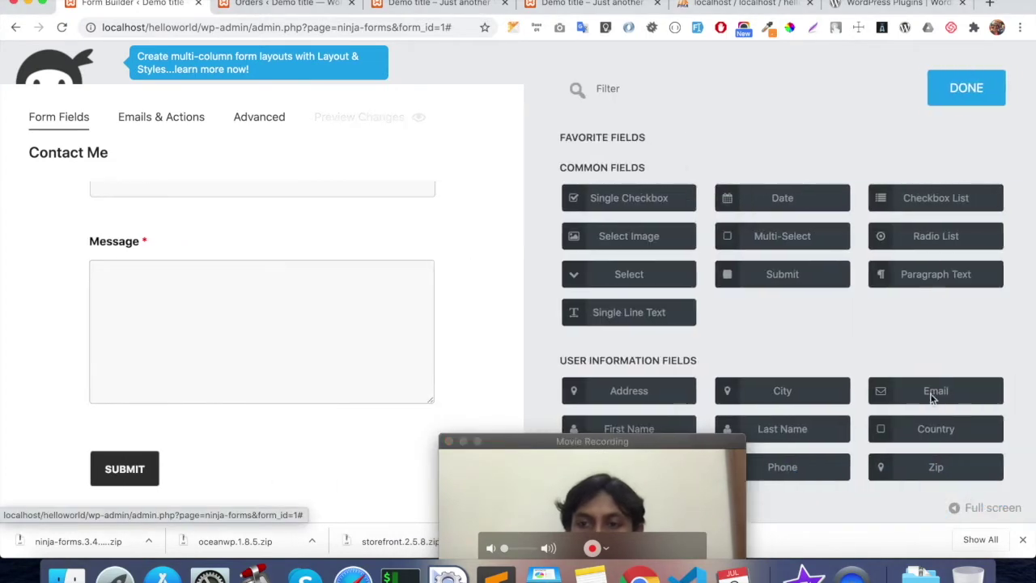
scroll(671, 329, "down", 5)
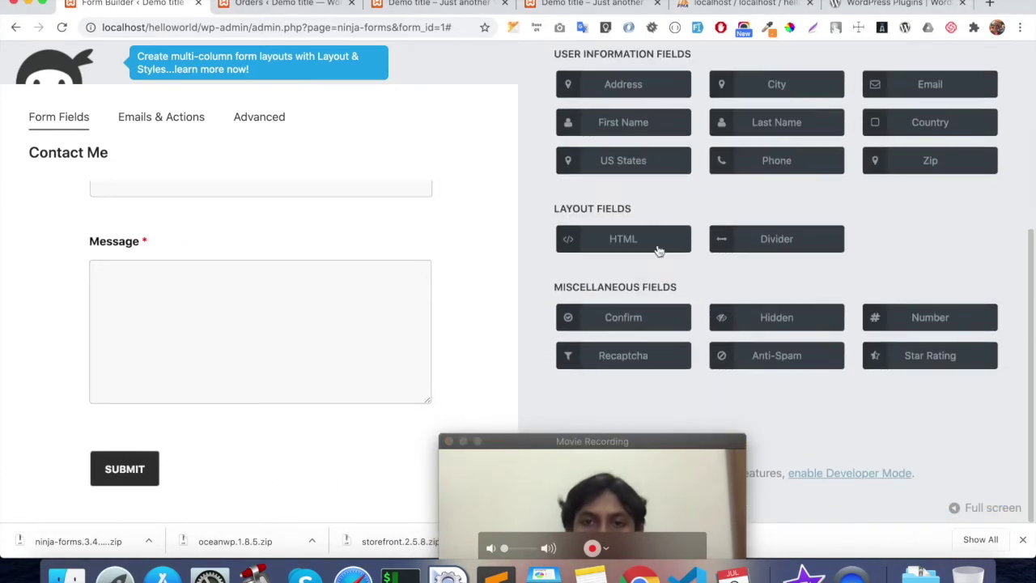
left_click_drag(623, 130, 143, 262)
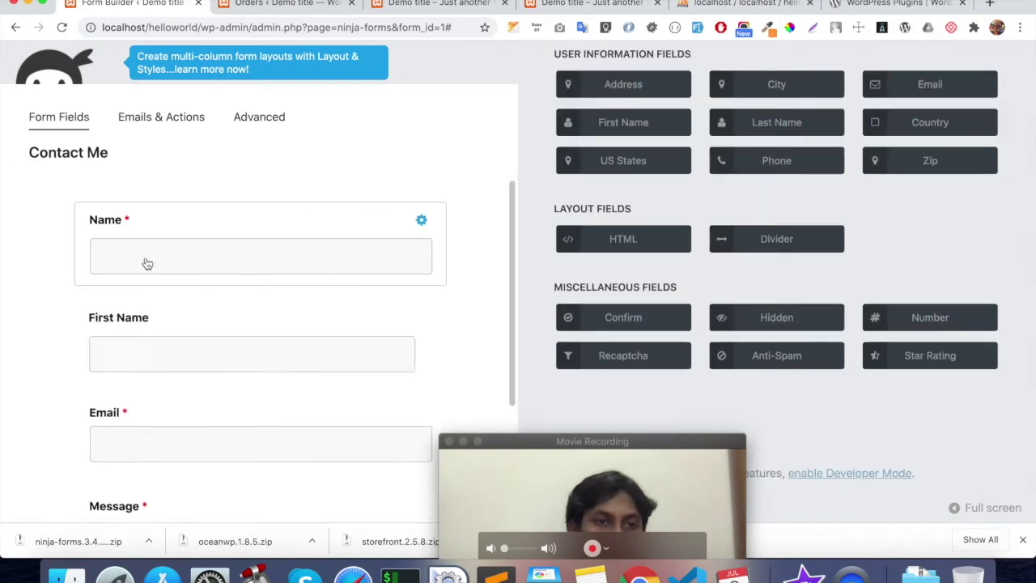
left_click_drag(777, 125, 188, 401)
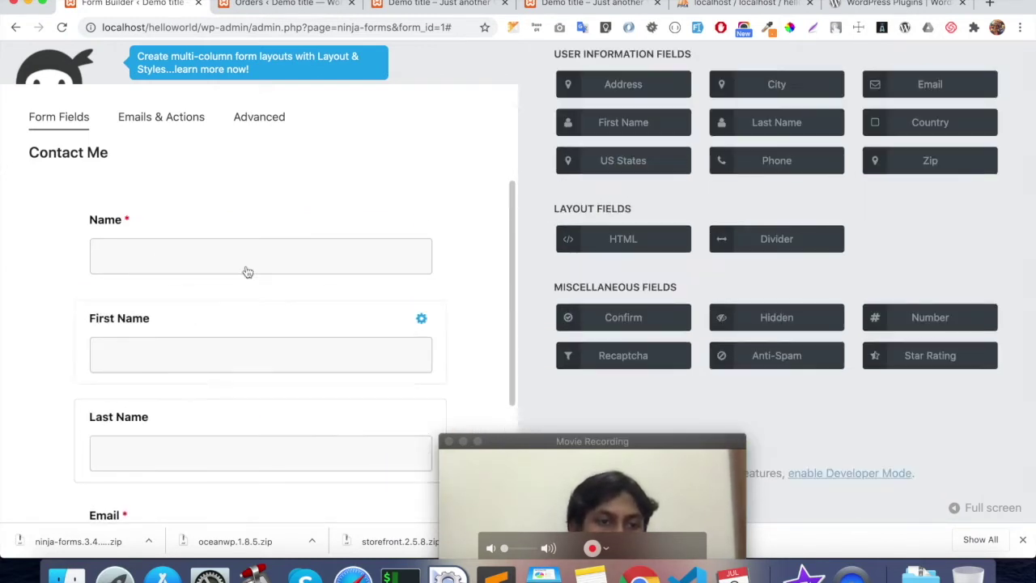
- Delete the original Name field and close the Add Fields panel with DONE
mouse_move(421, 221)
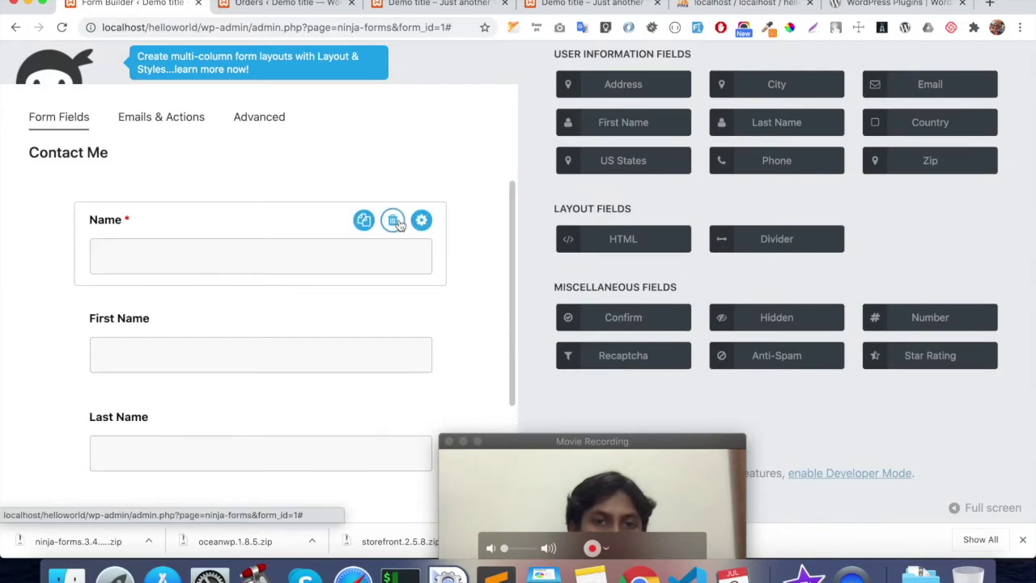
left_click(393, 221)
scroll(777, 243, "up", 5)
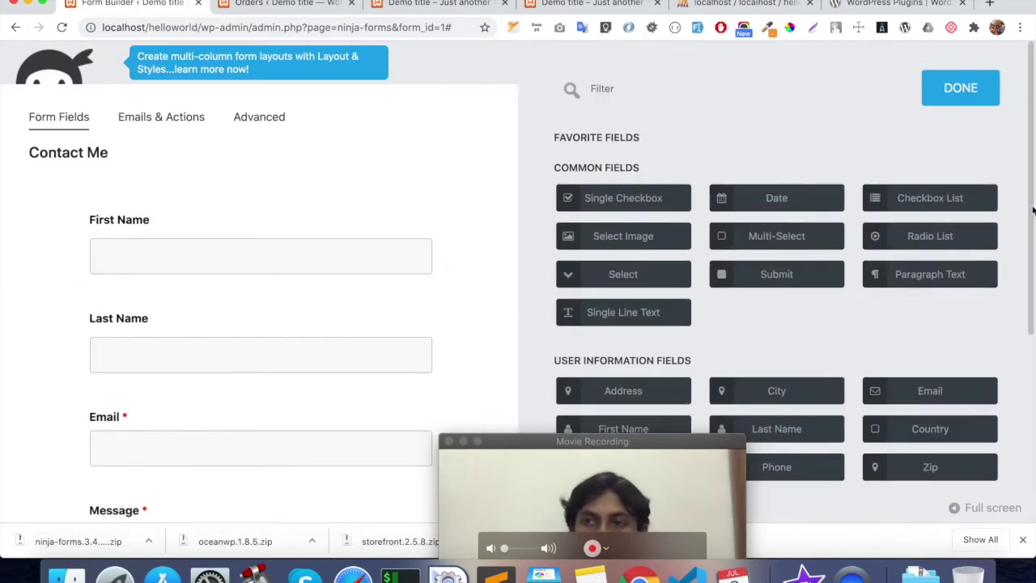
left_click(977, 90)
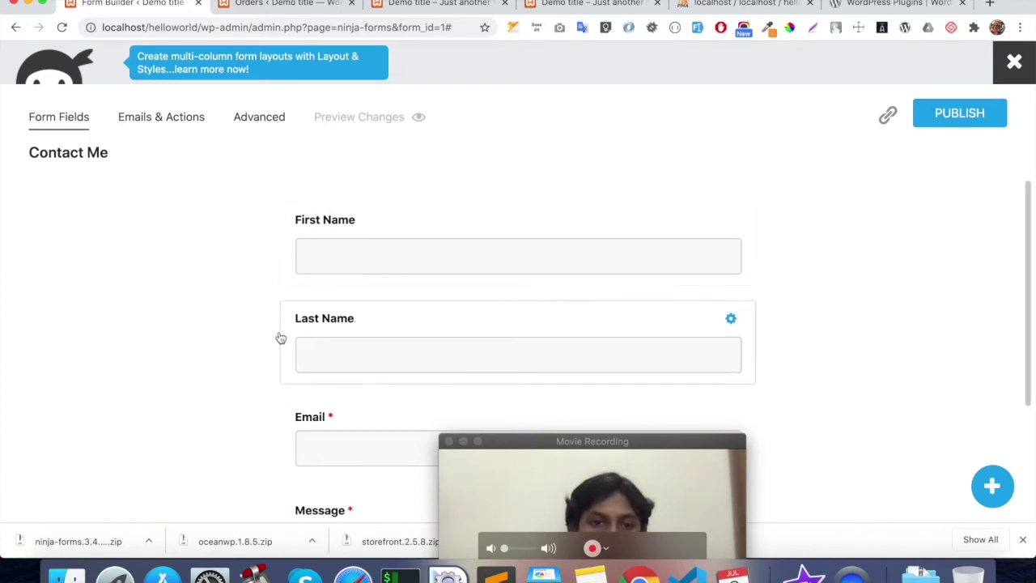
scroll(280, 338, "down", 5)
scroll(280, 338, "up", 5)
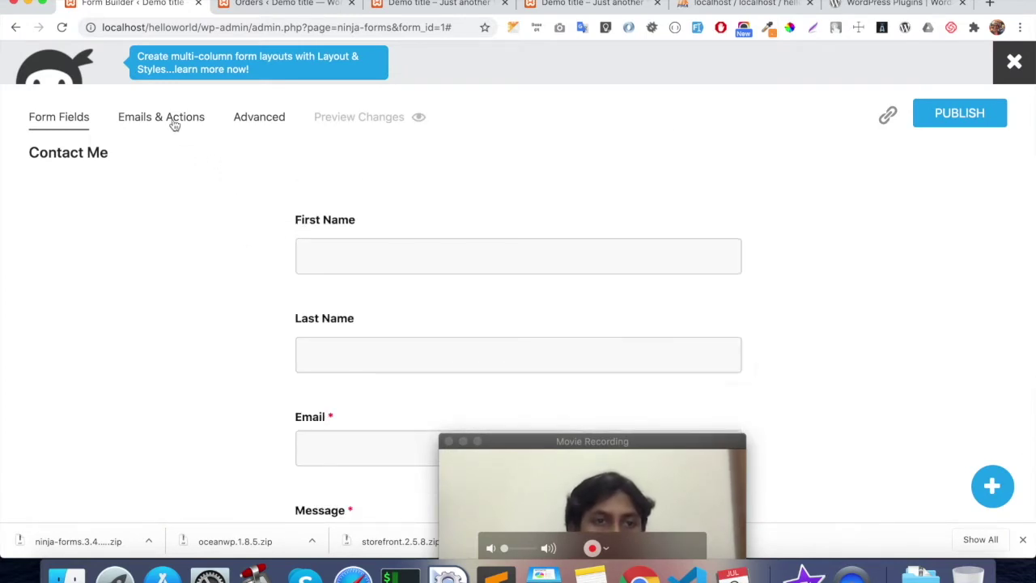
- Publish the Contact Me form and inspect its Store Submission and Email Confirmation actions
left_click(954, 114)
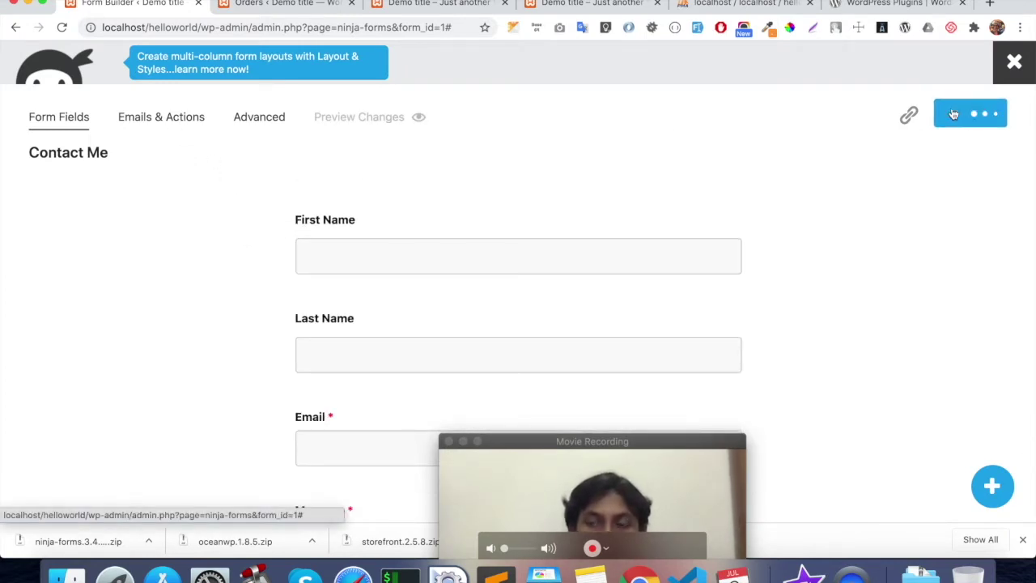
left_click(167, 128)
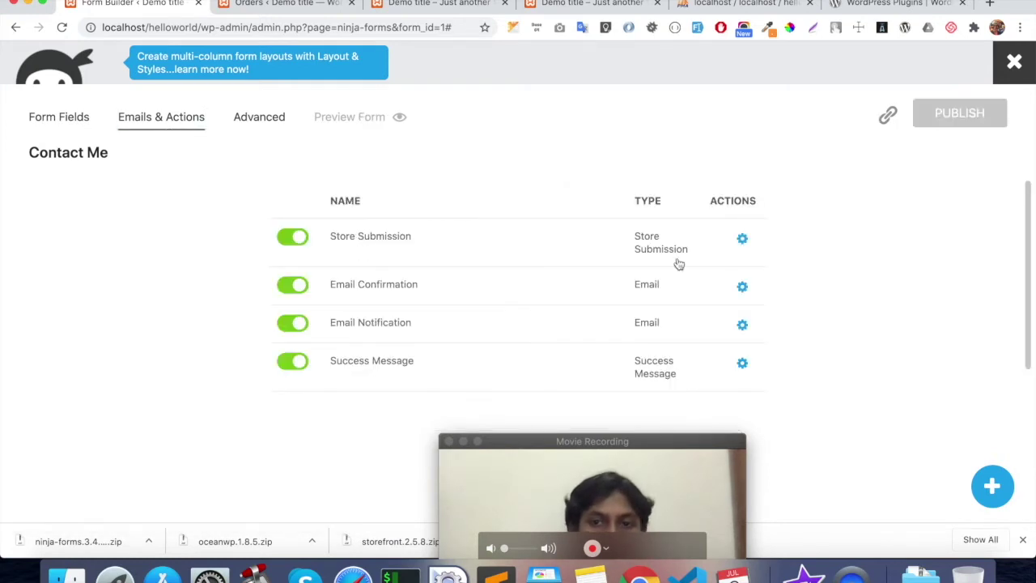
left_click(742, 239)
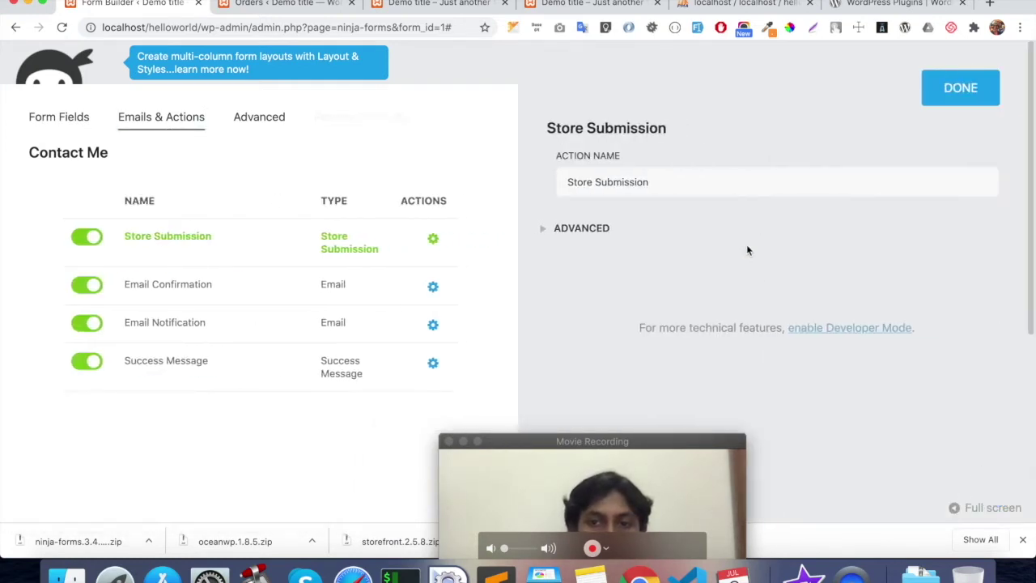
left_click(433, 287)
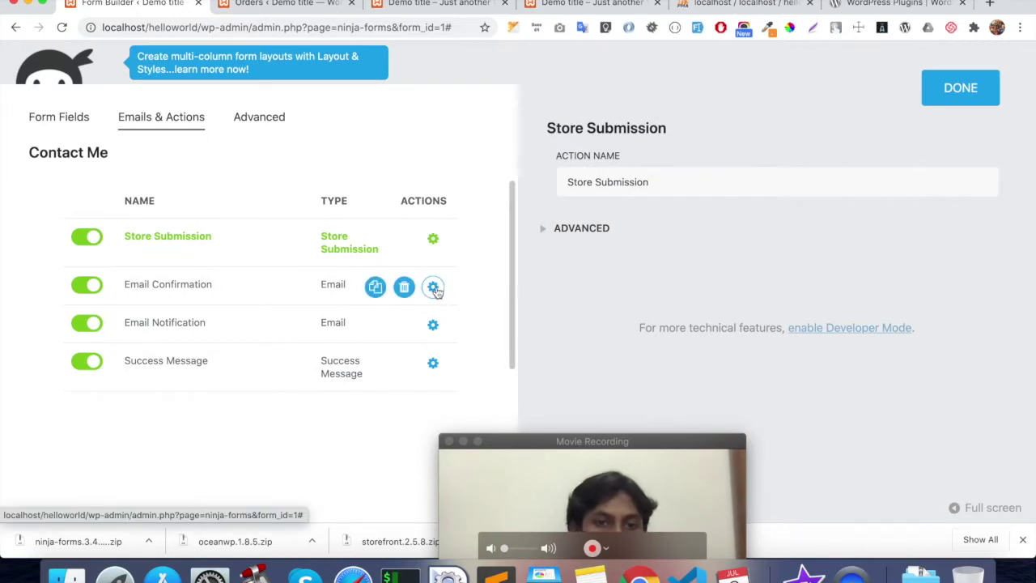
- Inspect the Email Notification and Success Message actions, then return to Form Fields
scroll(609, 346, "down", 5)
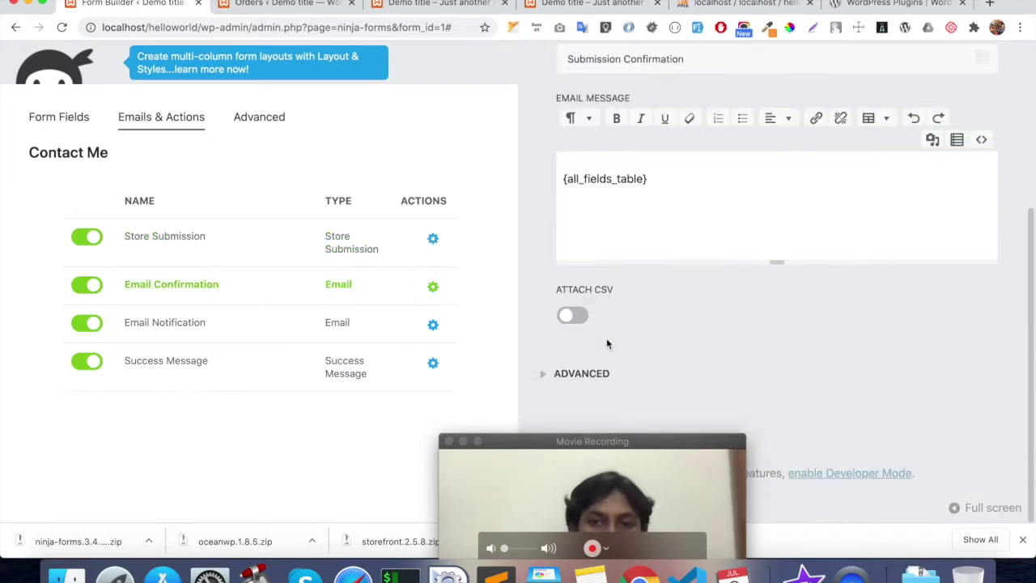
mouse_move(437, 326)
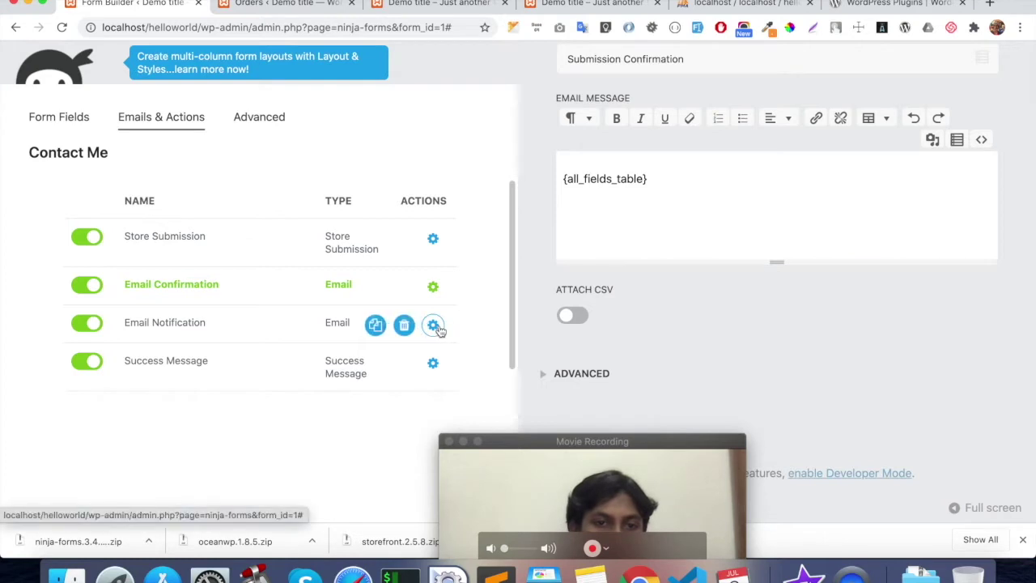
left_click(434, 325)
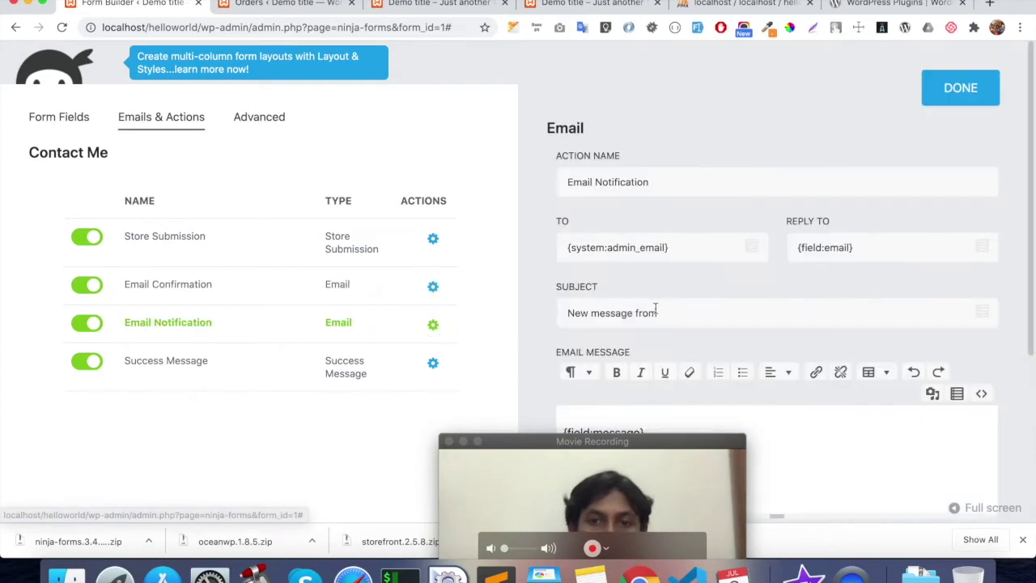
mouse_move(451, 368)
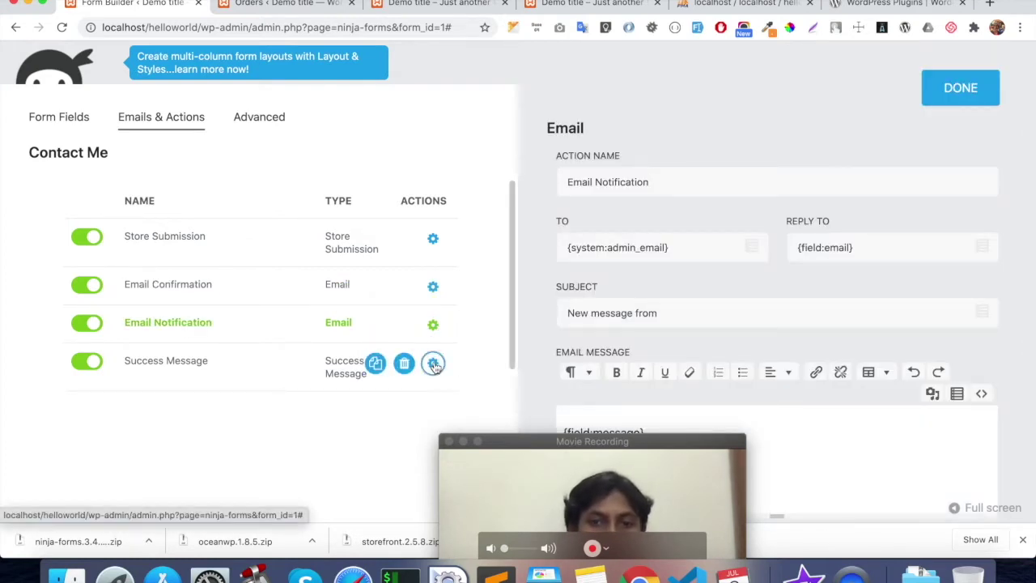
left_click(432, 364)
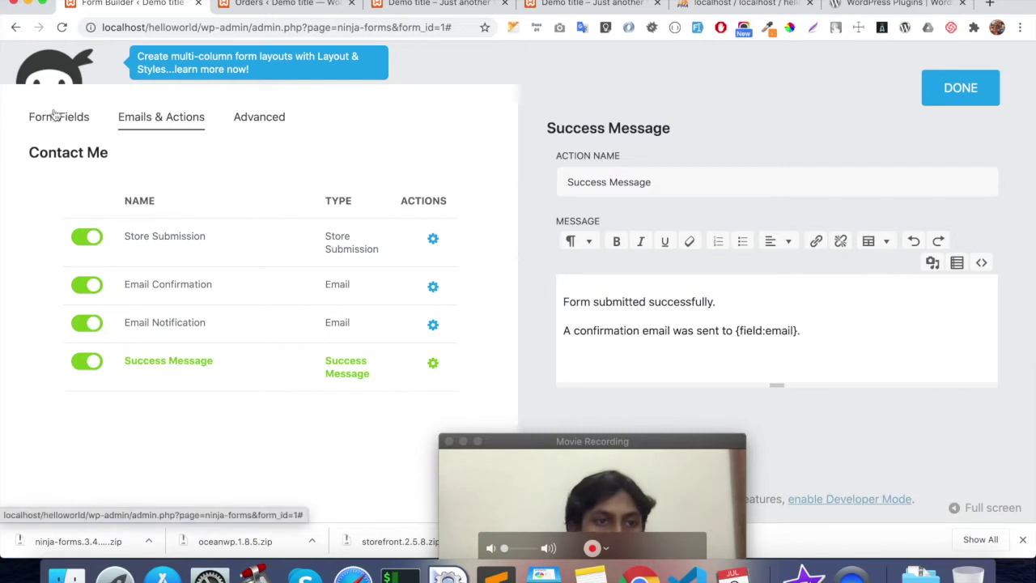
left_click(53, 117)
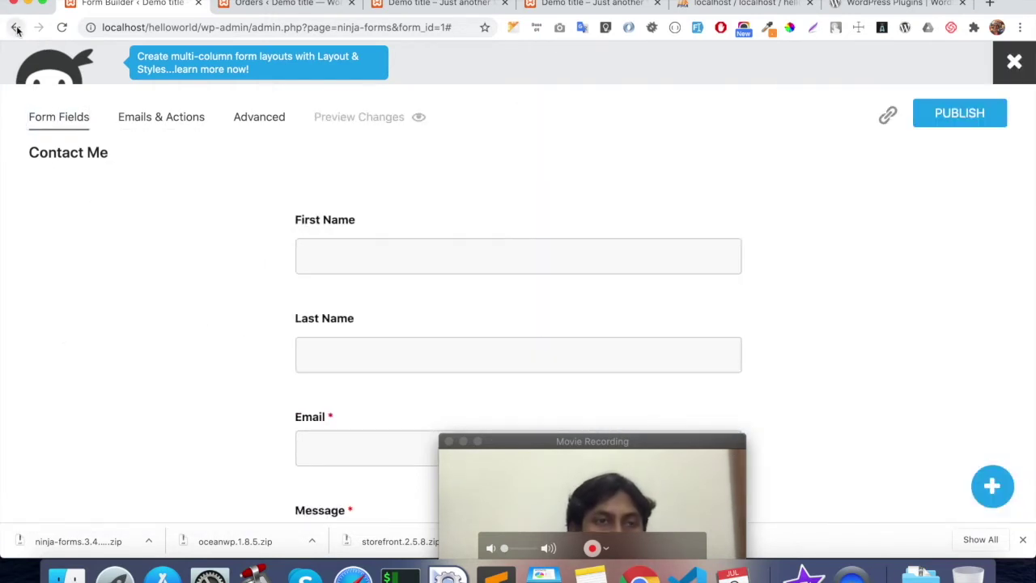
- Leave the form builder and copy the Contact Me form's [ninja_form id=1] shortcode
left_click(16, 29)
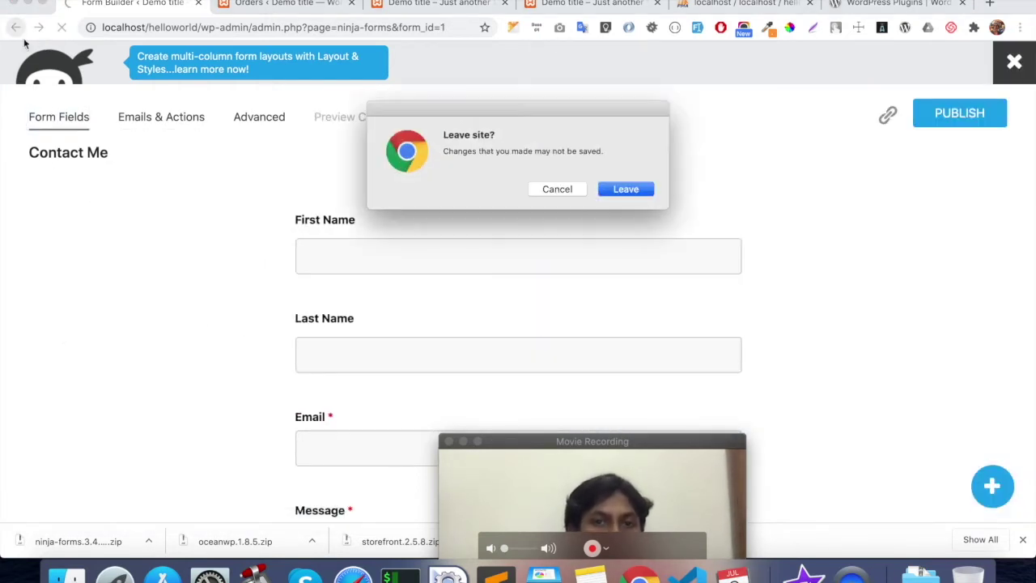
left_click(624, 189)
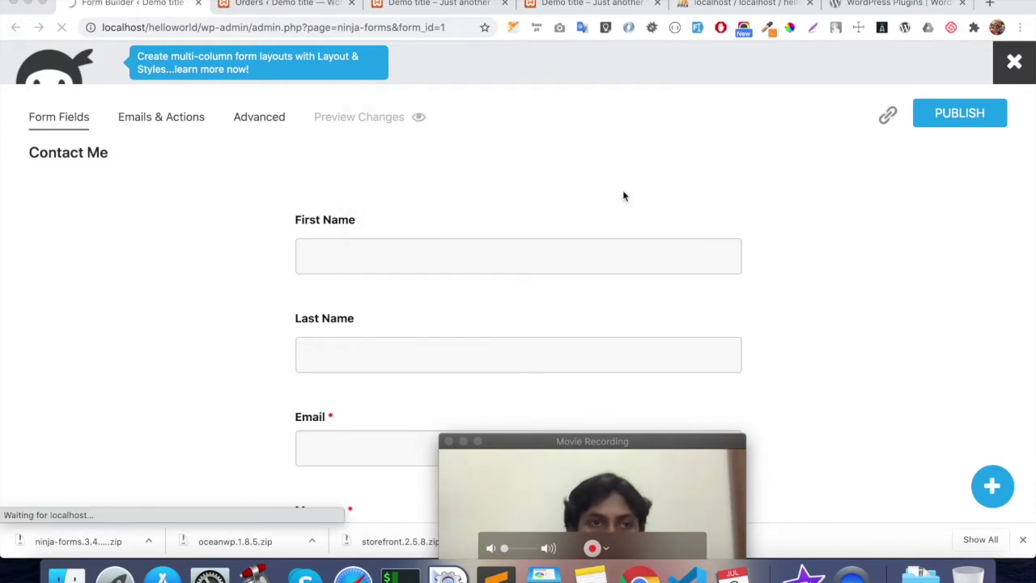
scroll(457, 280, "down", 1)
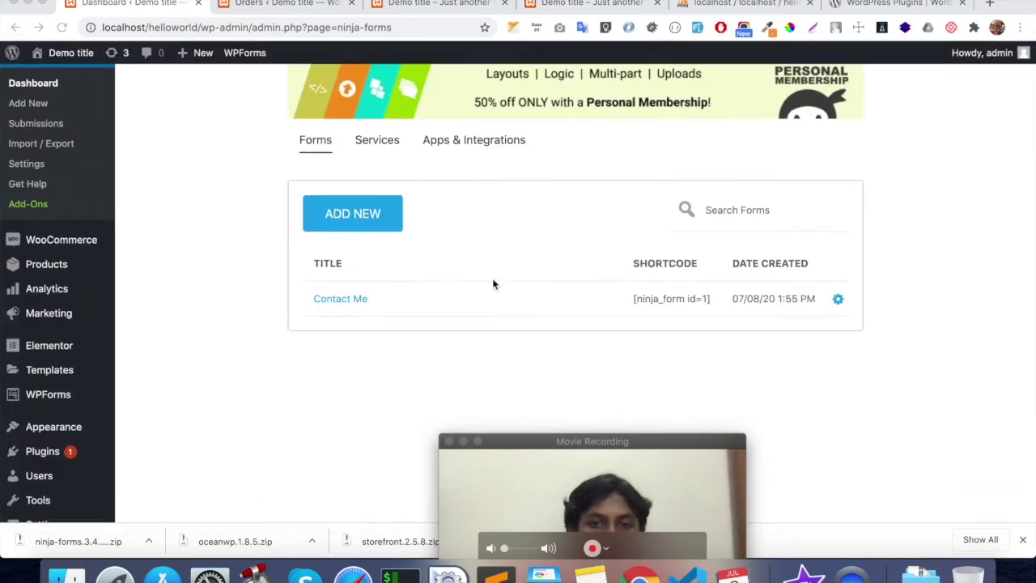
triple_click(665, 304)
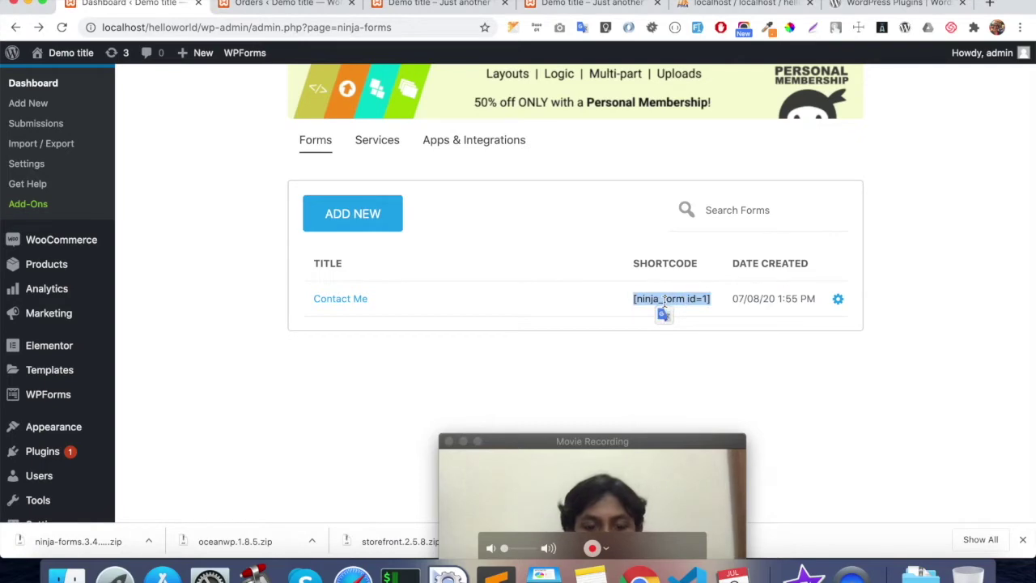
scroll(81, 240, "up", 4)
- Create a new page titled Contact with the shortcode pasted in the Text editor
mouse_move(49, 170)
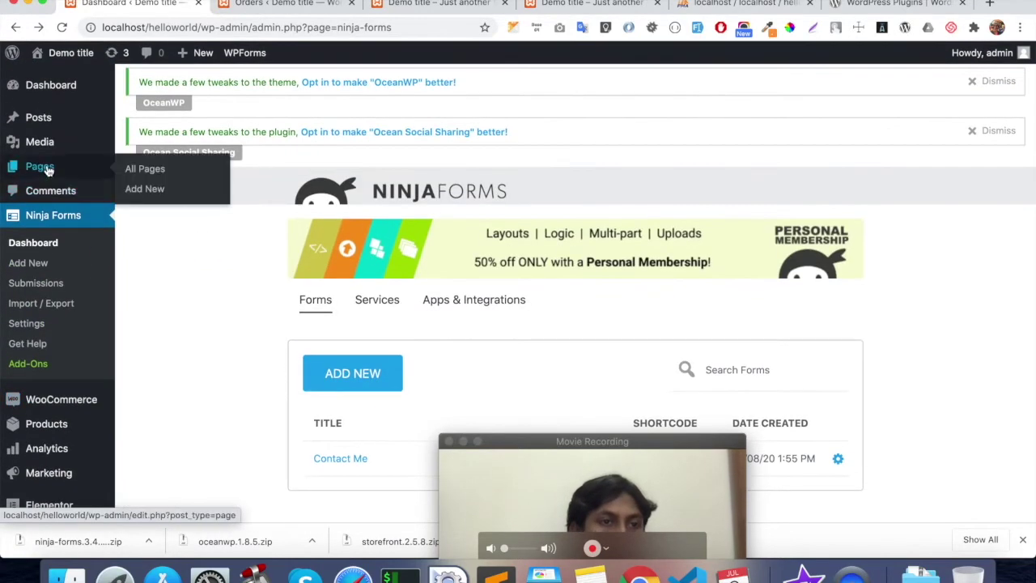
left_click(157, 189)
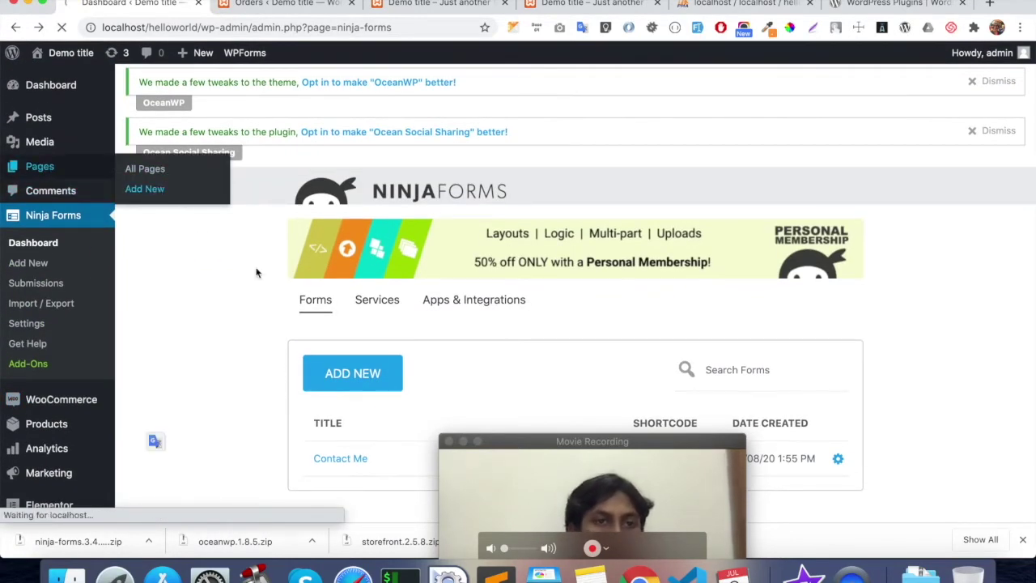
type("Contact")
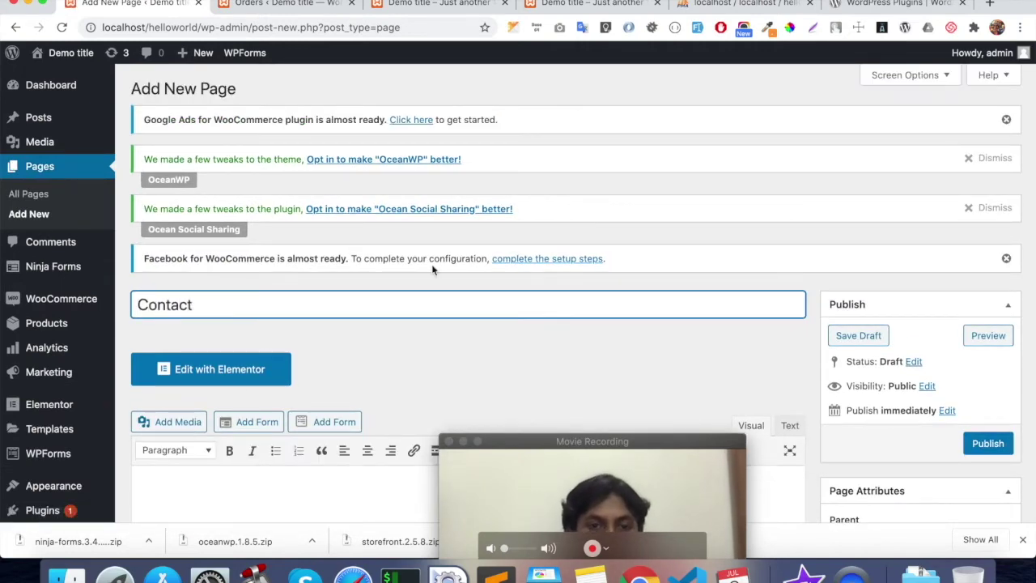
key("Tab")
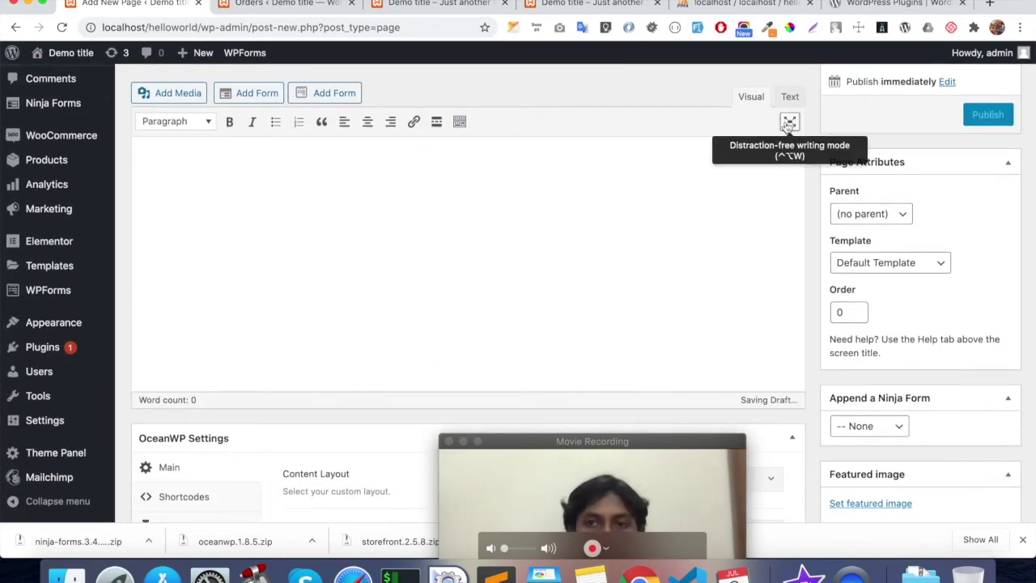
left_click(798, 98)
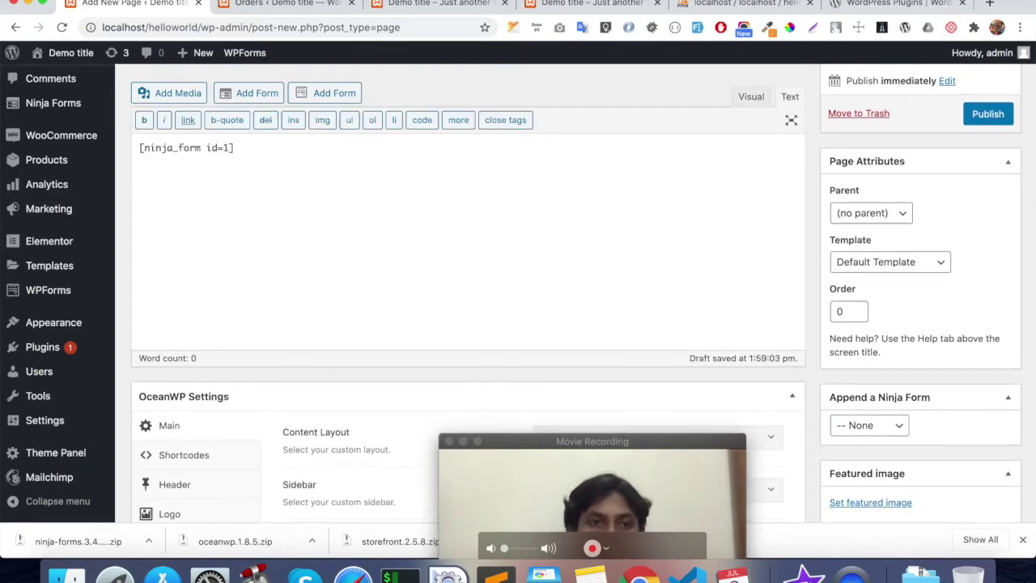
scroll(648, 250, "up", 5)
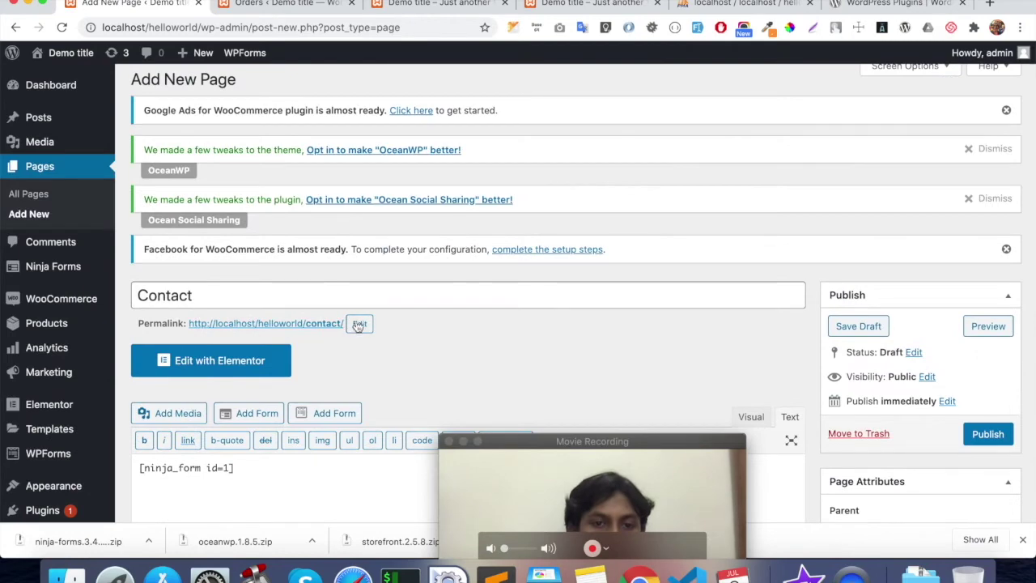
- Set the page slug to contact, publish it, and view the live Contact page
left_click(359, 323)
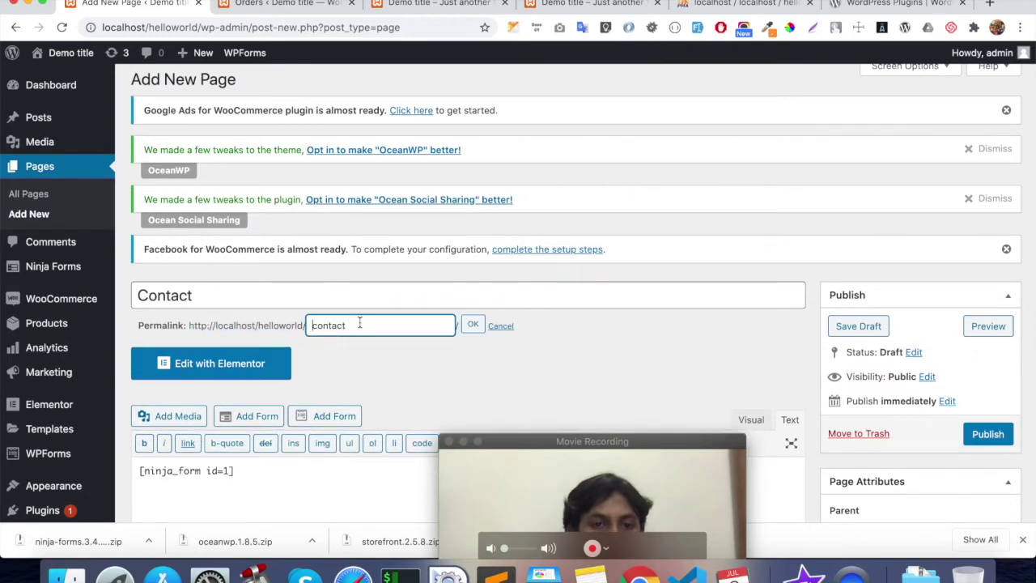
left_click(471, 326)
scroll(648, 320, "down", 5)
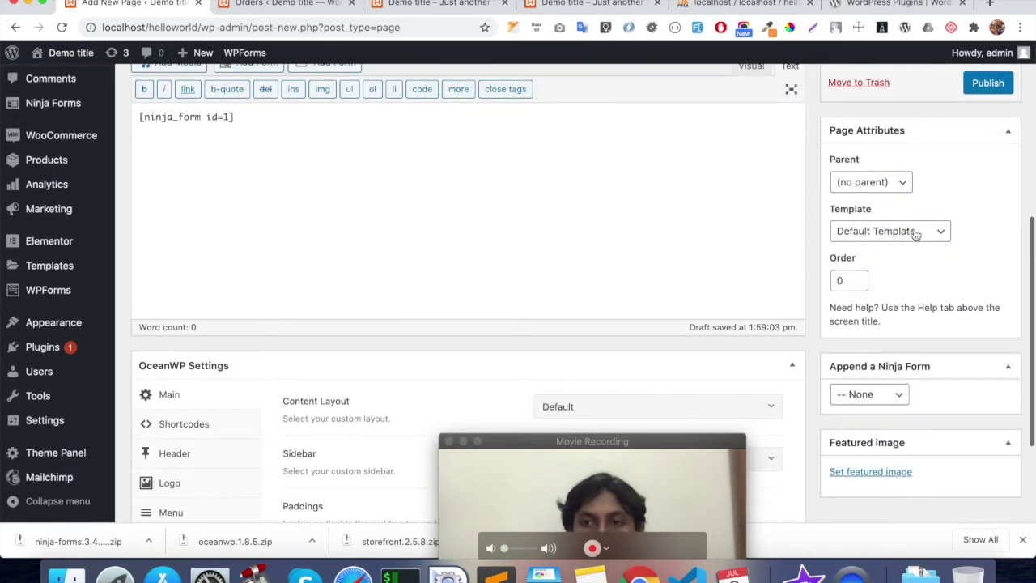
scroll(907, 243, "down", 3)
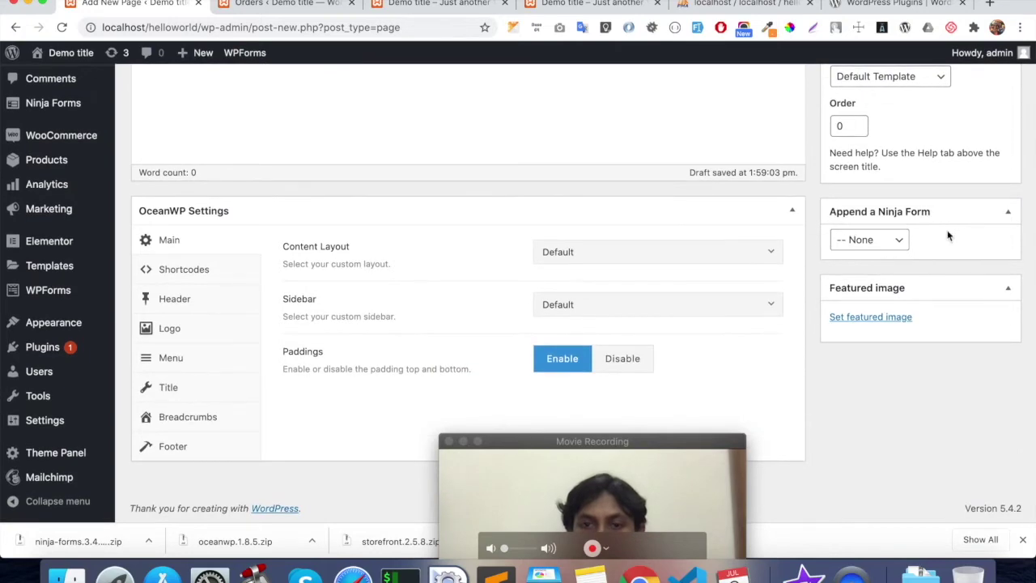
scroll(949, 235, "up", 4)
left_click(988, 170)
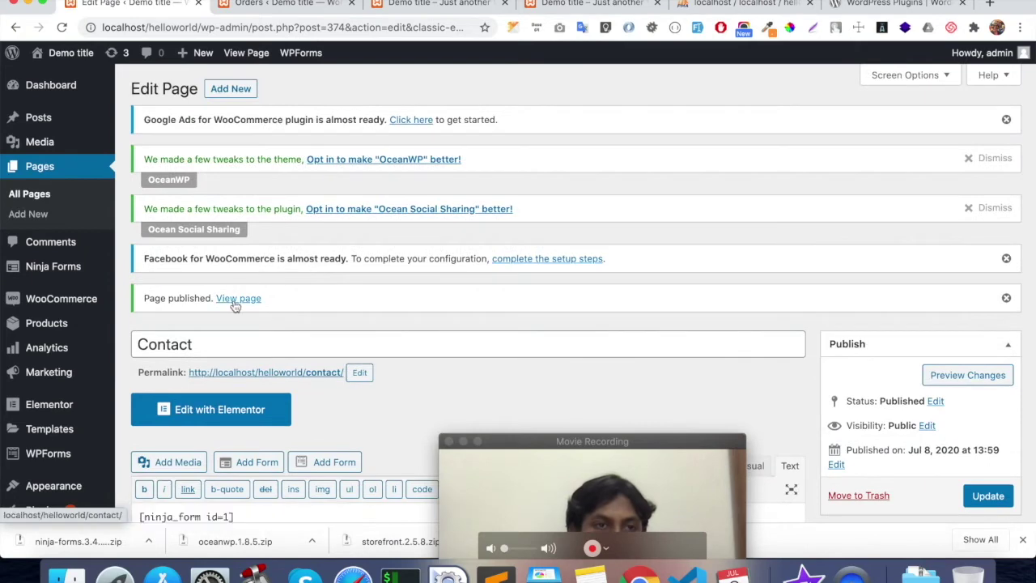
left_click(235, 300)
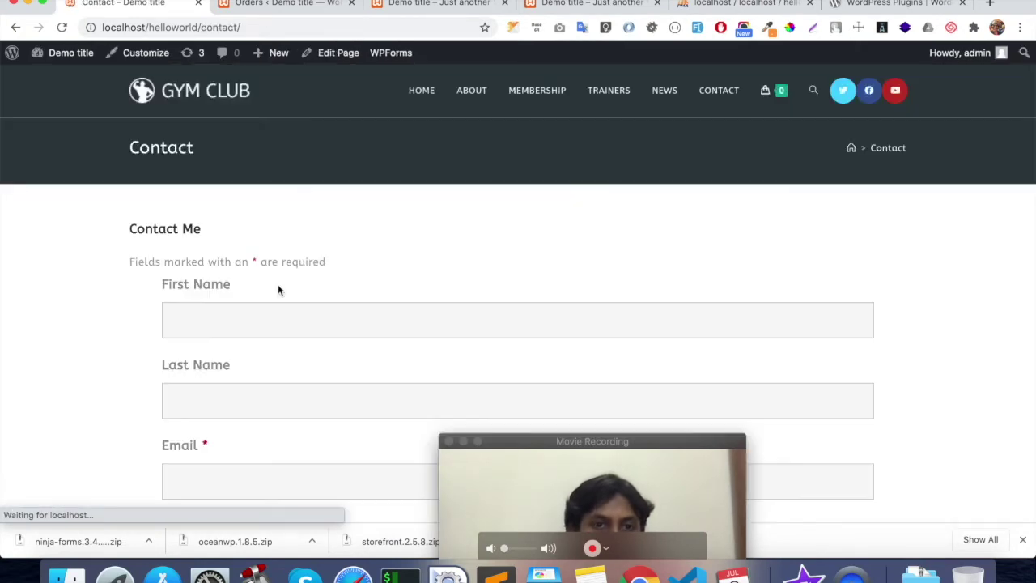
scroll(277, 284, "down", 10)
scroll(278, 285, "up", 10)
- Auto-fill the Contact Me form with sample data and submit the message
left_click(695, 28)
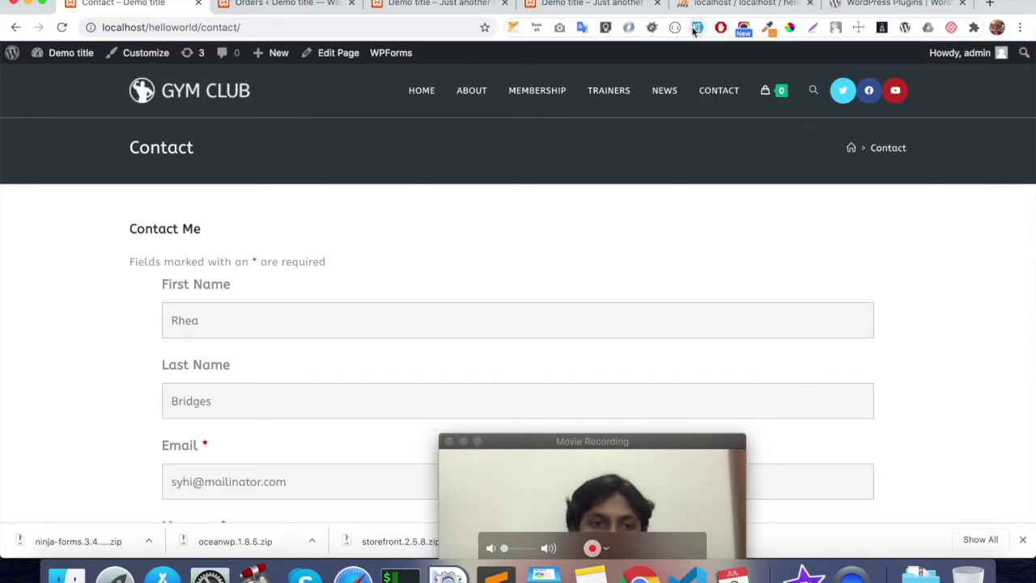
scroll(472, 240, "down", 5)
left_click(201, 398)
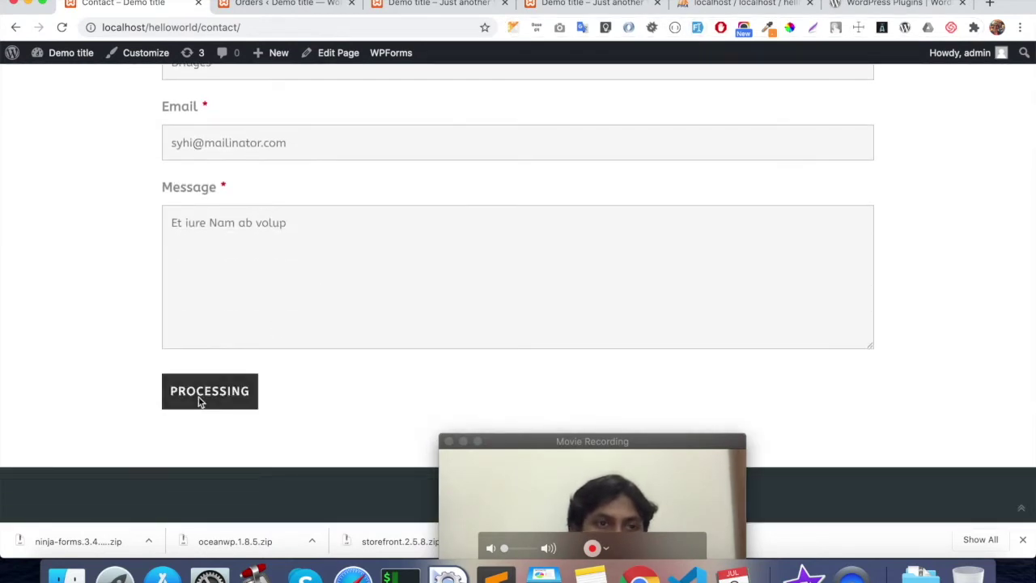
scroll(326, 272, "up", 2)
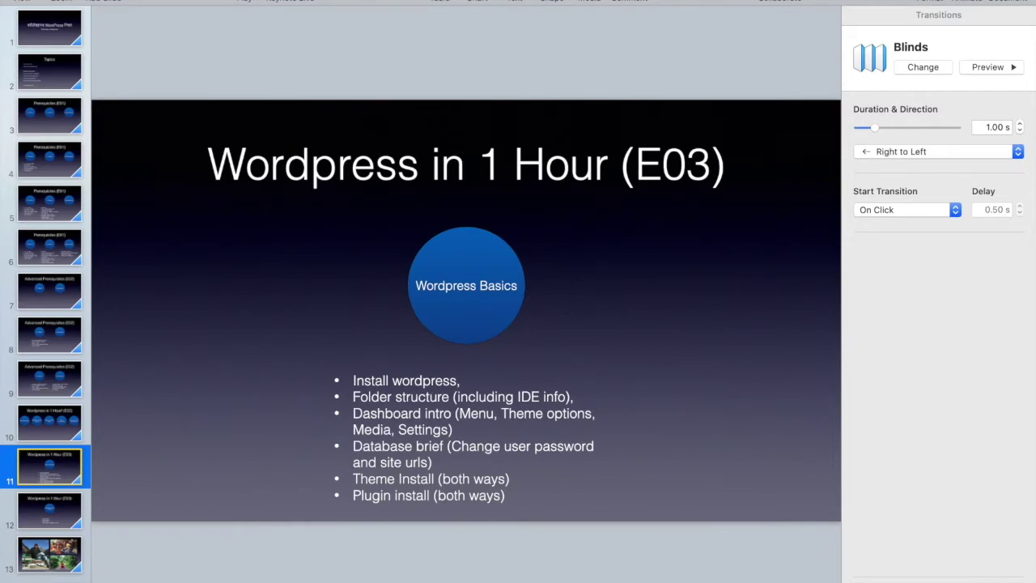
- Play the slideshow through the Wordpress Hosting Change and closing photo slides, then end it
key("alt+super+p")
key("Right")
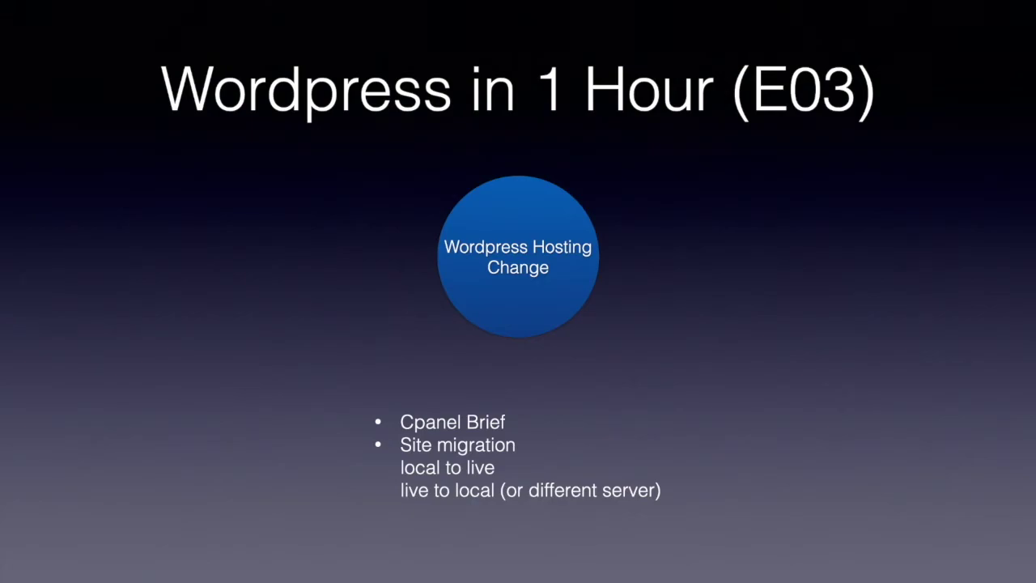
key("Right")
key("Right")
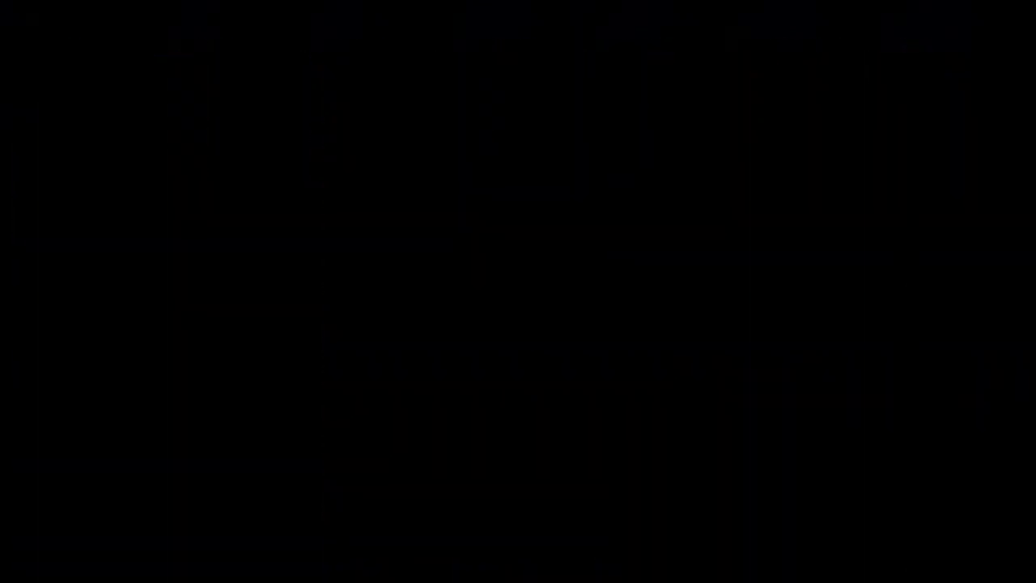
key("Right")
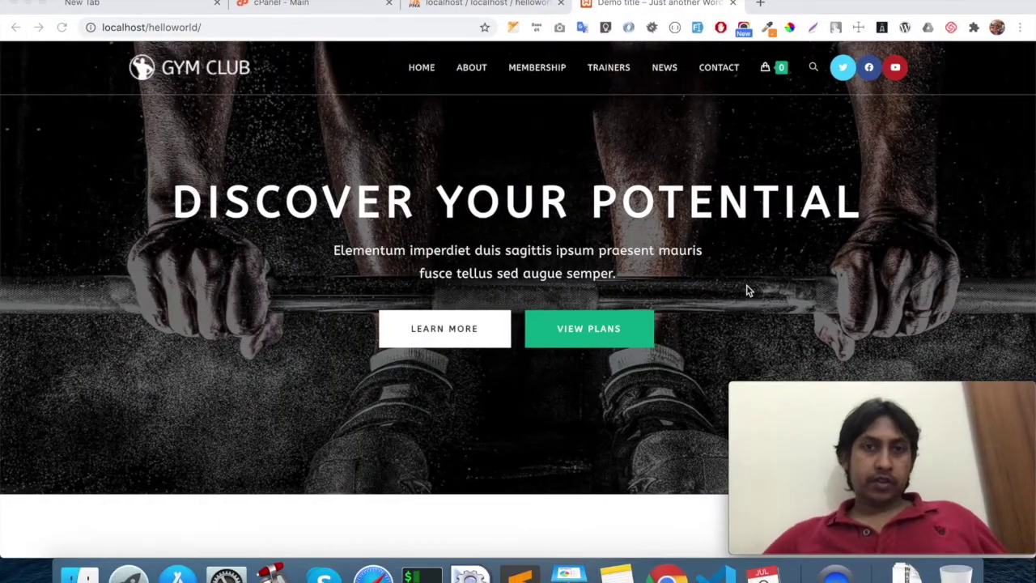
- Glance at the full-screen course notes, then return to the Gym Club site in the browser
scroll(191, 245, "down", 10)
scroll(192, 245, "up", 10)
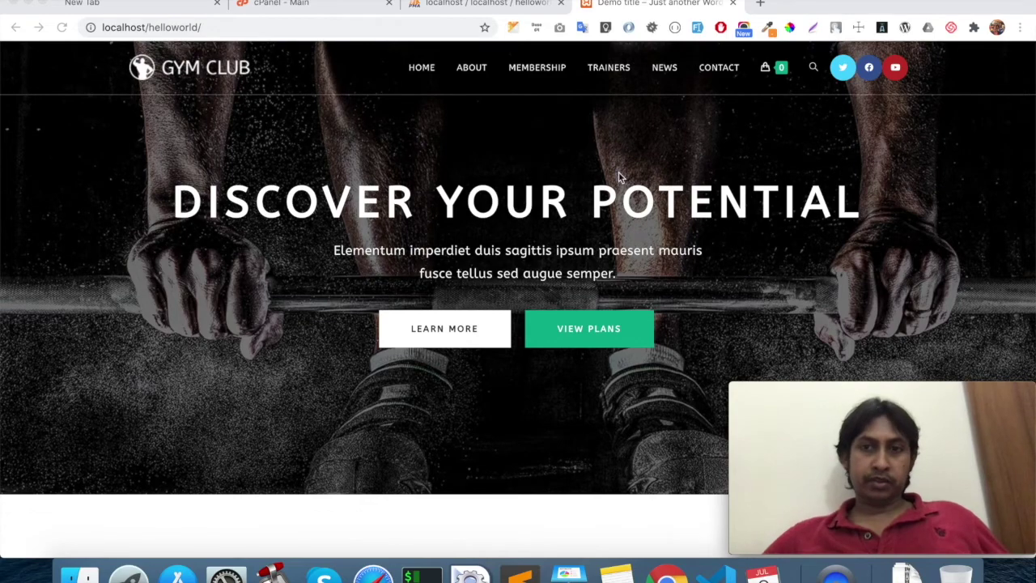
key("ctrl+Right")
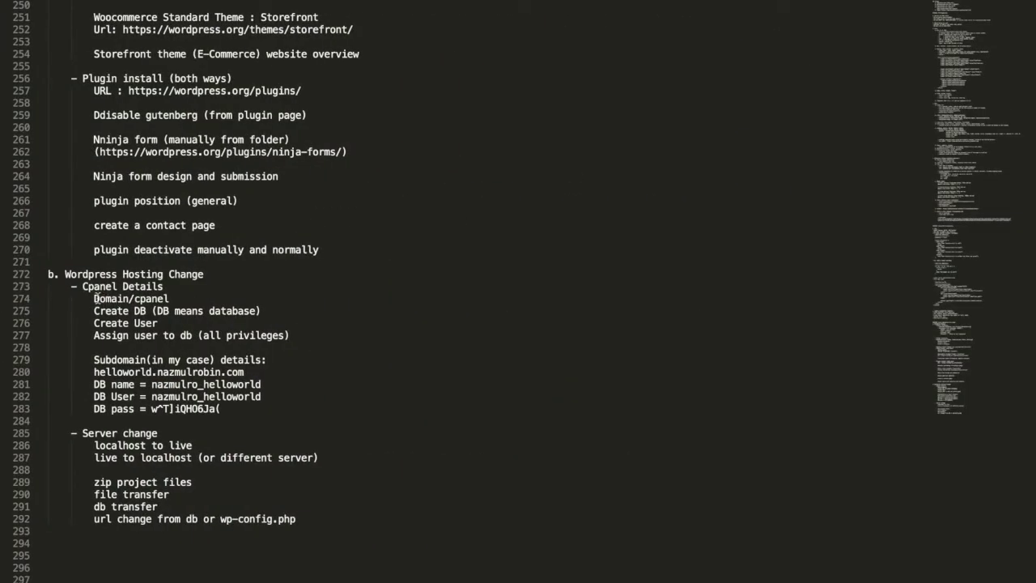
key("ctrl+Left")
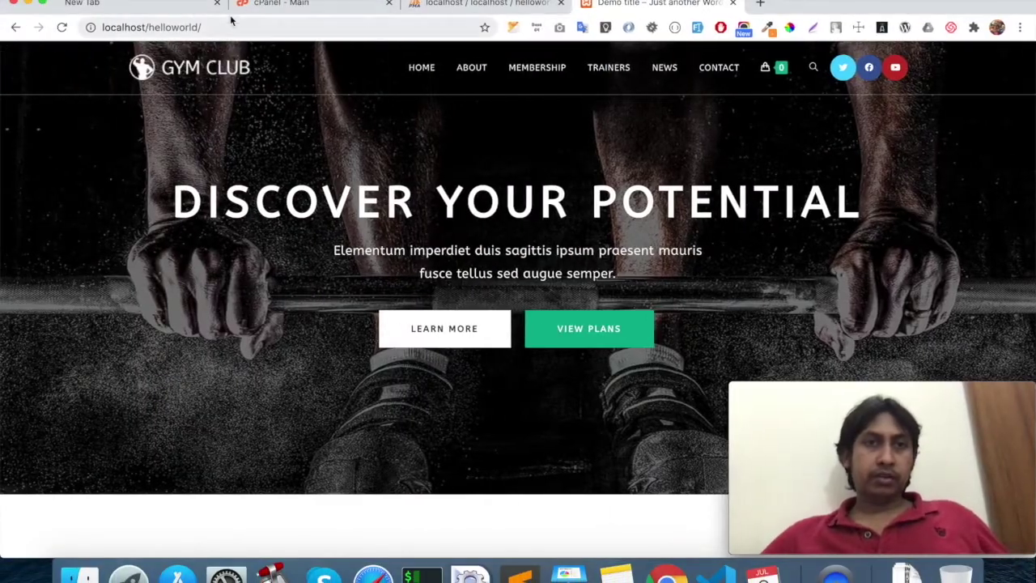
- Load nazmulrobin.com/cpanel in a new tab and close the redirect and blank tabs
left_click(760, 5)
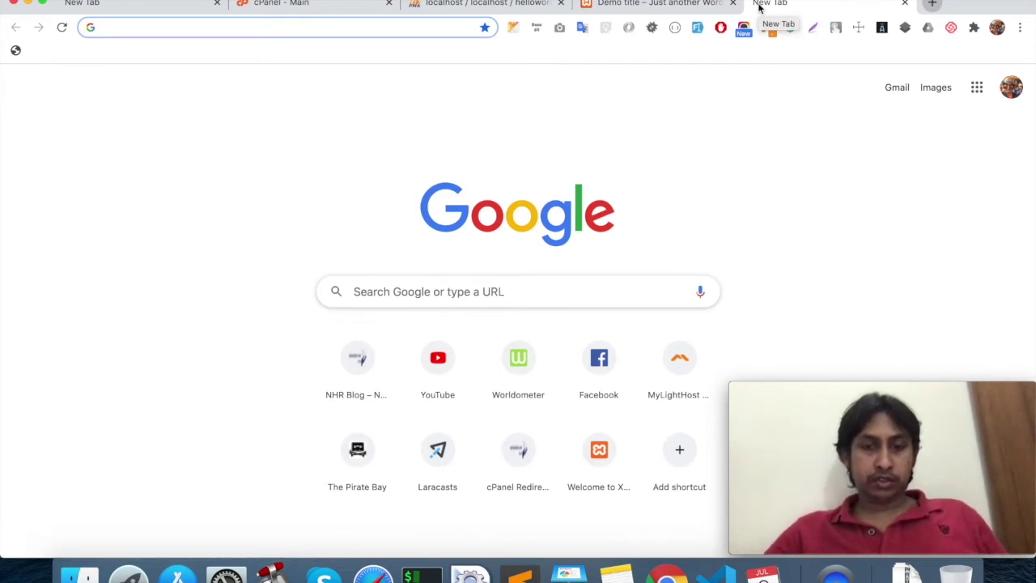
type("nazmulrobin.com")
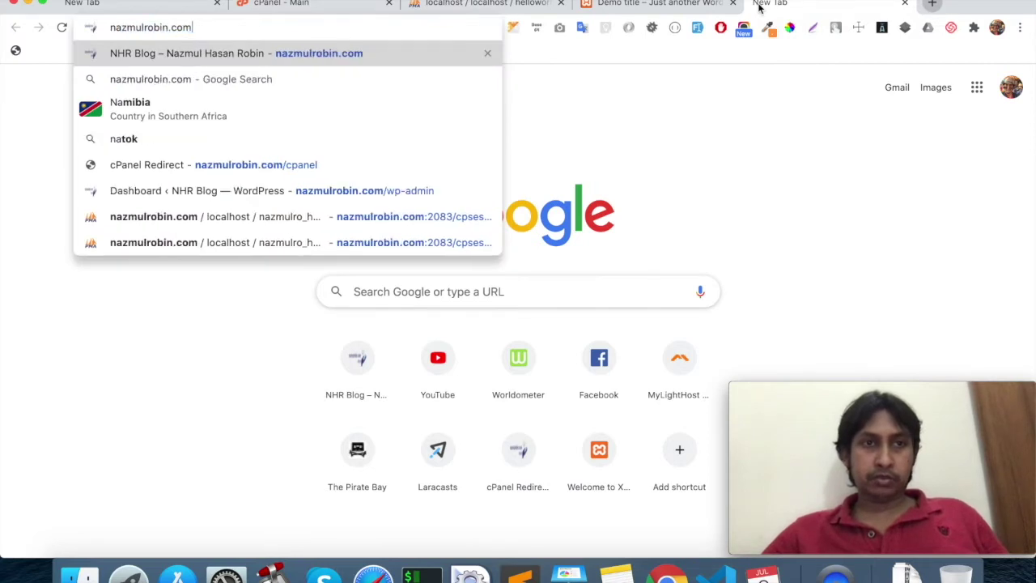
type("/cpa")
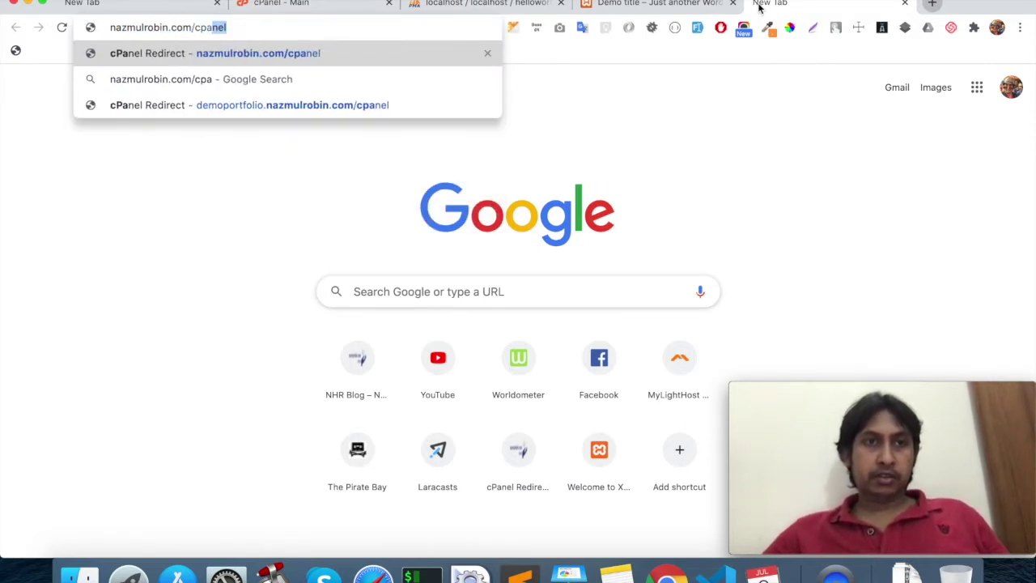
key("Return")
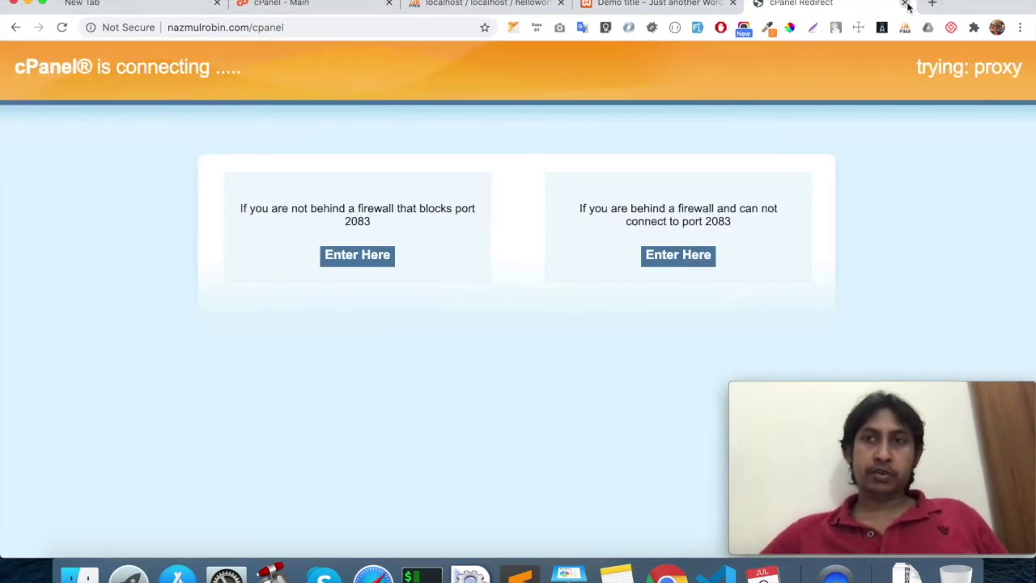
left_click(906, 4)
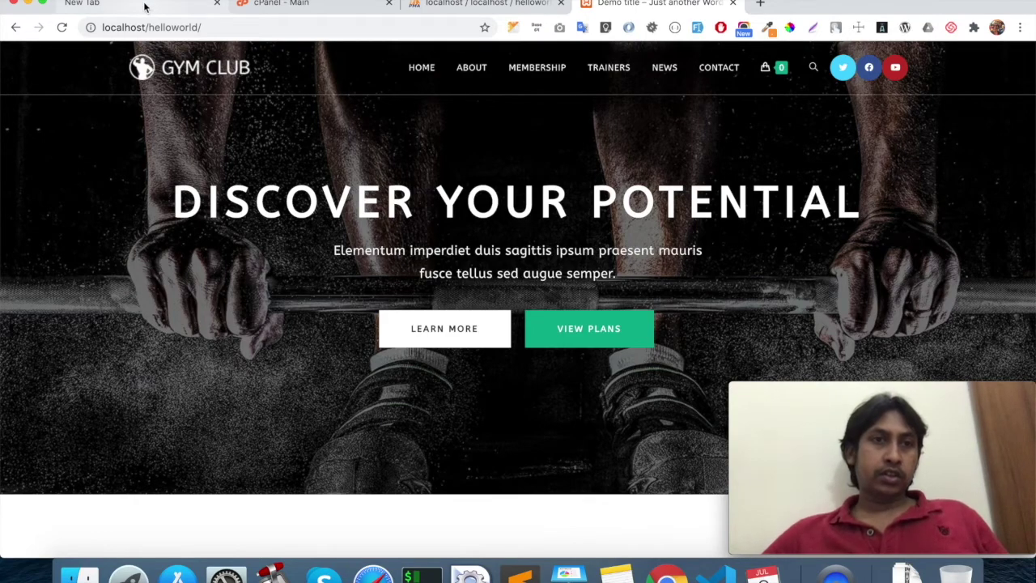
left_click(145, 7)
left_click(217, 4)
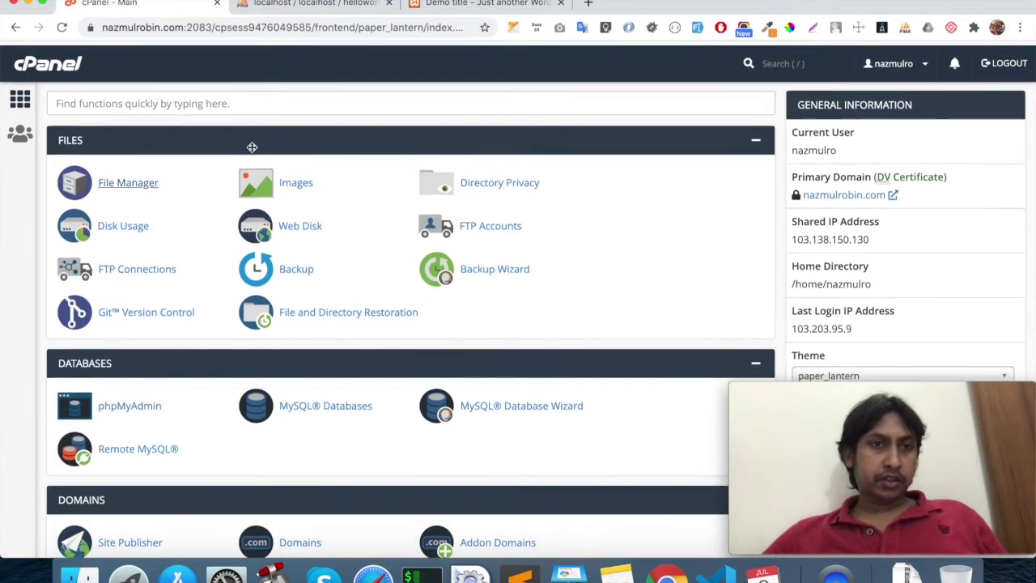
- Open File Manager and phpMyAdmin from cPanel in new browser tabs
right_click(128, 186)
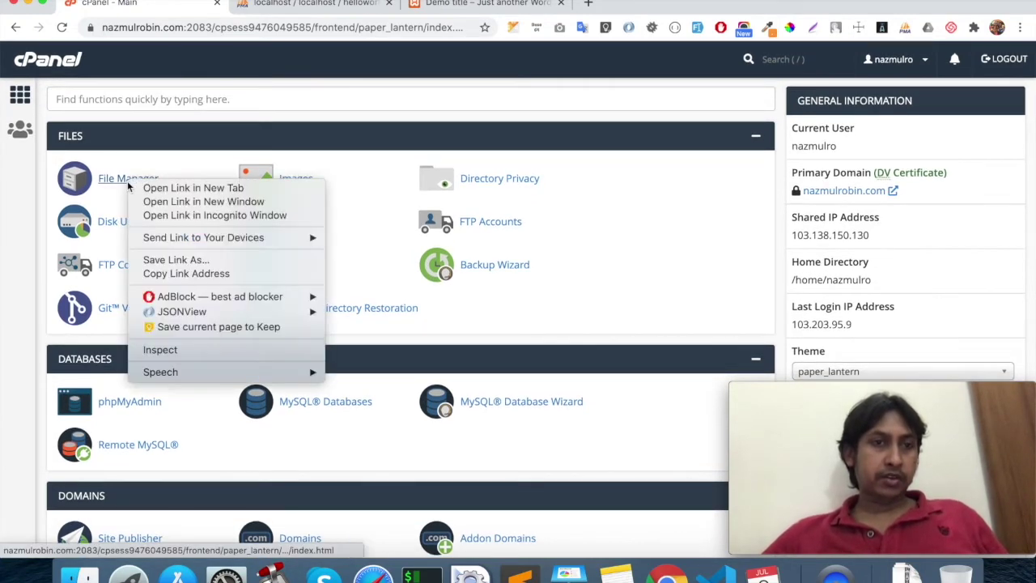
left_click(158, 187)
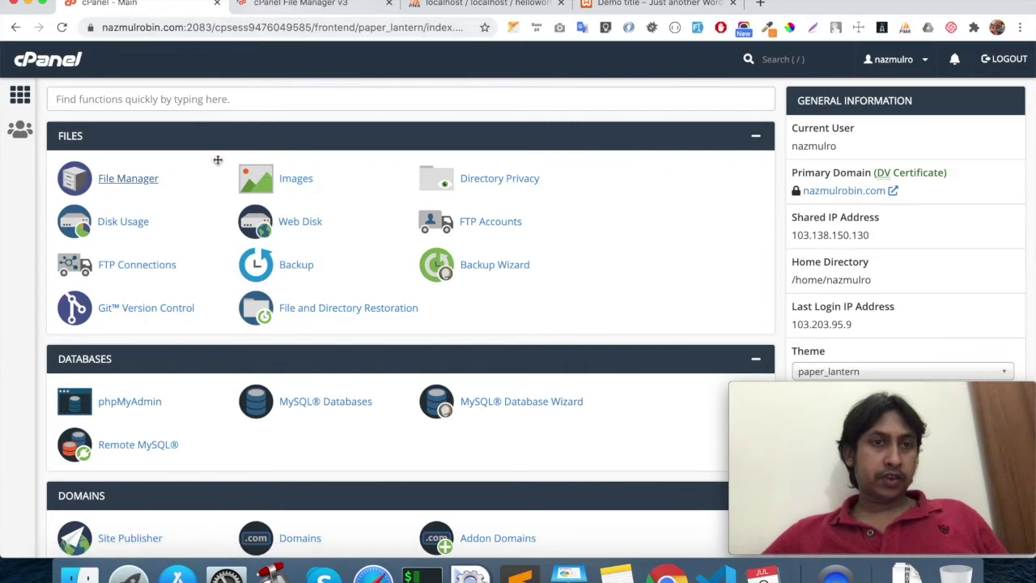
scroll(215, 196, "down", 5)
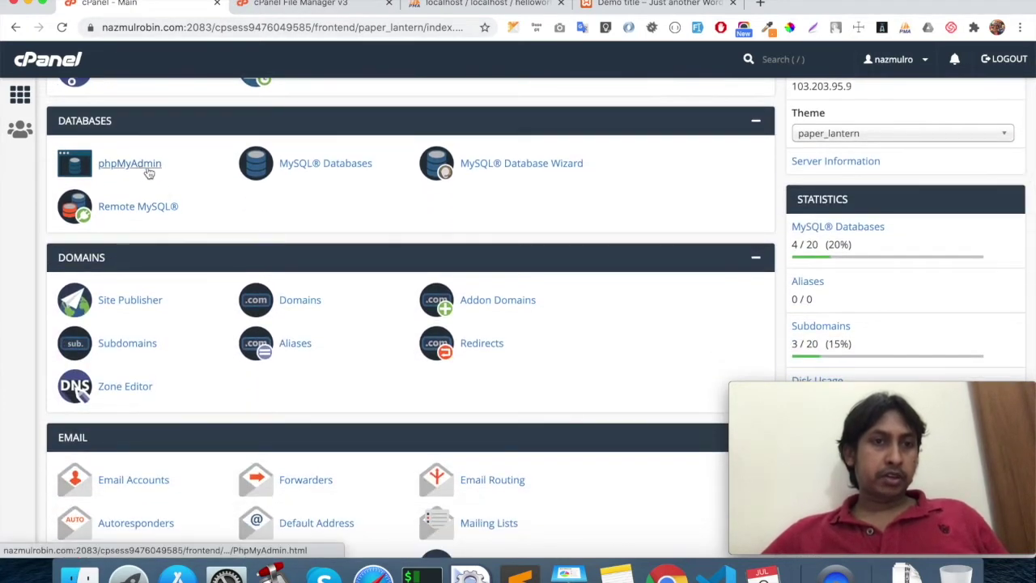
right_click(140, 169)
left_click(180, 174)
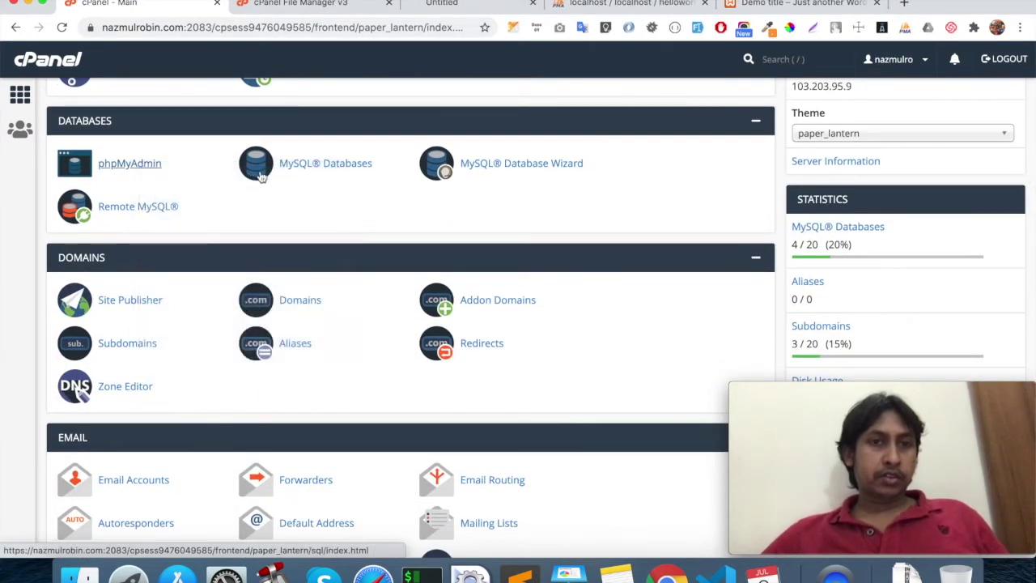
- Open MySQL Databases and Subdomains in new tabs and switch to the Subdomains page
right_click(304, 170)
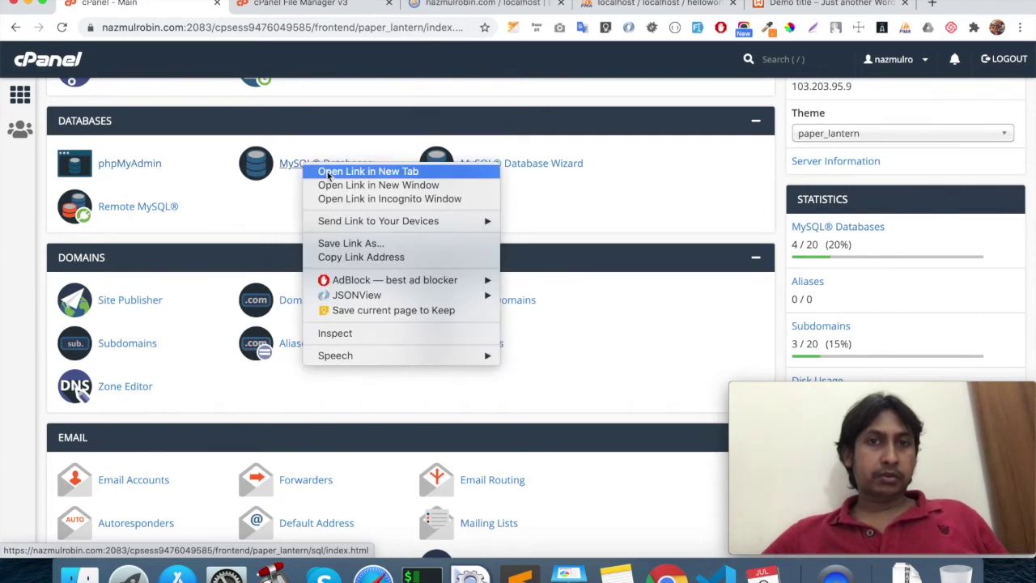
left_click(328, 175)
scroll(223, 247, "down", 5)
scroll(223, 247, "up", 3)
right_click(138, 252)
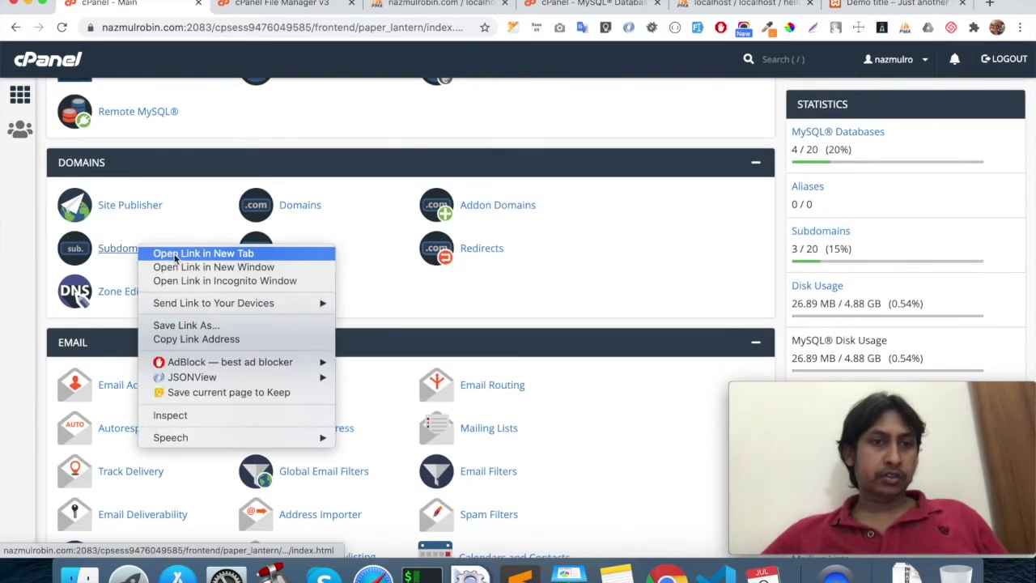
left_click(174, 257)
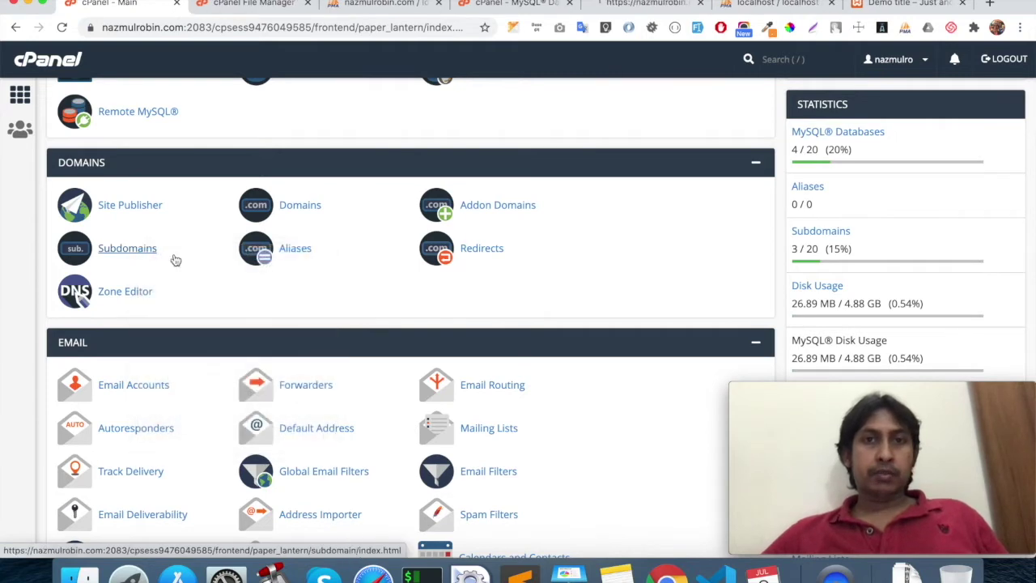
left_click(625, 8)
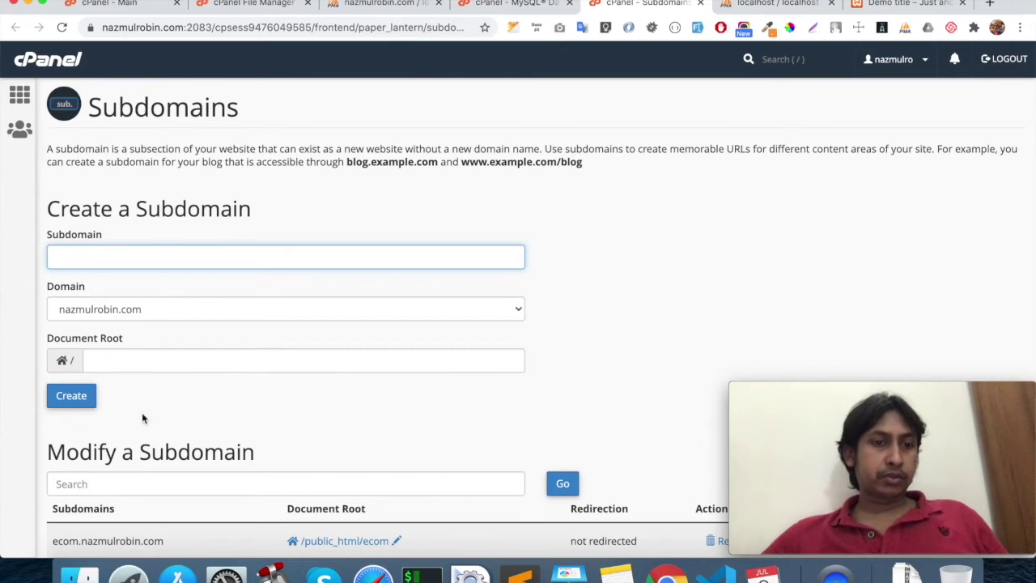
- Review the Subdomains page and its existing helloworld subdomain entry
scroll(142, 418, "down", 2)
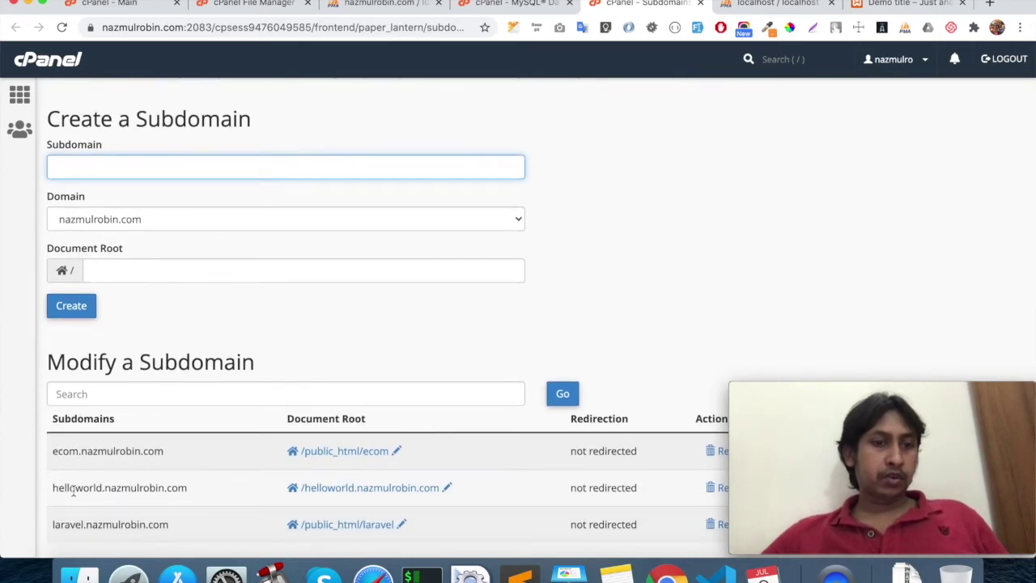
scroll(326, 324, "up", 2)
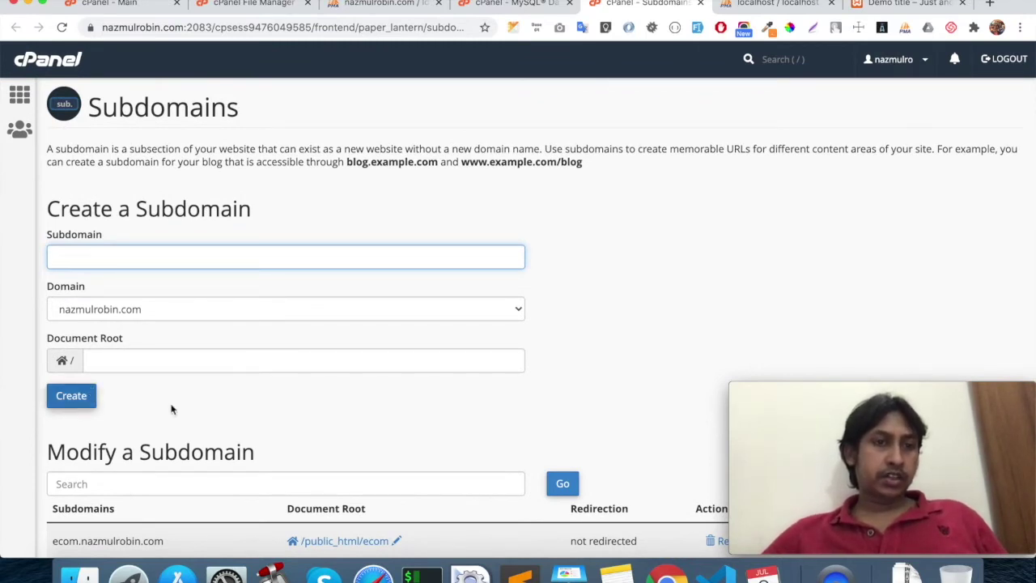
left_click(147, 363)
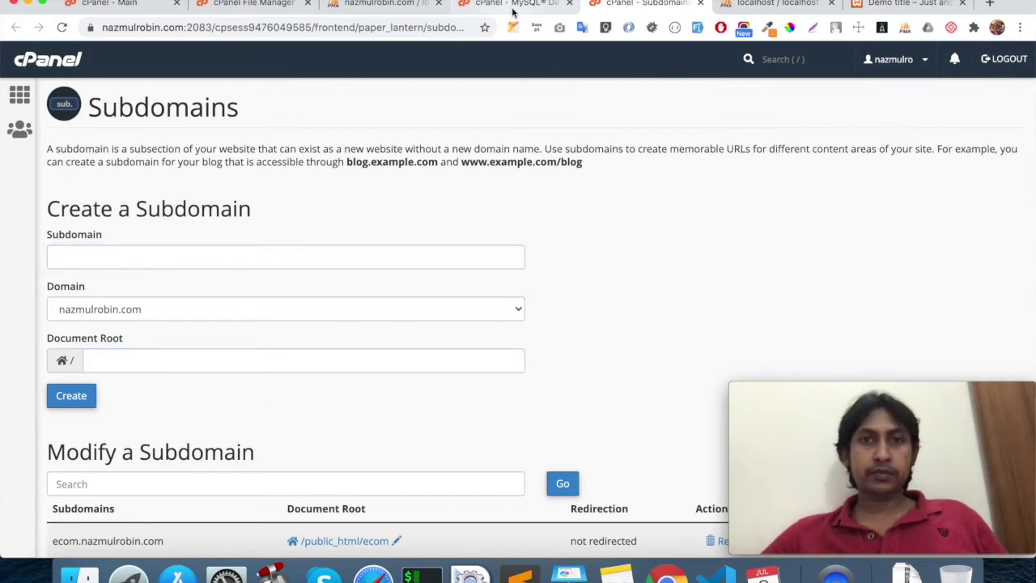
- Check the MySQL Databases, phpMyAdmin and File Manager tabs, then return to cPanel - Main
left_click(513, 5)
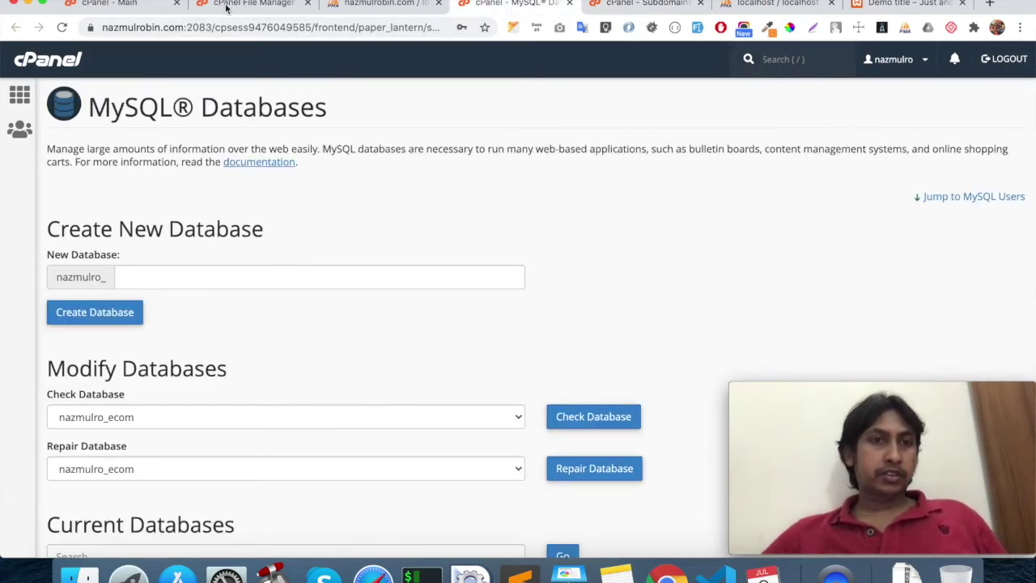
left_click(366, 3)
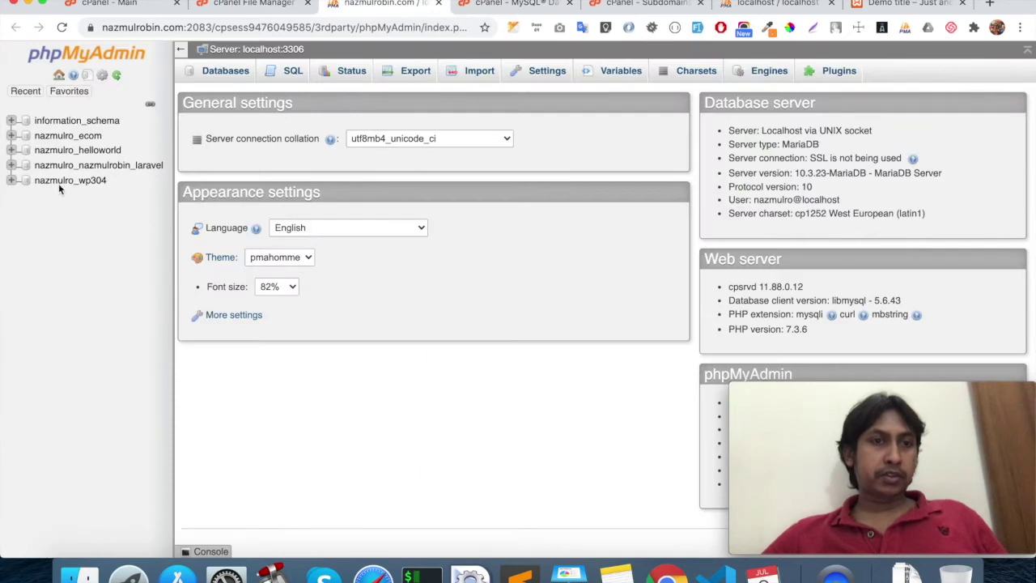
left_click(264, 6)
left_click(97, 5)
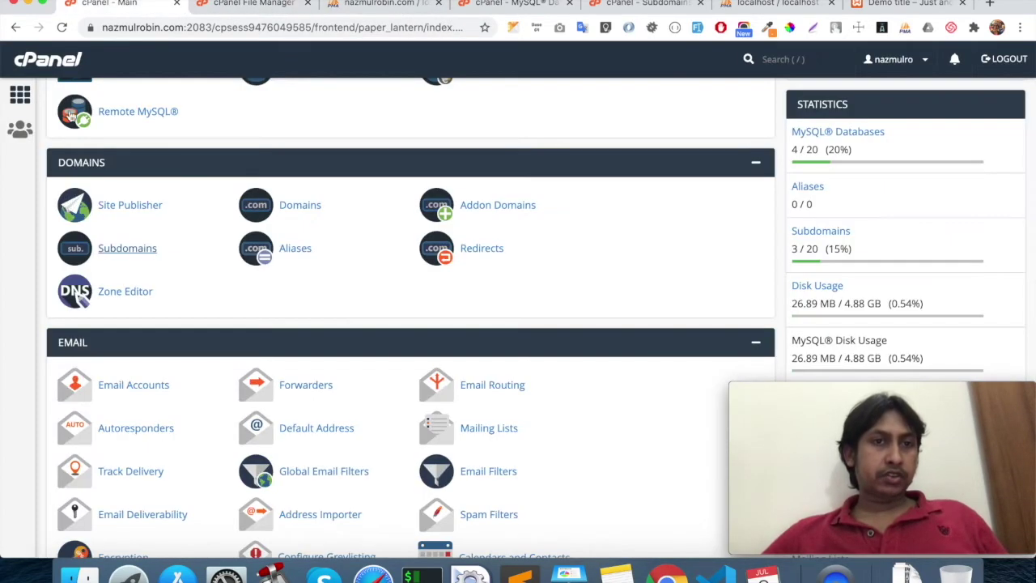
scroll(156, 197, "up", 5)
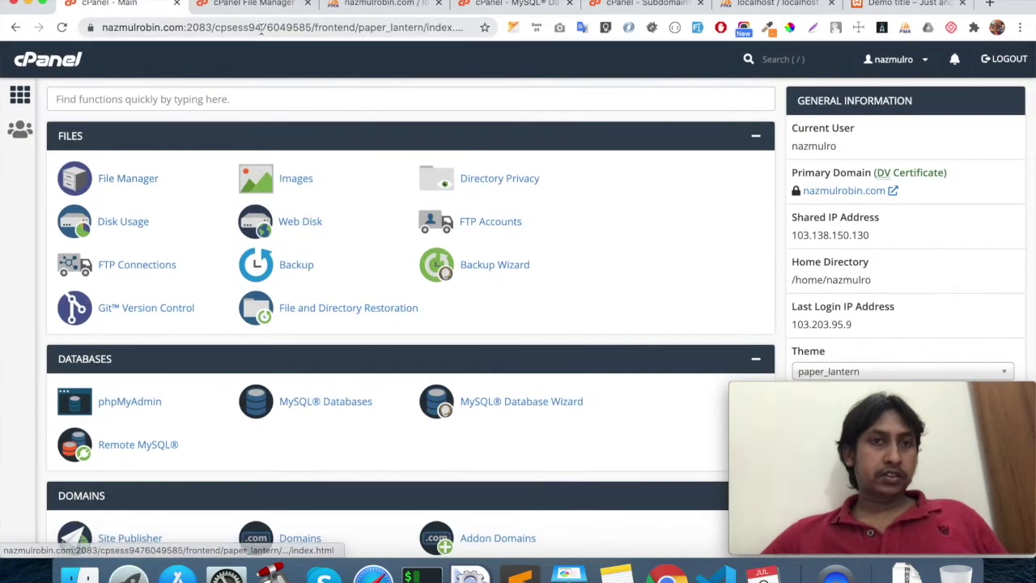
- Confirm helloworld.nazmulrobin.com holds helloworld.zip and nazmulro_helloworld has no tables
left_click(254, 5)
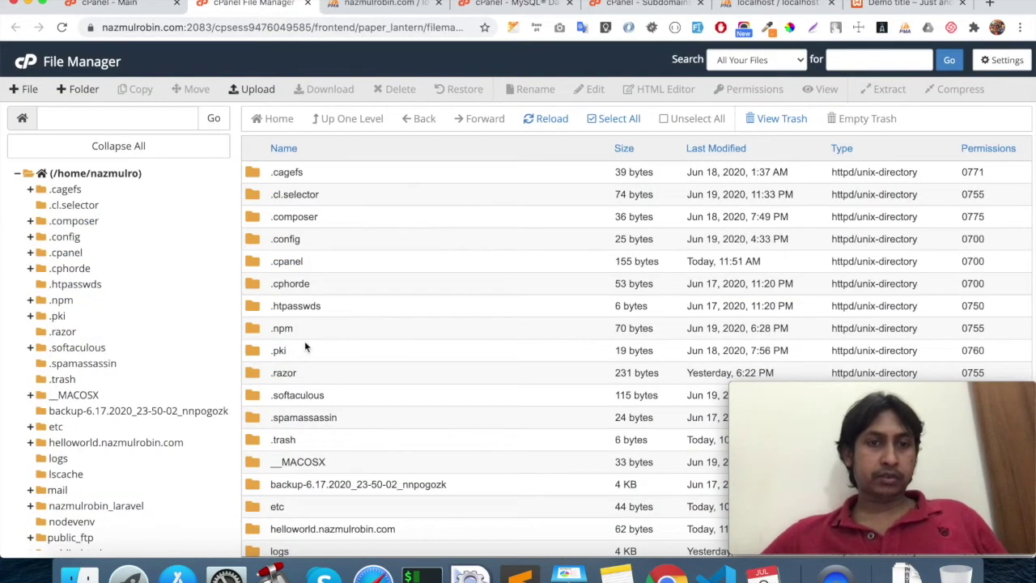
double_click(254, 529)
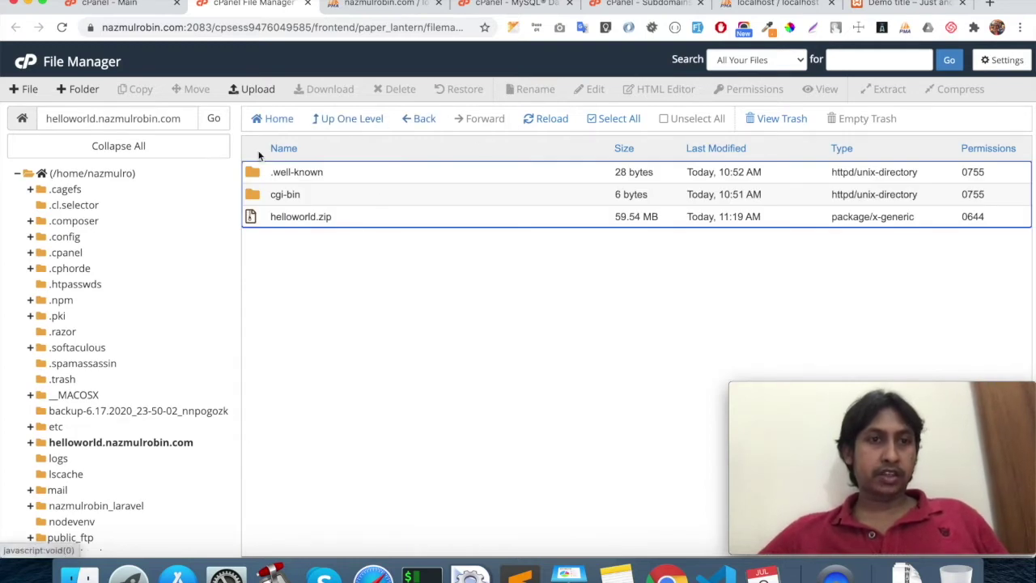
left_click(348, 268)
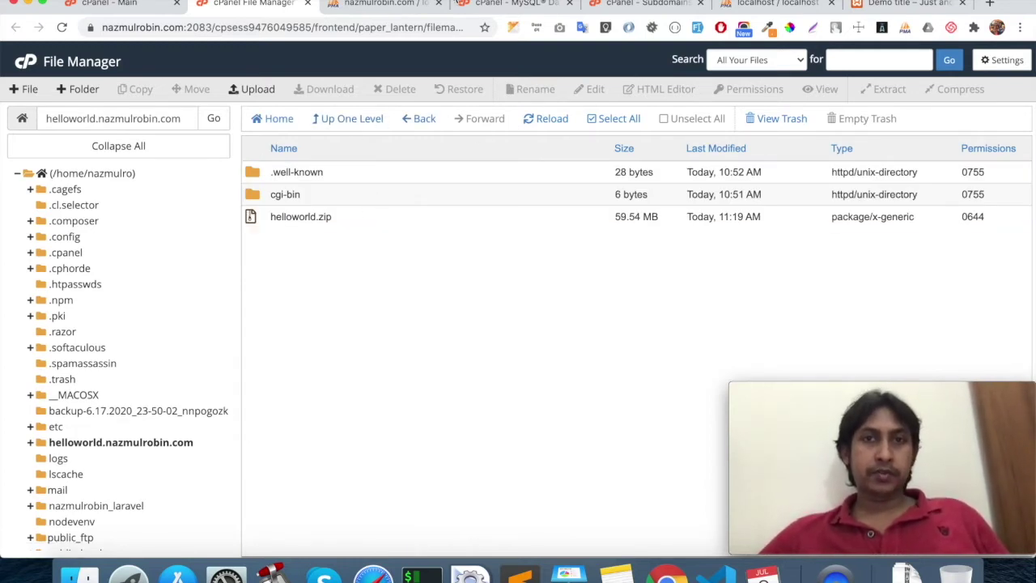
left_click(400, 4)
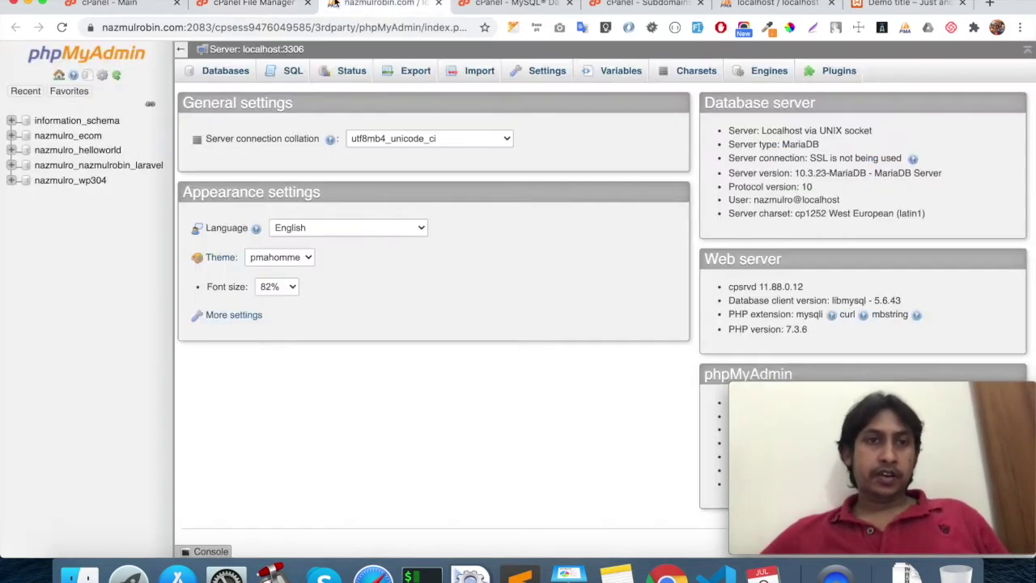
left_click(79, 150)
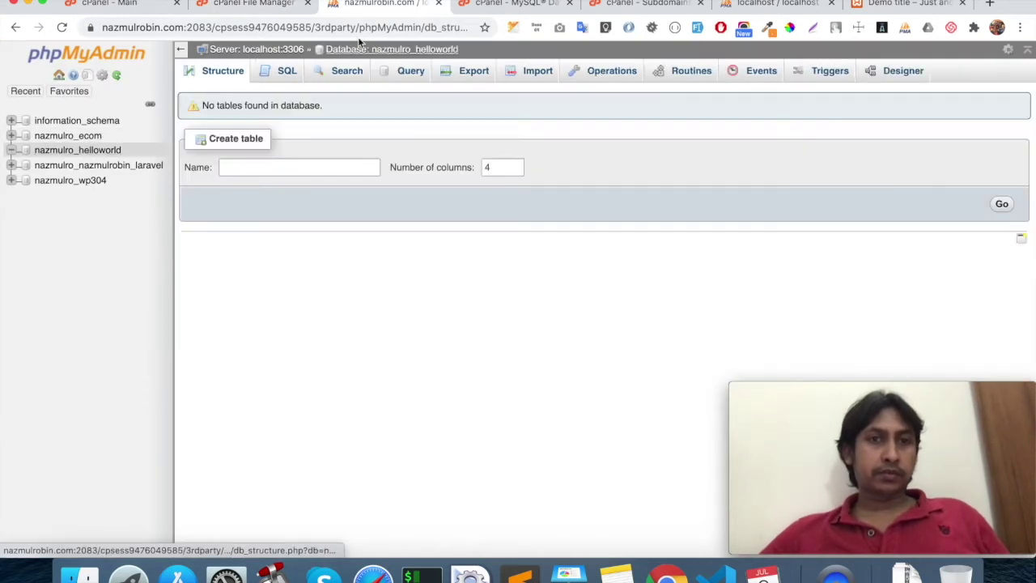
left_click(497, 6)
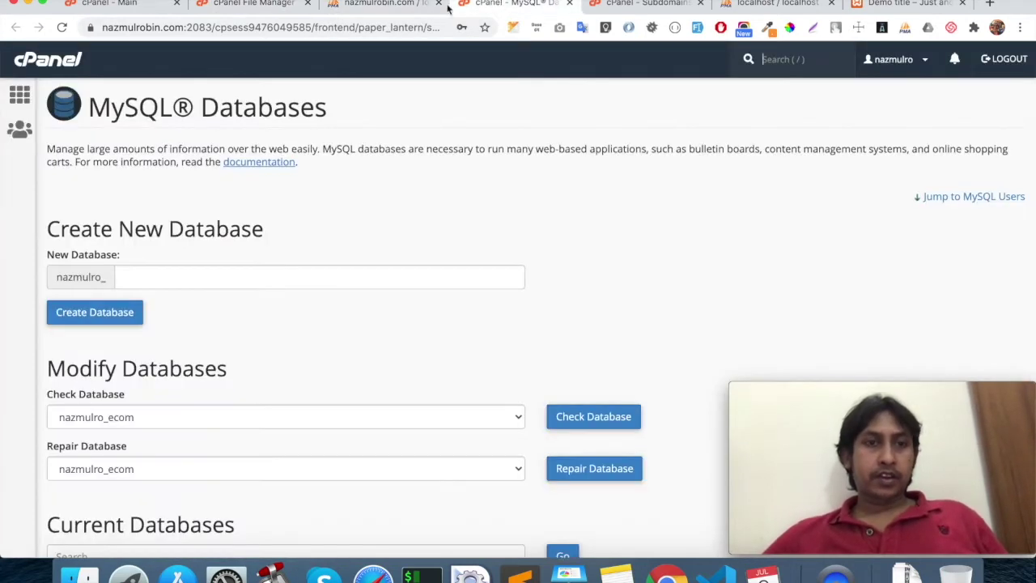
- Review the Create New Database section and existing databases on MySQL Databases
double_click(188, 232)
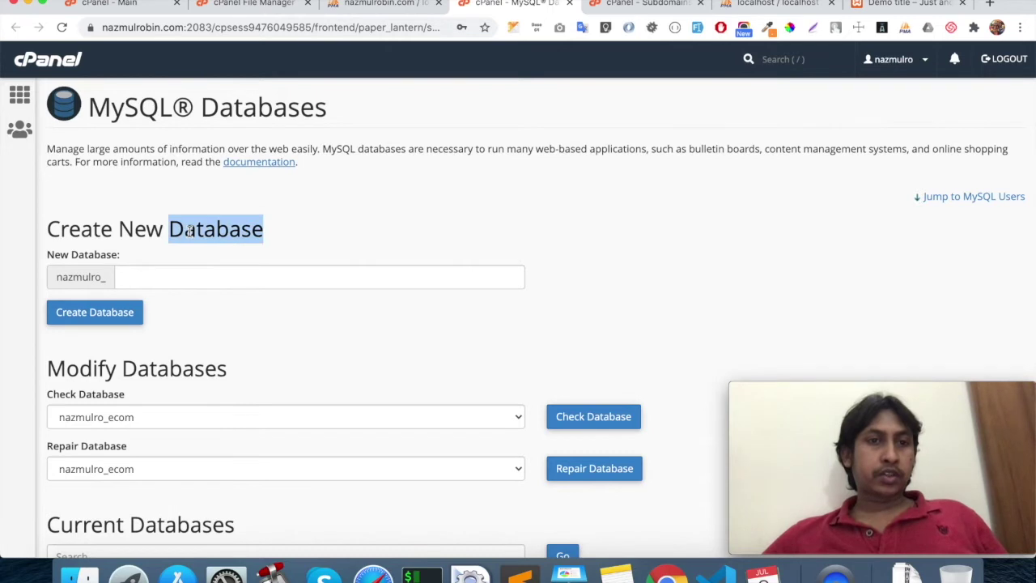
left_click(167, 276)
left_click(366, 340)
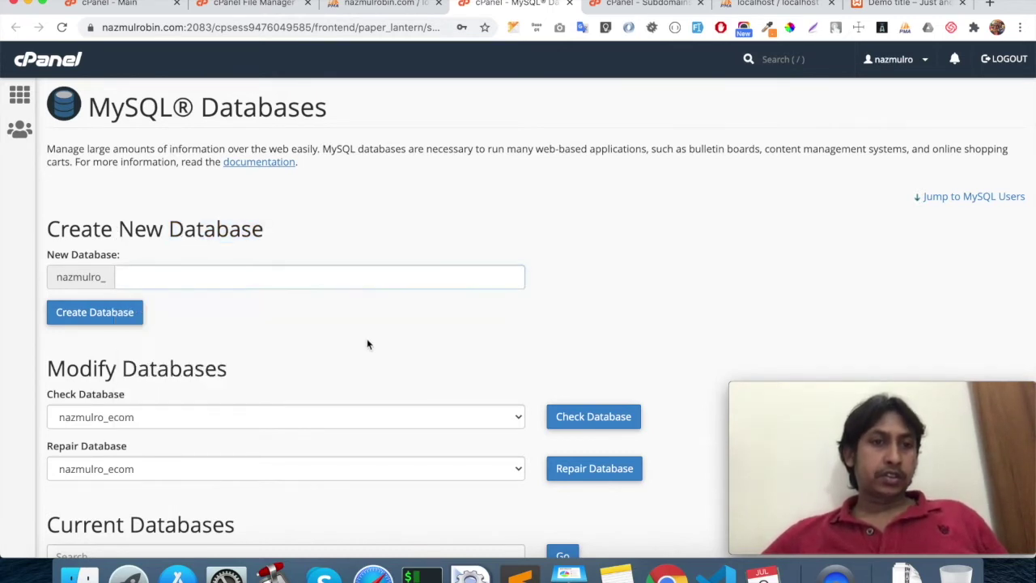
scroll(194, 351, "down", 5)
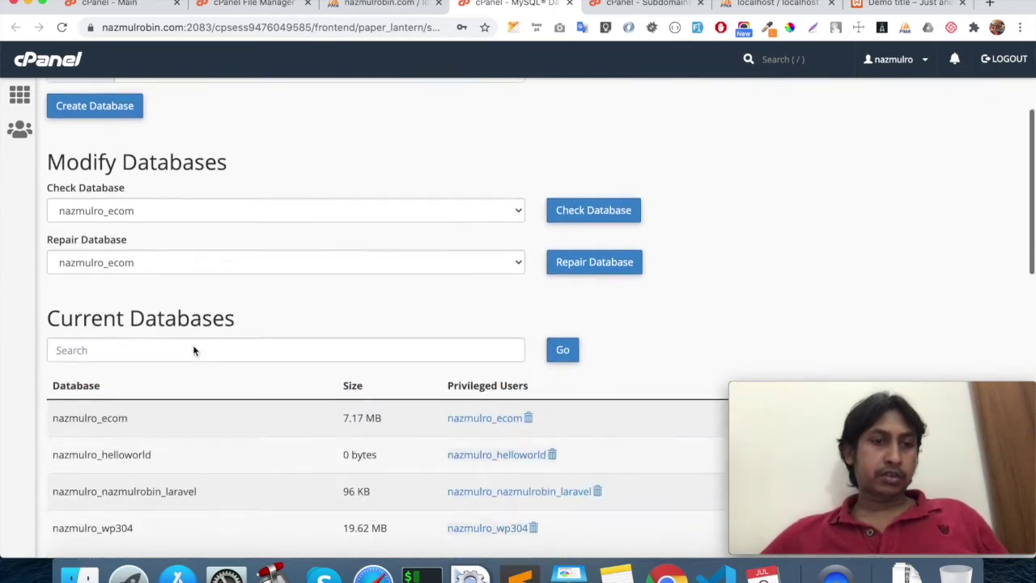
scroll(194, 350, "down", 10)
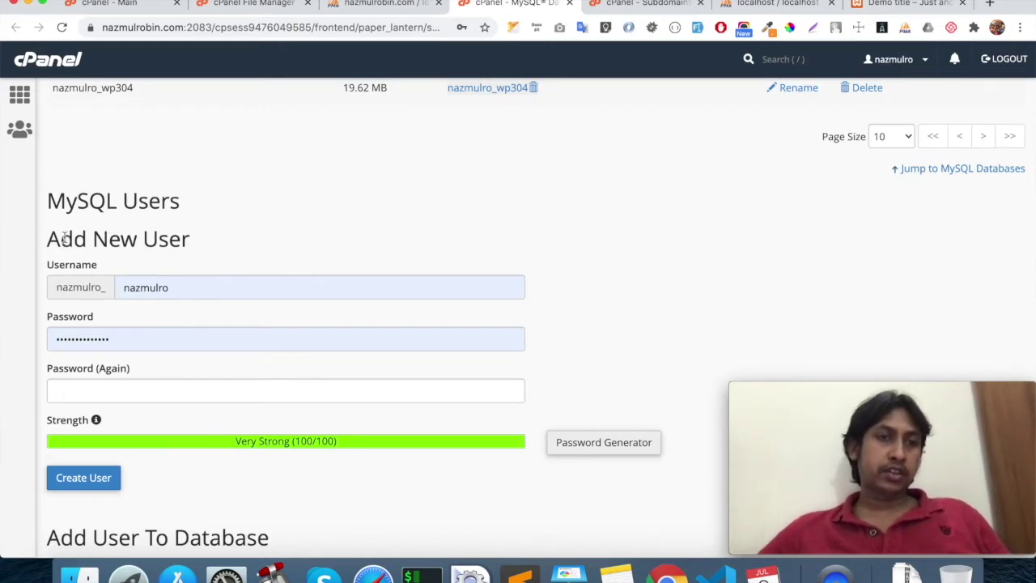
- Try and close the Password Generator, review the ecom user's privileges, then return to File Manager
left_click(577, 449)
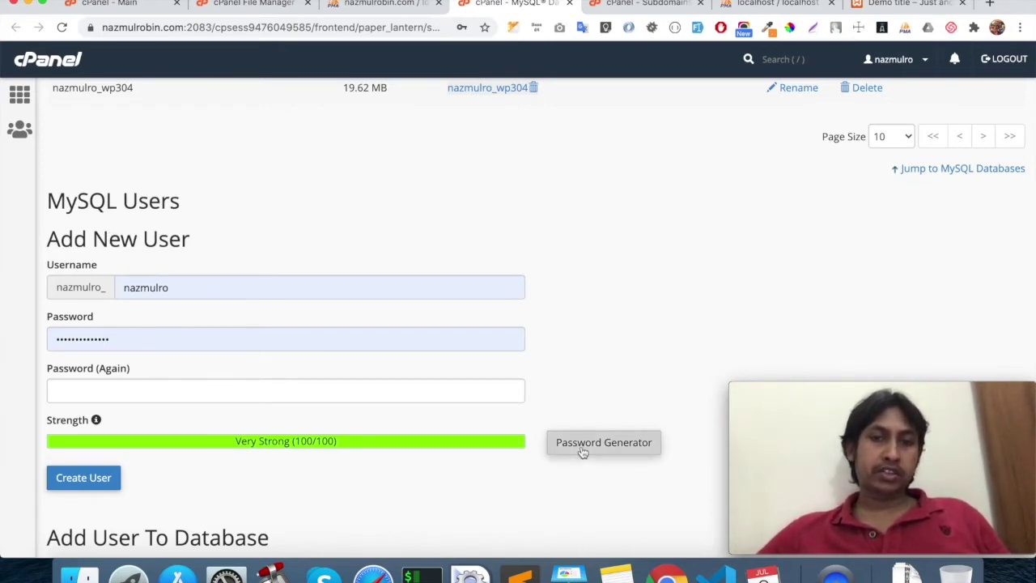
left_click(632, 210)
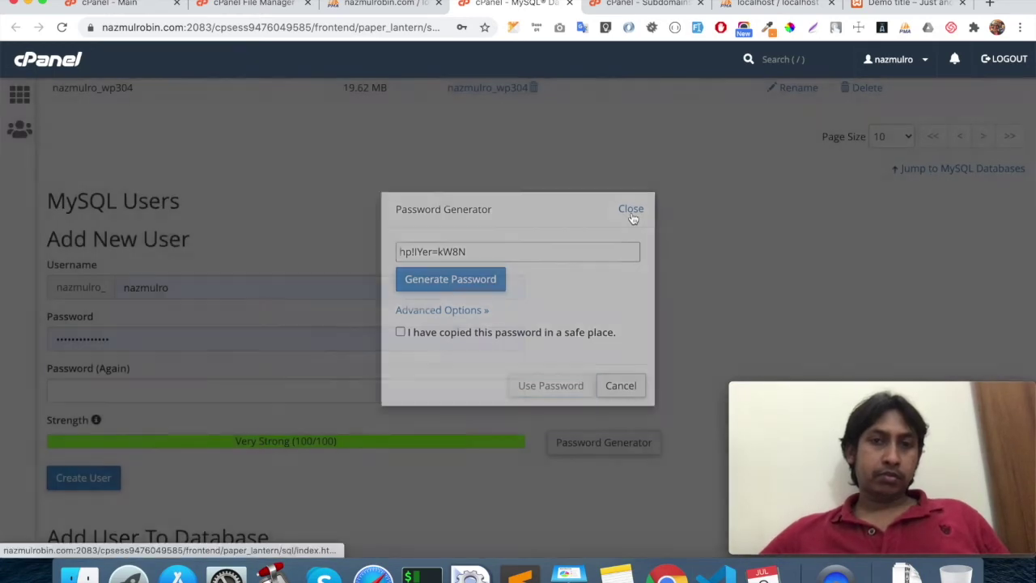
scroll(158, 461, "down", 10)
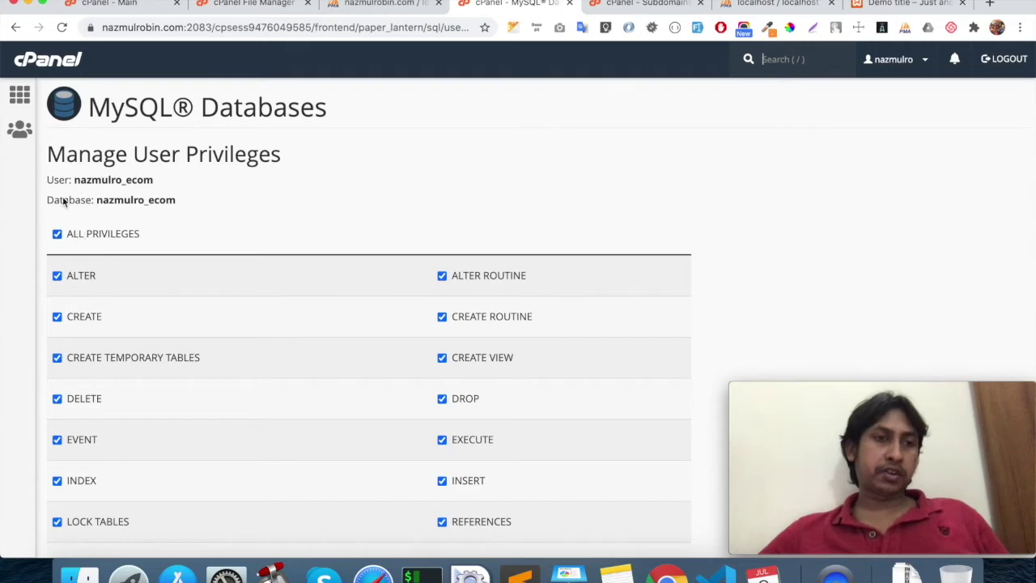
left_click(17, 29)
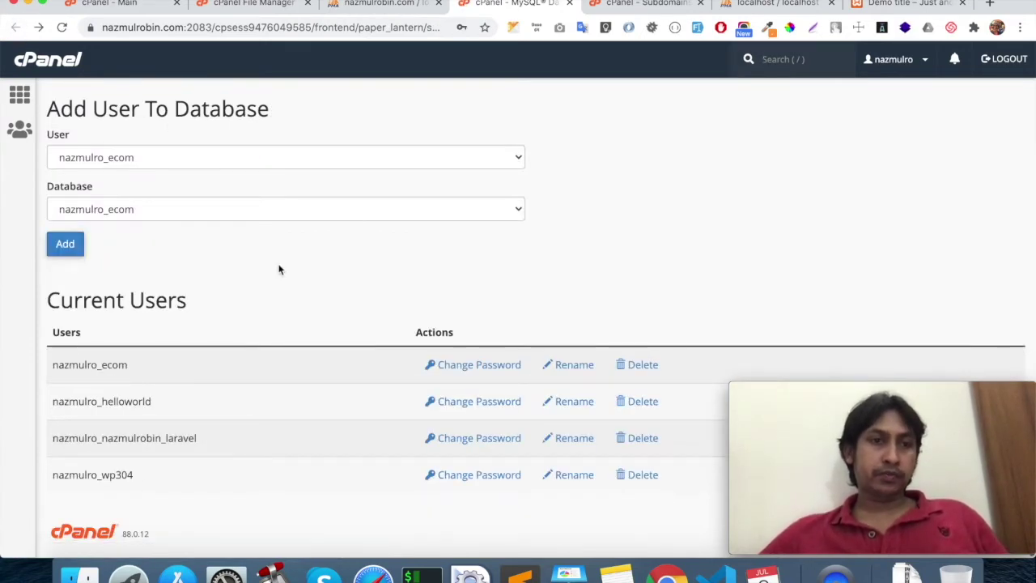
scroll(365, 239, "up", 15)
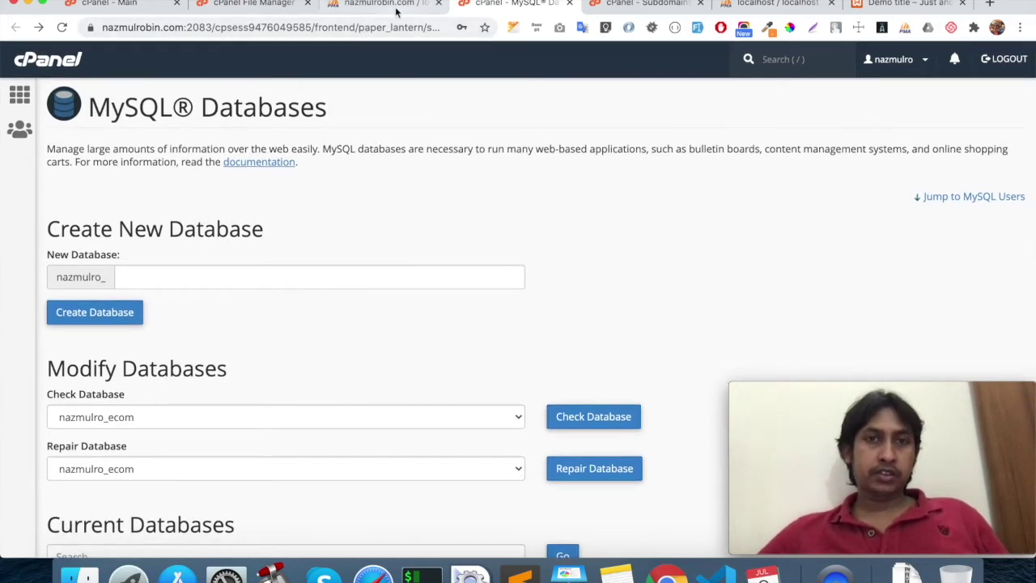
left_click(396, 6)
left_click(257, 4)
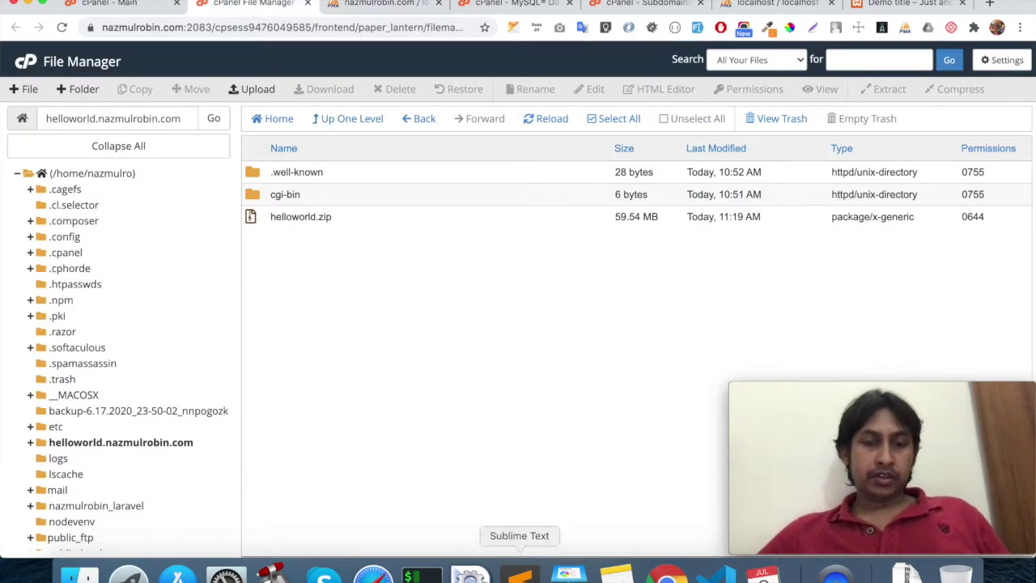
left_click(519, 575)
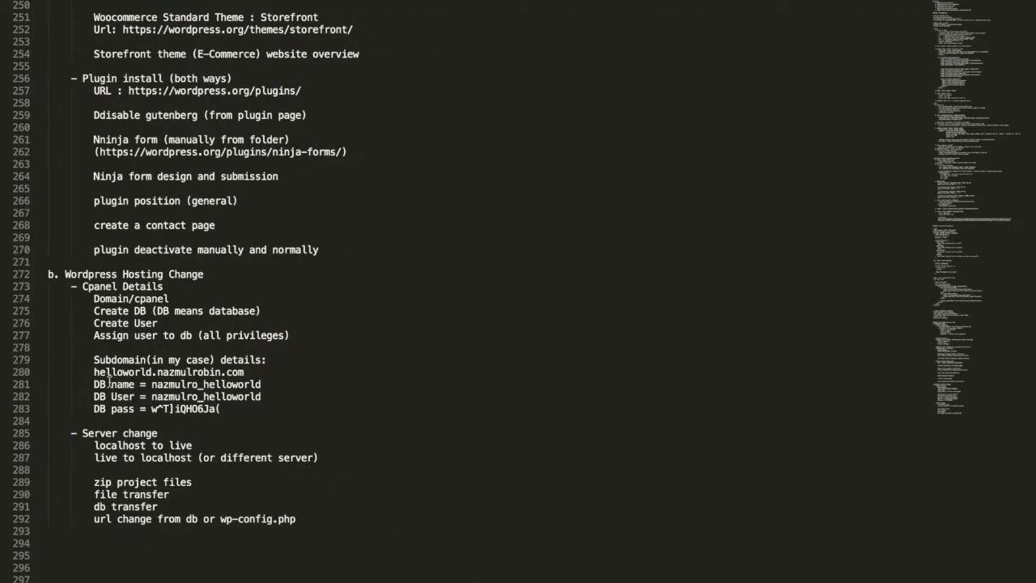
double_click(115, 386)
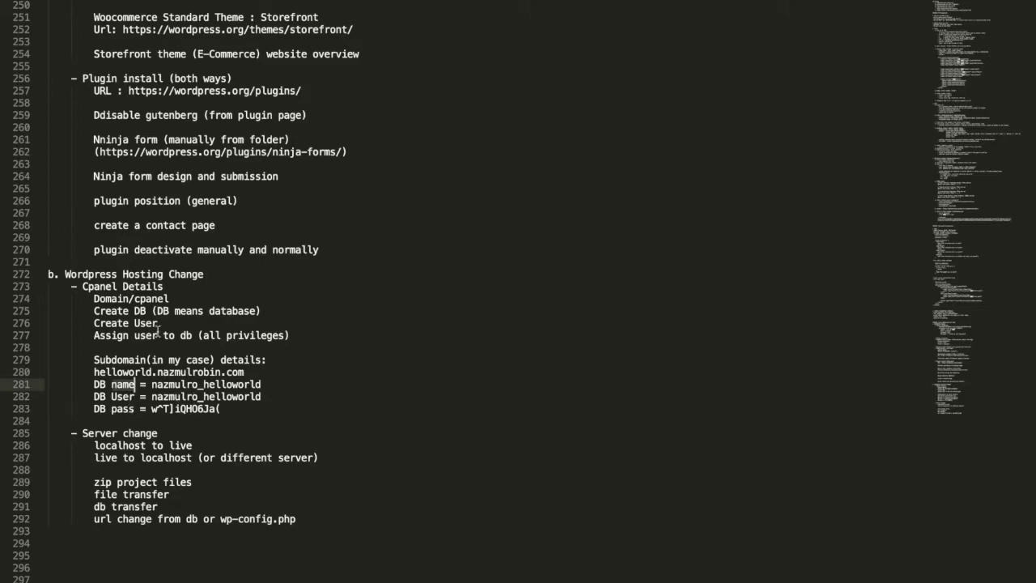
key("ctrl+Left")
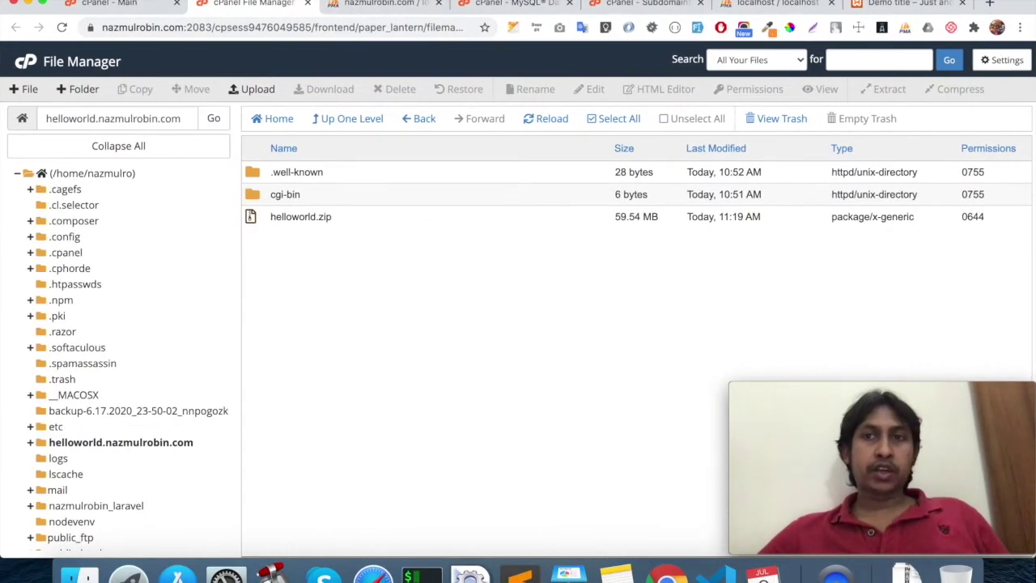
- Inspect the local helloworld WordPress files in htdocs, then return to the local Gym Club site
left_click(883, 5)
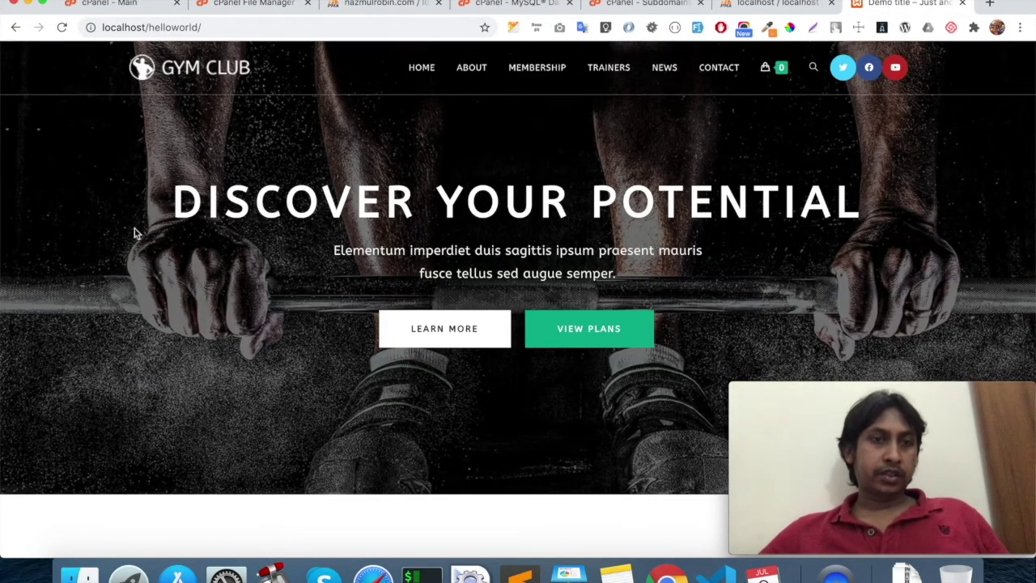
left_click(81, 578)
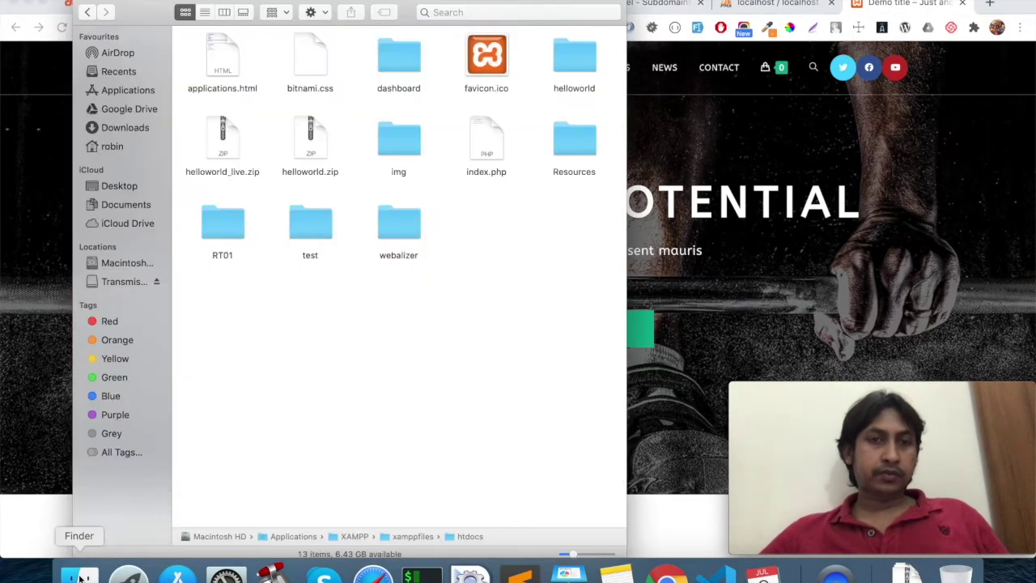
double_click(580, 71)
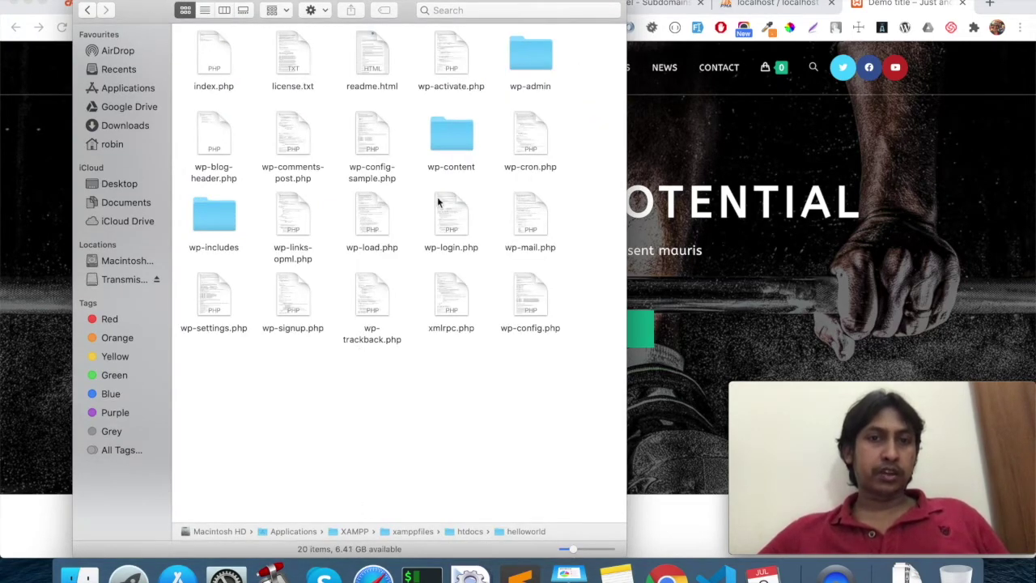
left_click(757, 156)
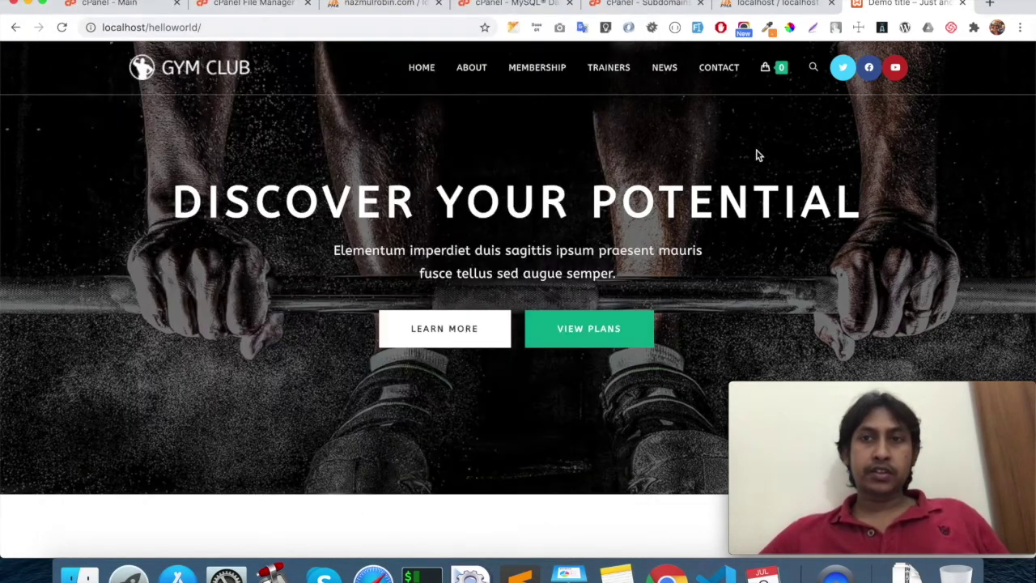
- Load localhost/phpmyadmin in a new Chrome tab
left_click(991, 4)
type("localhost")
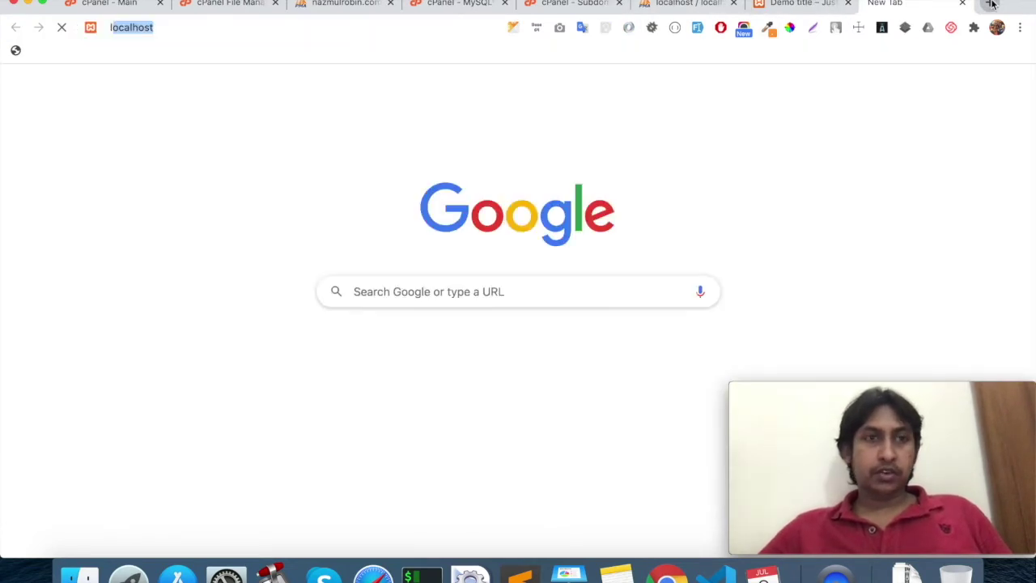
type("/")
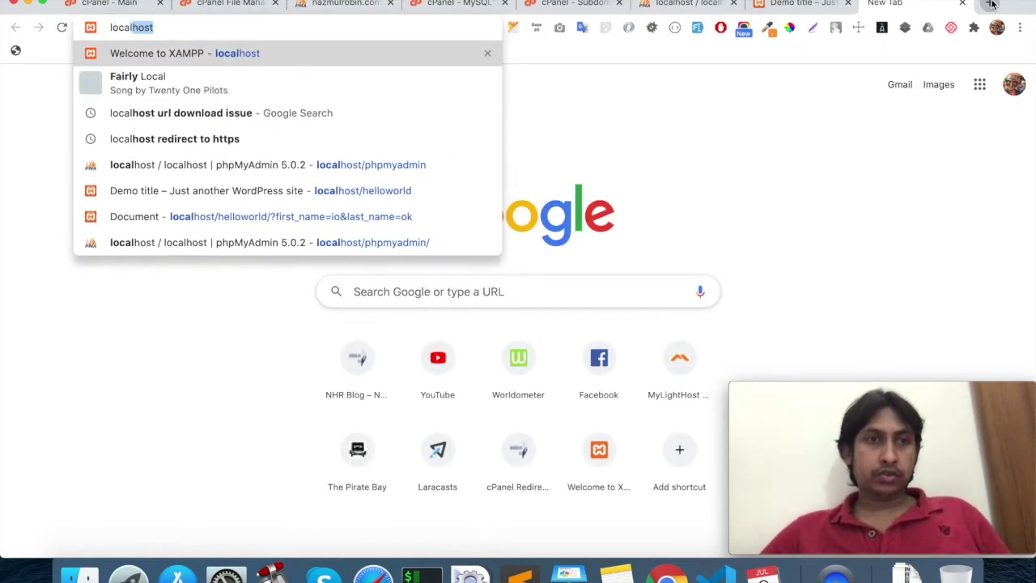
type("p")
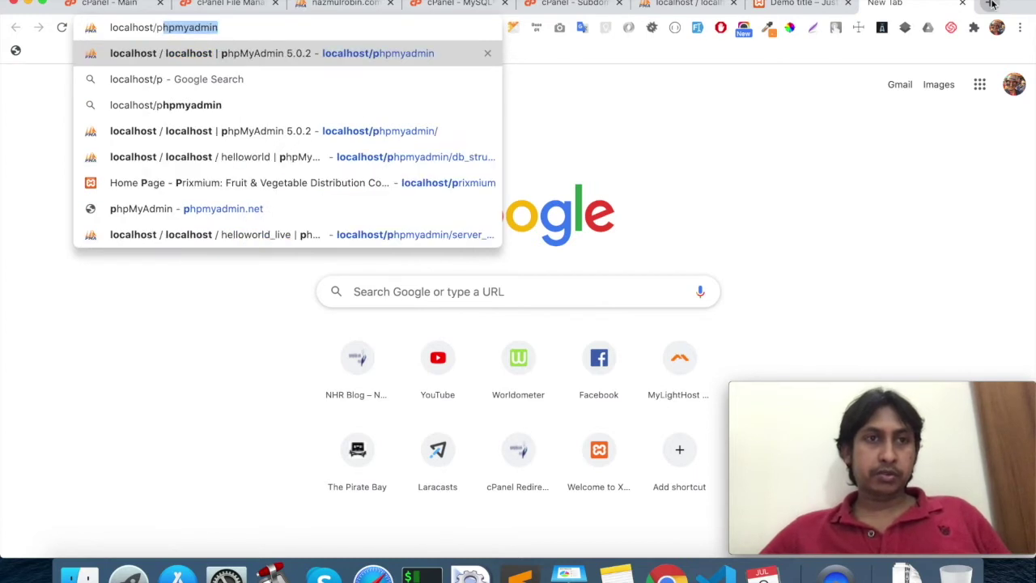
key("Return")
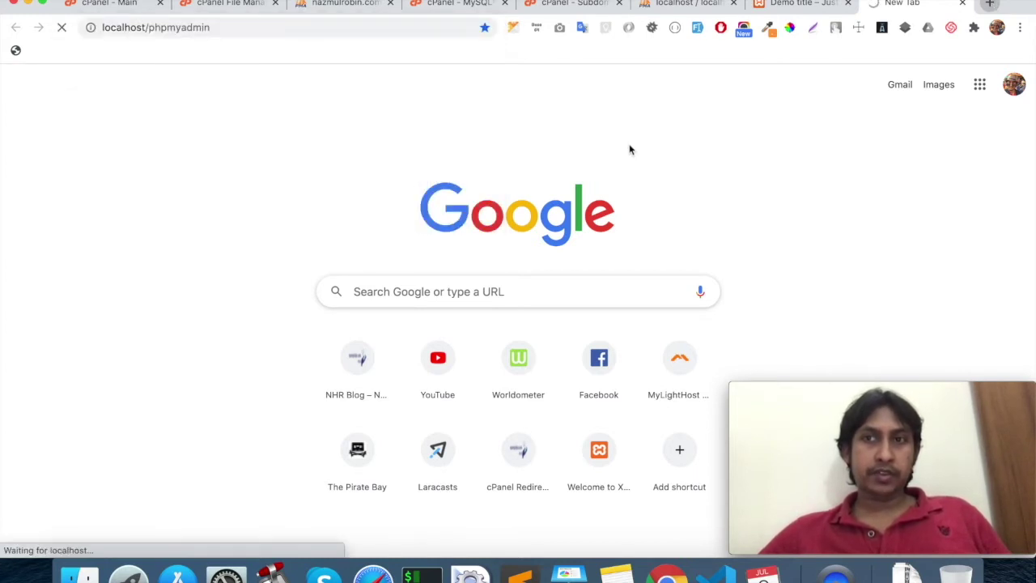
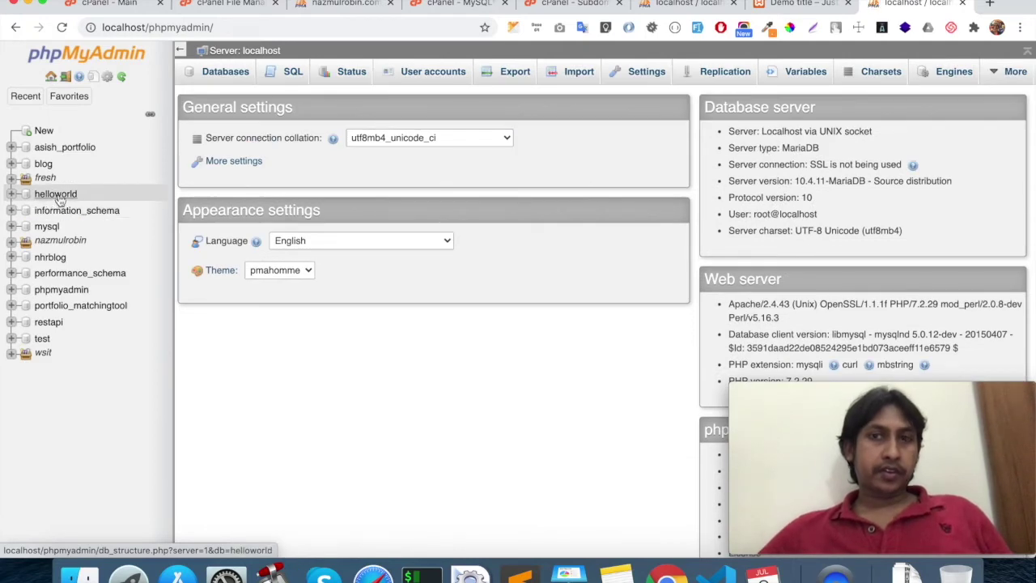
- Select the helloworld database and bring up its Export page with Quick method and SQL format
left_click(55, 195)
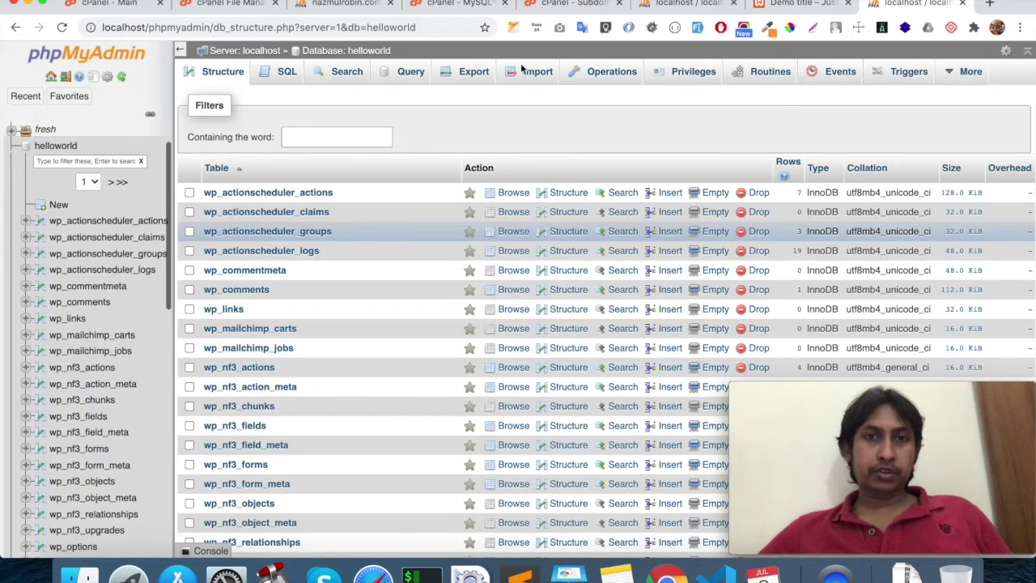
left_click(472, 72)
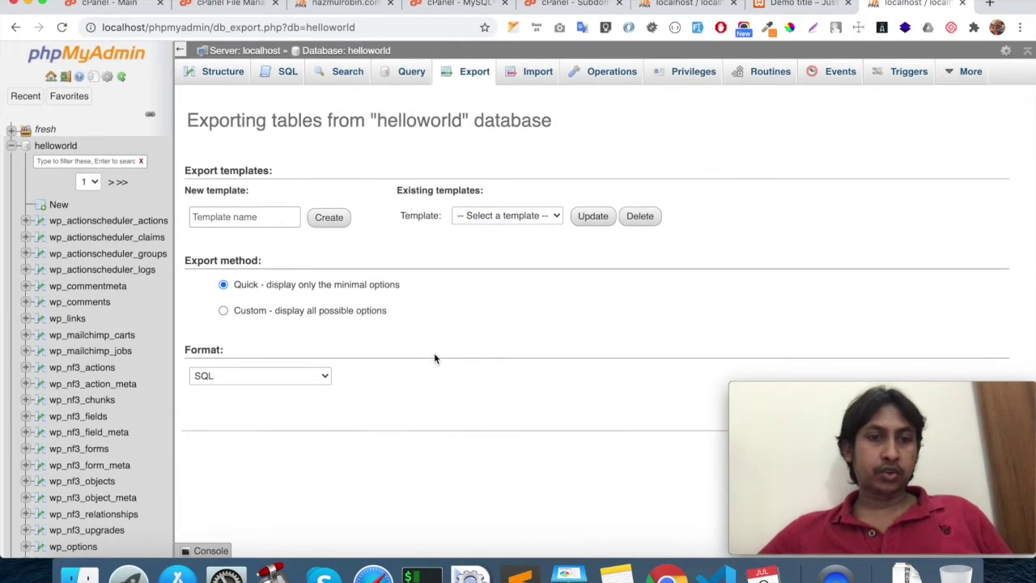
mouse_move(855, 401)
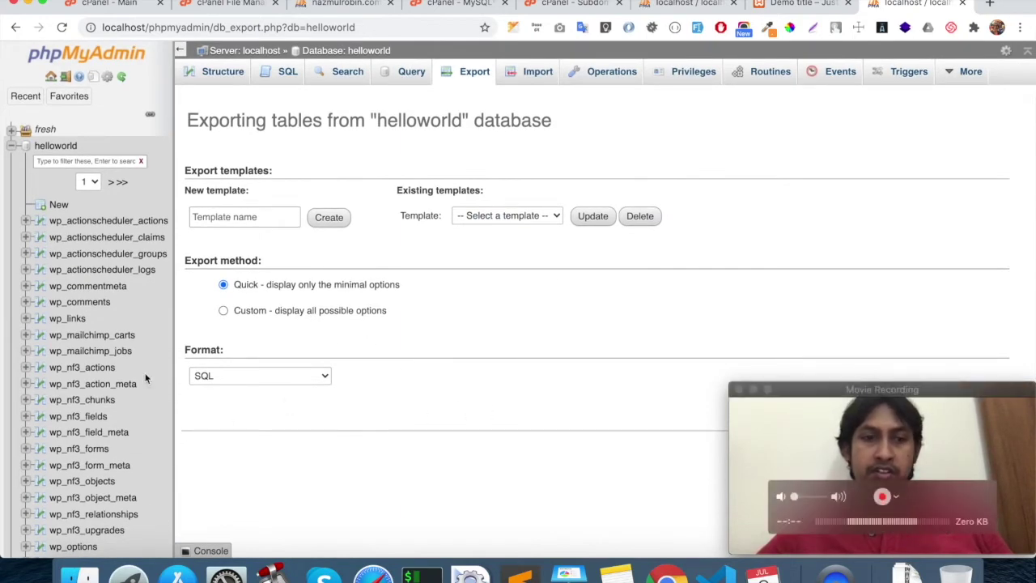
left_click(80, 574)
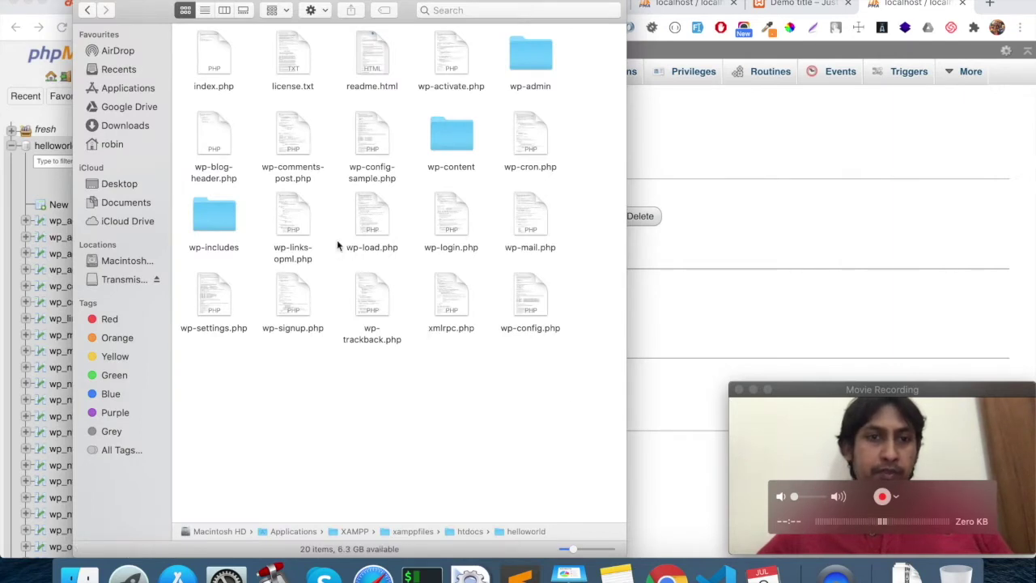
double_click(452, 145)
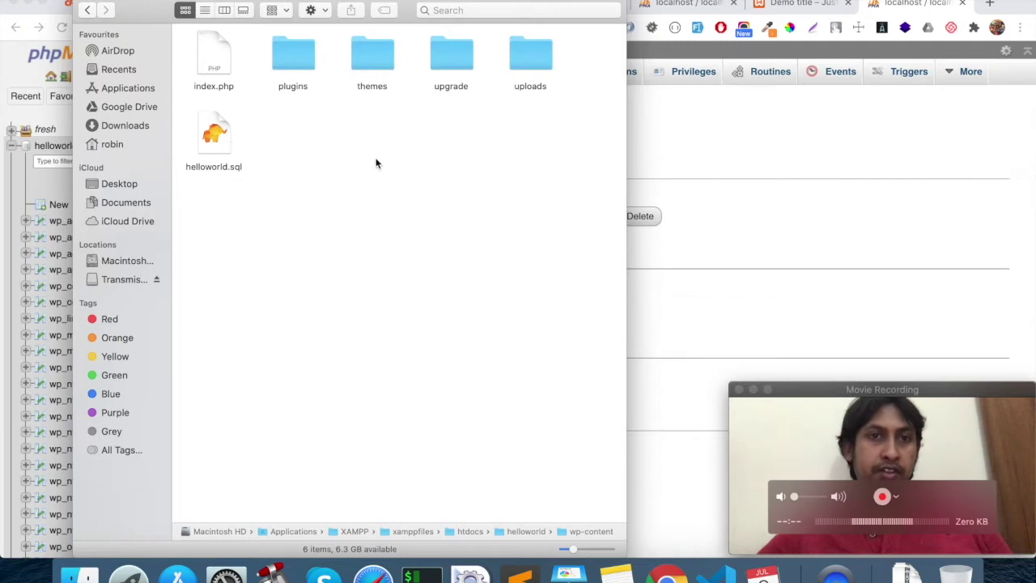
left_click(87, 10)
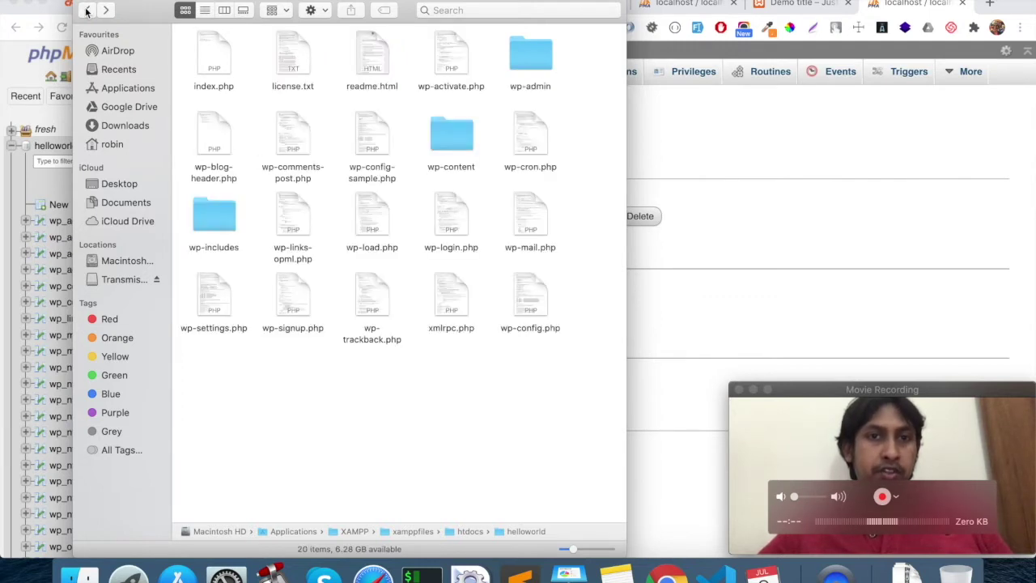
left_click(86, 10)
left_click(310, 140)
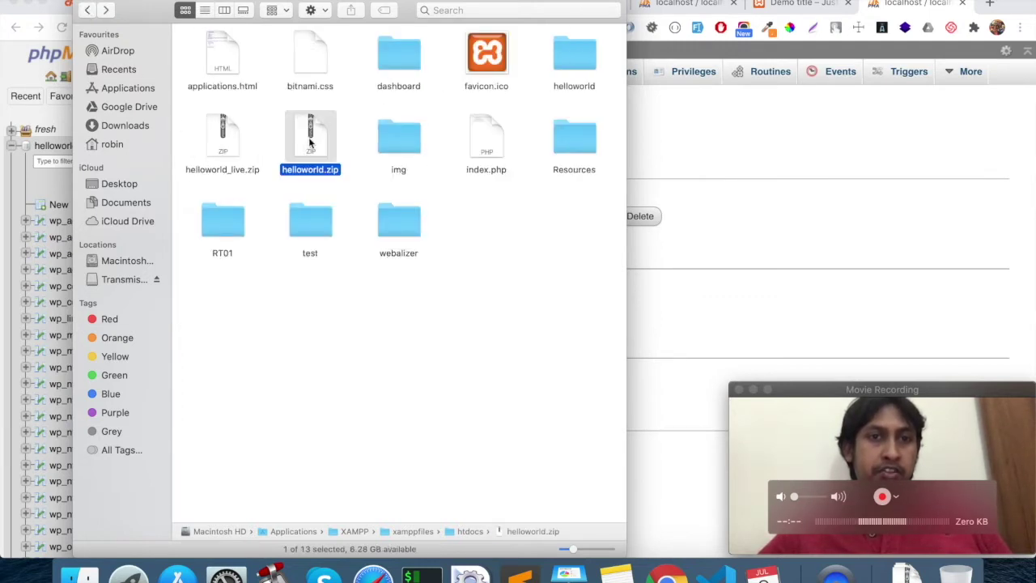
left_click(737, 173)
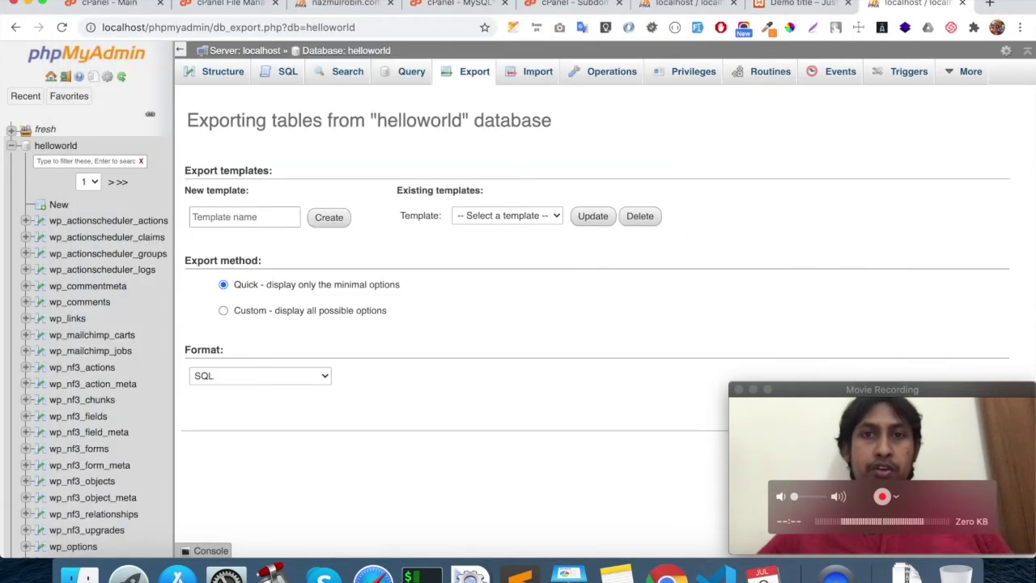
- Open cPanel's File Manager and navigate into the helloworld.nazmulrobin.com folder
left_click(467, 4)
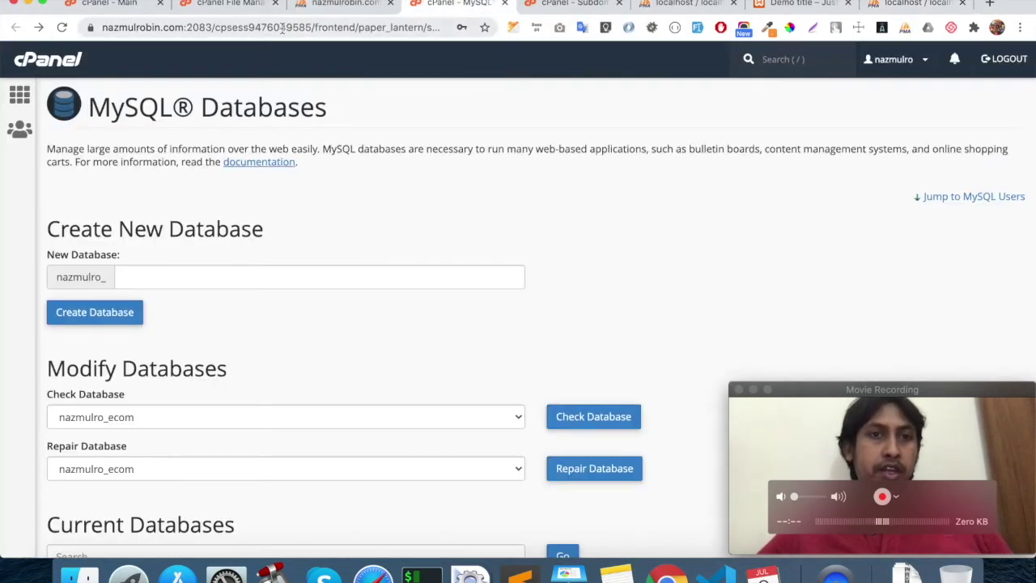
left_click(235, 6)
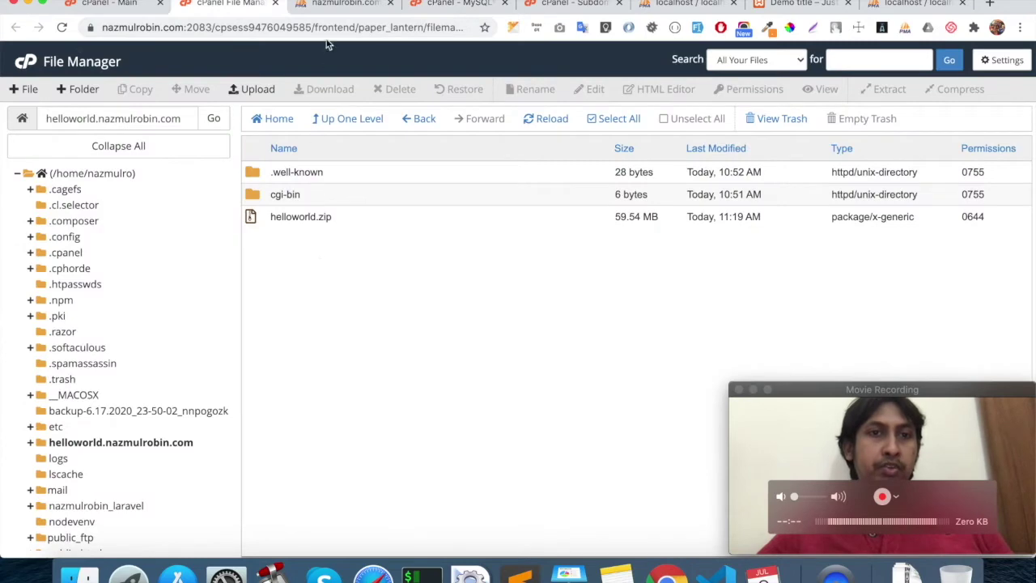
left_click(130, 8)
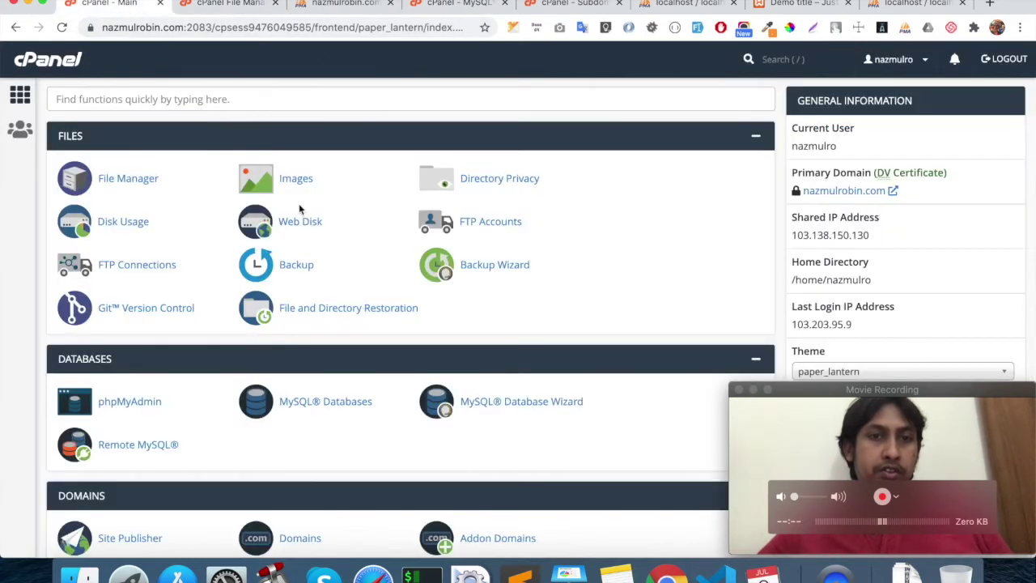
left_click(134, 176)
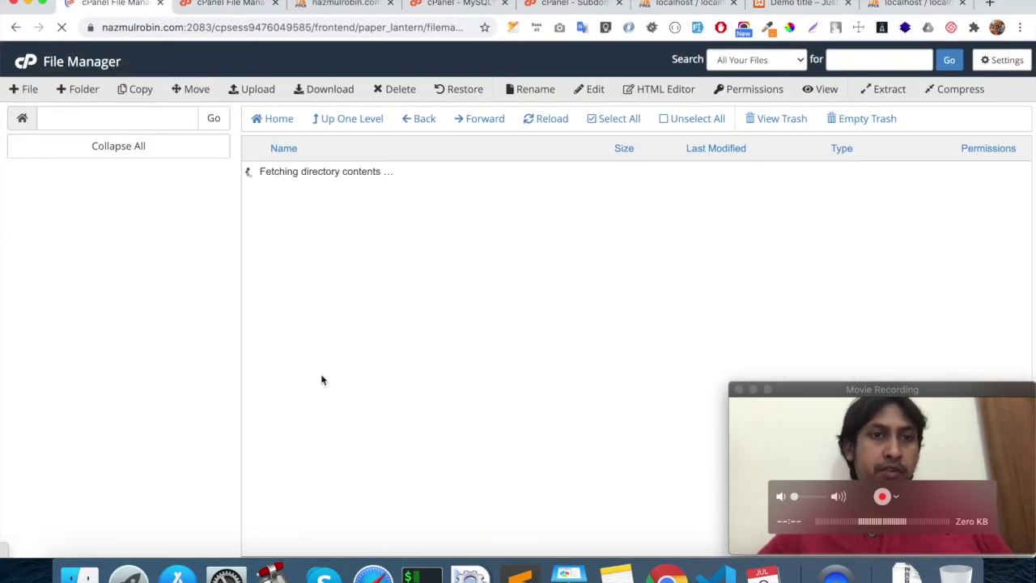
scroll(306, 448, "down", 2)
scroll(291, 469, "down", 1)
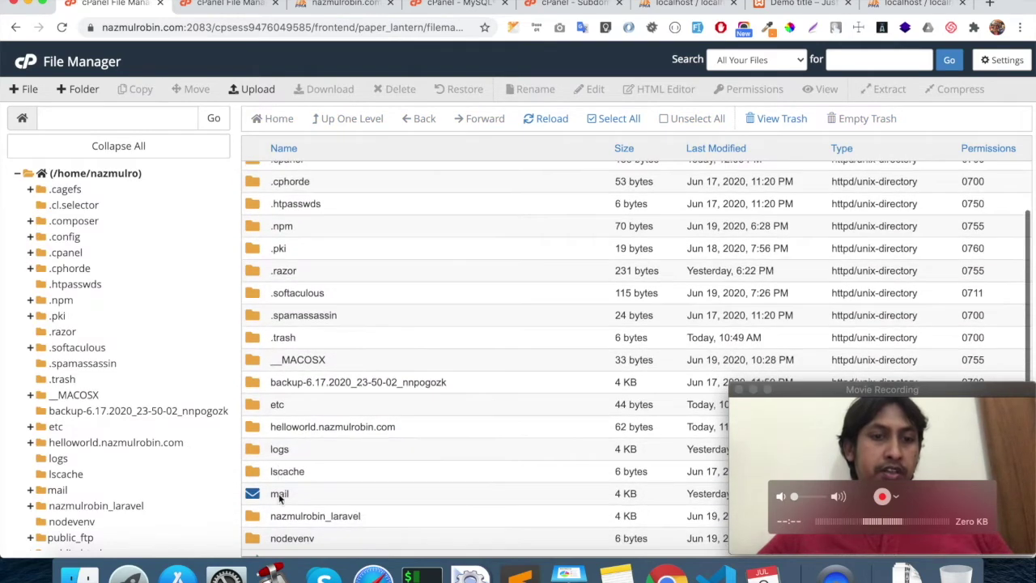
scroll(308, 404, "down", 4)
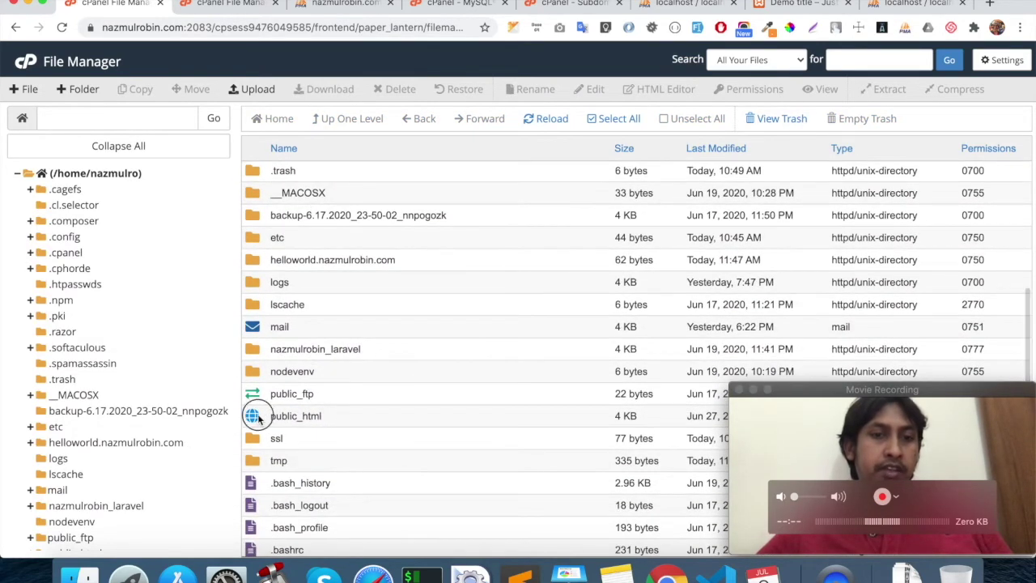
double_click(260, 416)
scroll(336, 356, "down", 3)
scroll(340, 385, "up", 3)
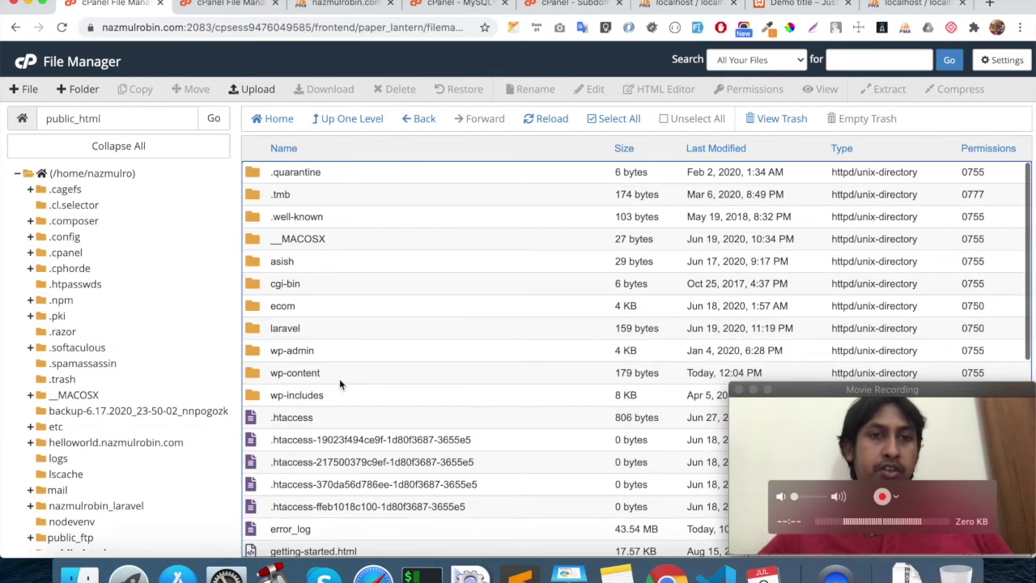
left_click(365, 121)
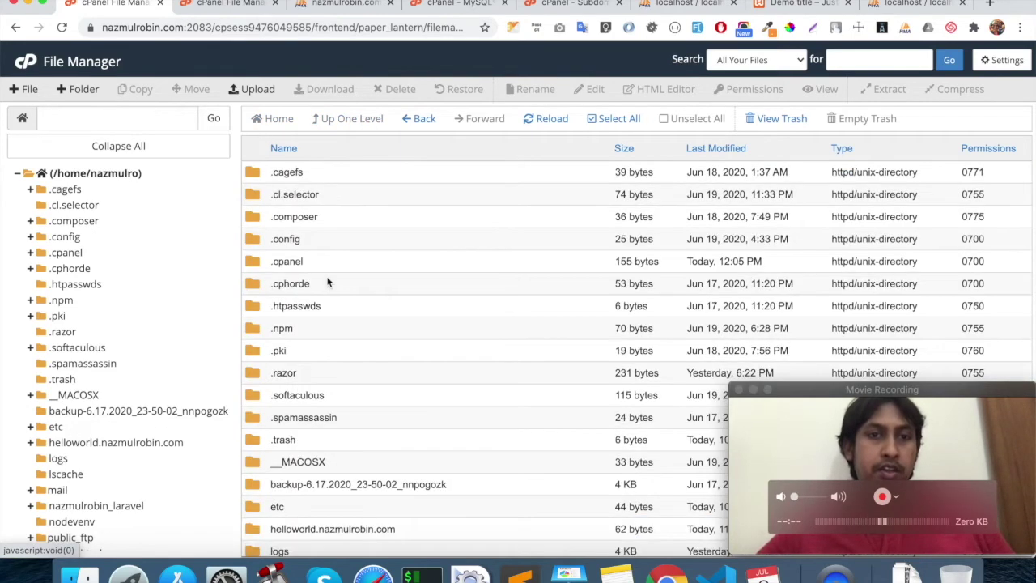
scroll(293, 384, "down", 5)
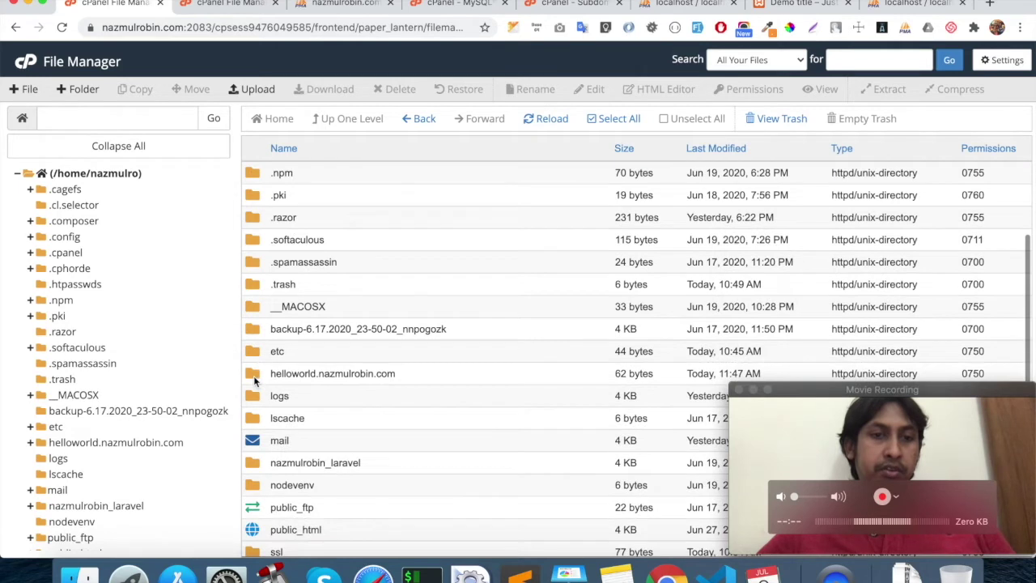
double_click(258, 372)
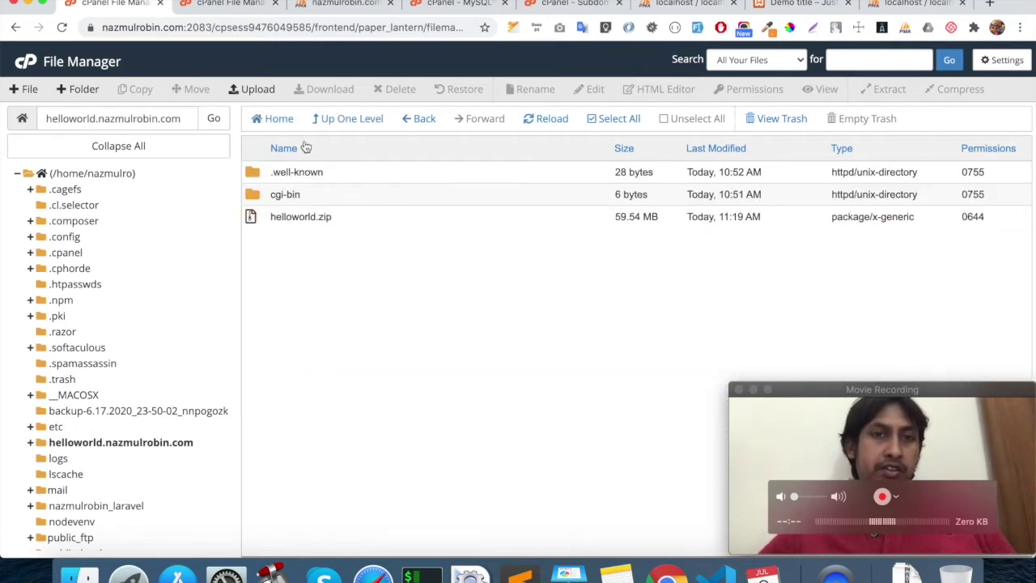
- Extract helloworld.zip into helloworld.nazmulrobin.com, keeping the default path
left_click(247, 91)
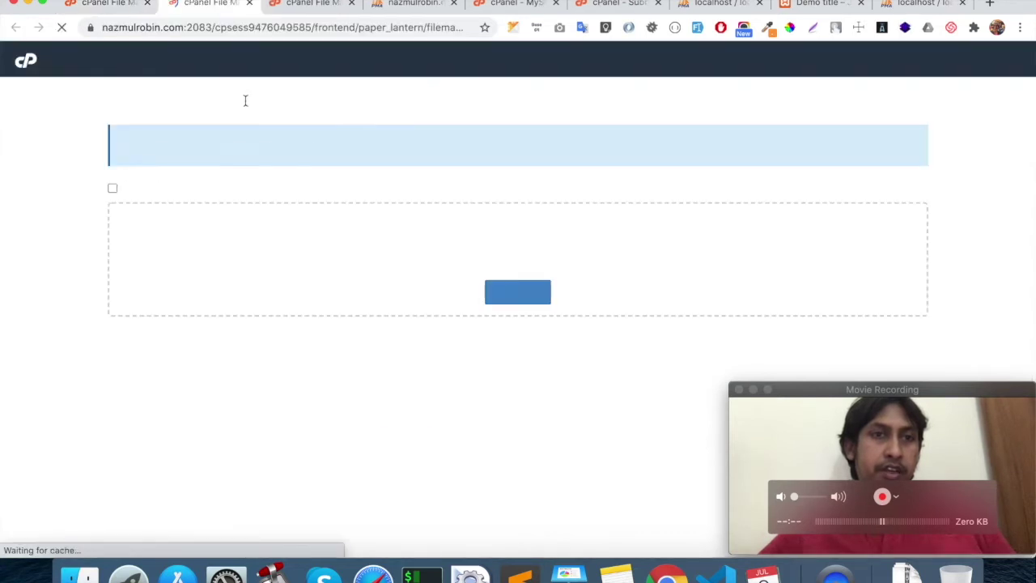
left_click(117, 7)
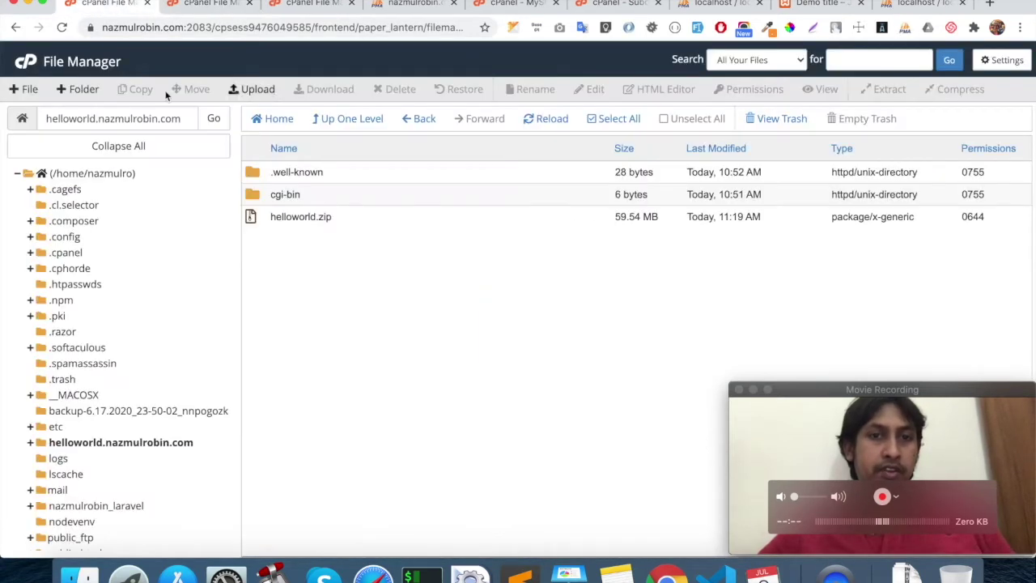
left_click(261, 220)
double_click(262, 220)
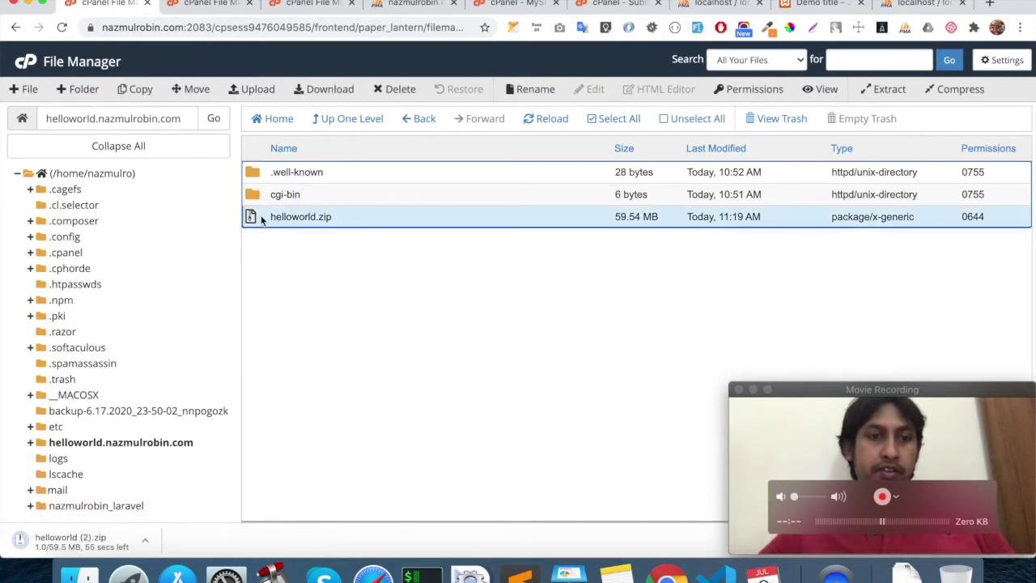
right_click(262, 220)
left_click(294, 377)
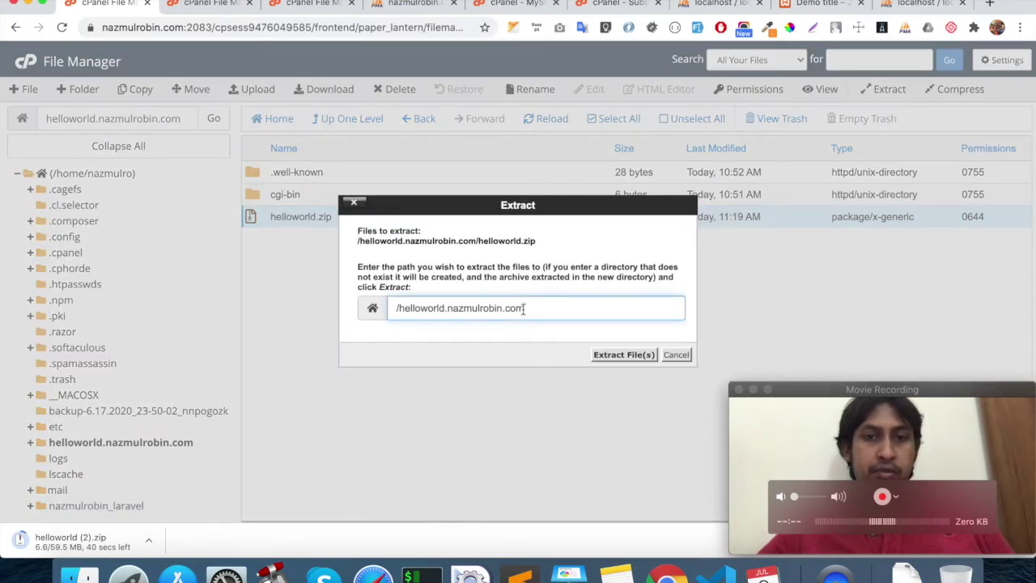
left_click(616, 353)
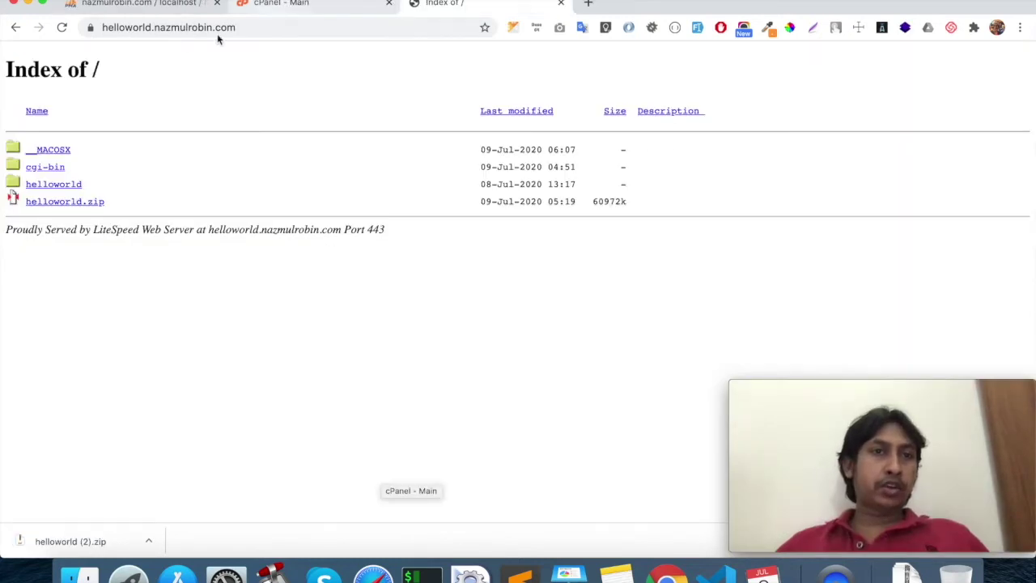
- Show the empty nazmulro_helloworld database in phpMyAdmin, then open the local htdocs folder in Finder
left_click(257, 27)
left_click(161, 268)
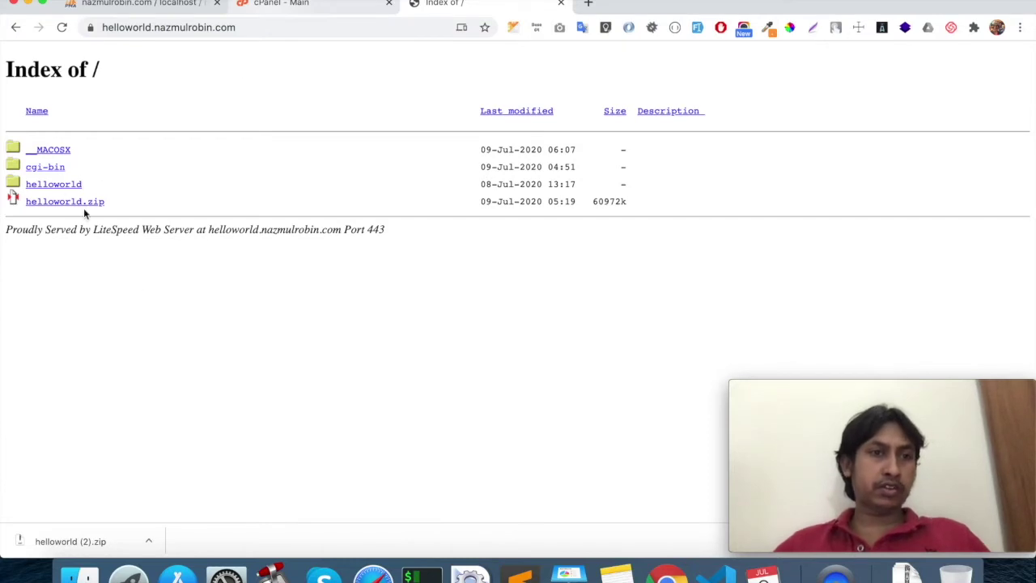
left_click(261, 3)
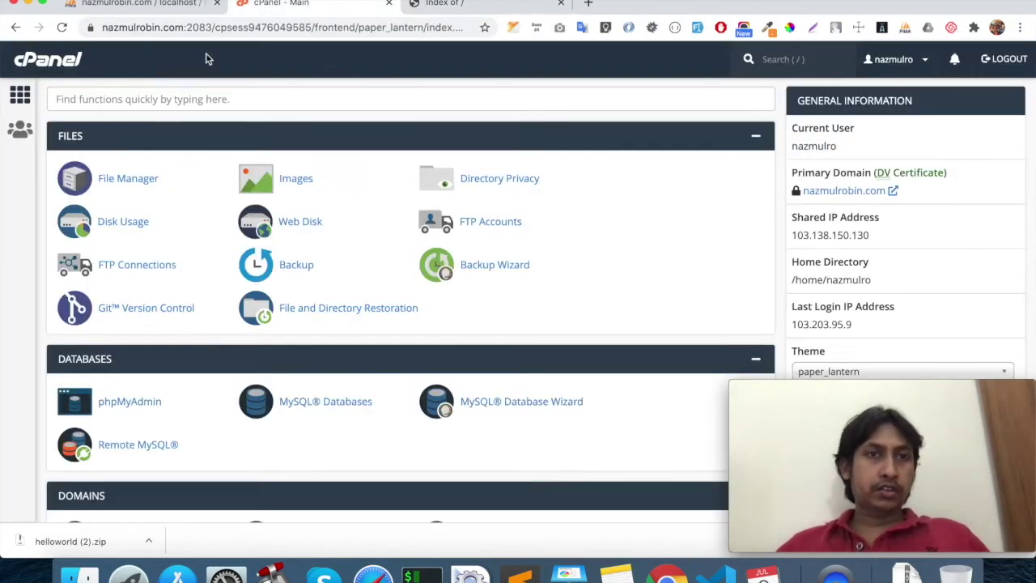
left_click(166, 6)
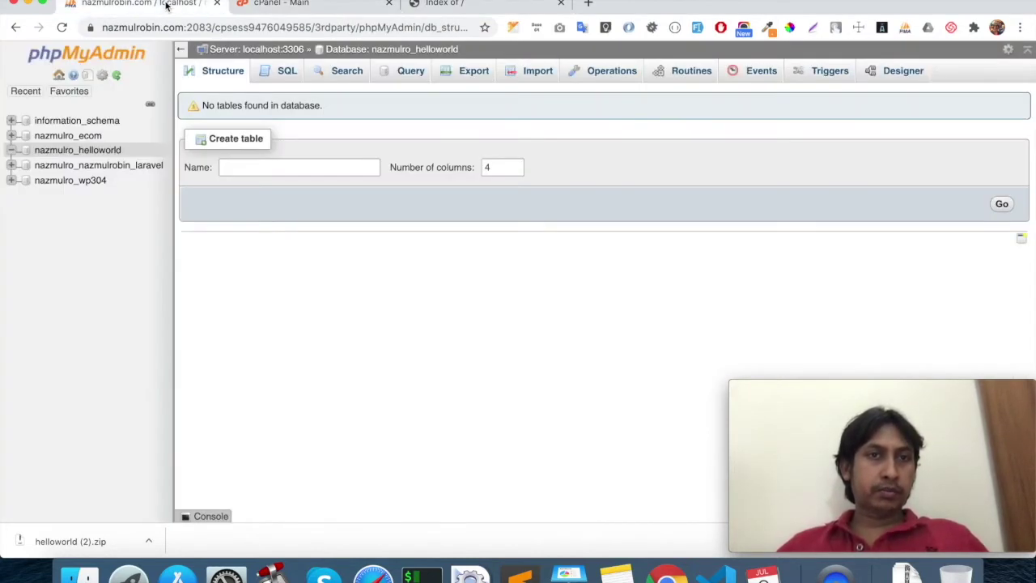
left_click(400, 48)
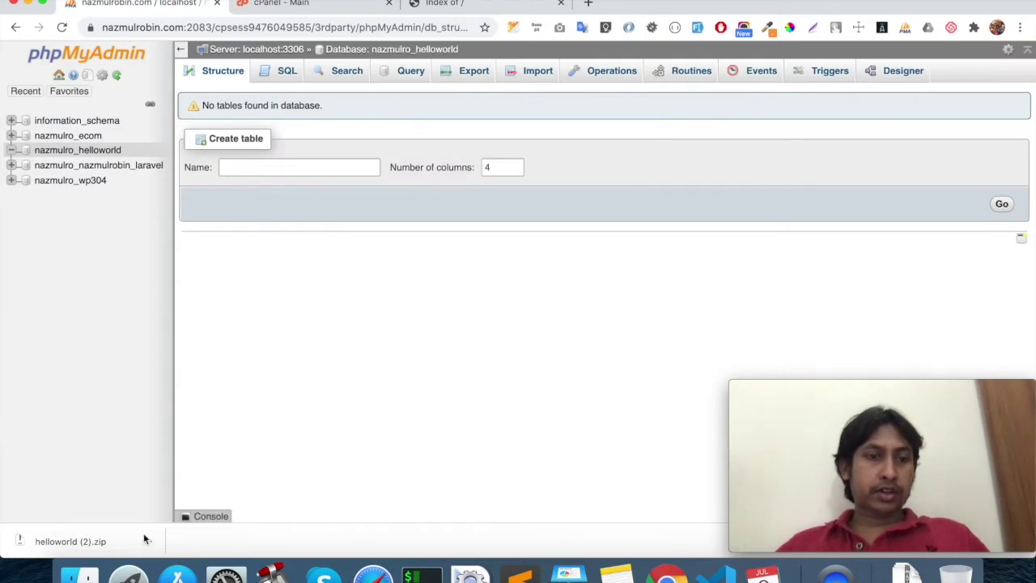
left_click(80, 576)
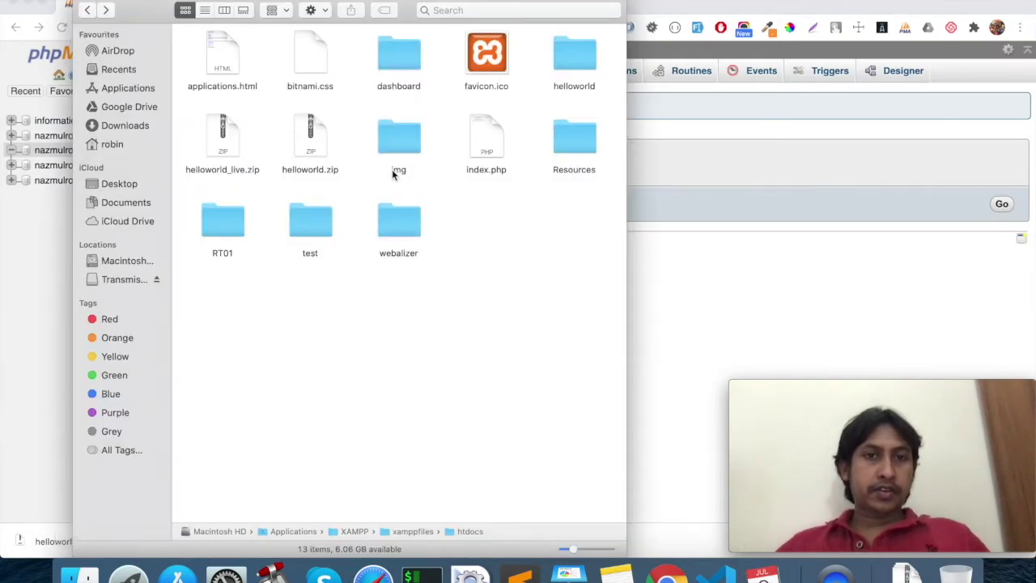
- Open the local helloworld folder and look through wp-content and wp-config.php
double_click(565, 65)
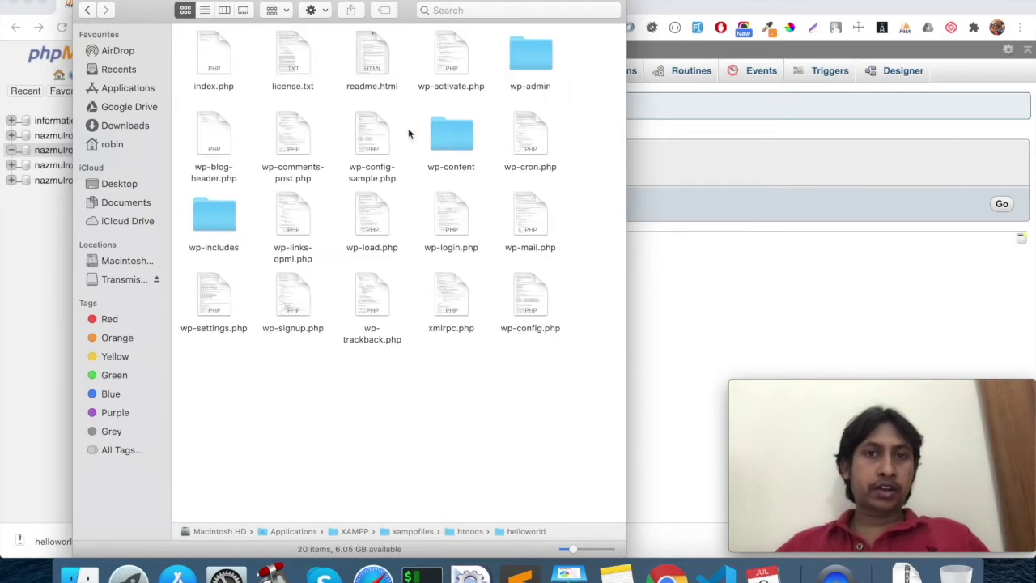
double_click(453, 141)
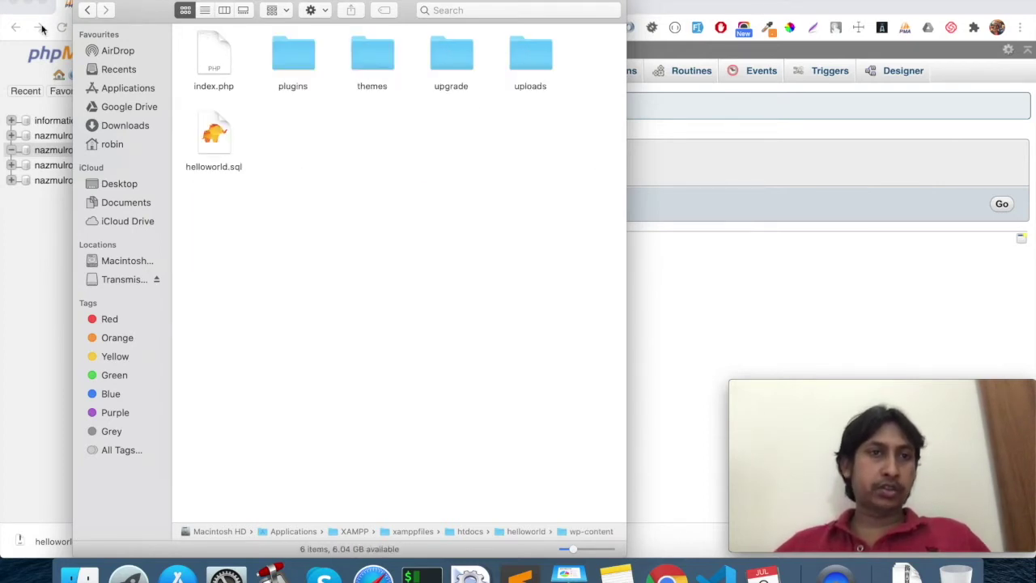
left_click(86, 9)
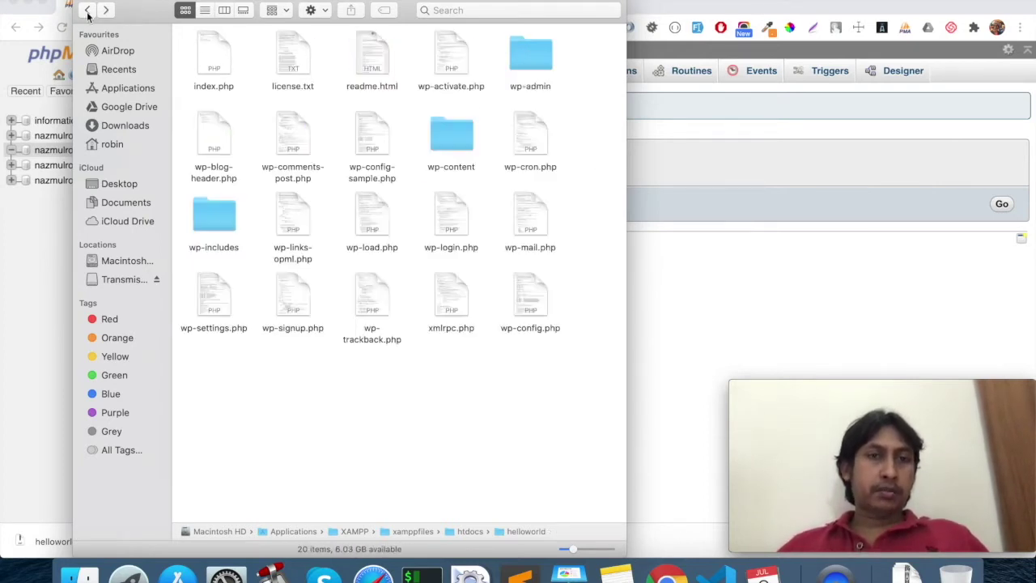
double_click(438, 153)
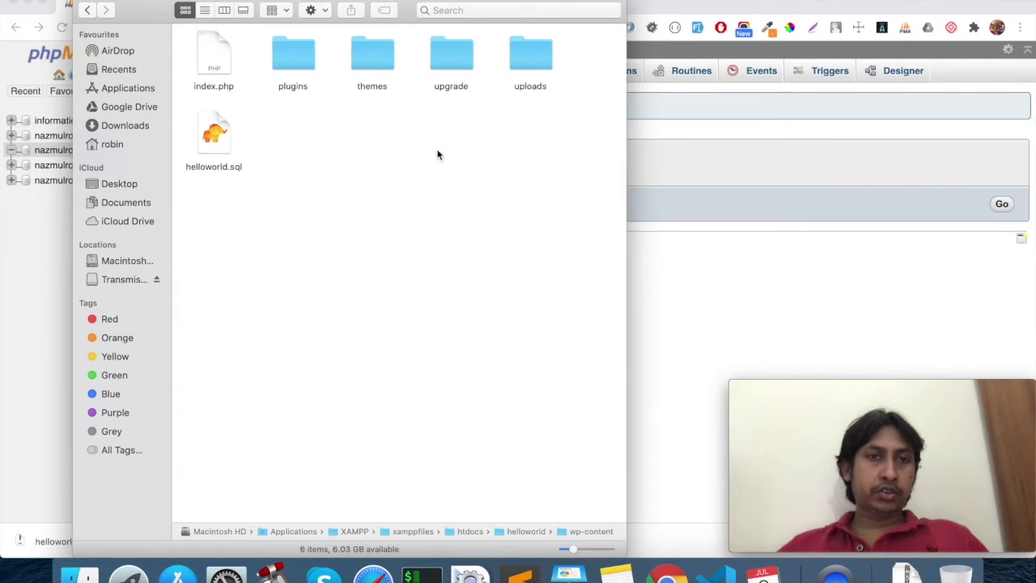
left_click(88, 10)
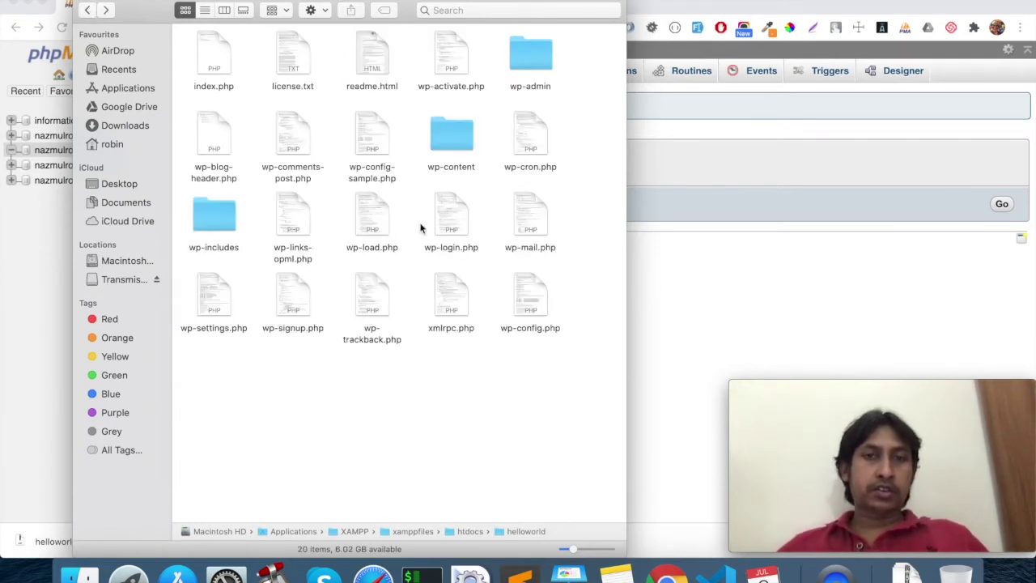
left_click(454, 149)
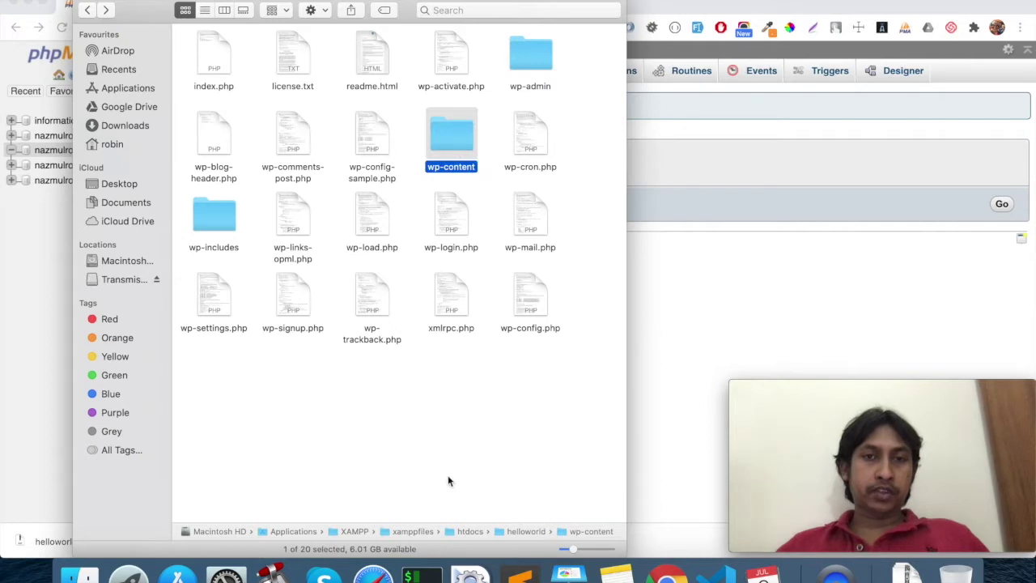
left_click(449, 481)
left_click(455, 140)
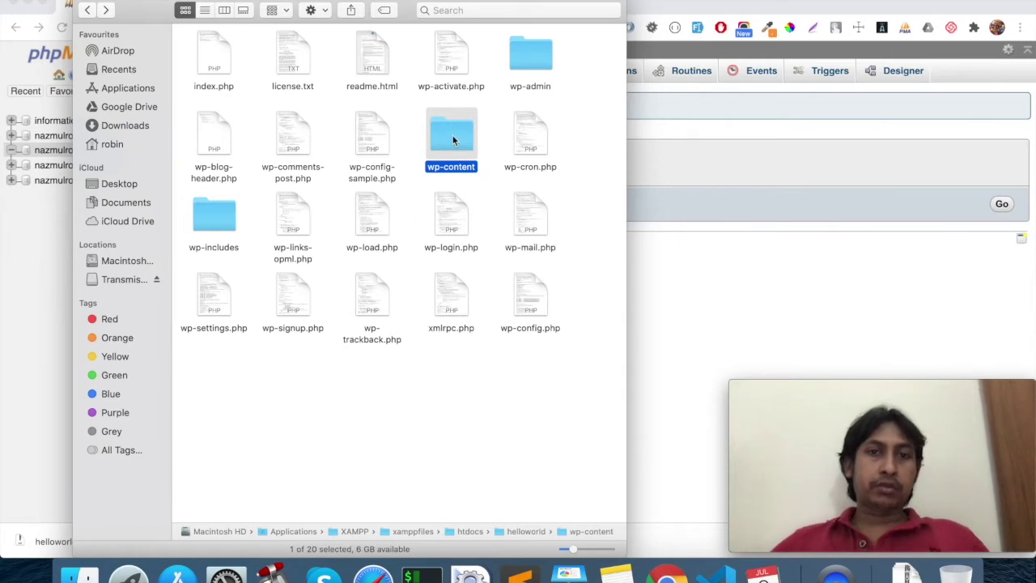
left_click(540, 307)
left_click(482, 405)
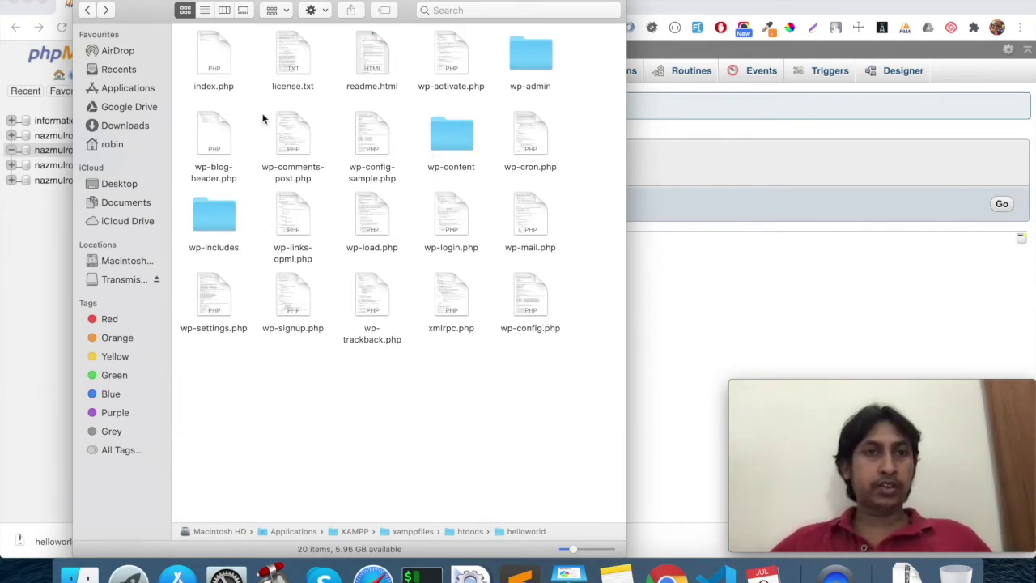
- Locate helloworld.sql inside wp-content, then bring the phpMyAdmin window back
double_click(453, 136)
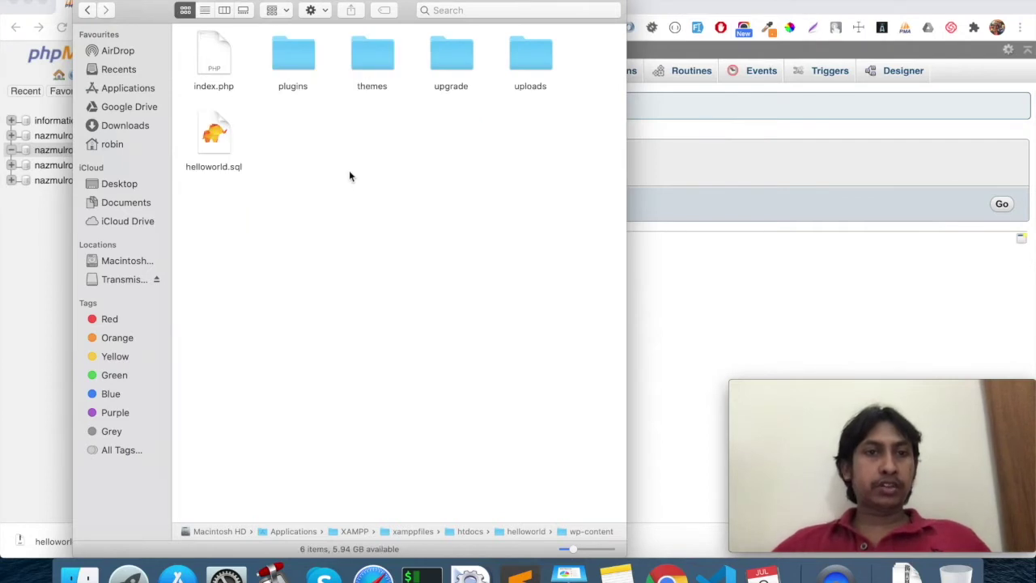
left_click(226, 142)
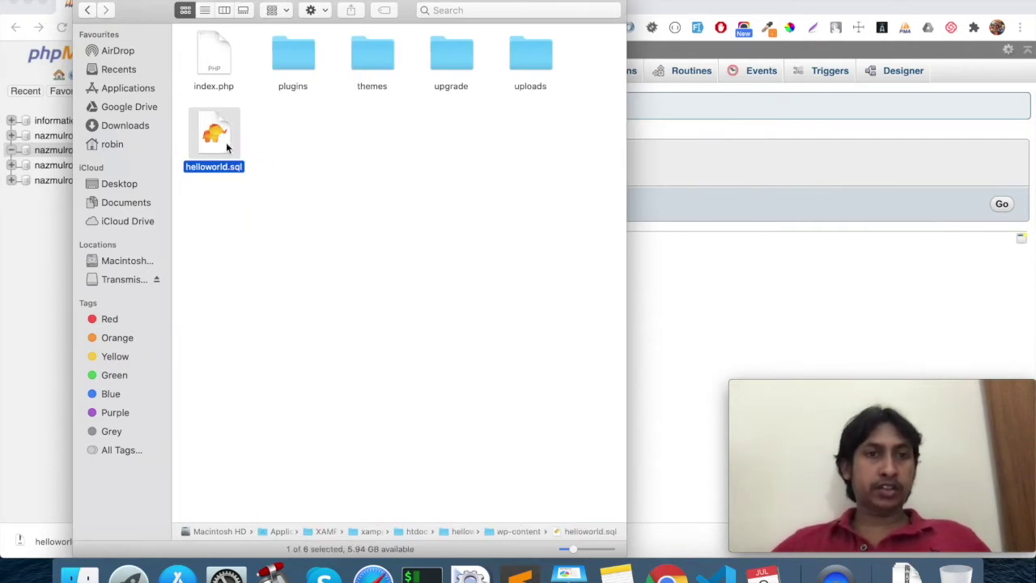
left_click(311, 198)
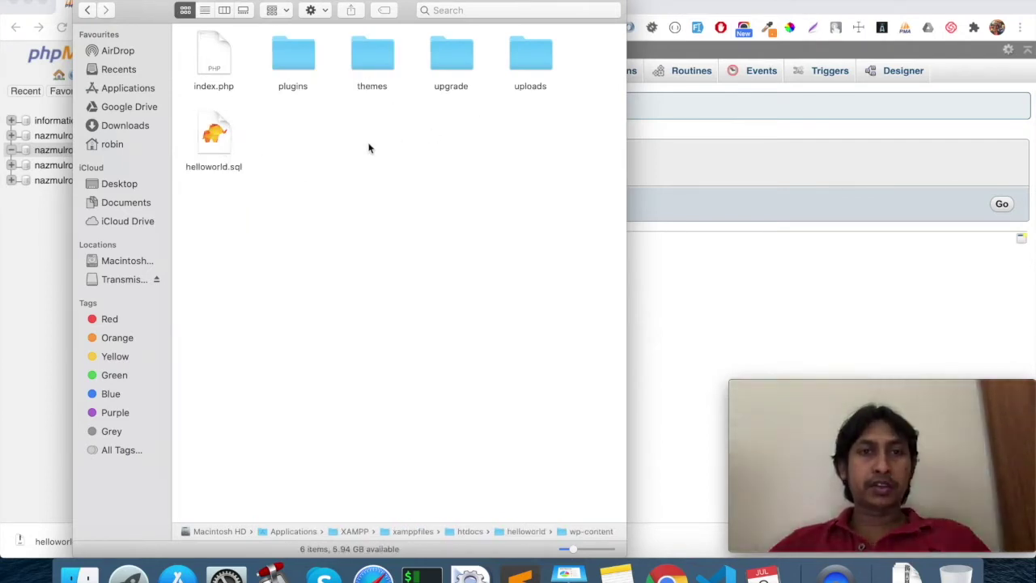
left_click(706, 1)
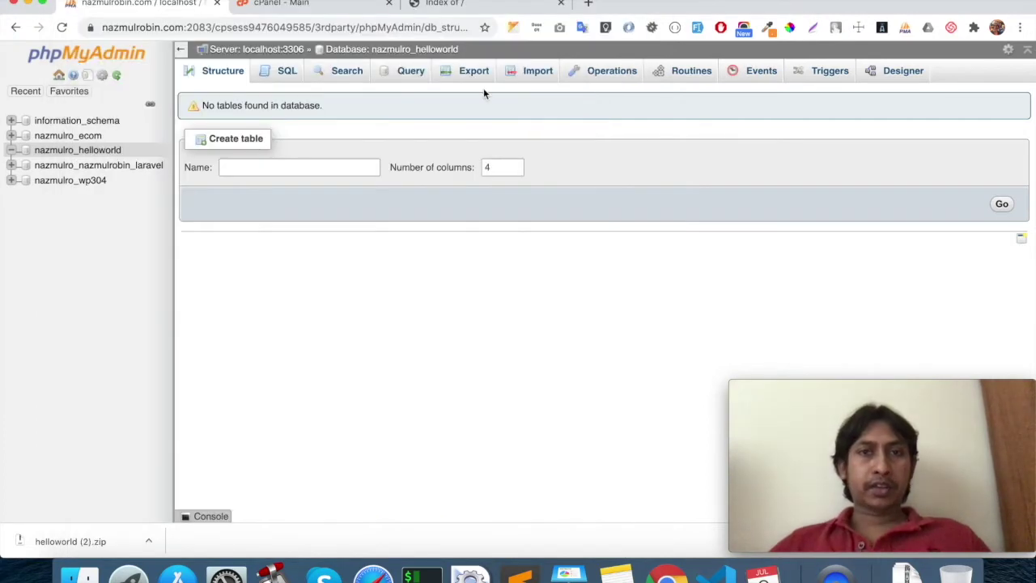
- Confirm the 231-query import succeeded, list the WordPress tables, and browse wp_options
left_click(441, 50)
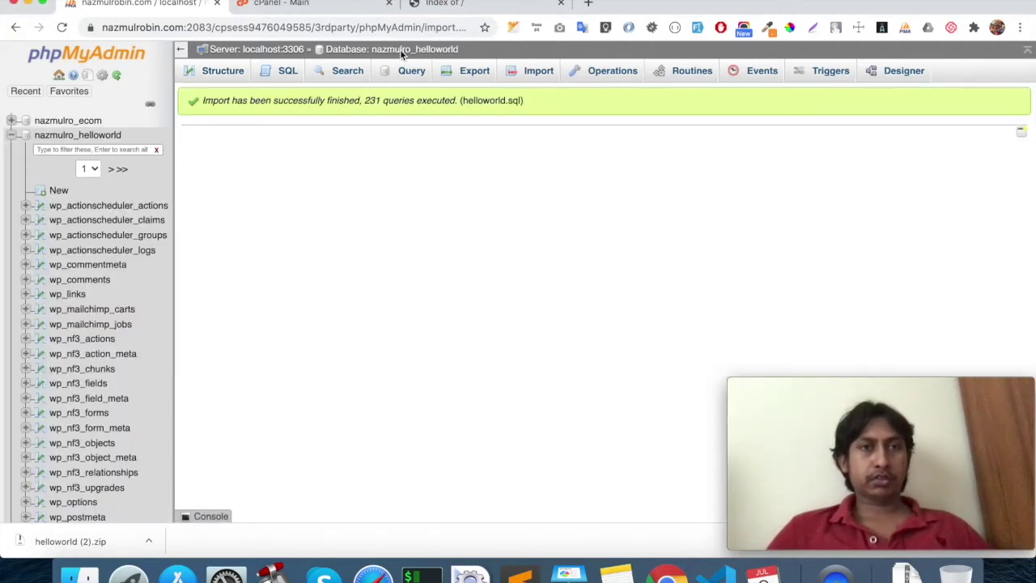
left_click(399, 50)
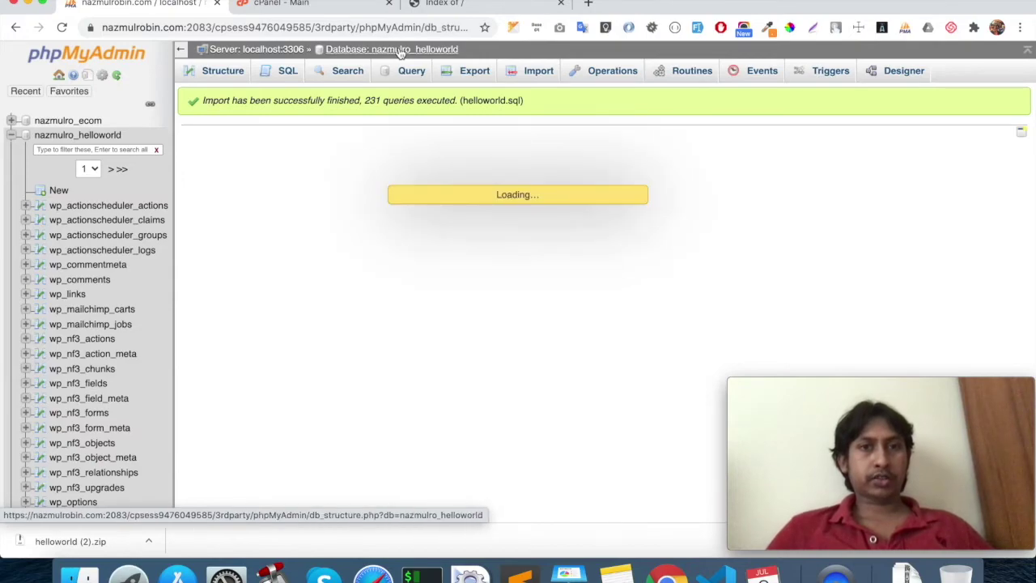
scroll(353, 263, "down", 2)
scroll(353, 263, "down", 10)
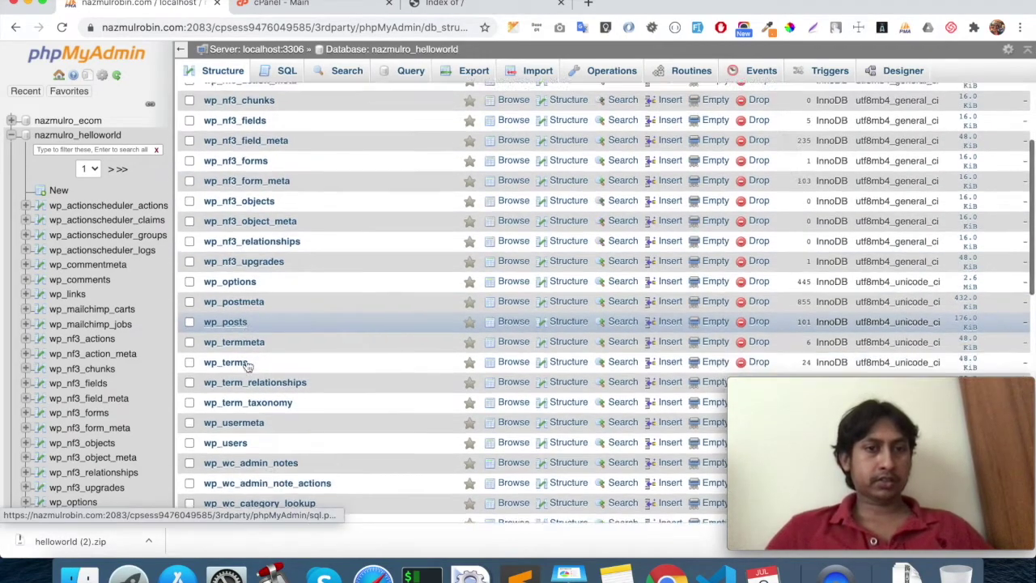
scroll(249, 366, "up", 10)
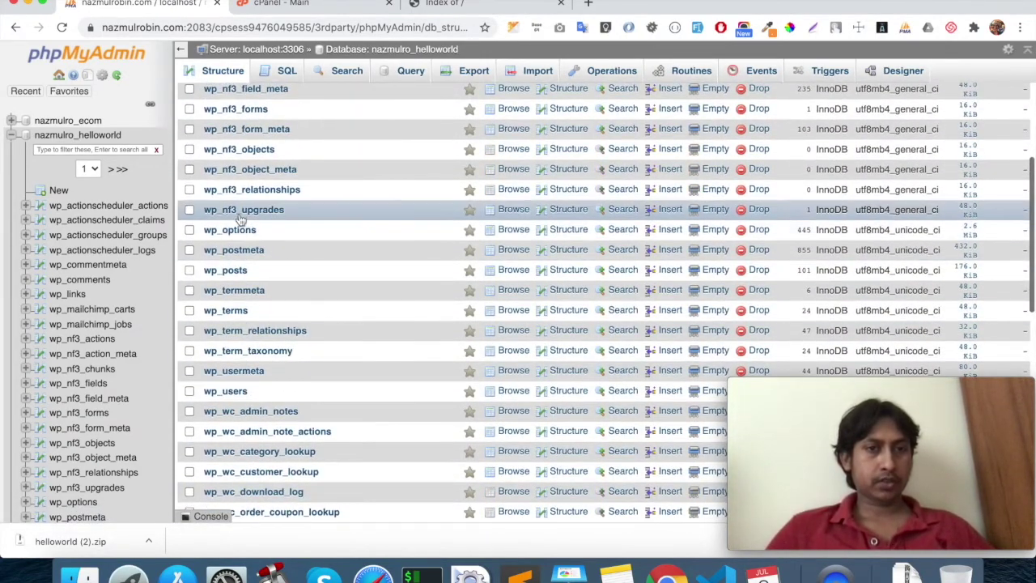
left_click(241, 231)
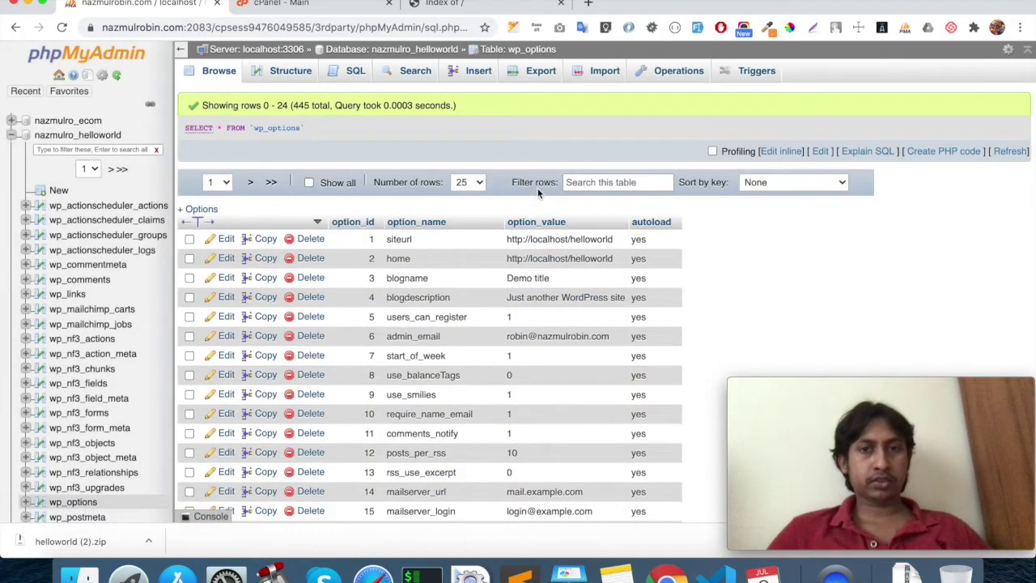
double_click(538, 236)
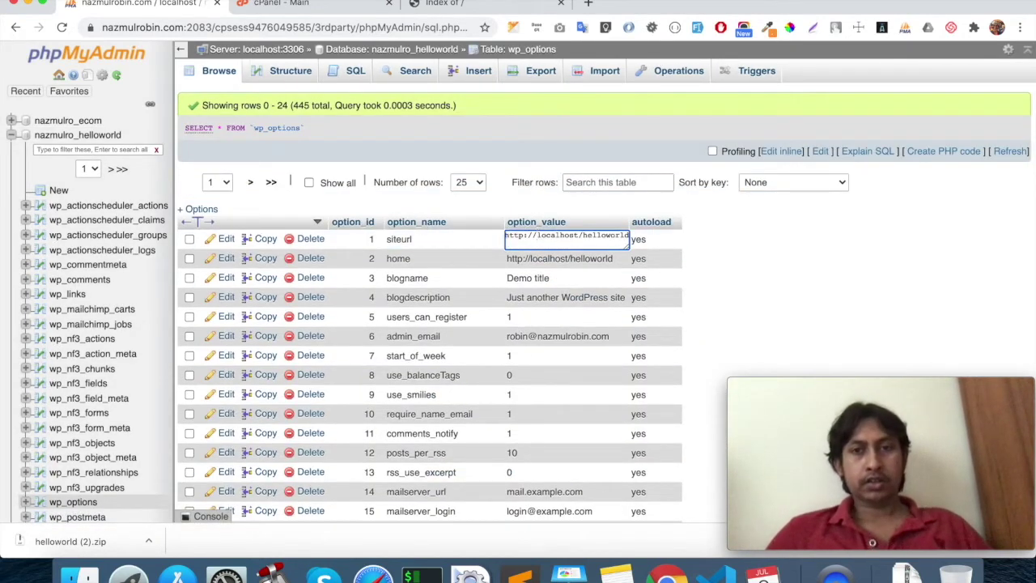
key("shift+Left")
key("shift+Left")
key("shift+Left")
key("shift+Left")
key("shift+Left")
key("shift+Left")
key("shift+Left")
key("shift+Left")
key("shift+Left")
key("shift+Left")
key("shift+Left")
key("shift+Left")
key("shift+Left")
key("shift+Left")
key("shift+Left")
key("shift+Left")
key("shift+Left")
key("shift+Left")
key("shift+Left")
key("shift+Left")
type("n")
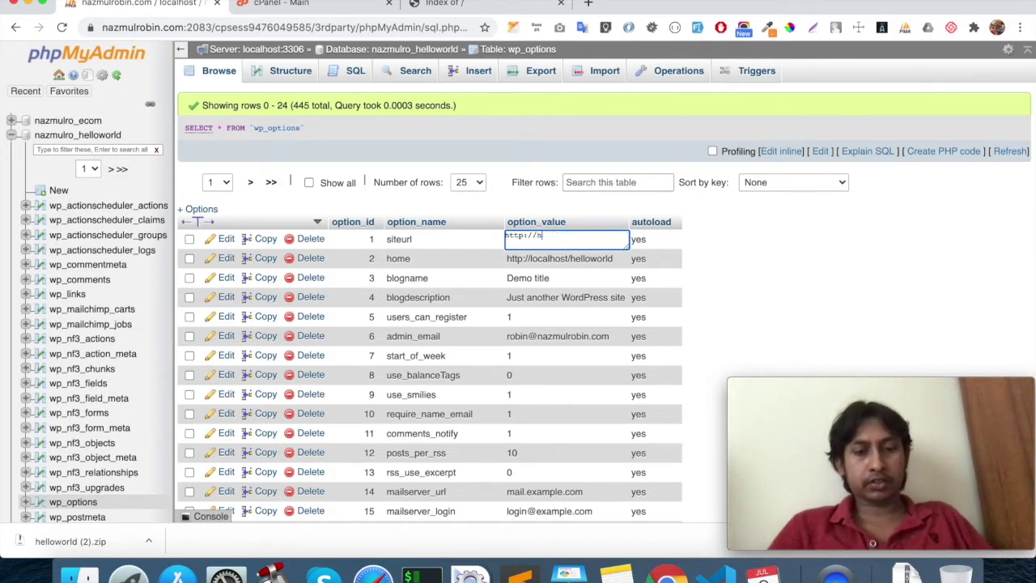
type("elloworld.nazmulrobin.c")
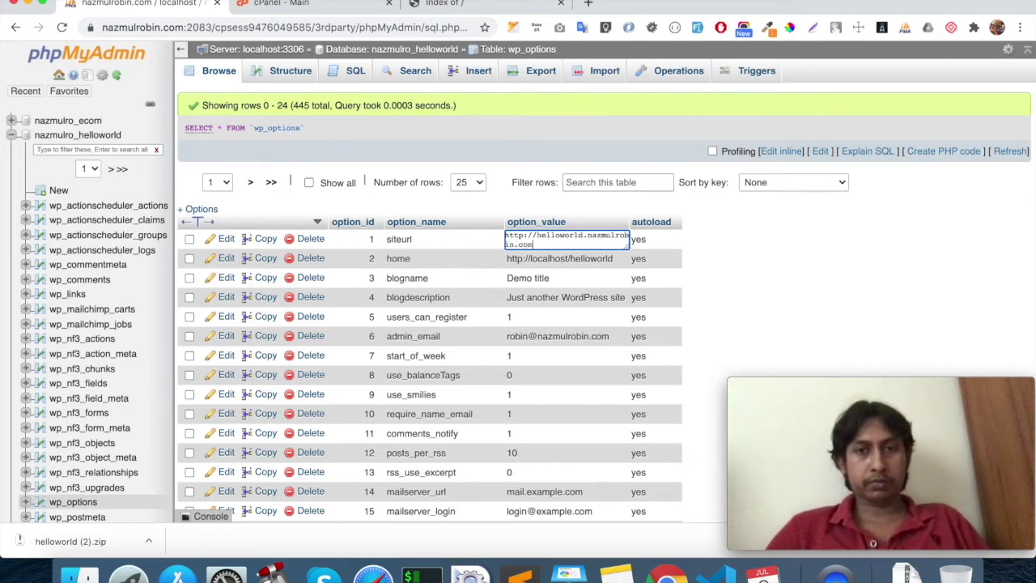
type("s")
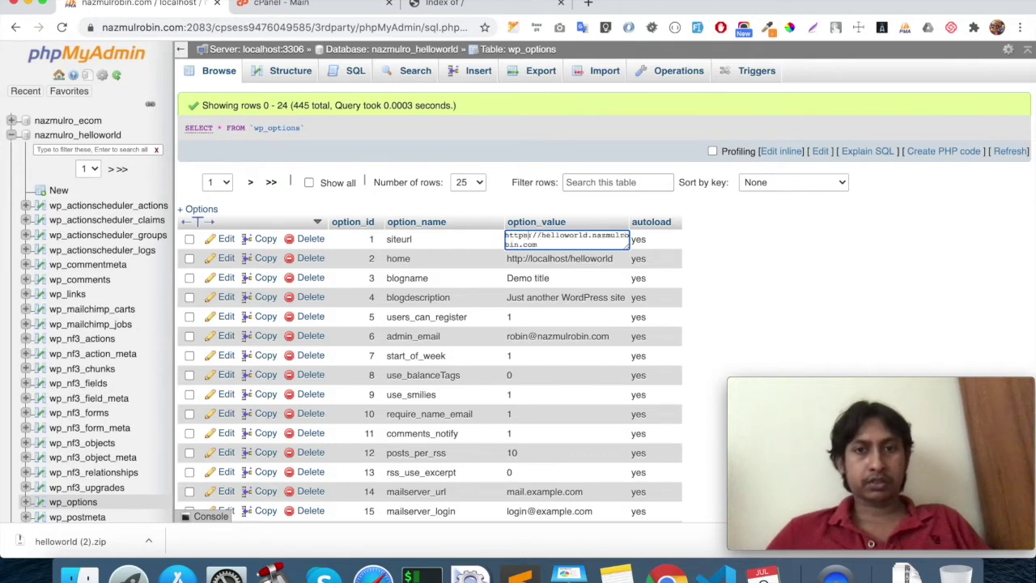
key("super+a")
key("super+c")
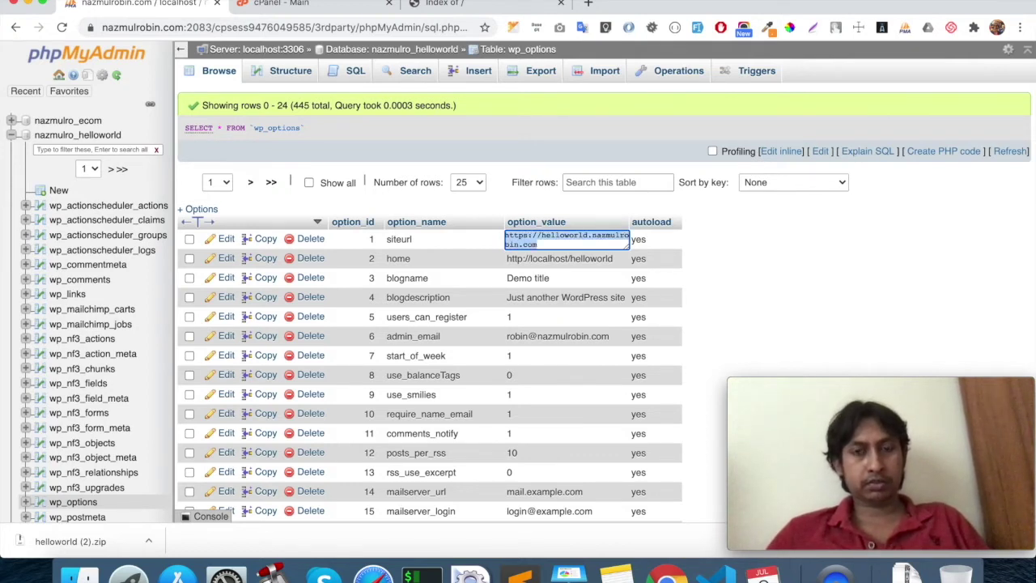
key("Return")
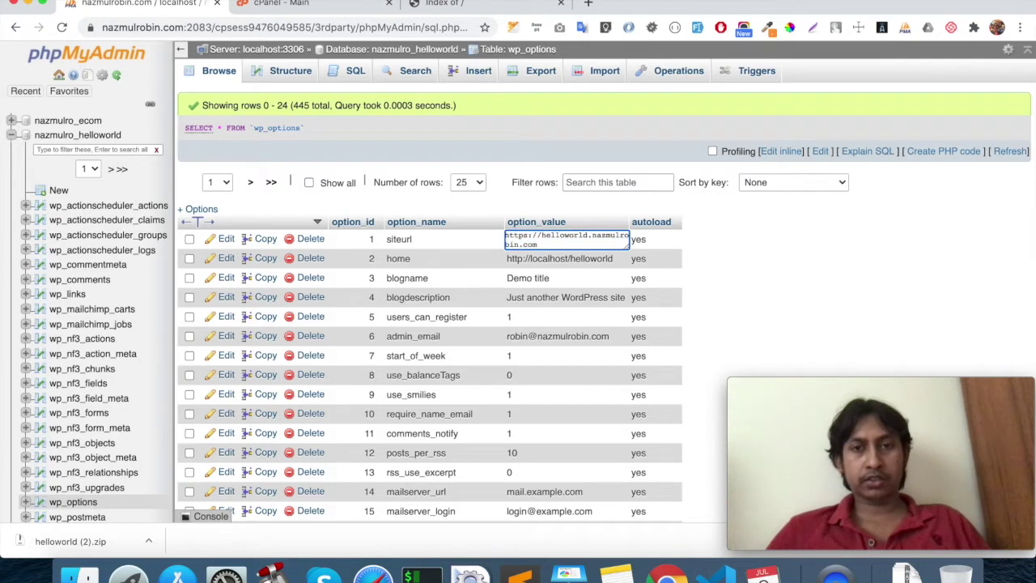
double_click(564, 302)
key("super+a")
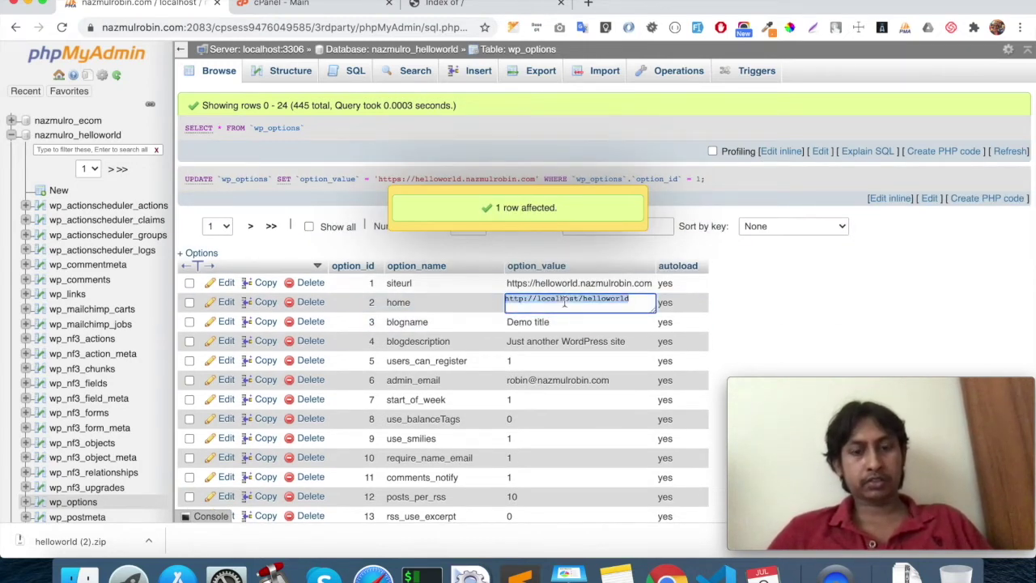
key("super+v")
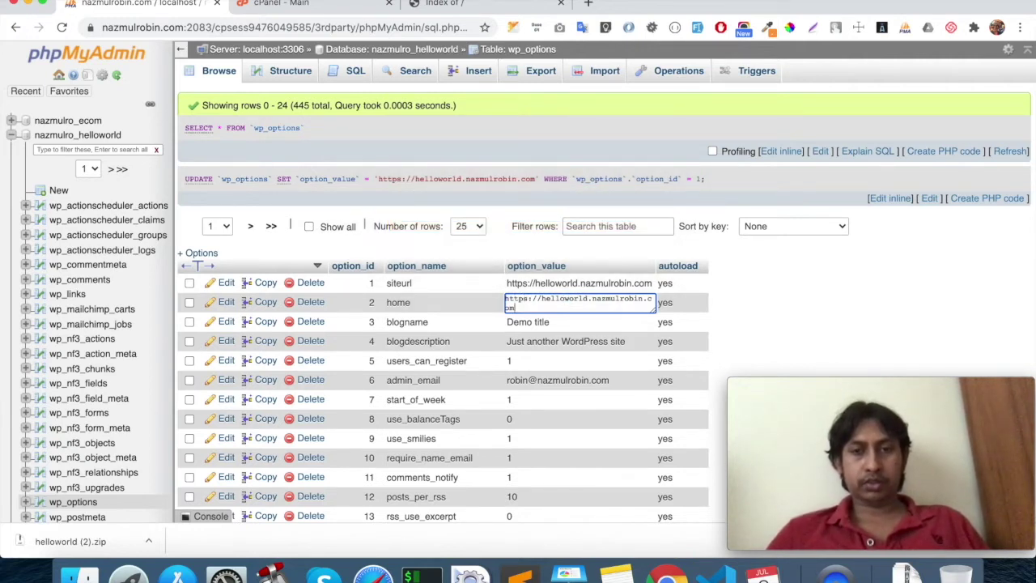
key("Return")
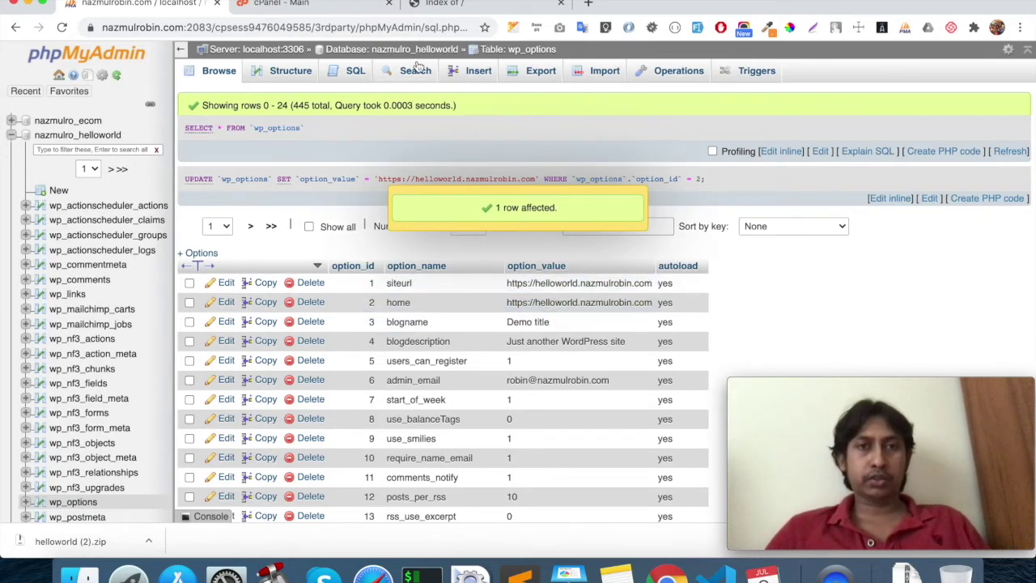
left_click(296, 4)
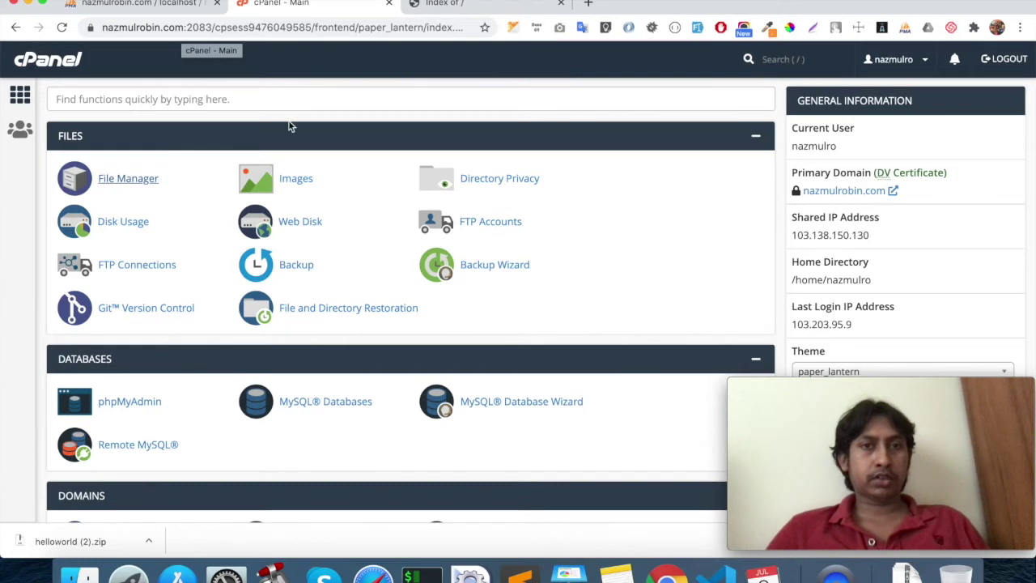
- Open File Manager and browse to the helloworld.nazmulrobin.com site folder
left_click(132, 183)
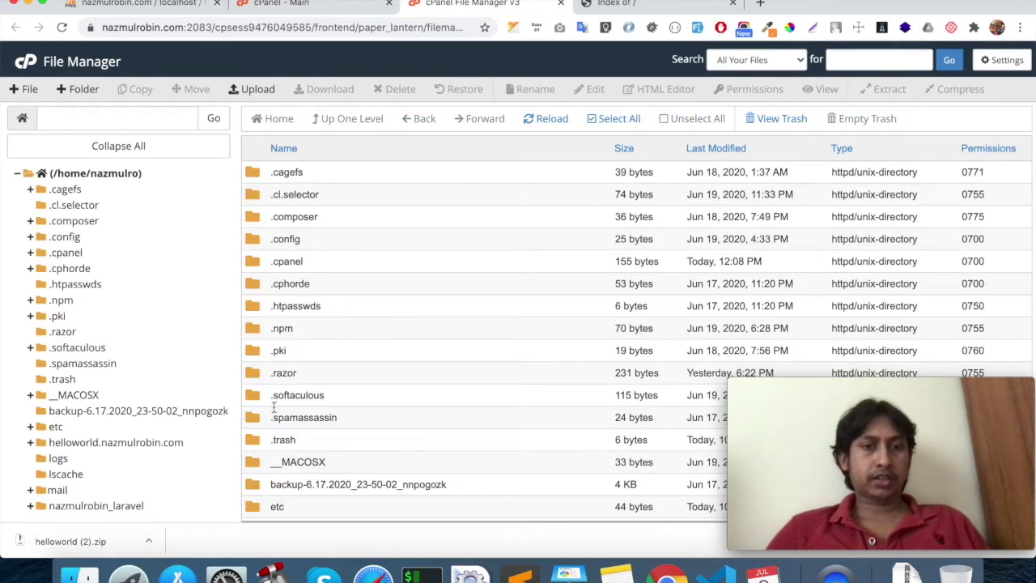
scroll(279, 356, "down", 5)
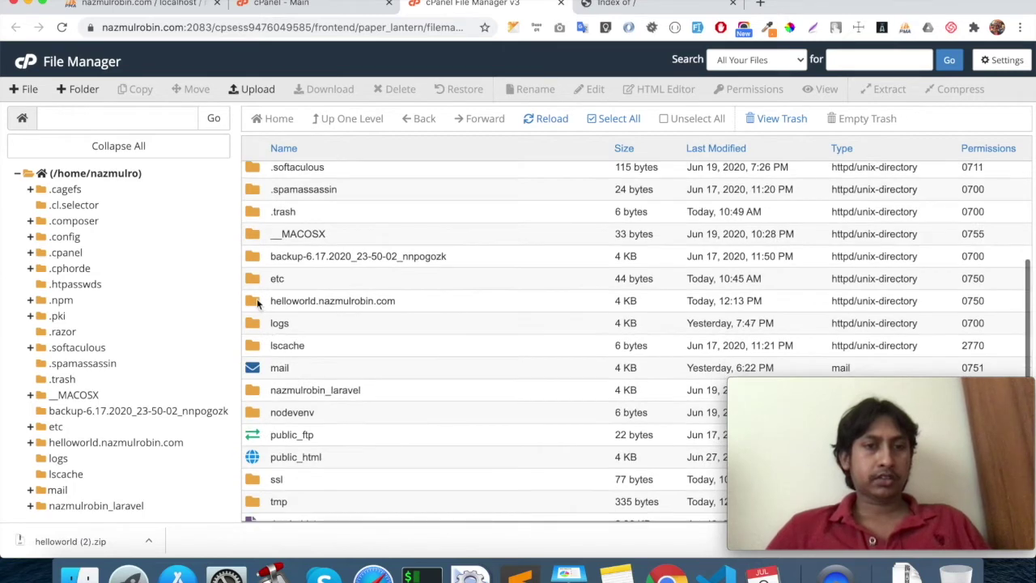
double_click(261, 303)
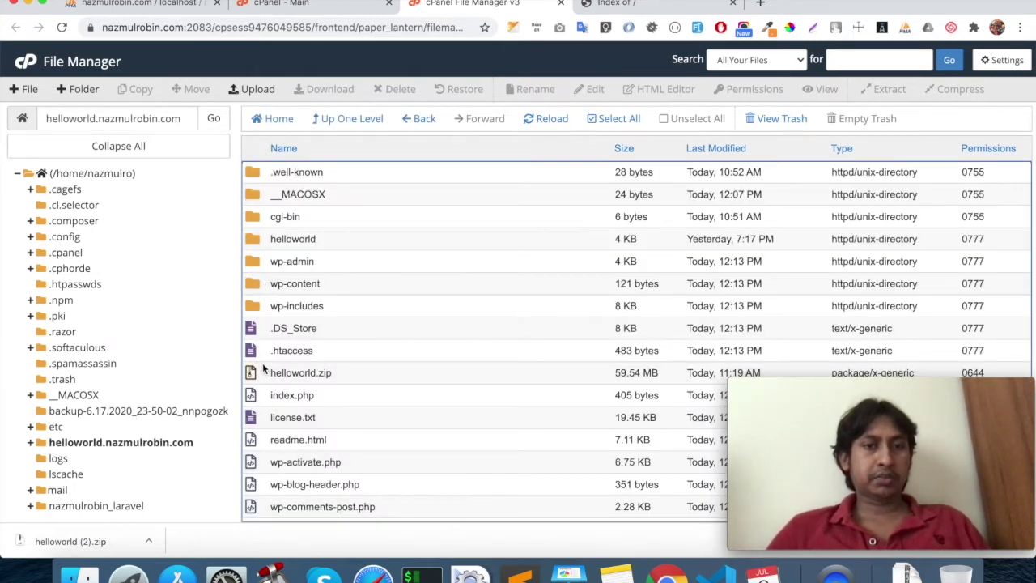
double_click(256, 238)
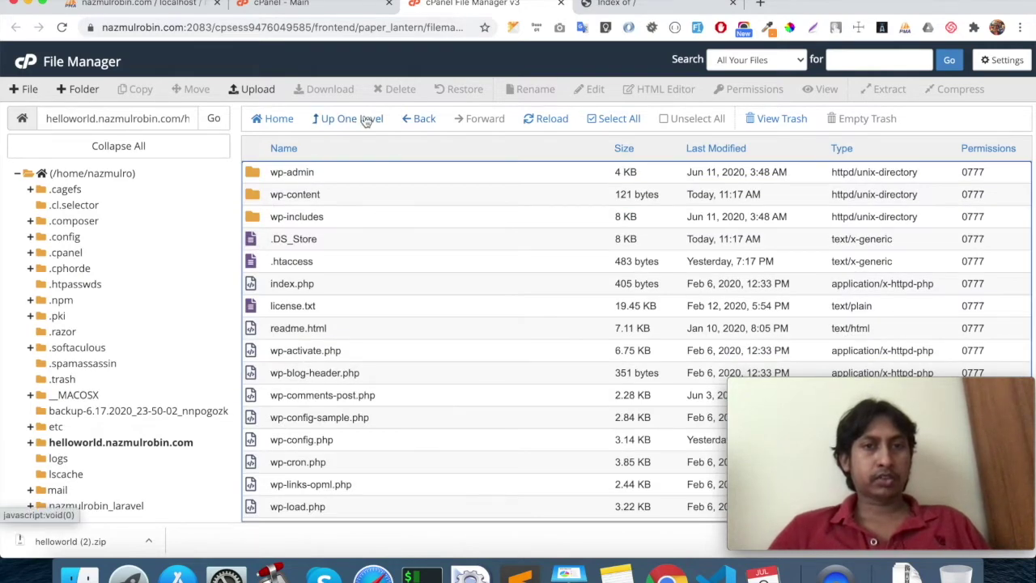
left_click(366, 120)
scroll(283, 318, "down", 1)
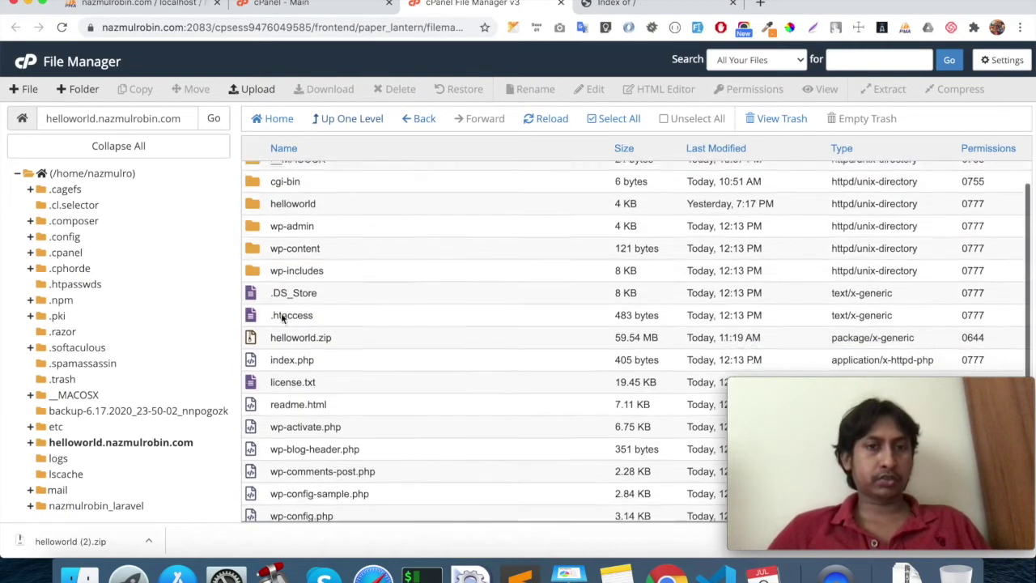
scroll(282, 318, "down", 5)
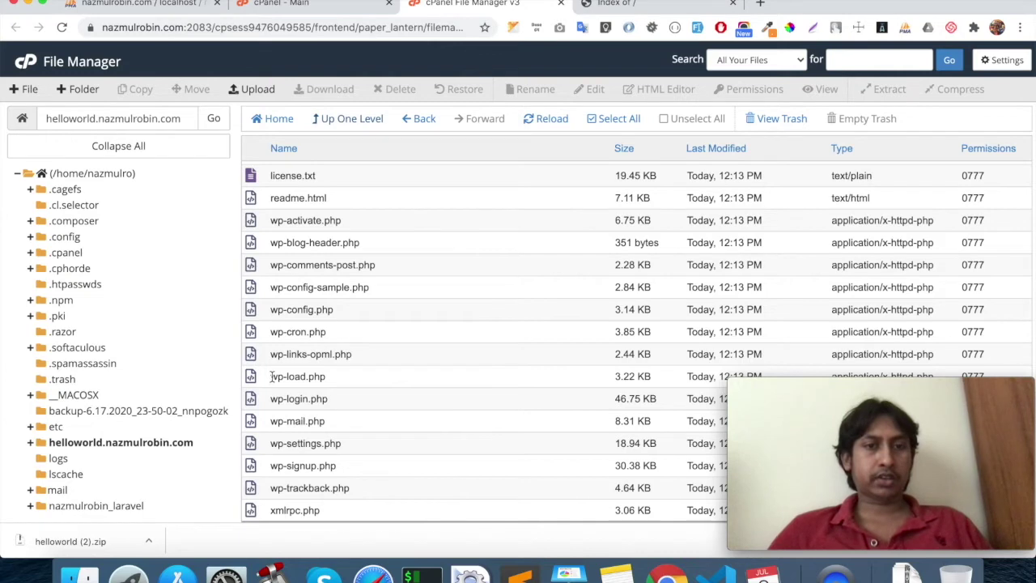
- Open the site's wp-config.php in the cPanel code editor
left_click(252, 312)
right_click(252, 313)
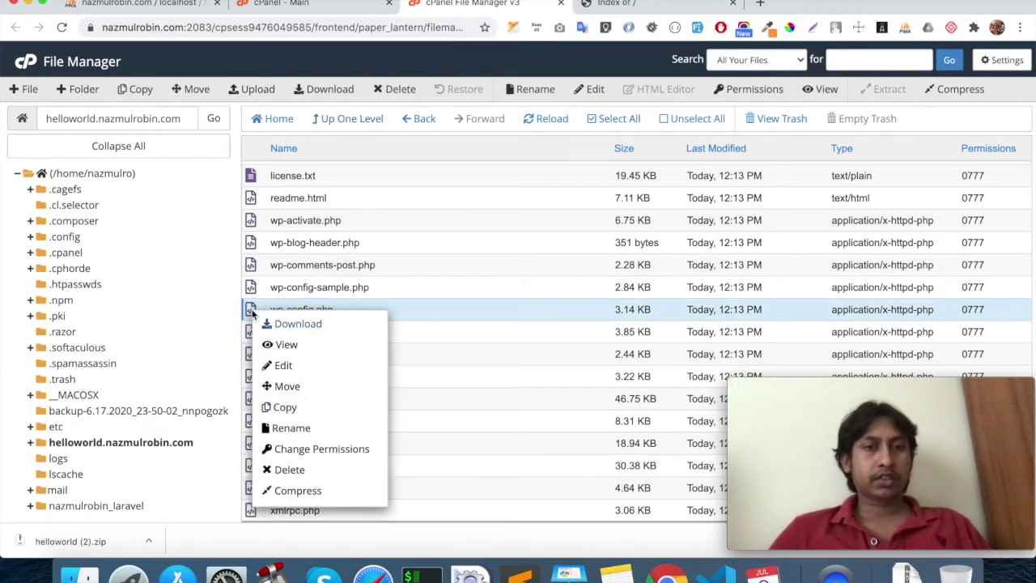
left_click(301, 365)
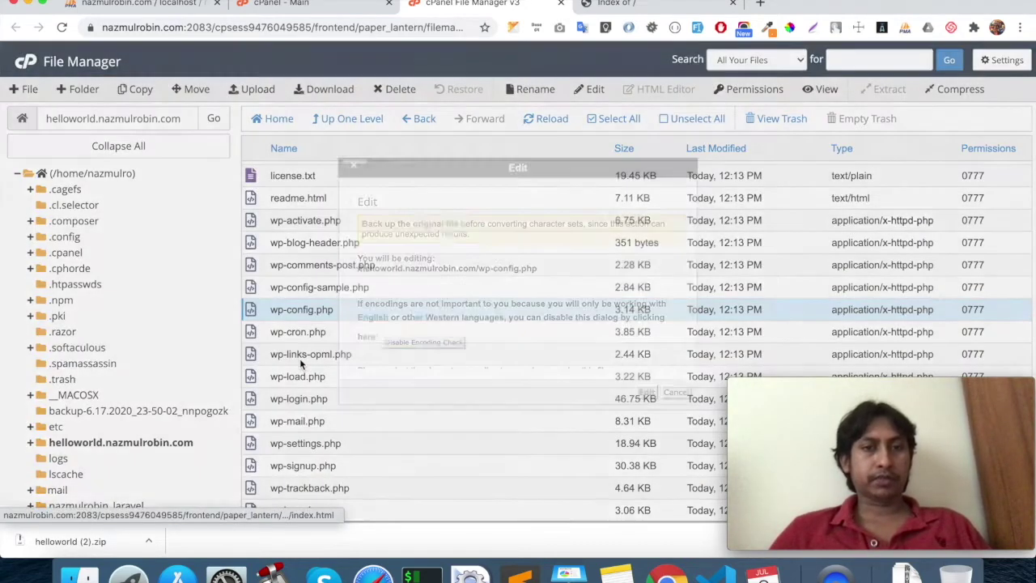
left_click(644, 392)
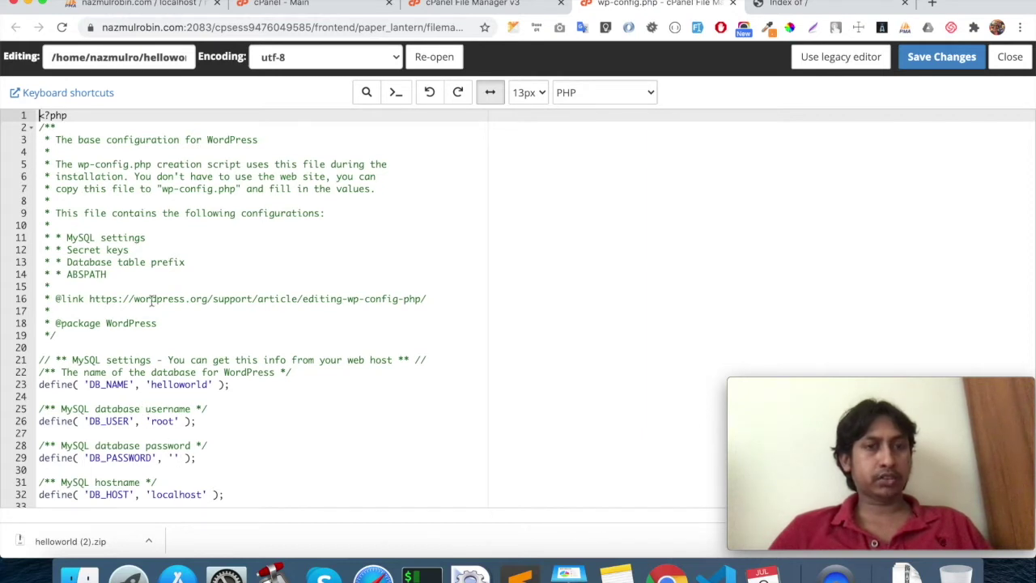
left_click(281, 4)
left_click(53, 65)
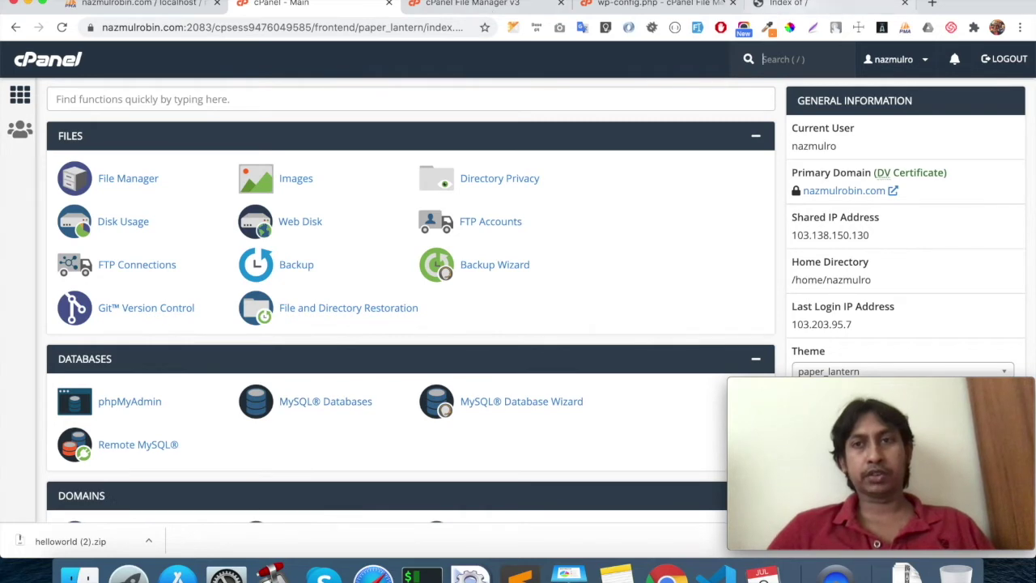
key("super+4")
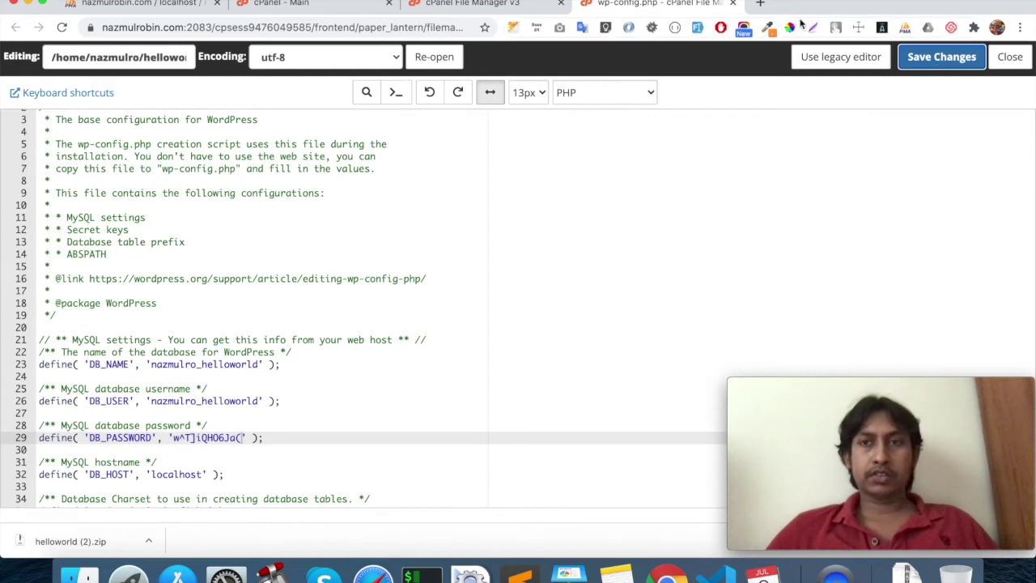
left_click(761, 5)
- Load helloworld.nazmulrobin.com, scroll through the live Gym Club site, then bring up the Sublime Text notes
type("naz")
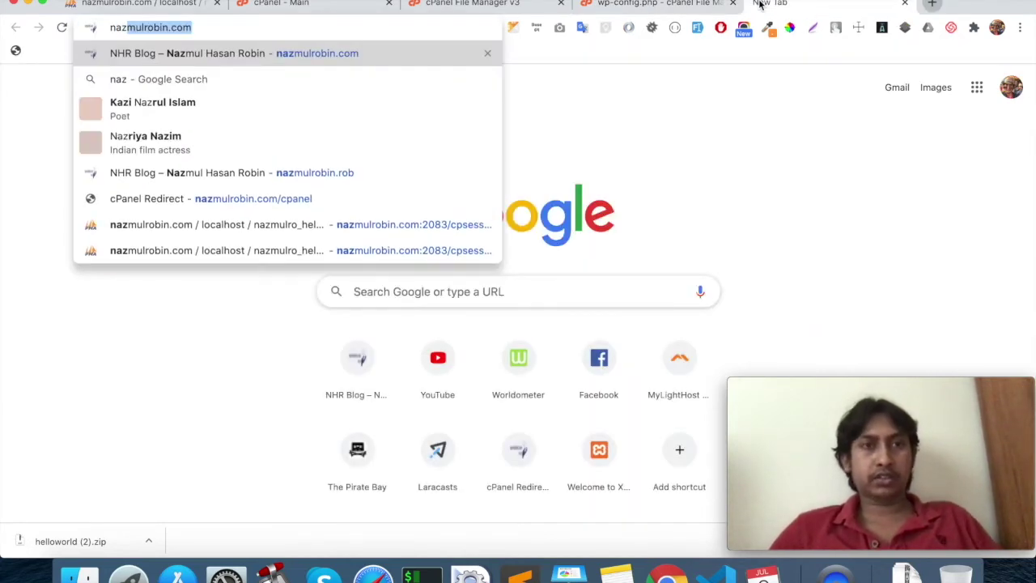
key("BackSpace")
key("BackSpace")
key("BackSpace")
key("BackSpace")
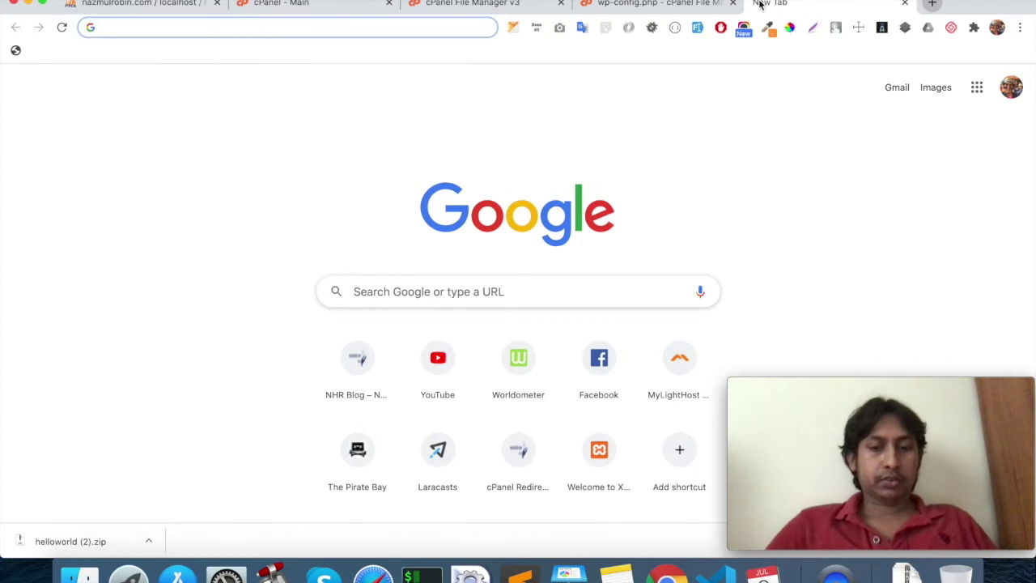
type("hel")
type("loworld.nazmulr")
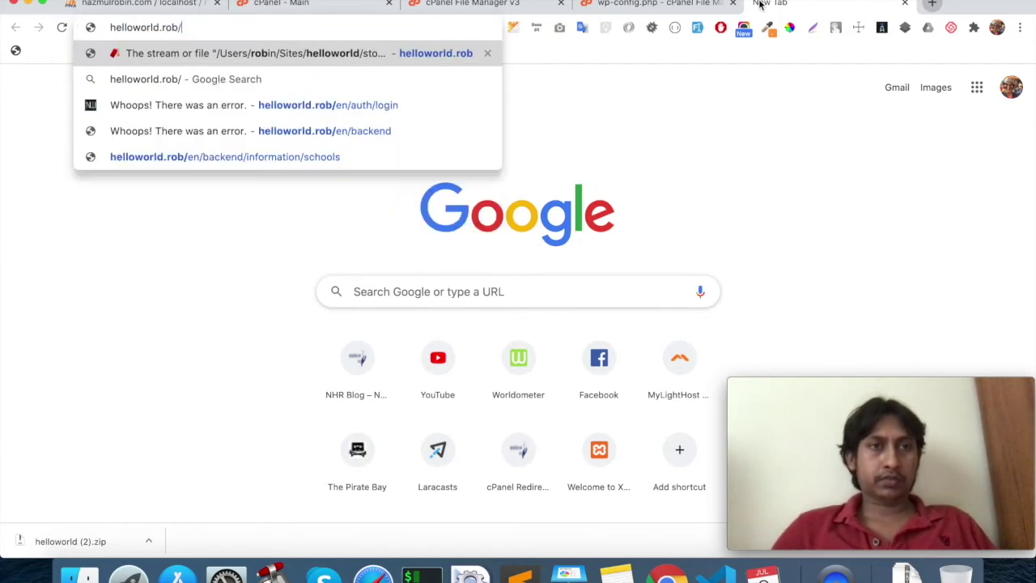
key("BackSpace")
type("na")
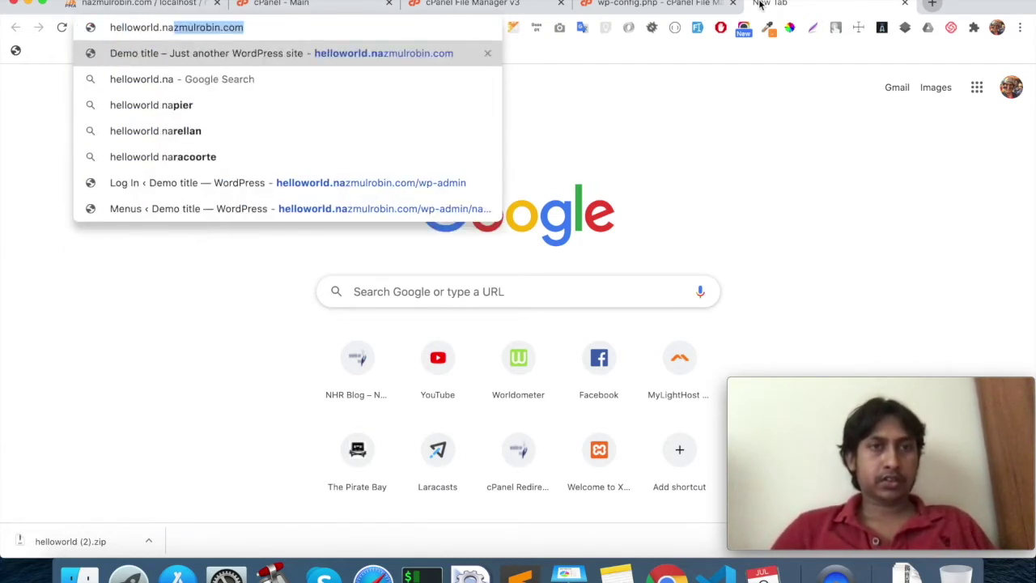
key("Return")
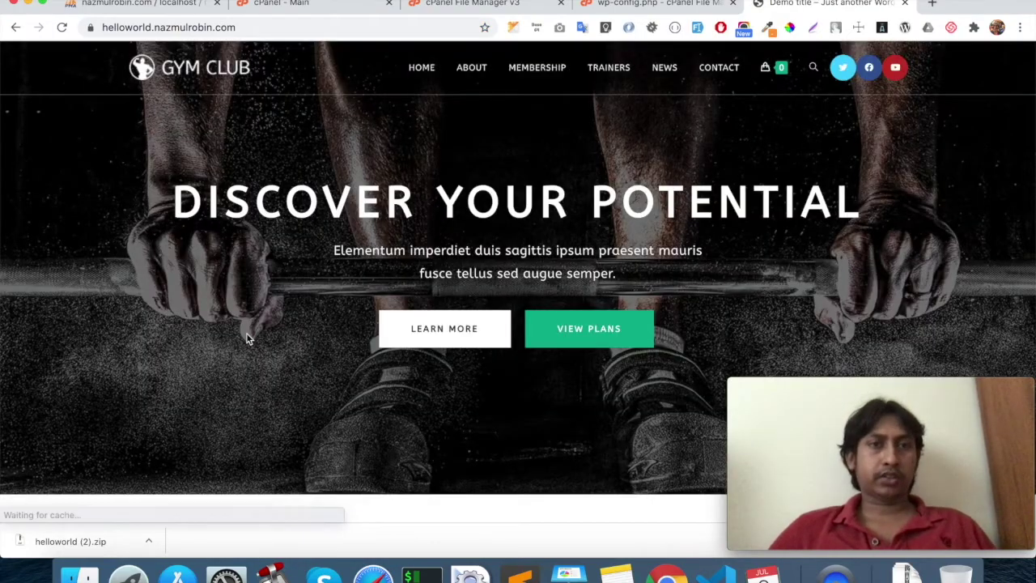
scroll(246, 333, "down", 20)
scroll(246, 333, "down", 1)
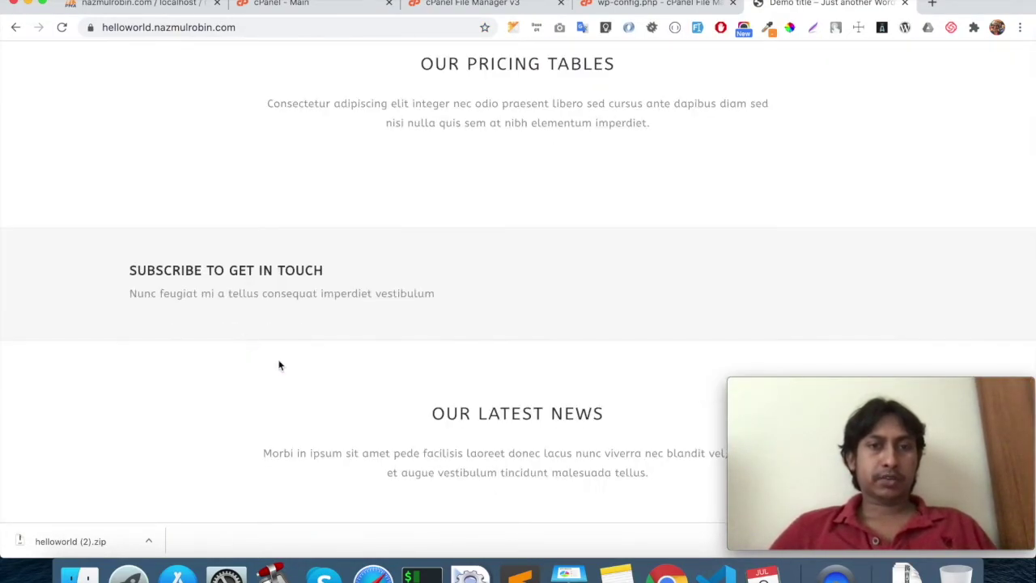
left_click(519, 573)
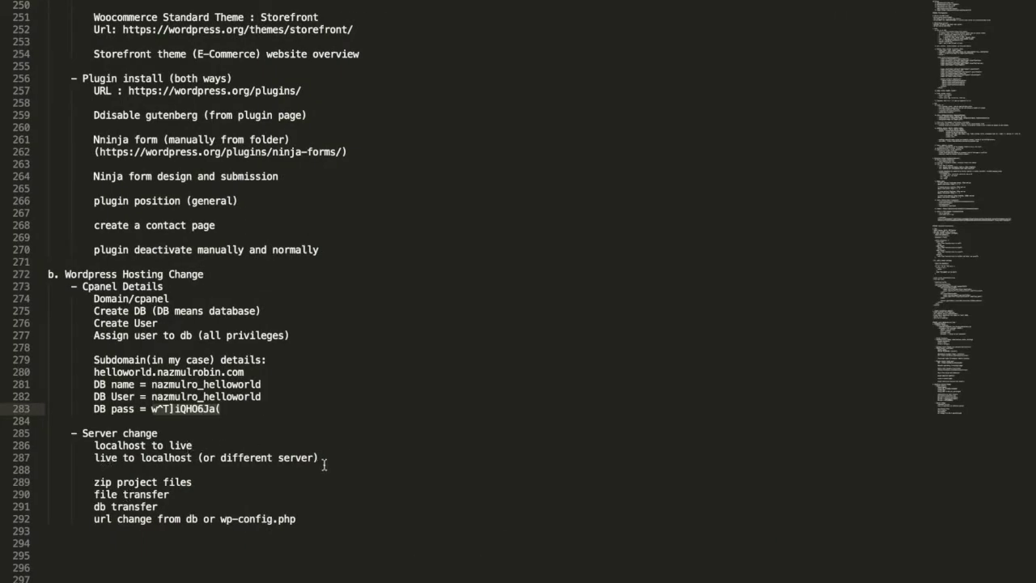
- Number the file transfer, db transfer and url change lines 1.–3. and add step 4 'db details on wp-config'
left_click(94, 483)
key("Down")
key("Down")
key("Down")
key("Up")
key("Up")
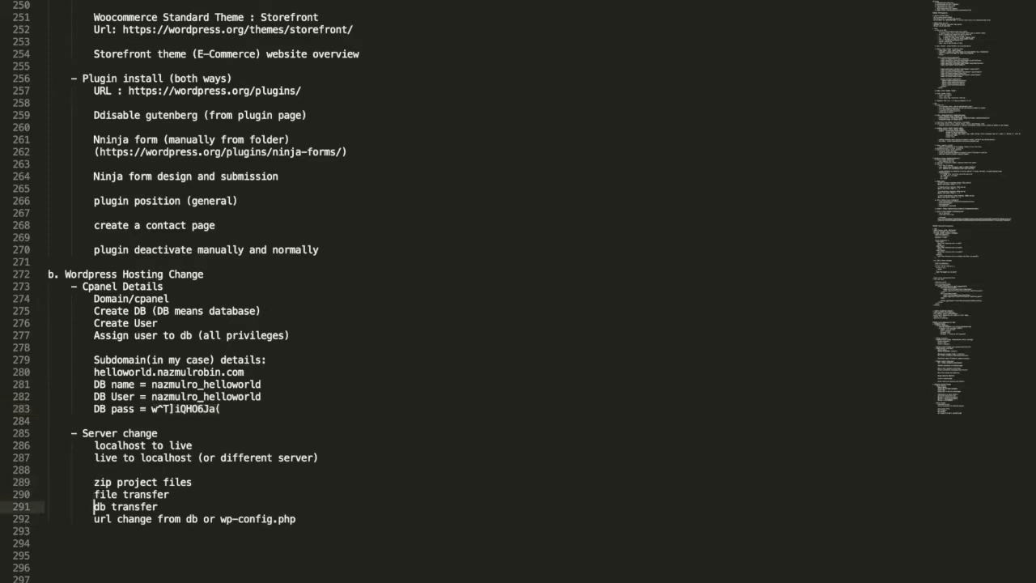
type("1.")
key("Down")
type("2.")
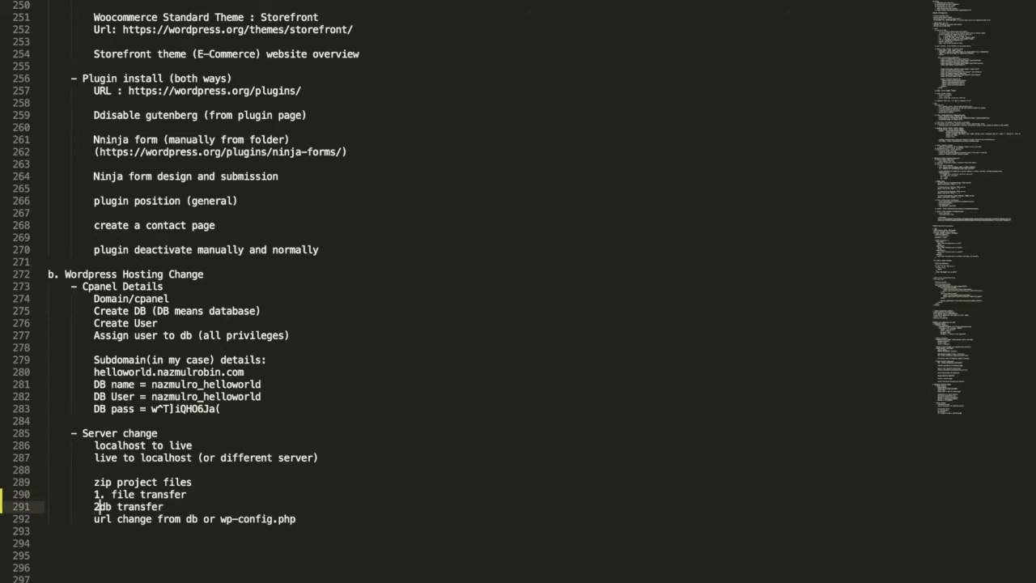
key("Down")
type("3.")
key("Down")
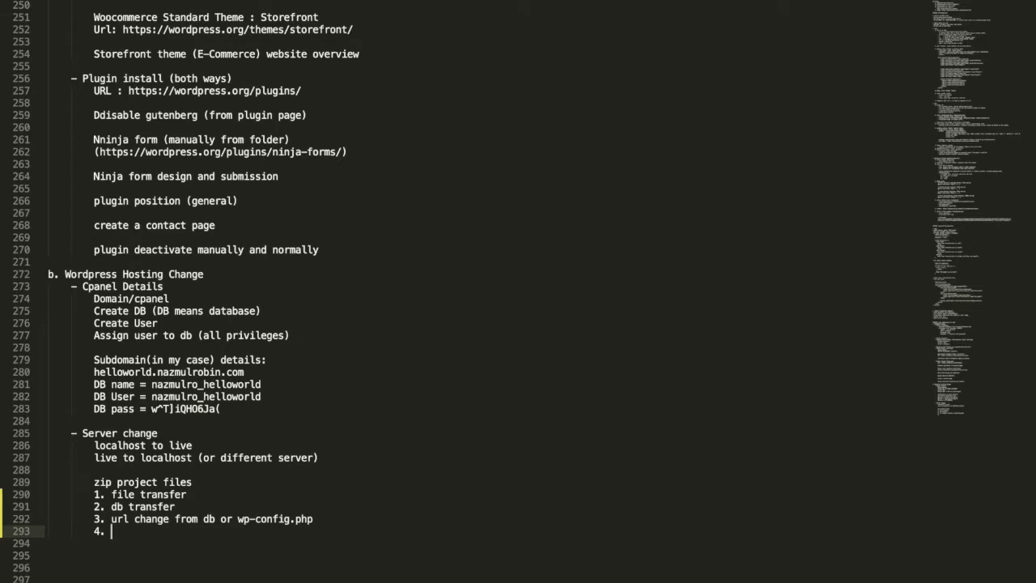
key("Up")
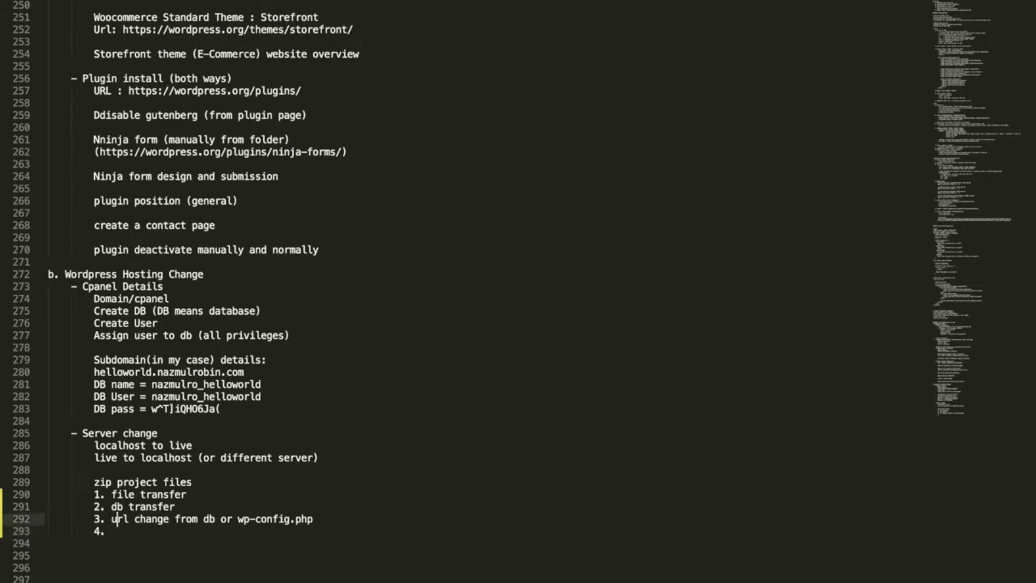
key("Down")
type("db details on ")
type("wo")
type("p-config")
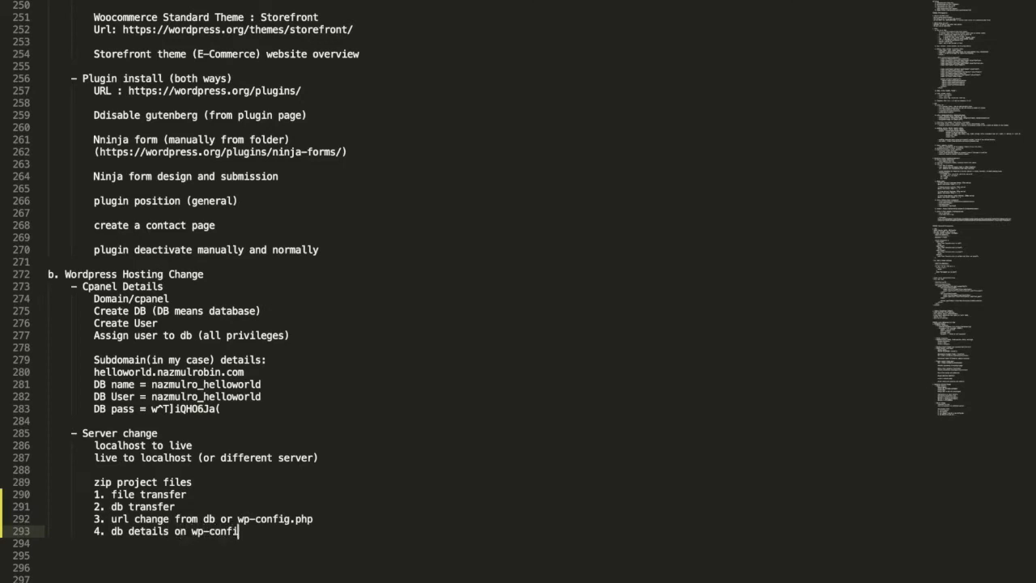
- Prefix the zip project files line with '0.'
left_click(218, 482)
key("Up")
left_click(72, 482)
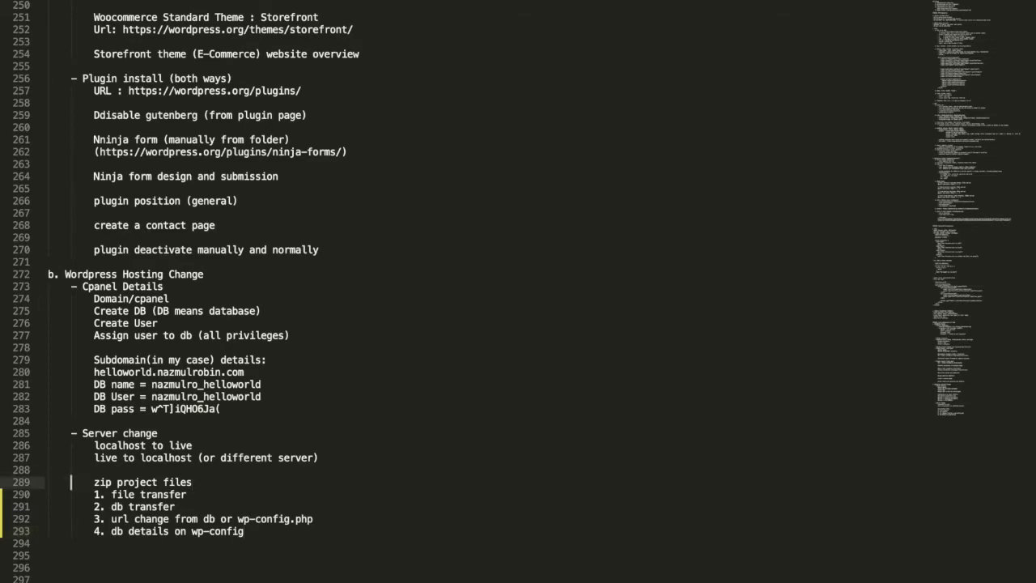
type("0.")
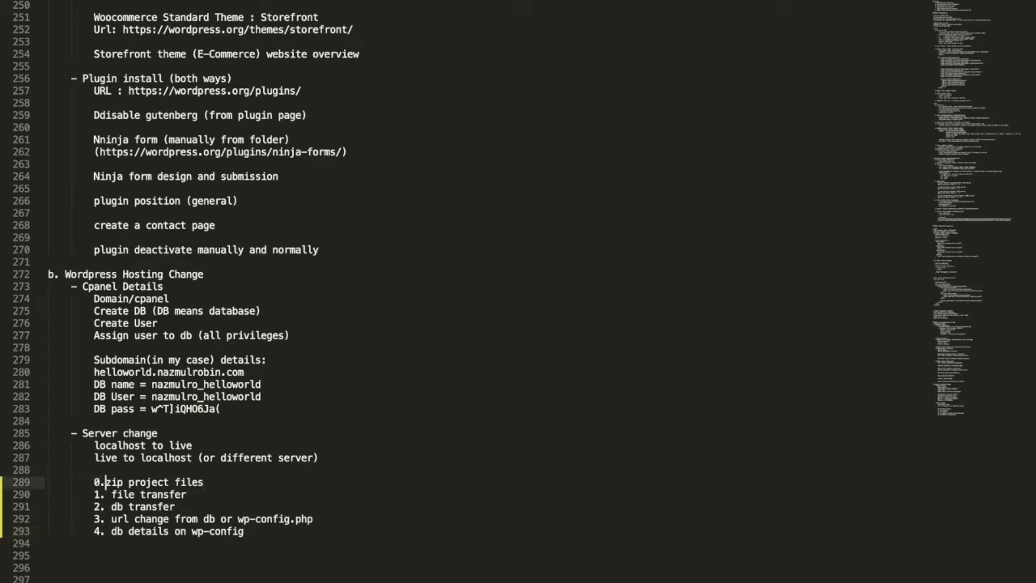
left_click(216, 520)
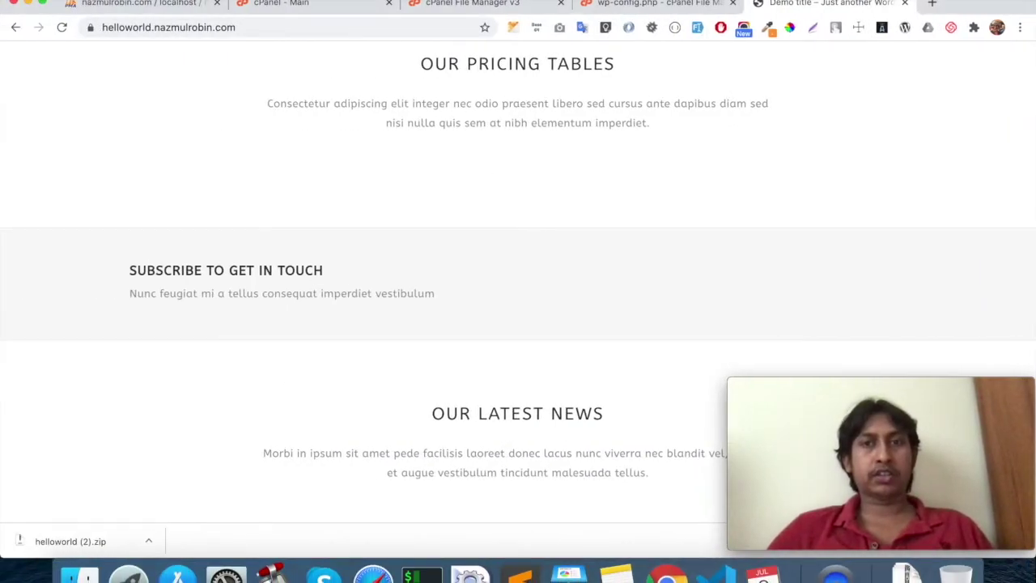
- Review wp-config.php and the live Gym Club site, then reopen the cPanel File Manager
left_click(628, 5)
scroll(335, 288, "down", 10)
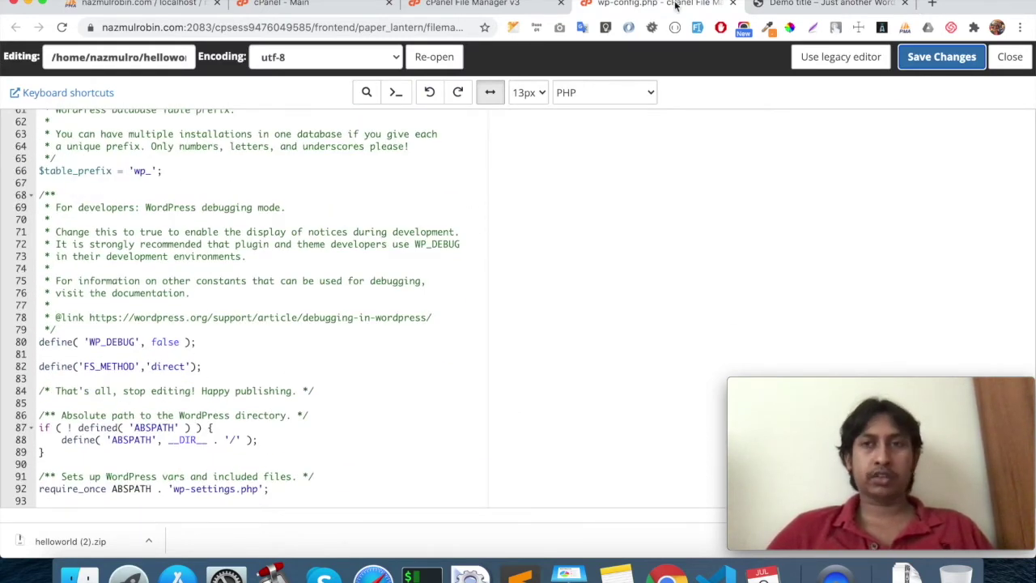
left_click(833, 4)
scroll(474, 190, "down", 10)
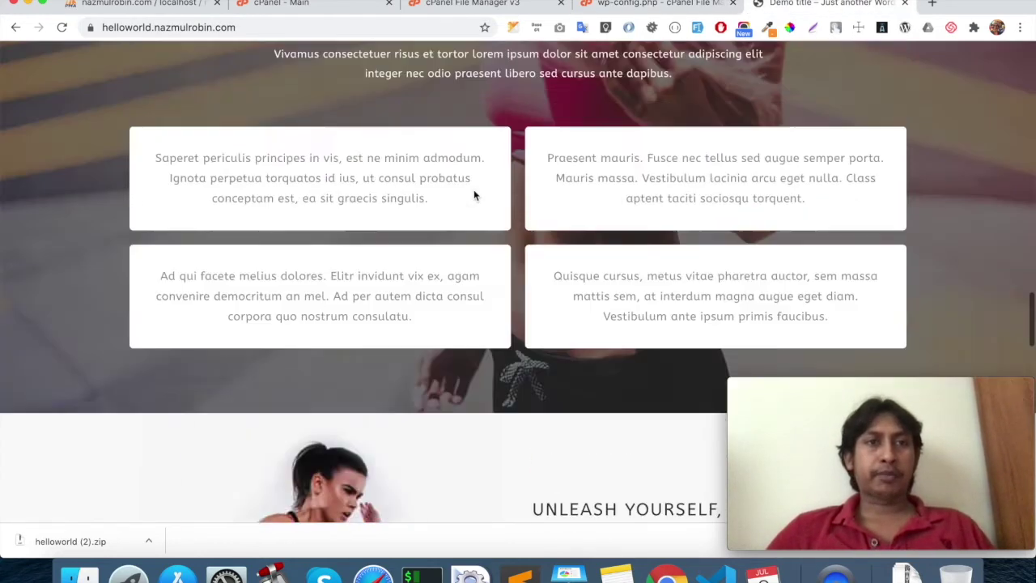
left_click(443, 5)
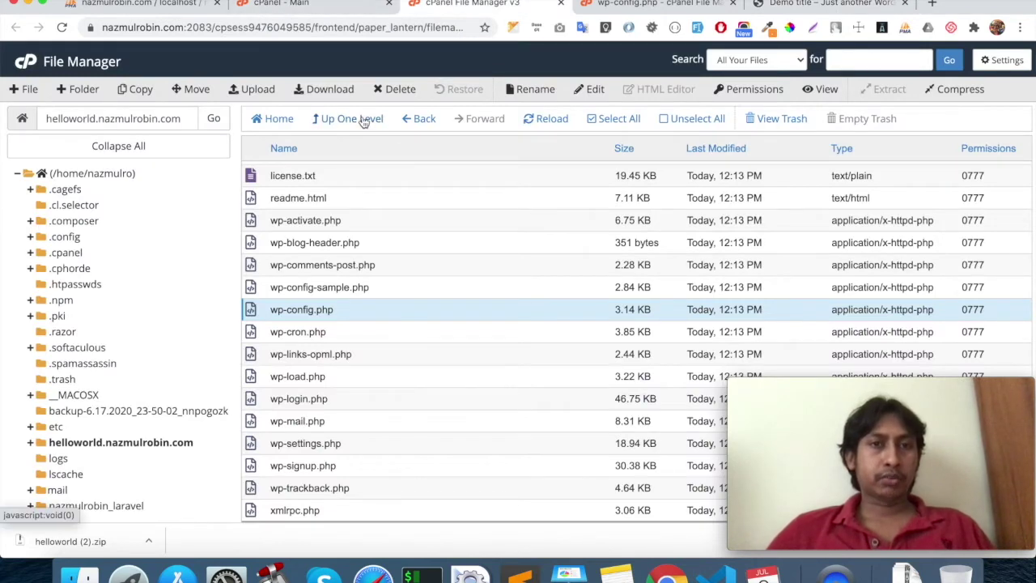
left_click(307, 5)
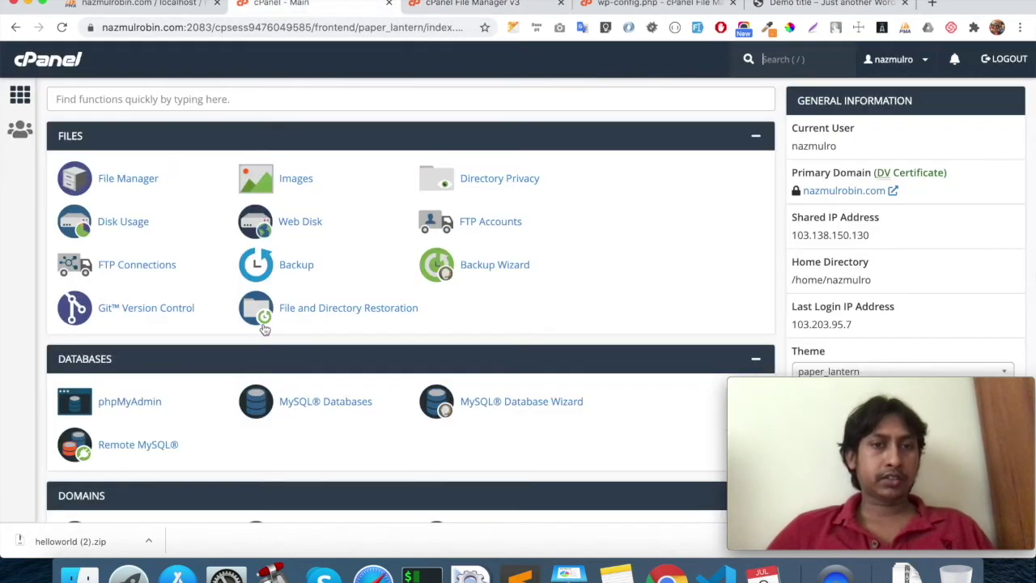
left_click(130, 179)
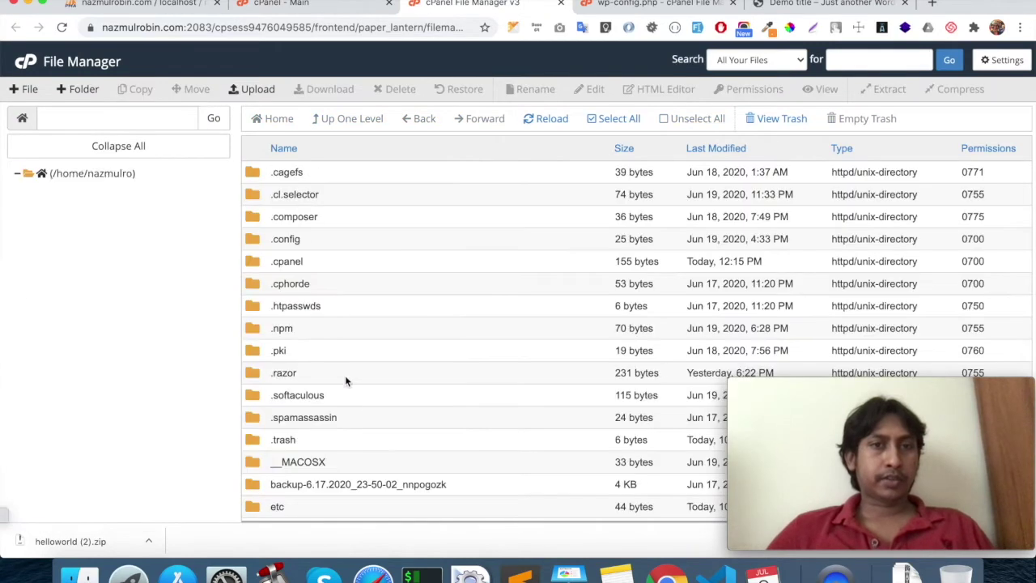
- Open helloworld.nazmulrobin.com > wp-content on the server and locate helloworld_live.zip in local htdocs
scroll(283, 381, "down", 3)
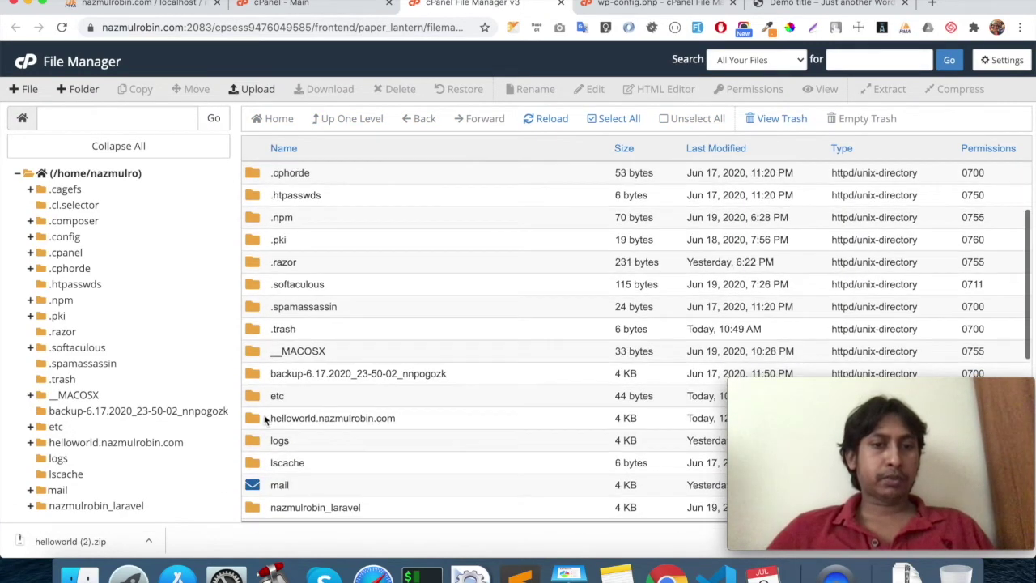
double_click(257, 418)
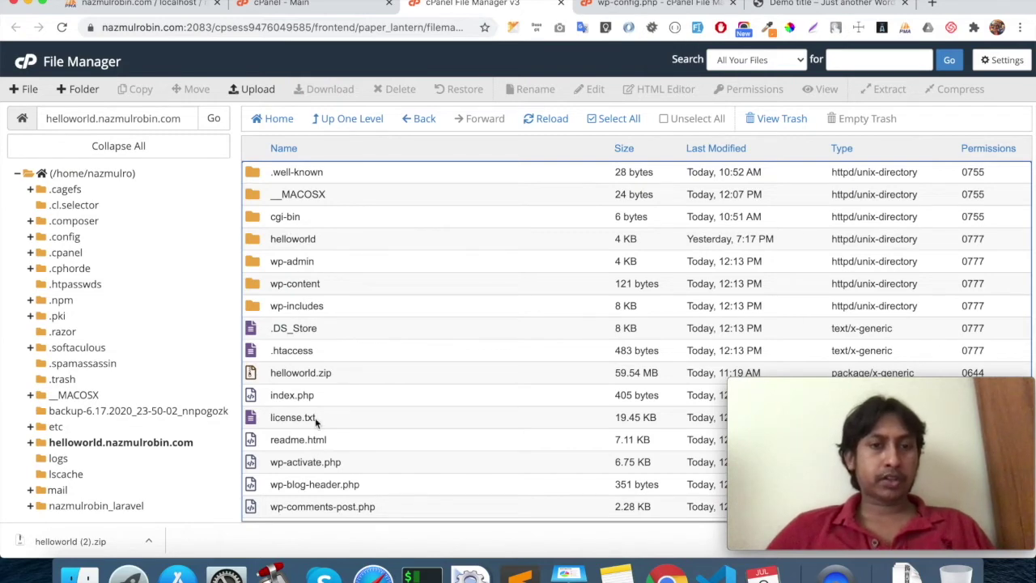
scroll(306, 429, "down", 5)
scroll(301, 423, "up", 4)
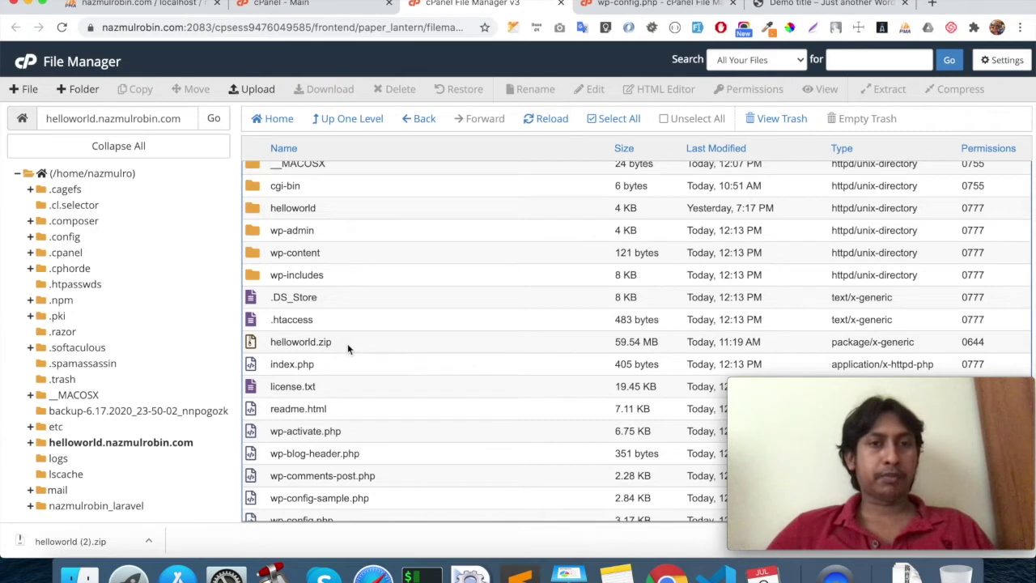
left_click(80, 573)
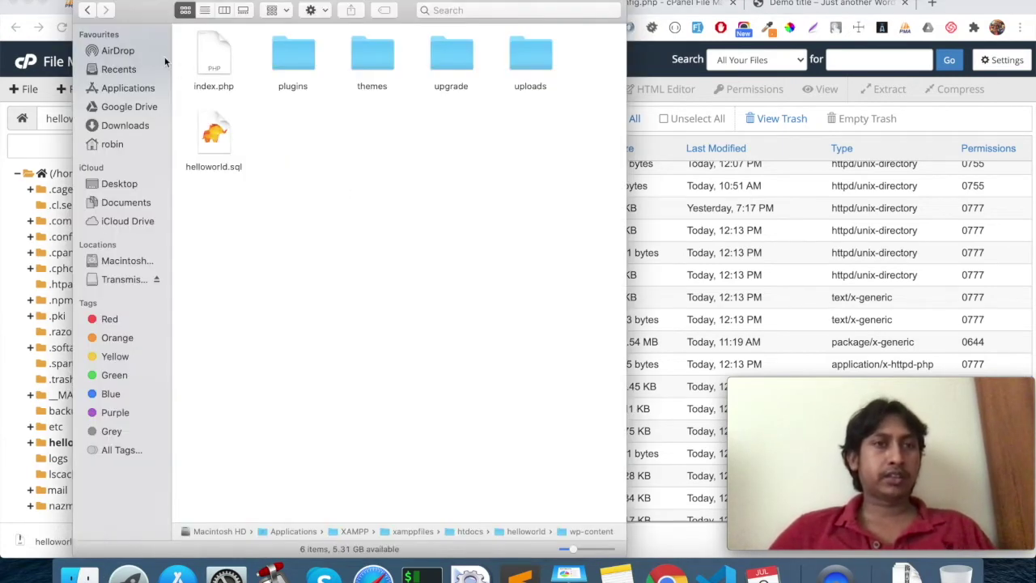
left_click(87, 10)
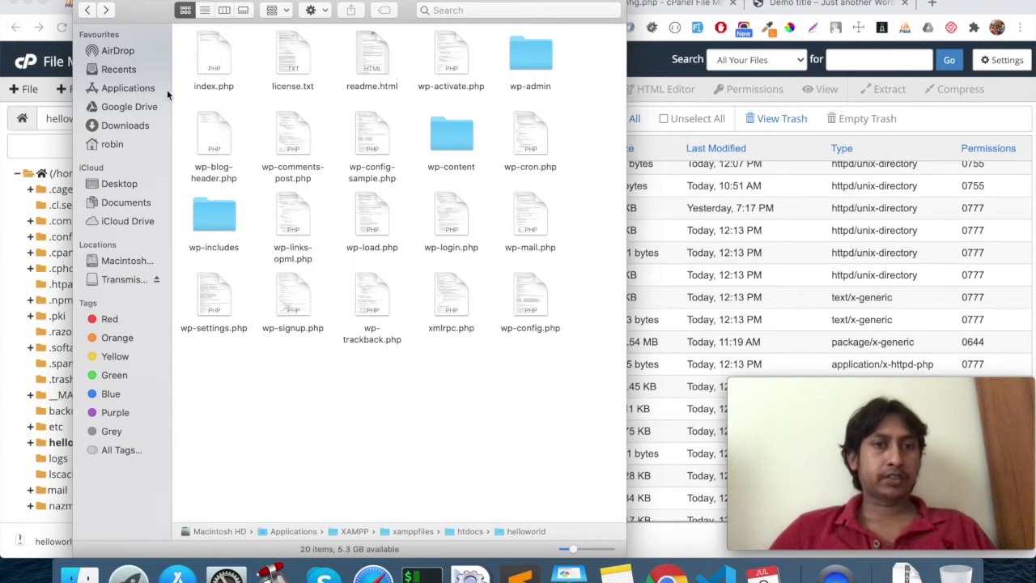
left_click(87, 10)
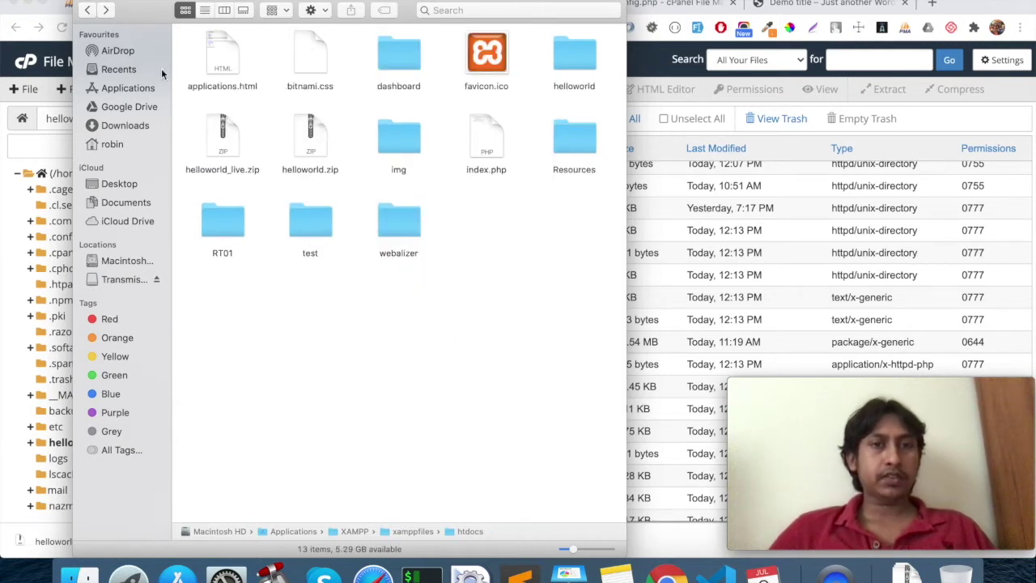
left_click(221, 156)
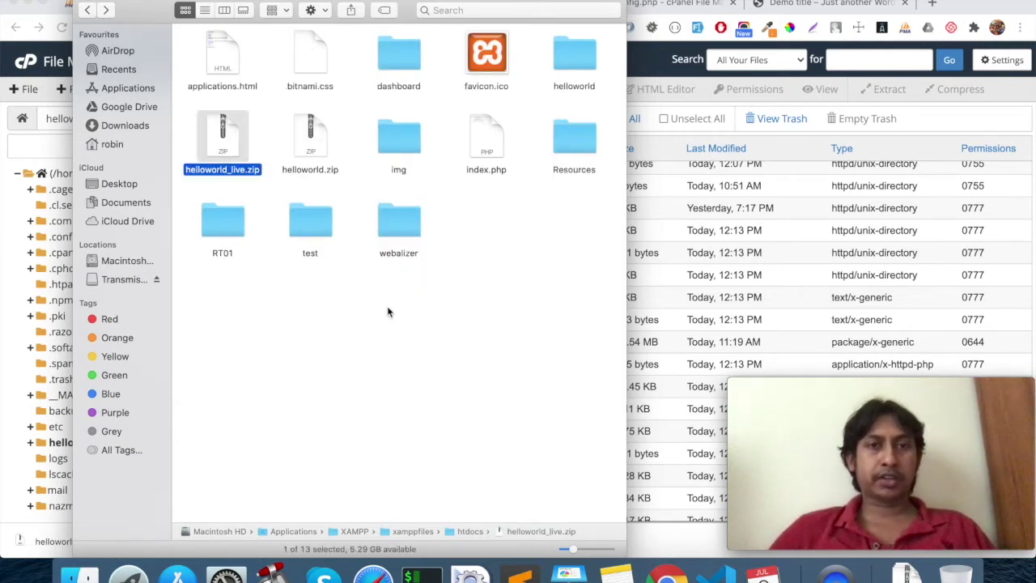
left_click(715, 256)
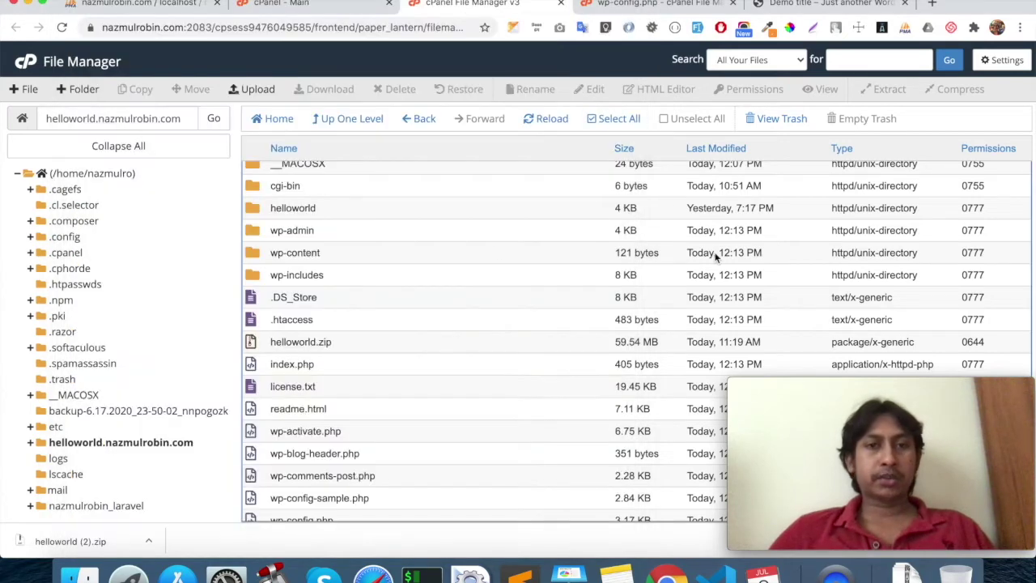
double_click(256, 256)
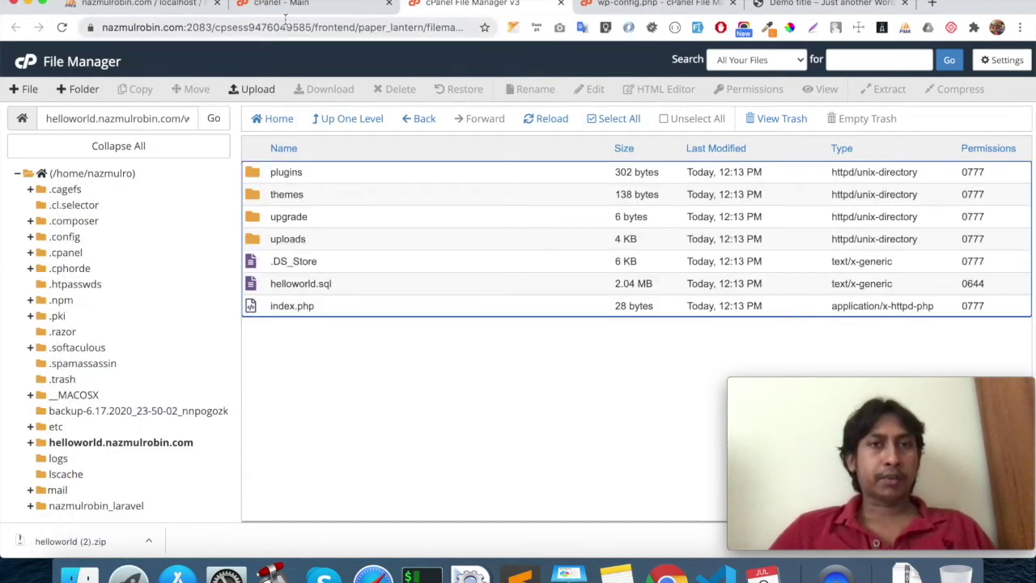
- Glance over the phpMyAdmin and cPanel tabs, then unpack helloworld_live.zip in Finder
left_click(142, 5)
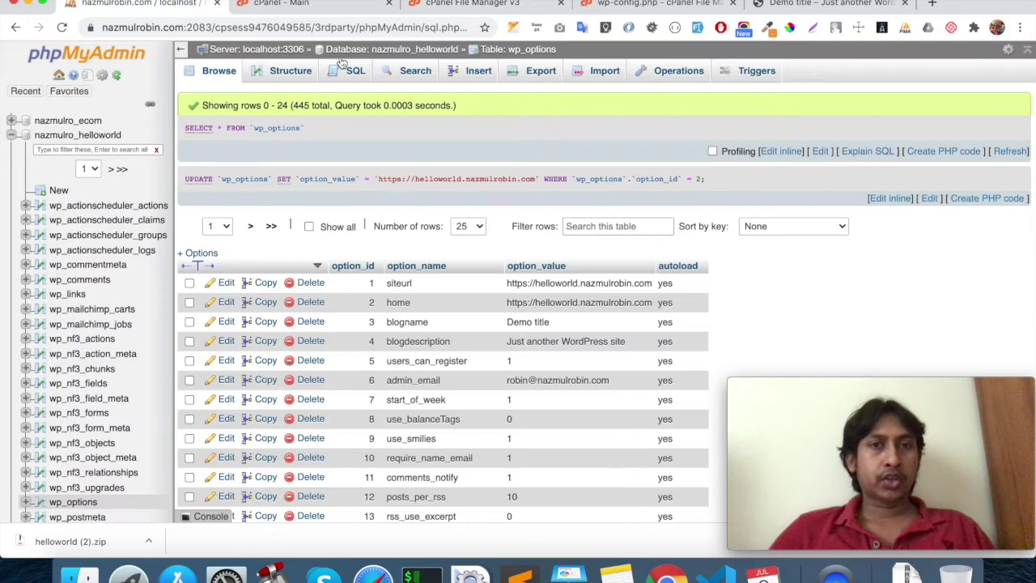
left_click(466, 5)
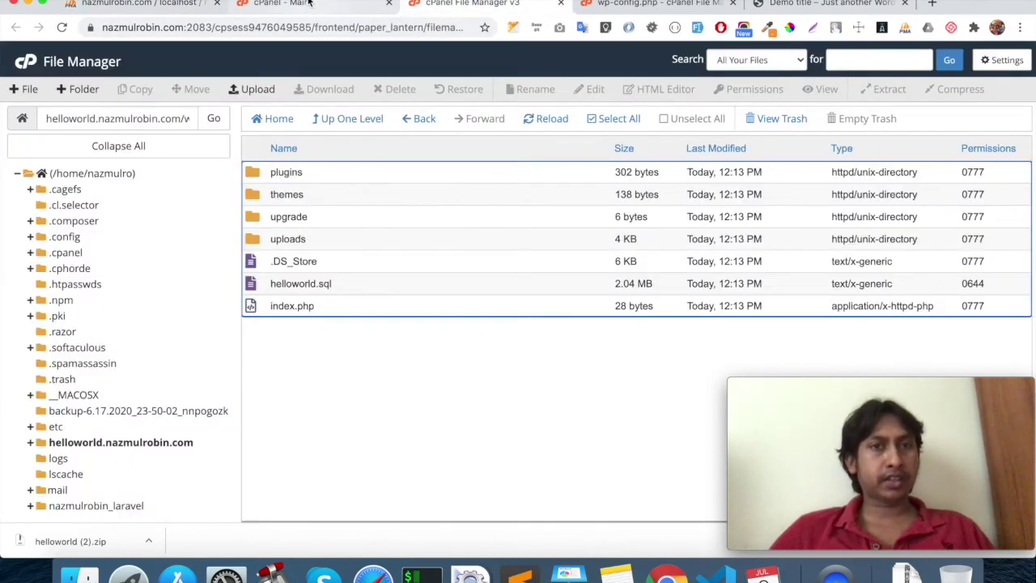
left_click(308, 4)
left_click(481, 6)
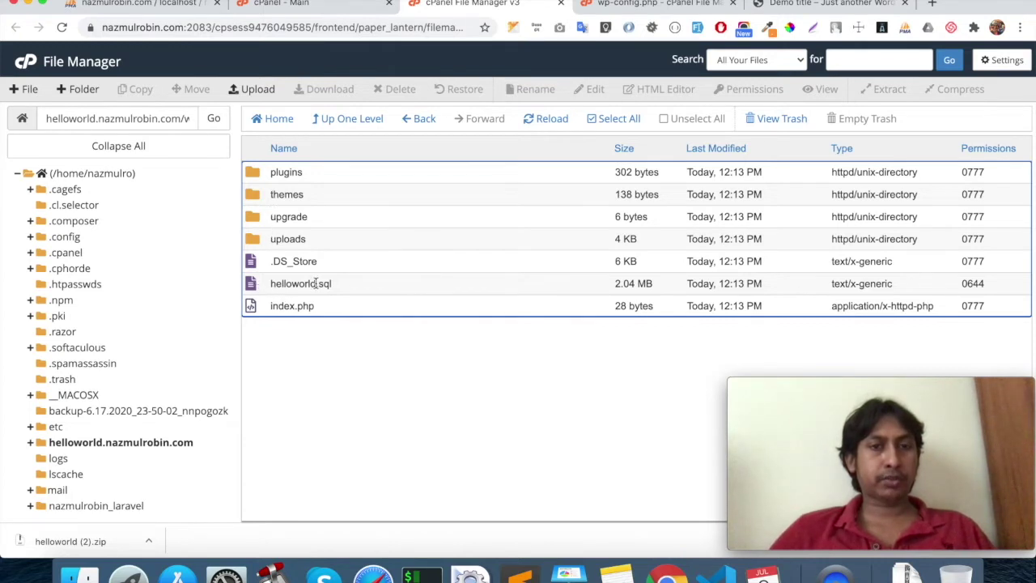
left_click(80, 573)
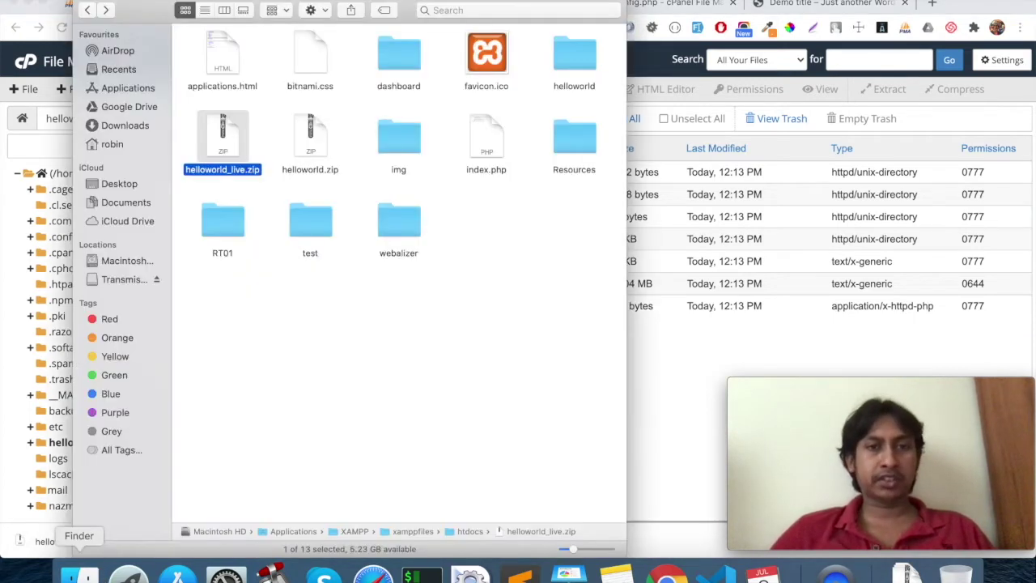
left_click(222, 352)
double_click(223, 148)
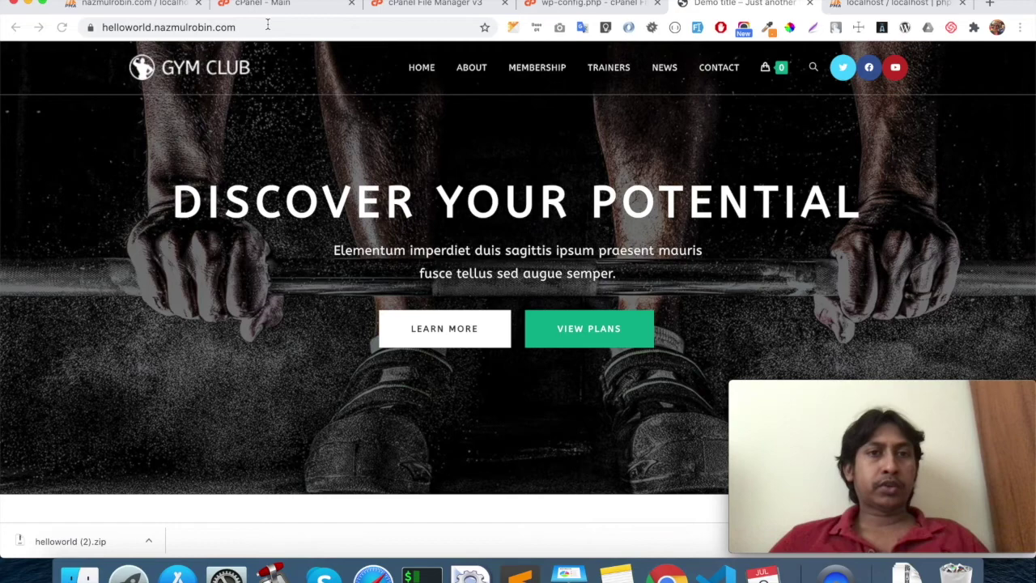
- Load helloworld.nazmulrobin.com/wp-admin and log in to the WordPress Dashboard
left_click(267, 27)
type("/wp-admin")
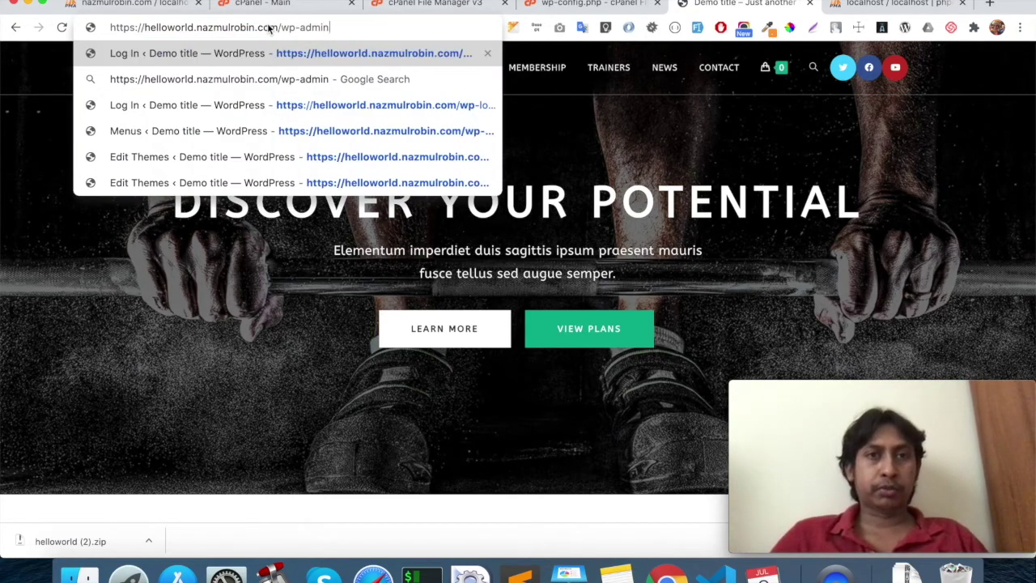
key("Return")
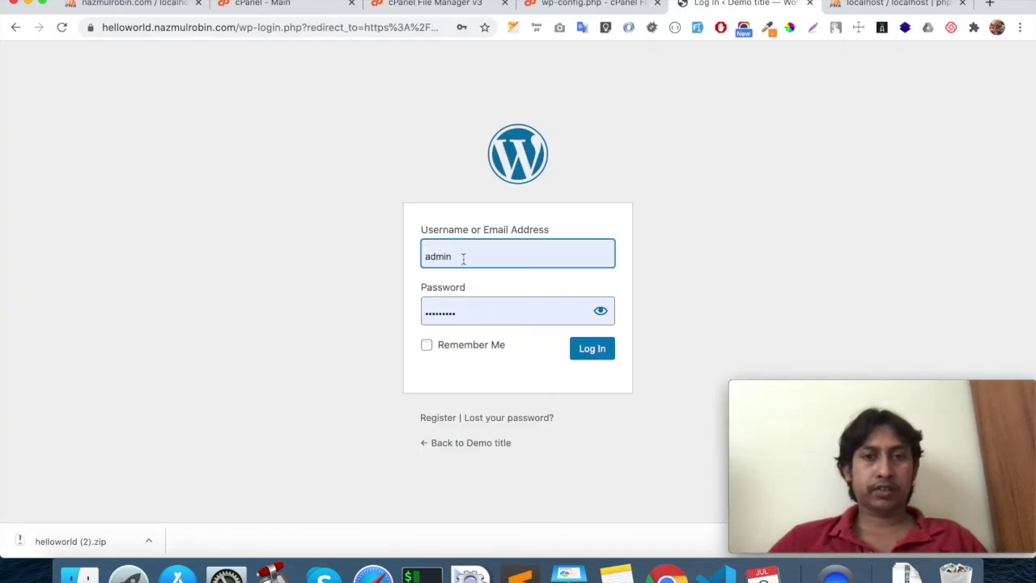
left_click(592, 354)
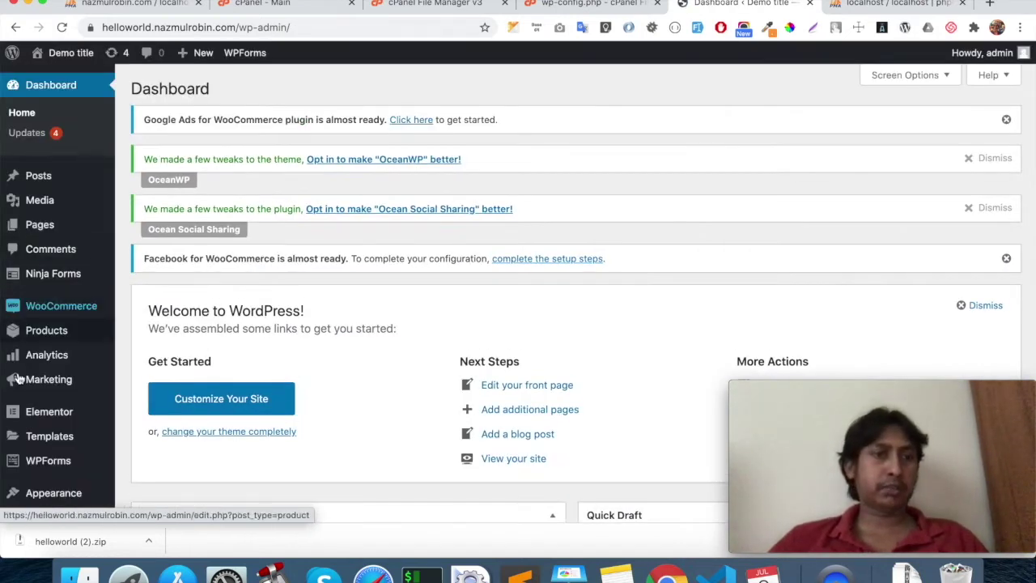
- Open Appearance > Menus and view the live Gym Club homepage in a new tab
scroll(13, 377, "down", 2)
scroll(13, 376, "down", 2)
mouse_move(51, 348)
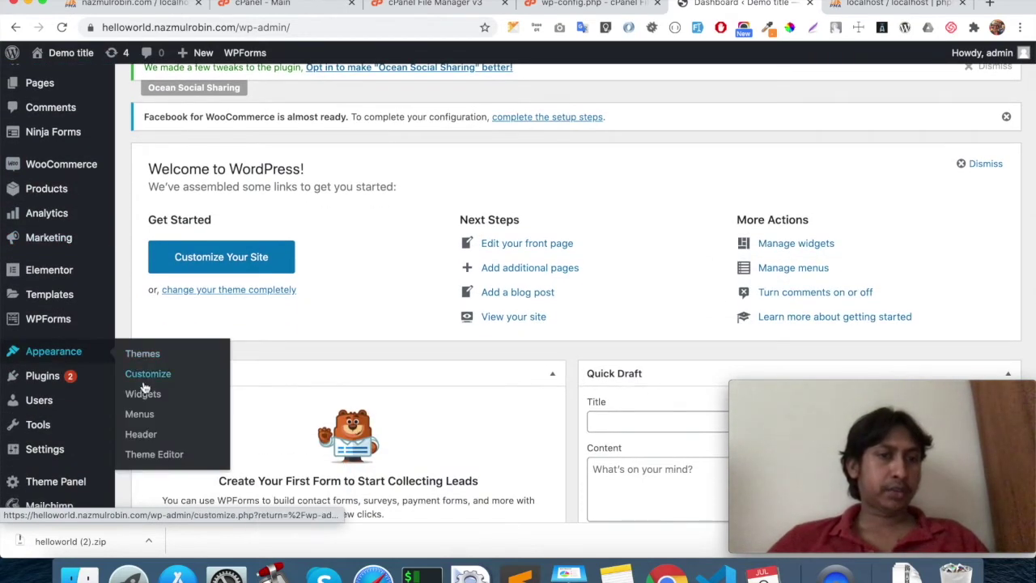
left_click(139, 414)
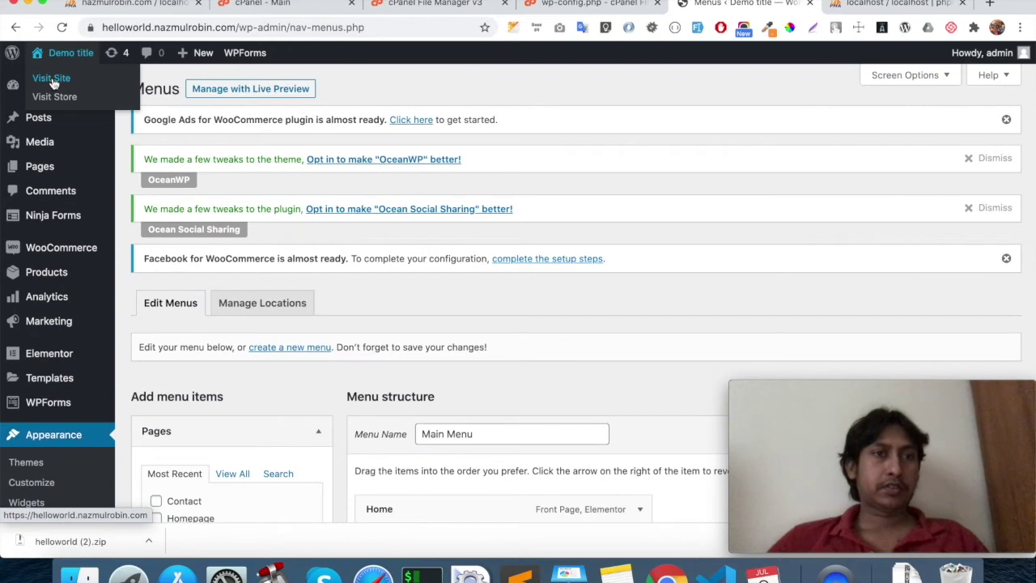
right_click(54, 84)
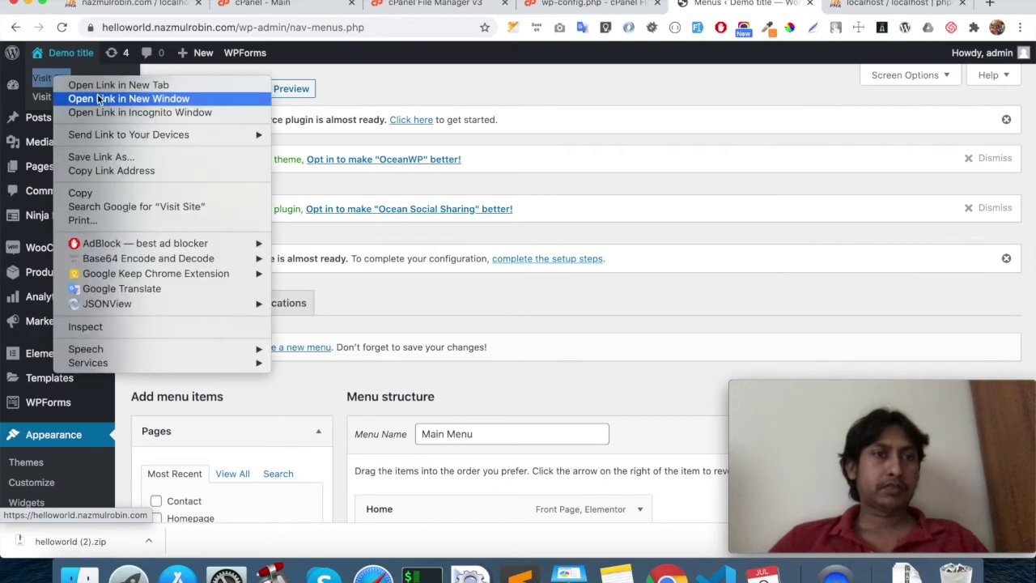
left_click(102, 86)
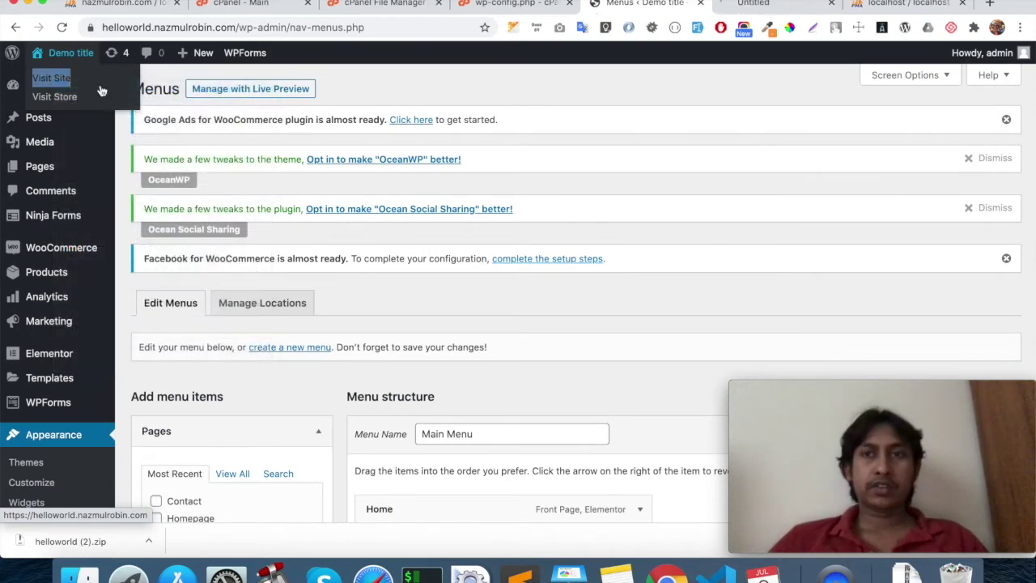
left_click(757, 4)
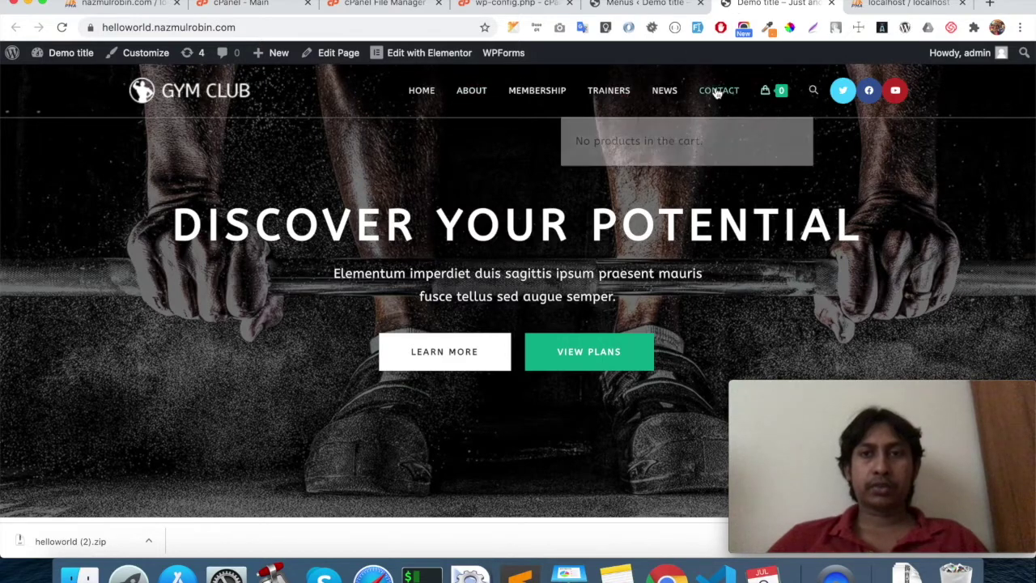
left_click(608, 3)
- Add the Contact page to the Main Menu labelled 'Contact Custom' and save the menu
scroll(251, 268, "down", 5)
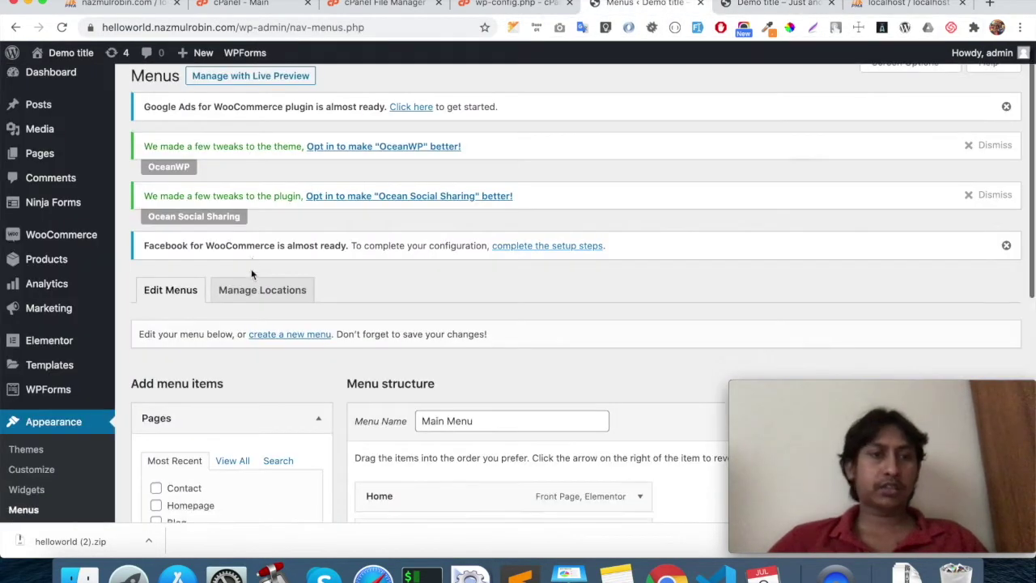
left_click(184, 200)
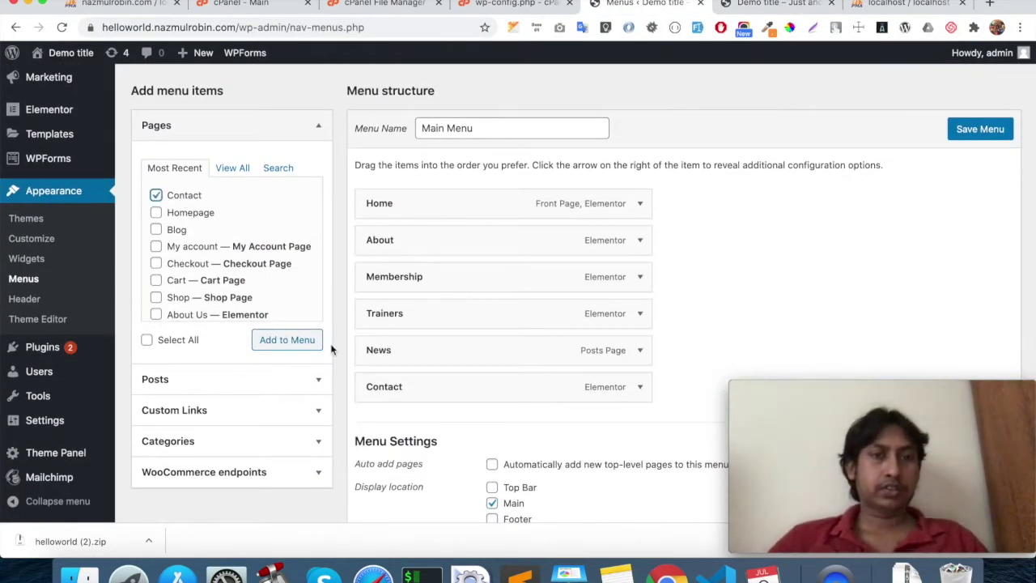
left_click(285, 339)
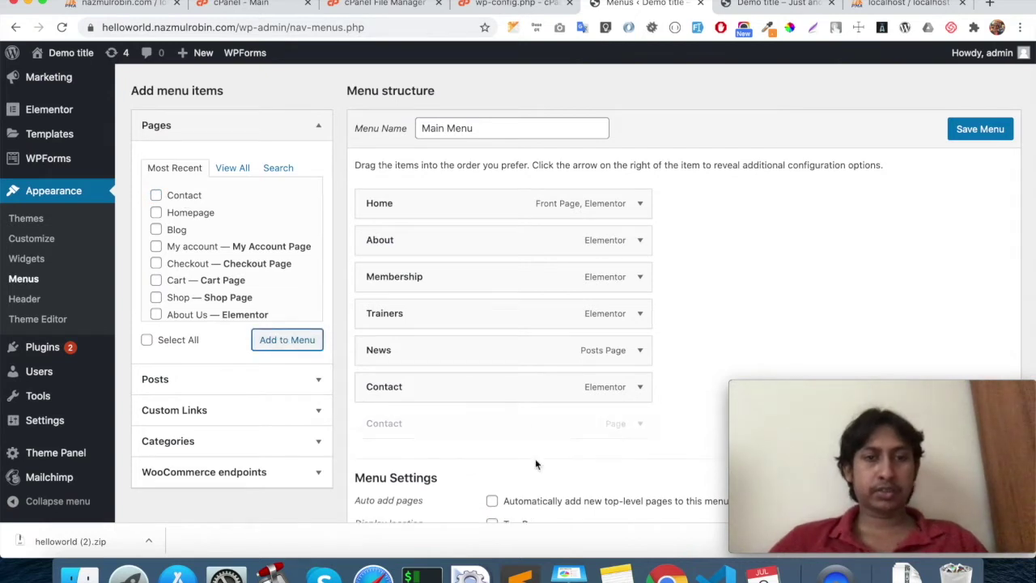
scroll(597, 385, "down", 2)
left_click(640, 339)
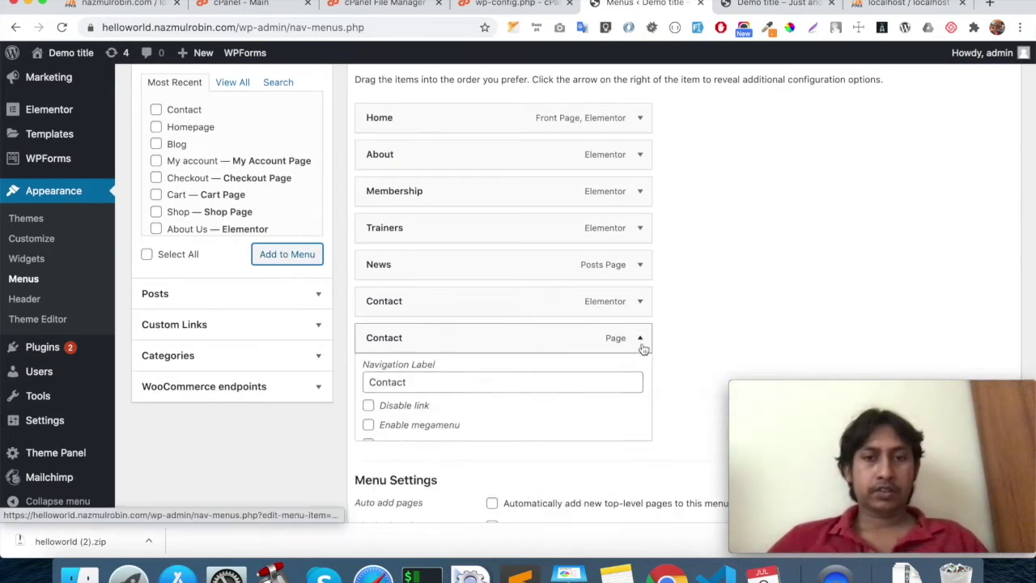
left_click(484, 394)
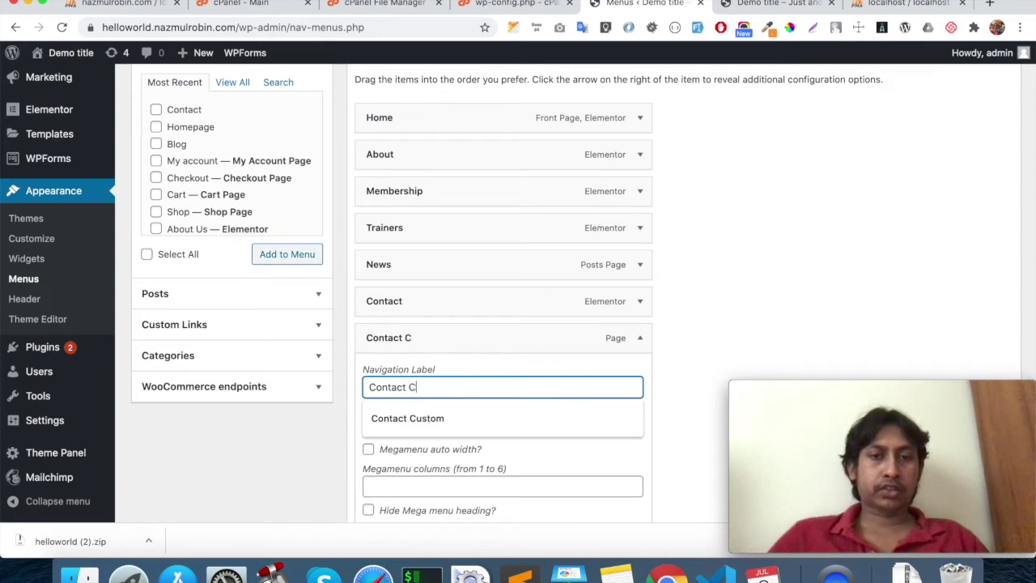
type("C")
key("Down")
key("Return")
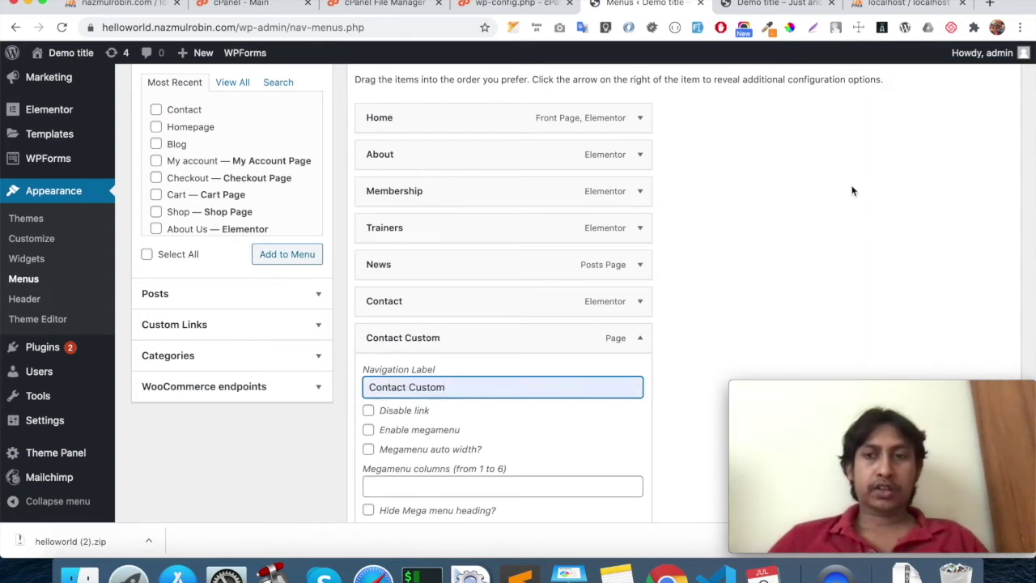
scroll(852, 191, "up", 5)
left_click(977, 238)
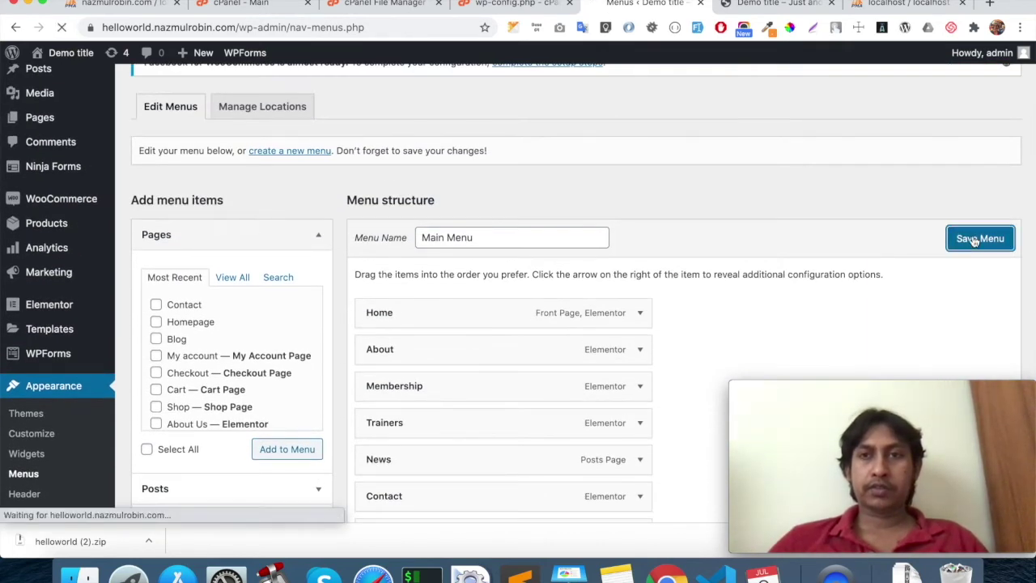
left_click(789, 7)
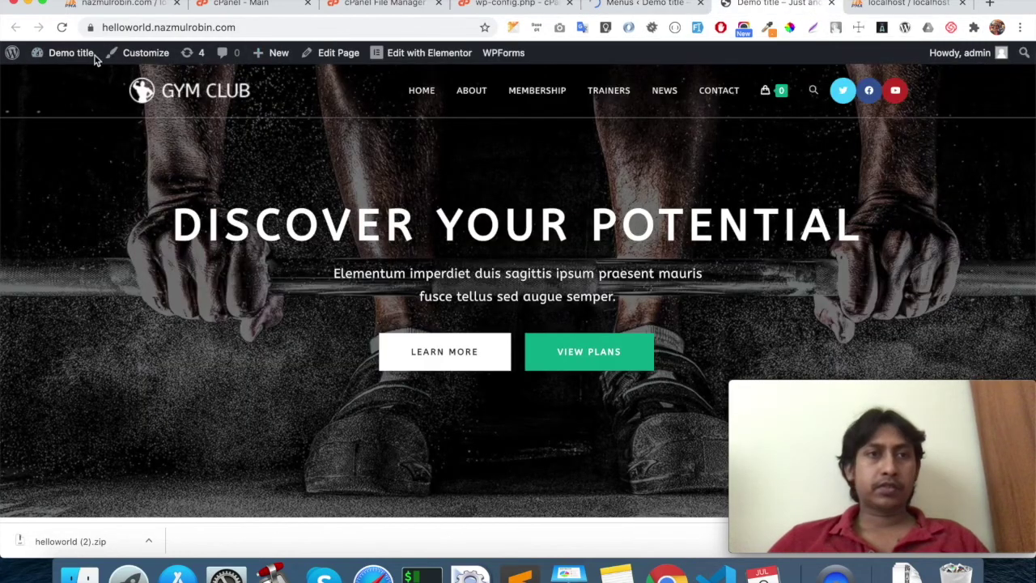
- Confirm Contact Custom on the reloaded site, close the WordPress tabs, and return to cPanel home
left_click(61, 27)
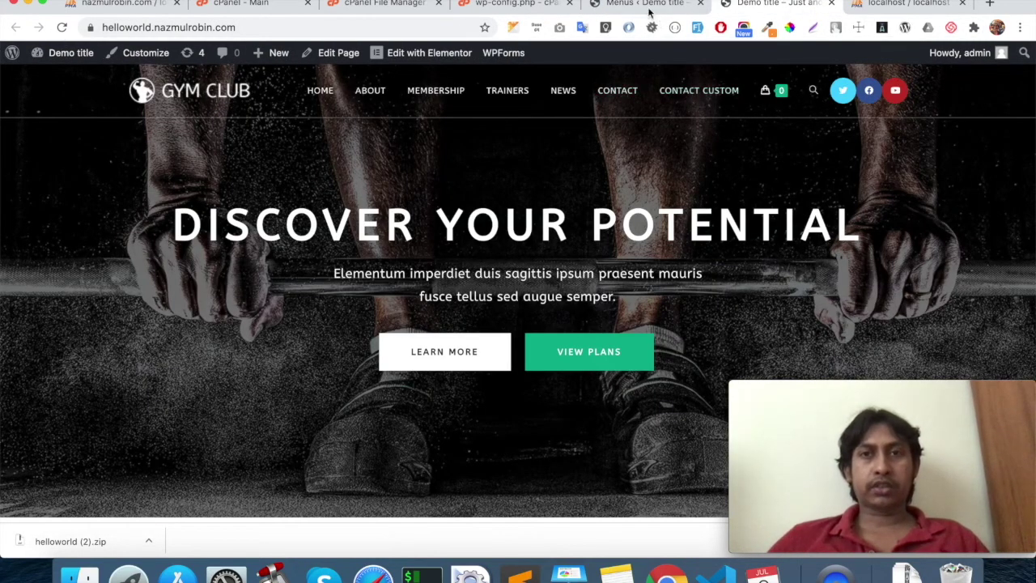
left_click(656, 6)
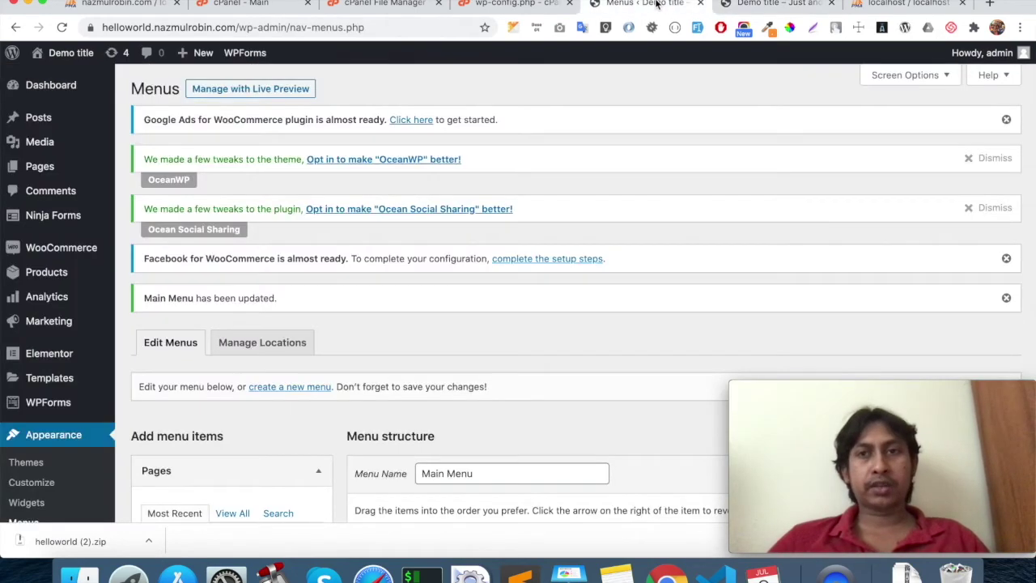
left_click(701, 4)
left_click(701, 4)
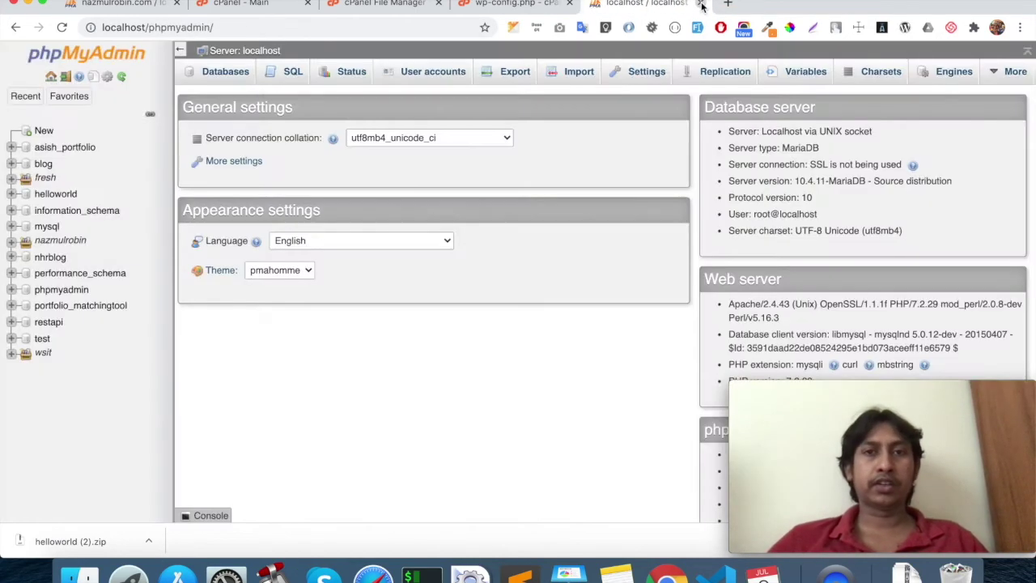
left_click(522, 5)
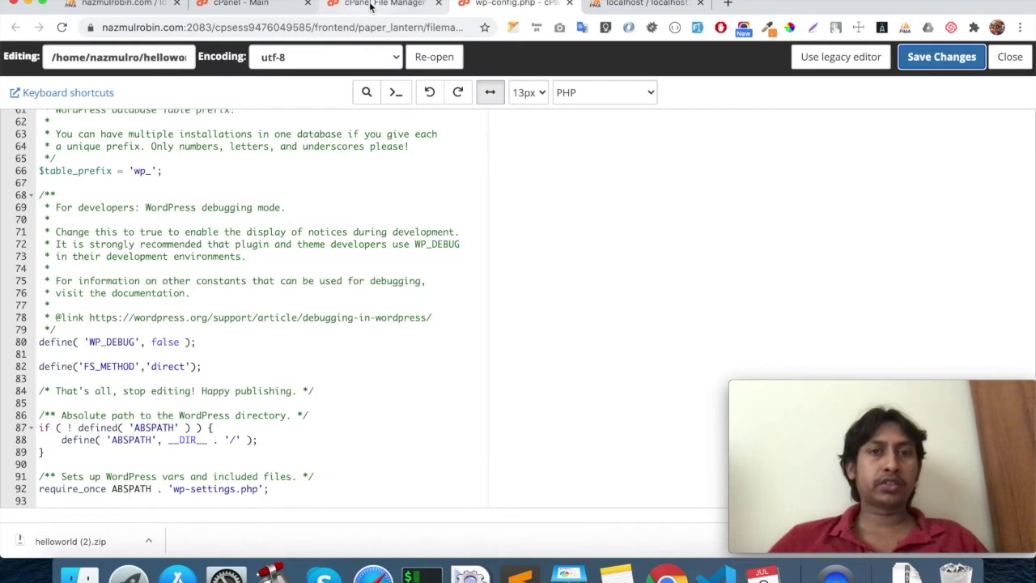
left_click(370, 6)
left_click(325, 8)
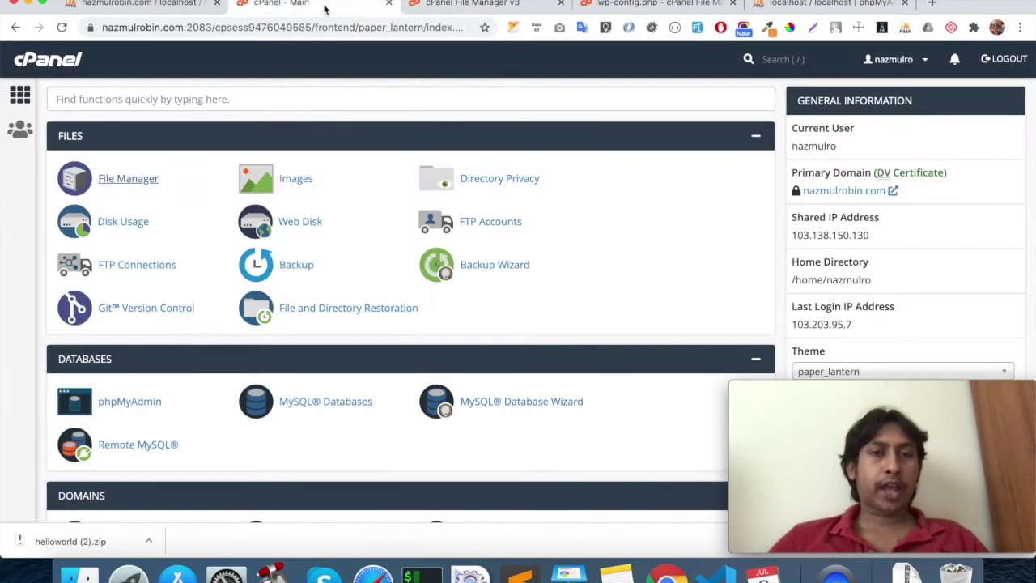
- Browse local htdocs > helloworld > wp-content in Finder, then open the local helloworld database
left_click(183, 6)
left_click(79, 571)
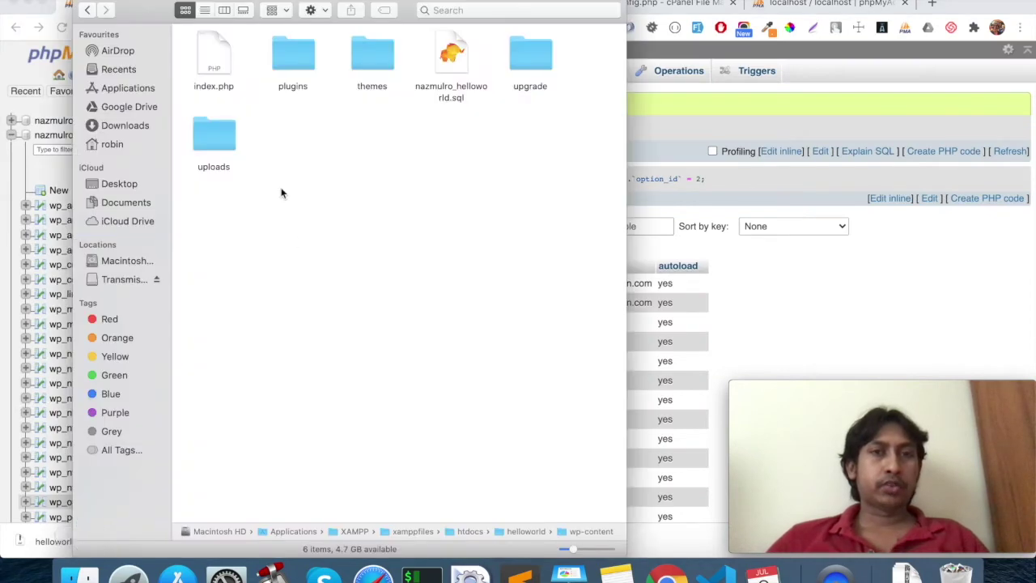
left_click(88, 10)
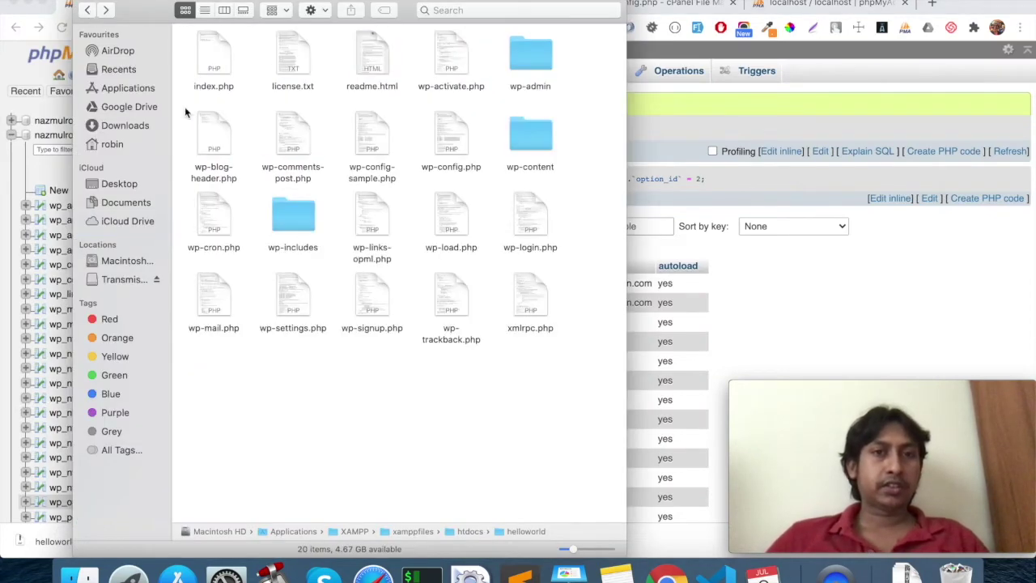
left_click(85, 10)
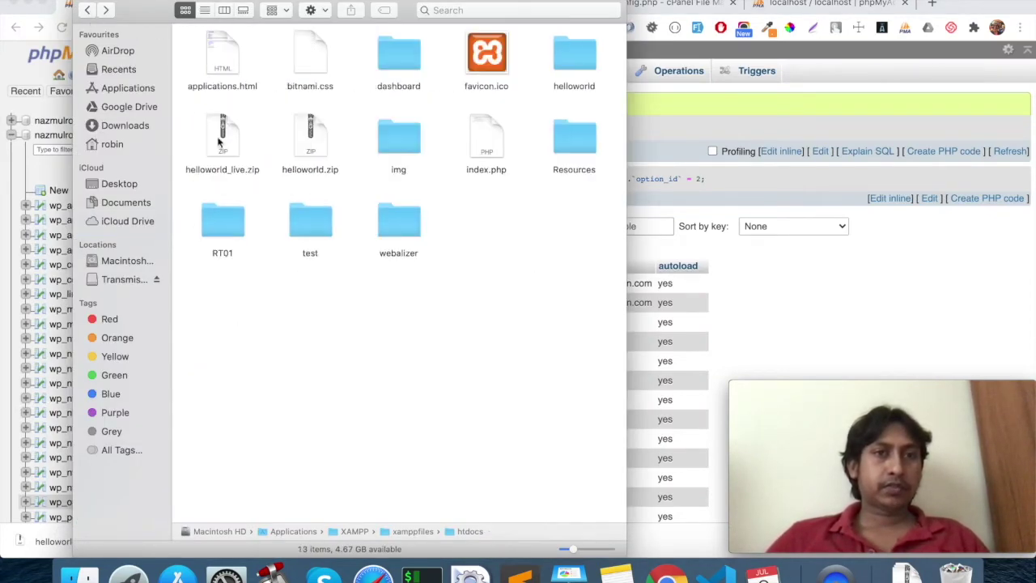
left_click(228, 138)
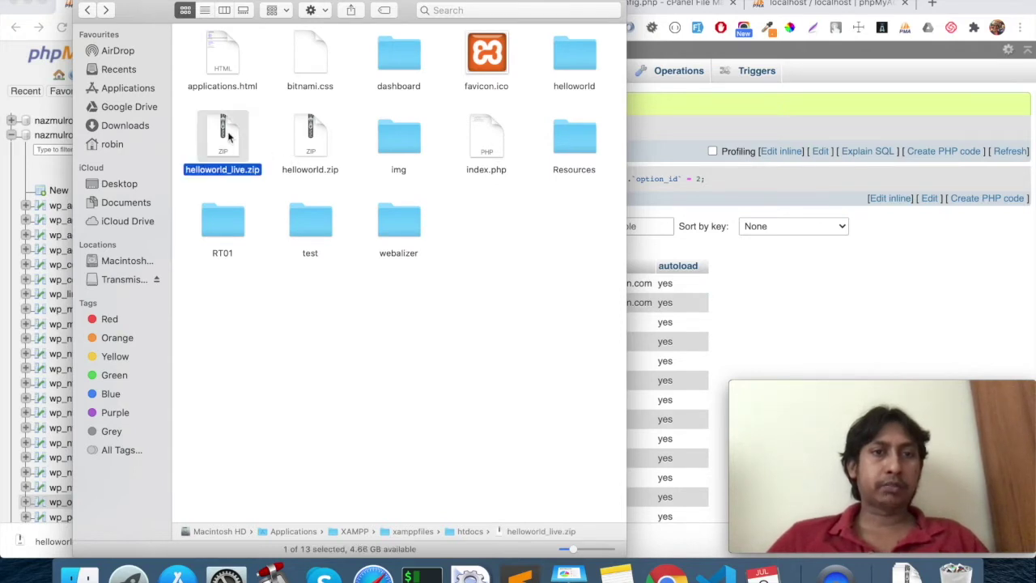
double_click(570, 68)
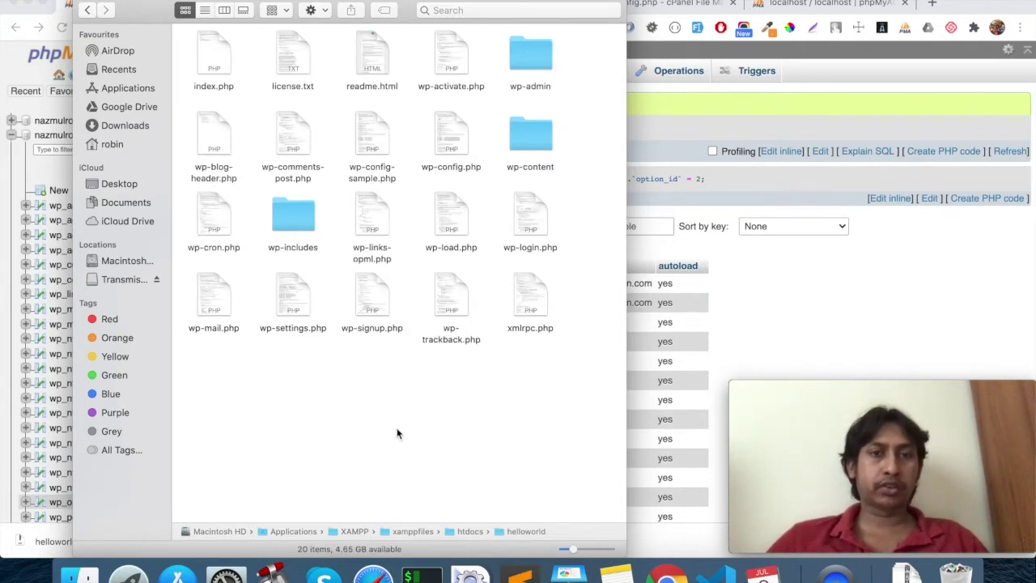
double_click(527, 134)
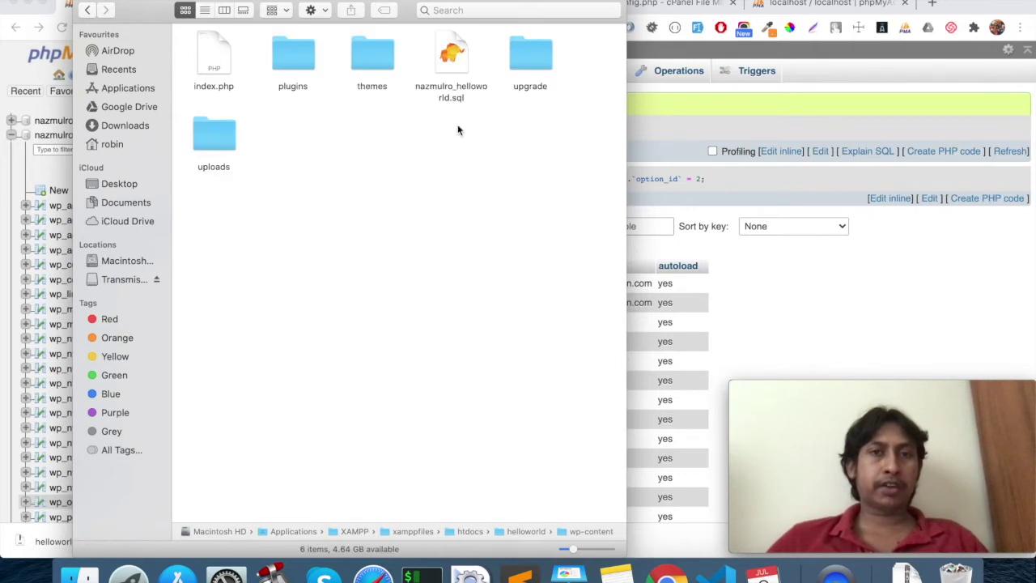
left_click(839, 4)
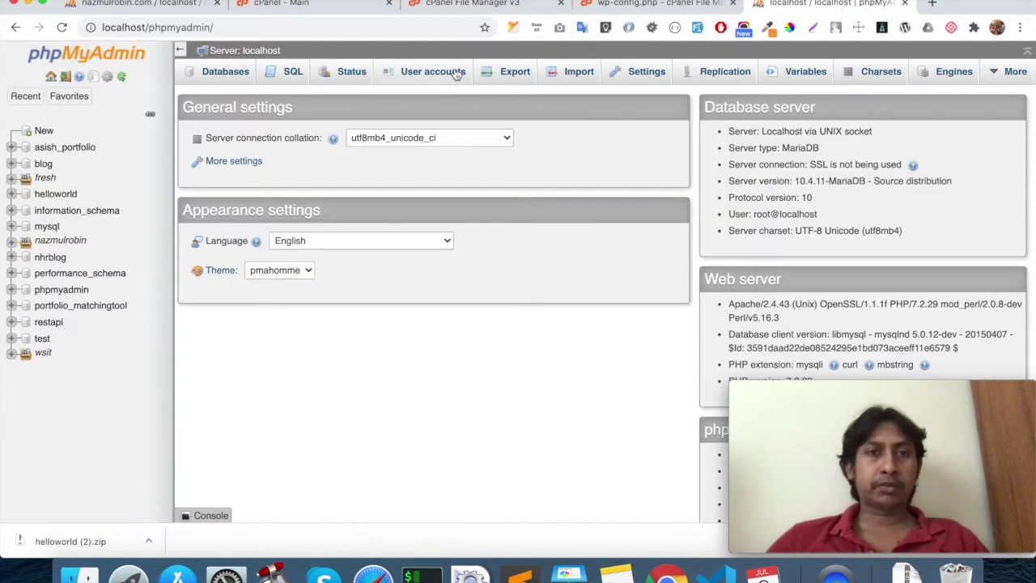
left_click(64, 196)
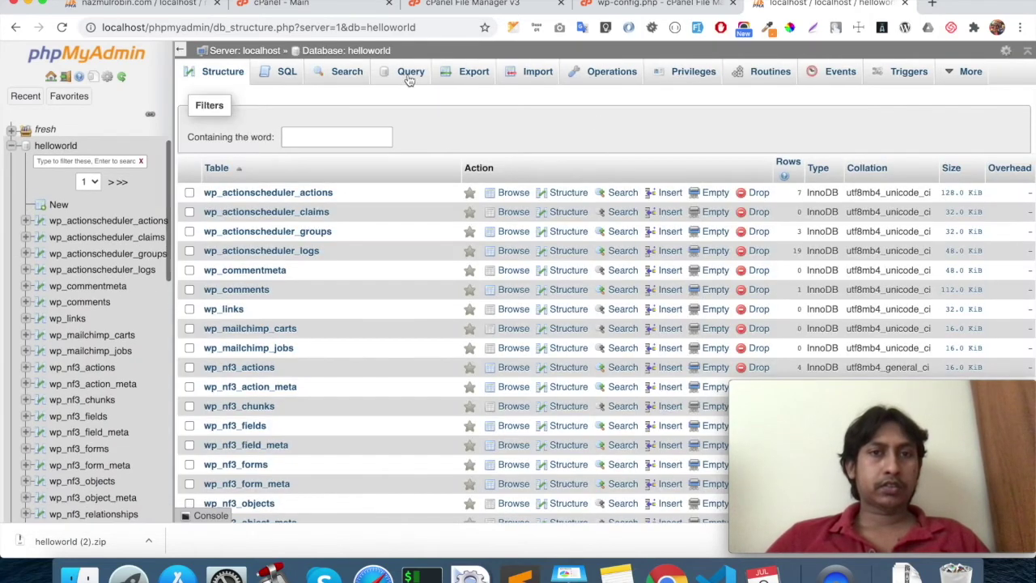
- Check all 56 tables of the local helloworld database and drop them
scroll(343, 265, "down", 15)
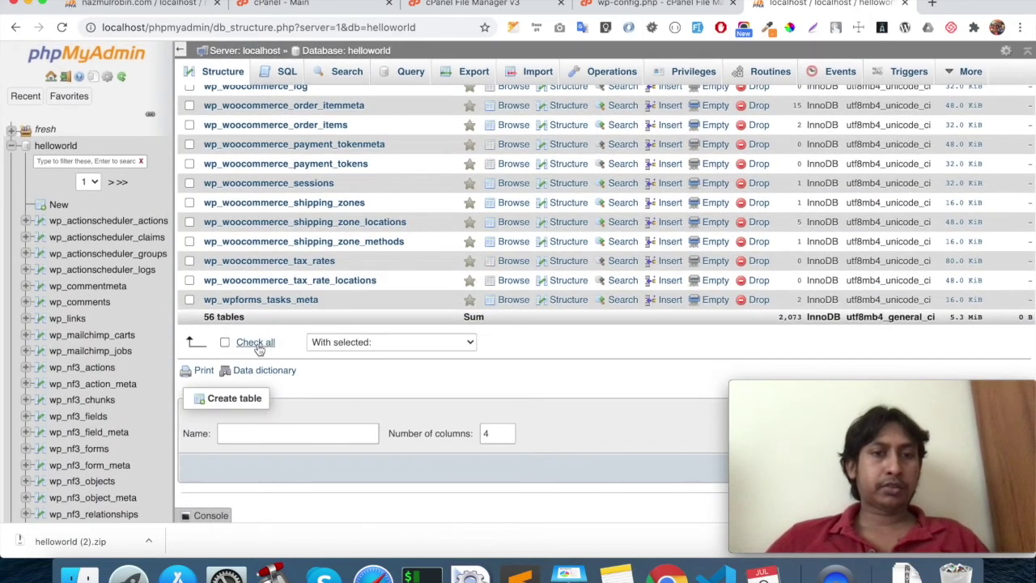
left_click(257, 345)
left_click(360, 344)
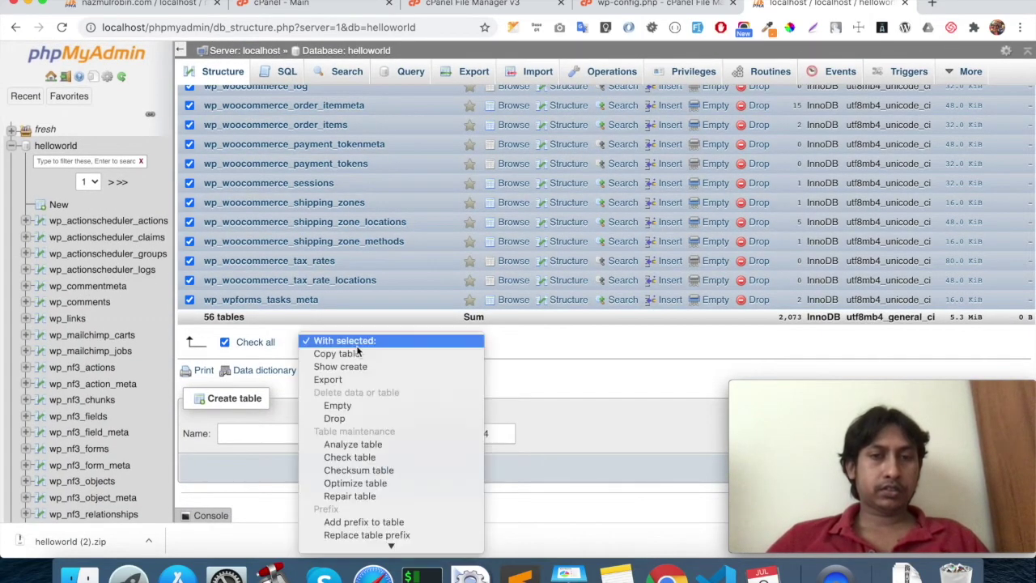
left_click(349, 416)
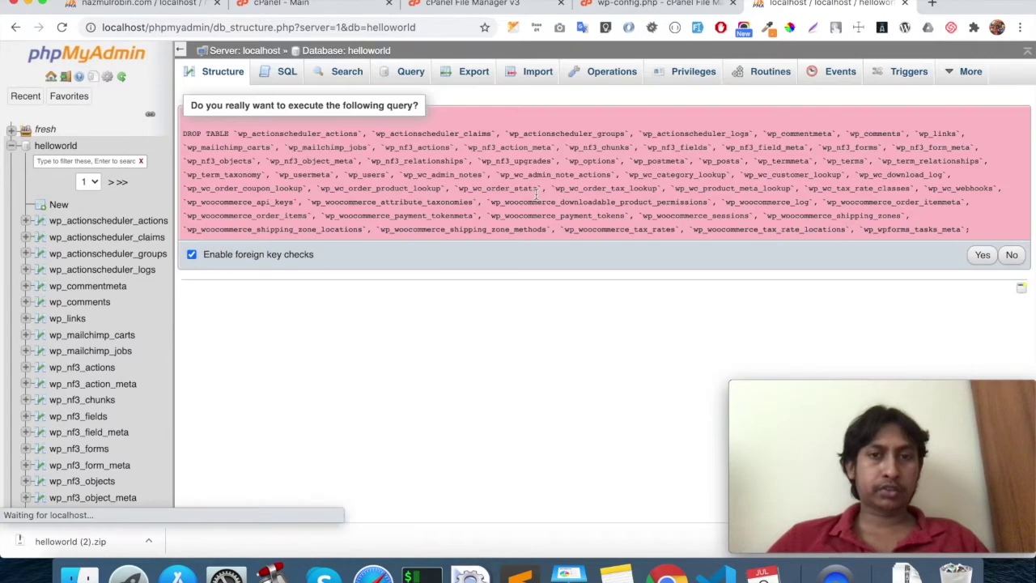
left_click(981, 254)
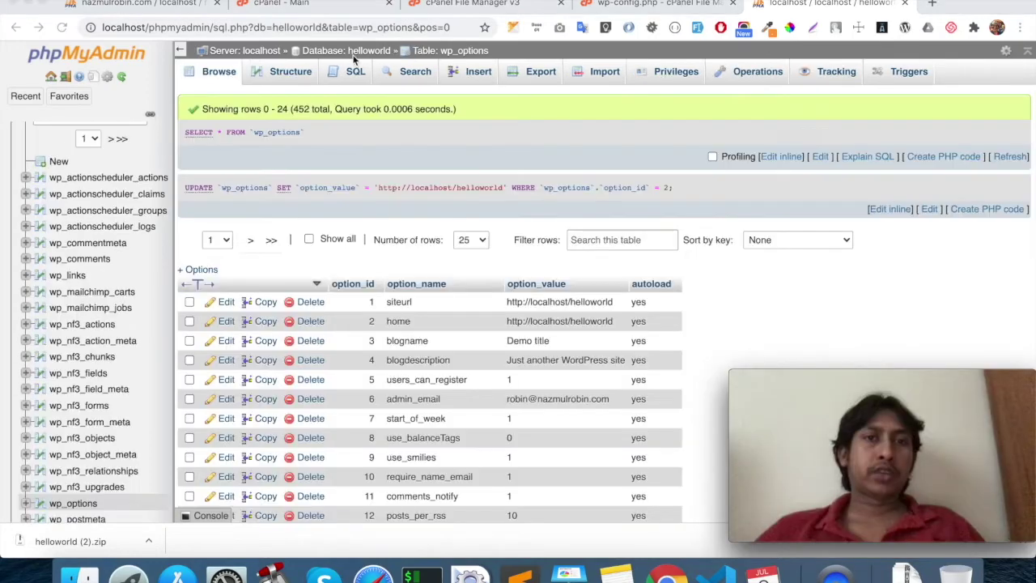
left_click(352, 51)
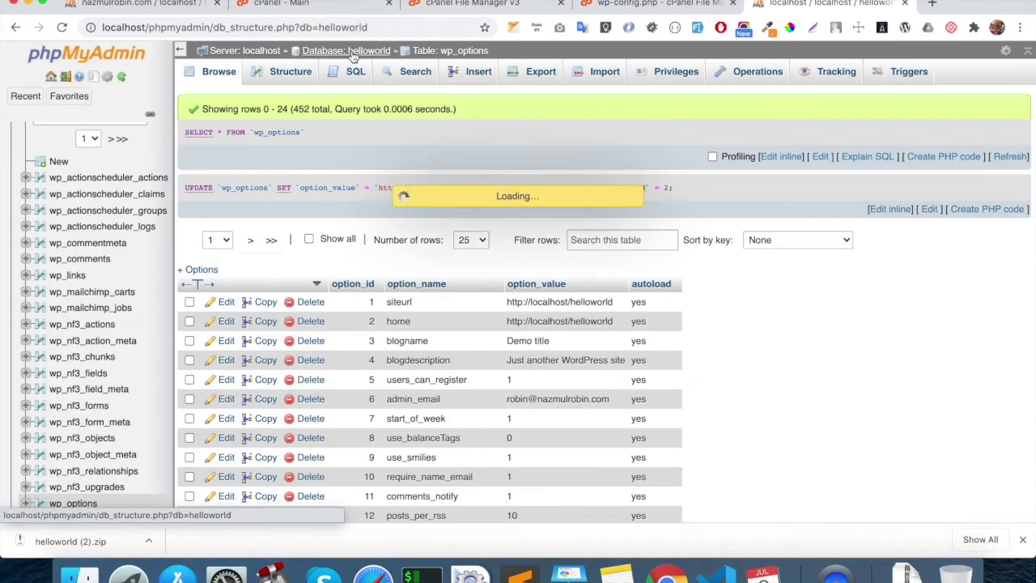
scroll(324, 336, "down", 4)
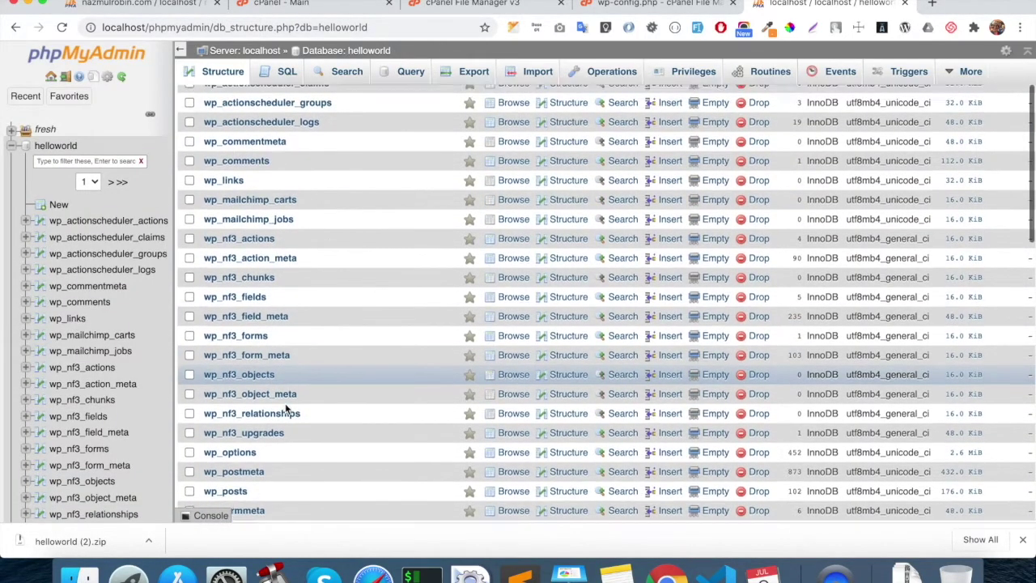
scroll(285, 409, "down", 3)
left_click(240, 344)
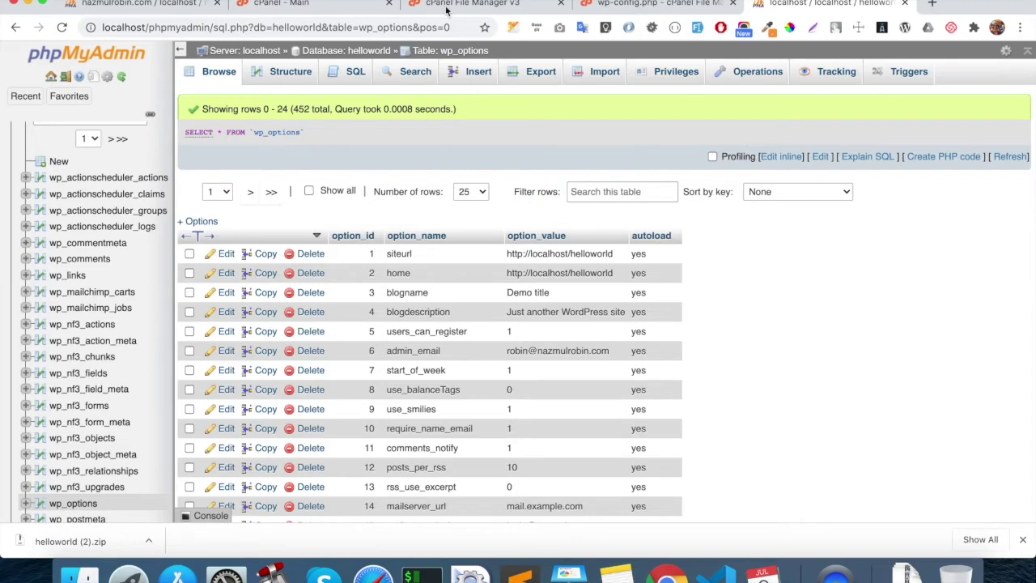
left_click(79, 571)
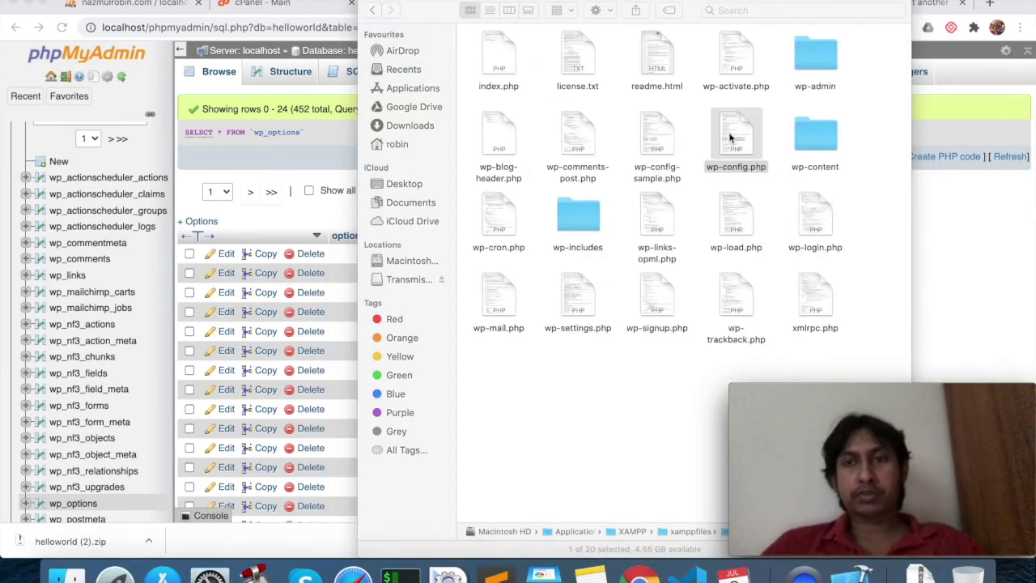
- Check the local wp-config.php (DB_NAME 'helloworld', DB_USER 'root'), then return to phpMyAdmin
key("ctrl+Up")
left_click(84, 369)
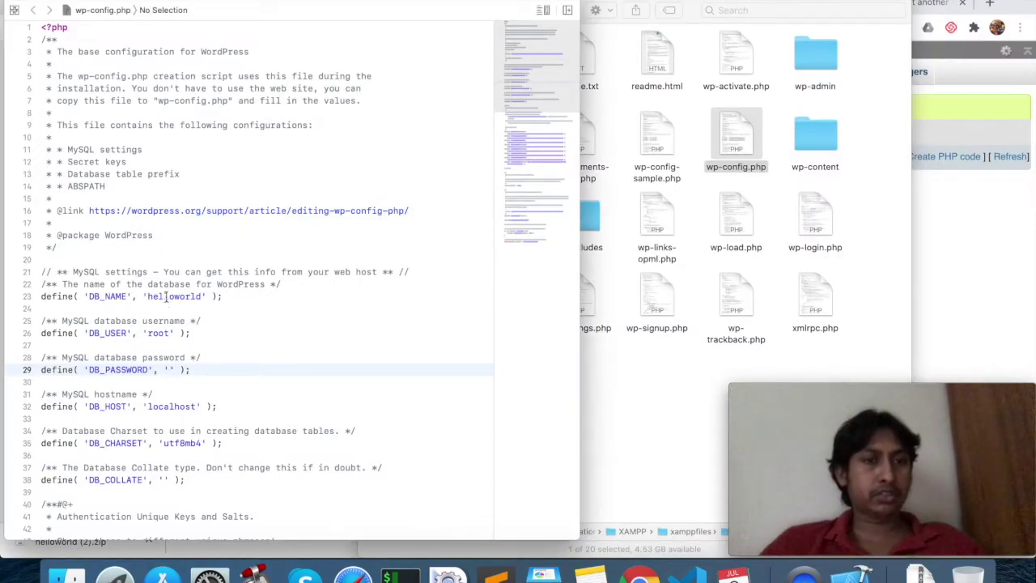
key("ctrl+Up")
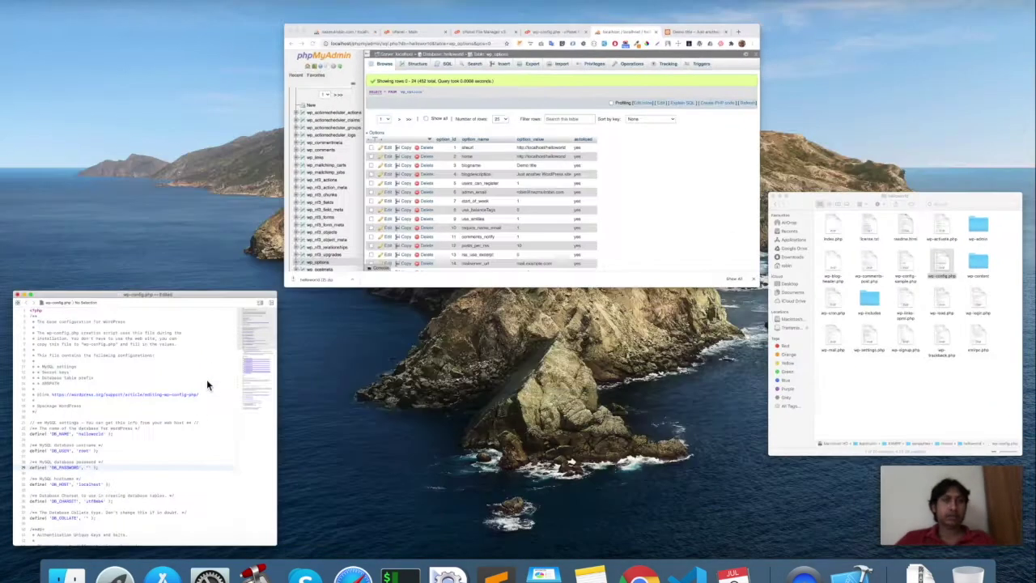
left_click(628, 217)
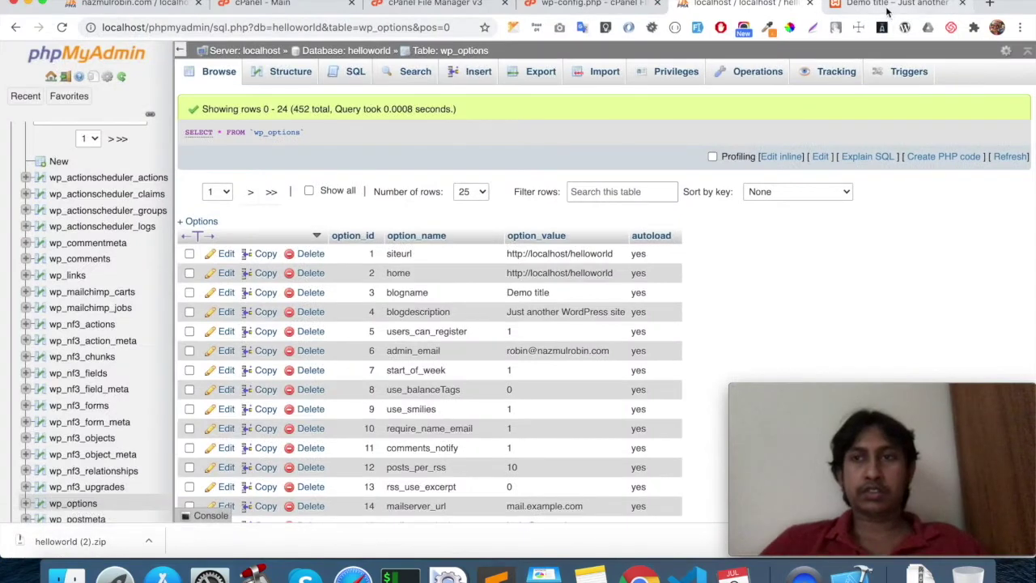
- Load localhost/helloworld in a new Chrome tab to view the local Gym Club homepage
left_click(989, 4)
type("localhost")
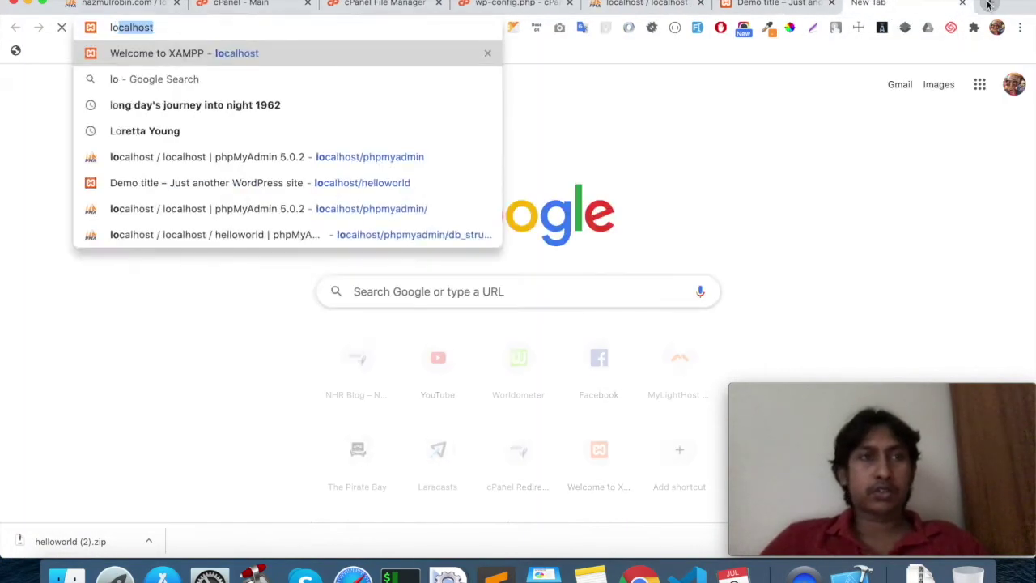
type("/helloworld")
key("Return")
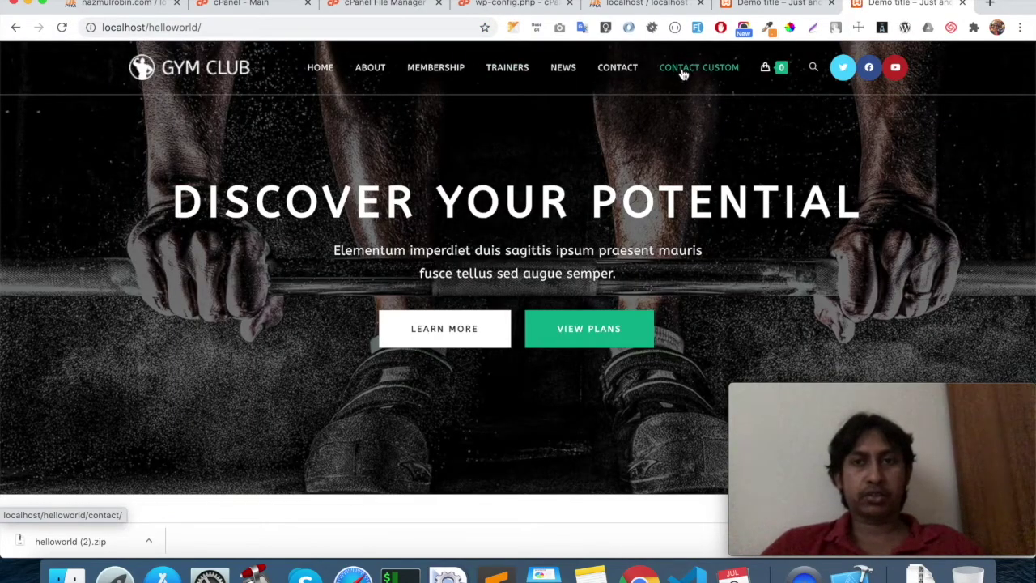
- Go over the notes' server-change steps: zip files, file transfer, db transfer, URL change, wp-config details
key("super+Tab")
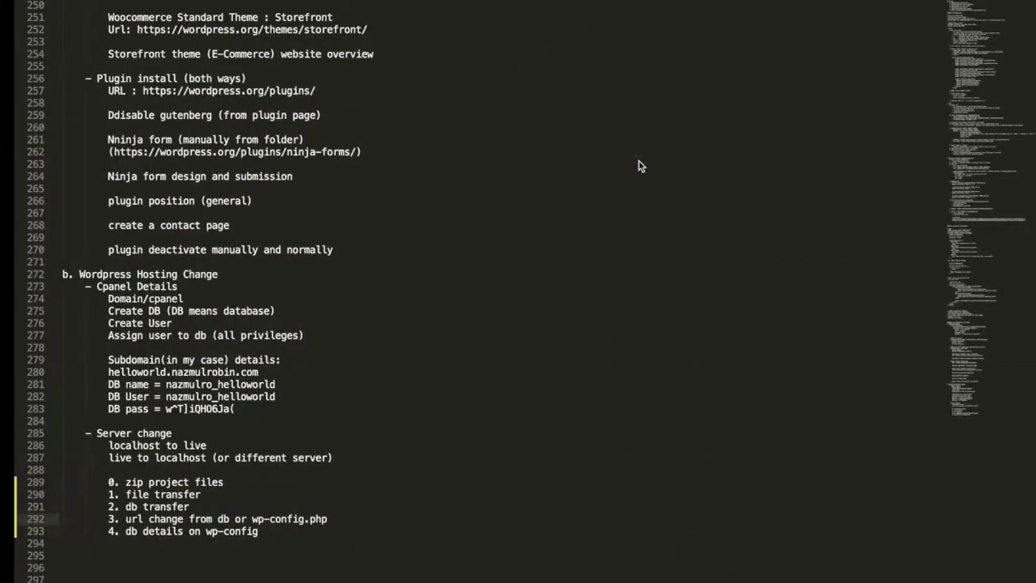
left_click(48, 482)
left_click(187, 494)
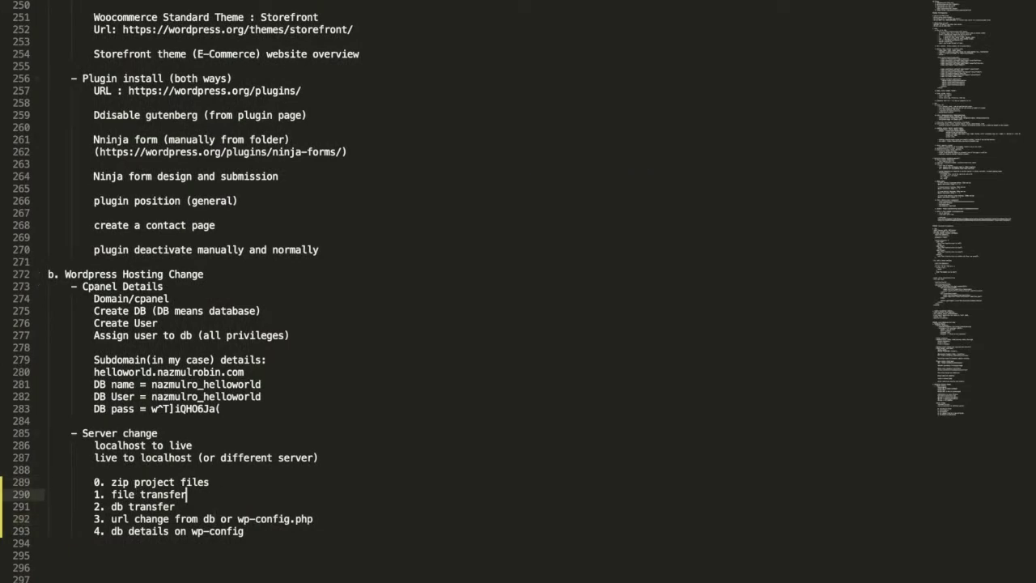
left_click(175, 506)
left_click(208, 519)
left_click(208, 531)
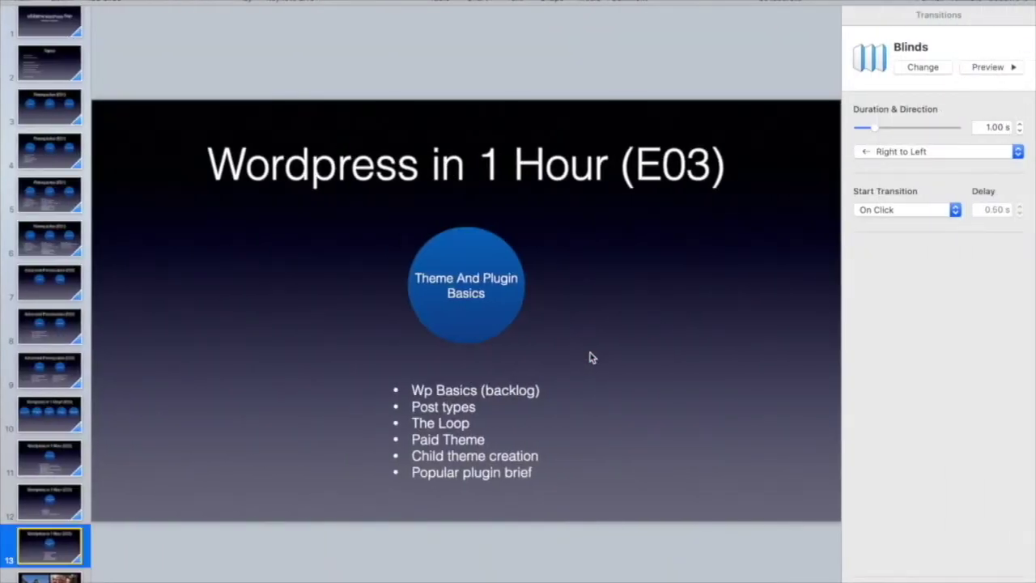
- Play the Keynote outline from slide 10 to Theme And Plugin Basics, then return to the notes
left_click(56, 415)
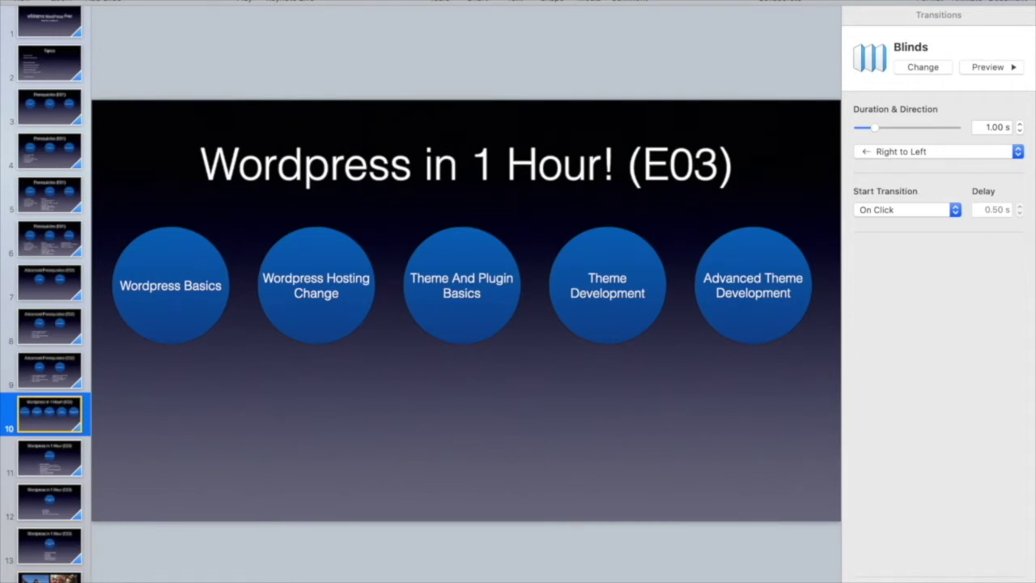
key("alt+super+p")
key("space")
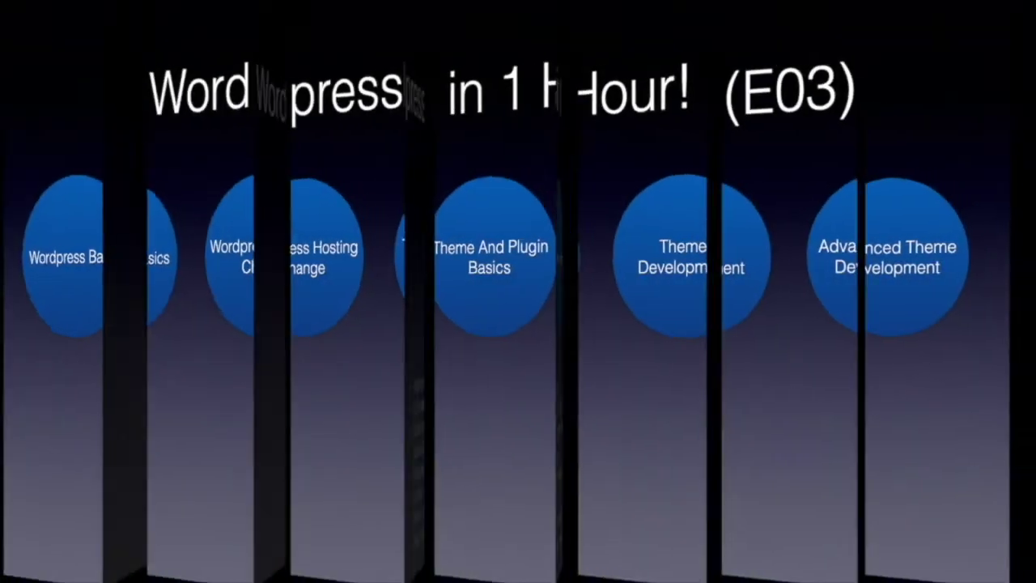
key("space")
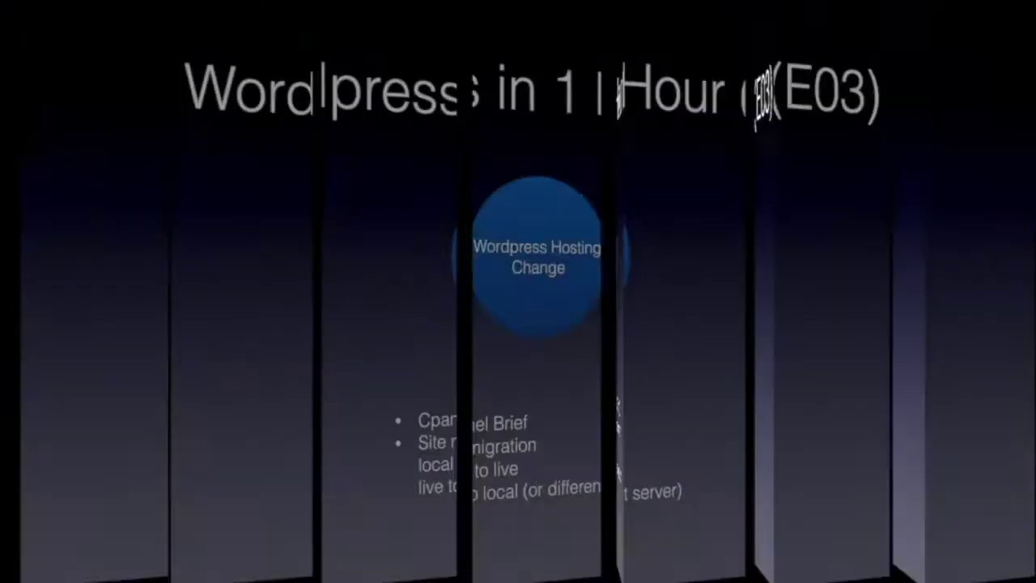
key("space")
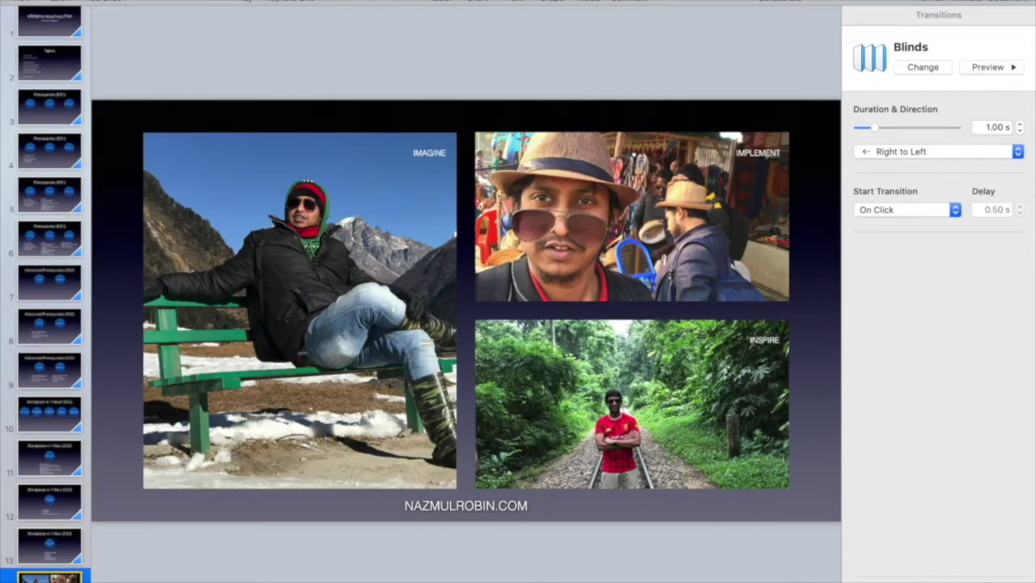
key("ctrl+Left")
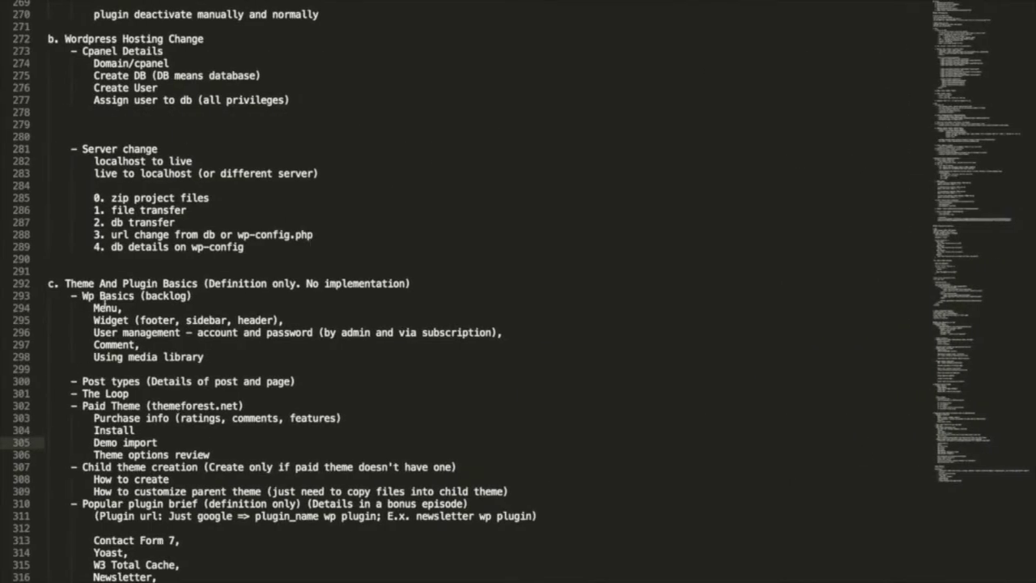
- Mark the 'Menu,' line in the notes and return to the Gym Club site in Chrome
left_click(104, 308)
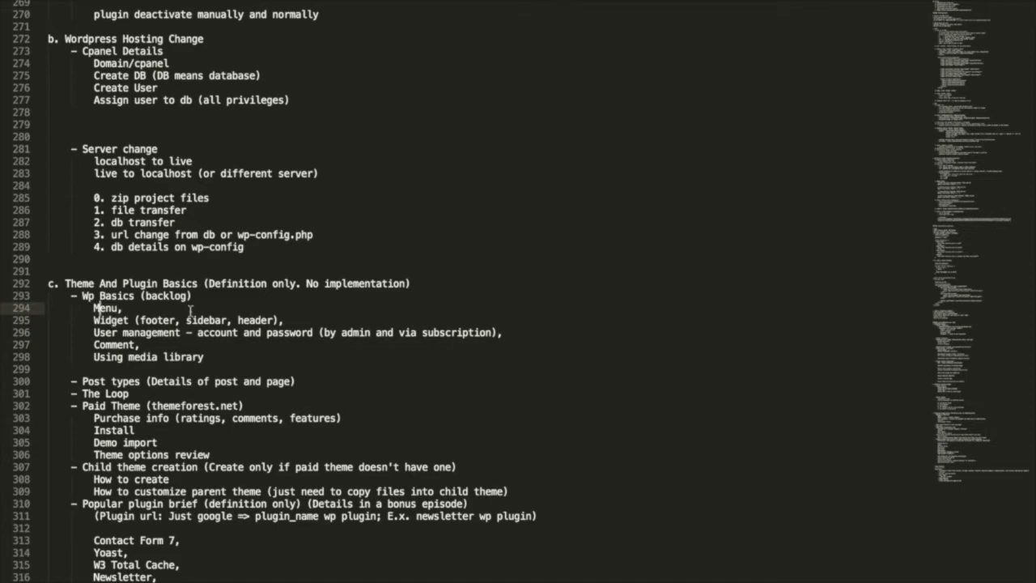
key("ctrl+Left")
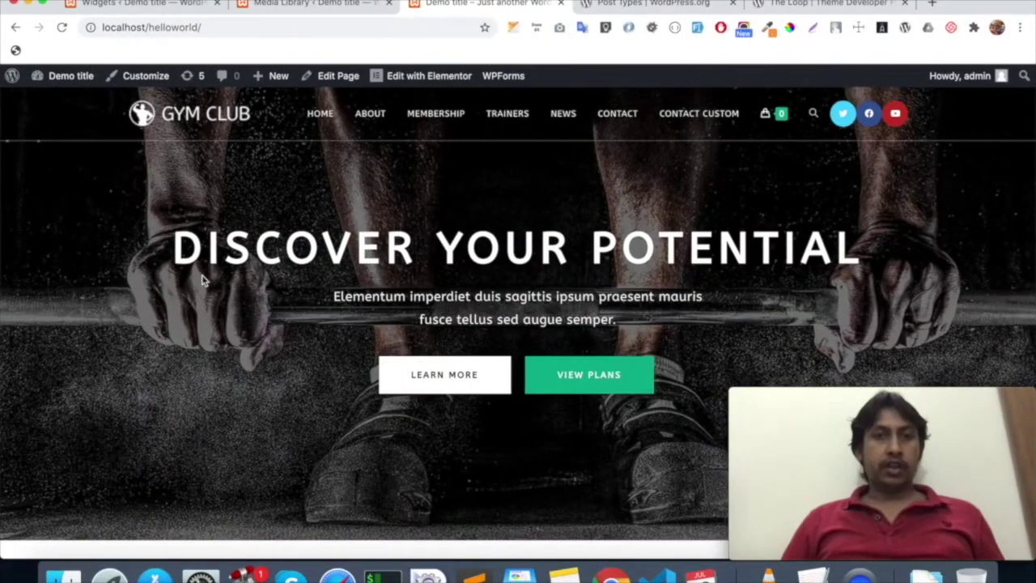
- Open the Appearance > Menus editor from the Media Library admin page
left_click(308, 4)
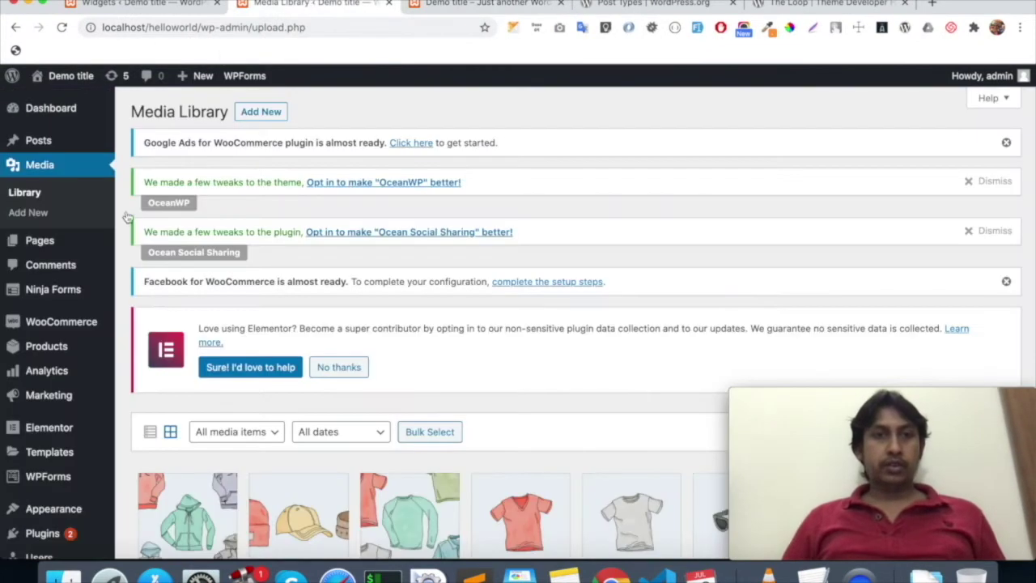
scroll(6, 371, "down", 5)
mouse_move(53, 288)
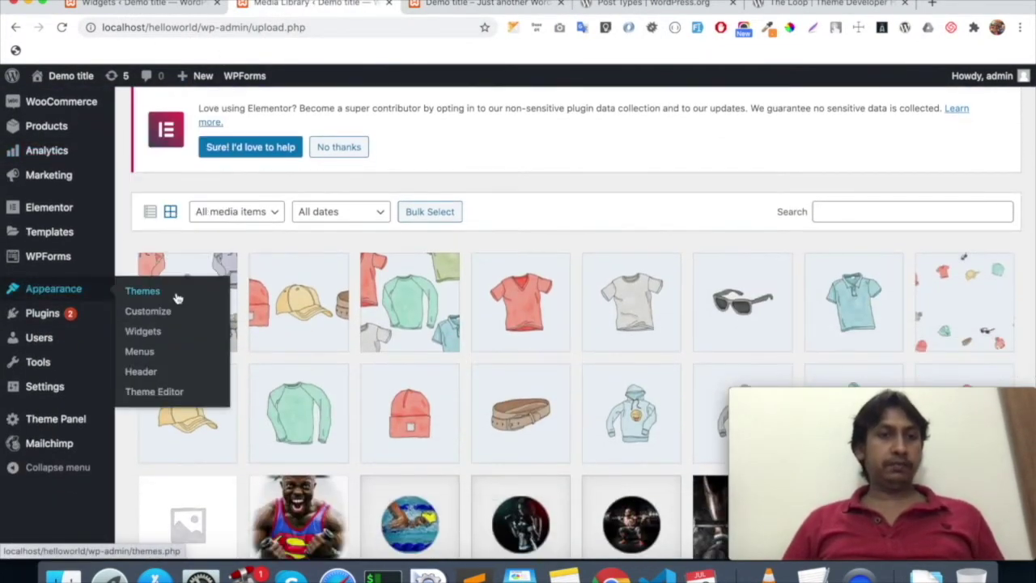
left_click(148, 349)
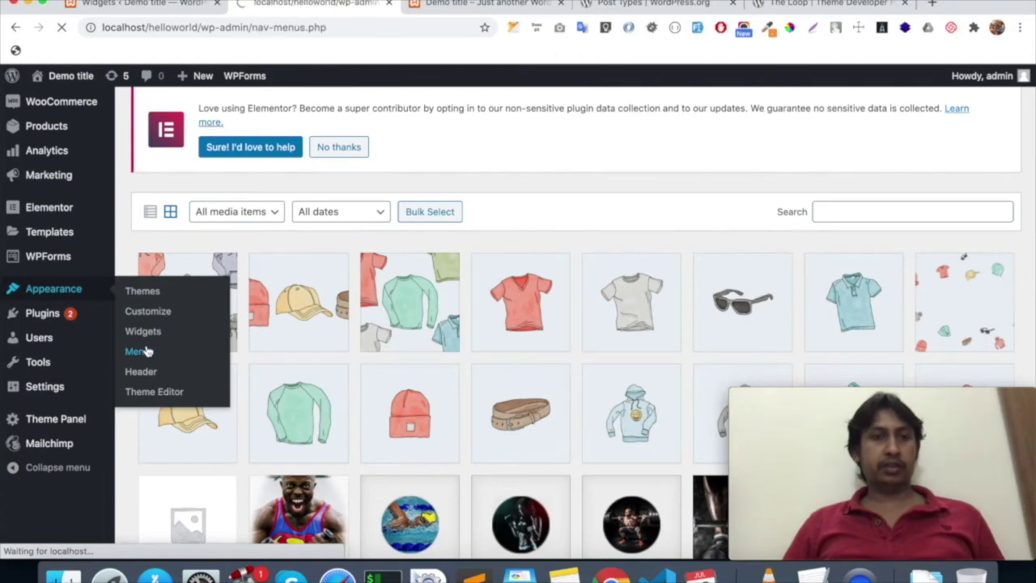
scroll(324, 308, "down", 5)
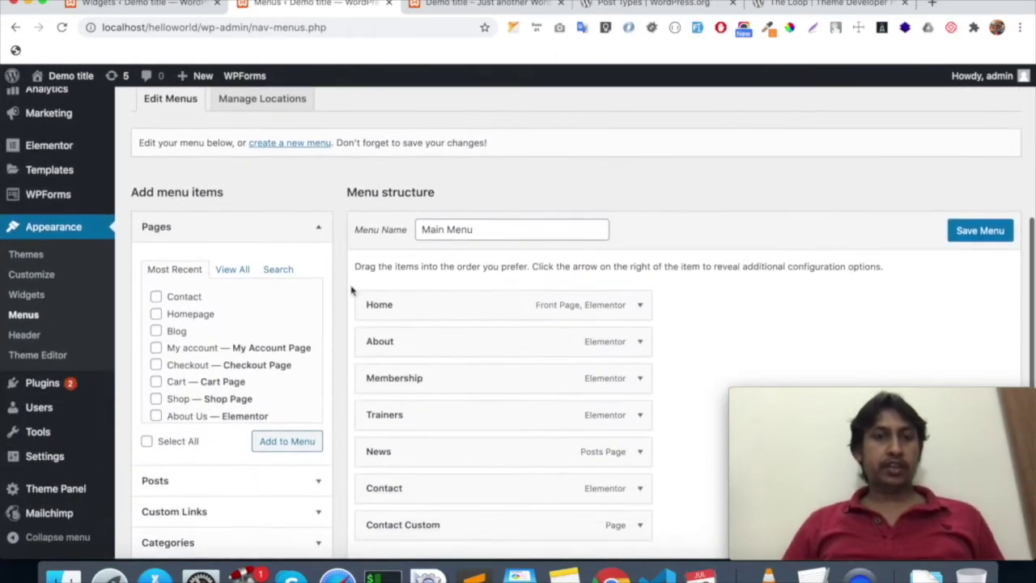
scroll(250, 216, "up", 4)
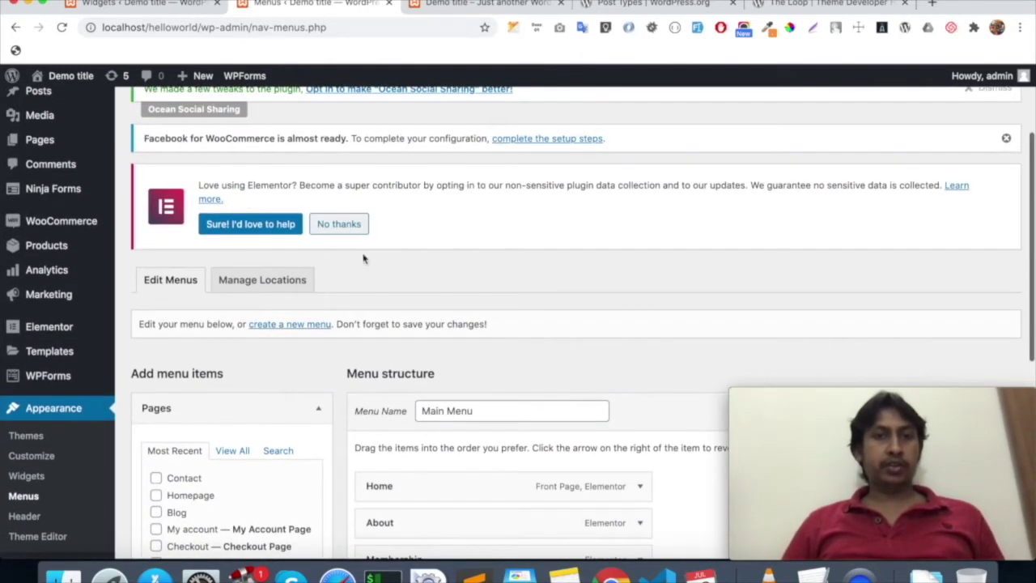
scroll(353, 241, "down", 4)
scroll(918, 178, "down", 5)
scroll(918, 178, "up", 4)
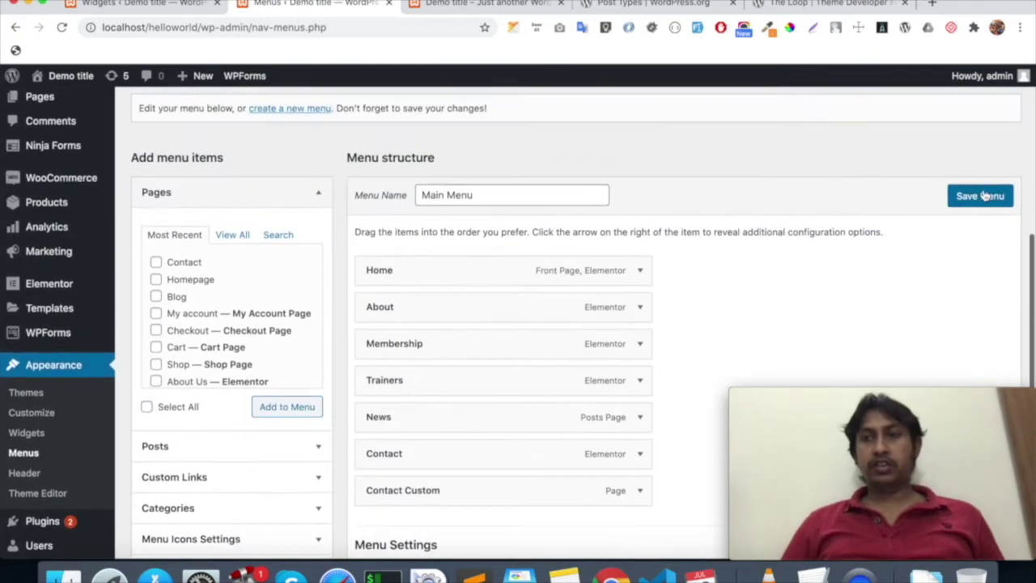
scroll(324, 243, "up", 3)
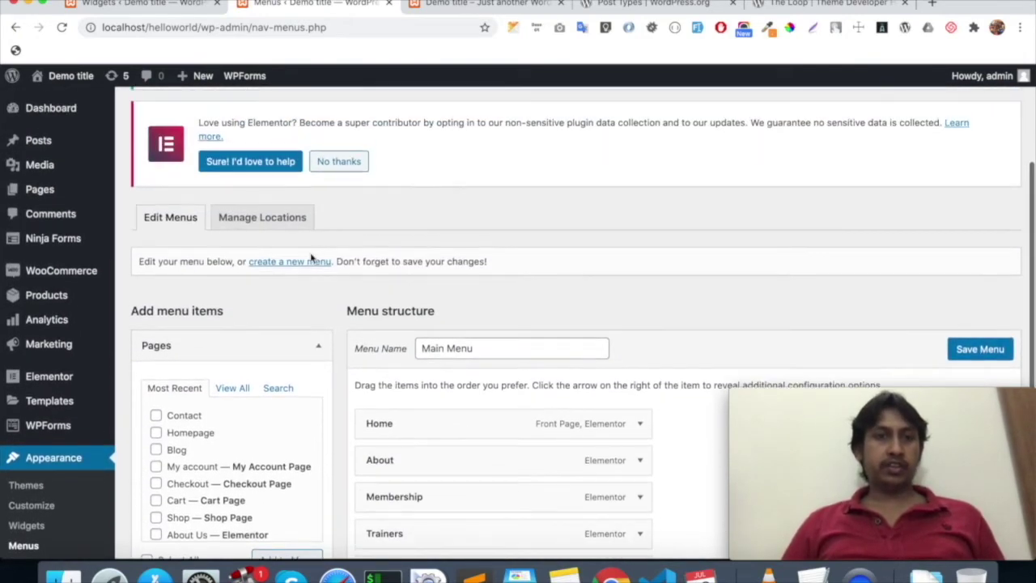
scroll(360, 278, "down", 8)
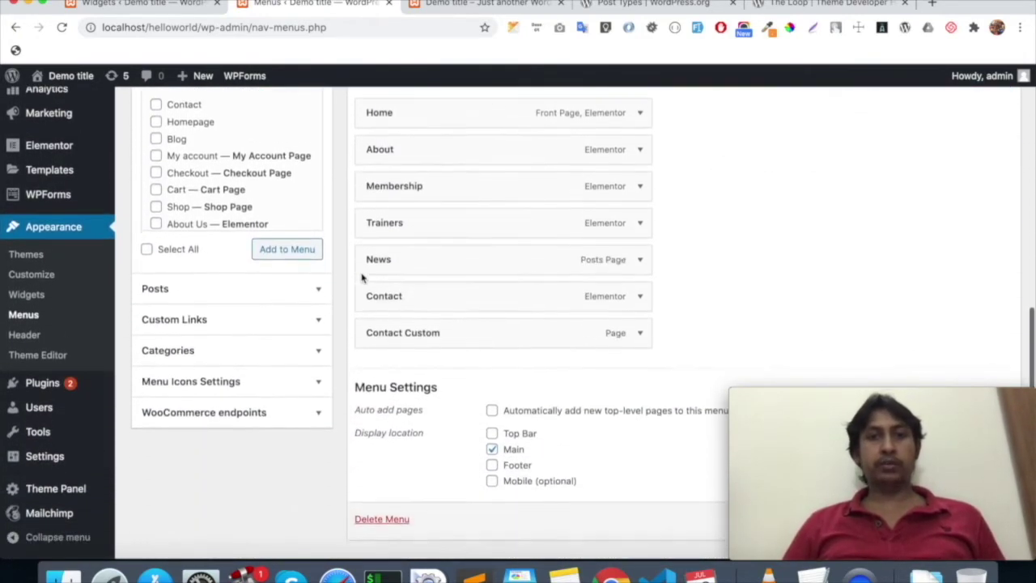
scroll(451, 237, "up", 4)
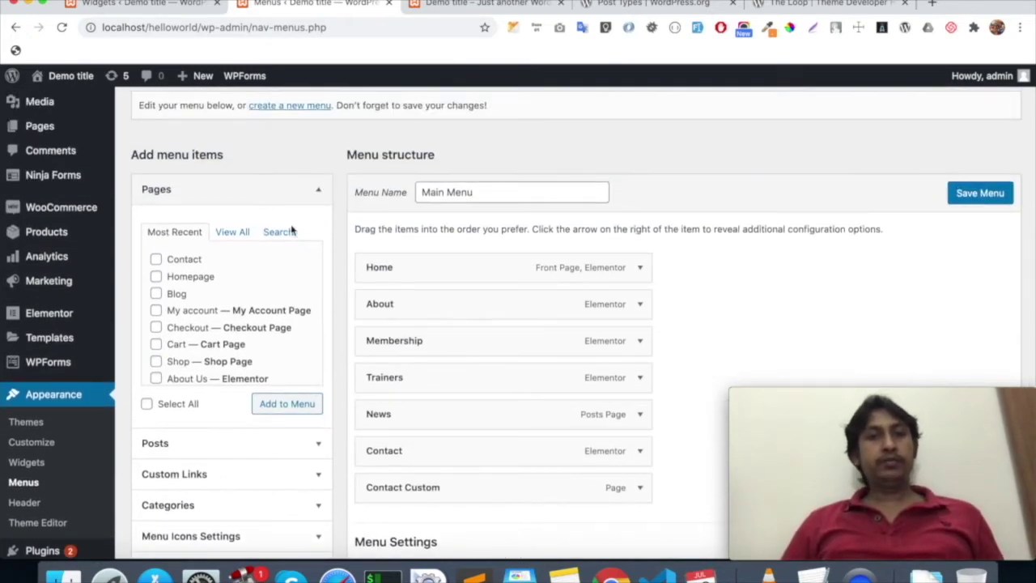
- Add the Homepage page to the end of the Main Menu and expand the Posts box
left_click(191, 279)
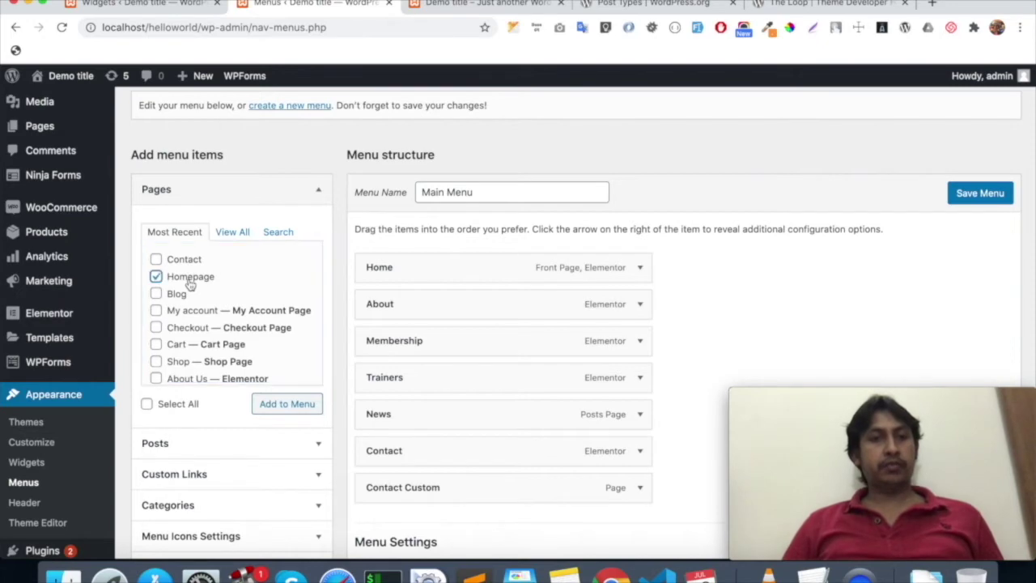
left_click(283, 409)
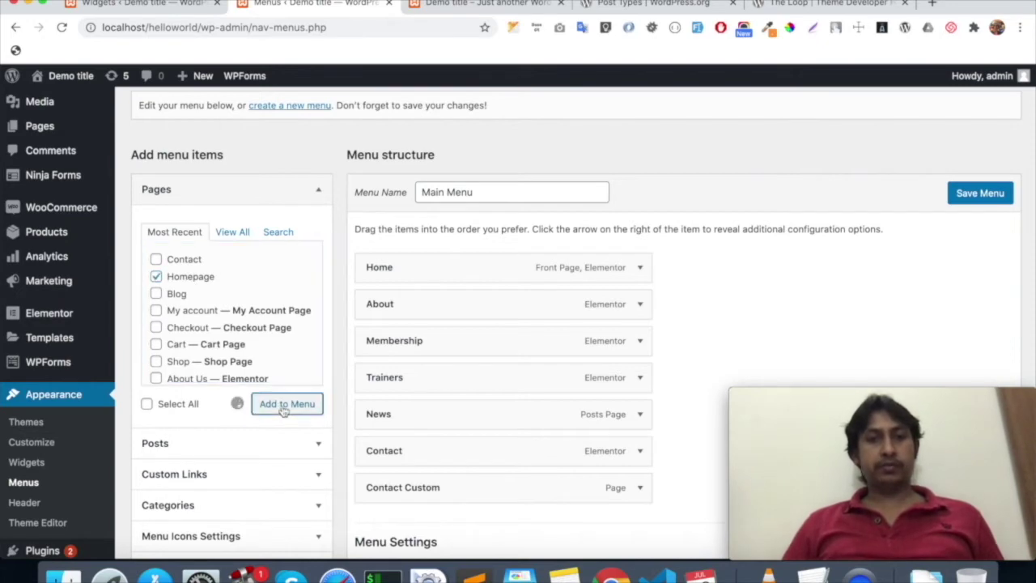
scroll(516, 382, "down", 5)
scroll(513, 384, "up", 8)
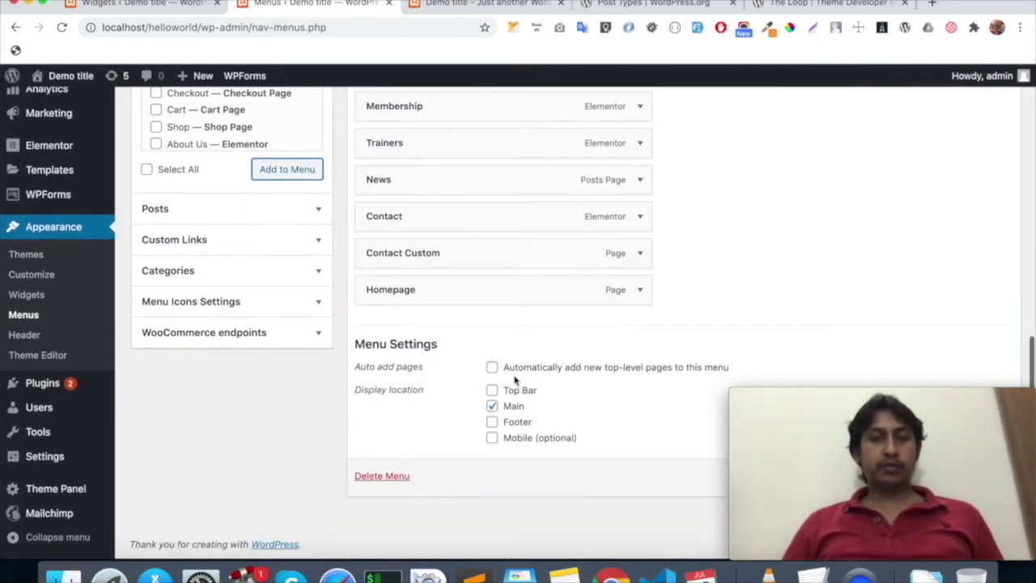
scroll(455, 344, "down", 5)
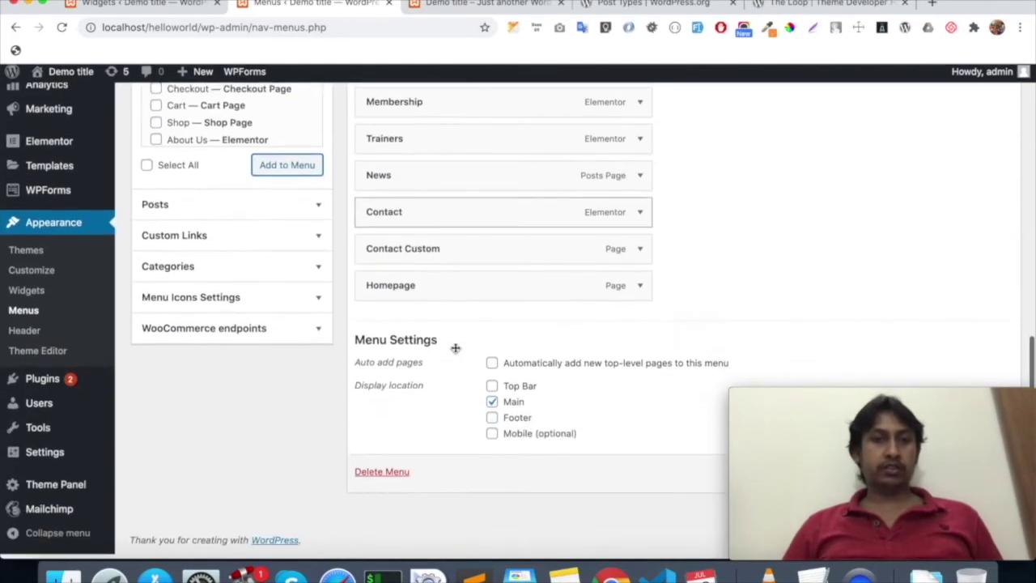
left_click(197, 213)
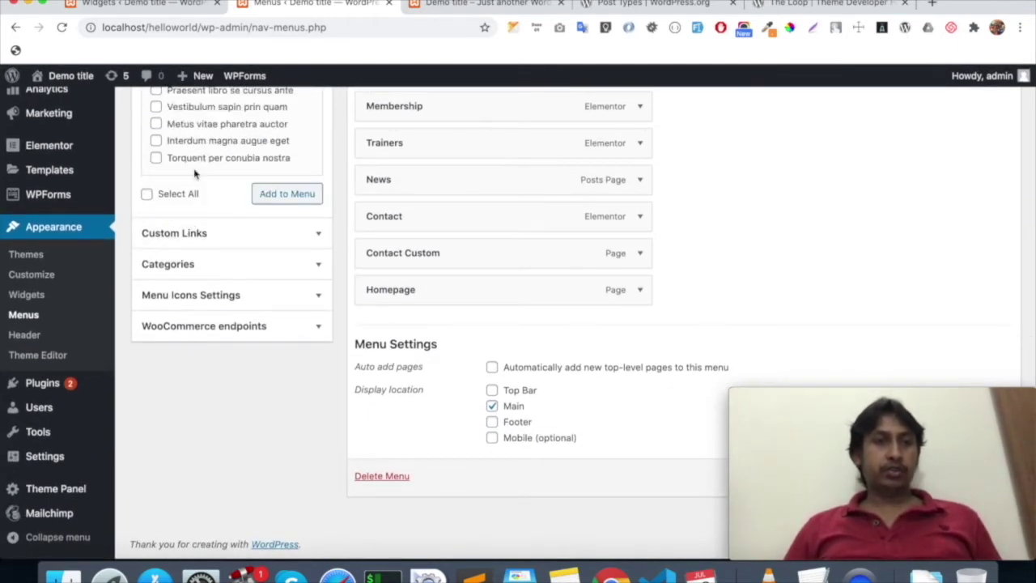
scroll(194, 174, "up", 3)
scroll(200, 173, "down", 2)
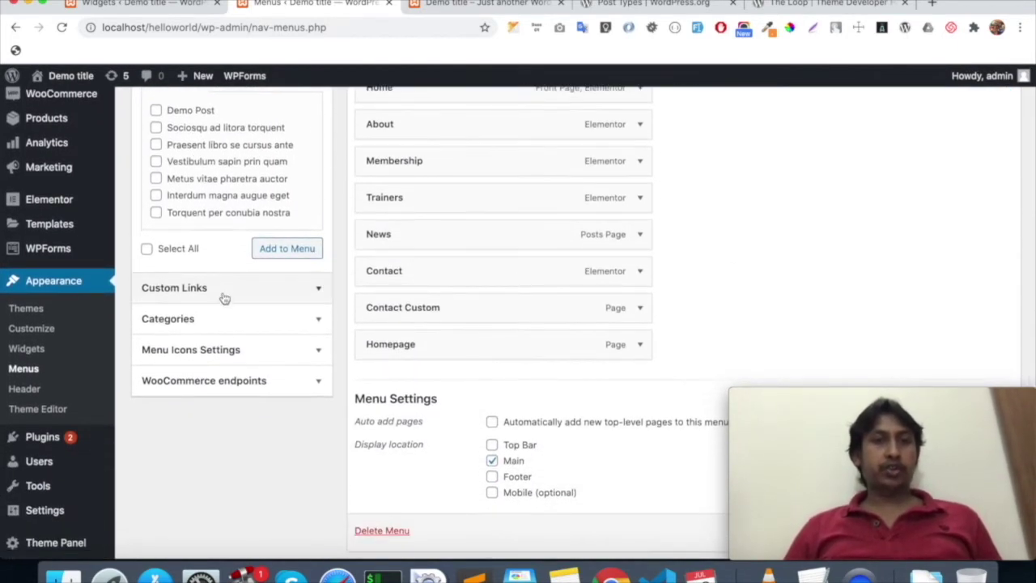
- Expand Custom Links and edit its URL field down to a single '/'
left_click(224, 299)
scroll(322, 315, "up", 2)
triple_click(232, 207)
type("#")
key("Tab")
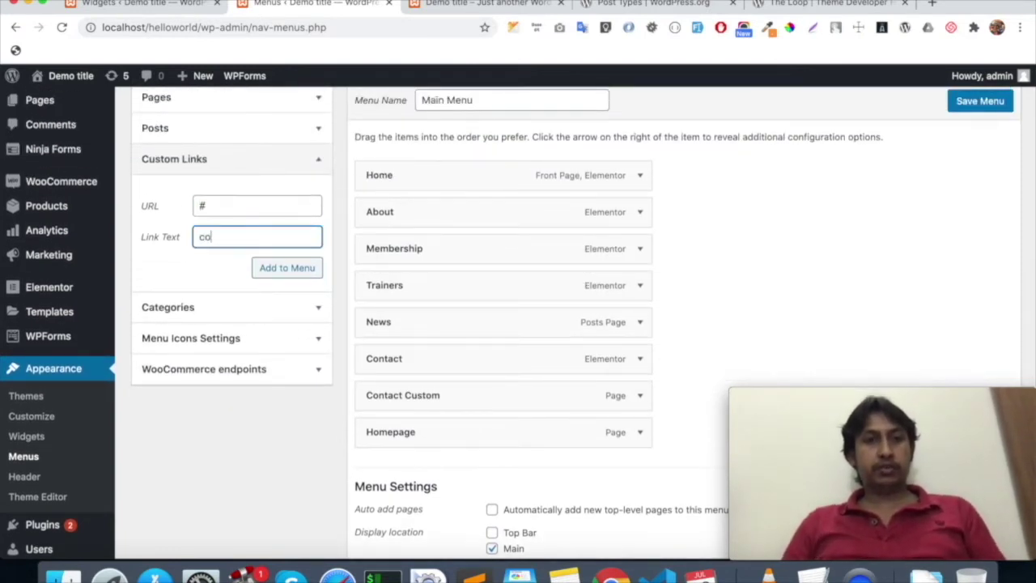
double_click(204, 207)
key("BackSpace")
type("/contact")
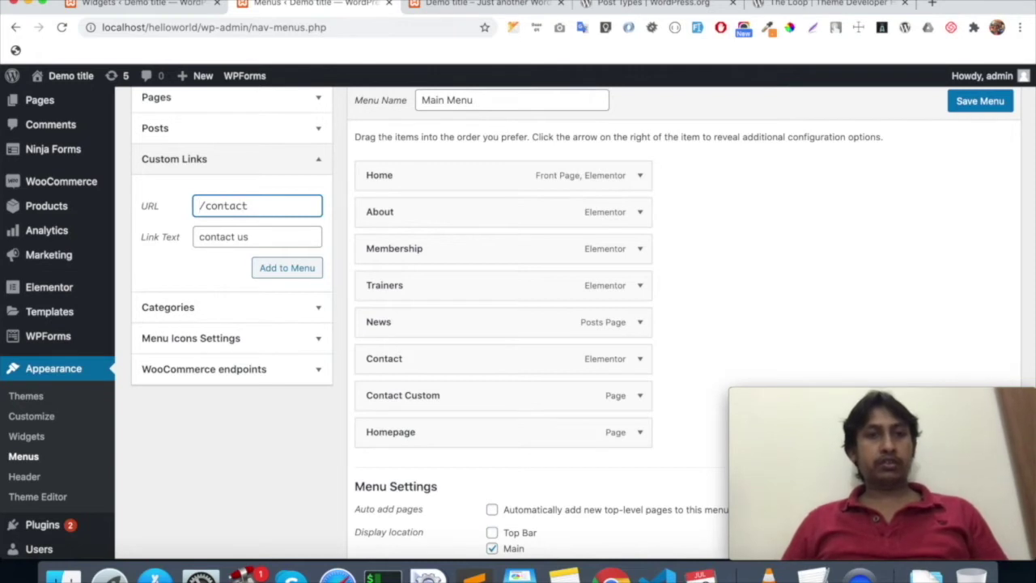
key("super+a")
type("h")
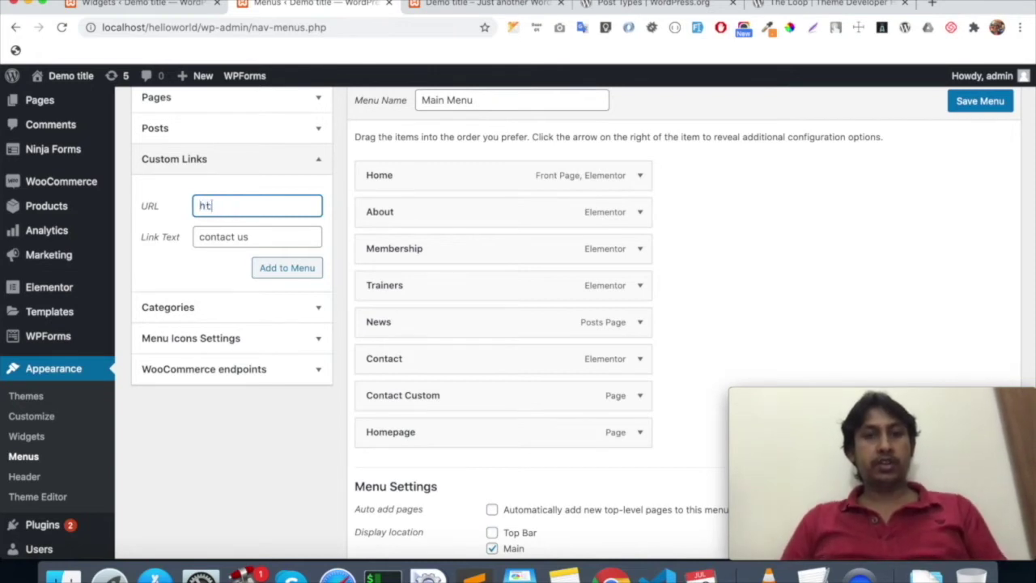
key("BackSpace")
key("BackSpace")
type("localhos")
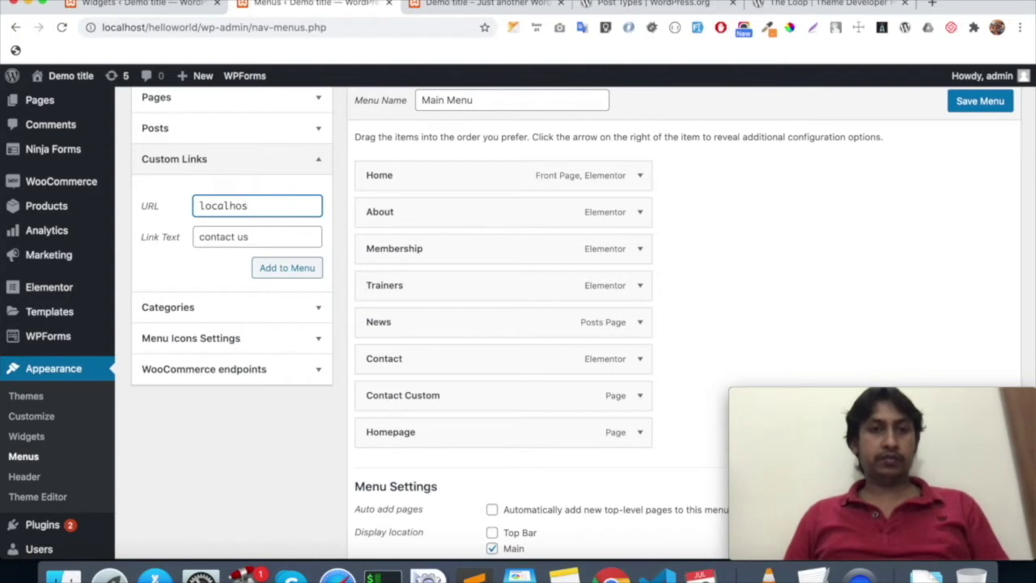
key("BackSpace")
key("BackSpace")
type("/contact-us")
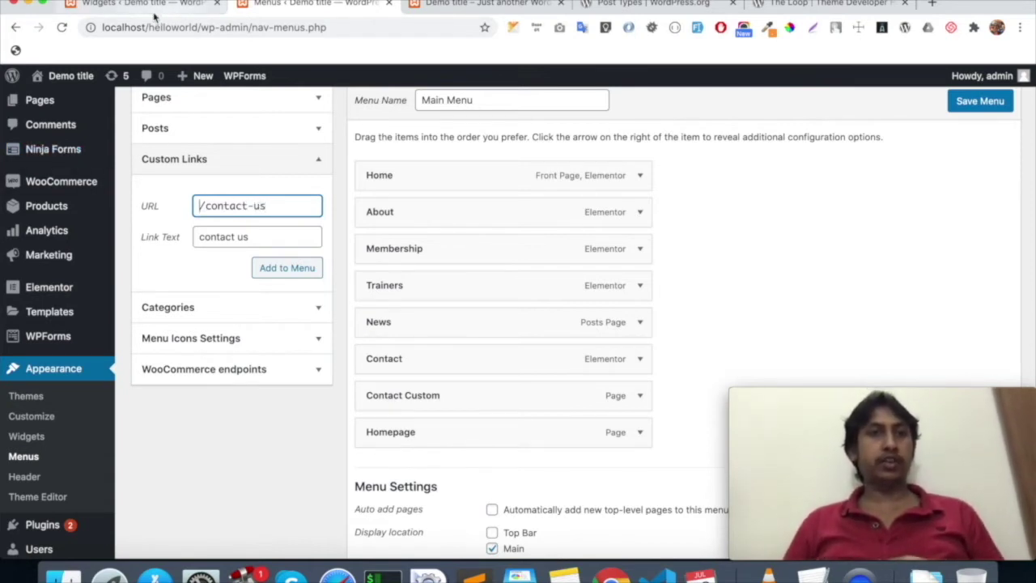
- Inspect the site's connection info and the localhost part of the address
left_click(96, 27)
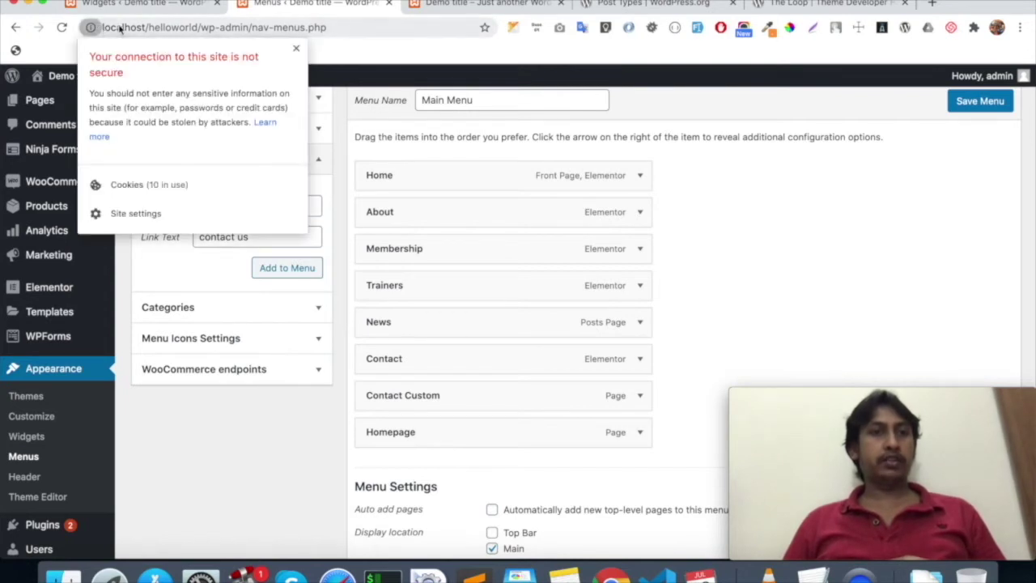
left_click(125, 28)
left_click(146, 28)
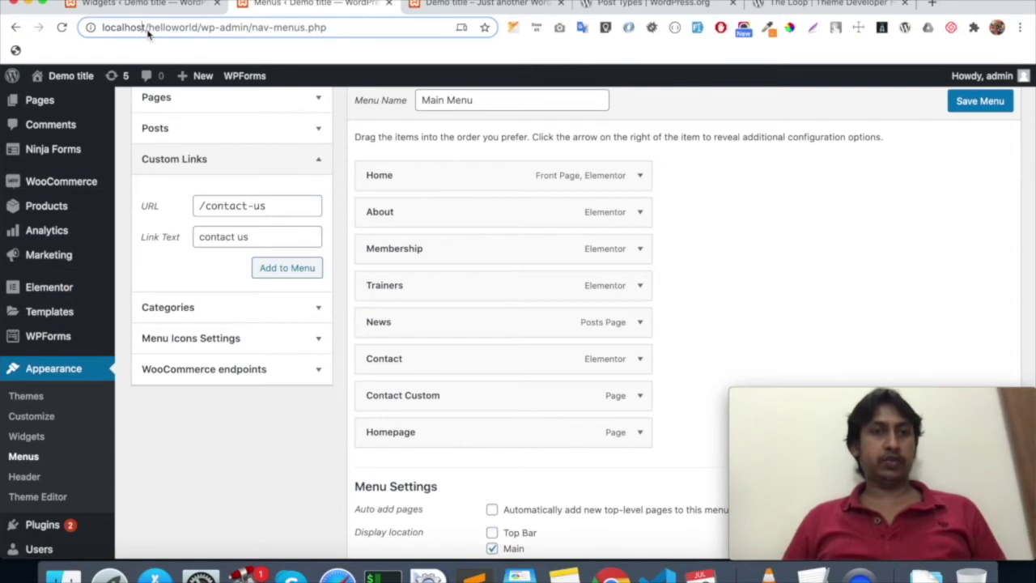
key("shift+Right")
key("shift+Right")
key("shift+Right")
key("shift+Right")
key("shift+Right")
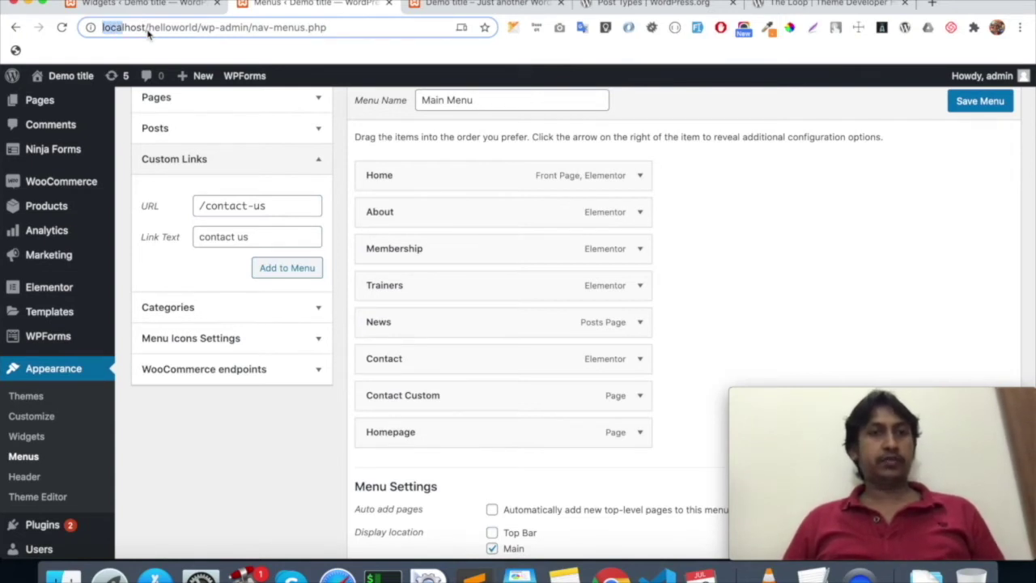
- Retype the Custom Links URL as '/contoct-us' and trim its end
triple_click(226, 213)
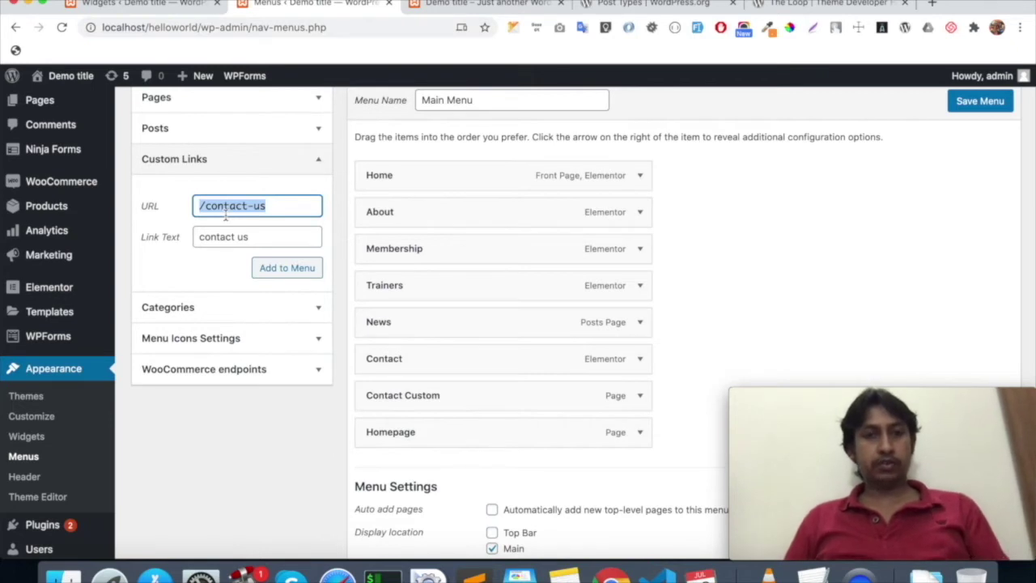
type("h")
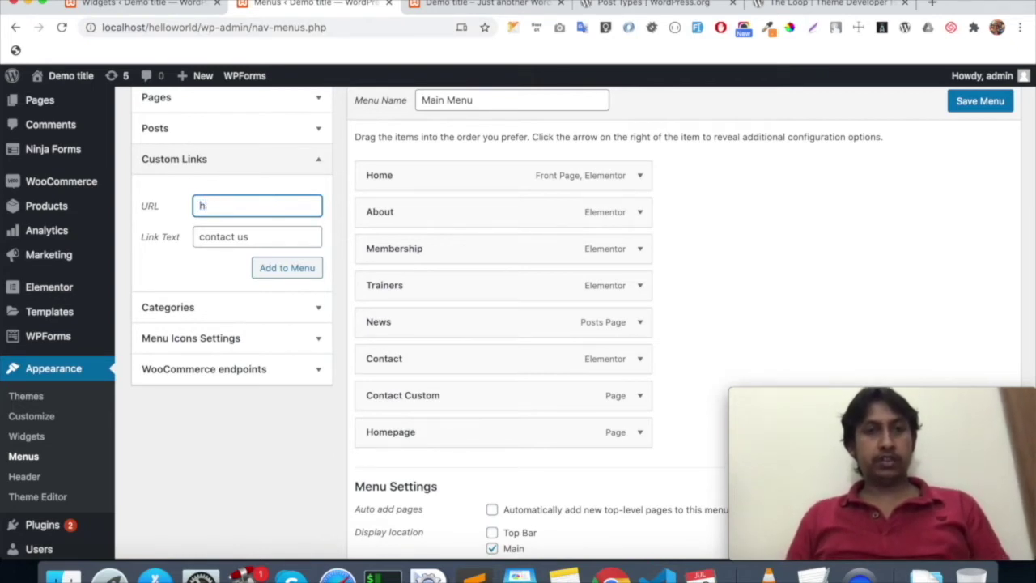
key("BackSpace")
left_click(218, 406)
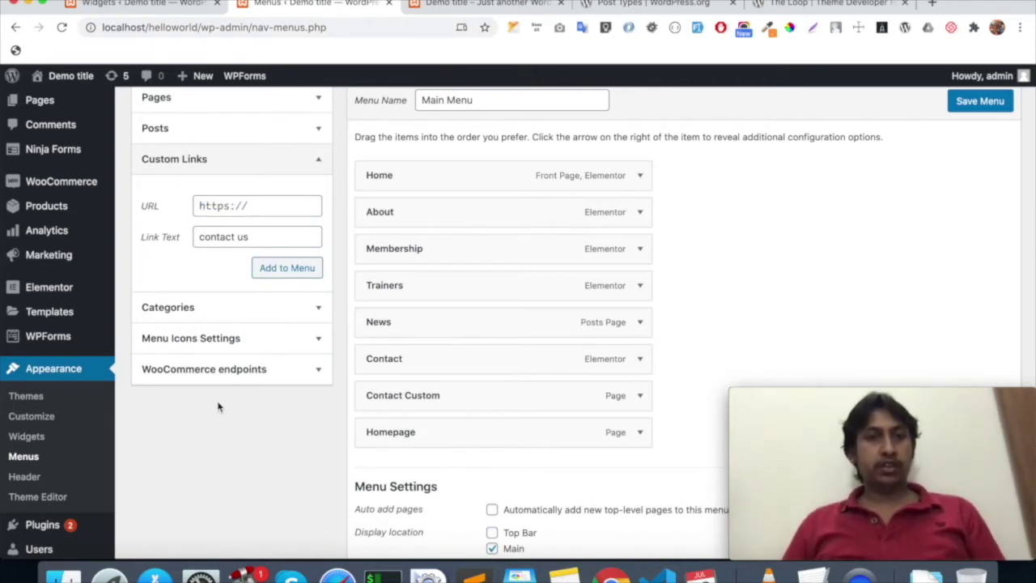
left_click(227, 204)
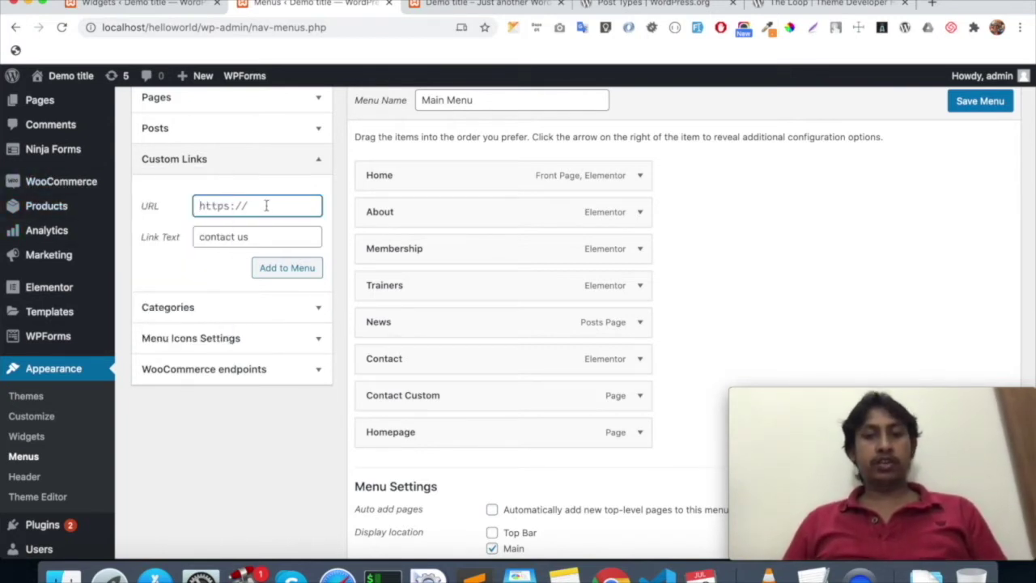
type("/c")
type("onto")
type("ct-us")
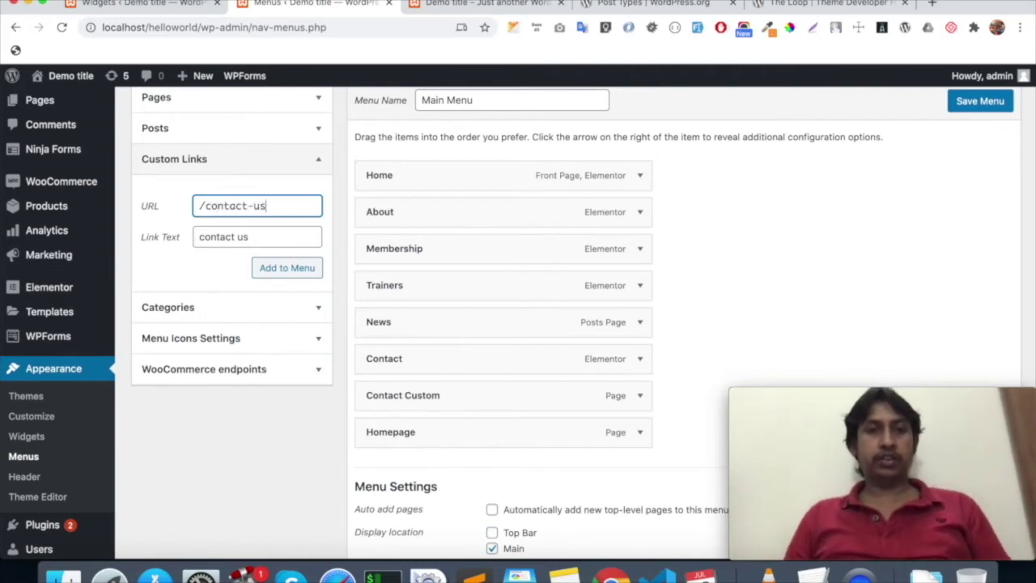
key("BackSpace")
key("BackSpace")
key("BackSpace")
key("BackSpace")
key("BackSpace")
key("BackSpace")
key("BackSpace")
key("BackSpace")
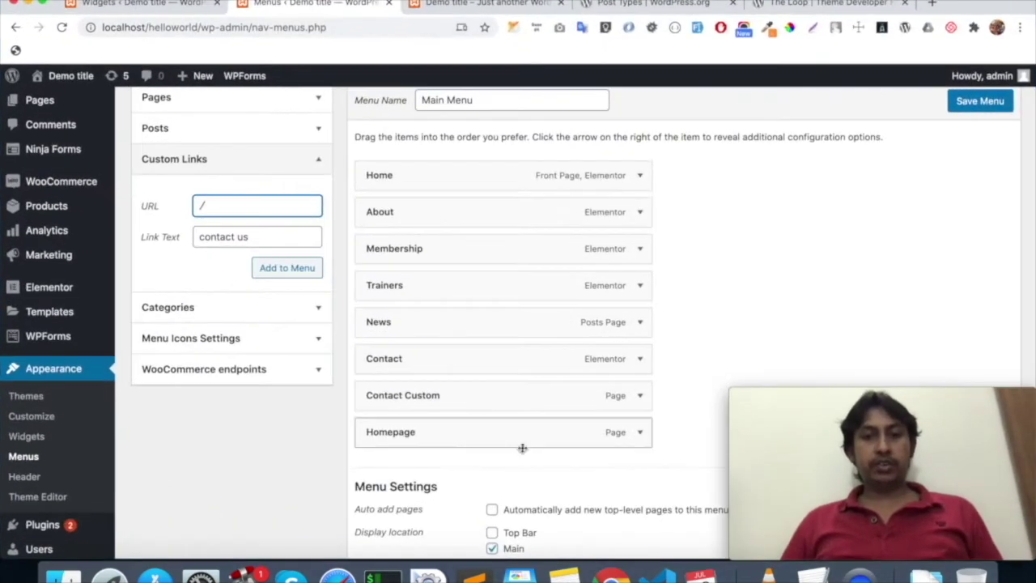
scroll(438, 466, "down", 3)
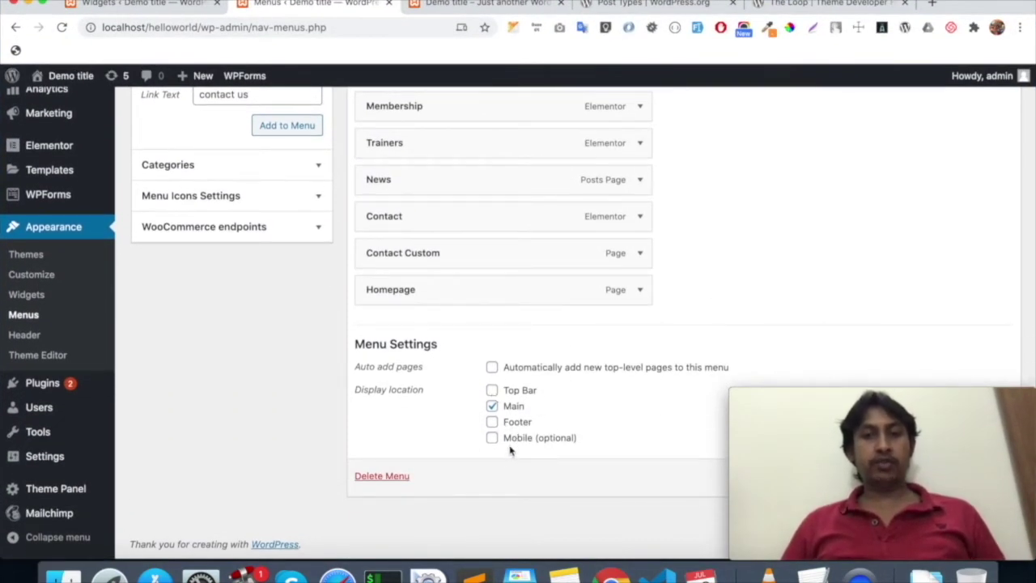
scroll(655, 283, "up", 5)
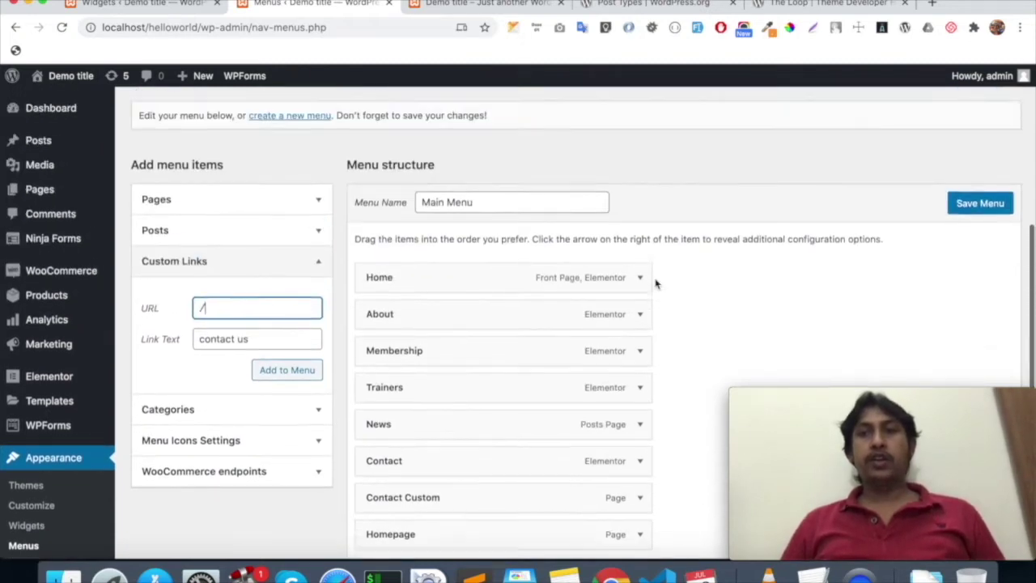
scroll(656, 283, "up", 1)
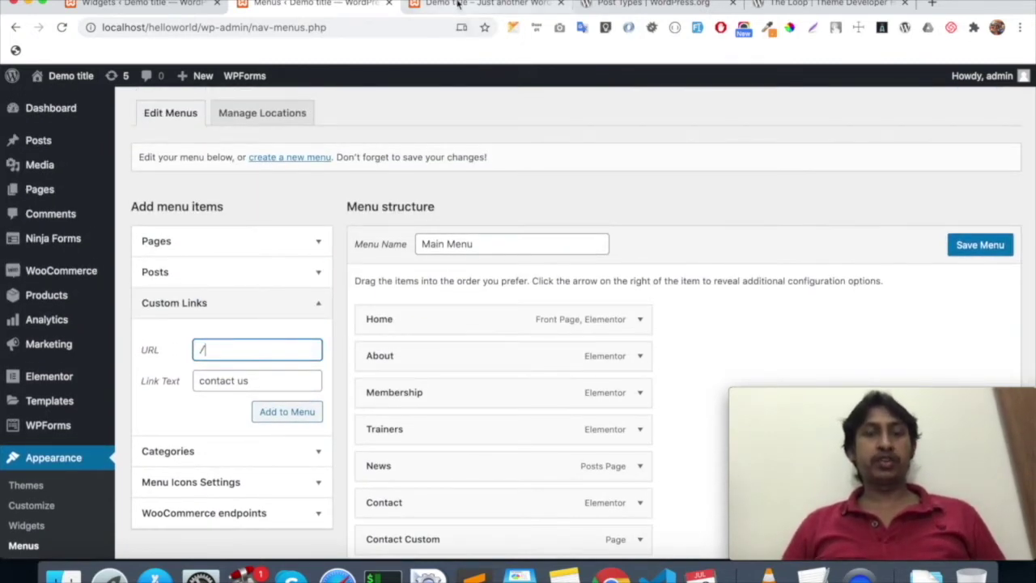
- Check the Gym Club homepage, then reload the Menus page
left_click(459, 5)
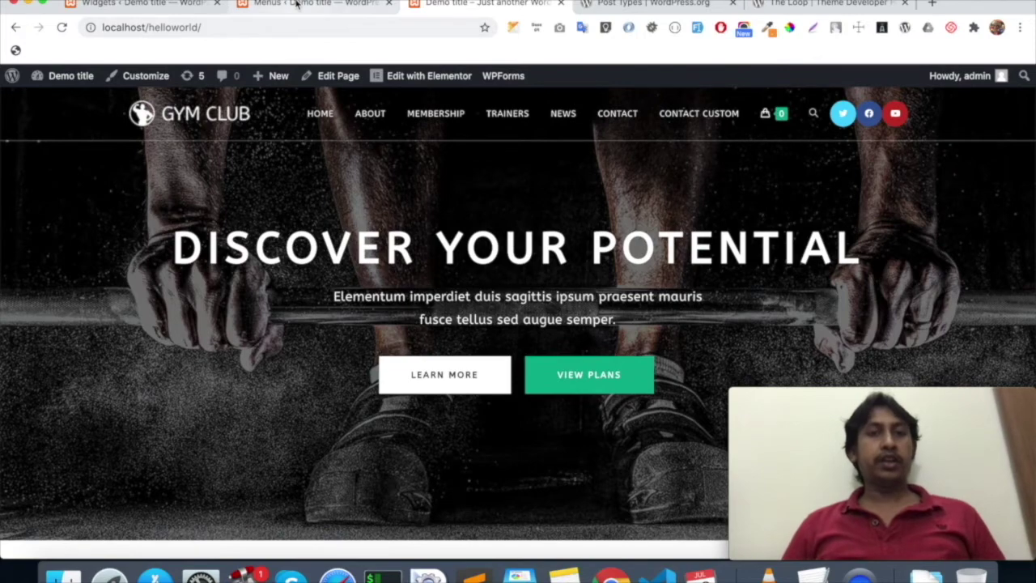
left_click(296, 5)
scroll(377, 395, "down", 5)
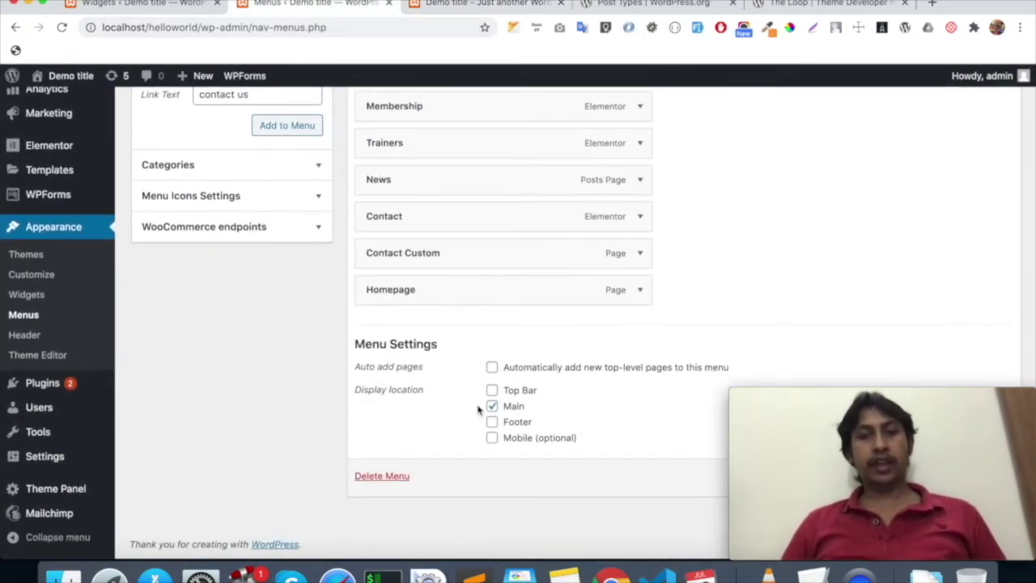
key("super+r")
scroll(481, 277, "down", 4)
scroll(480, 277, "down", 2)
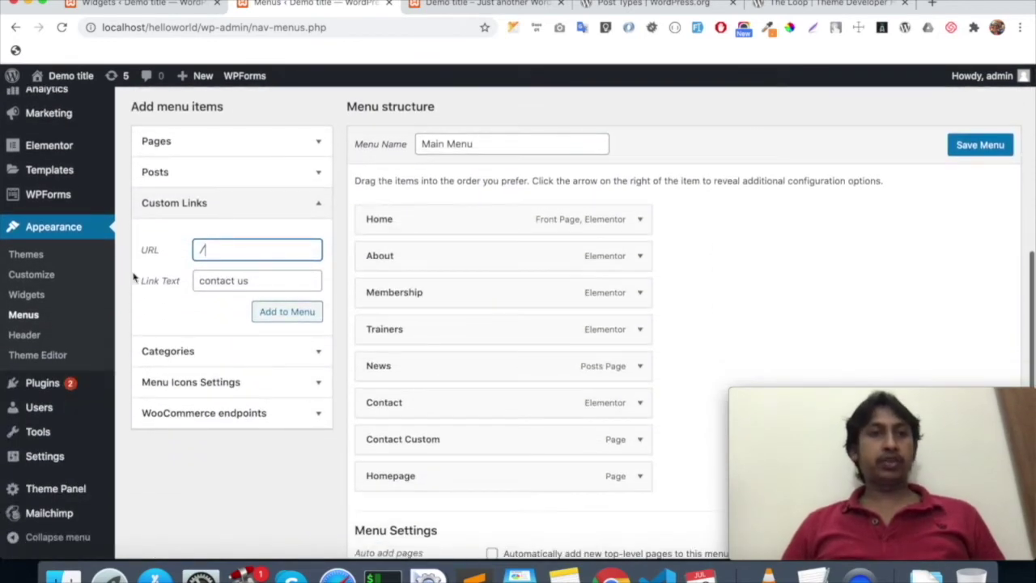
- Go to Appearance > Widgets, leaving the menu editor without saving
left_click(24, 295)
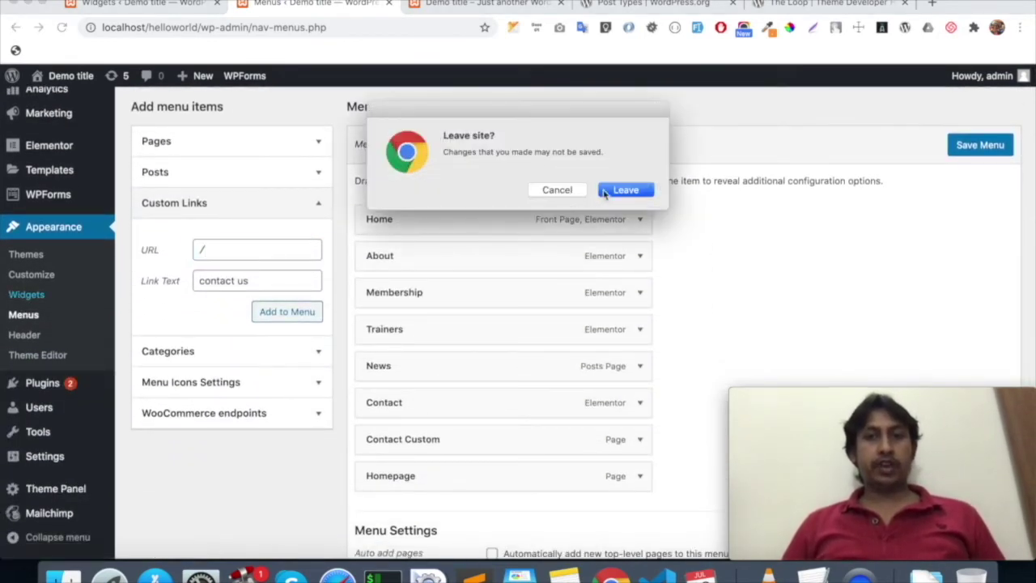
left_click(603, 191)
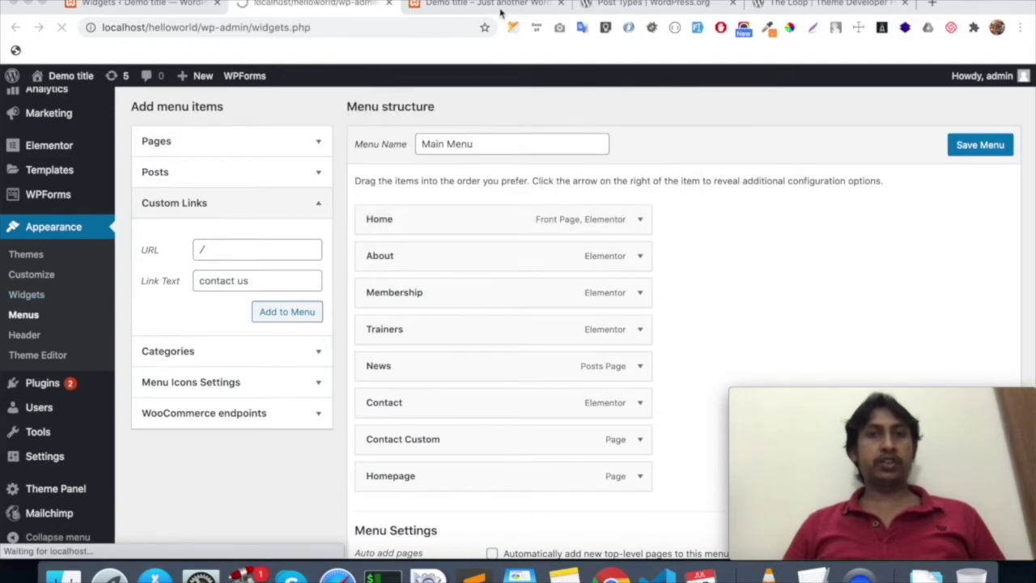
scroll(419, 301, "down", 4)
scroll(421, 275, "down", 3)
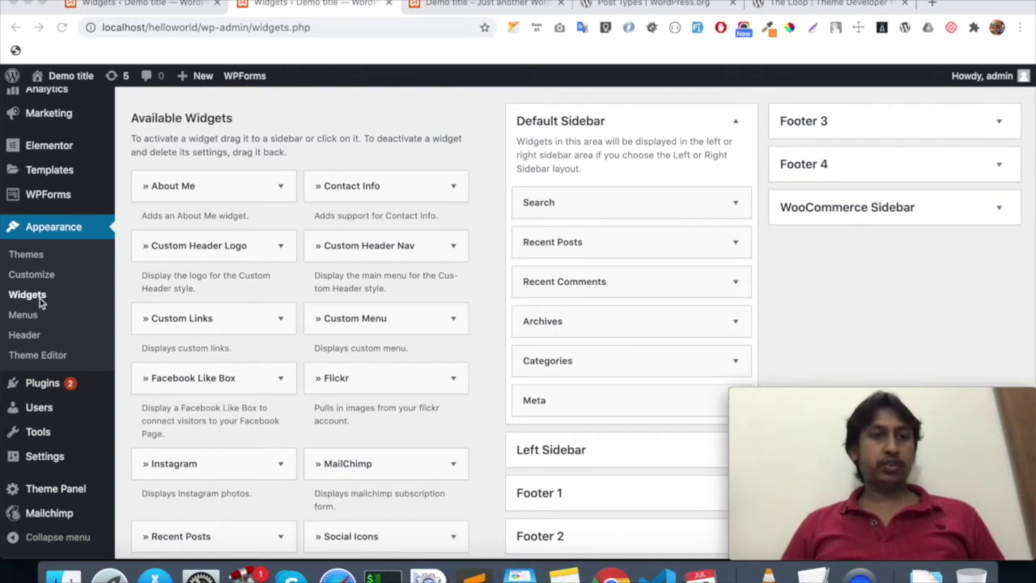
- Collapse the Default Sidebar and glance at the live site's footer
left_click(736, 121)
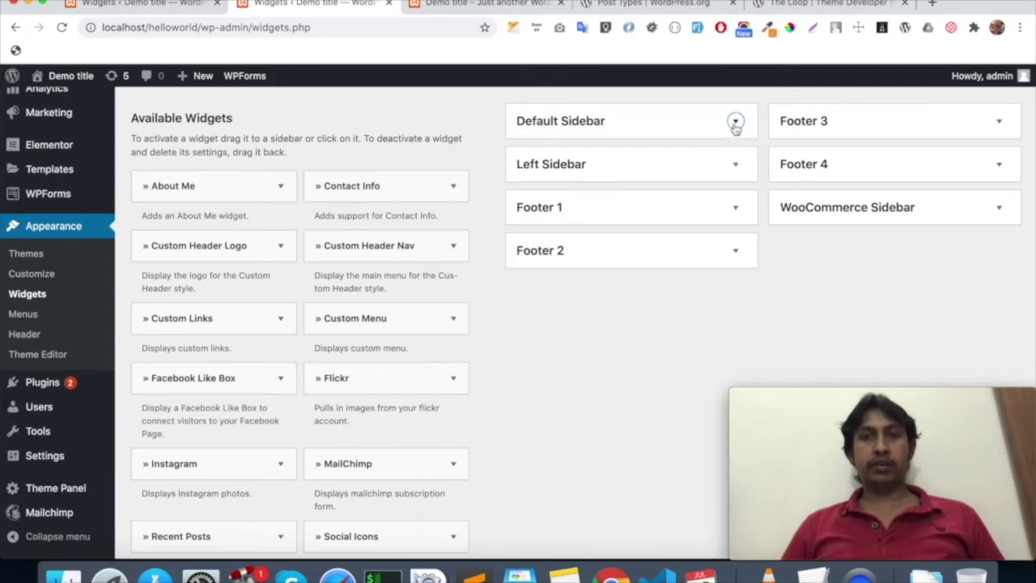
left_click(488, 8)
scroll(449, 212, "down", 20)
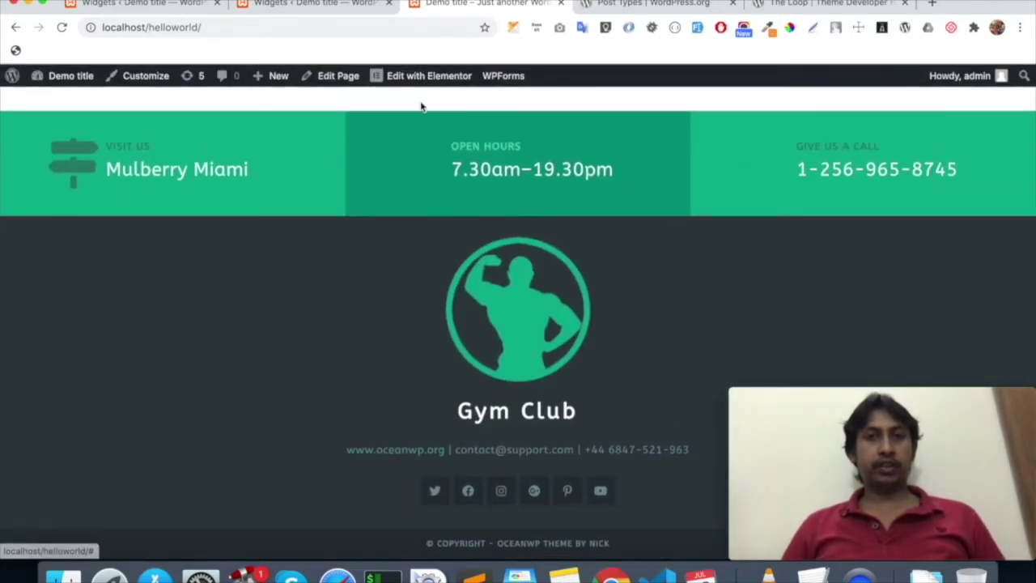
left_click(331, 4)
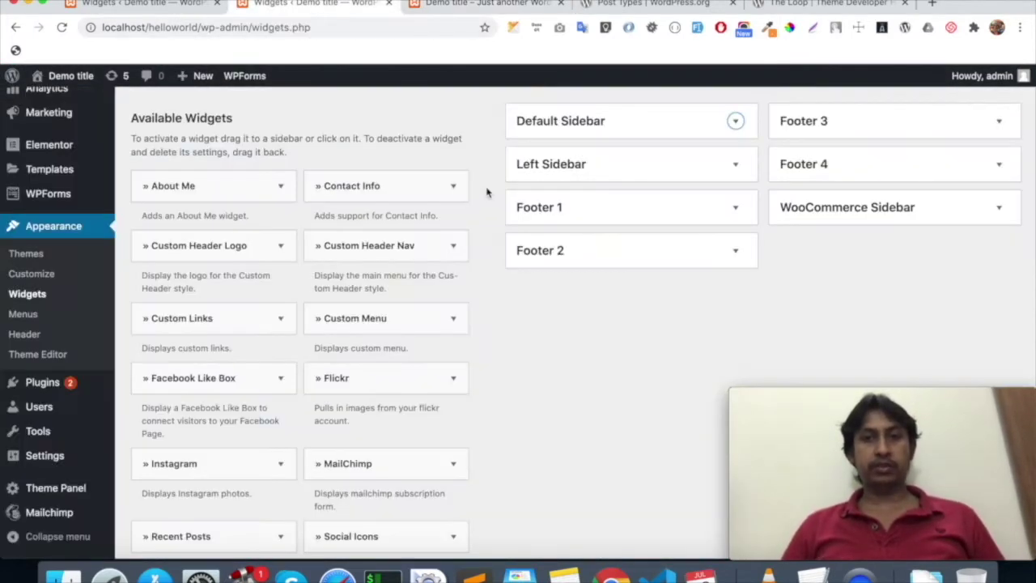
- Add 'hello' on a new line before the <p> in the Footer 1 Text widget and save
left_click(554, 210)
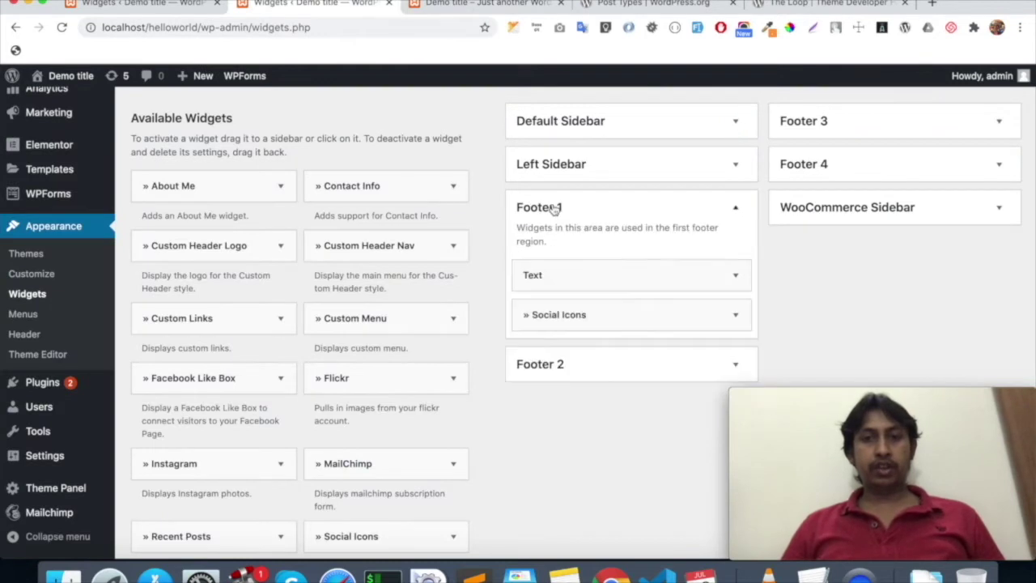
left_click(578, 274)
scroll(546, 429, "down", 1)
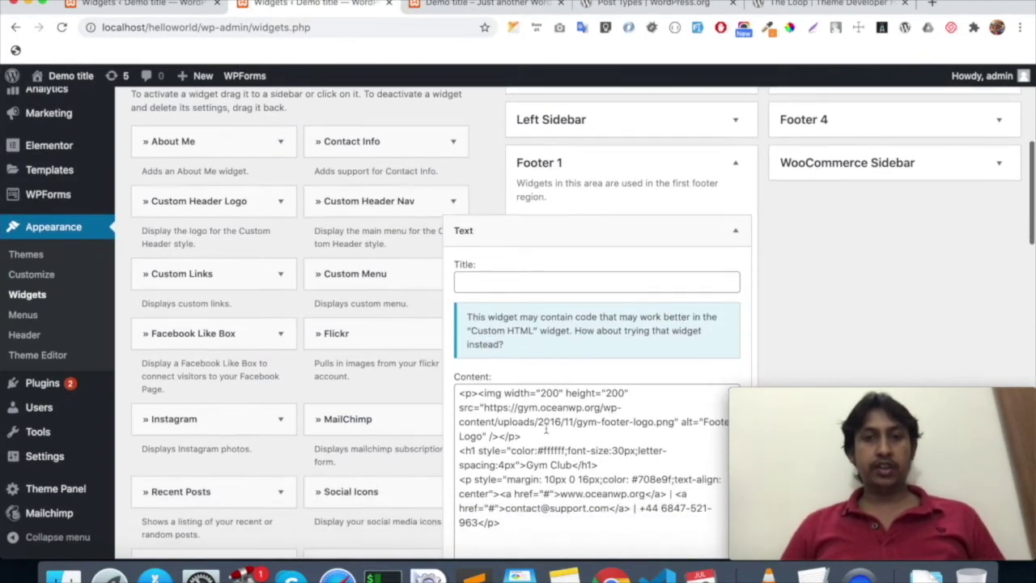
scroll(546, 430, "down", 5)
left_click(477, 207)
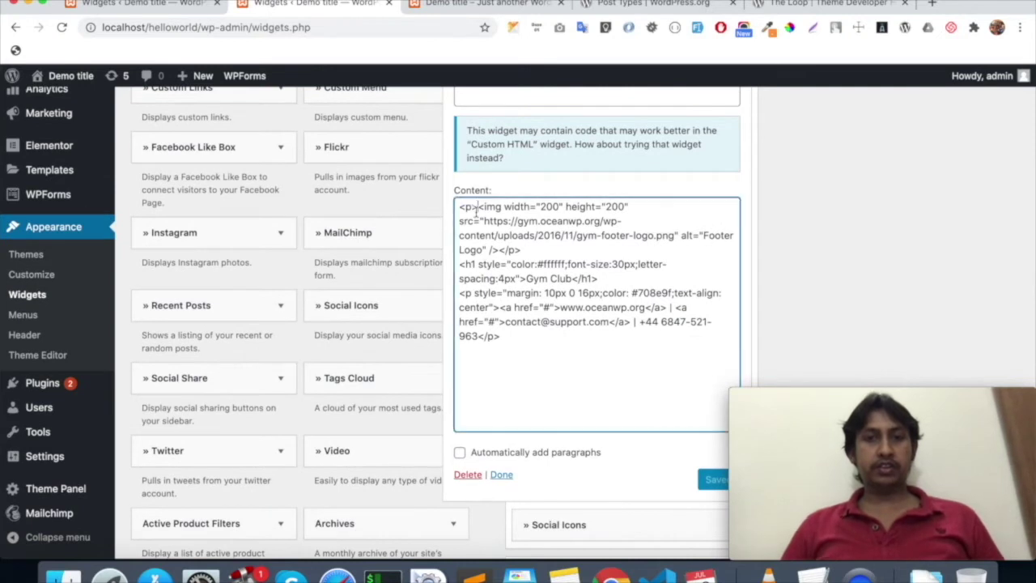
left_click(460, 206)
key("Return")
type("hello")
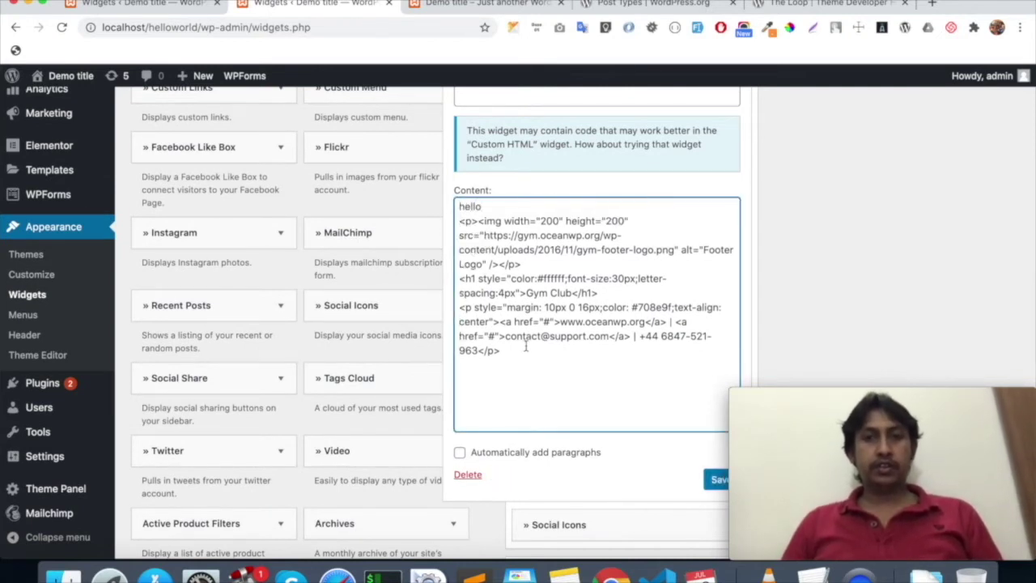
scroll(531, 349, "down", 3)
left_click(722, 348)
- Reload the Gym Club site to see 'hello' above the footer logo
left_click(466, 8)
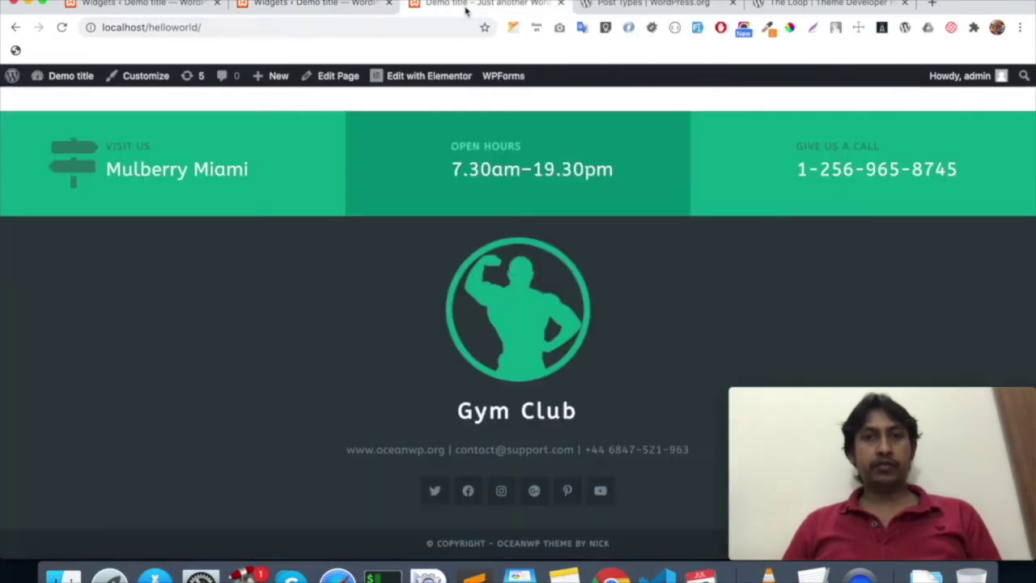
key("super+r")
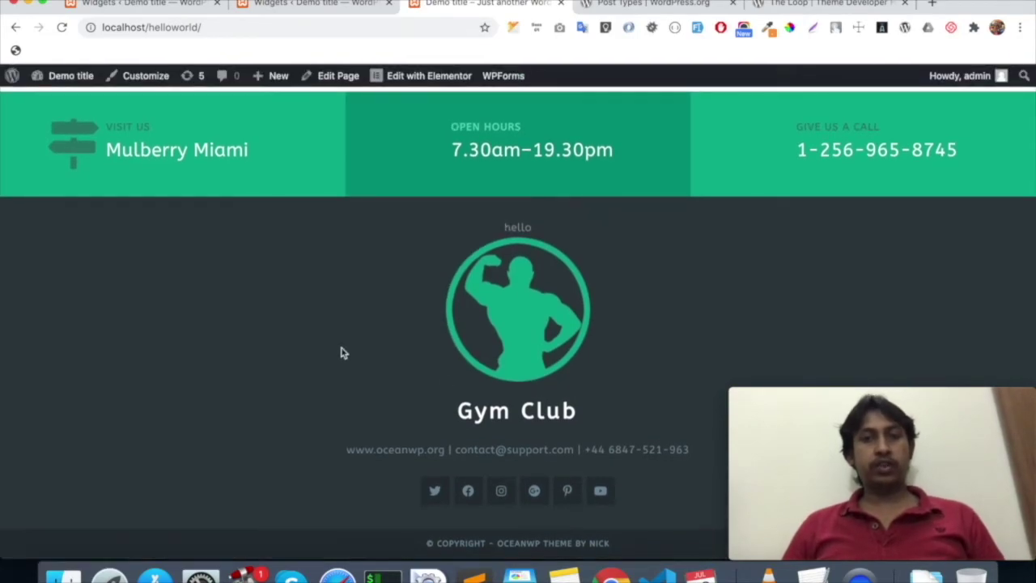
scroll(328, 259, "up", 5)
scroll(330, 261, "up", 20)
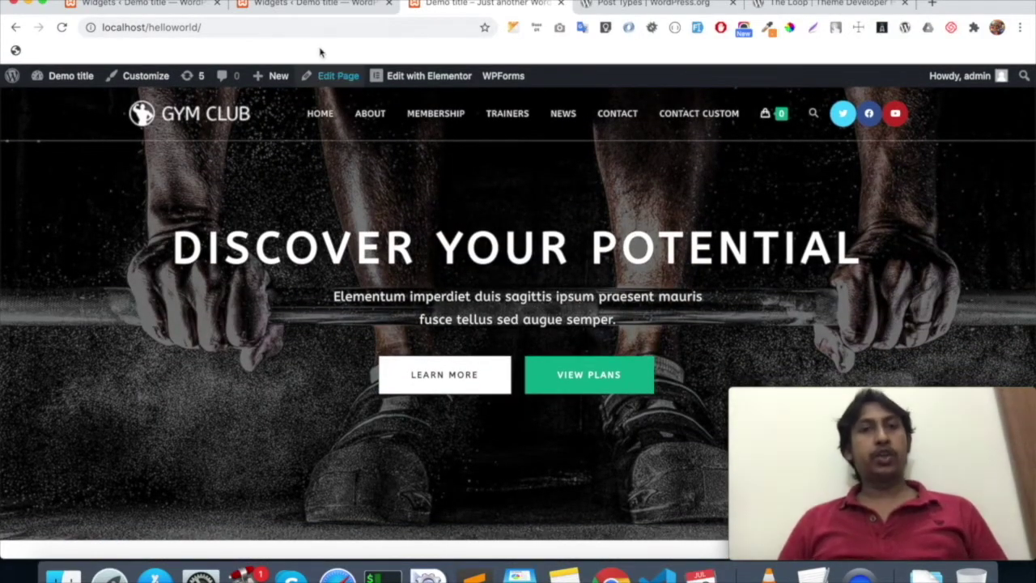
- Open the site's NEWS page and scroll to Demo Post with its Hello text
left_click(309, 7)
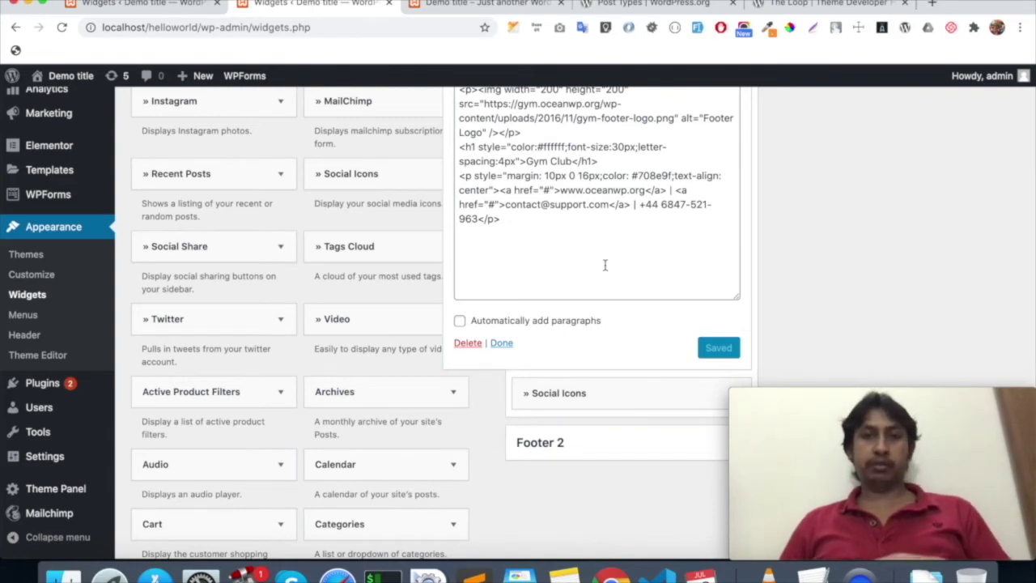
left_click(453, 5)
scroll(434, 379, "down", 10)
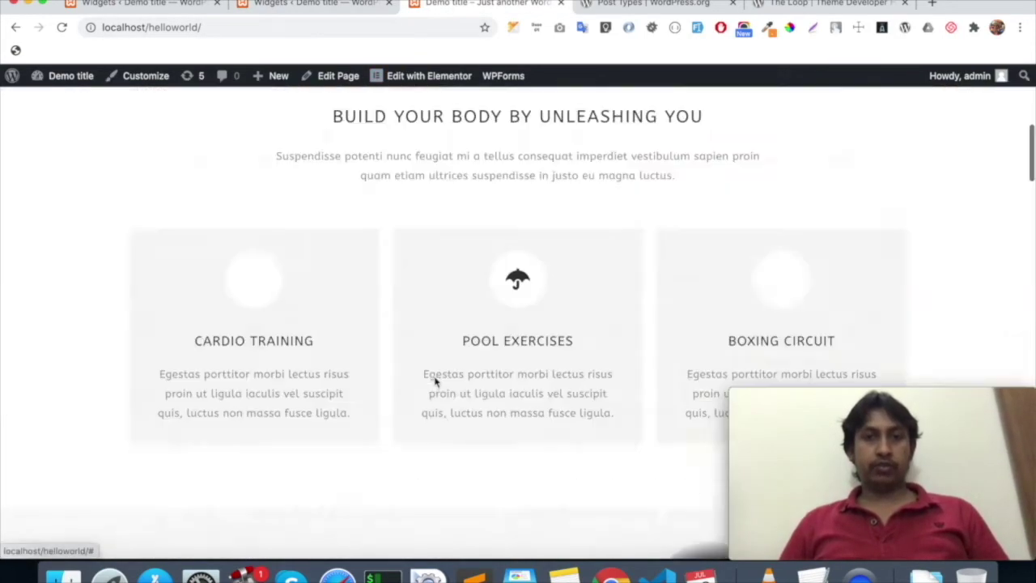
scroll(436, 382, "down", 15)
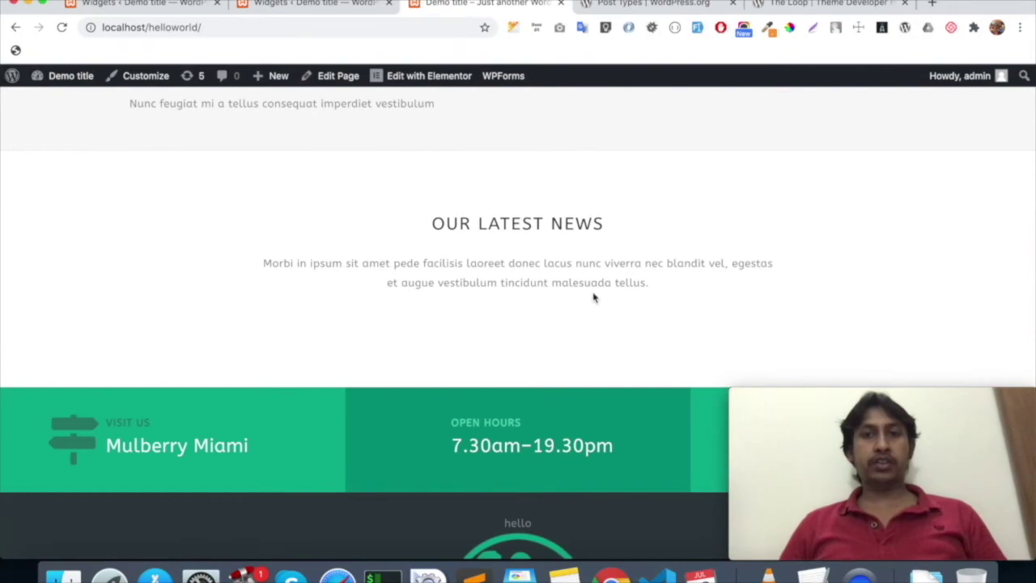
scroll(594, 296, "up", 12)
scroll(593, 298, "up", 15)
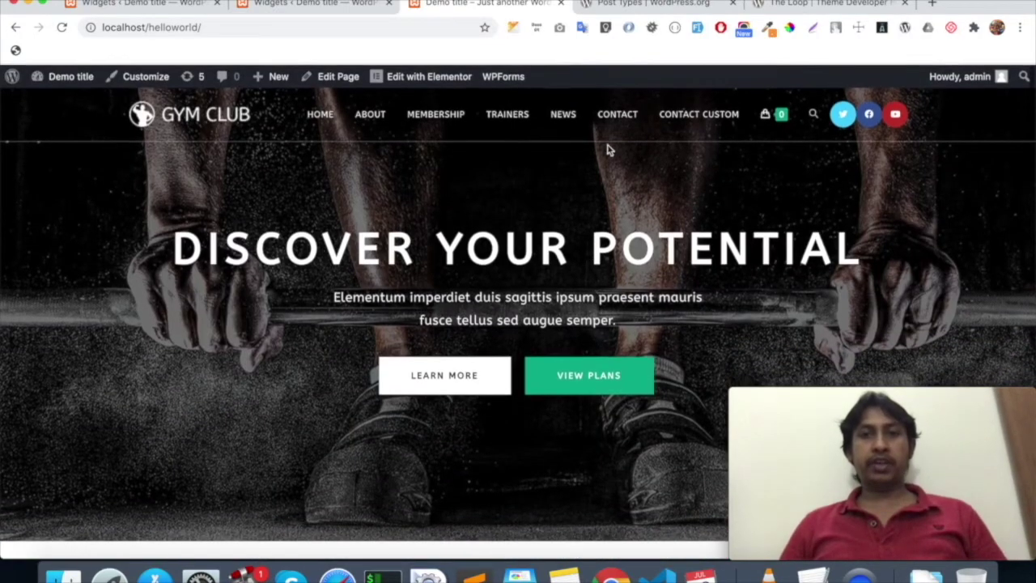
left_click(568, 120)
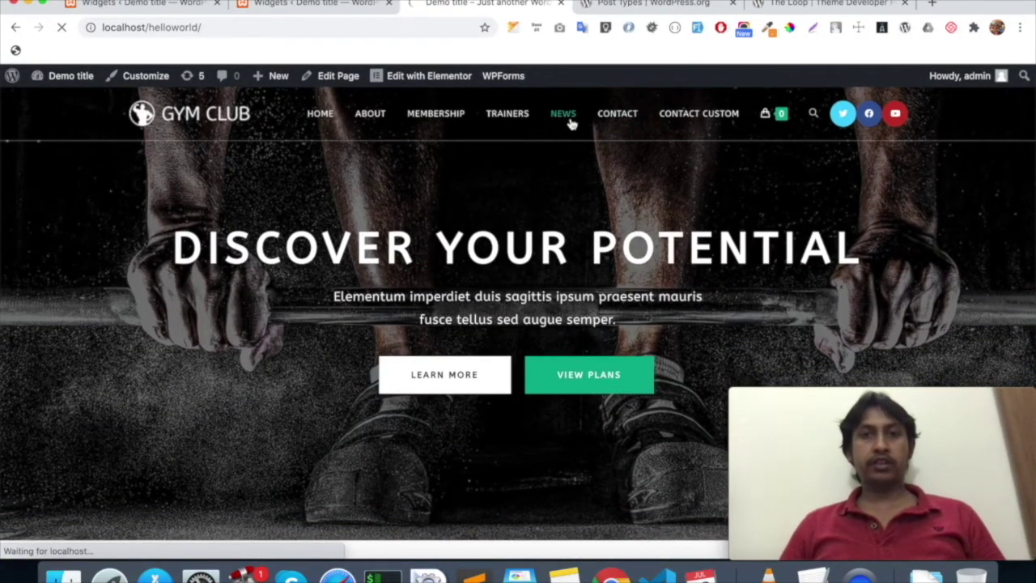
scroll(354, 357, "down", 12)
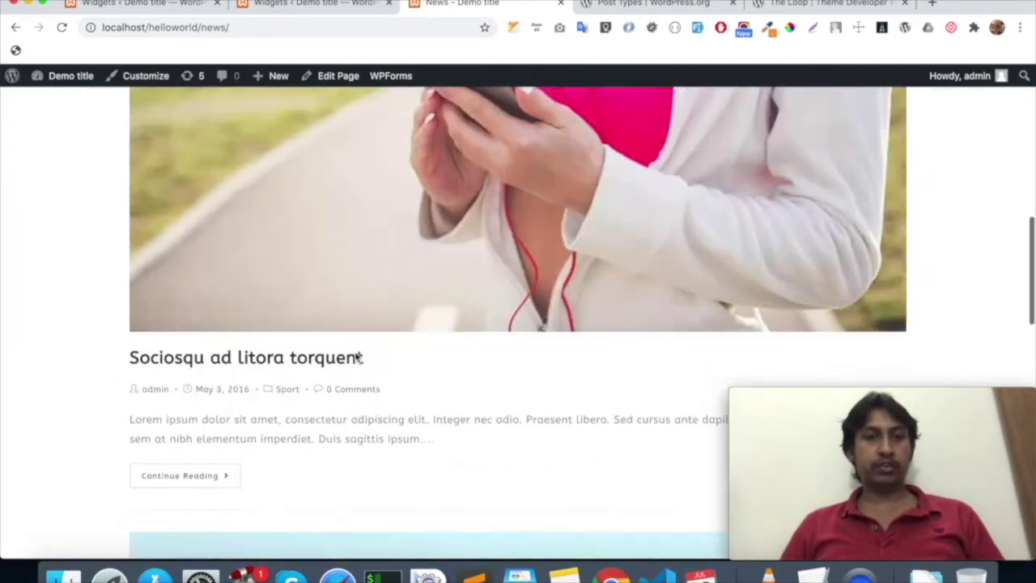
scroll(160, 466, "up", 8)
scroll(159, 465, "up", 5)
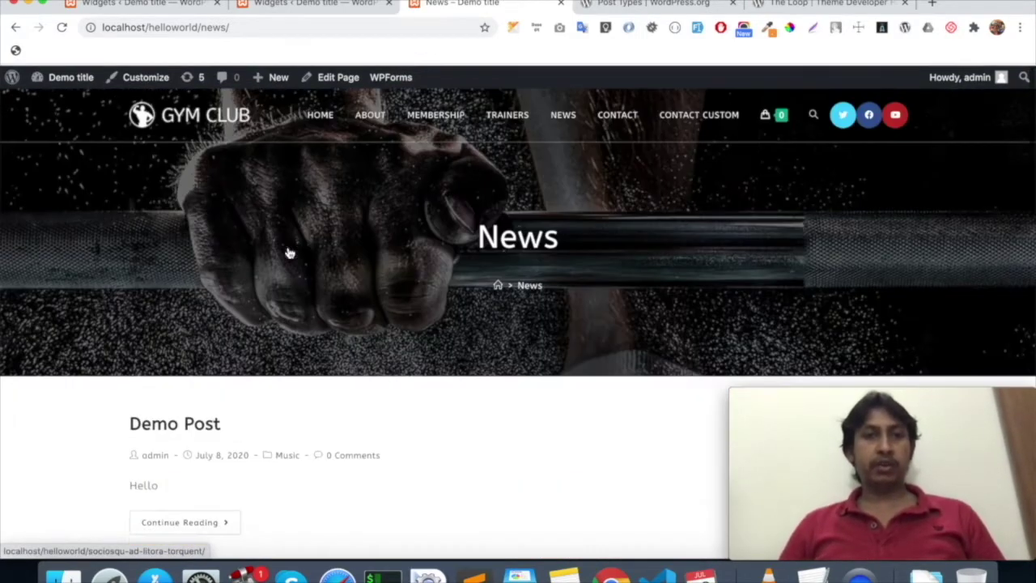
scroll(211, 404, "down", 2)
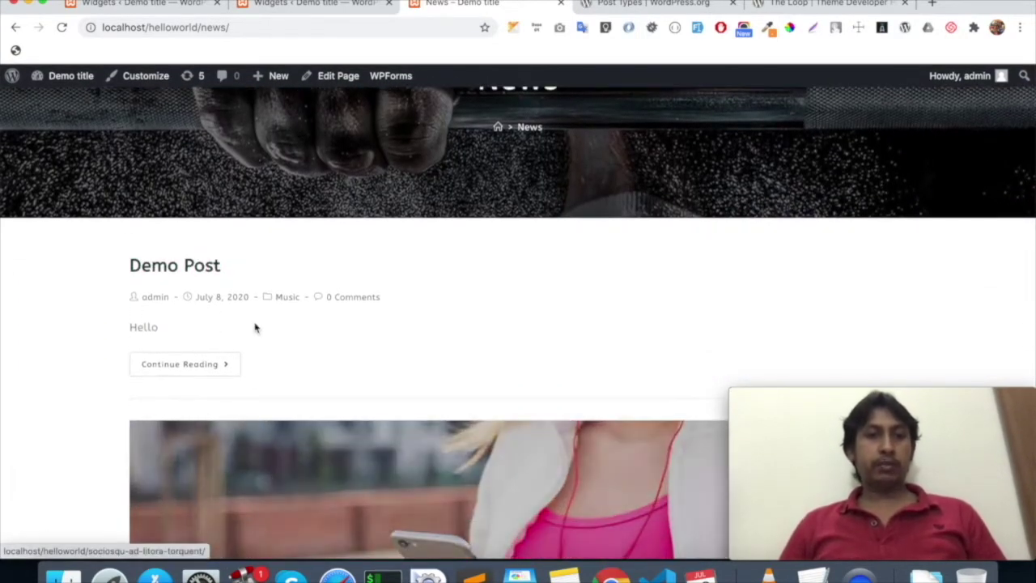
- Reload the Widgets admin tab and mark the Install line in the outline notes
left_click(299, 4)
left_click(291, 27)
key("Return")
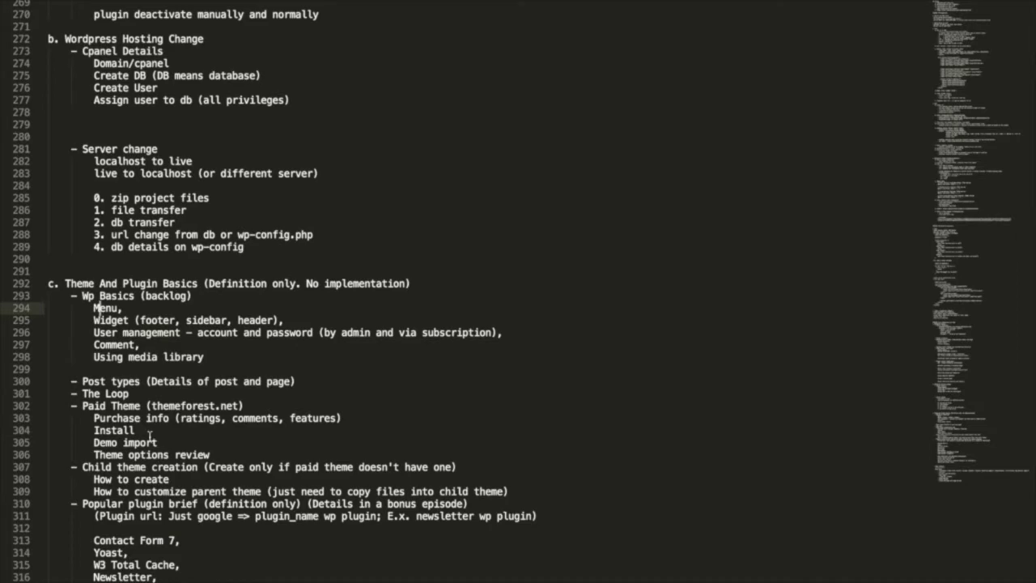
left_click(145, 433)
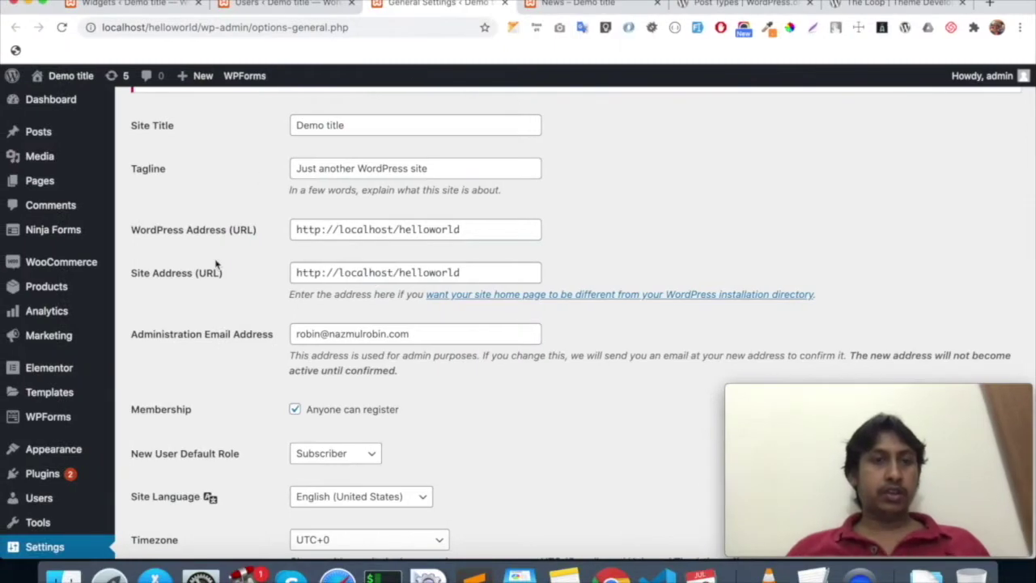
- Review General Settings, keeping Subscriber as New User Default Role, then open the Users list
scroll(215, 263, "down", 6)
scroll(176, 302, "up", 5)
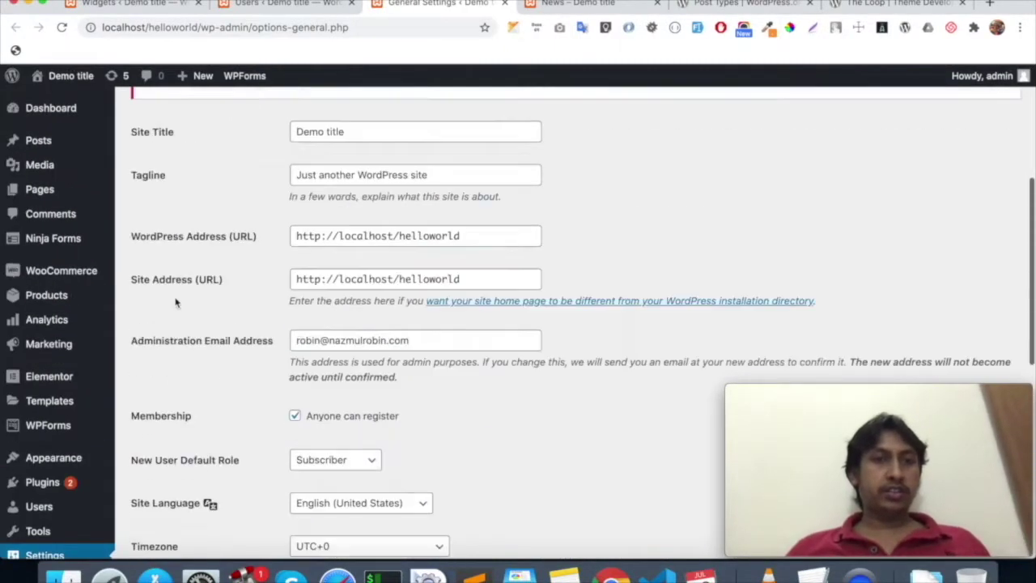
scroll(175, 302, "up", 5)
scroll(208, 405, "down", 7)
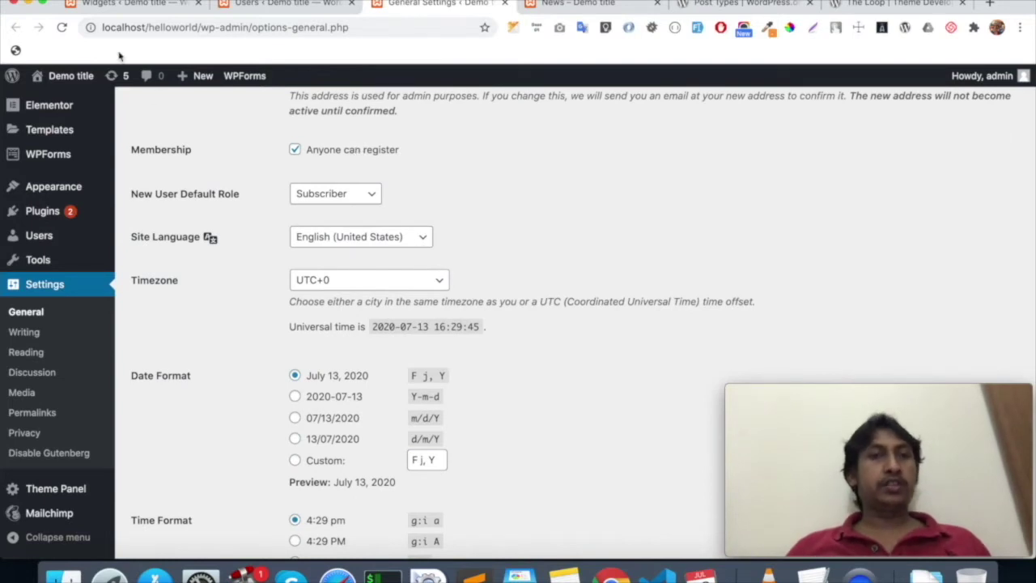
left_click(316, 197)
left_click(226, 192)
scroll(210, 311, "down", 1)
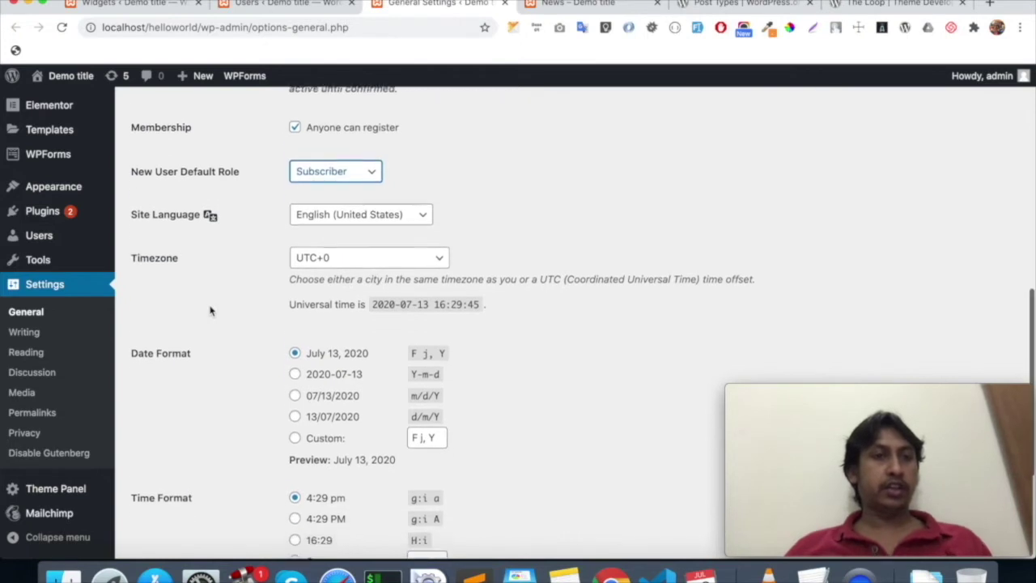
scroll(211, 311, "down", 2)
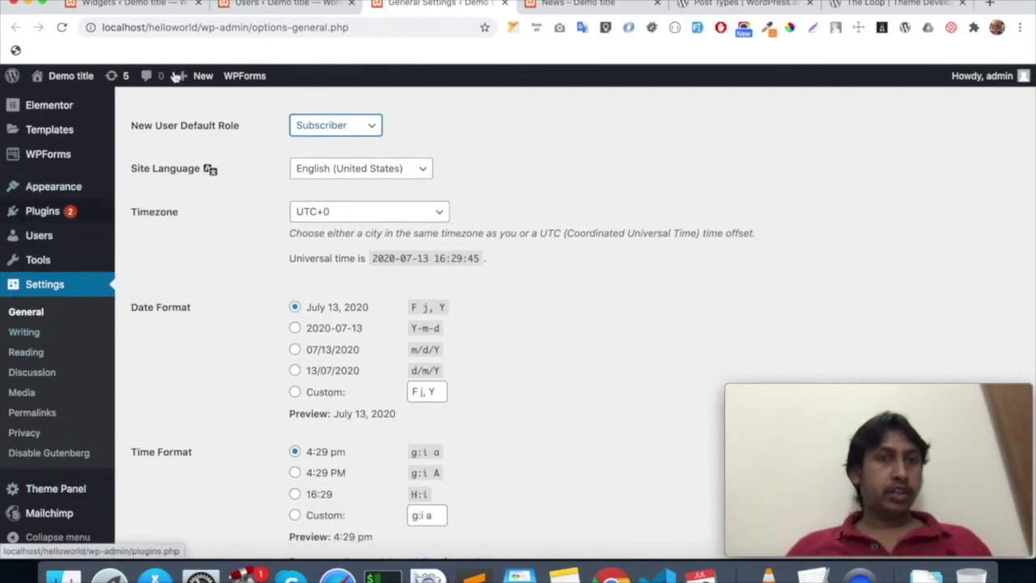
left_click(259, 11)
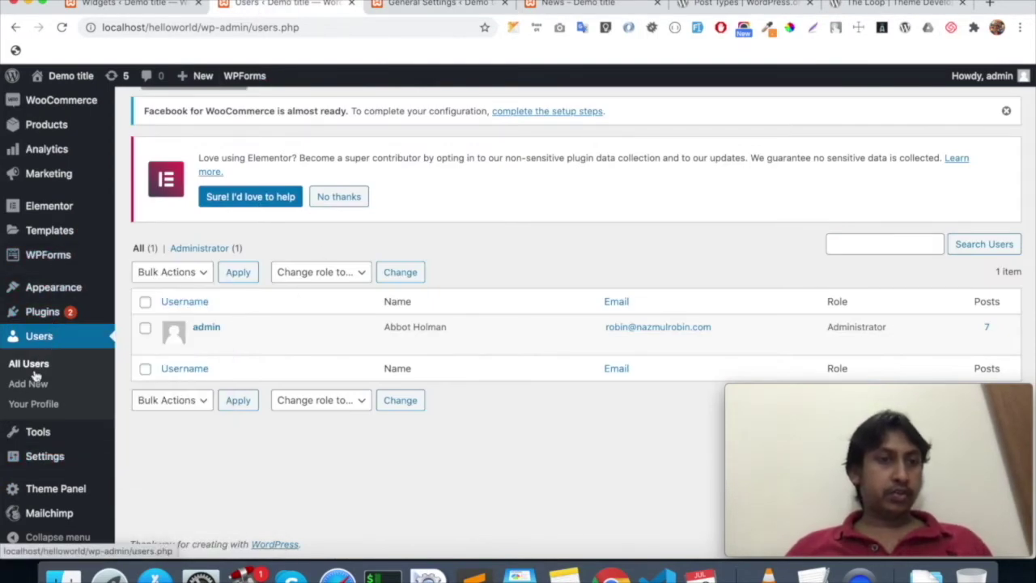
scroll(210, 275, "up", 5)
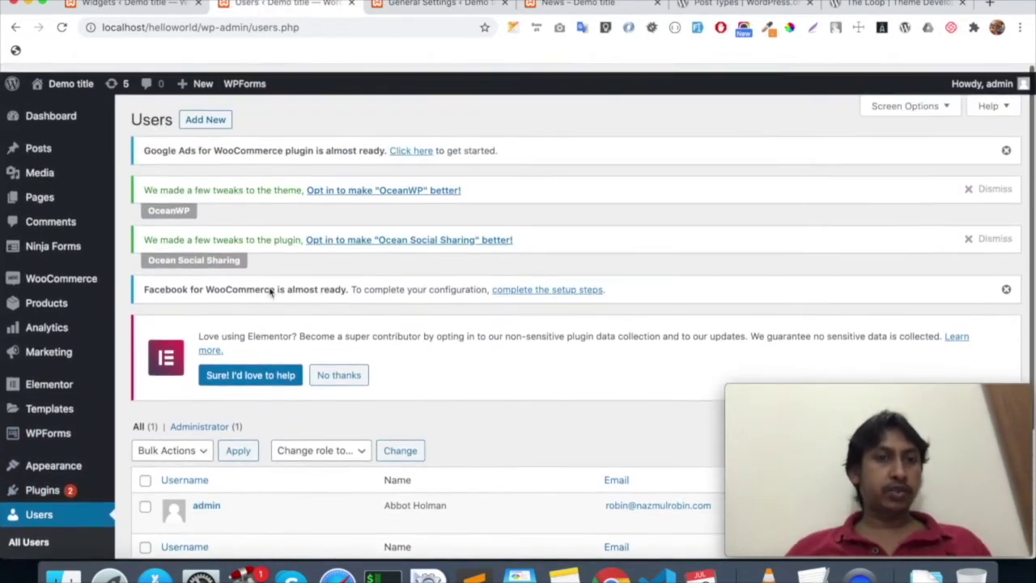
left_click(207, 112)
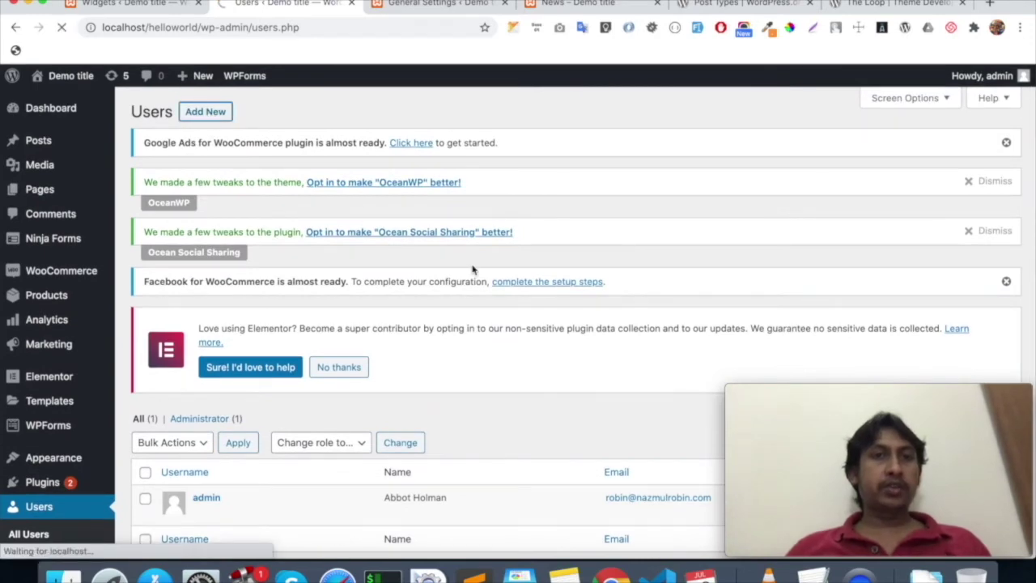
scroll(275, 300, "down", 5)
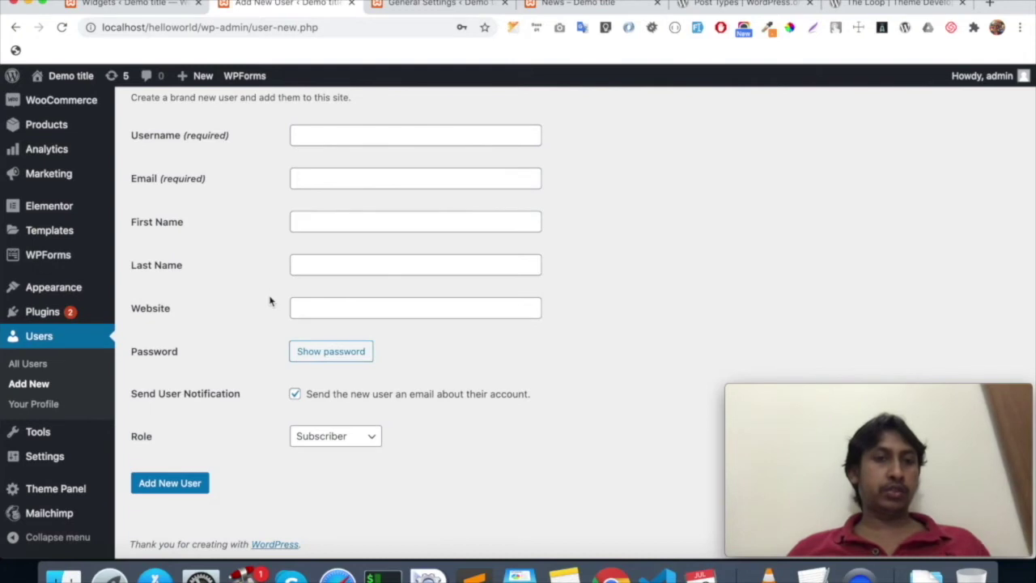
scroll(270, 301, "up", 3)
scroll(270, 300, "down", 3)
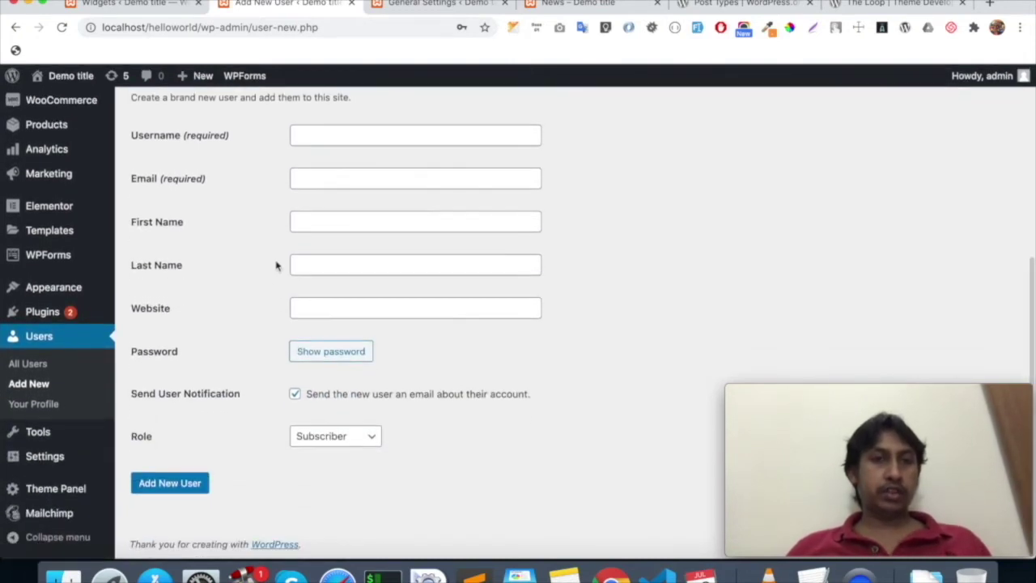
left_click(320, 139)
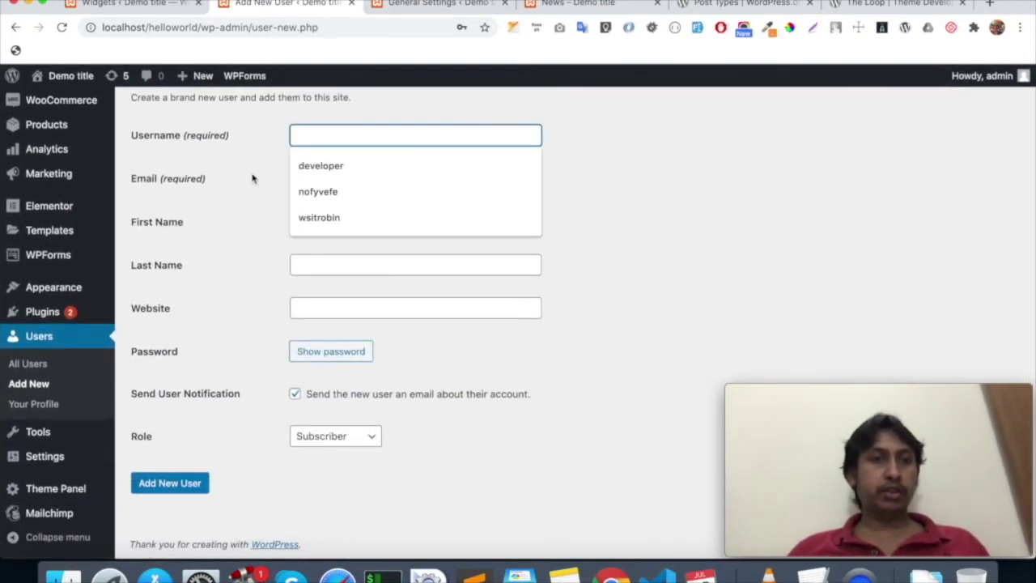
left_click(263, 239)
left_click(347, 362)
scroll(273, 416, "down", 1)
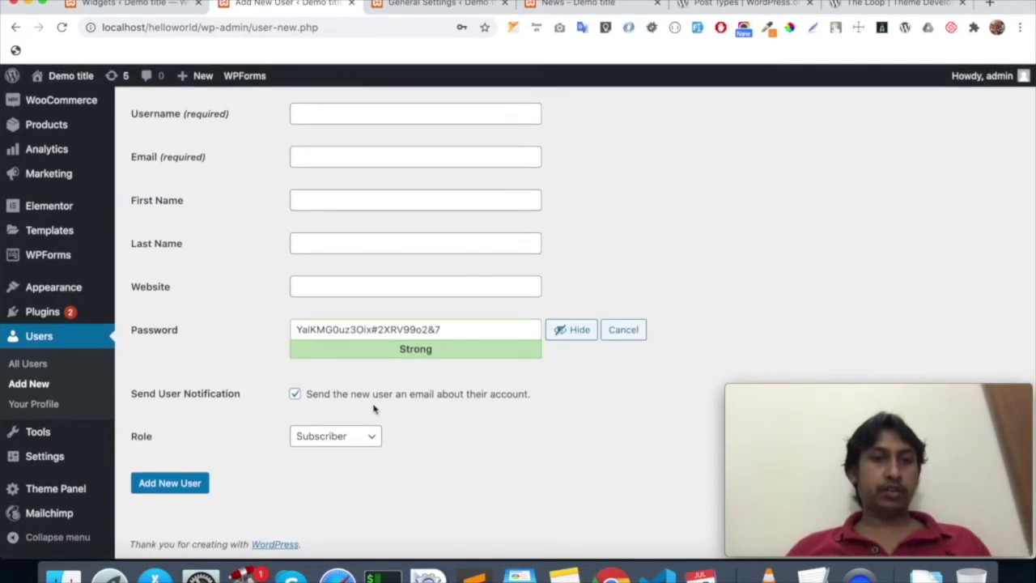
left_click(332, 444)
left_click(233, 437)
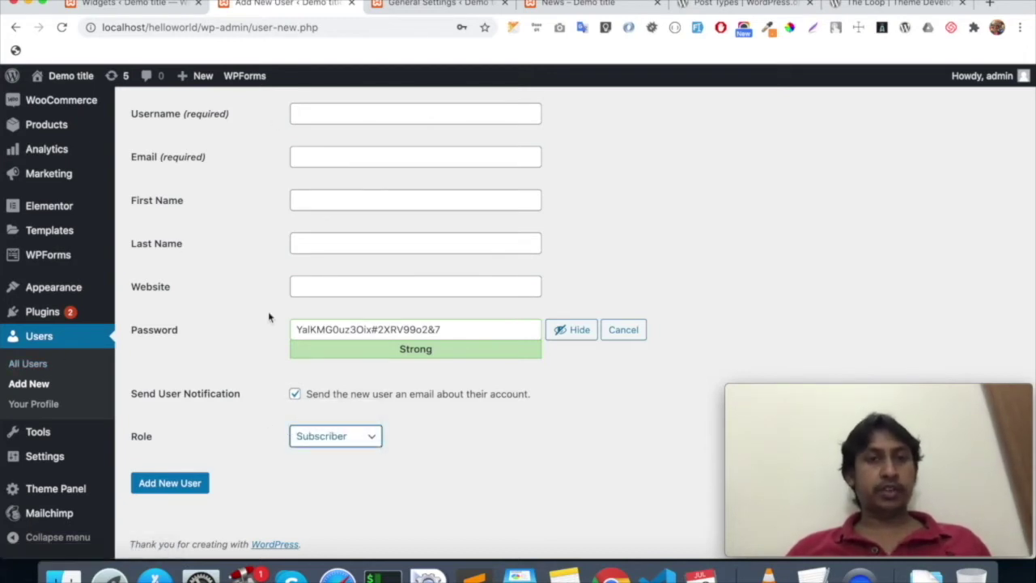
left_click(35, 371)
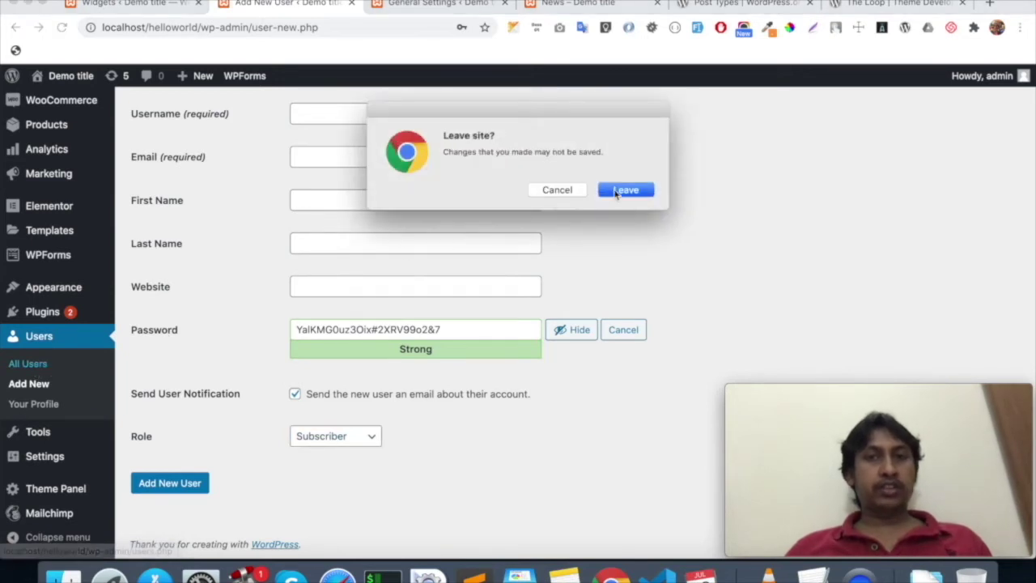
left_click(624, 189)
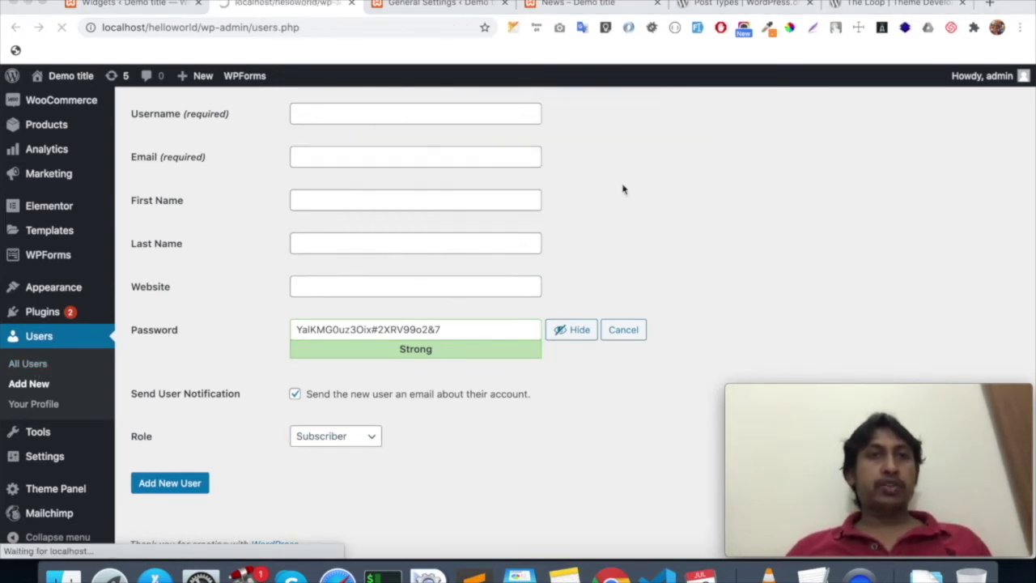
- Look through the admin user's Profile page, then return to General Settings
scroll(218, 453, "down", 5)
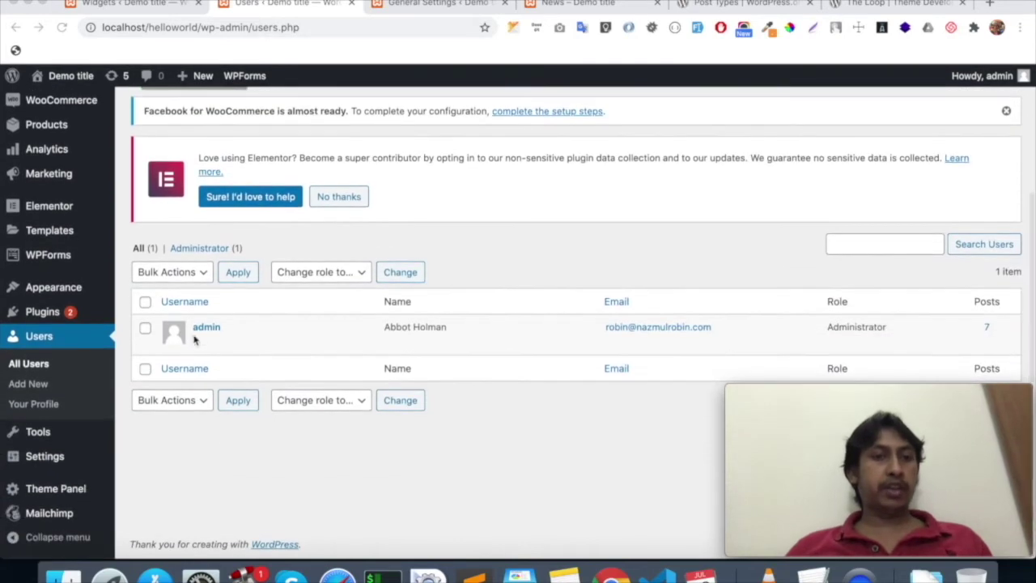
left_click(199, 332)
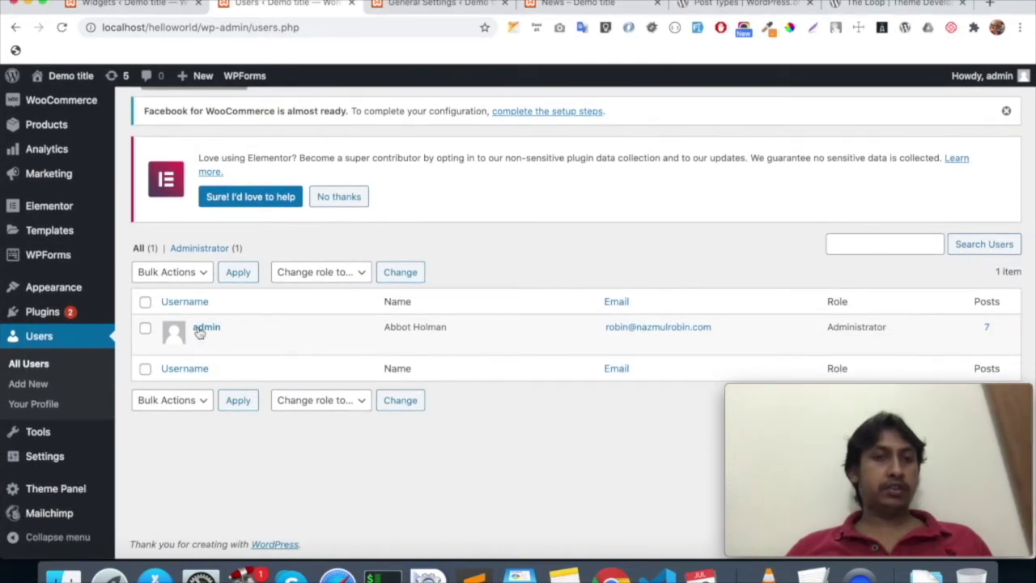
scroll(406, 343, "down", 3)
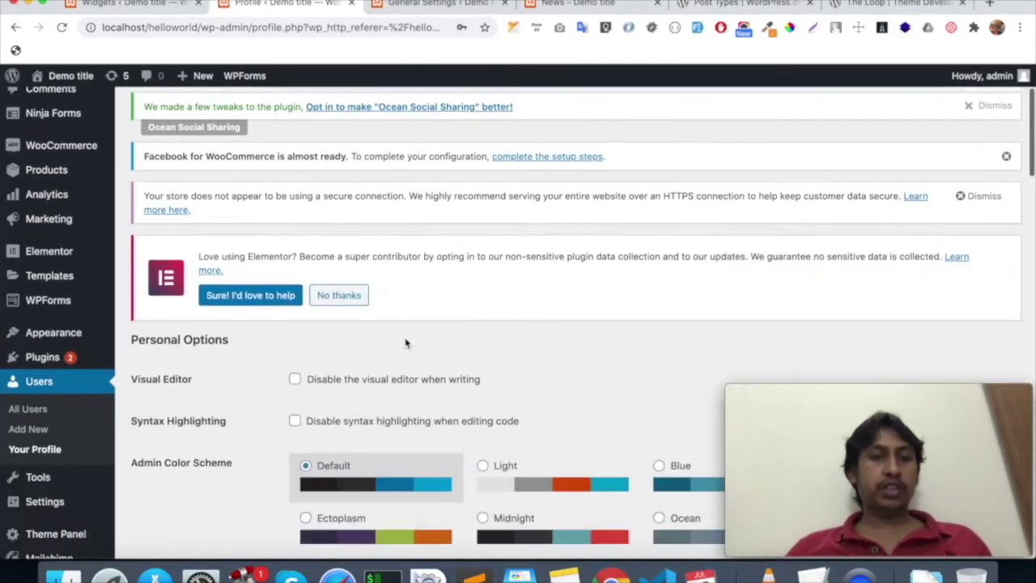
scroll(406, 343, "down", 5)
scroll(219, 393, "down", 5)
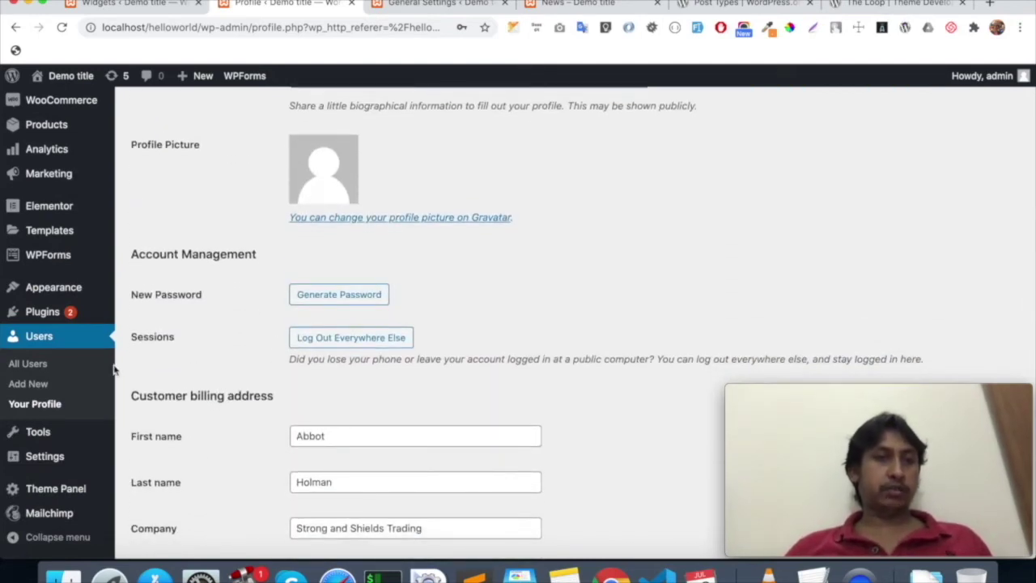
key("ctrl+Right")
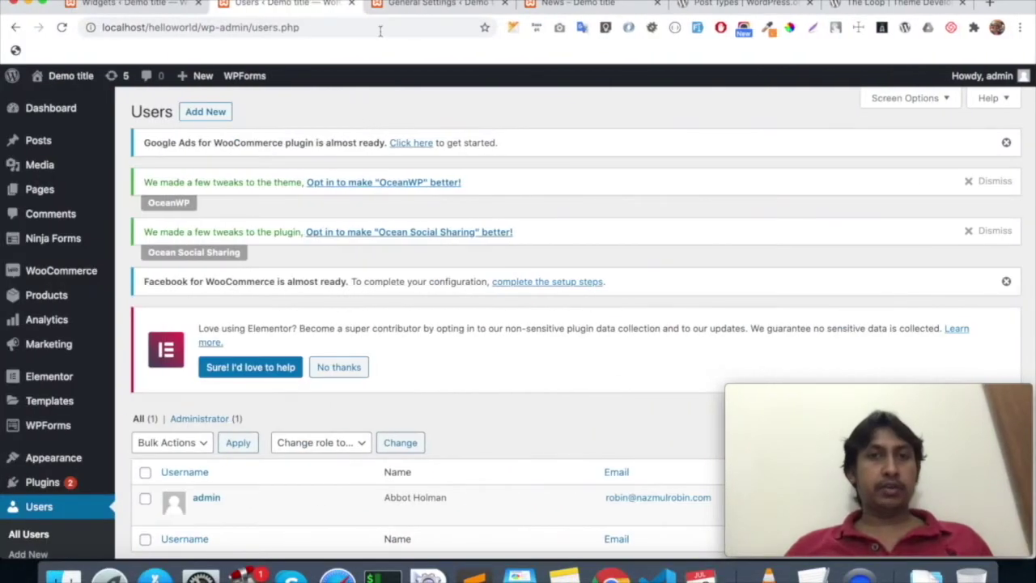
key("ctrl+Tab")
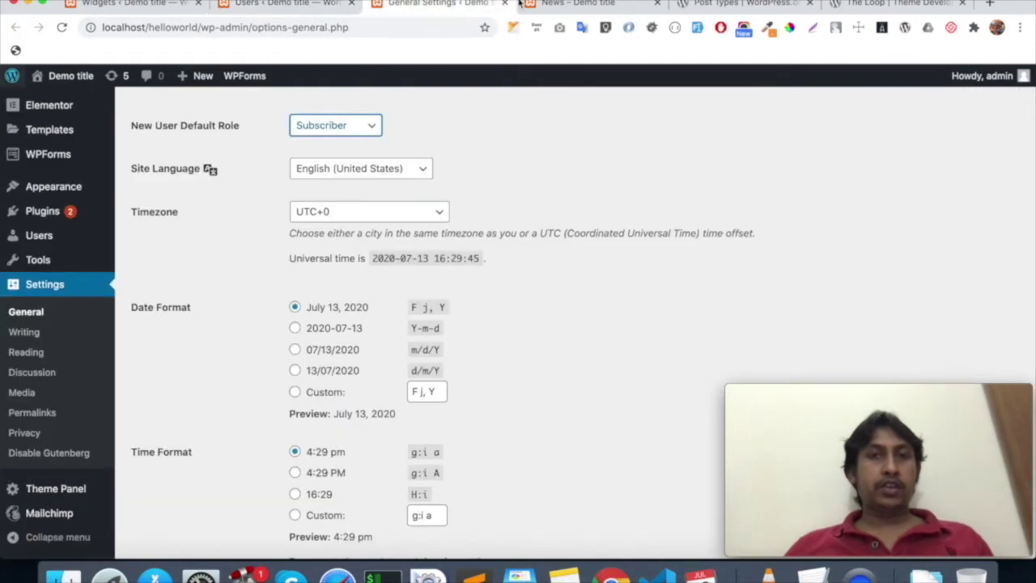
key("ctrl+Tab")
scroll(247, 330, "down", 20)
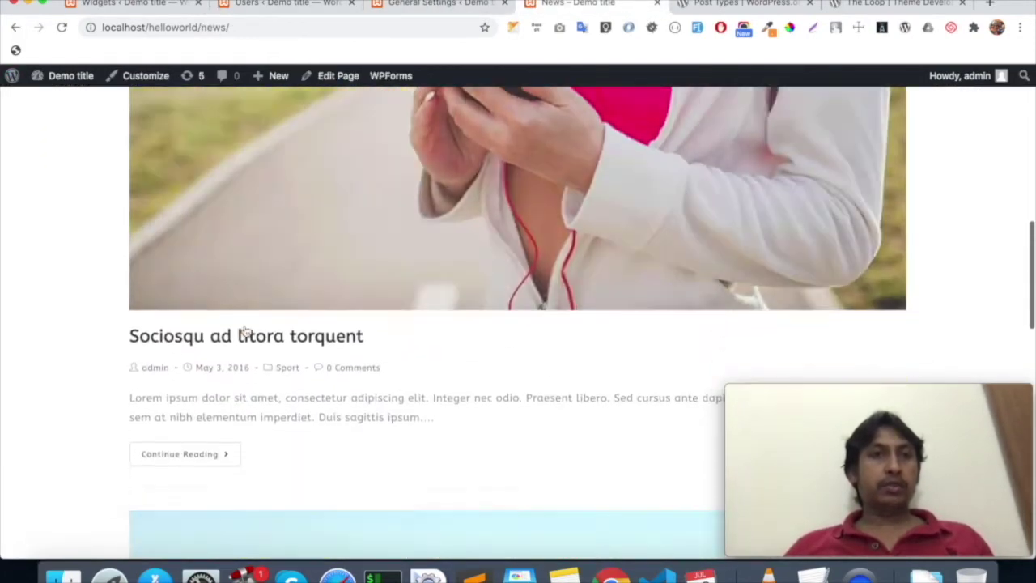
scroll(246, 331, "up", 15)
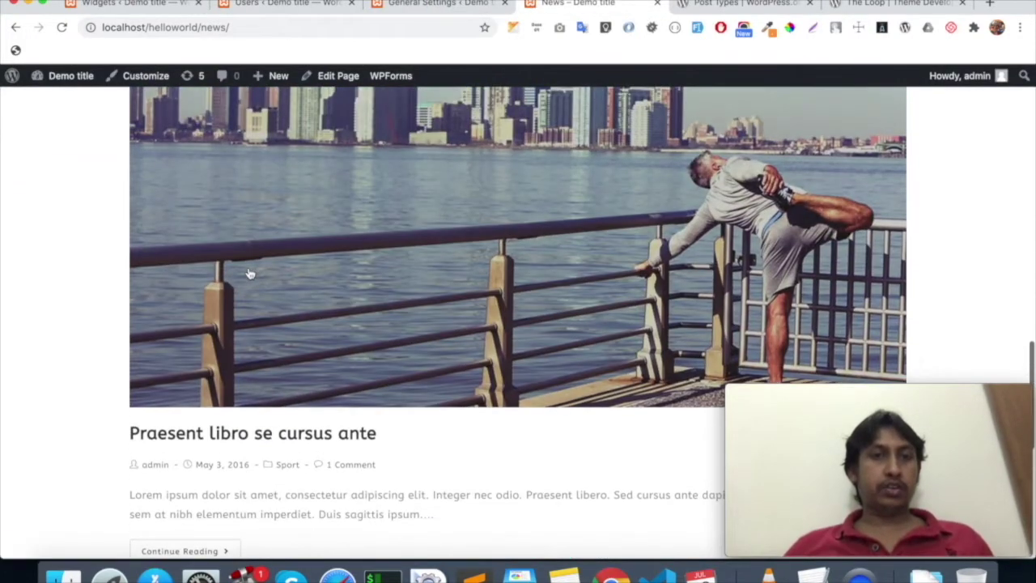
scroll(250, 273, "down", 4)
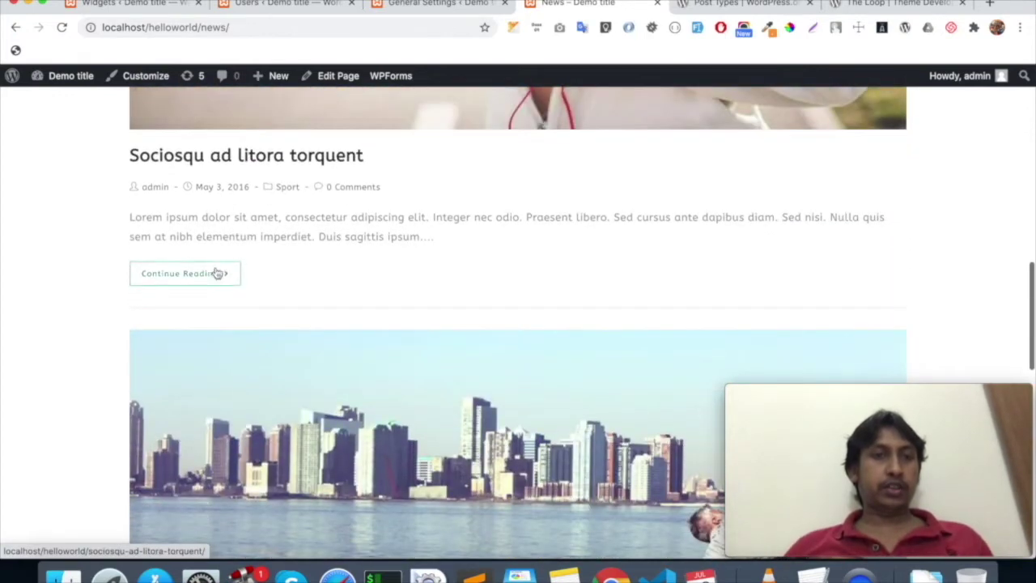
left_click(238, 155)
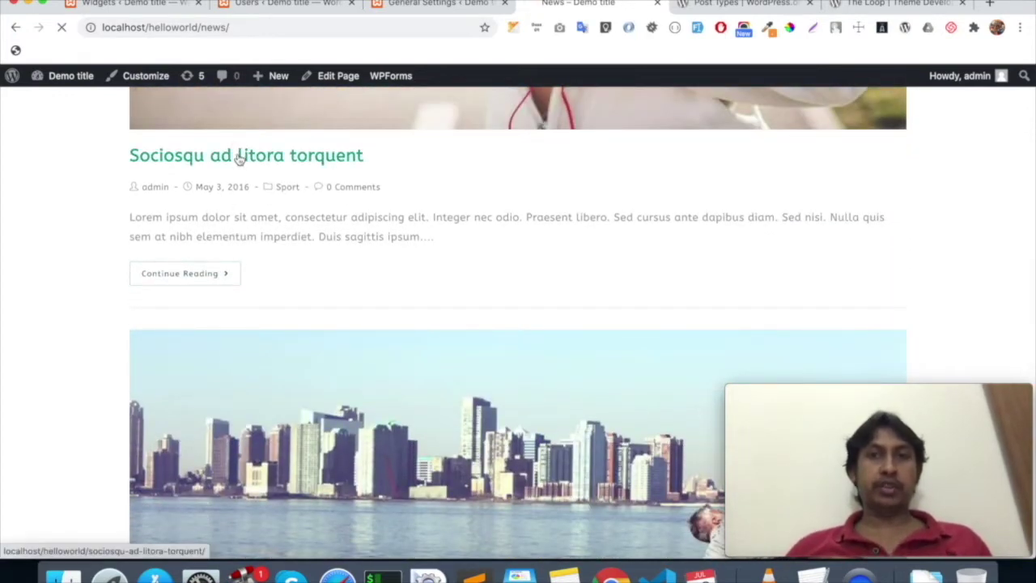
scroll(300, 480, "down", 20)
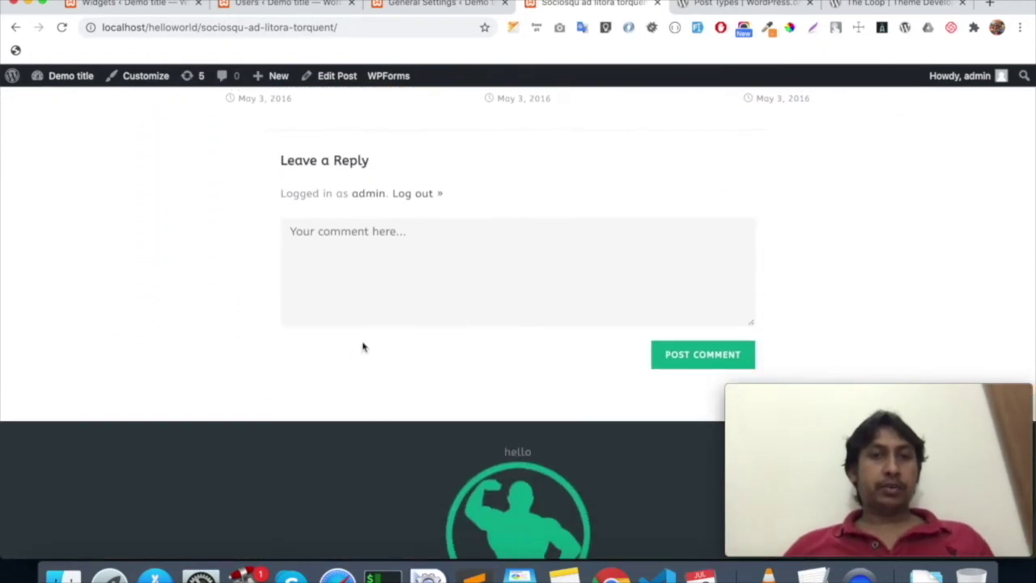
type("dsd sds")
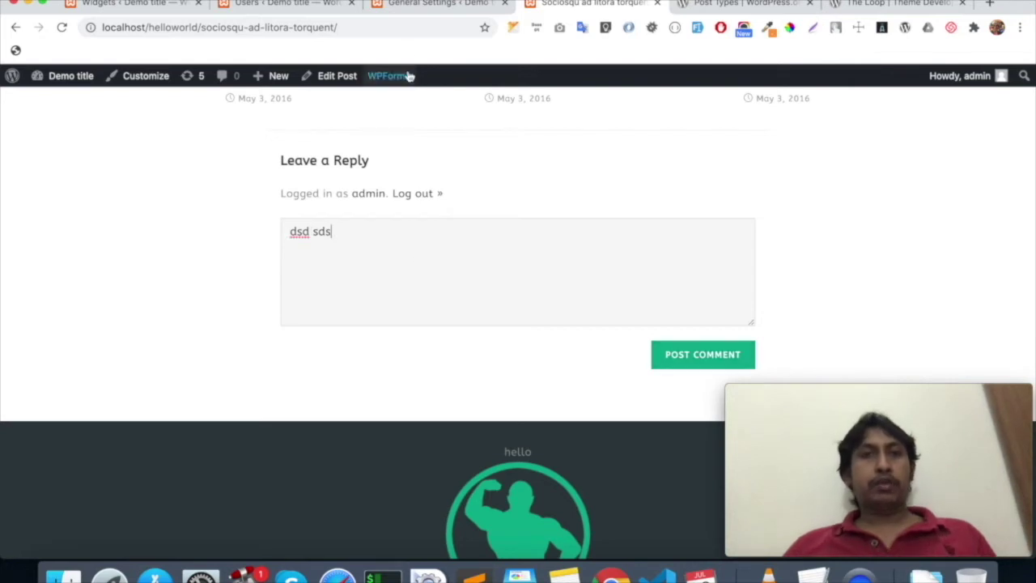
left_click(401, 6)
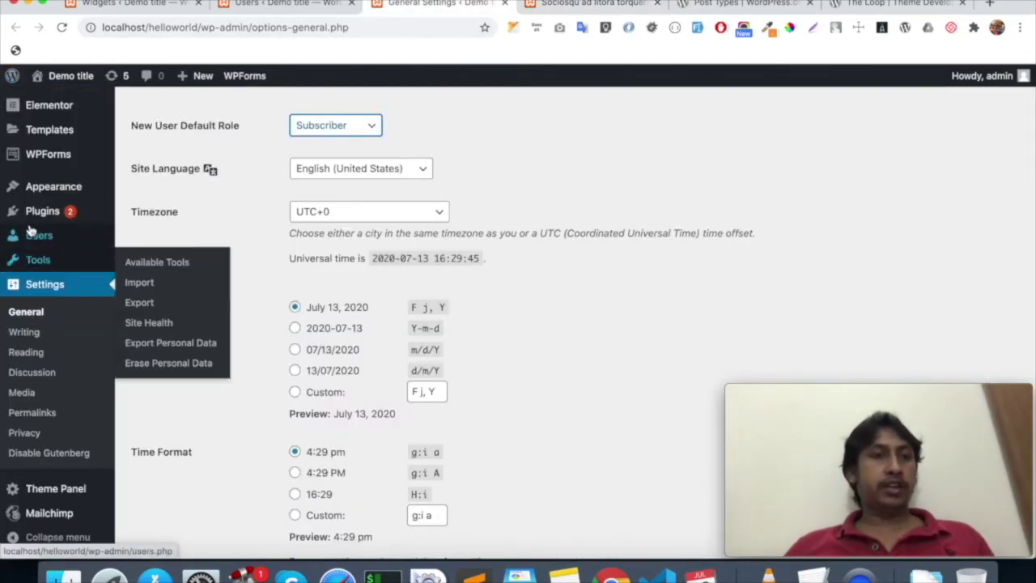
scroll(31, 209, "up", 10)
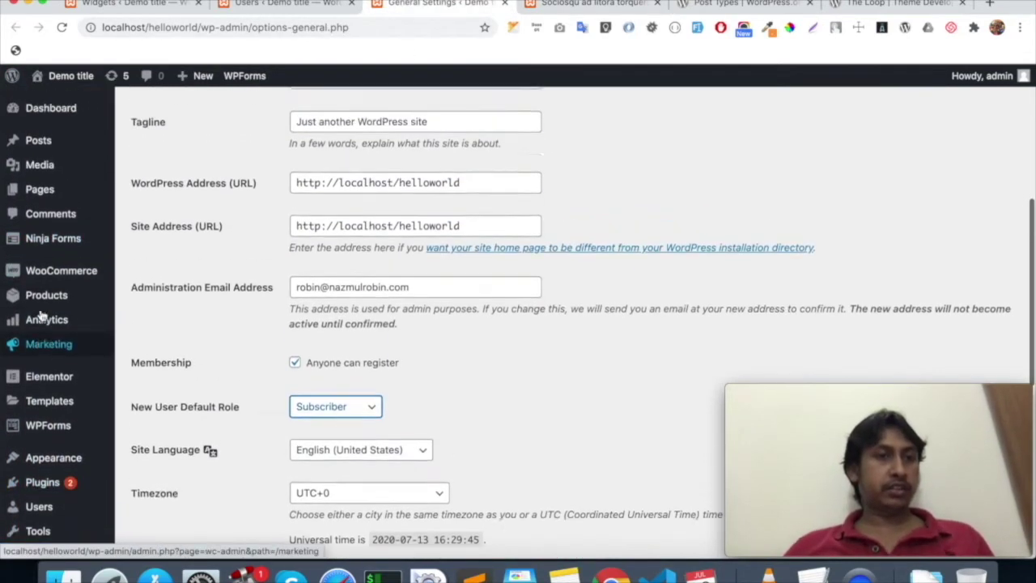
left_click(51, 220)
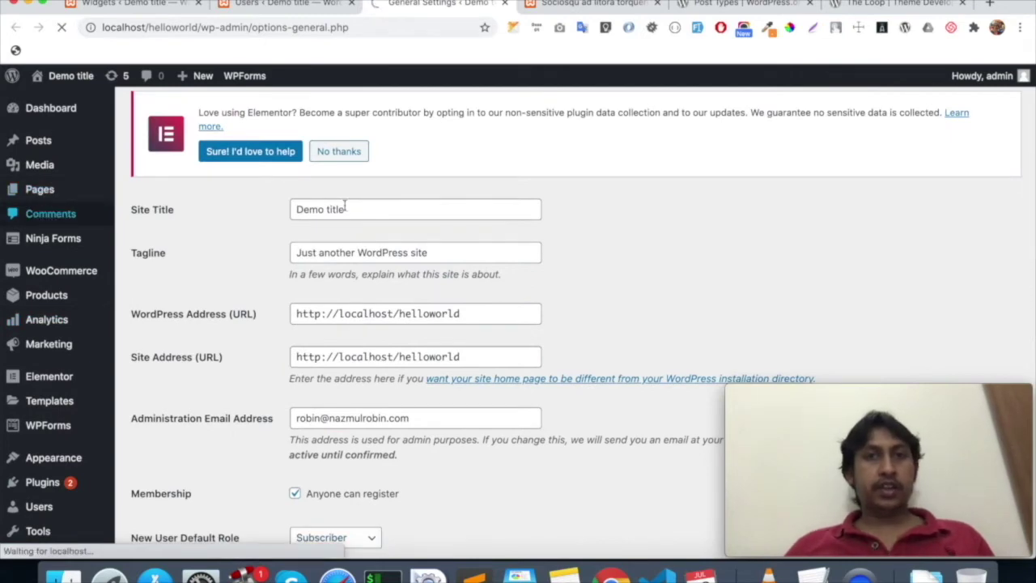
scroll(326, 362, "down", 3)
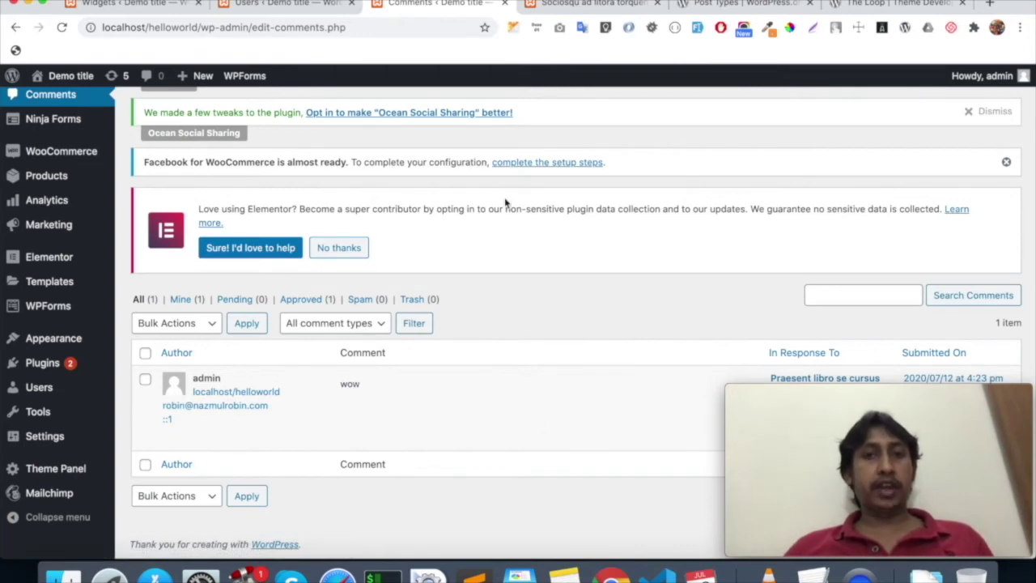
key("ctrl+Right")
key("ctrl+Left")
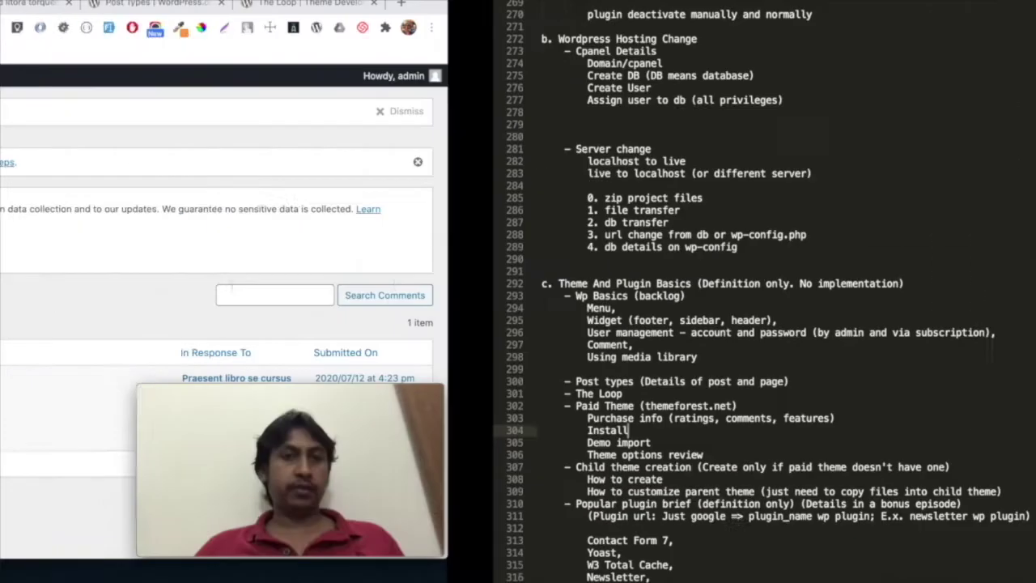
scroll(20, 320, "up", 3)
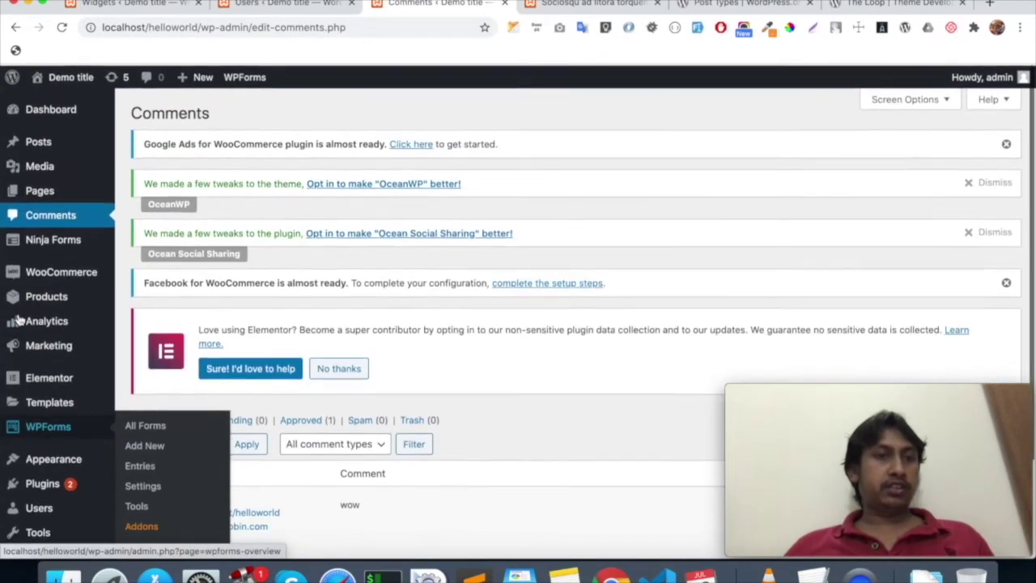
- Open the Media Library and browse the uploaded product images
left_click(208, 166)
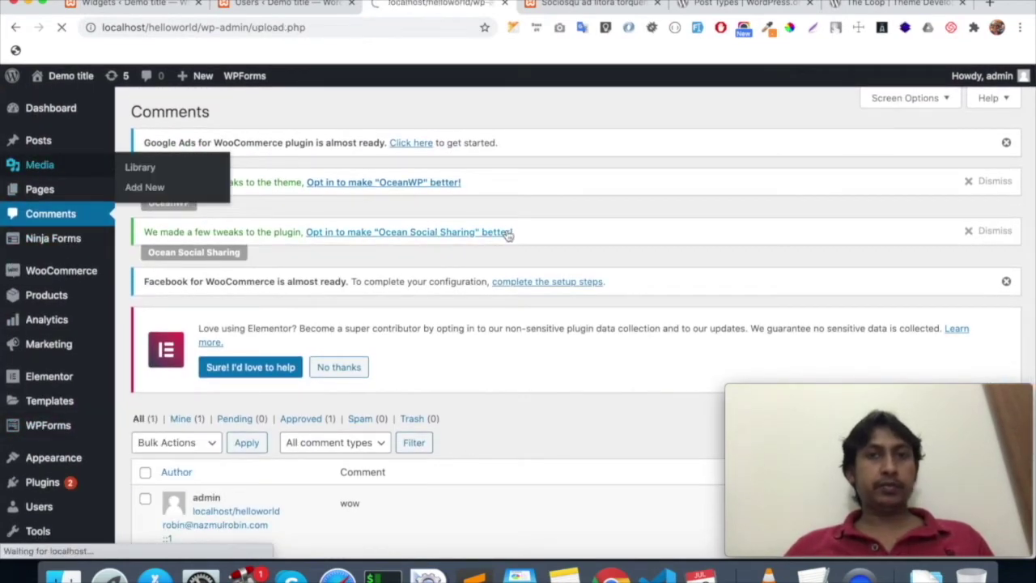
scroll(473, 311, "down", 10)
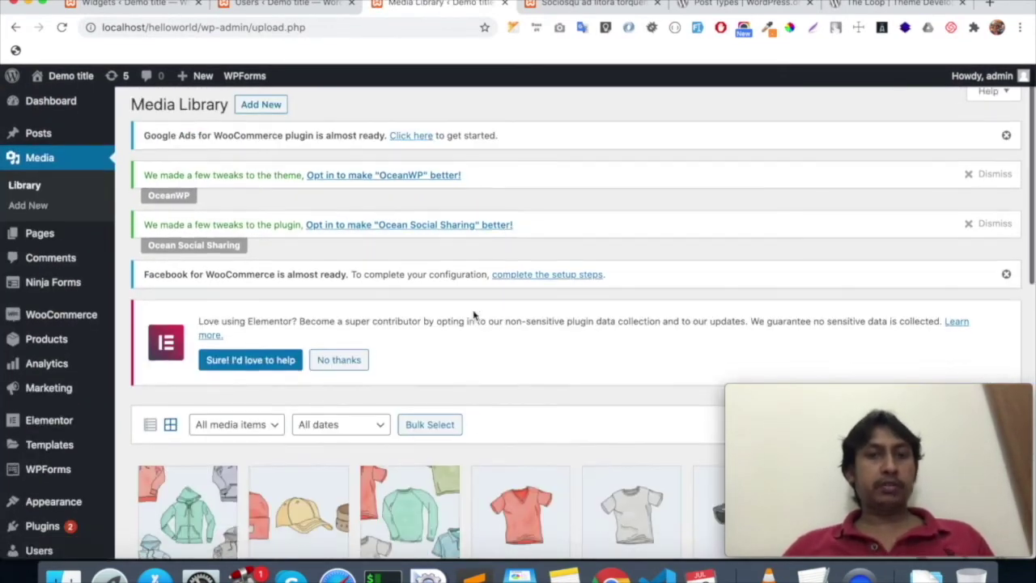
scroll(473, 311, "up", 10)
scroll(475, 315, "down", 5)
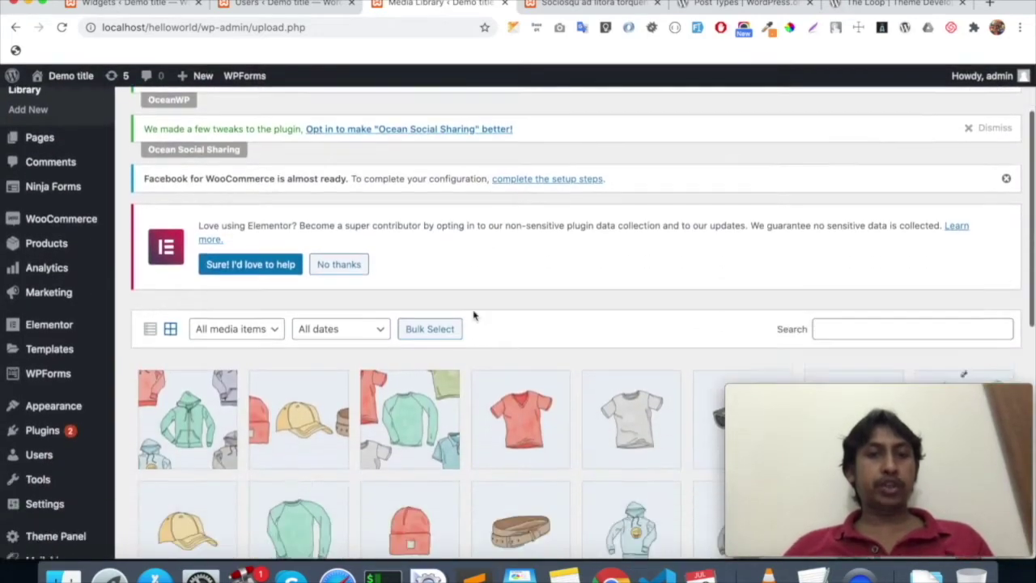
scroll(434, 386, "up", 5)
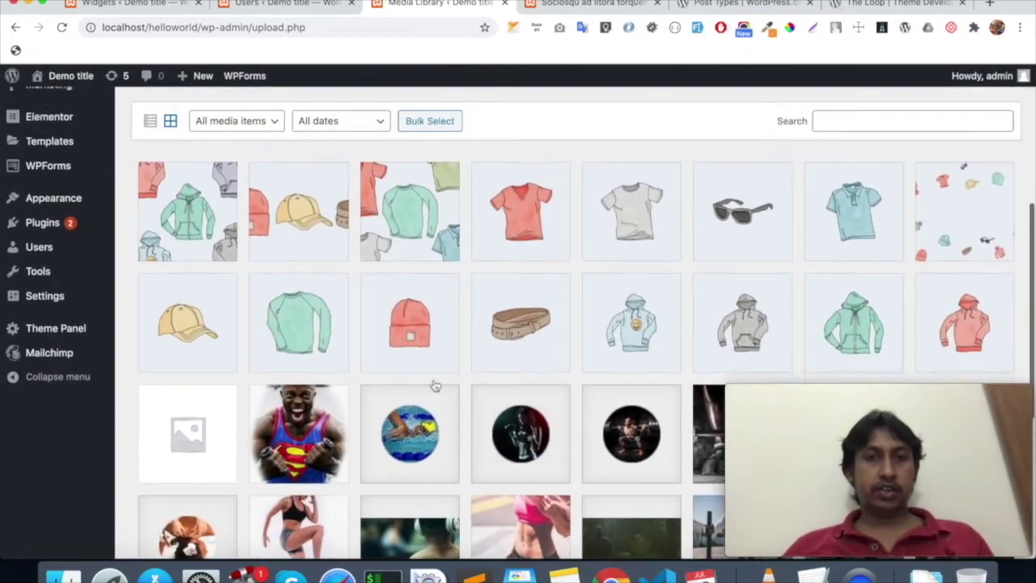
scroll(372, 428, "down", 1)
scroll(382, 432, "down", 2)
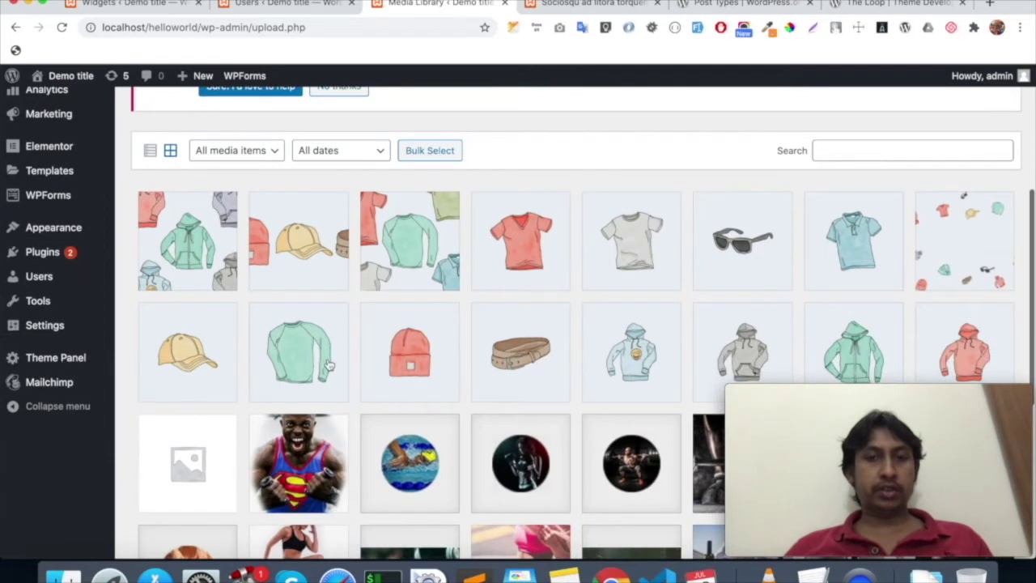
- Copy the link URL of long-sleeve-tee.jpg from its attachment details, then close them
left_click(326, 362)
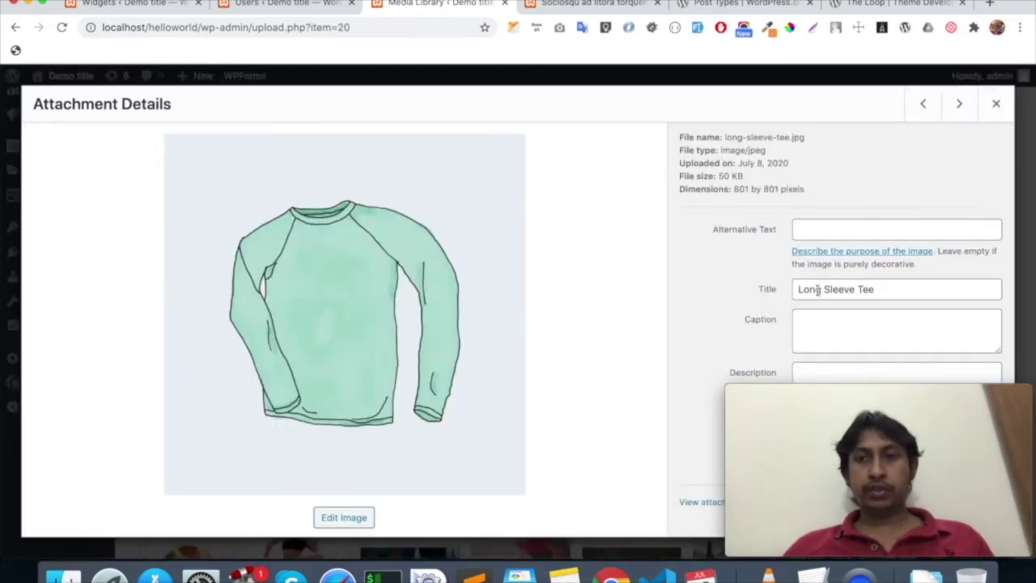
mouse_move(888, 404)
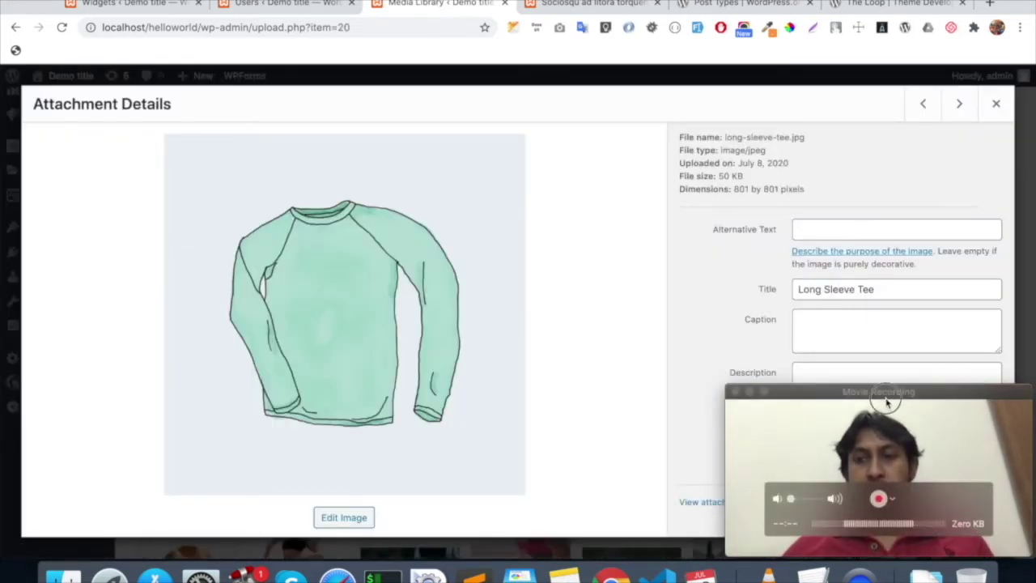
left_click_drag(888, 403, 574, 410)
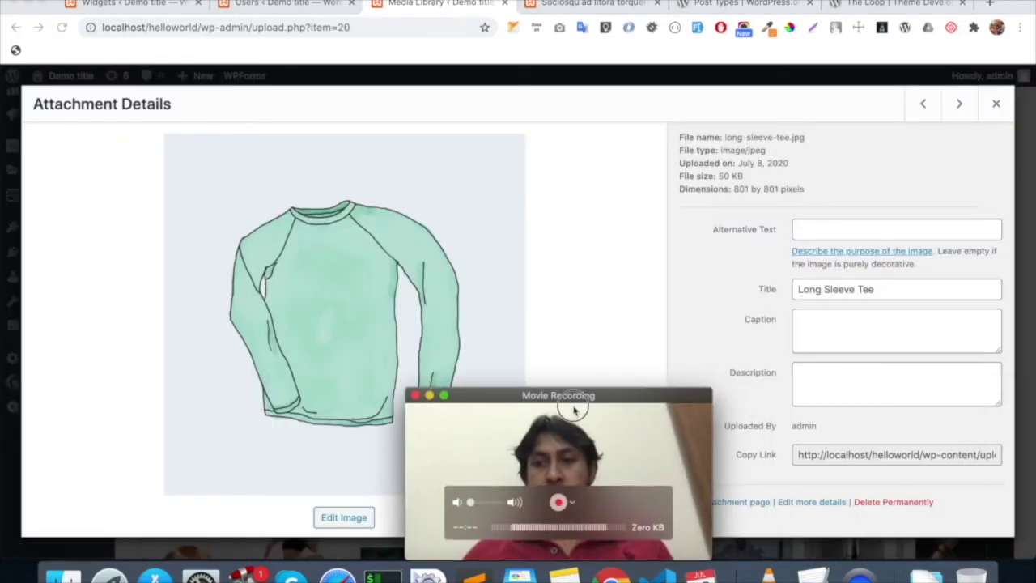
left_click(840, 458)
key("super+c")
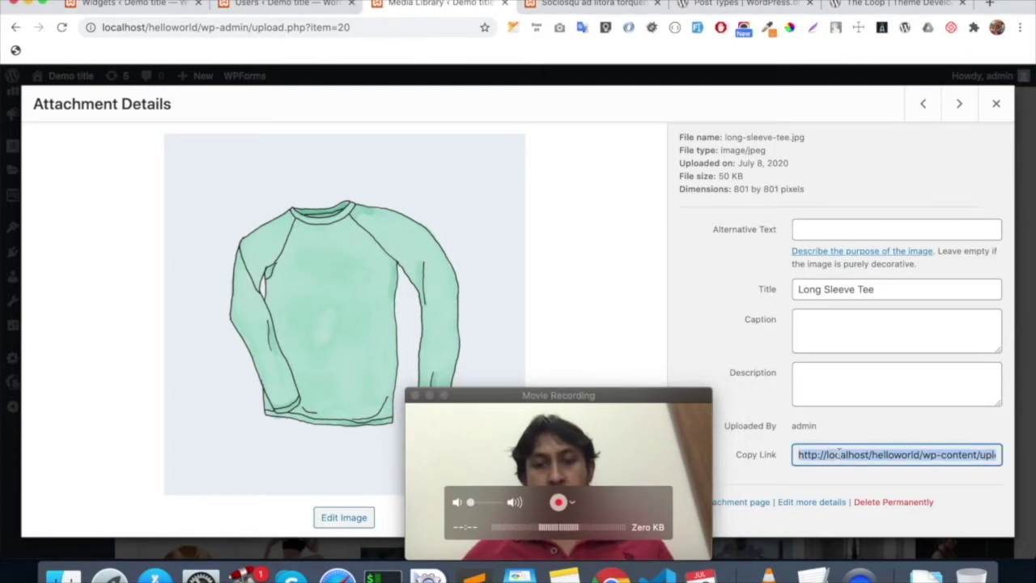
left_click(996, 104)
scroll(186, 207, "up", 5)
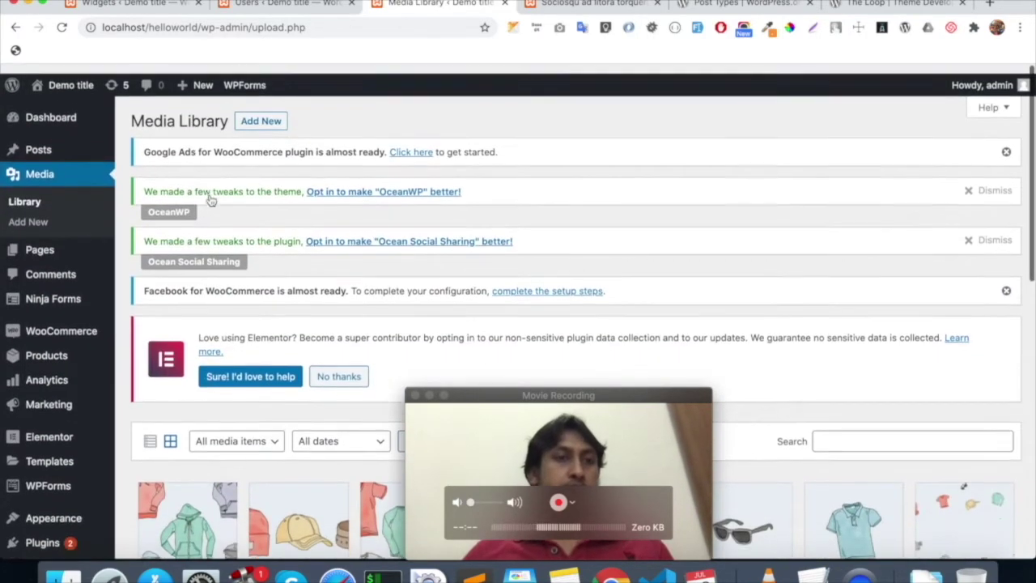
- From All Posts, go to the published 'Hello' post with text 'Great' and save an update
mouse_move(39, 144)
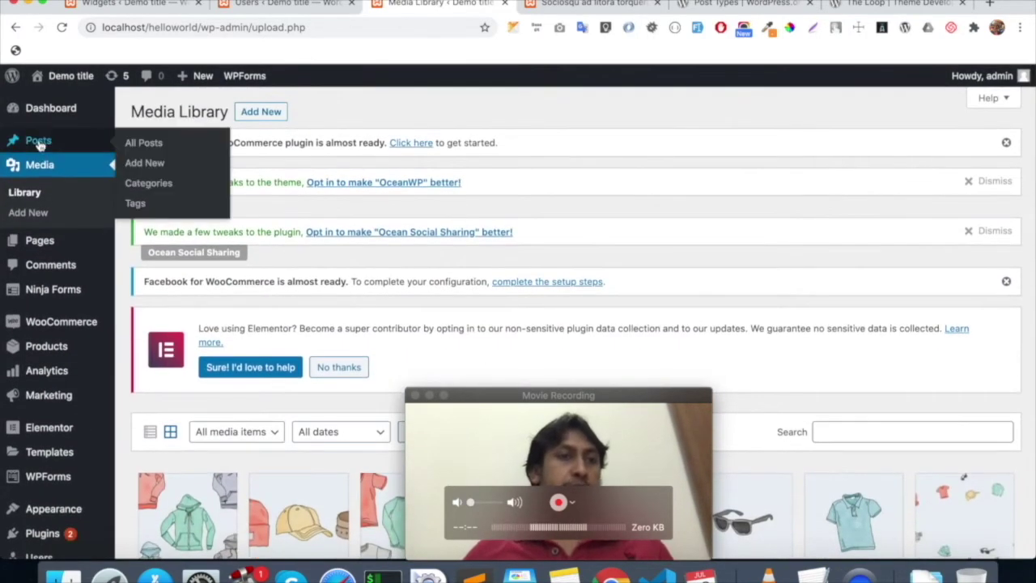
left_click(154, 153)
scroll(299, 206, "down", 5)
scroll(296, 203, "up", 5)
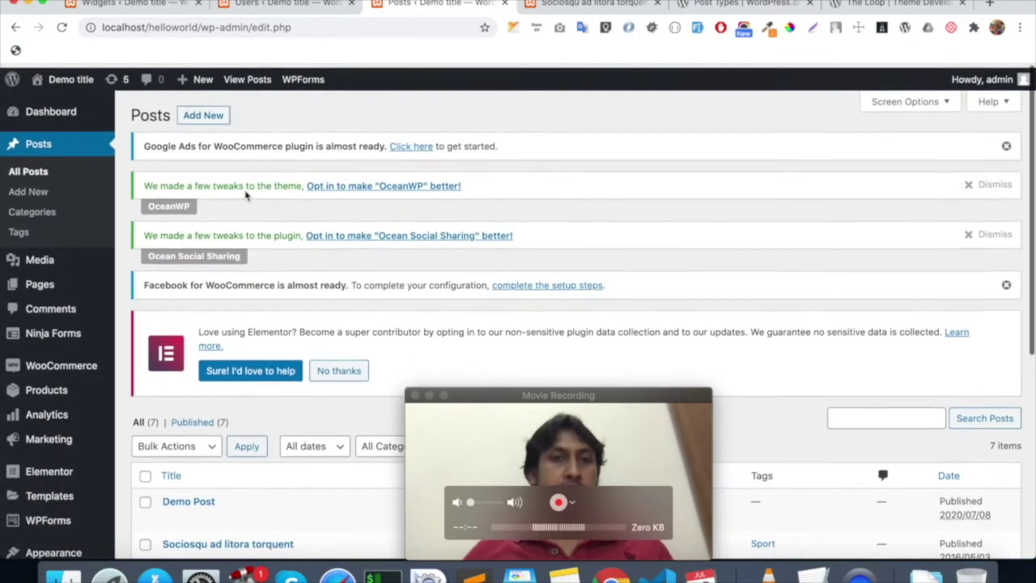
left_click(203, 114)
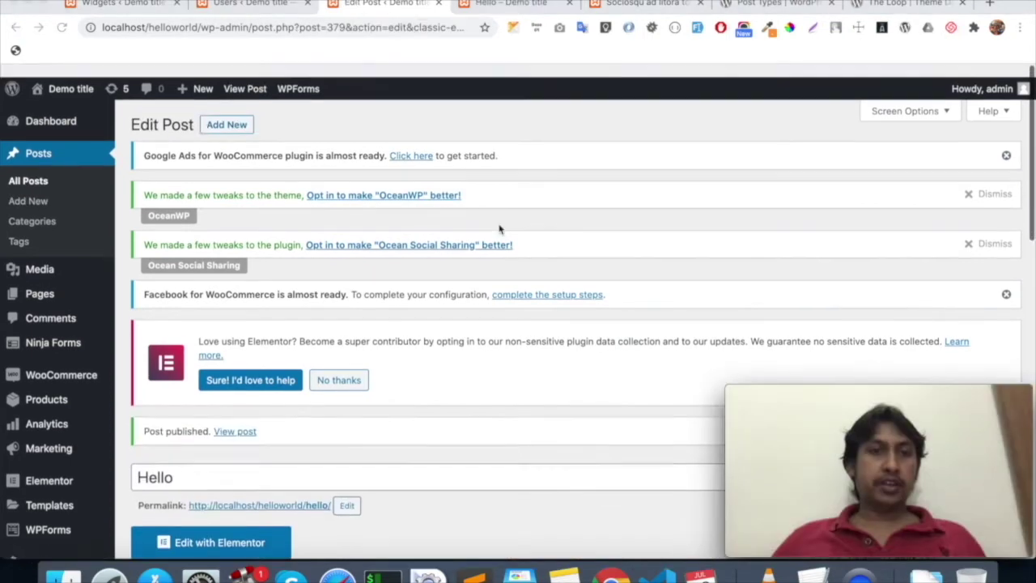
scroll(364, 335, "down", 5)
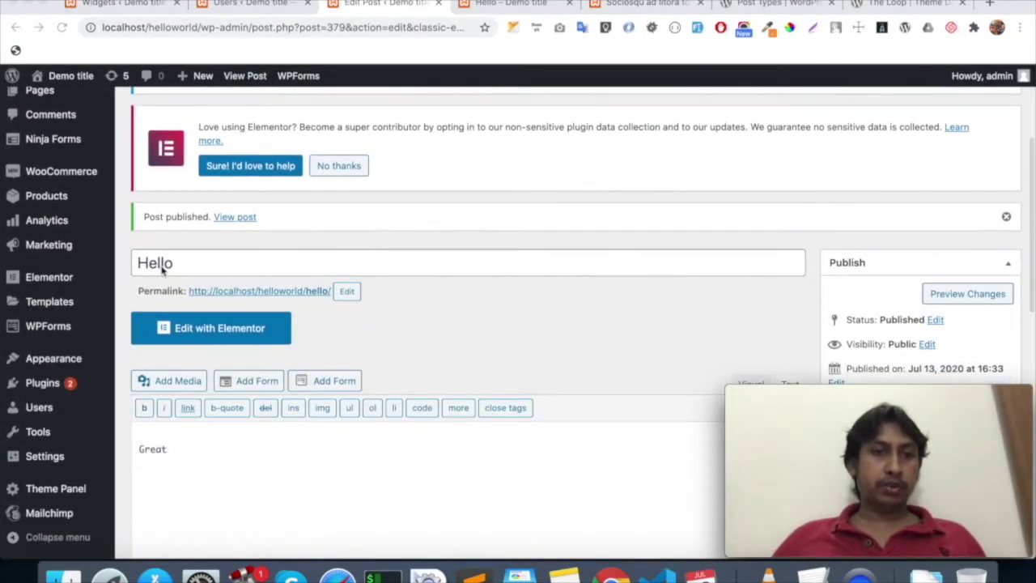
scroll(394, 285, "down", 2)
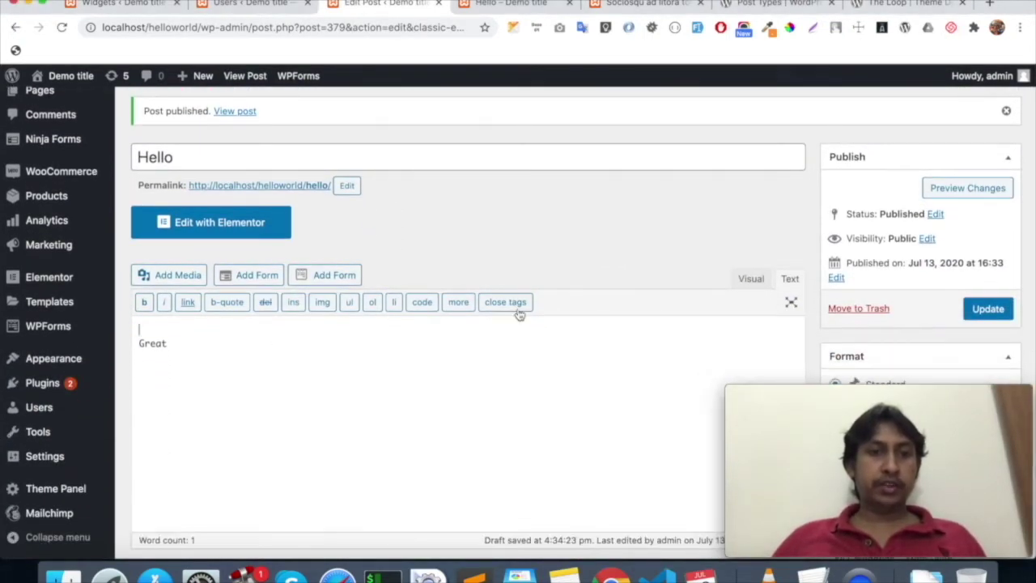
scroll(518, 315, "down", 3)
left_click(989, 198)
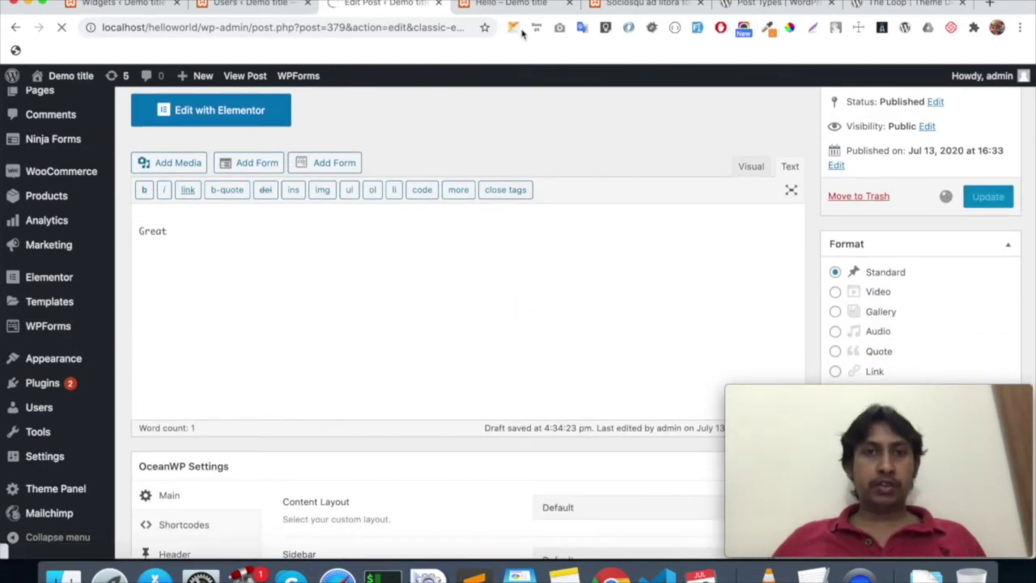
left_click(498, 5)
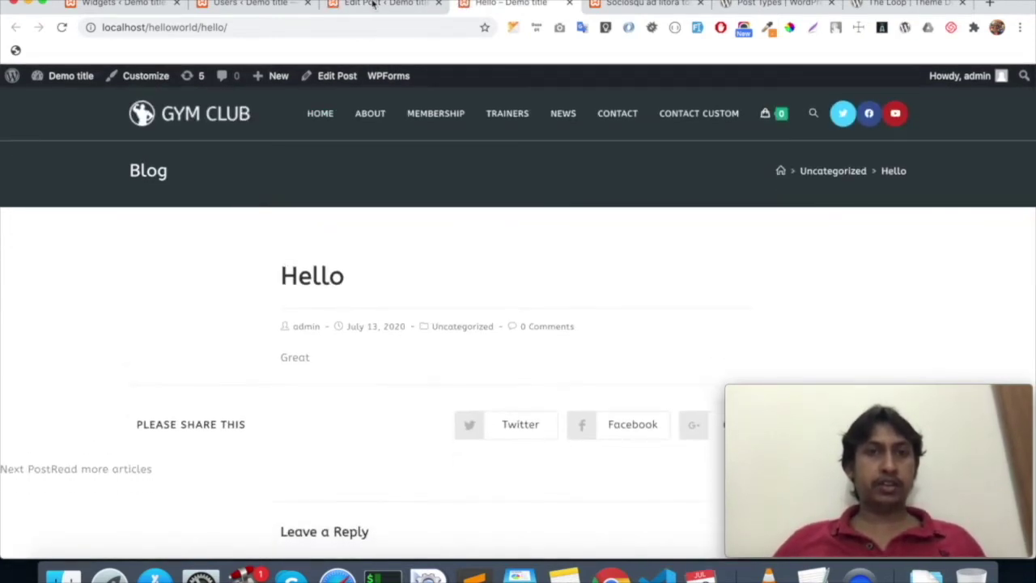
left_click(373, 4)
scroll(232, 340, "down", 2)
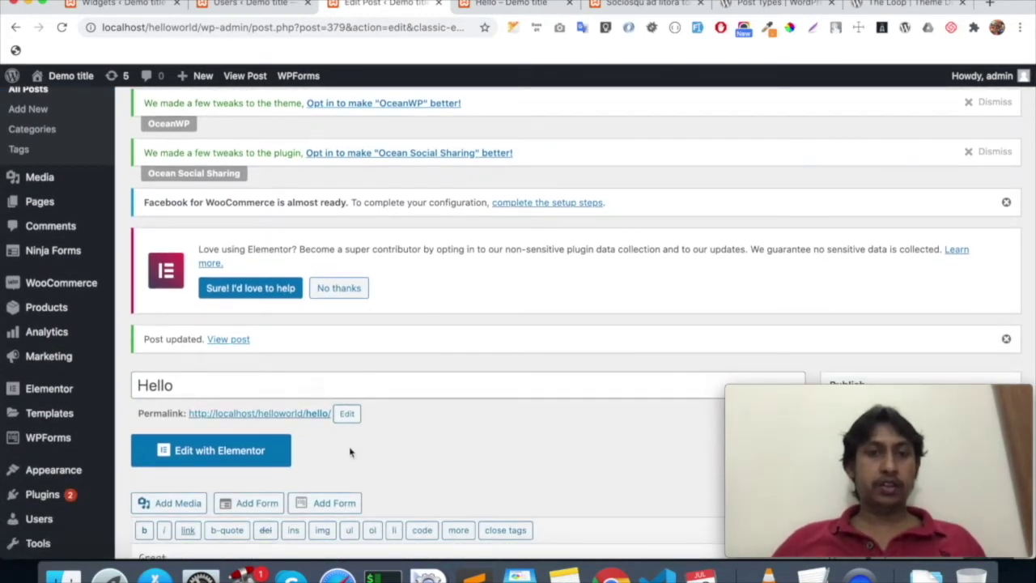
scroll(441, 411, "down", 5)
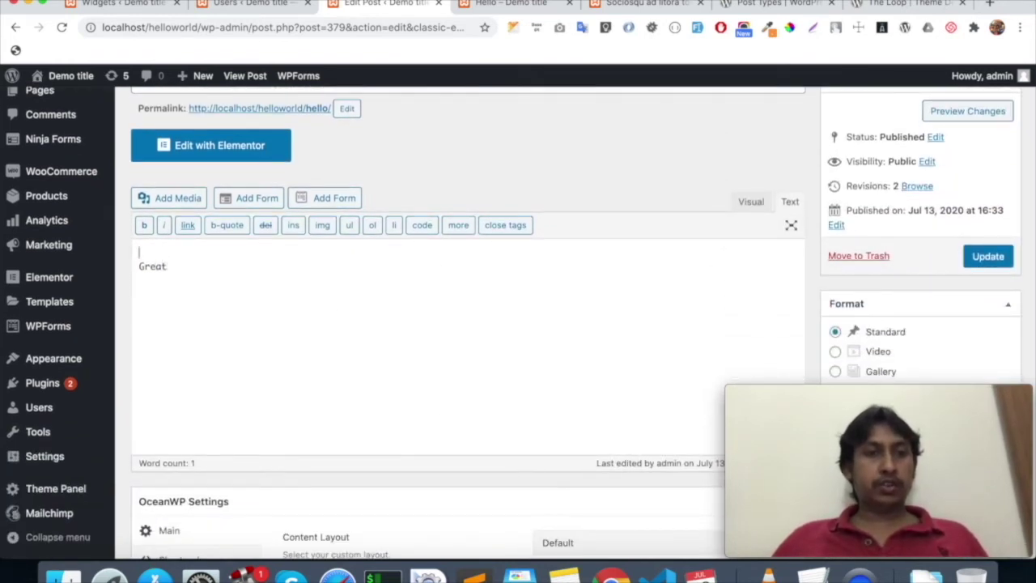
key("super+v")
key("super+z")
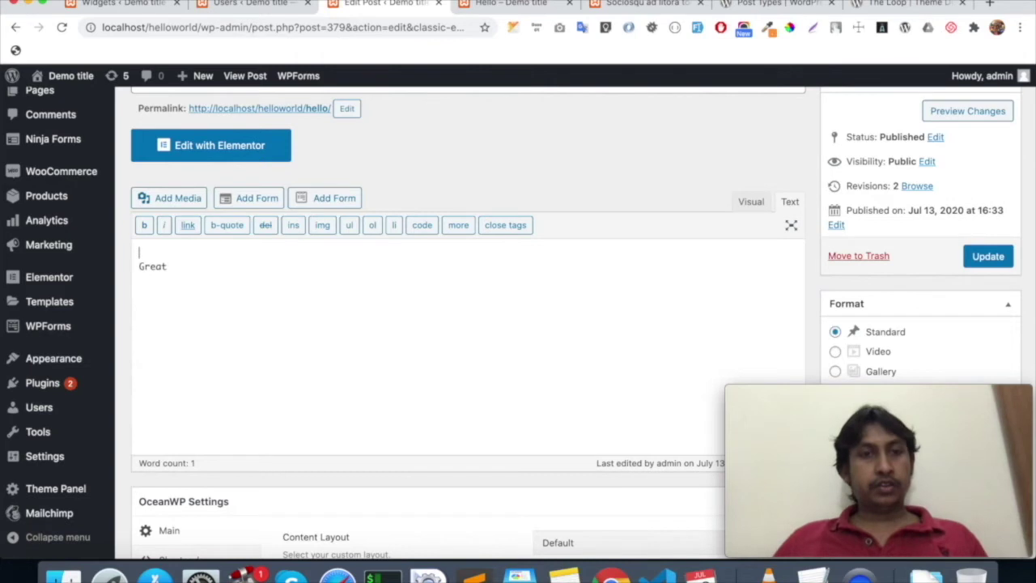
left_click(140, 254)
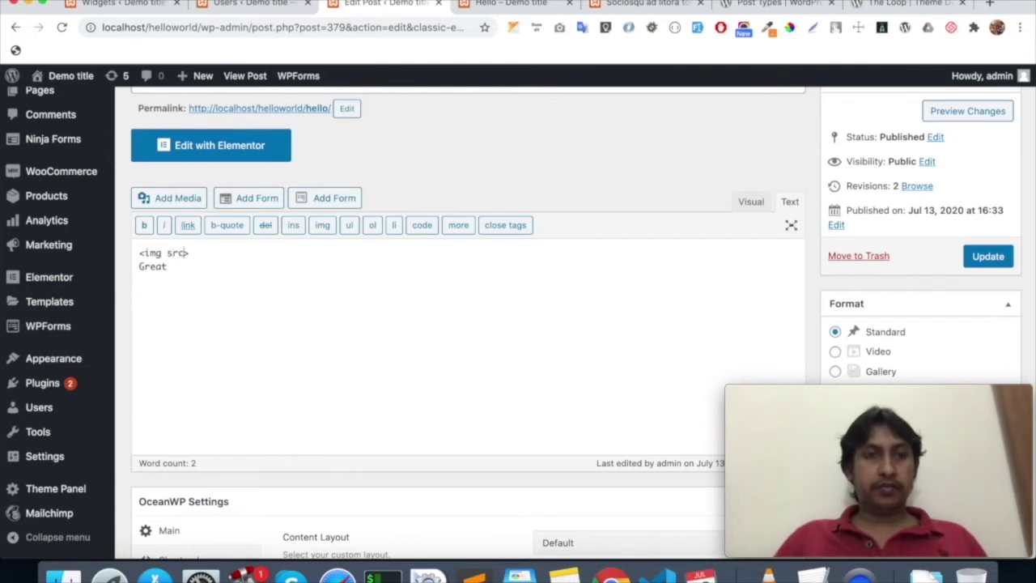
type("src=")
type("\"\"")
key("Left")
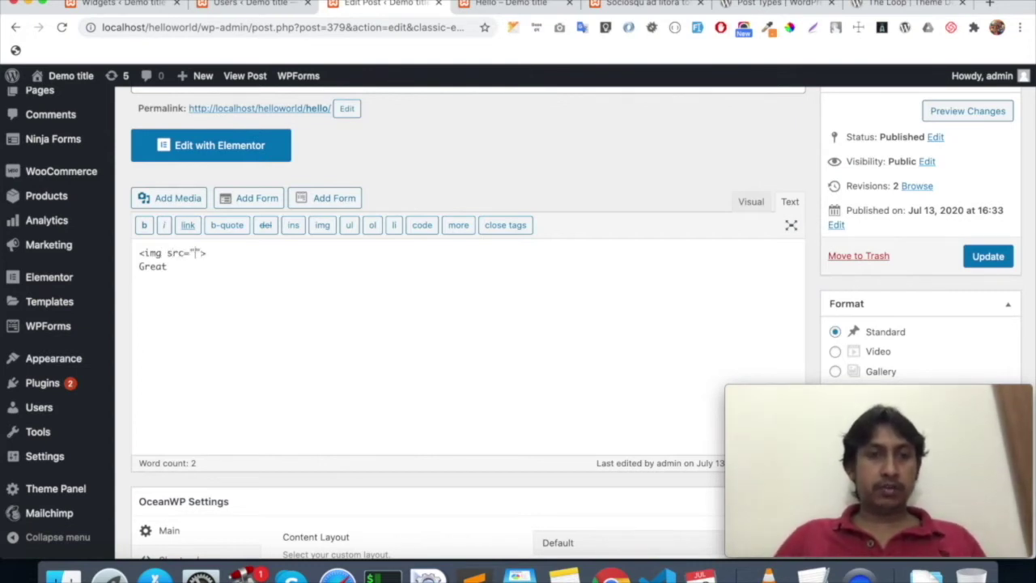
key("super+v")
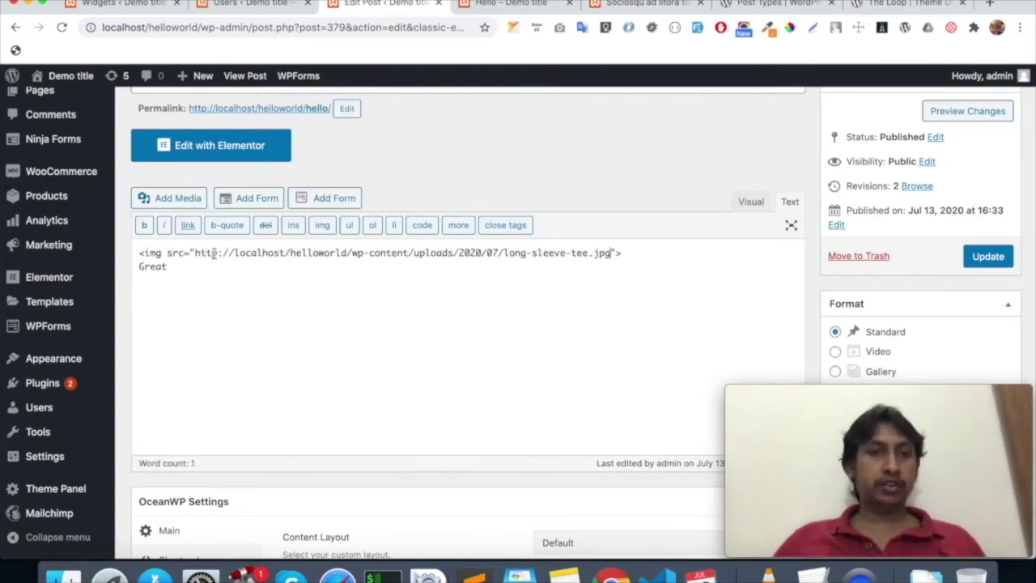
left_click_drag(195, 251, 285, 250)
key("BackSpace")
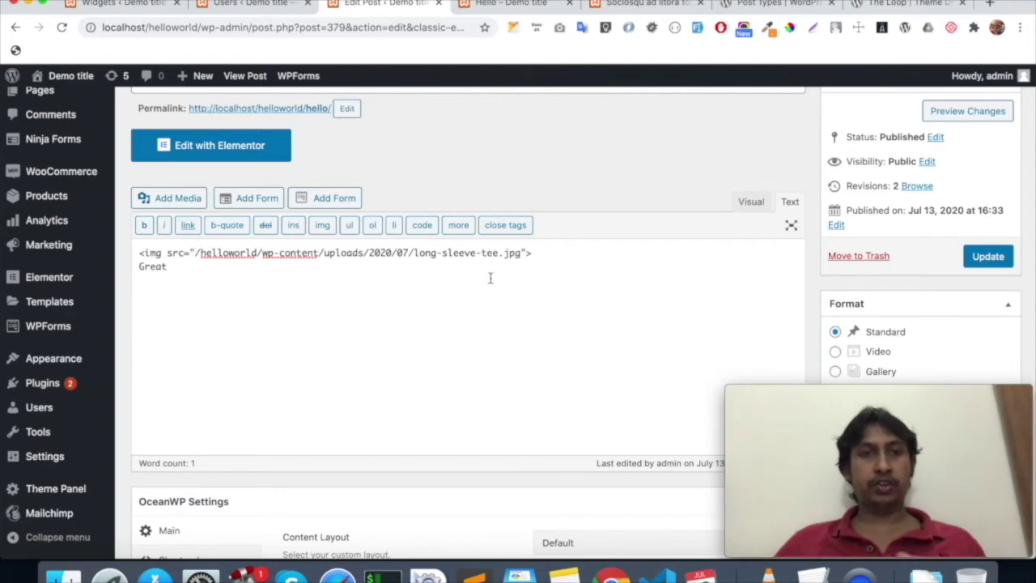
scroll(564, 277, "down", 5)
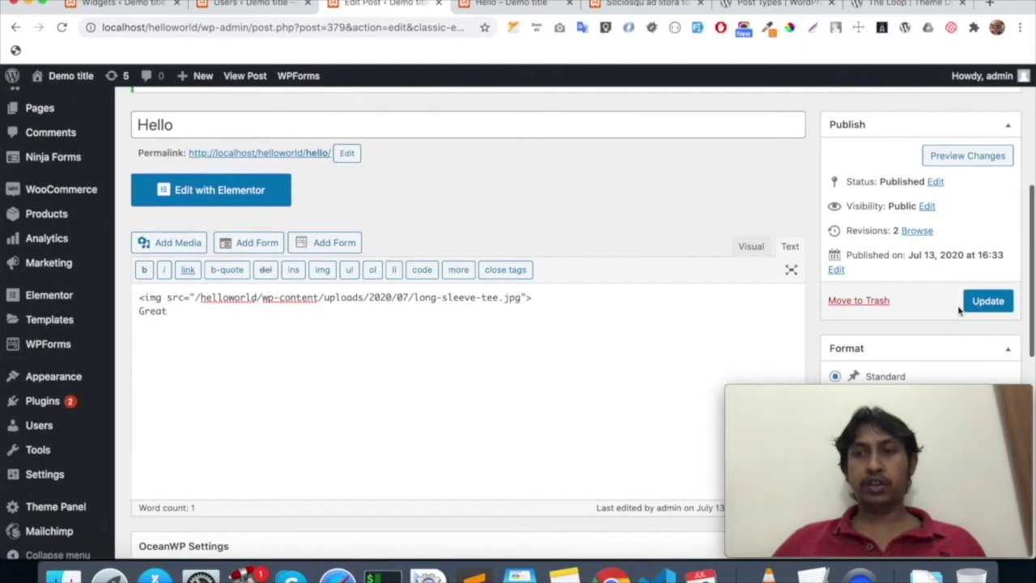
left_click(983, 301)
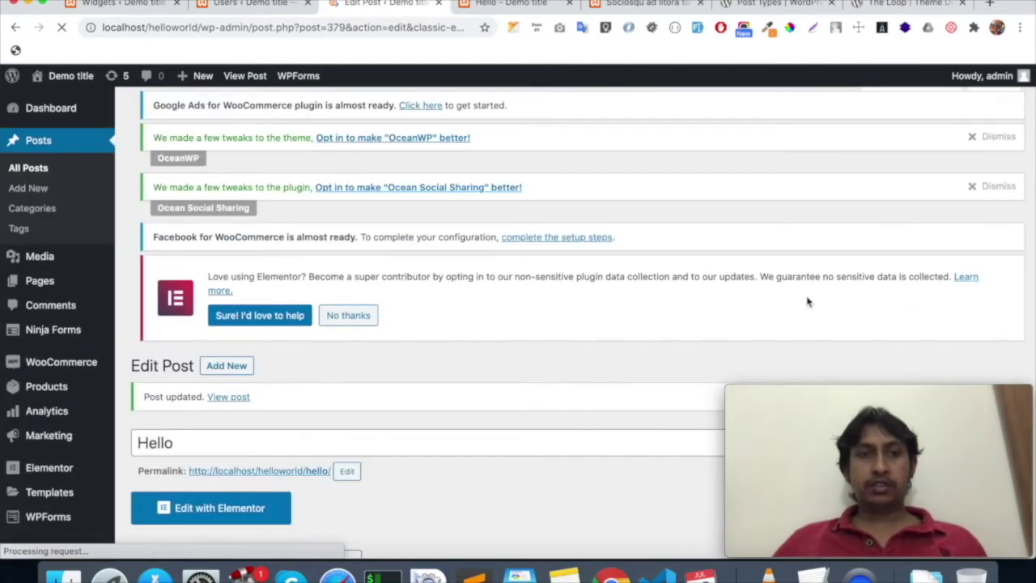
- Reload the live Hello post to check the image, then return to its editor
scroll(607, 353, "down", 4)
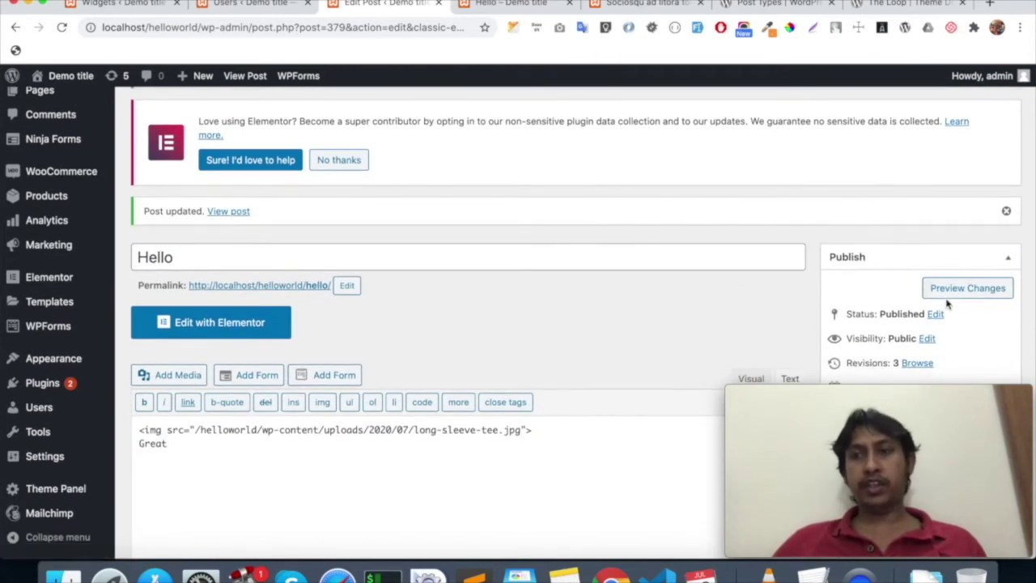
left_click(508, 6)
key("super+r")
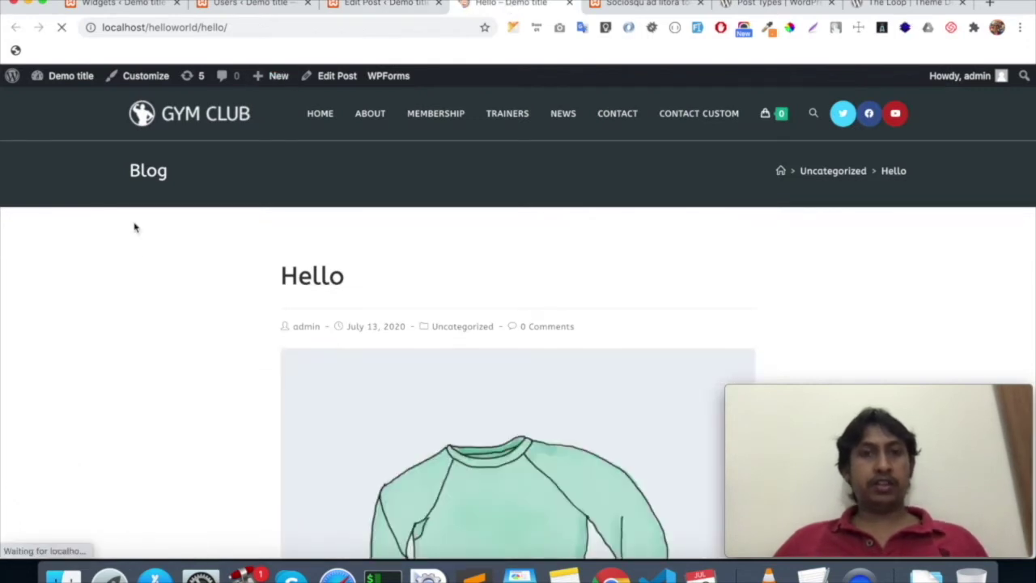
scroll(171, 293, "down", 6)
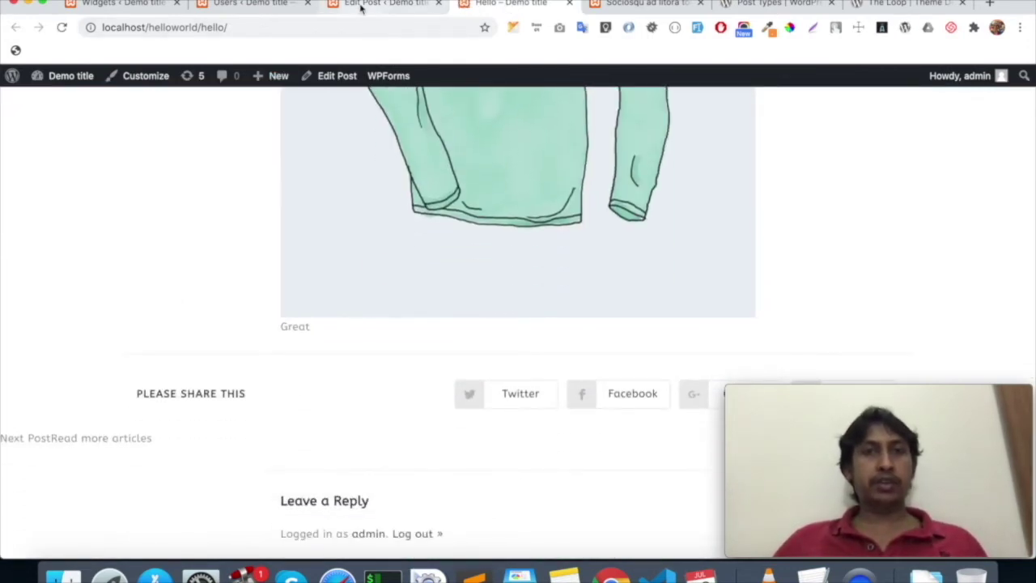
left_click(361, 6)
scroll(357, 233, "down", 3)
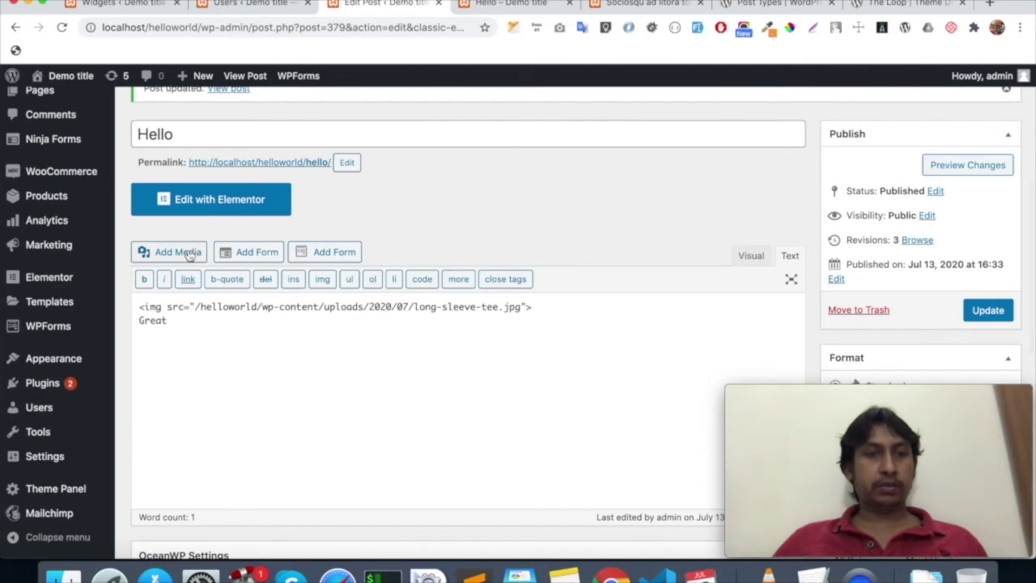
- Delete the old long-sleeve tee img line from the top of the post content
left_click(229, 352)
key("super+Left")
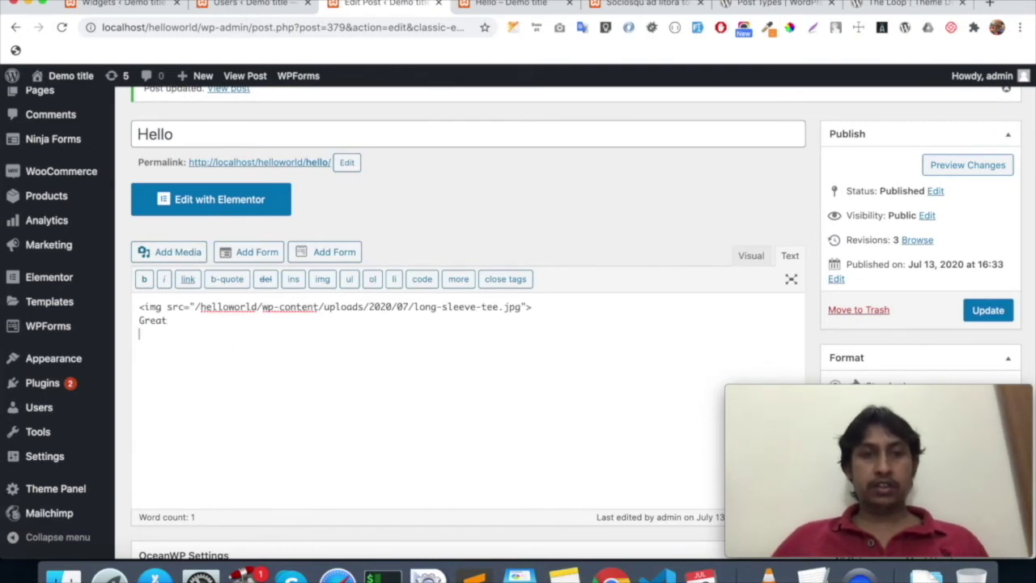
key("shift+Down")
key("BackSpace")
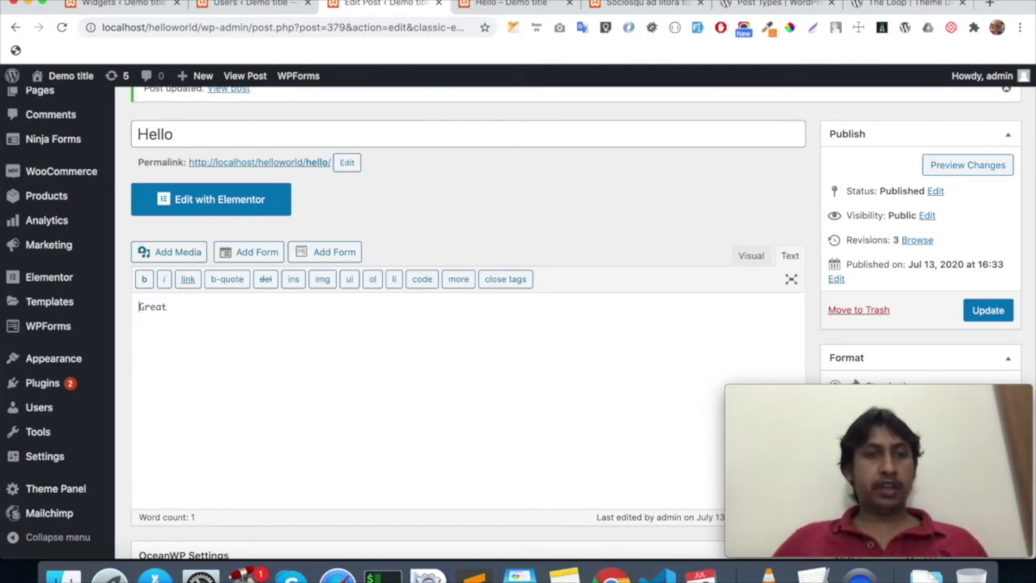
- Insert hoodies.jpg from the Media Library before 'Great' and view it in Visual mode
left_click(162, 252)
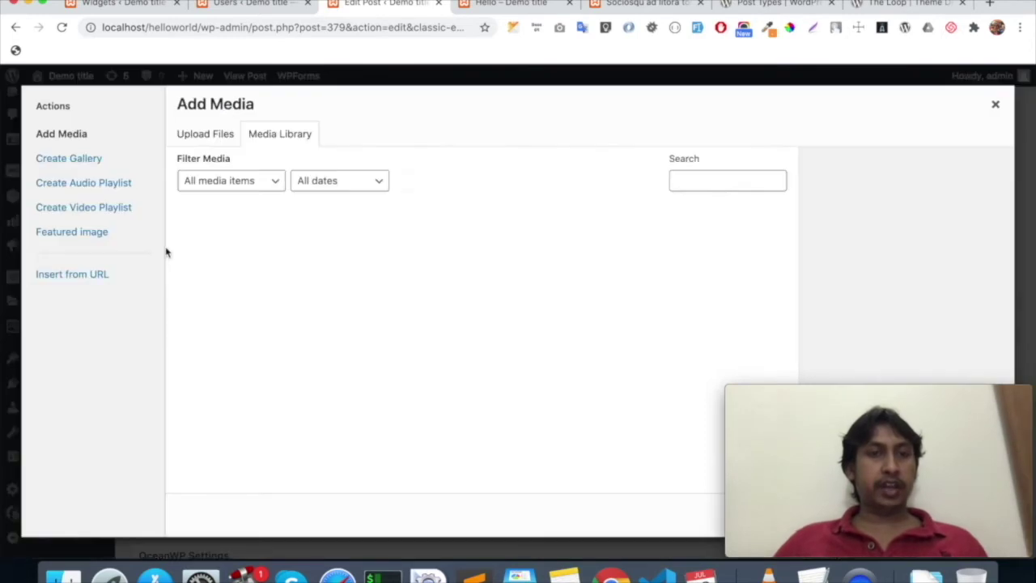
left_click(228, 257)
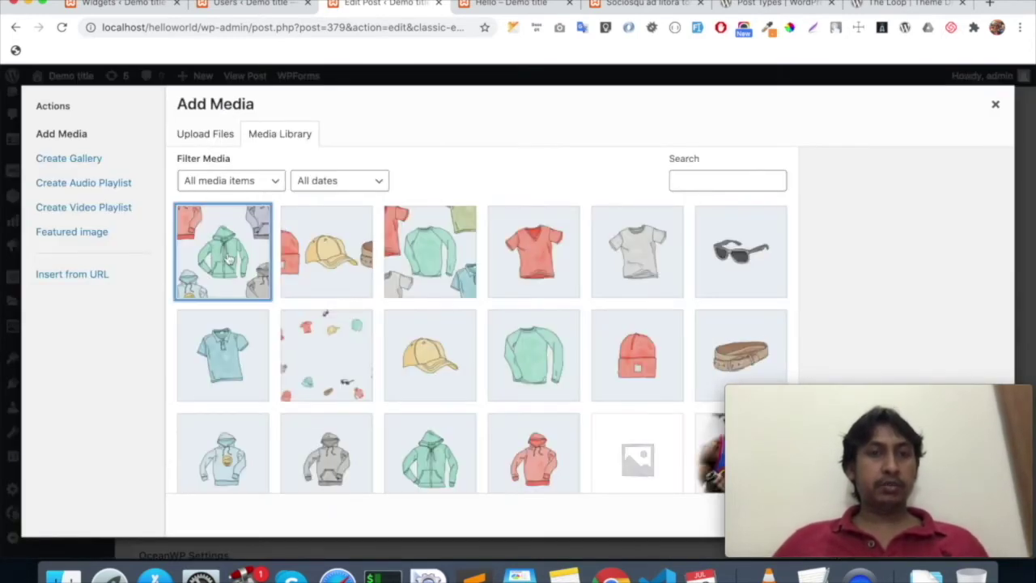
scroll(657, 296, "down", 10)
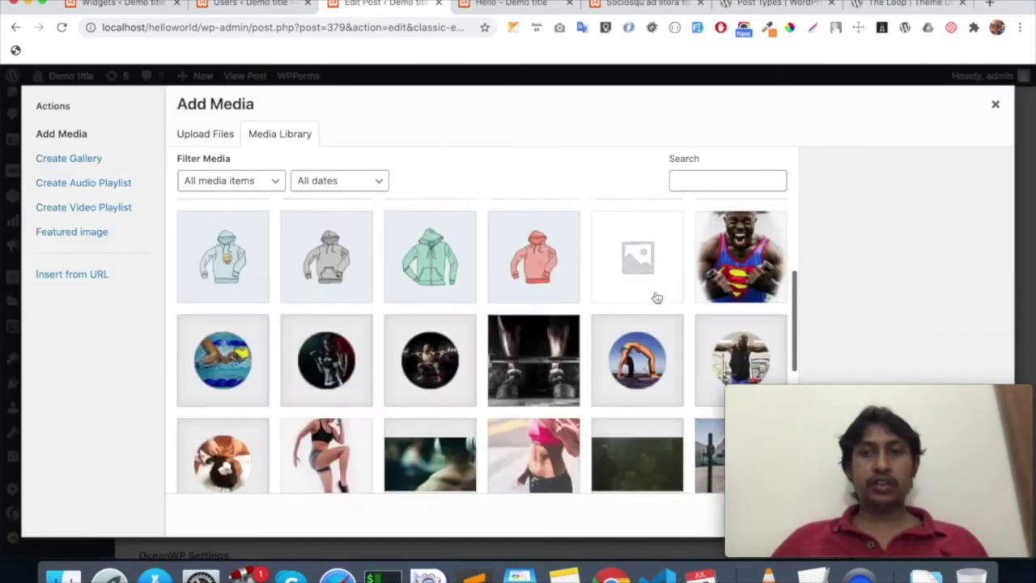
left_click_drag(918, 394, 683, 431)
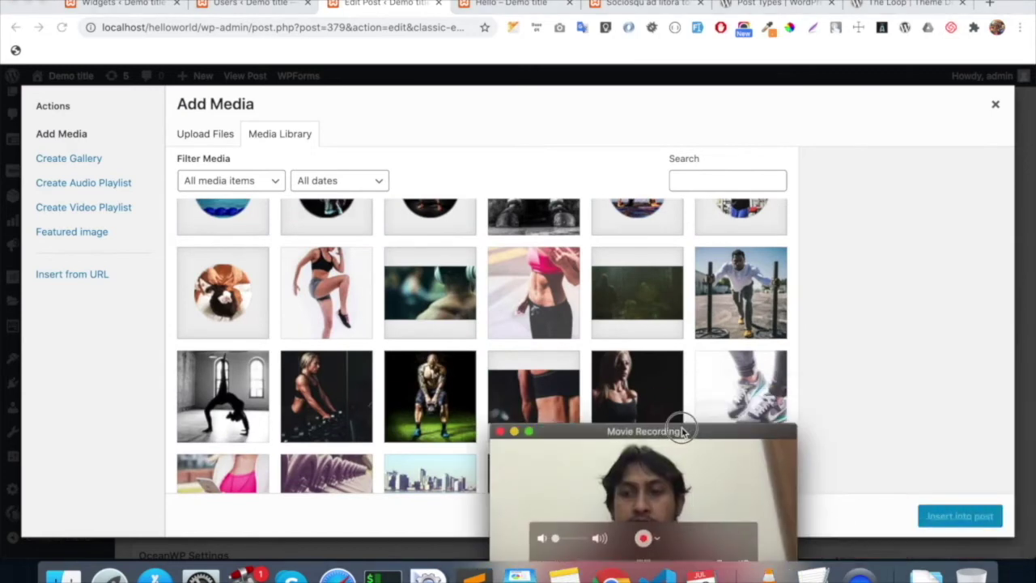
scroll(425, 247, "up", 10)
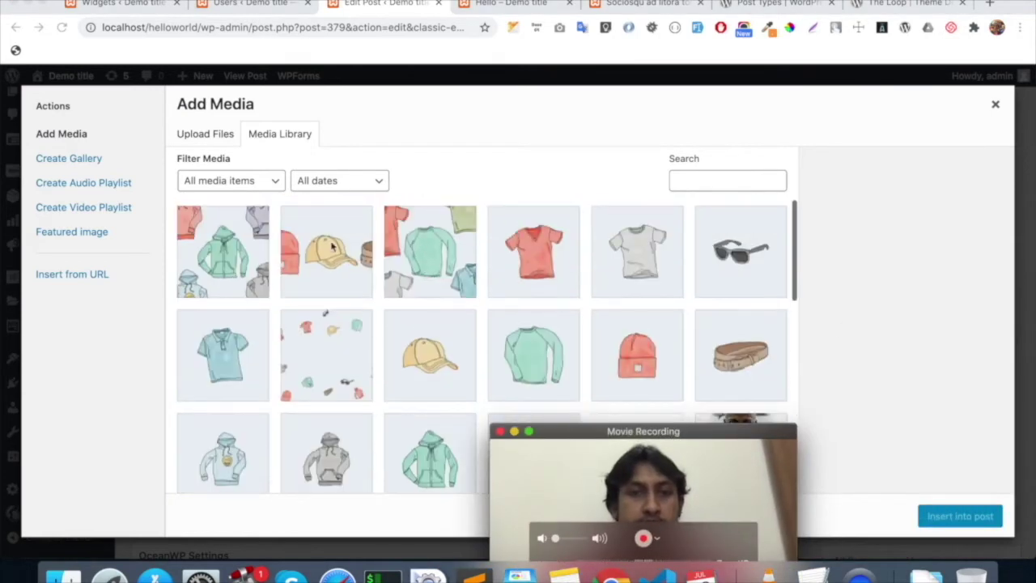
left_click(228, 263)
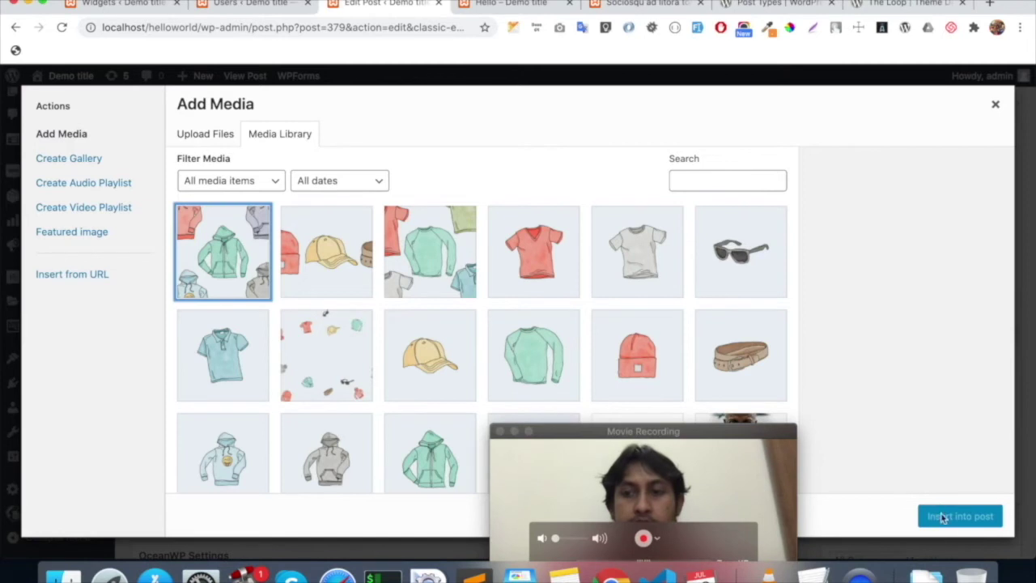
left_click(916, 418)
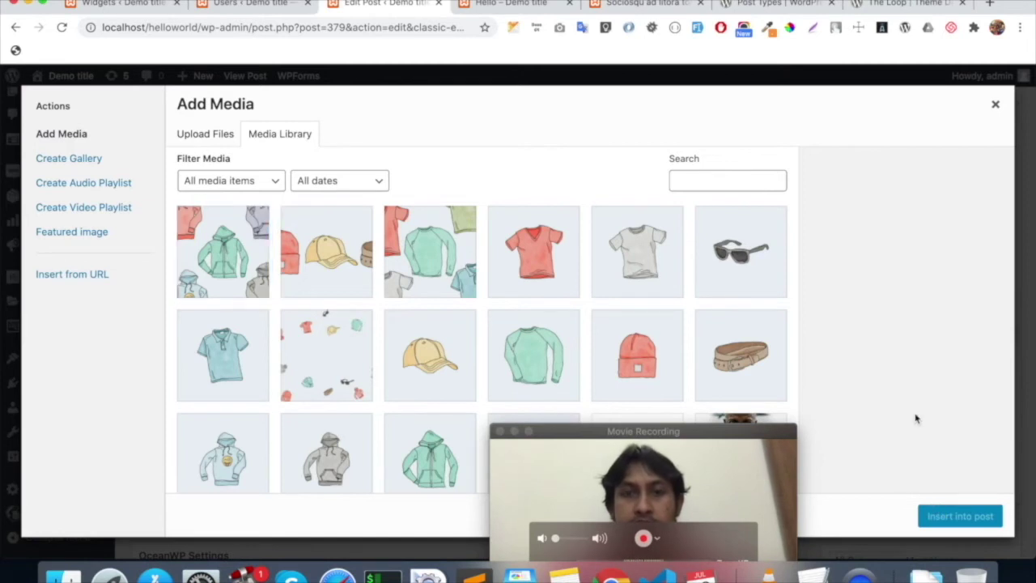
left_click(256, 246)
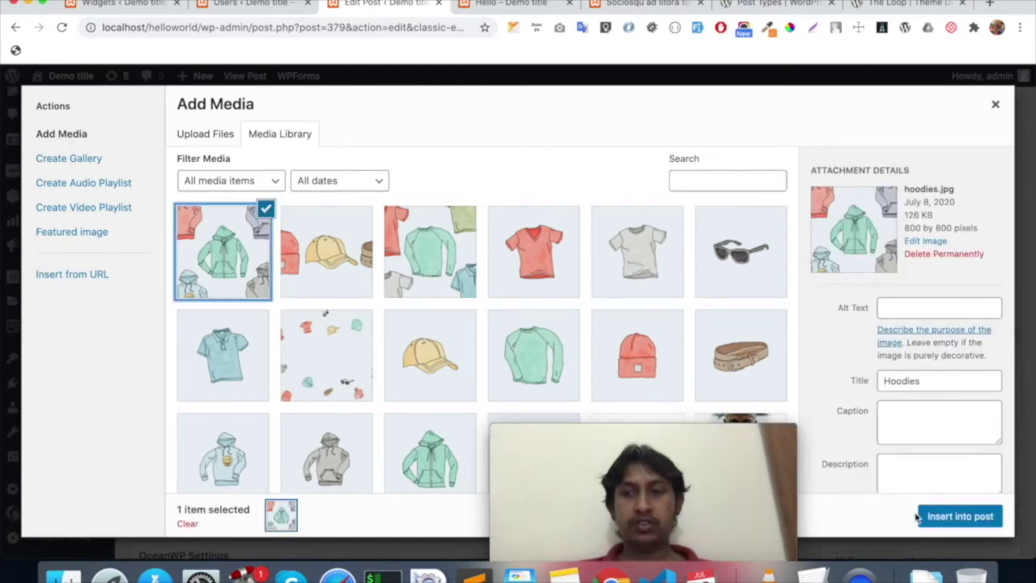
left_click(959, 516)
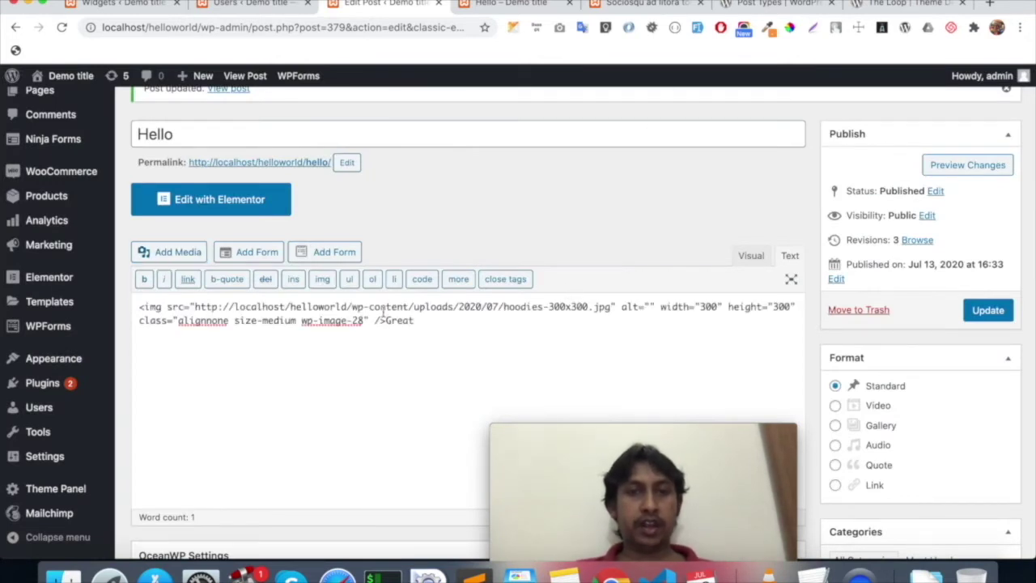
left_click(749, 255)
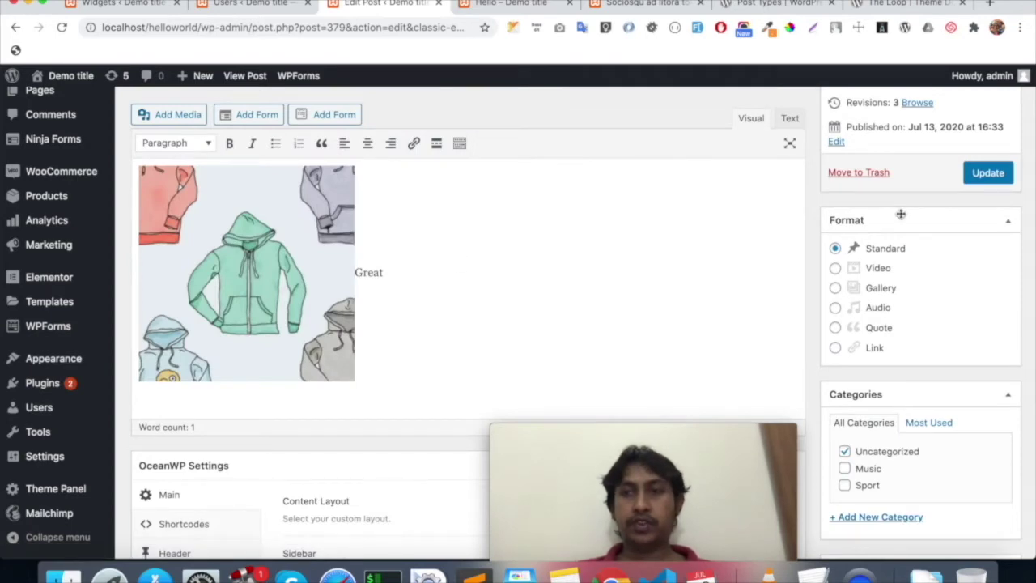
- Save the Hello post and preview it with the hoodies image above 'Great'
key("super+s")
left_click(963, 377)
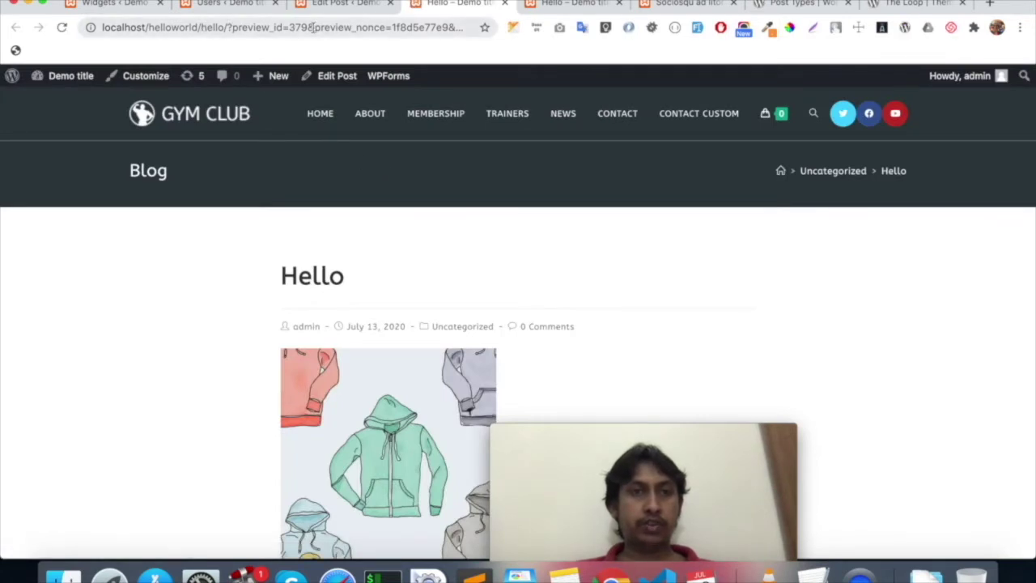
scroll(196, 366, "down", 5)
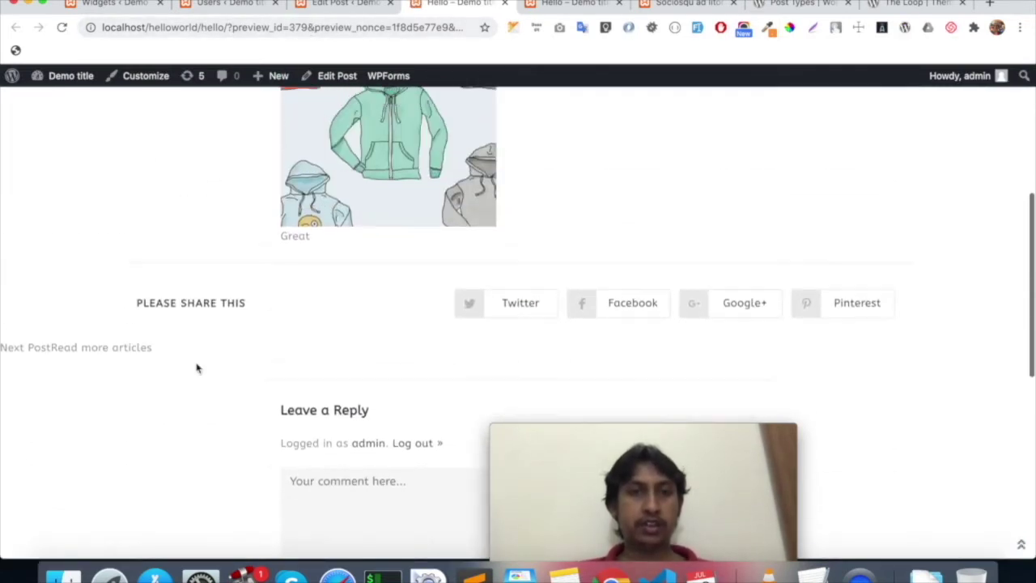
scroll(196, 368, "up", 2)
left_click(335, 6)
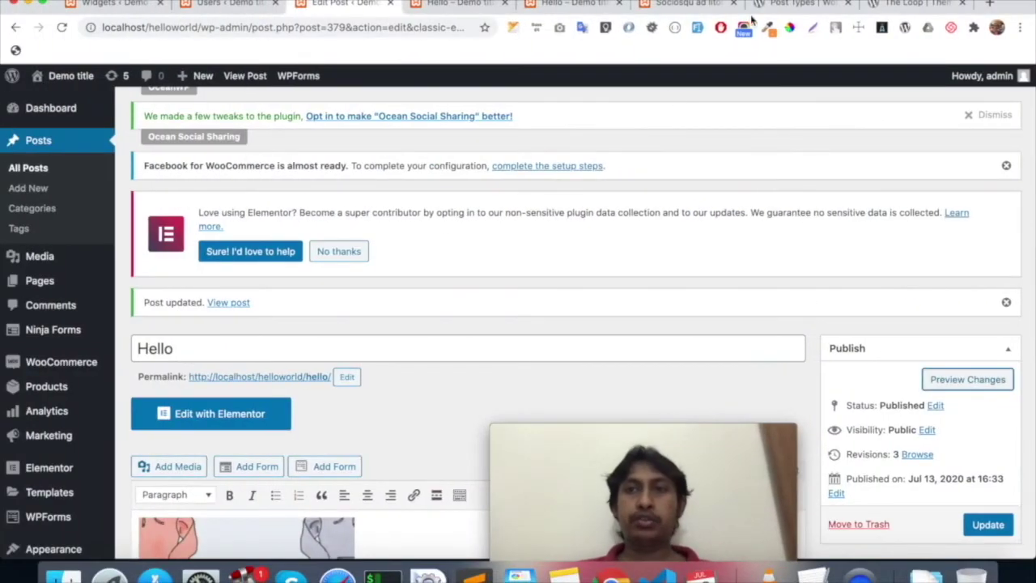
- Switch to the Post Types documentation page
left_click(782, 5)
scroll(403, 289, "up", 5)
scroll(403, 292, "down", 4)
- From the Users screen, open All Pages in the admin sidebar
left_click(244, 5)
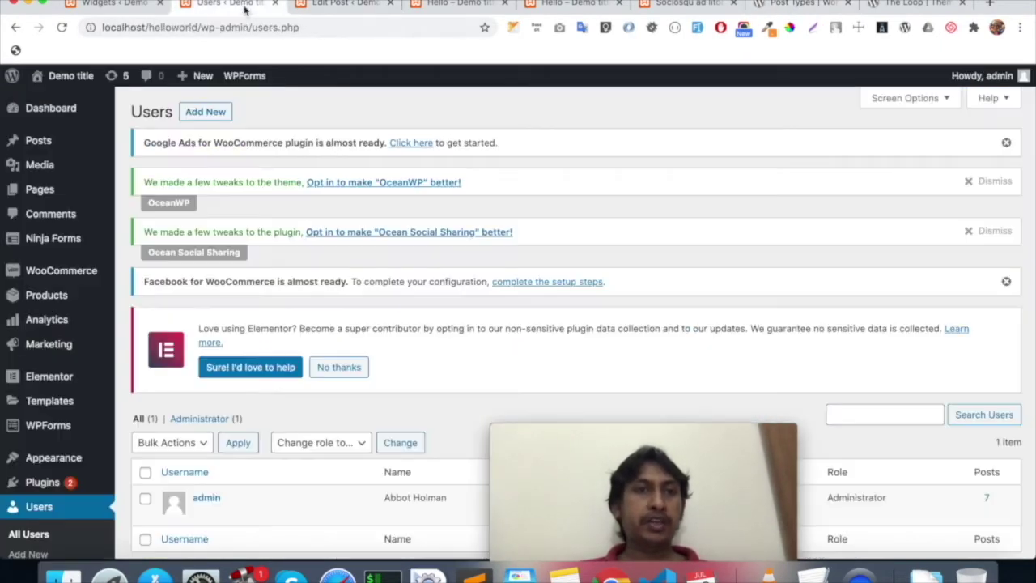
left_click(42, 191)
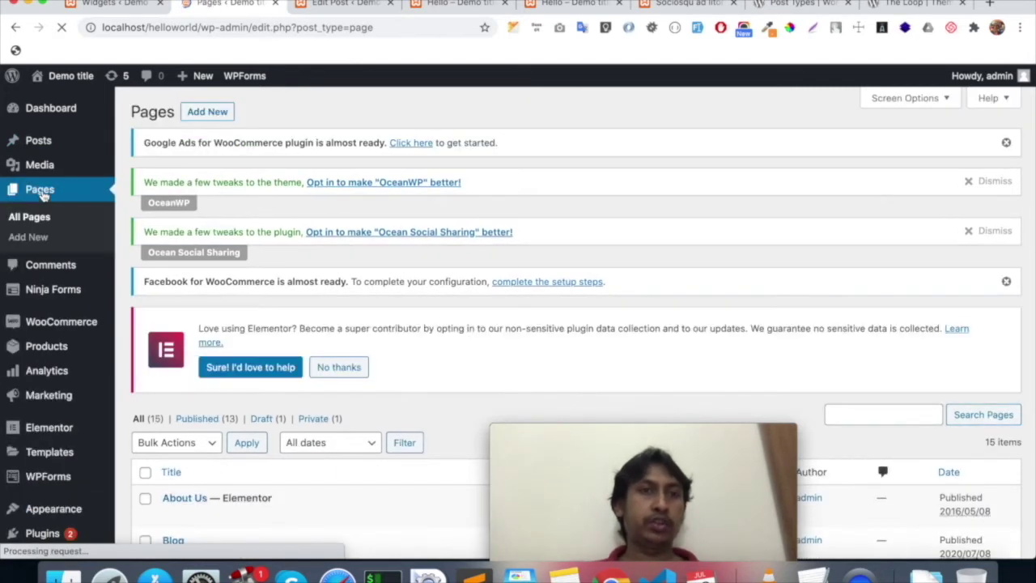
mouse_move(41, 153)
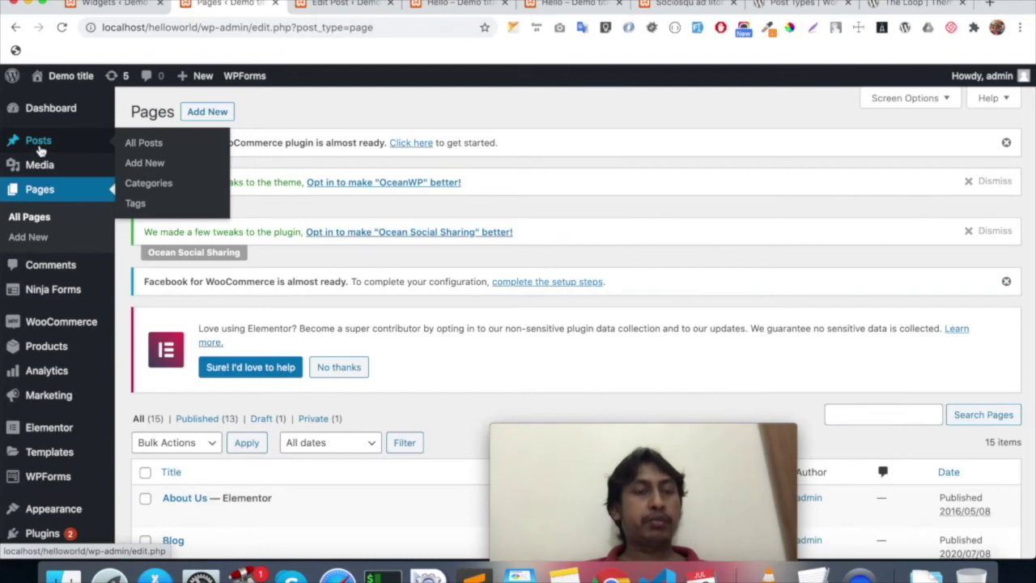
- Highlight the Posts, Attachments and Pages default post types, then return to the Hello preview
left_click(773, 4)
scroll(502, 232, "down", 2)
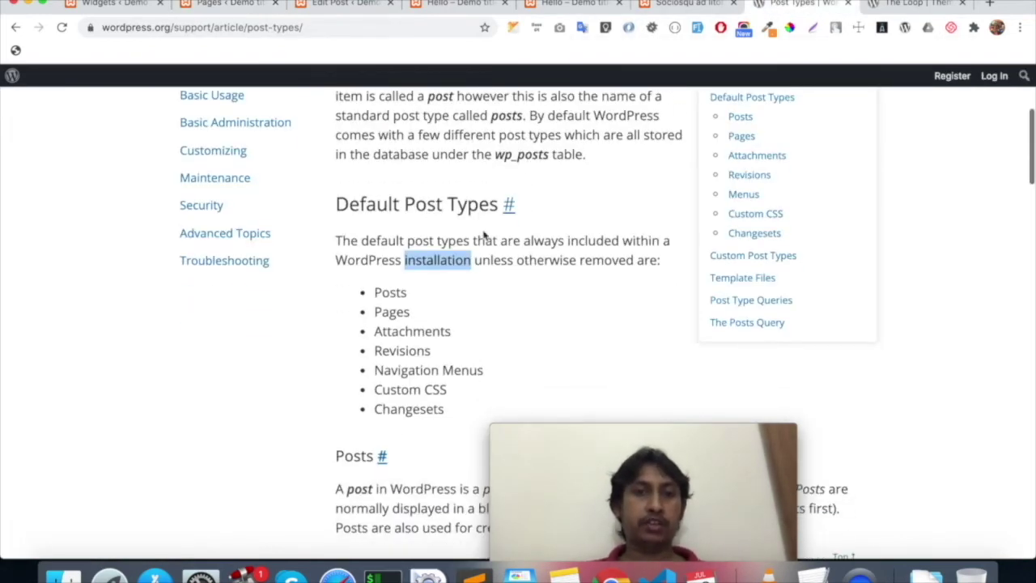
double_click(391, 290)
left_click(396, 322)
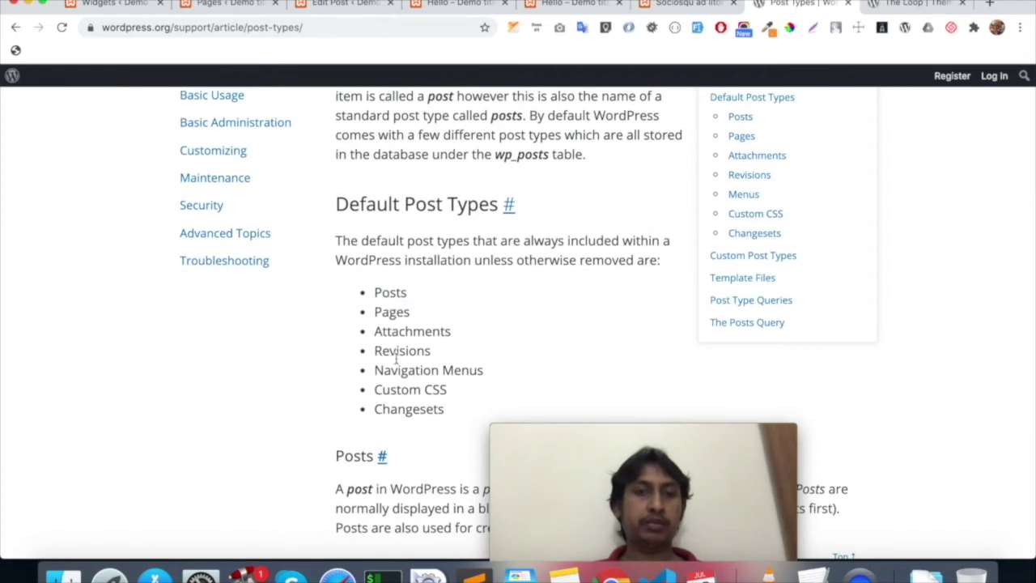
scroll(396, 365, "down", 1)
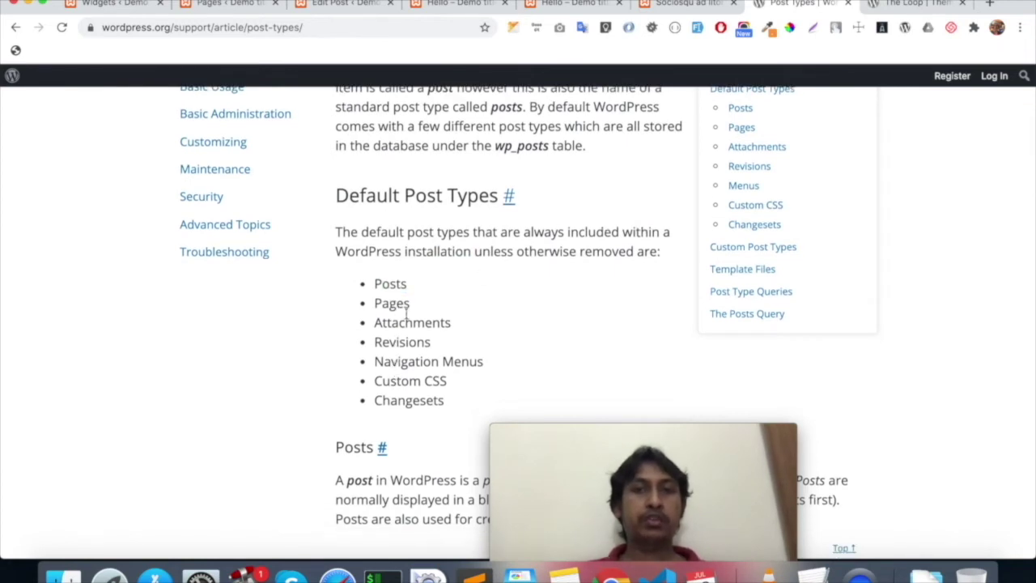
double_click(395, 285)
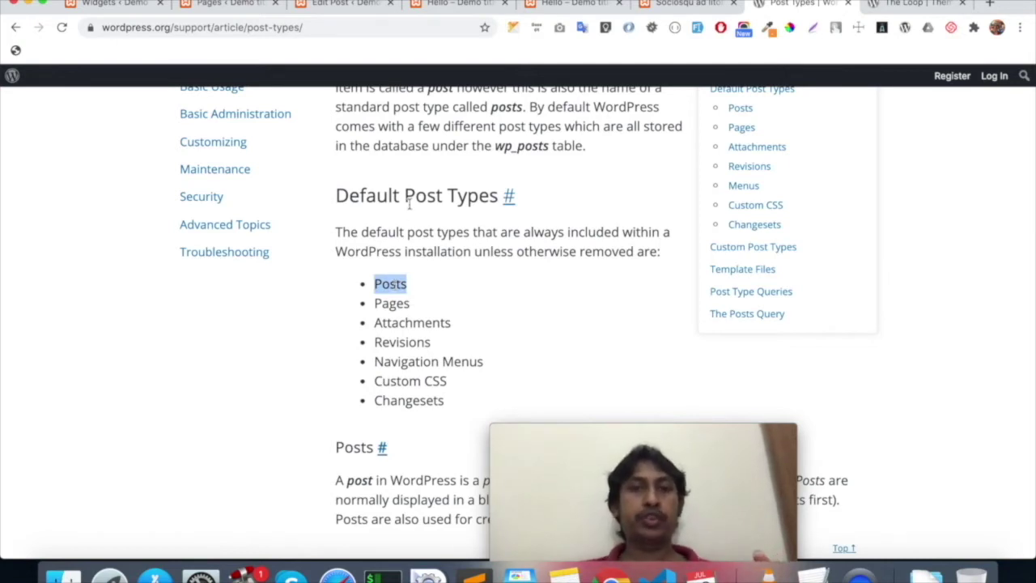
double_click(394, 319)
double_click(391, 303)
left_click(443, 4)
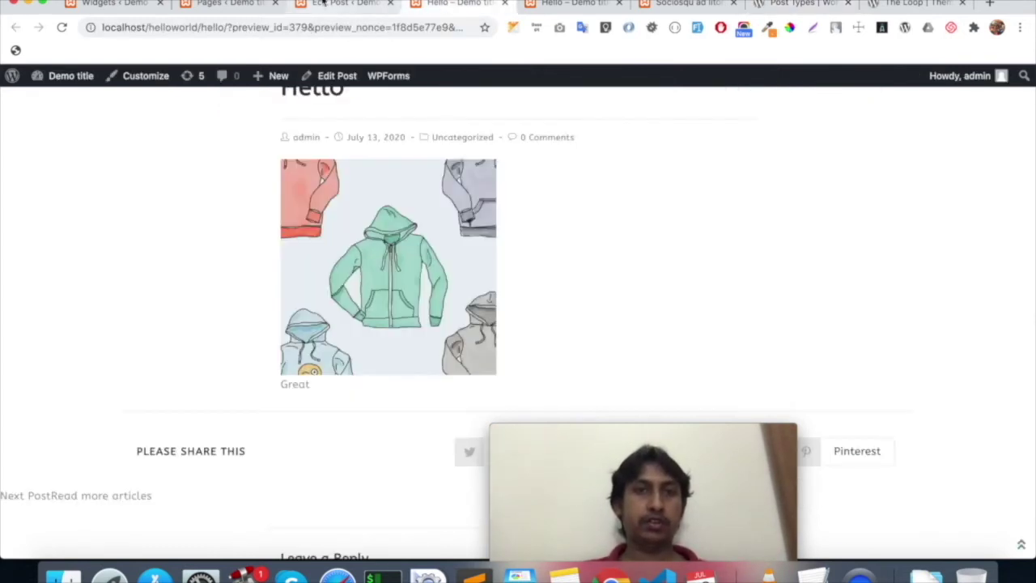
- Return to the Hello post's Edit Post screen and look over the Posts, Pages and Products menus
left_click(328, 4)
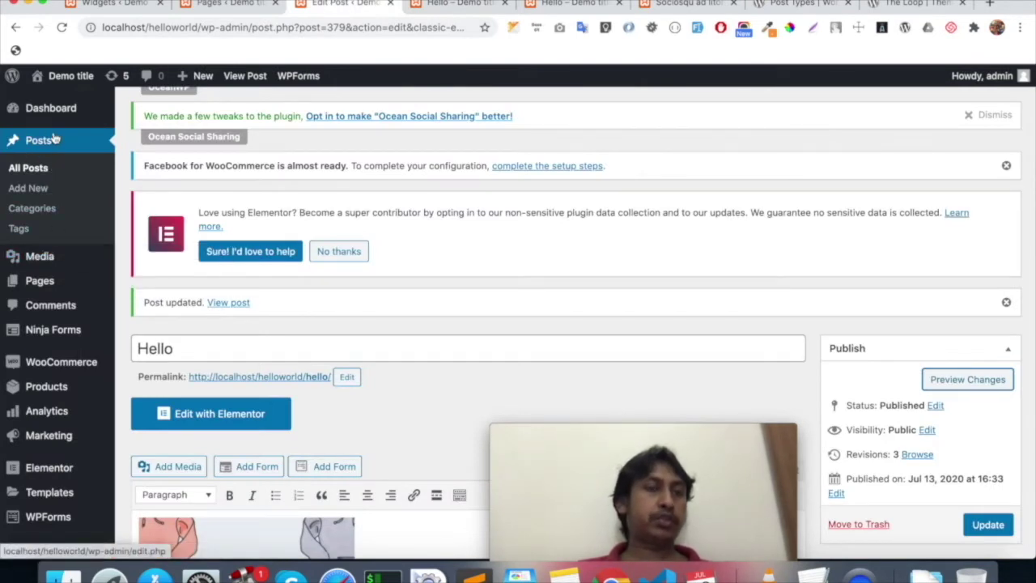
mouse_move(45, 287)
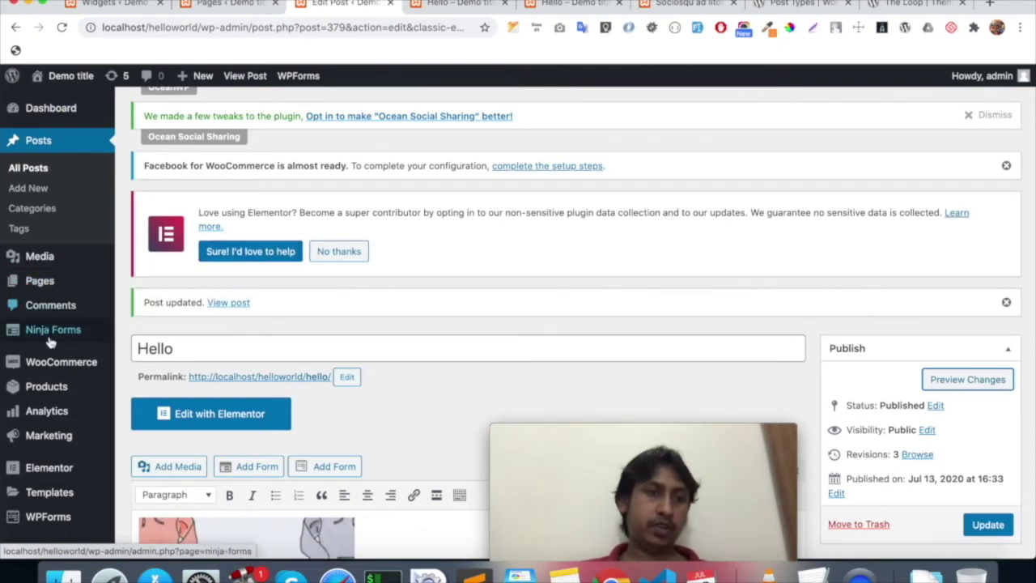
mouse_move(53, 400)
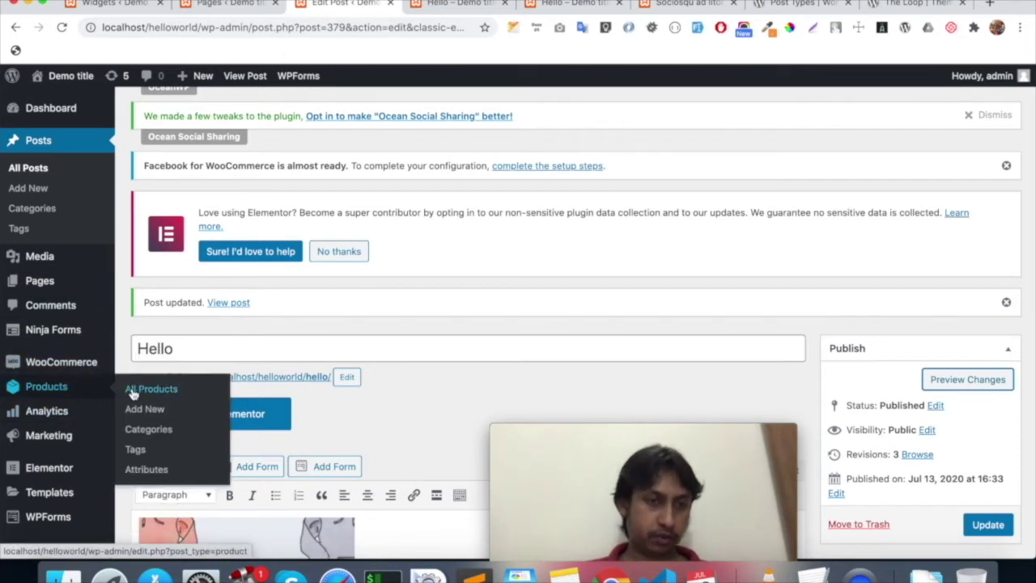
mouse_move(55, 357)
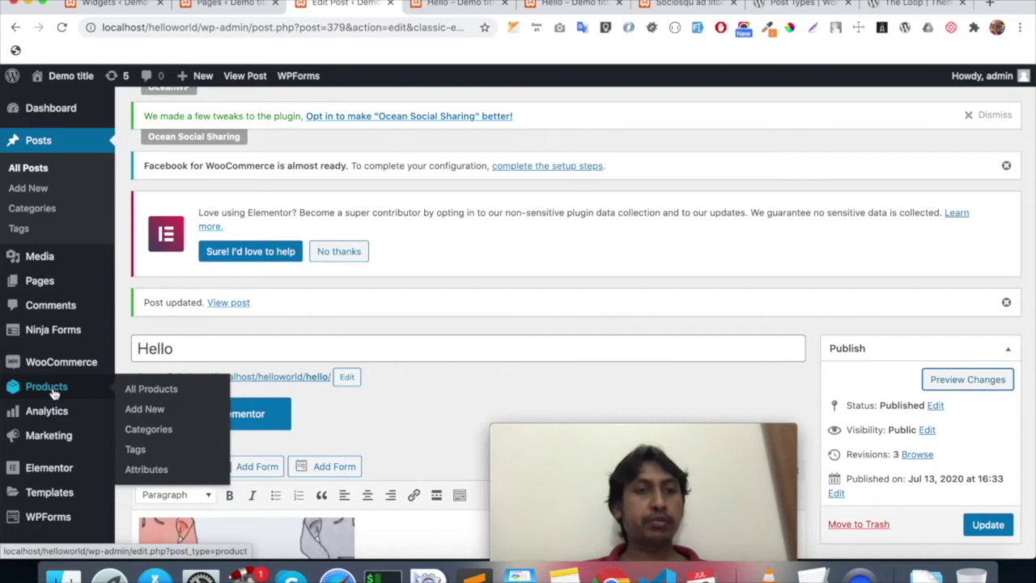
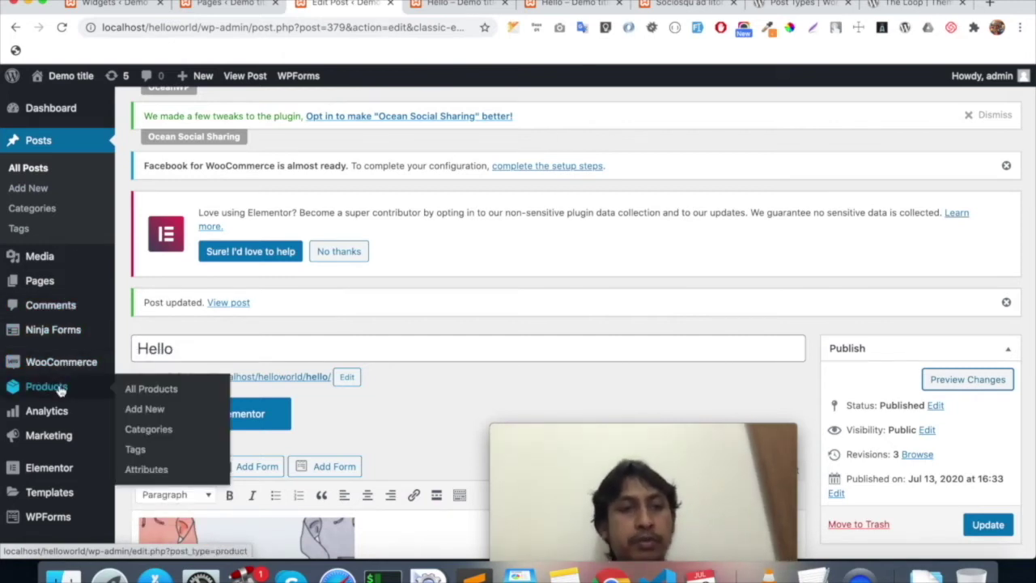
- Highlight Posts and Attachments in the Post Types article's list of default post types
left_click(767, 6)
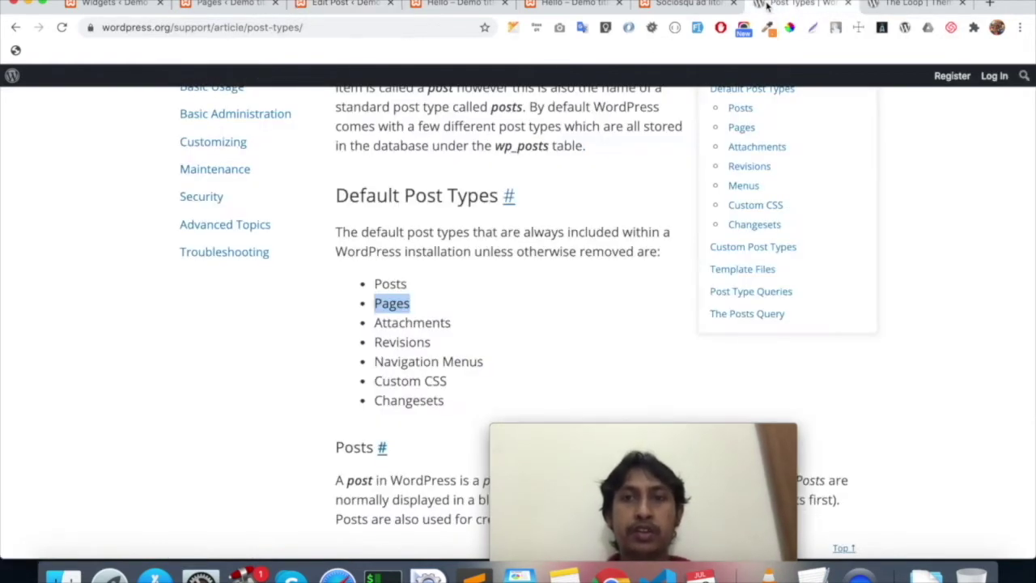
double_click(390, 284)
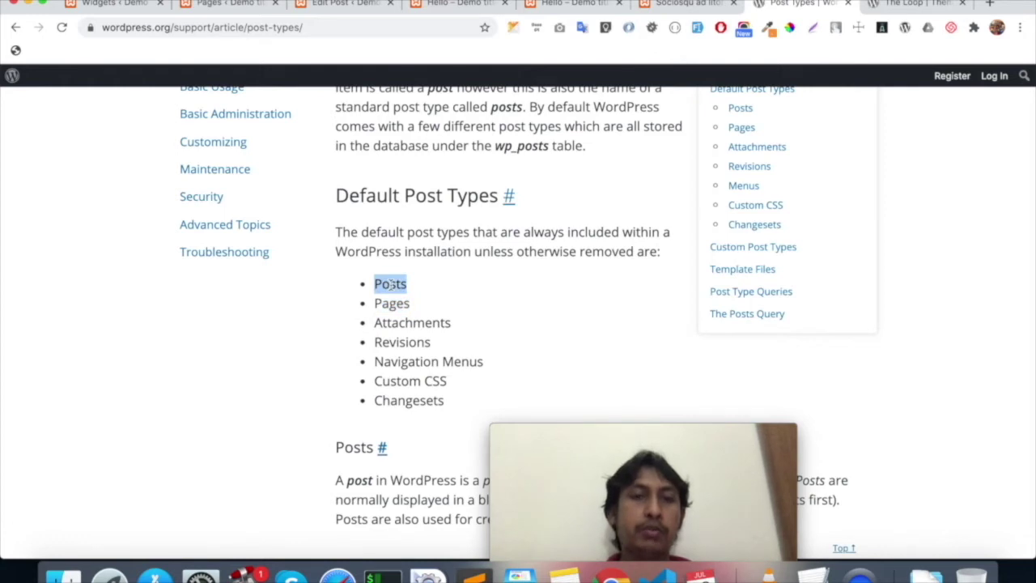
double_click(394, 321)
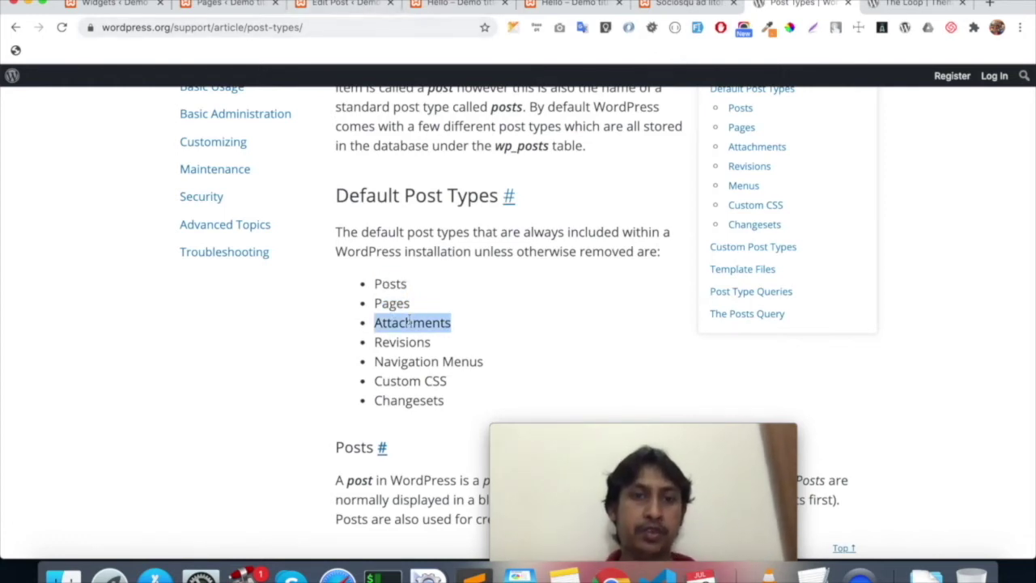
scroll(448, 195, "down", 10)
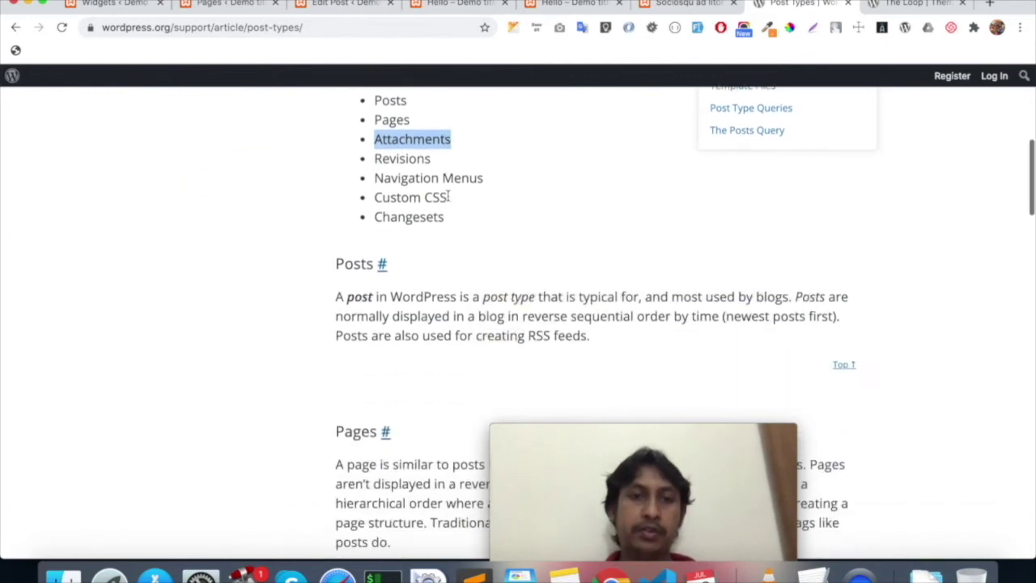
scroll(447, 195, "up", 7)
scroll(449, 199, "up", 2)
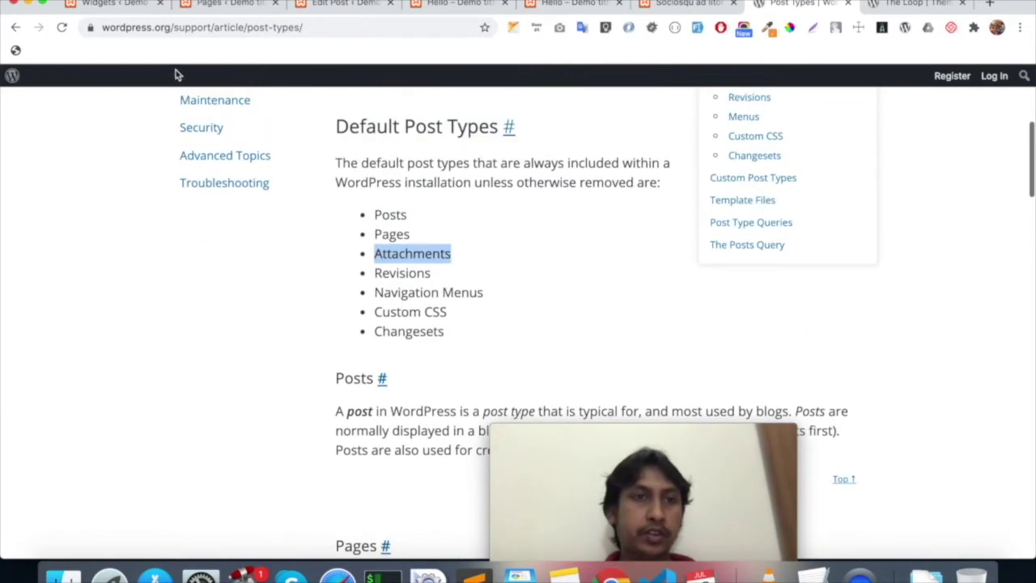
scroll(413, 223, "up", 8)
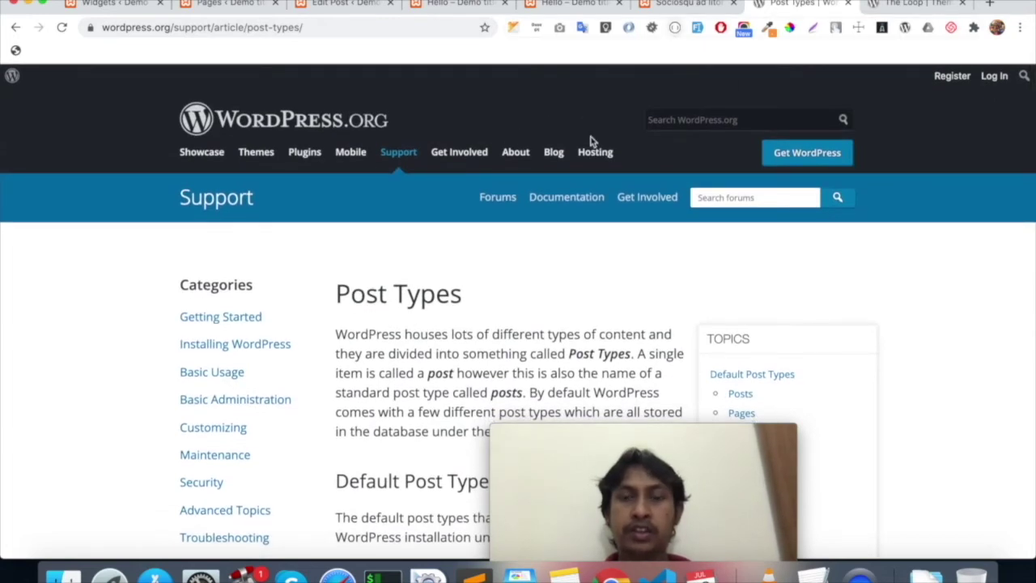
key("ctrl+Right")
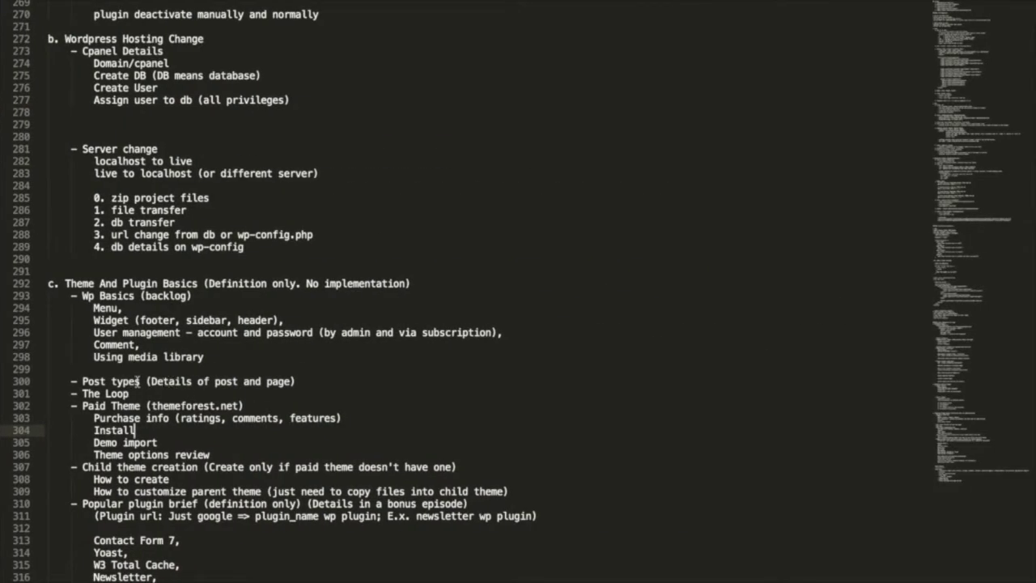
- Mark the 'Post types' item at line 300 of the notes, then return to the browser
left_click(236, 381)
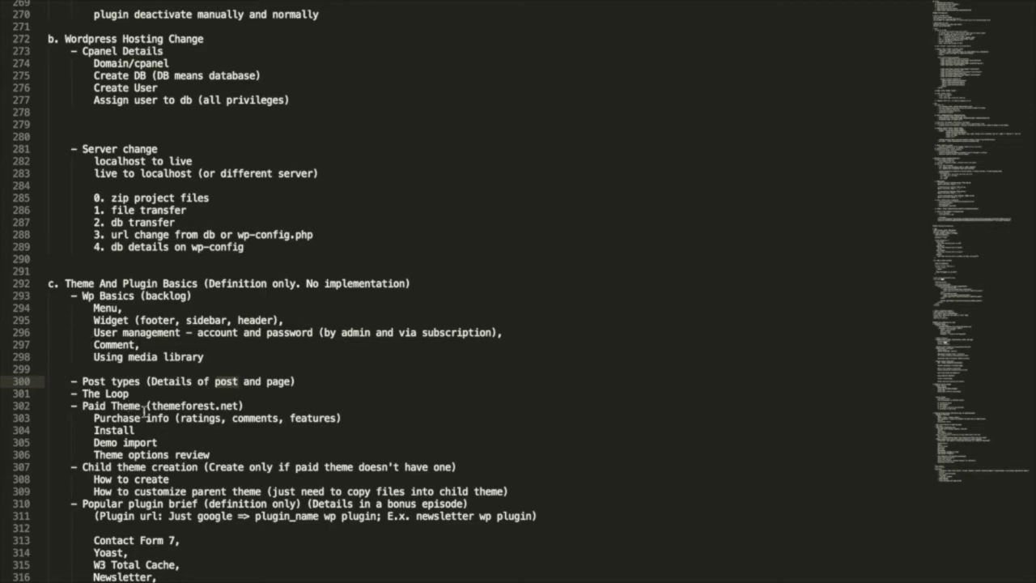
key("ctrl+Left")
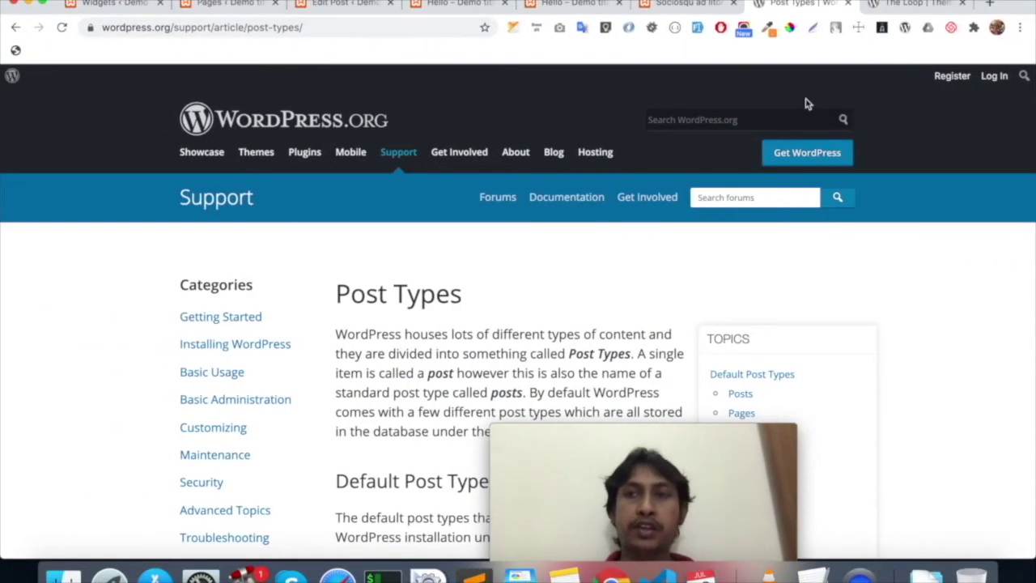
- Open The Loop handbook page and highlight its basic loop code example
left_click(890, 4)
scroll(215, 416, "down", 10)
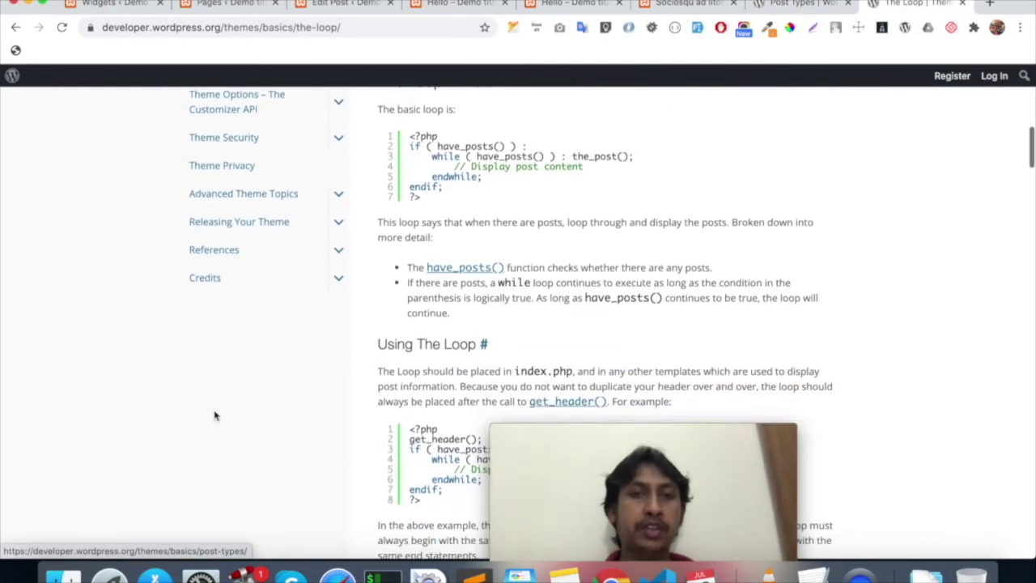
scroll(332, 340, "up", 3)
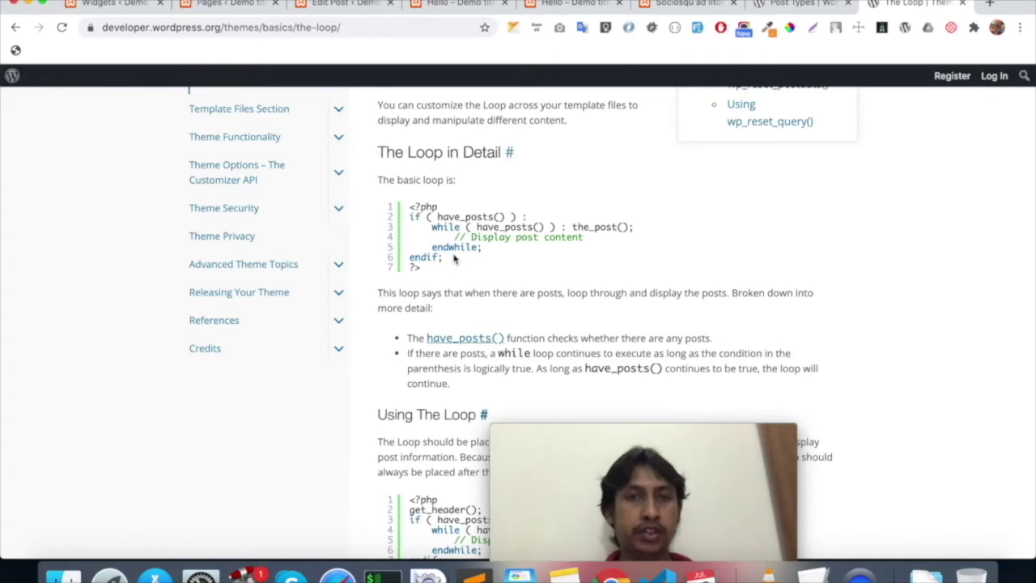
double_click(435, 227)
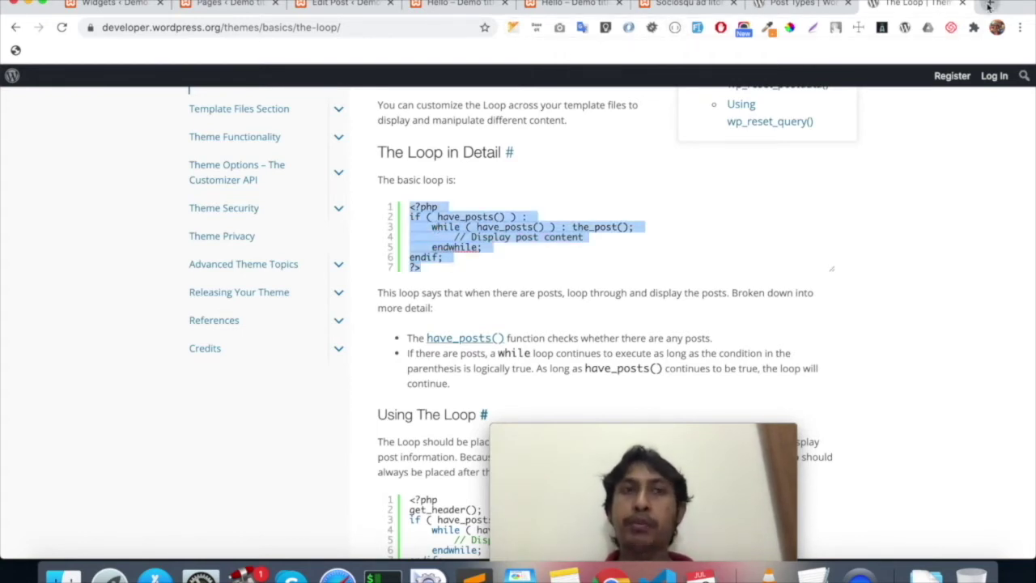
left_click(988, 6)
type("l")
key("BackSpace")
key("BackSpace")
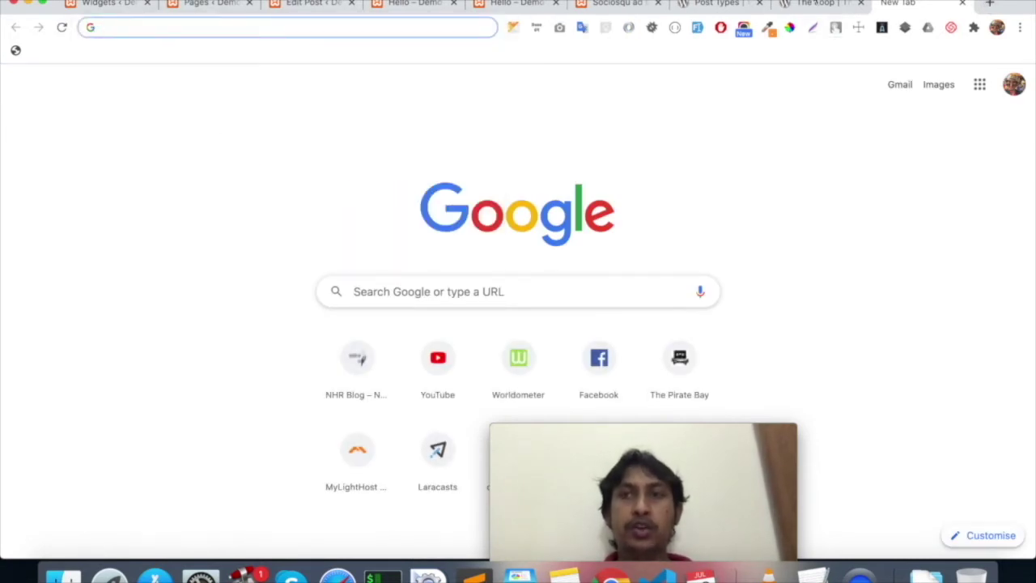
left_click(816, 6)
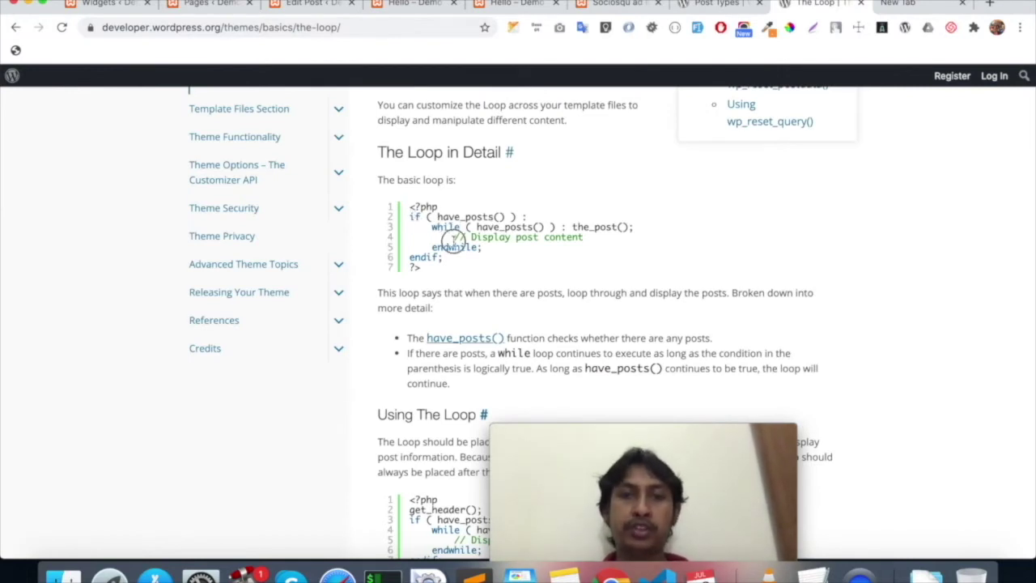
- Highlight the basic loop, have_posts, the Using The Loop and index.php examples, and the_content
double_click(460, 251)
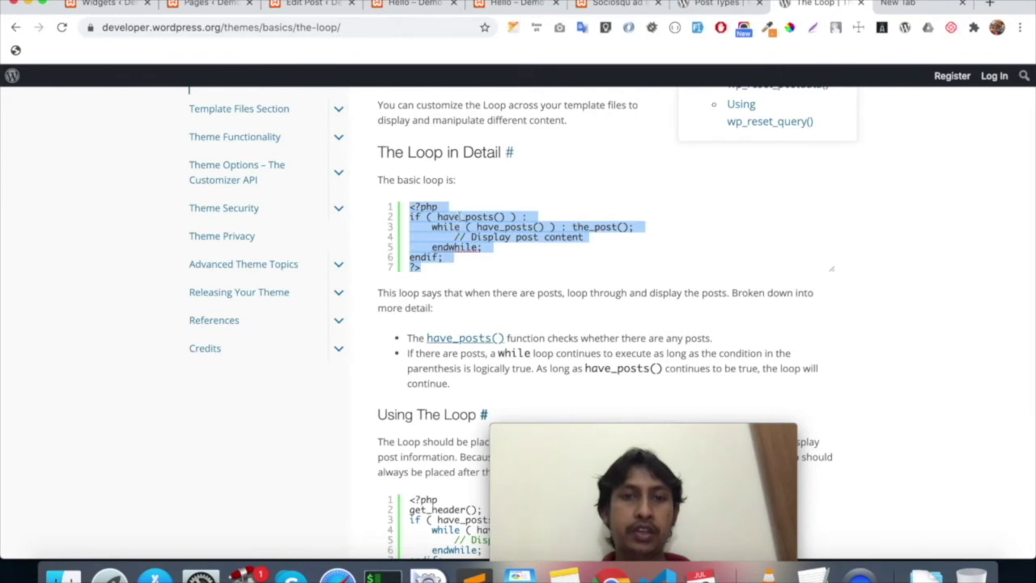
double_click(458, 215)
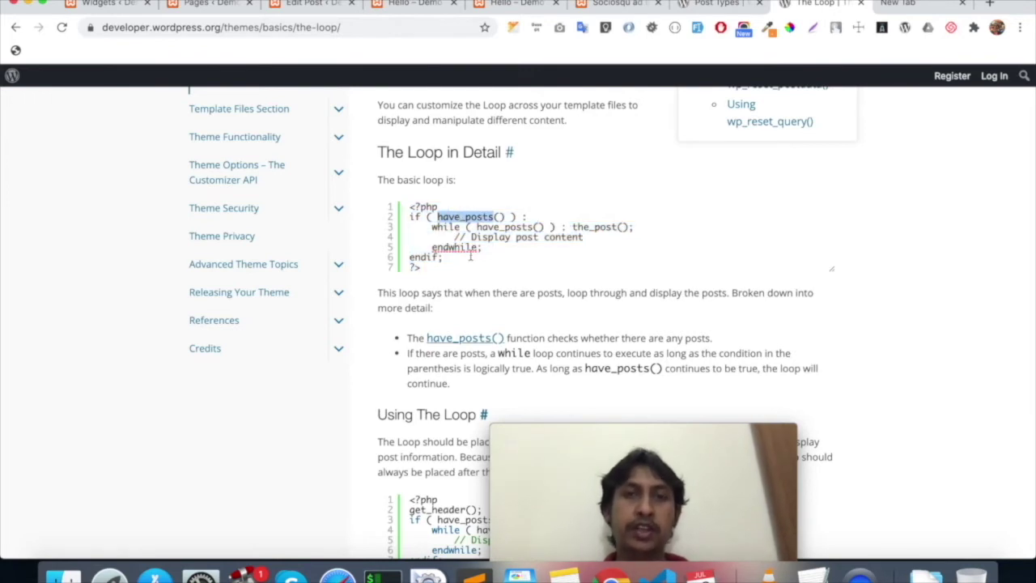
scroll(486, 283, "down", 6)
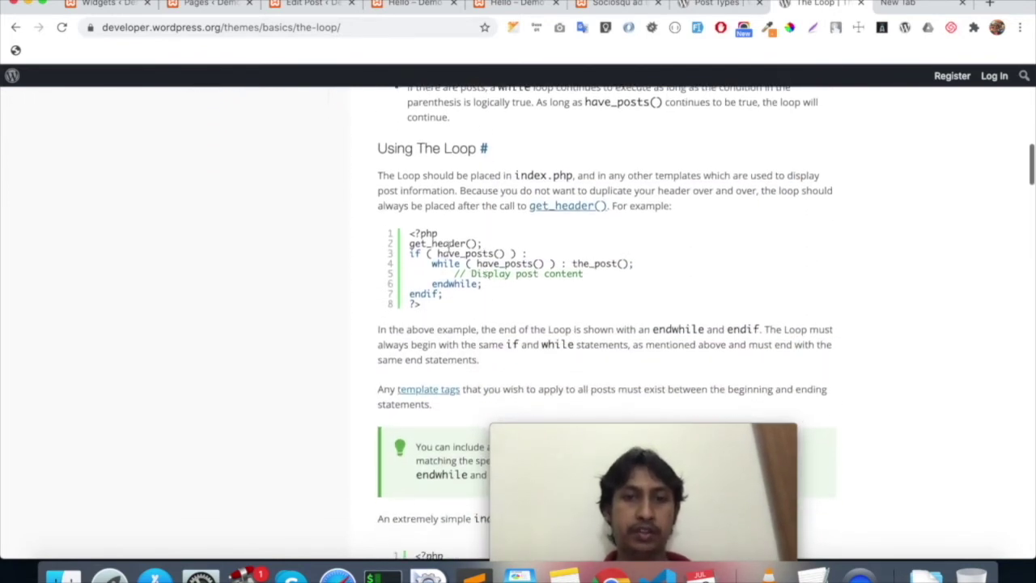
double_click(450, 247)
scroll(451, 248, "down", 3)
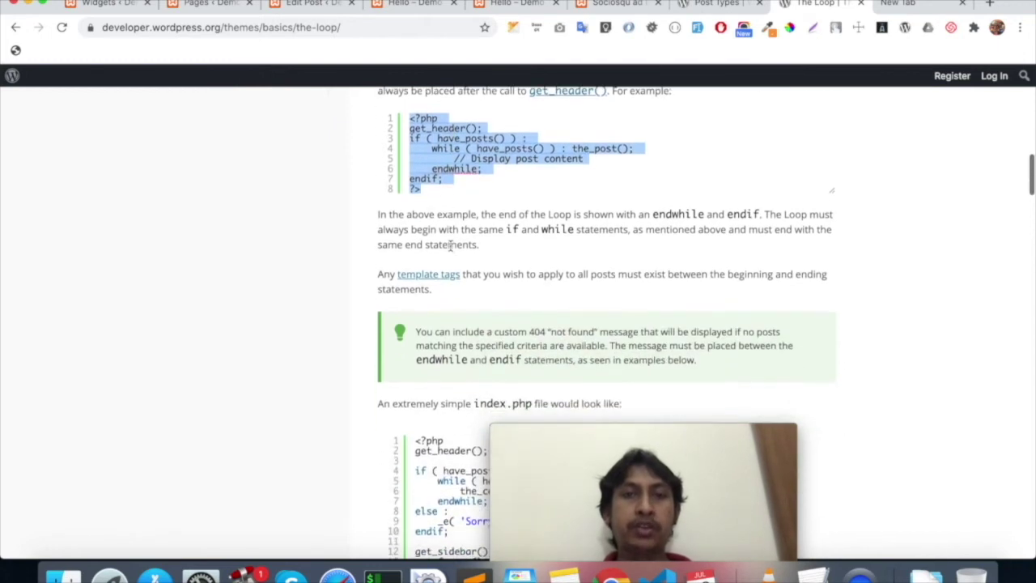
scroll(332, 307, "down", 7)
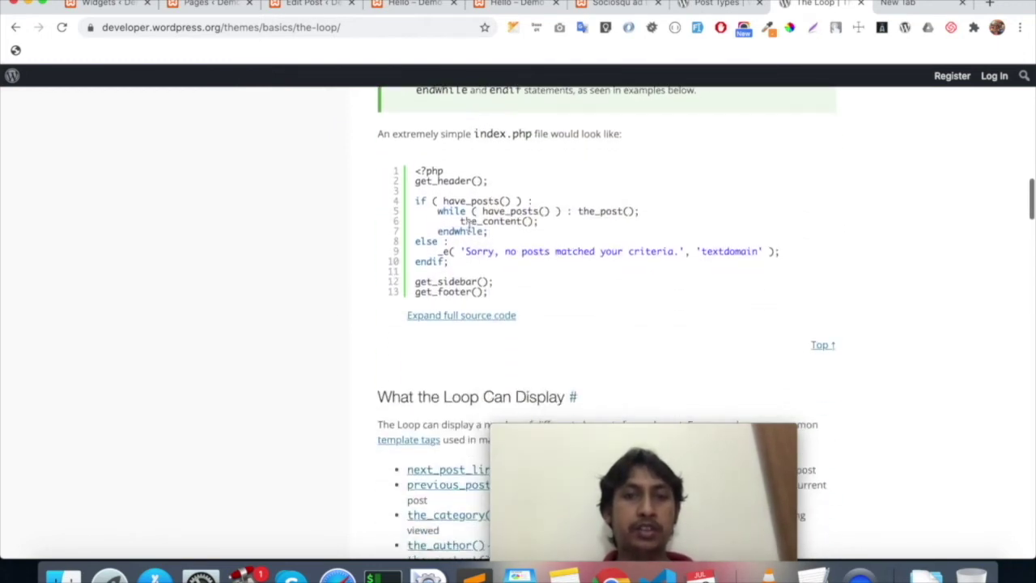
double_click(484, 222)
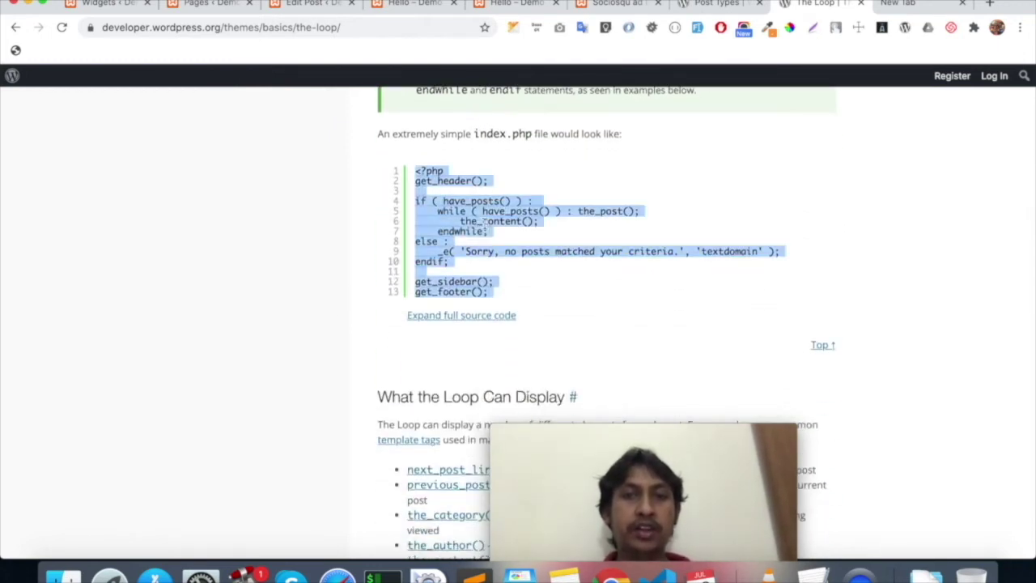
double_click(484, 222)
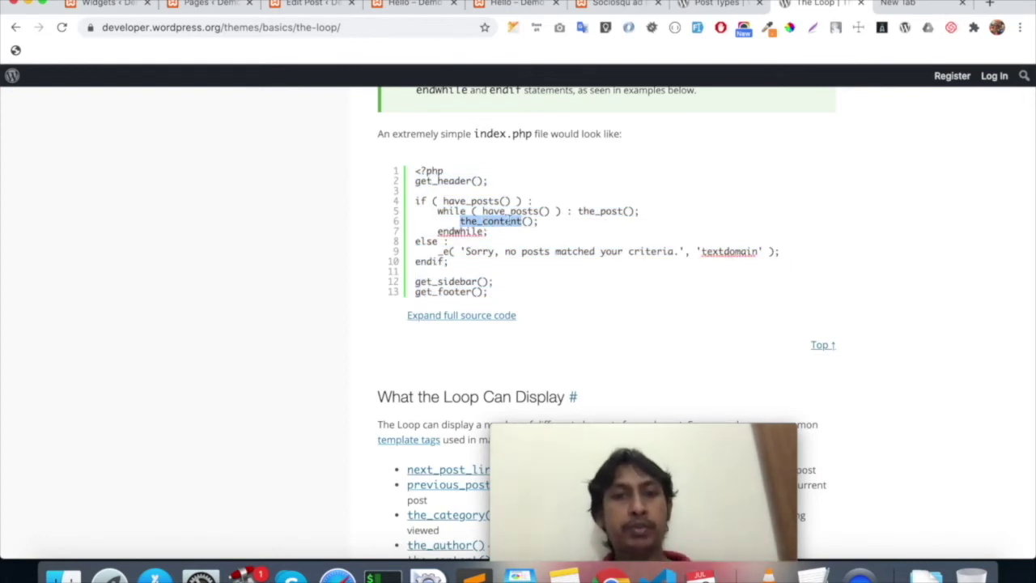
- Scroll through the template tags, then go back to editing the Hello post
scroll(392, 322, "down", 5)
scroll(392, 321, "up", 3)
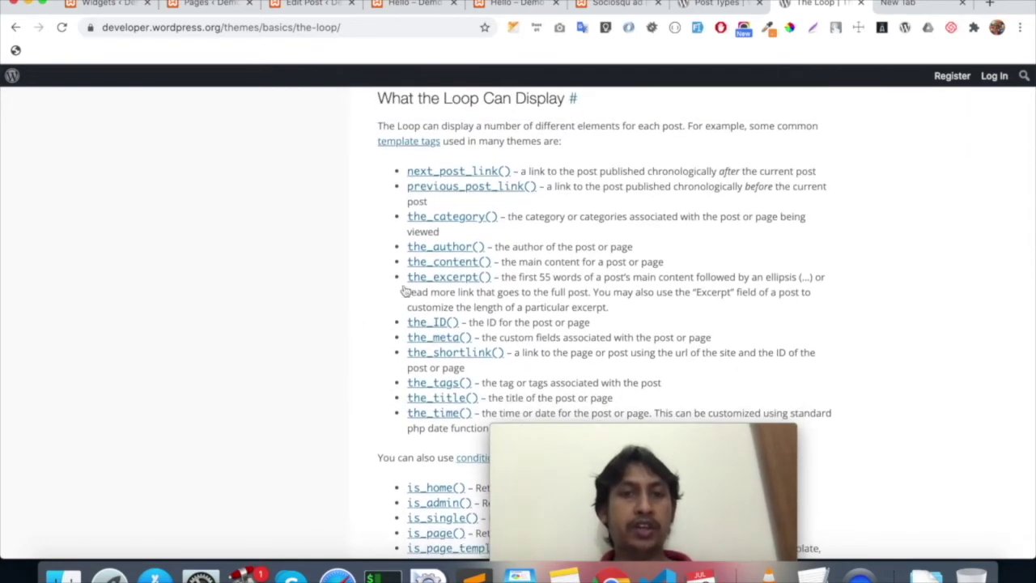
scroll(370, 324, "down", 4)
scroll(380, 284, "down", 2)
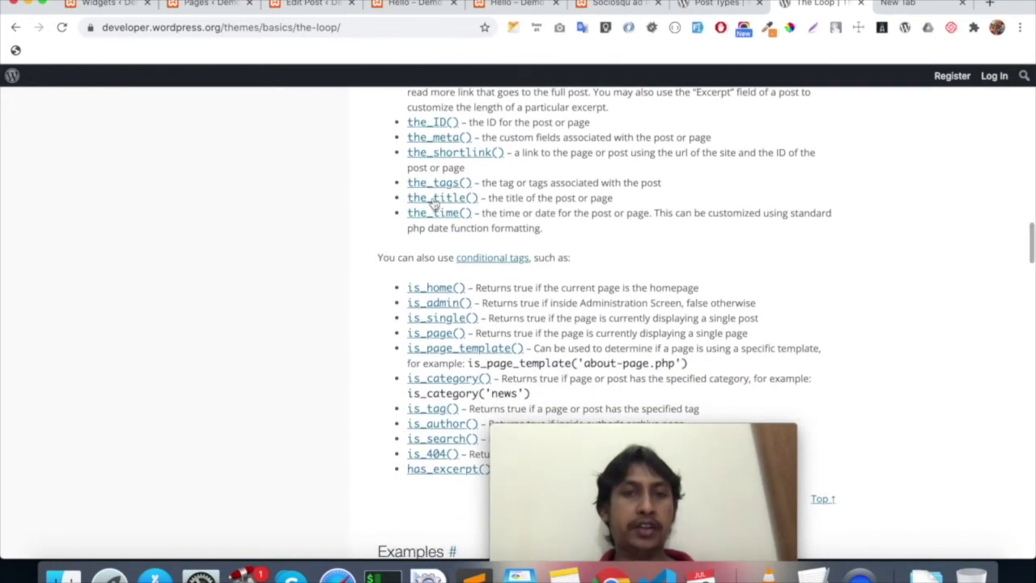
scroll(386, 243, "up", 5)
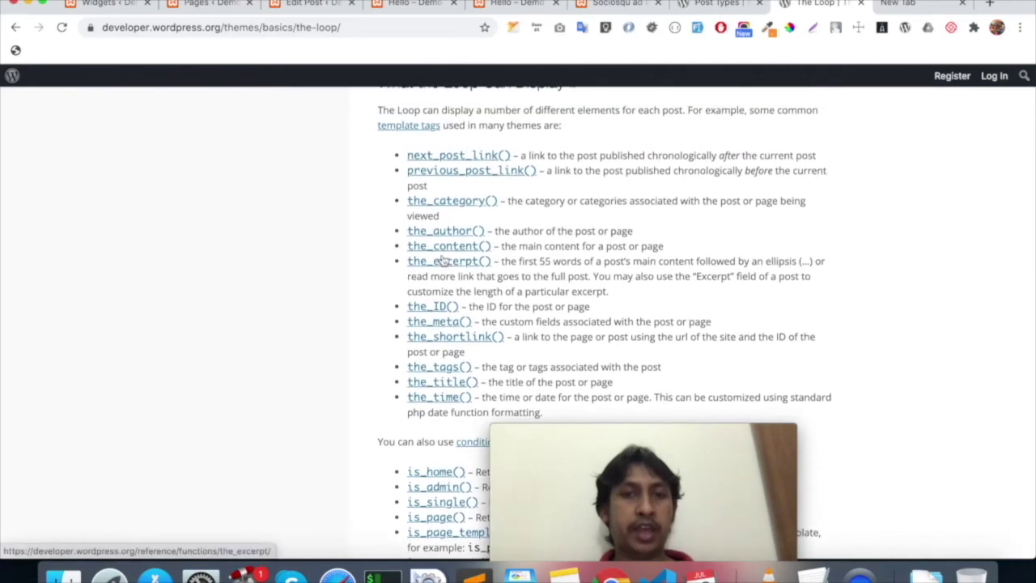
scroll(344, 301, "down", 9)
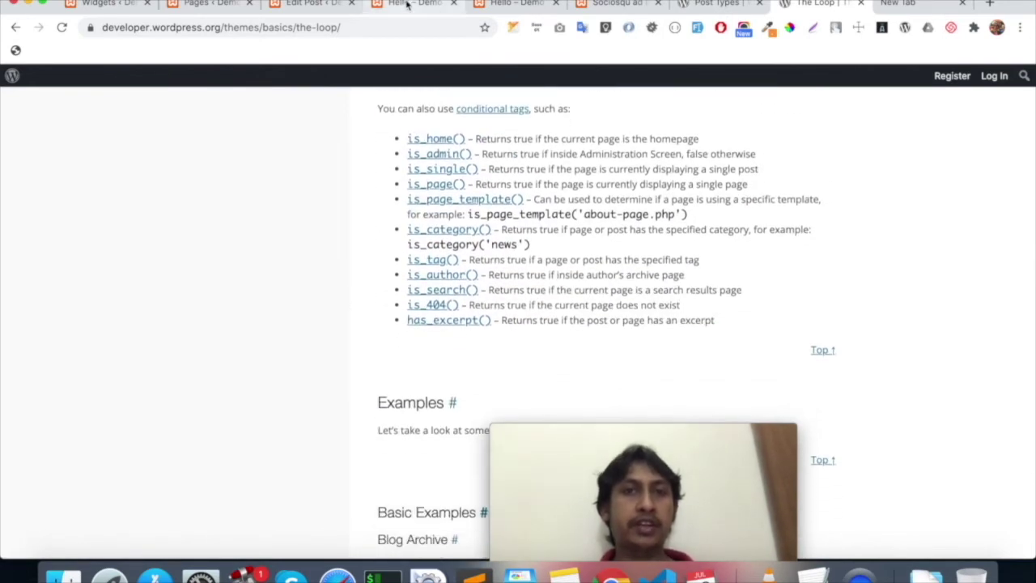
left_click(412, 5)
left_click(310, 5)
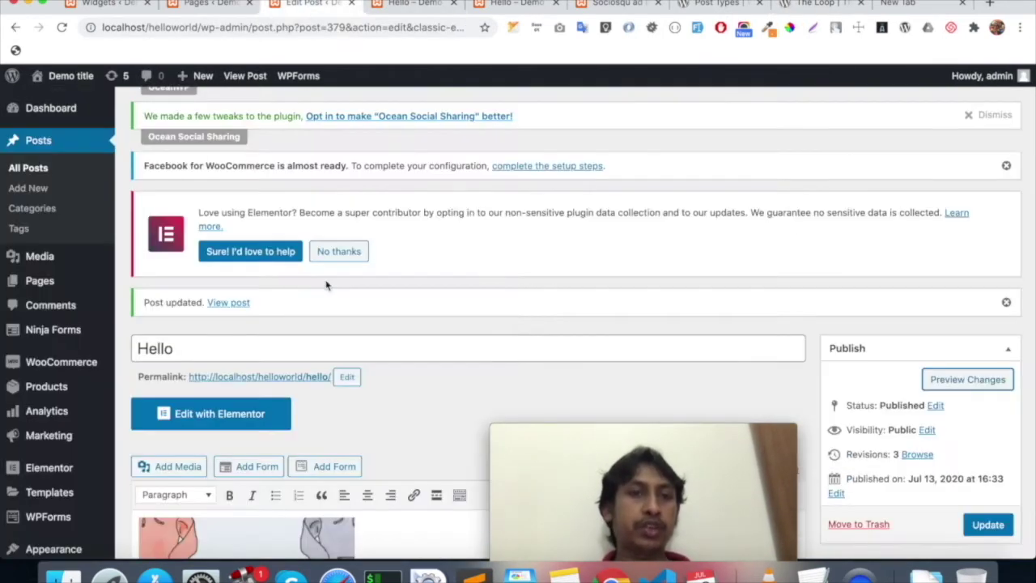
- Turn on the Excerpt box in Screen Options for the Hello post and try typing in it
scroll(326, 285, "down", 10)
scroll(326, 283, "up", 8)
scroll(326, 283, "down", 10)
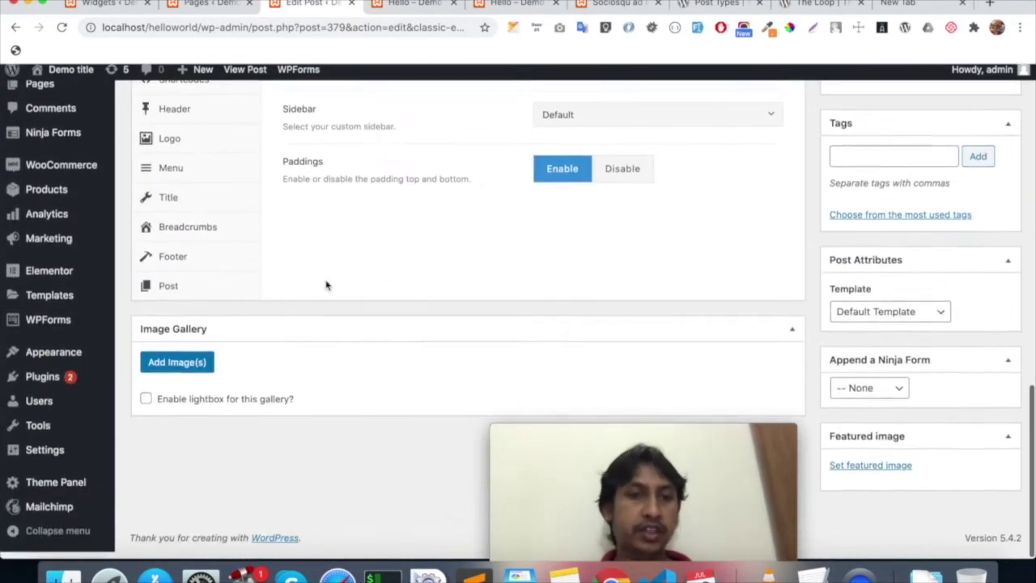
scroll(326, 284, "up", 15)
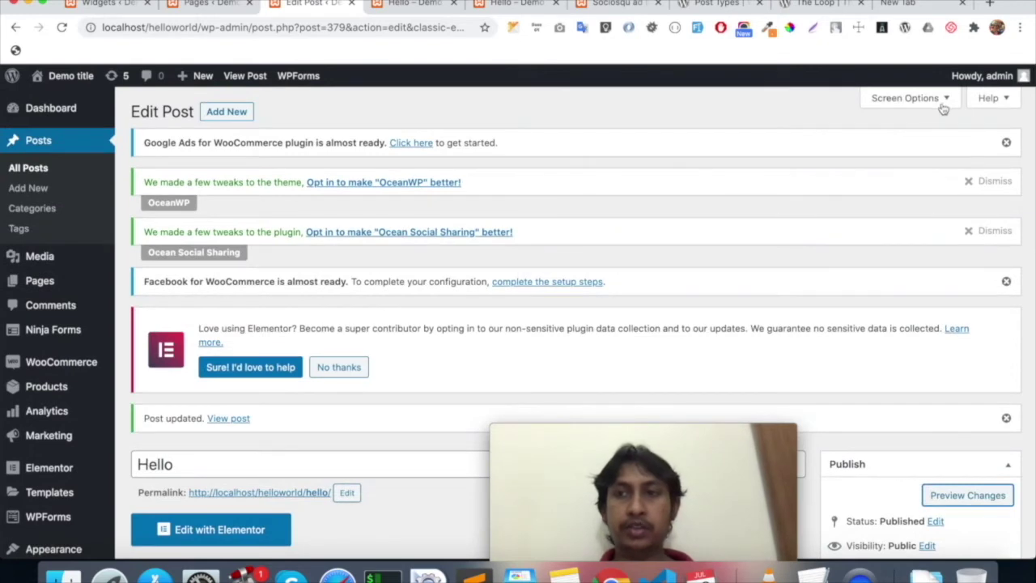
left_click(943, 106)
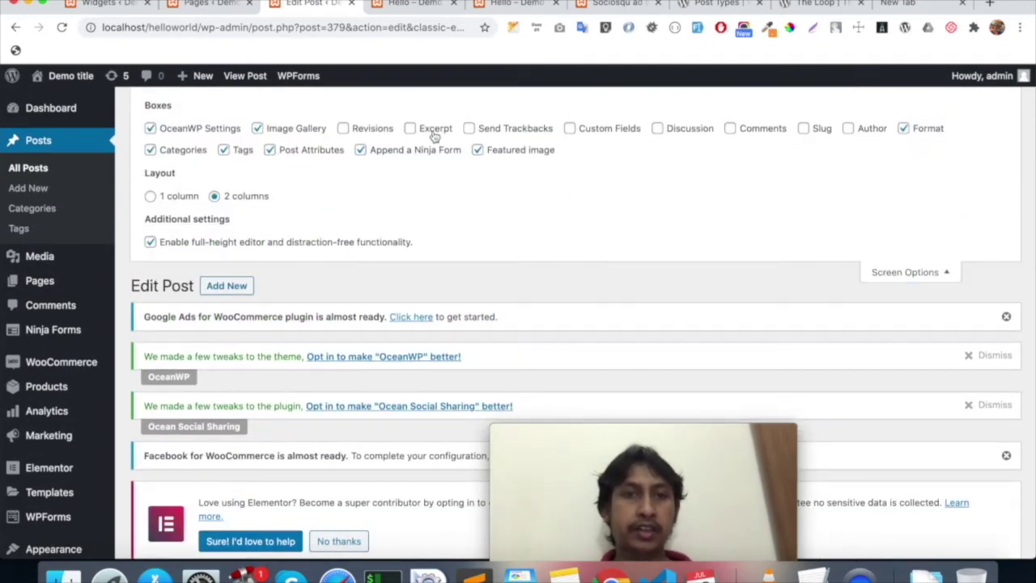
scroll(472, 266, "down", 15)
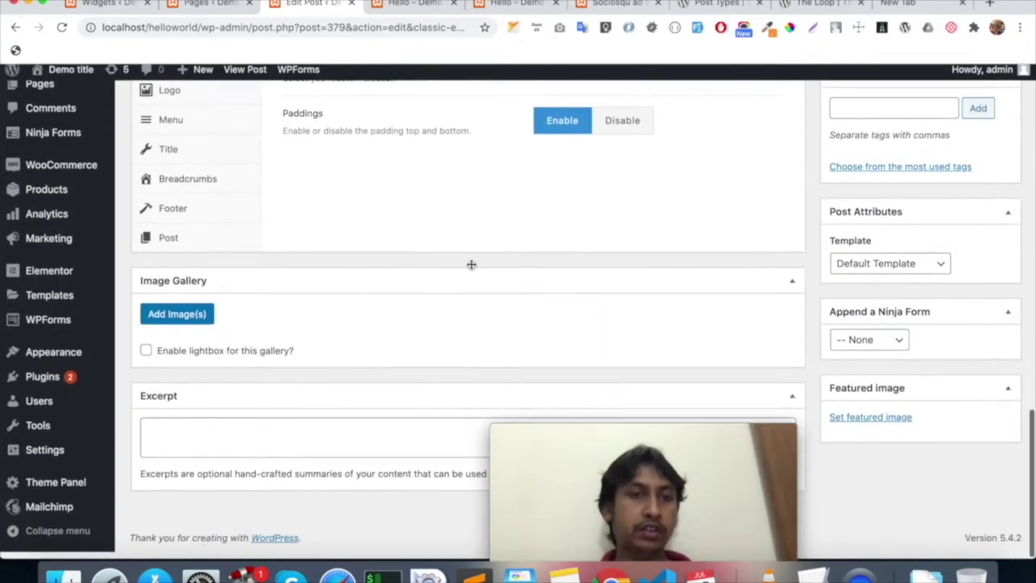
left_click(271, 454)
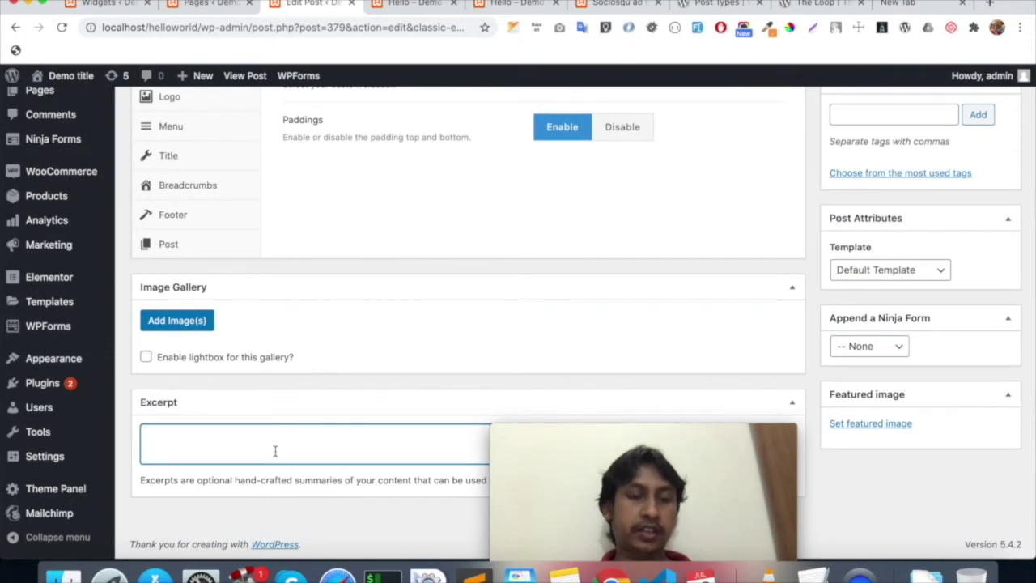
type("sds")
scroll(449, 268, "up", 15)
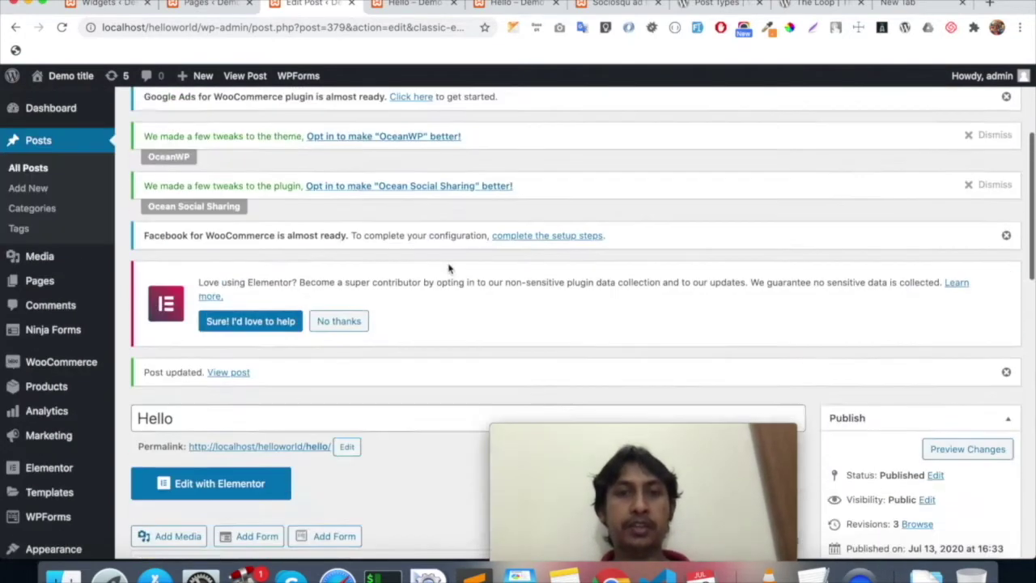
- View the Hello post and the News page's post listings, then return to Post Types
left_click(495, 5)
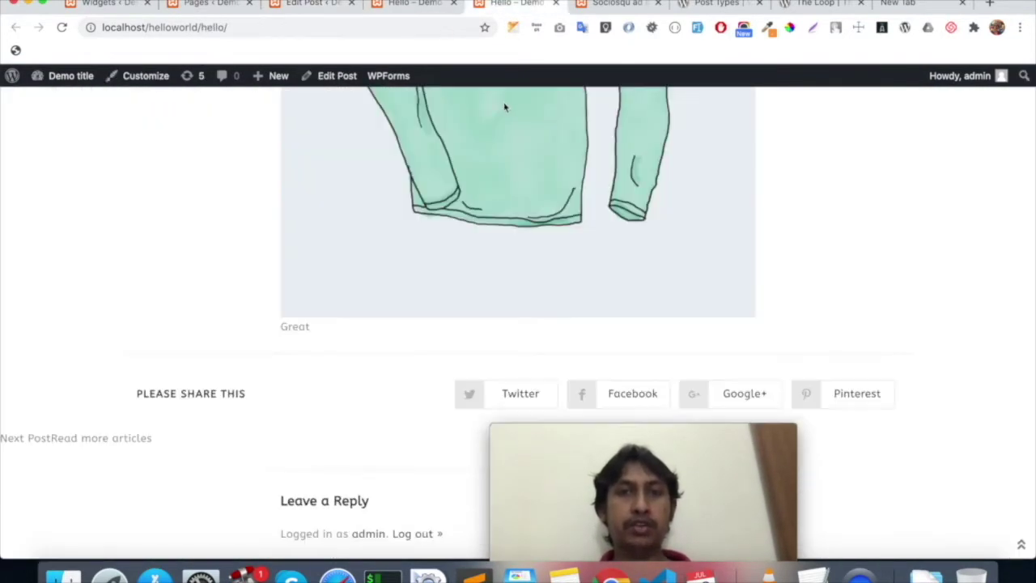
scroll(503, 107, "up", 10)
left_click(562, 114)
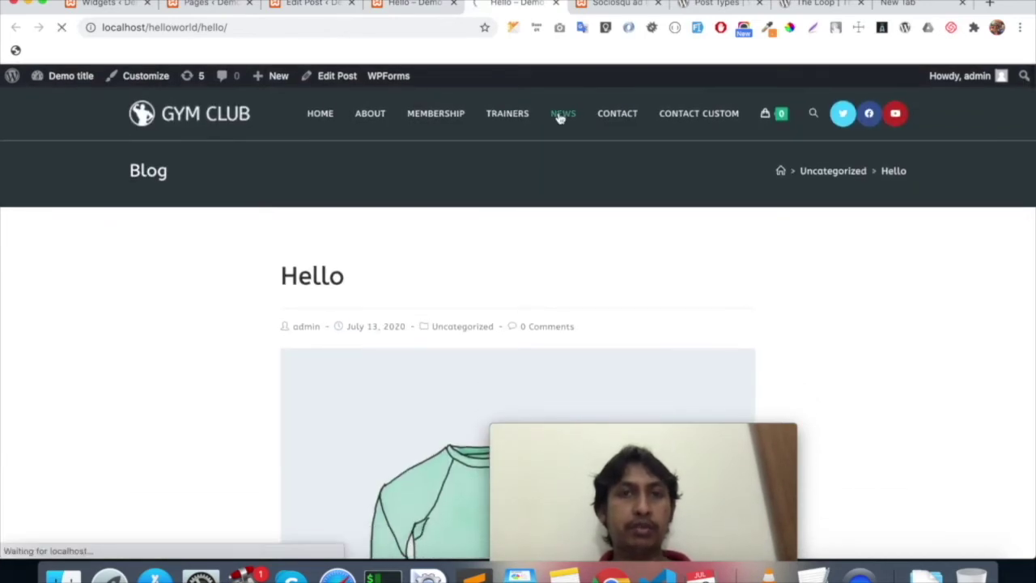
scroll(326, 302, "down", 5)
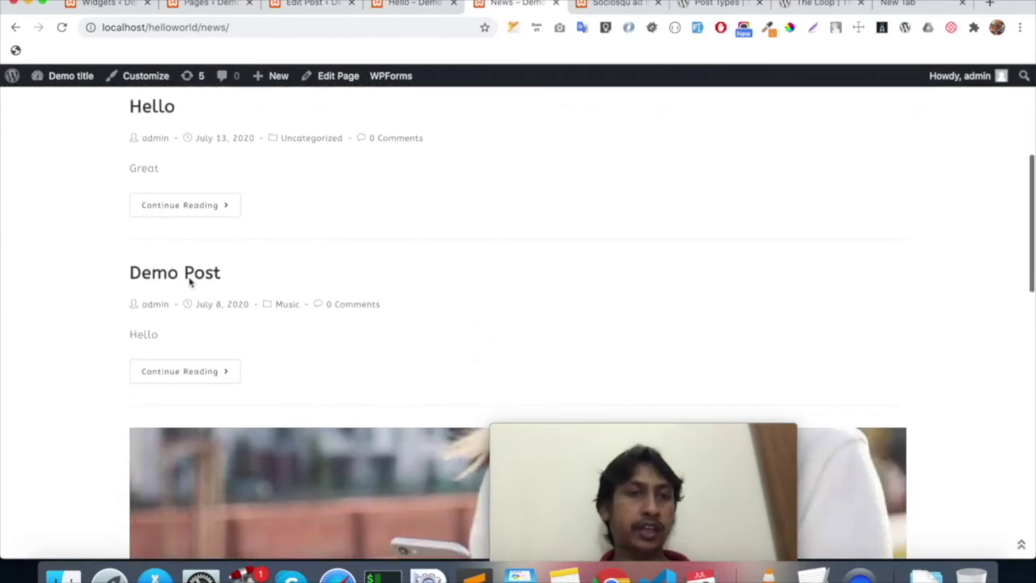
scroll(198, 279, "down", 8)
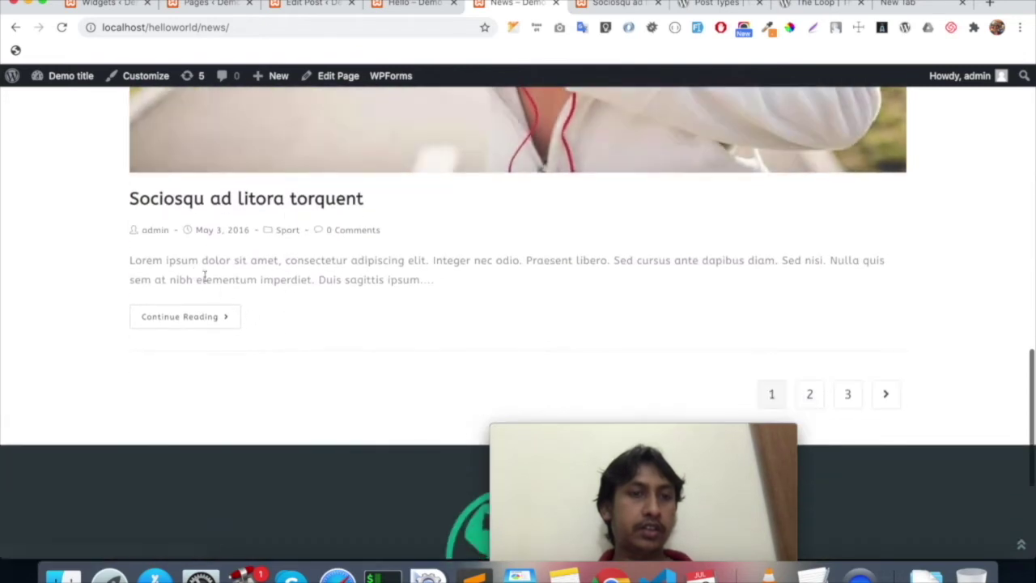
left_click(711, 4)
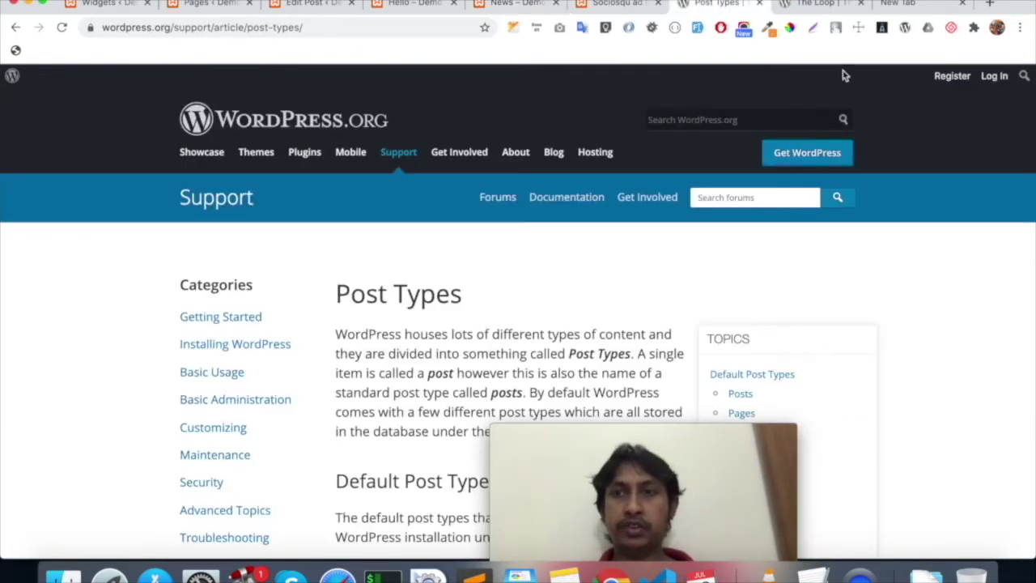
- Open The Loop page and highlight the Blog Archive code example
left_click(803, 5)
scroll(451, 243, "down", 10)
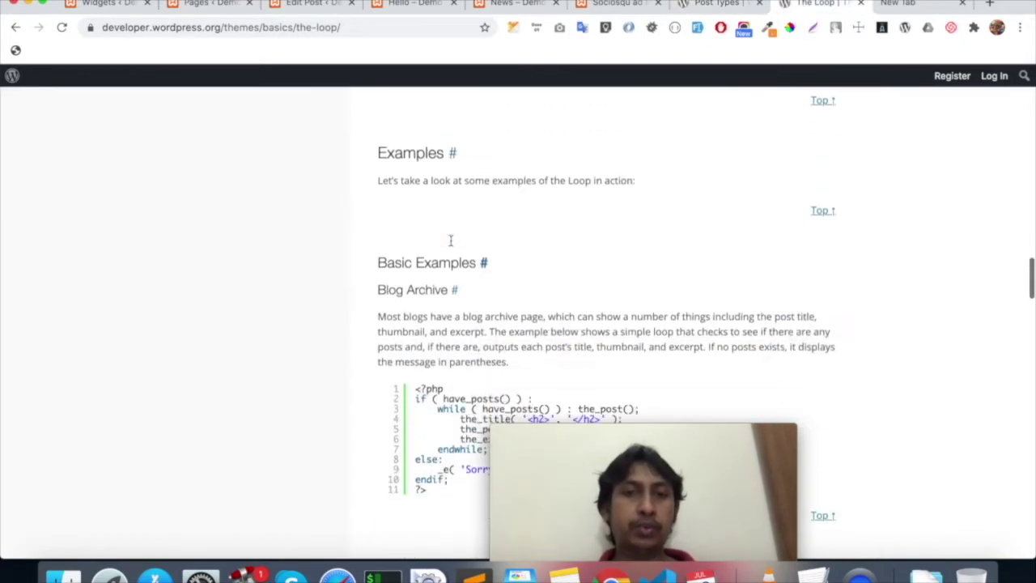
scroll(451, 244, "up", 2)
scroll(451, 245, "down", 3)
scroll(433, 200, "up", 4)
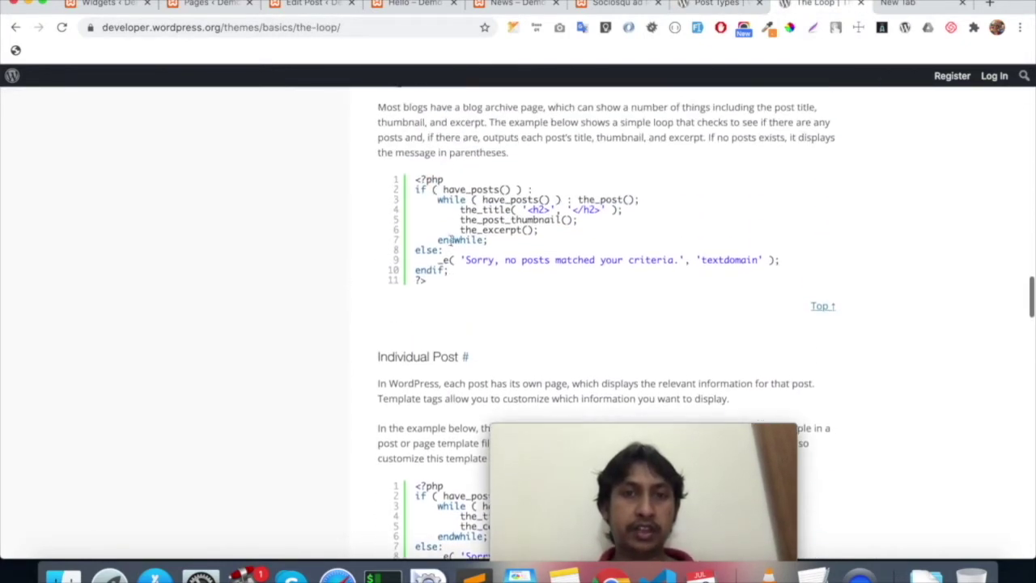
double_click(485, 196)
- Point out have_posts, the_title, the_post_thumbnail and the_excerpt in the Blog Archive code
double_click(486, 197)
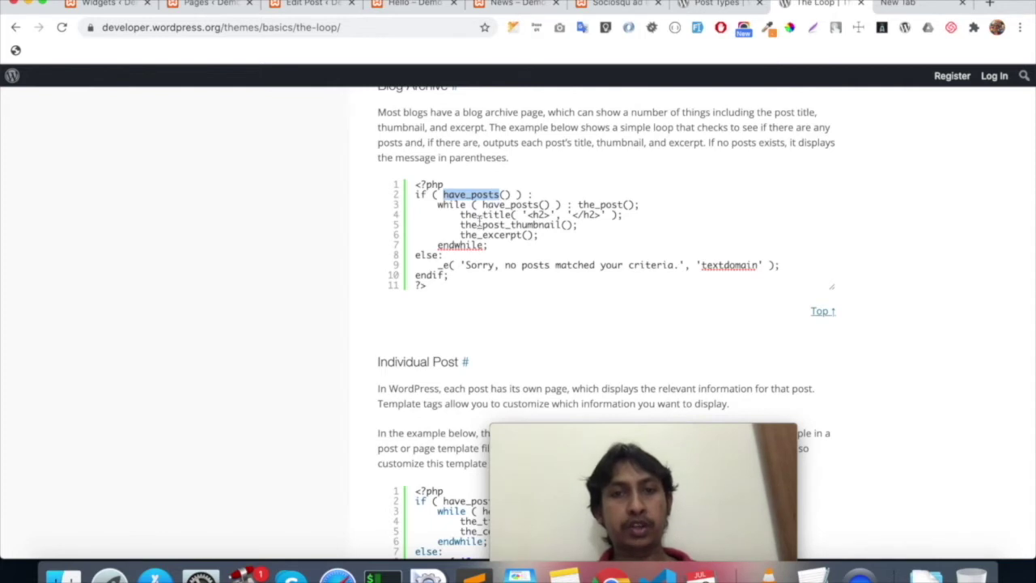
double_click(479, 214)
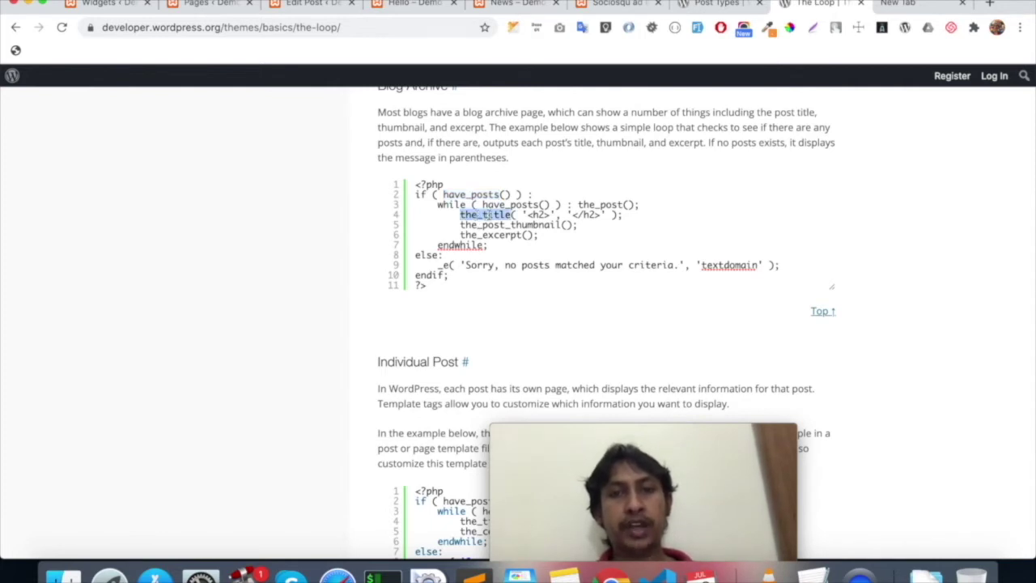
double_click(514, 234)
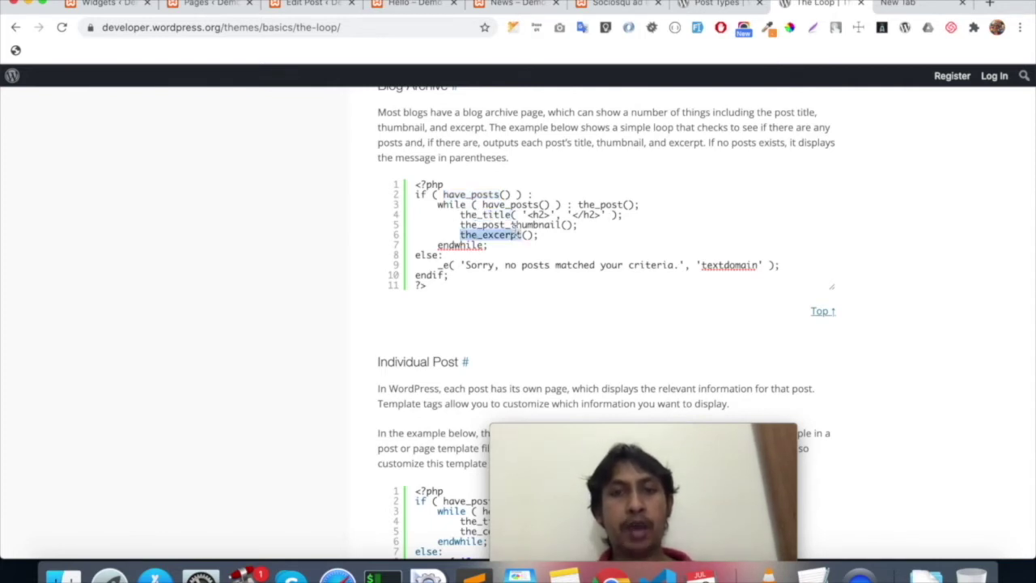
double_click(502, 224)
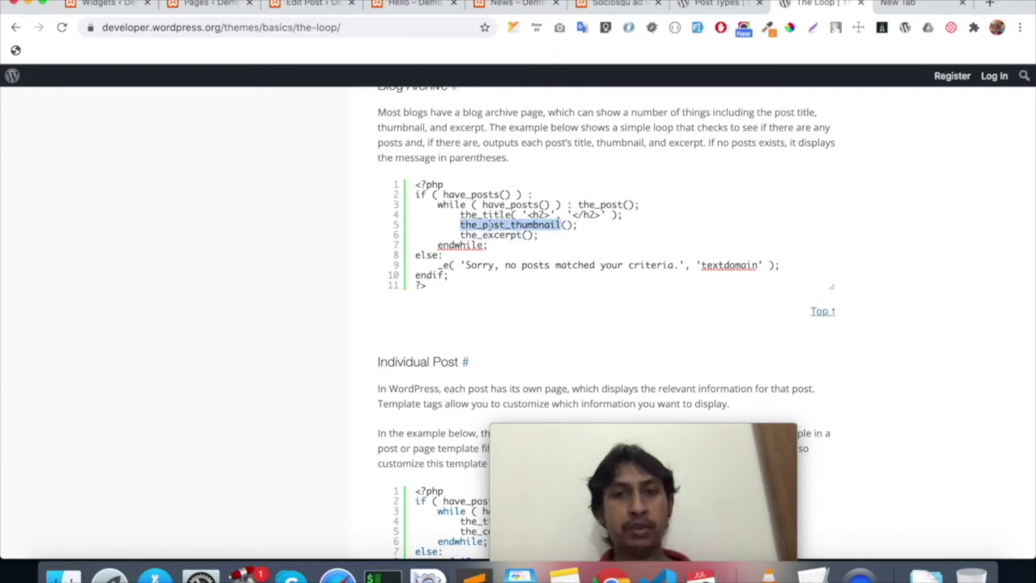
double_click(479, 234)
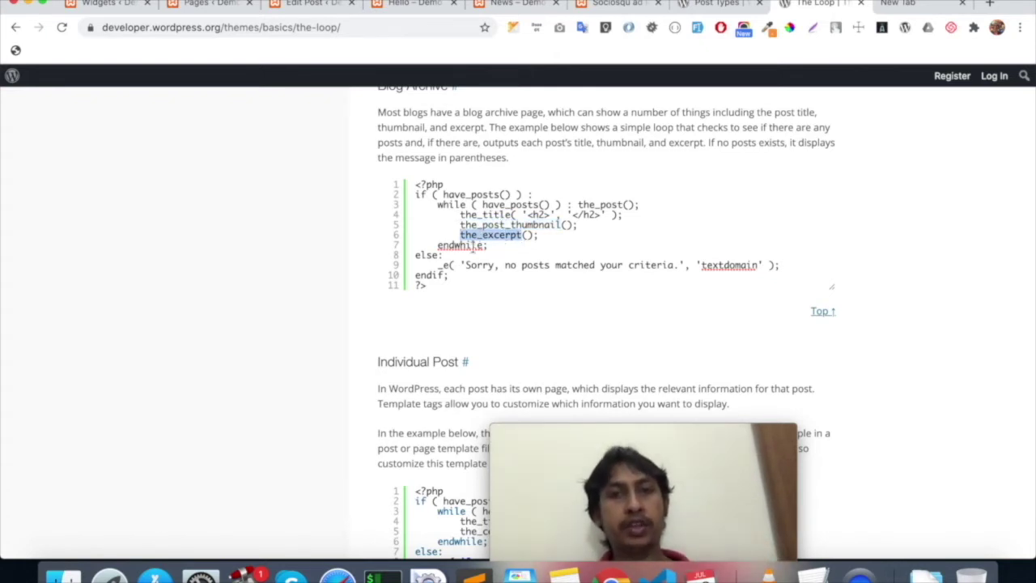
scroll(416, 299, "down", 5)
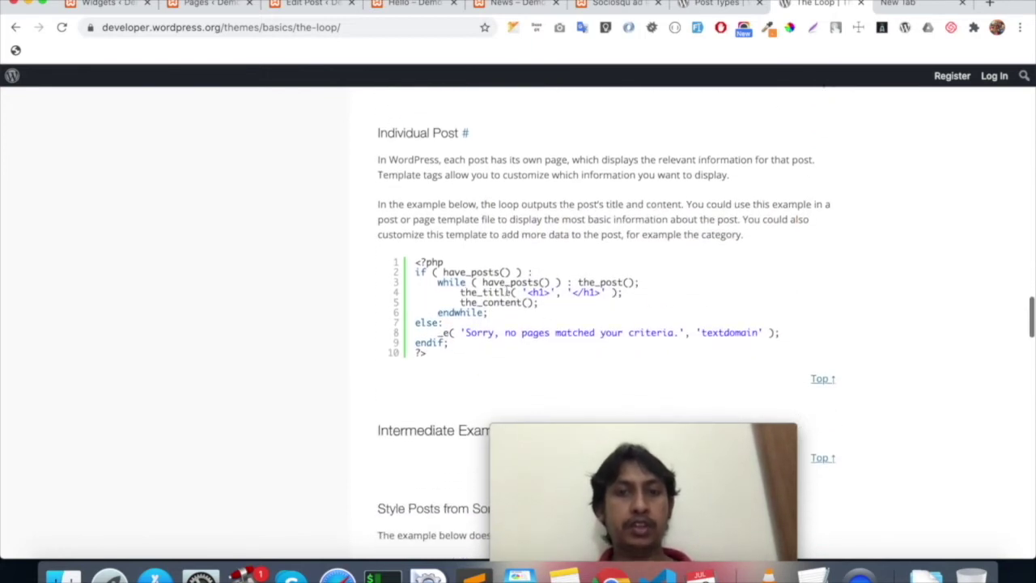
scroll(407, 298, "down", 8)
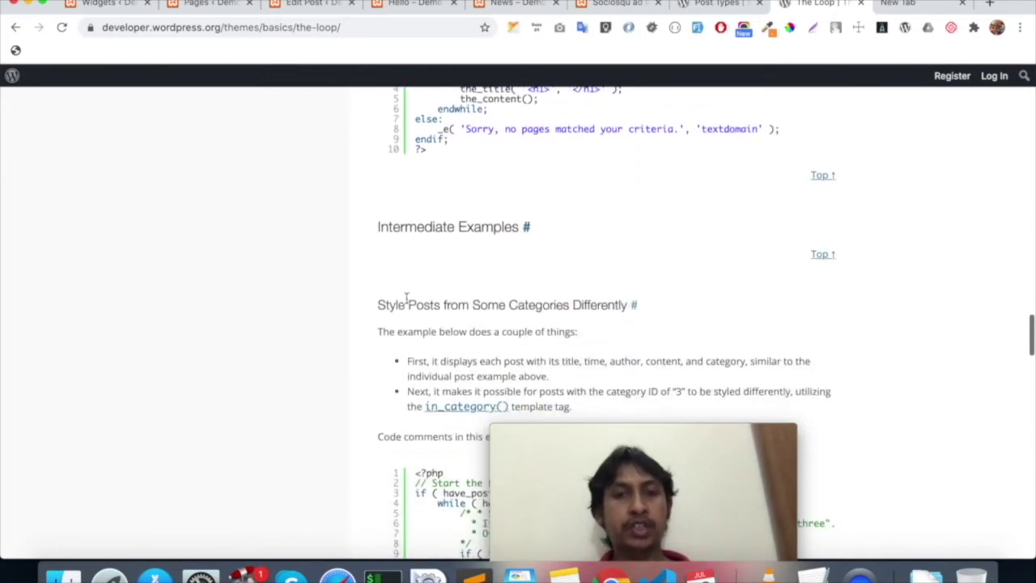
scroll(406, 299, "down", 3)
scroll(406, 299, "up", 20)
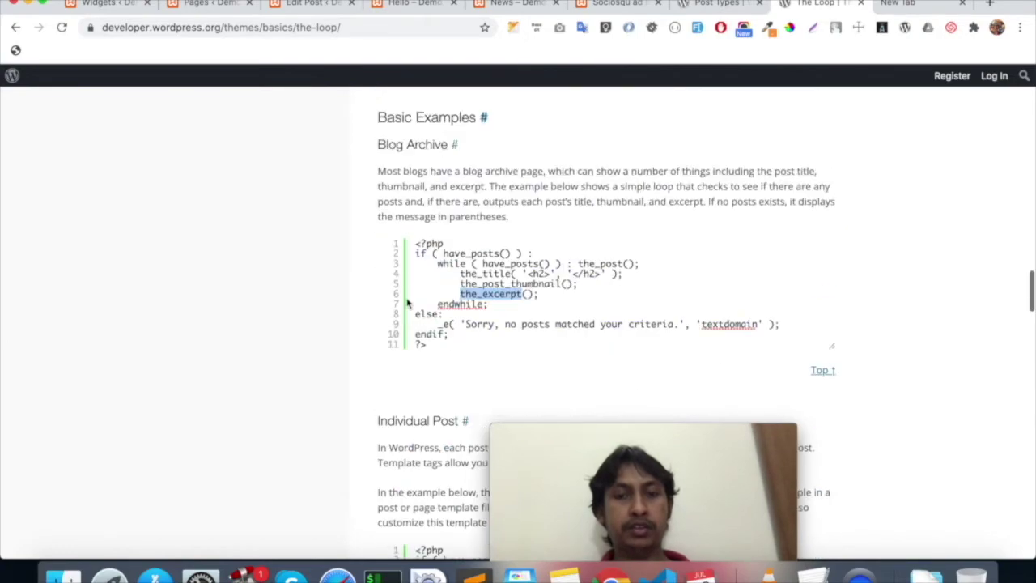
scroll(406, 299, "up", 2)
scroll(390, 257, "down", 4)
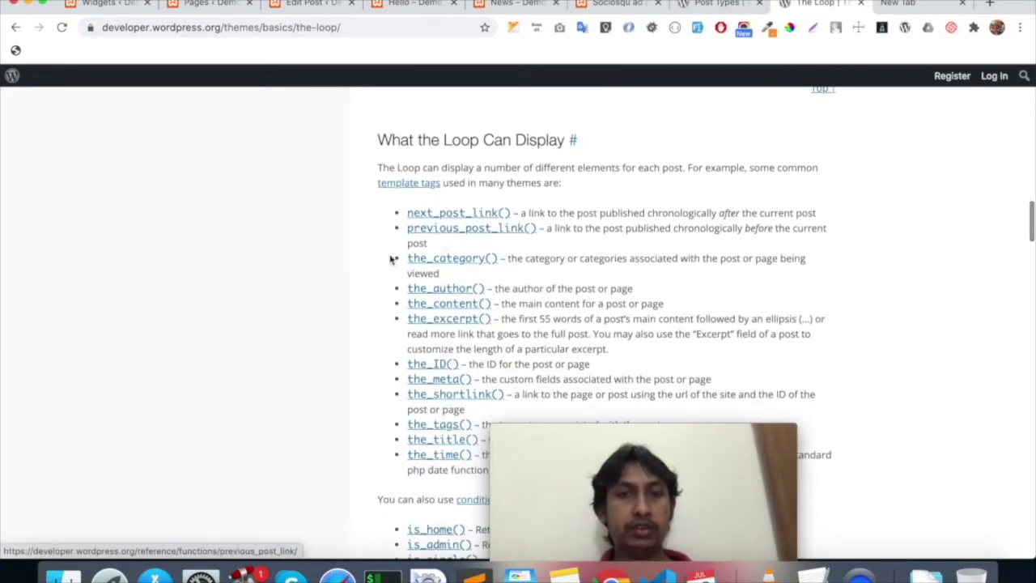
- Scroll through What the Loop Can Display and the conditional tags list, then switch to the notes
scroll(389, 257, "up", 11)
scroll(389, 258, "up", 18)
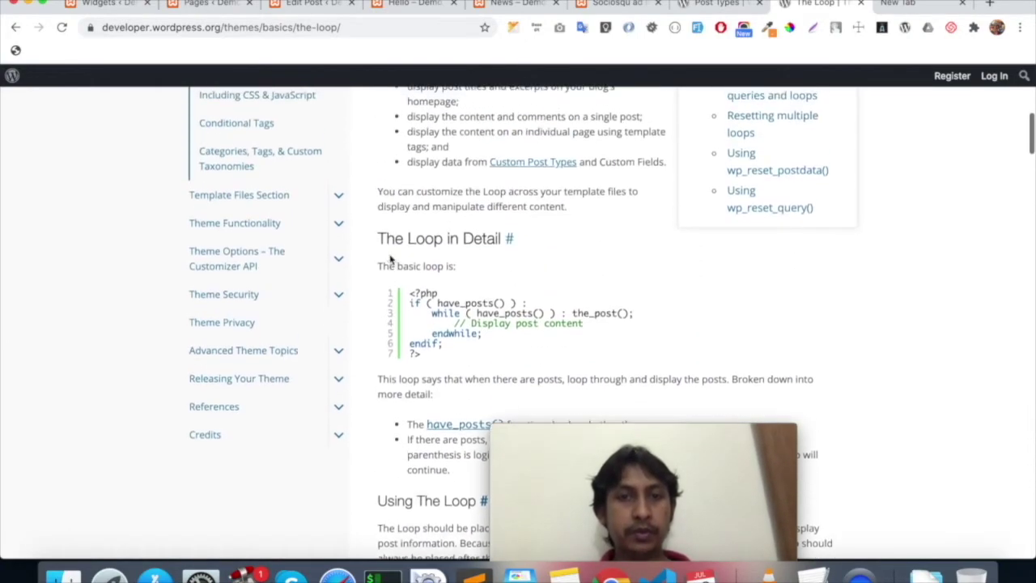
scroll(389, 258, "down", 18)
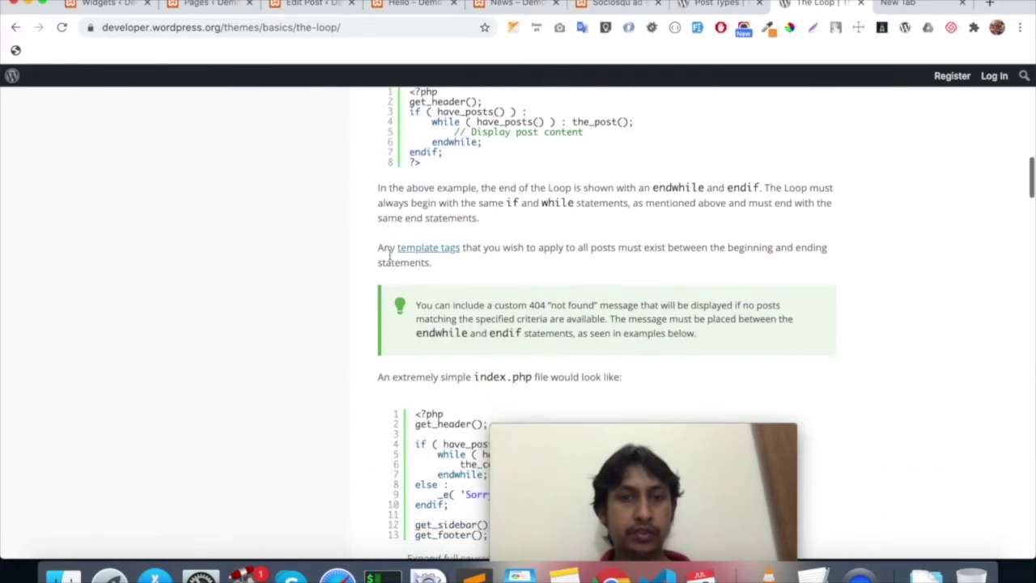
scroll(390, 258, "down", 7)
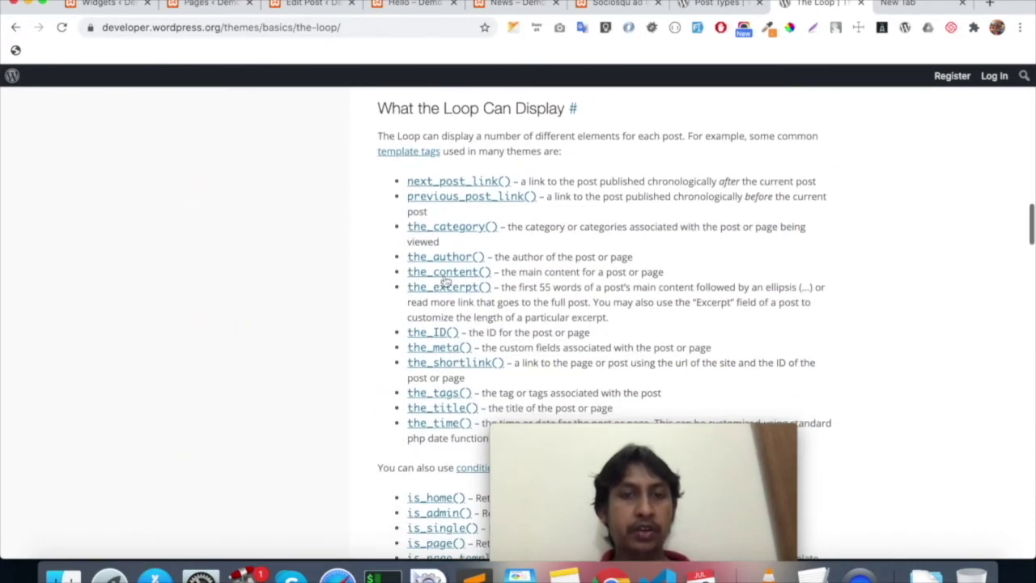
scroll(377, 316, "down", 3)
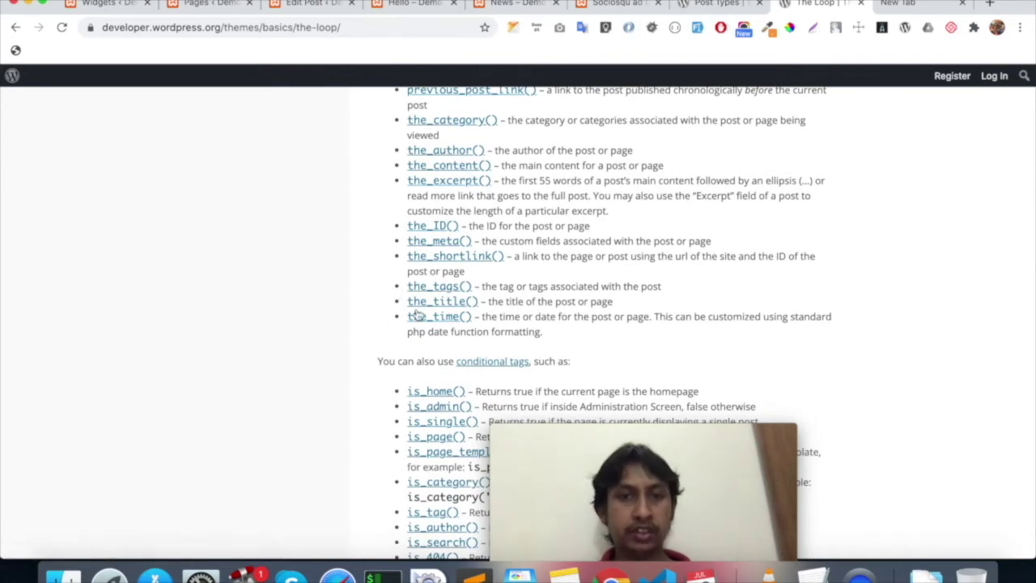
scroll(384, 301, "down", 3)
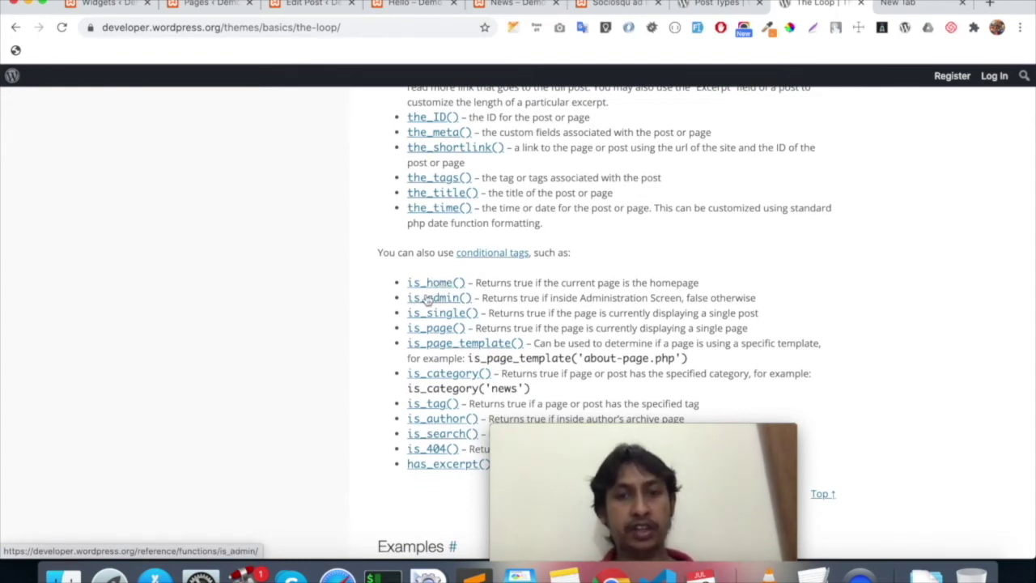
scroll(357, 323, "down", 3)
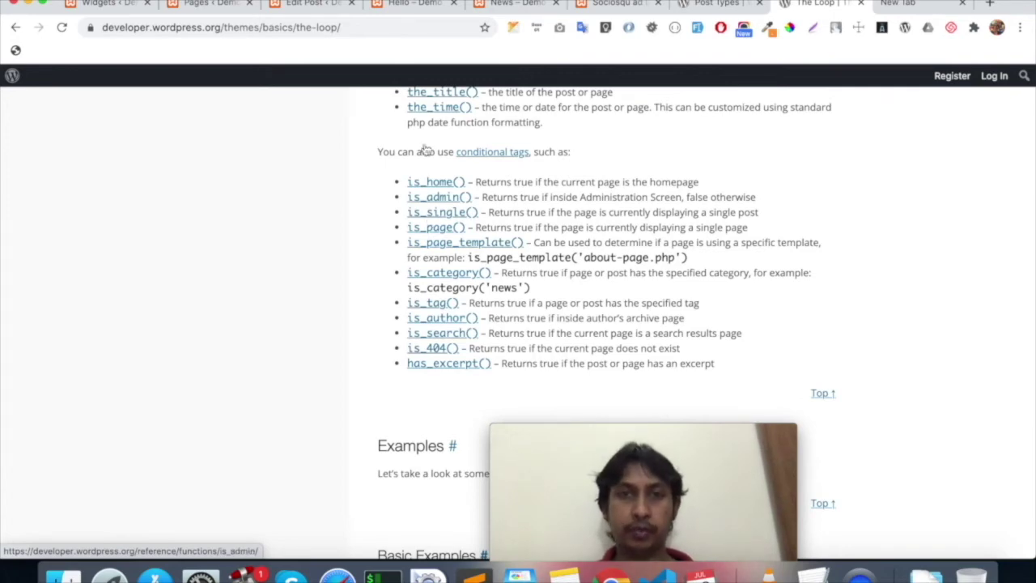
left_click(504, 6)
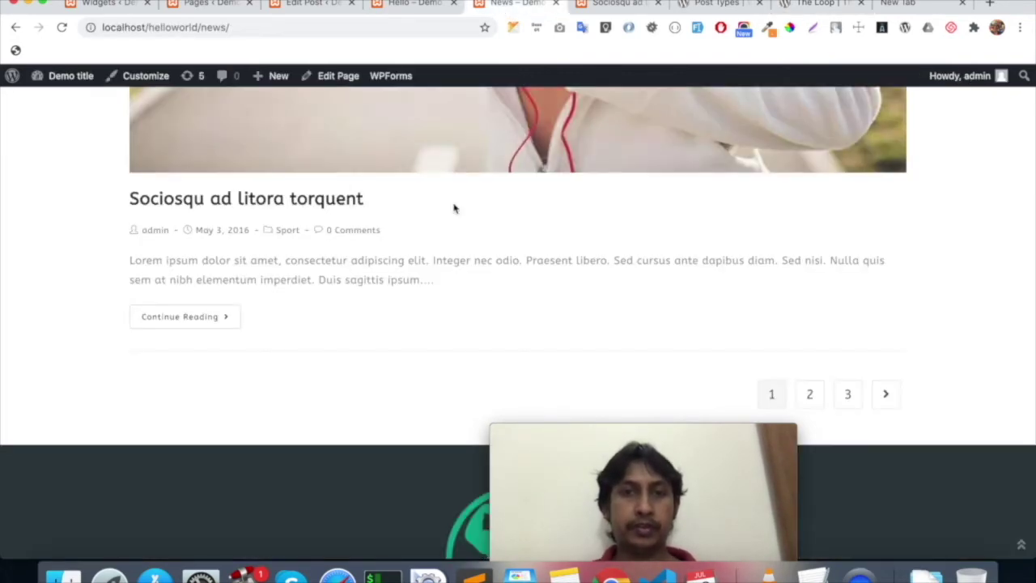
key("ctrl+Right")
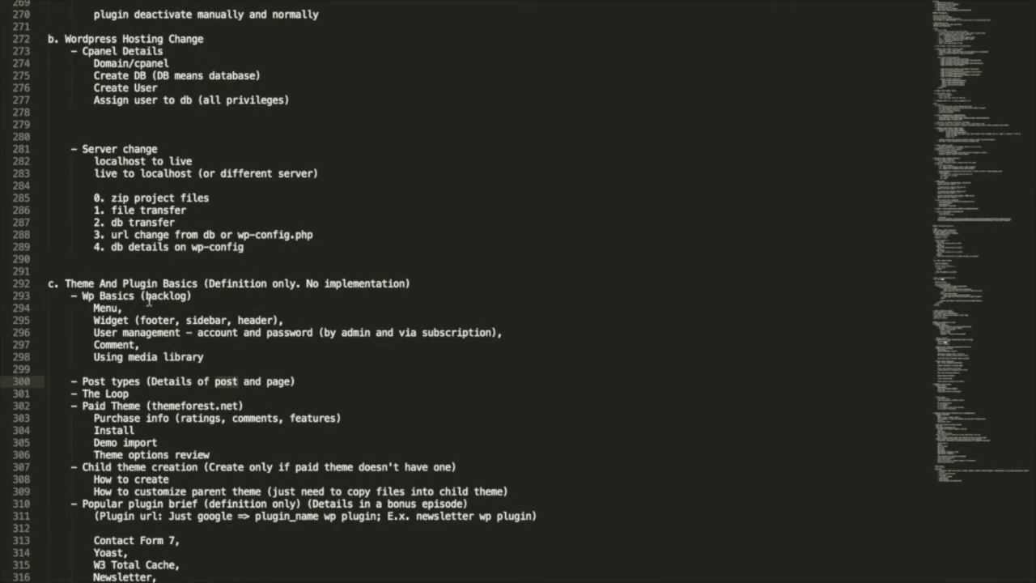
- Switch from the course notes back to the browser showing ThemeForest's best-selling shop themes
key("ctrl+Left")
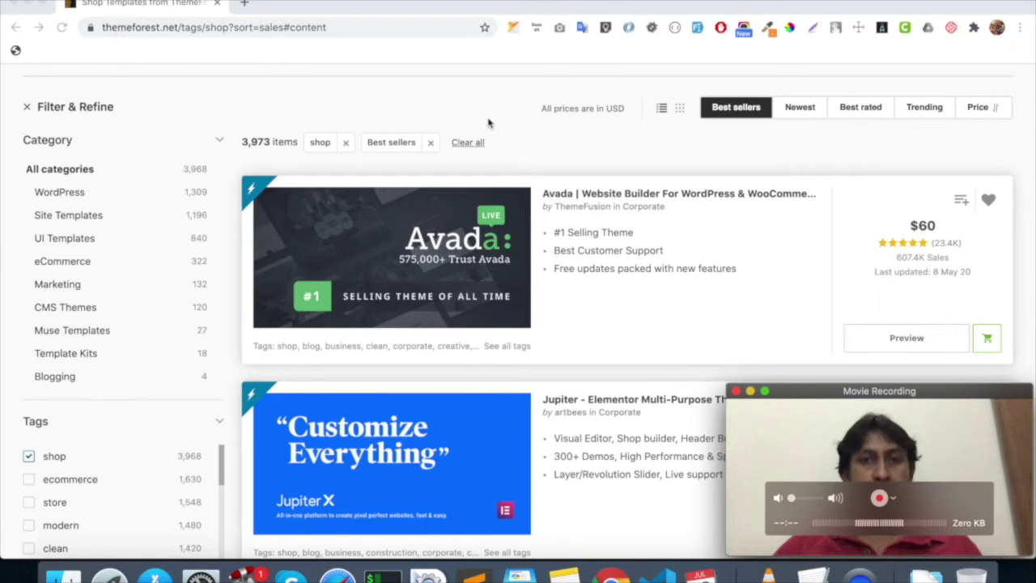
- Open Avada's item page, the $60 top seller in ThemeForest's best-selling shop themes
scroll(317, 170, "up", 6)
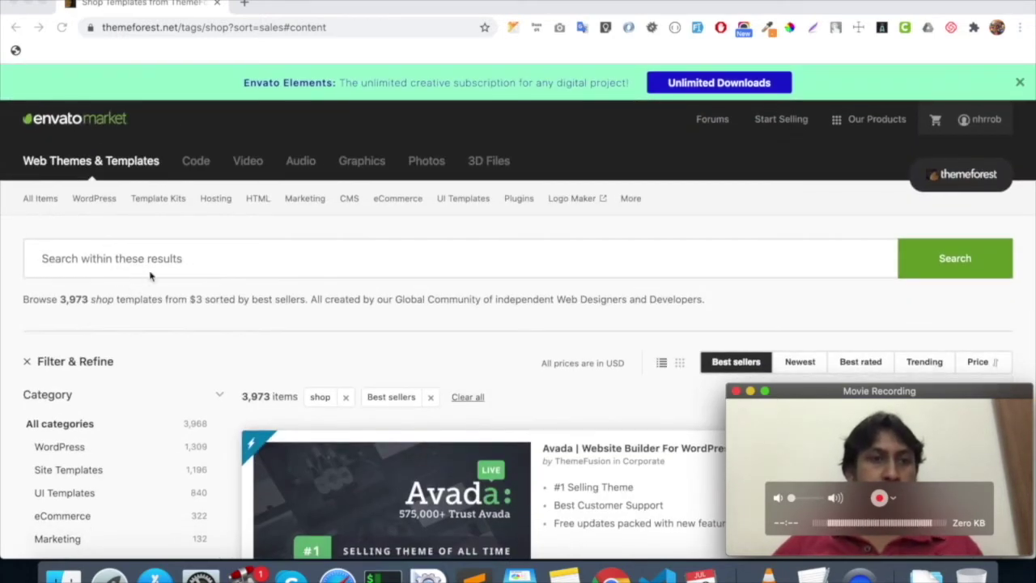
scroll(208, 274, "down", 3)
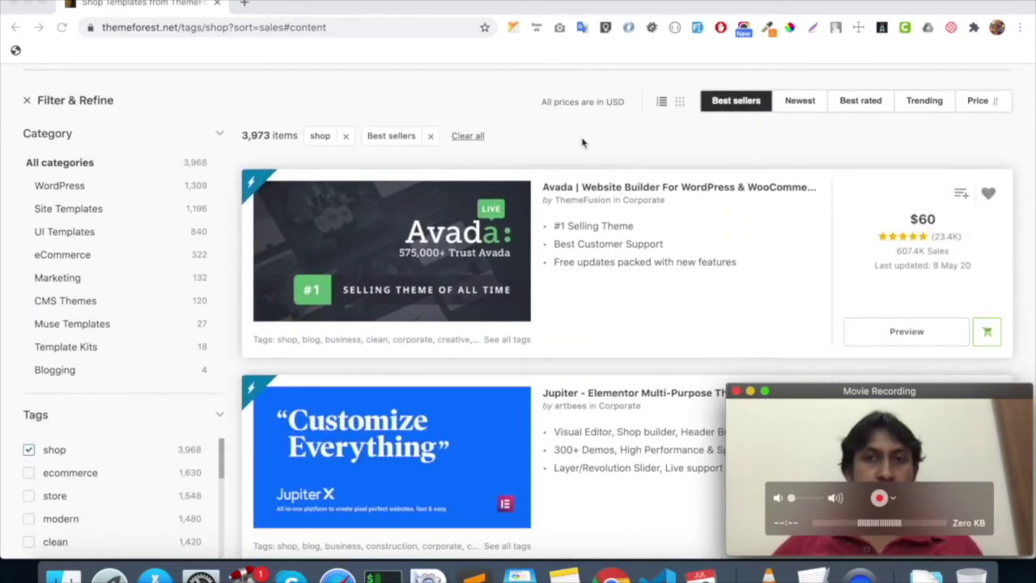
scroll(462, 268, "down", 3)
scroll(462, 268, "up", 2)
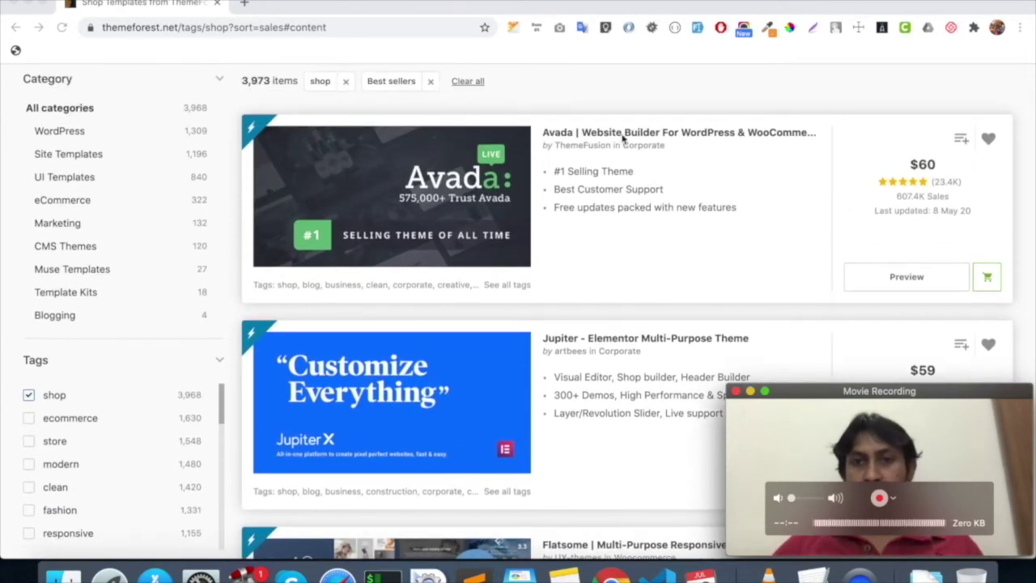
left_click(619, 134)
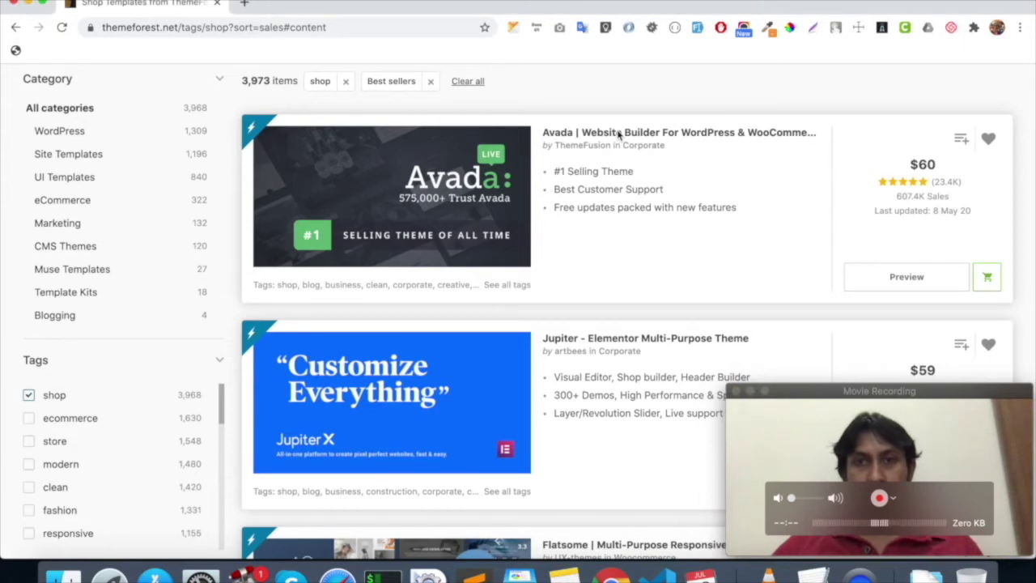
left_click(618, 134)
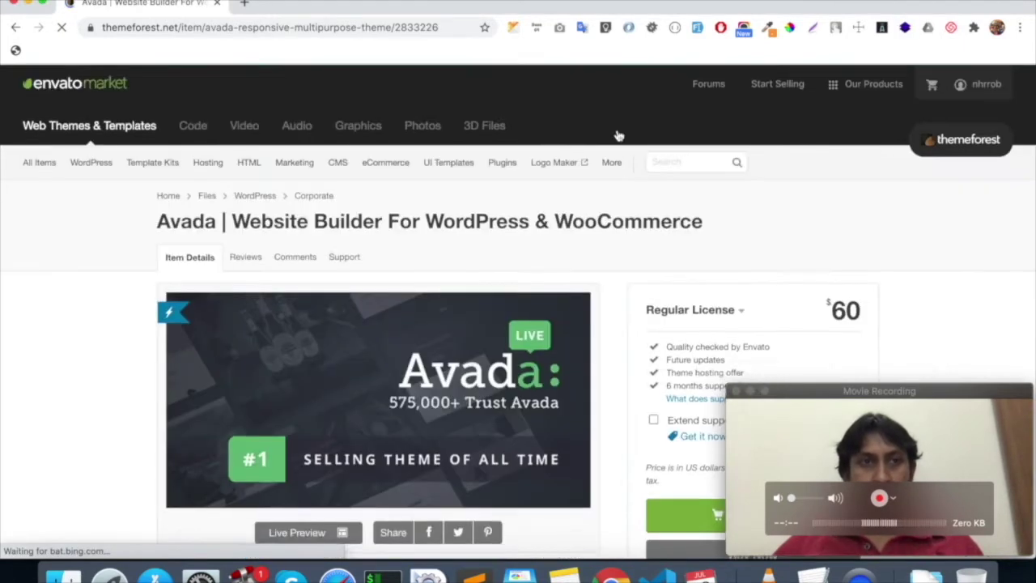
- Mark the Purchase info line in the course notes, then return to the Avada page
scroll(537, 241, "down", 5)
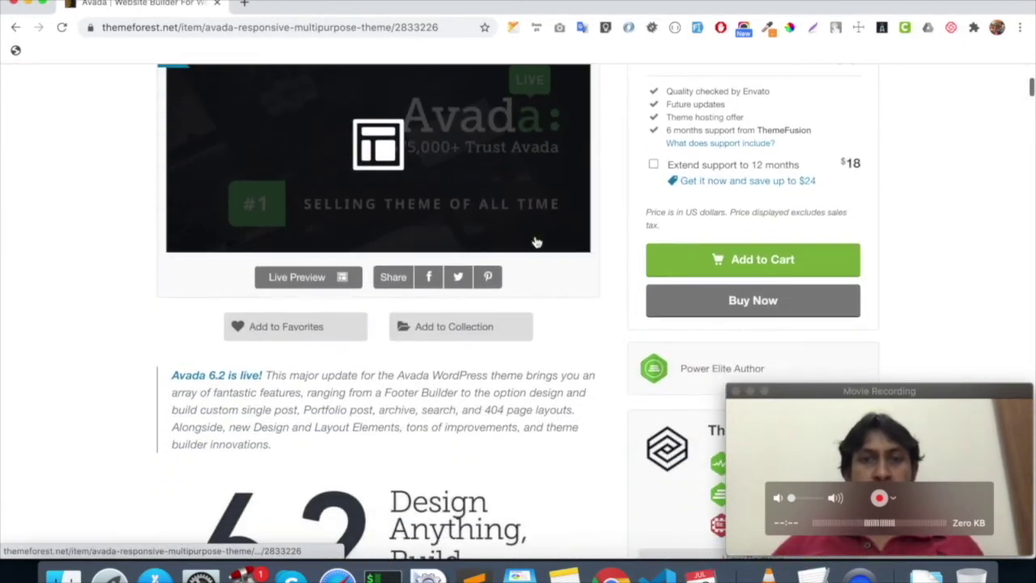
scroll(537, 241, "down", 3)
key("ctrl+Right")
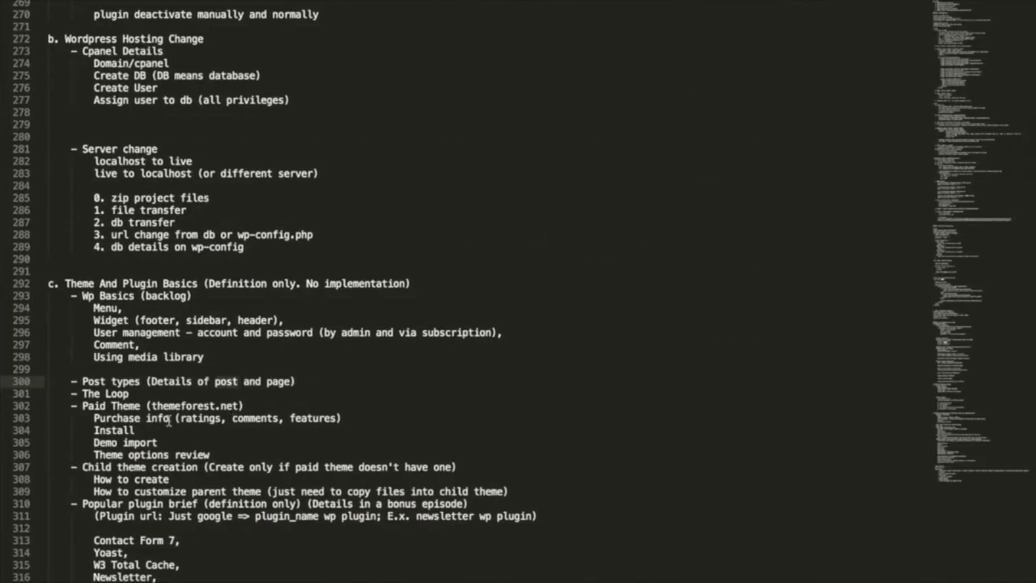
scroll(168, 419, "down", 4)
left_click(112, 320)
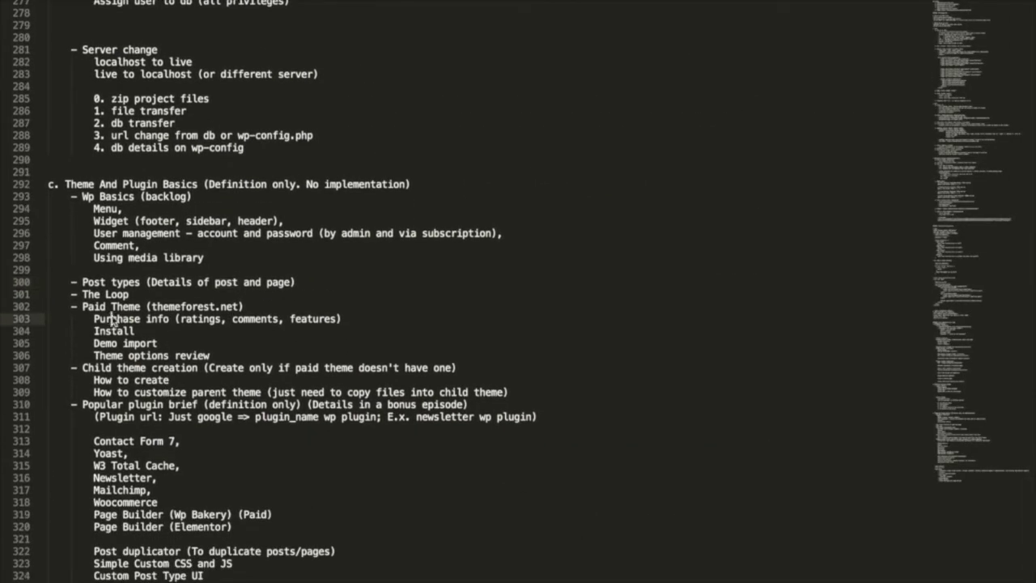
key("ctrl+Left")
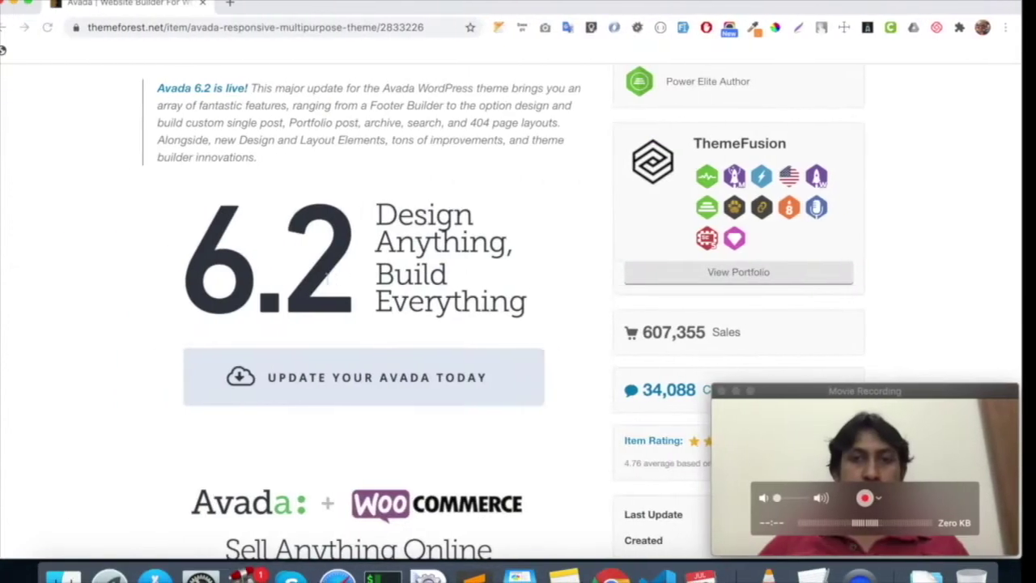
- Review Avada's $60 licence, 607,355 sales, 4.76 rating and features, then go back to the listing
scroll(504, 317, "up", 10)
scroll(506, 317, "down", 10)
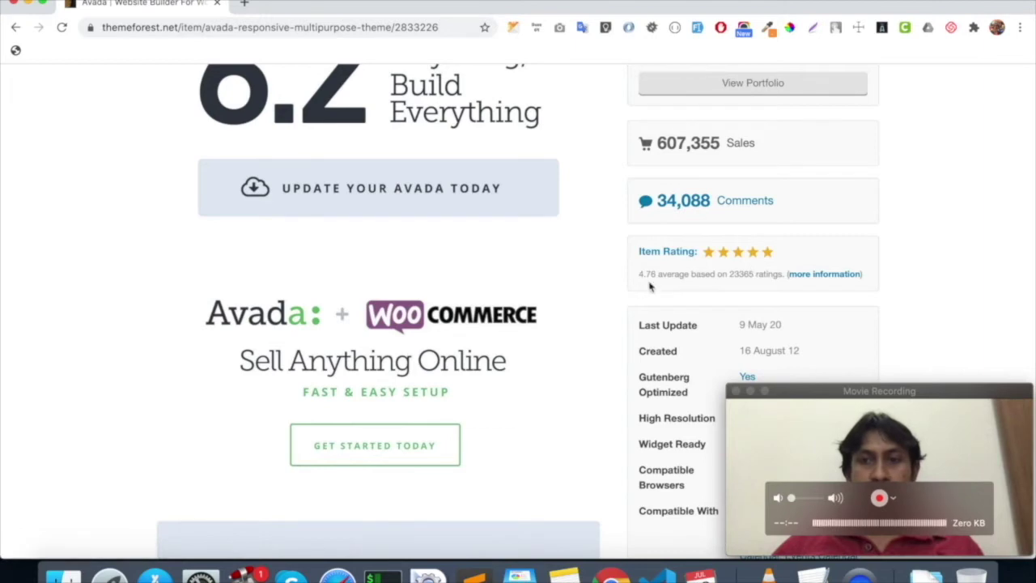
scroll(571, 377, "down", 2)
scroll(571, 377, "up", 10)
scroll(616, 308, "down", 3)
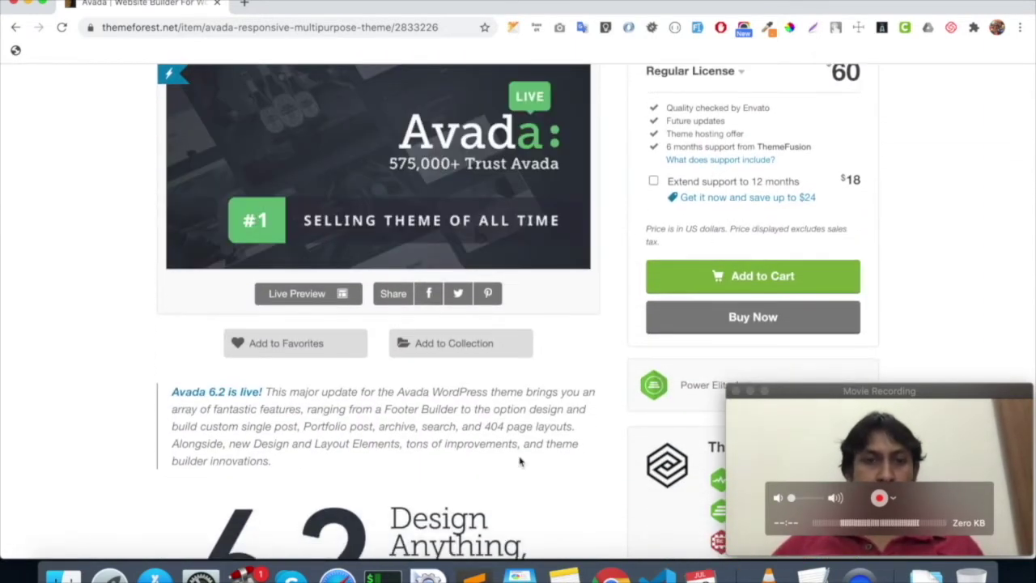
scroll(520, 462, "down", 7)
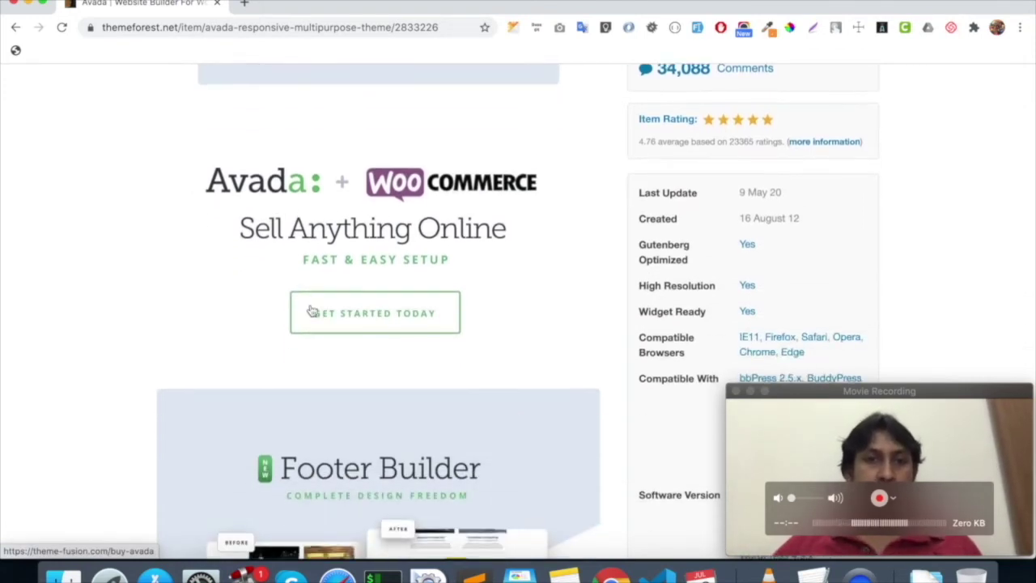
scroll(311, 311, "down", 6)
scroll(311, 312, "up", 2)
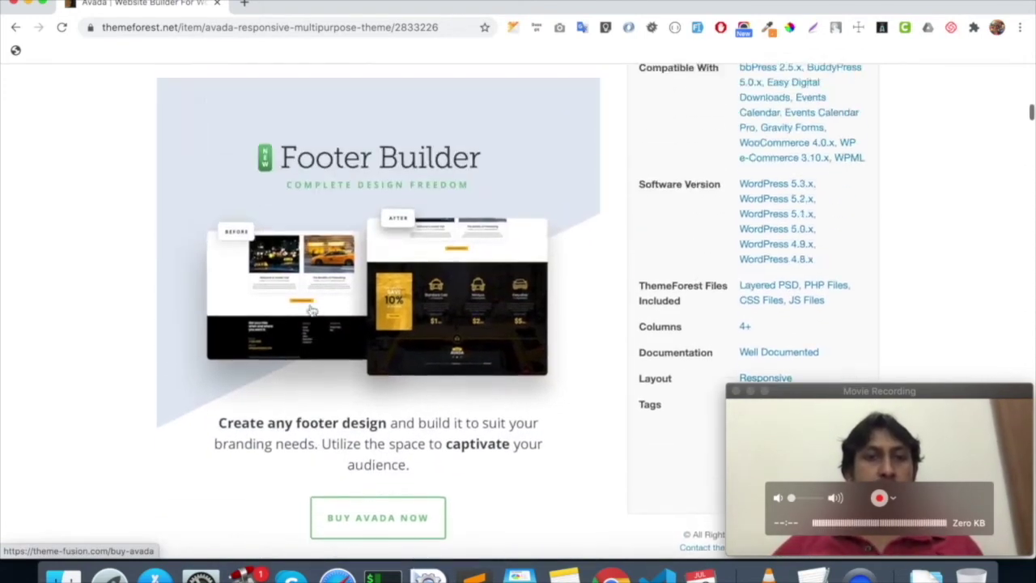
scroll(311, 311, "down", 11)
scroll(312, 311, "down", 12)
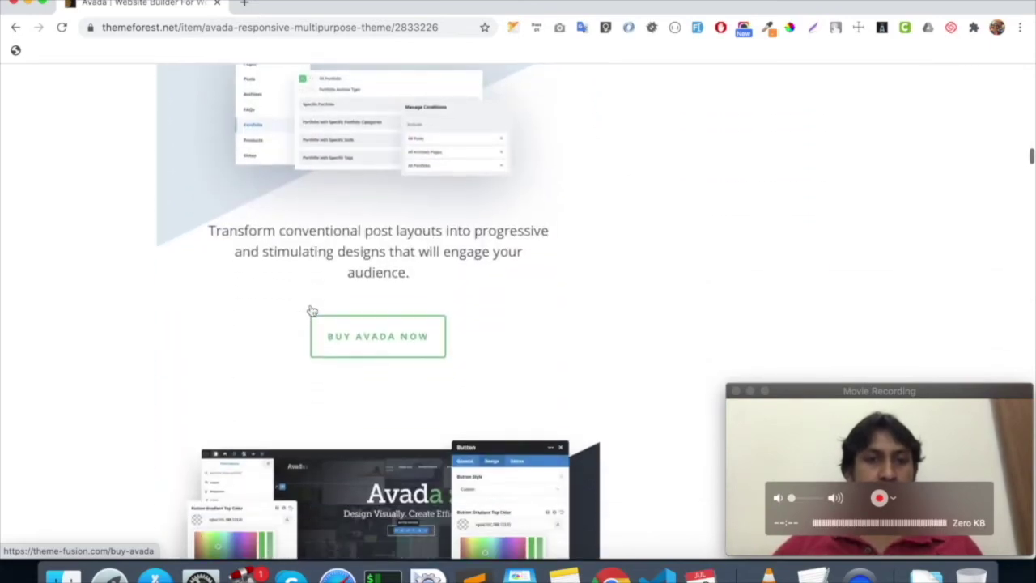
scroll(312, 312, "up", 14)
scroll(312, 312, "up", 20)
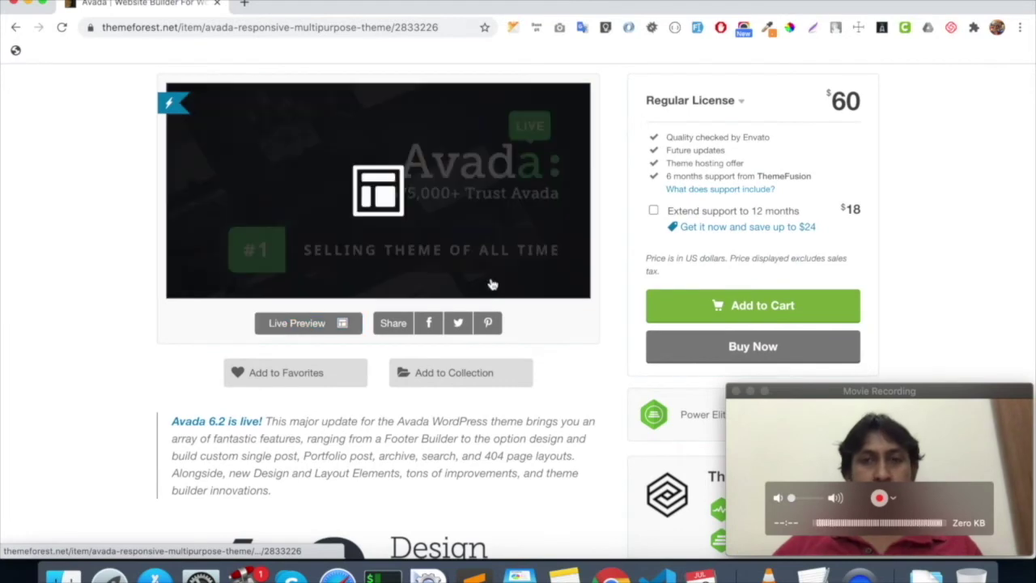
scroll(490, 282, "down", 10)
scroll(562, 355, "down", 1)
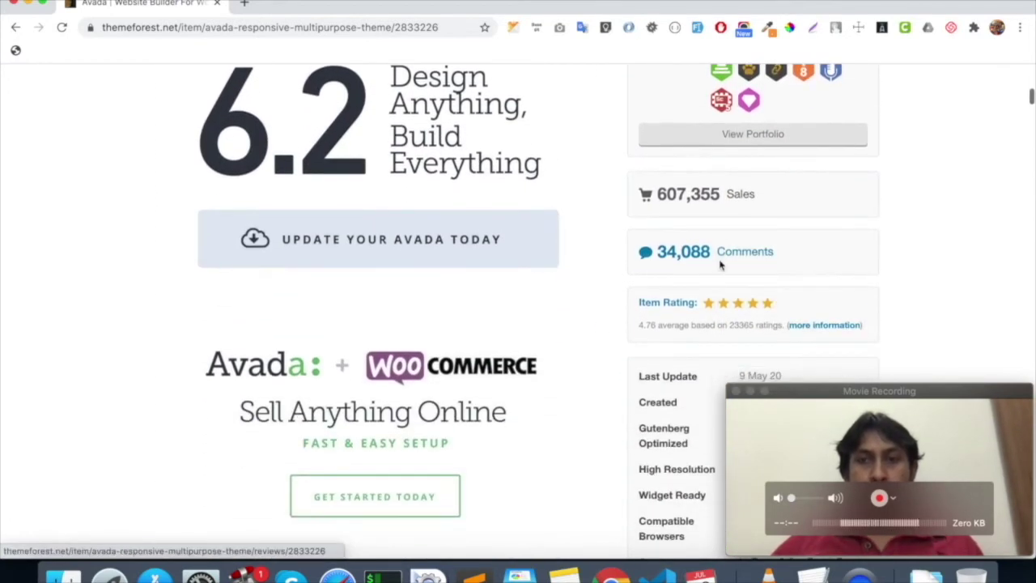
scroll(541, 281, "up", 10)
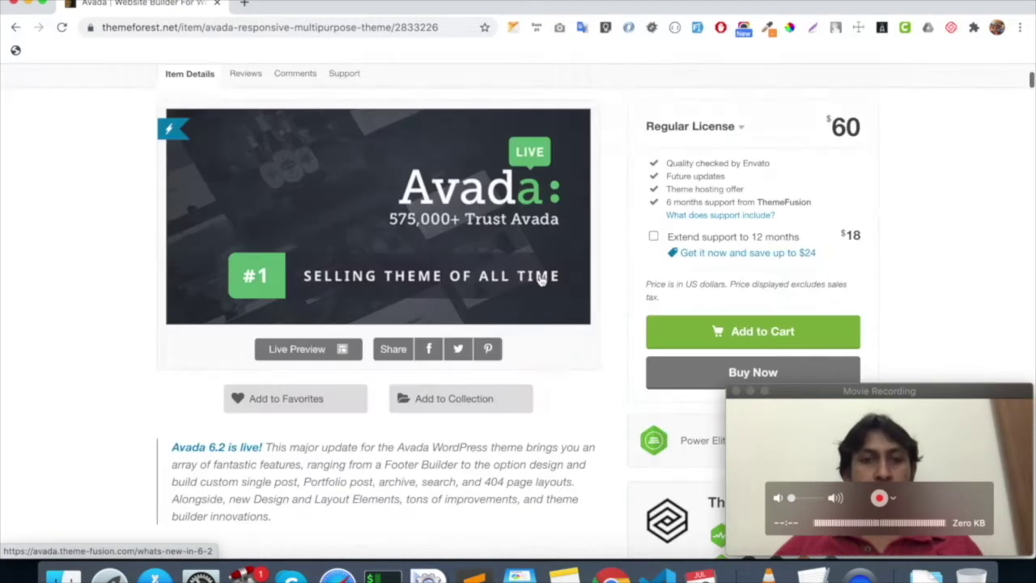
scroll(300, 326, "down", 4)
scroll(297, 327, "up", 4)
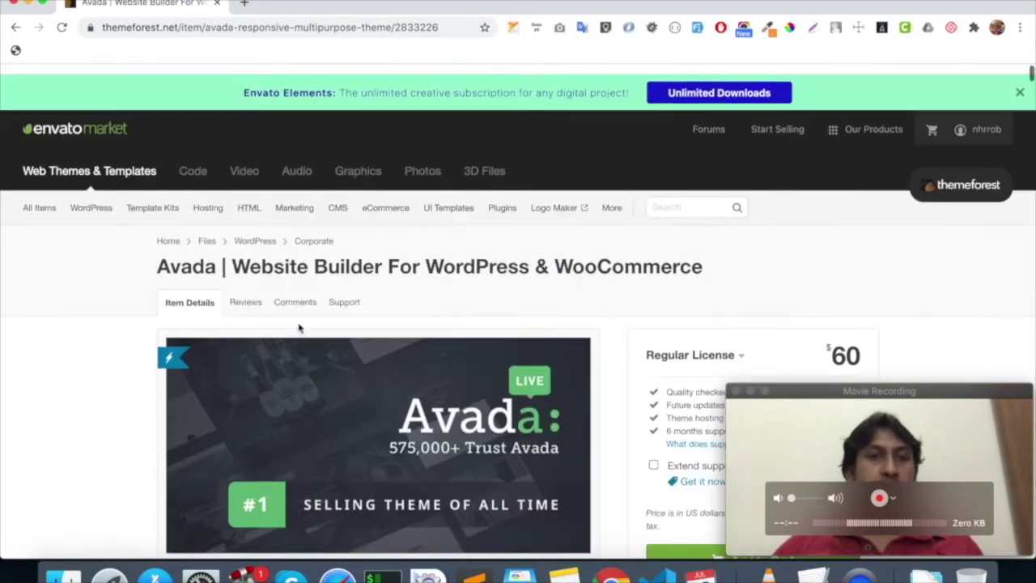
left_click(14, 27)
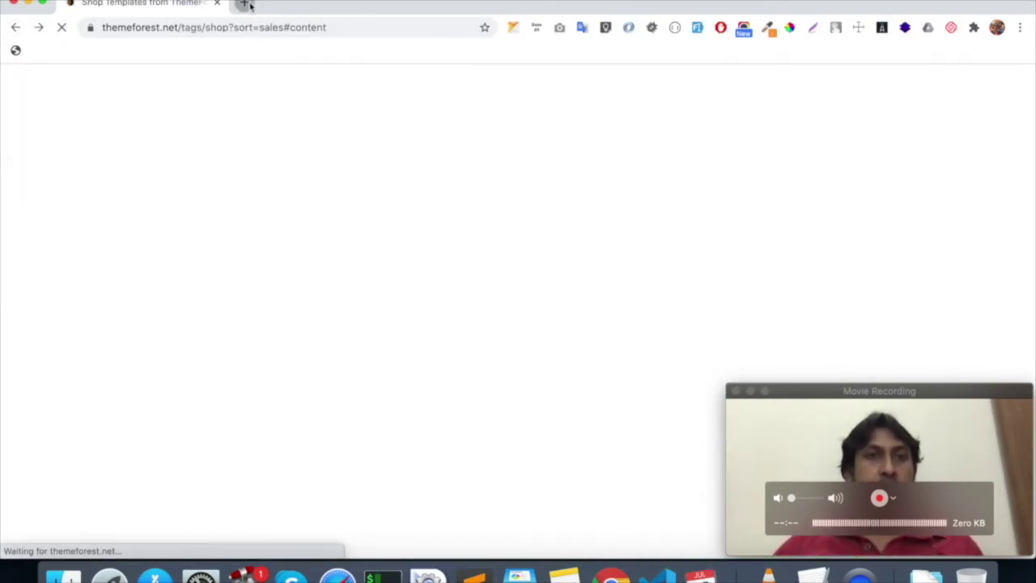
- Reload the local Wp All In One site at localhost/wpallinone in a new browser tab
left_click(246, 4)
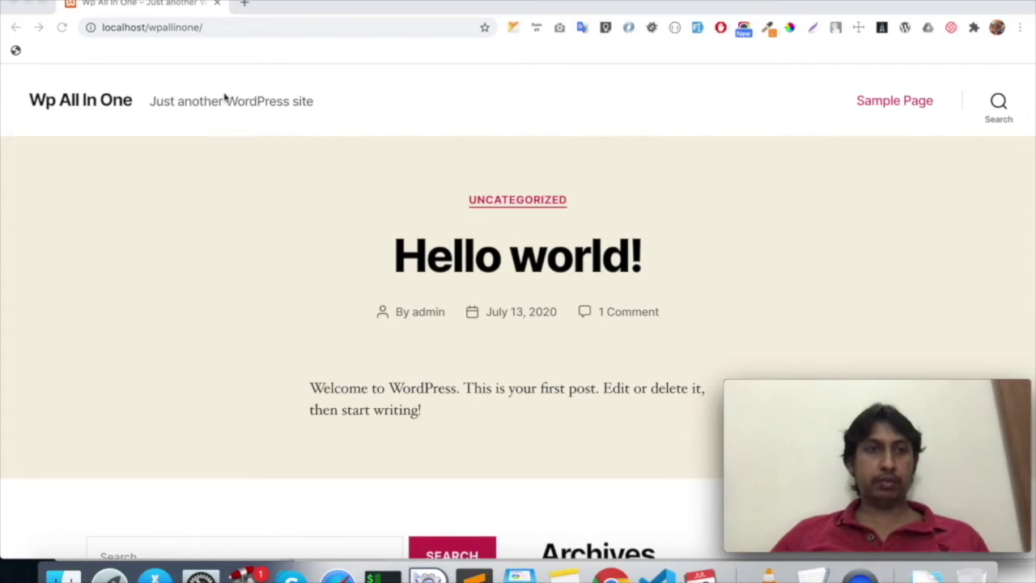
left_click(208, 30)
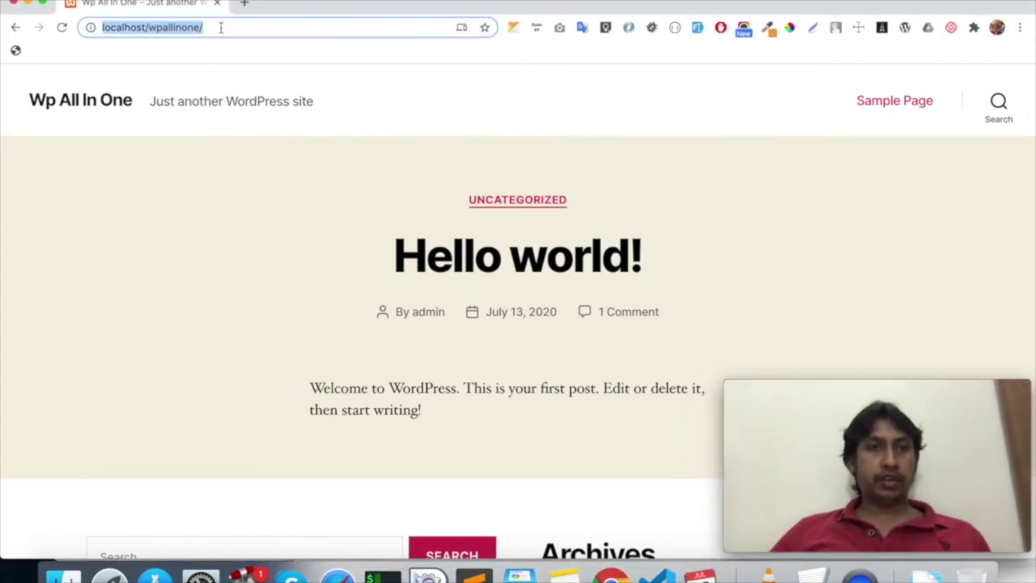
key("Return")
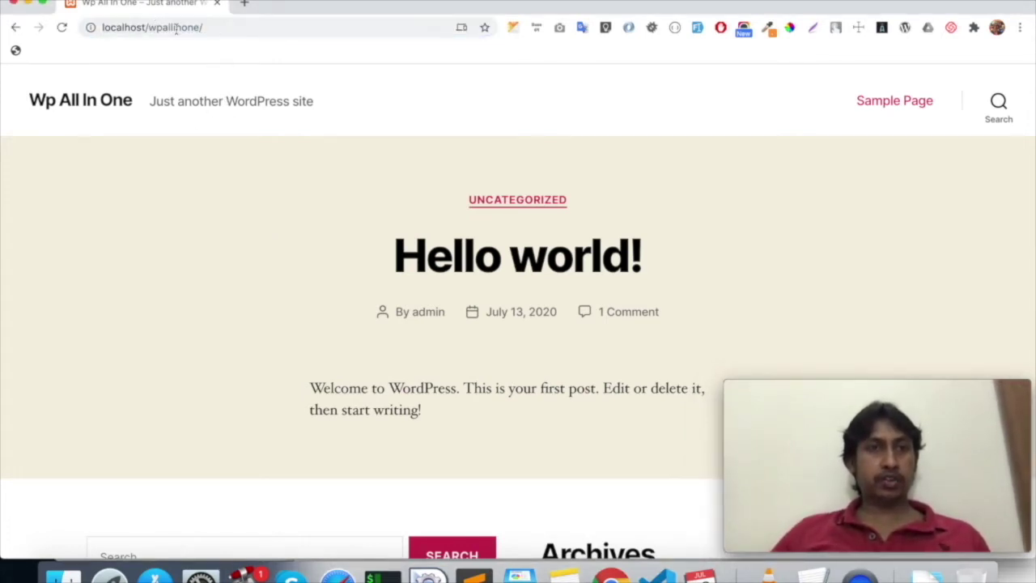
key("ctrl+Right")
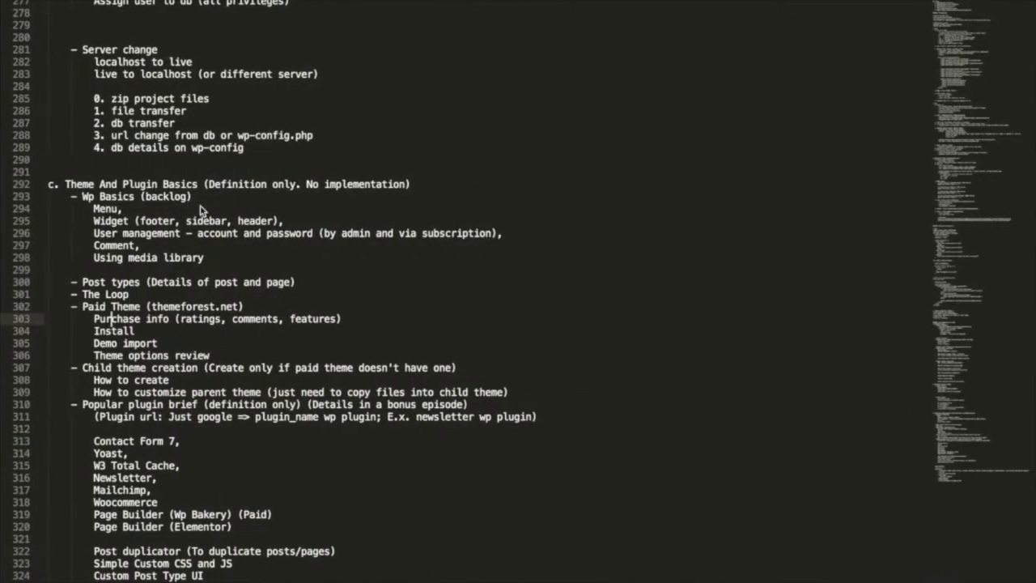
key("ctrl+Left")
- Open the downloaded themeforest Bridge folder in Finder, look inside xml export, then go back
mouse_move(63, 574)
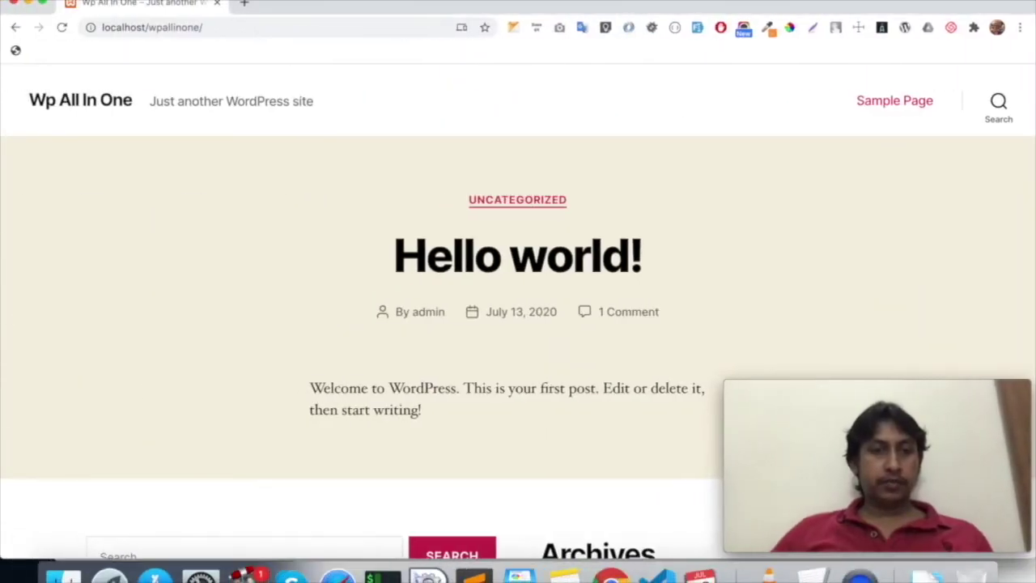
left_click(64, 576)
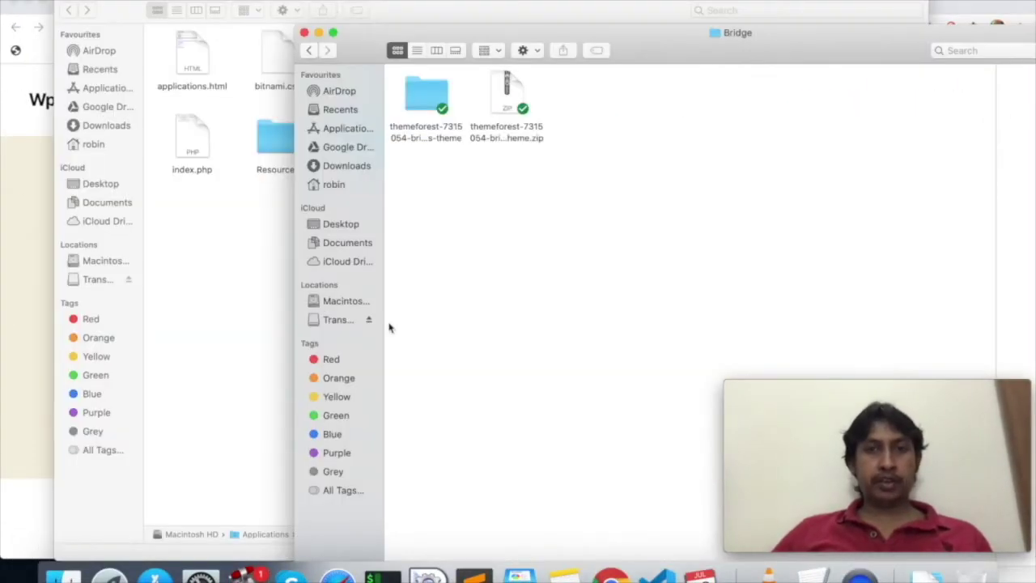
left_click(424, 104)
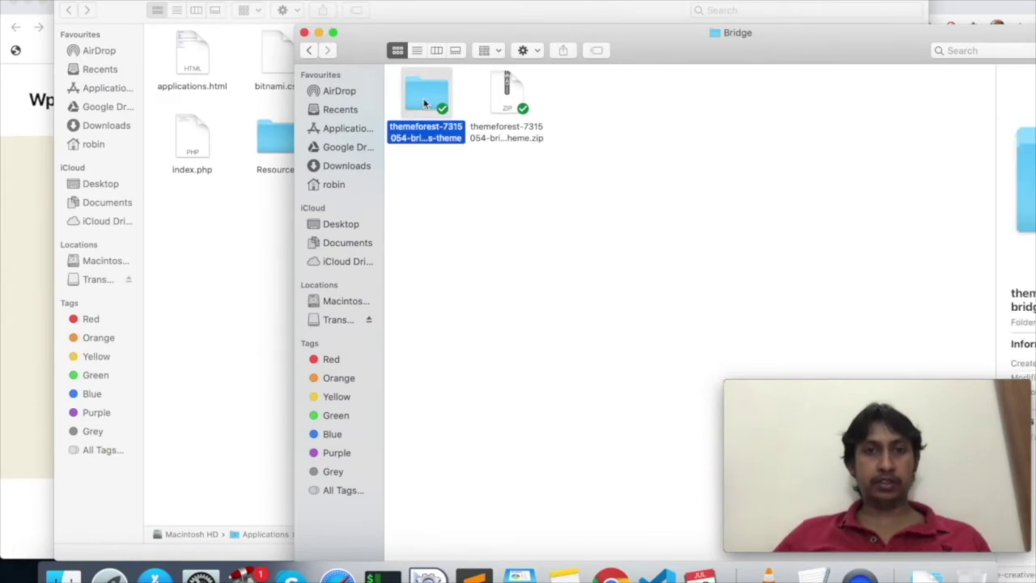
double_click(431, 100)
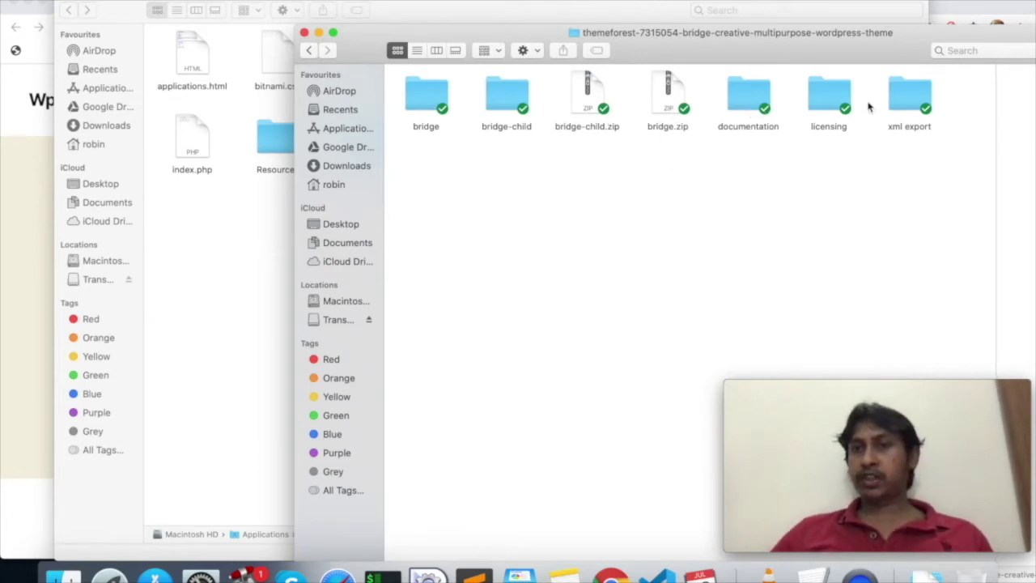
double_click(907, 110)
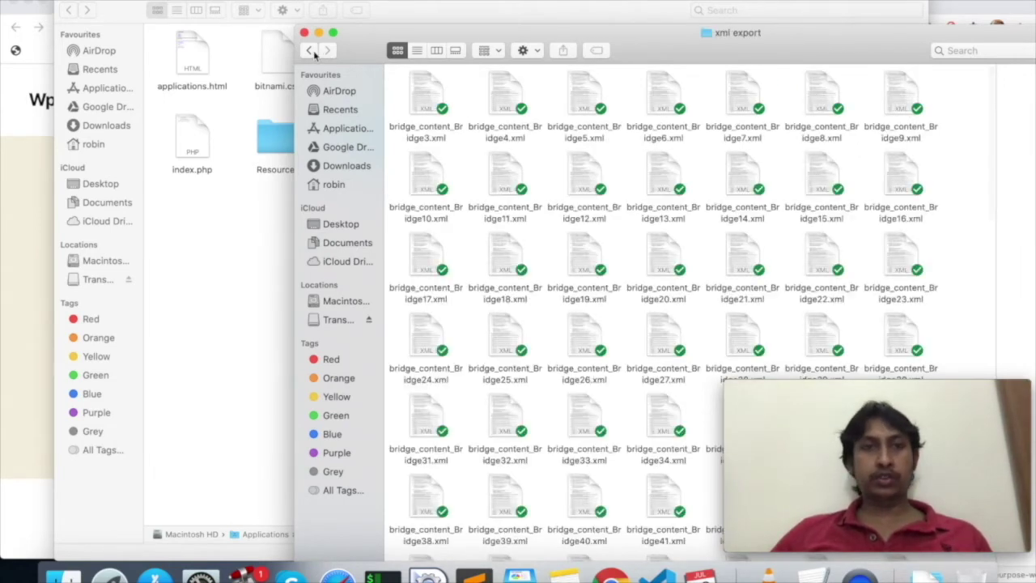
left_click(309, 50)
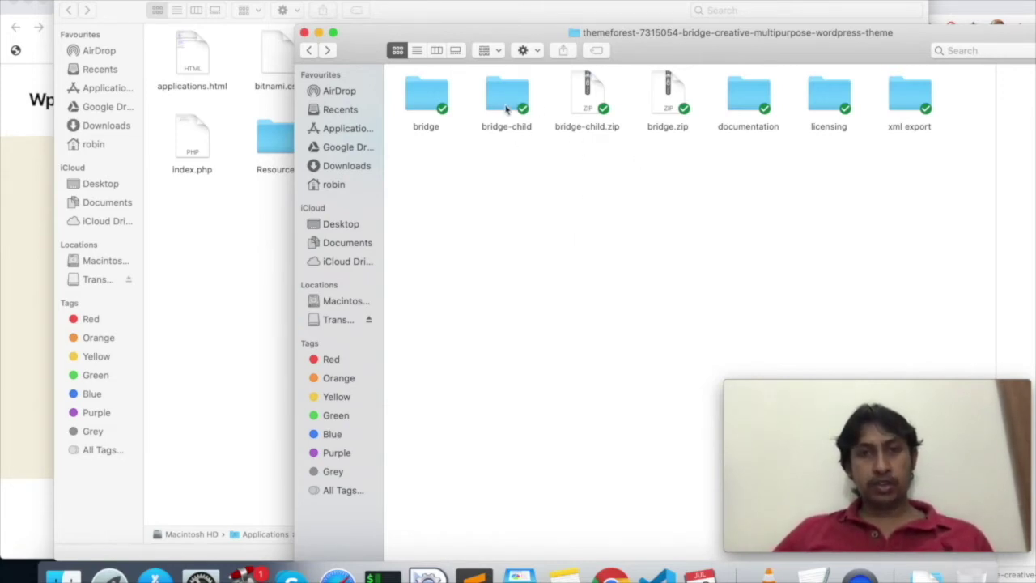
- Paste the selected bridge and bridge-child folders into htdocs/wpallinone/wp-content/themes
left_click_drag(433, 143, 529, 118)
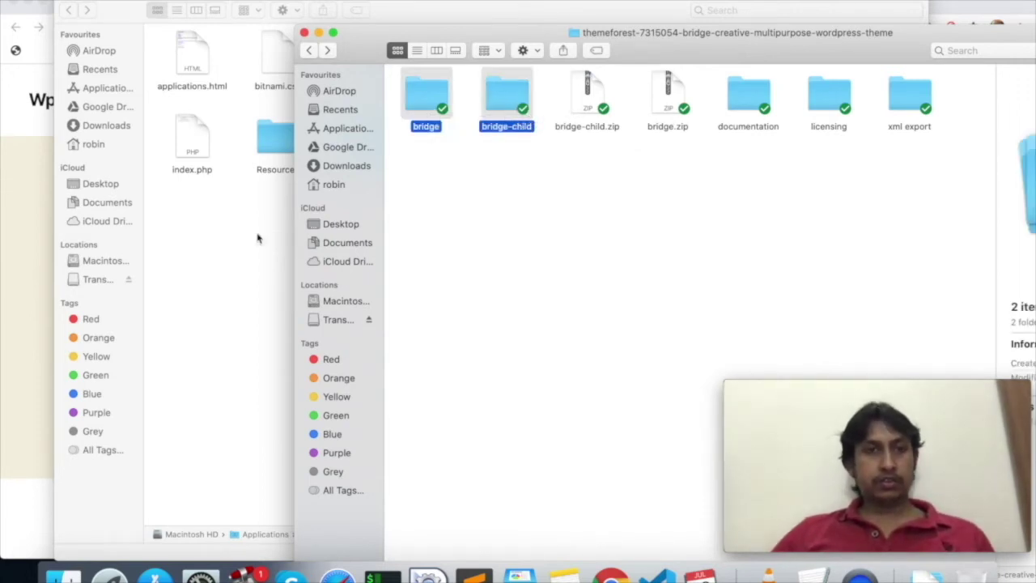
left_click(261, 236)
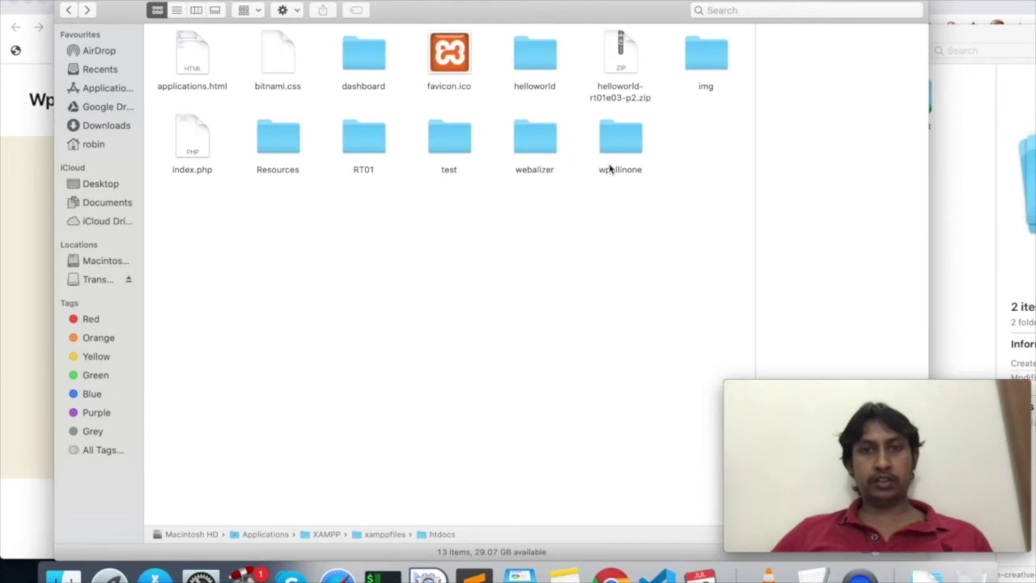
left_click(620, 141)
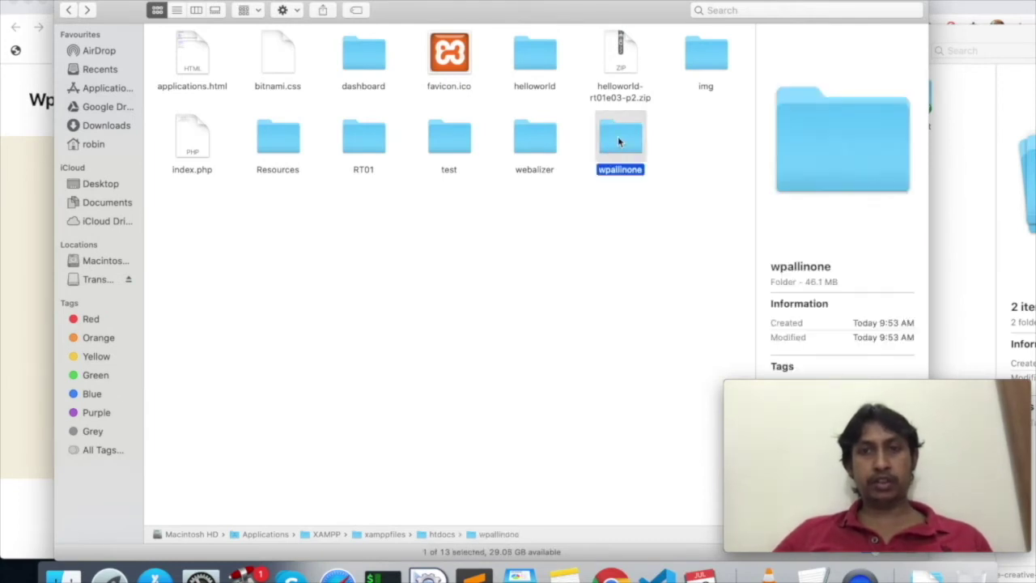
double_click(620, 141)
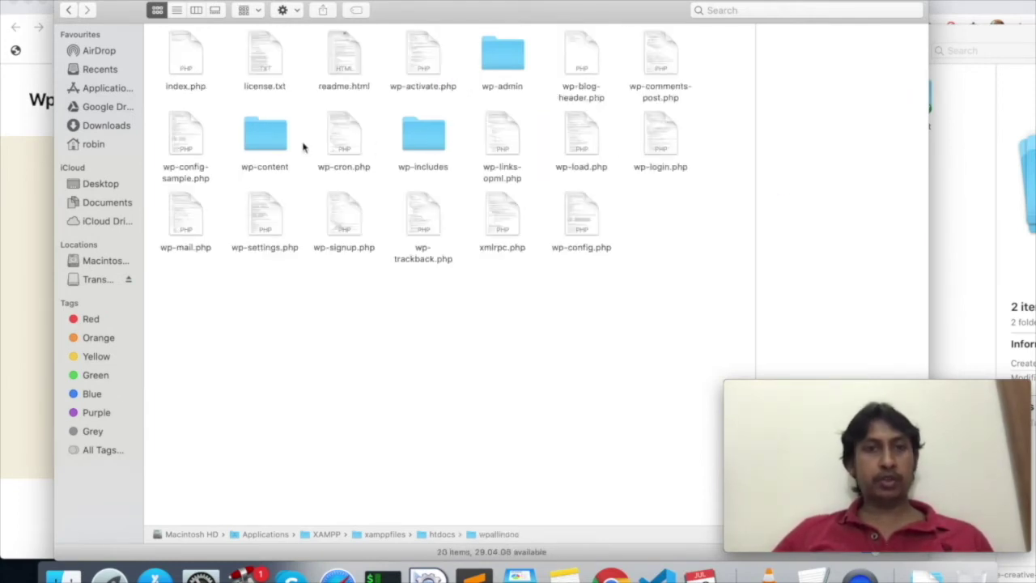
double_click(260, 137)
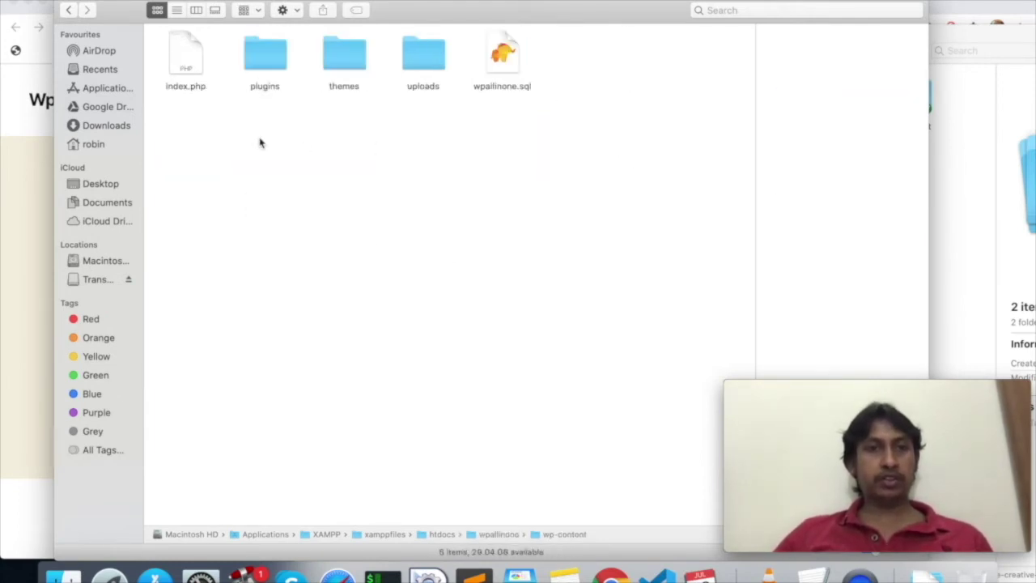
double_click(343, 65)
key("super+v")
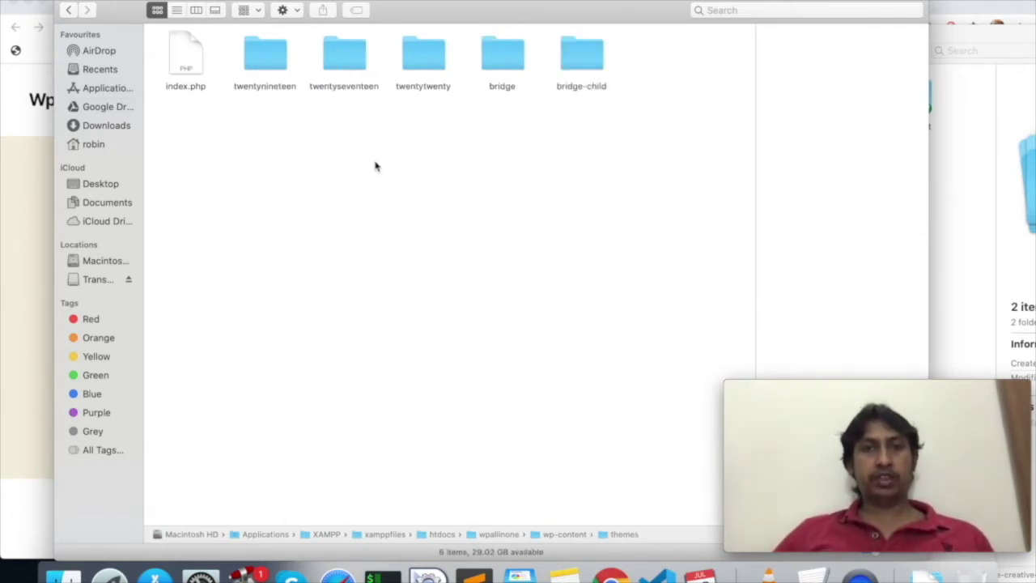
left_click(1, 188)
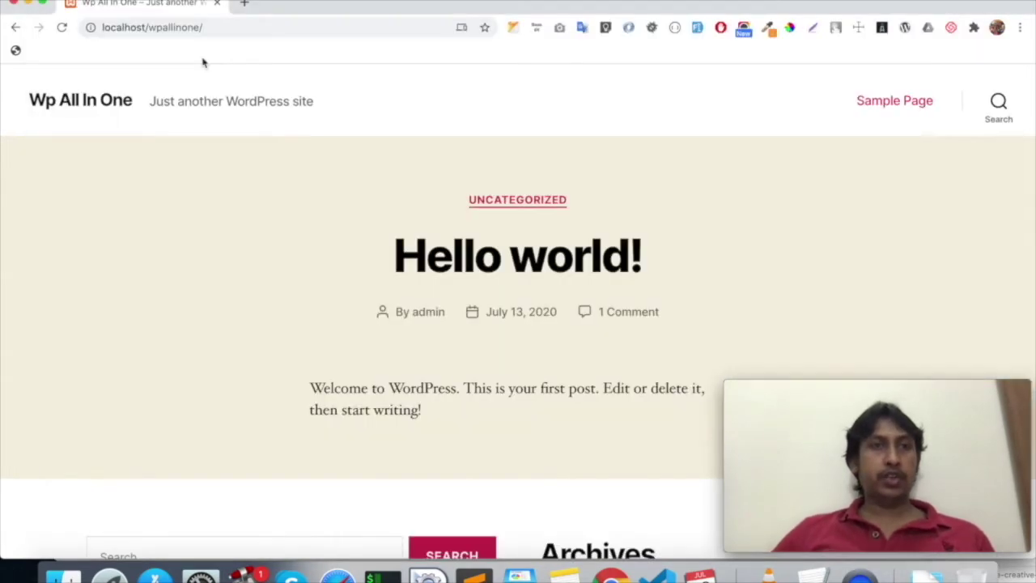
- Log into localhost/wpallinone/wp-admin with the saved credentials and dismiss the password warning
left_click(230, 30)
type("wp-admin")
key("Return")
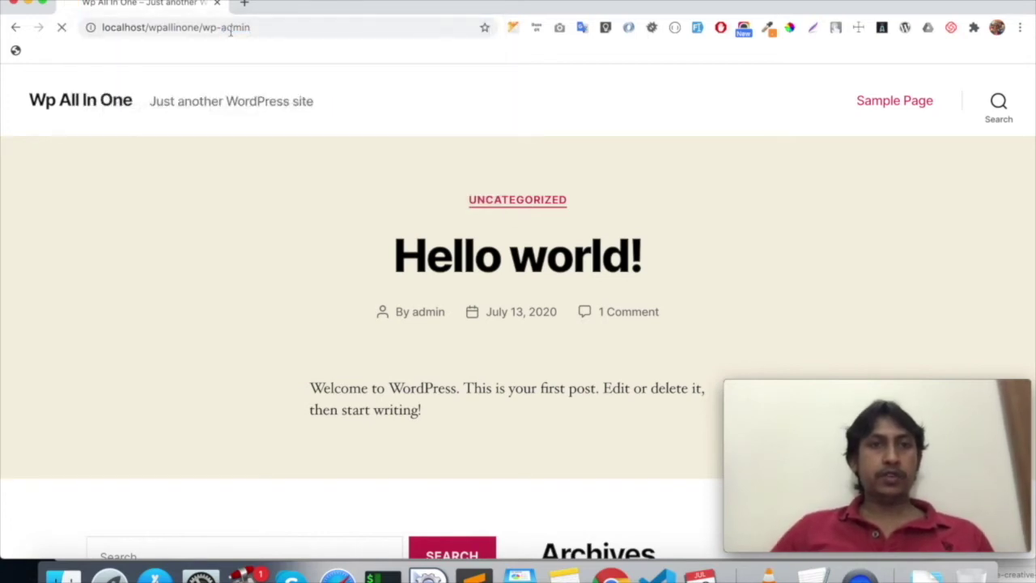
left_click(588, 375)
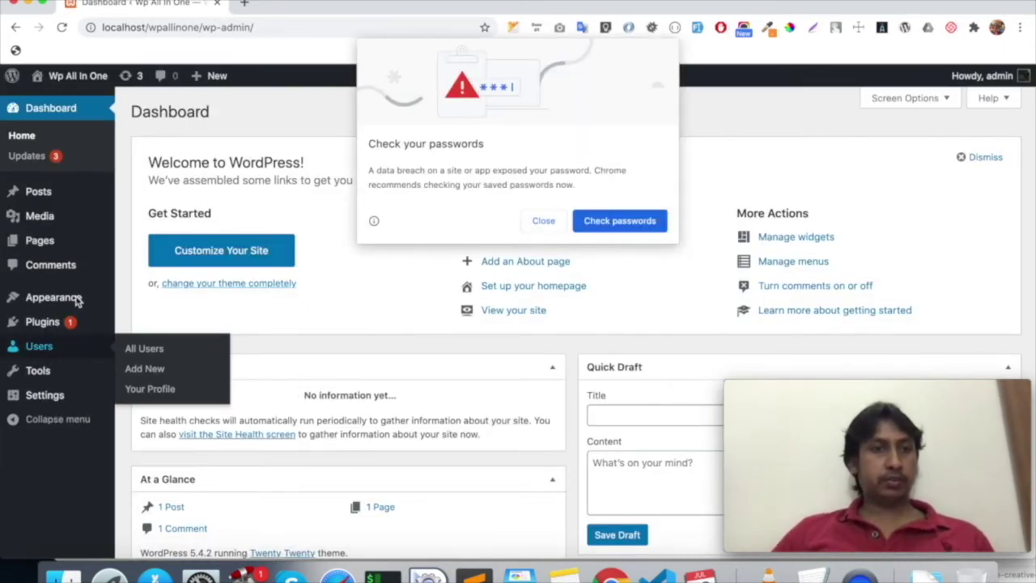
left_click(548, 224)
- Activate the Bridge Child theme under Appearance > Themes
mouse_move(81, 298)
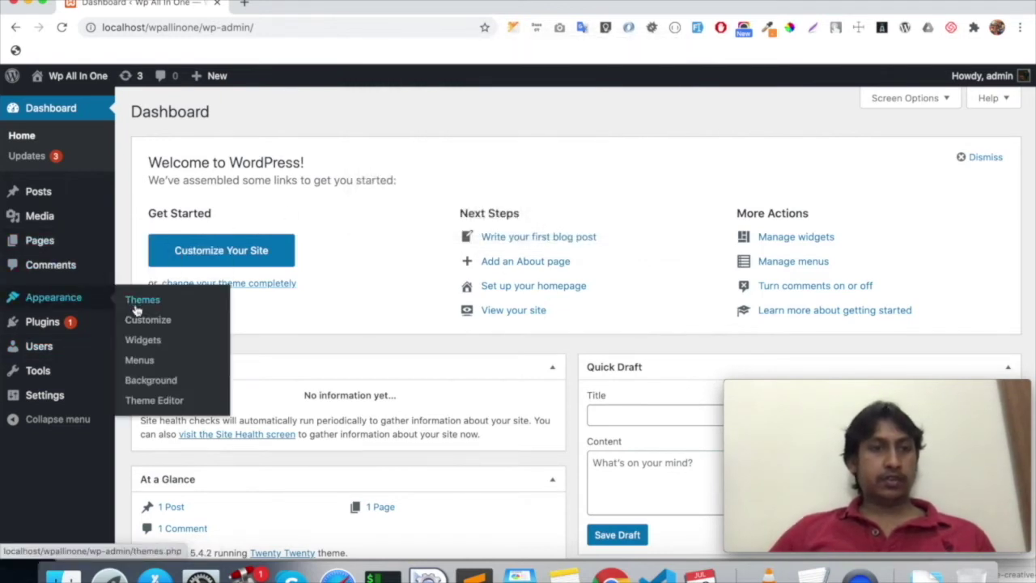
left_click(136, 309)
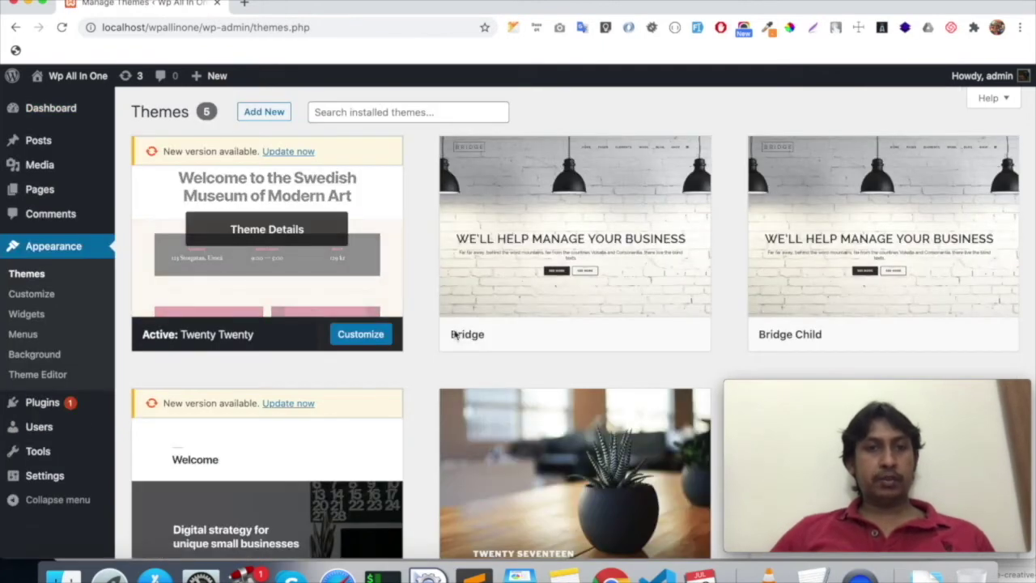
mouse_move(594, 342)
mouse_move(897, 334)
left_click(901, 340)
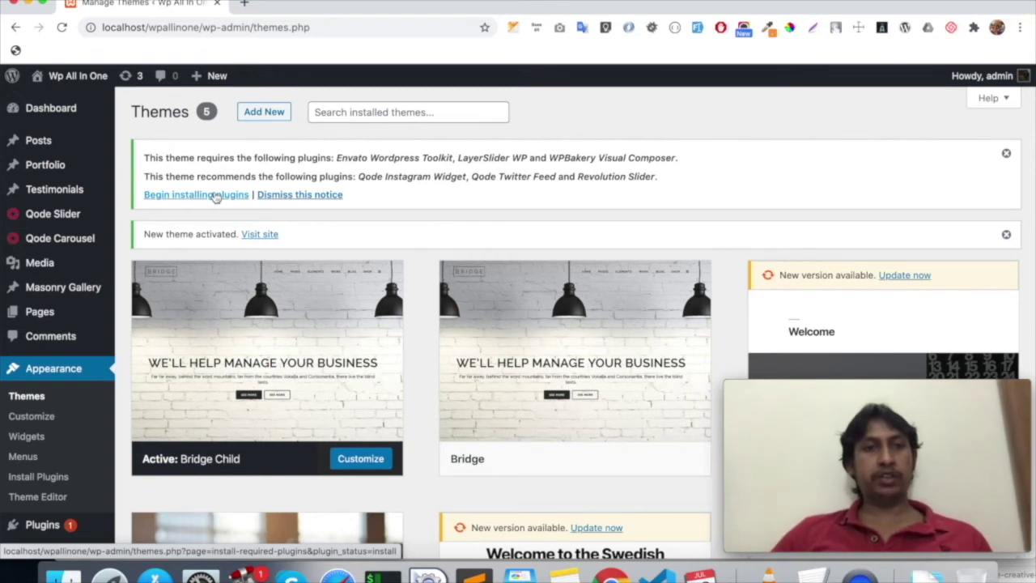
- Select all six required Bridge plugins and apply the Install bulk action
left_click(215, 195)
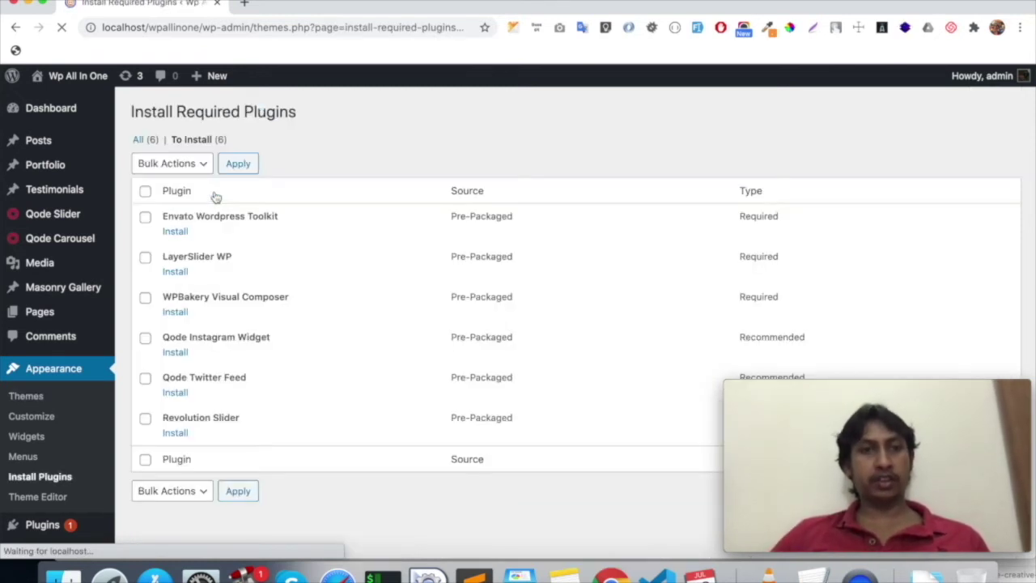
left_click(145, 193)
left_click(163, 165)
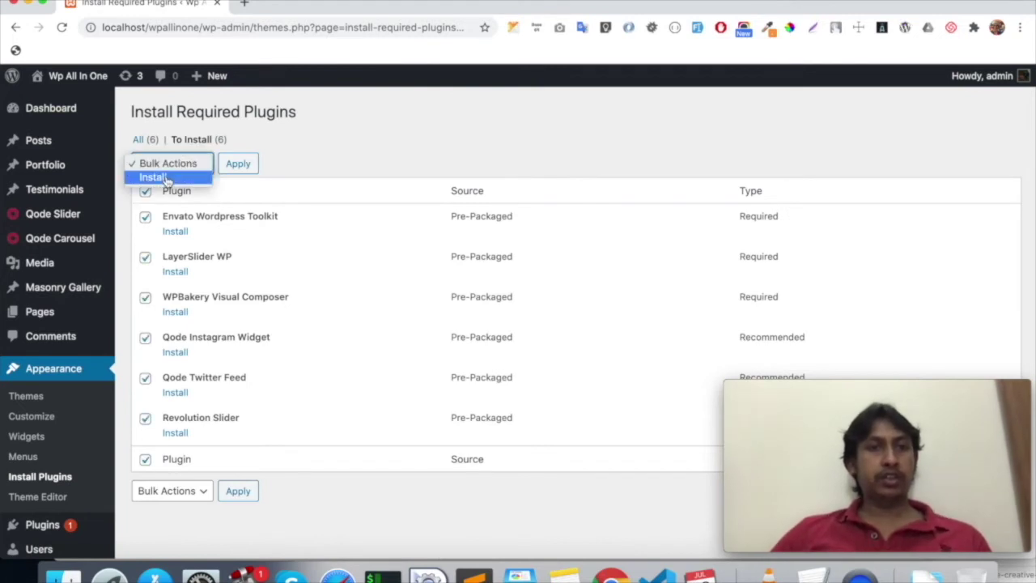
left_click(167, 178)
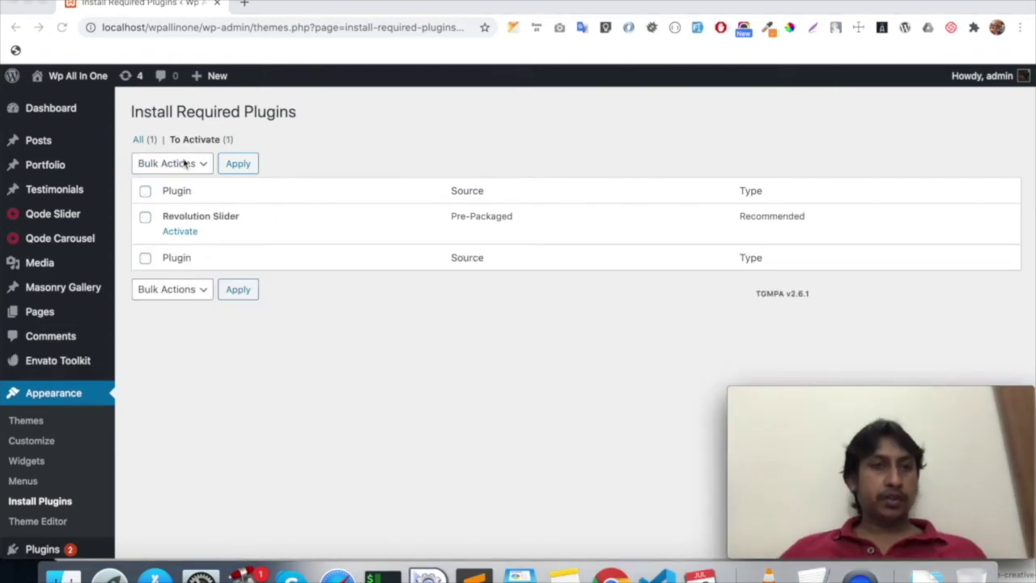
left_click(184, 166)
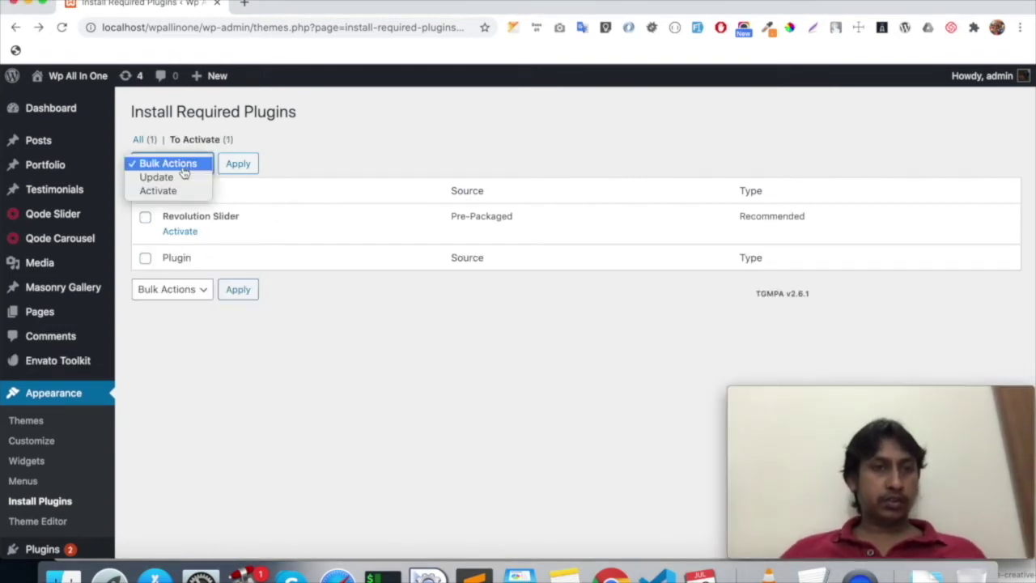
left_click(219, 420)
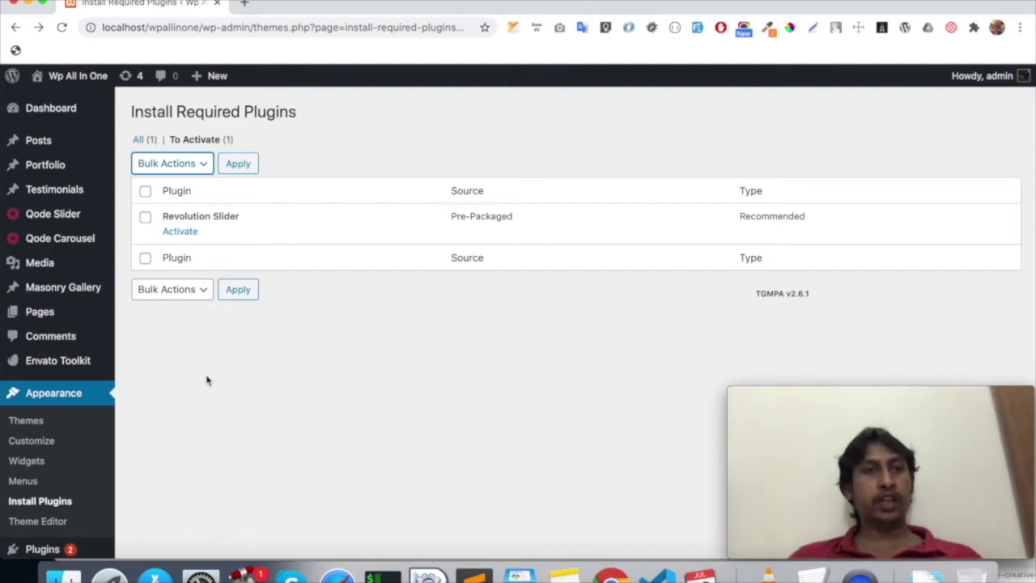
left_click(250, 411)
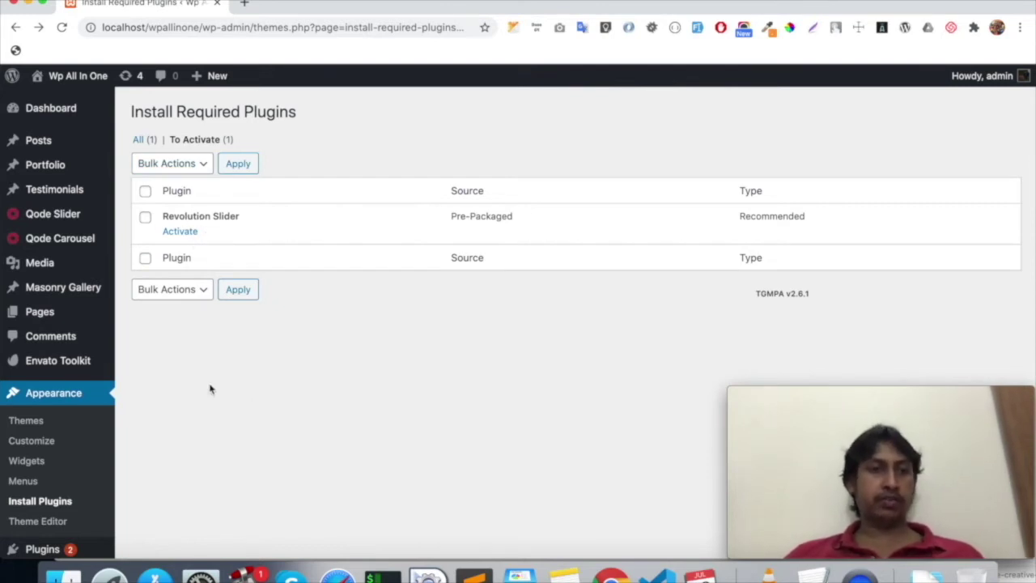
scroll(210, 386, "down", 2)
scroll(211, 386, "up", 2)
scroll(183, 354, "down", 5)
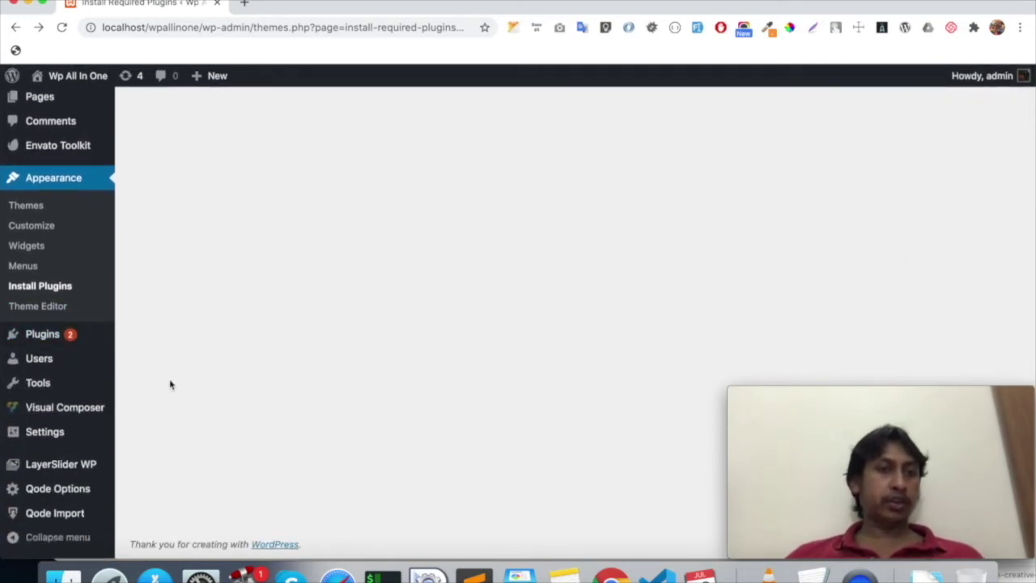
- Open Qode Options and scroll through the General settings
mouse_move(79, 491)
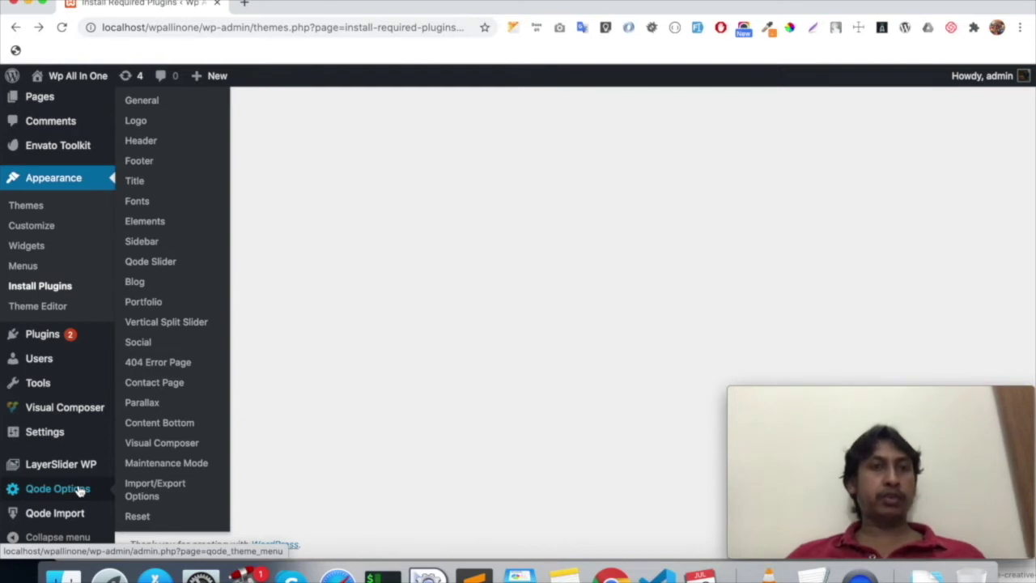
left_click(79, 491)
scroll(261, 320, "down", 1)
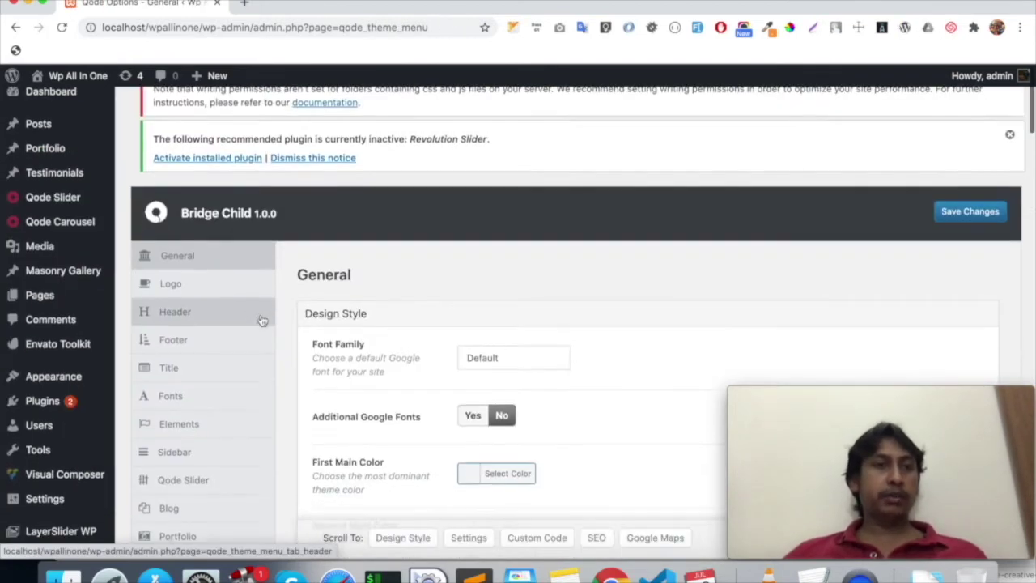
scroll(261, 320, "down", 3)
mouse_move(65, 261)
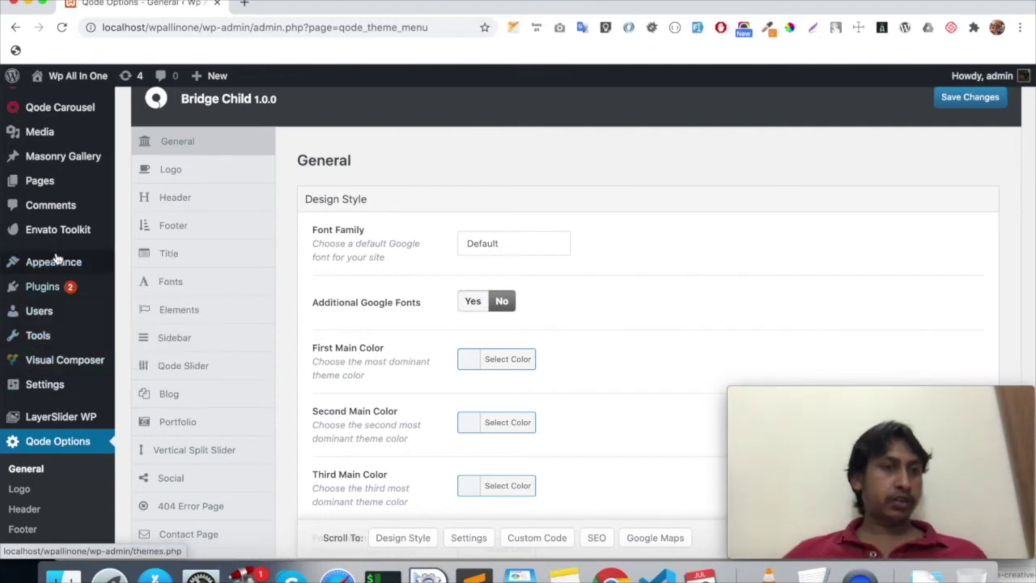
scroll(57, 257, "up", 3)
scroll(51, 176, "down", 10)
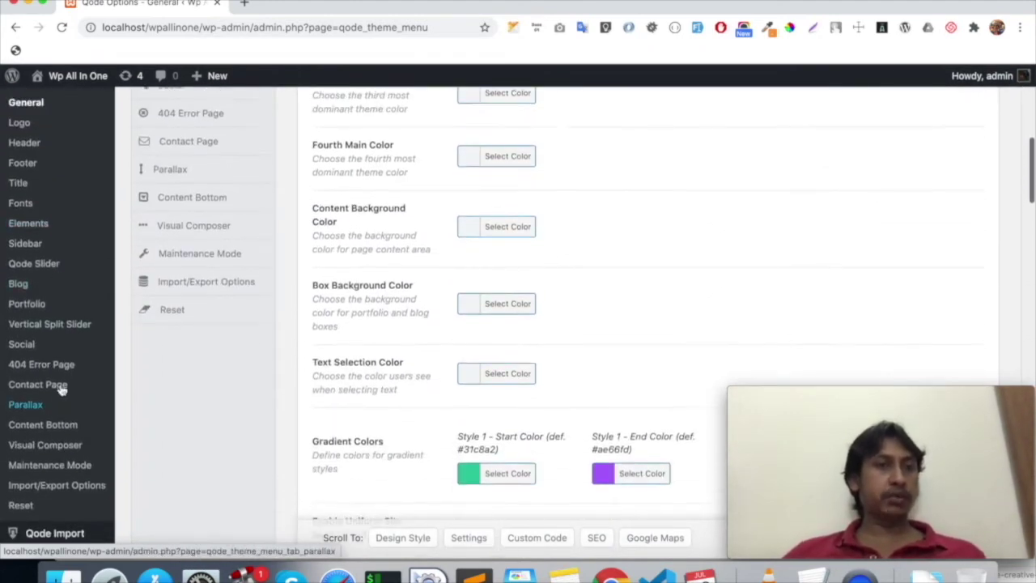
scroll(57, 324, "up", 4)
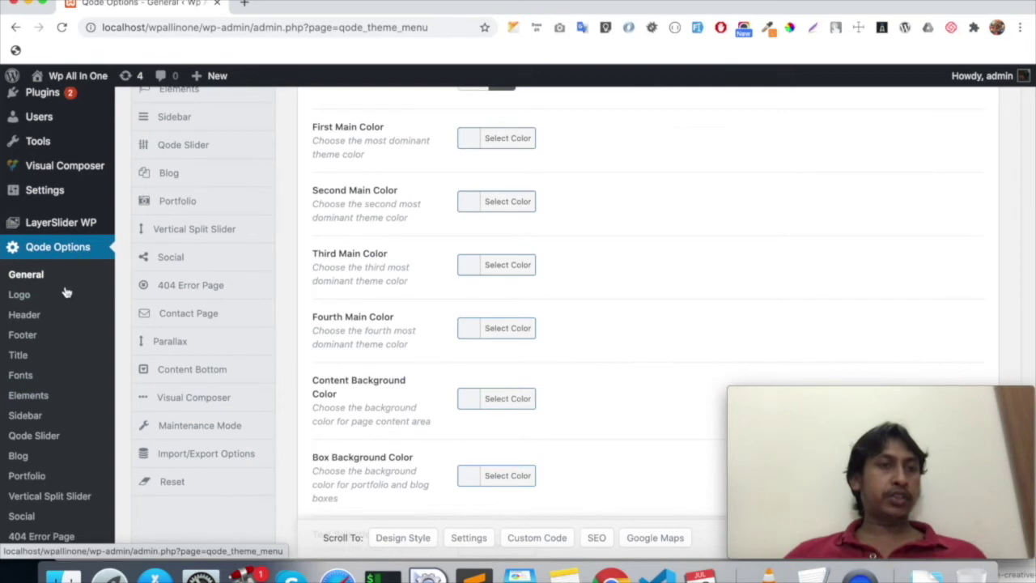
scroll(203, 287, "up", 8)
scroll(364, 338, "down", 5)
scroll(357, 308, "down", 1)
scroll(347, 268, "up", 5)
- Browse the Logo, Fonts and Sidebar sections of Qode Options
left_click(194, 265)
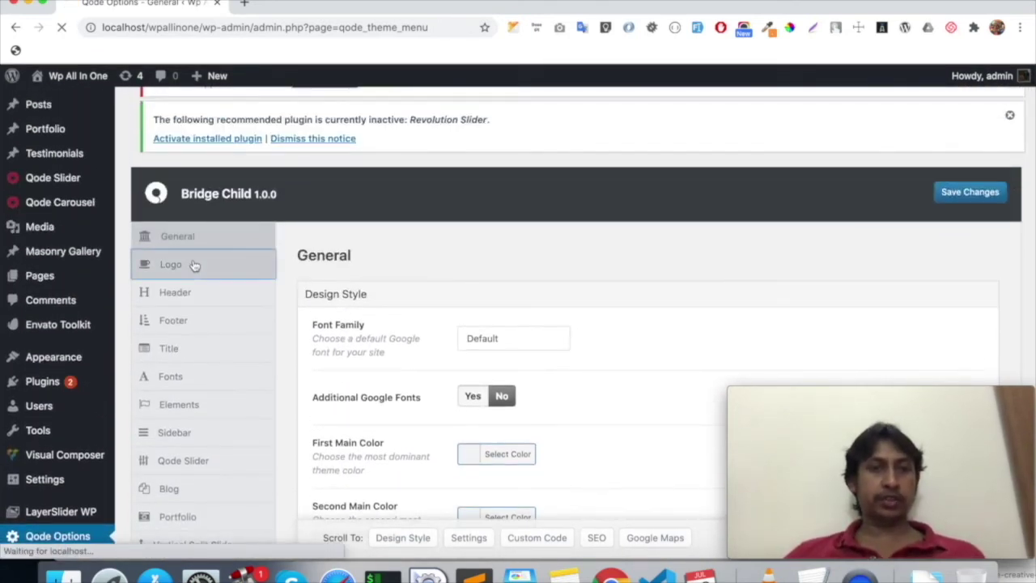
scroll(280, 384, "down", 3)
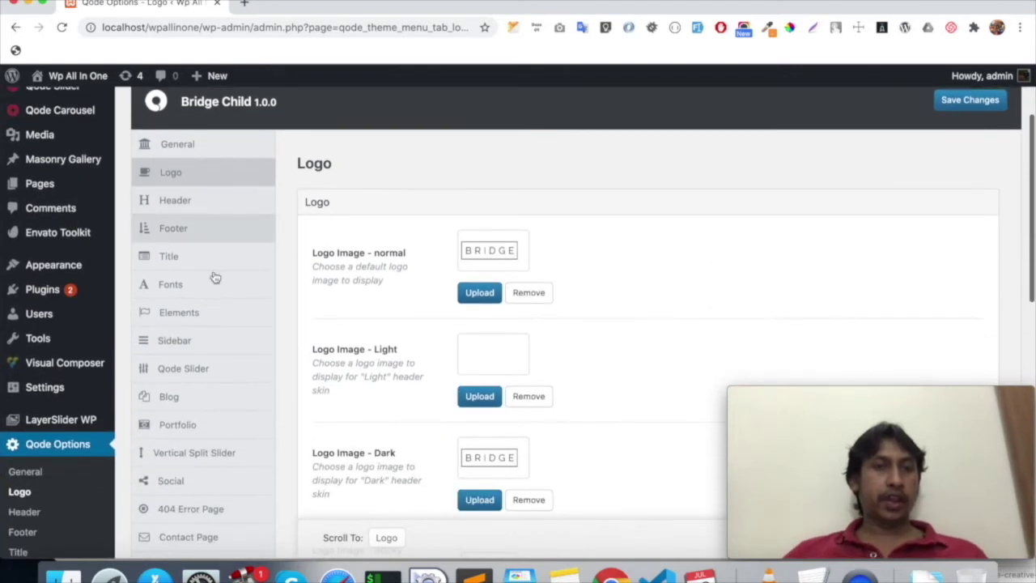
scroll(235, 369, "down", 3)
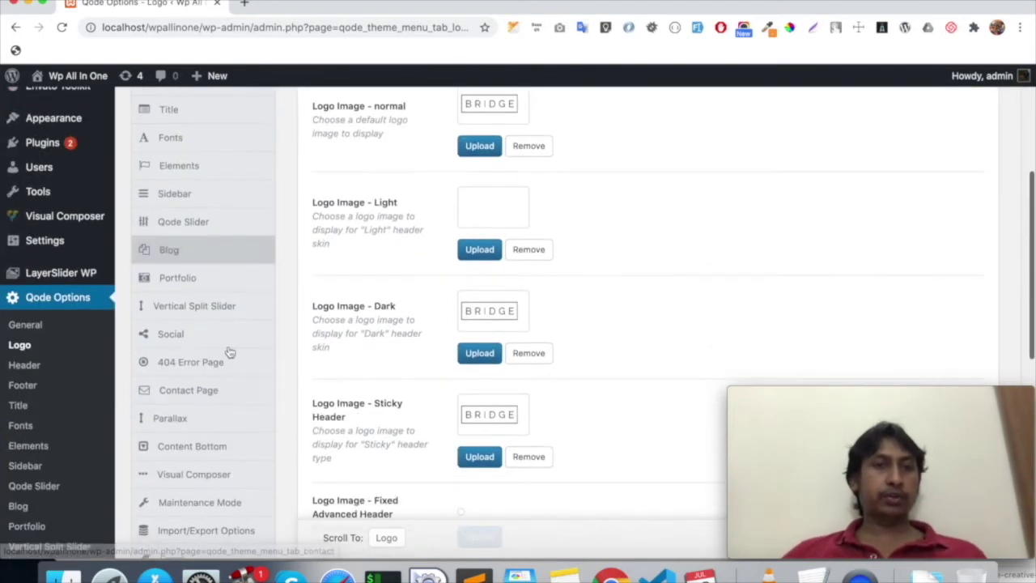
left_click(180, 139)
scroll(300, 346, "down", 2)
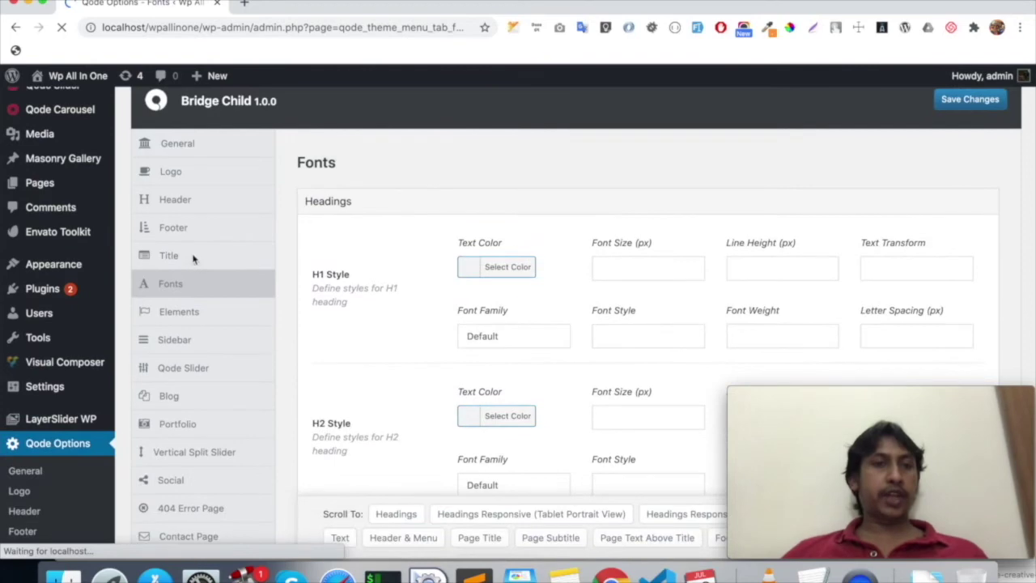
left_click(202, 348)
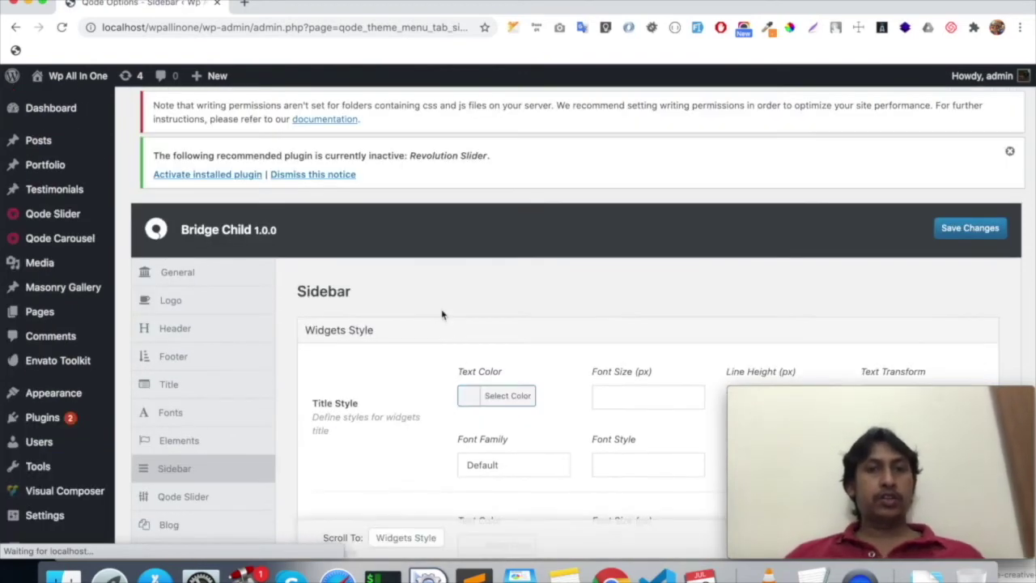
scroll(397, 381, "down", 8)
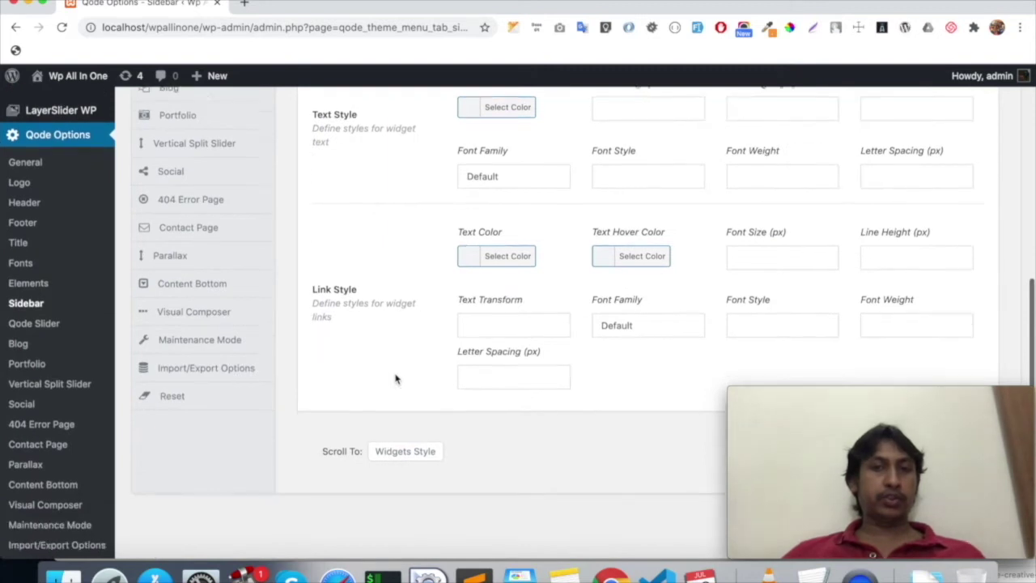
- Open the live site via Visit Site in a new tab, then return to the admin tab
mouse_move(76, 80)
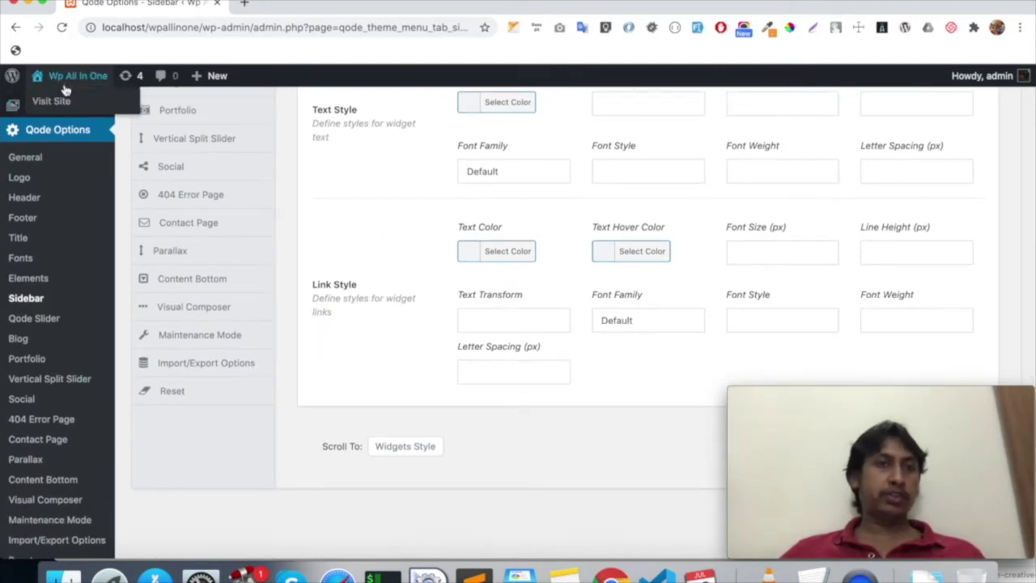
right_click(68, 100)
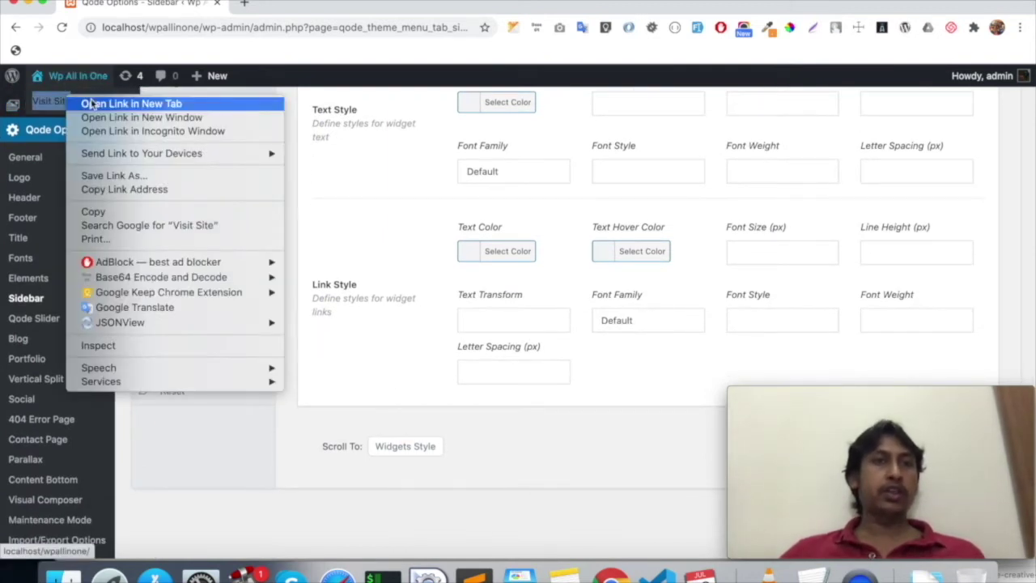
left_click(92, 104)
left_click(332, 4)
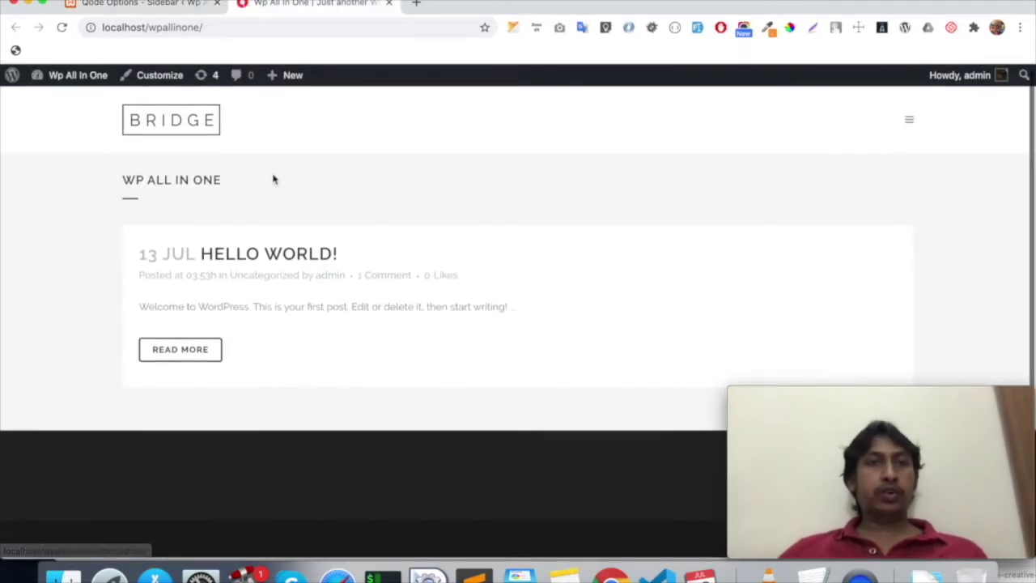
left_click(147, 7)
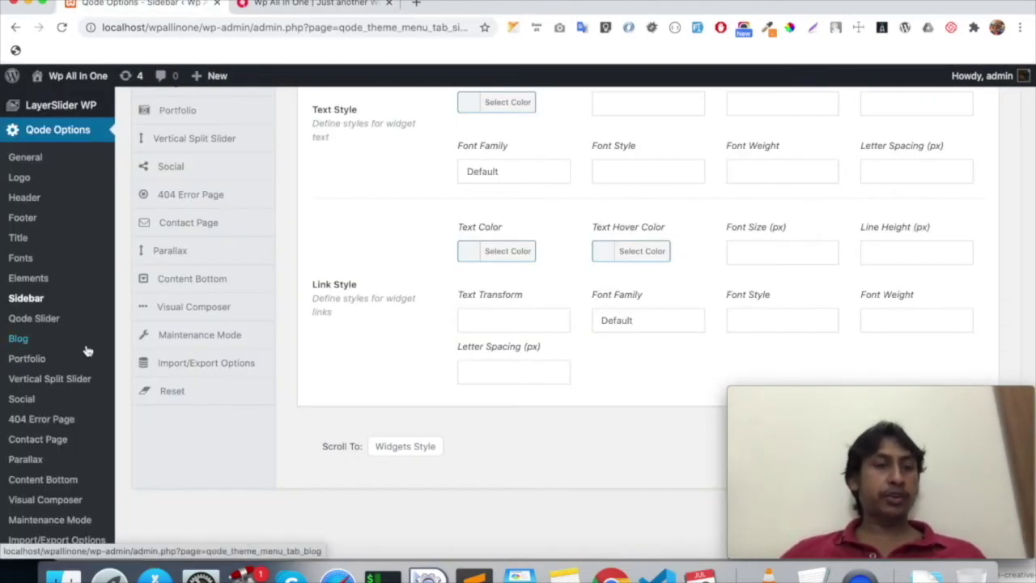
- Open the Qode Import page and expand its Demo Site list
scroll(87, 351, "down", 2)
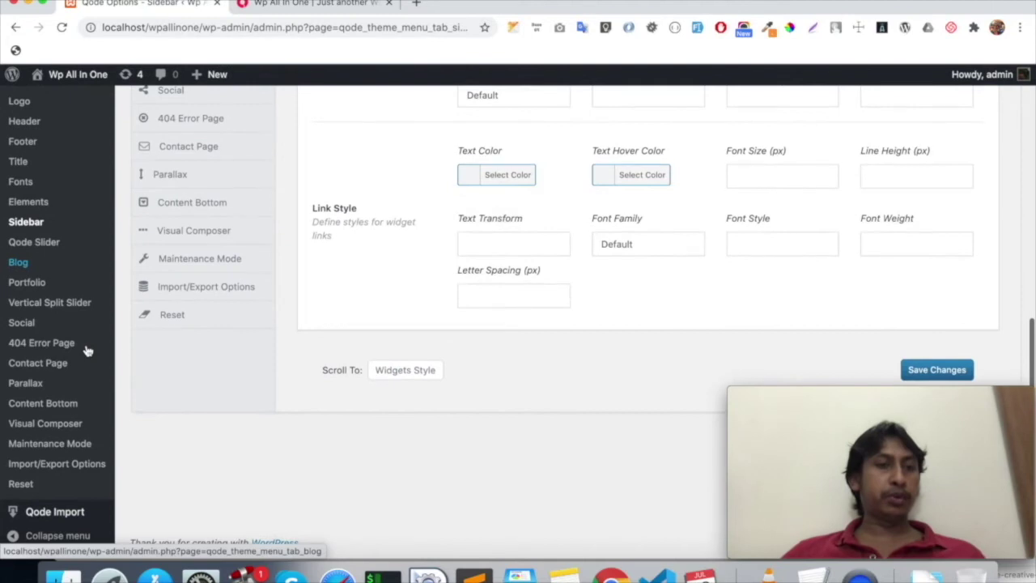
left_click(73, 516)
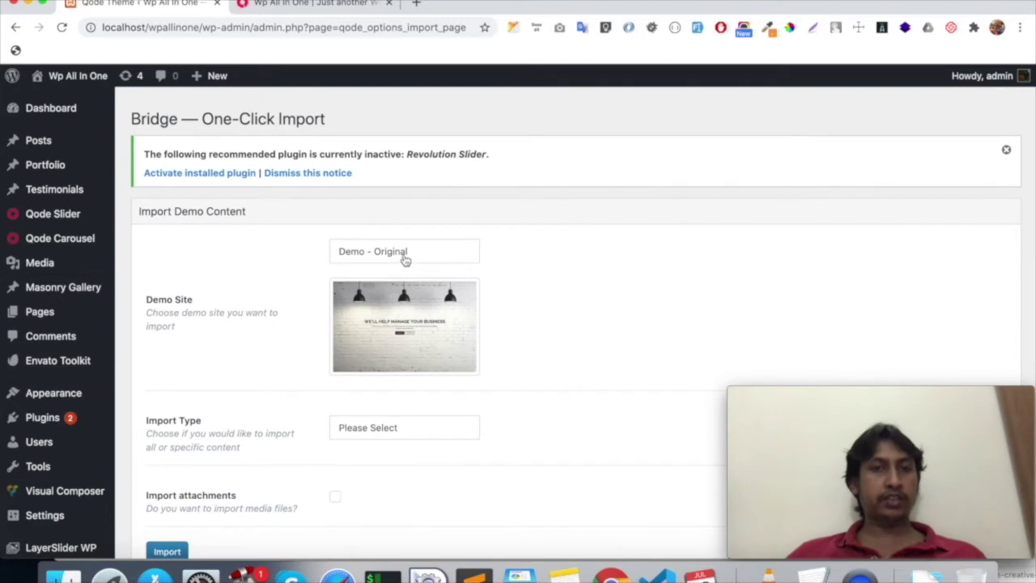
left_click(405, 259)
scroll(394, 405, "down", 8)
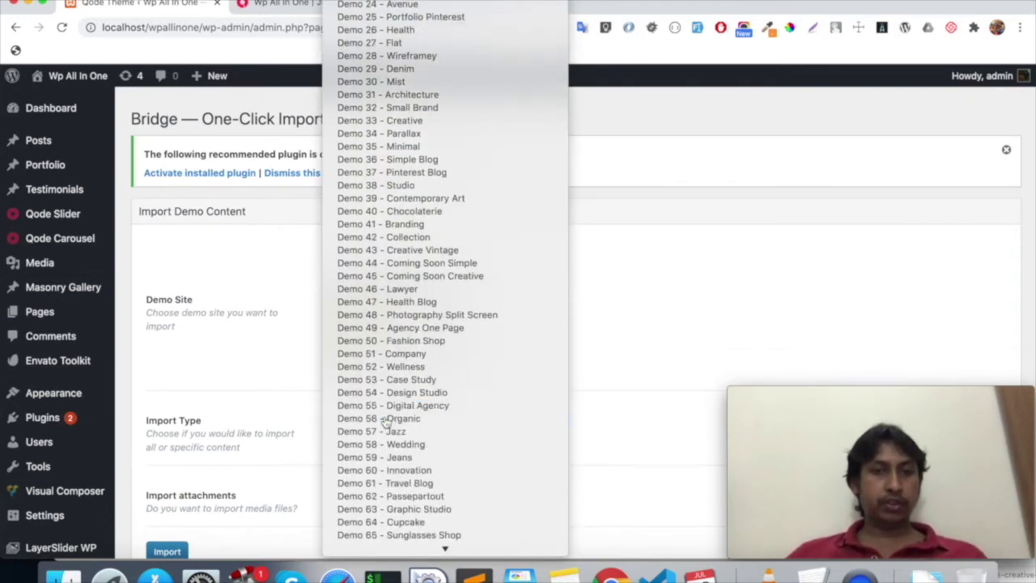
- Choose 'Demo 56 - Organic' from the demo site list and scroll to the import options
left_click(392, 418)
scroll(305, 353, "down", 3)
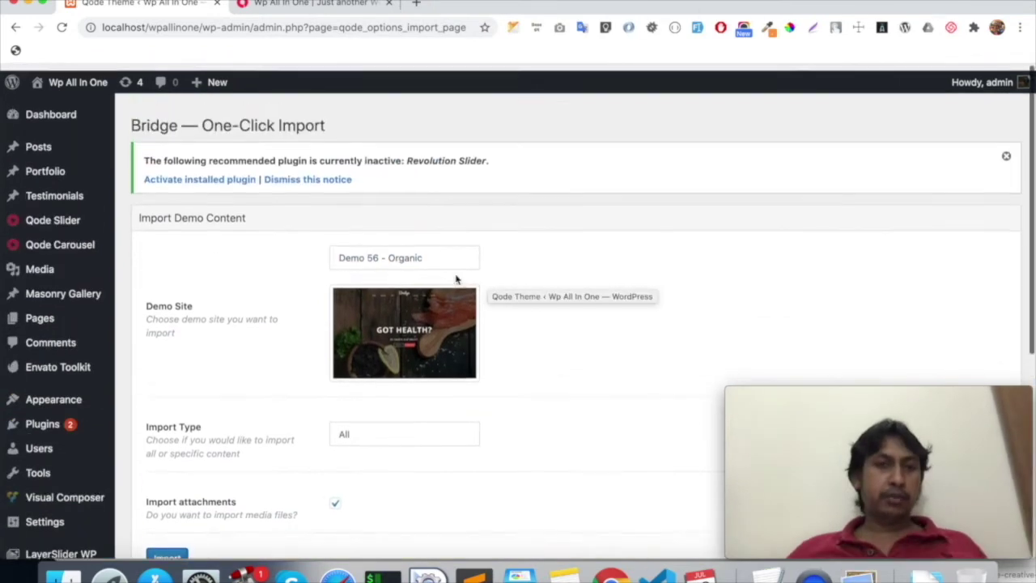
scroll(456, 277, "down", 6)
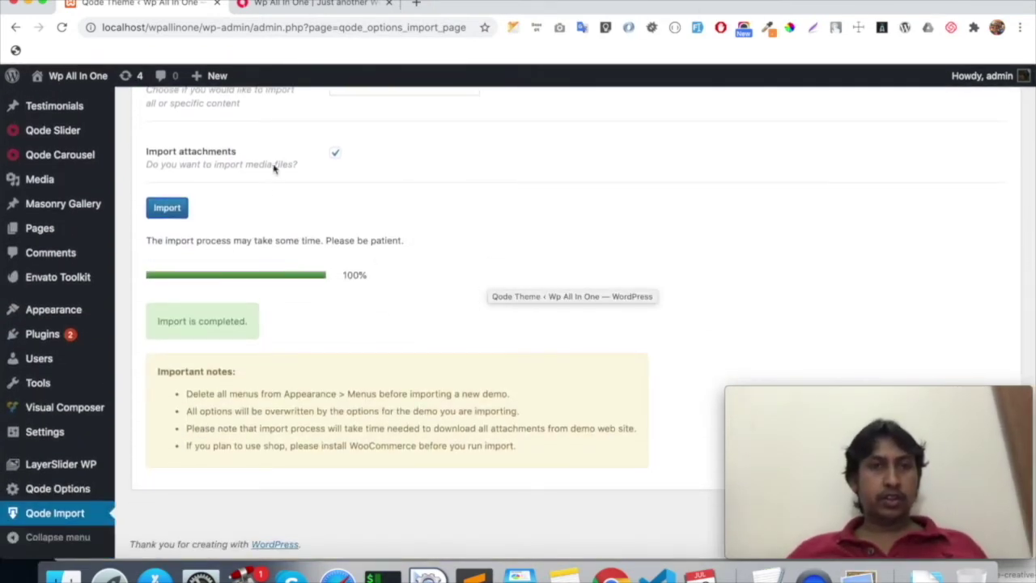
left_click(293, 6)
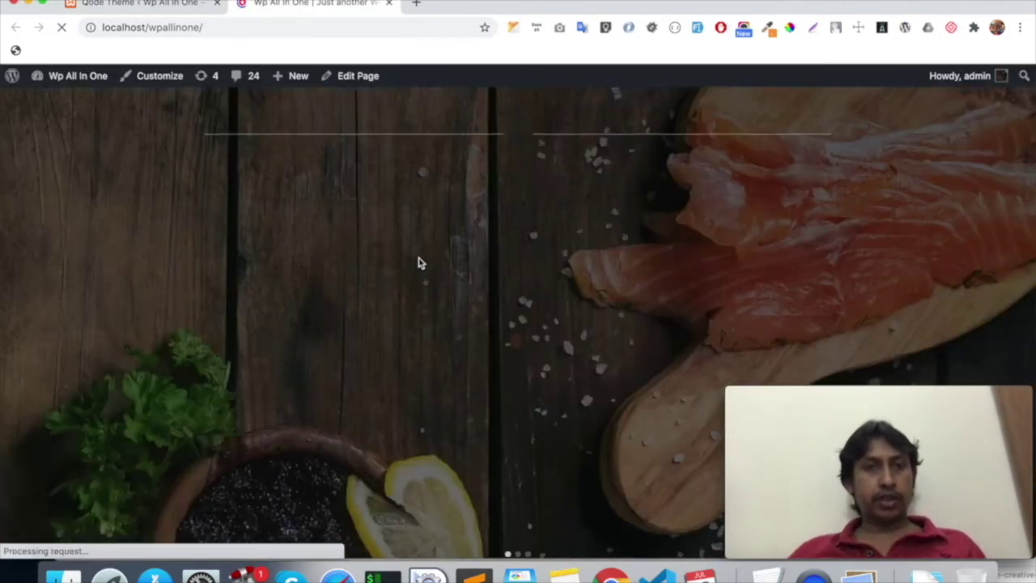
scroll(420, 263, "down", 5)
scroll(419, 263, "down", 15)
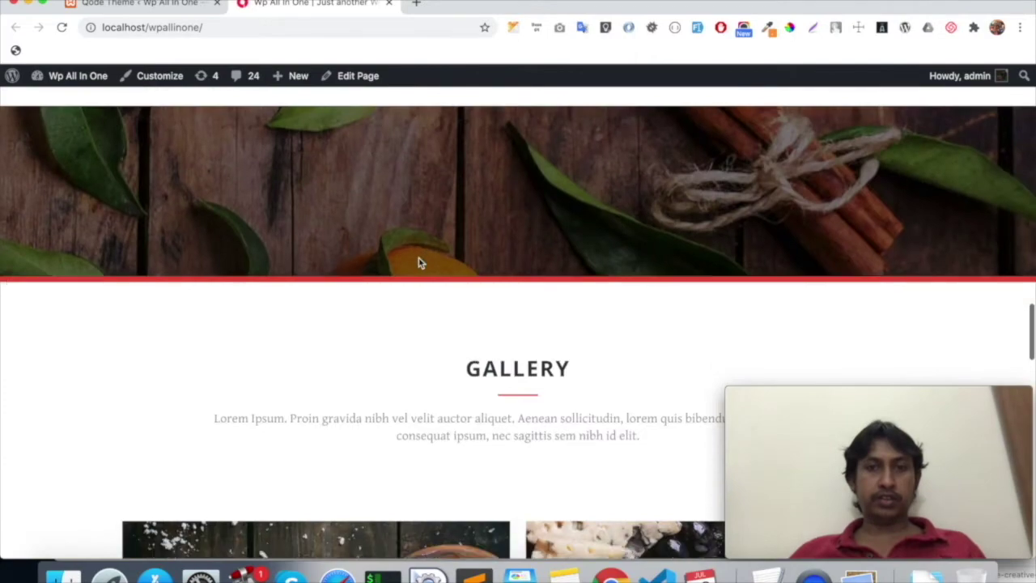
scroll(419, 263, "up", 8)
scroll(419, 263, "up", 10)
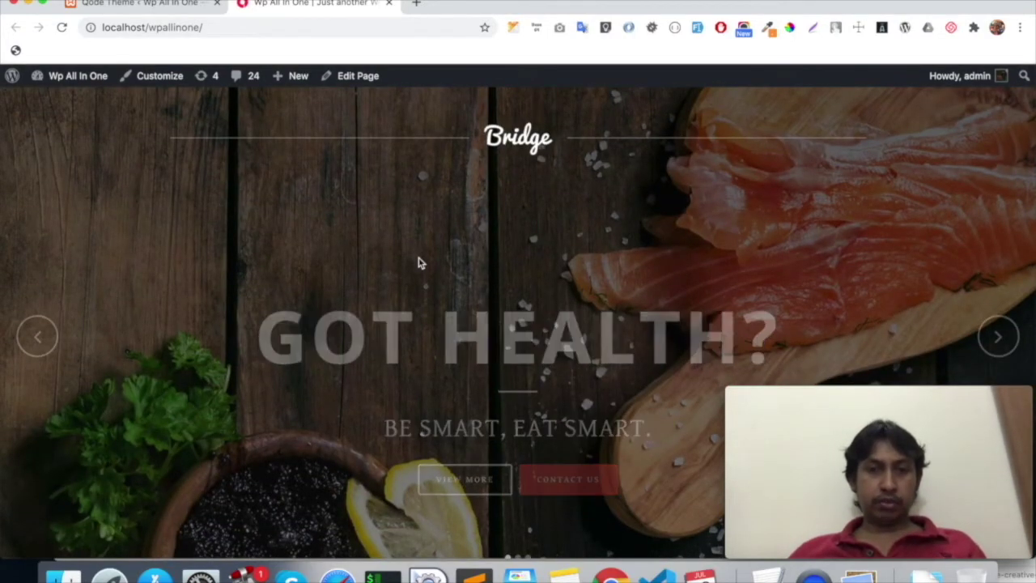
scroll(419, 263, "down", 8)
scroll(419, 264, "down", 10)
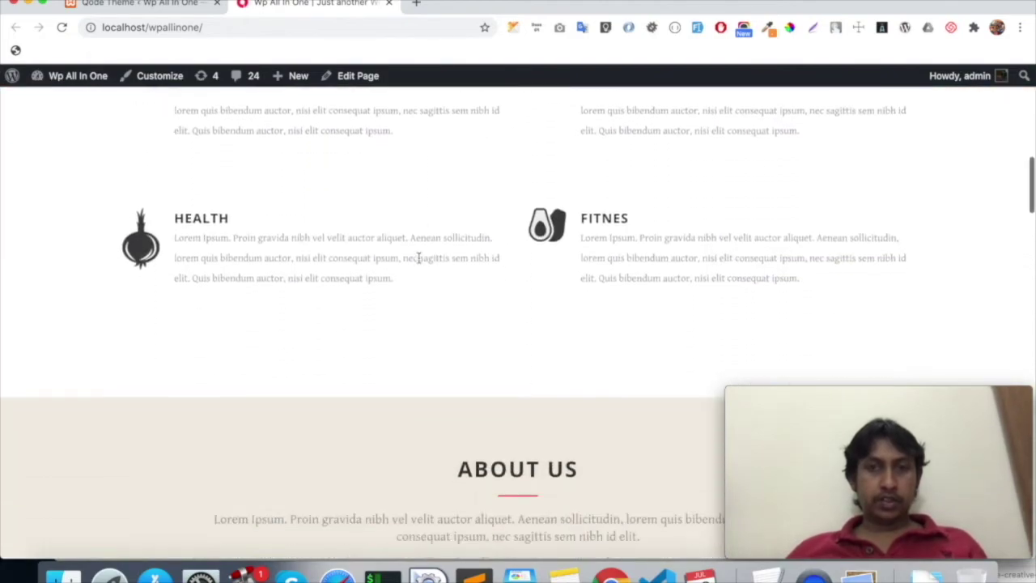
scroll(420, 263, "down", 15)
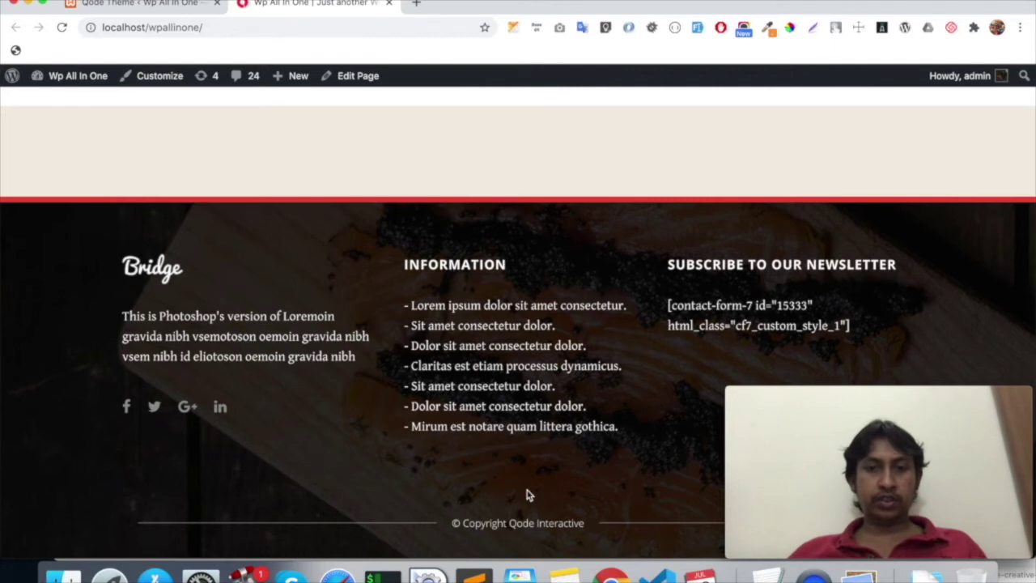
left_click(154, 3)
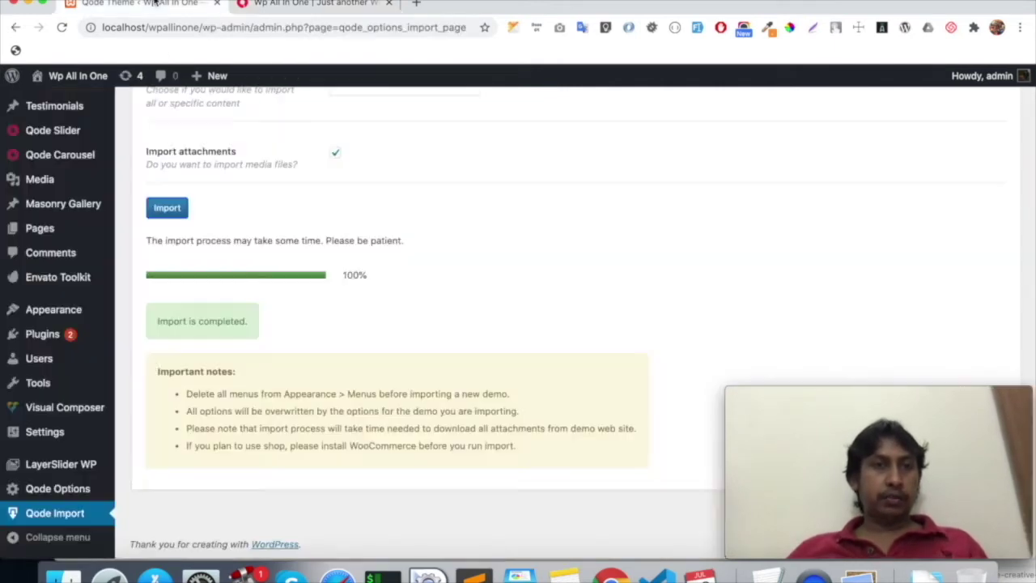
left_click(312, 3)
scroll(319, 210, "up", 20)
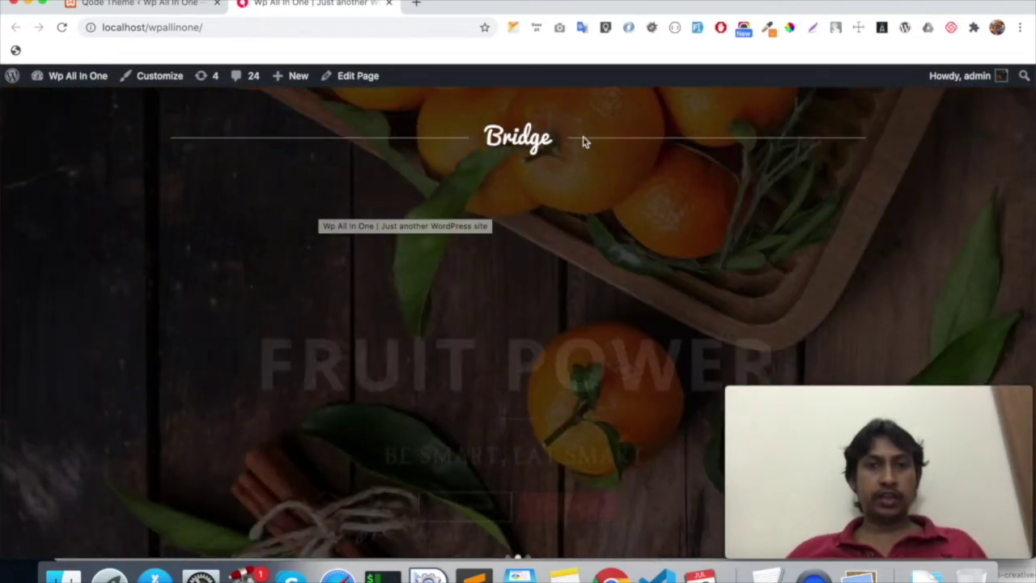
left_click(125, 4)
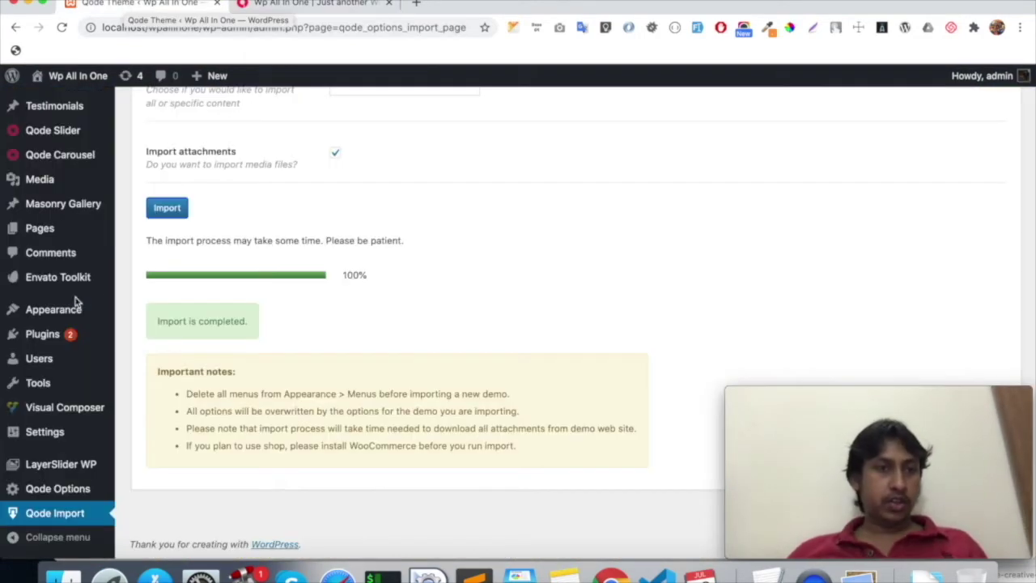
mouse_move(72, 307)
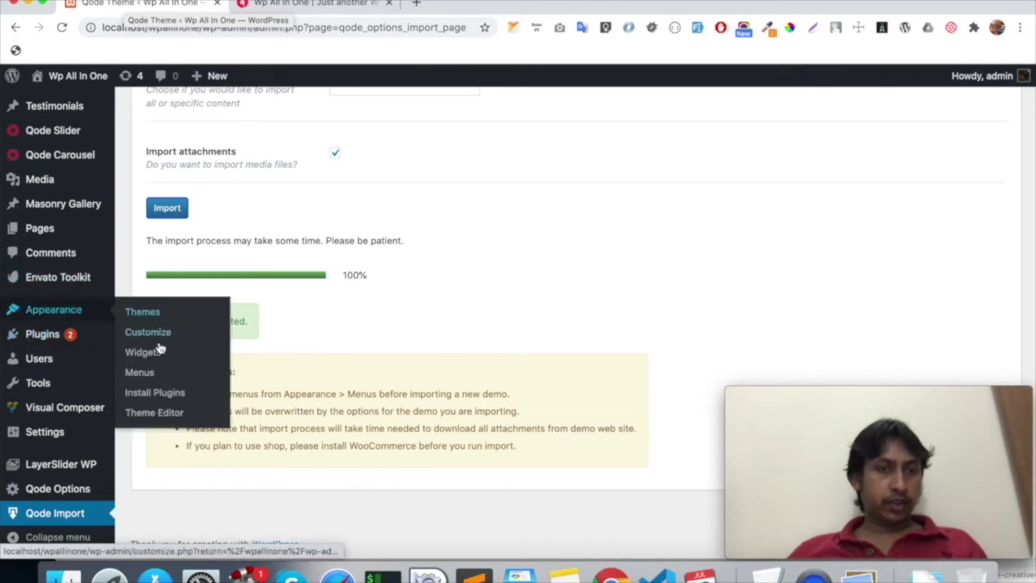
- Load left_menu (Left Top Navigation) in the Menus editor, add Services, Gallery and About, and save
left_click(144, 371)
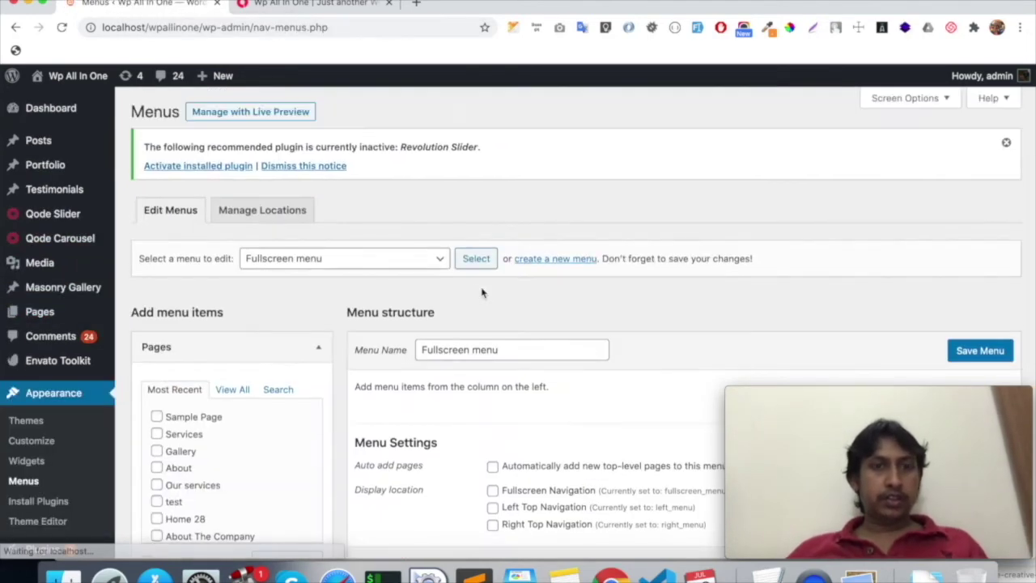
scroll(357, 324, "down", 3)
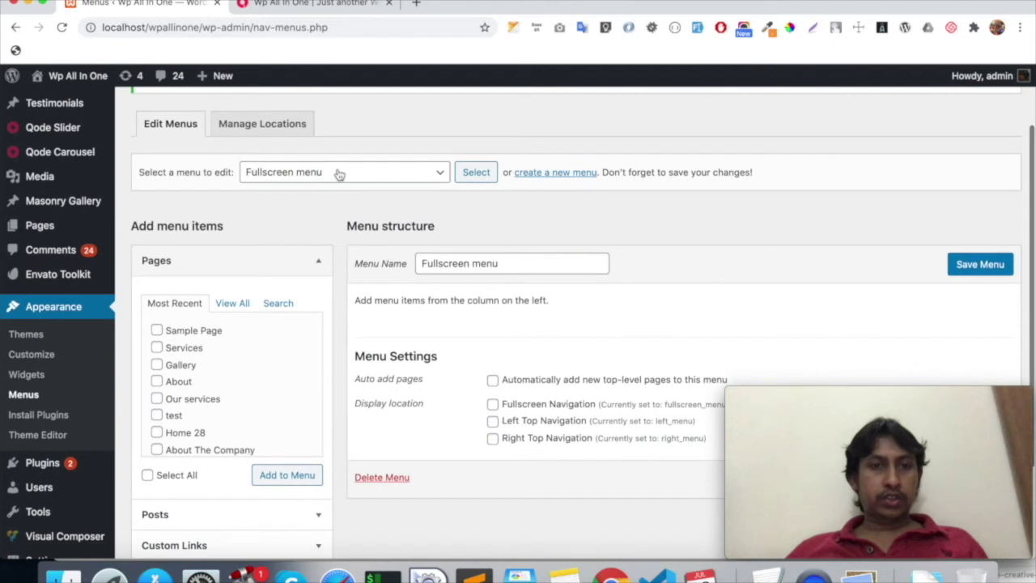
left_click(339, 173)
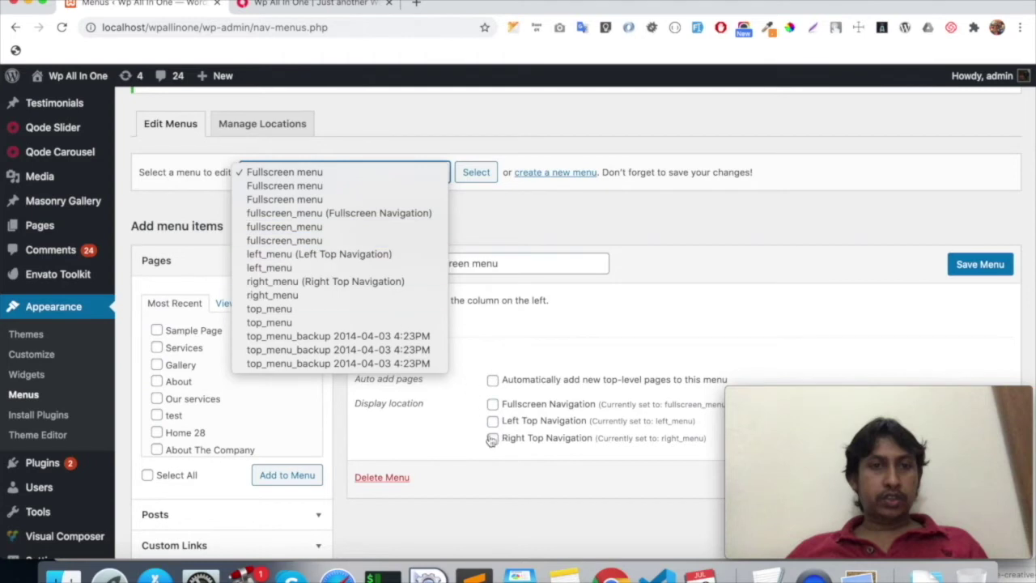
left_click(476, 466)
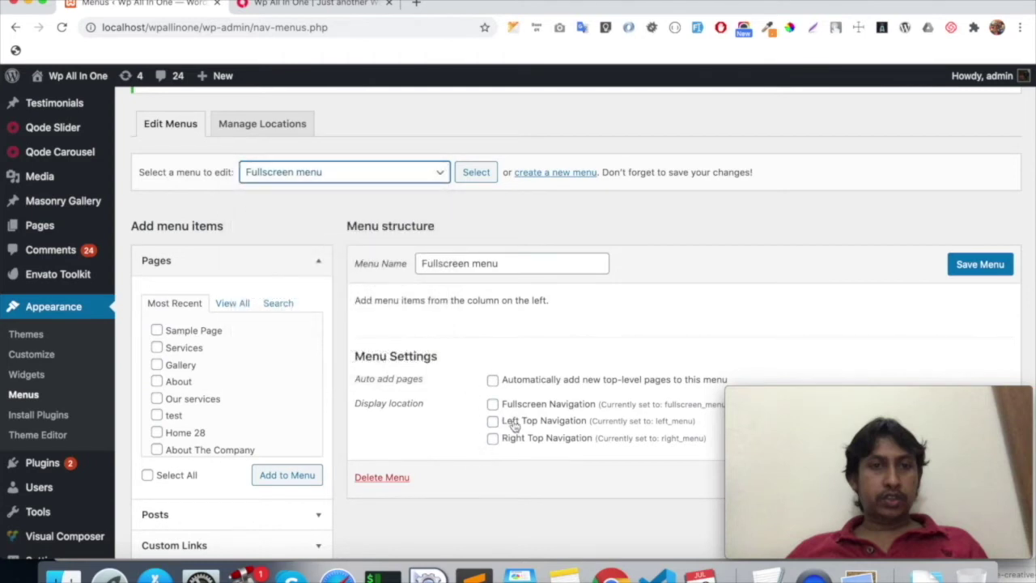
left_click(316, 179)
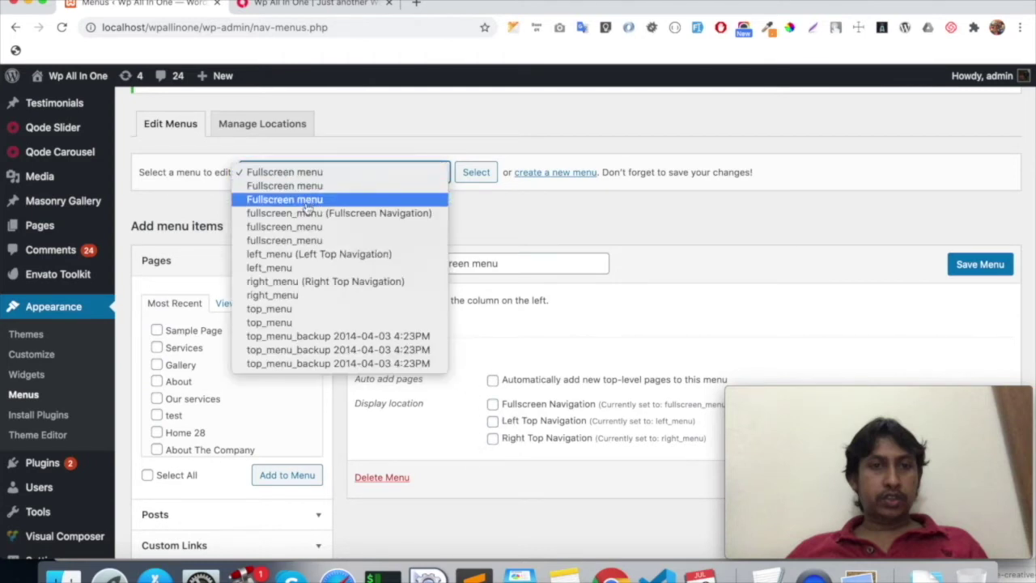
left_click(301, 257)
left_click(470, 172)
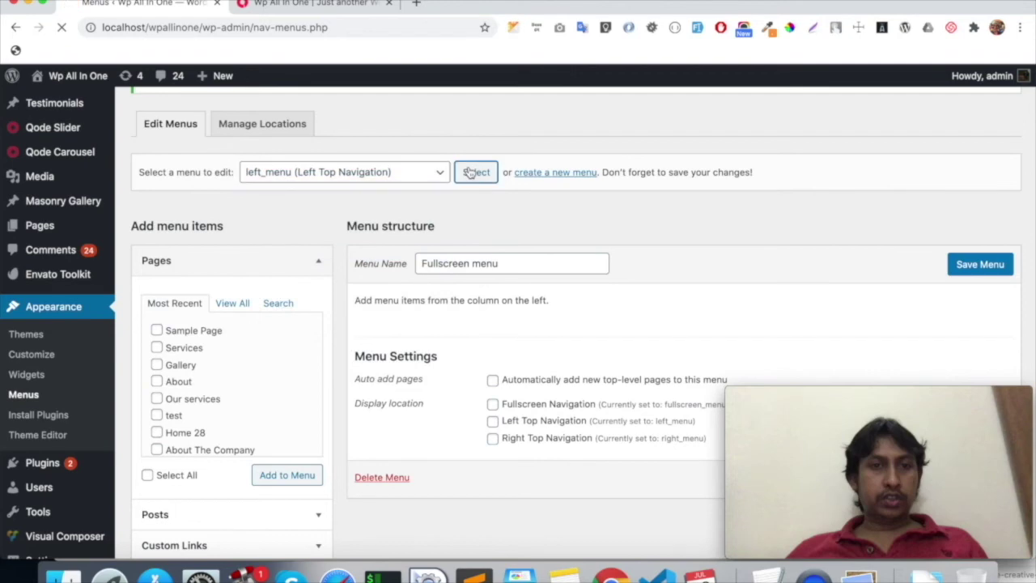
scroll(337, 347, "down", 4)
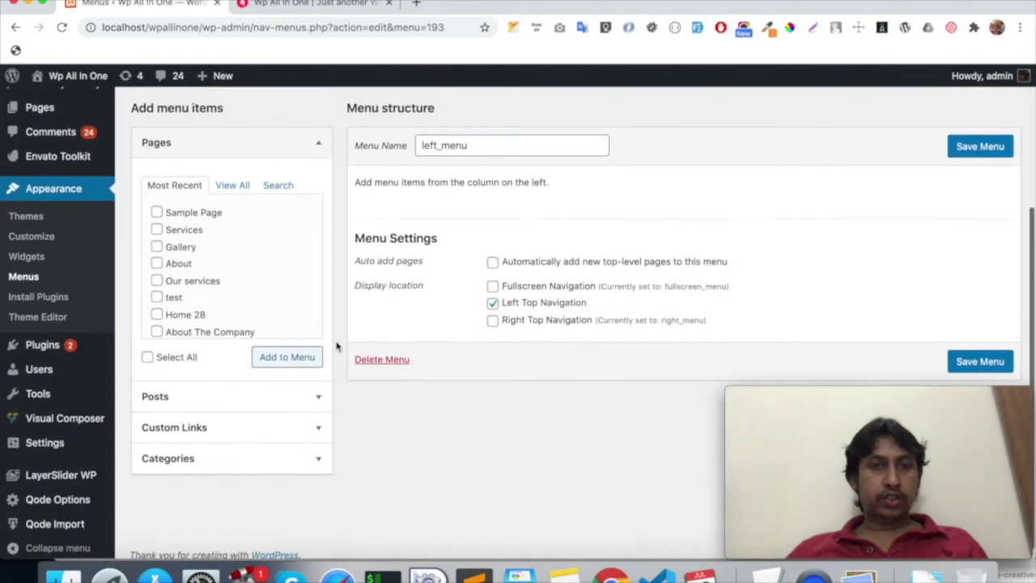
left_click(282, 366)
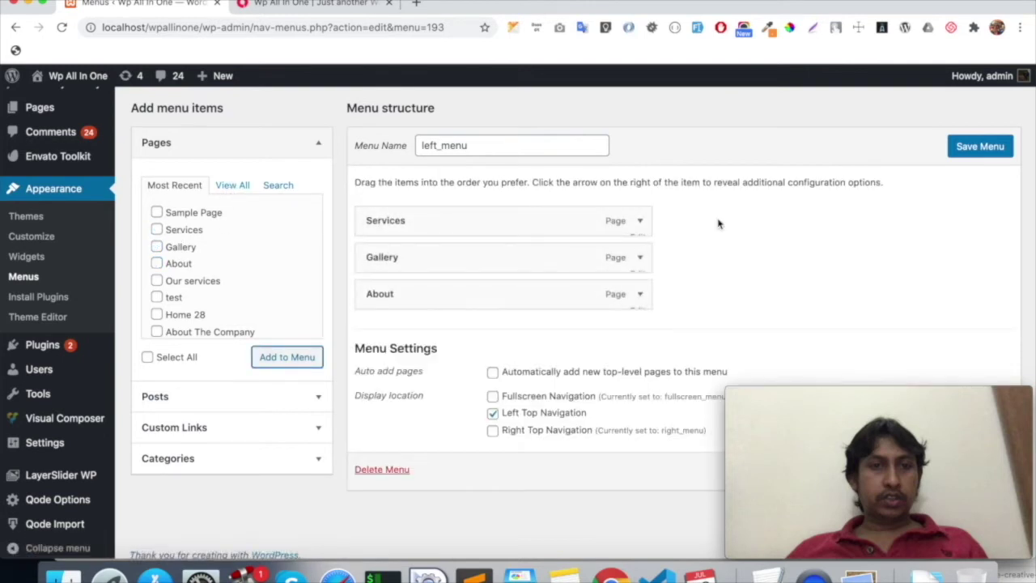
left_click(965, 147)
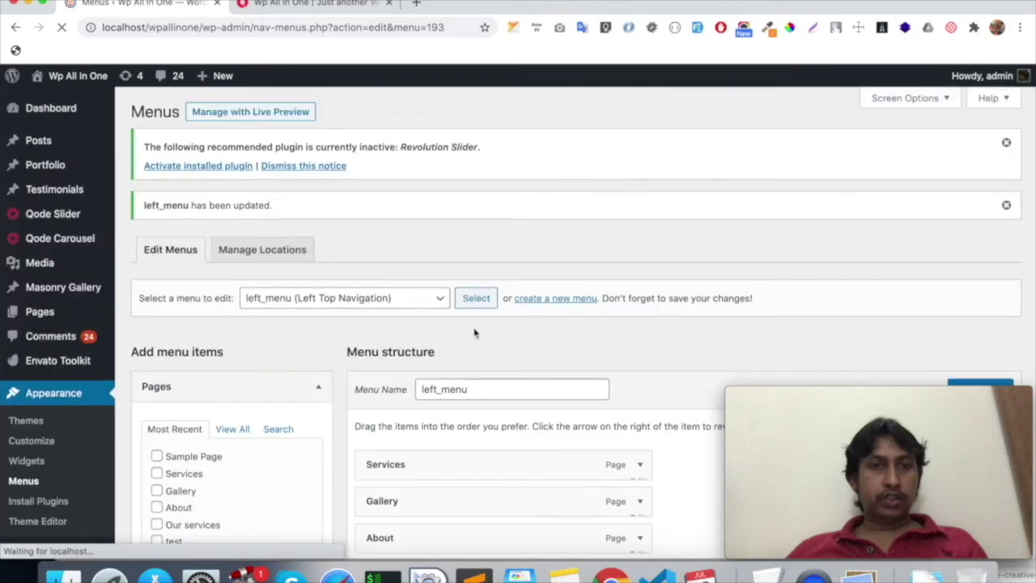
- Load right_menu (Right Top Navigation), add Home Portfolio and Standard Header, save, and view the live site
left_click(335, 306)
left_click(322, 328)
left_click(474, 299)
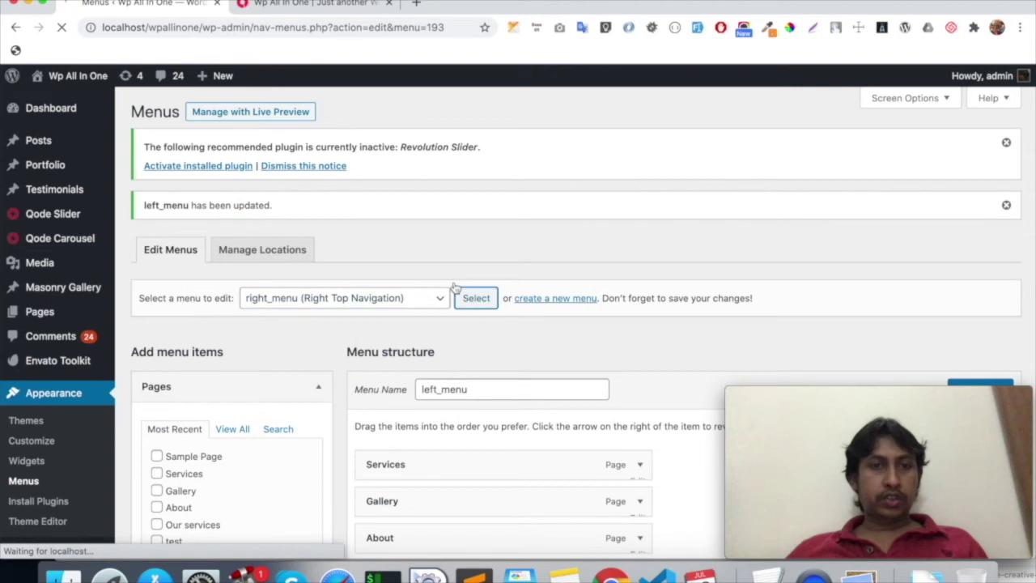
scroll(464, 177, "down", 3)
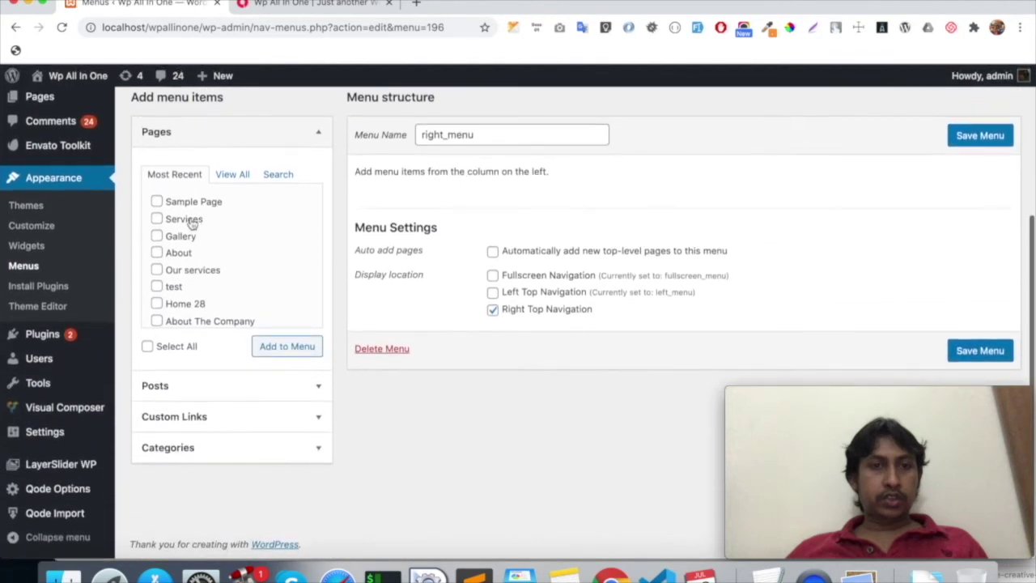
scroll(180, 304, "down", 5)
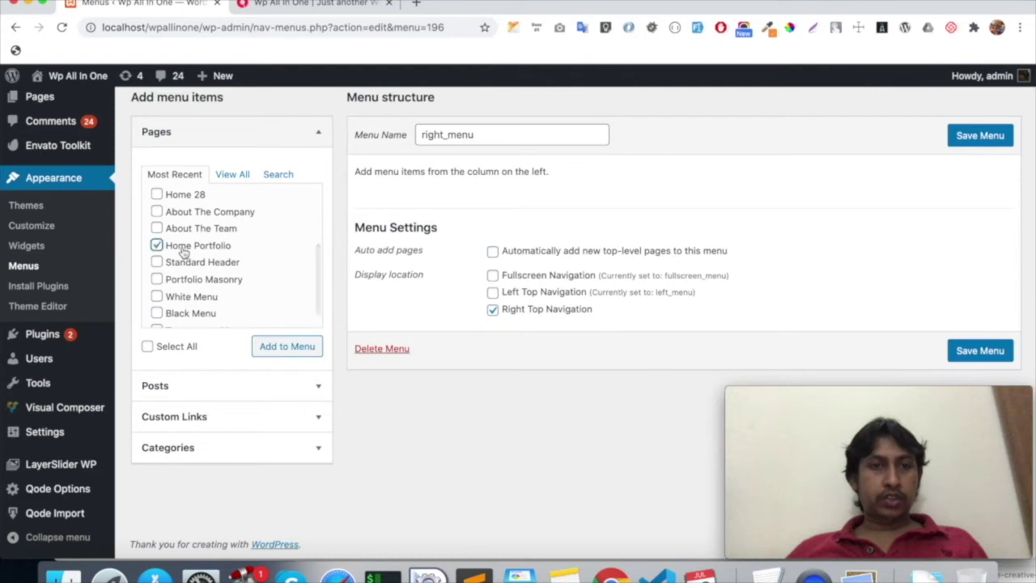
scroll(182, 271, "down", 1)
scroll(182, 271, "up", 2)
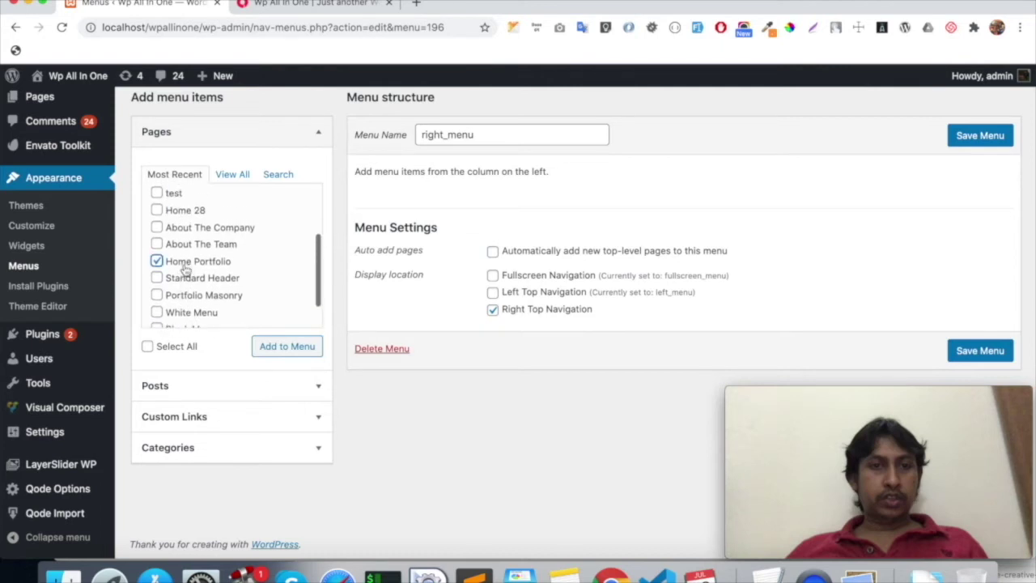
left_click(296, 346)
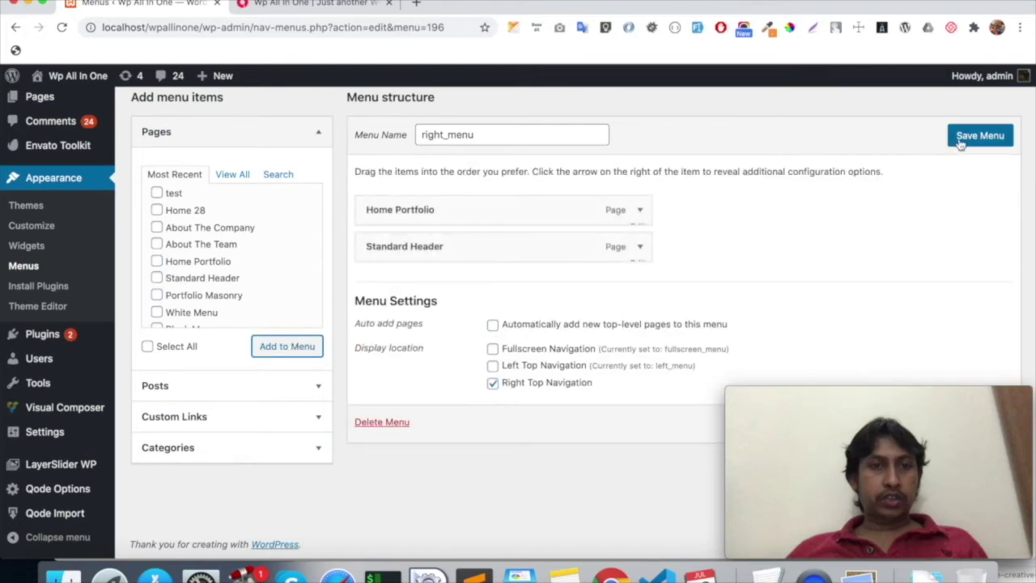
left_click(986, 137)
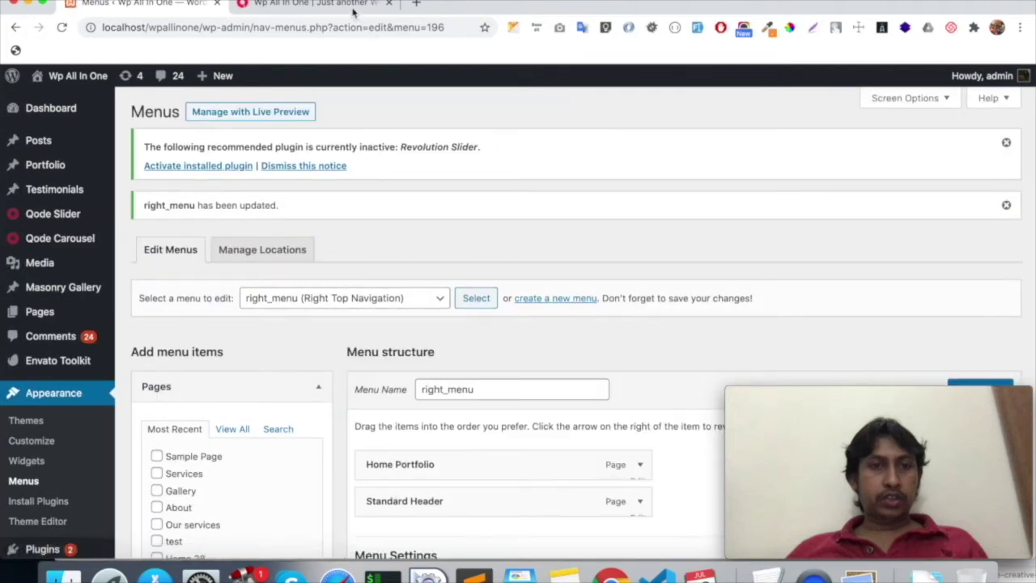
left_click(353, 10)
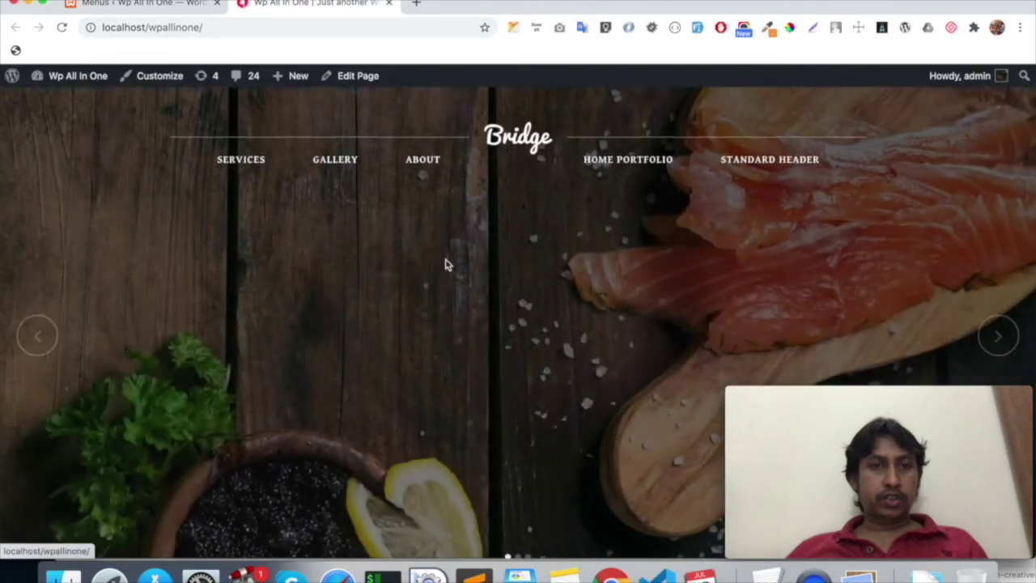
scroll(445, 259, "down", 3)
scroll(445, 259, "down", 4)
scroll(445, 259, "up", 6)
scroll(445, 259, "down", 8)
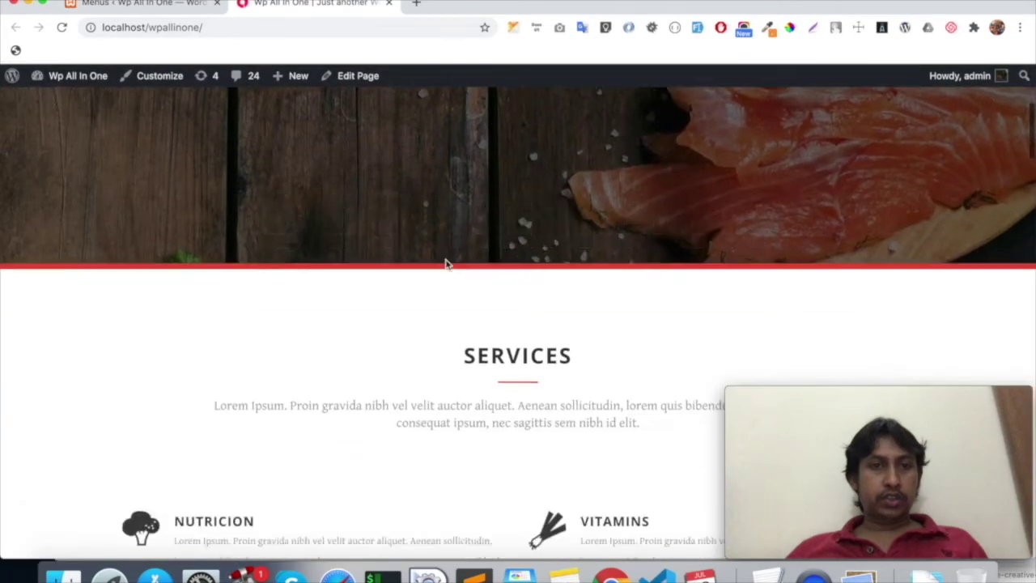
scroll(445, 259, "down", 5)
scroll(335, 248, "up", 15)
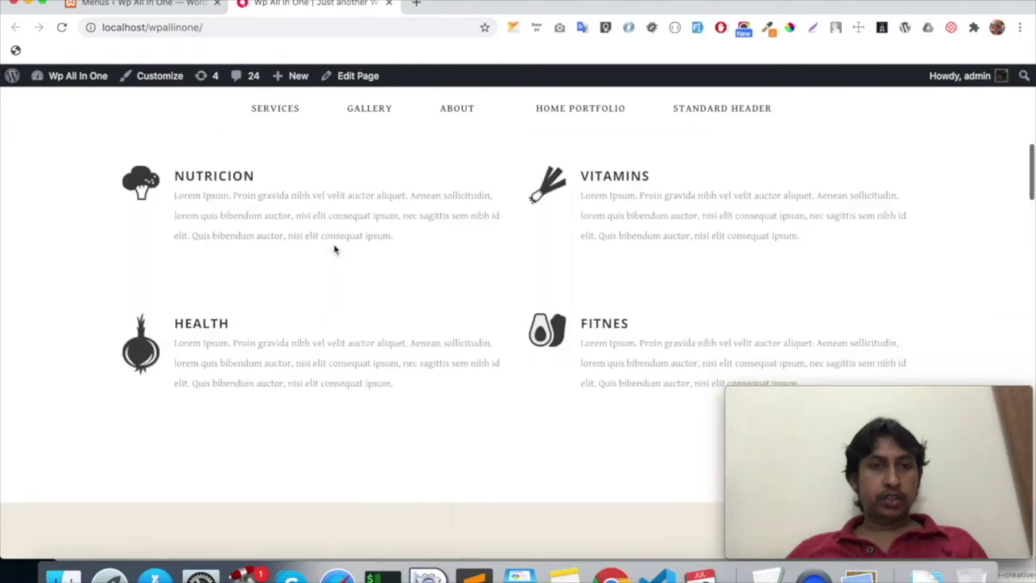
left_click(134, 4)
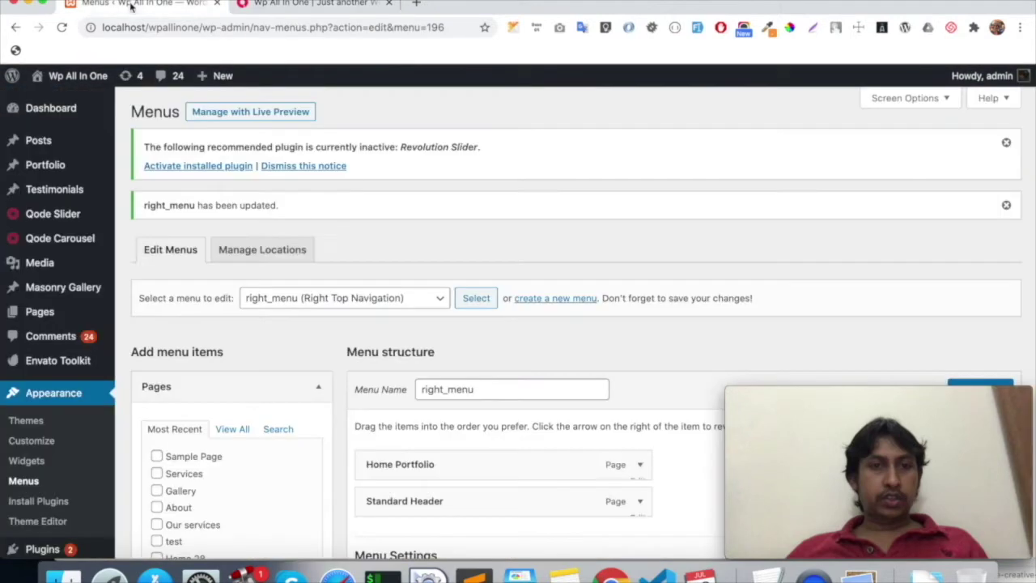
scroll(139, 257, "down", 5)
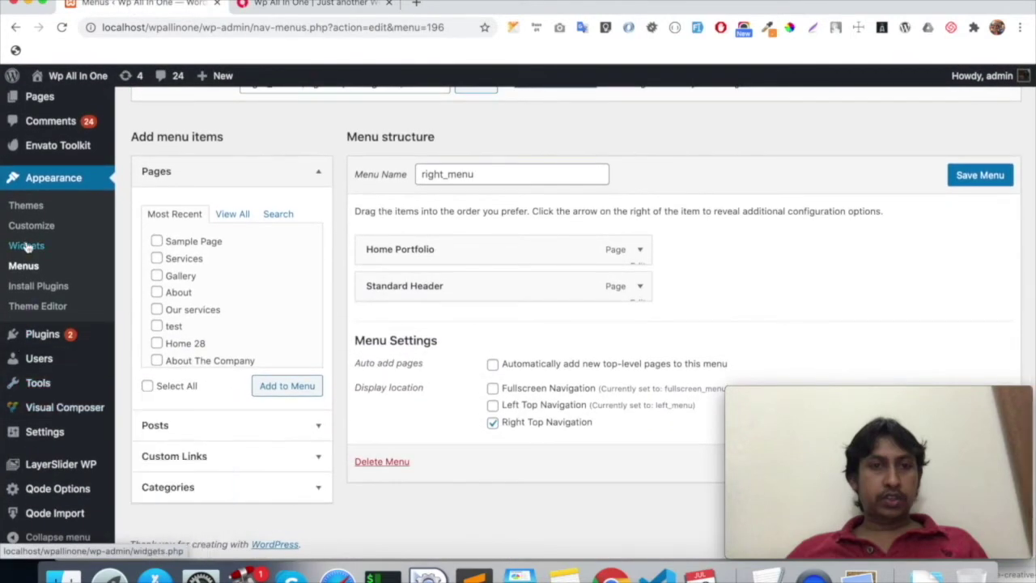
- Open the Widgets screen and check the current footer on the live site
left_click(27, 246)
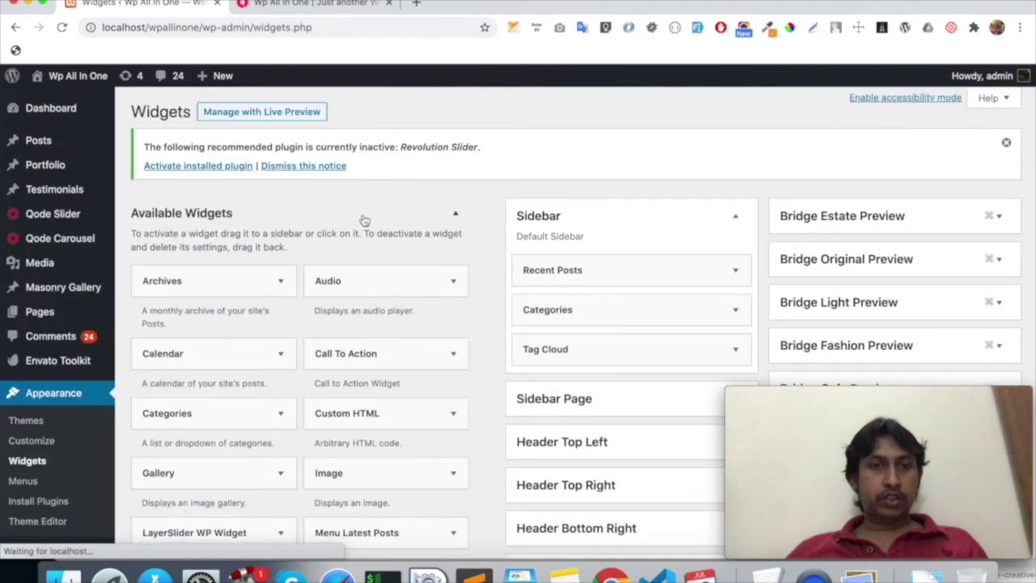
left_click(321, 9)
scroll(437, 467, "down", 20)
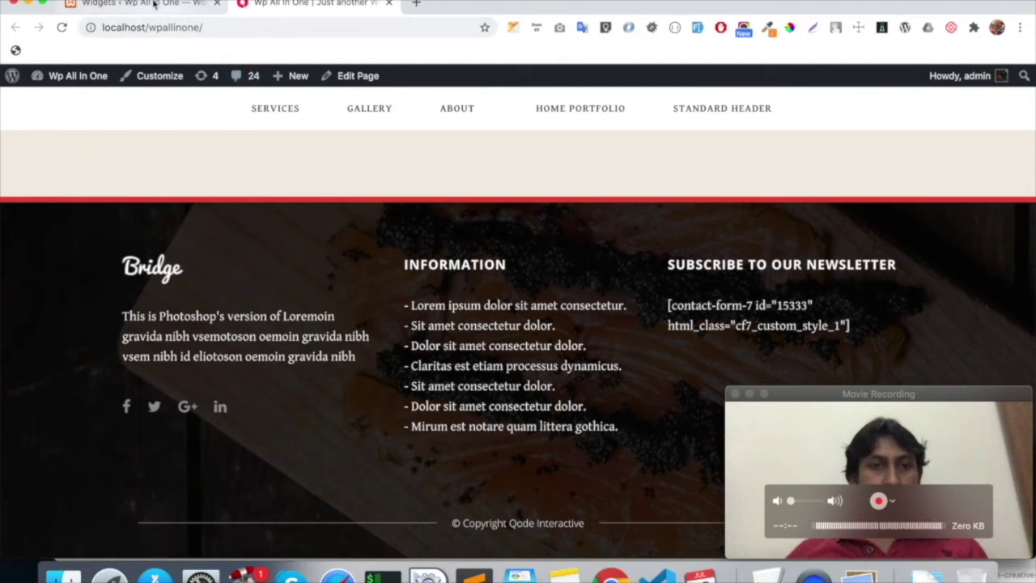
left_click(154, 4)
scroll(578, 282, "down", 4)
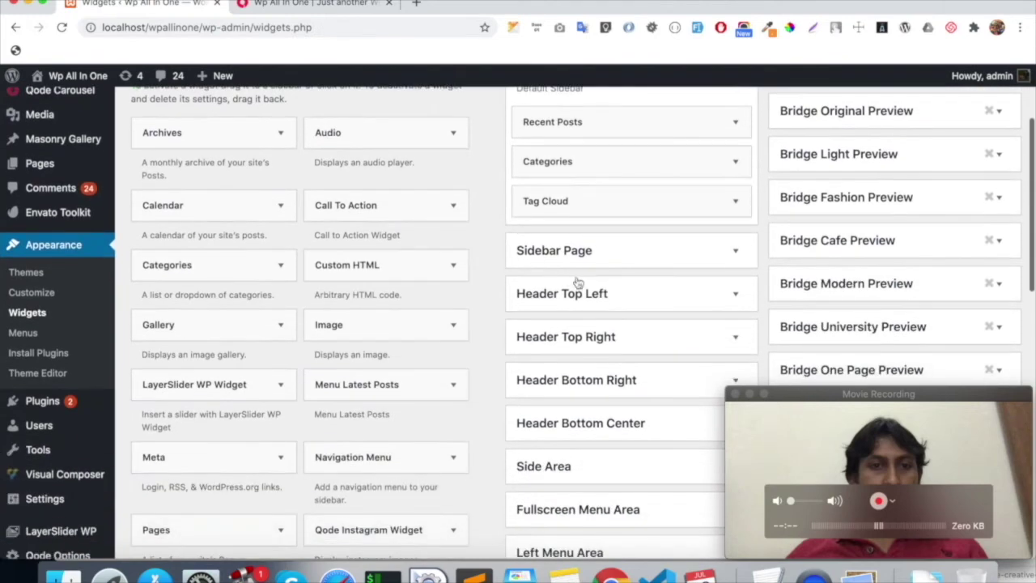
scroll(491, 371, "down", 15)
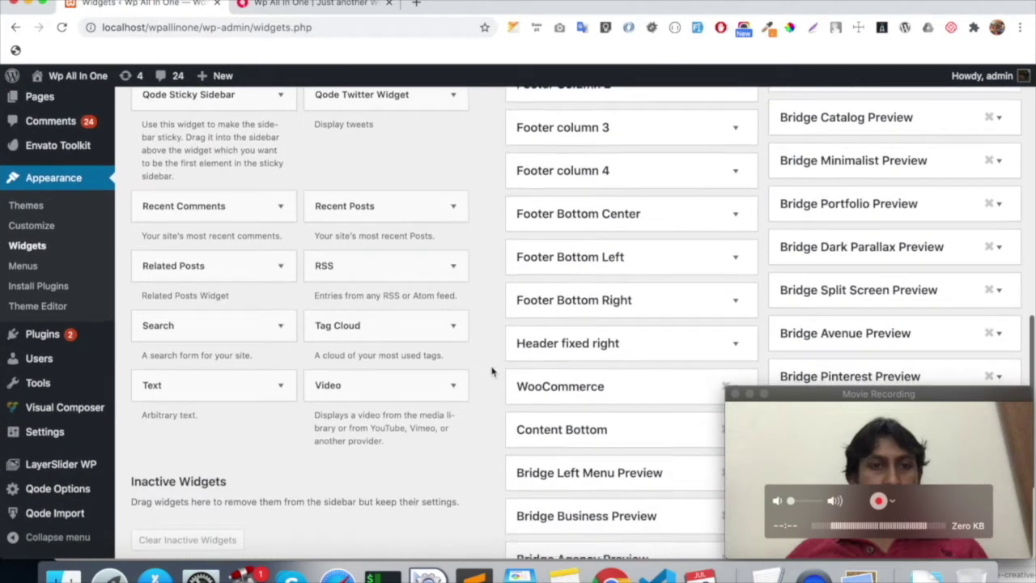
scroll(543, 232, "up", 4)
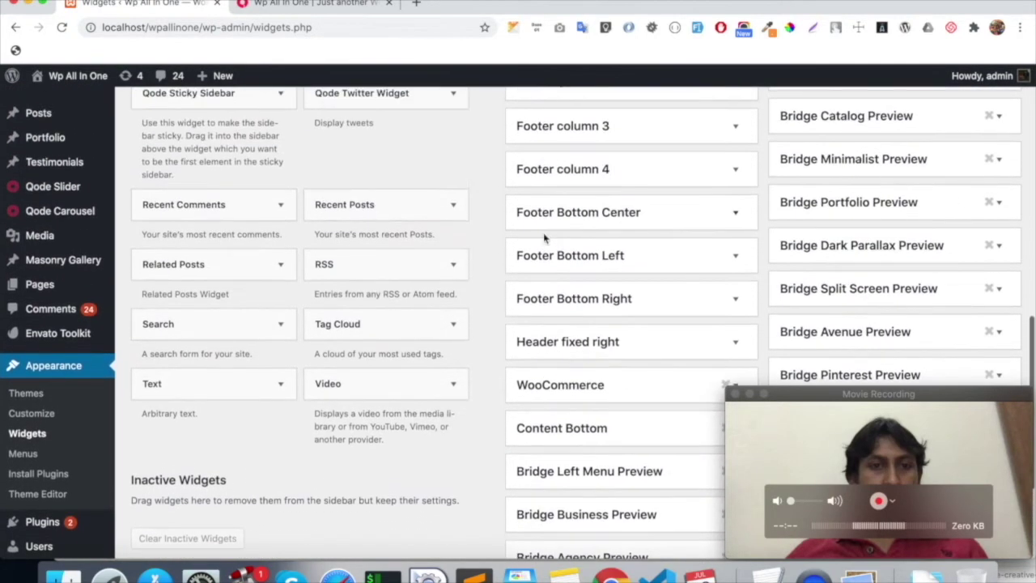
scroll(585, 162, "up", 4)
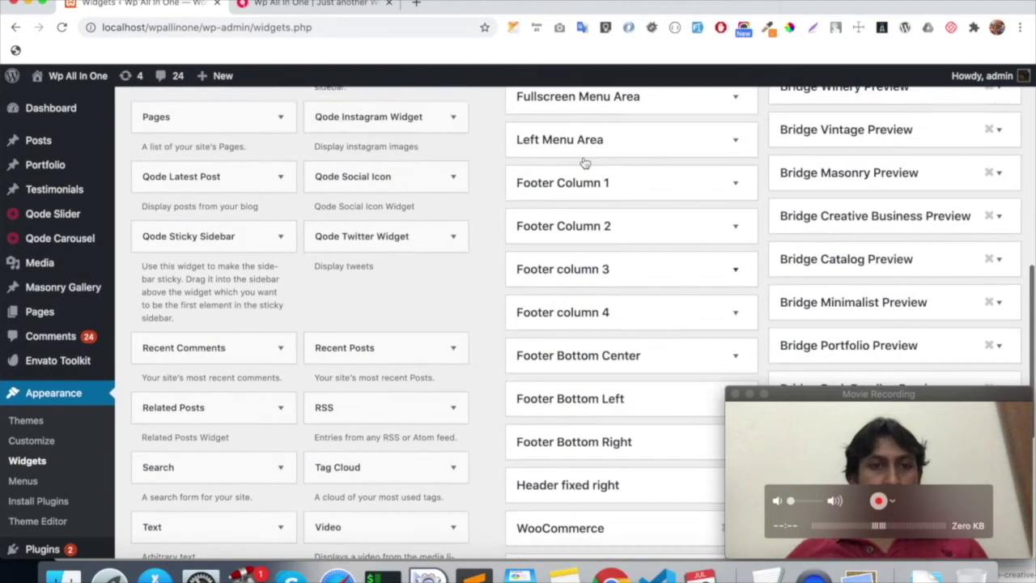
- In Footer column 3, swap the newsletter Text widget for a Recent Posts widget
left_click(599, 300)
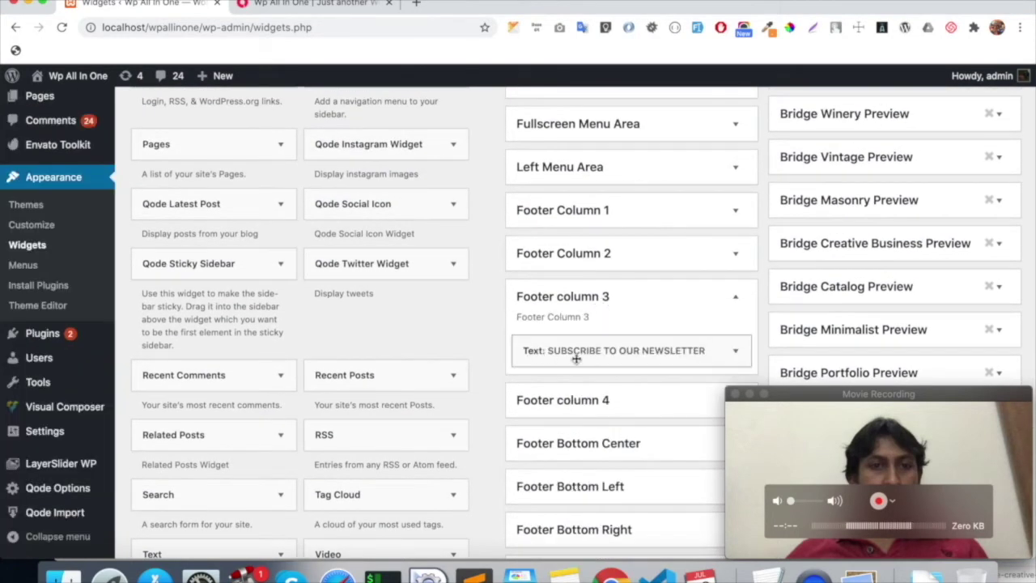
left_click_drag(601, 353, 263, 284)
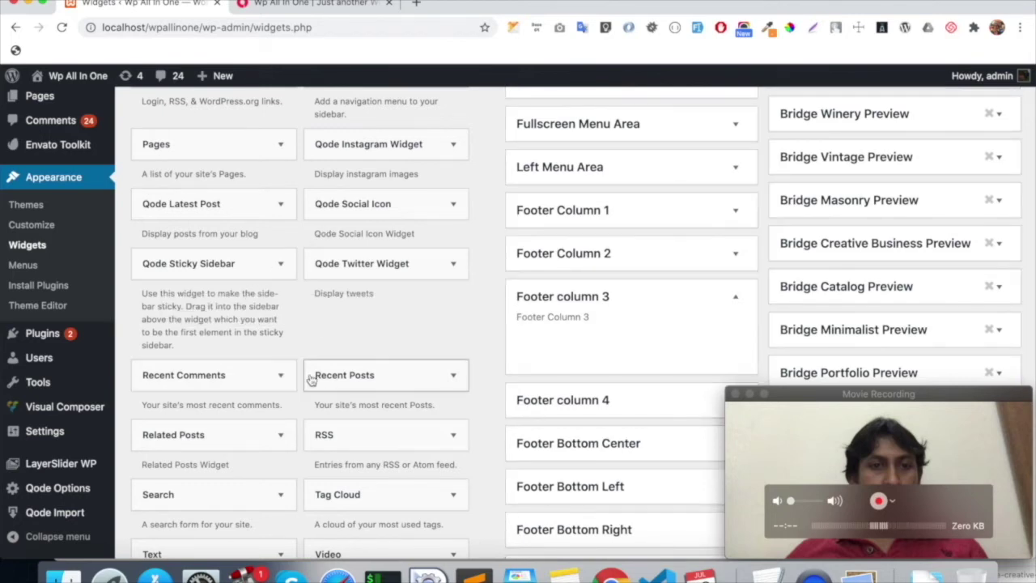
left_click_drag(329, 379, 549, 337)
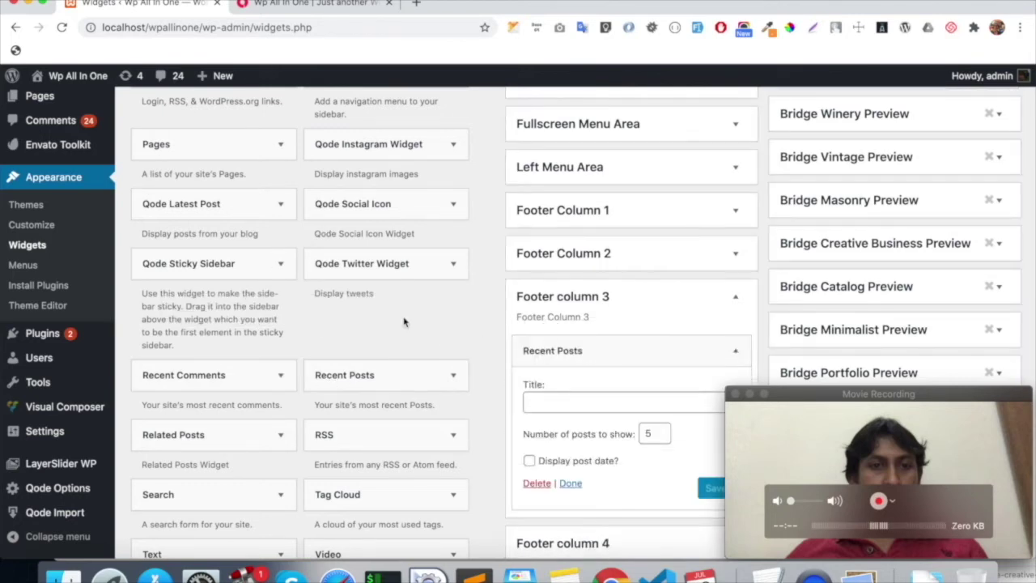
scroll(417, 320, "down", 5)
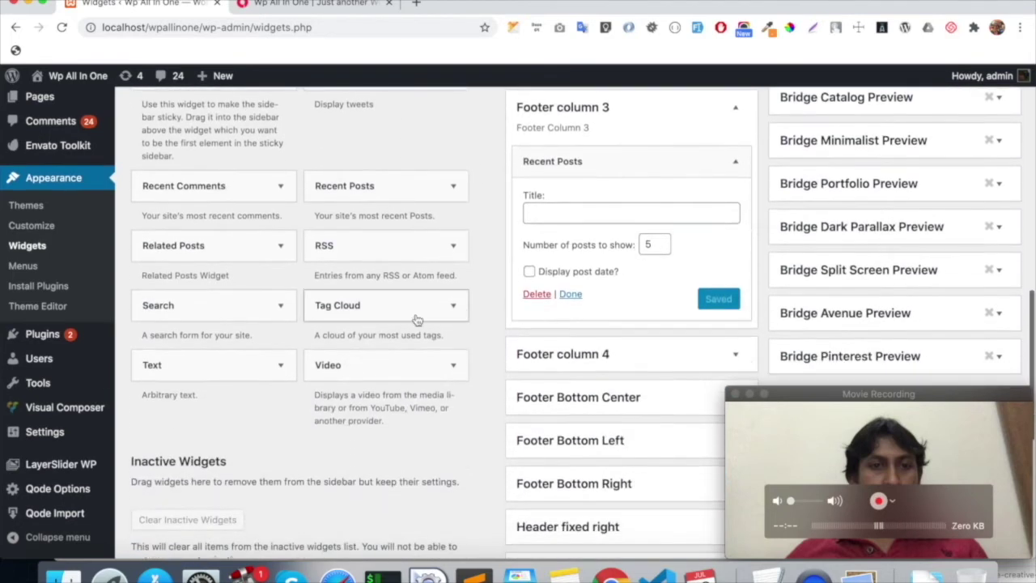
- Close the Recent Posts widget, then reload the live site to see posts like 'Hello world!' in the footer
left_click(570, 295)
left_click(297, 3)
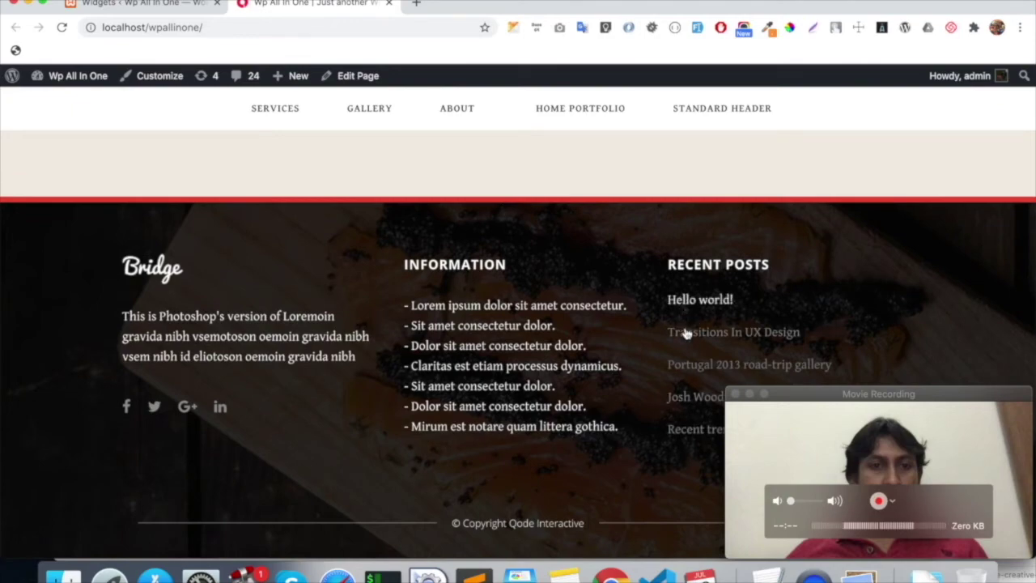
scroll(377, 303, "up", 20)
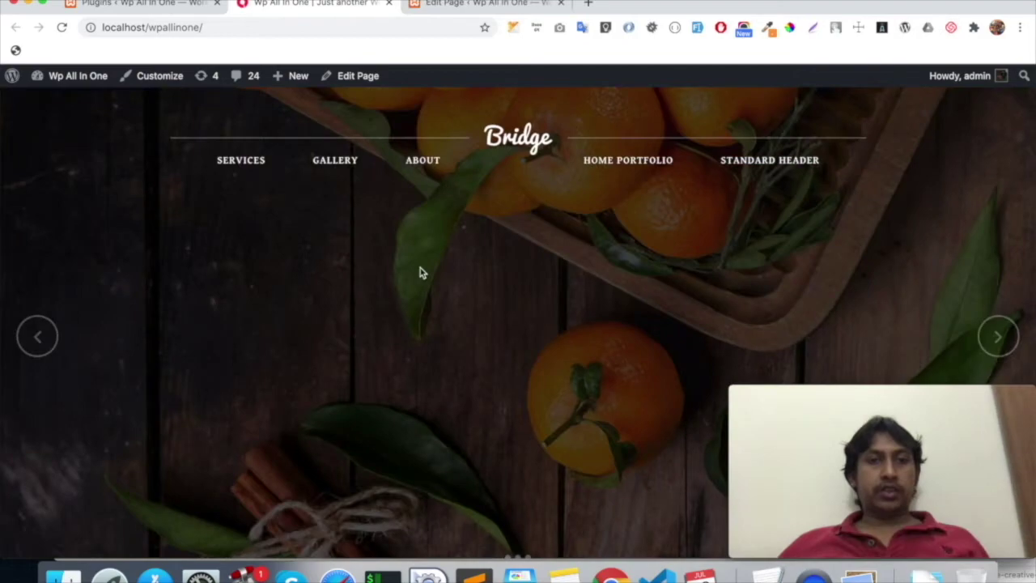
scroll(420, 273, "down", 5)
scroll(420, 273, "up", 5)
scroll(420, 273, "down", 5)
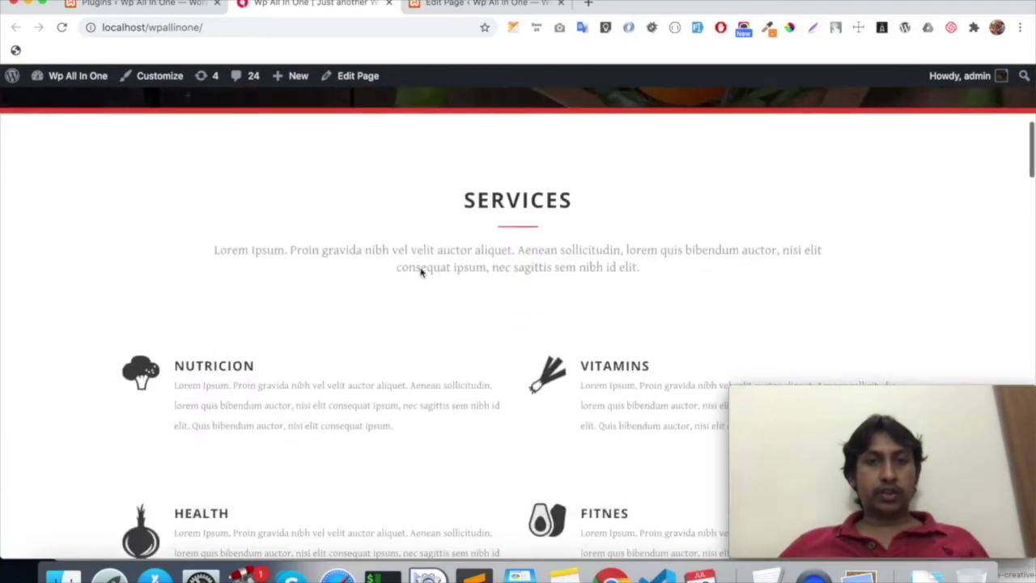
scroll(420, 273, "down", 20)
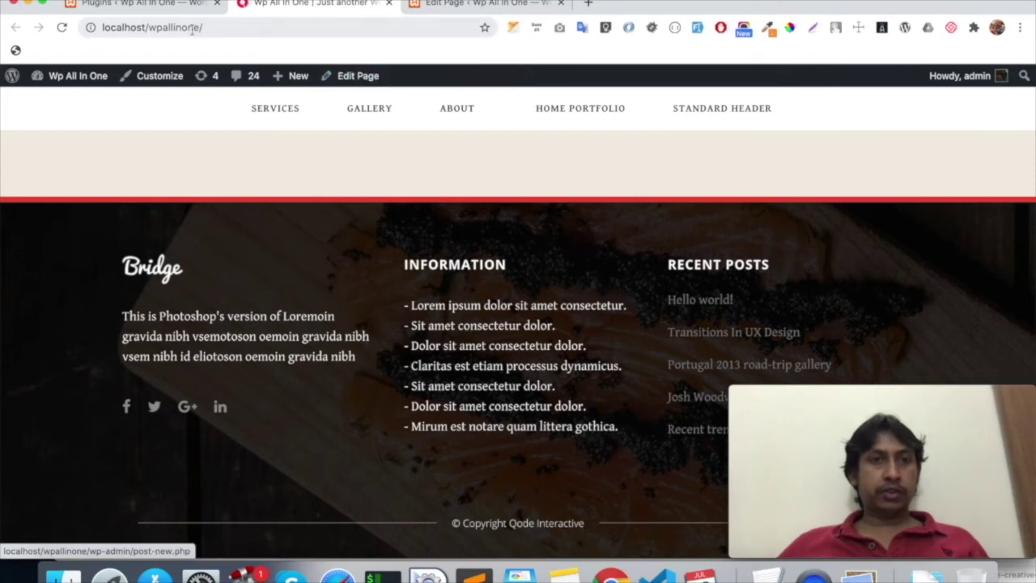
- Open the 'Home' page in its Visual Composer editor from the admin bar's Edit Page link
left_click(139, 4)
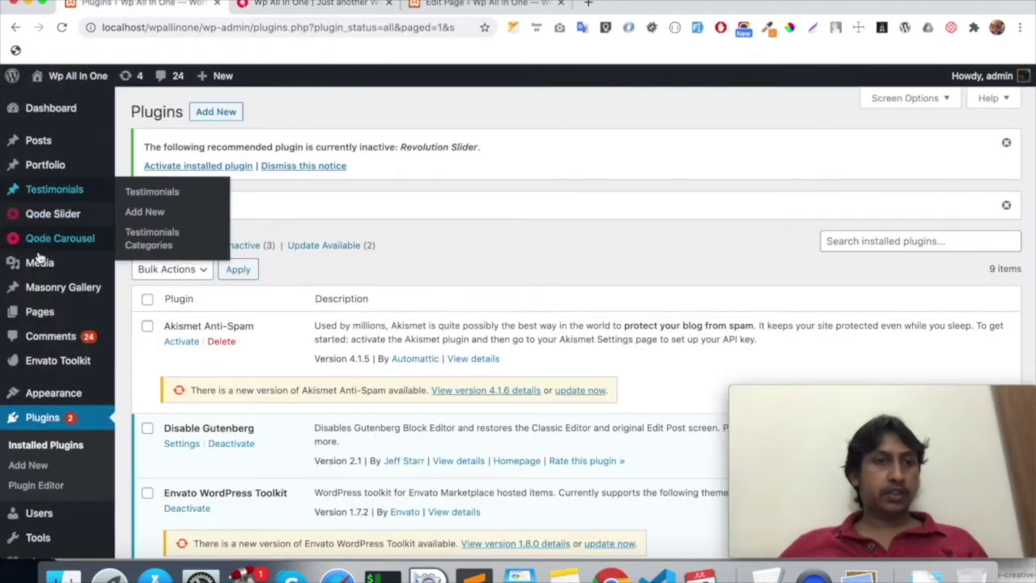
left_click(154, 315)
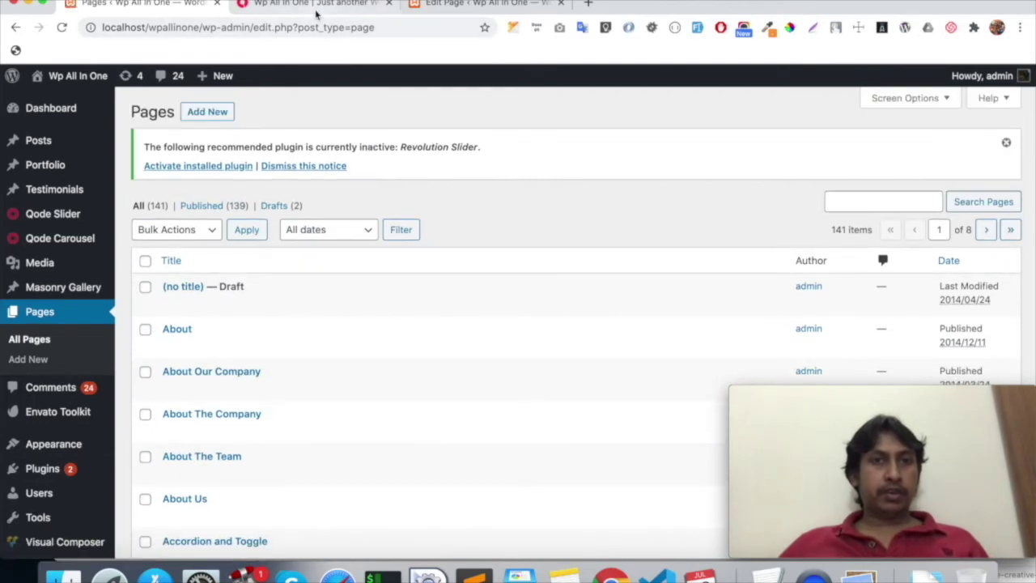
left_click(317, 5)
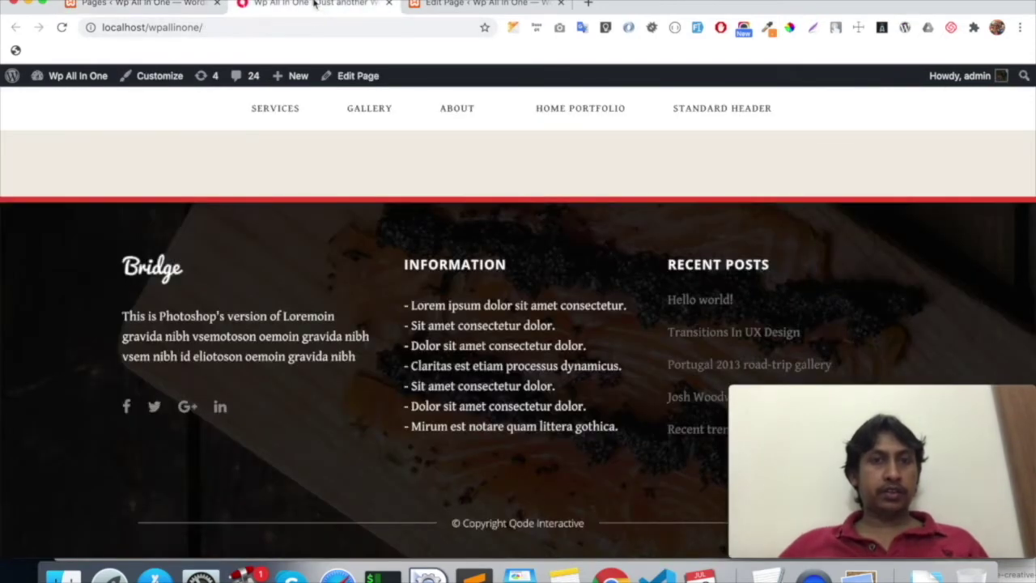
left_click(361, 76)
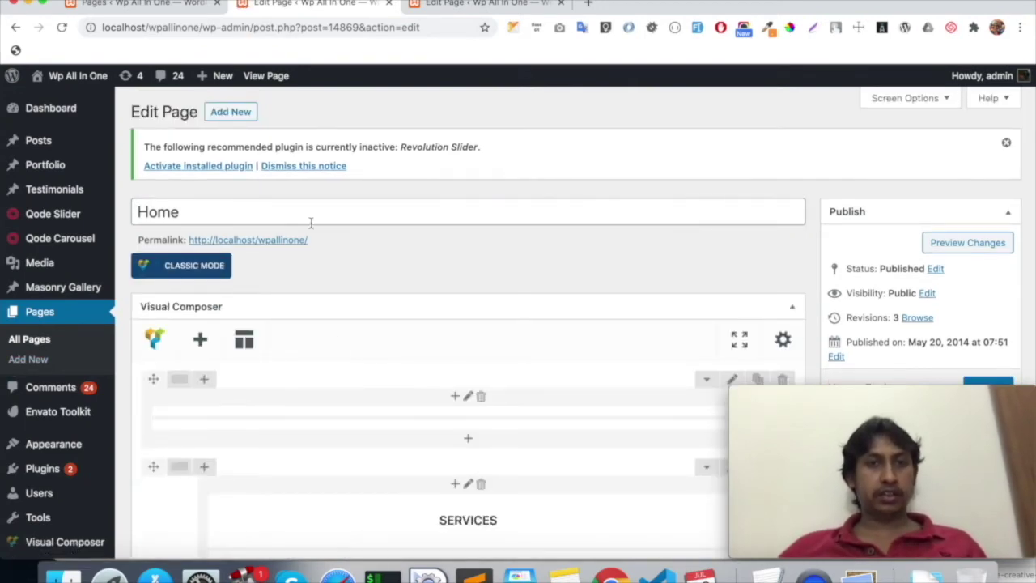
scroll(310, 221, "down", 8)
scroll(311, 227, "up", 8)
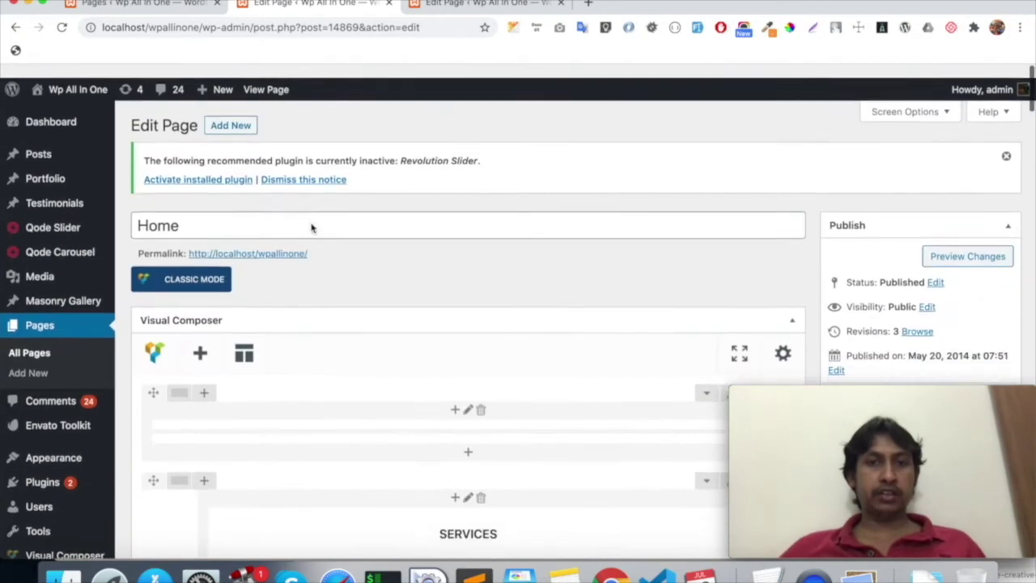
scroll(365, 254, "down", 4)
scroll(368, 254, "up", 4)
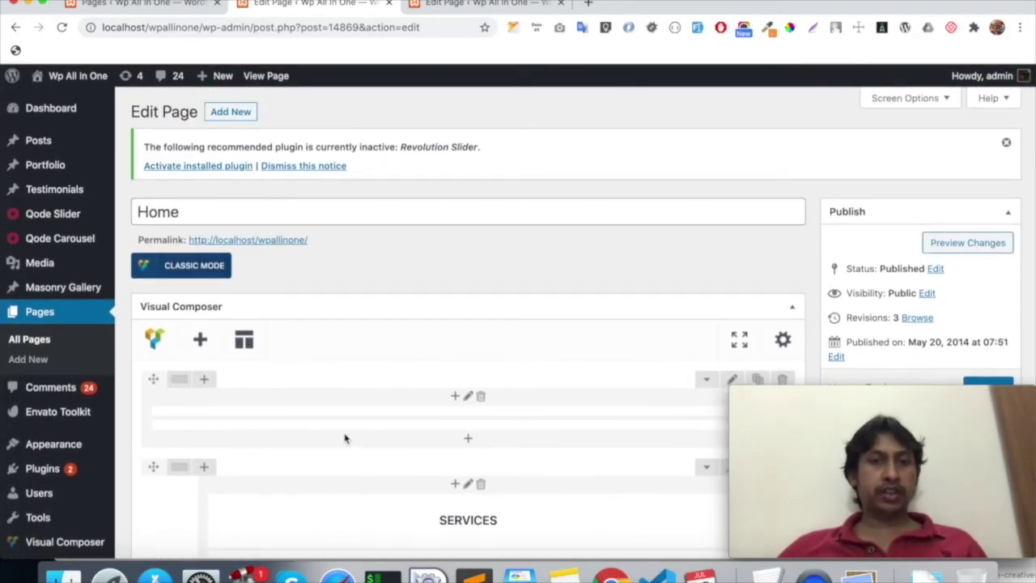
scroll(345, 437, "down", 4)
scroll(407, 357, "up", 3)
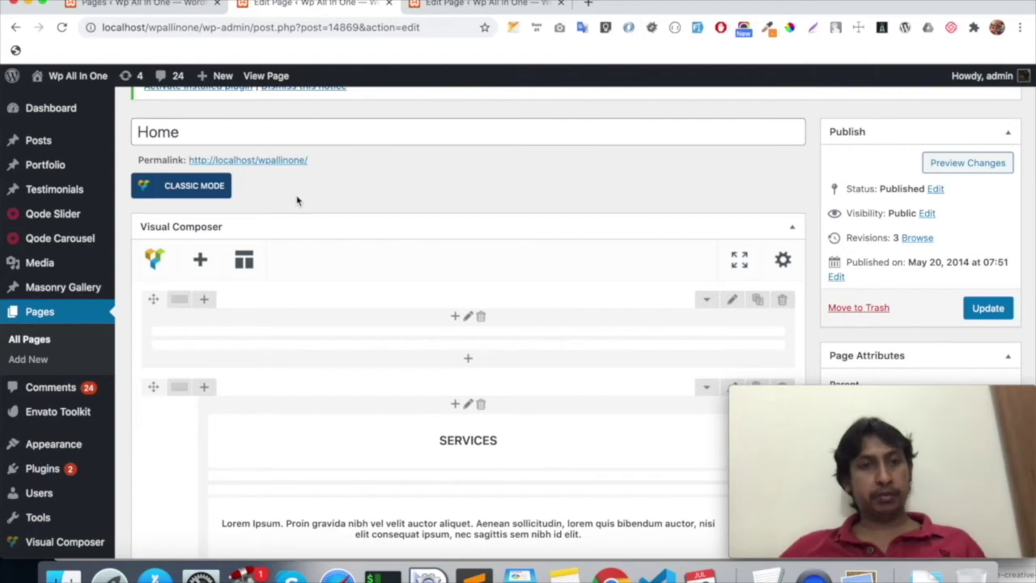
left_click(183, 188)
left_click(183, 188)
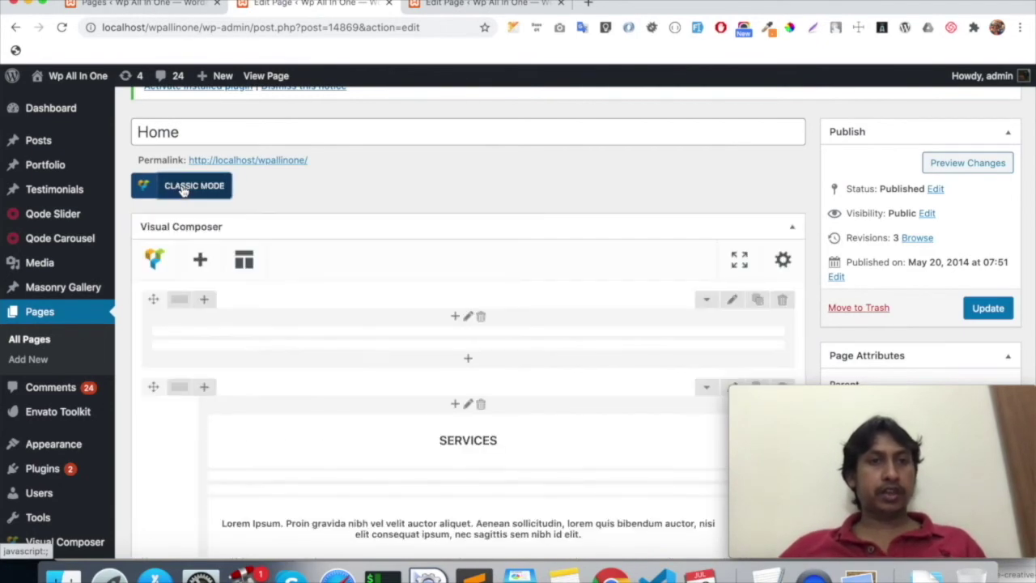
left_click(182, 187)
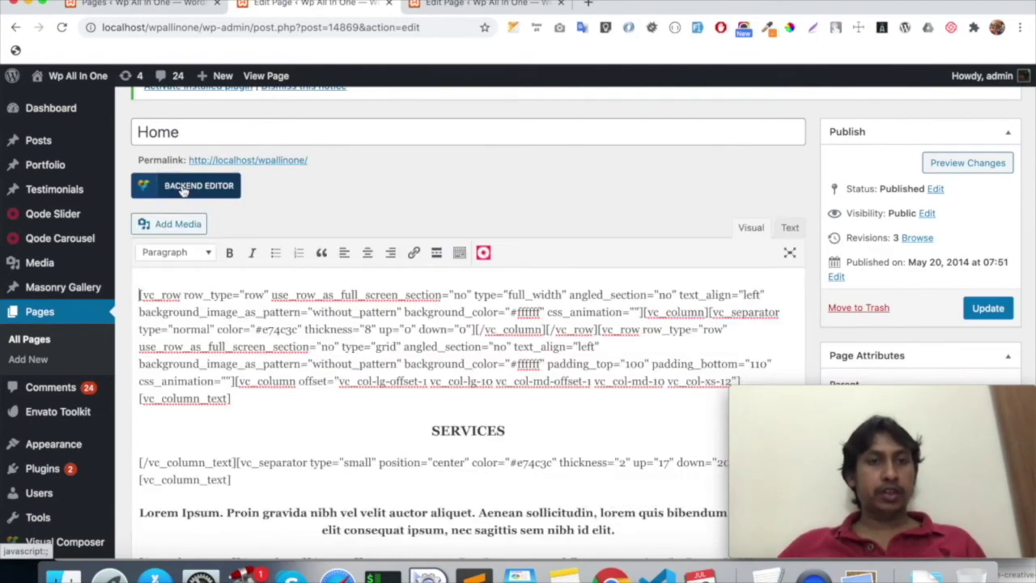
left_click(790, 229)
left_click(748, 228)
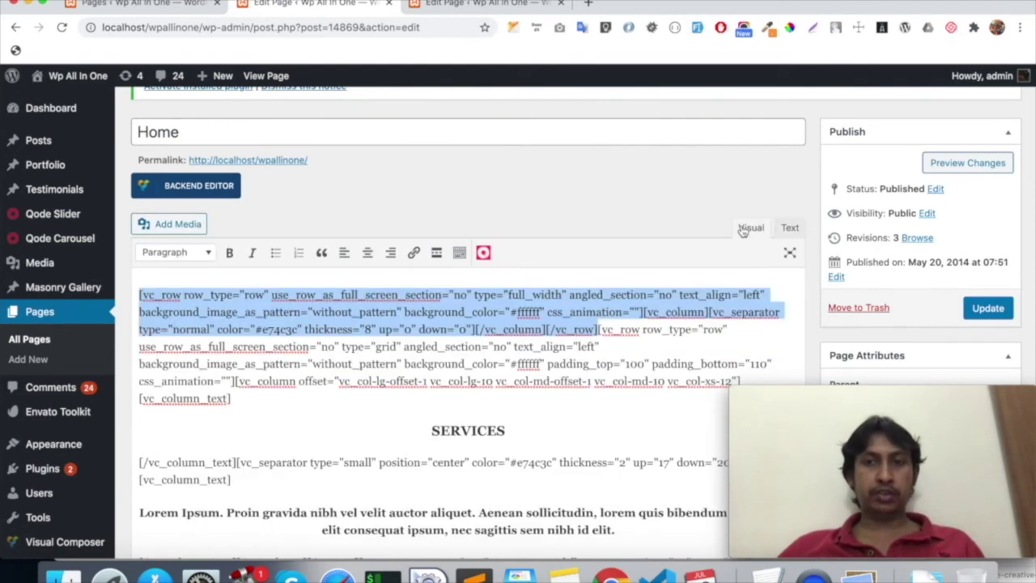
left_click(210, 192)
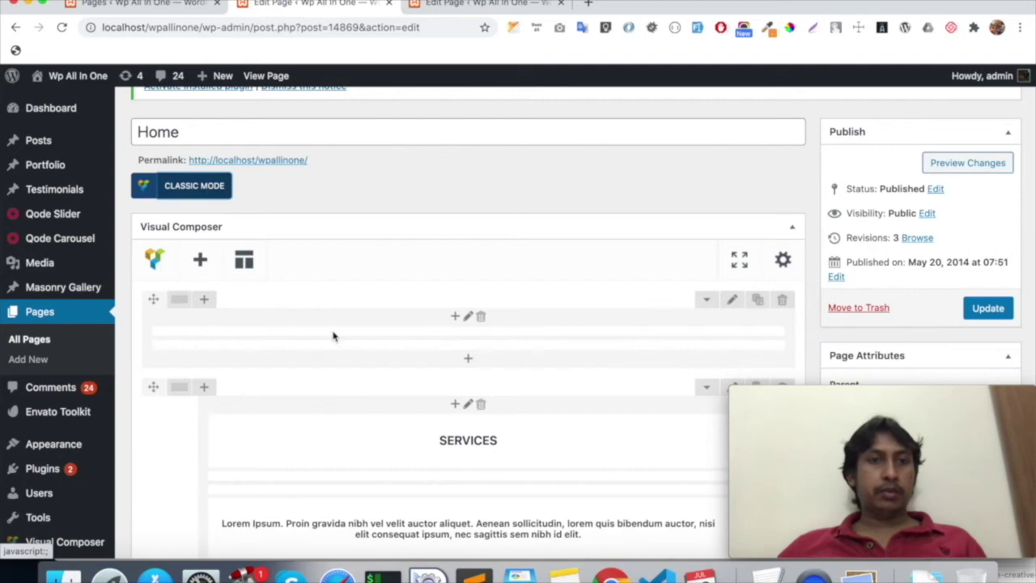
scroll(332, 337, "down", 5)
scroll(332, 337, "up", 5)
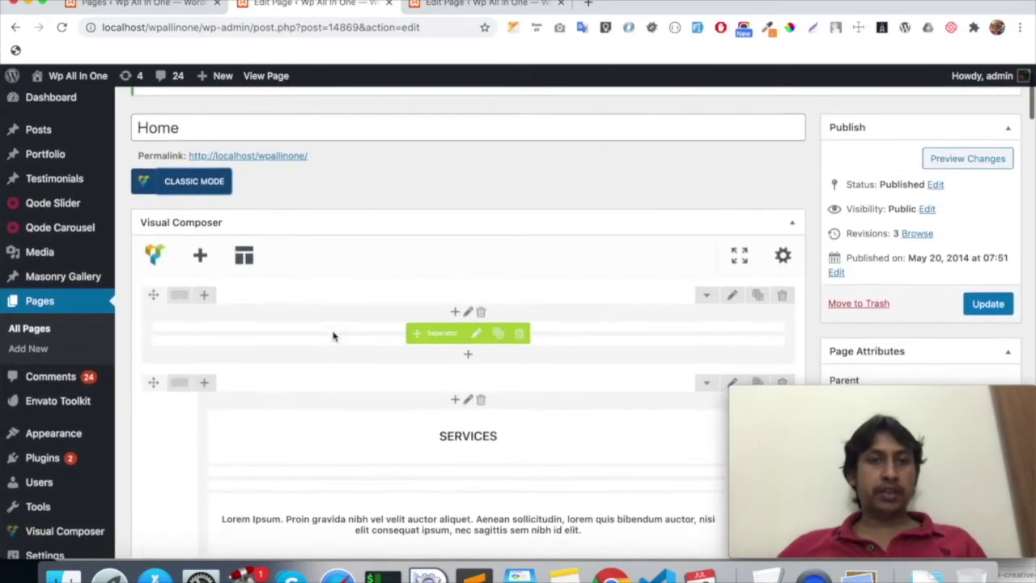
scroll(443, 387, "down", 2)
- Edit the heading Text Block to read 'SERVICES 1', save it, and preview the Home page
left_click(477, 363)
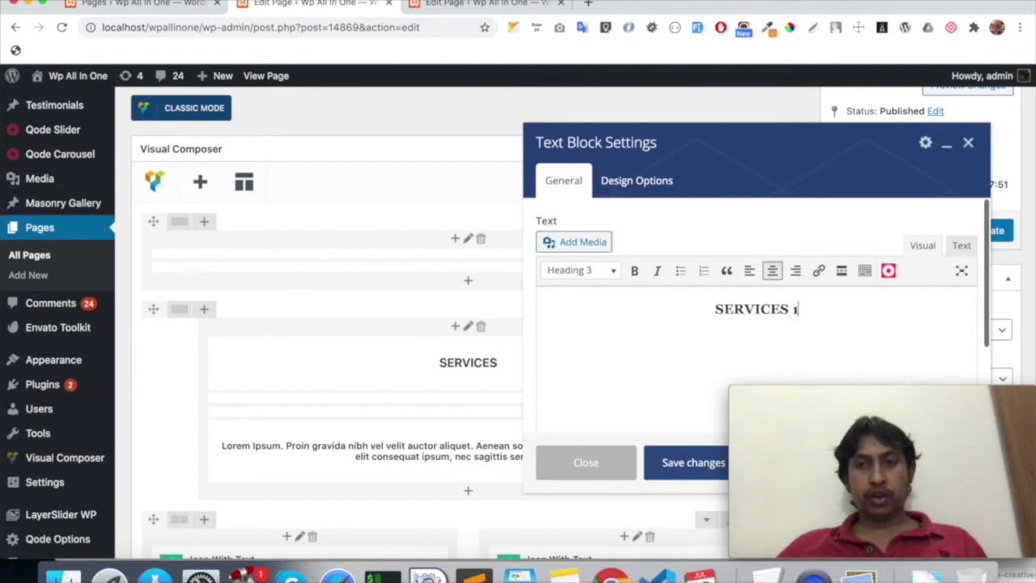
scroll(809, 339, "down", 3)
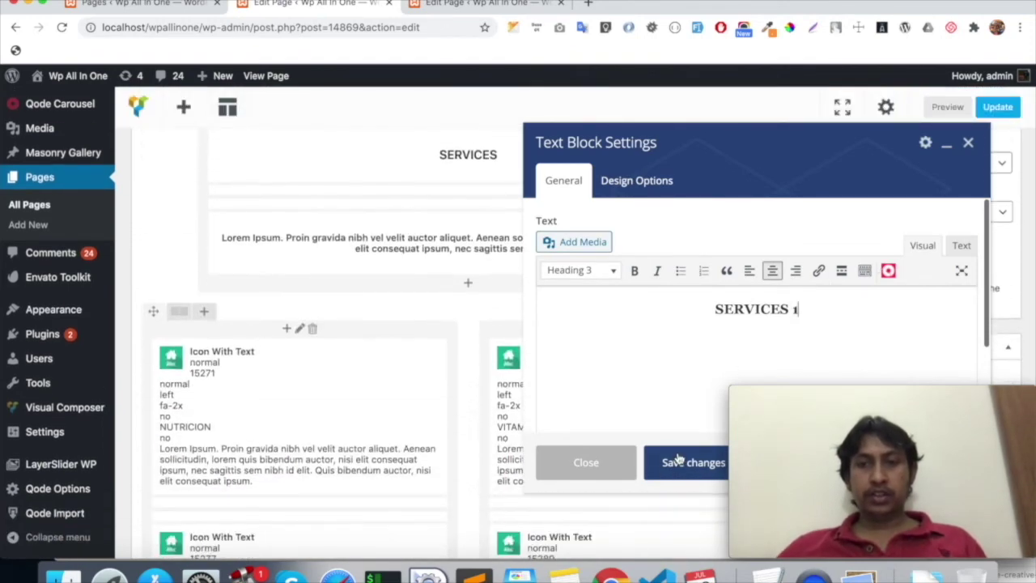
left_click(678, 459)
scroll(854, 201, "up", 5)
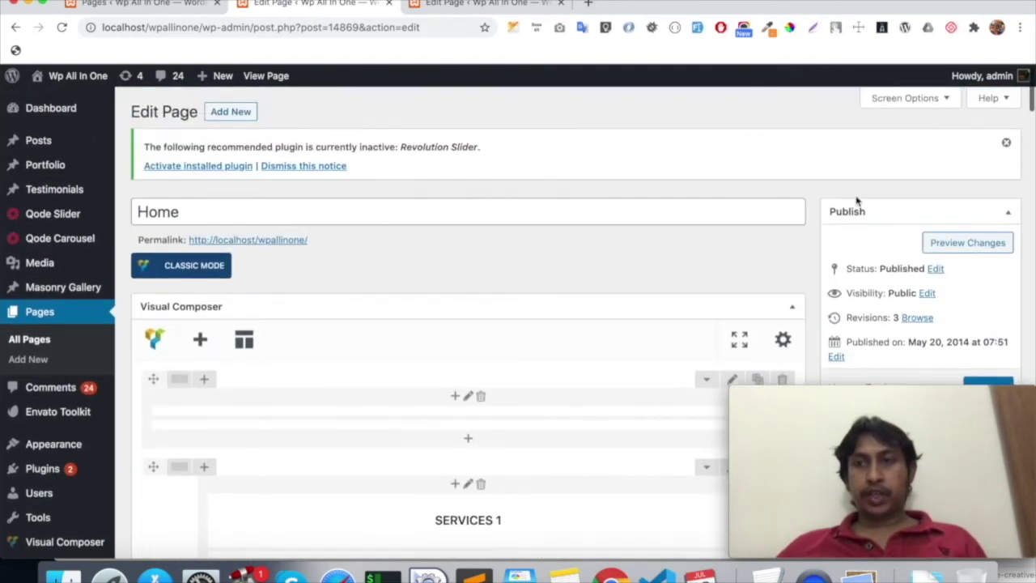
left_click(964, 244)
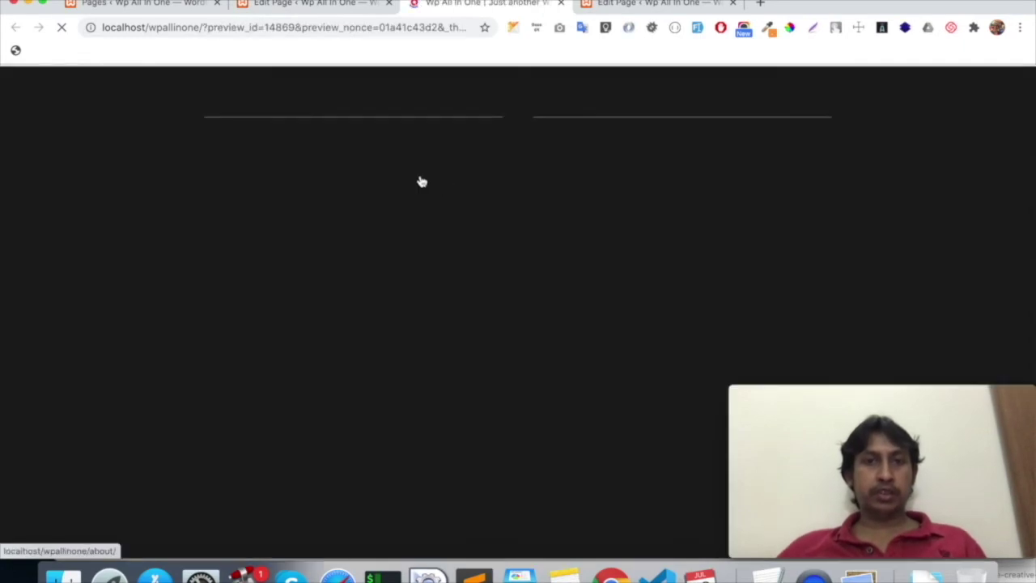
scroll(278, 348, "down", 10)
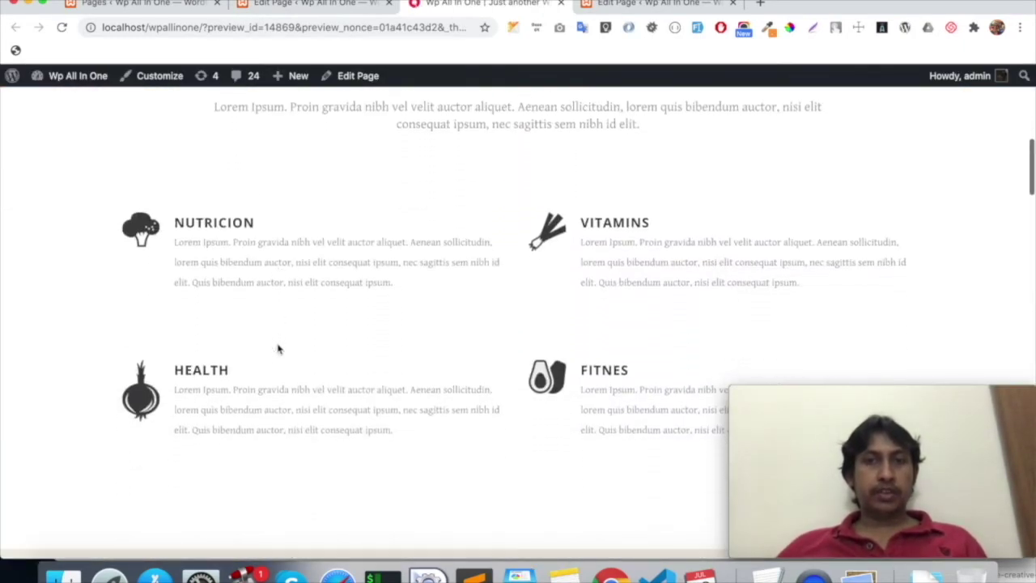
scroll(393, 335, "up", 5)
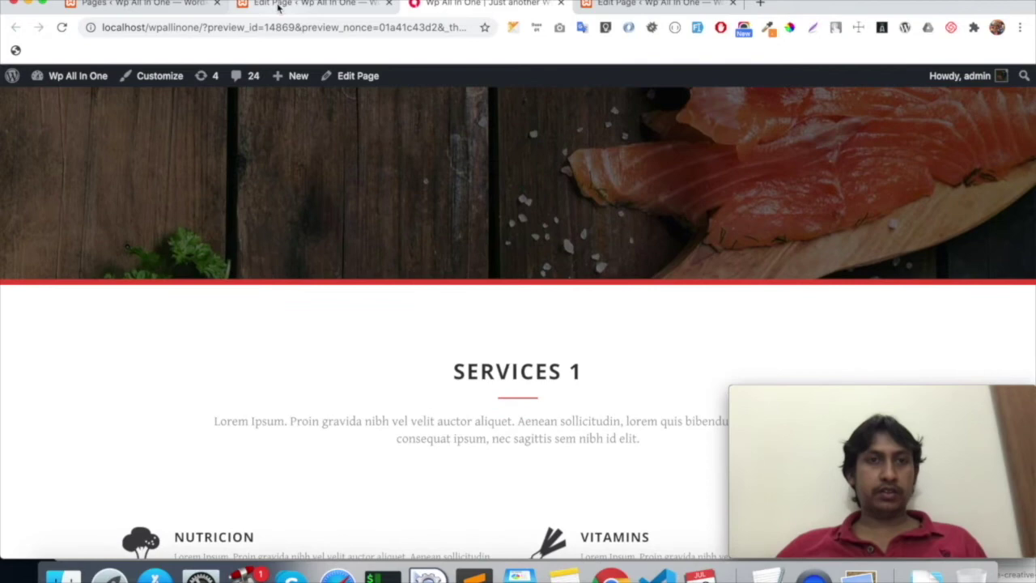
- Add an empty Row to the Home page and open Add Element for its column
left_click(277, 6)
scroll(330, 474, "down", 10)
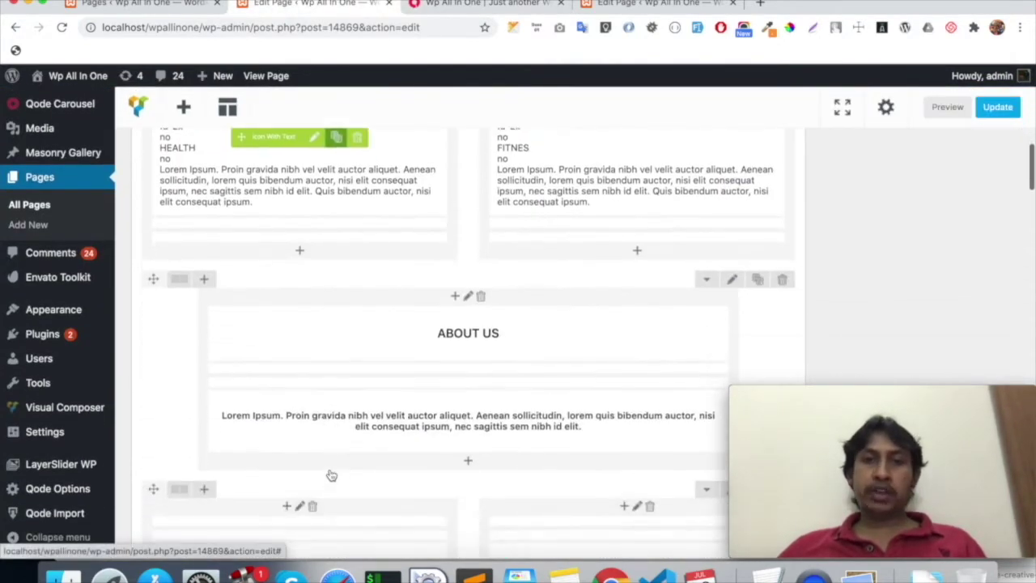
scroll(330, 474, "down", 15)
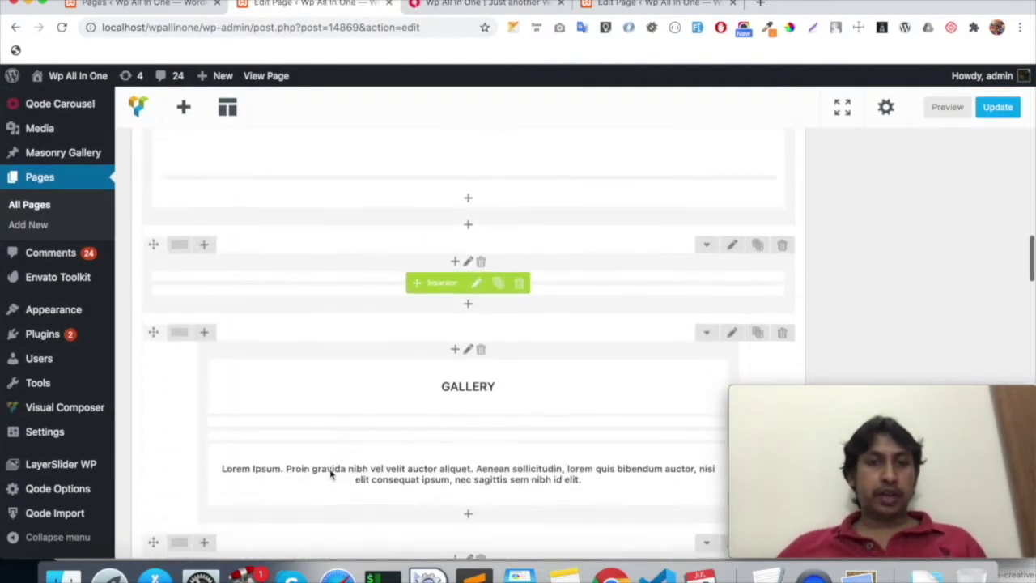
scroll(331, 474, "up", 20)
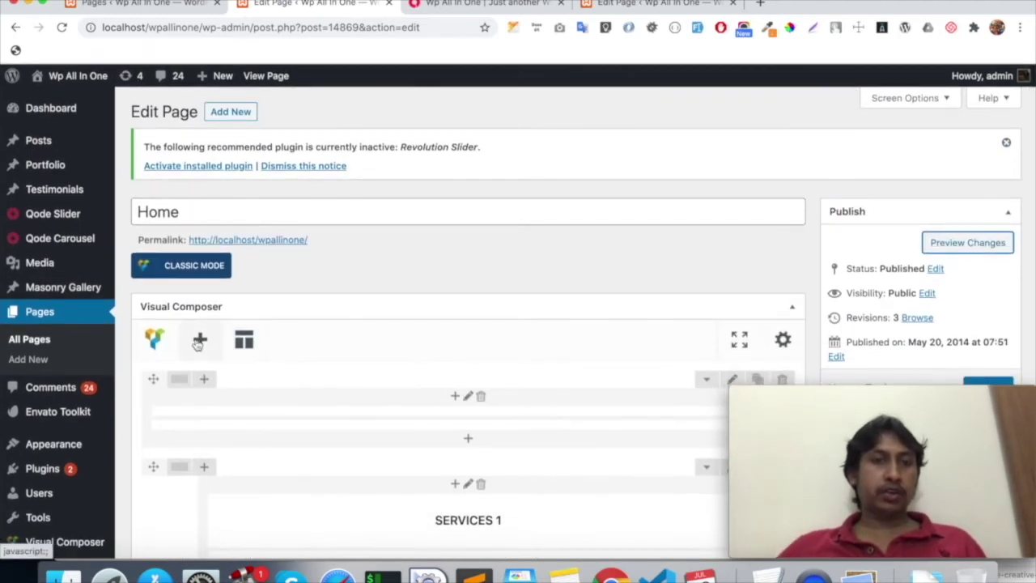
left_click(199, 340)
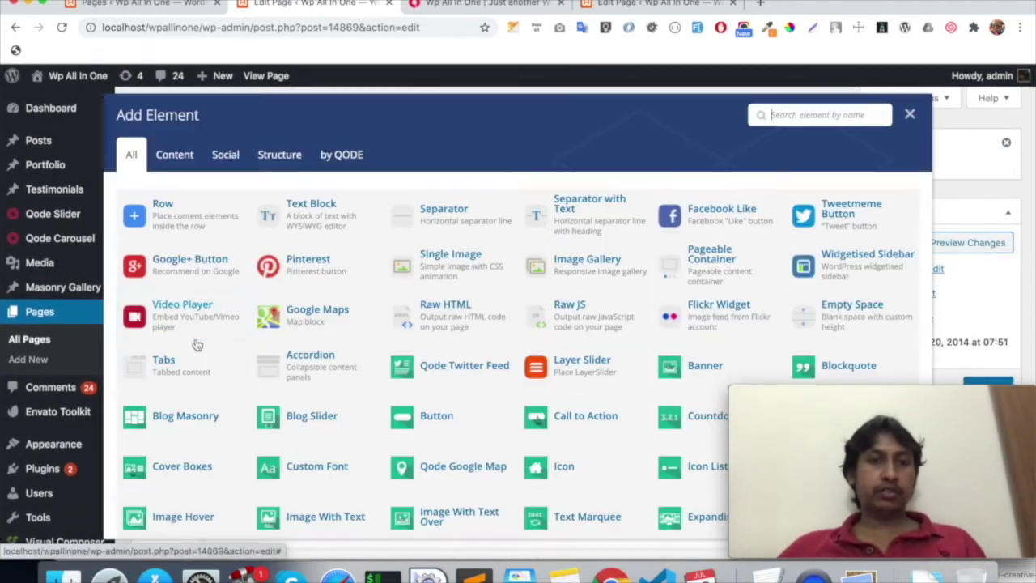
left_click(185, 223)
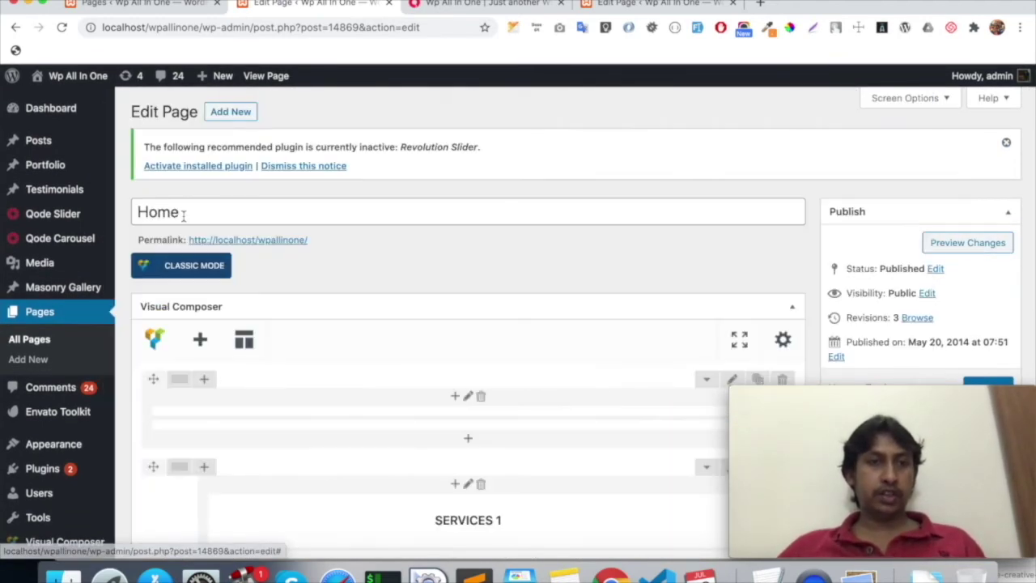
scroll(424, 435, "down", 20)
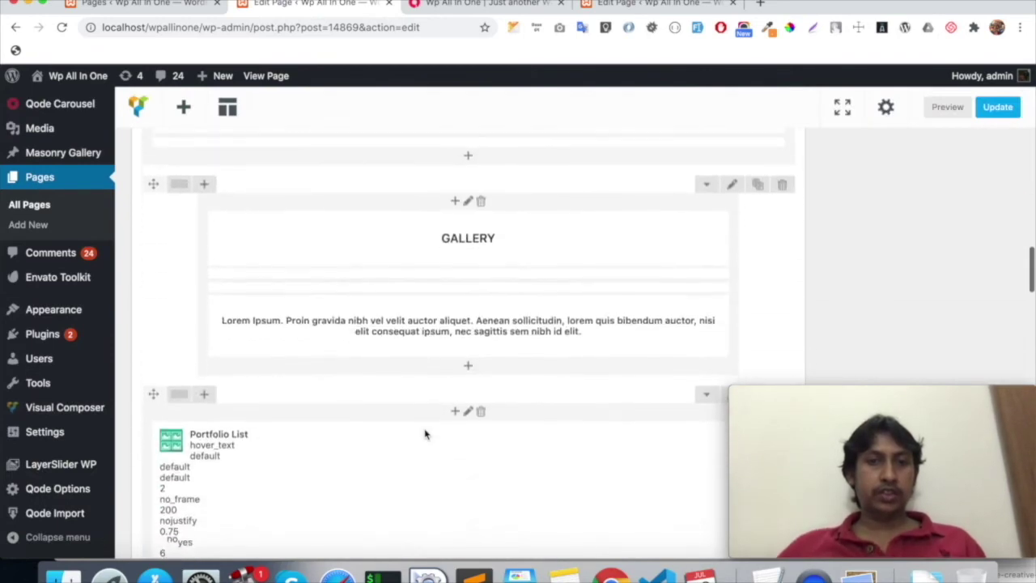
scroll(435, 342, "up", 4)
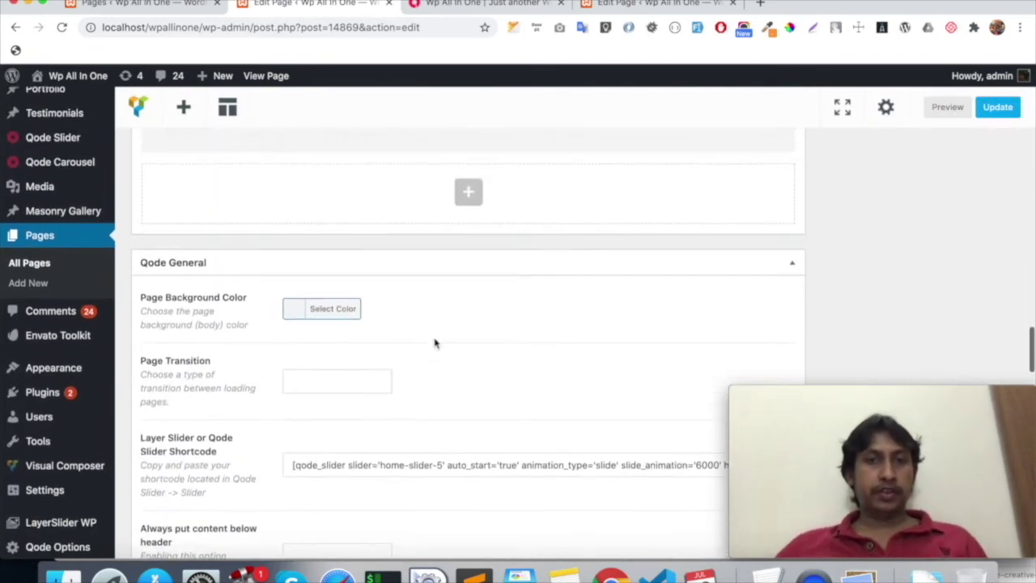
left_click(469, 199)
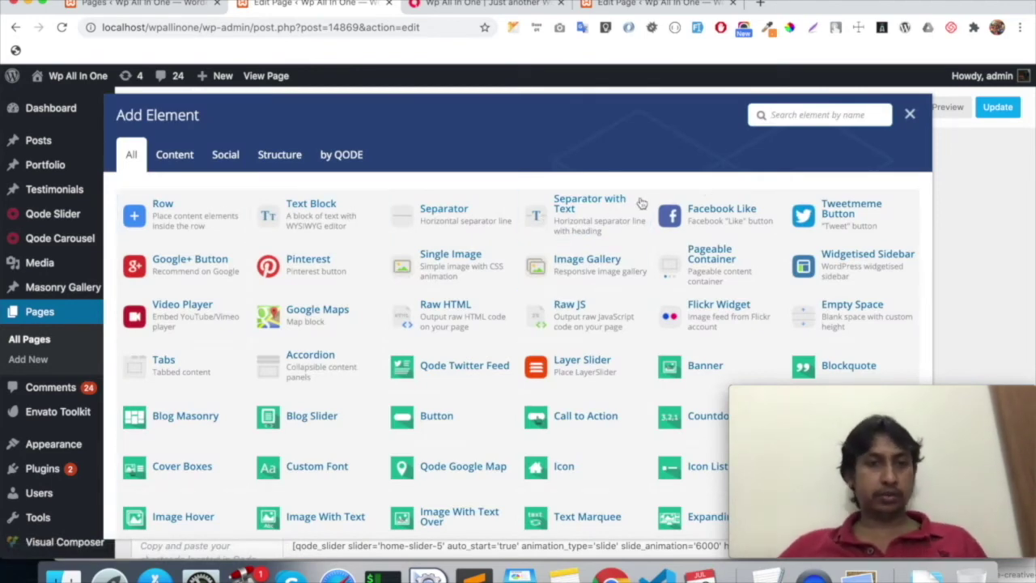
- Search 'blog', add a Blog Slider with default settings to the new row, and update the Home page
scroll(439, 301, "down", 10)
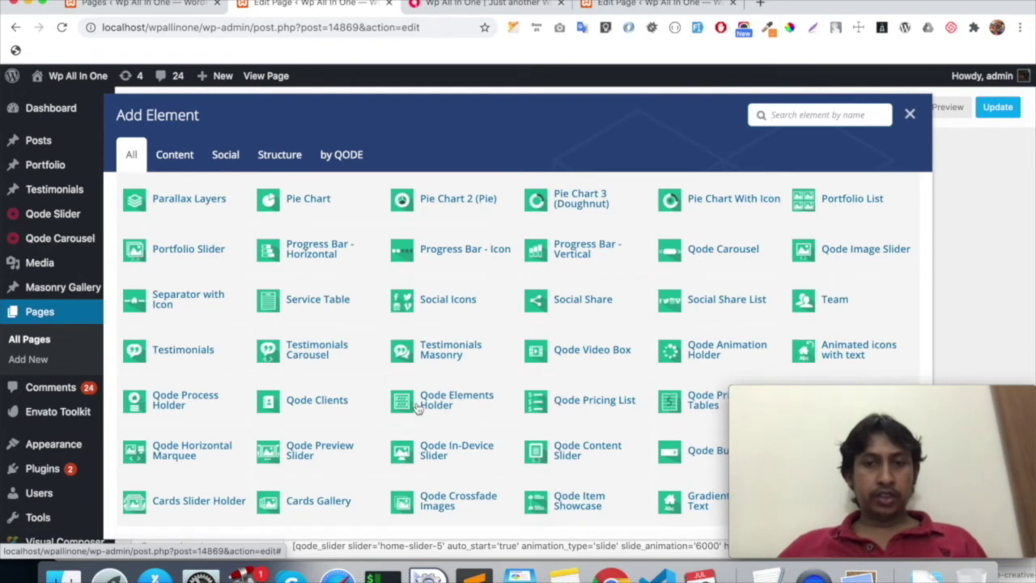
scroll(564, 314, "up", 4)
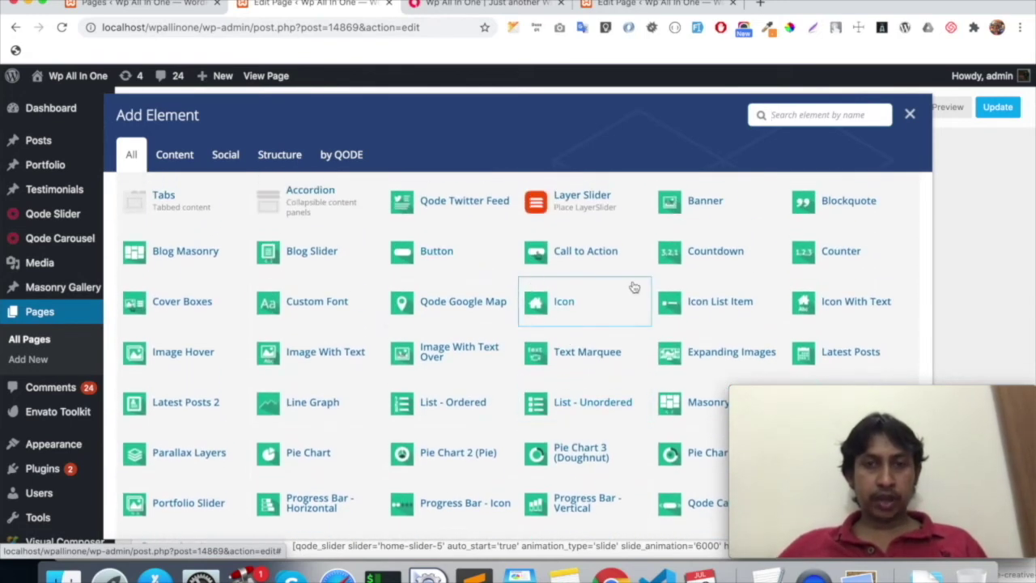
scroll(576, 348, "down", 2)
scroll(599, 332, "down", 2)
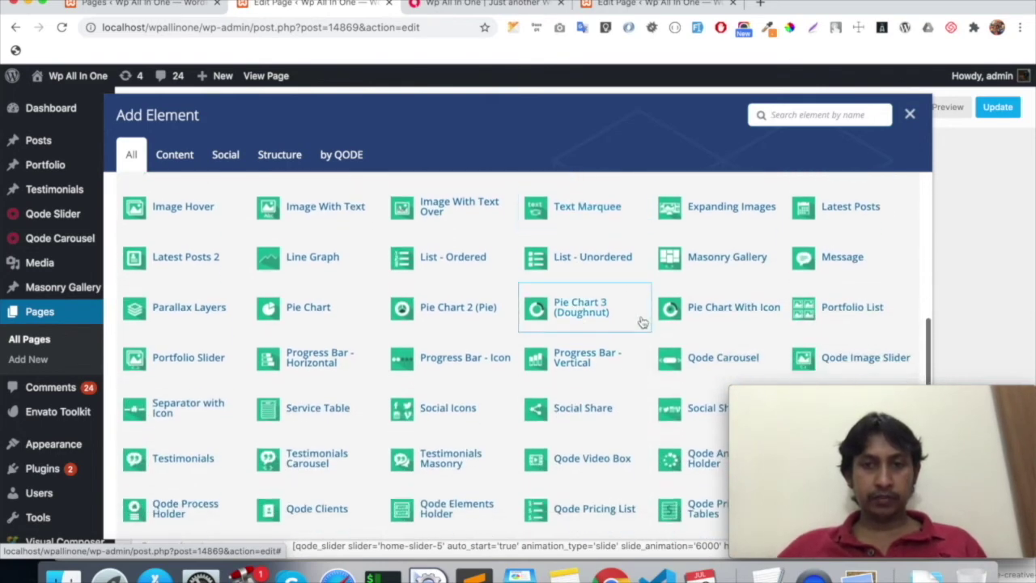
type("blog")
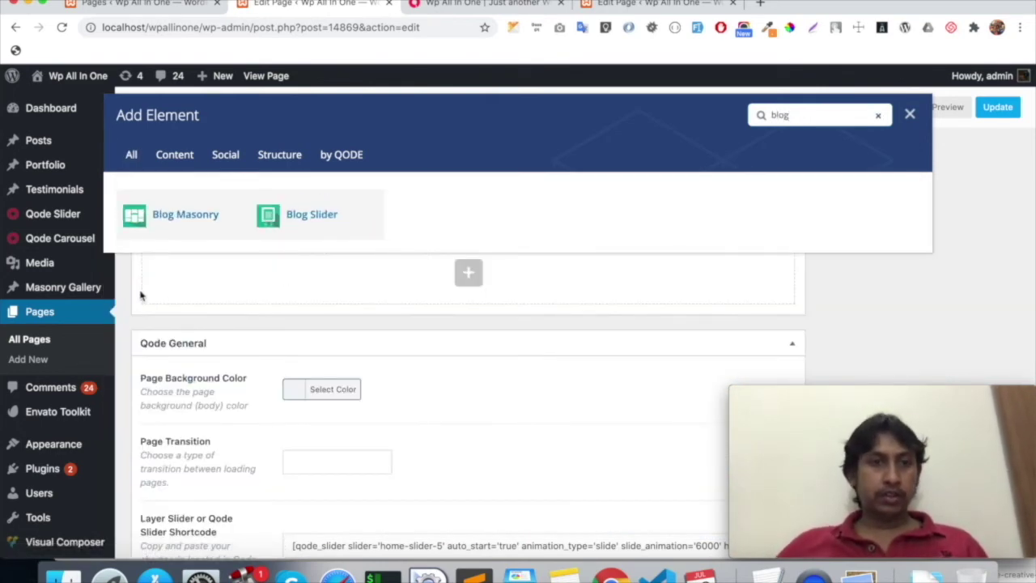
left_click(290, 220)
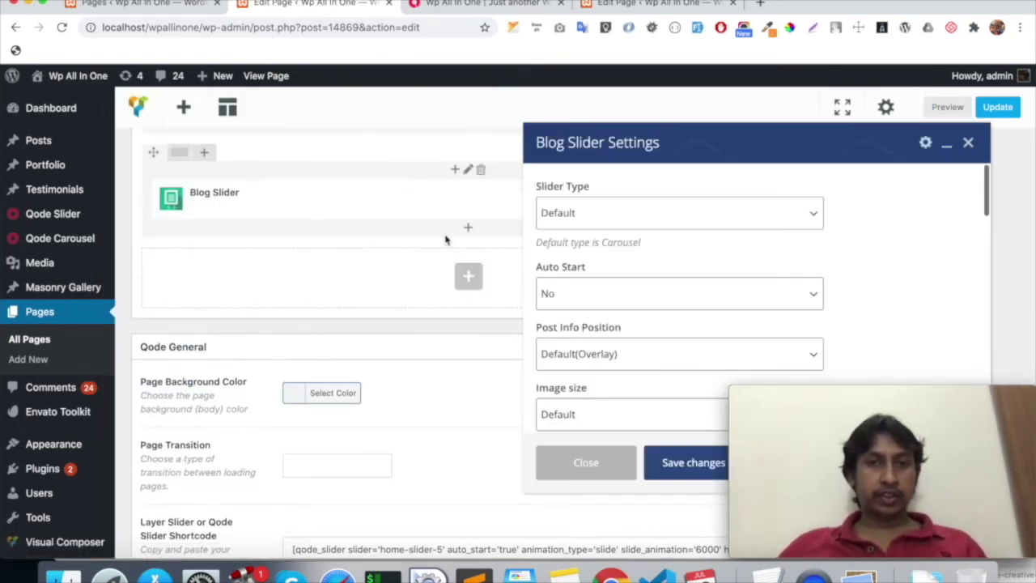
left_click(670, 468)
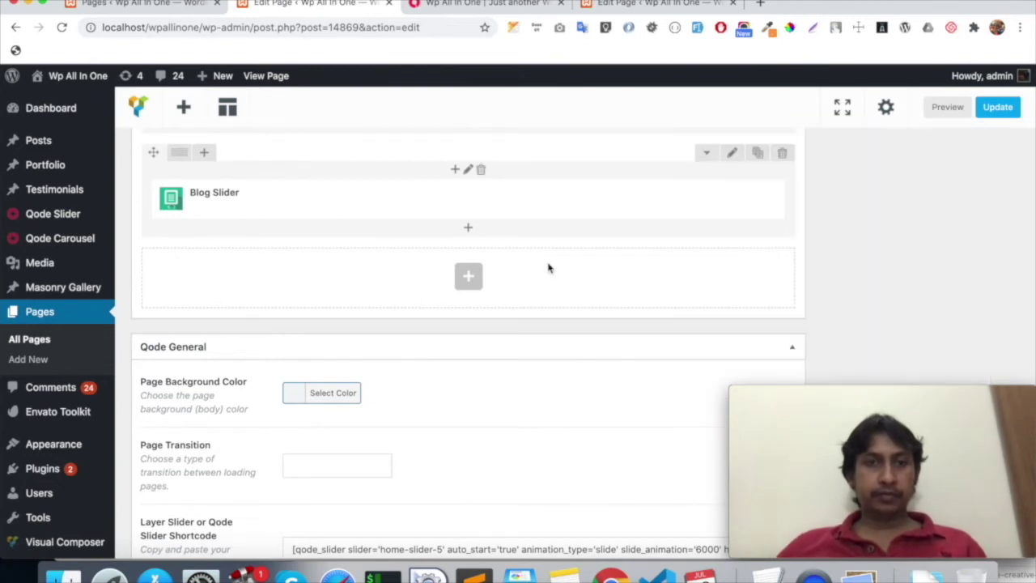
scroll(710, 255, "up", 3)
scroll(959, 235, "up", 3)
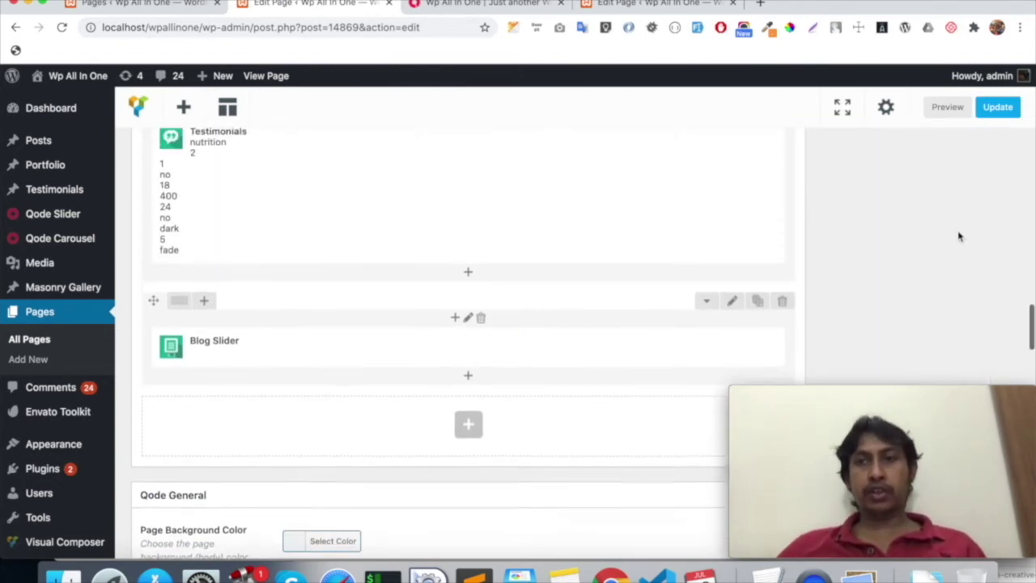
left_click(1013, 112)
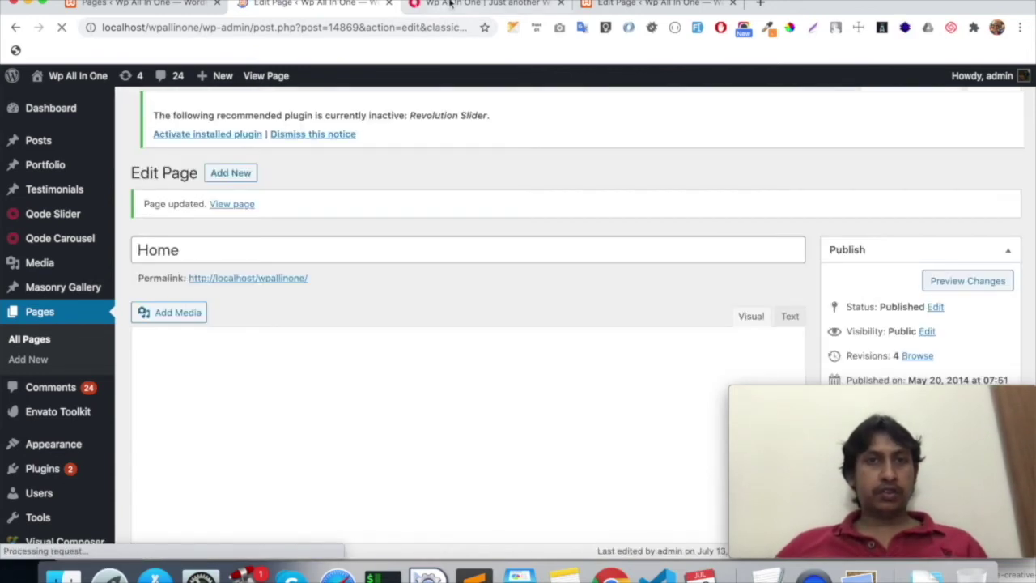
- Reload the preview, then open the live Home page showing the new Blog Slider
key("ctrl+Tab")
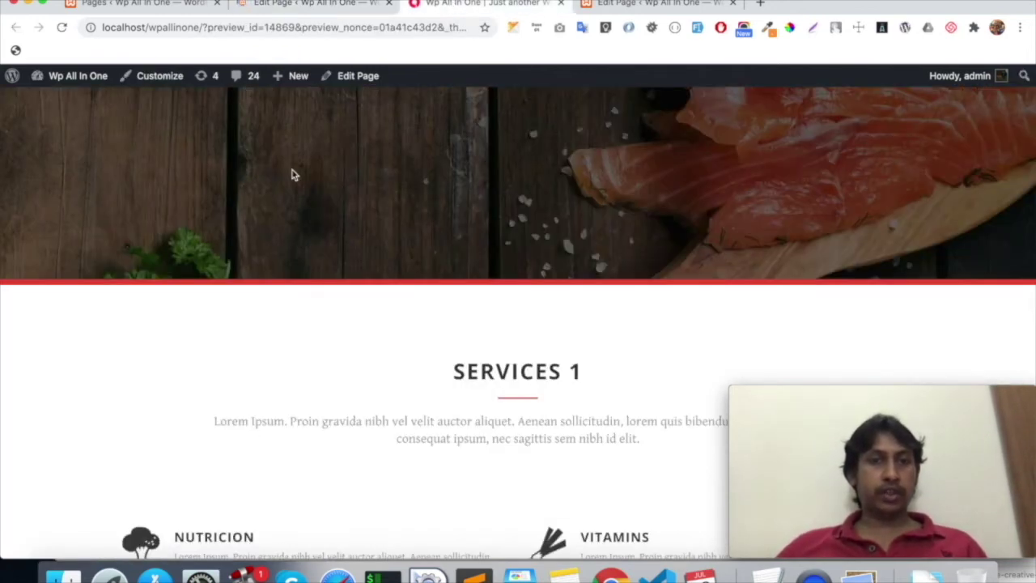
key("super+r")
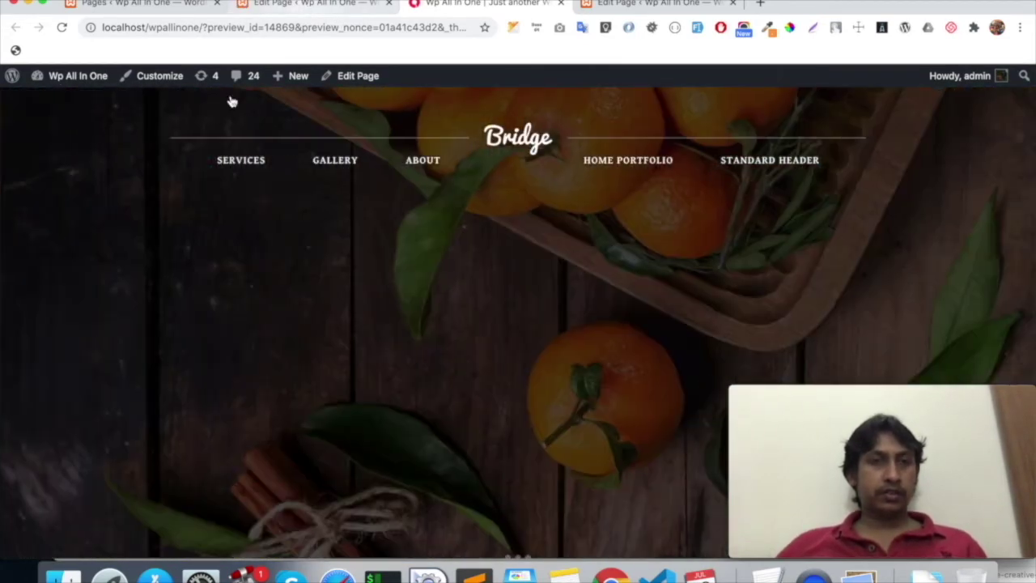
key("ctrl+shift+Tab")
left_click(231, 212)
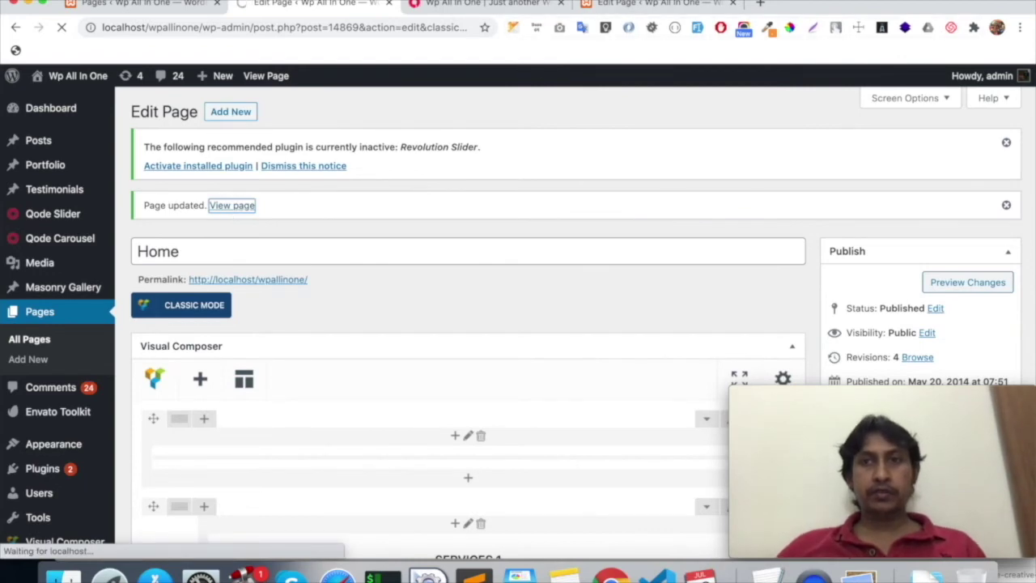
scroll(183, 331, "up", 5)
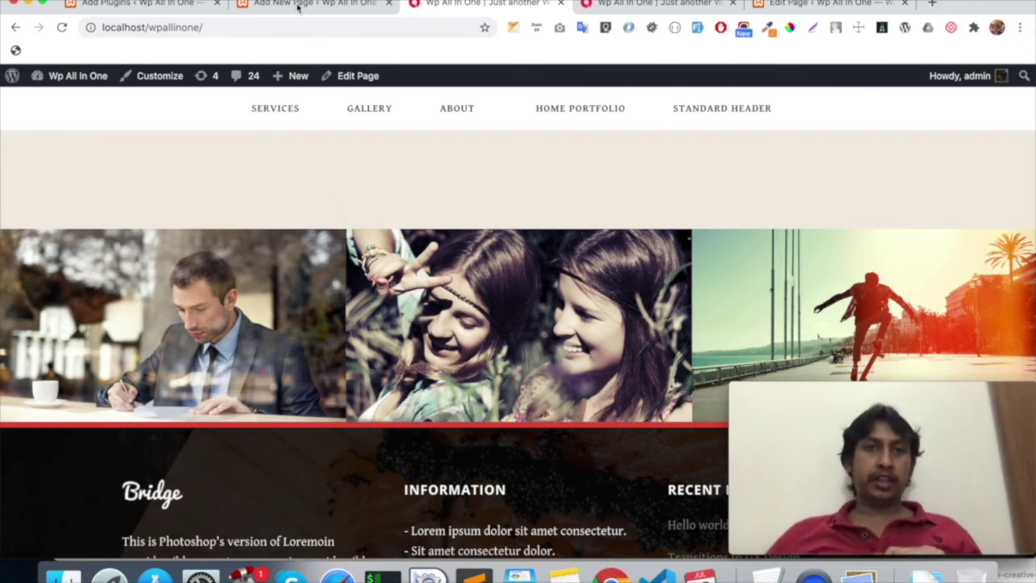
- Publish the 'Hello there' page draft from the Add New Page editor
left_click(130, 7)
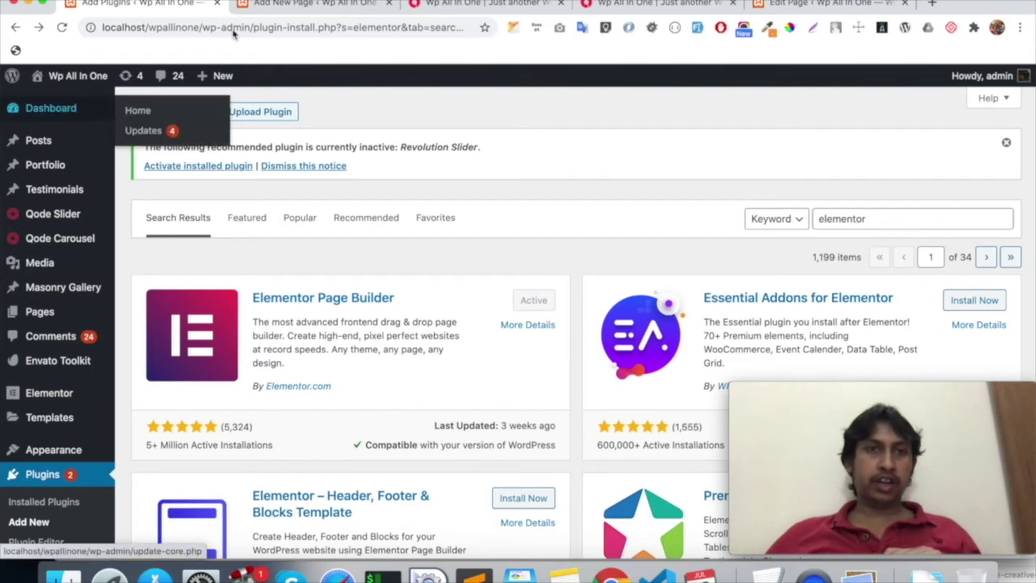
left_click(292, 6)
scroll(411, 175, "up", 3)
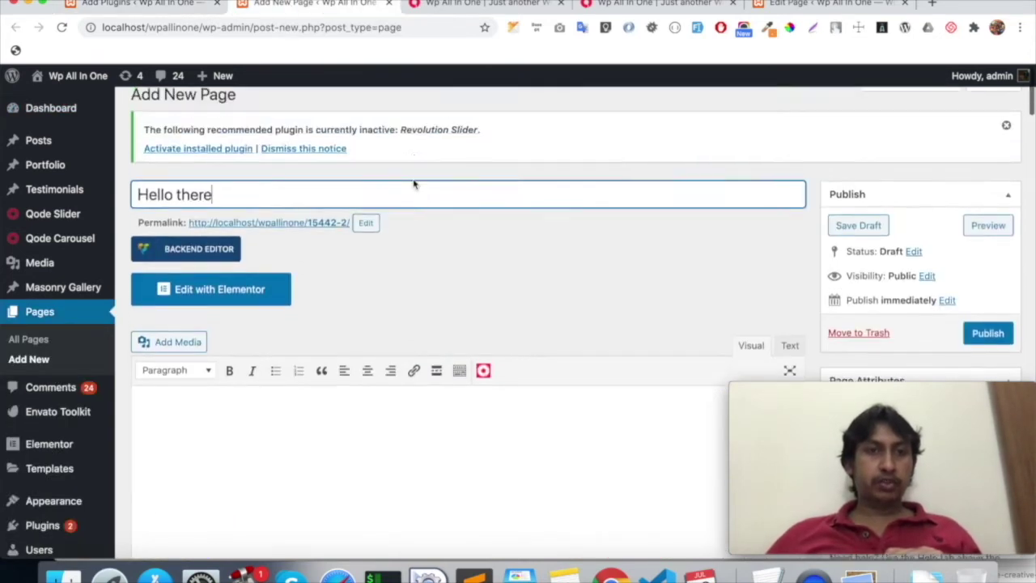
scroll(473, 242, "down", 5)
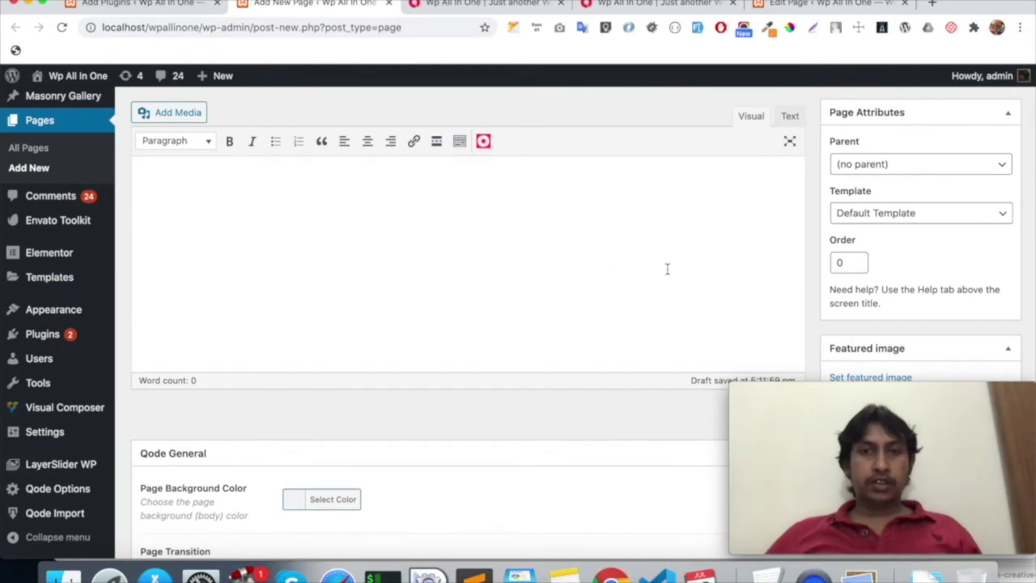
scroll(668, 269, "up", 3)
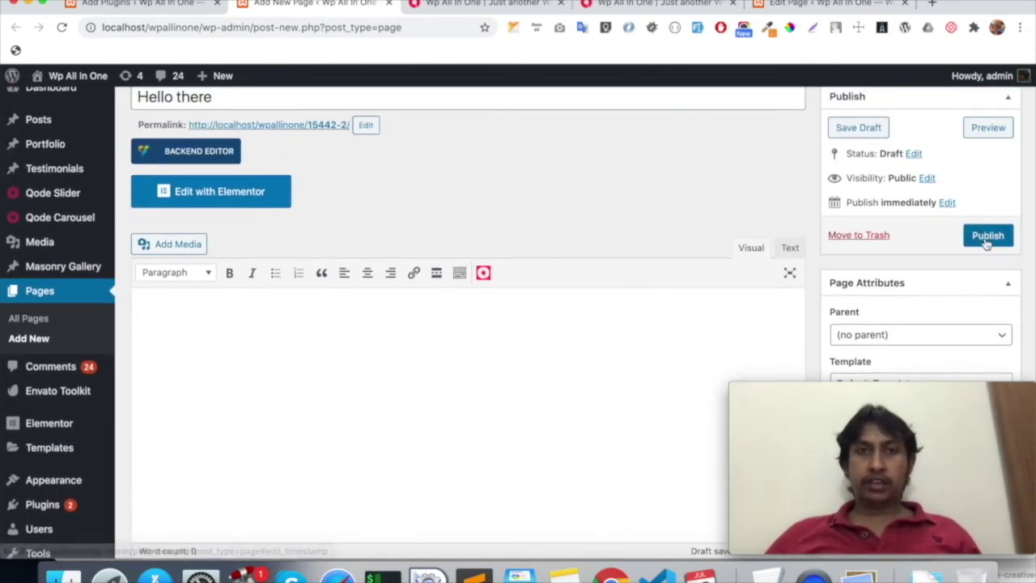
left_click(987, 236)
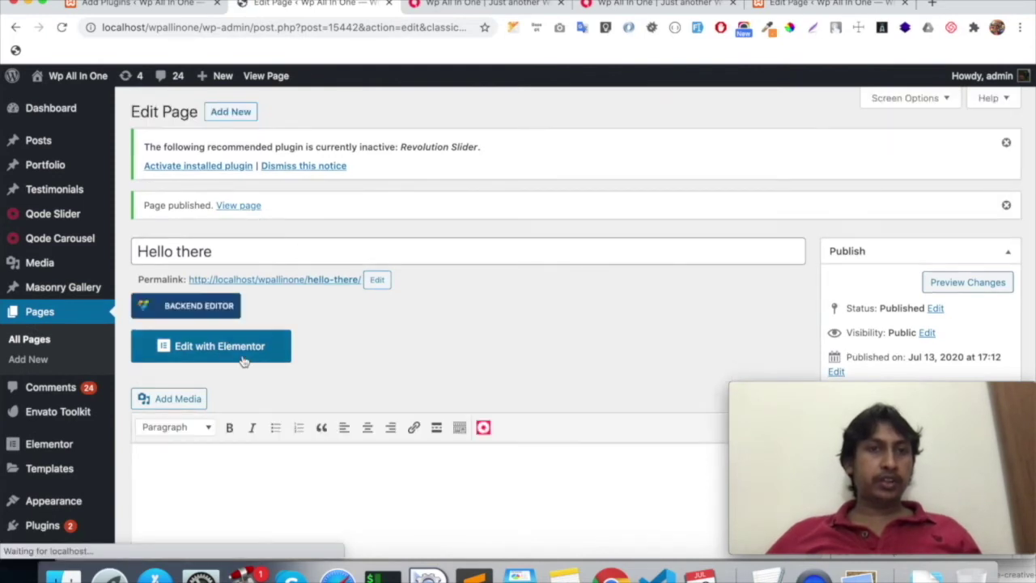
- Open 'Hello there' in Elementor and place an Image widget sized Thumbnail 150 x 150
left_click(243, 348)
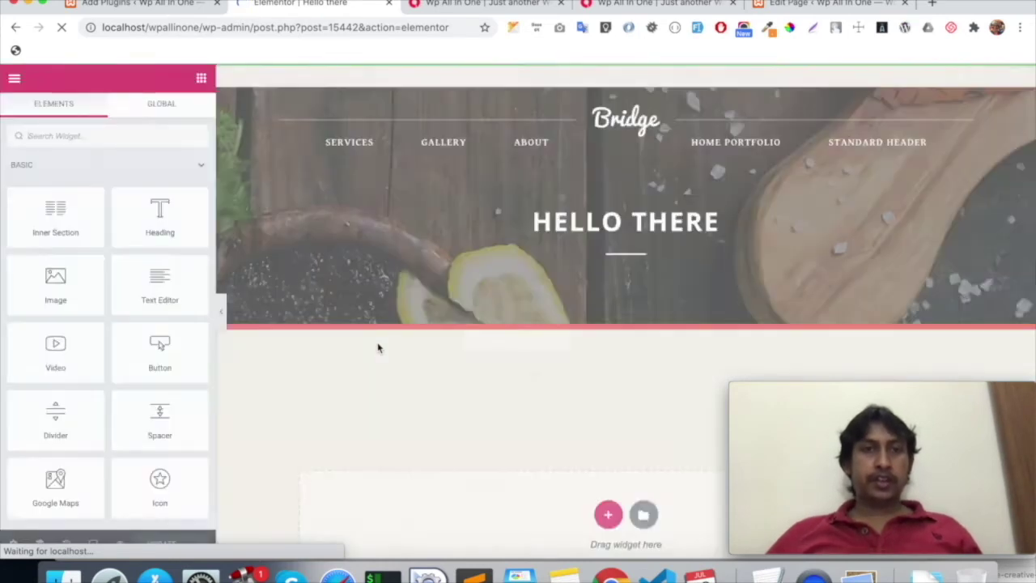
scroll(492, 345, "down", 4)
scroll(492, 344, "up", 4)
scroll(493, 345, "down", 3)
scroll(492, 345, "down", 2)
scroll(490, 342, "up", 5)
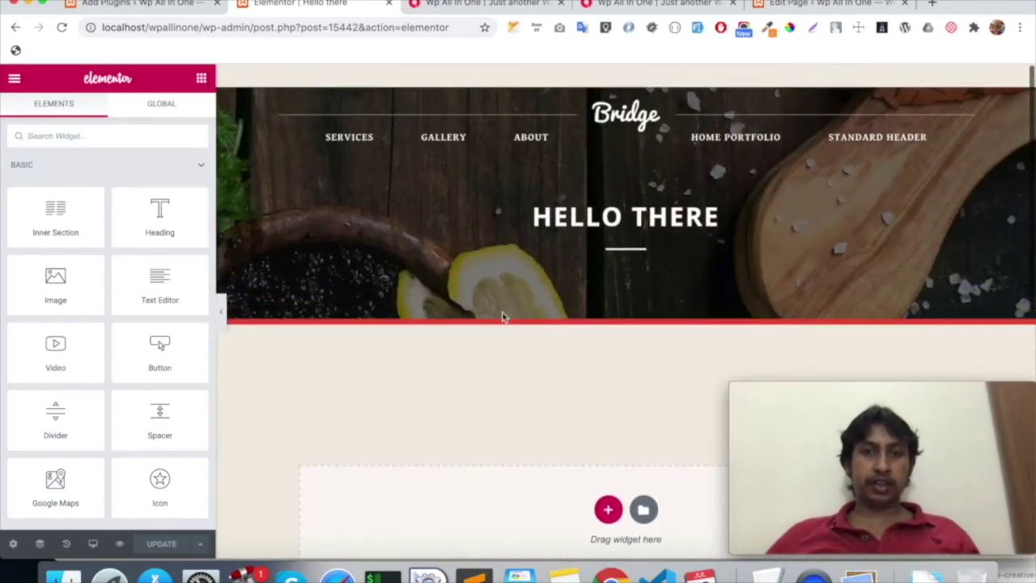
left_click_drag(51, 289, 462, 491)
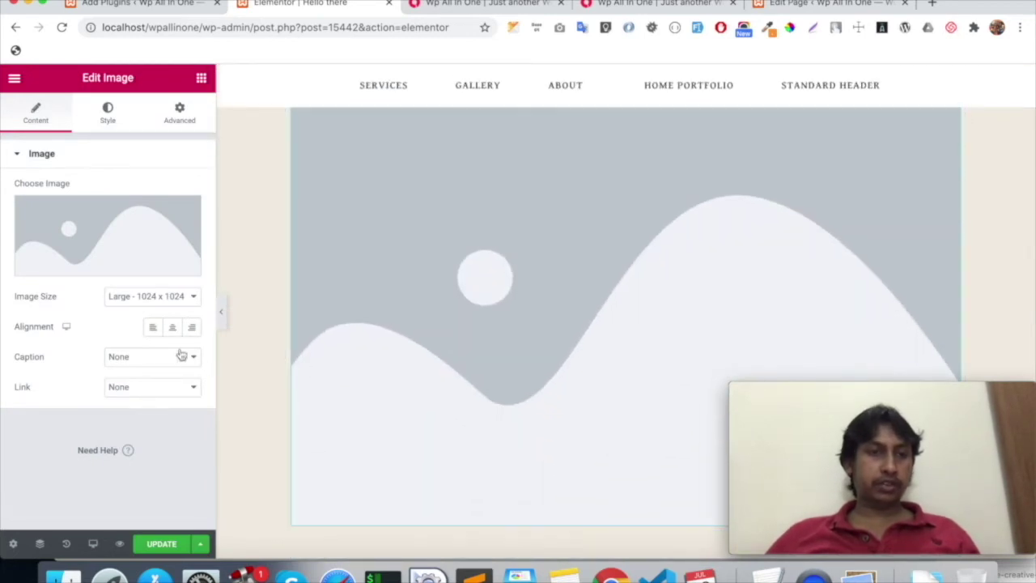
left_click(157, 302)
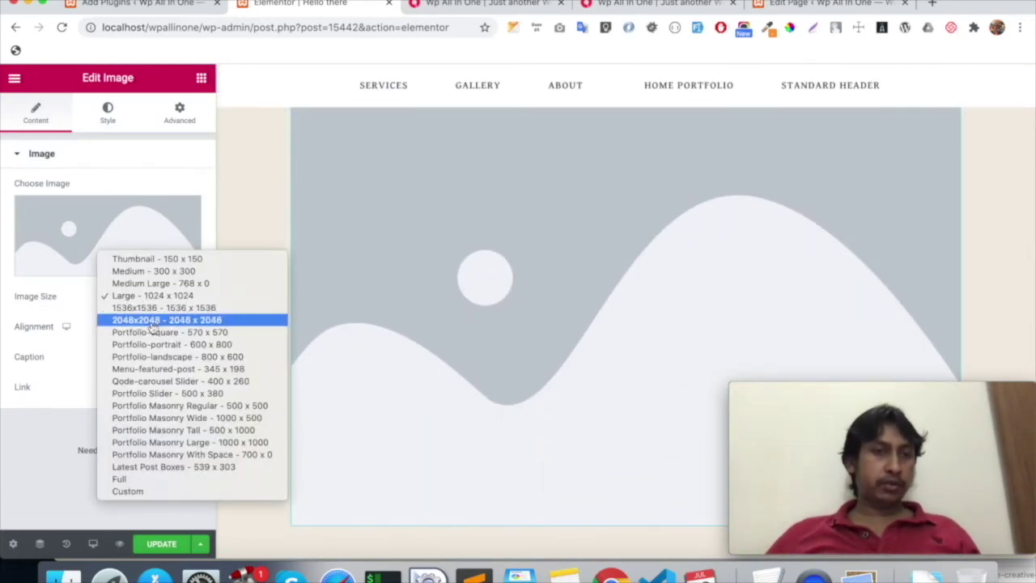
left_click(146, 265)
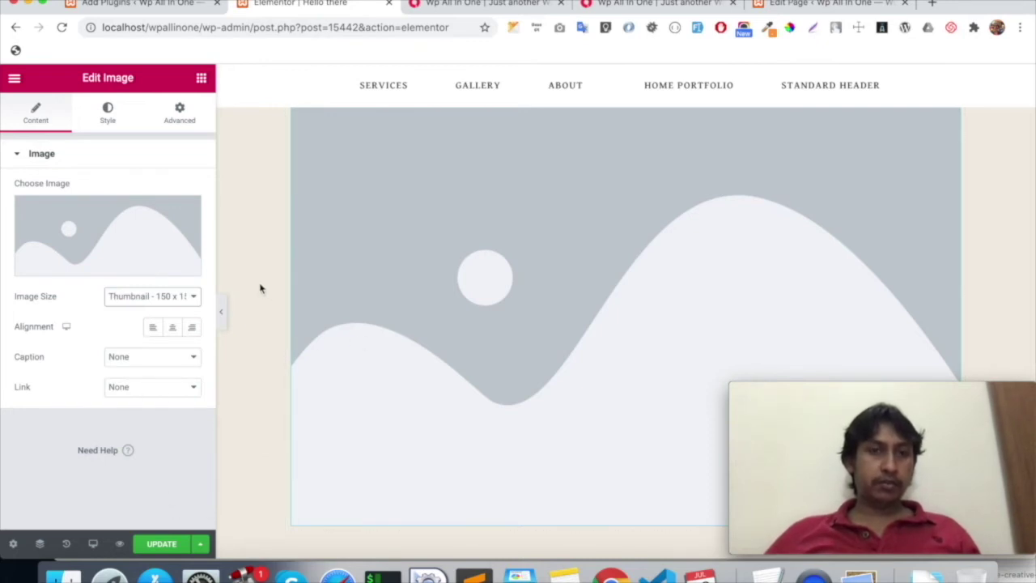
left_click(224, 301)
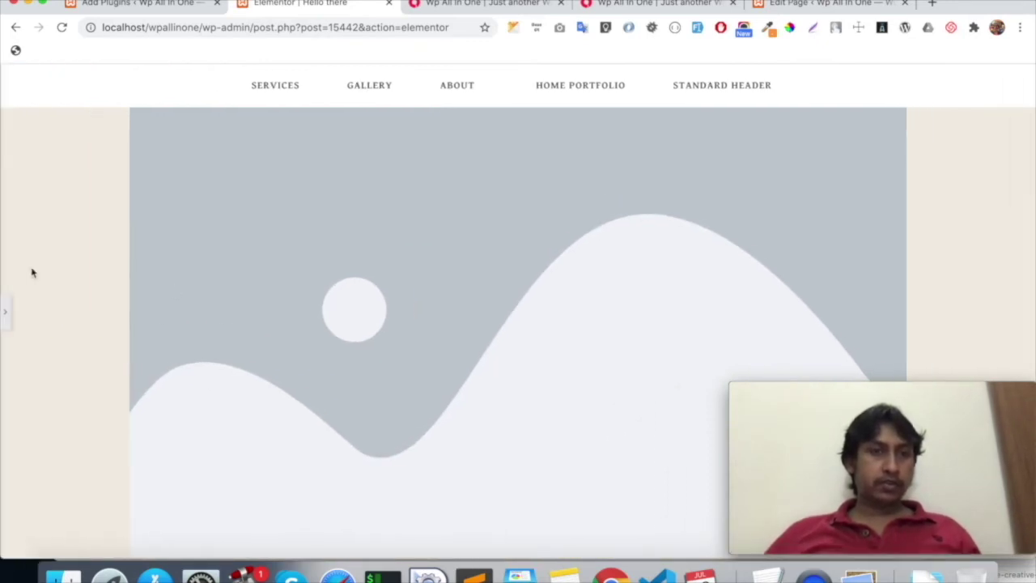
- Select the placeholder image's section, dismiss the right-click tip, and delete the section
left_click(5, 311)
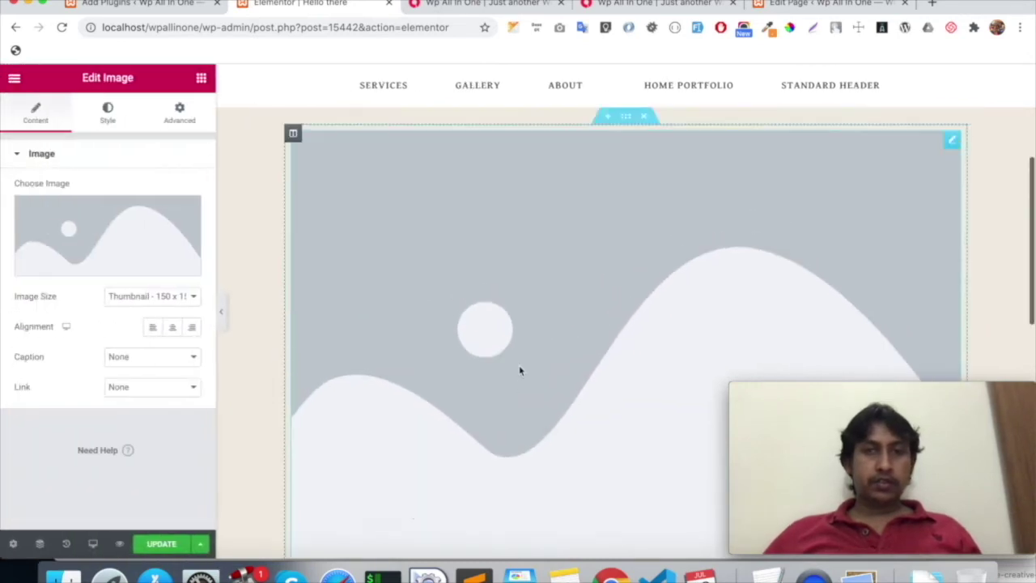
scroll(518, 365, "up", 5)
scroll(645, 359, "down", 3)
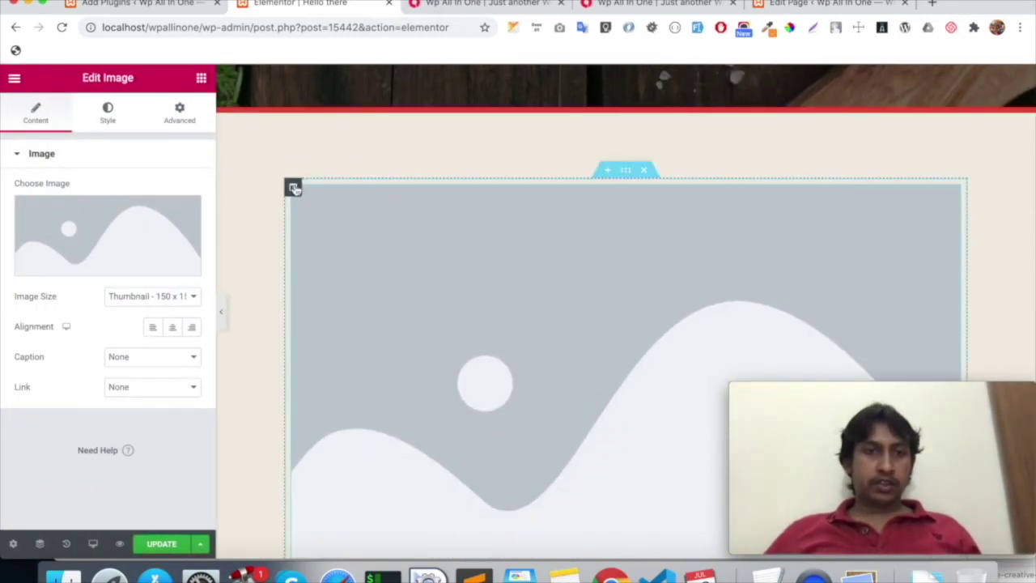
left_click(291, 189)
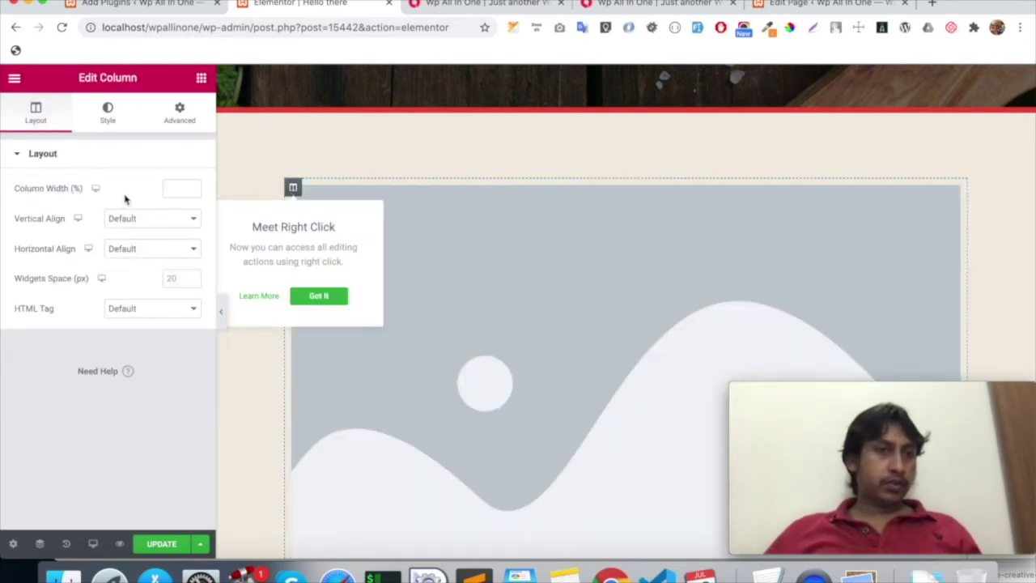
left_click(171, 187)
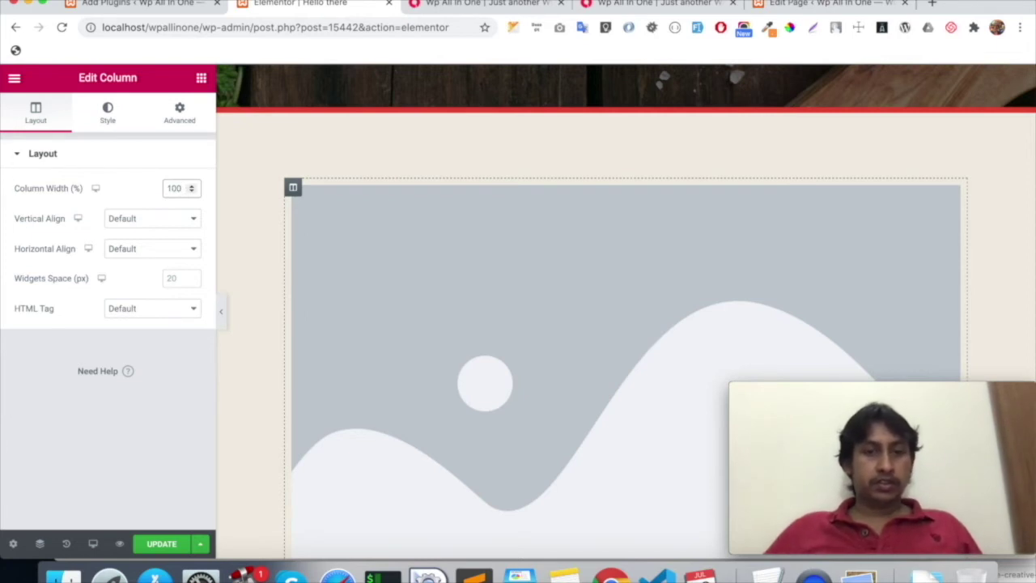
left_click(248, 142)
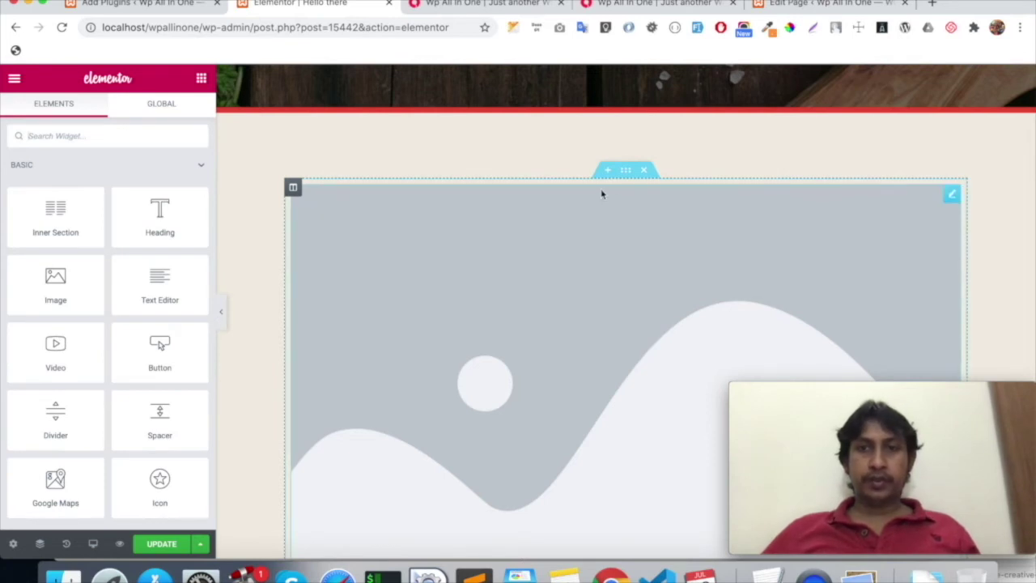
left_click(627, 173)
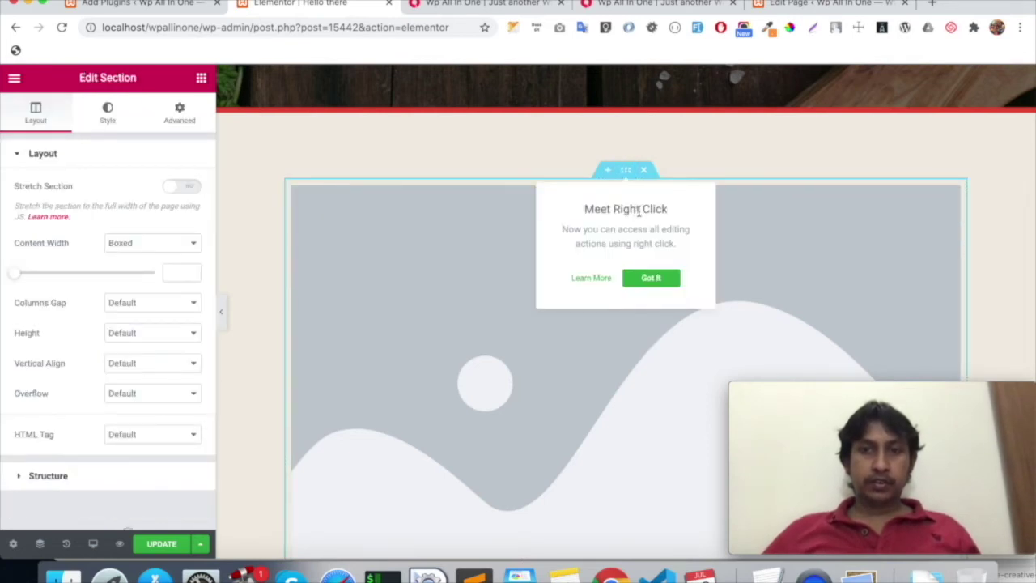
left_click(644, 171)
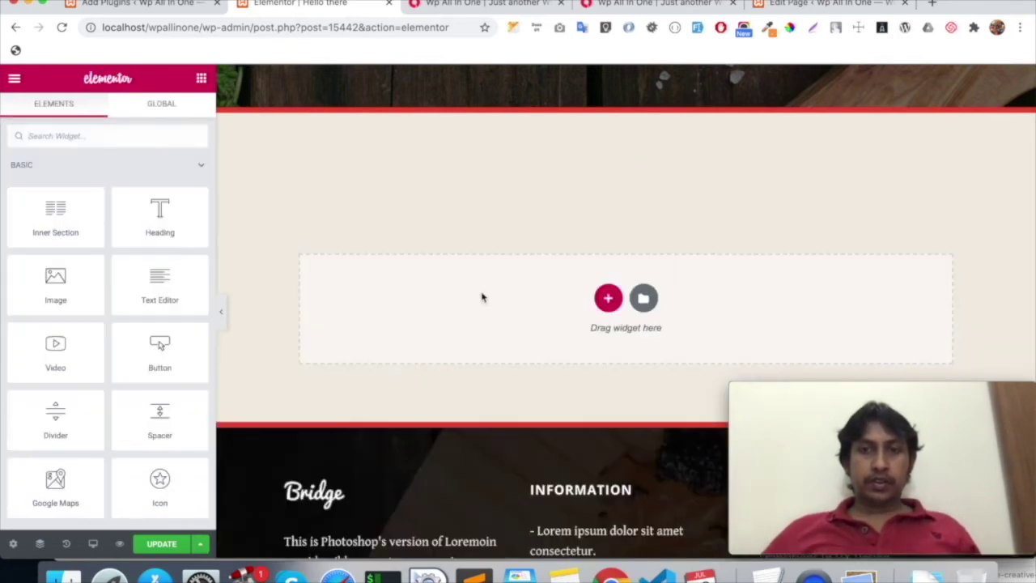
- Add a three-column section with a Text Editor block in the first column and save
left_click(608, 299)
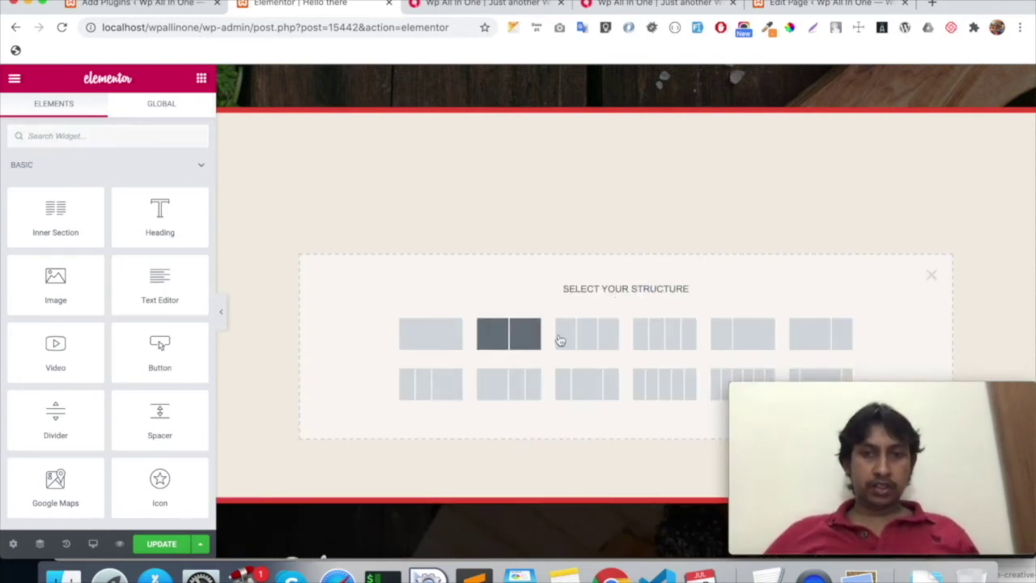
left_click(587, 332)
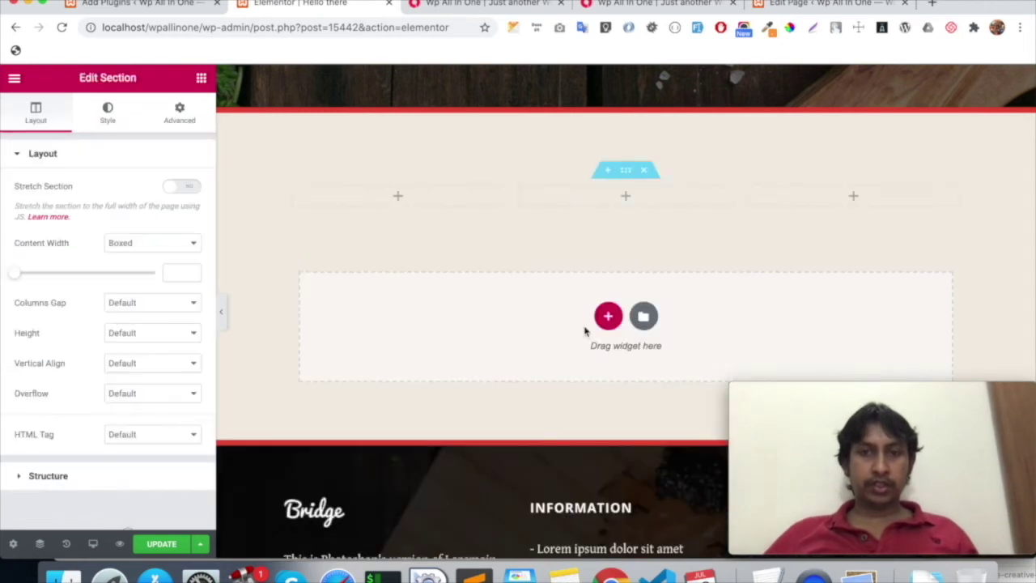
left_click(396, 197)
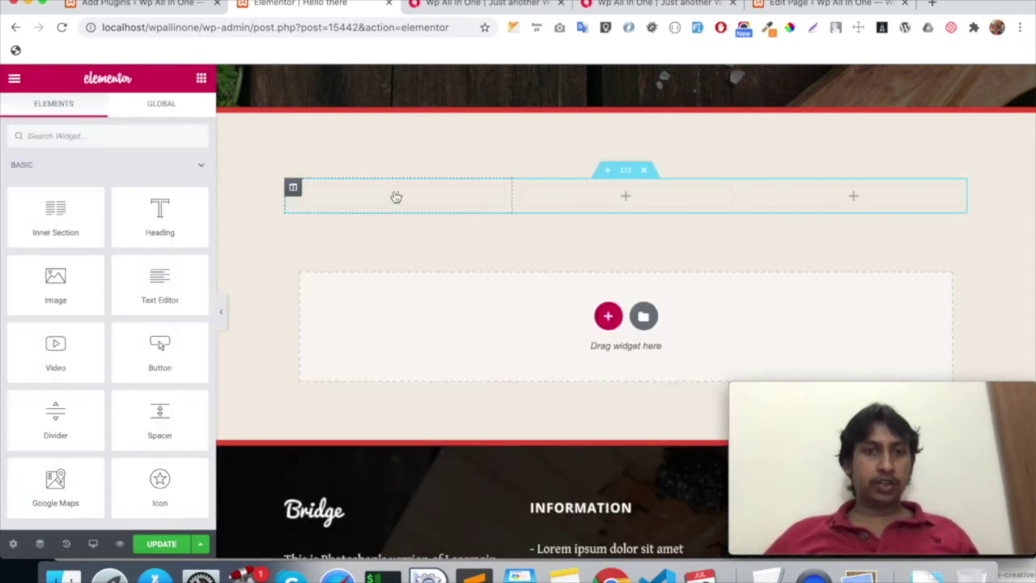
left_click_drag(158, 301, 364, 204)
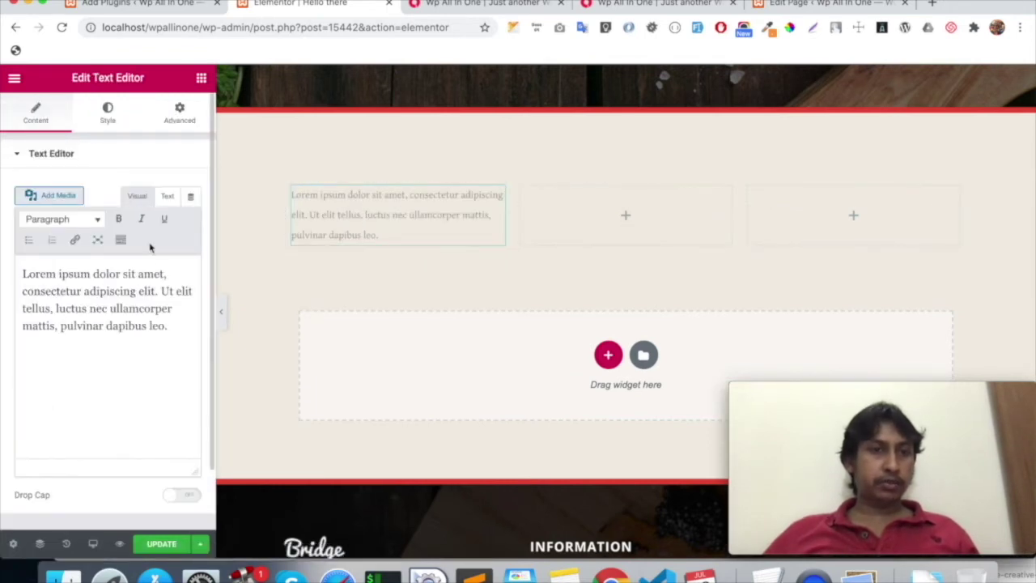
left_click(161, 544)
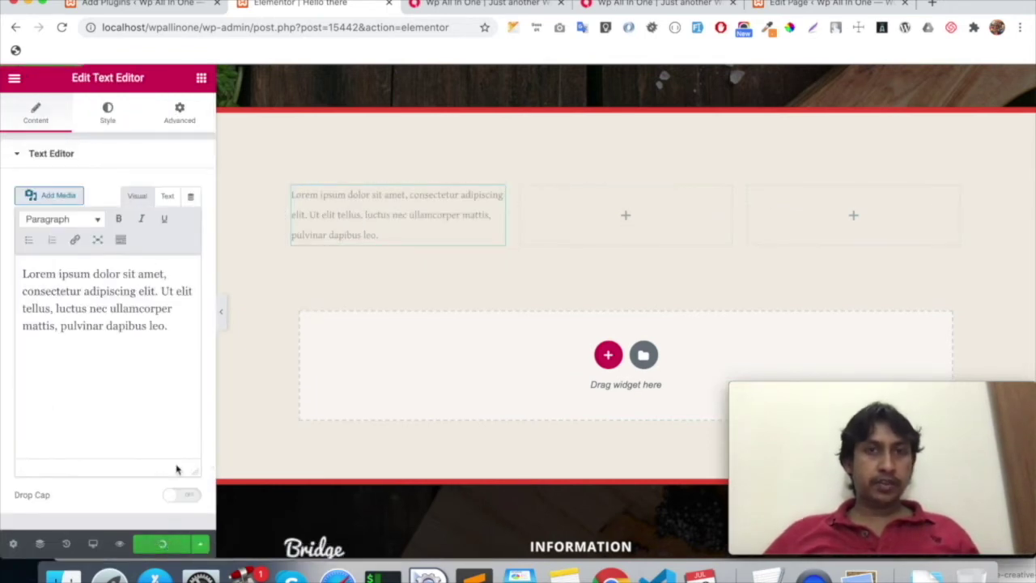
- Place a 'Click here' Button widget in the middle column
left_click(636, 217)
left_click_drag(42, 364, 594, 247)
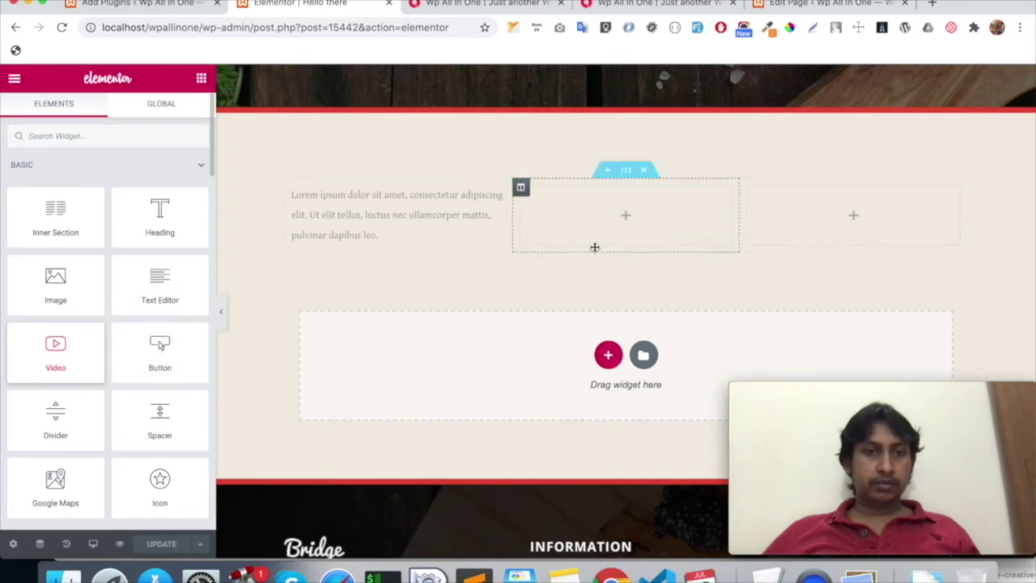
left_click_drag(156, 358, 639, 227)
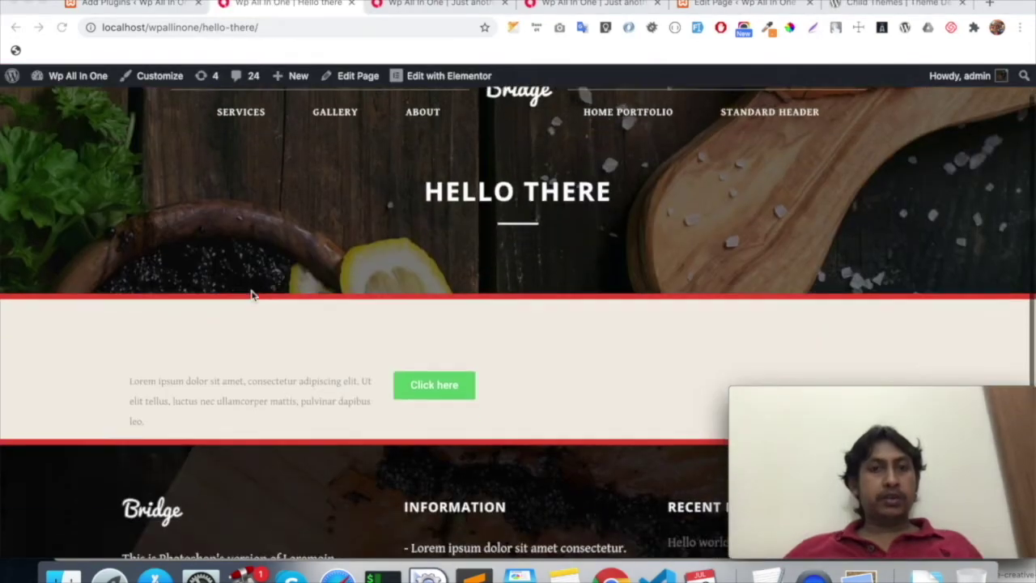
scroll(378, 316, "down", 5)
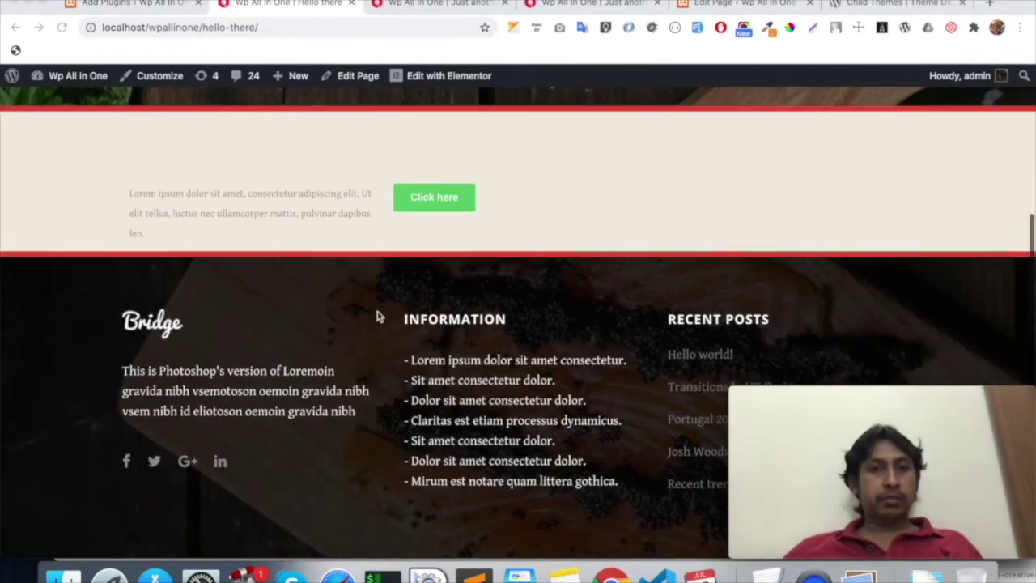
scroll(400, 313, "up", 3)
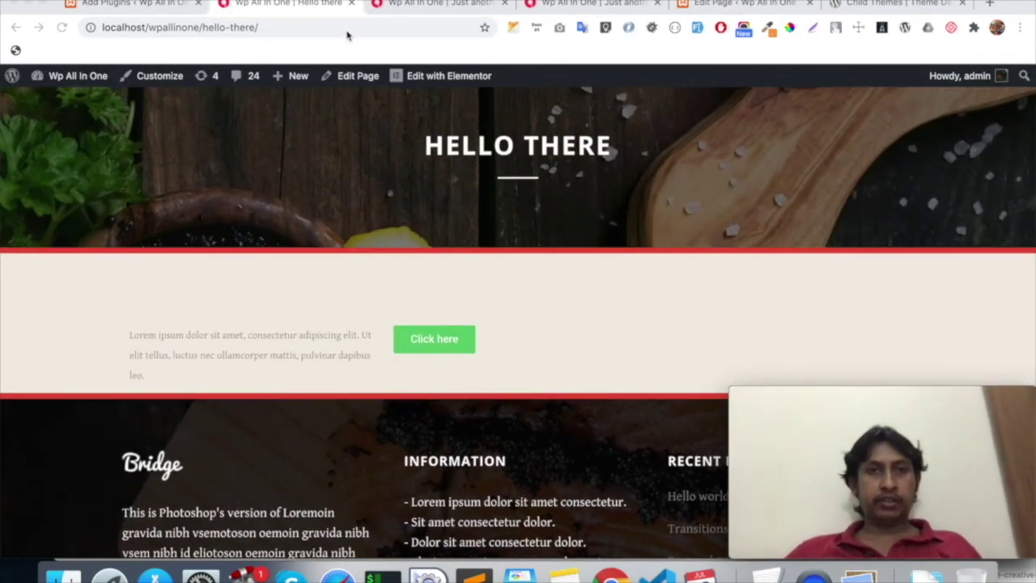
key("ctrl+Right")
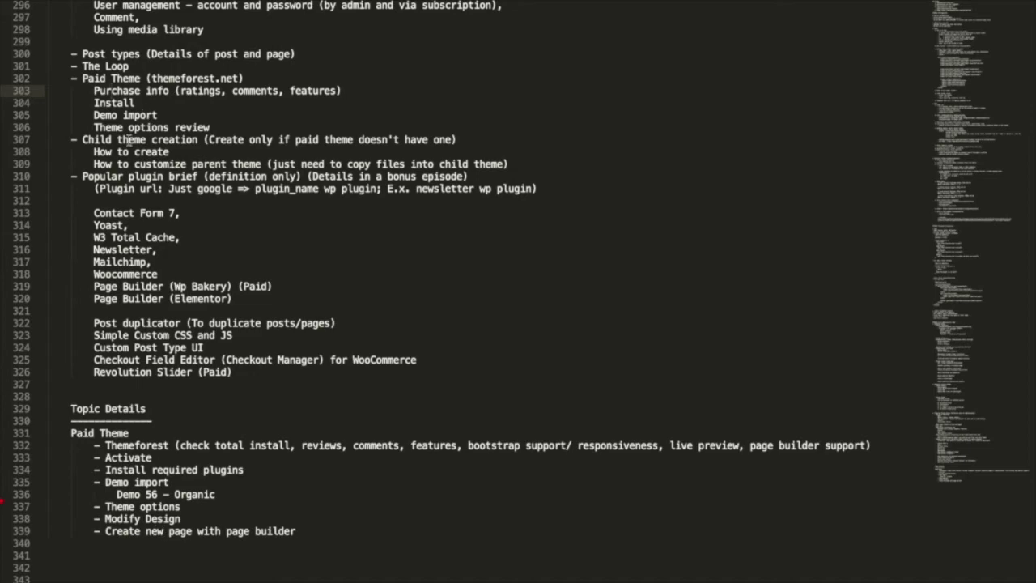
key("ctrl+Left")
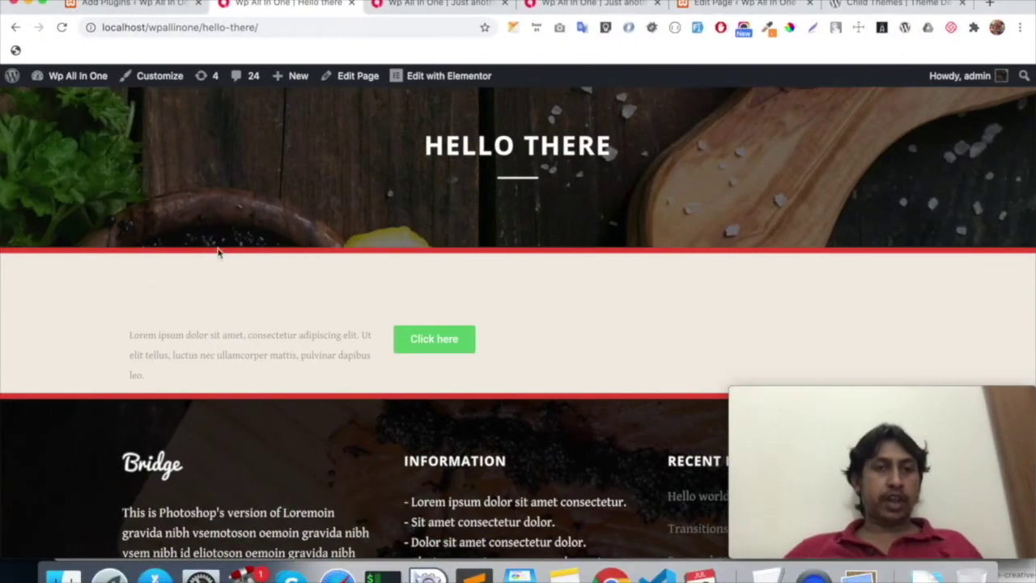
- In the wpallinone themes folder, inspect bridge-child and bridge, then open bridge-child to list its three files
left_click(63, 576)
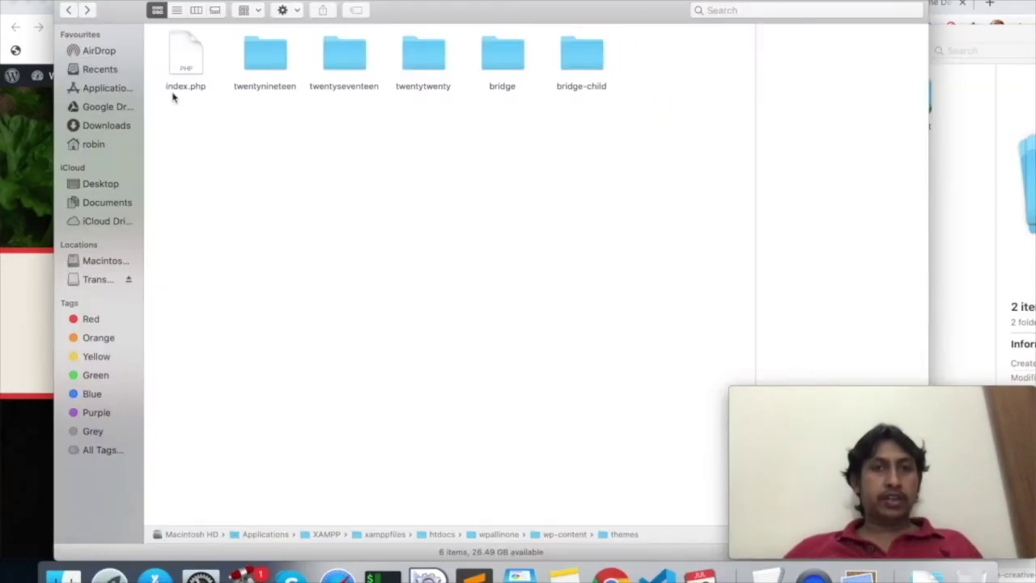
left_click(584, 66)
left_click(518, 229)
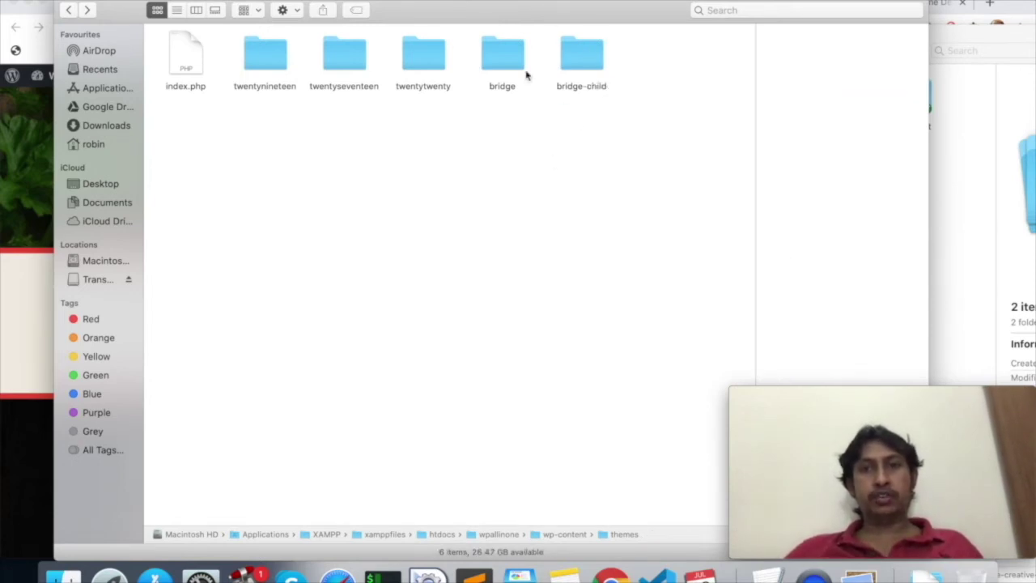
left_click(507, 87)
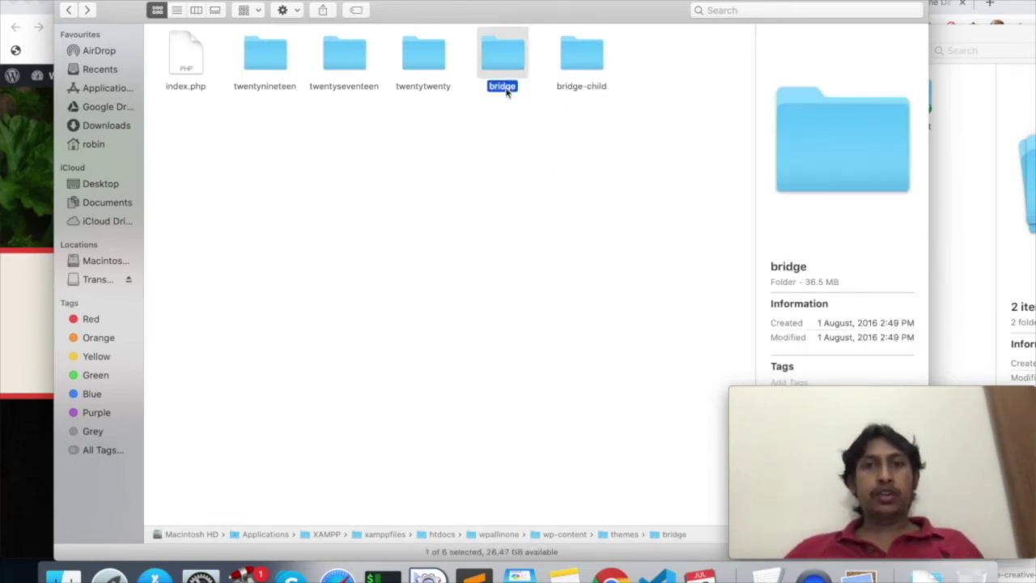
left_click(512, 107)
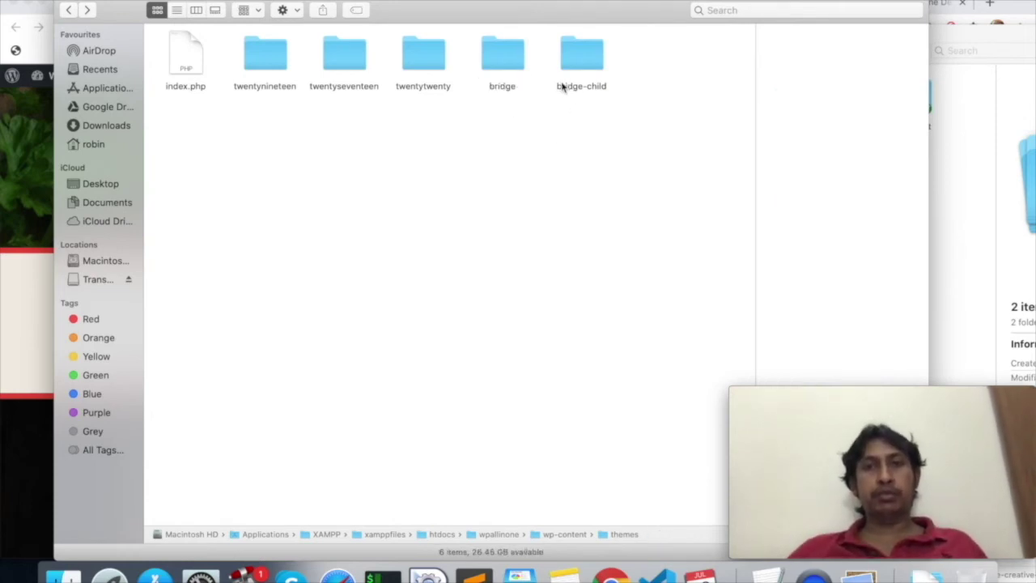
double_click(578, 53)
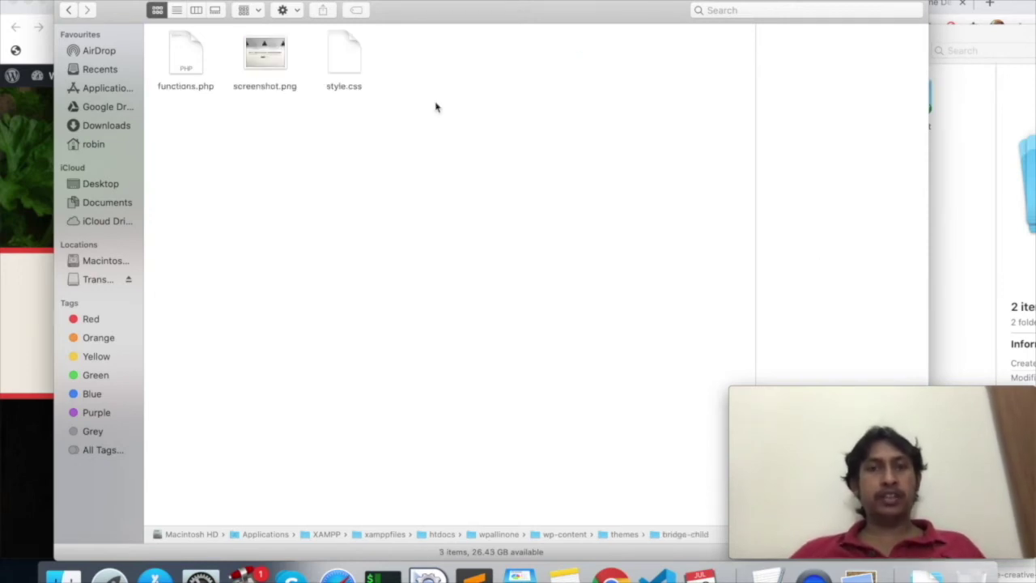
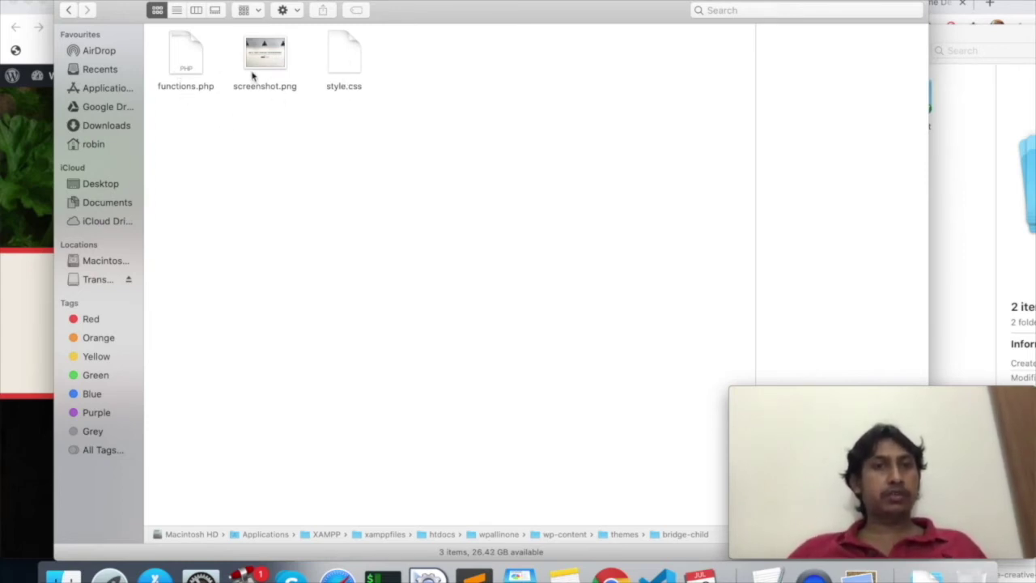
- Preview screenshot.png in the bridge-child theme folder, then switch to Visual Studio Code
left_click(255, 69)
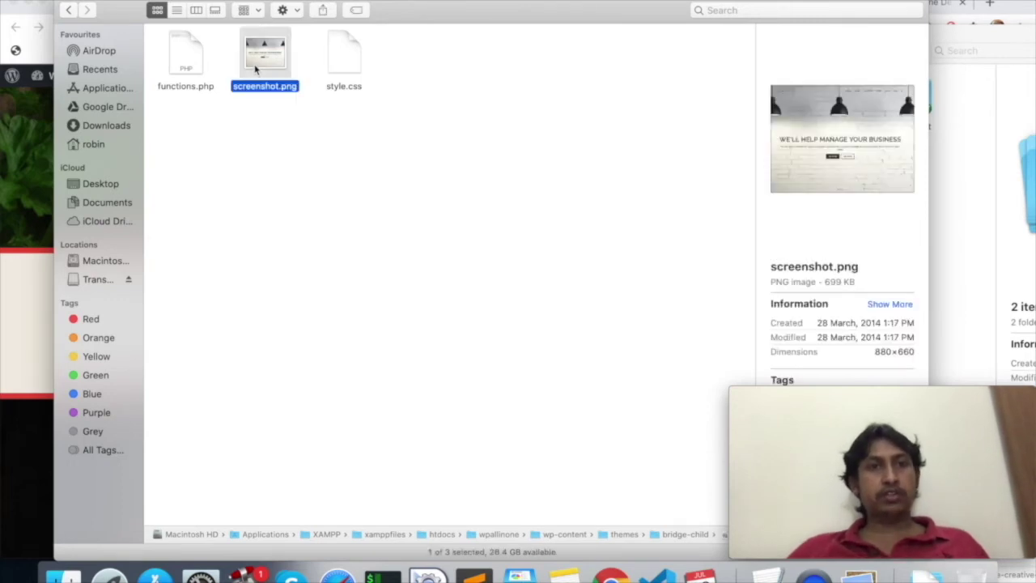
left_click(295, 120)
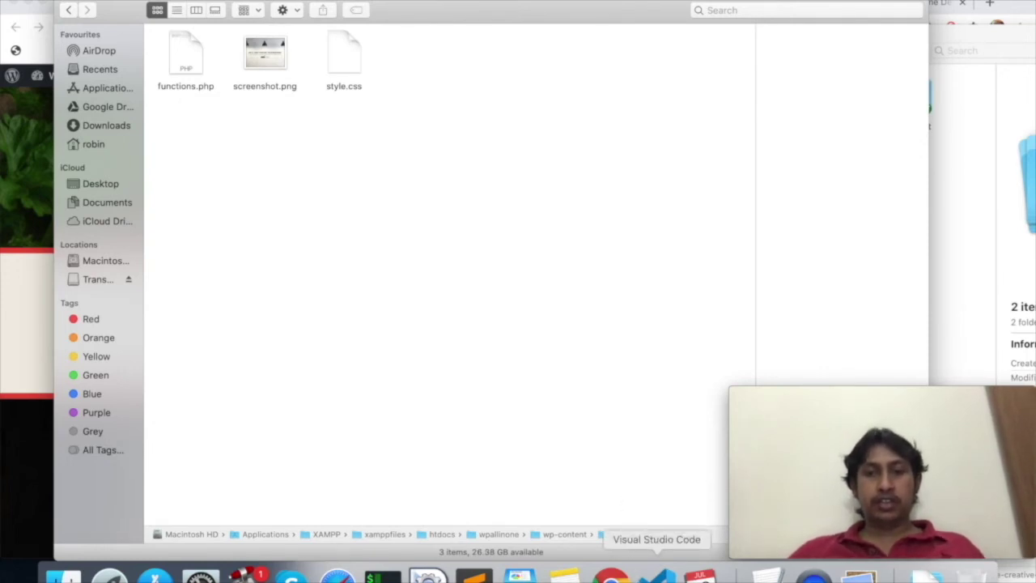
left_click(661, 576)
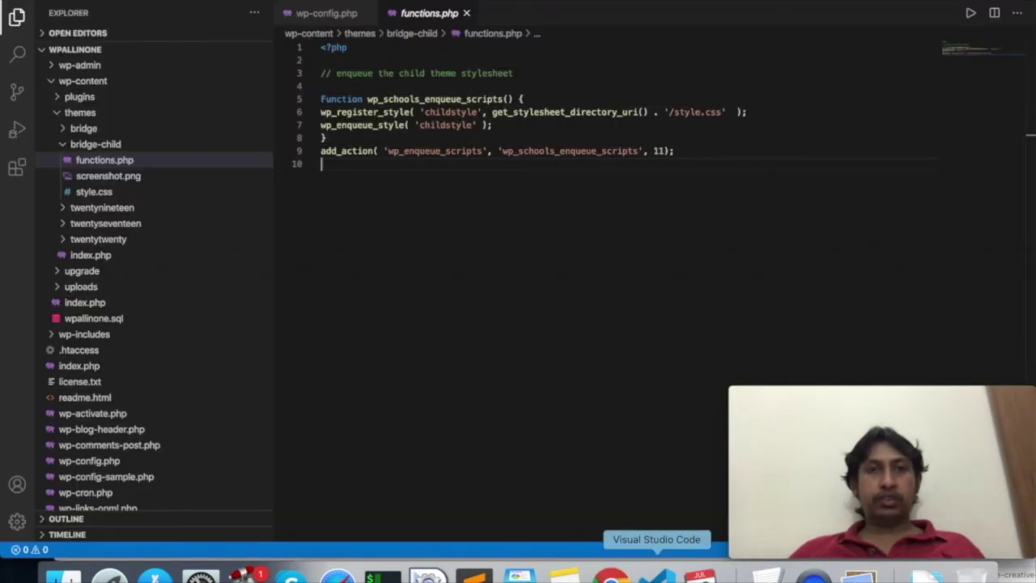
left_click(105, 191)
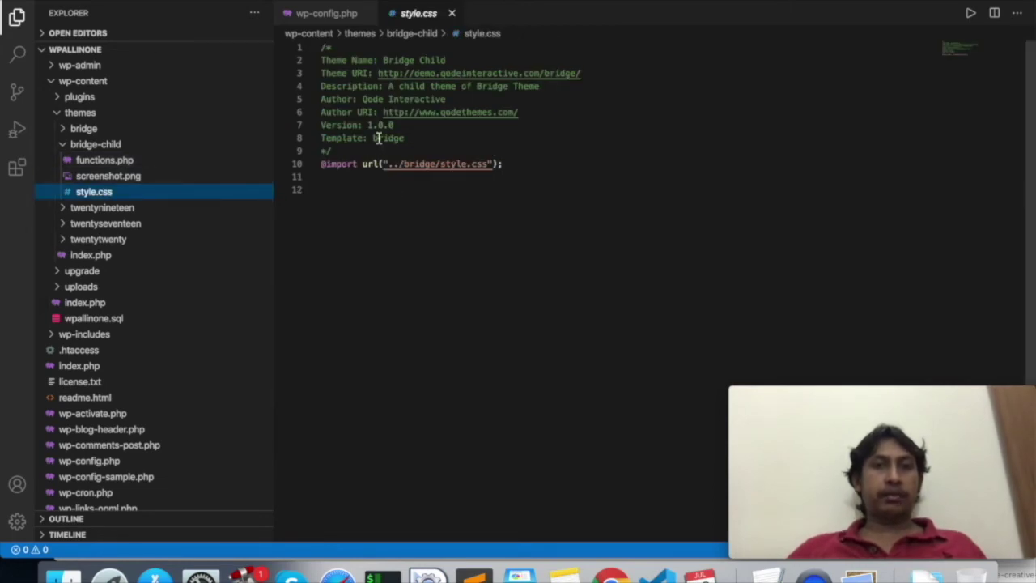
double_click(347, 136)
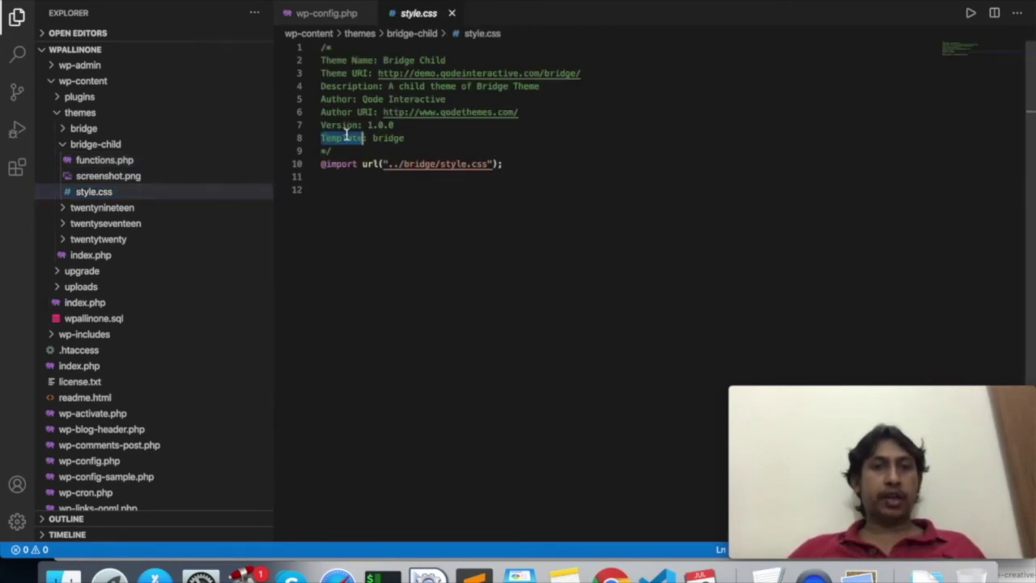
double_click(377, 138)
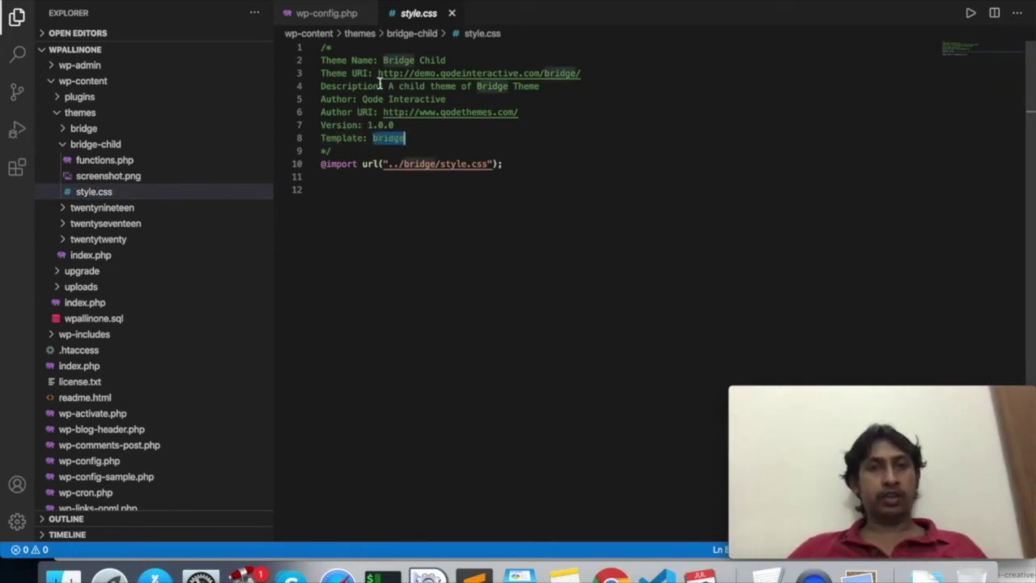
double_click(388, 60)
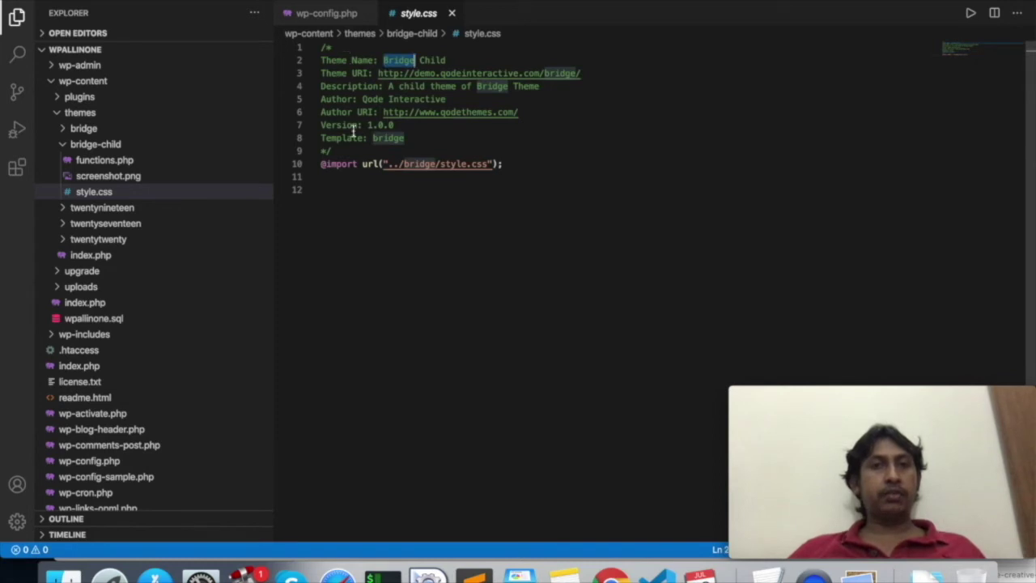
left_click(361, 187)
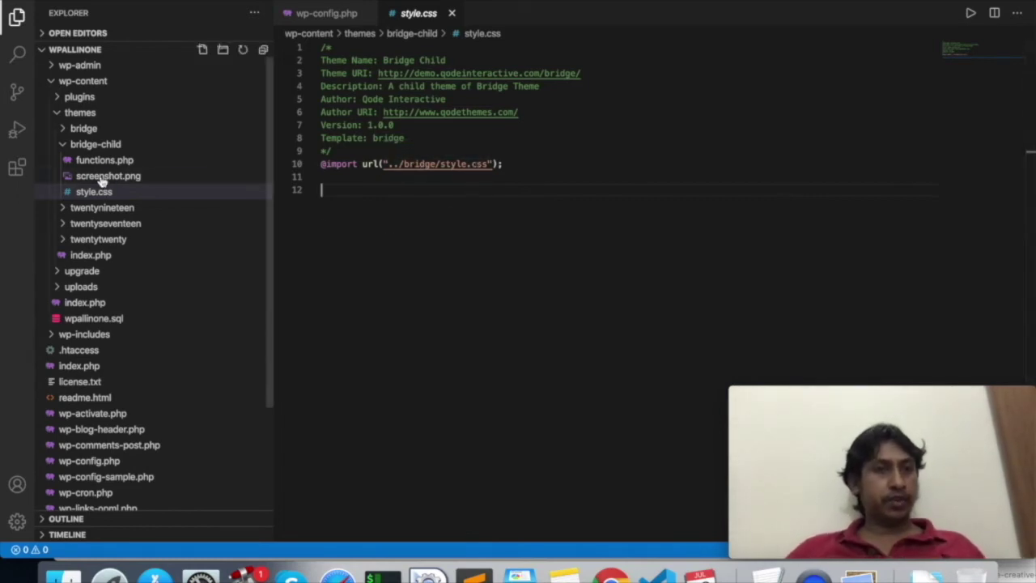
left_click(97, 161)
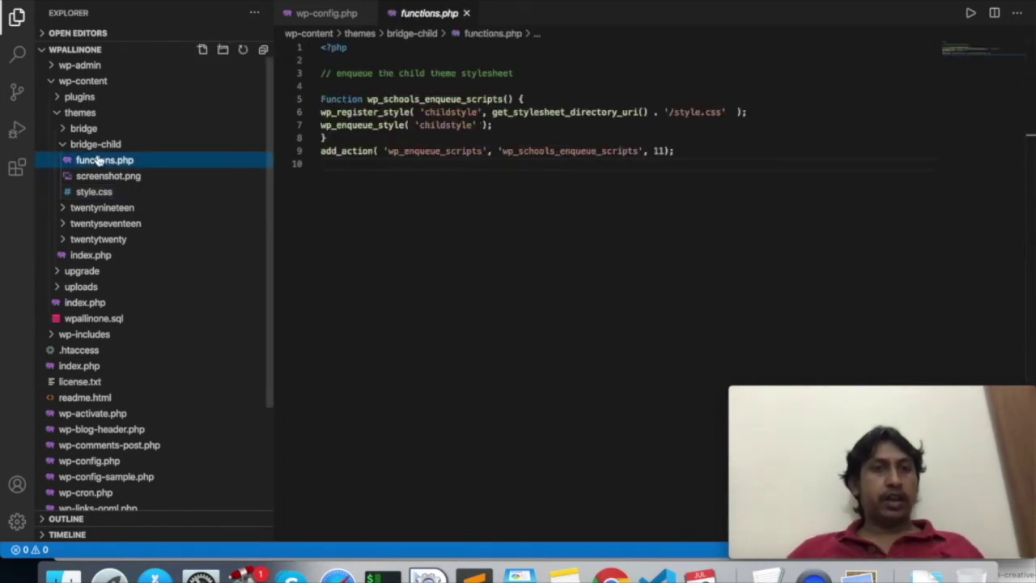
triple_click(341, 151)
left_click(342, 151)
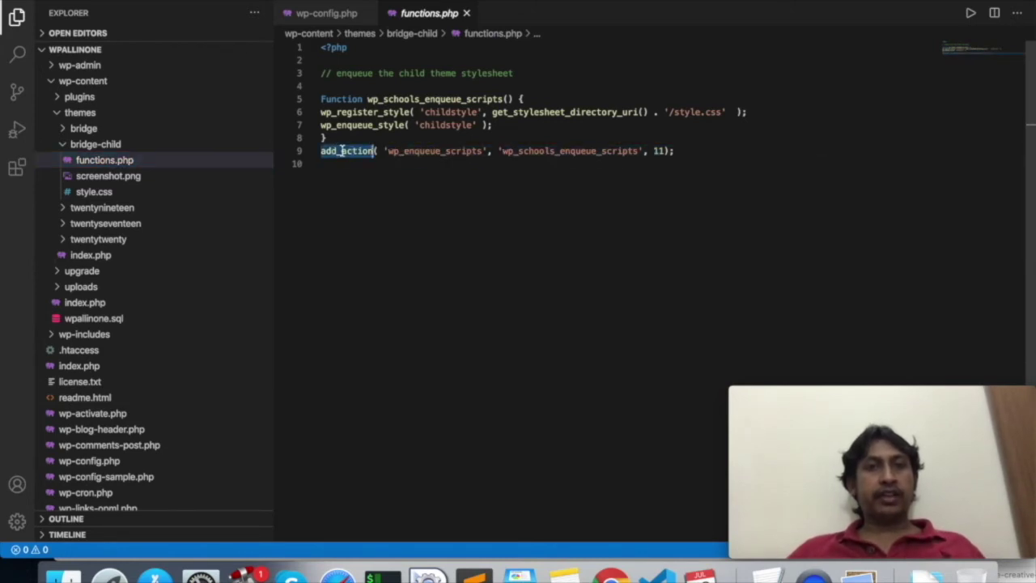
left_click(364, 194)
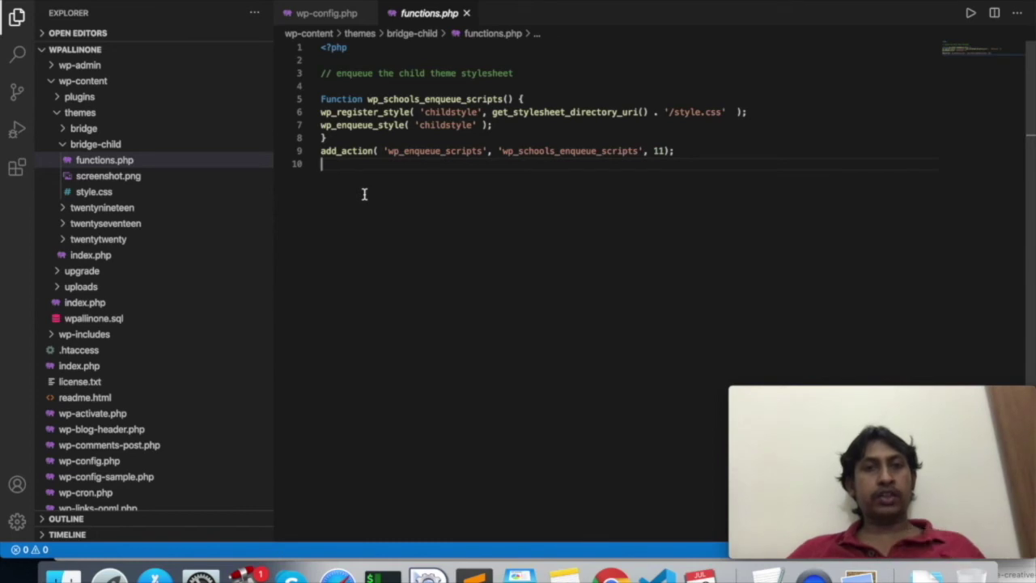
double_click(340, 151)
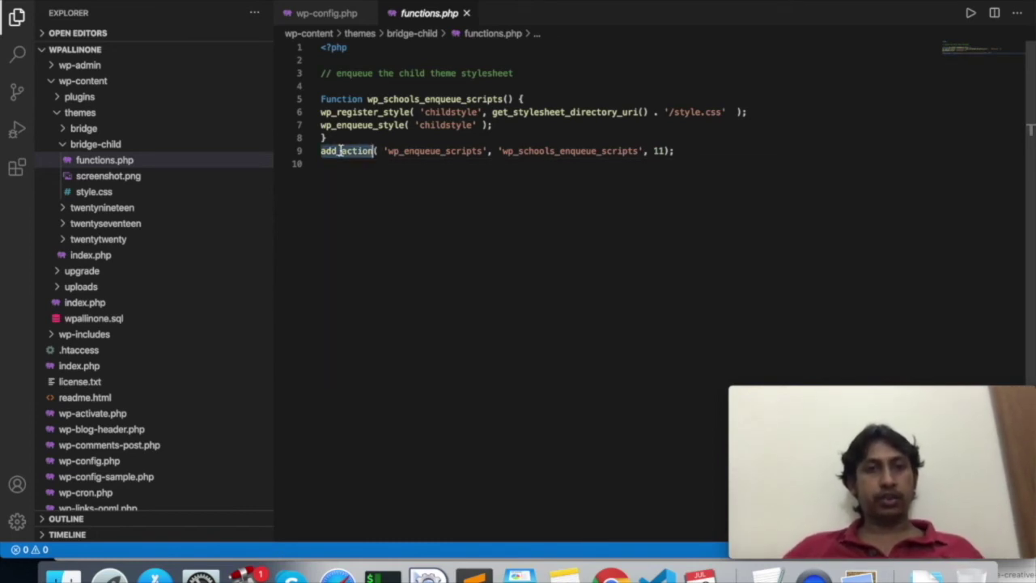
double_click(438, 151)
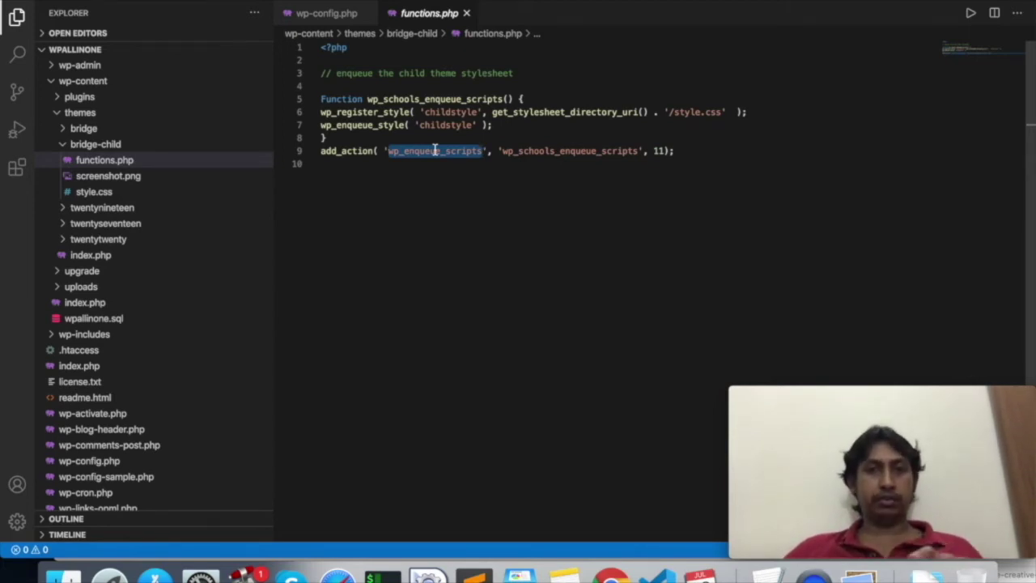
double_click(511, 152)
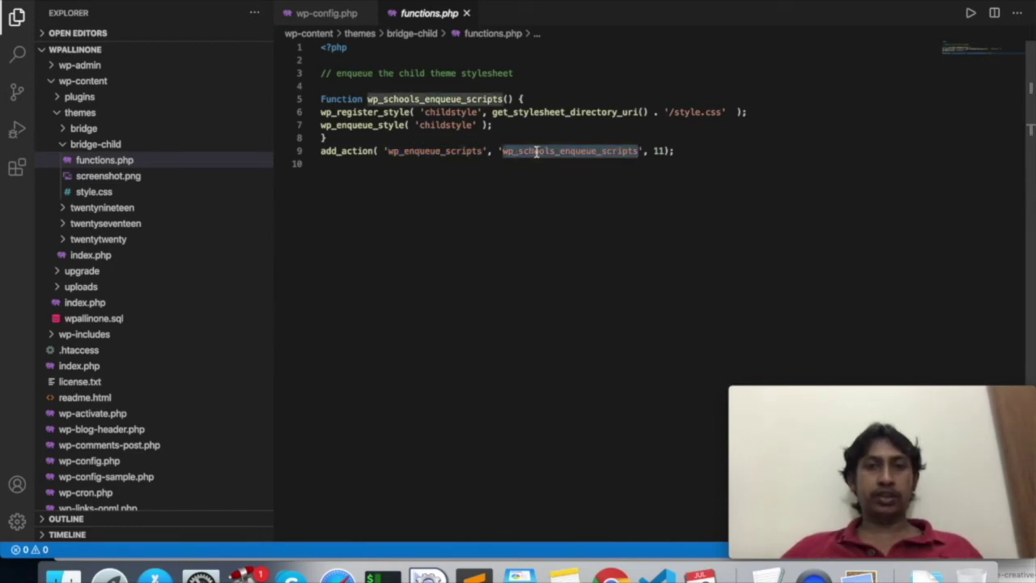
double_click(330, 126)
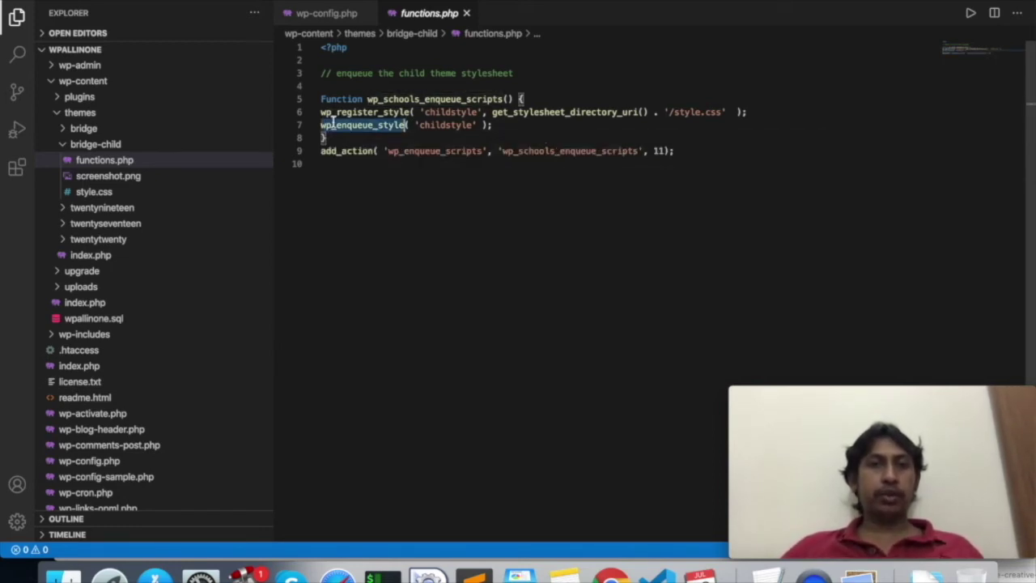
double_click(452, 113)
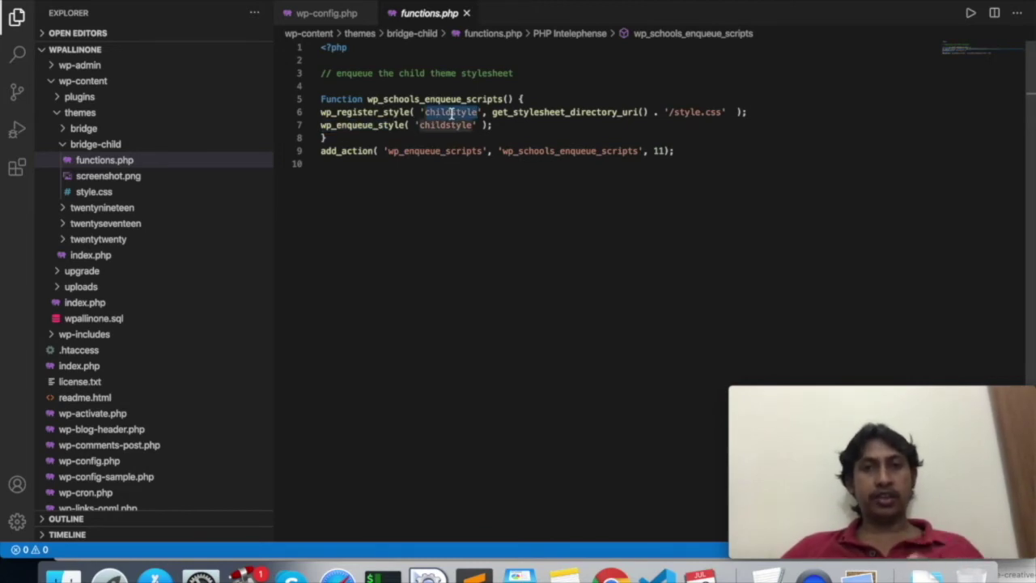
double_click(609, 113)
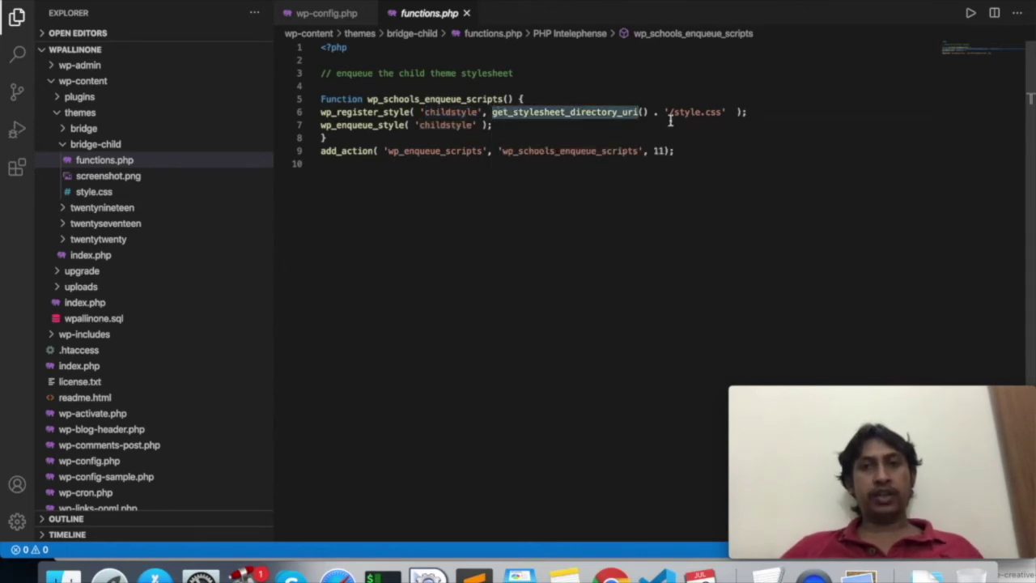
left_click(489, 113)
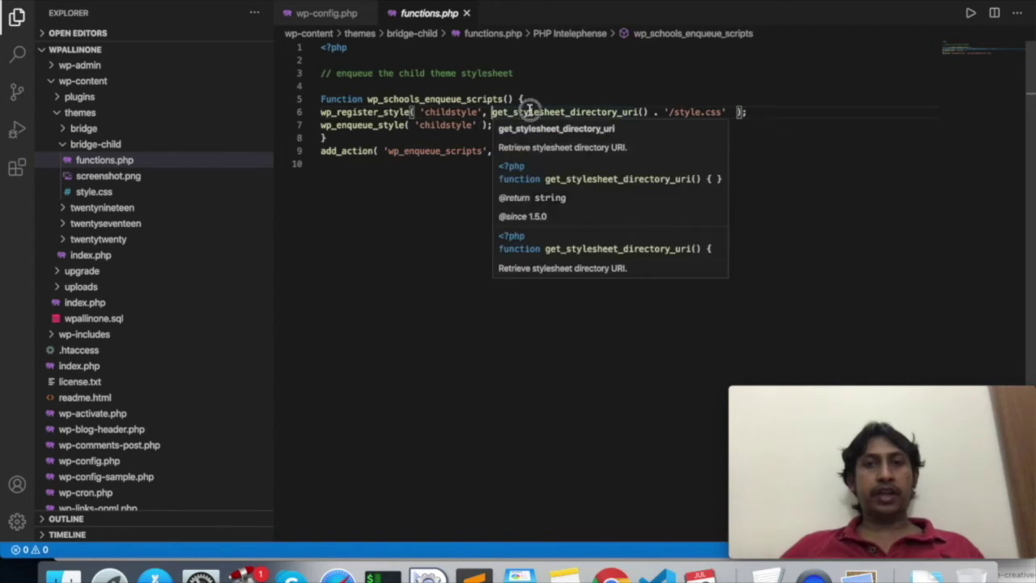
double_click(530, 111)
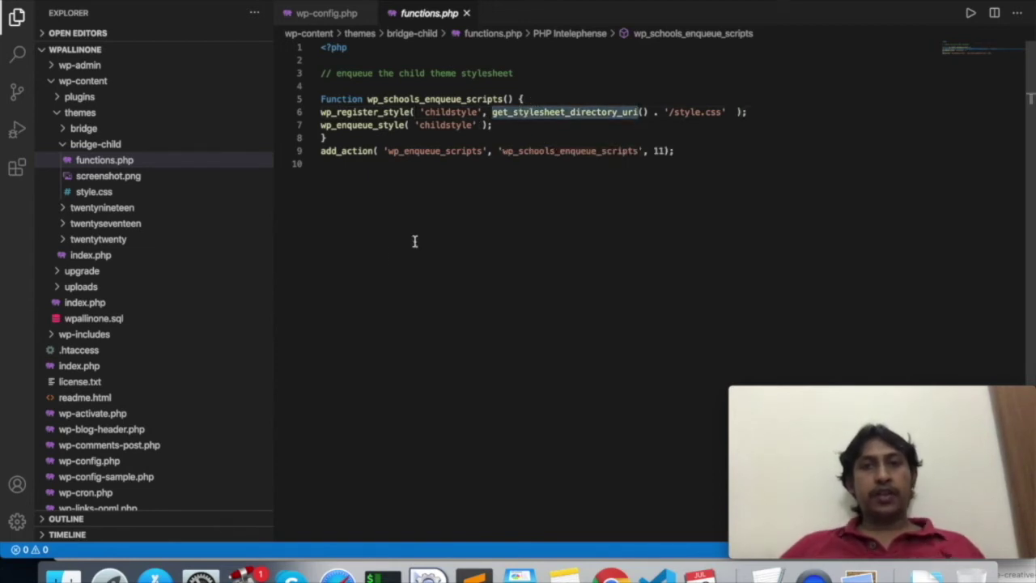
left_click(391, 256)
- Add blank lines below add_action and insert a get_template_directory_uri() call on line 12
key("Return")
key("Return")
type("get")
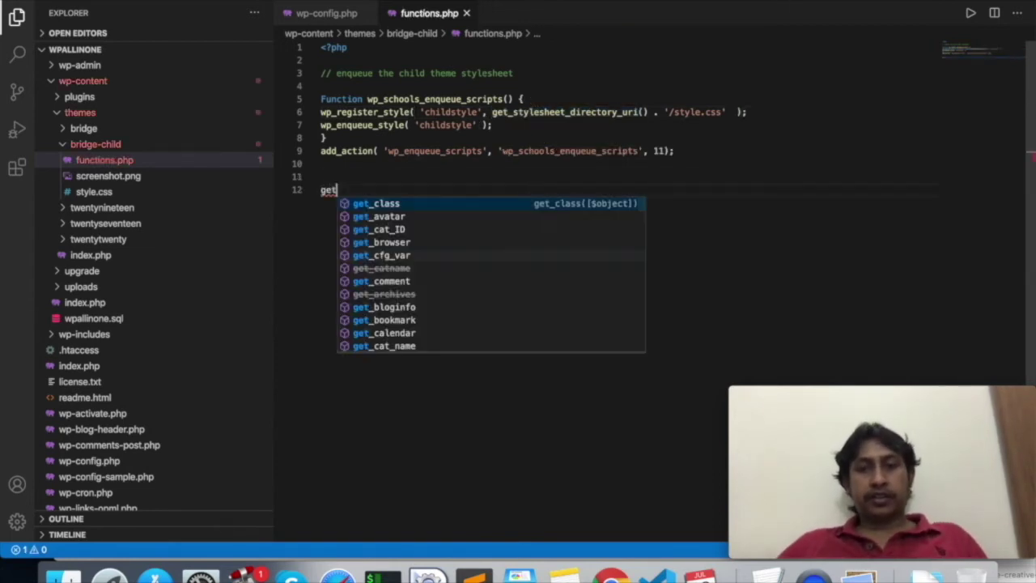
type("_tem")
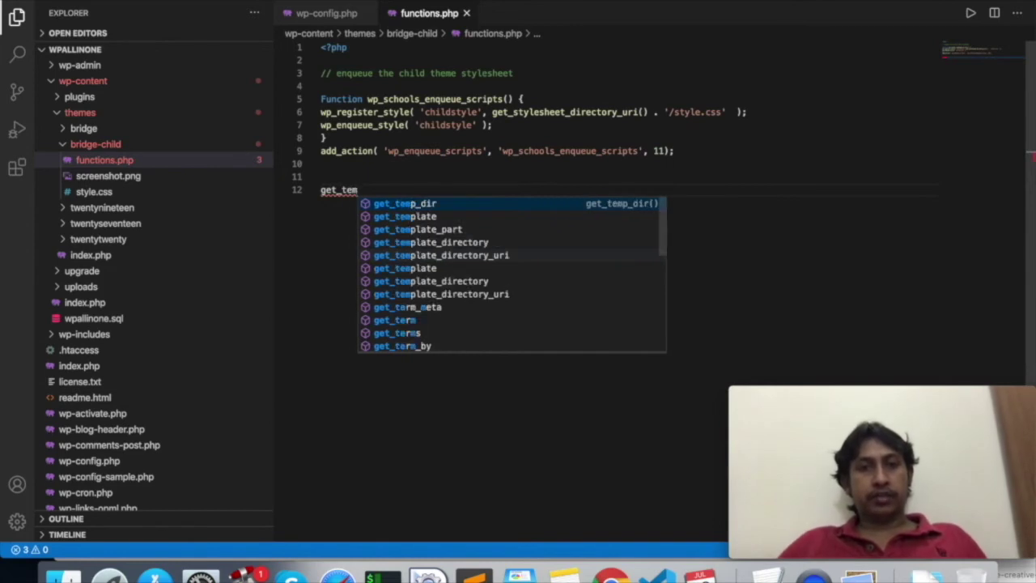
key("Down")
key("Down")
key("Down")
key("Down")
key("Return")
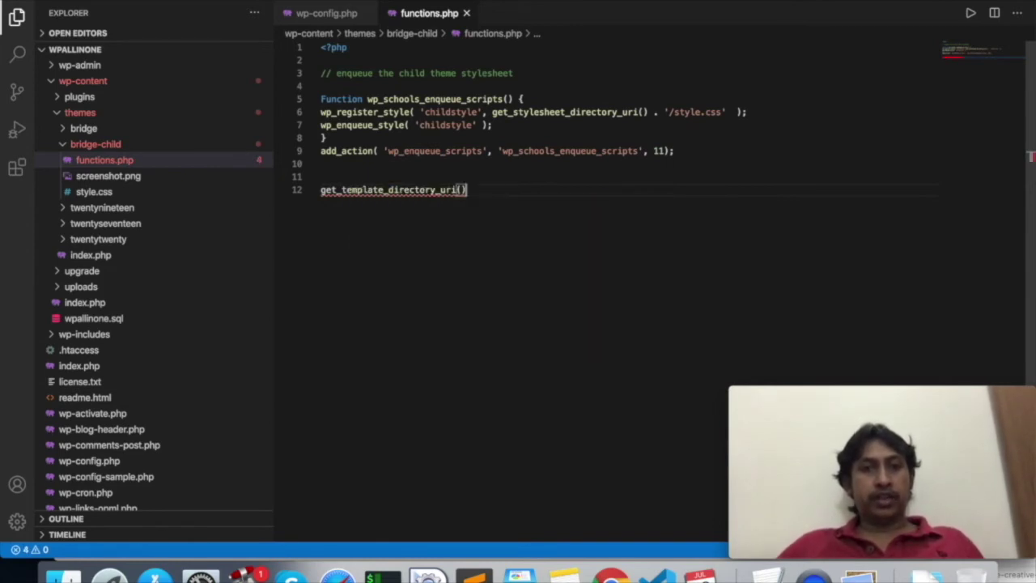
type("//parent")
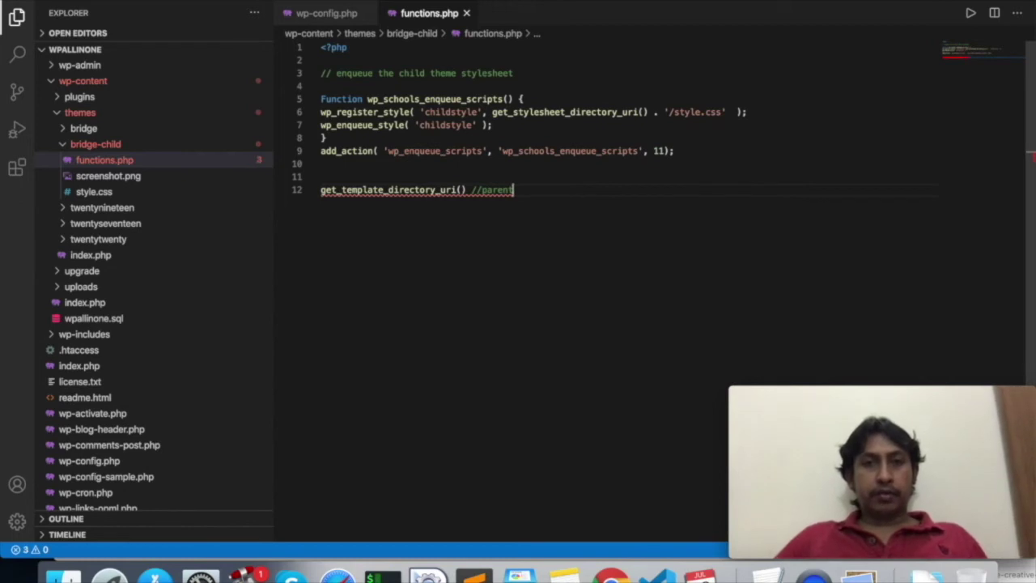
key("BackSpace")
key("BackSpace")
key("BackSpace")
key("BackSpace")
key("BackSpace")
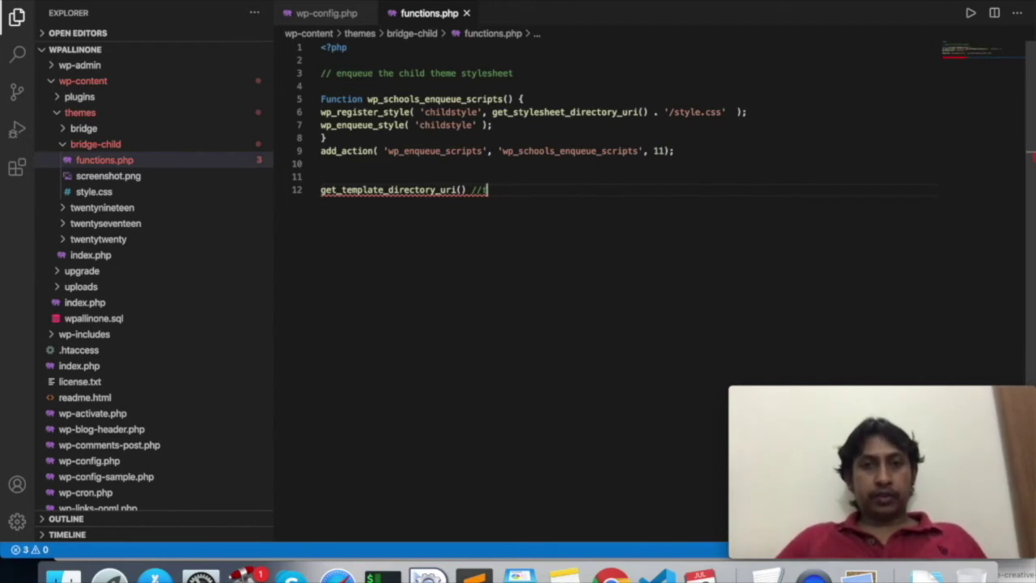
key("BackSpace")
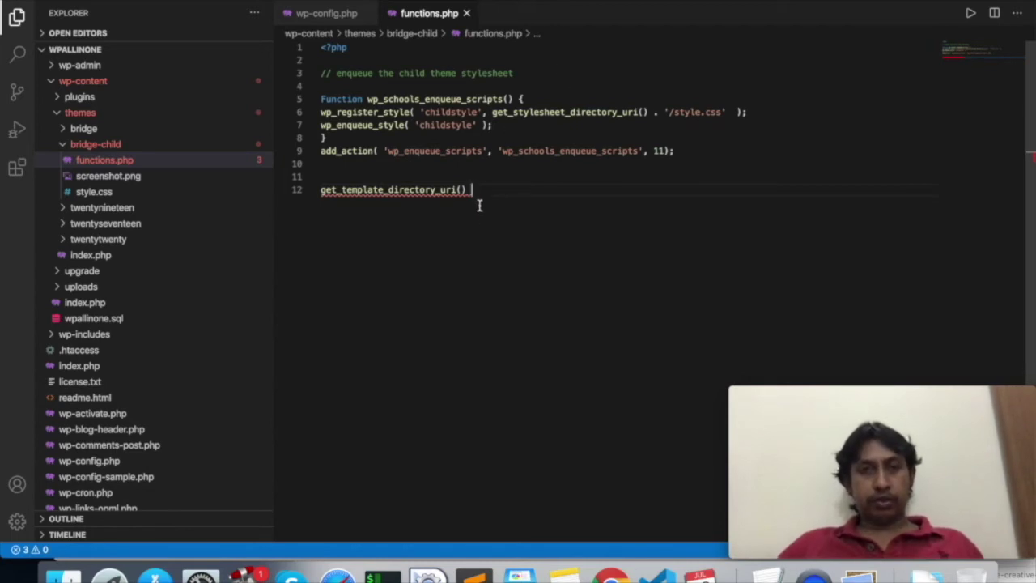
- Delete the get_template_directory_uri call from line 12, then select get_stylesheet_directory_uri on line 6
key("super+a")
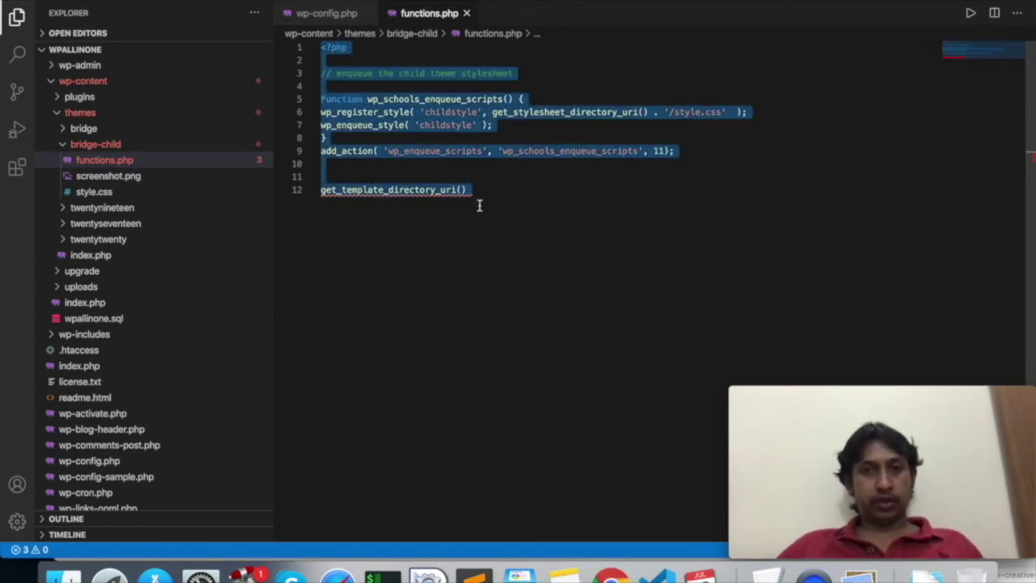
left_click(469, 203)
double_click(431, 191)
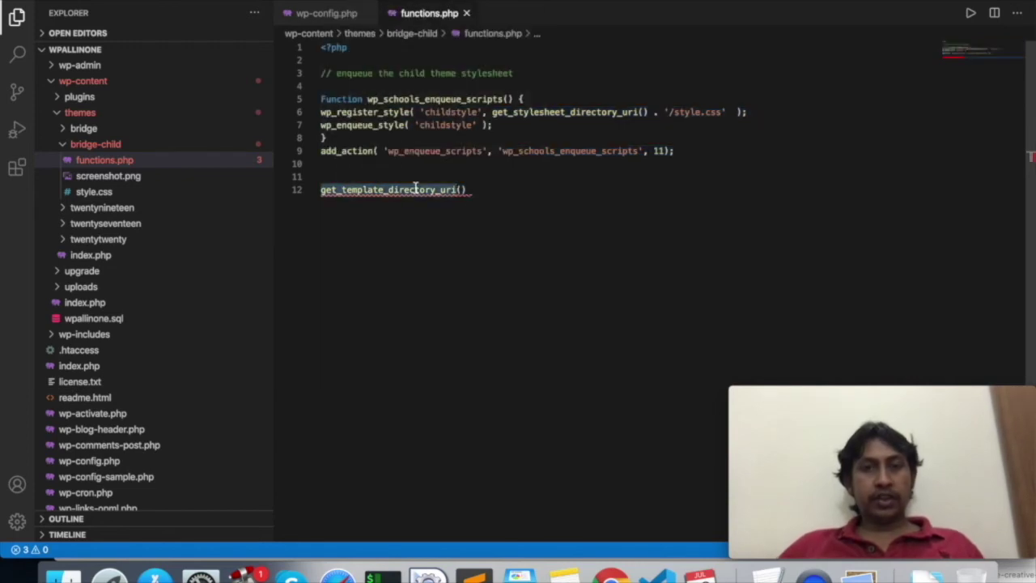
key("BackSpace")
key("BackSpace")
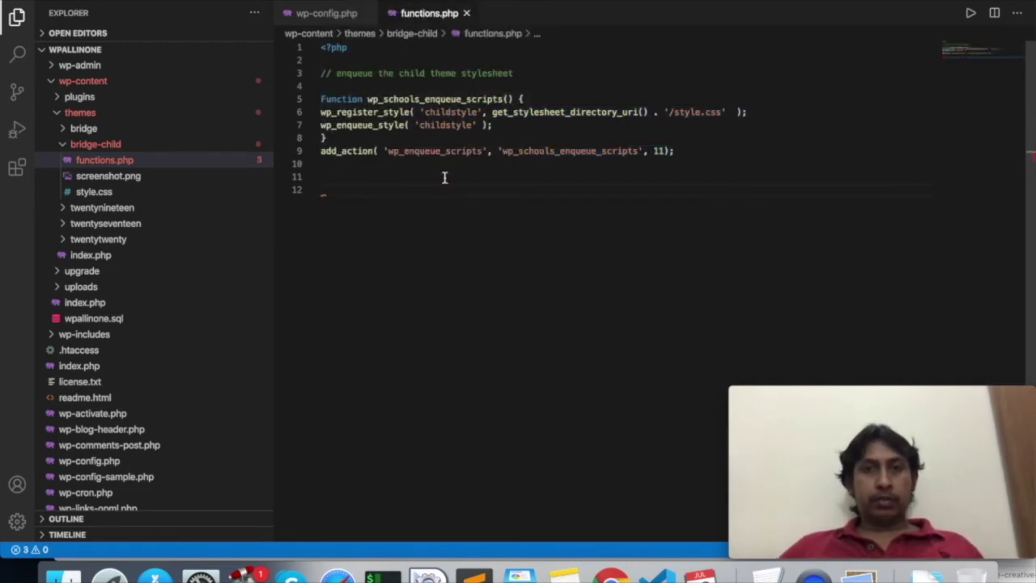
double_click(548, 113)
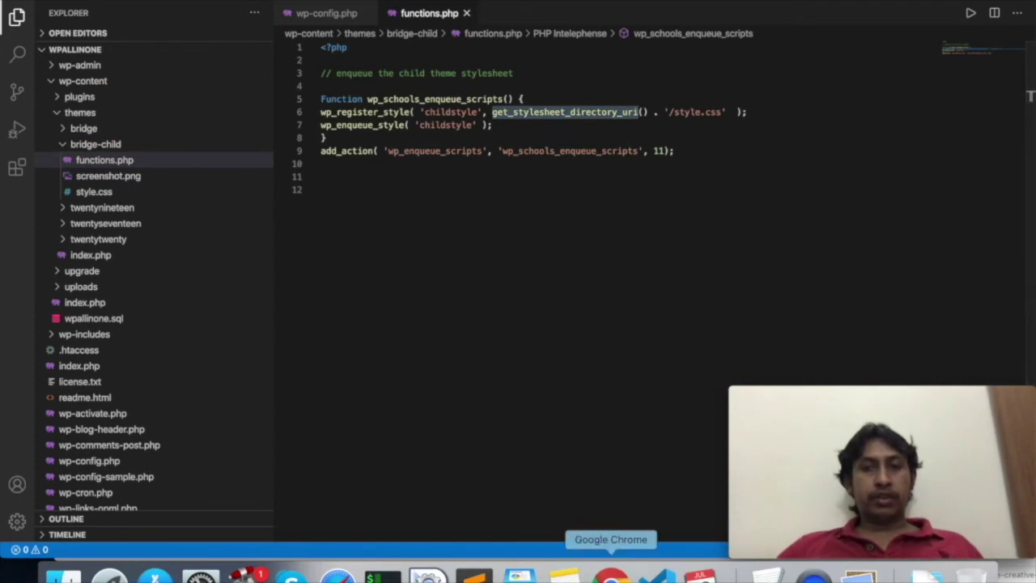
- Check the themes folder and reopen bridge-child in Finder, then return to the Hello There page
left_click(611, 575)
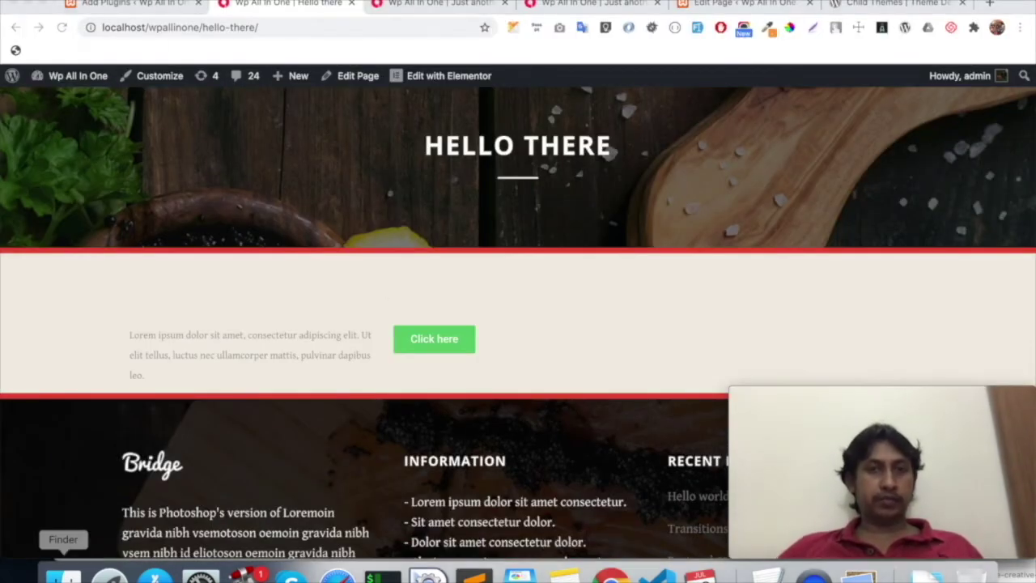
left_click(63, 575)
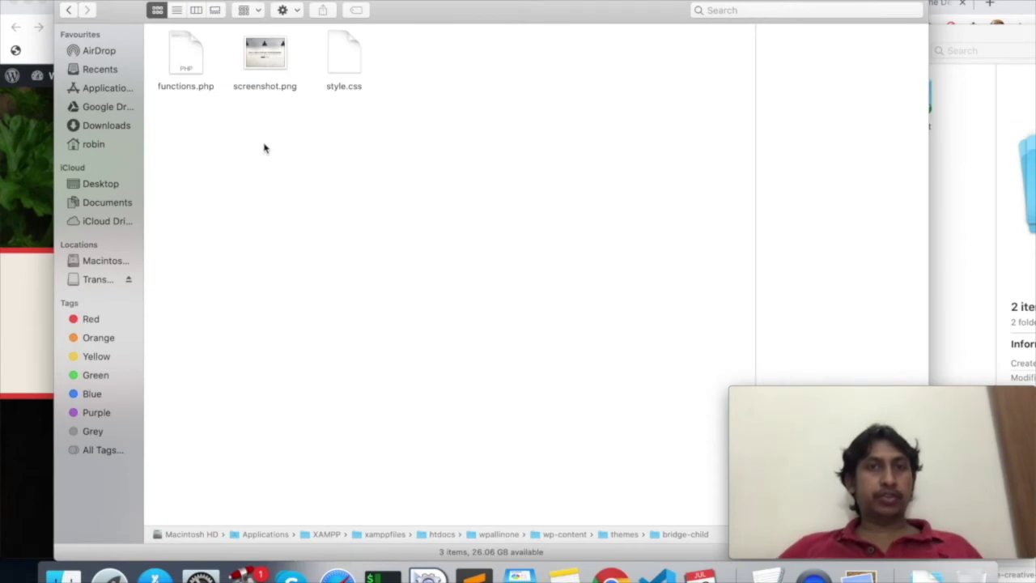
left_click(71, 11)
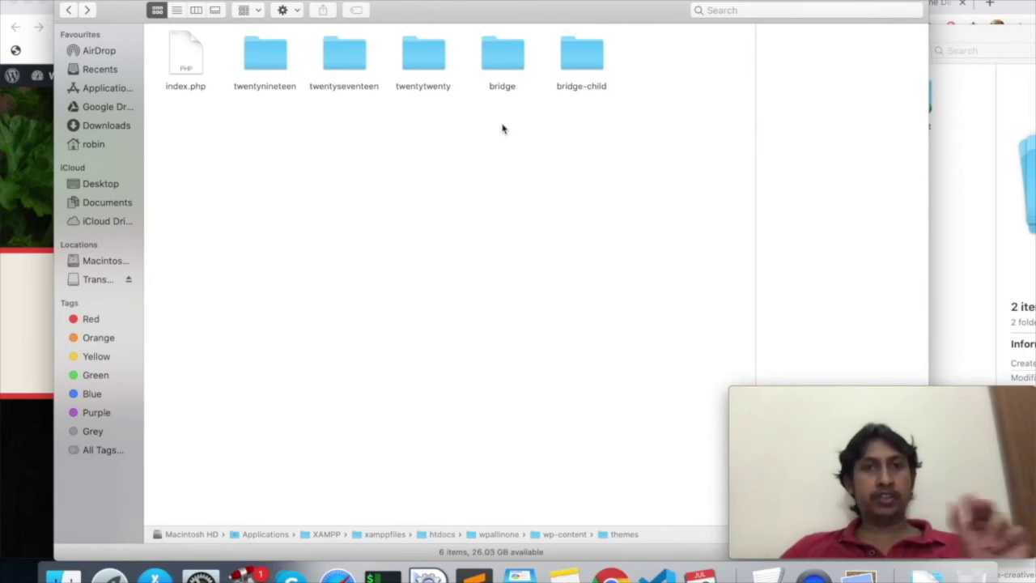
double_click(592, 67)
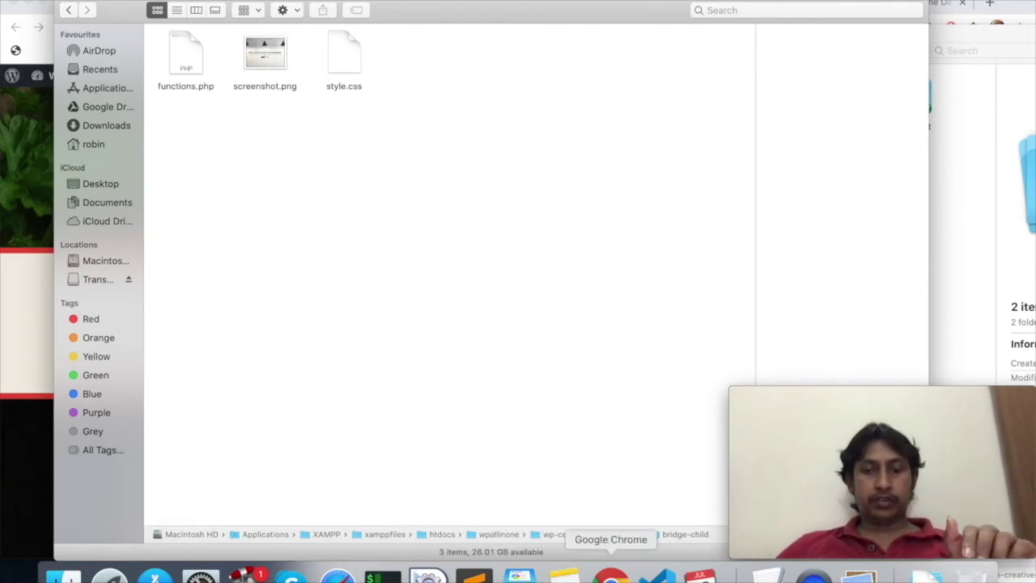
left_click(611, 577)
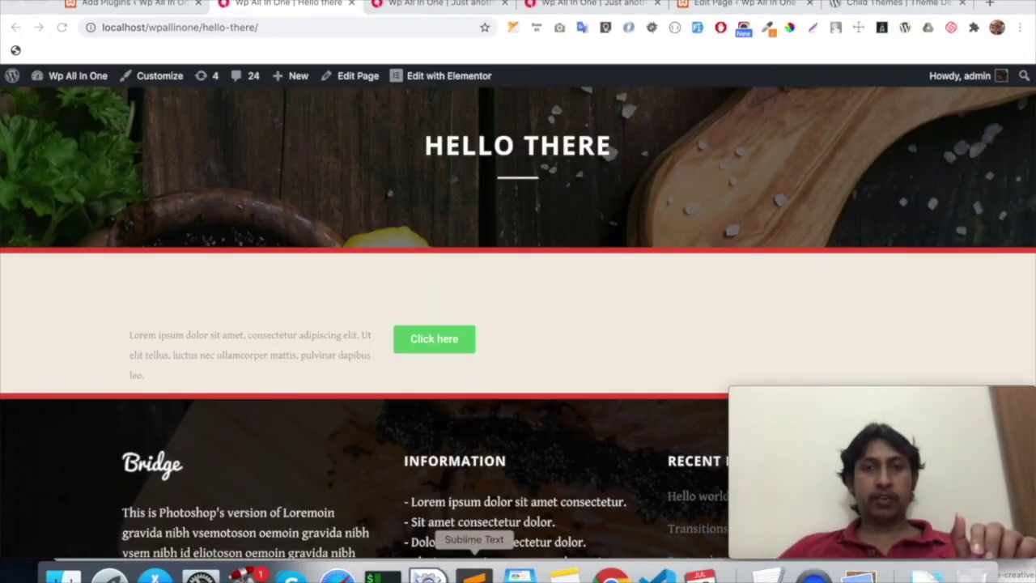
left_click(474, 577)
- In functions.php, read the get_stylesheet_directory_uri documentation and leave line 12 empty
key("ctrl+Up")
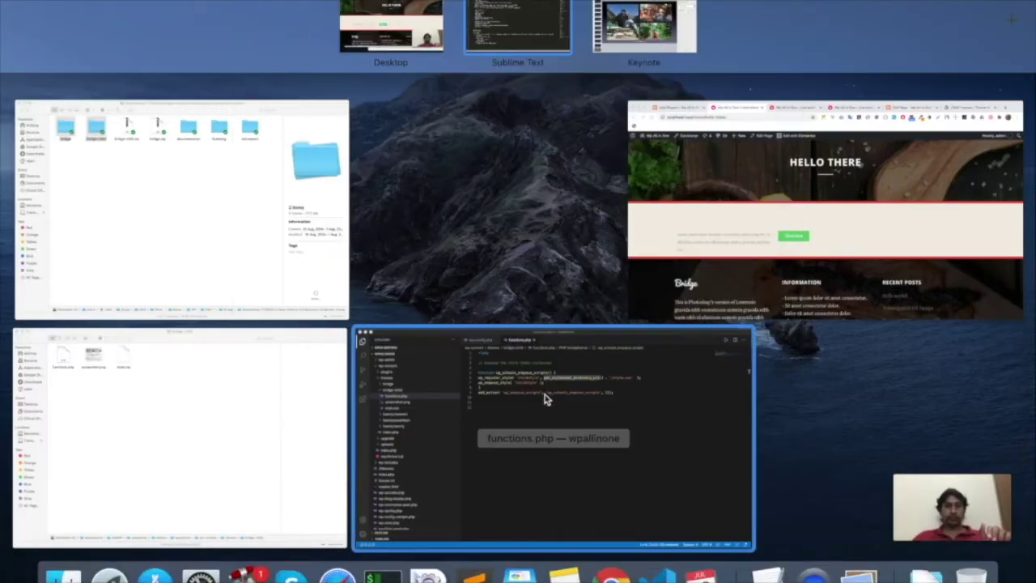
left_click(548, 397)
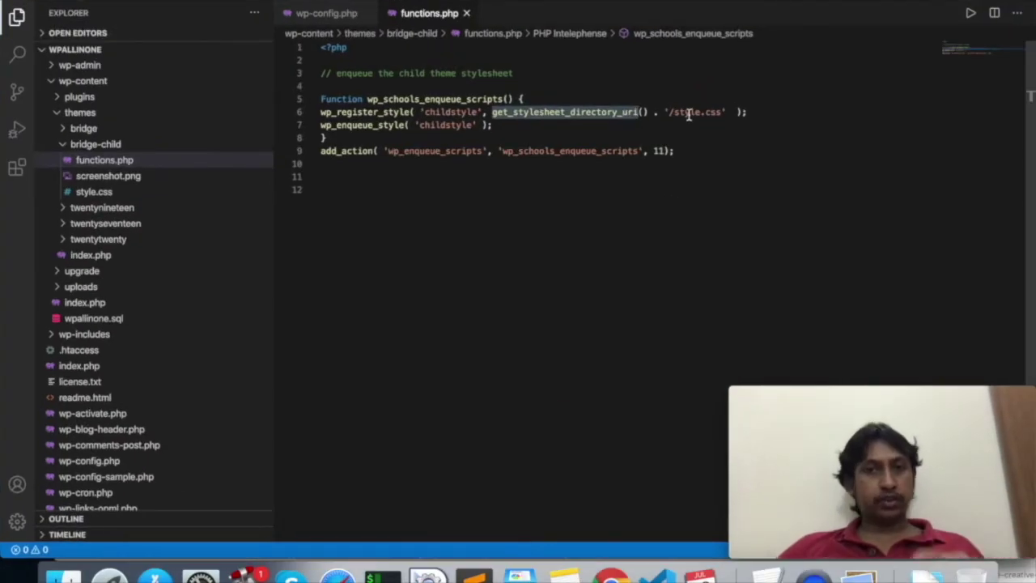
mouse_move(491, 113)
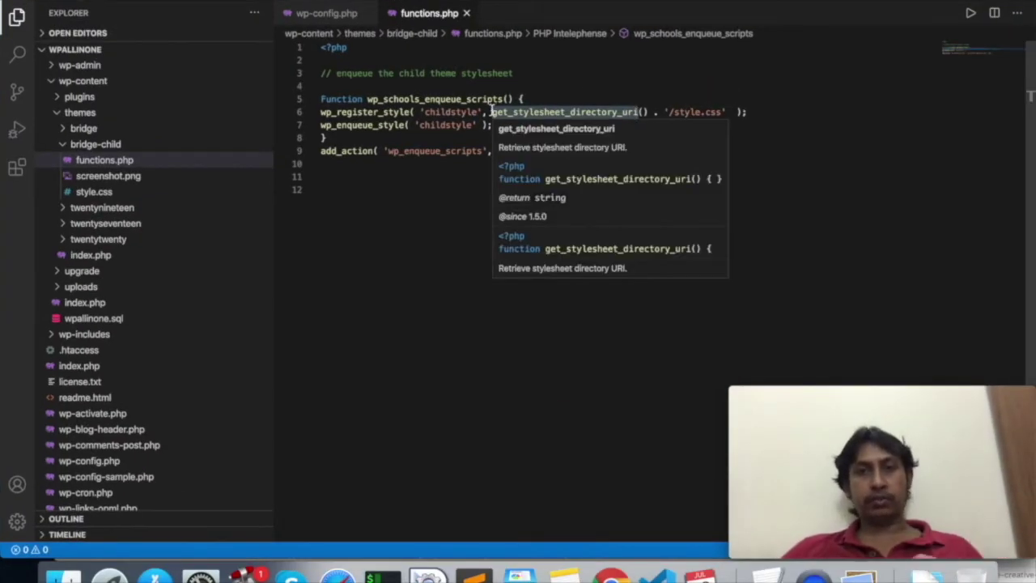
left_click(502, 249)
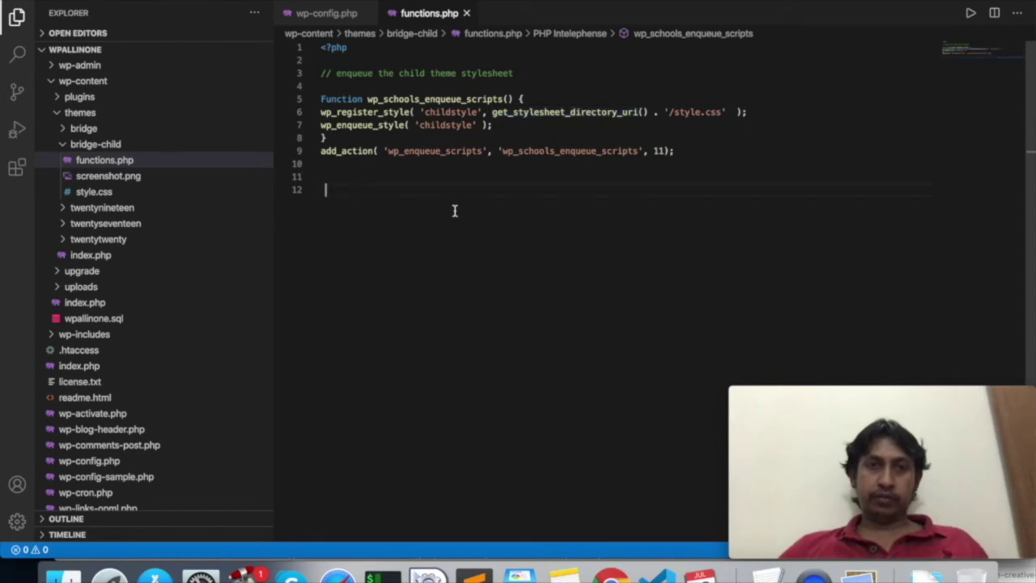
type("get")
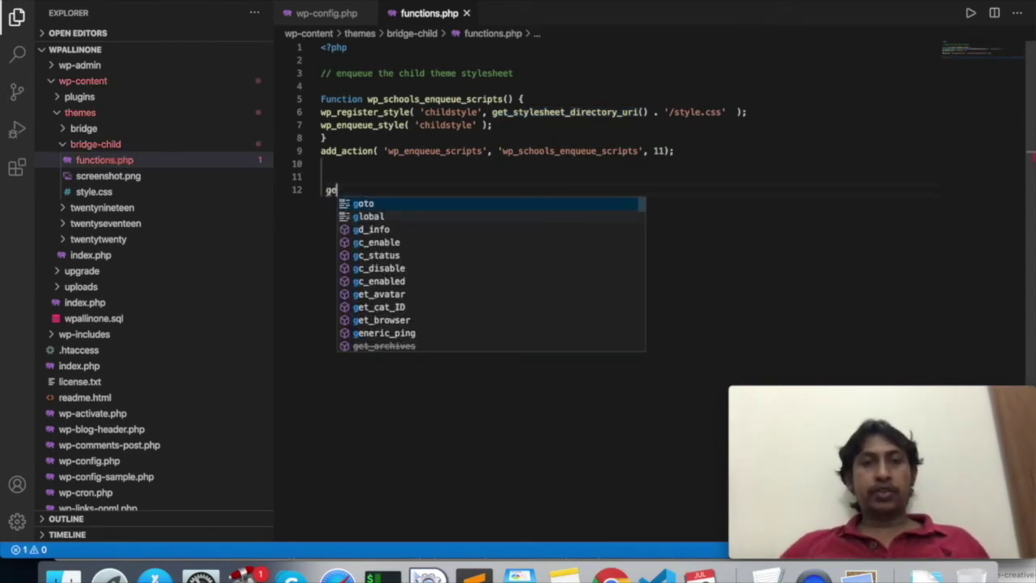
key("BackSpace")
key("BackSpace")
key("BackSpace")
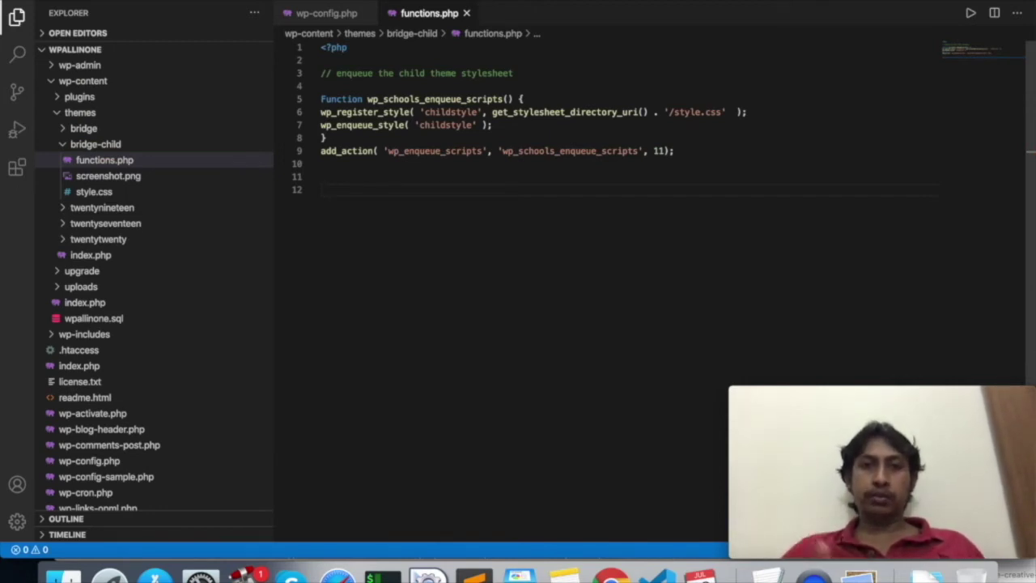
double_click(575, 112)
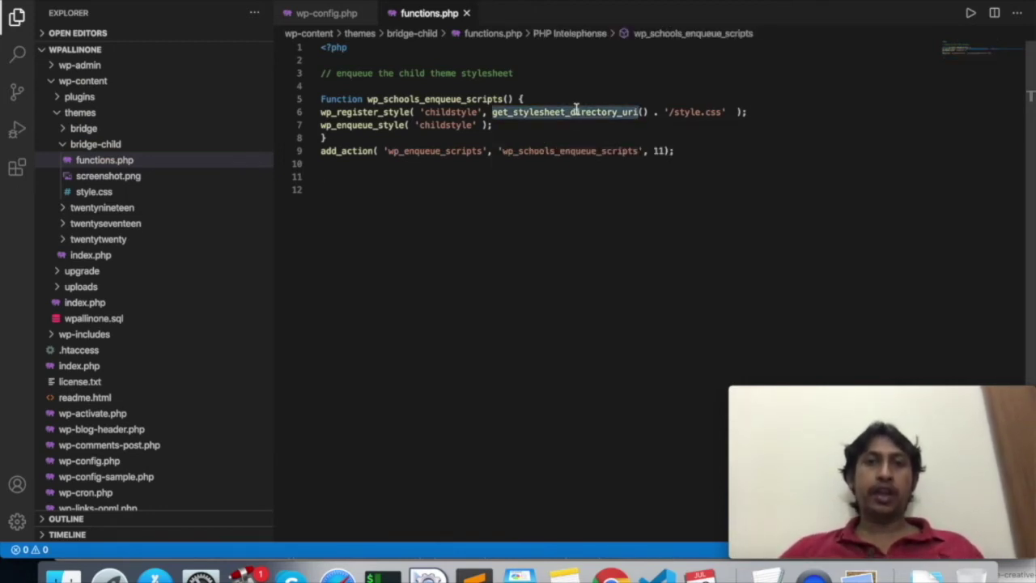
left_click(516, 214)
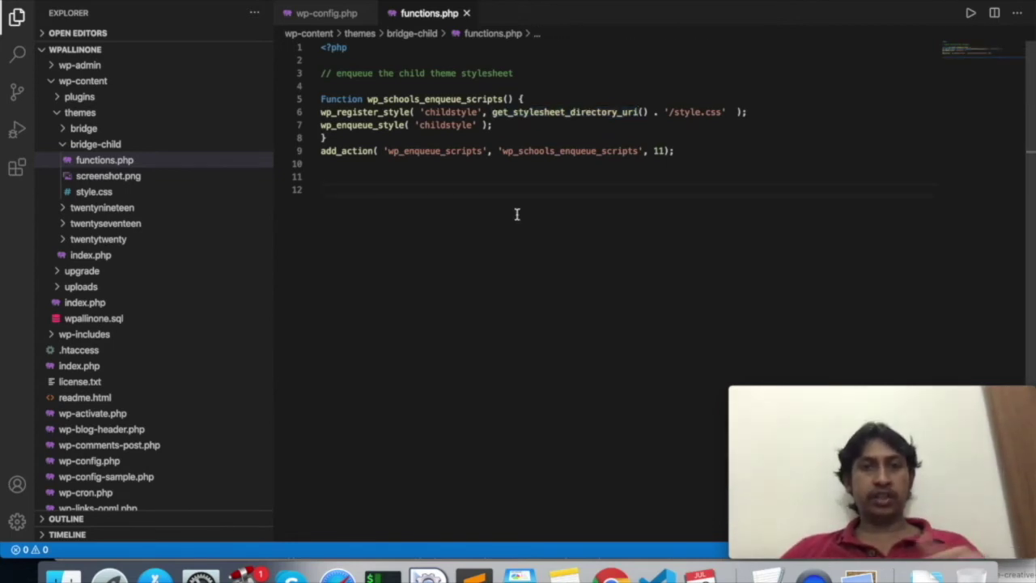
key("super+Tab")
- Search Google for 'child theme wordpress' in a new tab, then close that tab
scroll(272, 276, "up", 1)
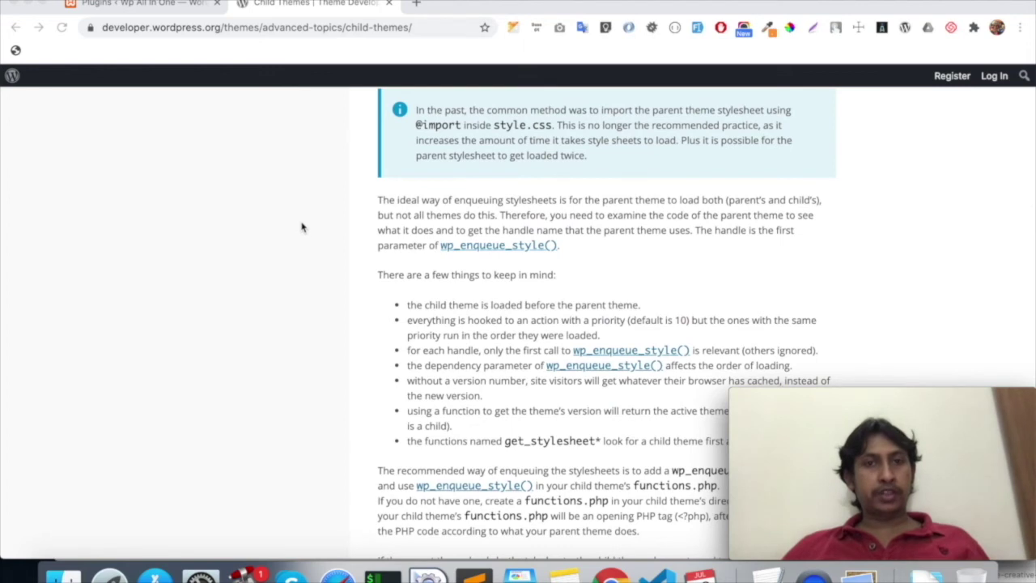
scroll(301, 228, "up", 3)
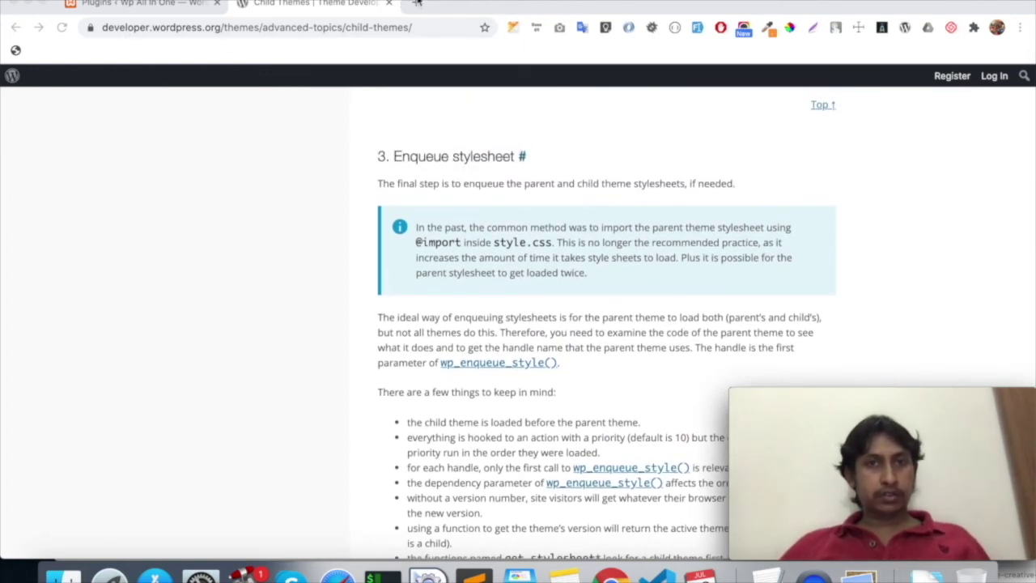
left_click(417, 3)
type("chid")
key("BackSpace")
type("ld theme ")
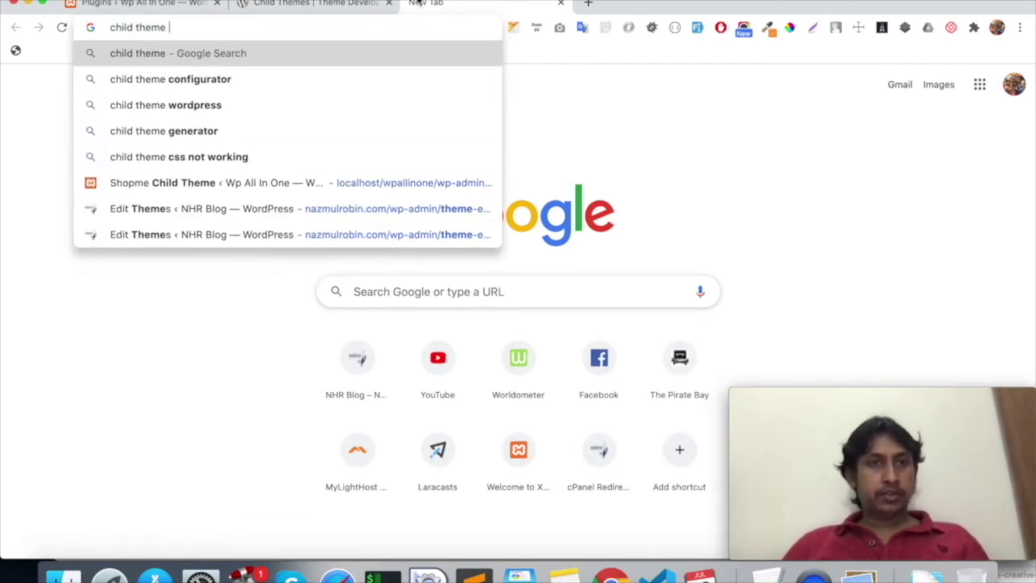
type("w")
key("Down")
key("Return")
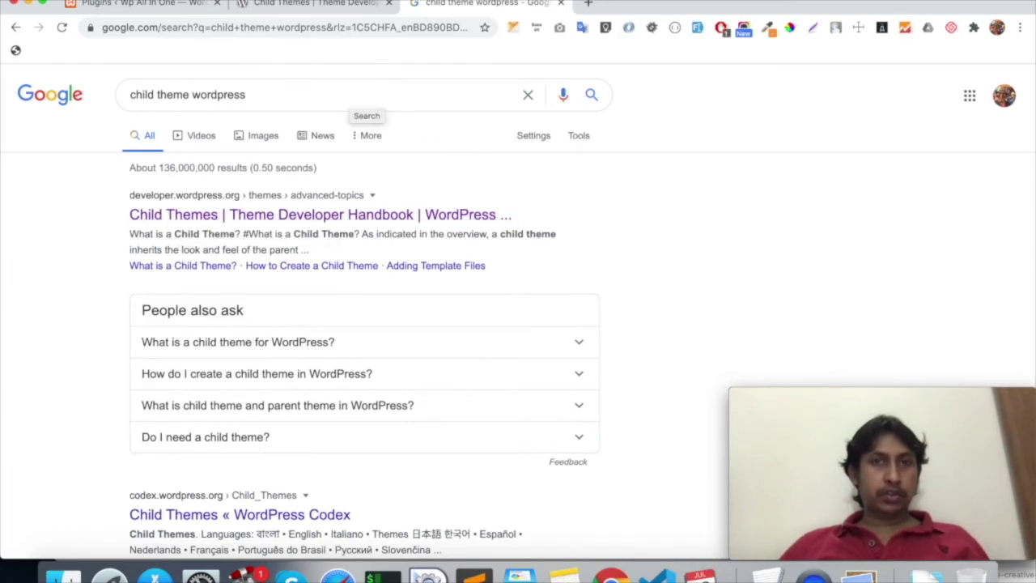
left_click(560, 3)
- Scroll to the example style.css header comment and select its twentyfifteenchild text domain
scroll(327, 387, "up", 15)
scroll(327, 386, "down", 10)
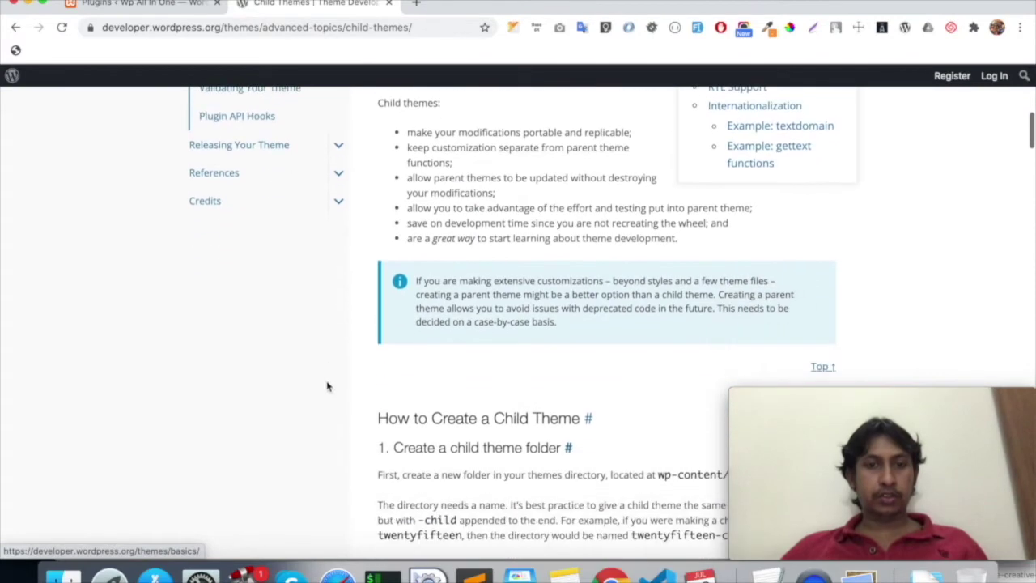
scroll(310, 425, "down", 3)
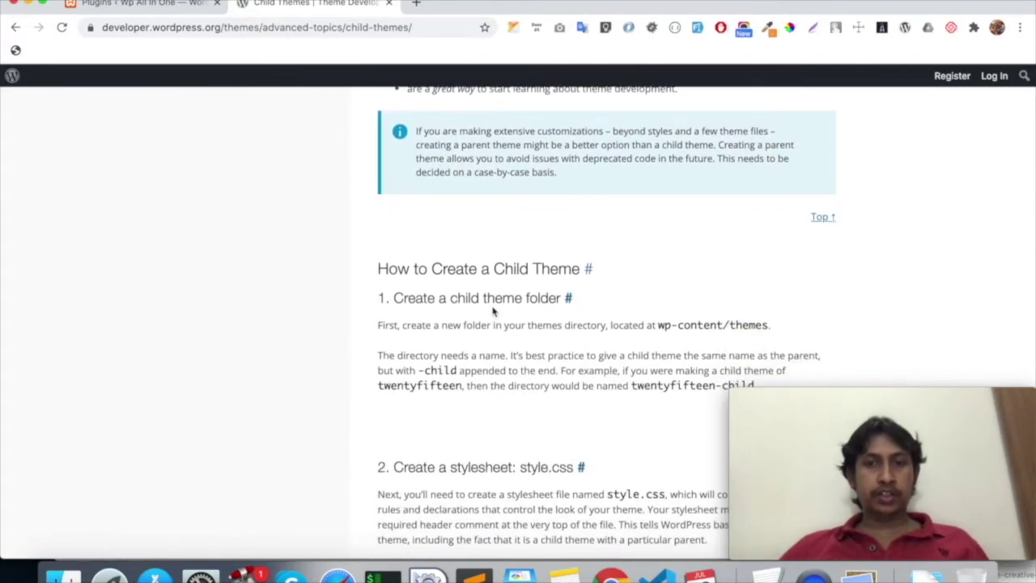
scroll(492, 310, "down", 3)
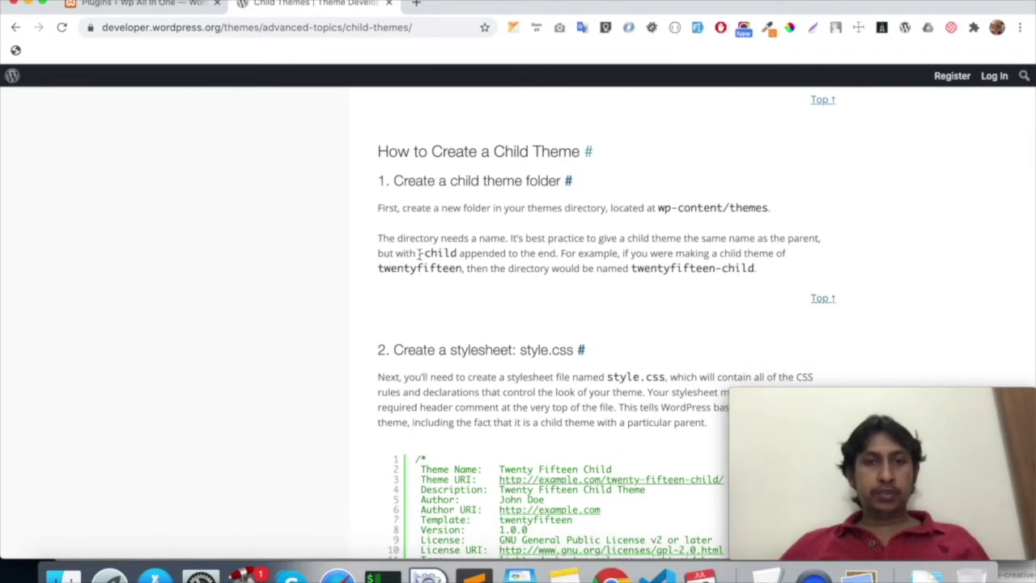
scroll(348, 332, "down", 4)
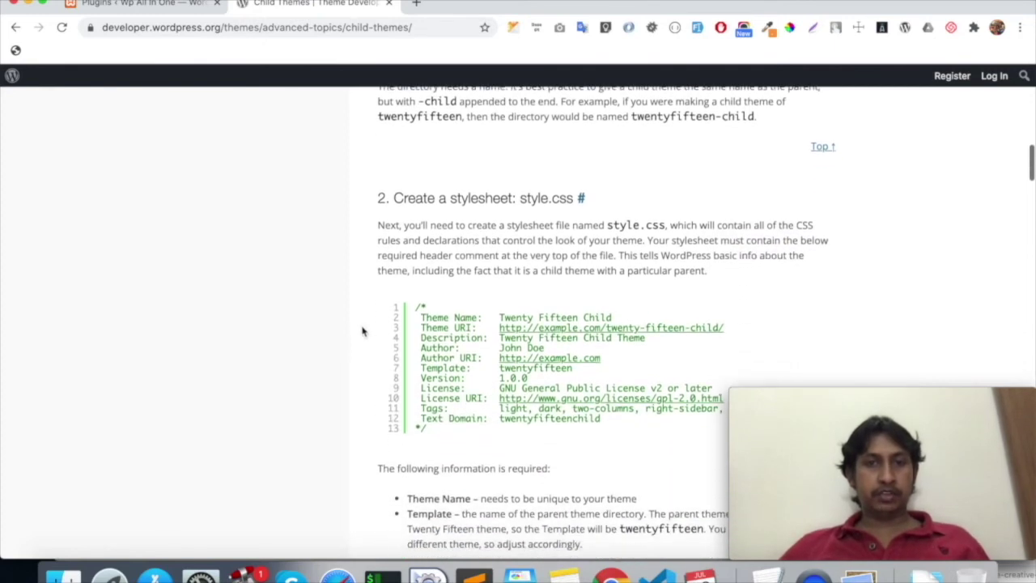
scroll(337, 366, "down", 1)
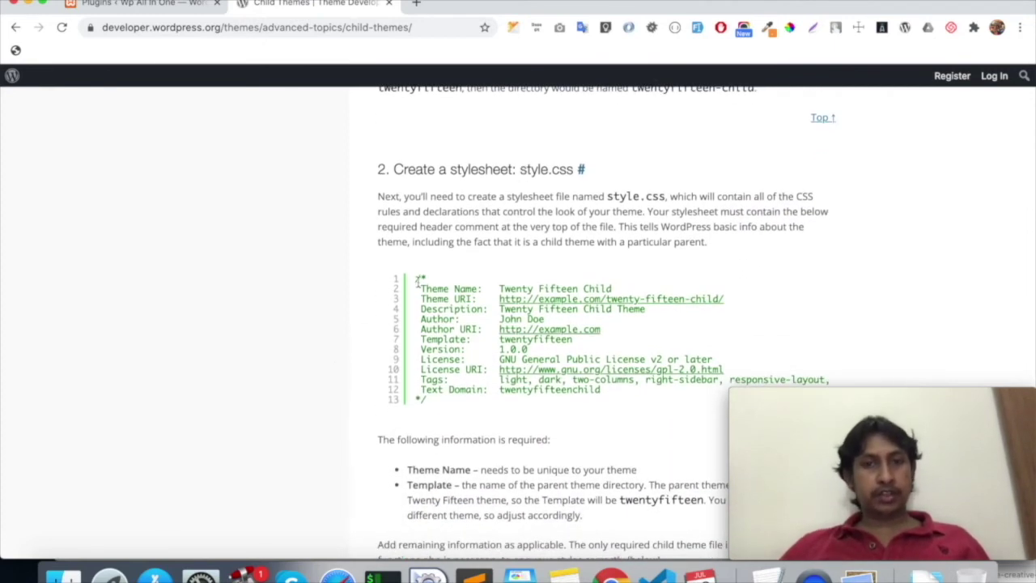
left_click_drag(415, 281, 441, 404)
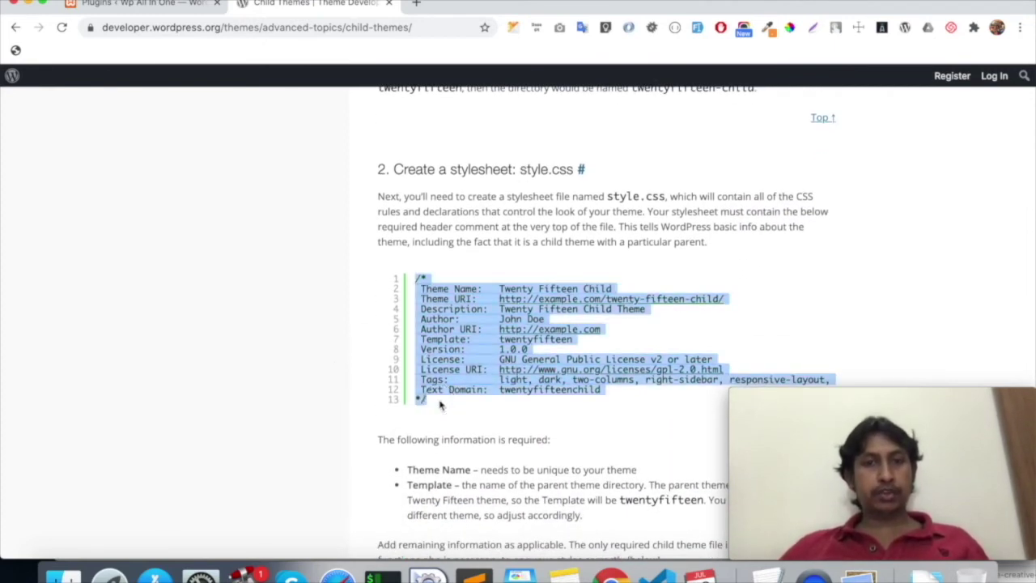
left_click(251, 364)
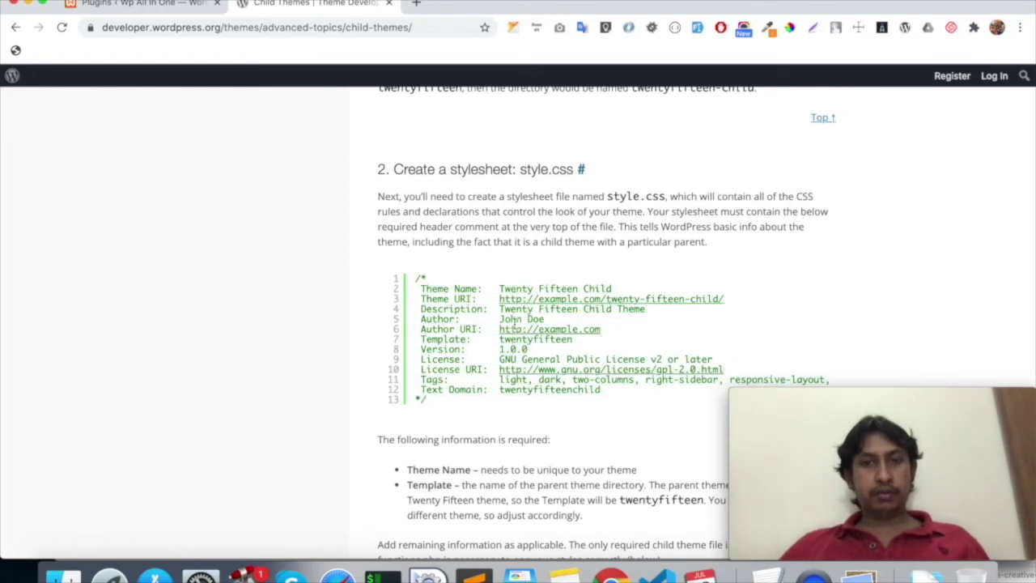
triple_click(516, 391)
double_click(516, 391)
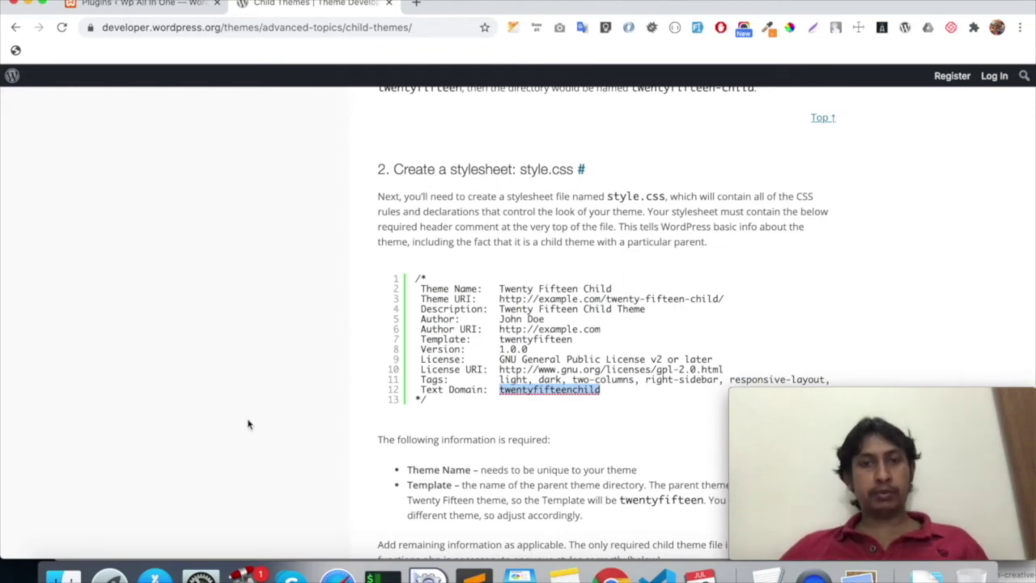
- Scroll the Child Themes handbook page down to the stylesheet enqueue section and add_action examples
scroll(250, 421, "down", 10)
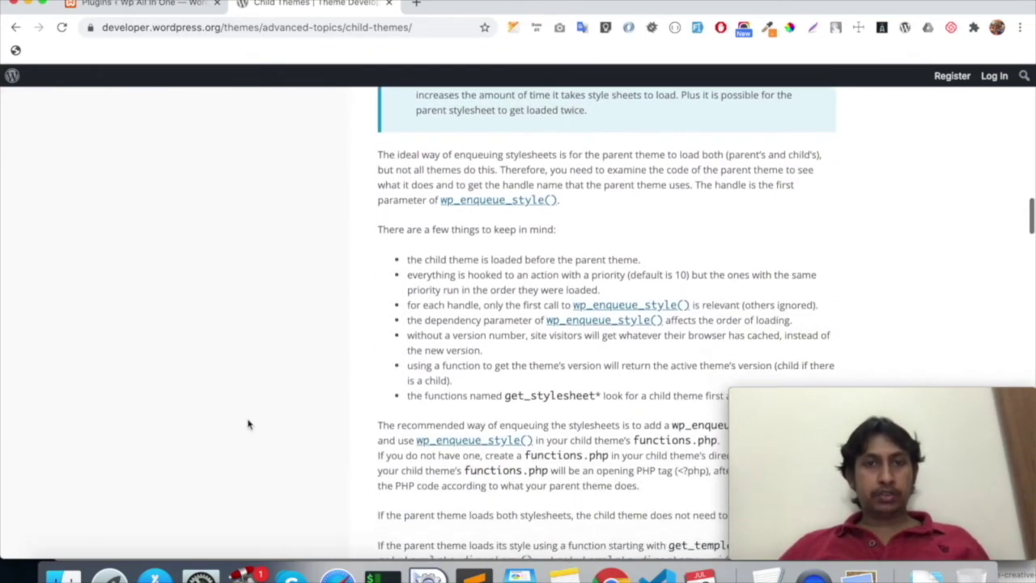
scroll(248, 424, "up", 3)
scroll(293, 380, "down", 8)
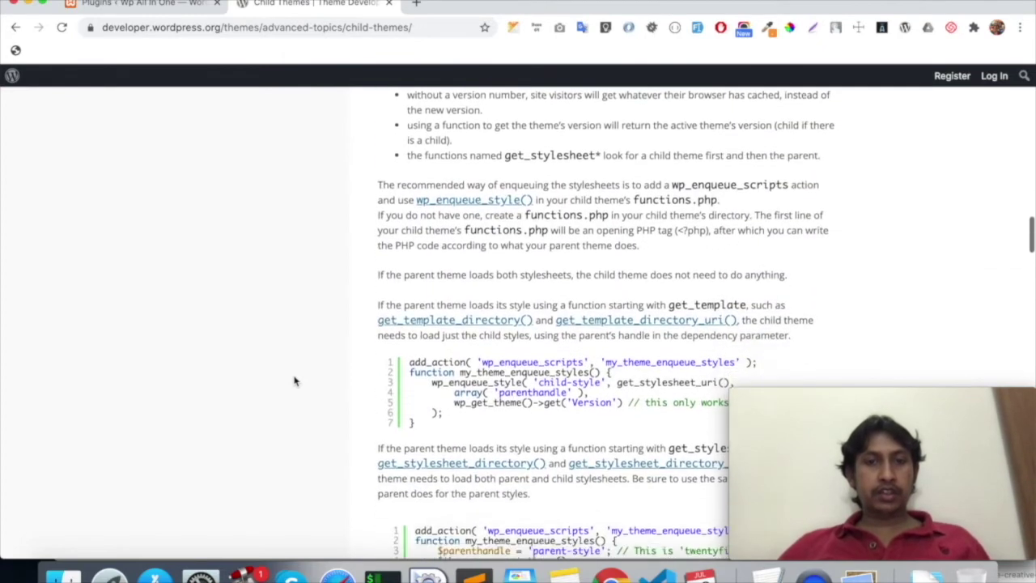
scroll(324, 373, "down", 4)
scroll(321, 435, "down", 7)
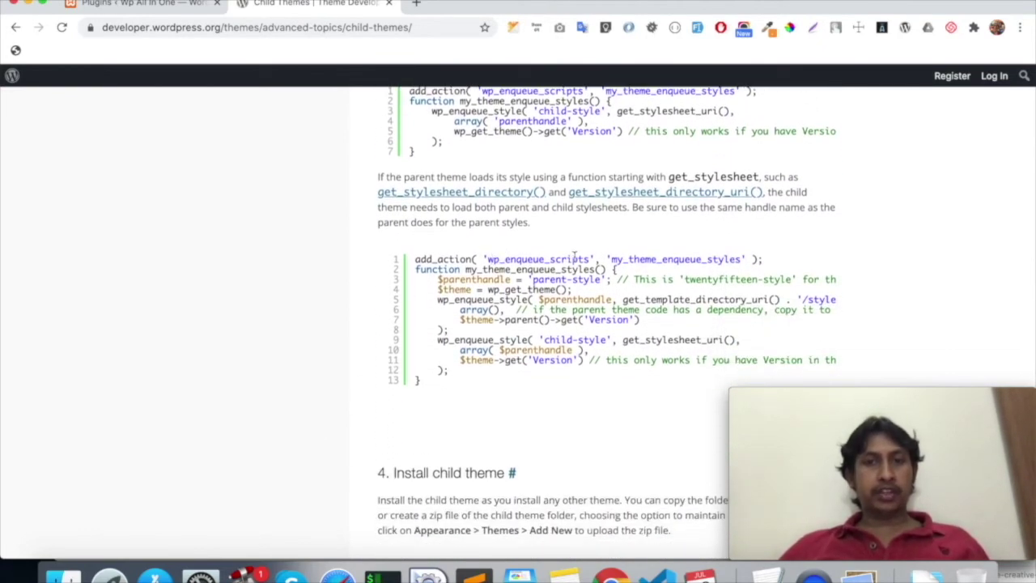
scroll(502, 318, "up", 5)
scroll(502, 318, "down", 3)
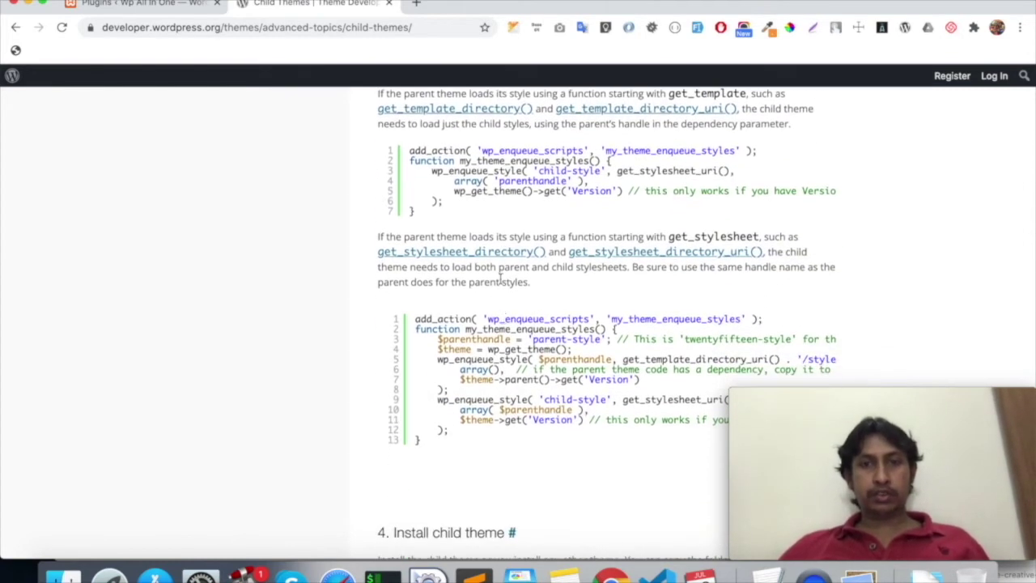
scroll(512, 296, "down", 1)
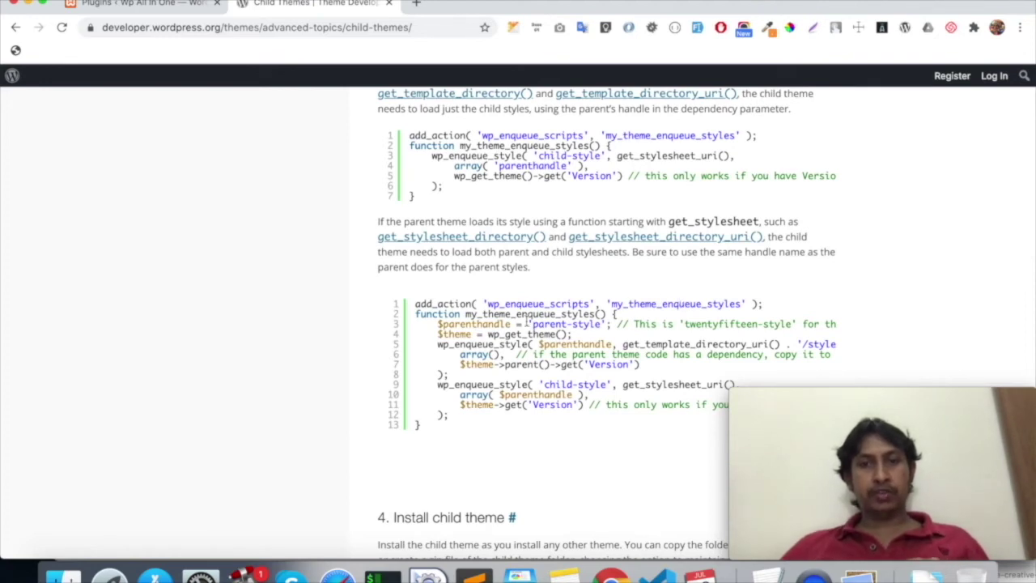
scroll(461, 378, "down", 2)
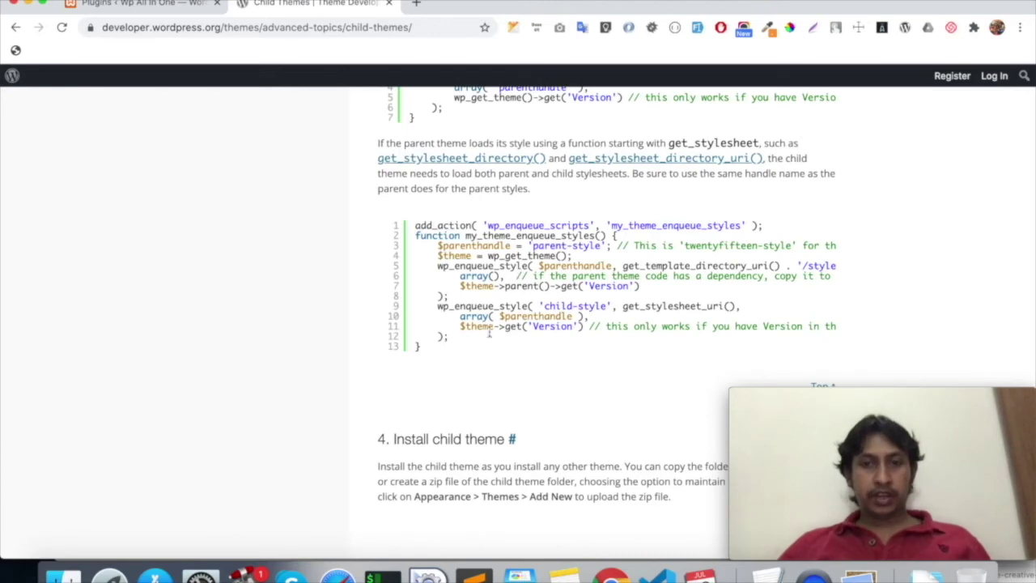
scroll(260, 387, "down", 2)
scroll(261, 387, "up", 6)
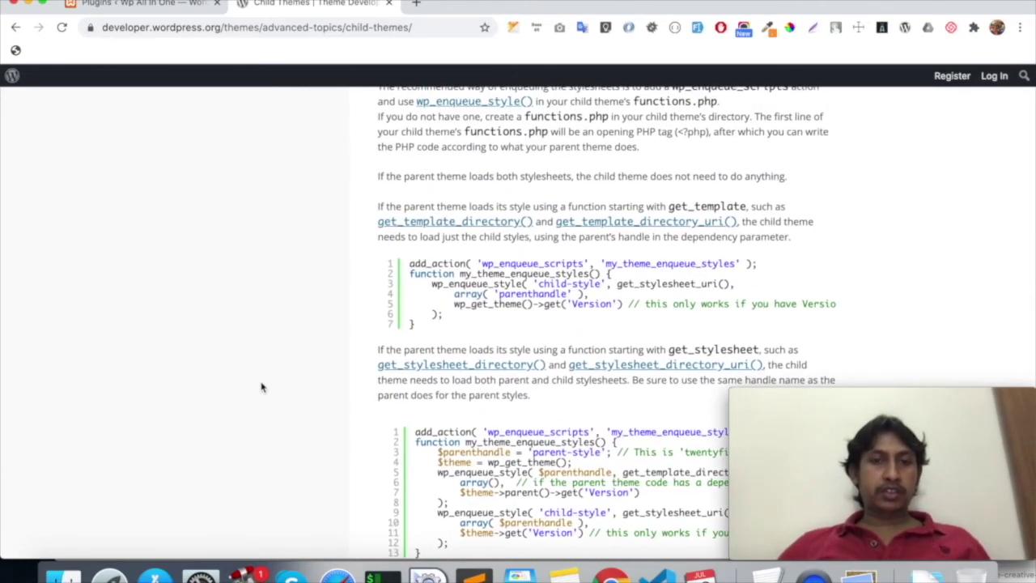
- Compare the bridge-child folder with the parent bridge theme folder in Finder
key("ctrl+Up")
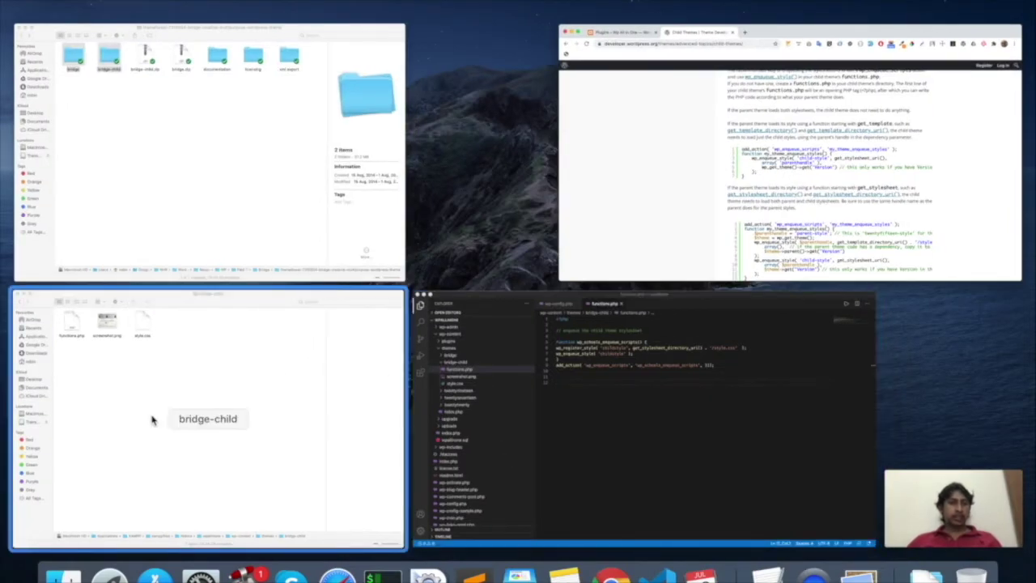
left_click(152, 420)
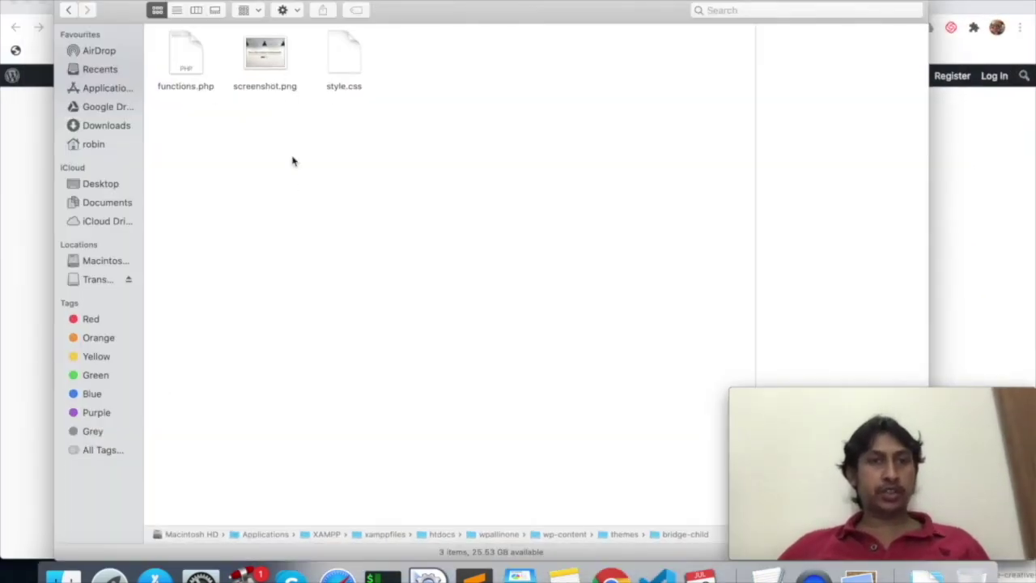
key("ctrl+Up")
key("ctrl+Up")
key("ctrl+Right")
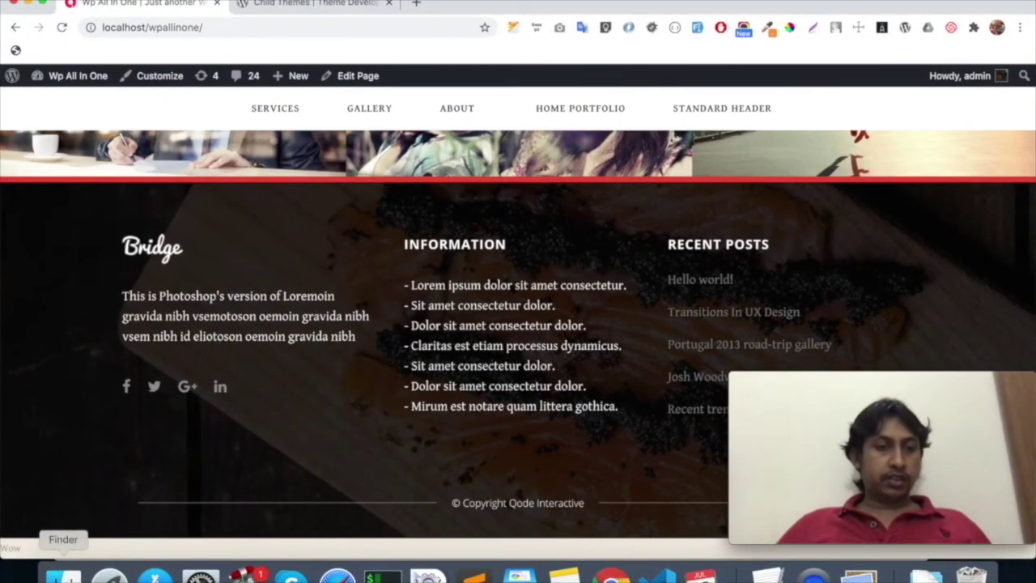
left_click(63, 575)
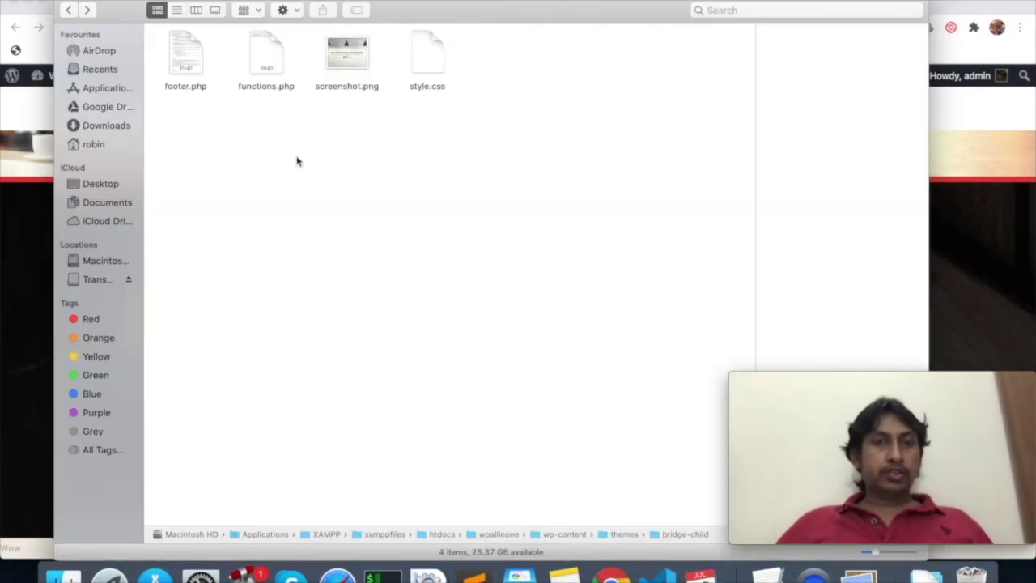
left_click(71, 10)
double_click(500, 64)
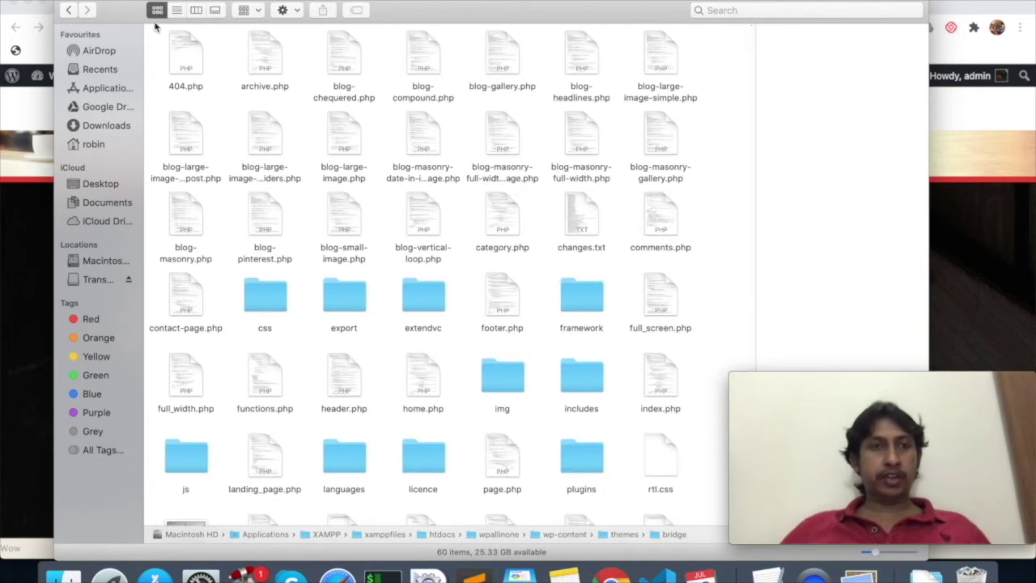
left_click(71, 11)
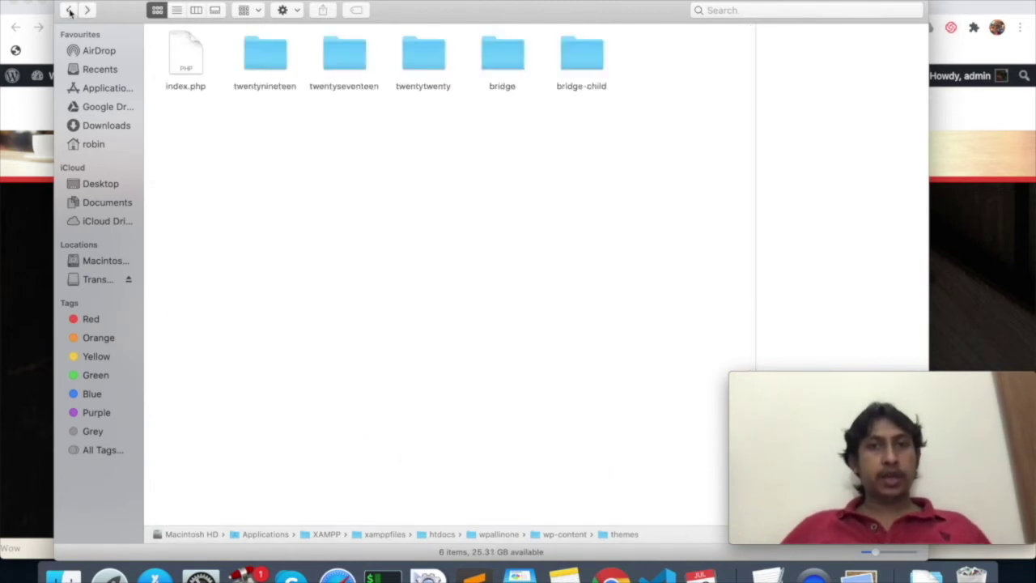
double_click(573, 65)
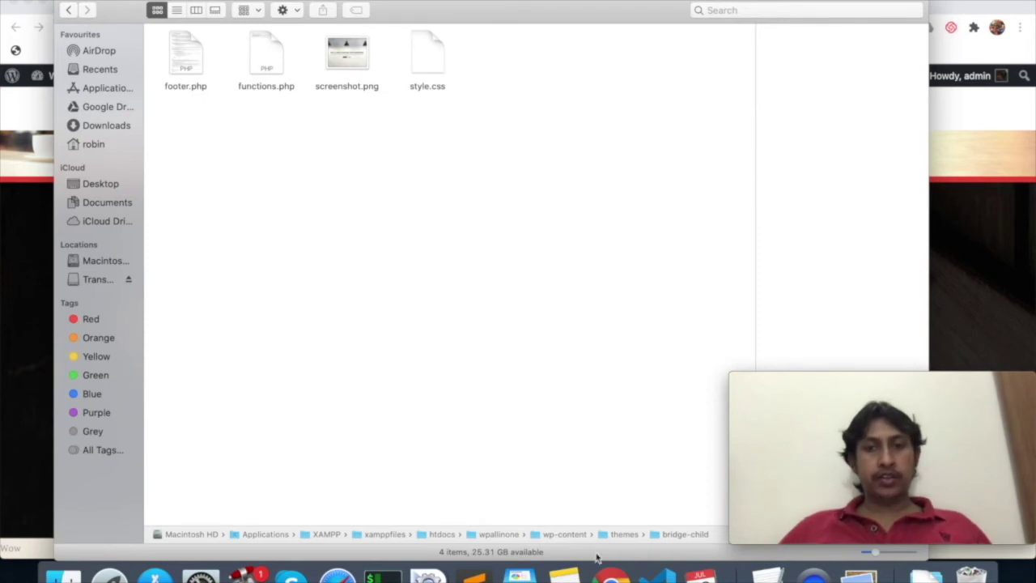
- Check the footer.php code, then reload localhost/wpallinone to see the footer override
left_click(662, 574)
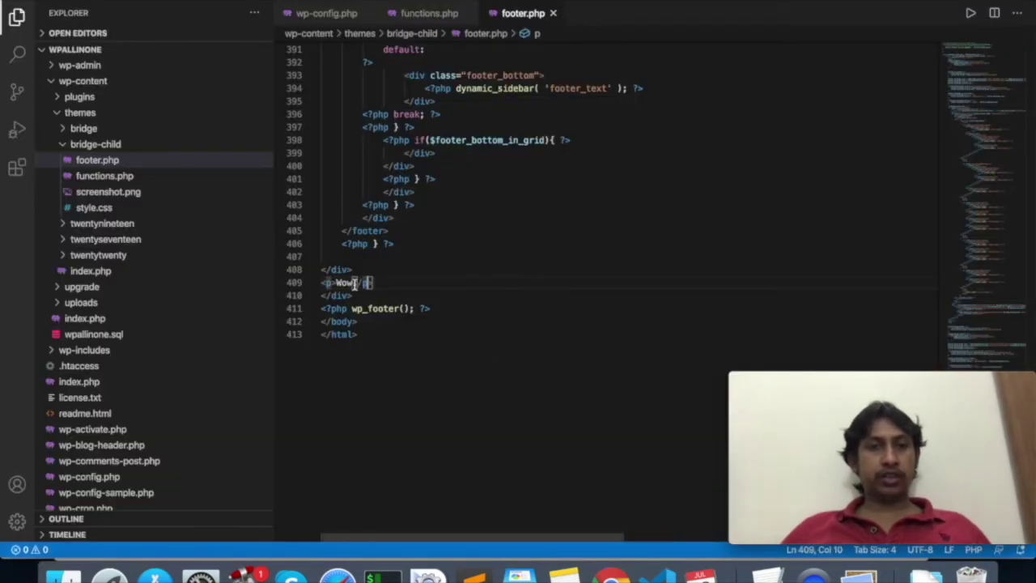
left_click(435, 292)
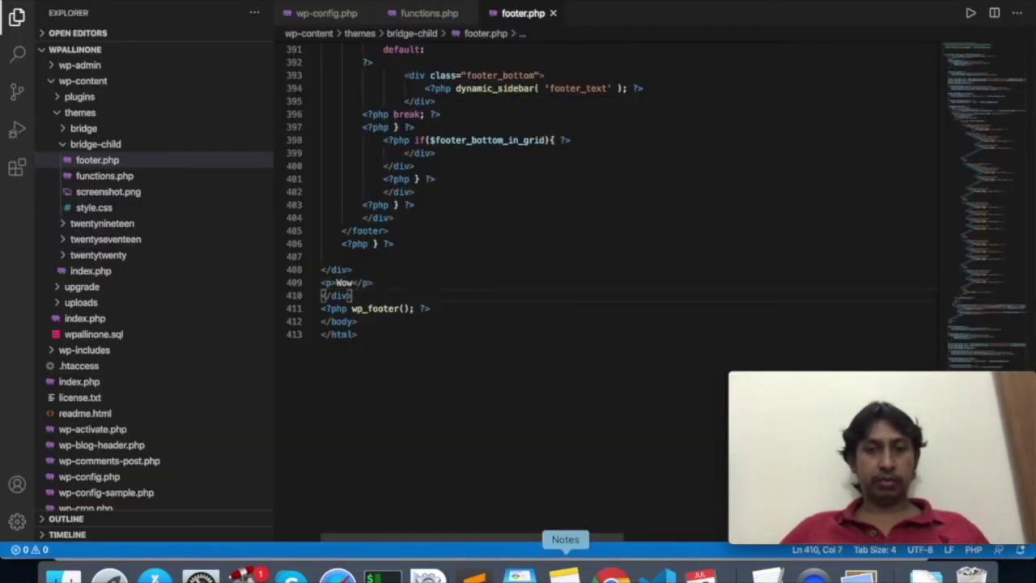
left_click(611, 574)
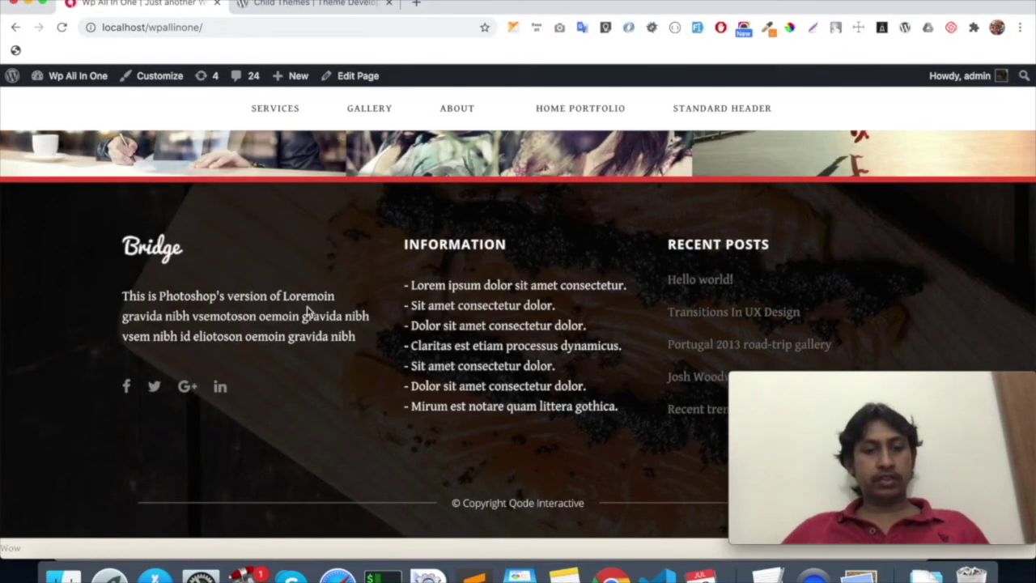
key("super+r")
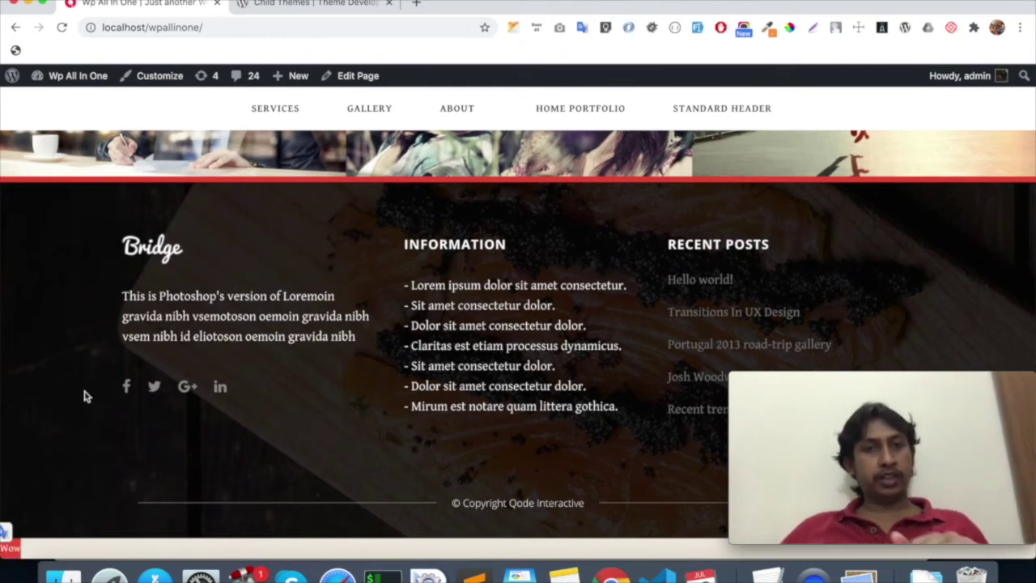
left_click(63, 578)
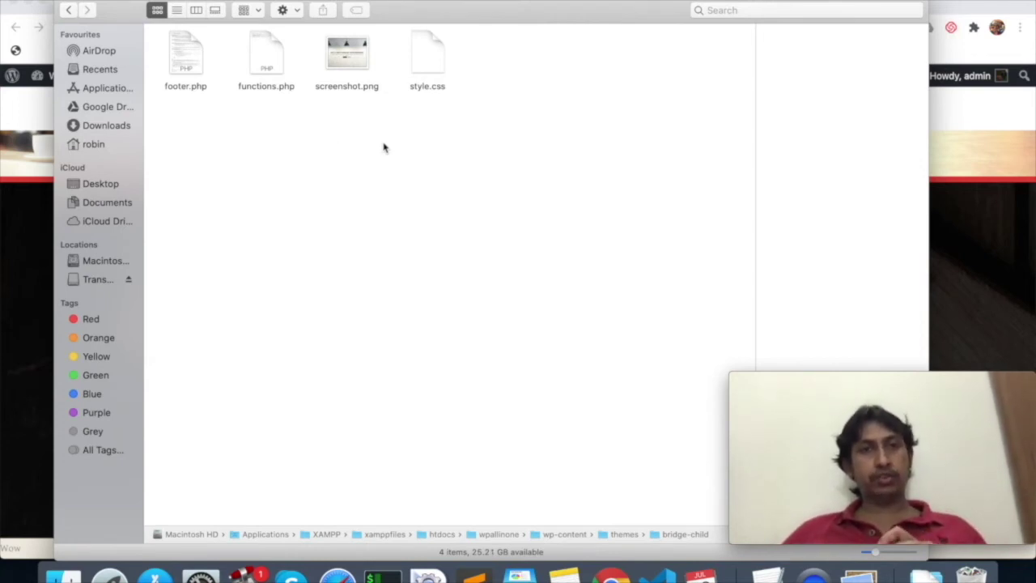
- Create a new folder named woocommerce inside bridge-child and open it
right_click(430, 136)
left_click(468, 142)
type("w")
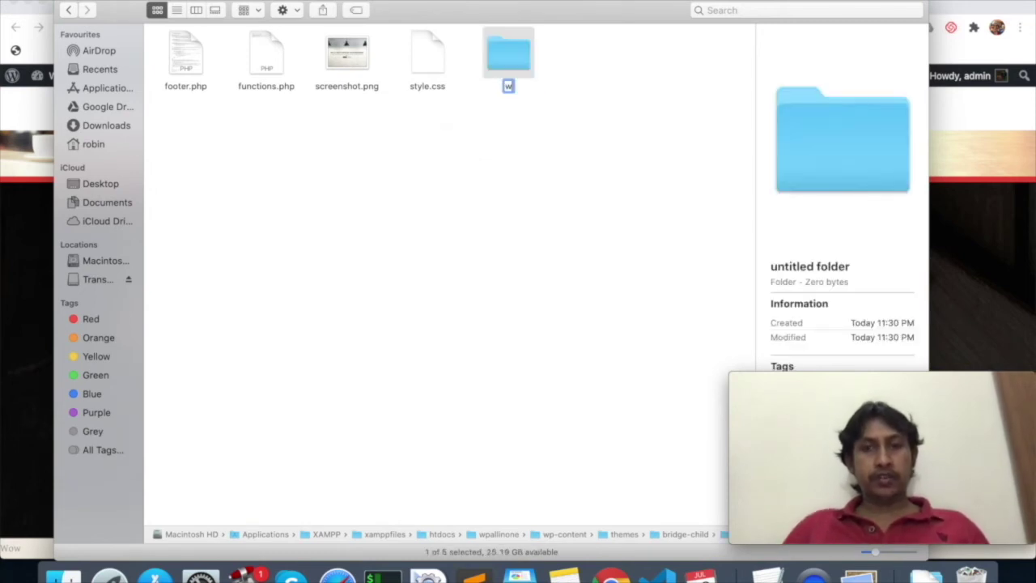
type("oocommerce")
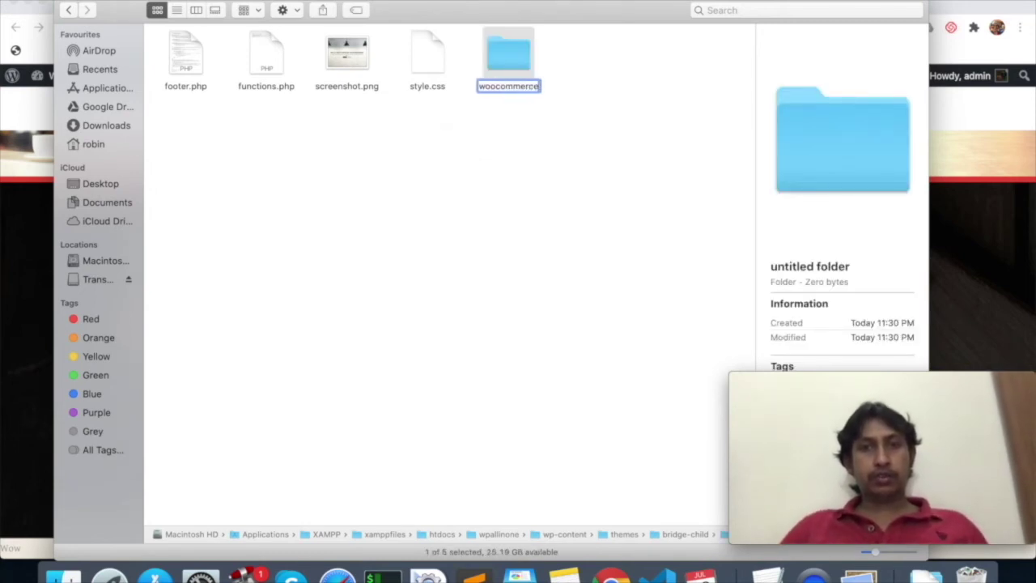
key("Return")
double_click(510, 57)
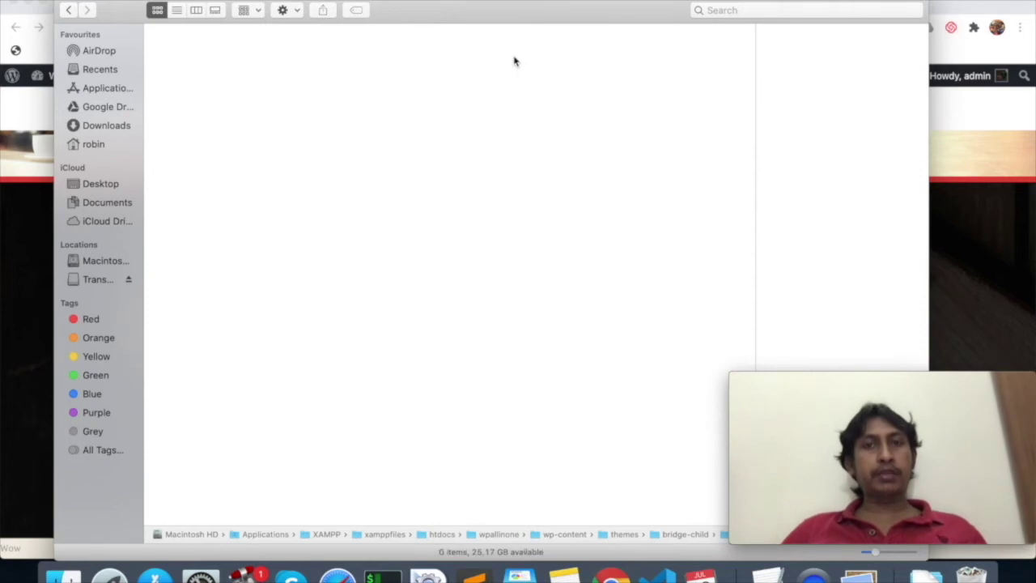
right_click(372, 140)
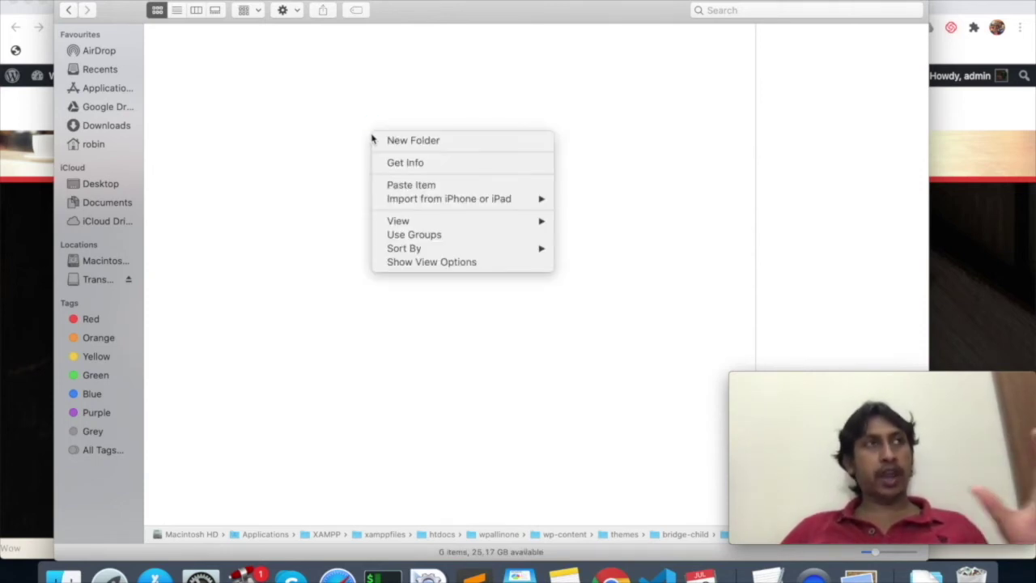
left_click(254, 123)
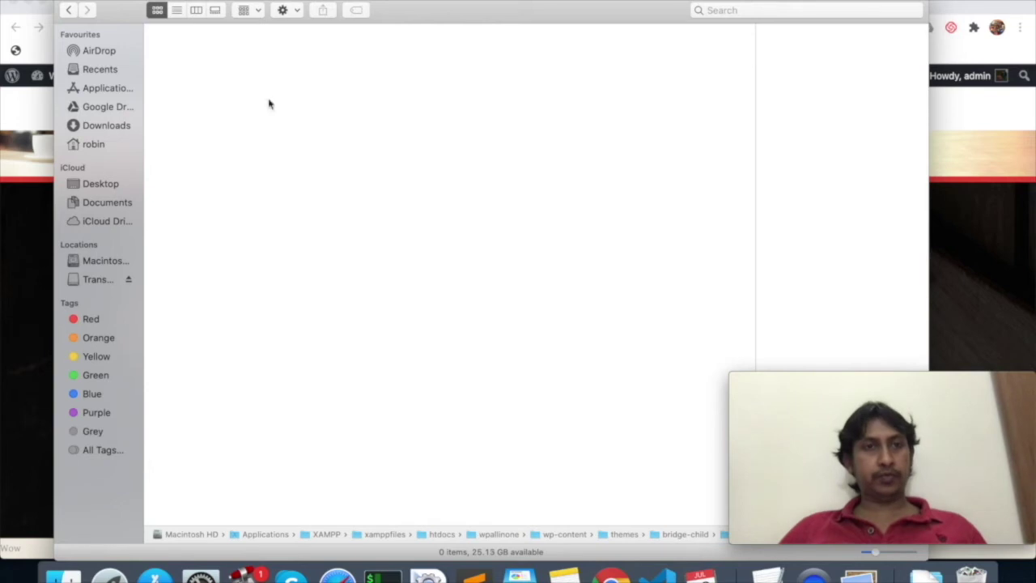
- Move the woocommerce folder to the Trash and switch to the course notes
left_click(71, 11)
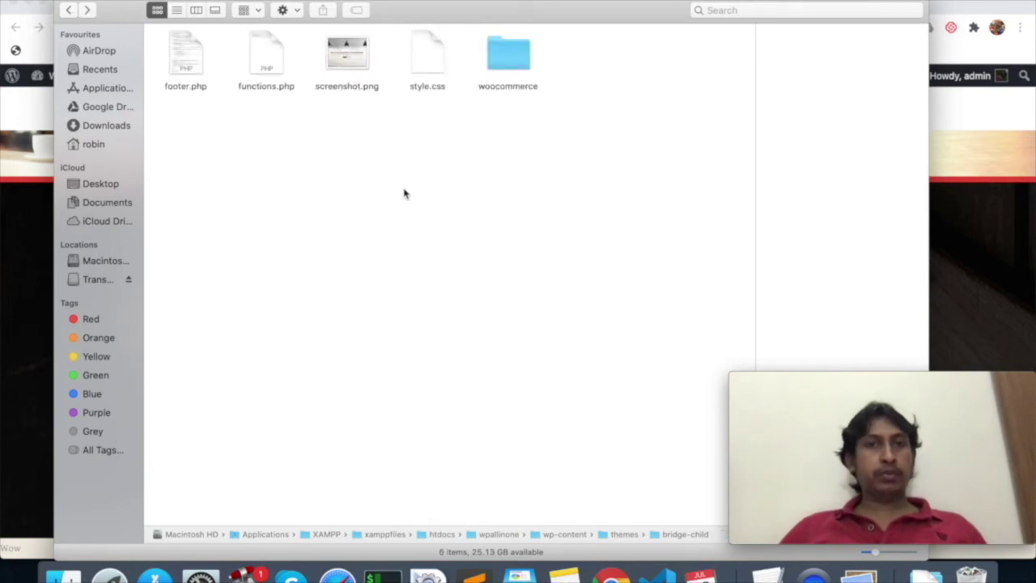
left_click(507, 65)
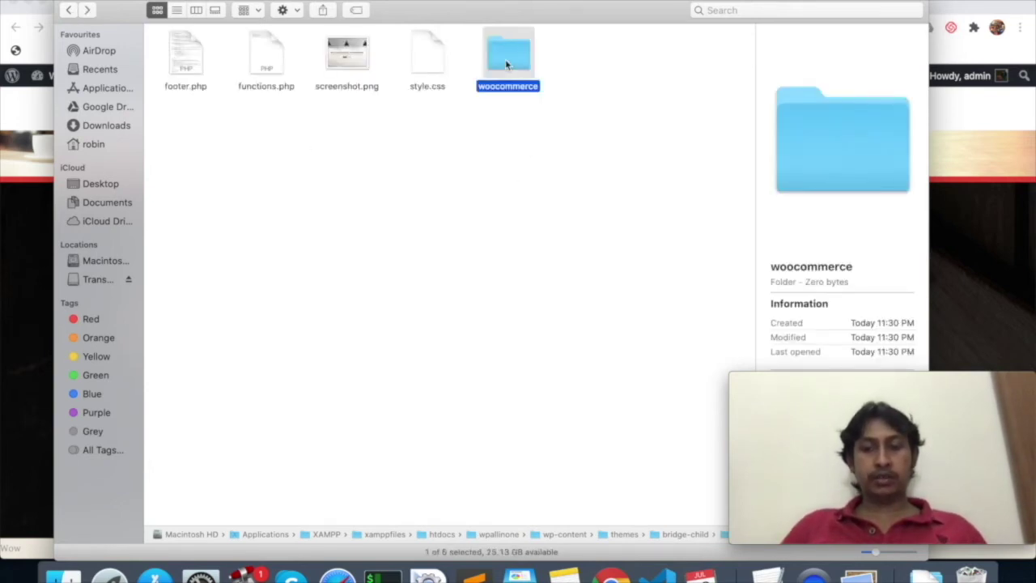
key("super+BackSpace")
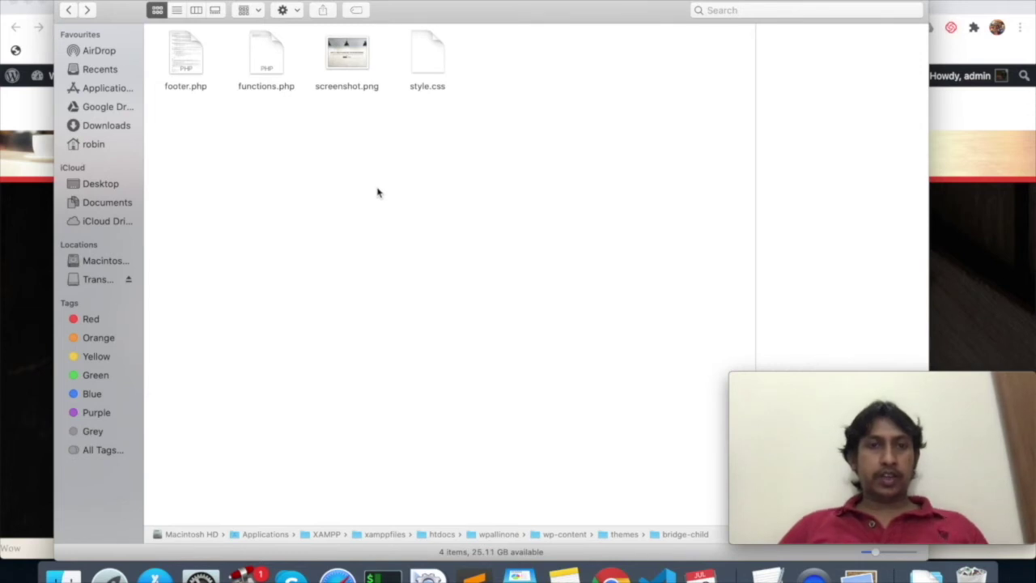
key("ctrl+Right")
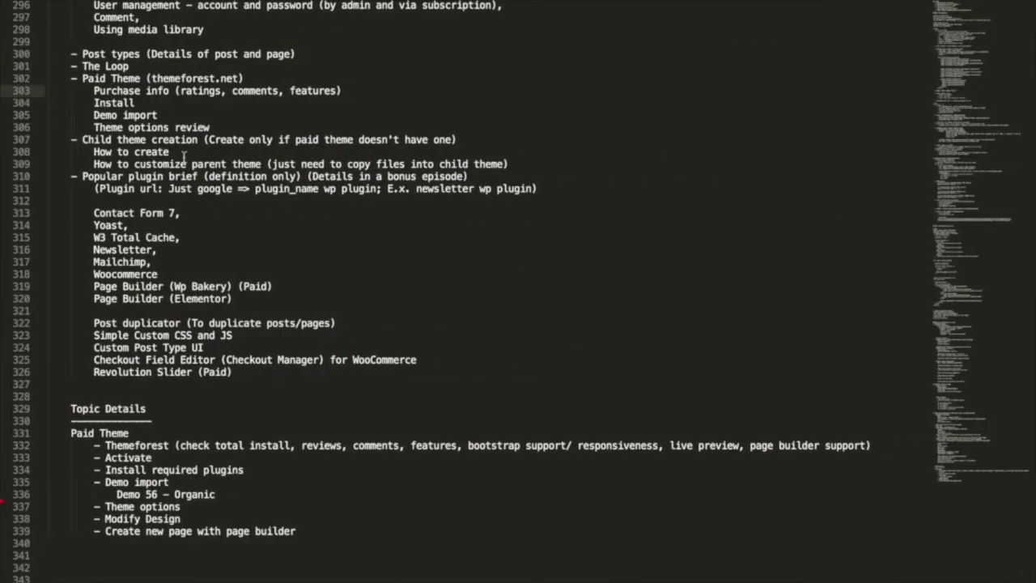
left_click(151, 188)
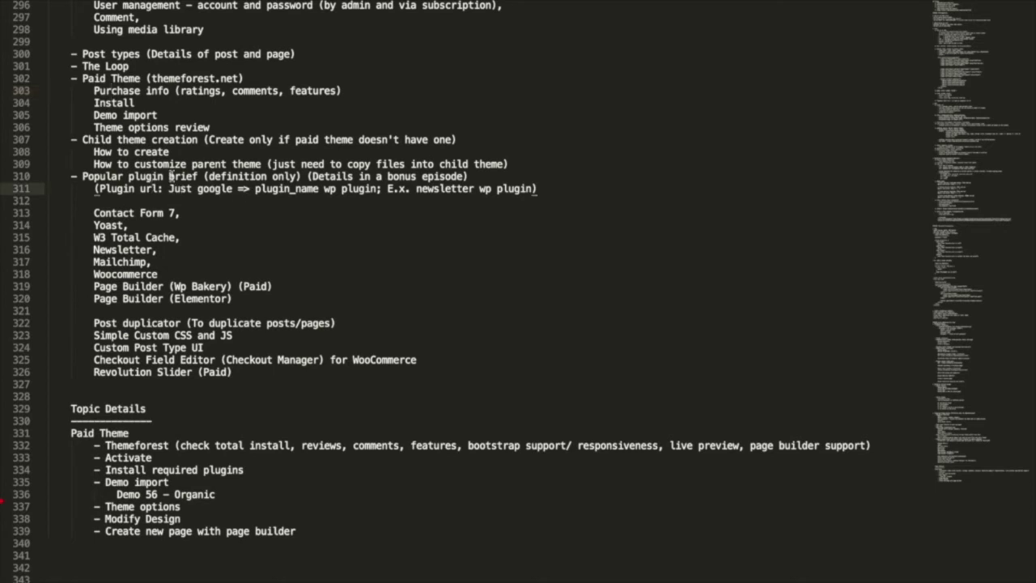
left_click(213, 176)
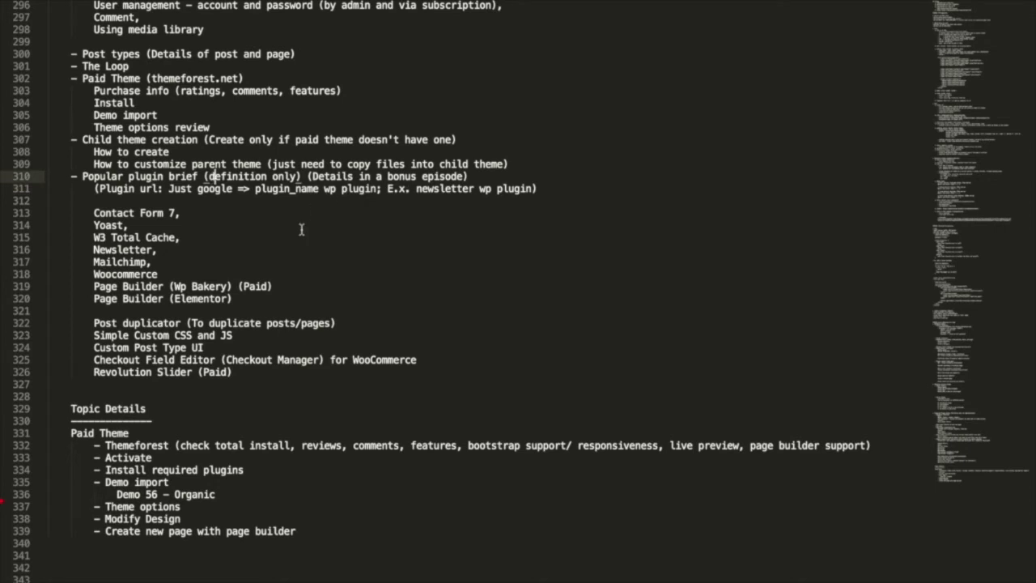
double_click(444, 189)
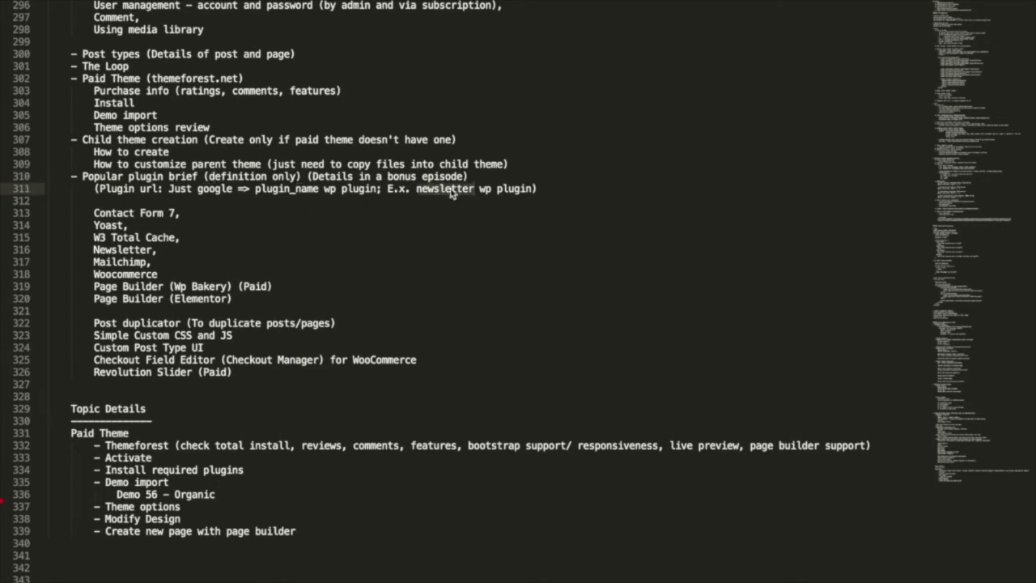
double_click(485, 189)
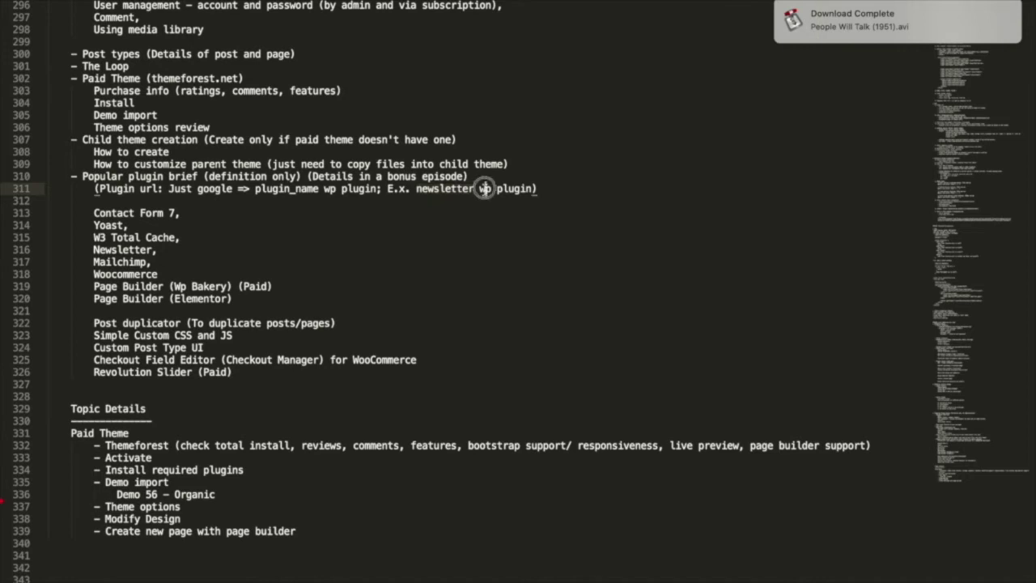
double_click(508, 189)
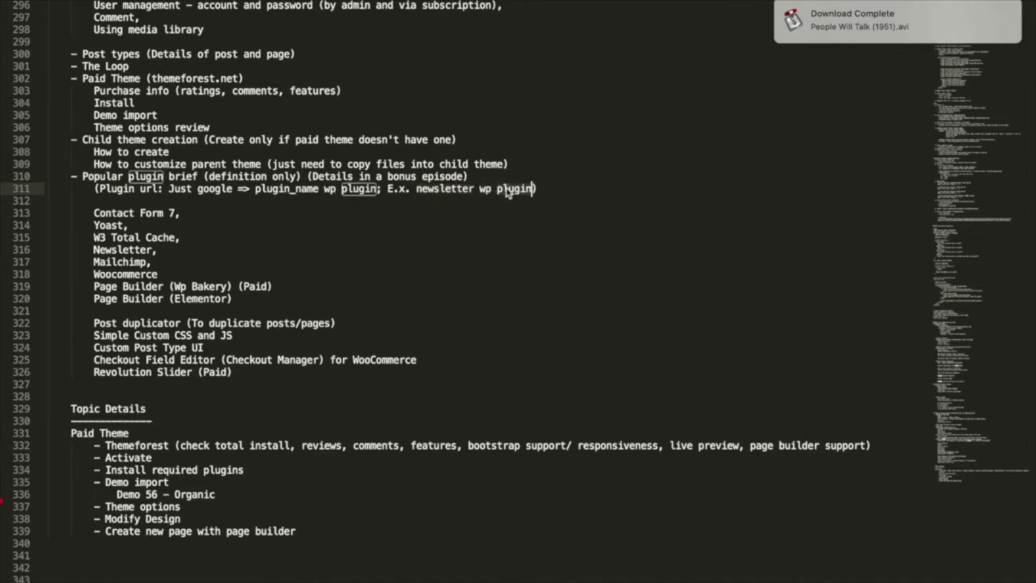
left_click(217, 191)
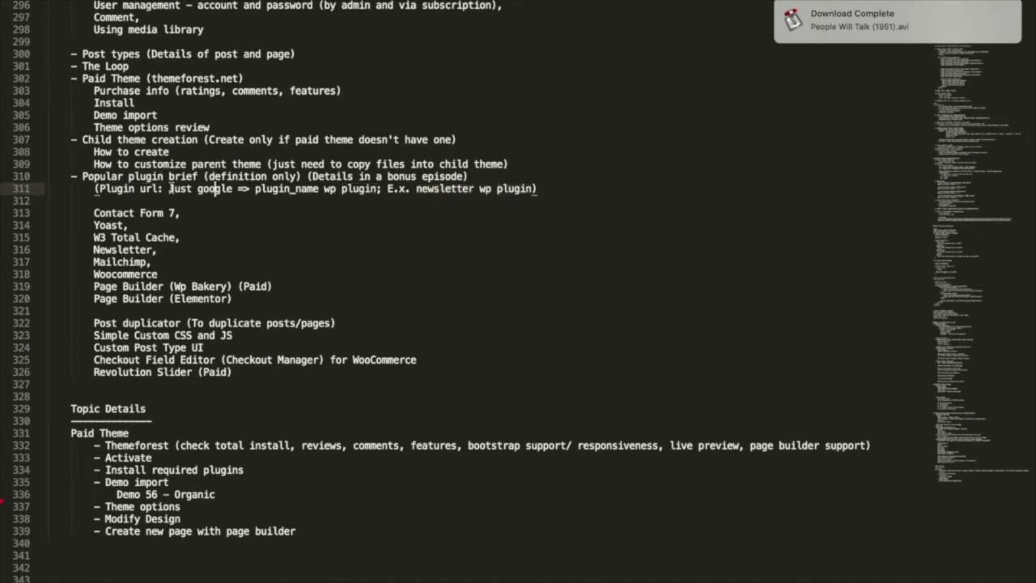
left_click(124, 213)
key("Home")
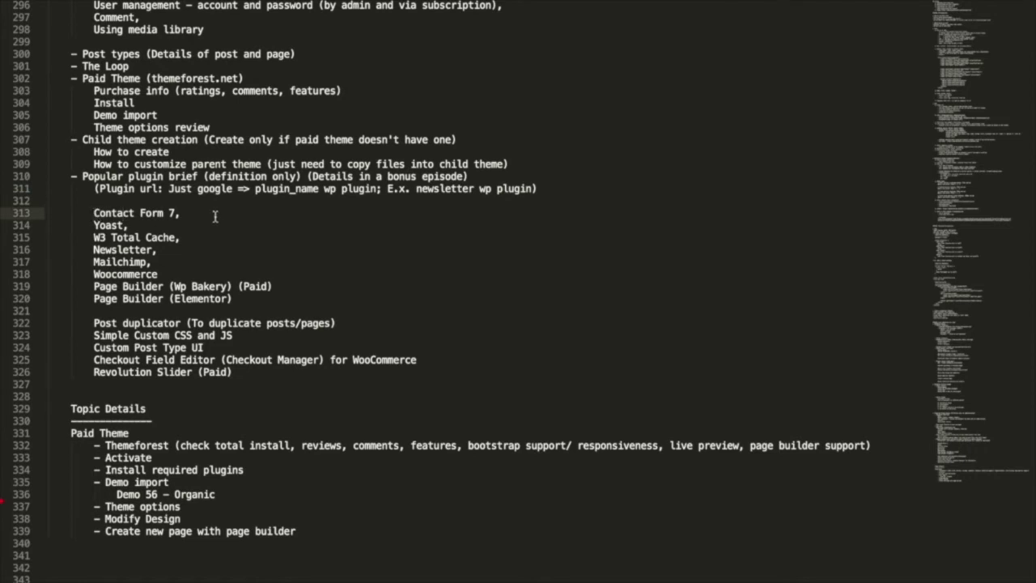
key("End")
- Annotate the plugin list, highlighting Newsletter's 'Email sending' note and the Woocommerce entry
left_click(166, 383)
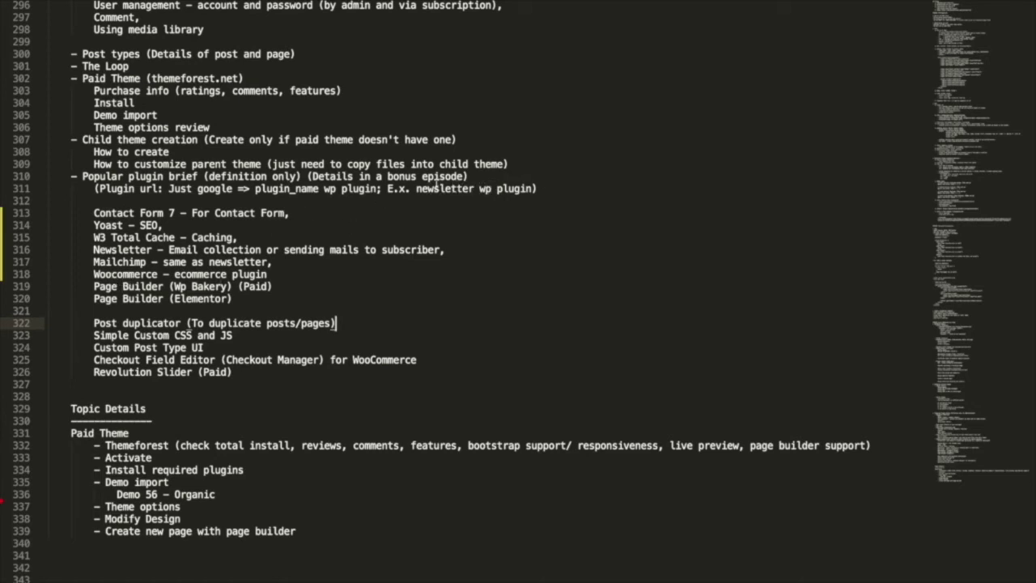
double_click(103, 265)
double_click(104, 252)
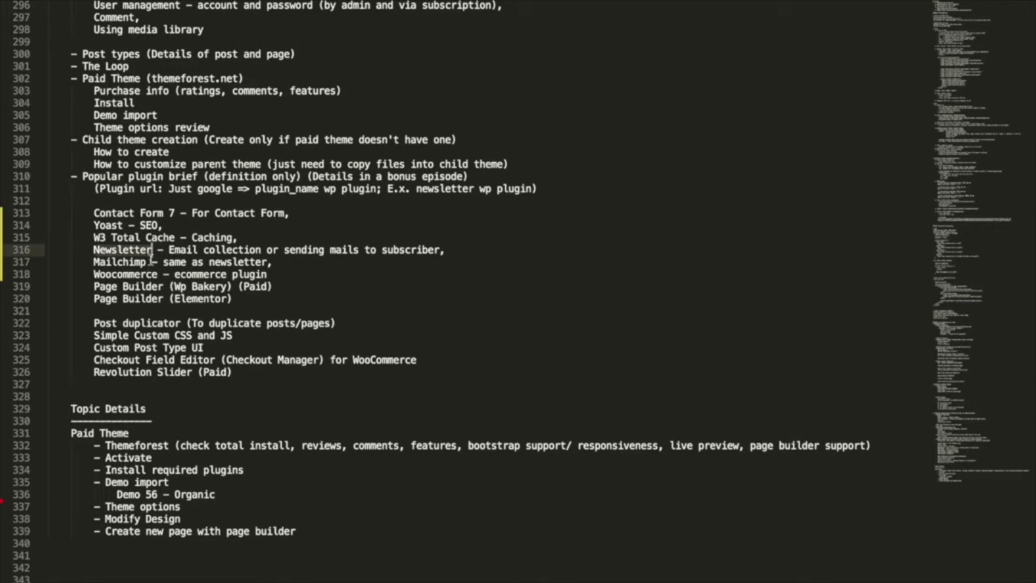
double_click(167, 250)
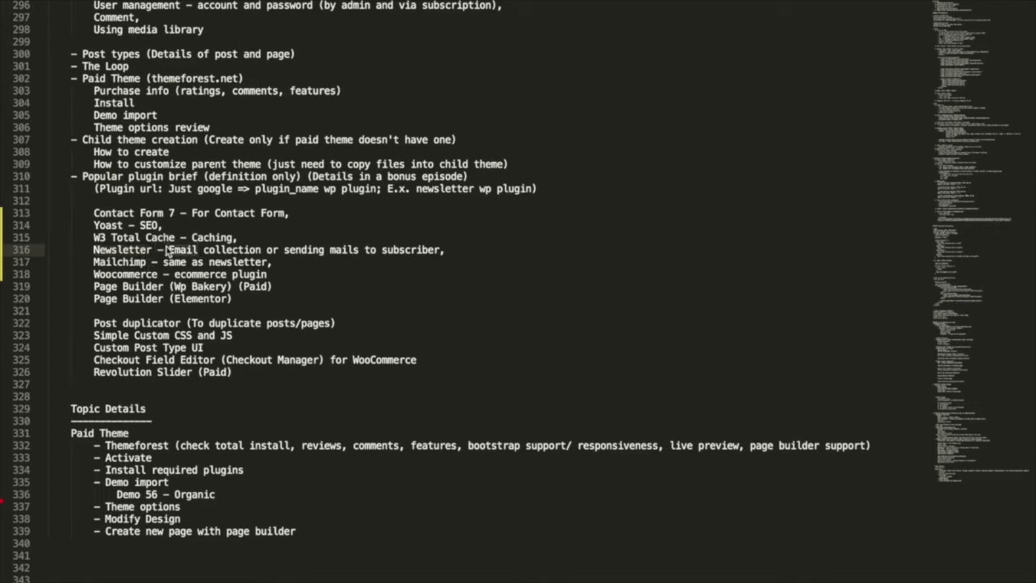
double_click(297, 251)
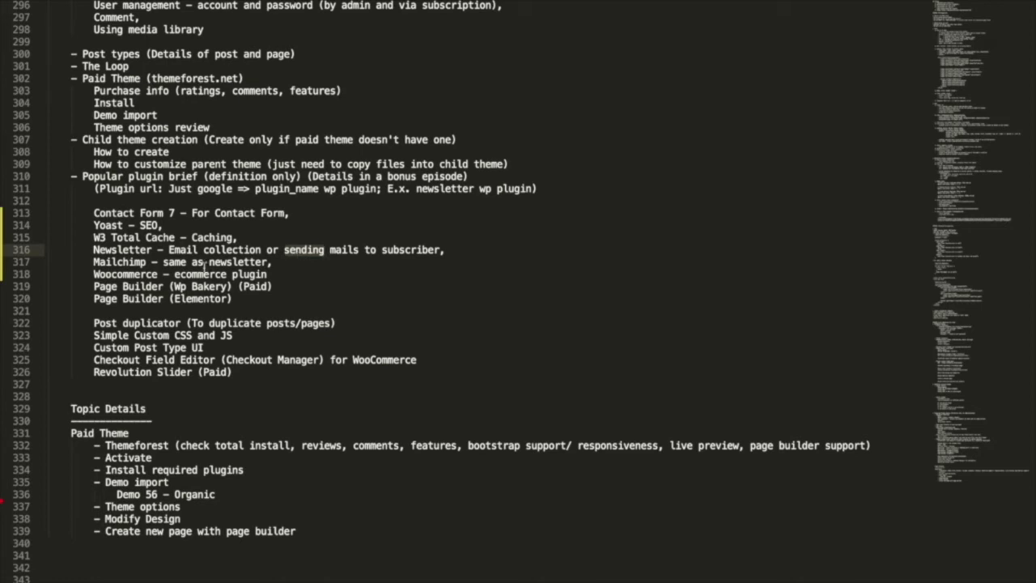
double_click(125, 275)
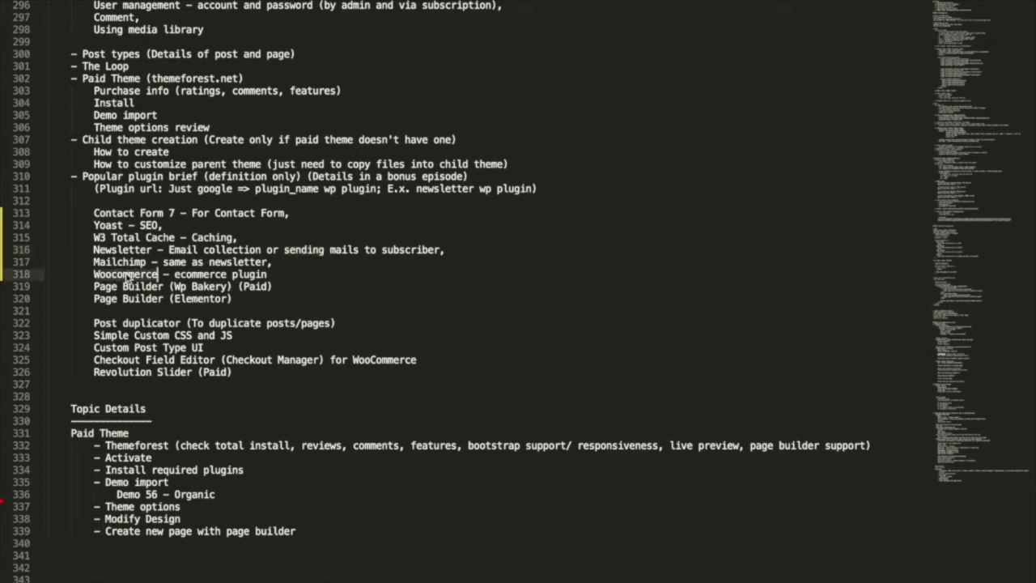
key("Right")
- Step through Simple Custom CSS and JS, Custom Post Type UI, Checkout Field Editor and Revolution Slider lines unchanged
left_click(124, 330)
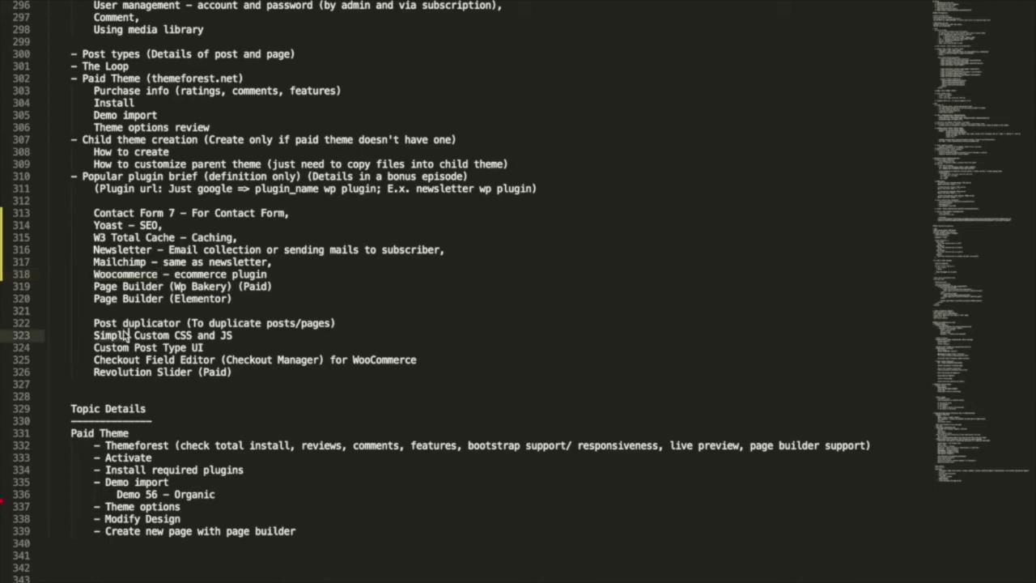
left_click(246, 339)
double_click(144, 348)
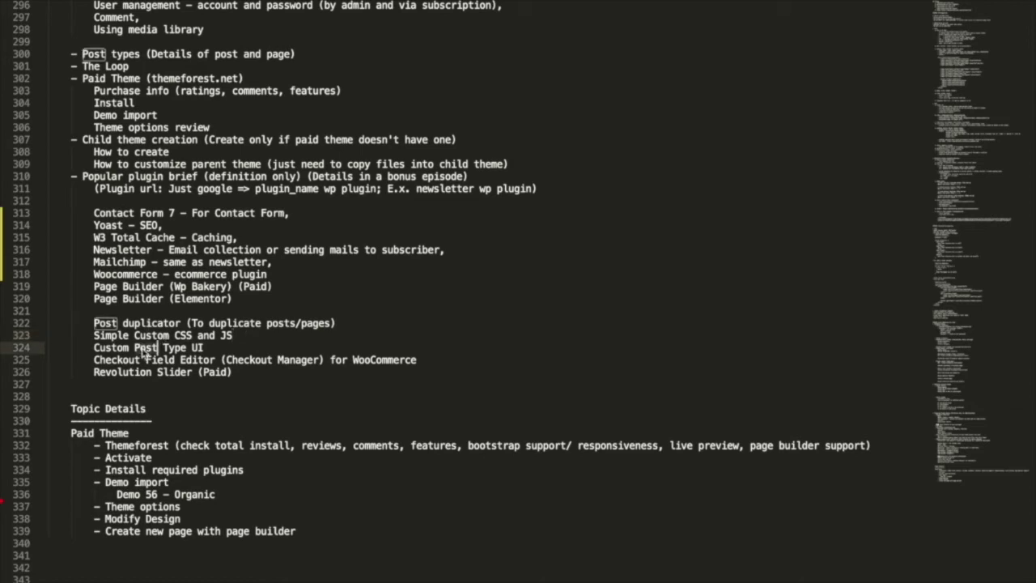
left_click(97, 348)
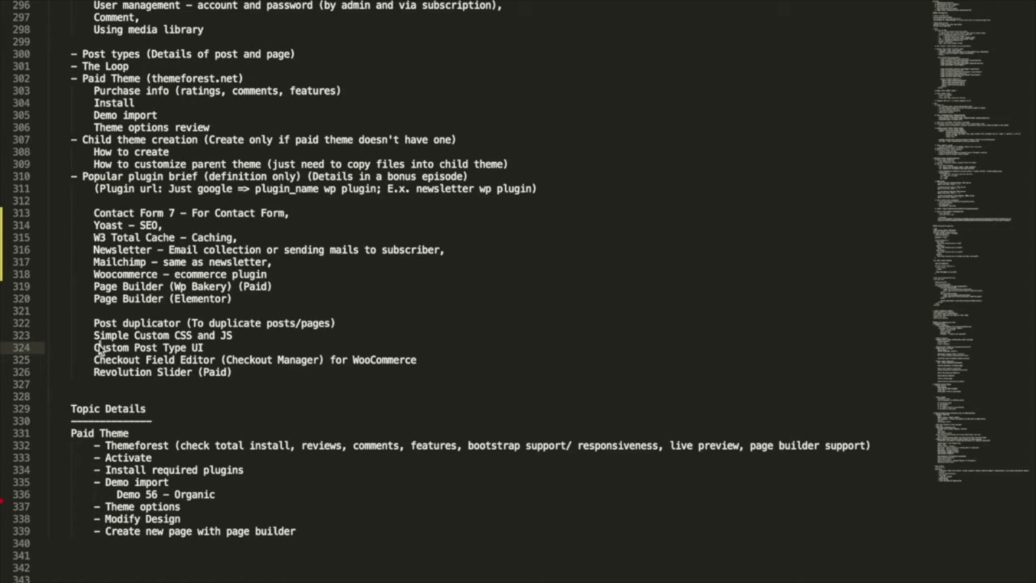
left_click(105, 359)
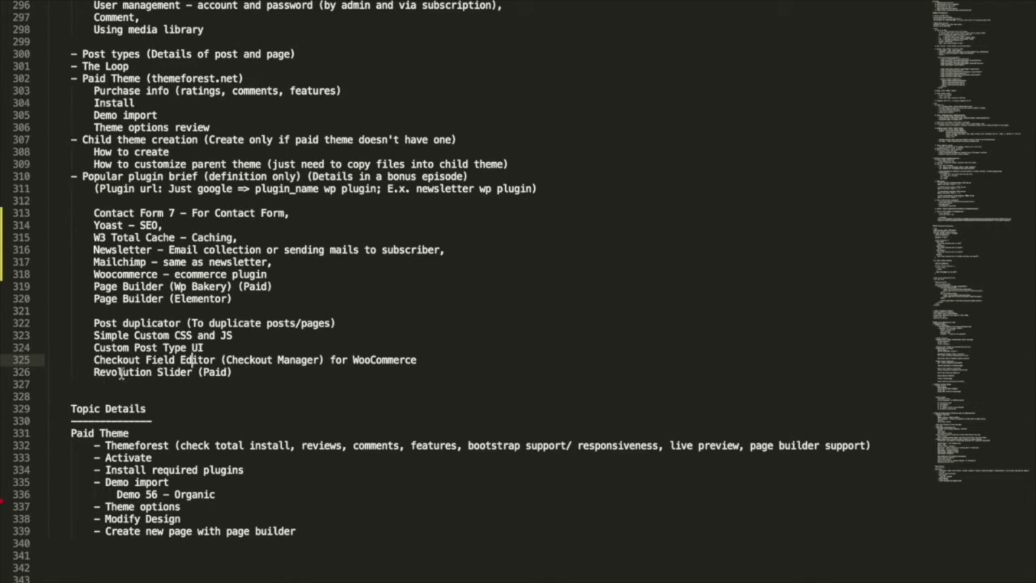
left_click(219, 373)
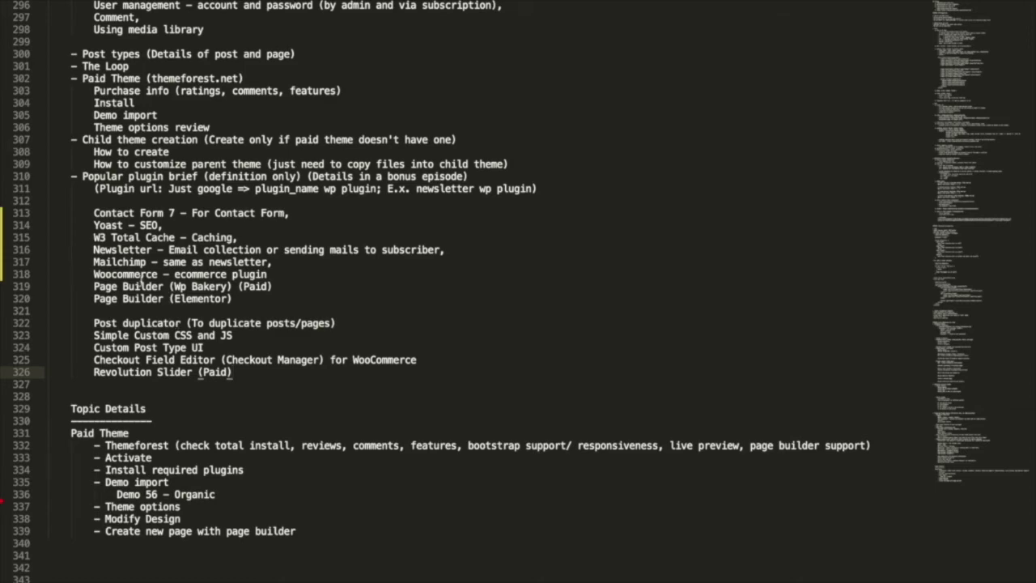
key("ctrl+Left")
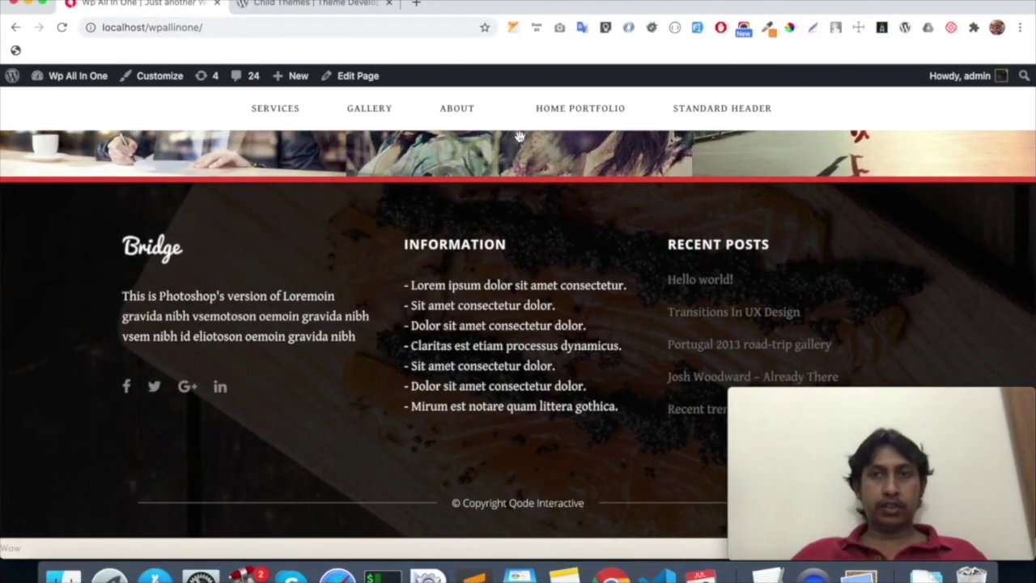
- Present the 'Wordpress in 1 Hour! (E03)' Keynote deck and advance two slides forward
key("ctrl+Right")
key("ctrl+Right")
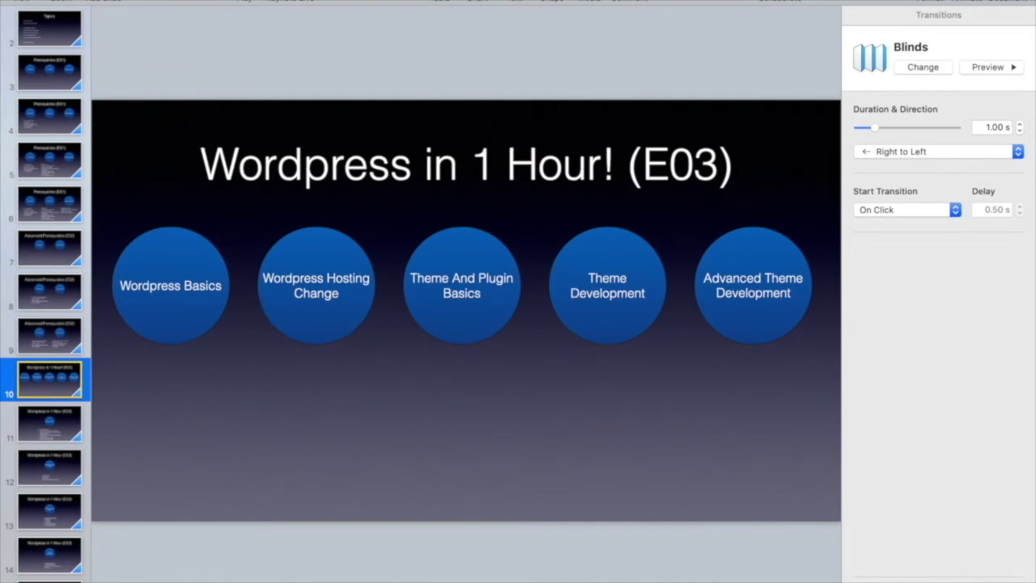
key("alt+super+p")
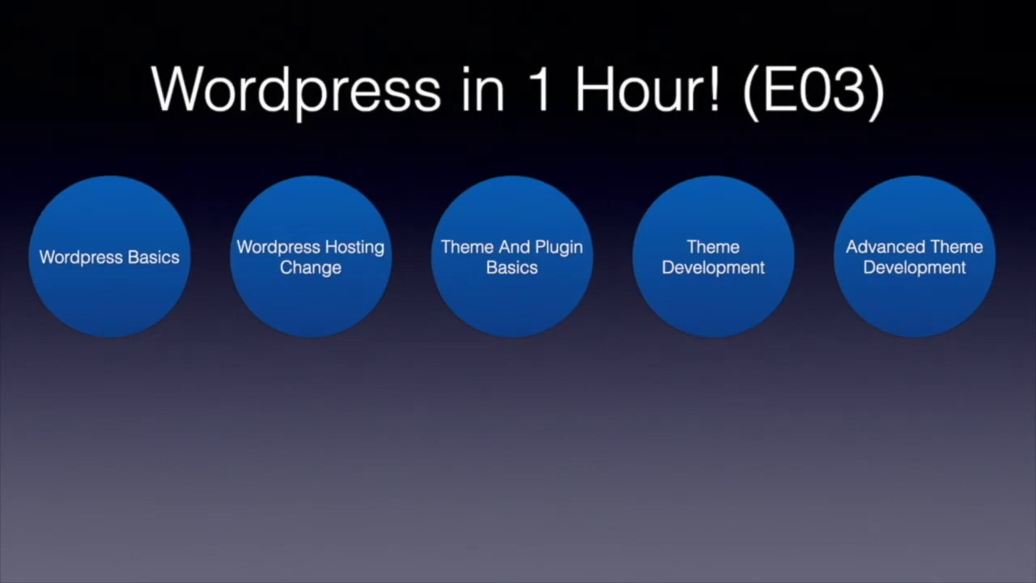
key("Right")
key("Right")
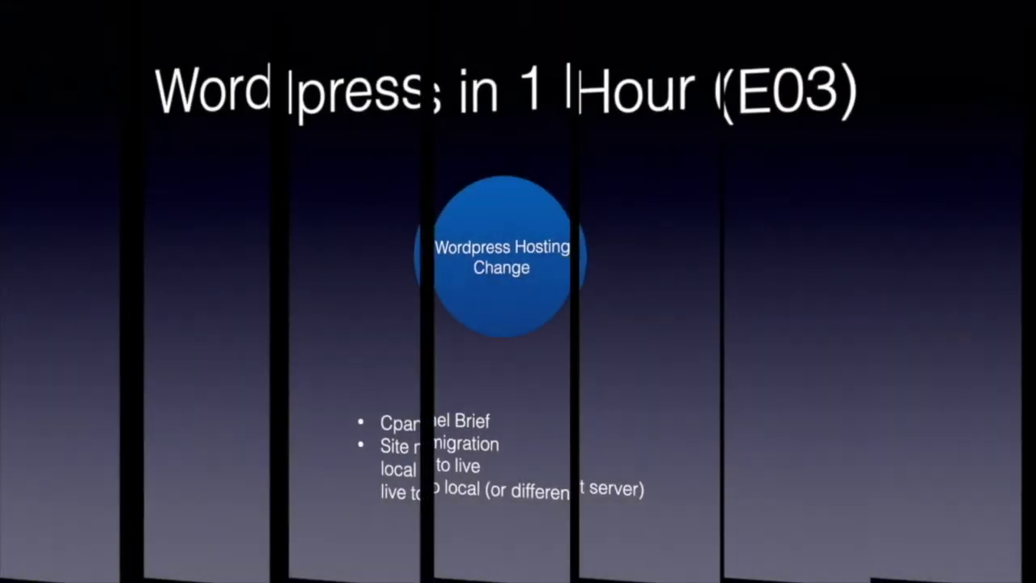
key("Right")
key("Right")
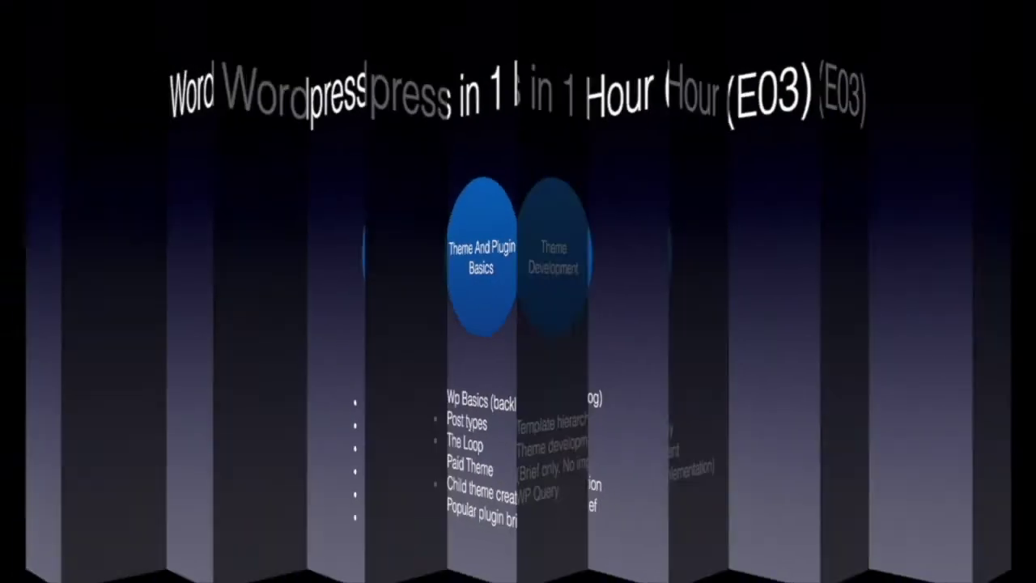
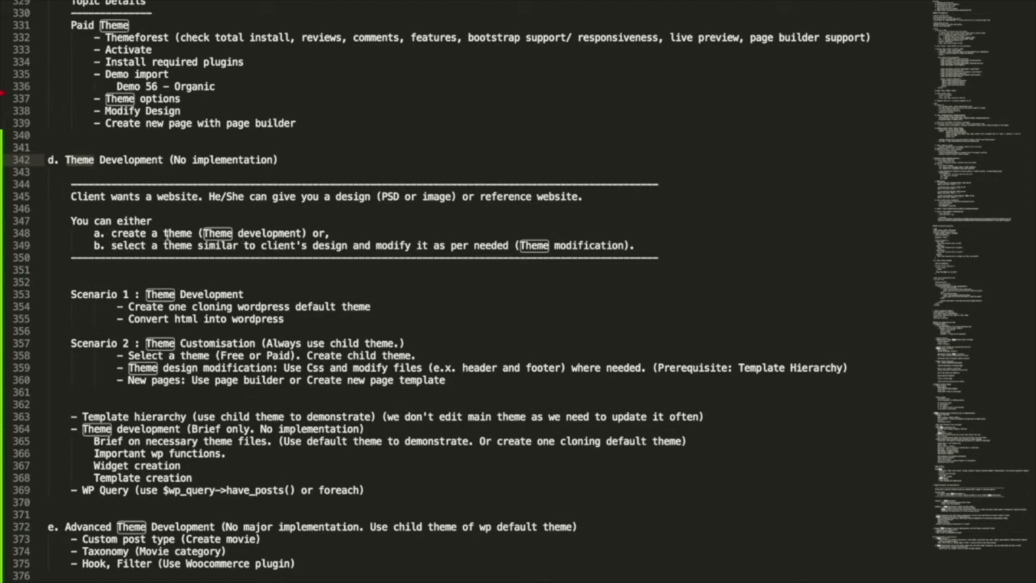
- Go over the Create, Theme Development and Theme Customisation scenario lines in the notes, then switch to the browser desktop
left_click(165, 234)
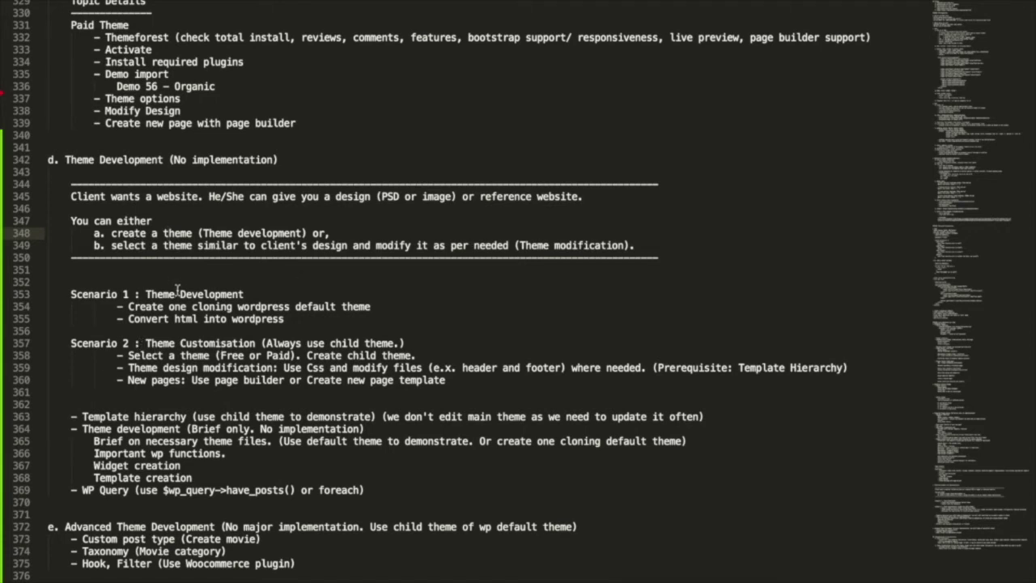
double_click(138, 308)
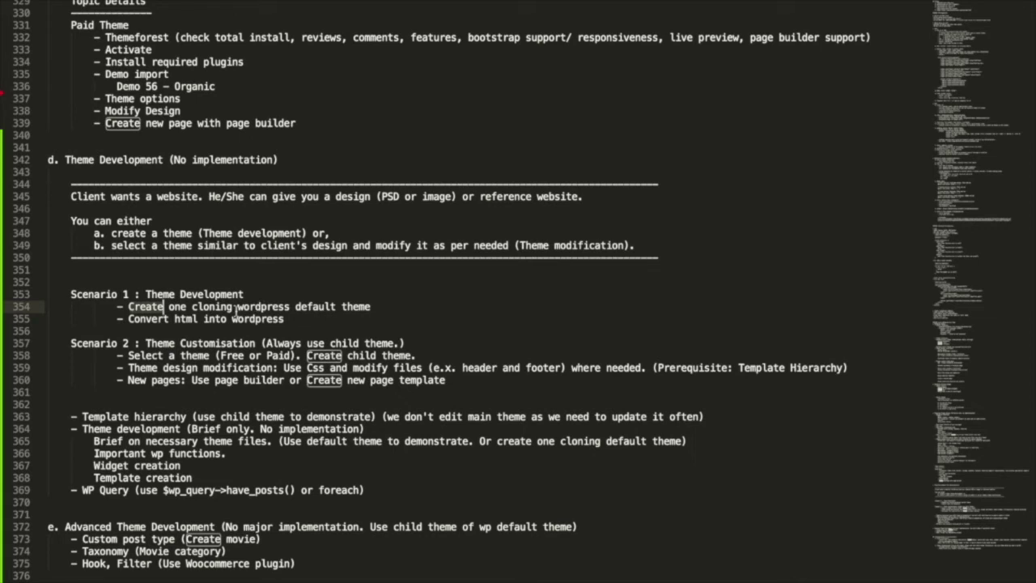
left_click(182, 294)
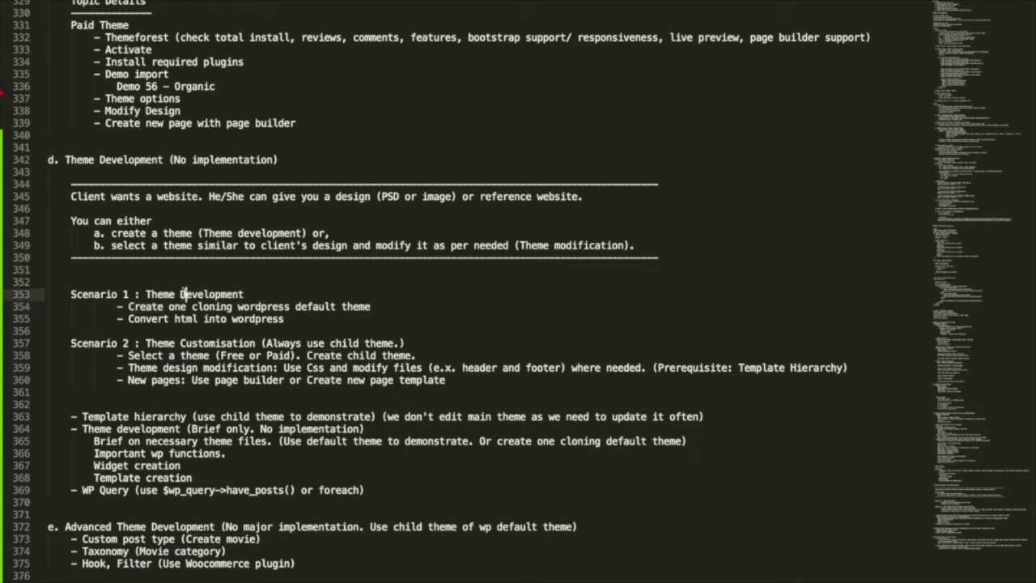
left_click(178, 344)
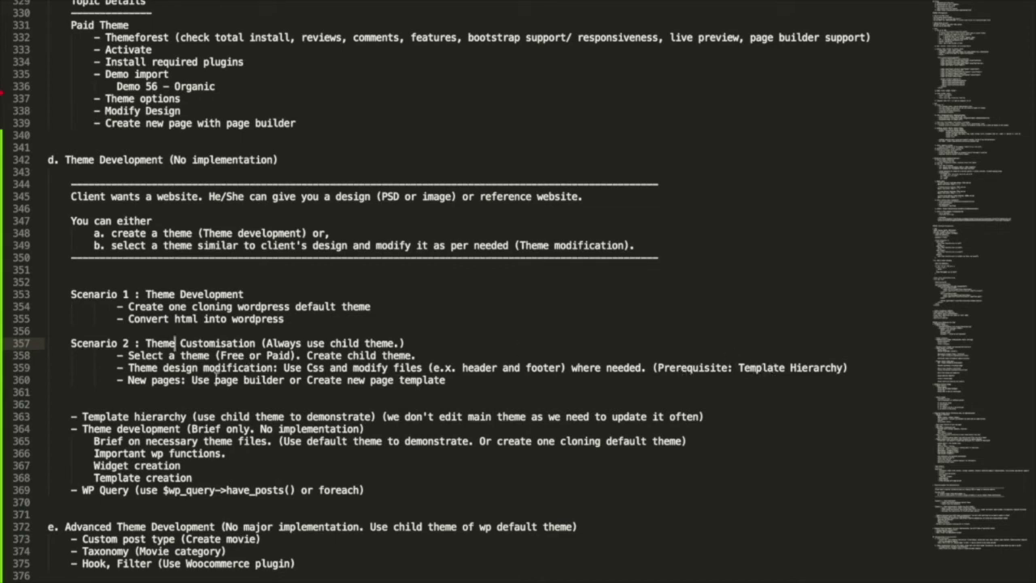
left_click(161, 369)
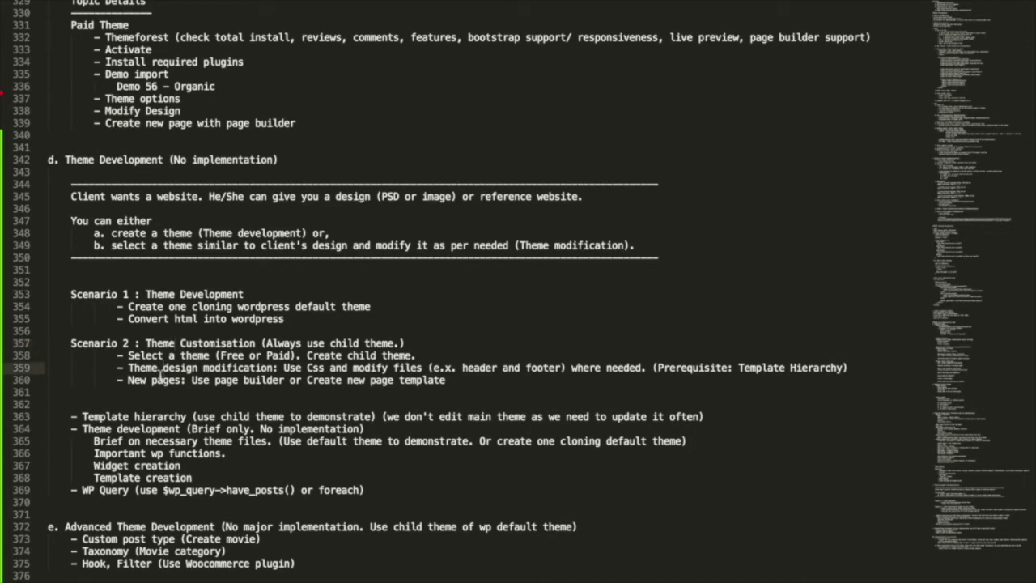
left_click(116, 405)
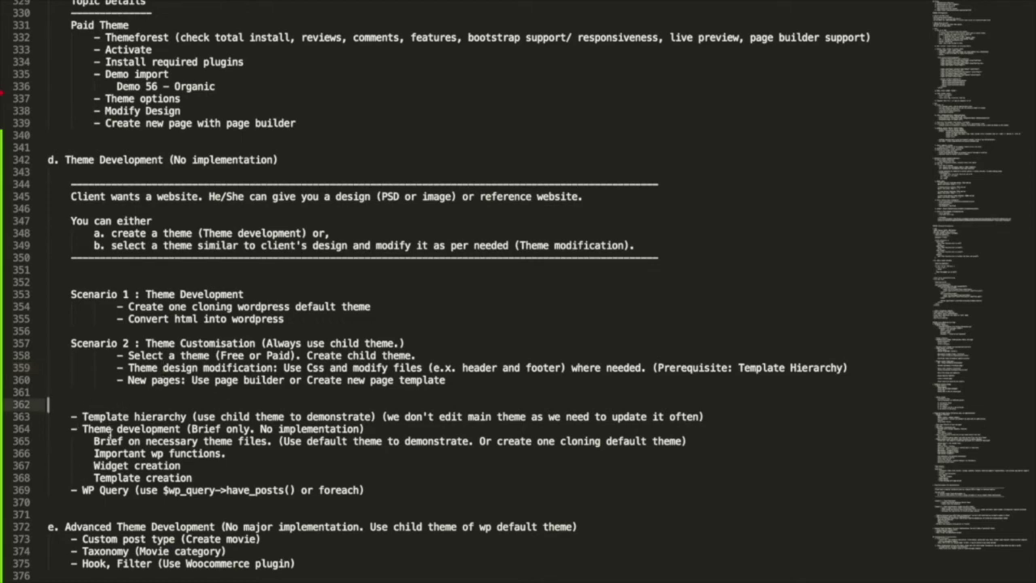
key("ctrl+Left")
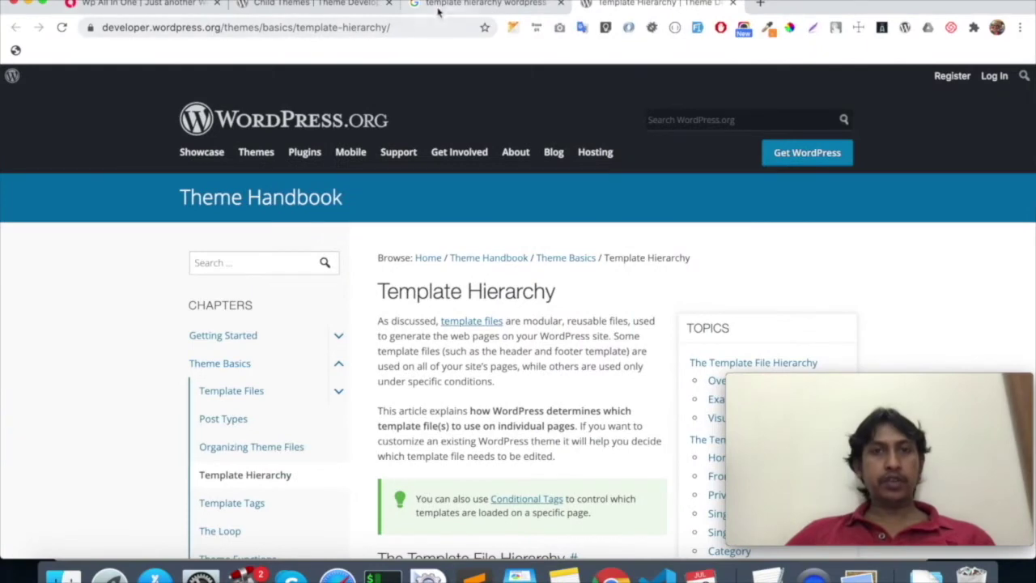
- Glance at the Google results, then scroll the Template Hierarchy page to the Home Page display section
left_click(439, 6)
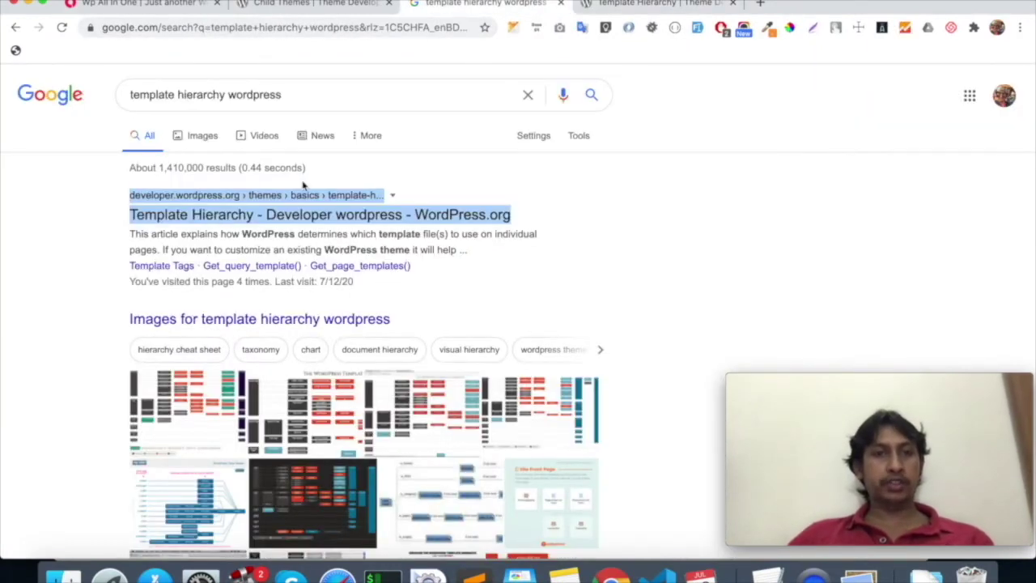
left_click(636, 6)
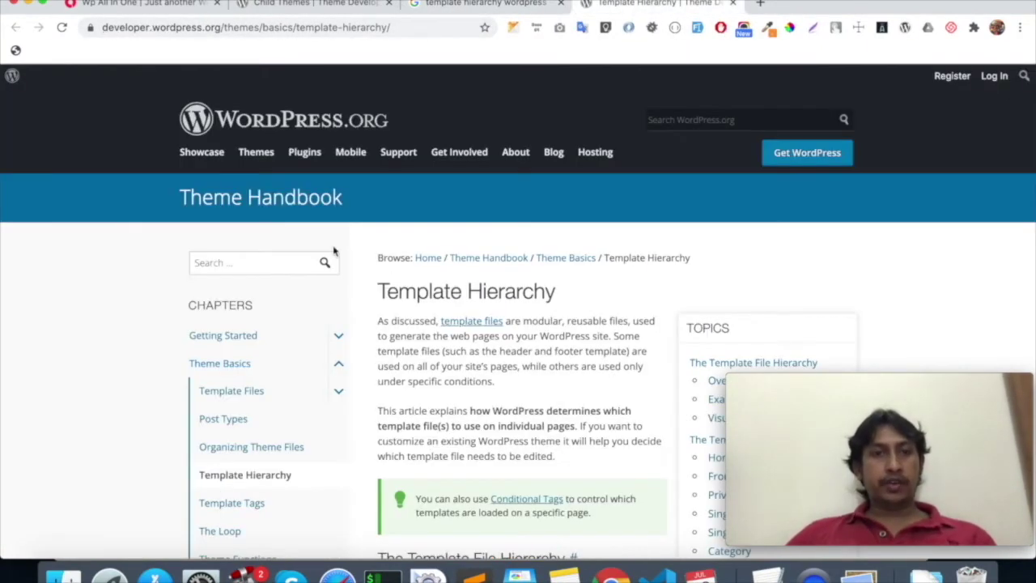
scroll(334, 252, "down", 10)
scroll(334, 252, "down", 8)
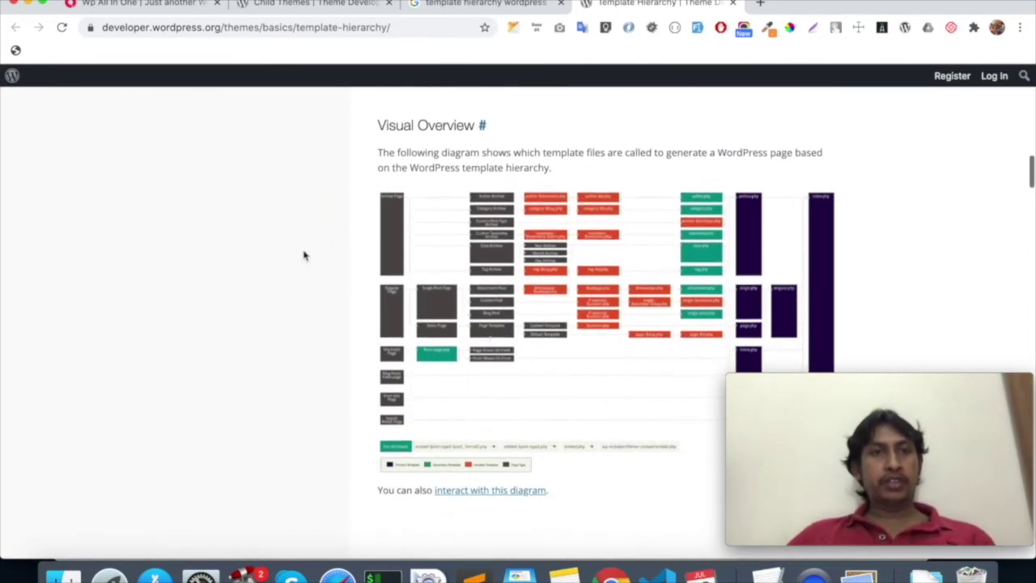
scroll(304, 255, "down", 2)
scroll(304, 256, "up", 5)
scroll(303, 255, "up", 2)
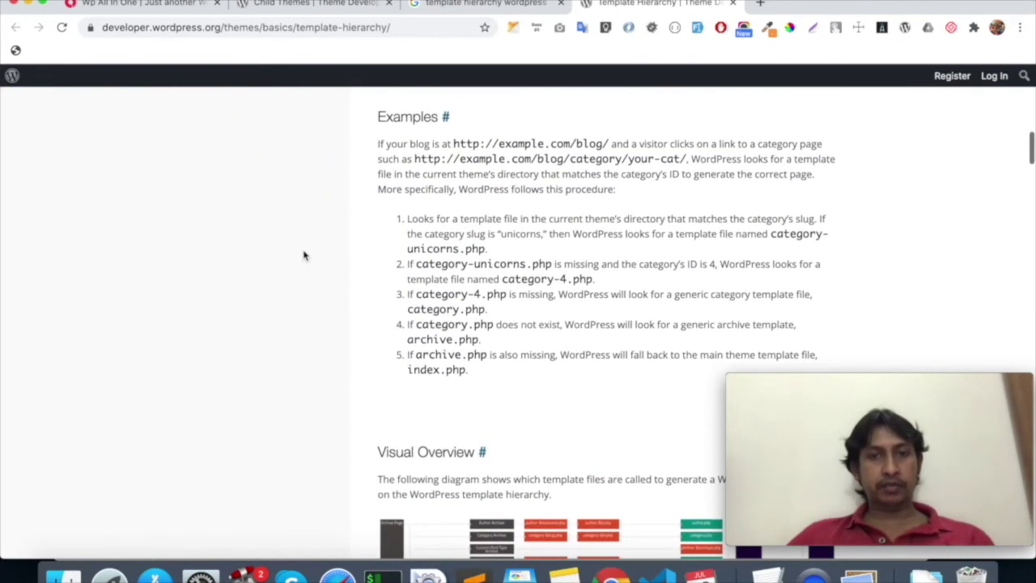
scroll(317, 303, "down", 10)
scroll(316, 302, "down", 2)
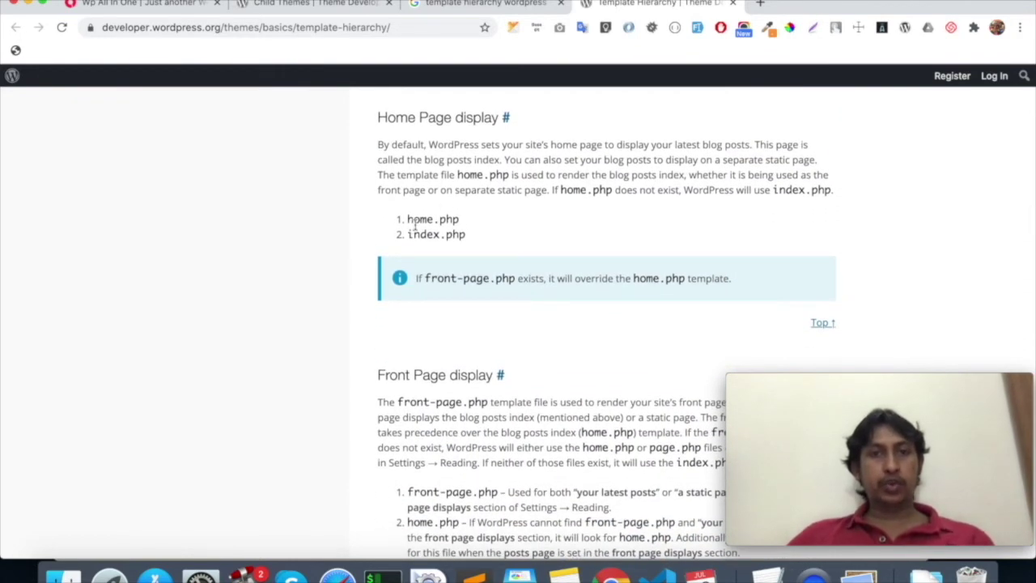
- Highlight home.php and then index.php in the Home Page display list
double_click(417, 220)
left_click(323, 266)
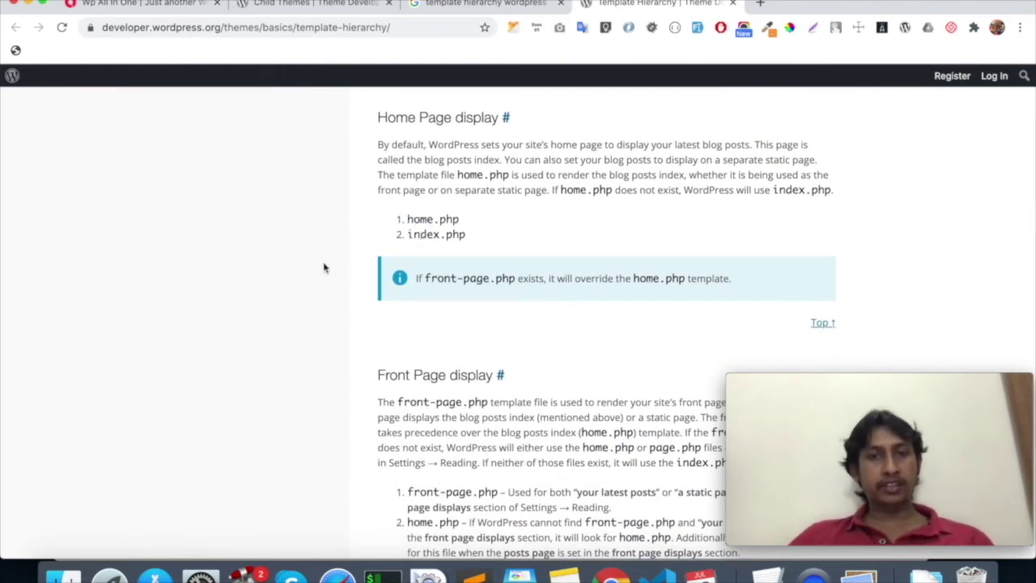
triple_click(425, 234)
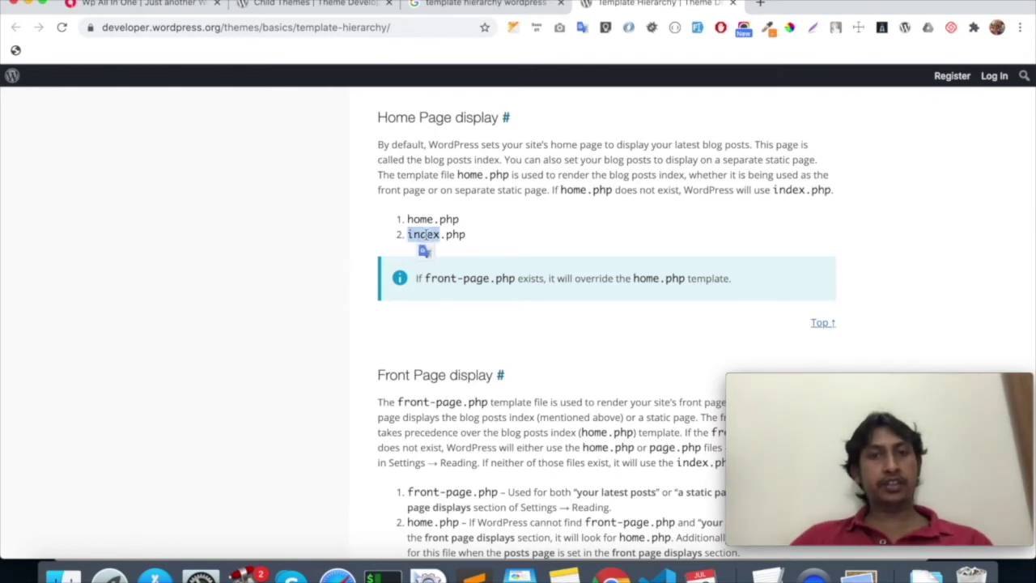
left_click(233, 250)
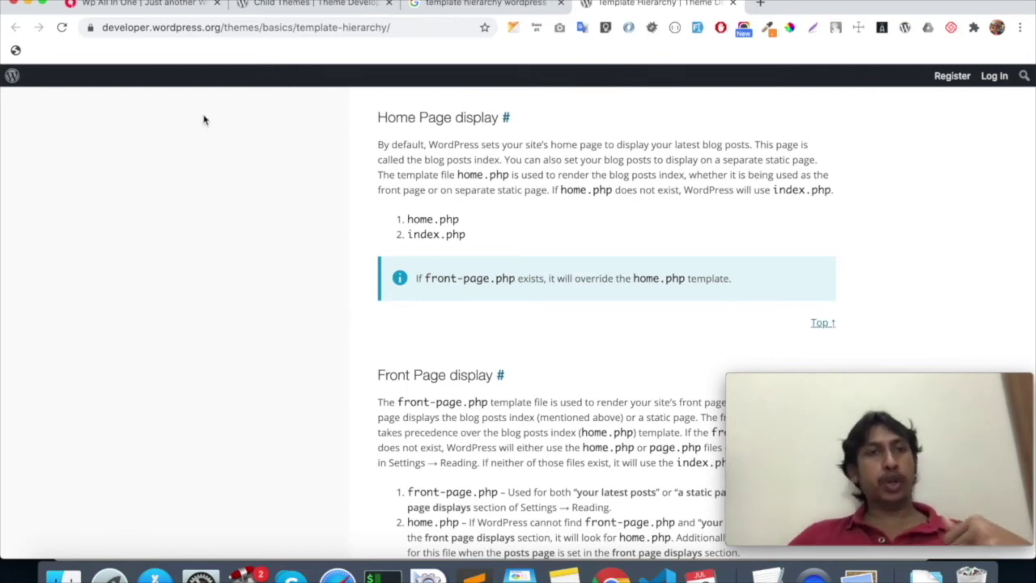
- Check the Wp All In One local site's address, then scroll the docs to the Single Post section
left_click(142, 4)
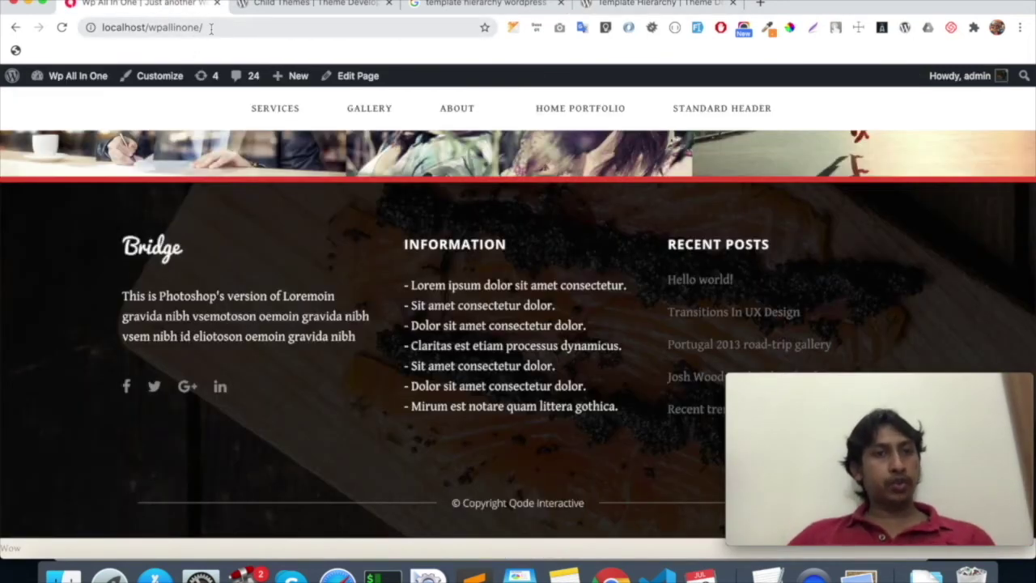
left_click(210, 28)
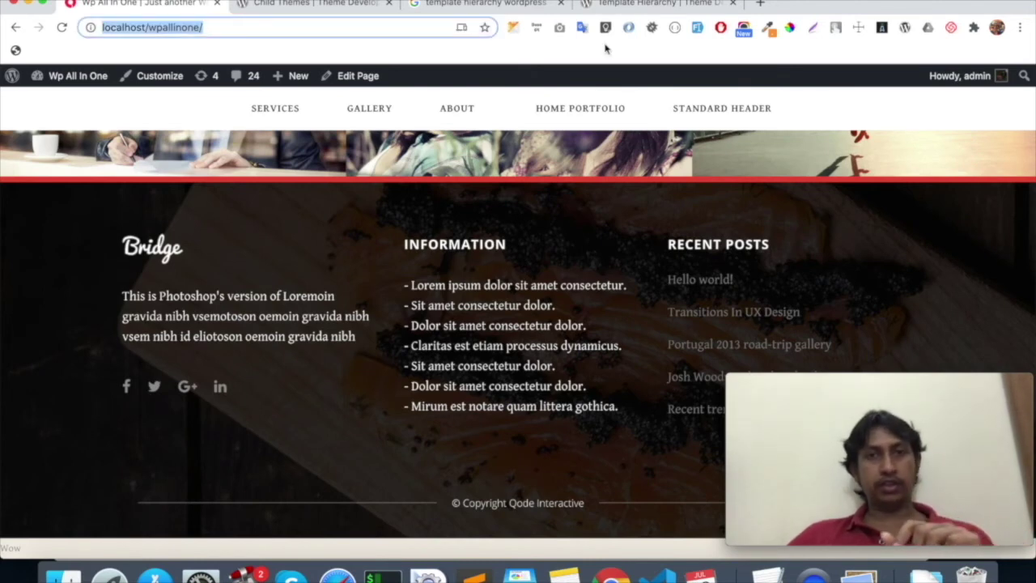
left_click(628, 6)
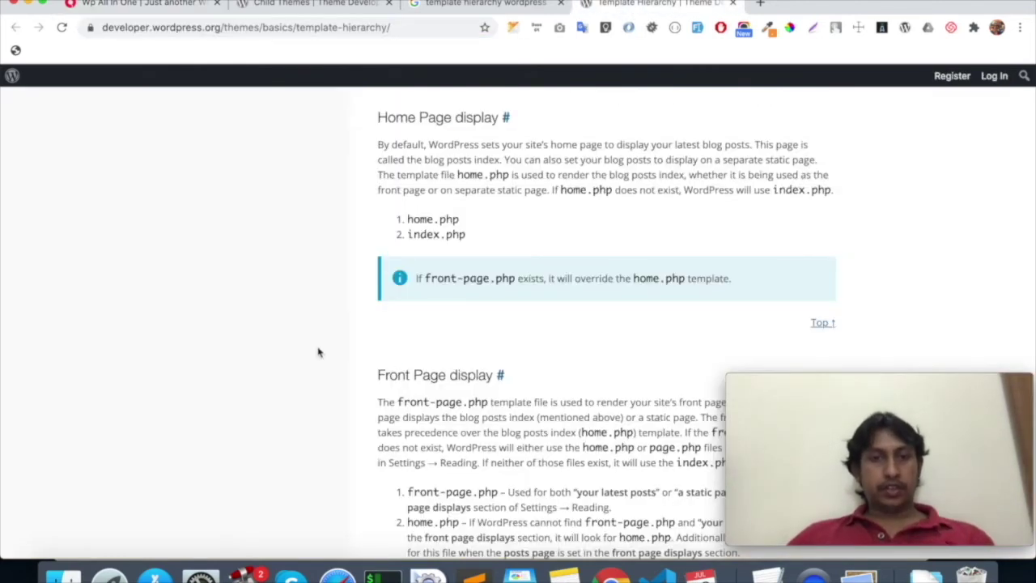
scroll(319, 352, "down", 10)
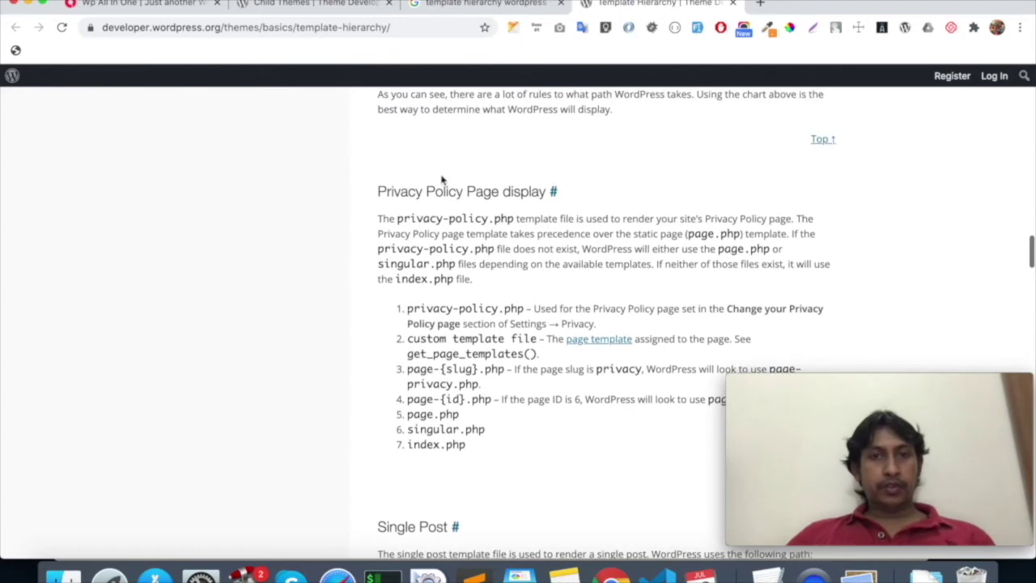
scroll(219, 412, "down", 5)
scroll(220, 412, "up", 6)
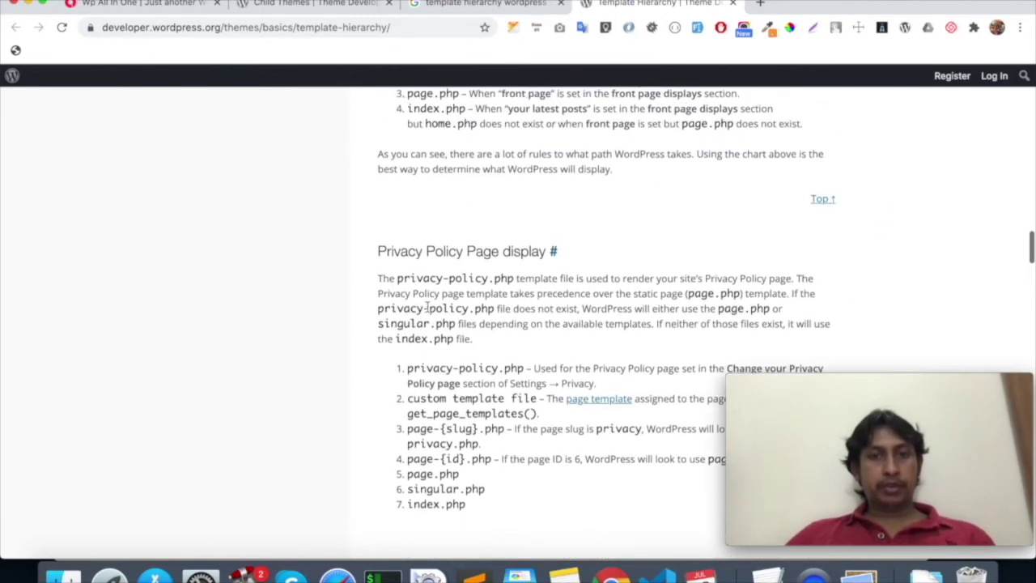
scroll(319, 384, "down", 5)
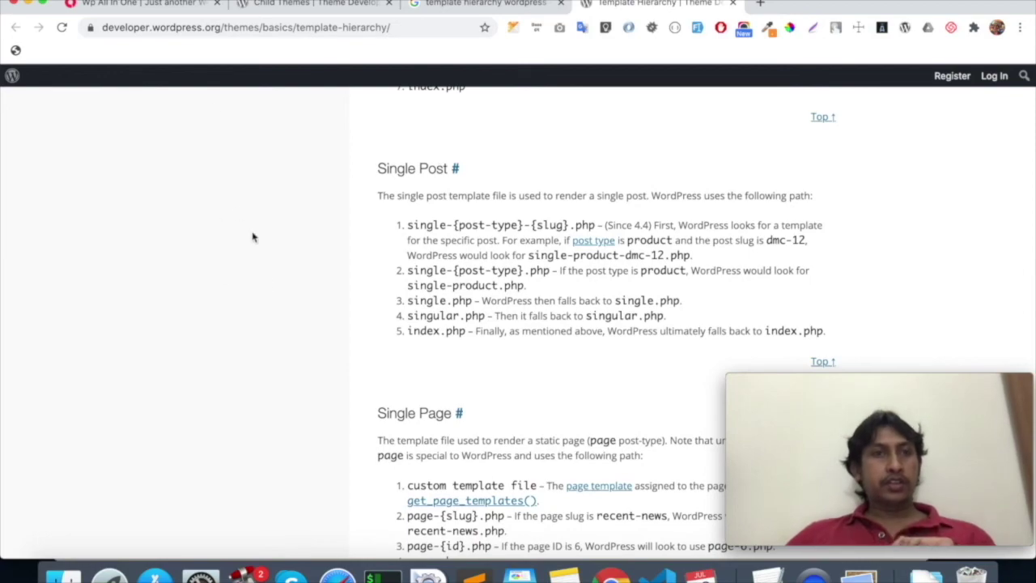
- Switch back to the Wp All In One local site and scroll through it
left_click(170, 11)
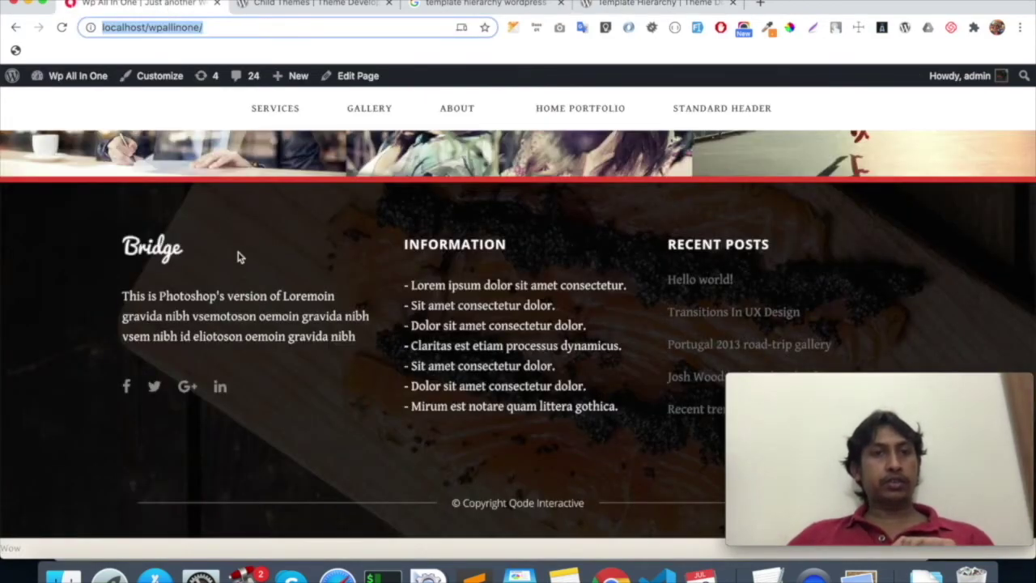
scroll(392, 255, "up", 15)
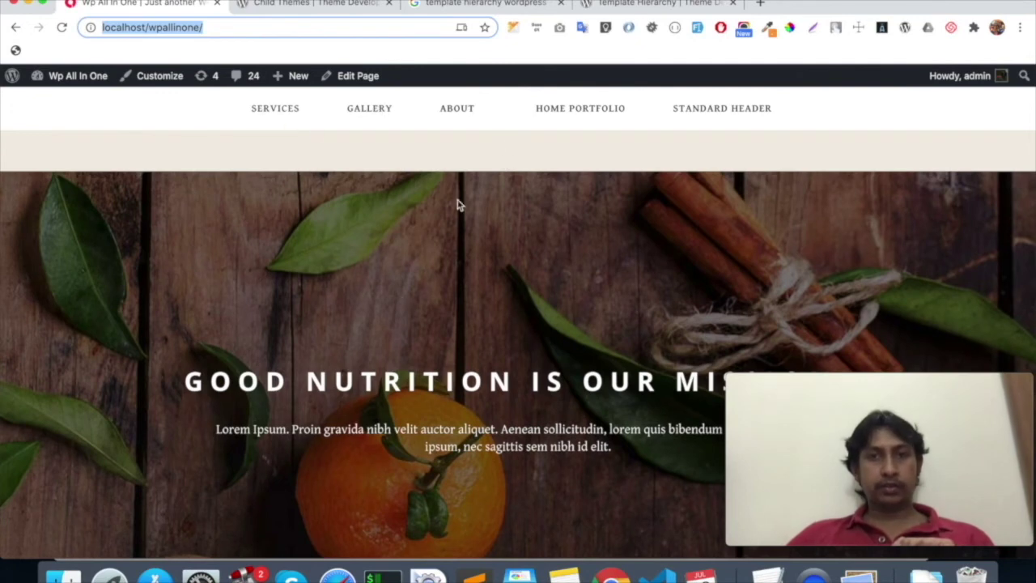
scroll(416, 312, "down", 5)
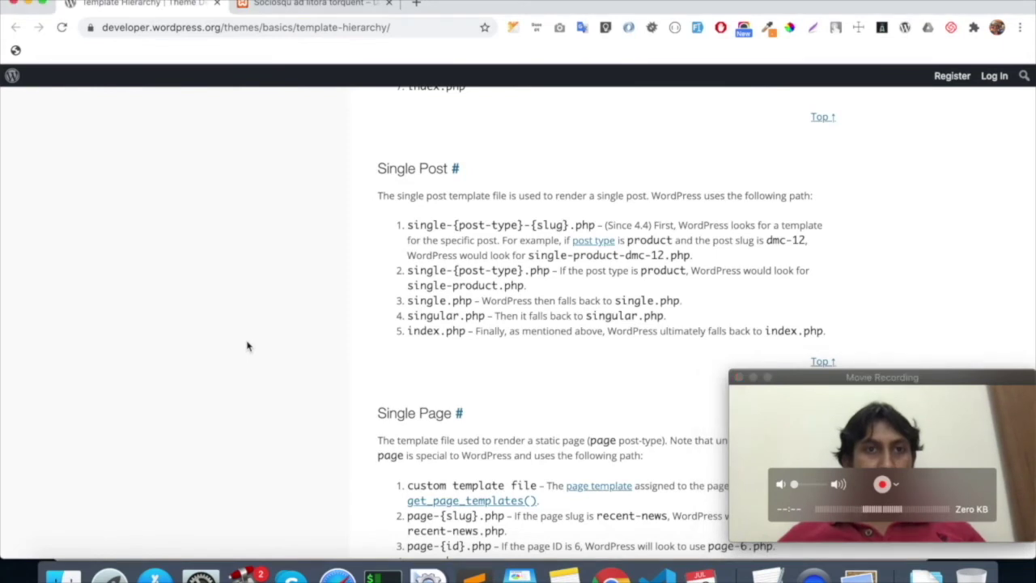
- Open the Demo title home page, glance at the twentytwenty folder, then open the News page
left_click(287, 4)
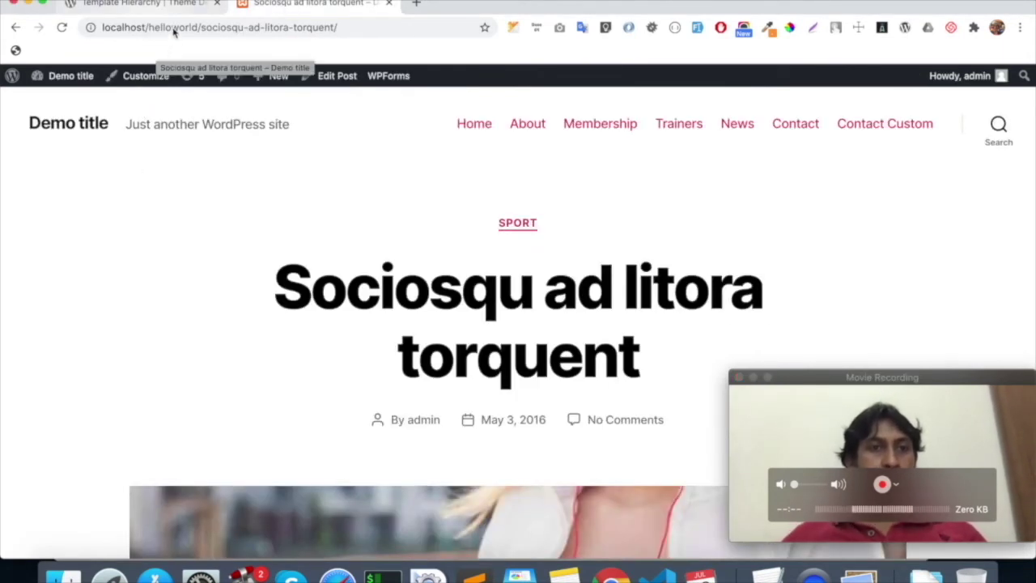
left_click(72, 121)
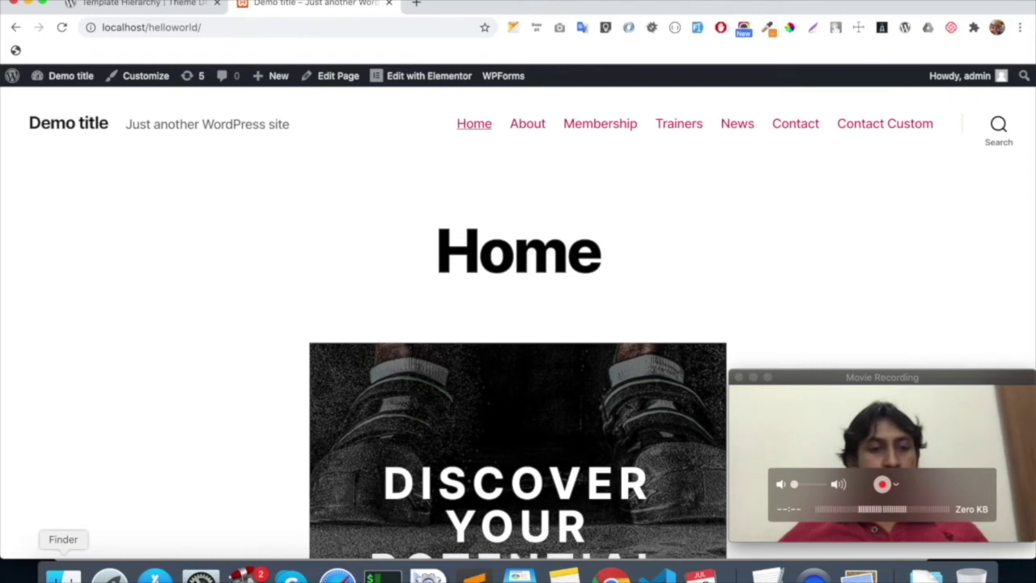
left_click(63, 576)
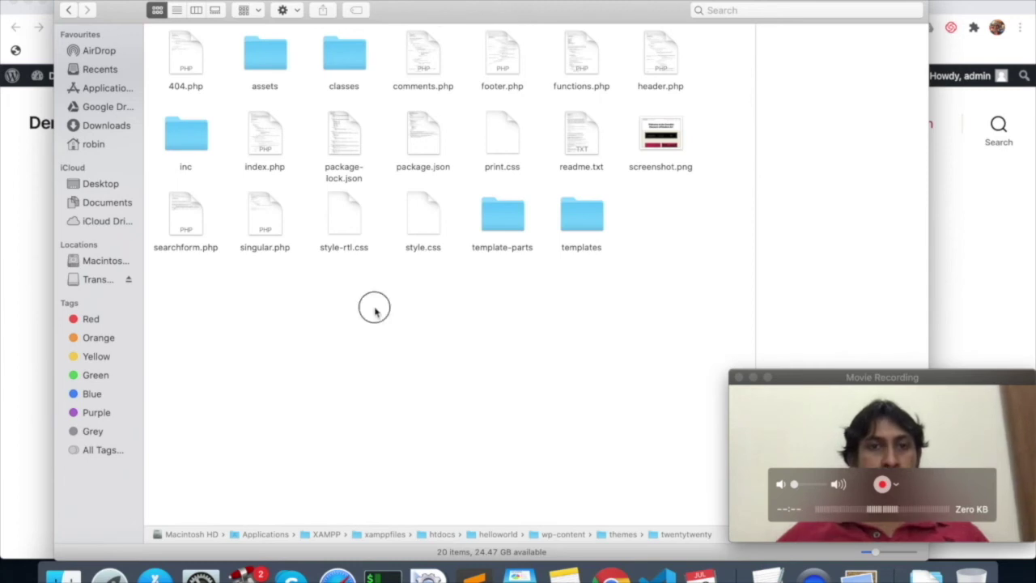
left_click(27, 301)
scroll(287, 307, "down", 3)
scroll(286, 307, "up", 3)
left_click(742, 132)
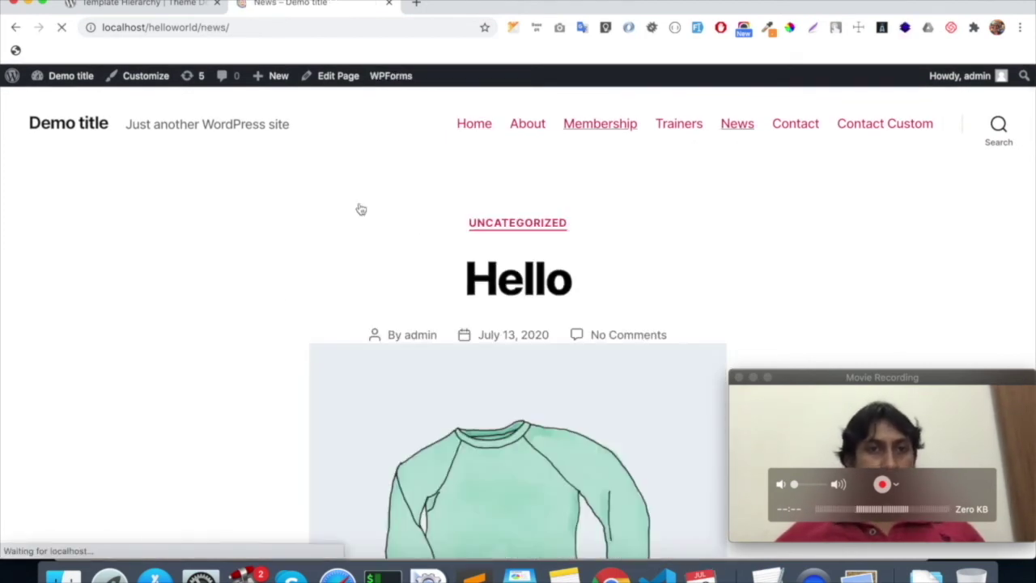
- Open the Dashboard in a new tab, view it, then return to the News page and scroll it
mouse_move(52, 81)
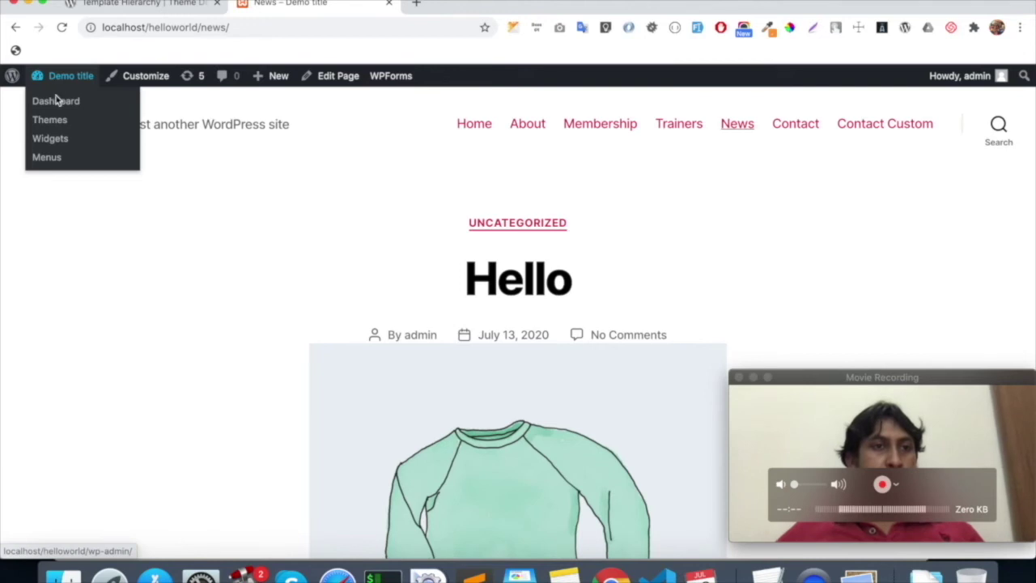
right_click(55, 100)
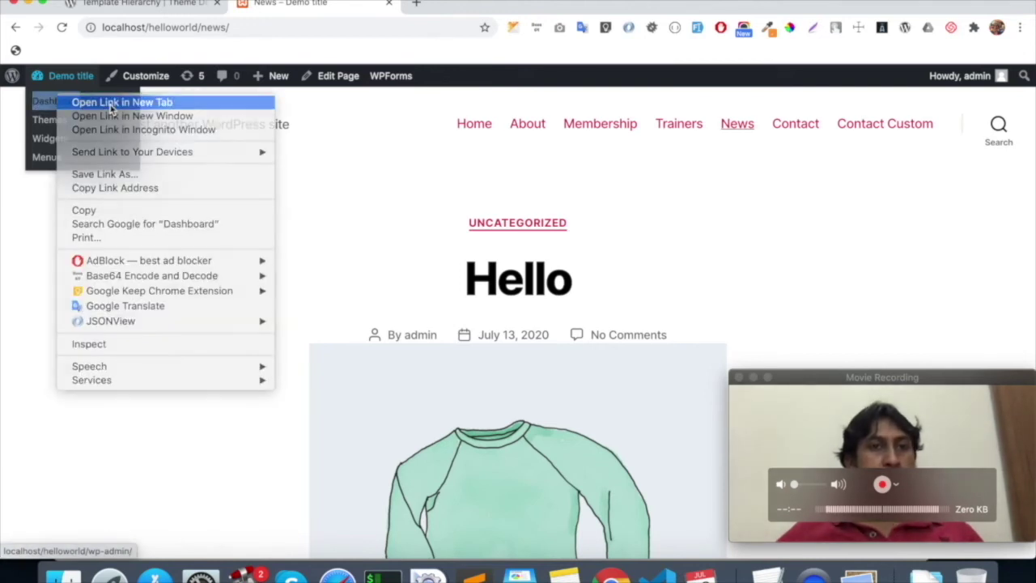
left_click(81, 106)
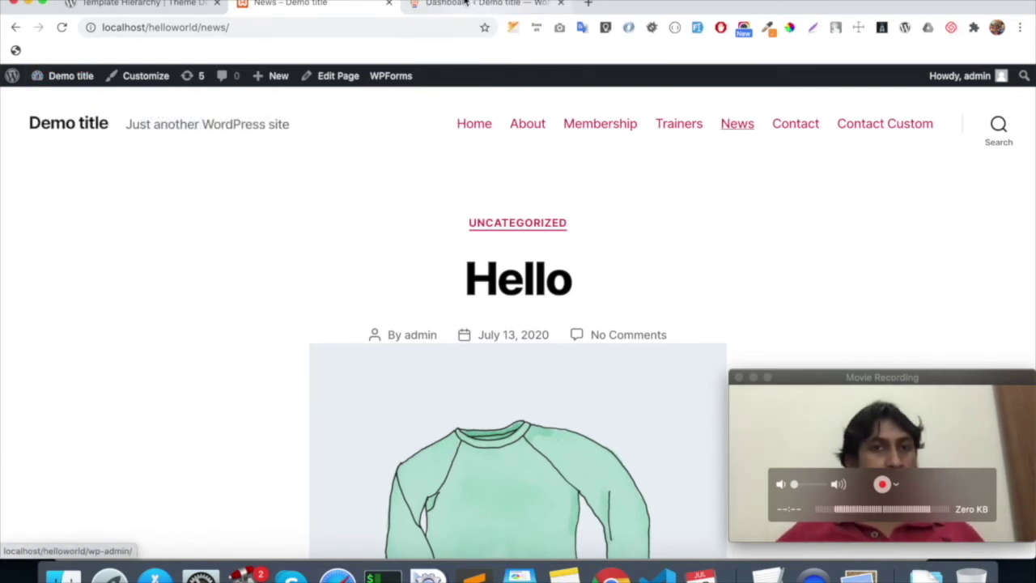
left_click(488, 8)
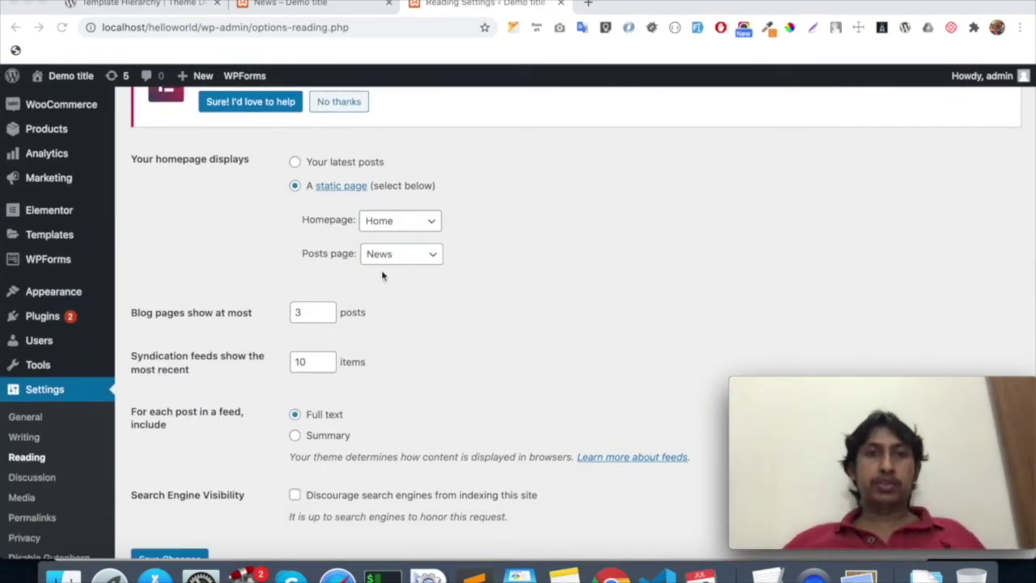
left_click(293, 10)
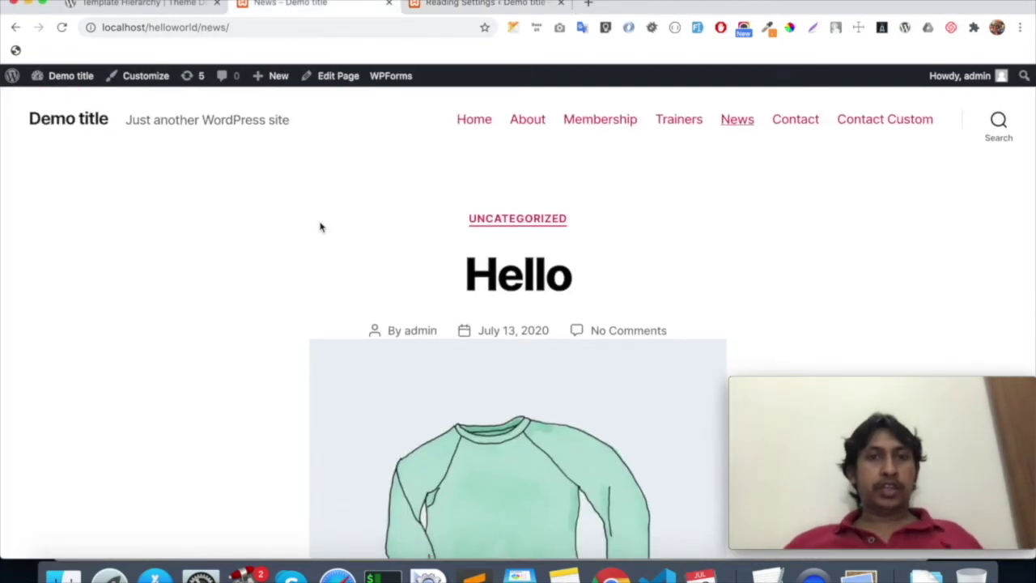
scroll(320, 227, "down", 5)
scroll(320, 228, "down", 15)
scroll(320, 223, "up", 10)
scroll(319, 225, "up", 10)
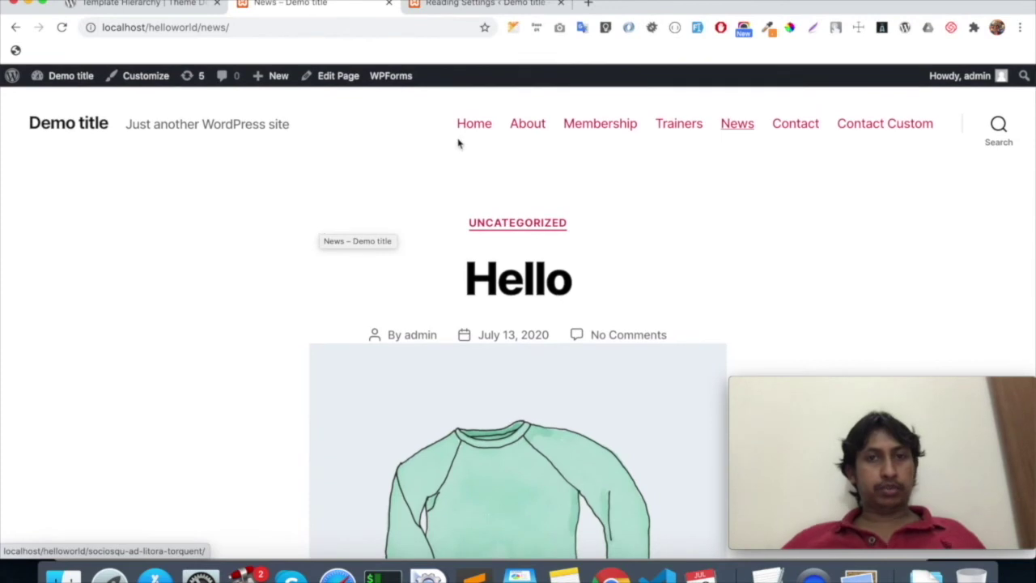
- Open the About link in a new tab, view the About Us page, then show the twentytwenty folder
right_click(538, 125)
left_click(559, 127)
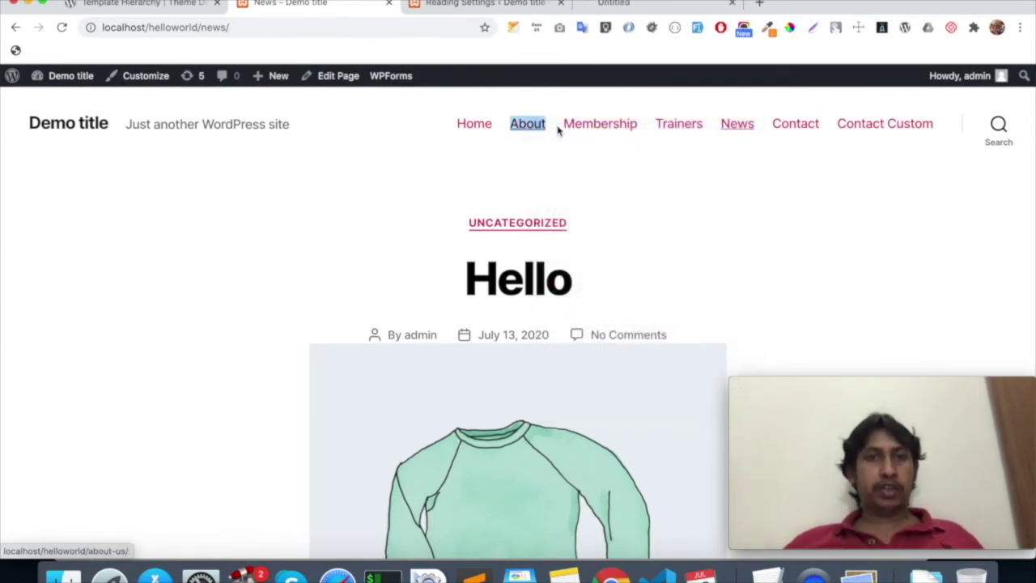
left_click(612, 7)
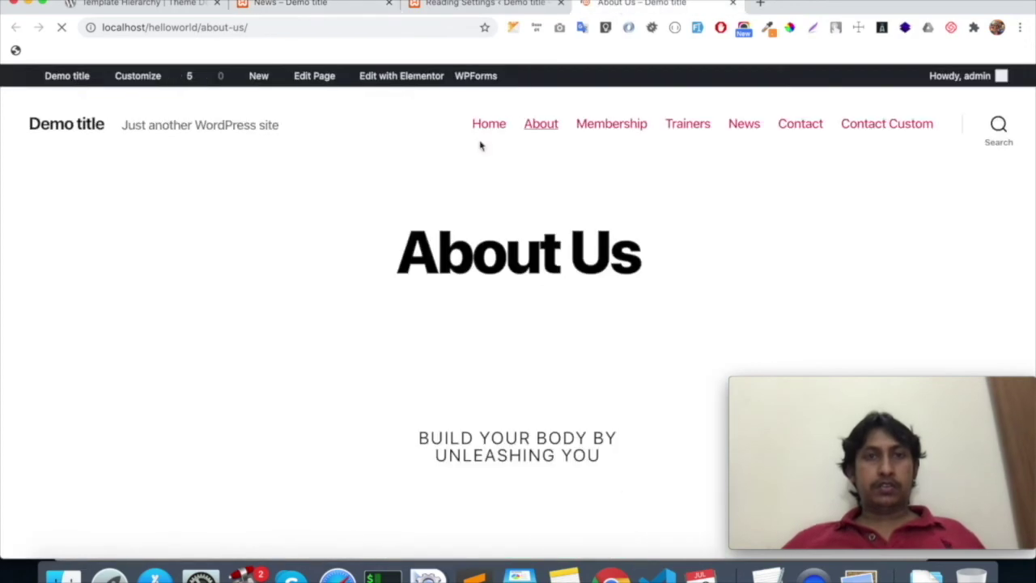
scroll(289, 366, "down", 10)
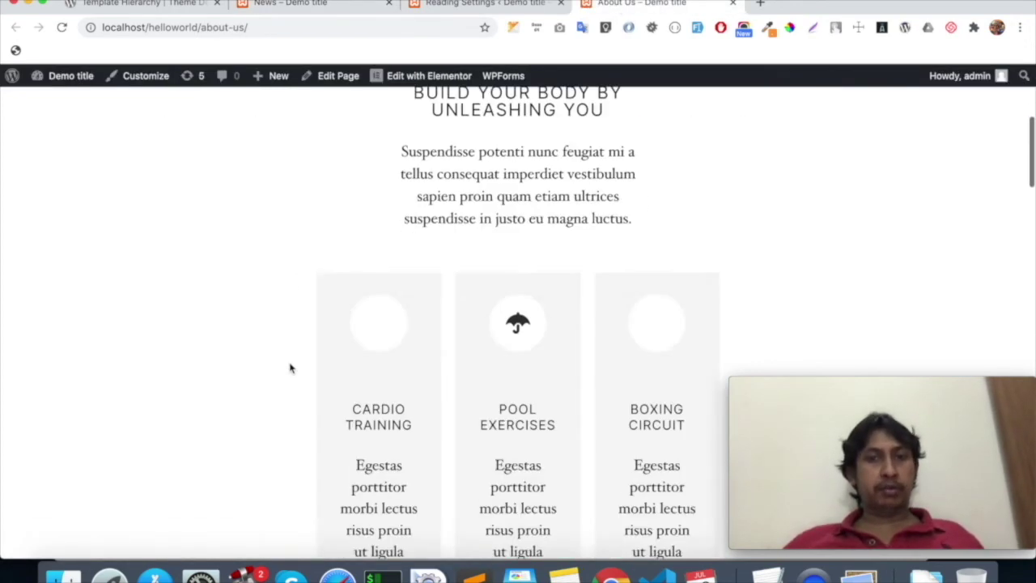
scroll(290, 366, "down", 3)
scroll(289, 365, "up", 15)
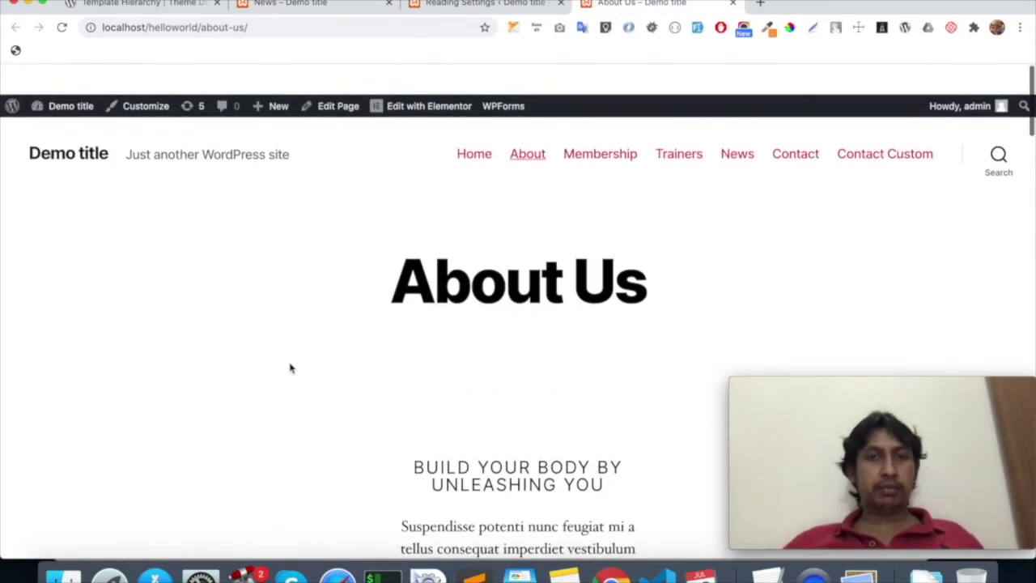
left_click(63, 577)
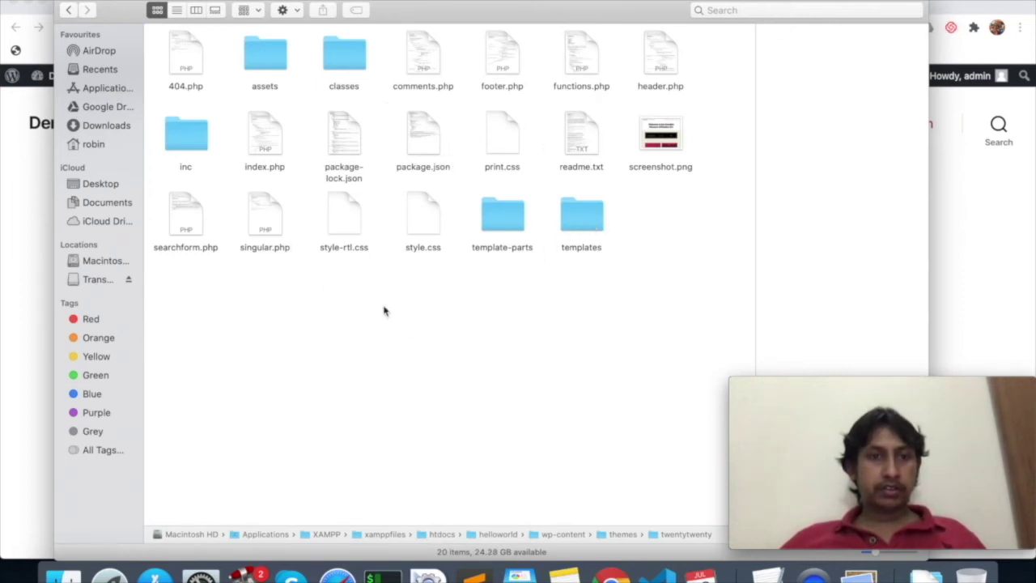
- Preview singular.php in the twentytwenty folder, deselect it, and bring the About Us page back
left_click(267, 233)
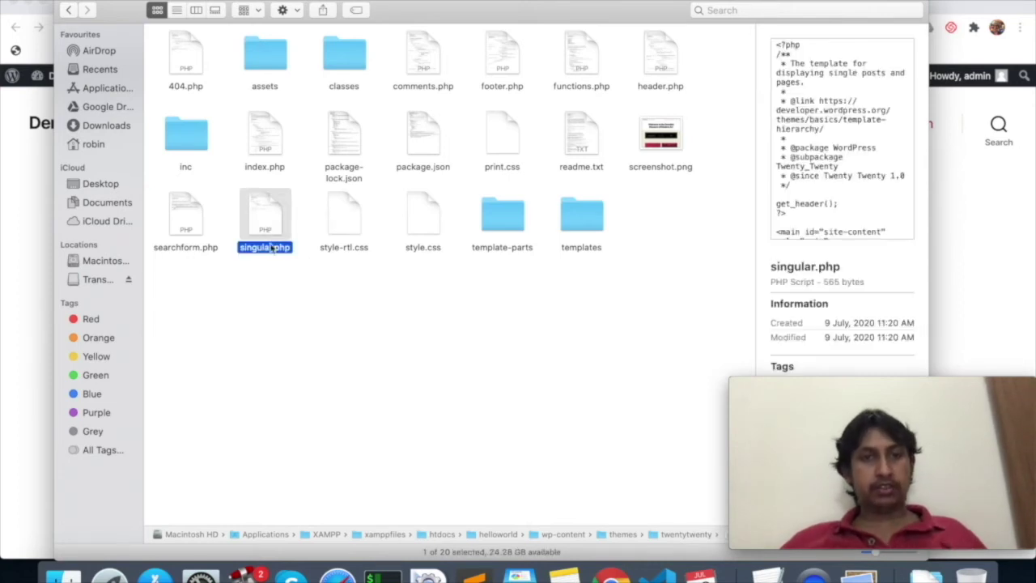
left_click(320, 306)
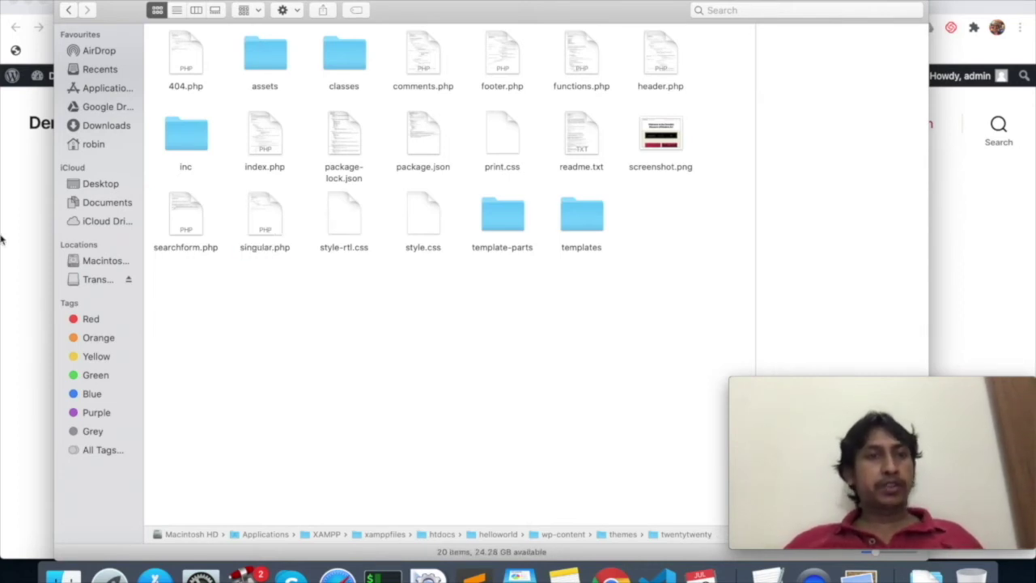
left_click(2, 238)
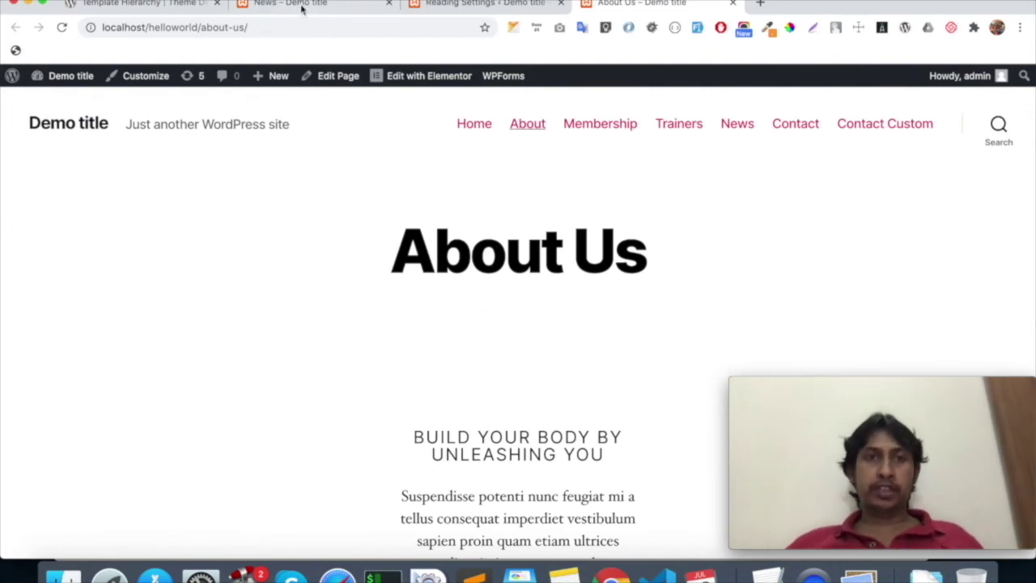
- From the News listing, open the 'Sociosqu ad litora torquent' post and scroll through it
left_click(449, 7)
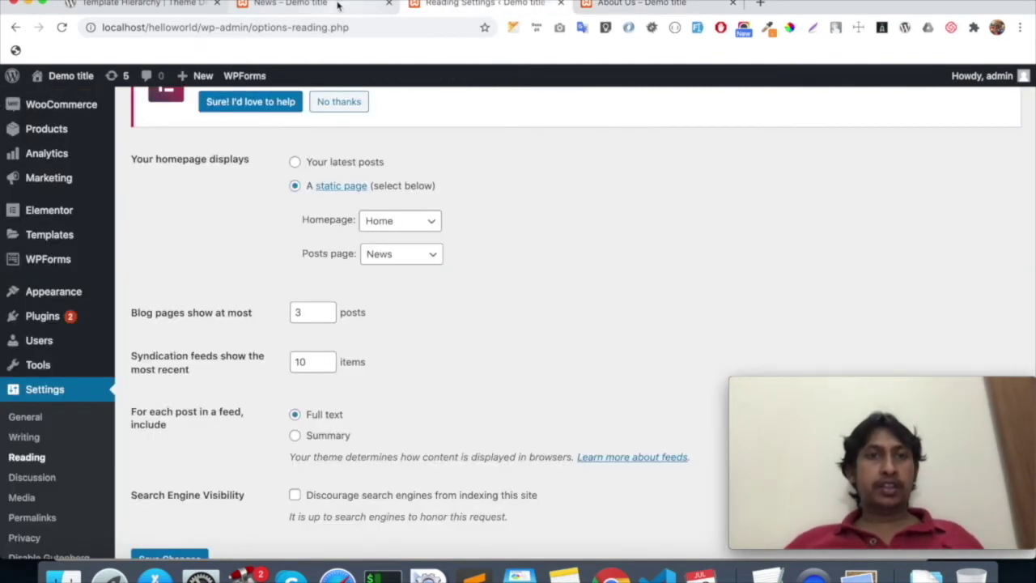
left_click(356, 5)
scroll(335, 333, "down", 8)
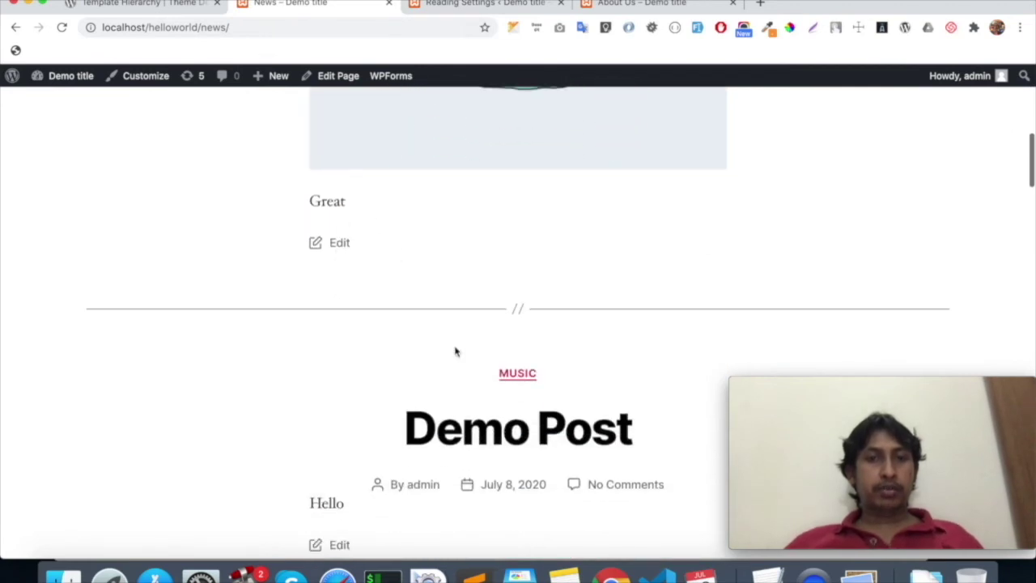
scroll(456, 352, "down", 4)
scroll(455, 351, "down", 5)
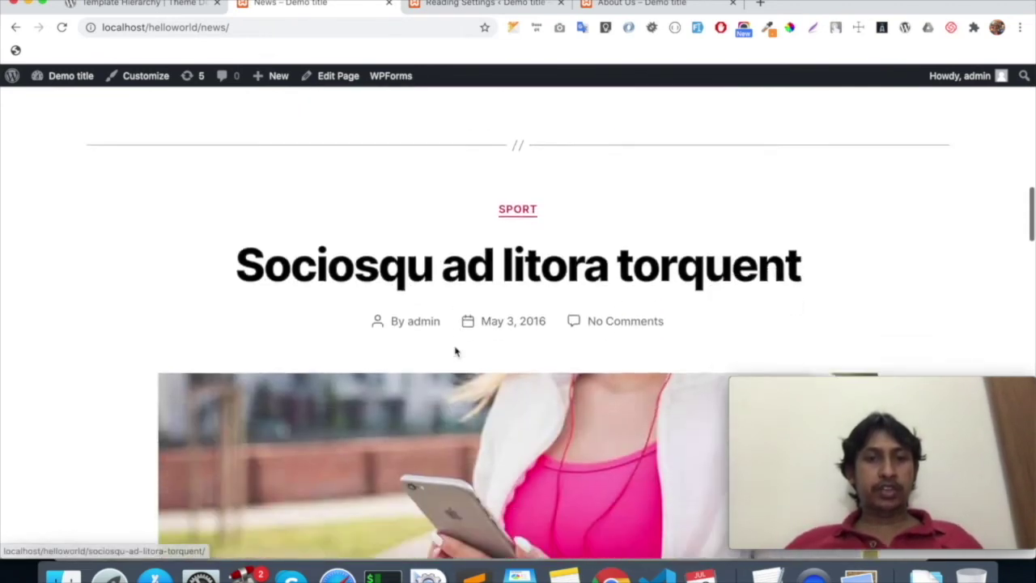
left_click(414, 229)
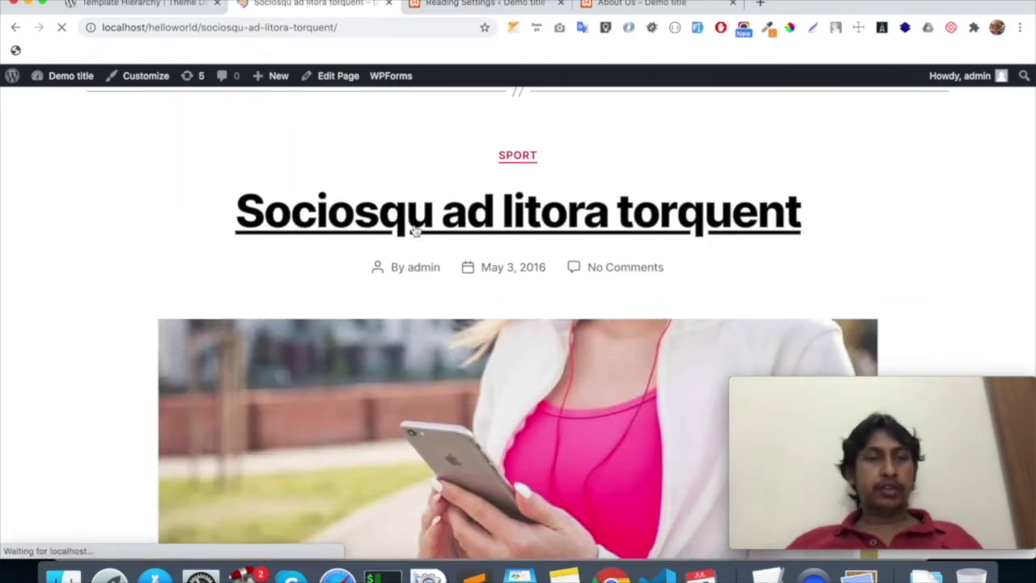
scroll(264, 341, "down", 10)
scroll(266, 340, "down", 12)
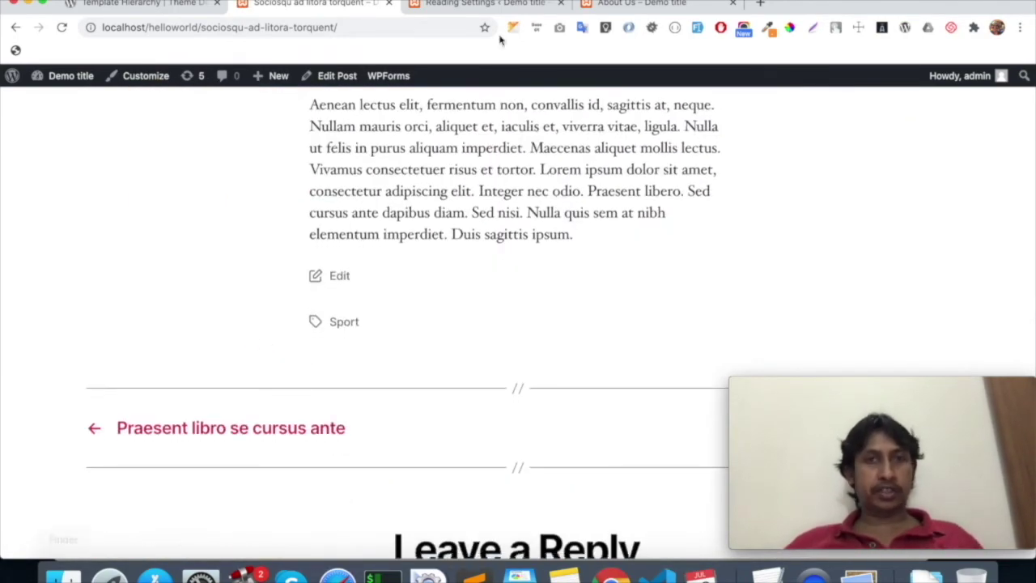
- In the Template Hierarchy docs, highlight single.php under Single Post and page.php under Single Page
left_click(488, 6)
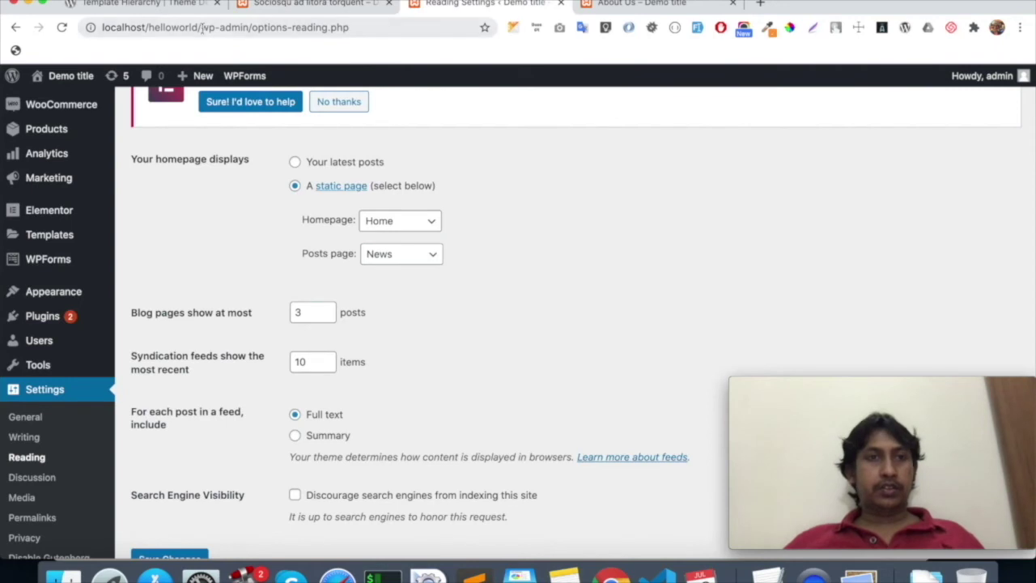
left_click(129, 5)
scroll(282, 250, "down", 1)
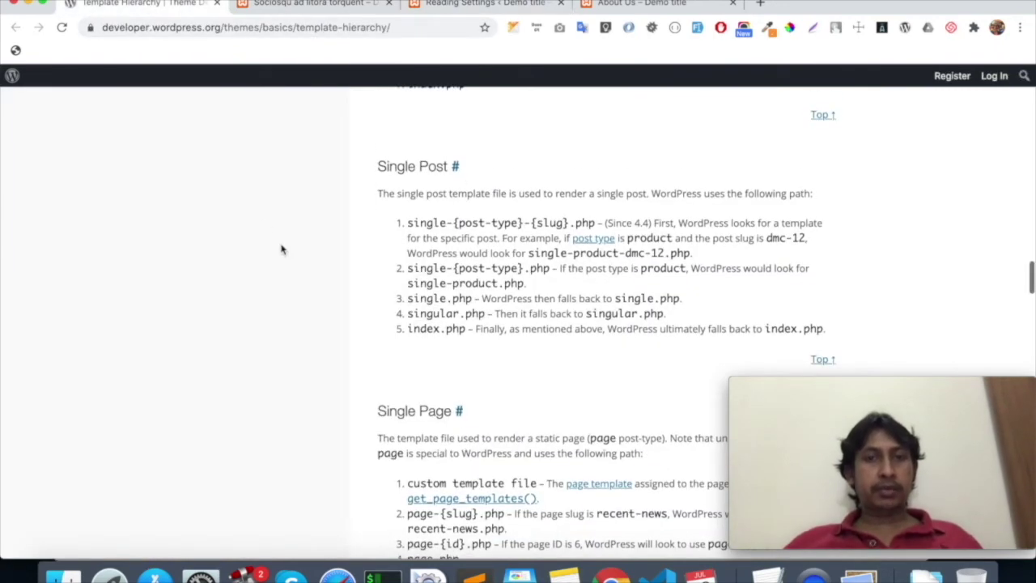
double_click(411, 298)
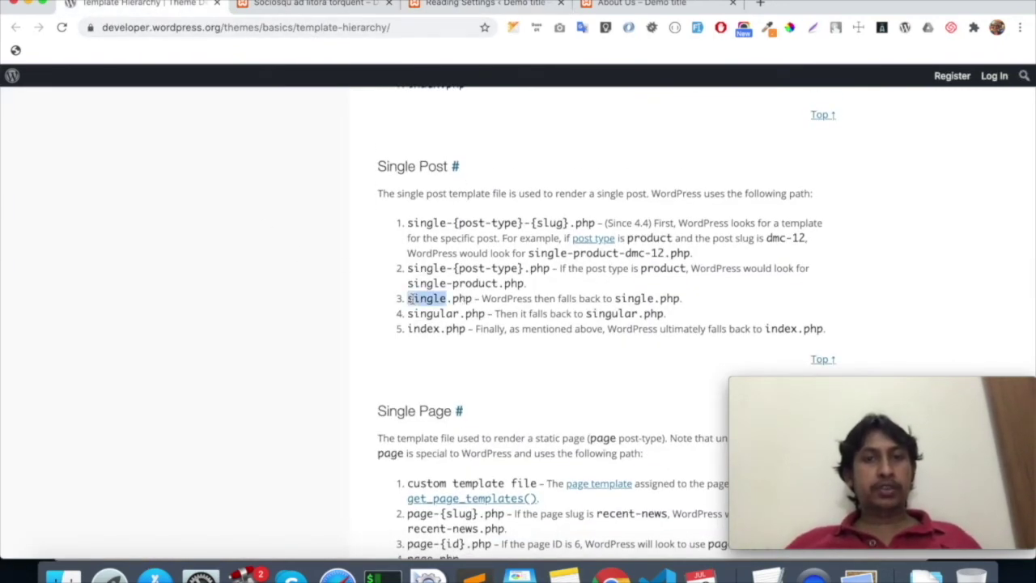
scroll(347, 335, "down", 3)
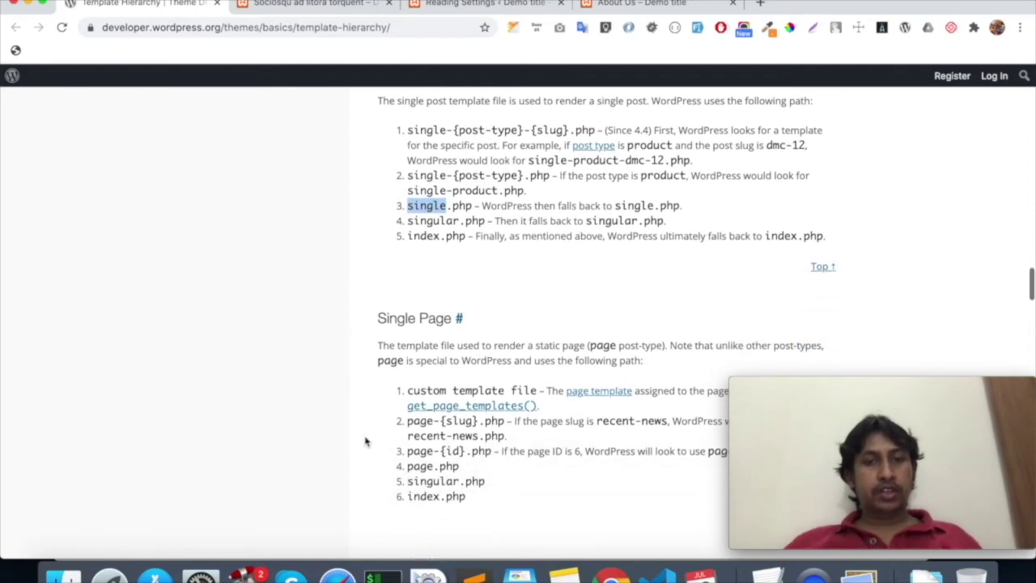
left_click_drag(407, 467, 459, 467)
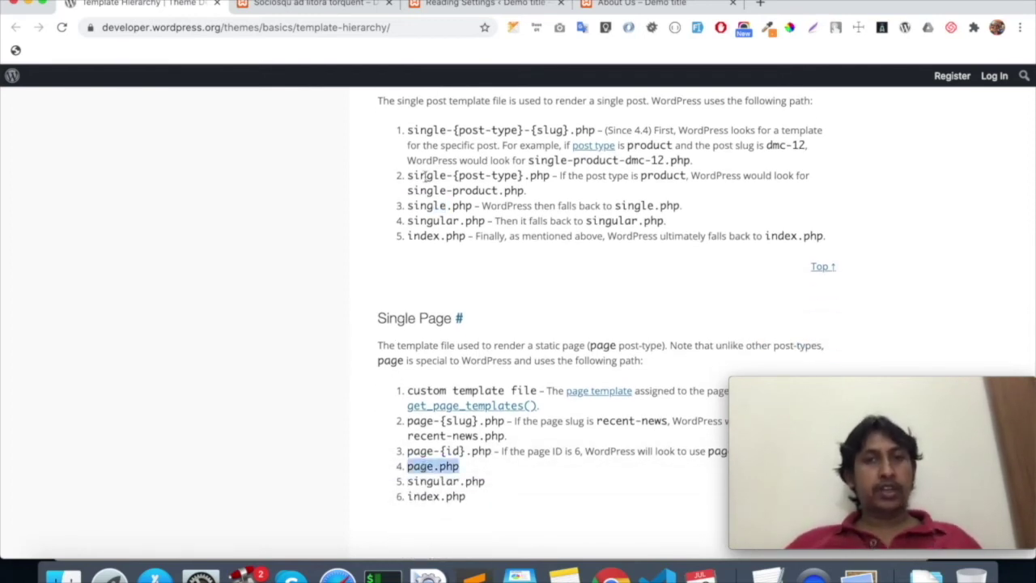
scroll(347, 250, "up", 3)
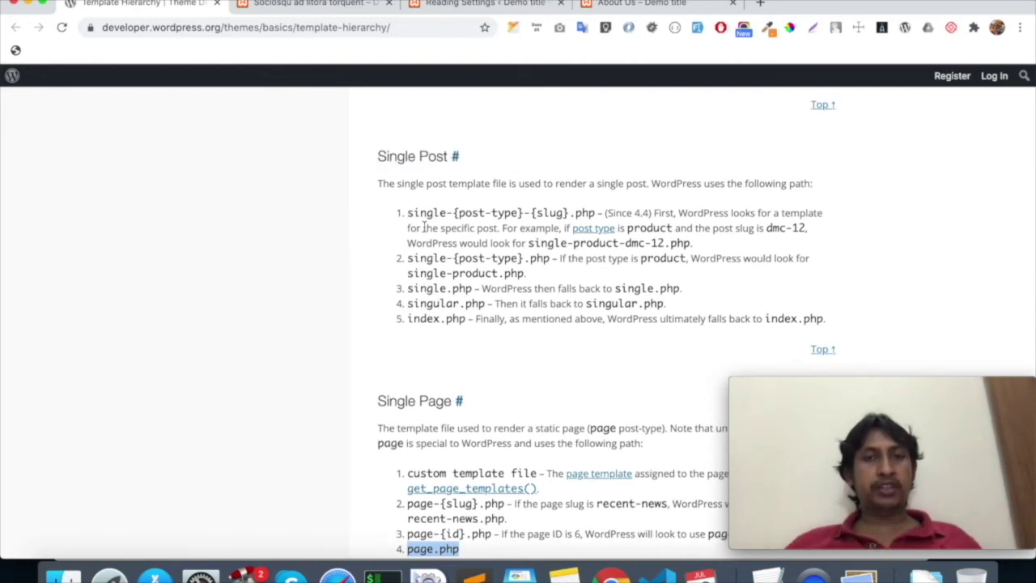
- Highlight single and singular in the Single Post list, then page and singular in Single Page
double_click(424, 288)
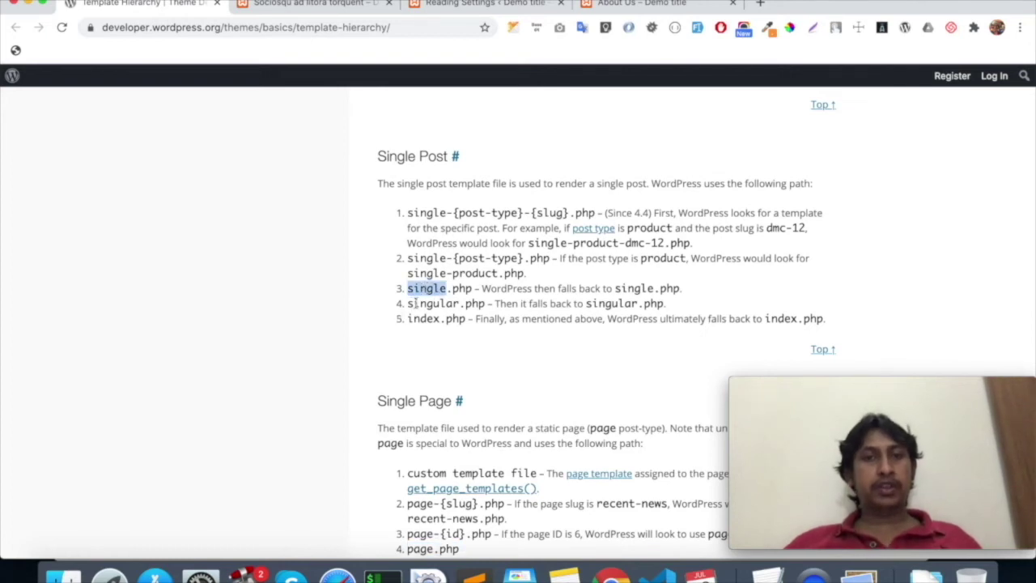
double_click(421, 302)
scroll(351, 370, "down", 5)
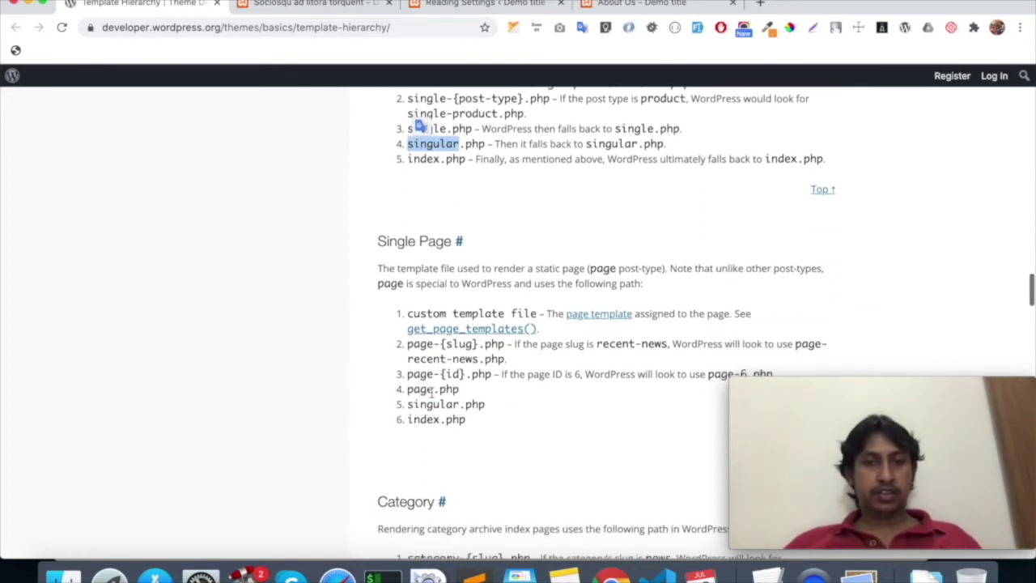
double_click(423, 390)
double_click(423, 404)
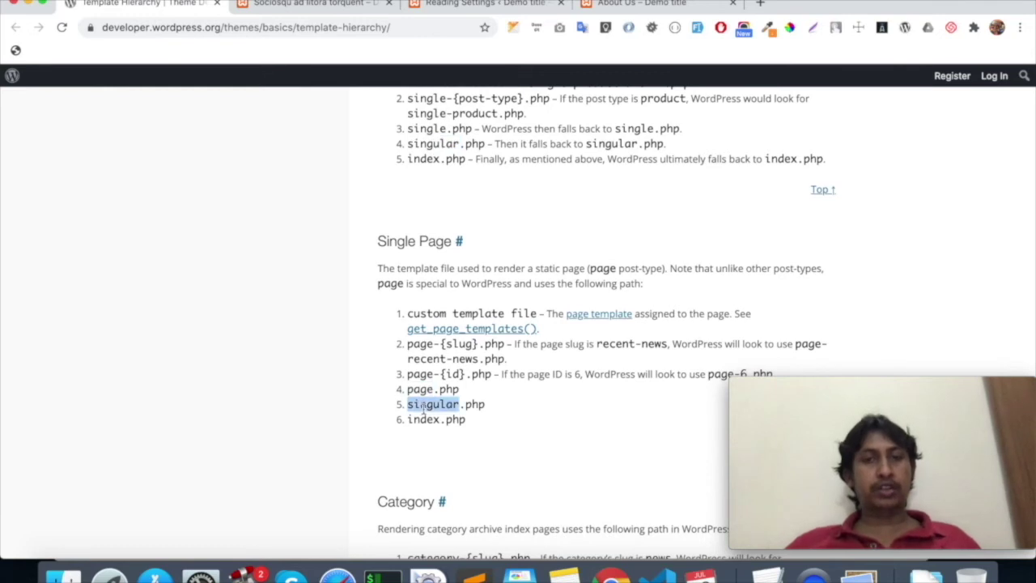
left_click(343, 402)
- Preview singular.php in the twentytwenty theme folder, then return to the Template Hierarchy docs
left_click(63, 576)
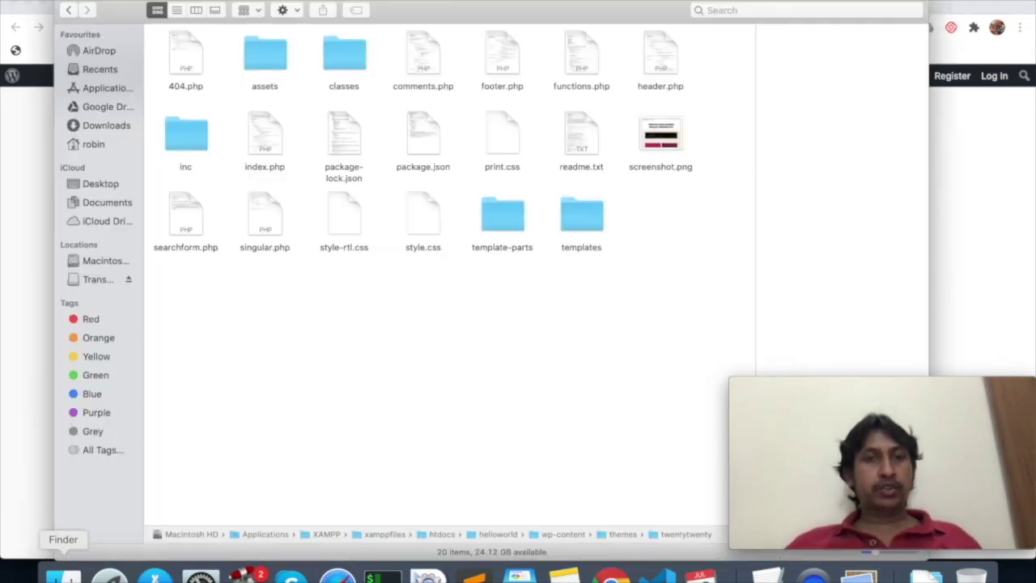
left_click(257, 230)
left_click(297, 312)
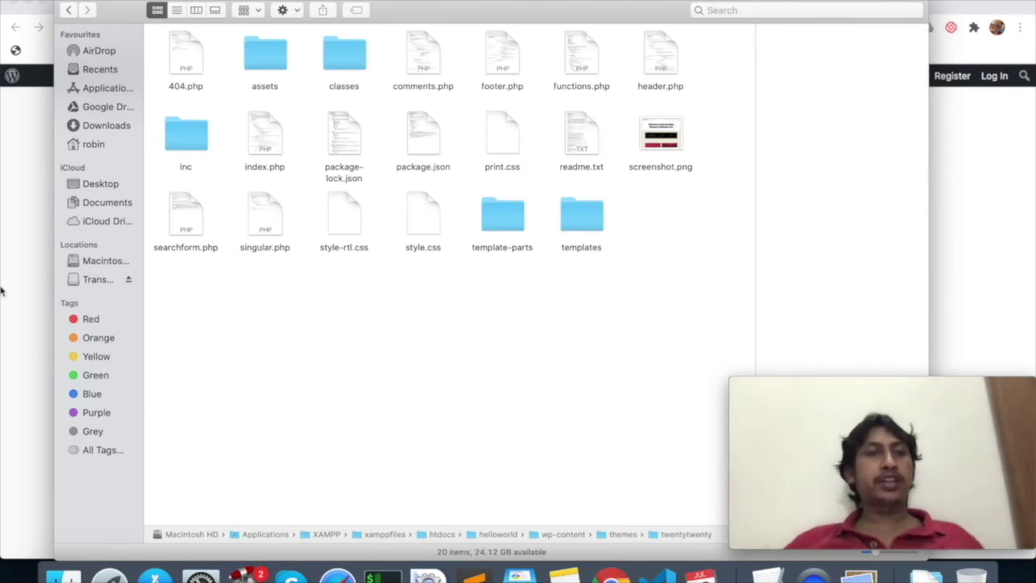
left_click(2, 286)
scroll(371, 332, "up", 4)
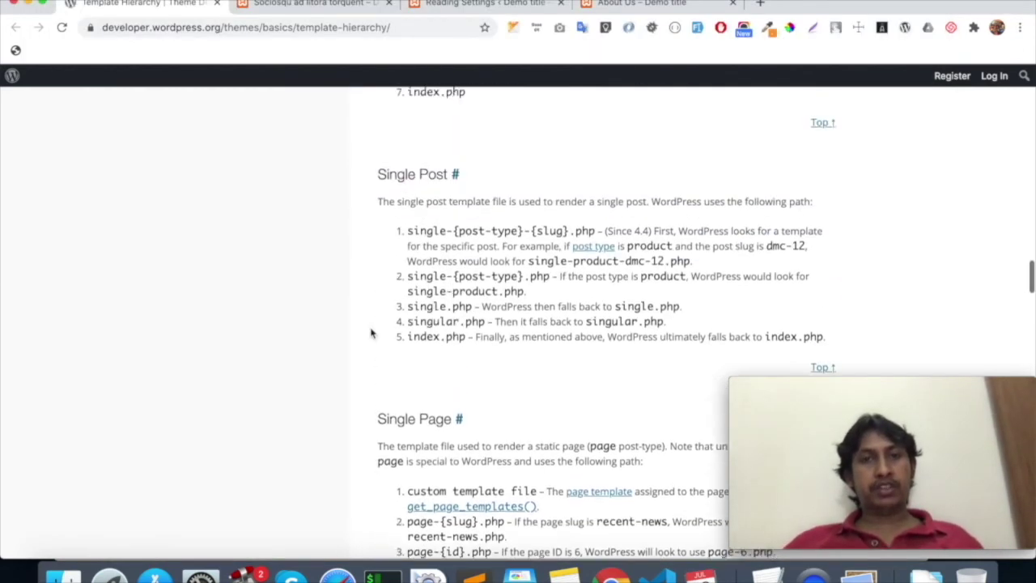
- Scroll to the Category section and highlight category.php and archive.php in its list
scroll(372, 331, "down", 2)
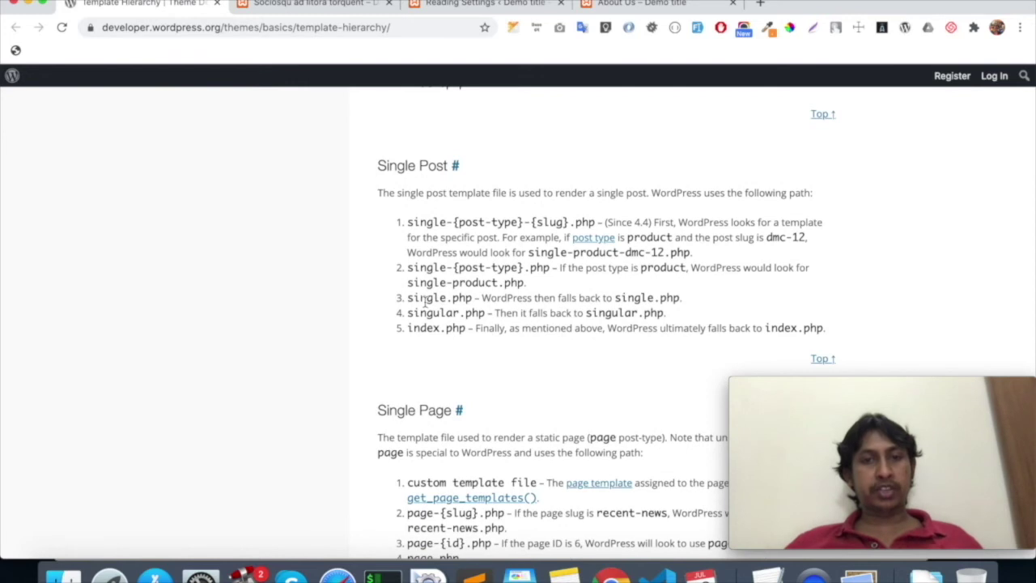
scroll(328, 376, "down", 5)
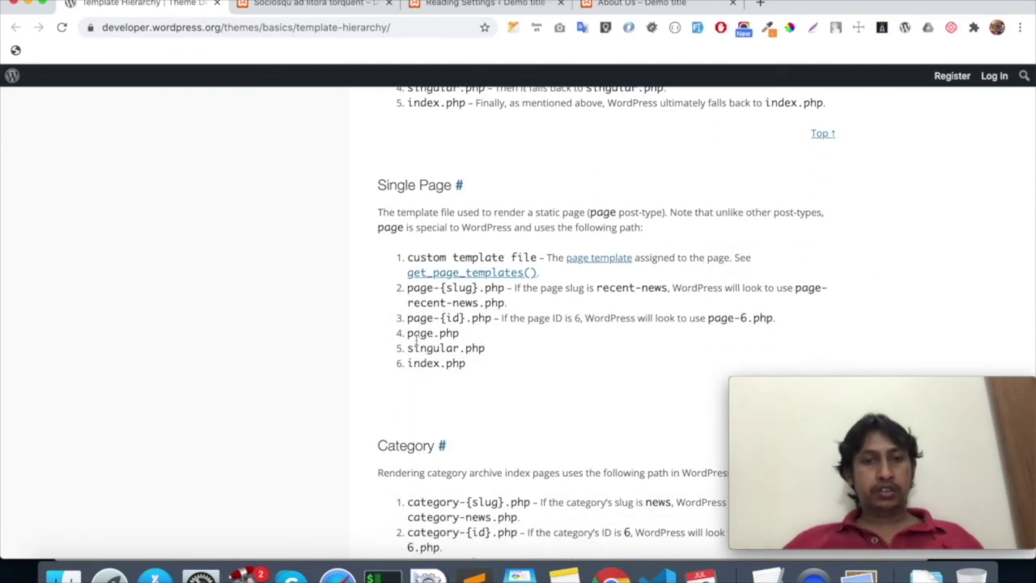
scroll(295, 473, "down", 7)
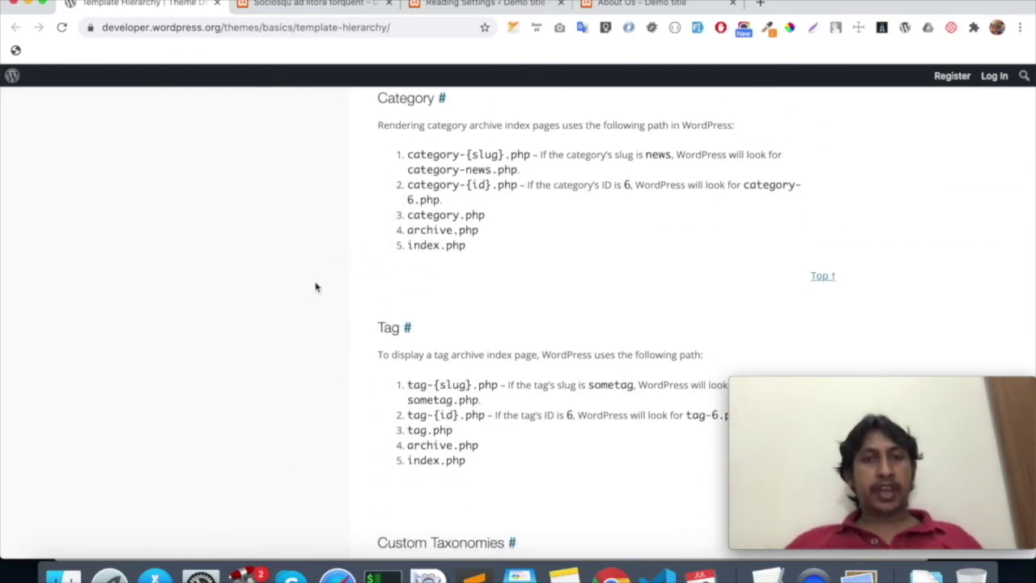
triple_click(422, 215)
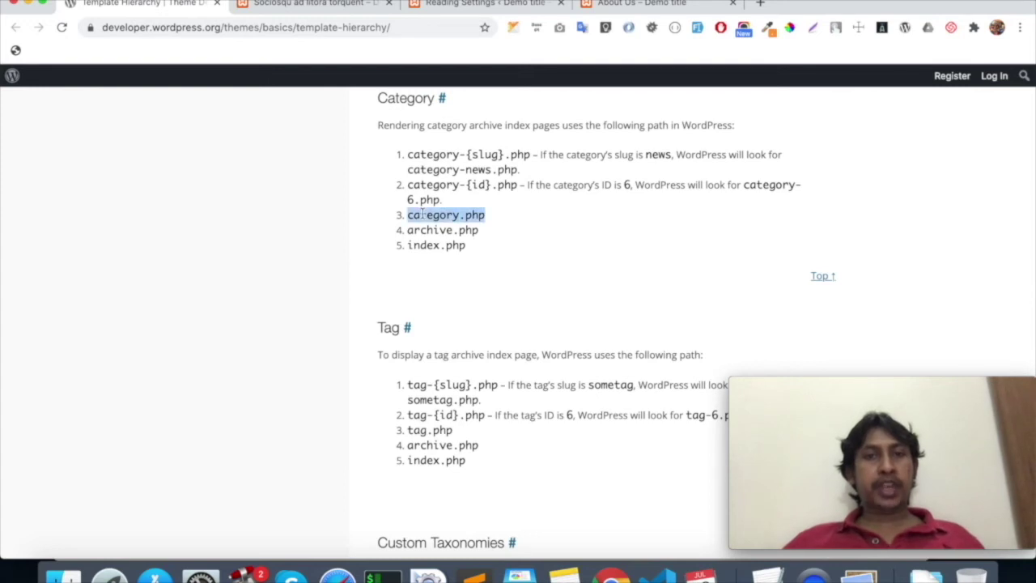
scroll(361, 295, "down", 3)
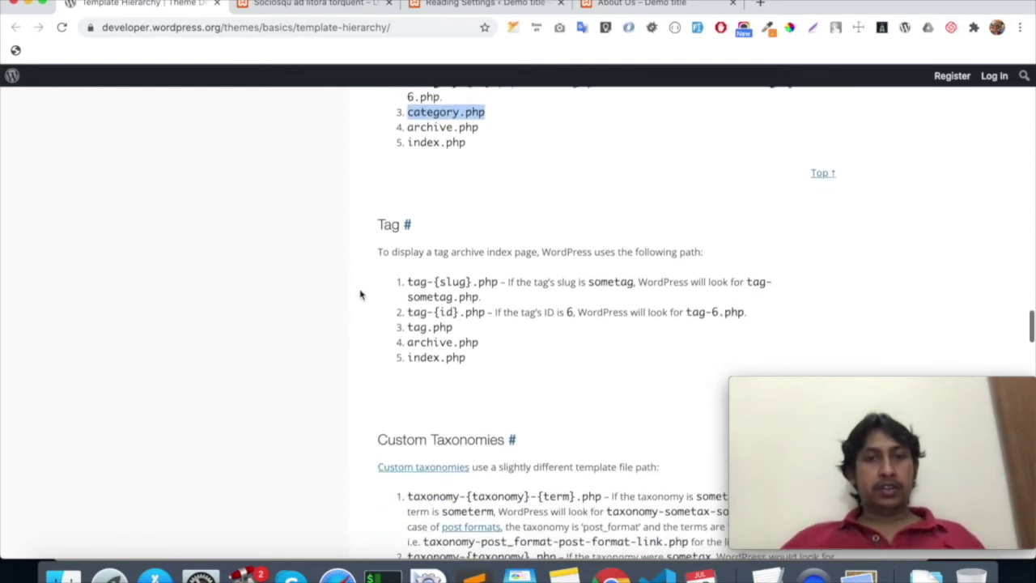
scroll(422, 283, "up", 4)
triple_click(426, 283)
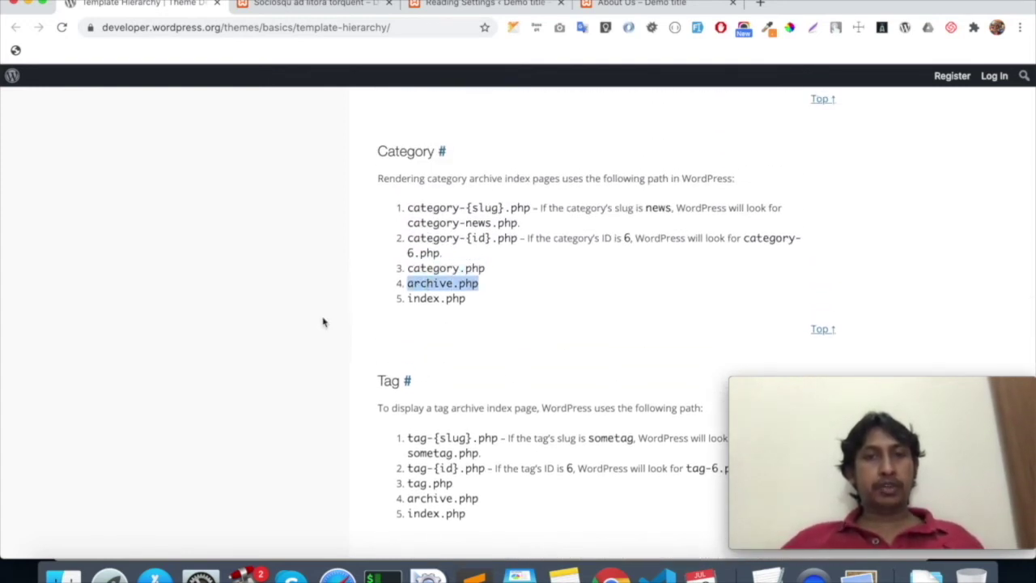
- Highlight archive.php and the archive-{post_type}.php item in the Custom Post Types list
scroll(322, 322, "down", 3)
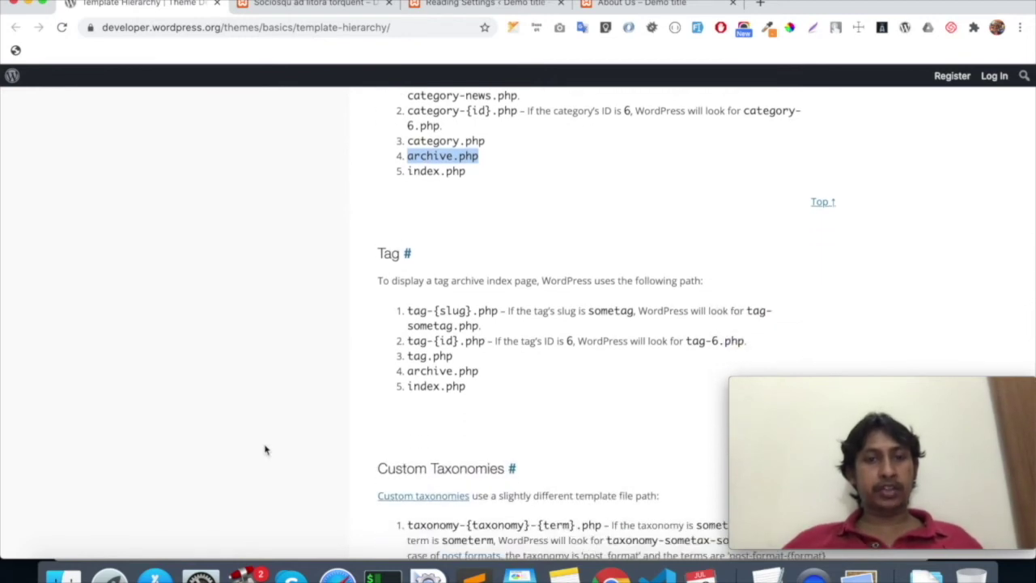
scroll(265, 450, "down", 4)
scroll(247, 335, "up", 3)
scroll(250, 335, "down", 4)
scroll(250, 337, "down", 6)
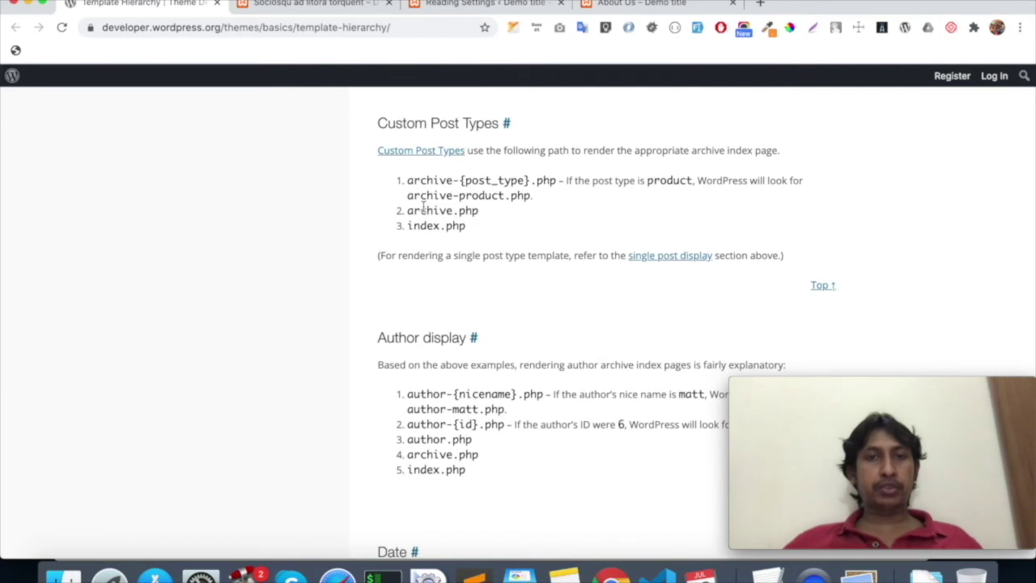
double_click(424, 211)
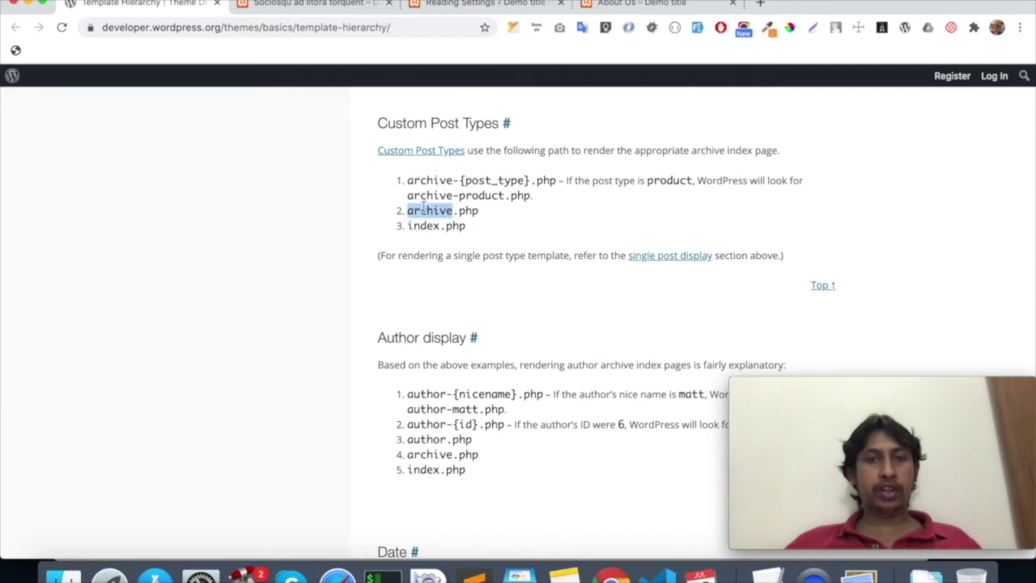
triple_click(479, 195)
left_click(384, 201)
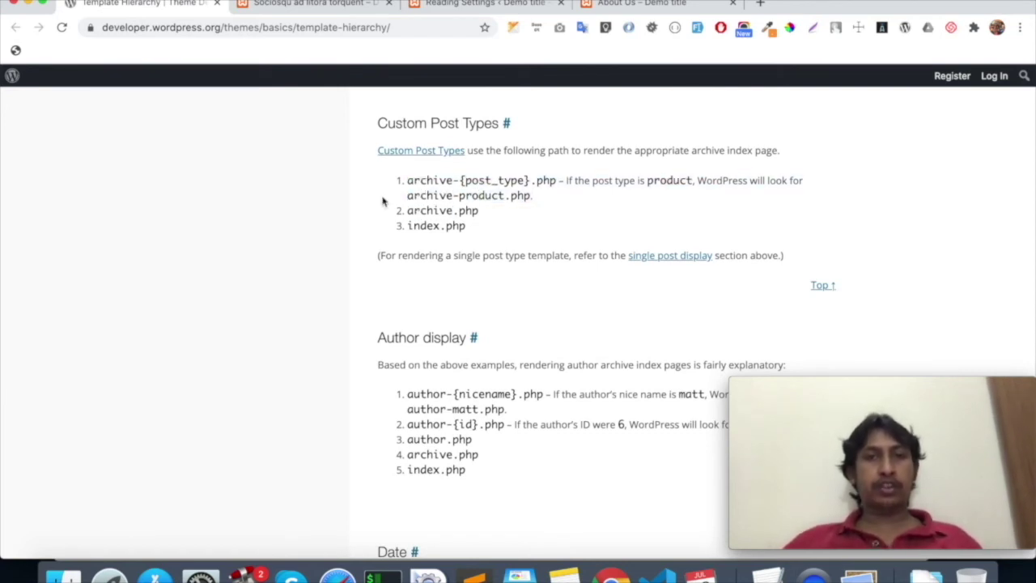
- Scroll down to the 404 (Not Found) section, then switch to the Sociosqu ad litora torquent post
scroll(316, 348, "down", 5)
scroll(316, 348, "up", 8)
scroll(316, 348, "down", 7)
scroll(315, 348, "down", 5)
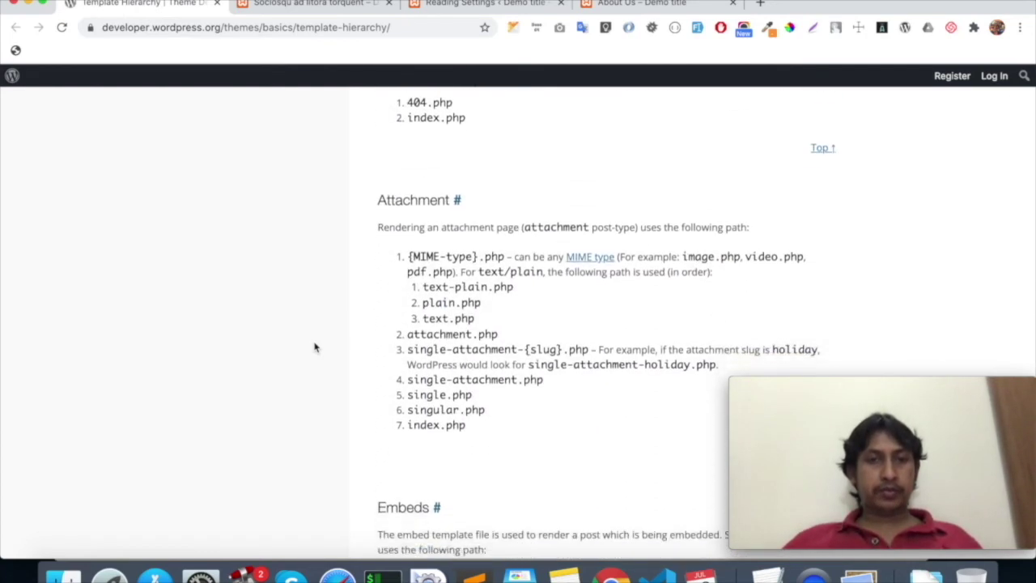
scroll(316, 347, "up", 2)
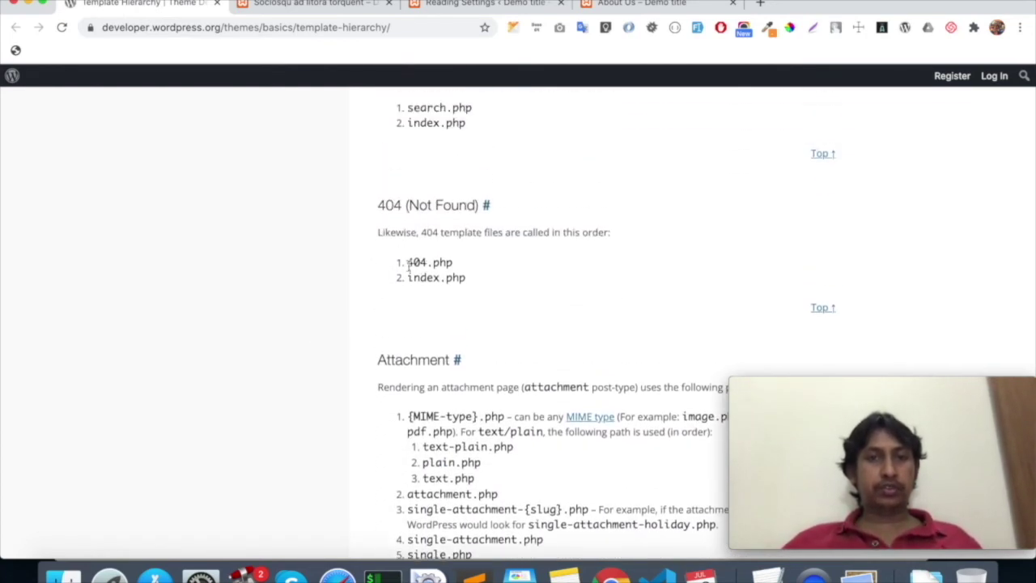
left_click(362, 5)
- Replace the end of the post's URL with 'asd' to load the Page Not Found page, then return to the docs
left_click_drag(286, 26, 418, 11)
type("asd")
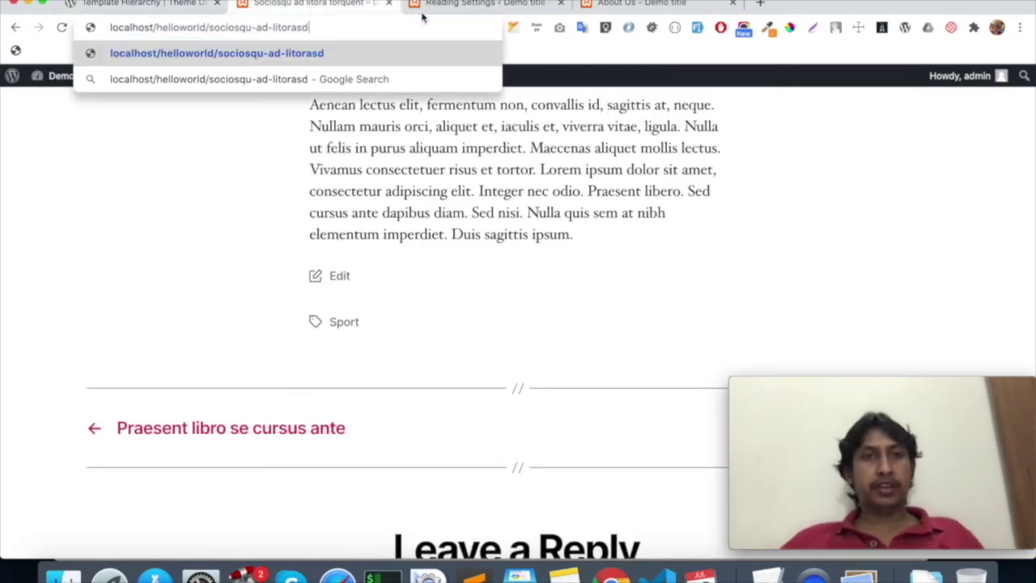
key("Return")
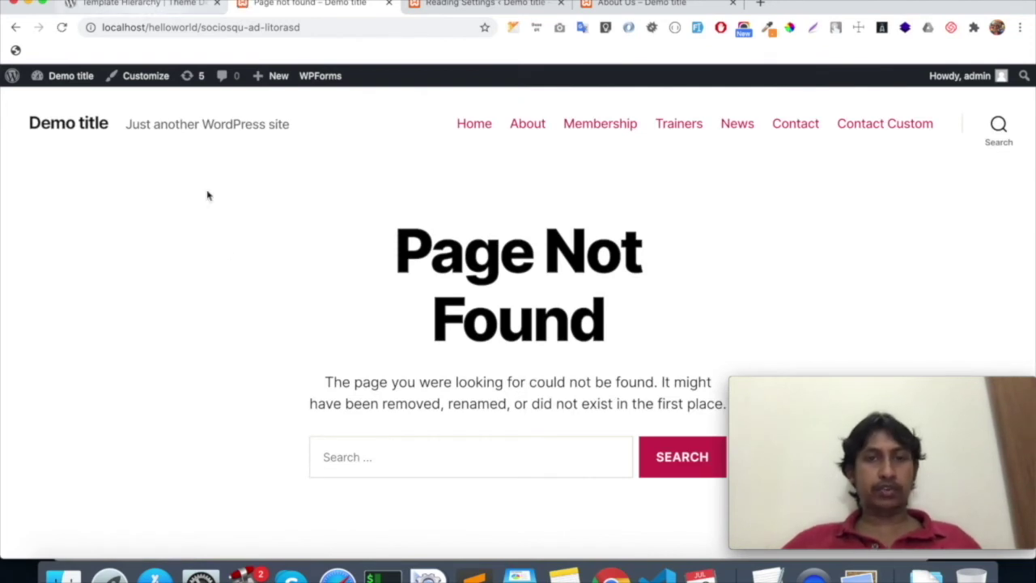
left_click(116, 4)
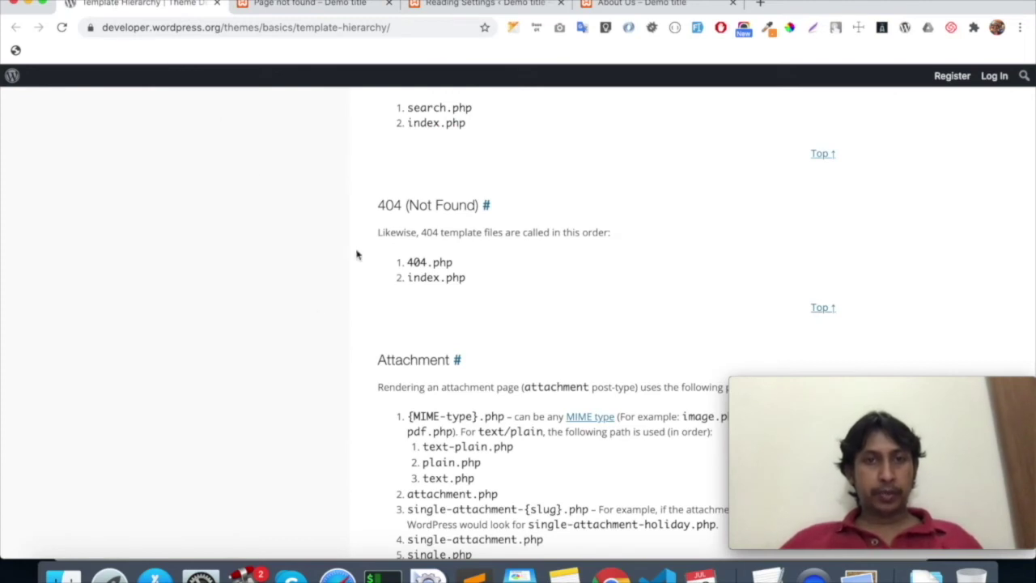
- Switch to the News – Demo title tab and scroll to the post's Sport tag
scroll(518, 324, "up", 10)
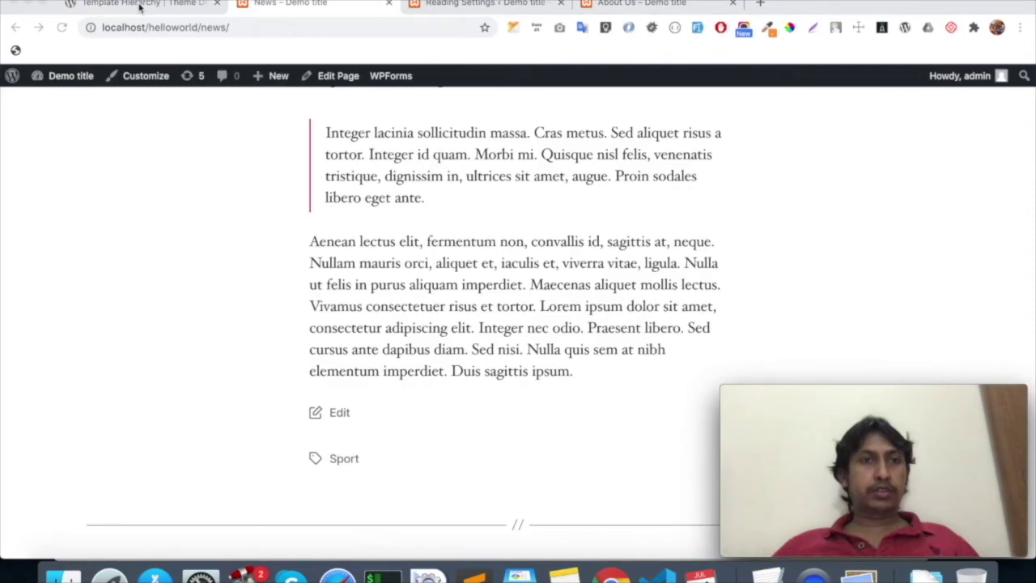
left_click(141, 10)
scroll(301, 340, "up", 1)
scroll(301, 340, "up", 5)
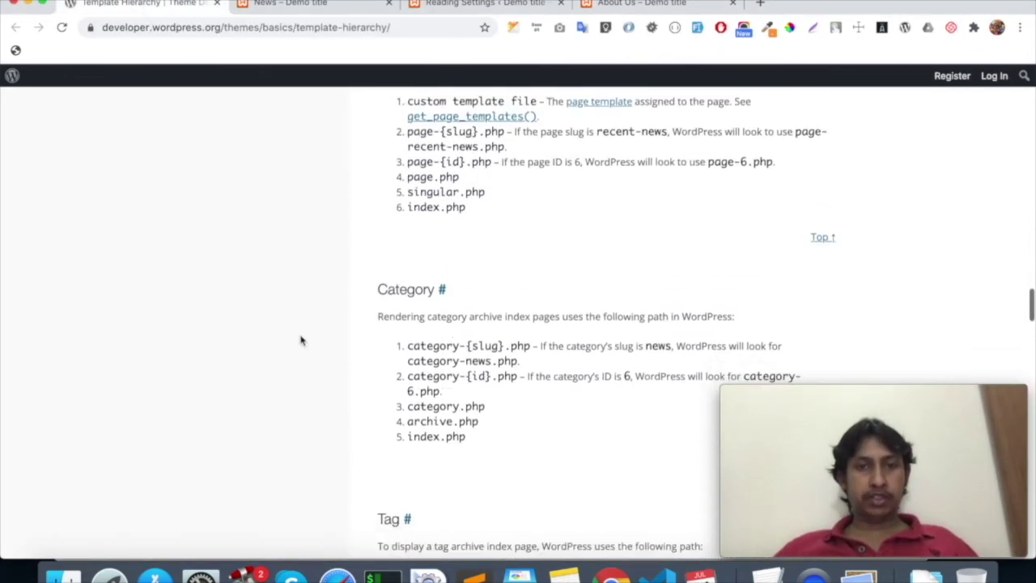
scroll(301, 340, "down", 4)
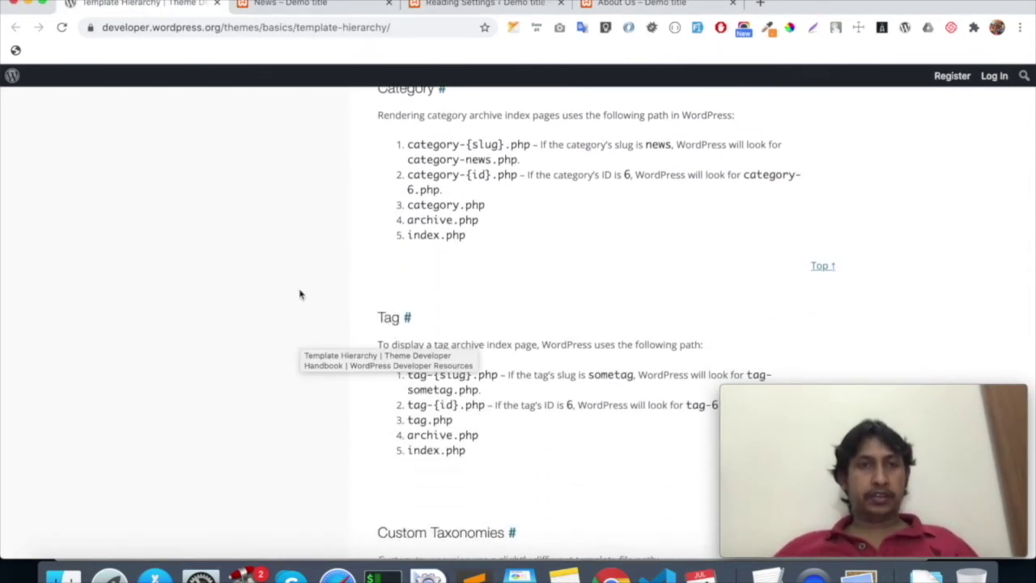
left_click(305, 4)
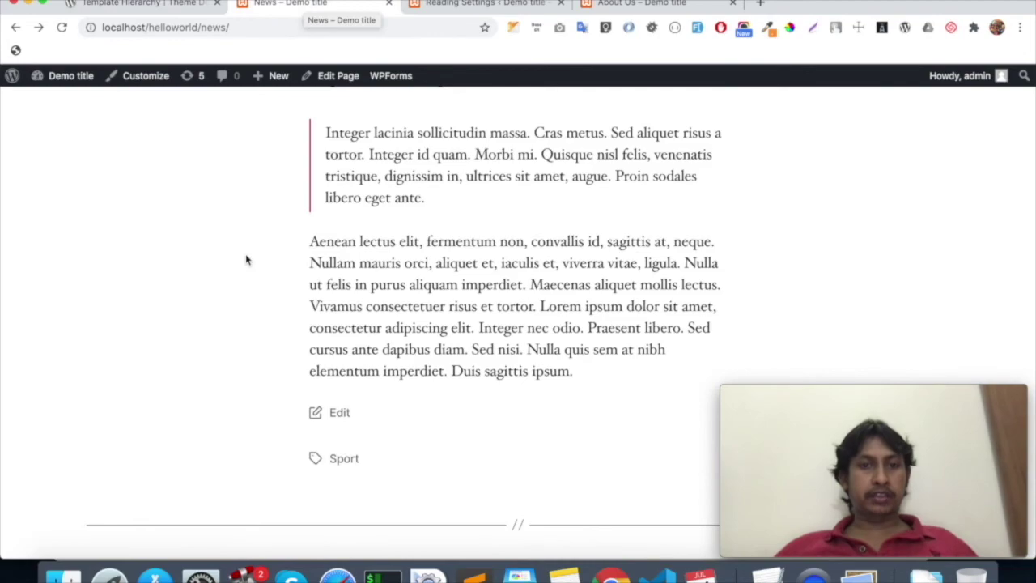
scroll(248, 259, "up", 10)
scroll(247, 259, "up", 10)
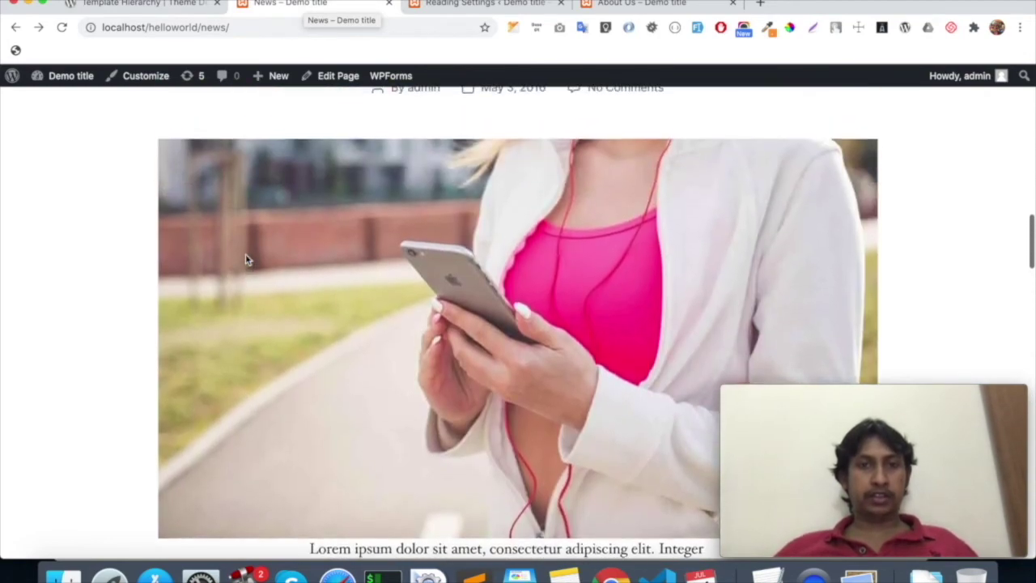
scroll(246, 259, "down", 15)
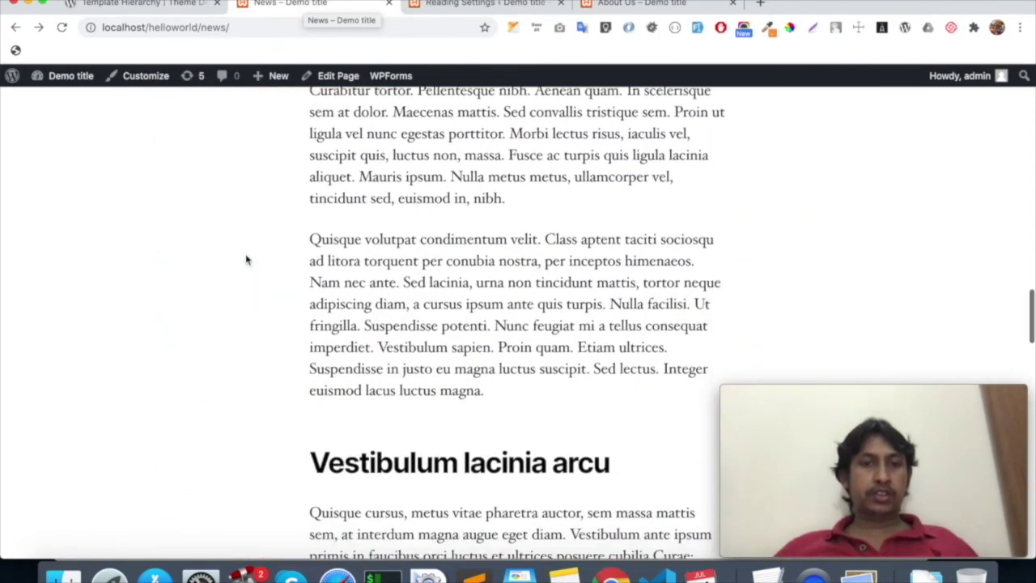
scroll(246, 259, "down", 8)
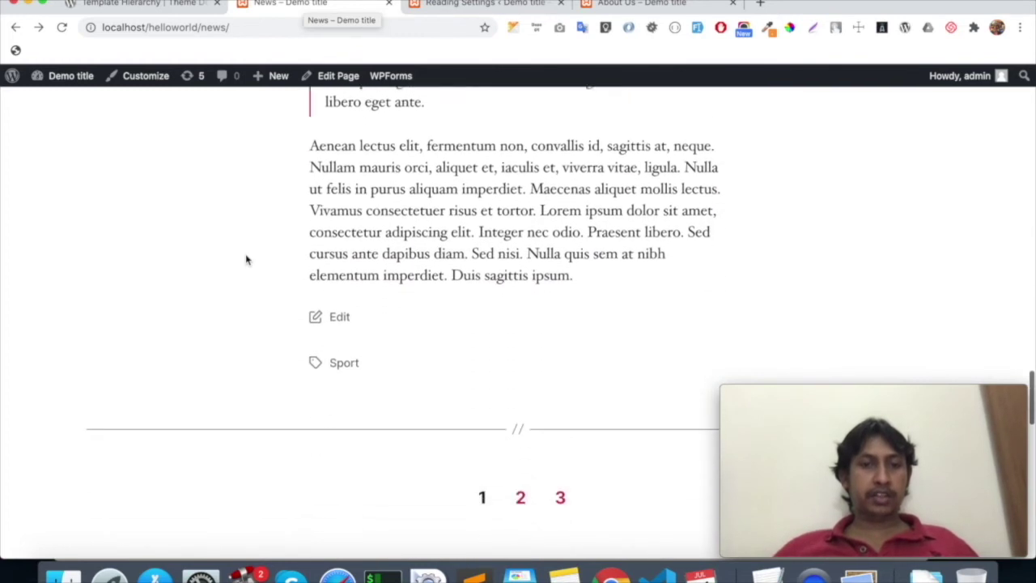
- Open the Sport tag archive and scroll through its Sociosqu ad litora torquent post
left_click(335, 349)
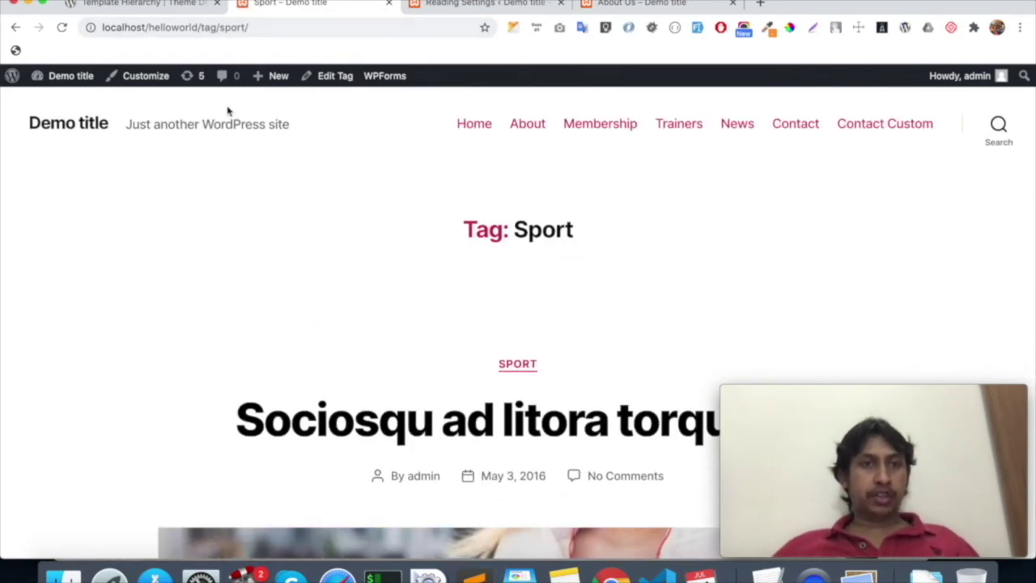
scroll(245, 265, "down", 10)
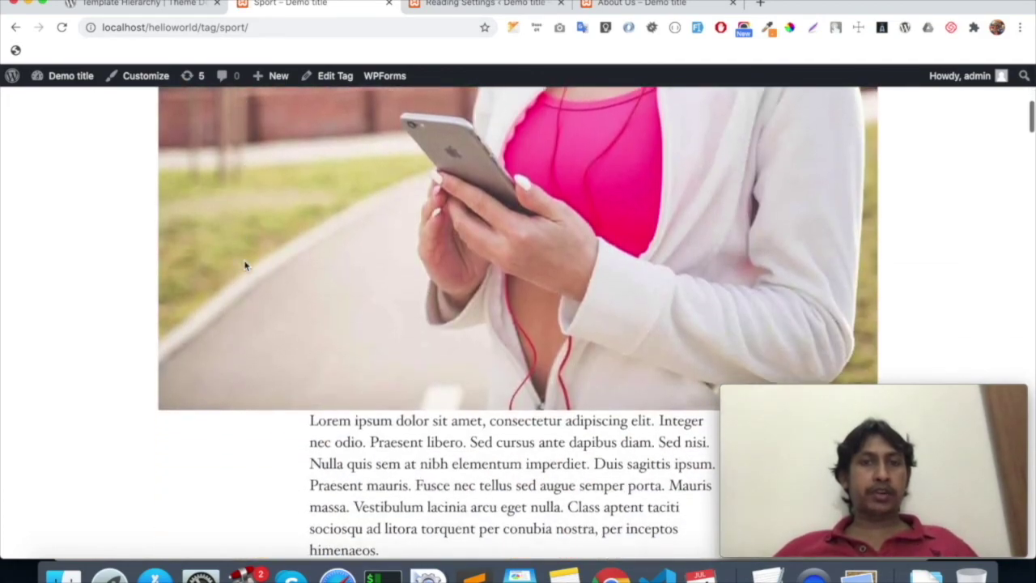
scroll(245, 266, "down", 15)
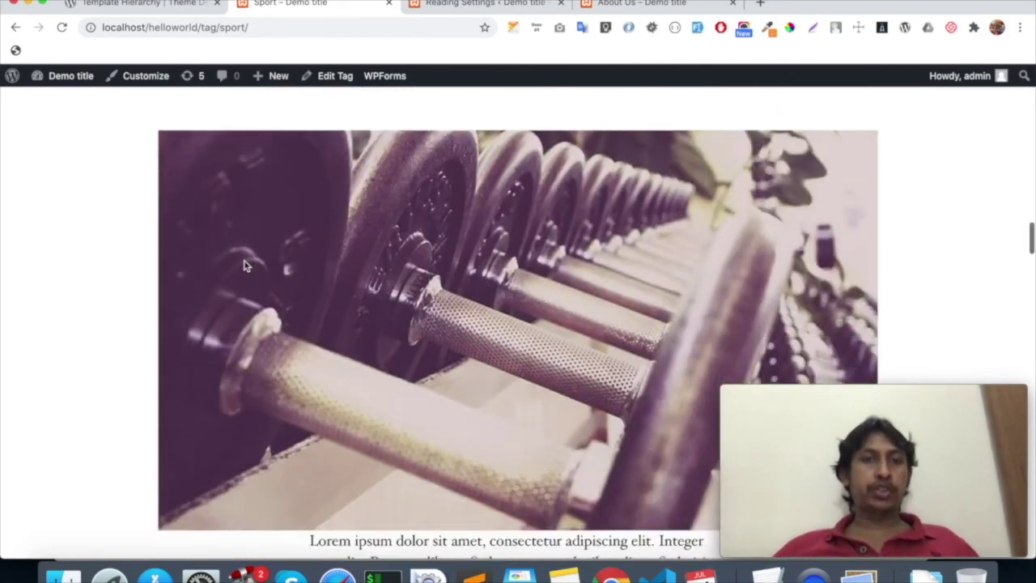
scroll(245, 266, "down", 3)
scroll(246, 265, "up", 20)
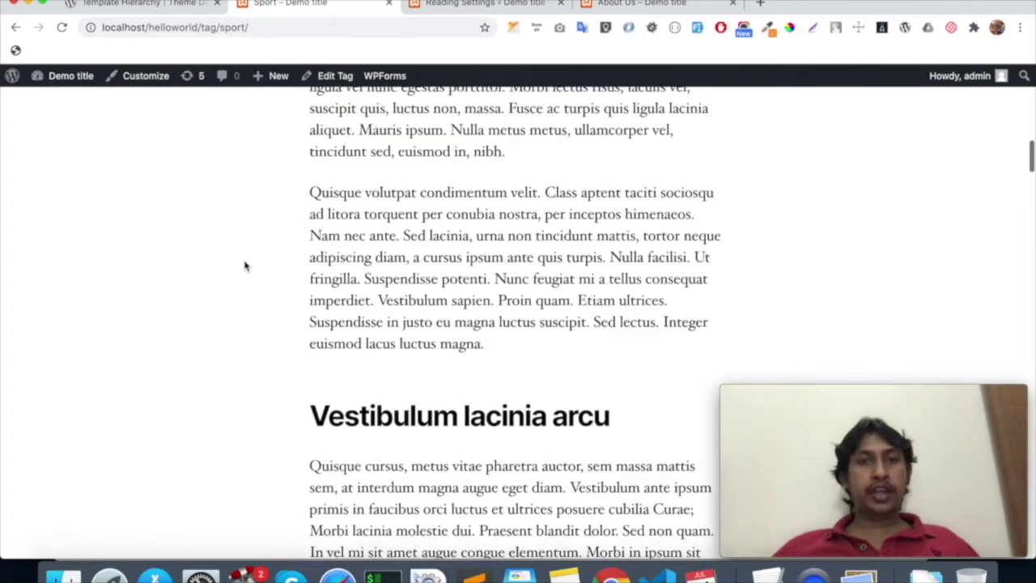
scroll(245, 267, "up", 2)
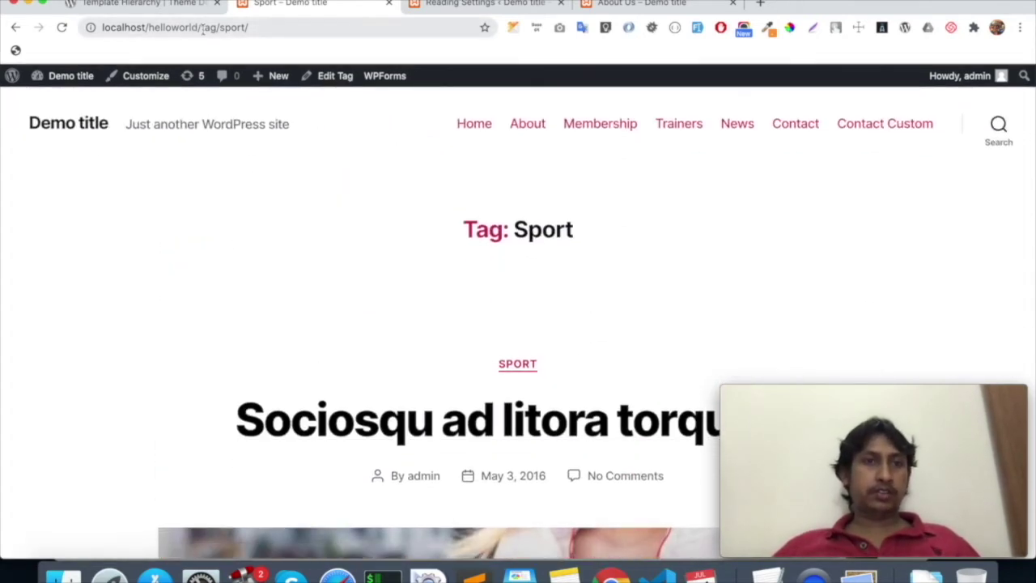
- In the Template Hierarchy docs, highlight tag.php, tag-{slug}.php and tag-{id}.php in the Tag list
left_click(159, 3)
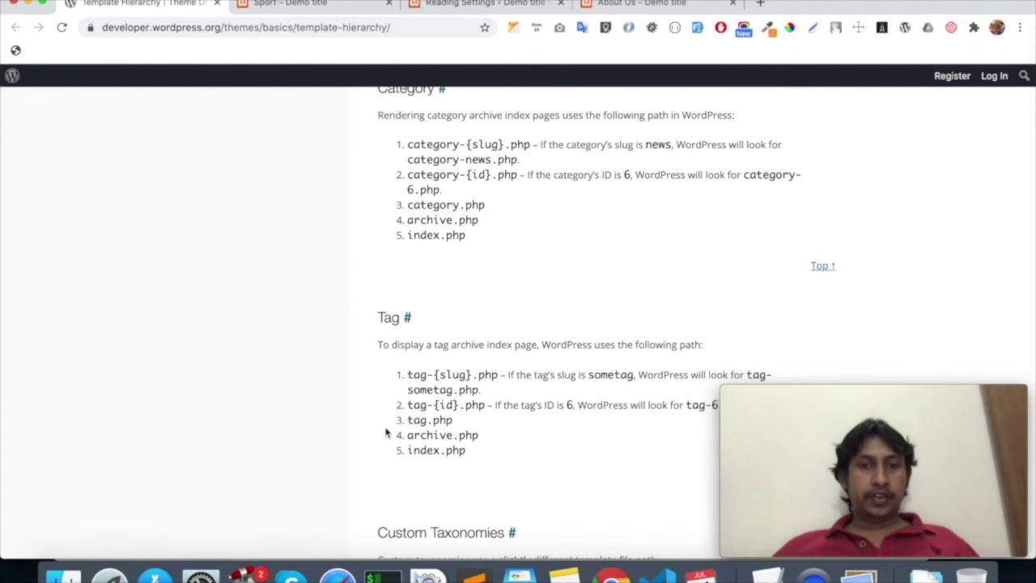
double_click(411, 421)
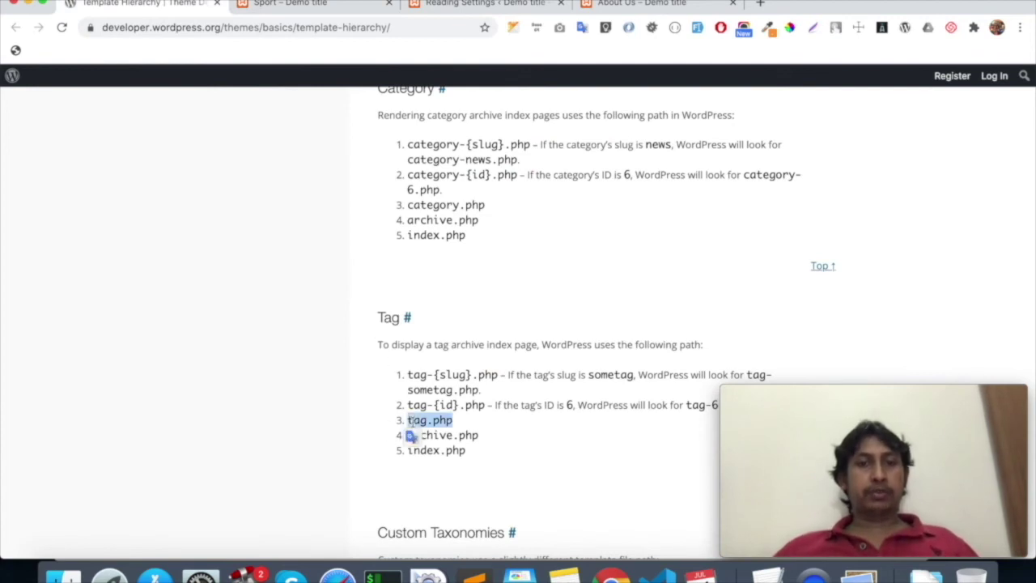
left_click(335, 415)
left_click_drag(408, 374, 497, 371)
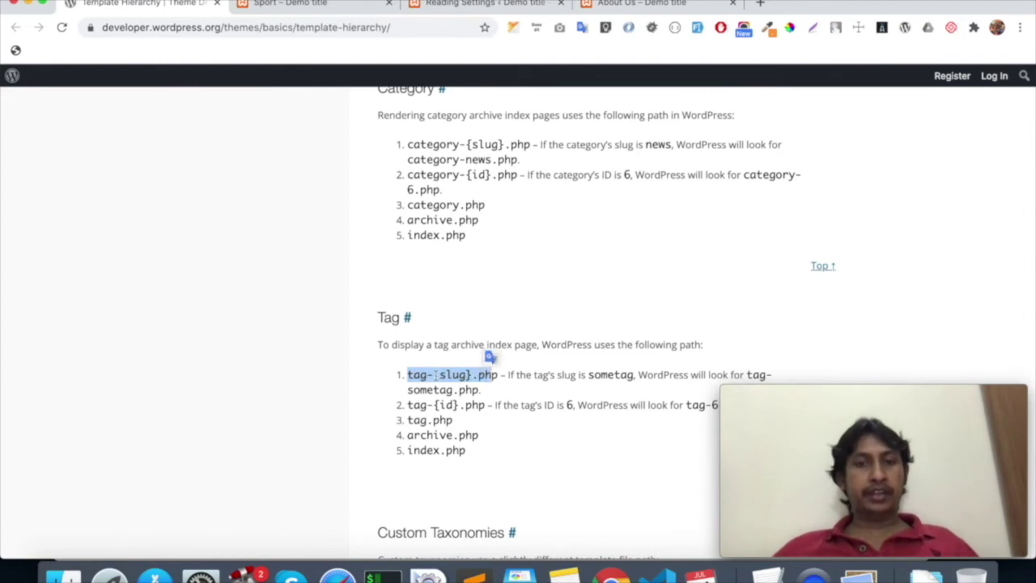
left_click(325, 365)
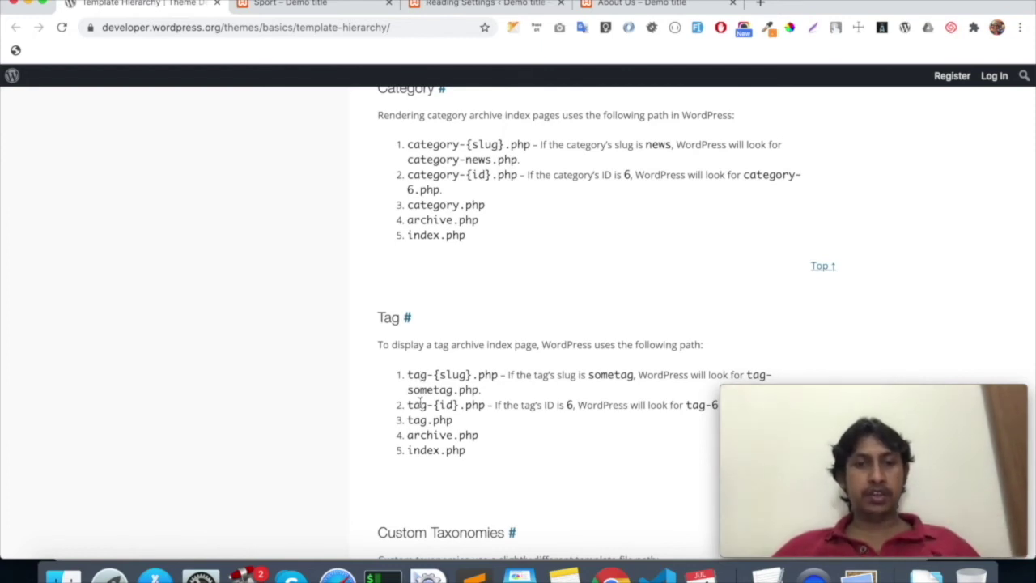
left_click_drag(408, 404, 484, 405)
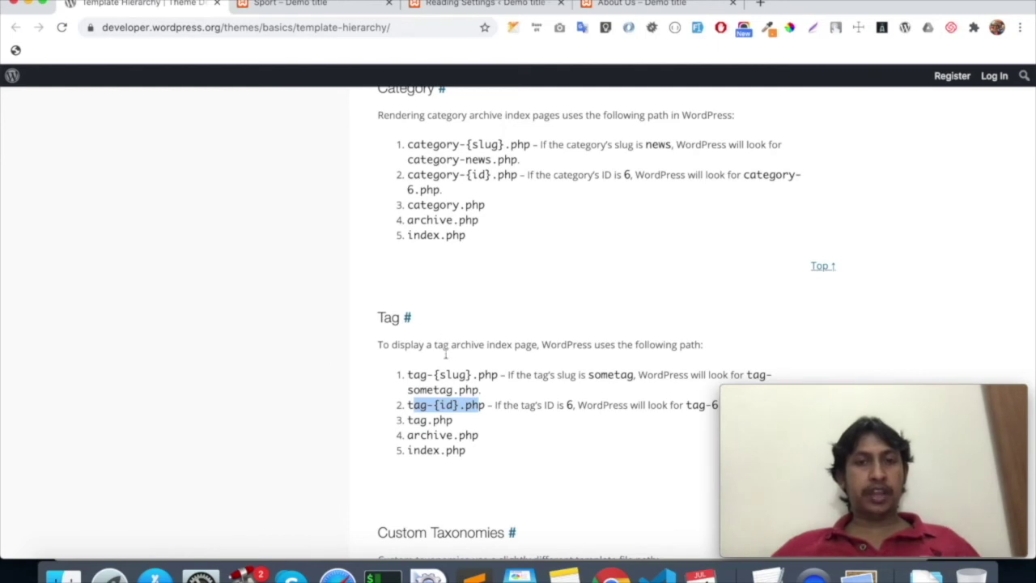
left_click_drag(407, 420, 453, 419)
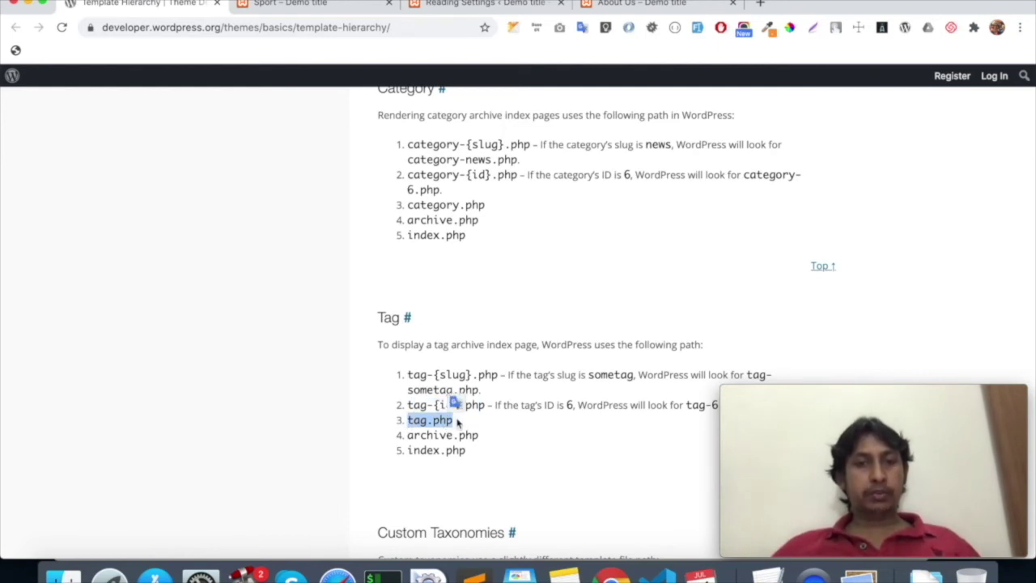
- Compare with the Sport archive, highlight archive.php in the Tag list, then return to the archive
left_click(285, 4)
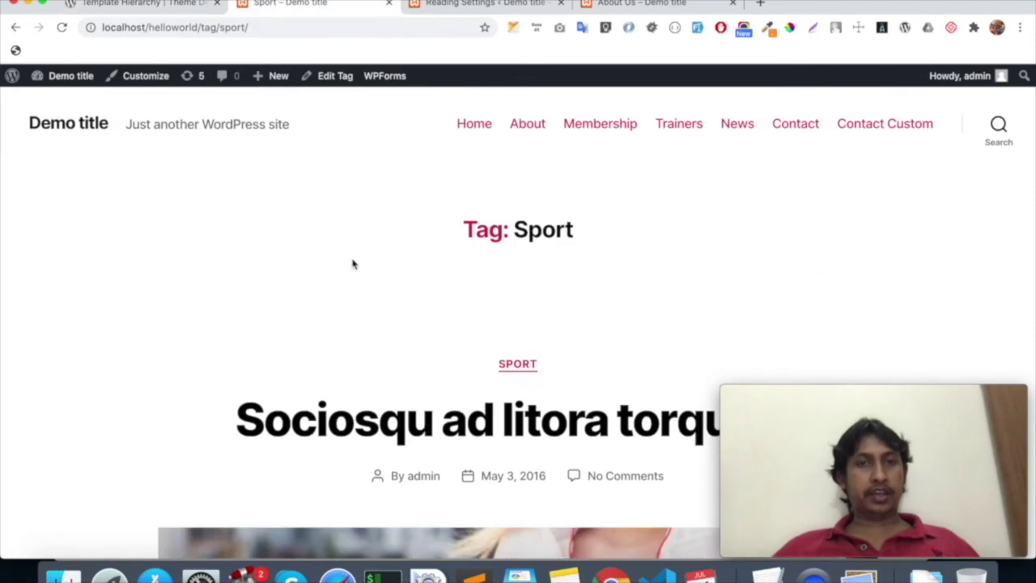
left_click(172, 4)
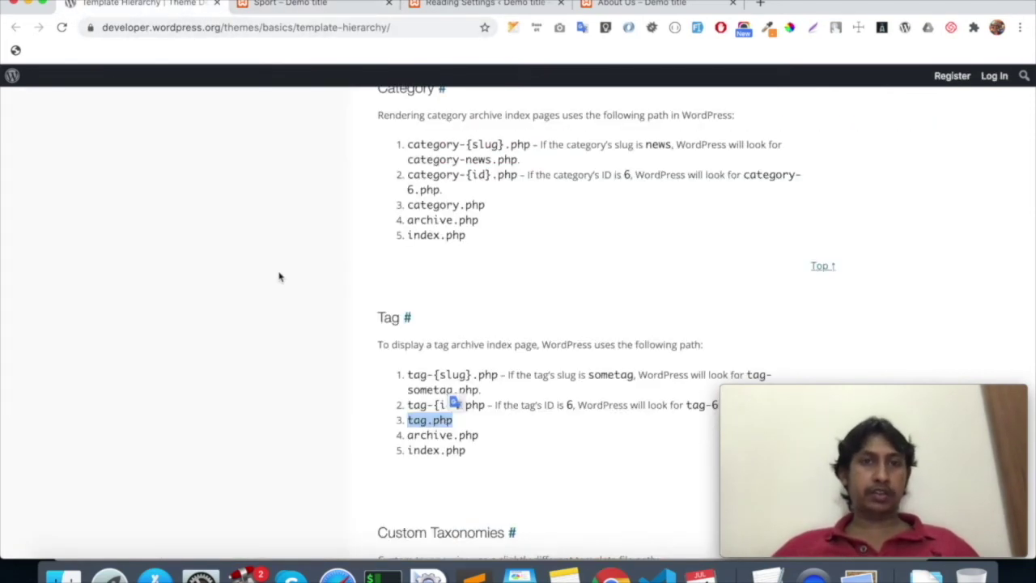
double_click(411, 434)
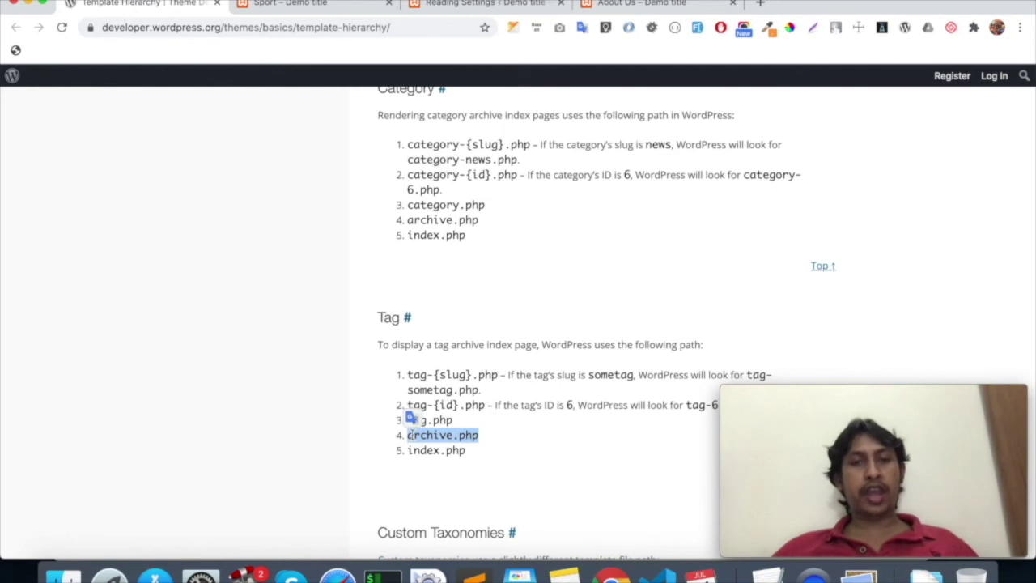
left_click(285, 398)
scroll(331, 395, "up", 4)
scroll(393, 453, "down", 4)
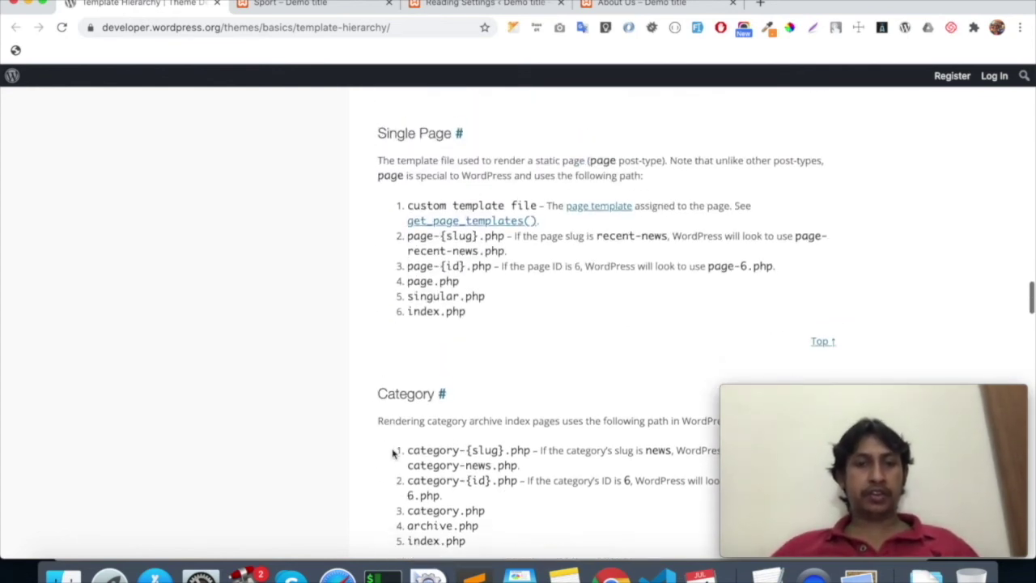
left_click(288, 15)
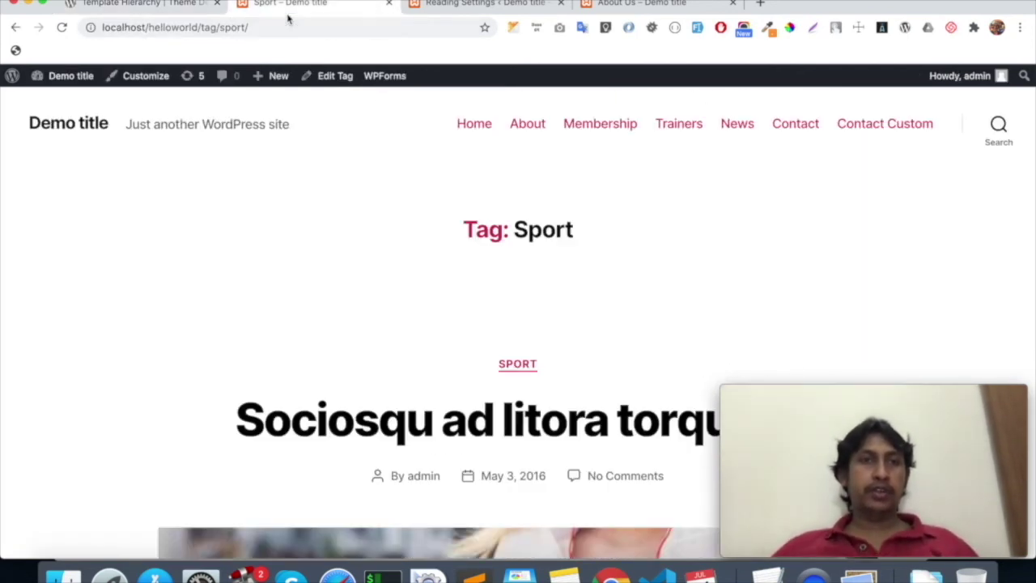
- Change 'tag' to 'category' in the archive URL and list the Music, Sport and Uncategorized categories in admin
double_click(209, 27)
type("category")
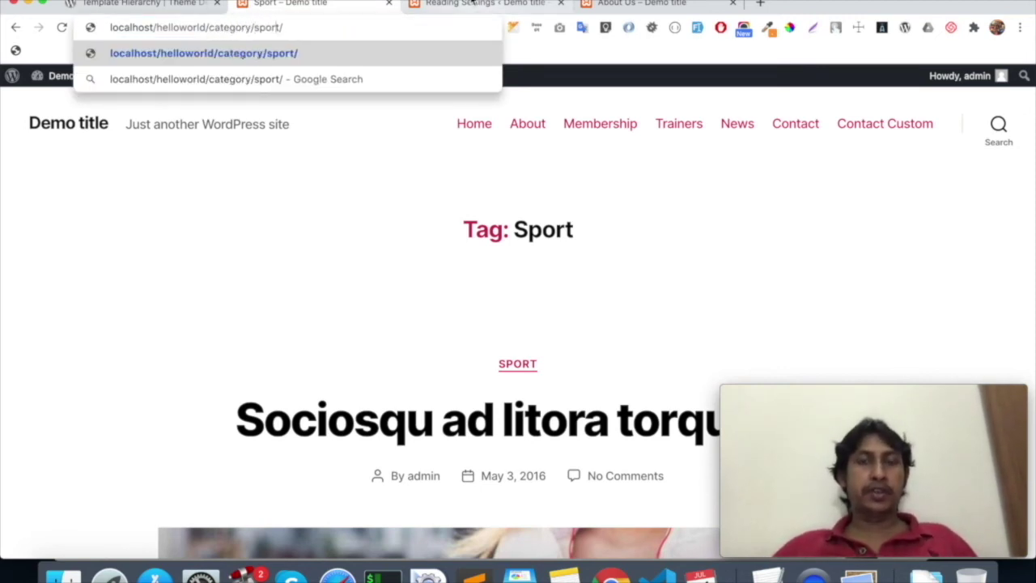
left_click(466, 10)
scroll(59, 186, "up", 3)
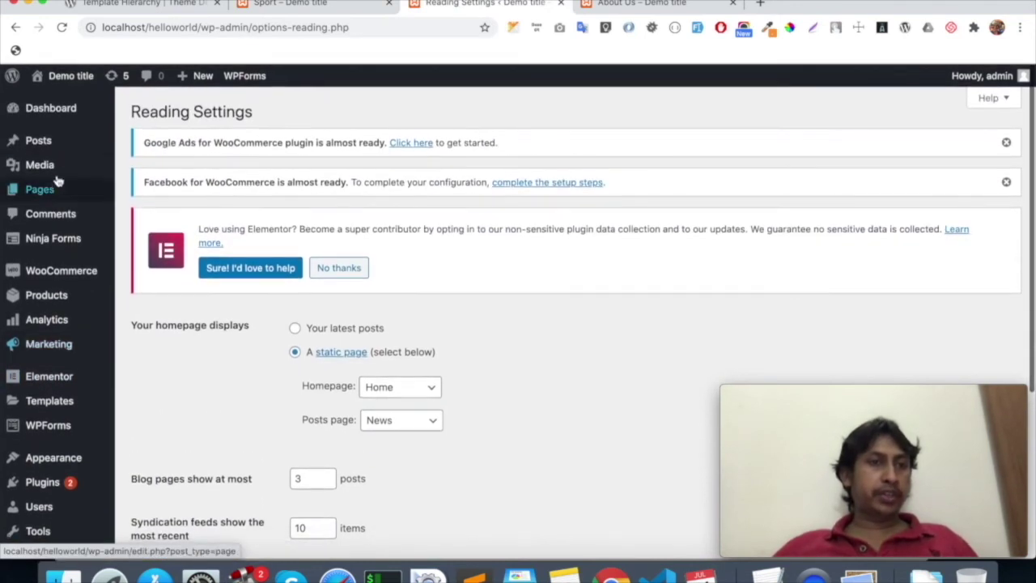
mouse_move(57, 142)
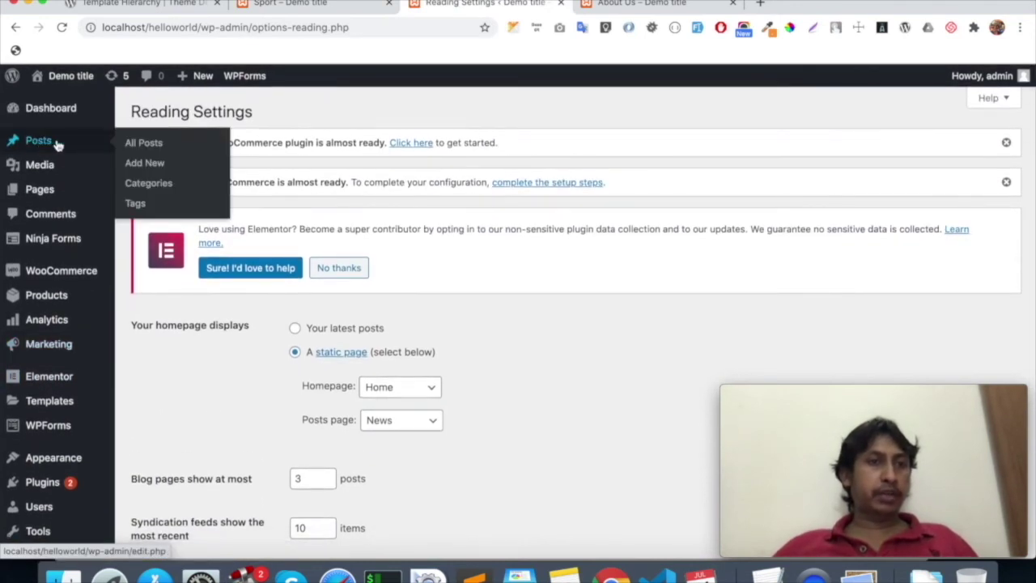
left_click(145, 183)
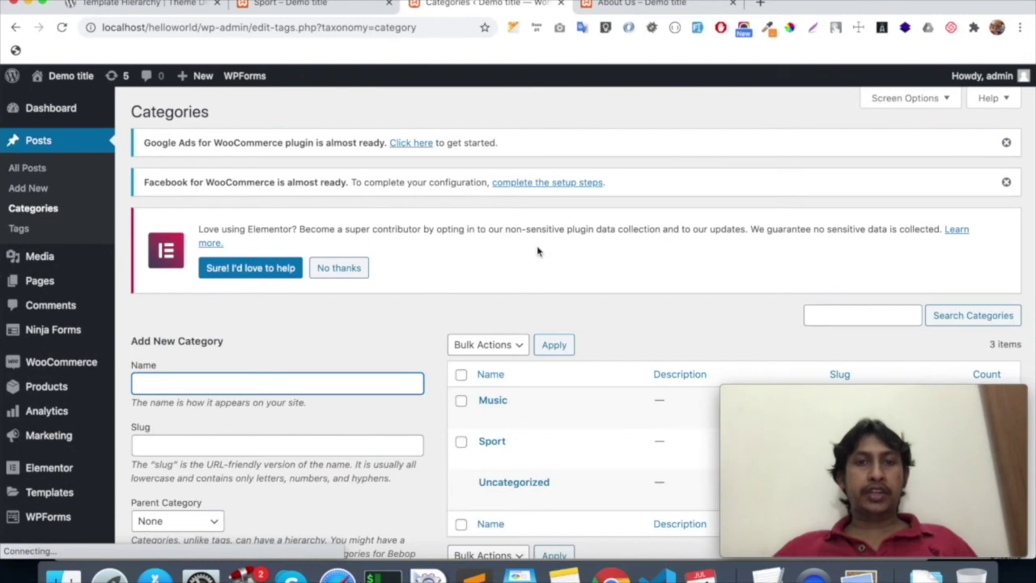
scroll(446, 347, "down", 3)
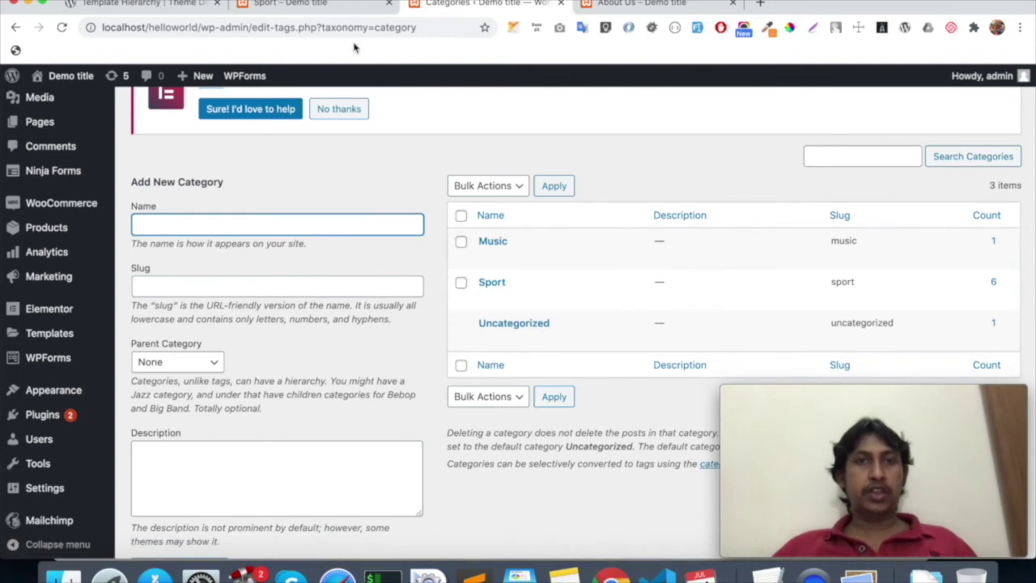
- Go back to the Template Hierarchy docs at the Category section
left_click(290, 4)
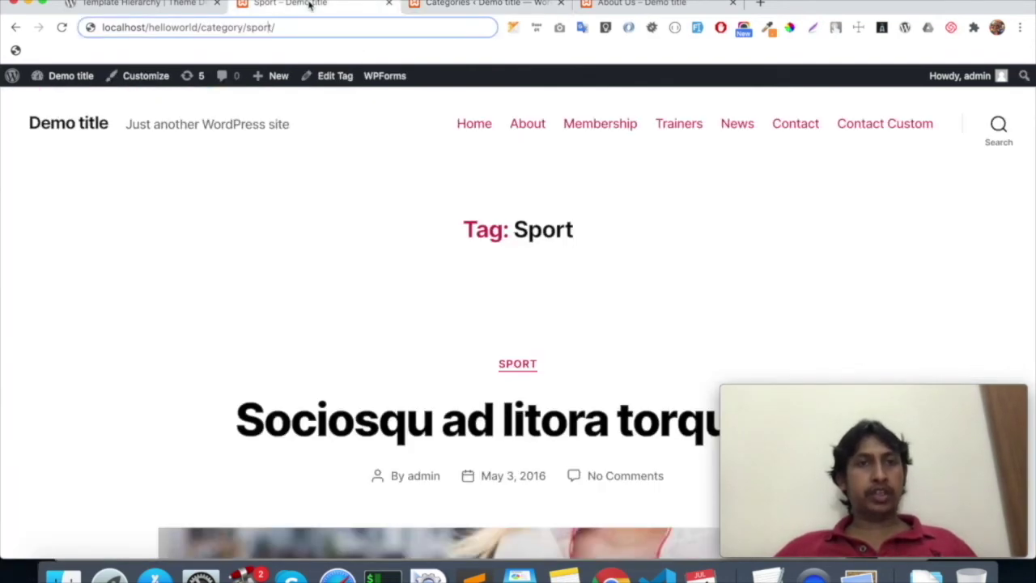
left_click(149, 3)
scroll(325, 358, "up", 3)
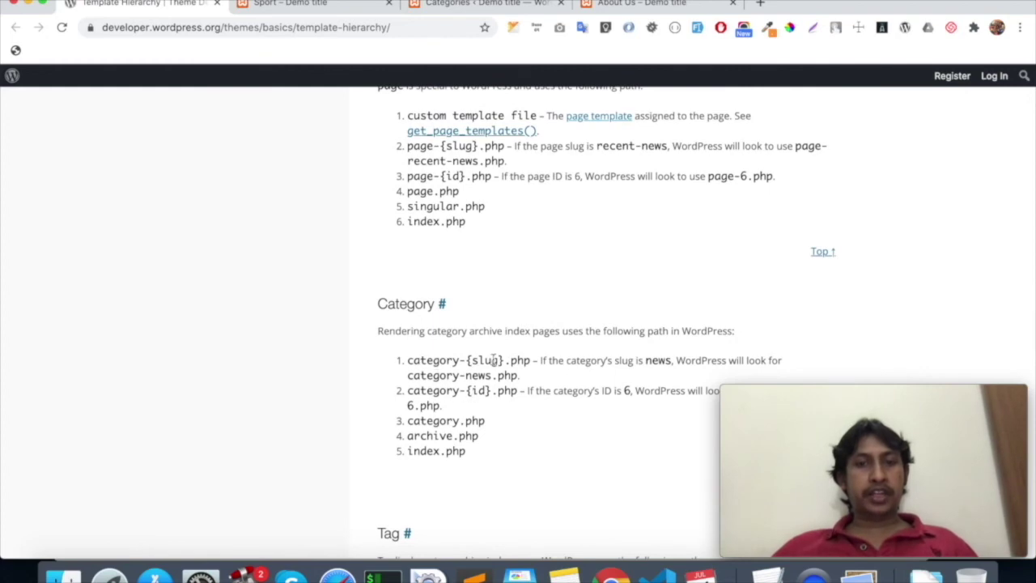
double_click(433, 420)
scroll(340, 313, "up", 5)
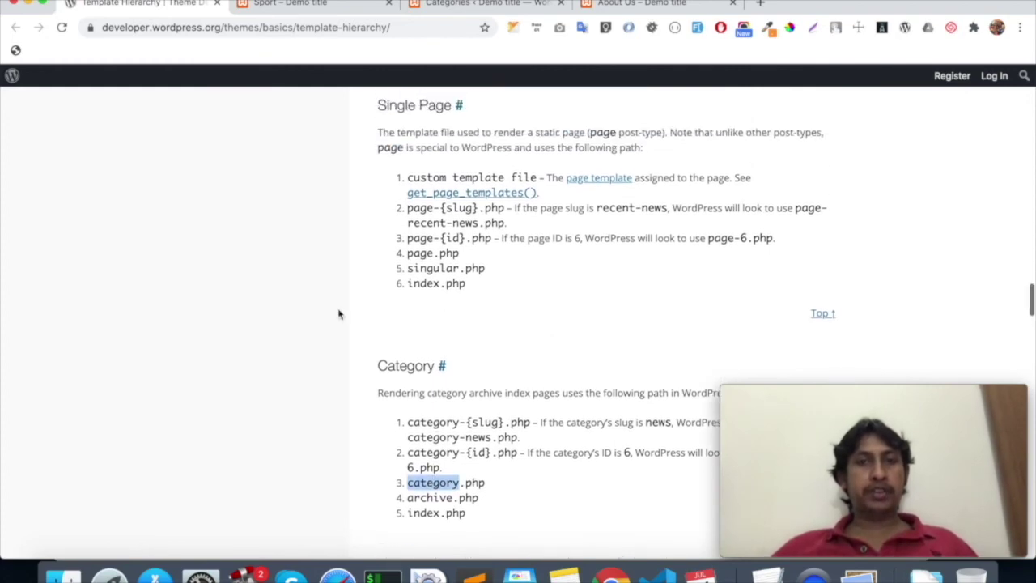
scroll(340, 314, "down", 10)
scroll(339, 314, "down", 5)
scroll(340, 314, "up", 20)
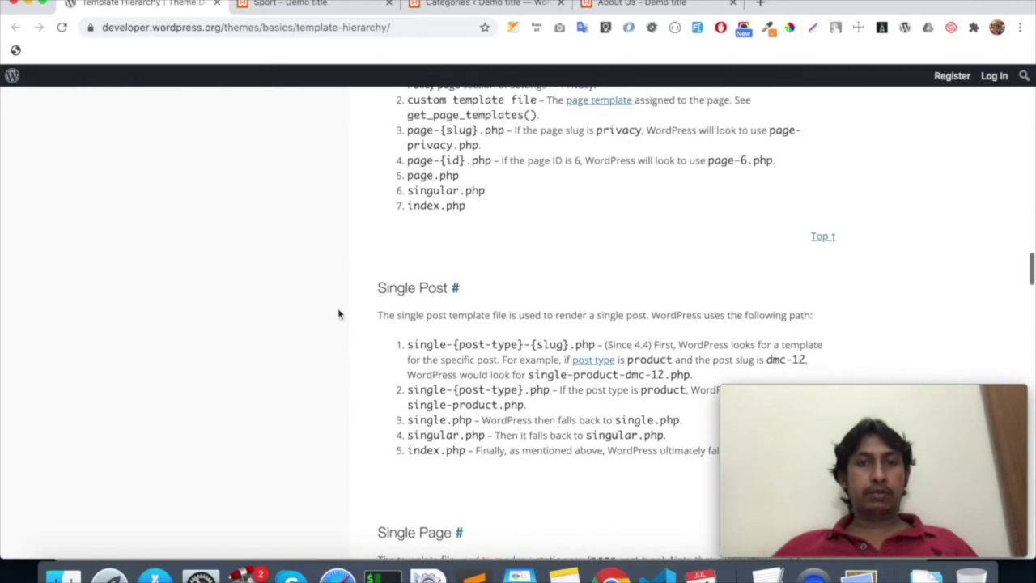
scroll(340, 314, "up", 3)
scroll(340, 314, "down", 9)
scroll(340, 314, "down", 5)
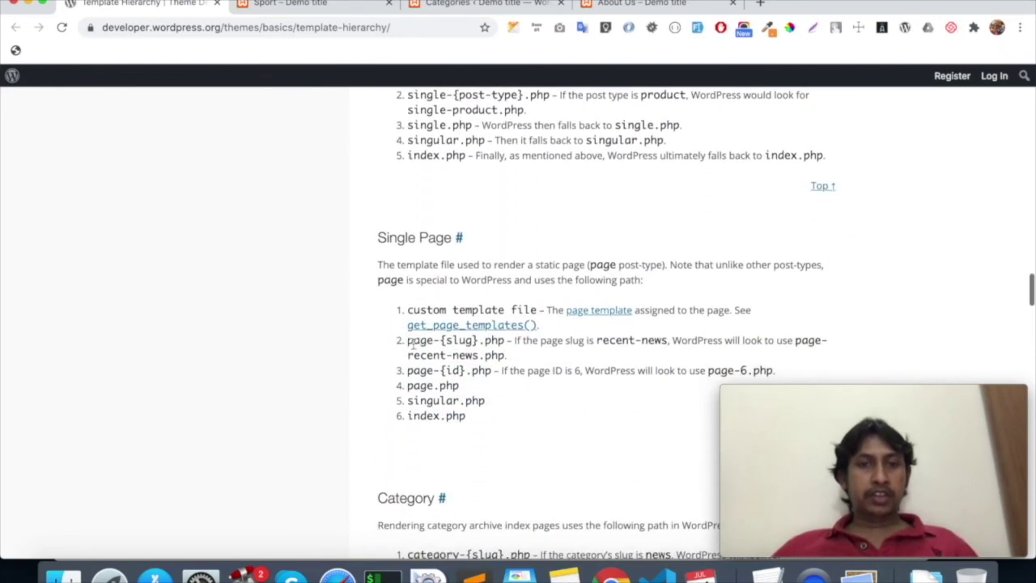
double_click(418, 308)
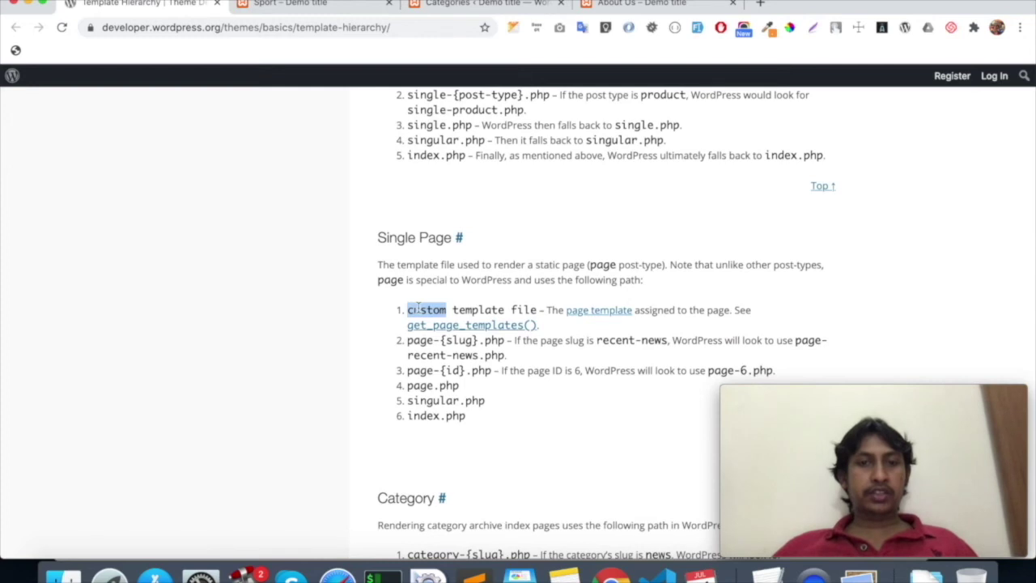
left_click(361, 315)
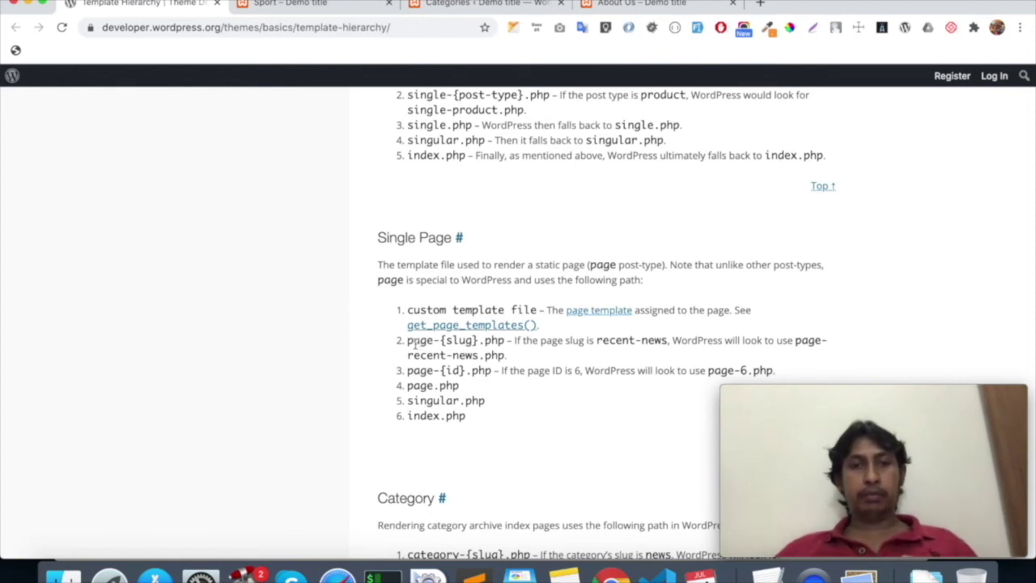
triple_click(414, 343)
double_click(414, 343)
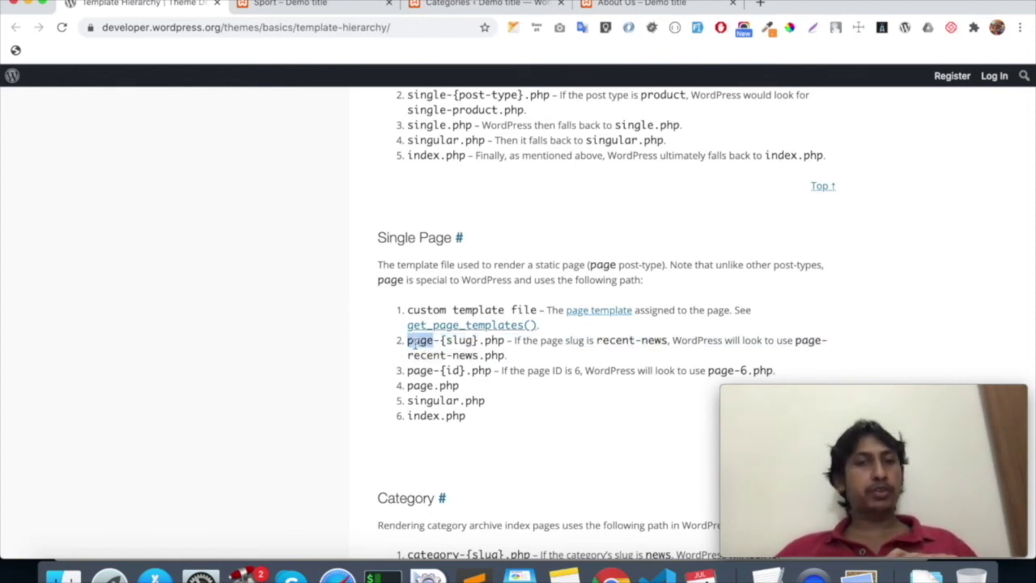
left_click(400, 343)
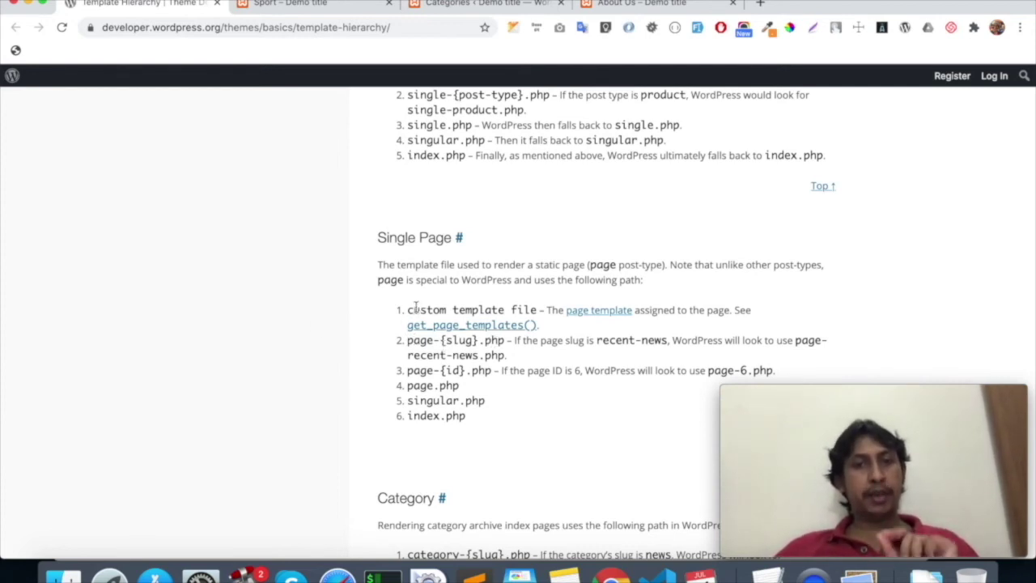
- From the Sport tab's Dashboard, edit the Contact page and check its template stays Default Template
left_click(283, 4)
mouse_move(77, 75)
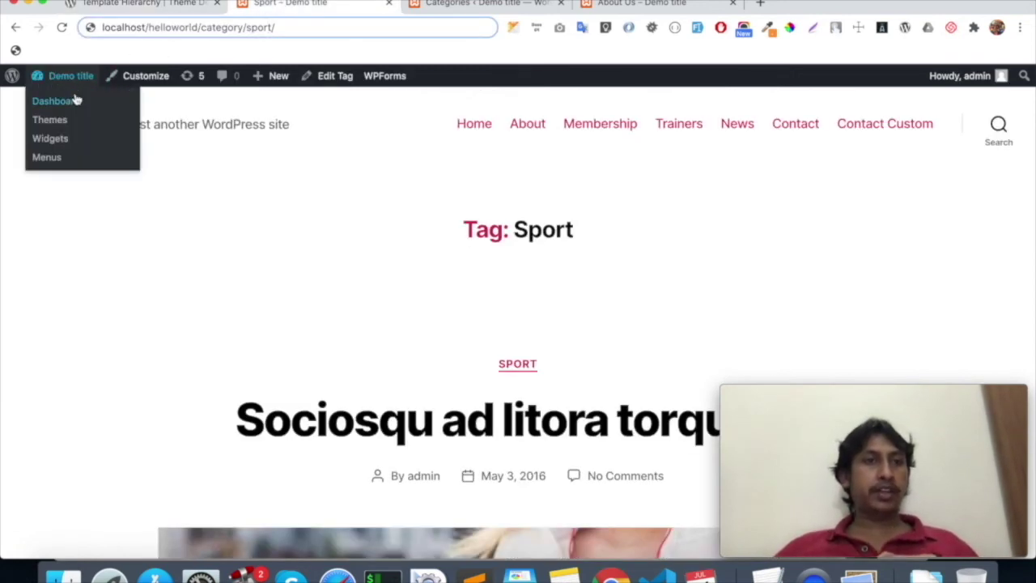
left_click(76, 99)
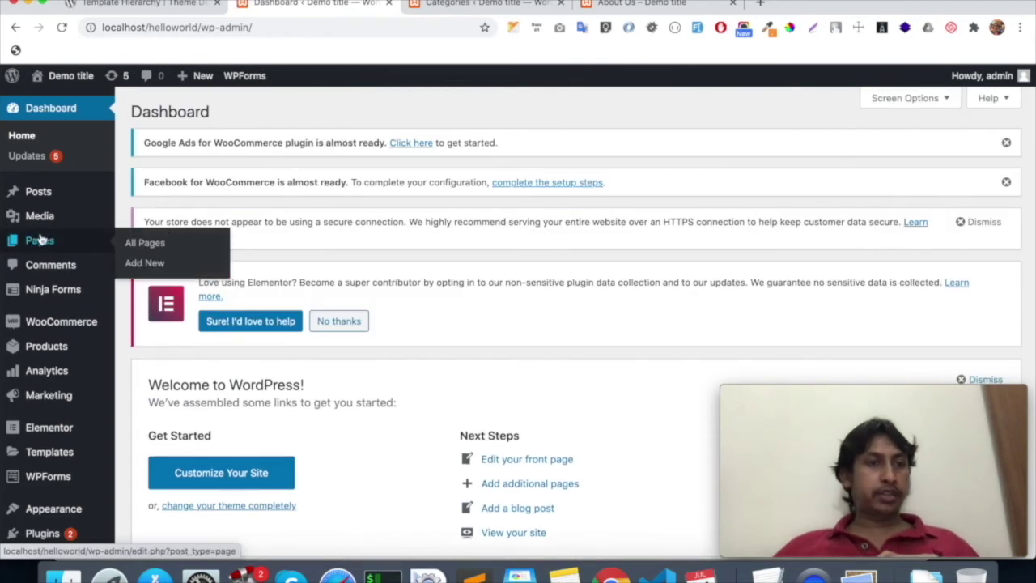
left_click(40, 240)
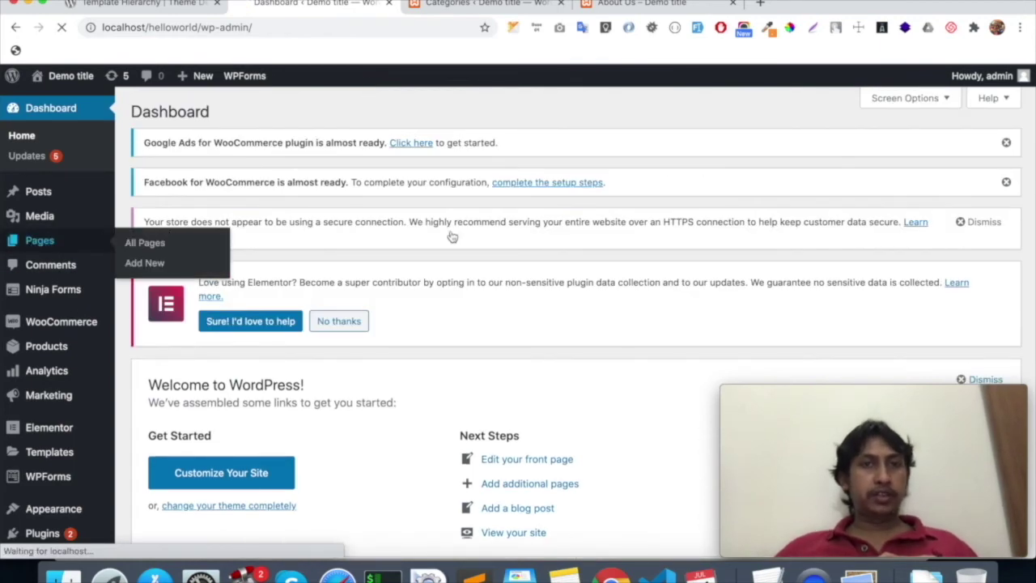
scroll(530, 241, "down", 3)
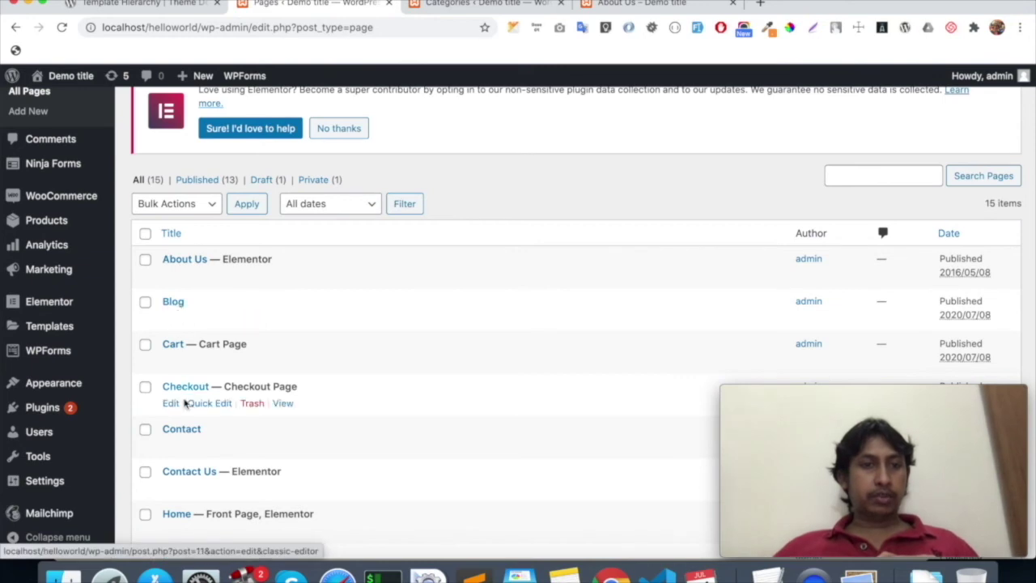
left_click(184, 430)
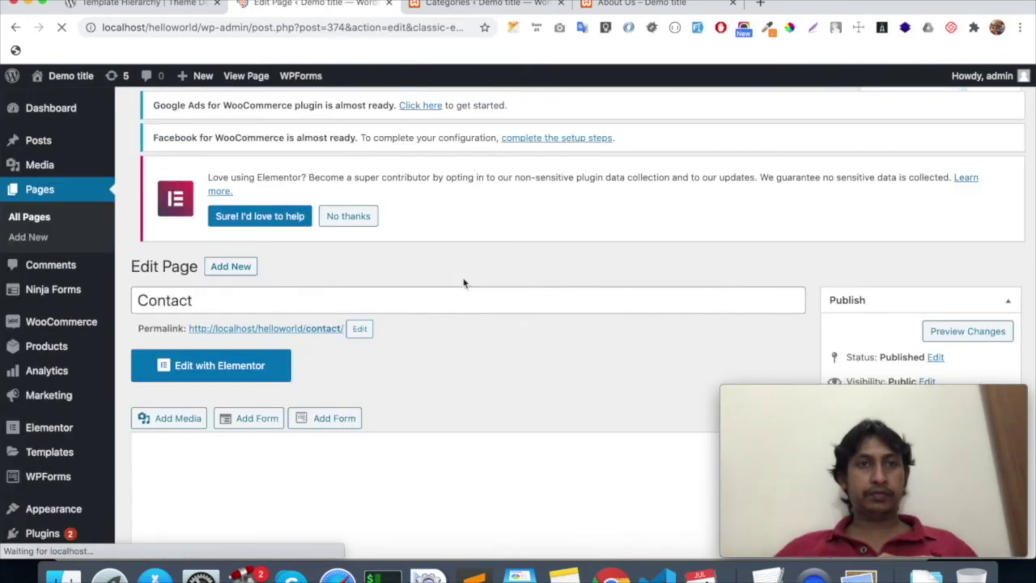
scroll(464, 282, "down", 8)
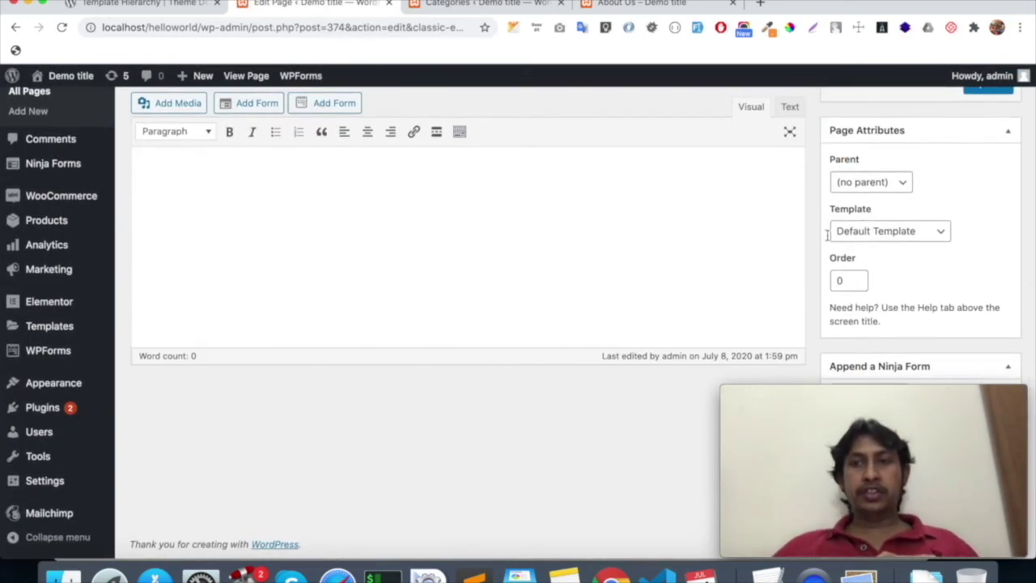
left_click(882, 233)
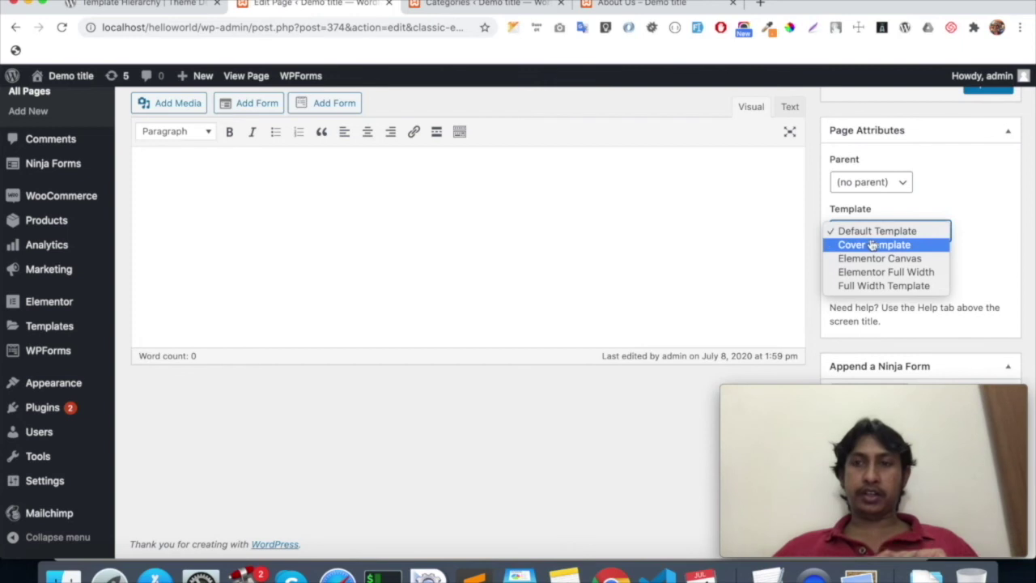
left_click(959, 208)
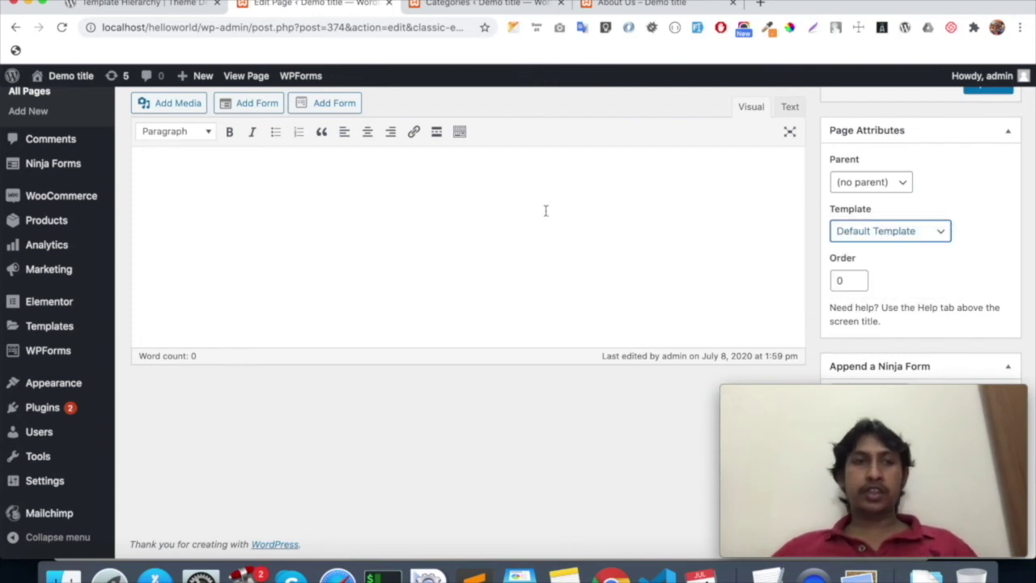
- Preview singular.php in Finder's twentytwenty folder, then bring VS Code showing 404.php forward
left_click(63, 576)
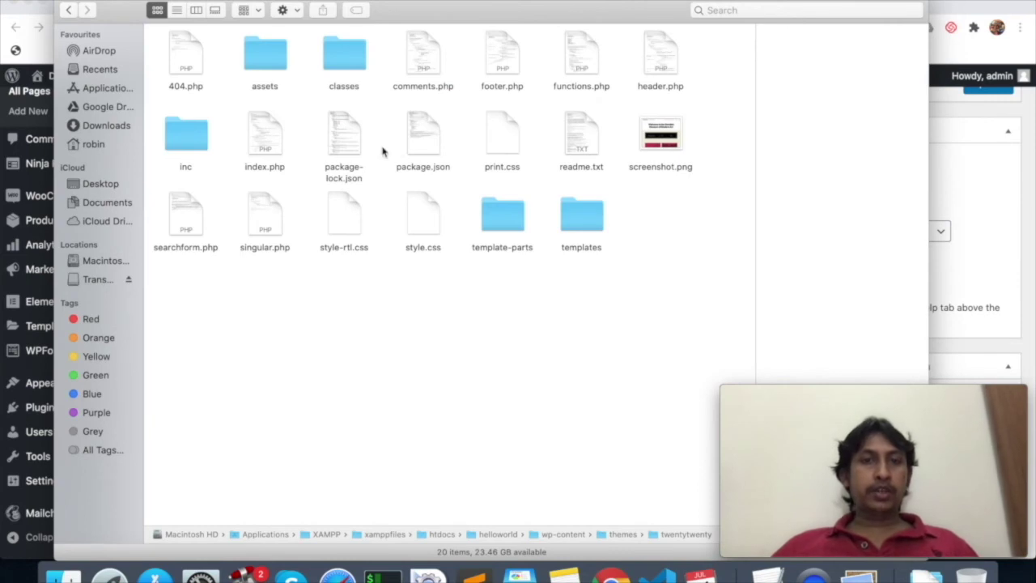
left_click(267, 229)
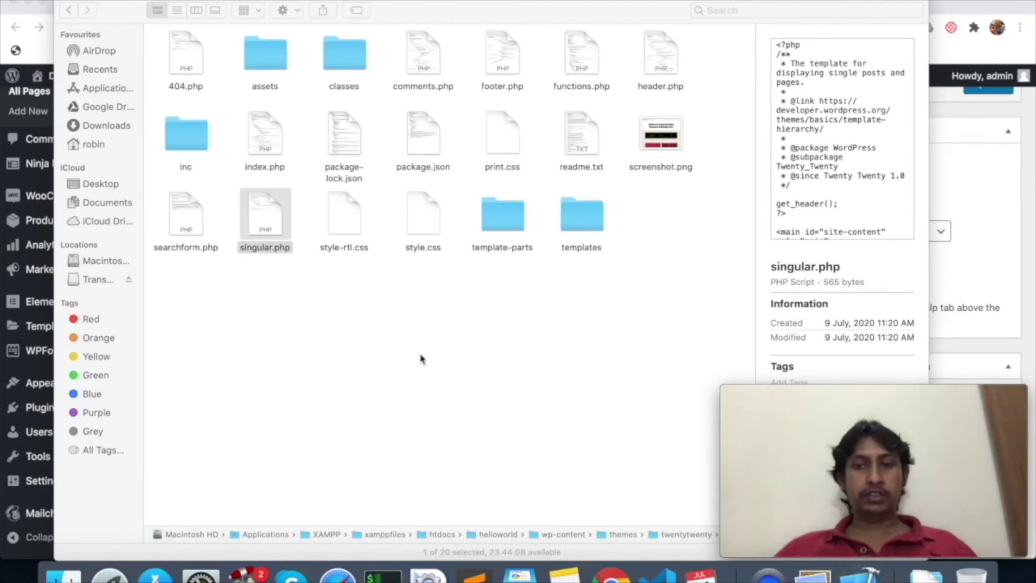
left_click(662, 576)
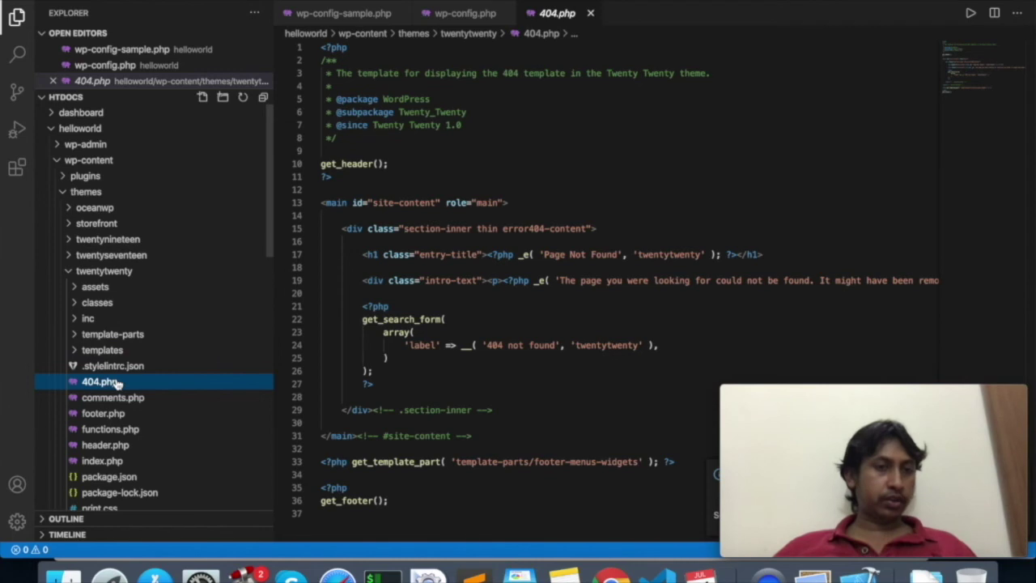
- Duplicate singular.php in the Explorer and rename the copy template_robin.php
scroll(118, 385, "down", 5)
scroll(117, 384, "down", 1)
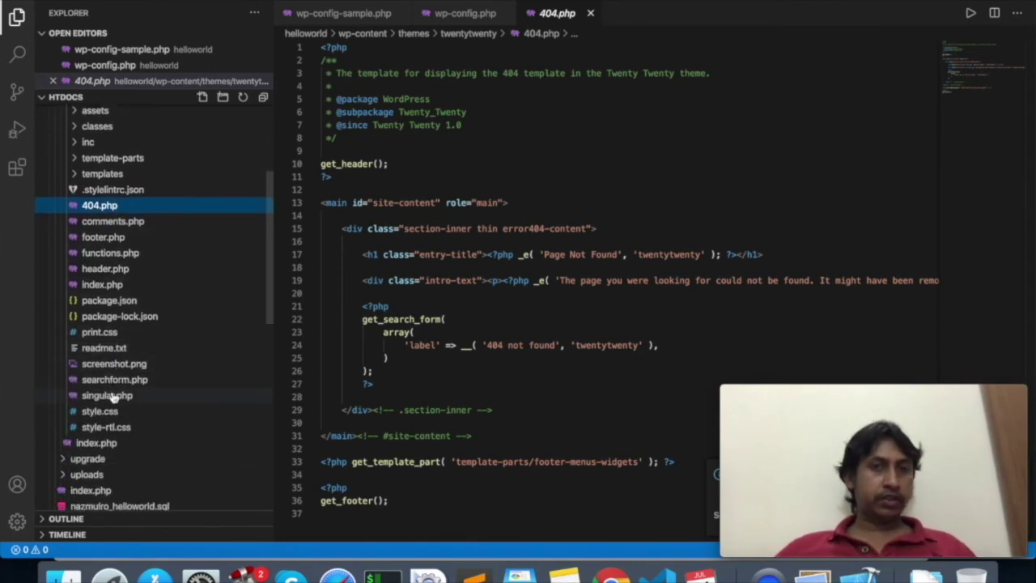
left_click(108, 395)
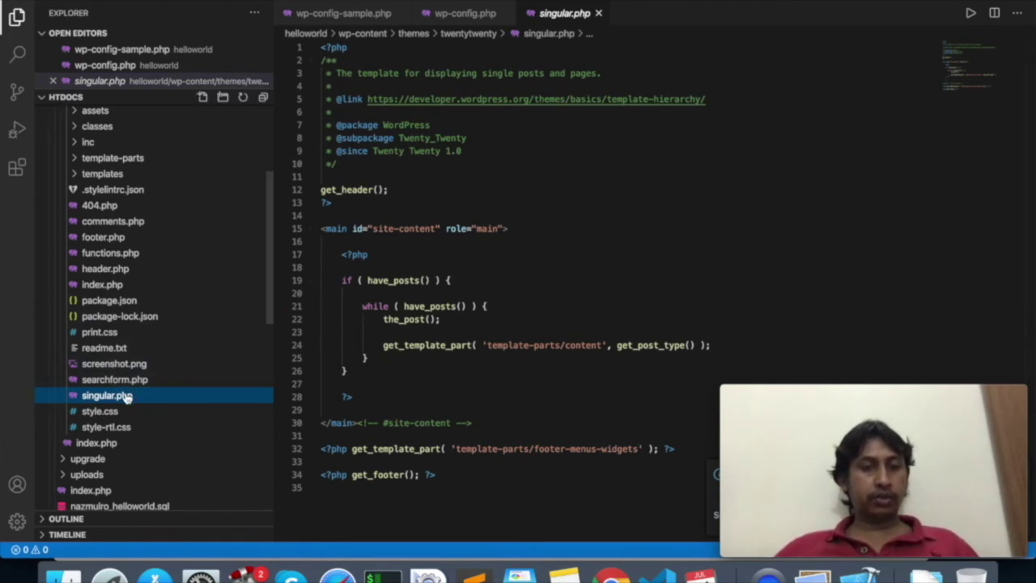
key("super+v")
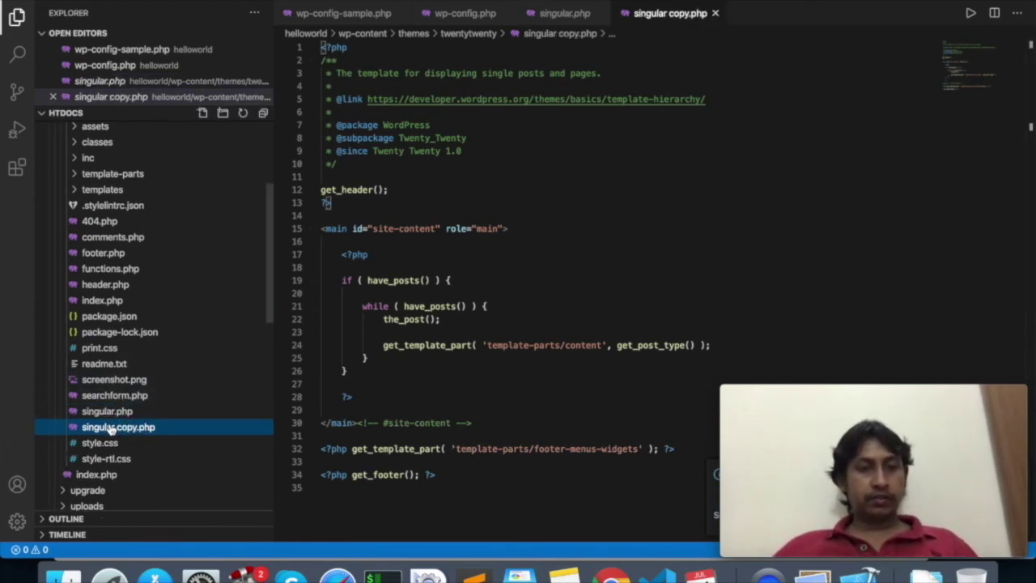
key("Return")
key("Right")
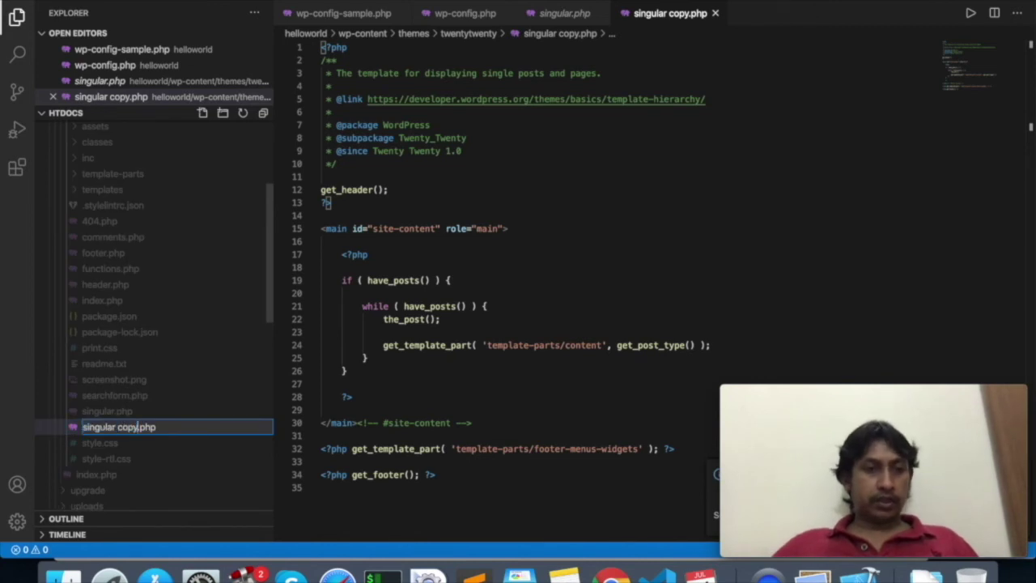
key("BackSpace")
key("BackSpace")
key("BackSpace")
key("BackSpace")
key("BackSpace")
key("BackSpace")
key("BackSpace")
key("BackSpace")
key("BackSpace")
key("BackSpace")
key("BackSpace")
key("BackSpace")
key("BackSpace")
type("template_")
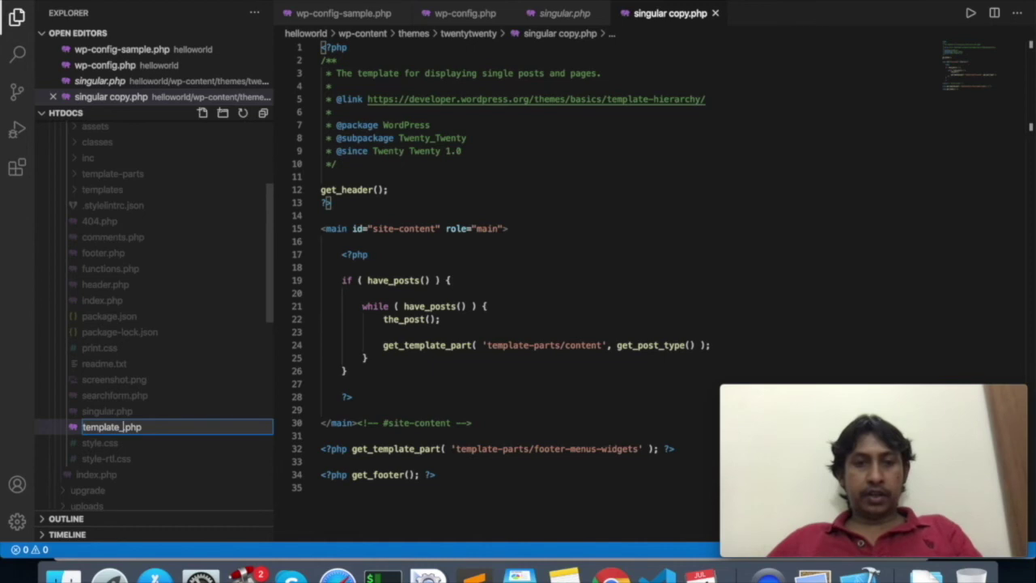
type("robin")
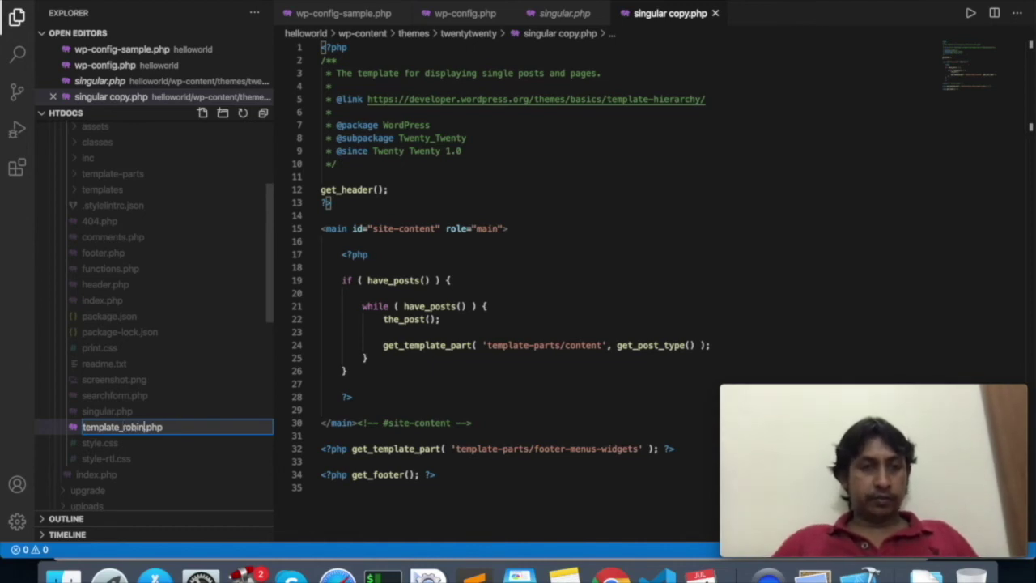
key("Return")
- Replace the copy's docblock description with the header 'Template Name: Robin'
left_click(329, 99)
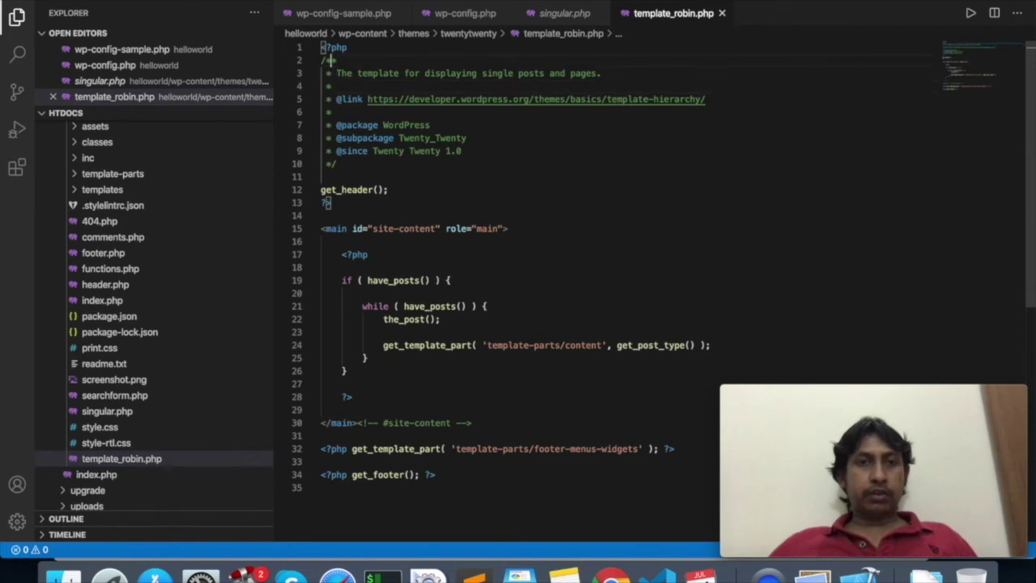
left_click_drag(337, 73, 336, 163)
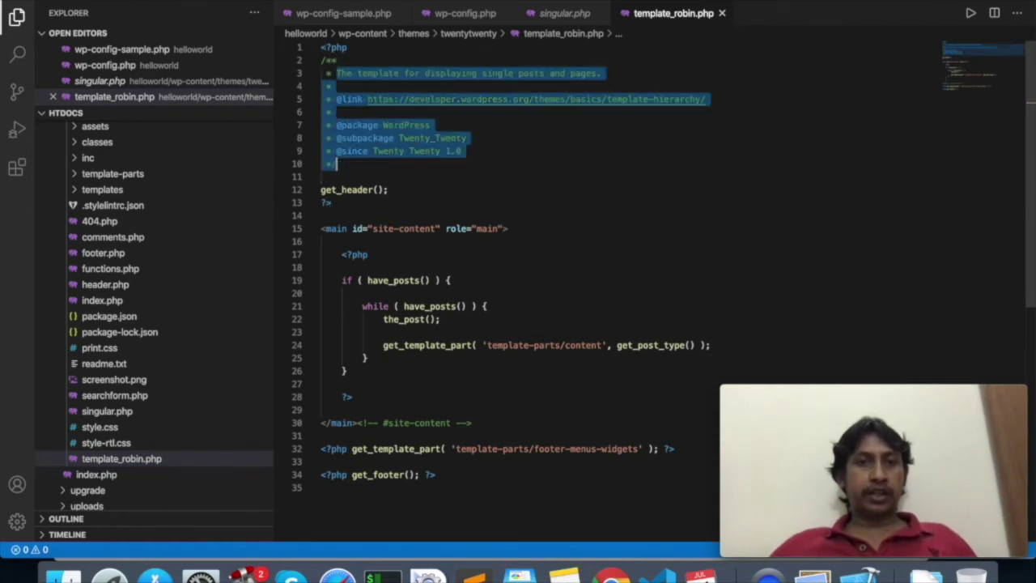
key("BackSpace")
type("Template Name: Robin")
key("BackSpace")
key("BackSpace")
key("BackSpace")
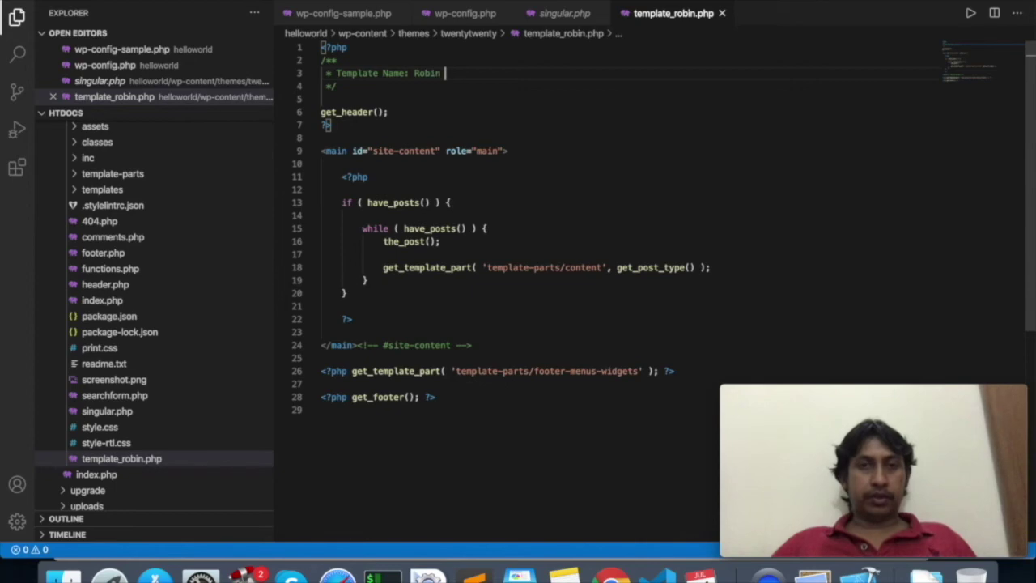
key("ctrl+Up")
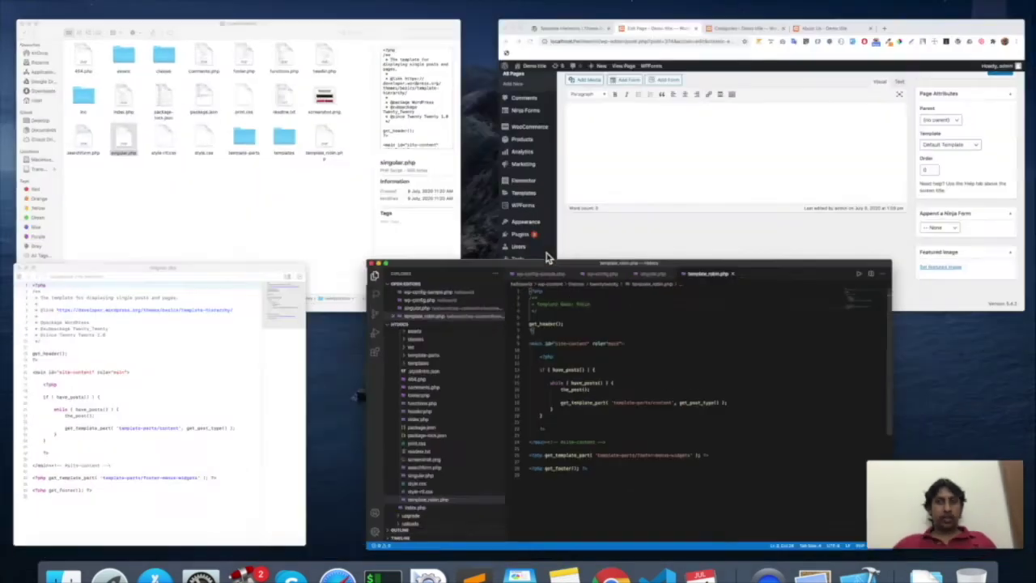
- Reload the Contact page editor, set its template to Robin, and update the page
left_click(756, 120)
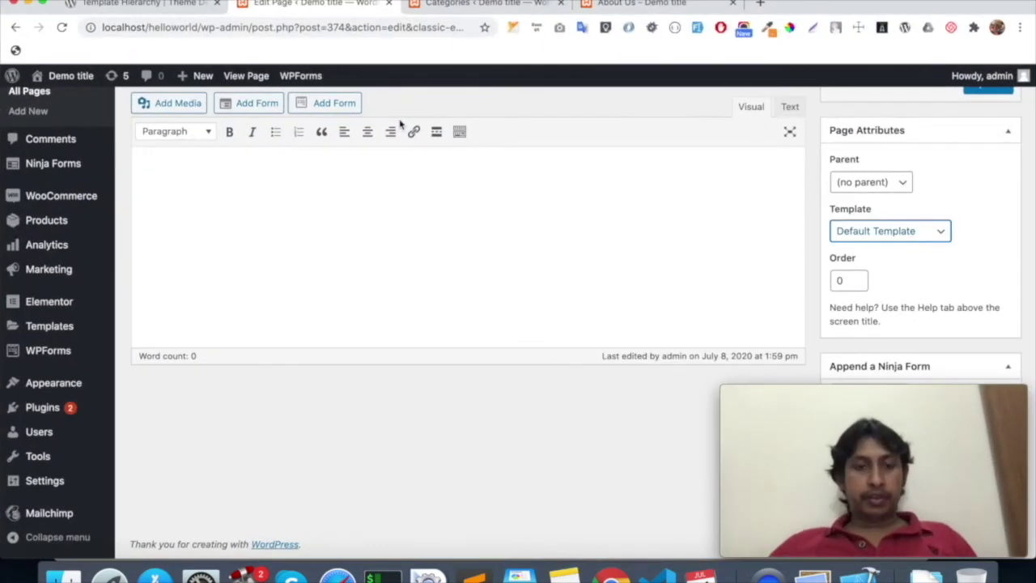
key("super+r")
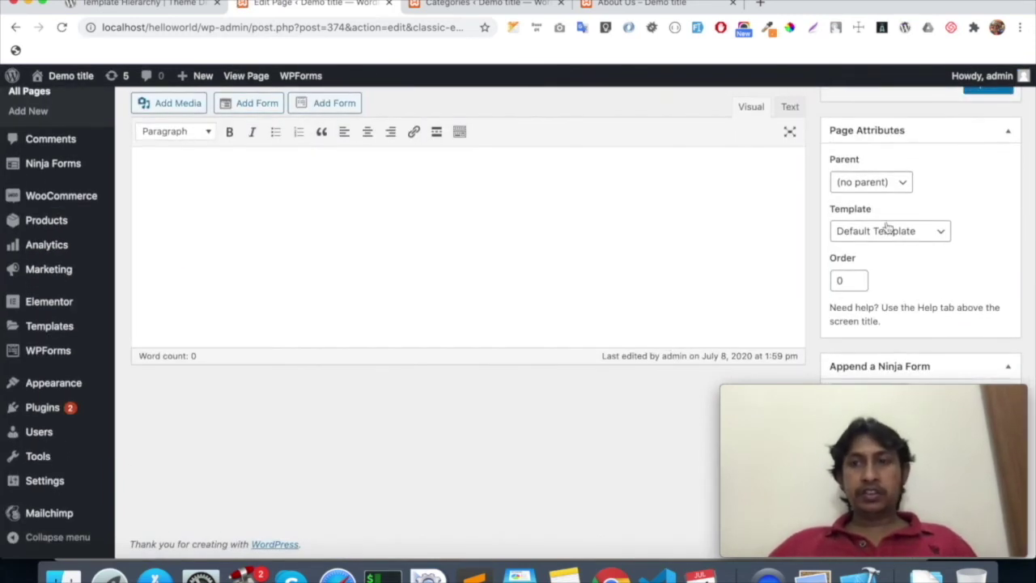
left_click(889, 233)
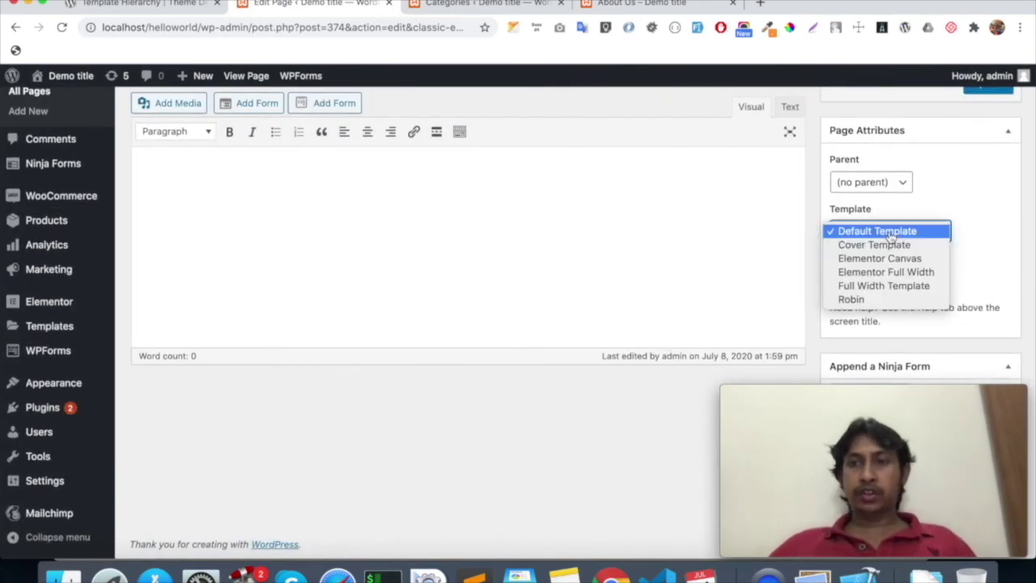
left_click(873, 299)
scroll(952, 235, "up", 4)
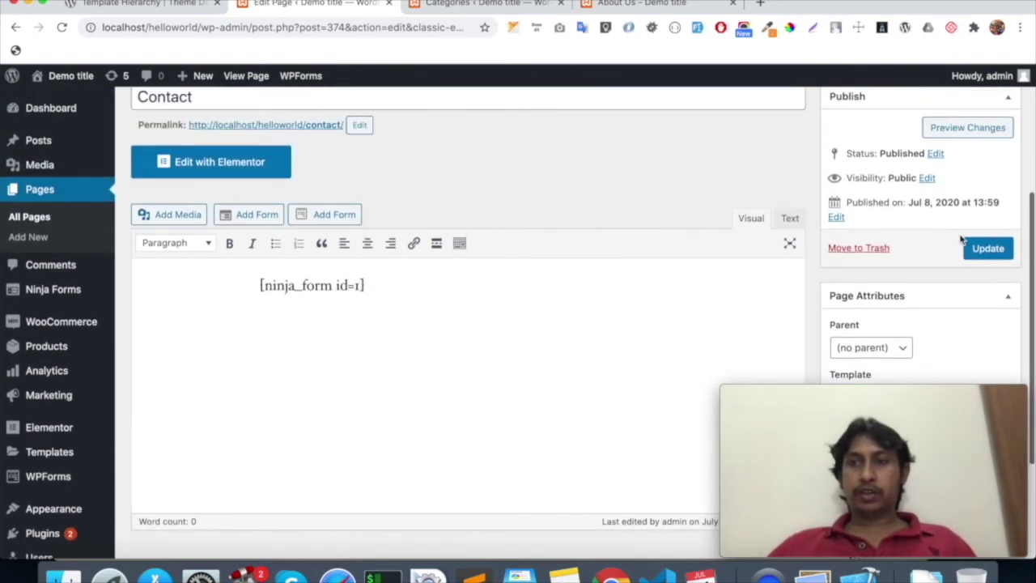
left_click(978, 248)
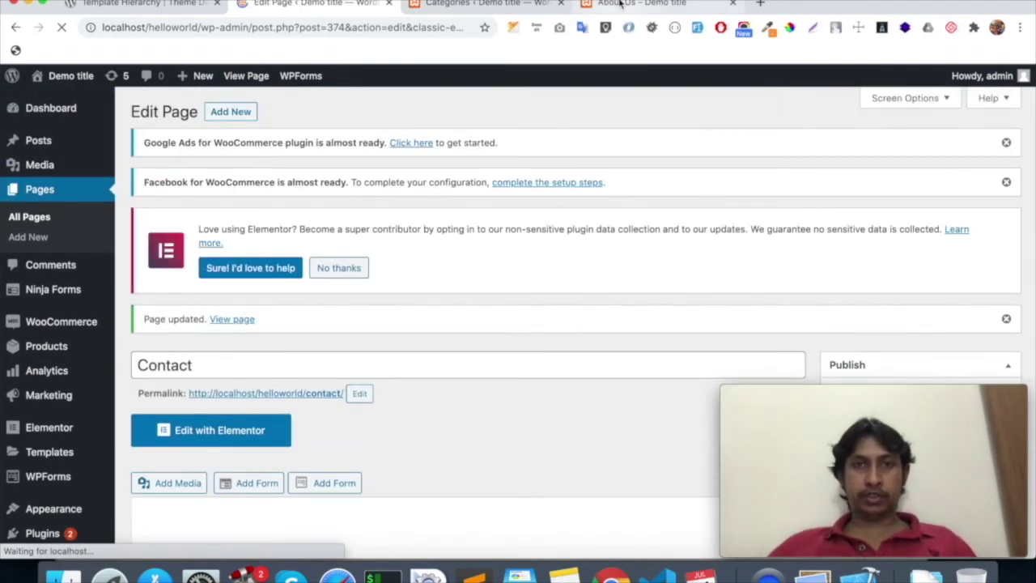
- Switch through the open tabs to the Template Hierarchy docs at the Single Page section
left_click(640, 4)
left_click(449, 4)
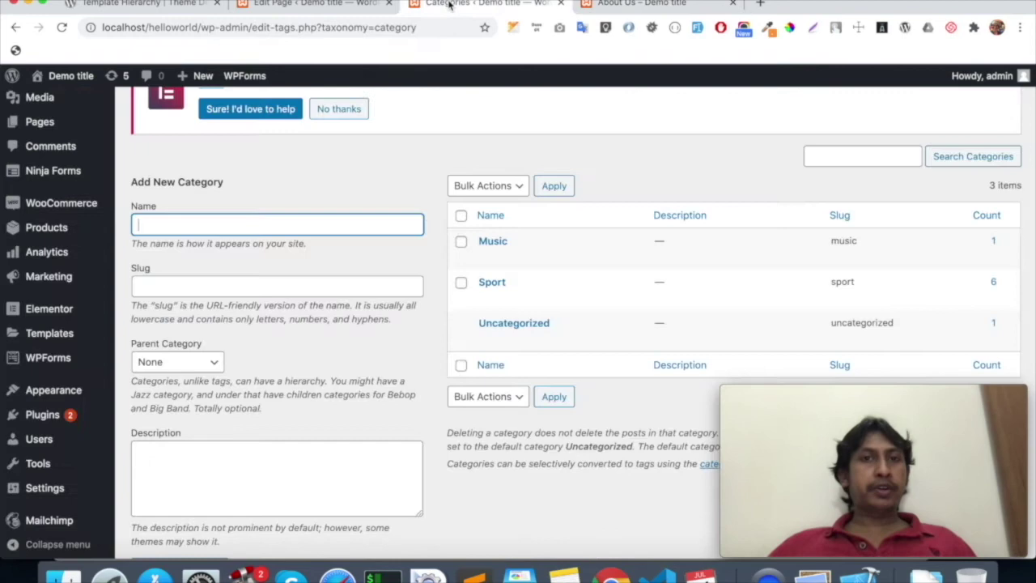
left_click(128, 5)
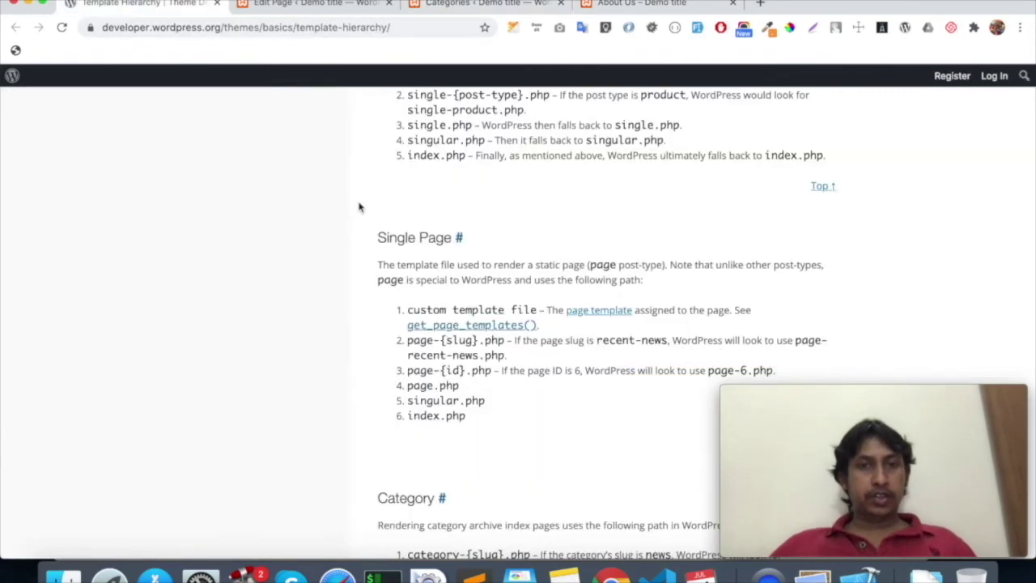
scroll(361, 262, "up", 4)
scroll(362, 262, "down", 2)
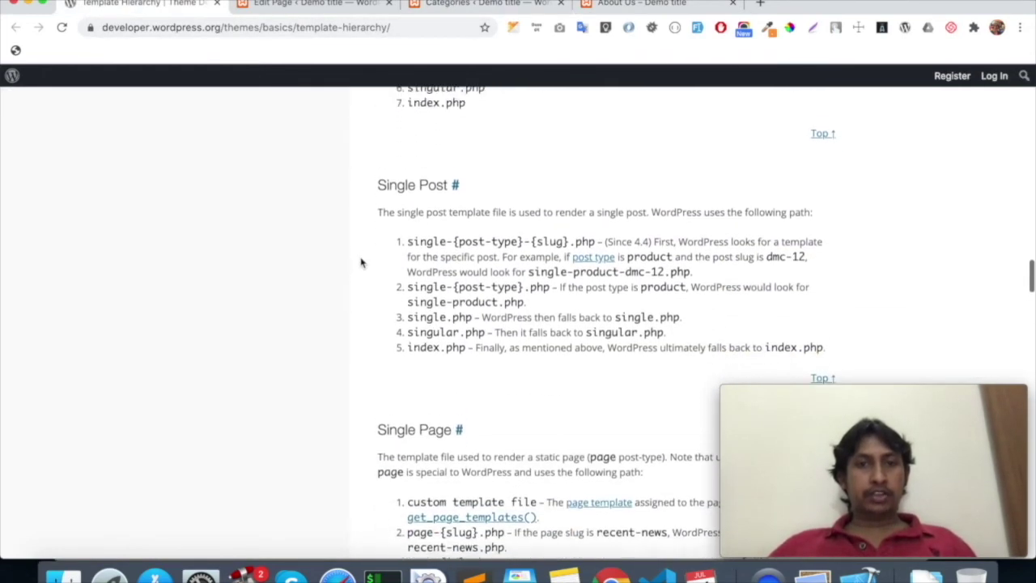
scroll(361, 262, "up", 3)
- Scroll the Template Hierarchy page past Single Page to the Author display and Date sections
scroll(361, 261, "down", 6)
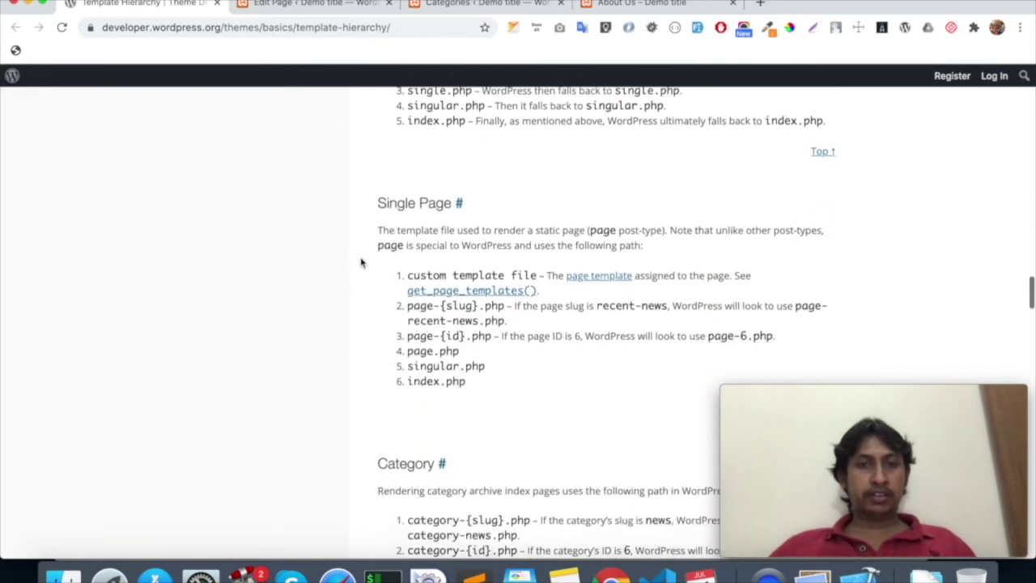
scroll(319, 377, "down", 15)
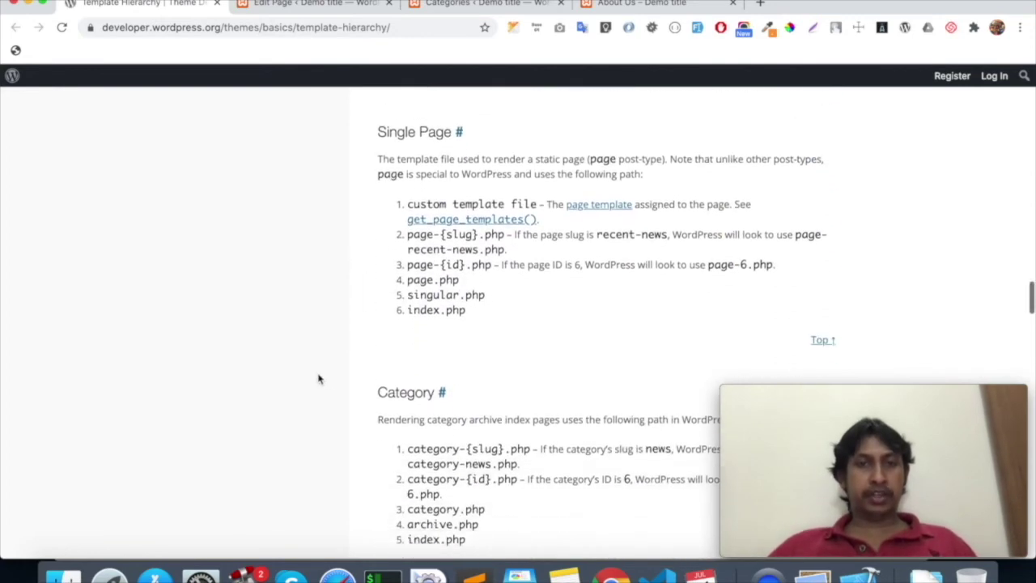
scroll(338, 429, "down", 3)
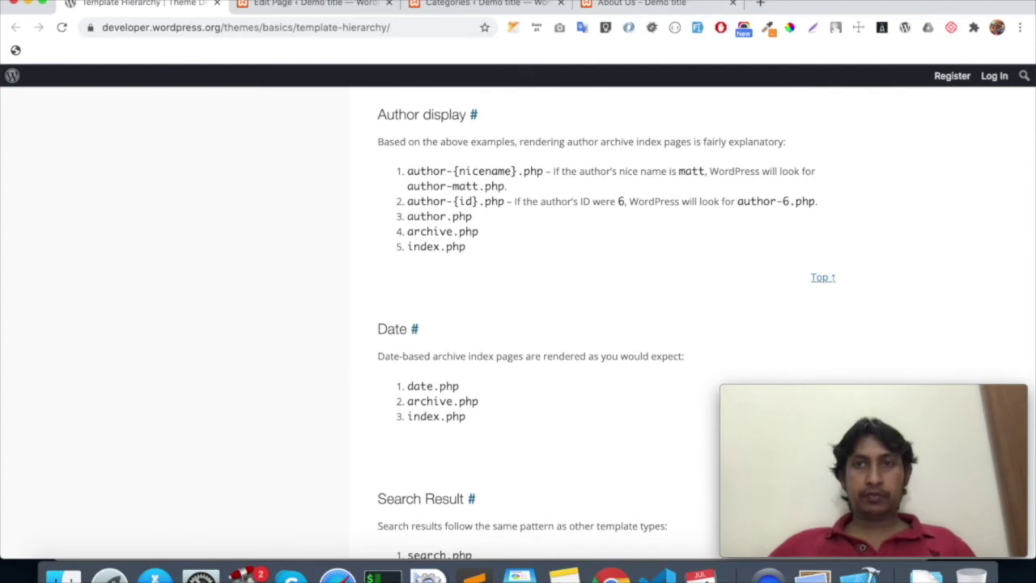
- In Finder's twentytwenty folder, deselect singular.php to show template_robin.php, then return to the hierarchy page
left_click(63, 576)
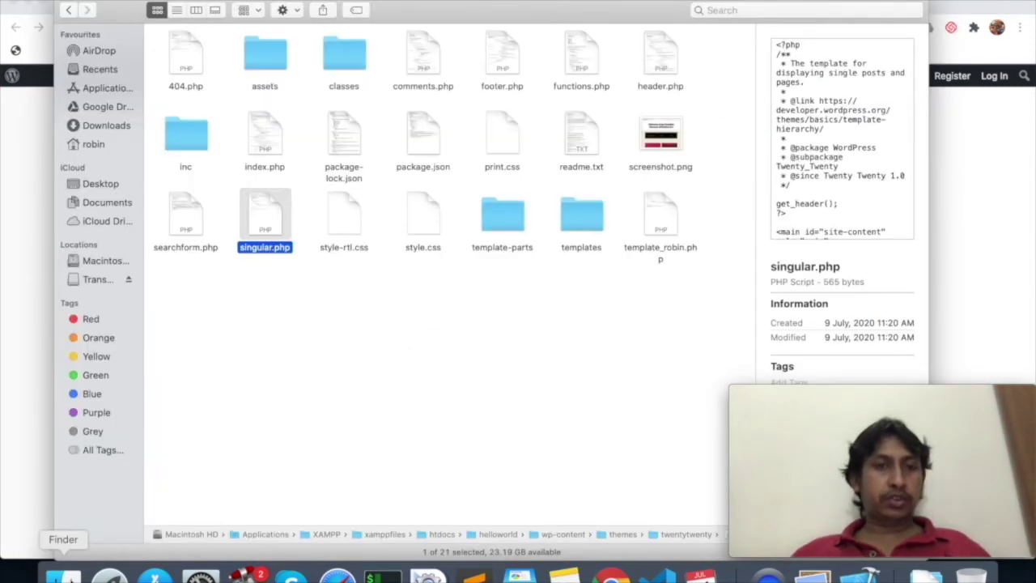
left_click(303, 407)
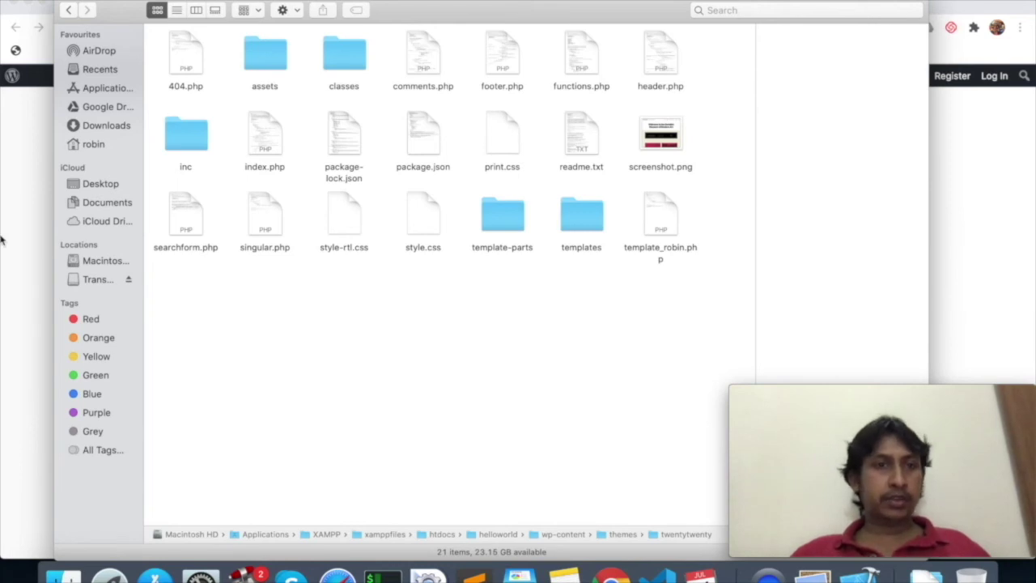
left_click(26, 241)
- Highlight search.php and index.php in the Search Result template order
scroll(349, 255, "down", 5)
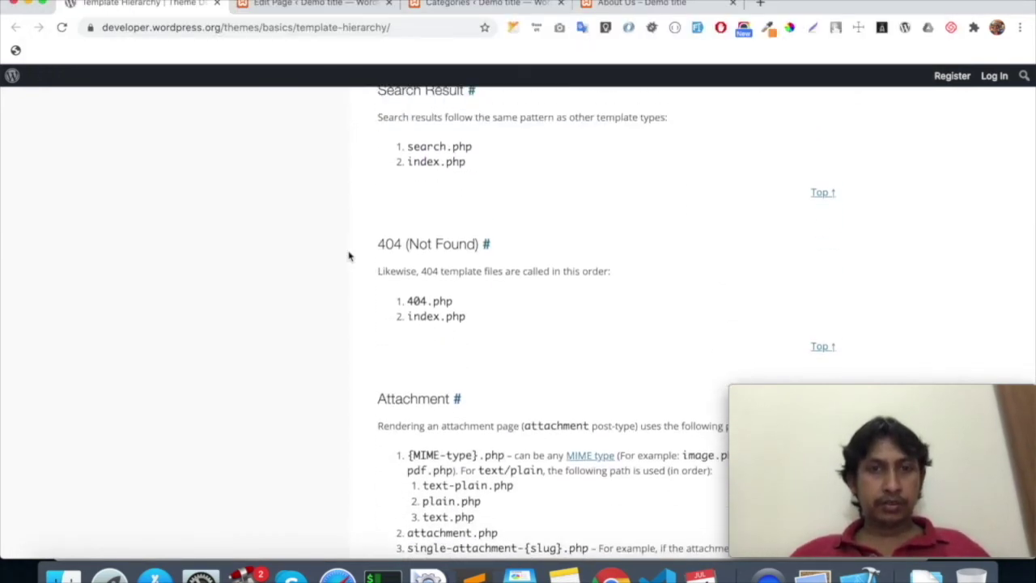
scroll(349, 255, "up", 1)
double_click(423, 205)
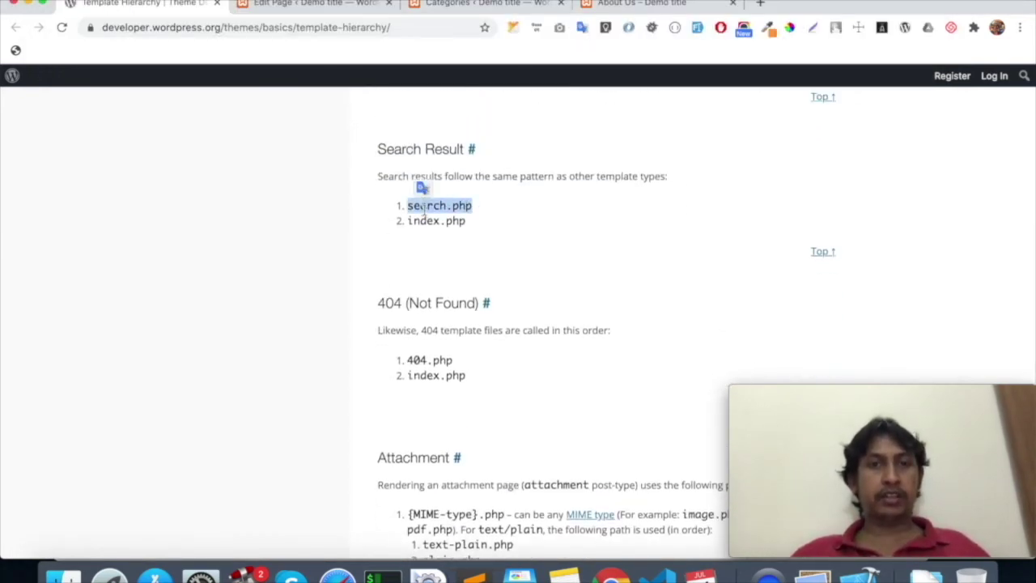
double_click(426, 220)
left_click(296, 247)
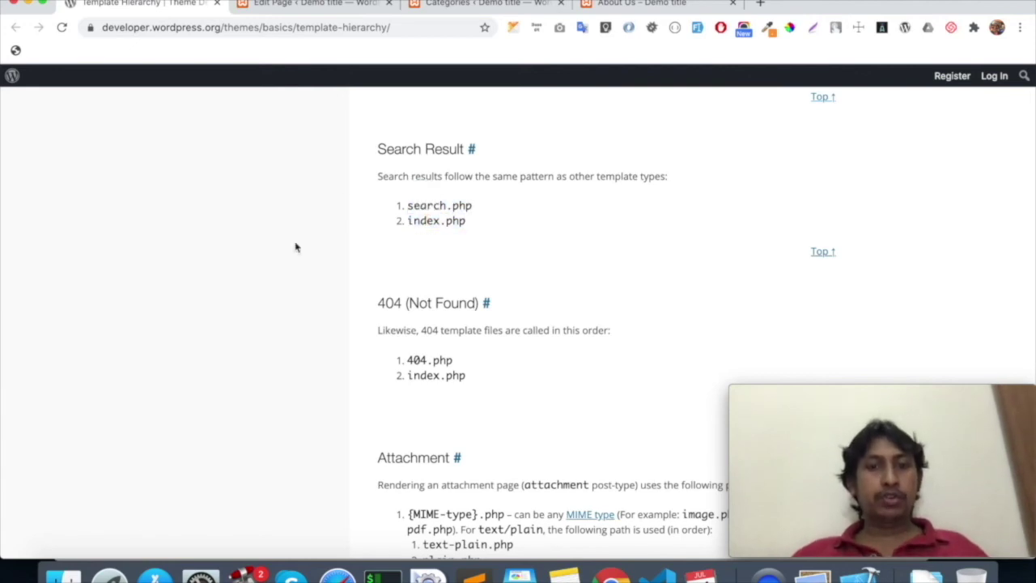
- Highlight the date.php line in the Date section, then bring the twentytwenty Finder folder forward
scroll(377, 154, "up", 5)
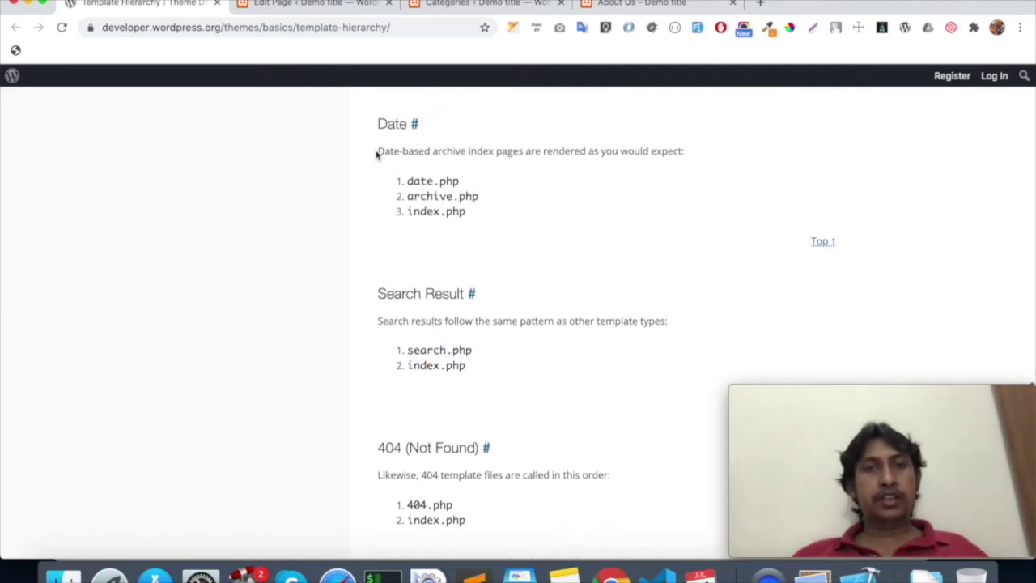
triple_click(420, 308)
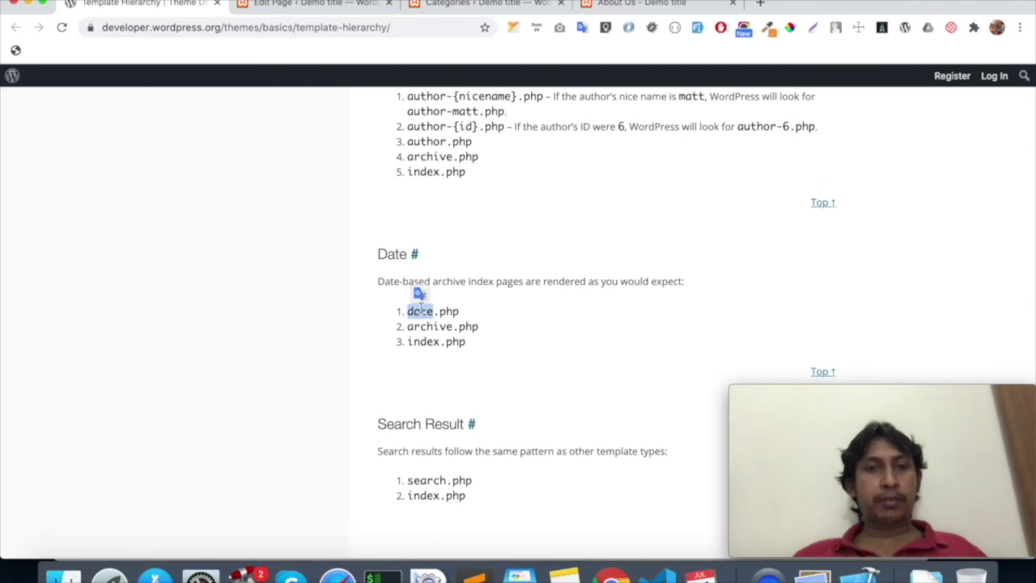
left_click(375, 324)
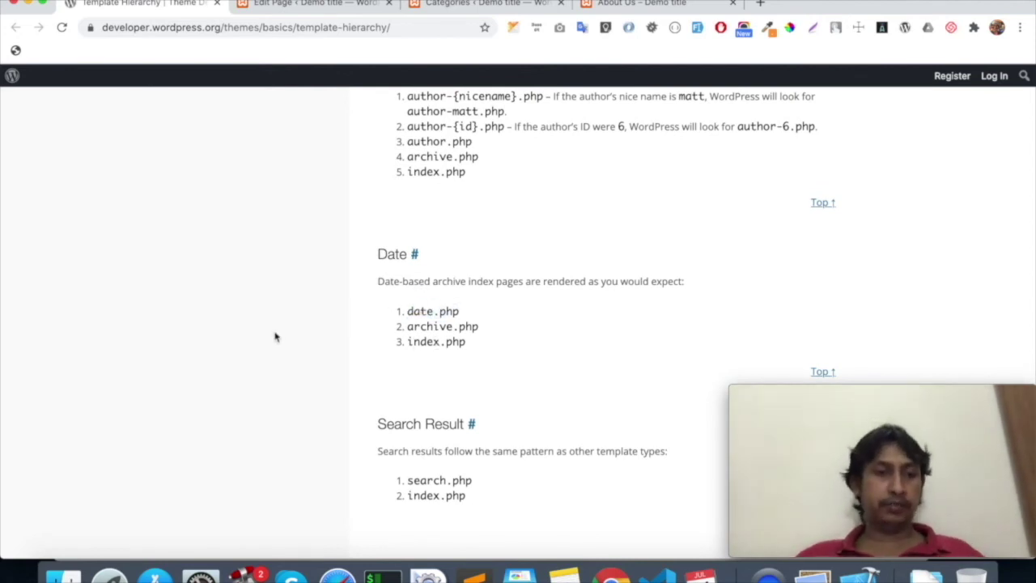
left_click(63, 576)
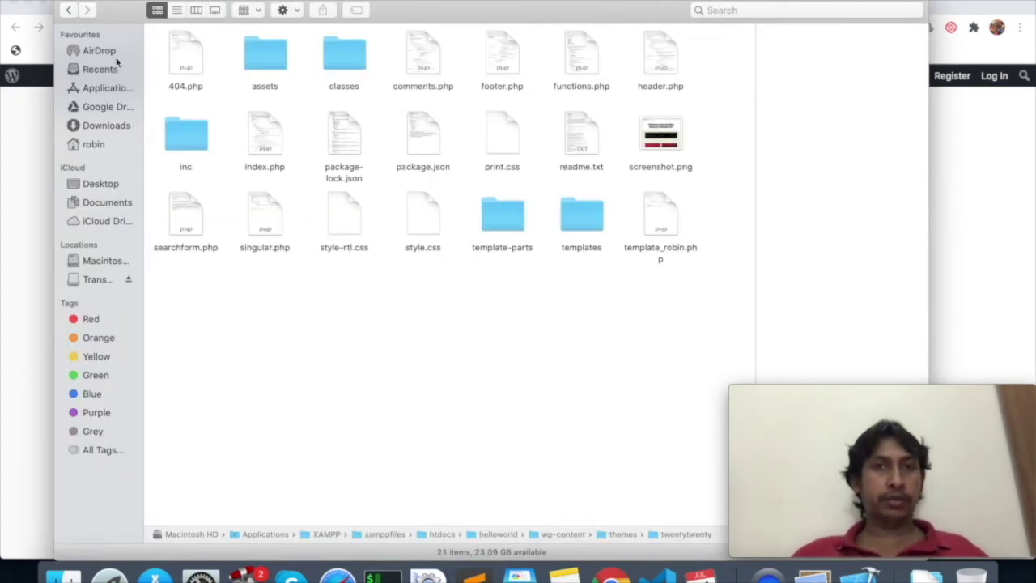
- Open the twentytwenty theme folder in Finder and preview its style.css file
left_click(70, 10)
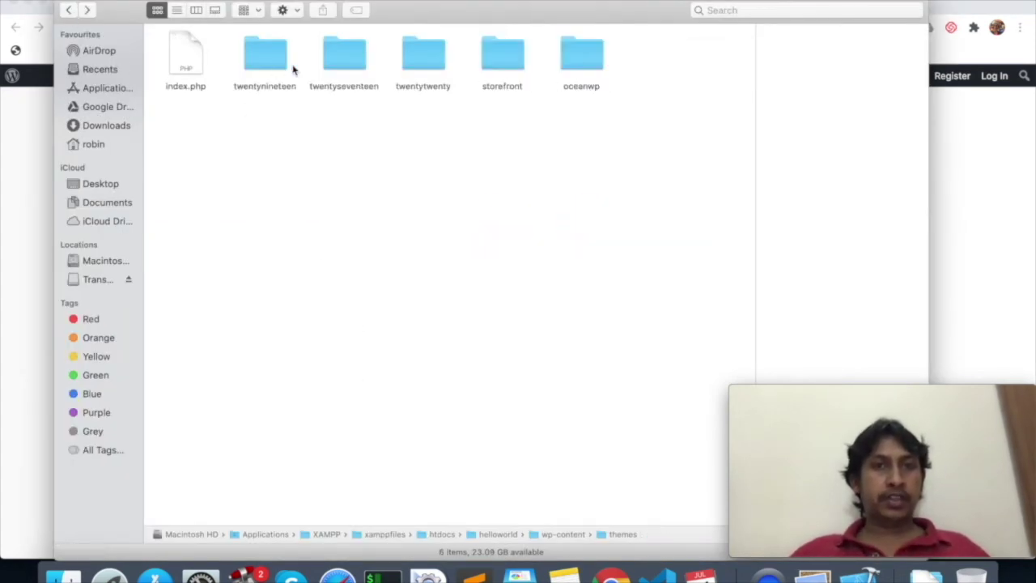
double_click(424, 55)
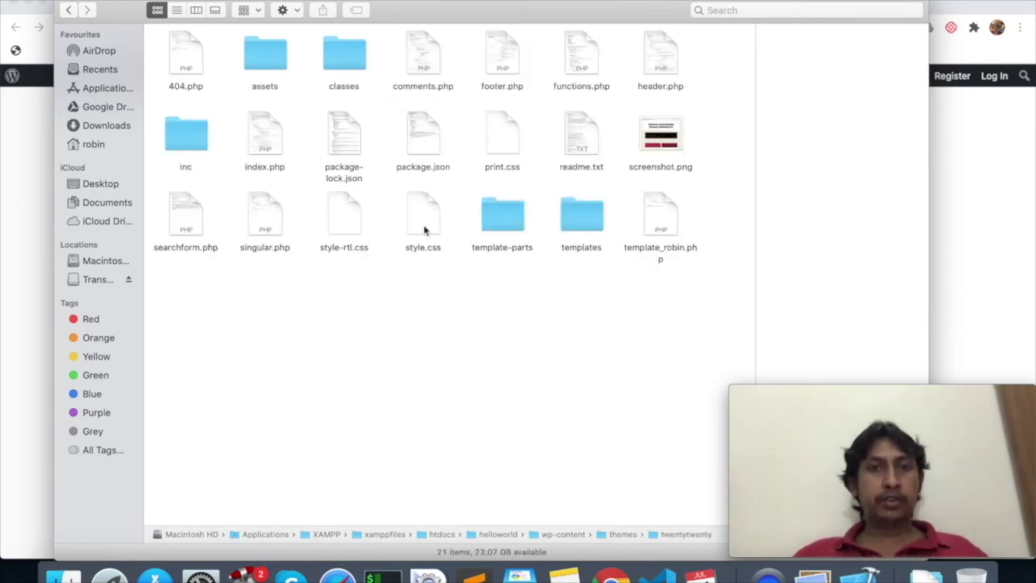
left_click(422, 221)
left_click(555, 462)
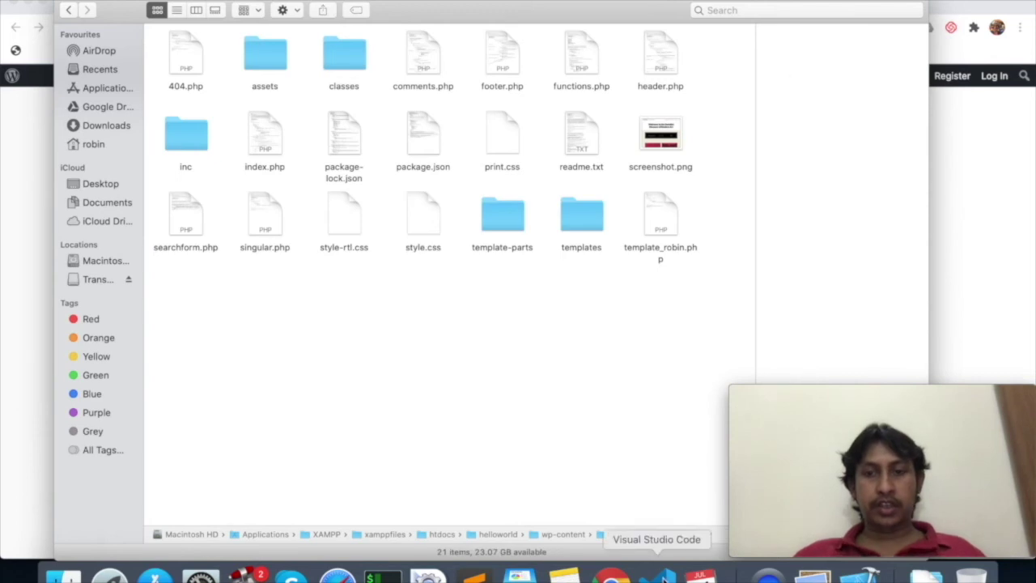
left_click(663, 577)
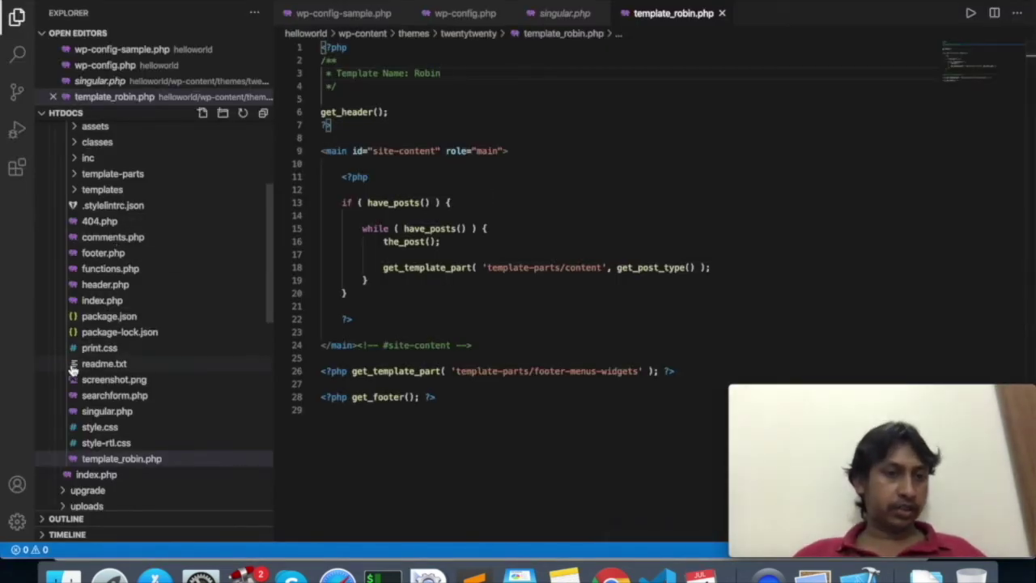
- Open Twenty Twenty's style.css and highlight 'Theme' and the 'twentytwenty' text domain in its header
left_click(89, 427)
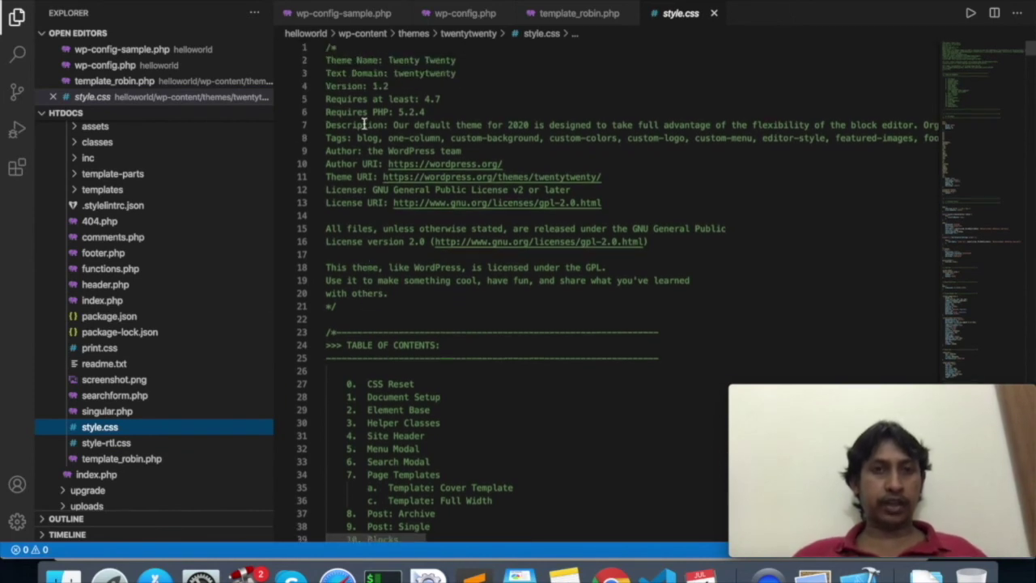
double_click(340, 60)
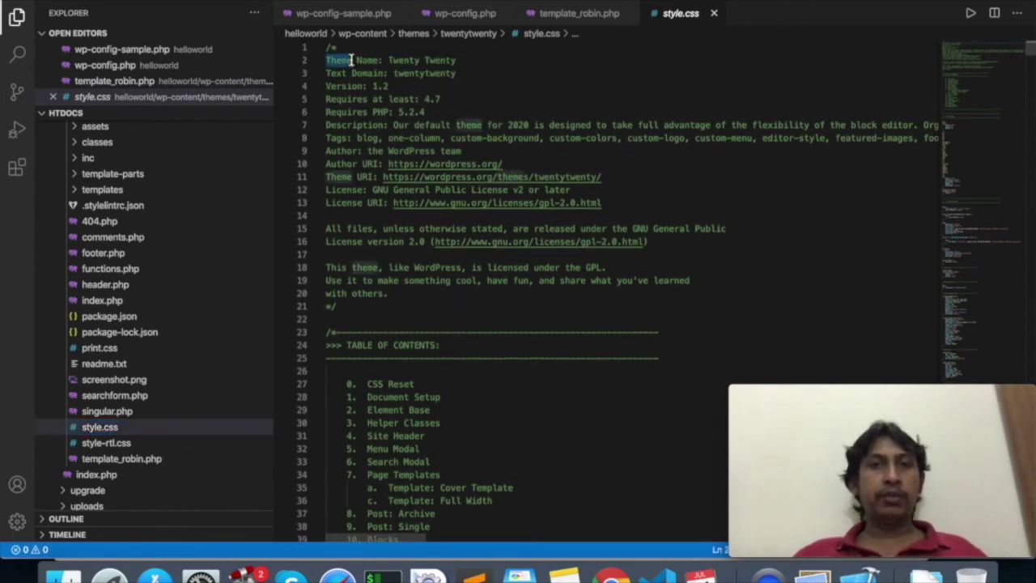
double_click(420, 73)
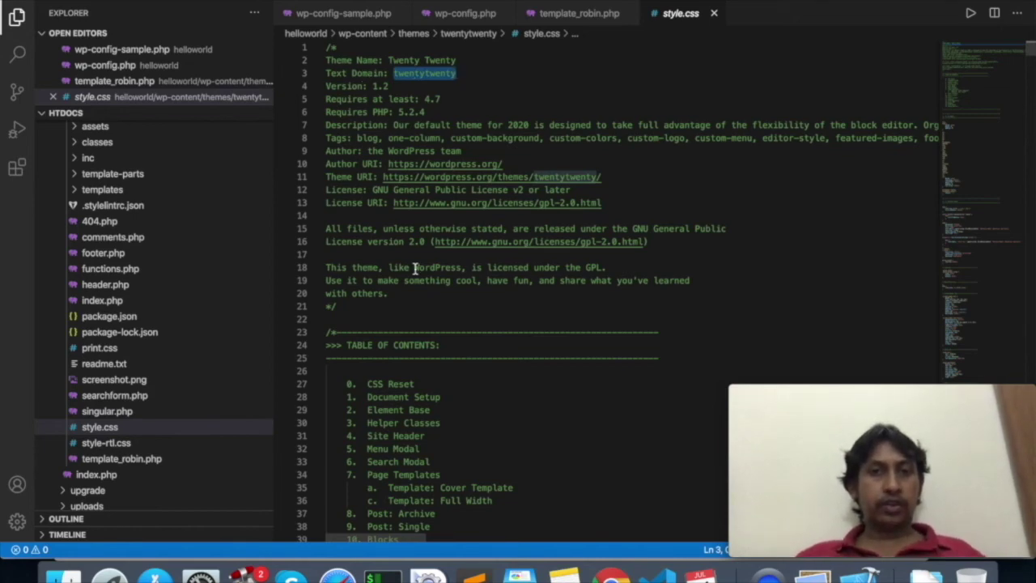
key("ctrl+Up")
left_click(660, 182)
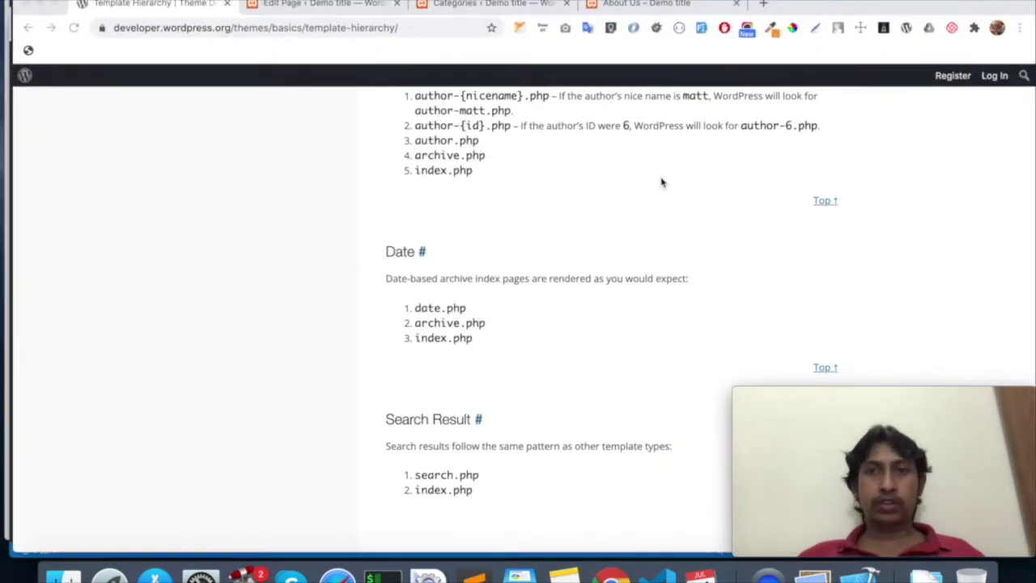
- Search Google for 'theme development wp' in a new tab
left_click(759, 5)
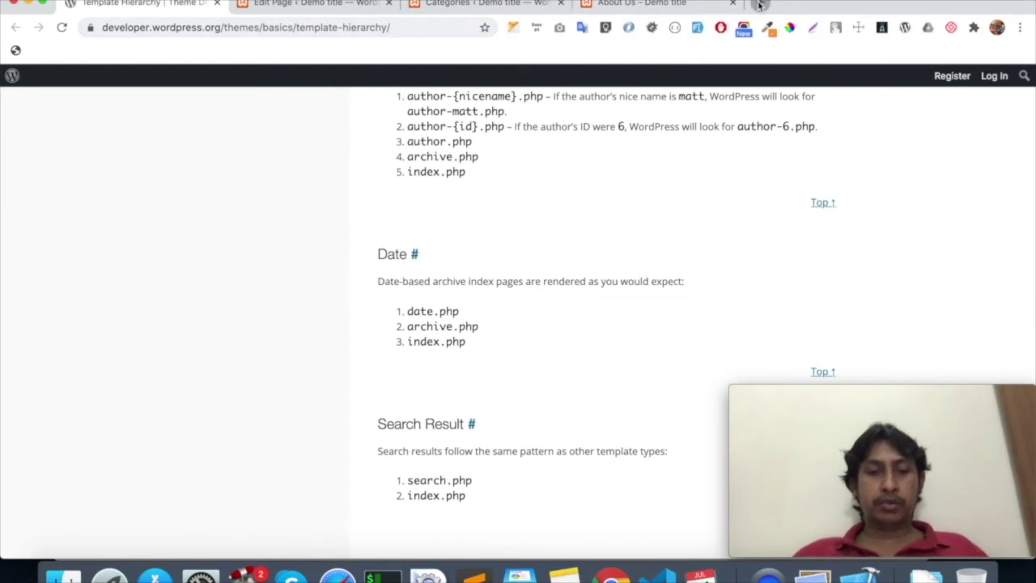
type("theme devel")
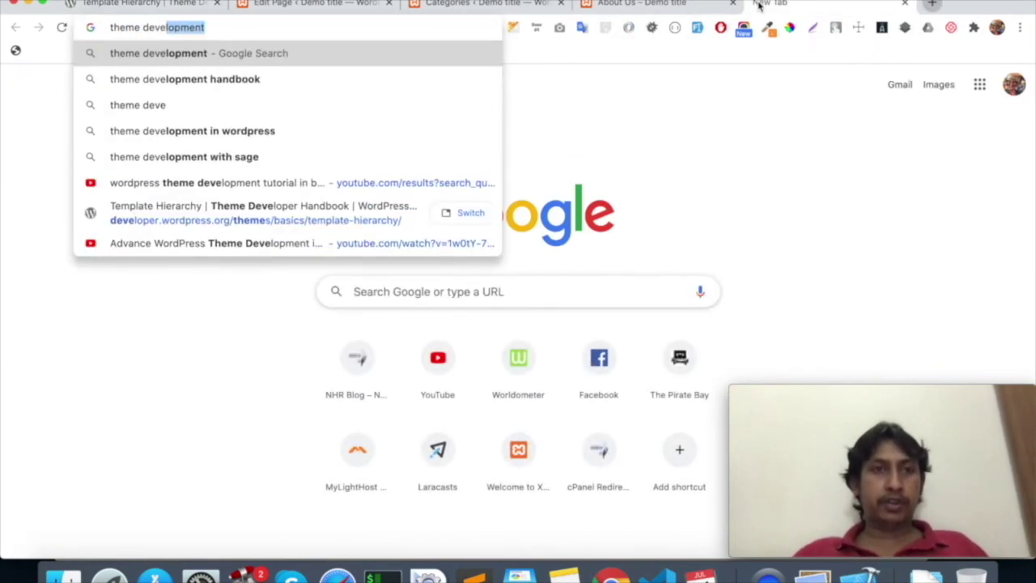
type("opment wp")
key("Return")
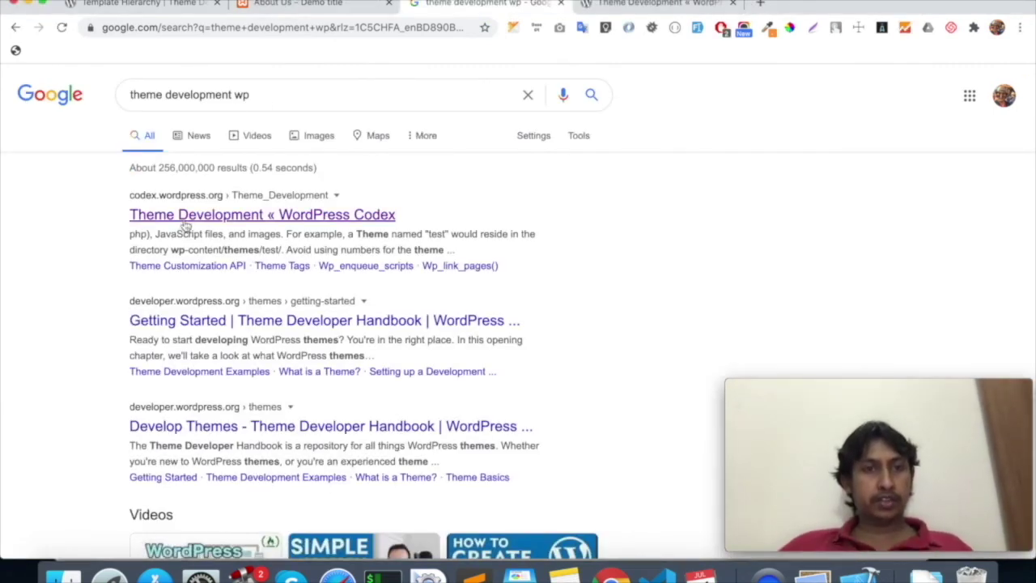
- Switch to the Theme Development codex tab and highlight its Theme Stylesheet heading
left_click(617, 4)
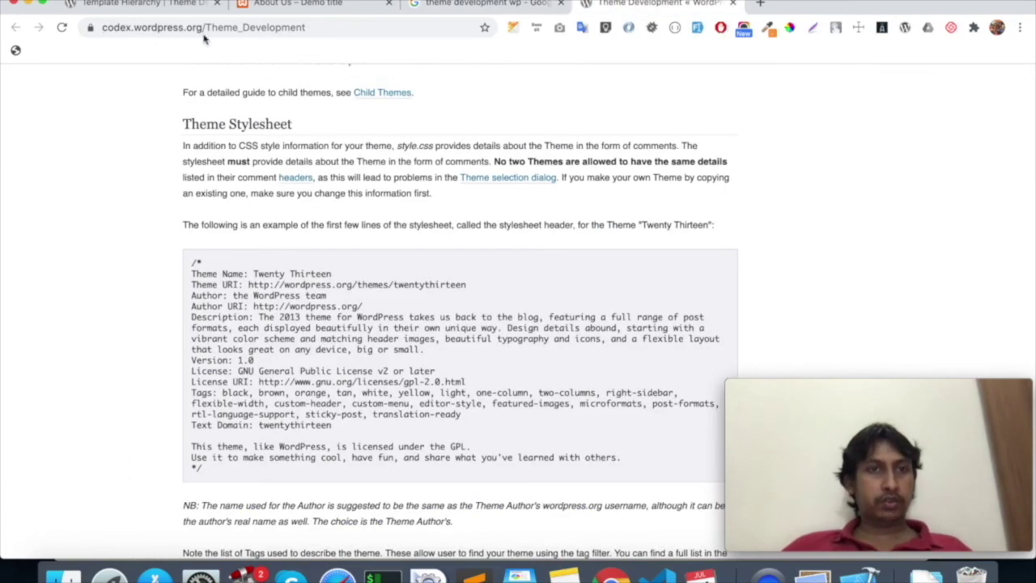
scroll(123, 247, "up", 6)
scroll(123, 247, "down", 11)
scroll(123, 247, "up", 4)
scroll(123, 245, "up", 5)
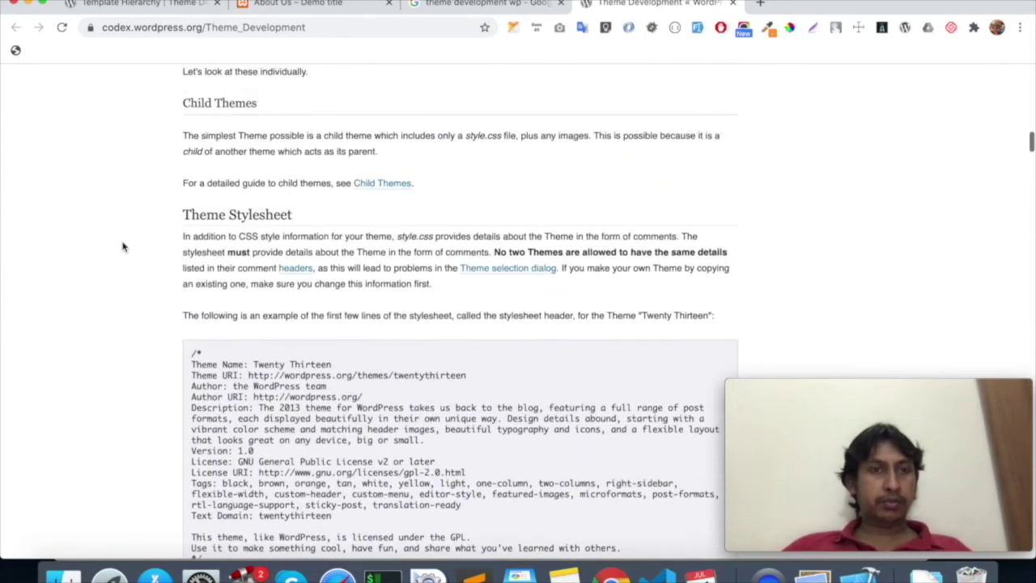
scroll(123, 243, "down", 2)
left_click(217, 106)
triple_click(217, 106)
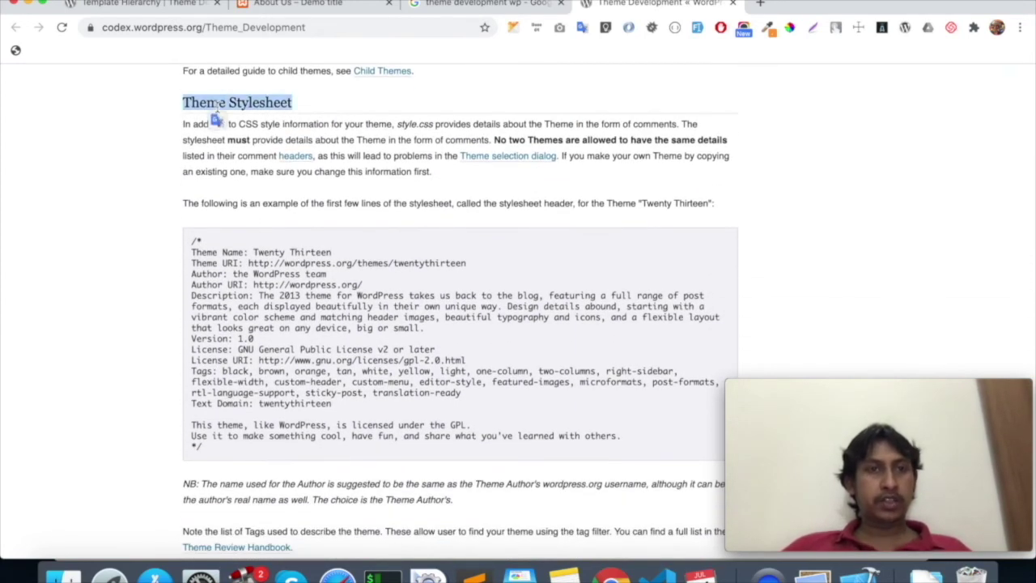
left_click(194, 303)
- Highlight the example header's 'Twenty Thirteen' theme name and 'twentythirteen' text domain
left_click_drag(194, 247, 215, 417)
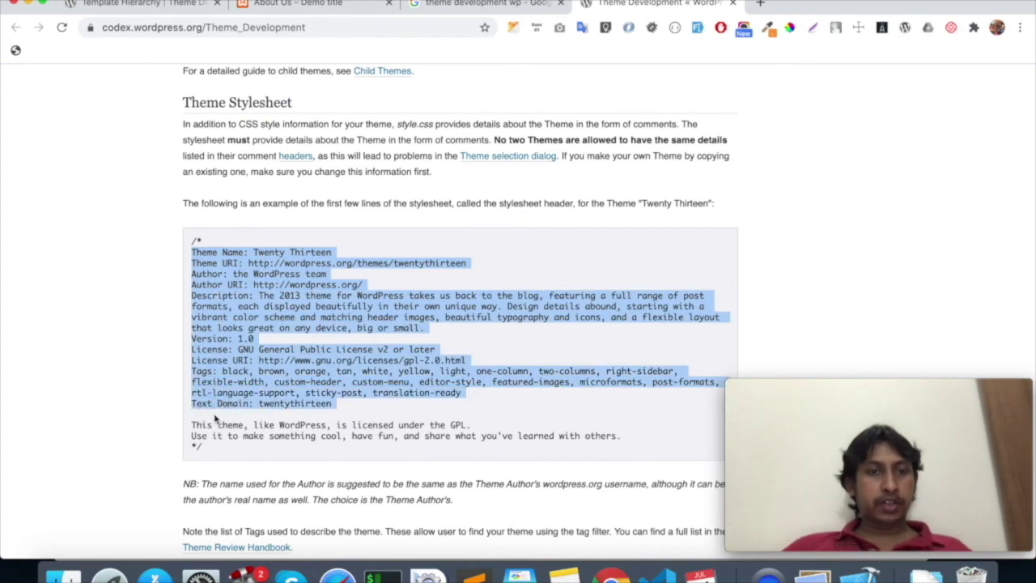
left_click(270, 250)
double_click(207, 263)
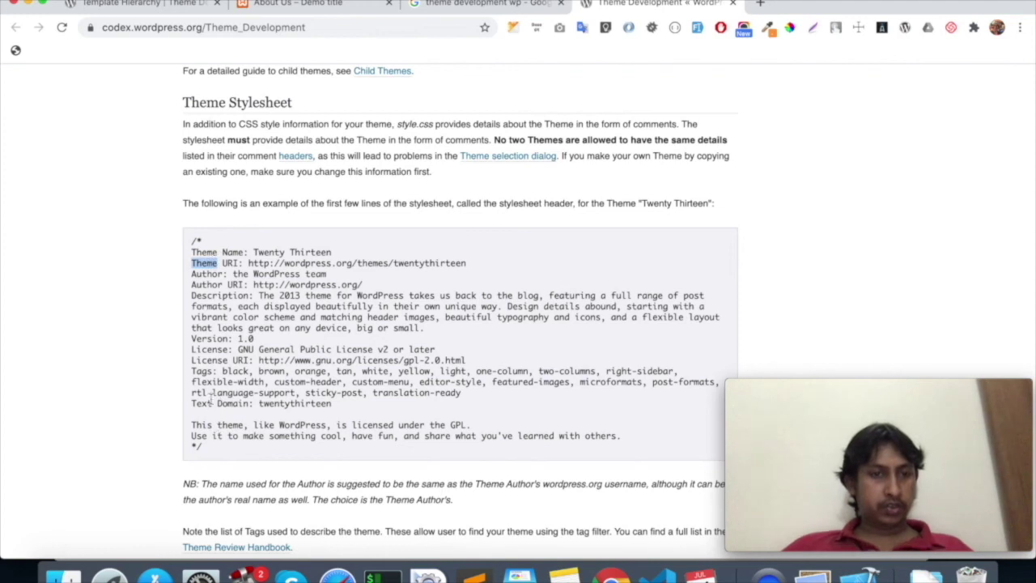
double_click(275, 403)
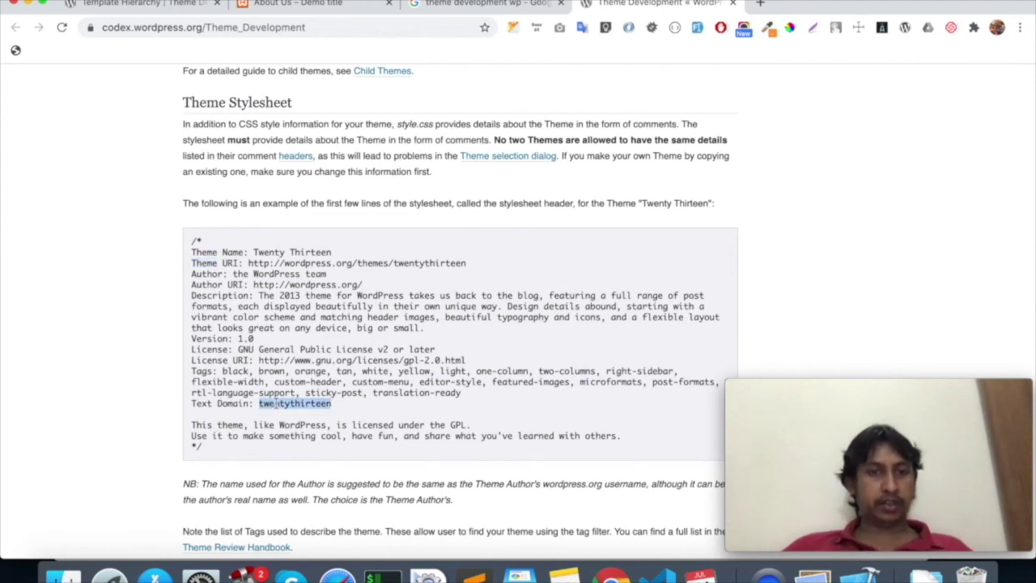
left_click(275, 403)
double_click(275, 403)
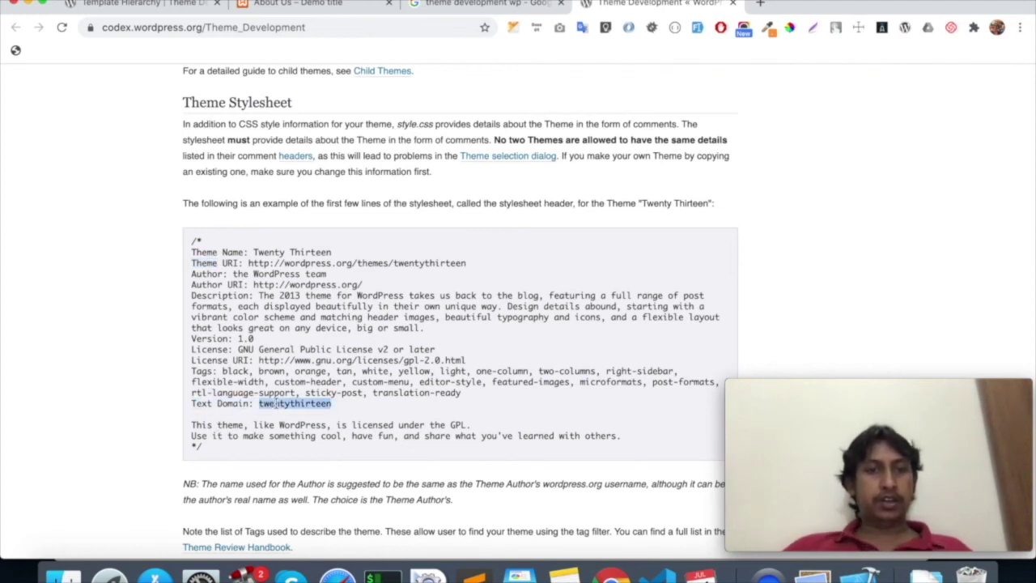
left_click_drag(255, 252, 324, 249)
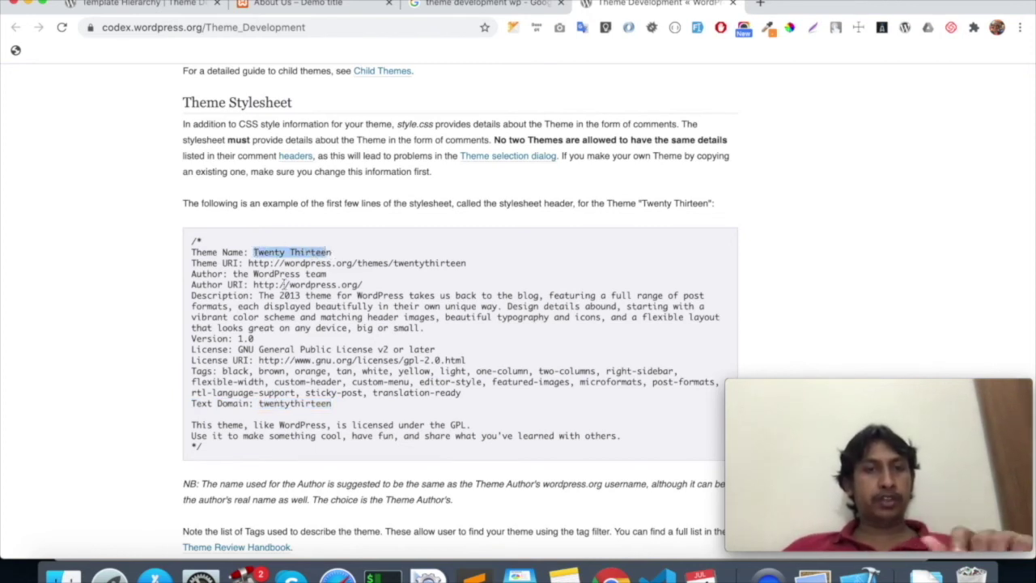
left_click_drag(283, 253, 290, 253)
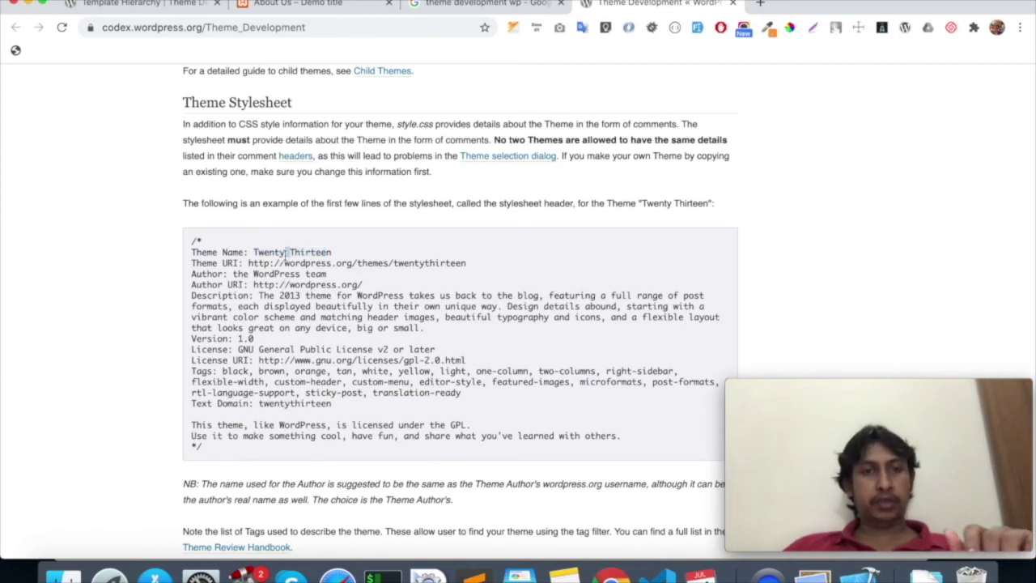
double_click(275, 404)
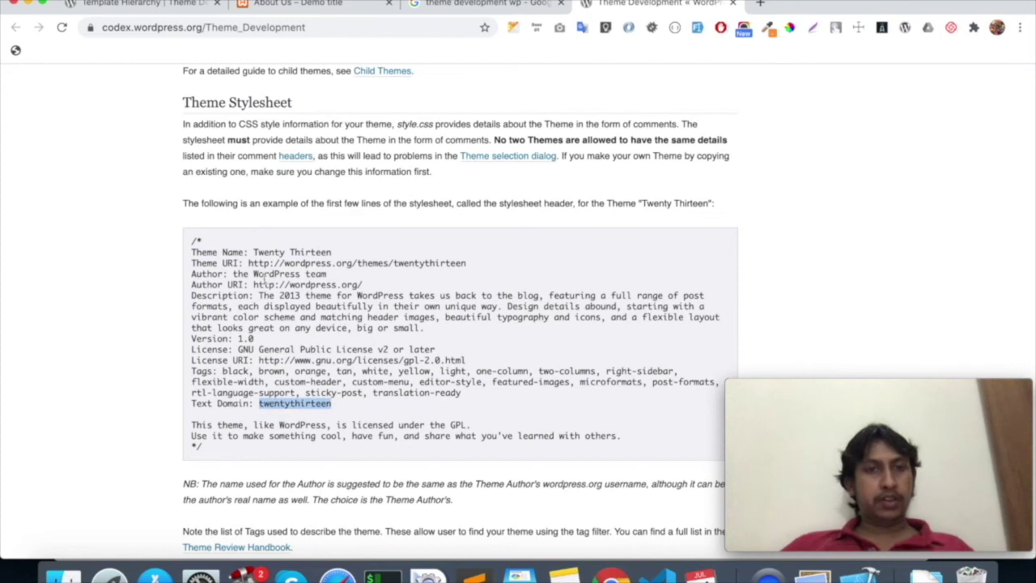
left_click_drag(252, 254, 332, 253)
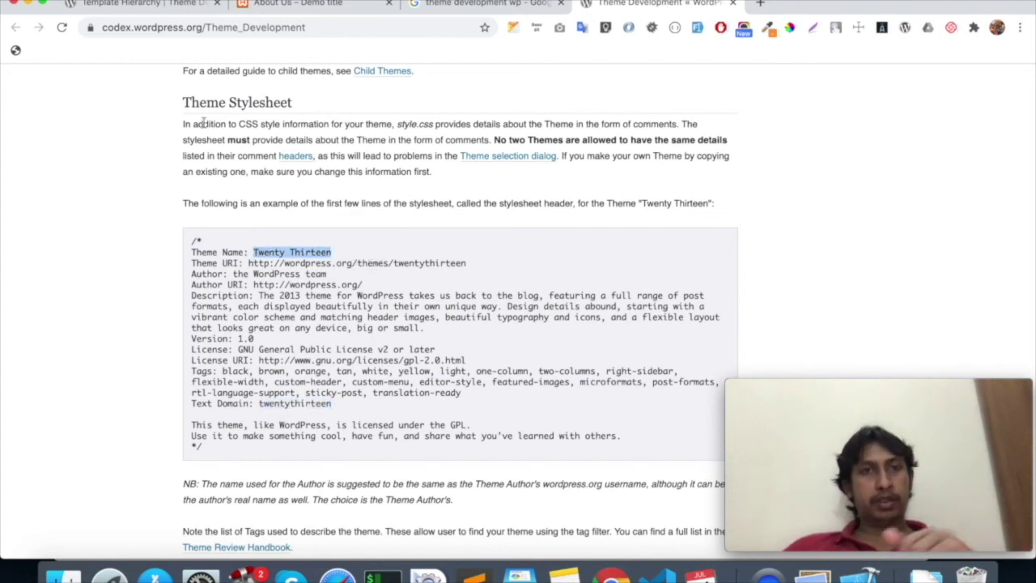
left_click(116, 251)
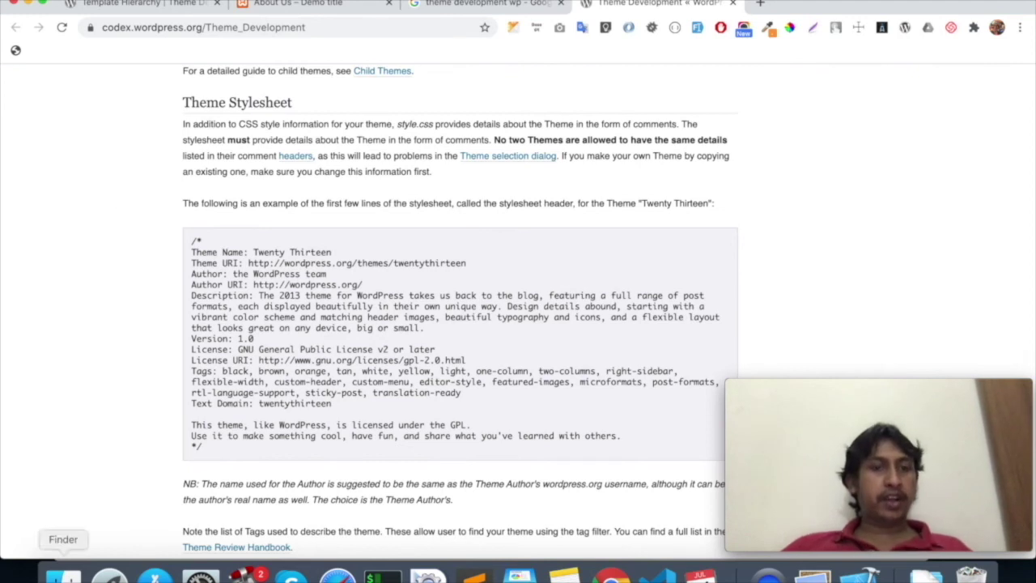
left_click(63, 575)
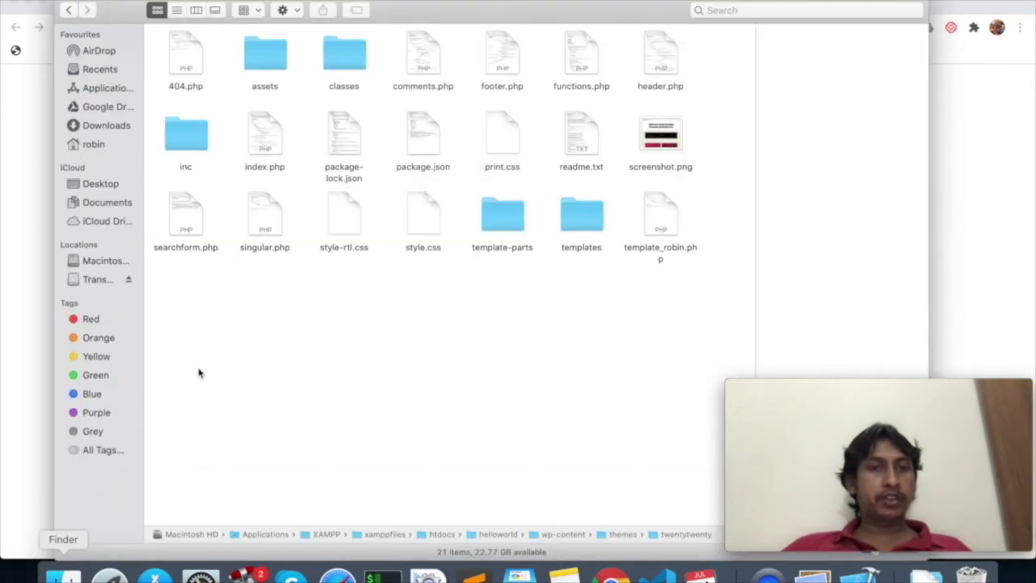
- Preview screenshot.png, index.php and functions.php, then open functions.php in the code editor
left_click(650, 143)
left_click(405, 340)
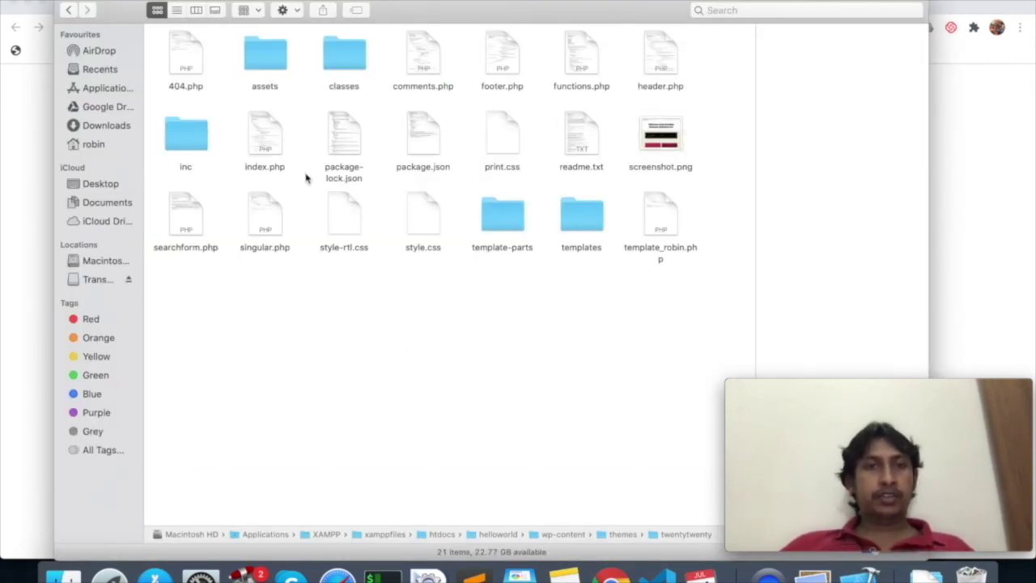
left_click(257, 142)
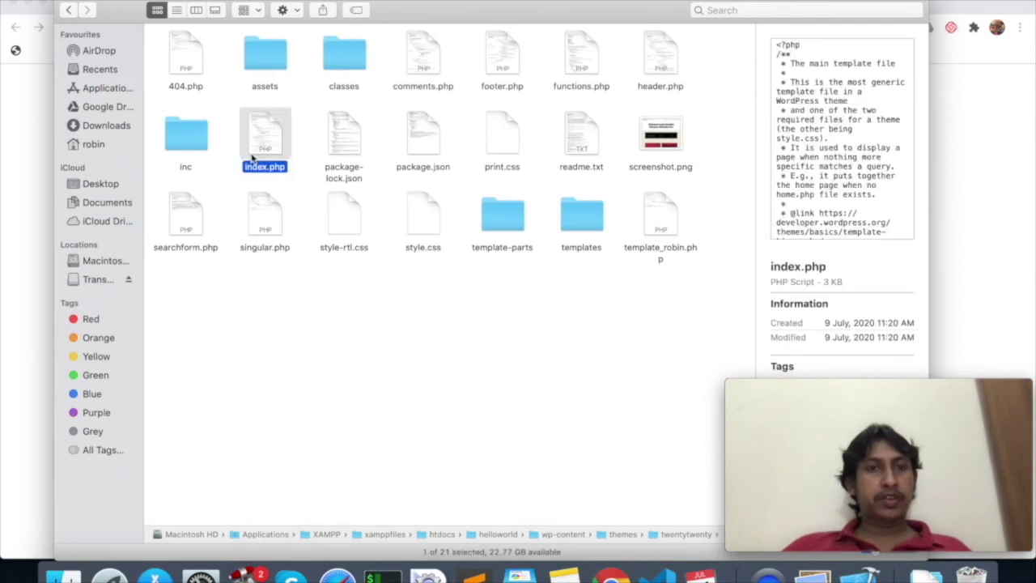
left_click(350, 316)
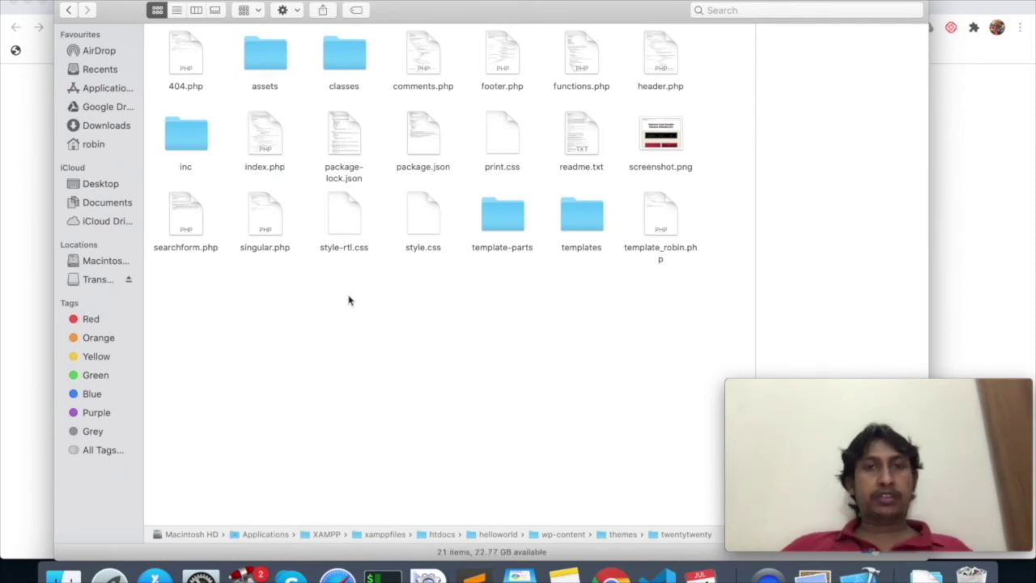
left_click(578, 71)
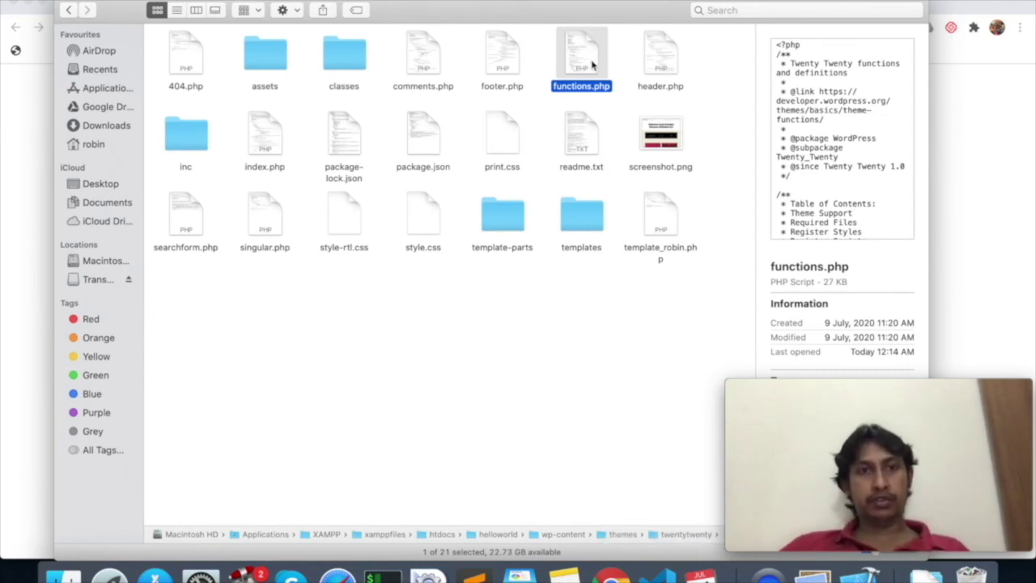
left_click(539, 307)
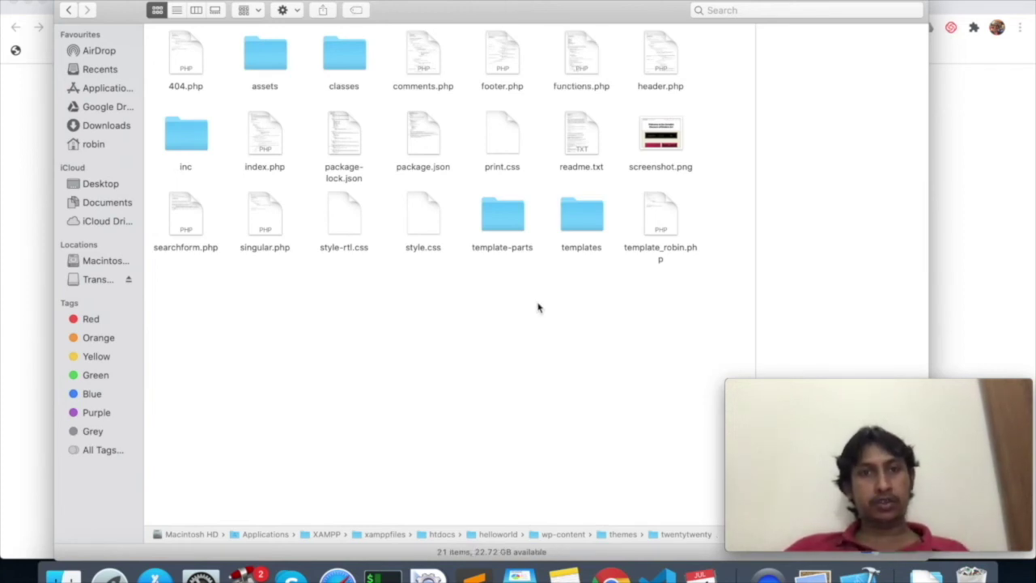
double_click(588, 70)
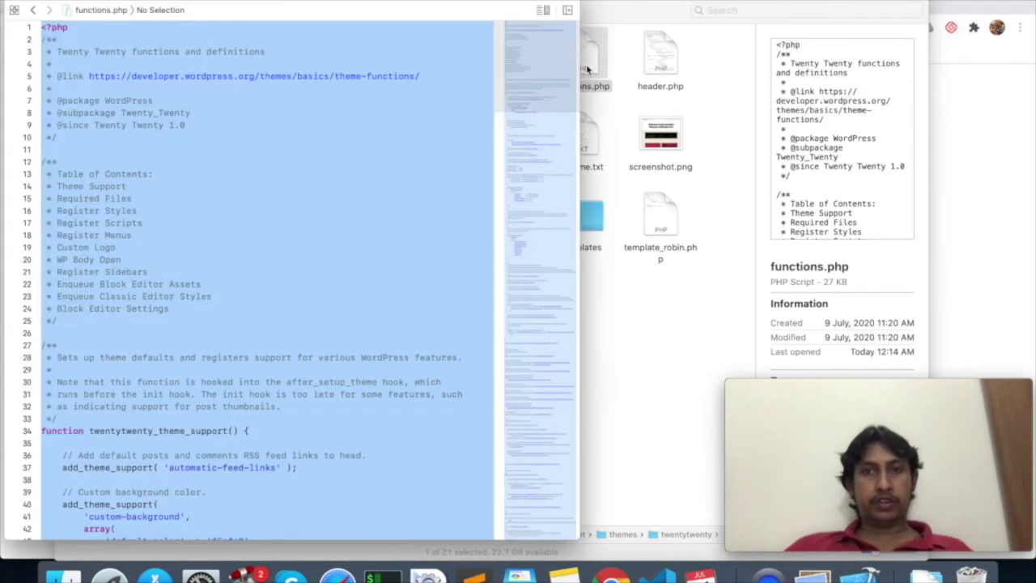
- Scroll functions.php down to the REQUIRED FILES section and its require lines
left_click(275, 370)
scroll(204, 400, "down", 5)
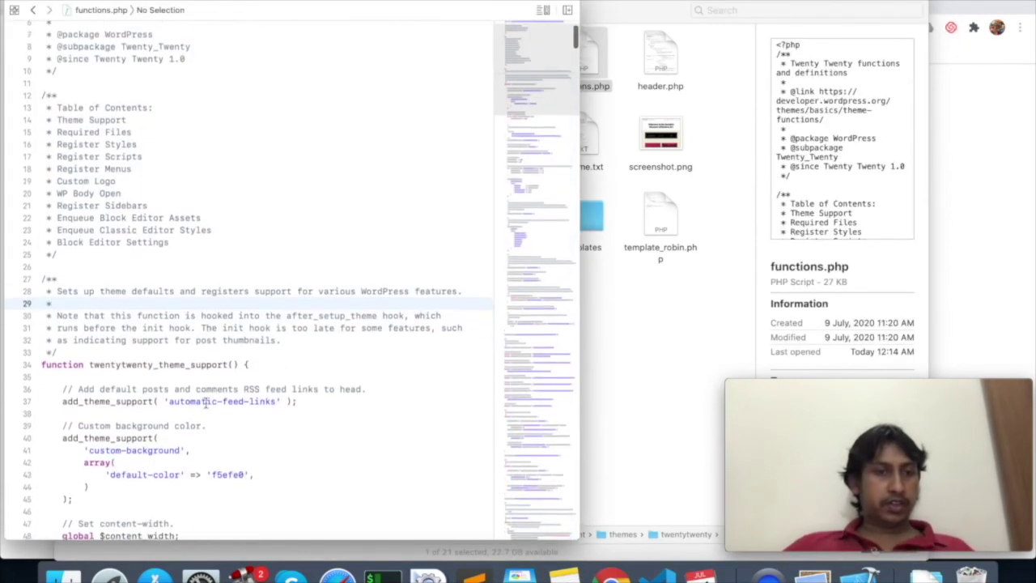
scroll(166, 420, "down", 10)
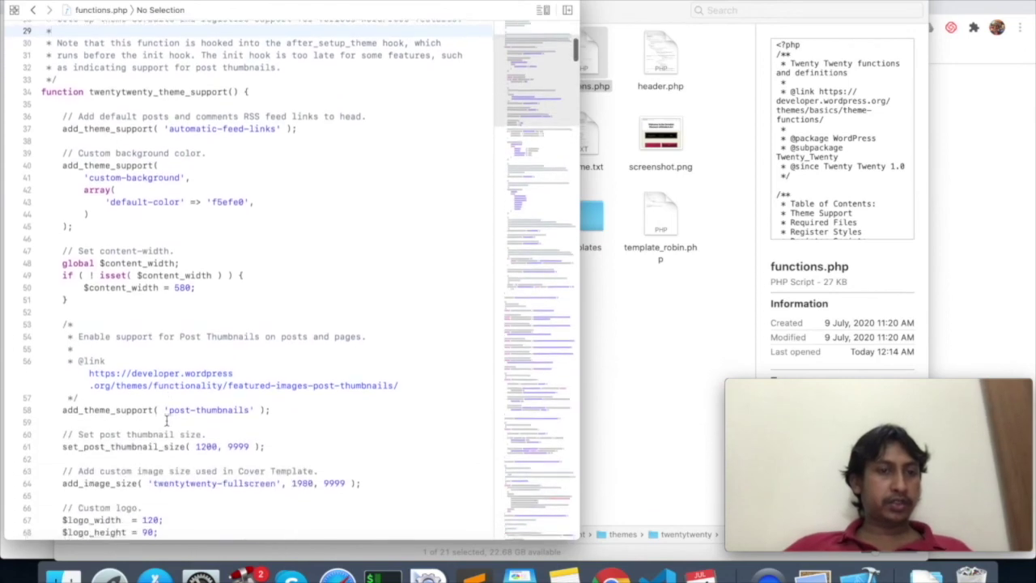
scroll(167, 419, "down", 10)
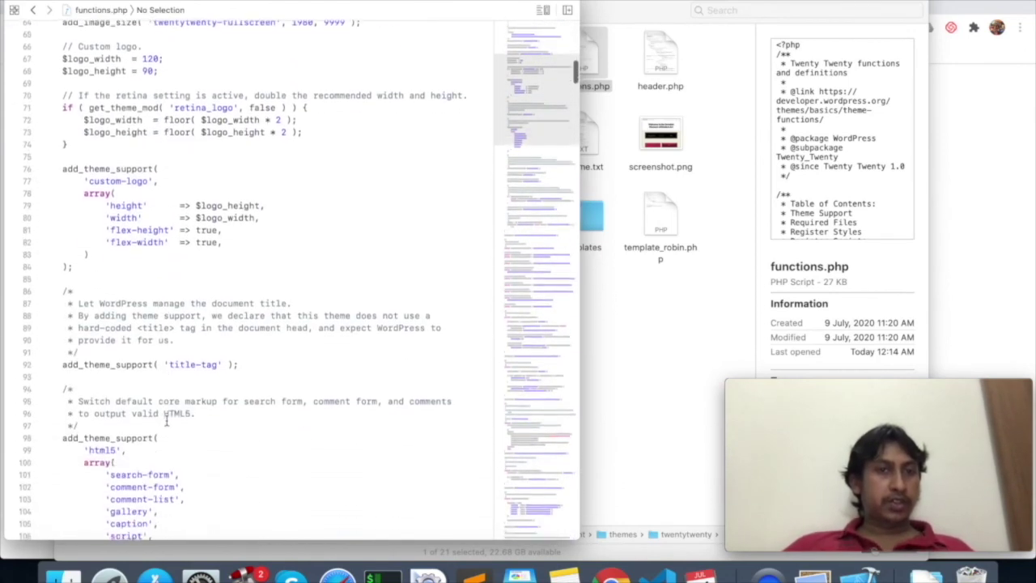
scroll(167, 419, "down", 10)
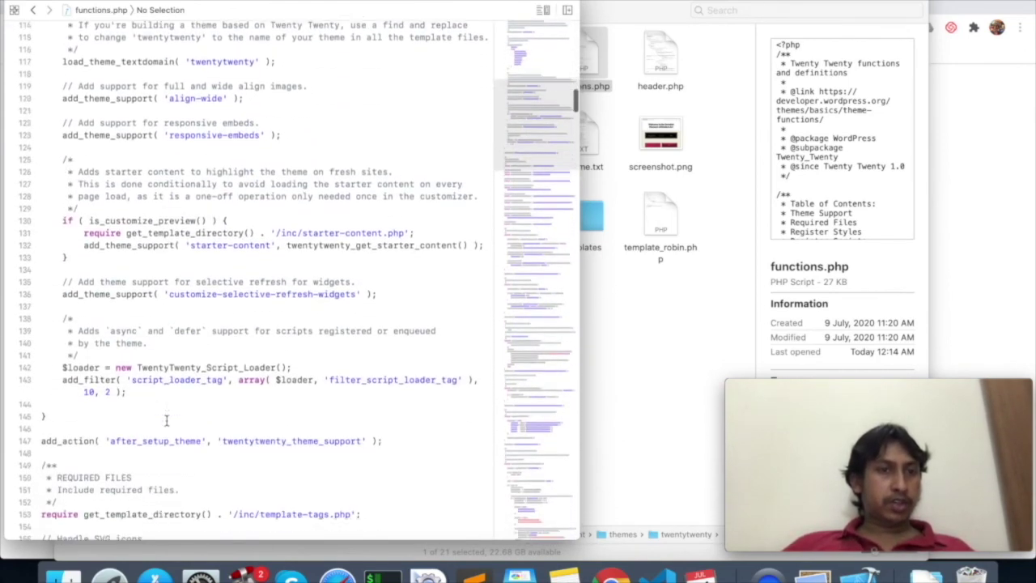
scroll(167, 420, "down", 7)
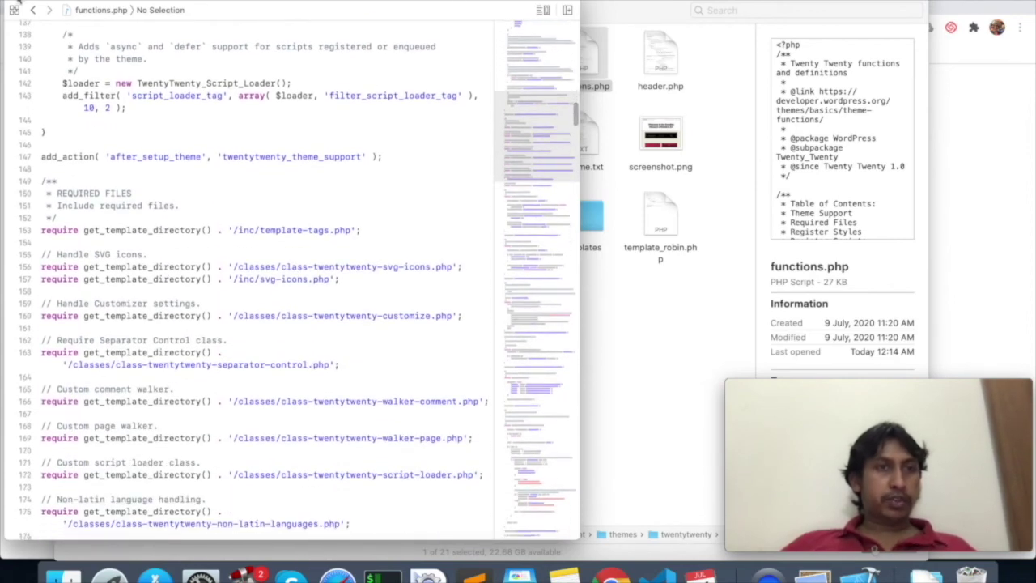
- Close Xcode, preview functions.php and singular.php, and browse the template-parts folder
left_click(18, 4)
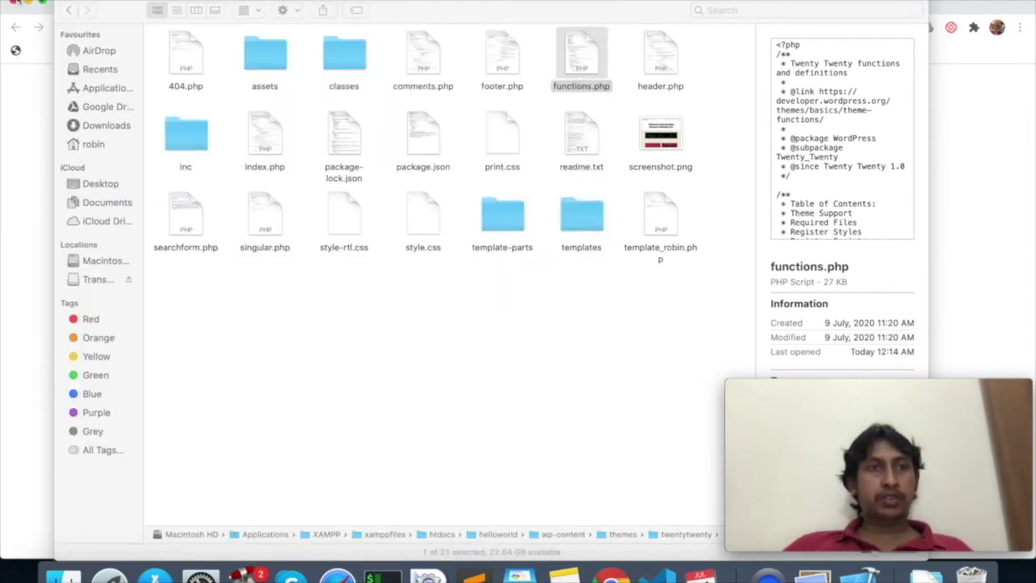
left_click(522, 283)
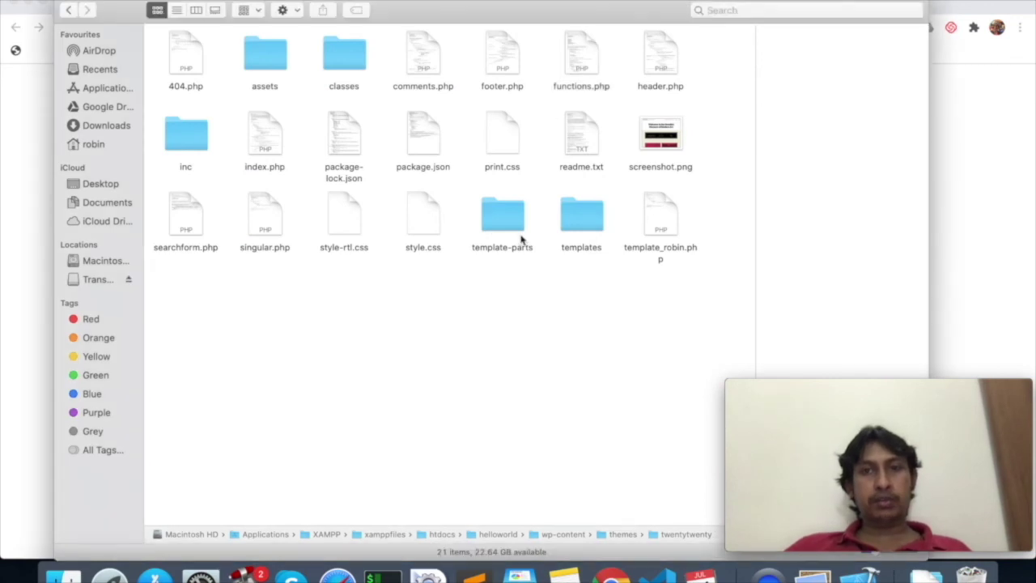
left_click(583, 63)
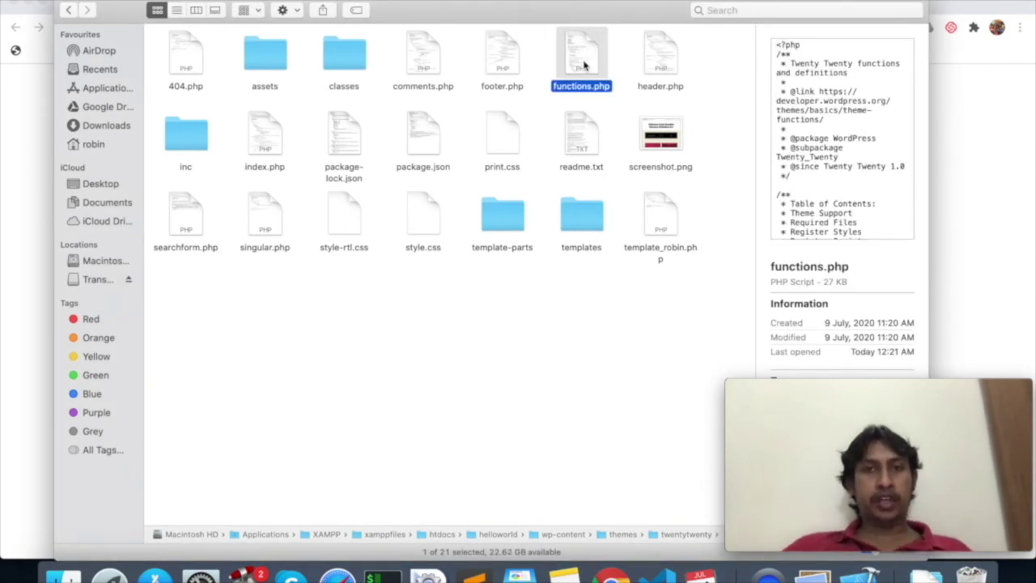
left_click(480, 340)
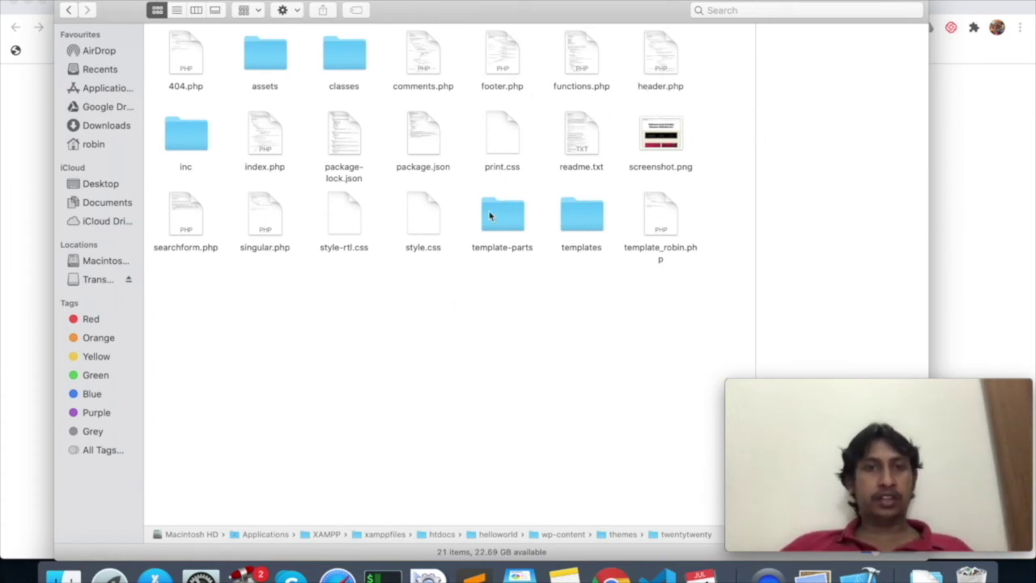
left_click(265, 218)
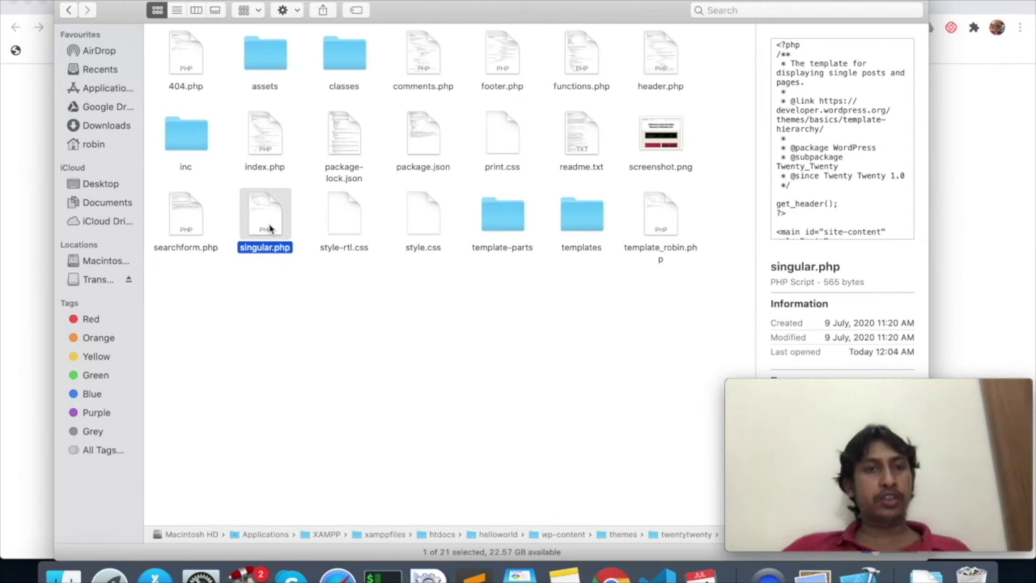
left_click(272, 296)
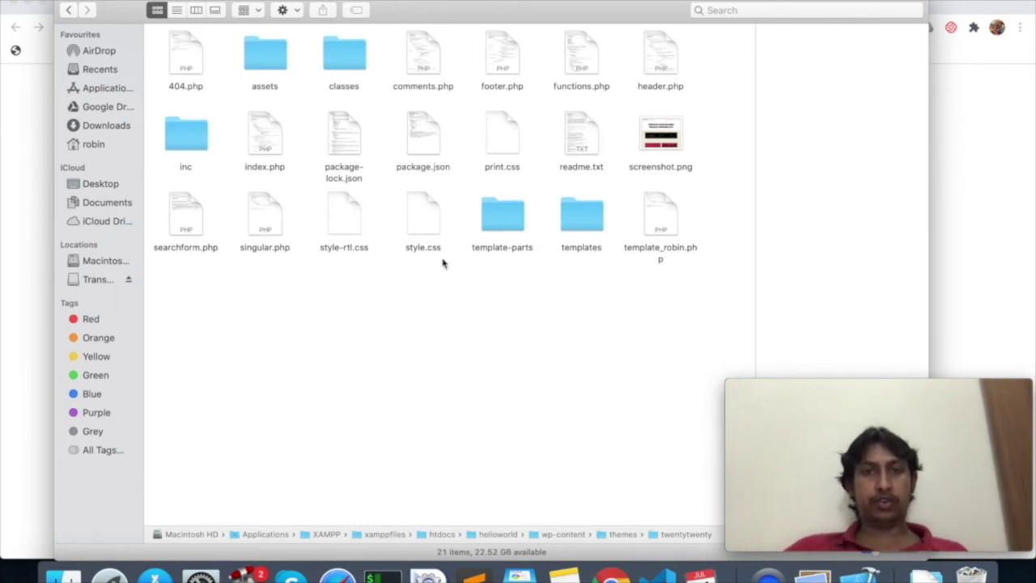
double_click(508, 215)
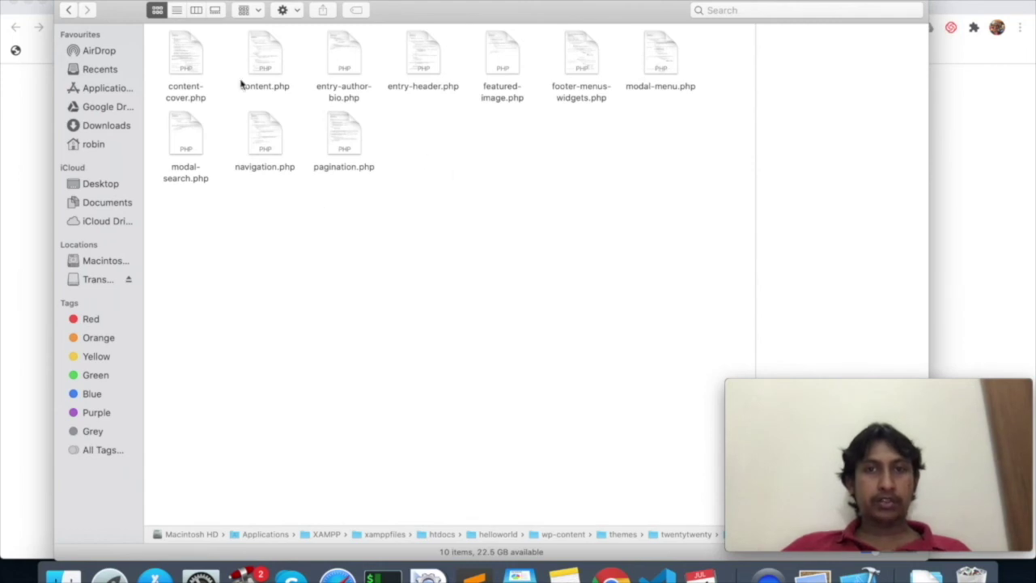
left_click(69, 10)
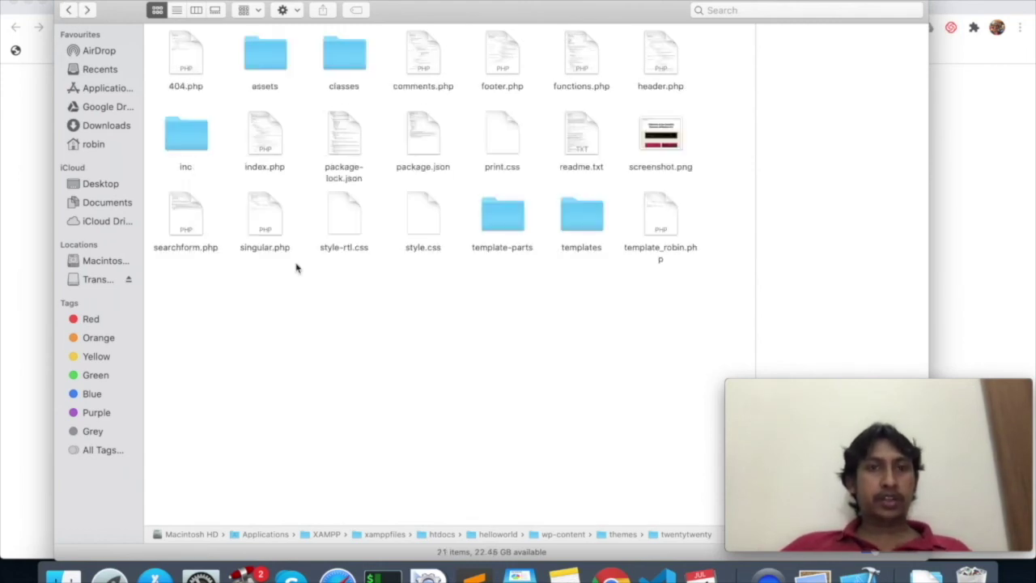
double_click(267, 143)
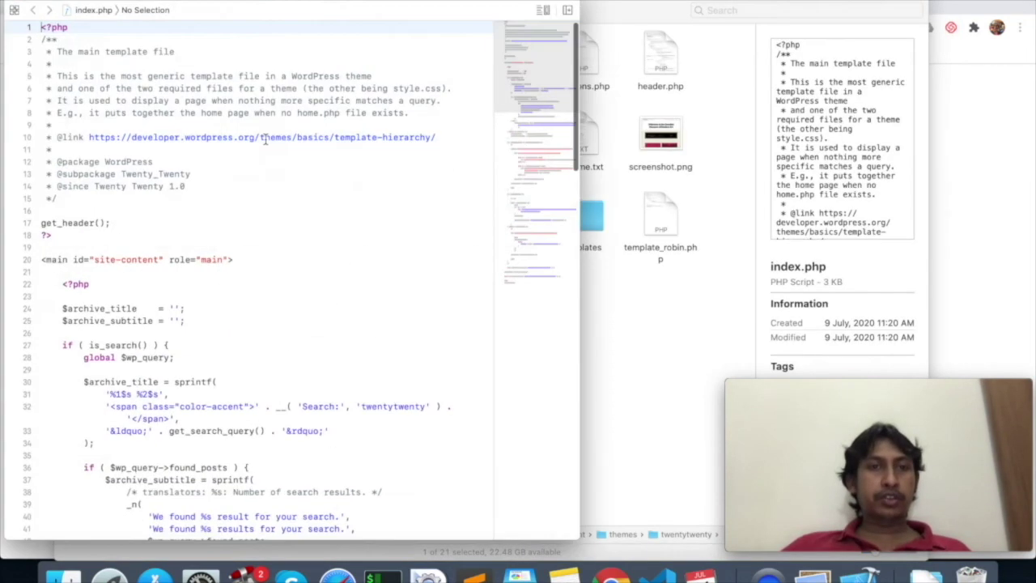
scroll(255, 380, "down", 8)
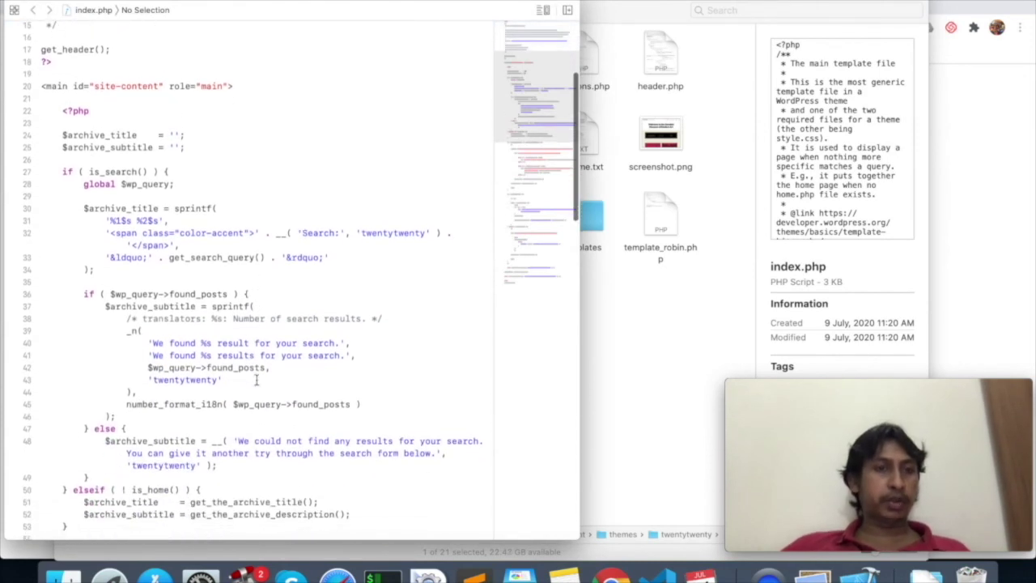
scroll(256, 380, "down", 2)
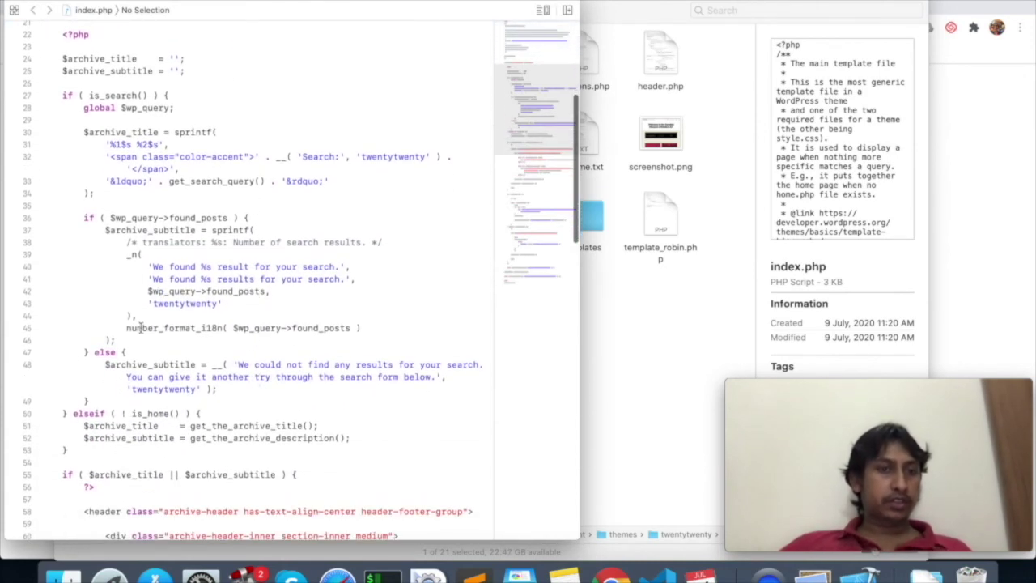
scroll(139, 327, "down", 7)
scroll(145, 302, "down", 10)
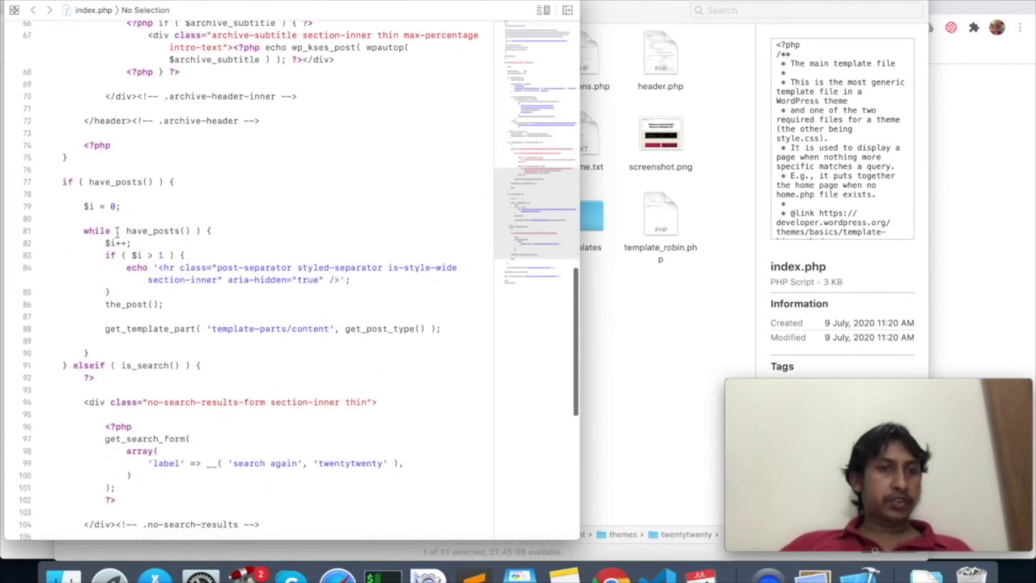
double_click(94, 183)
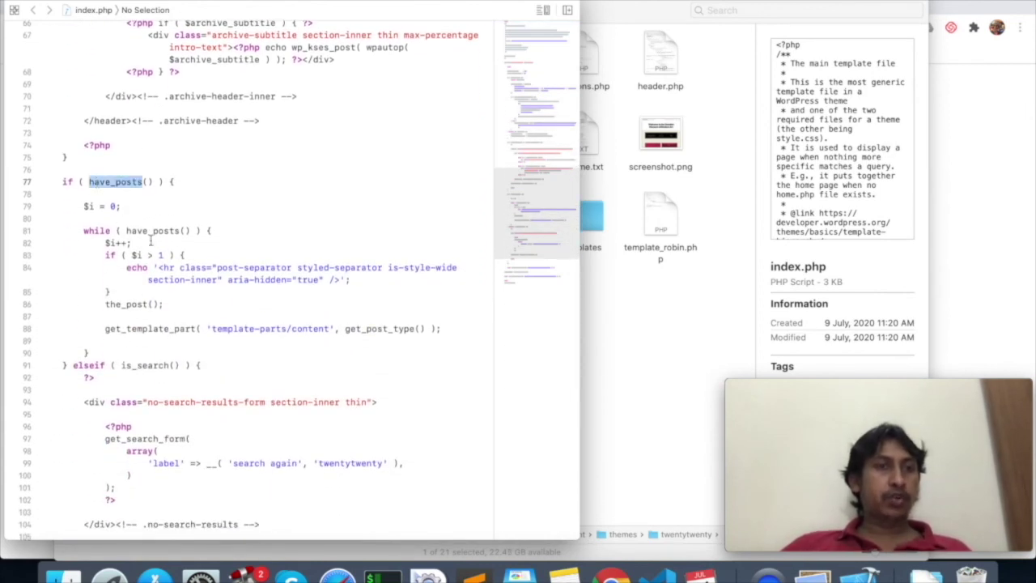
double_click(169, 231)
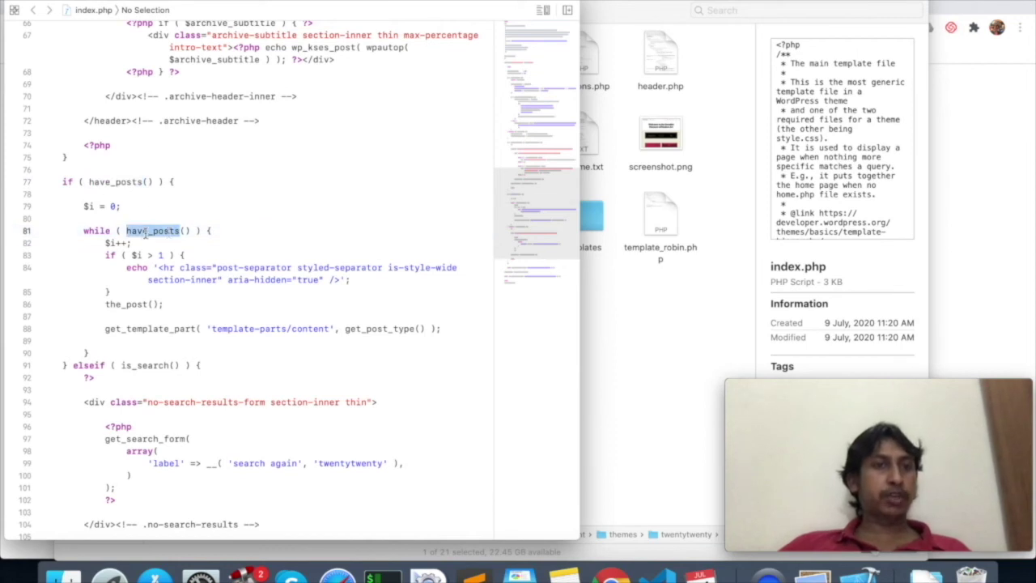
left_click(146, 232)
scroll(144, 251, "down", 3)
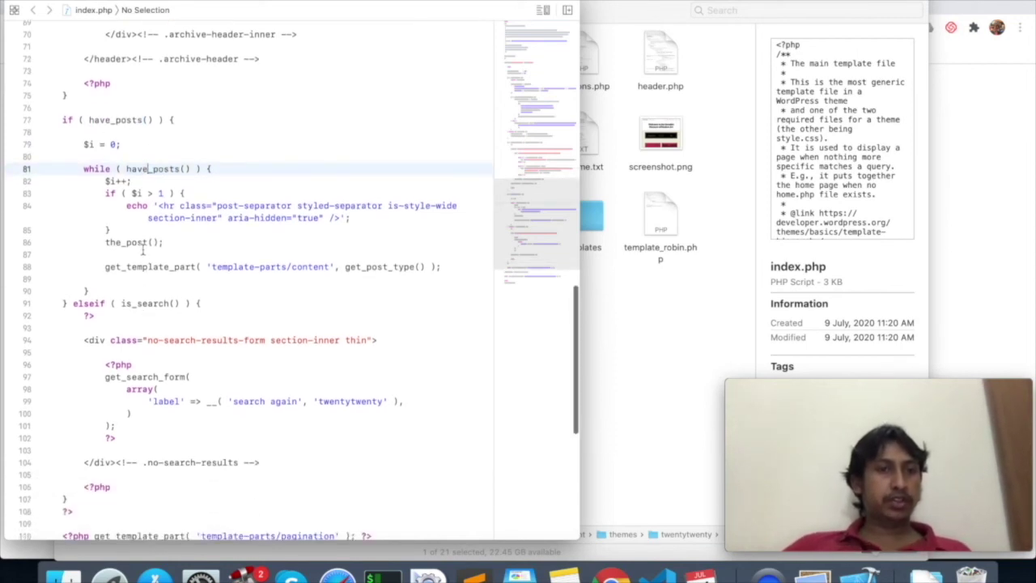
double_click(243, 268)
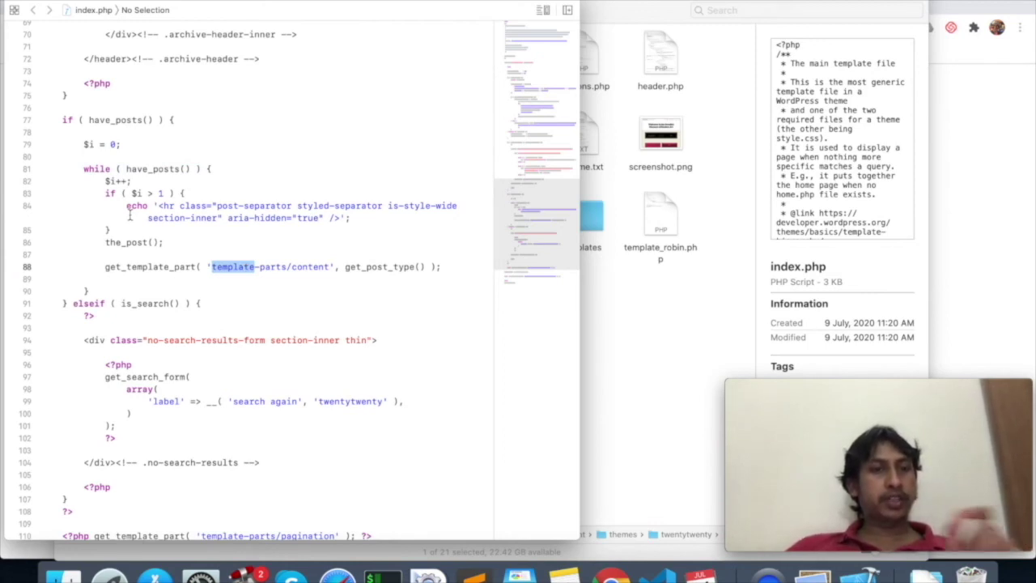
scroll(173, 317, "down", 5)
scroll(173, 319, "up", 8)
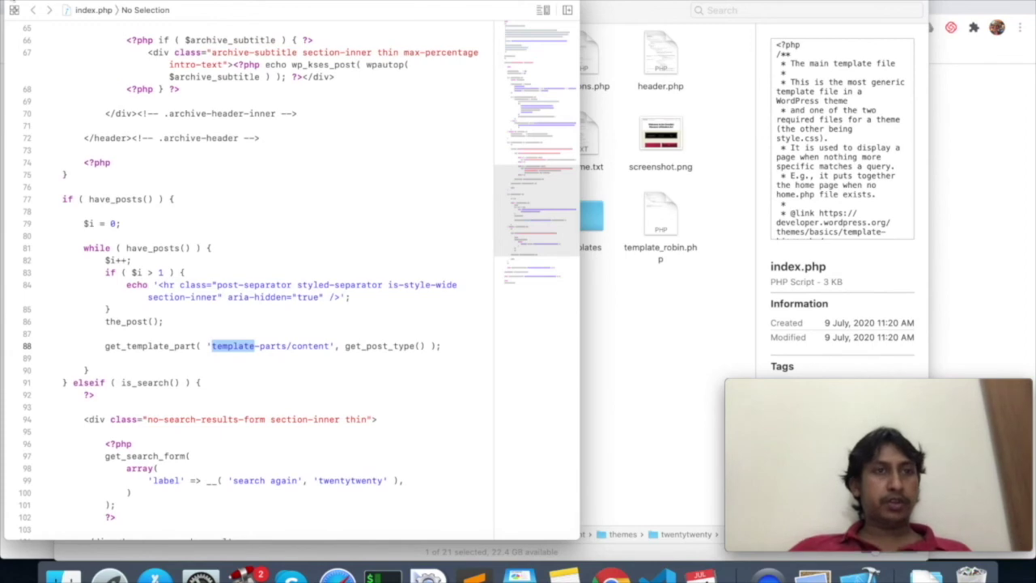
key("super+h")
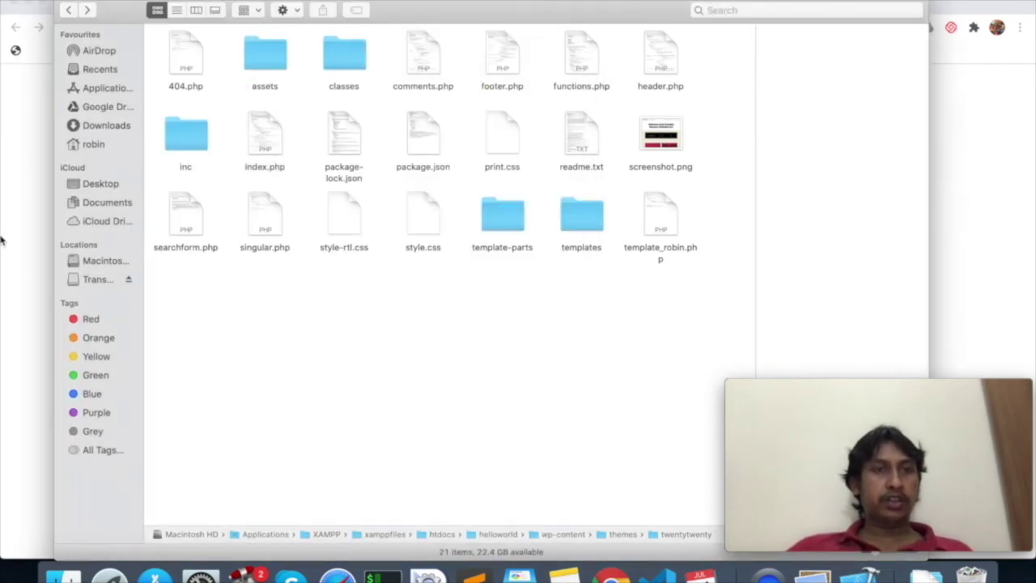
- Revisit the Sublime theme notes, selecting 'development', 'Important' and 'functions' on lines 364-366
key("super+h")
left_click(469, 7)
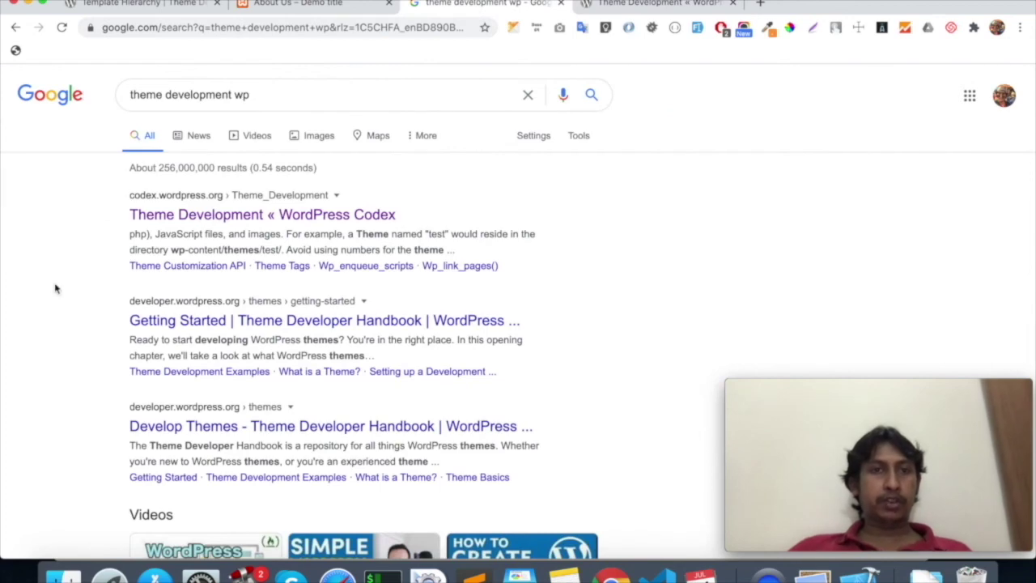
key("ctrl+Right")
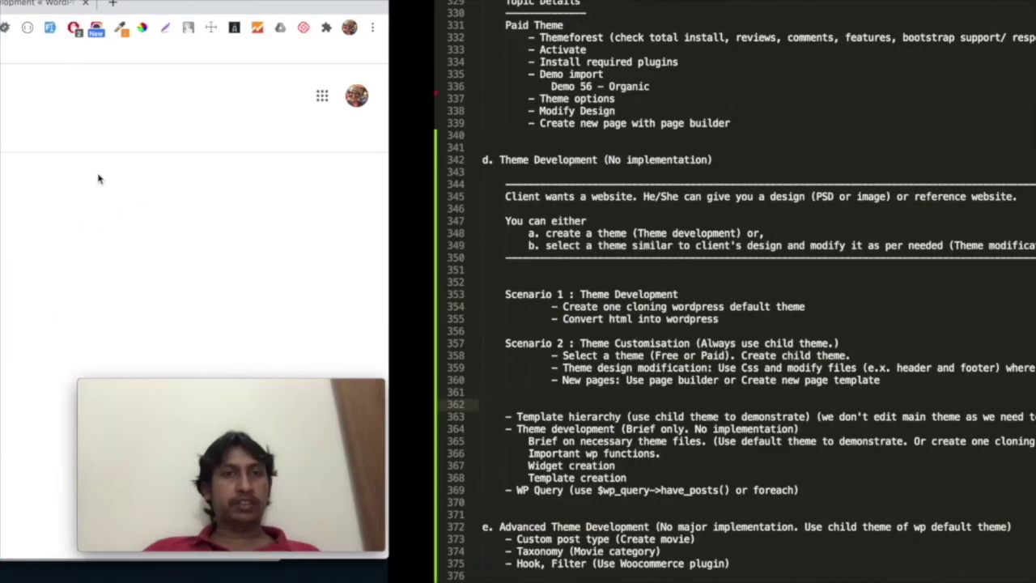
scroll(72, 403, "down", 5)
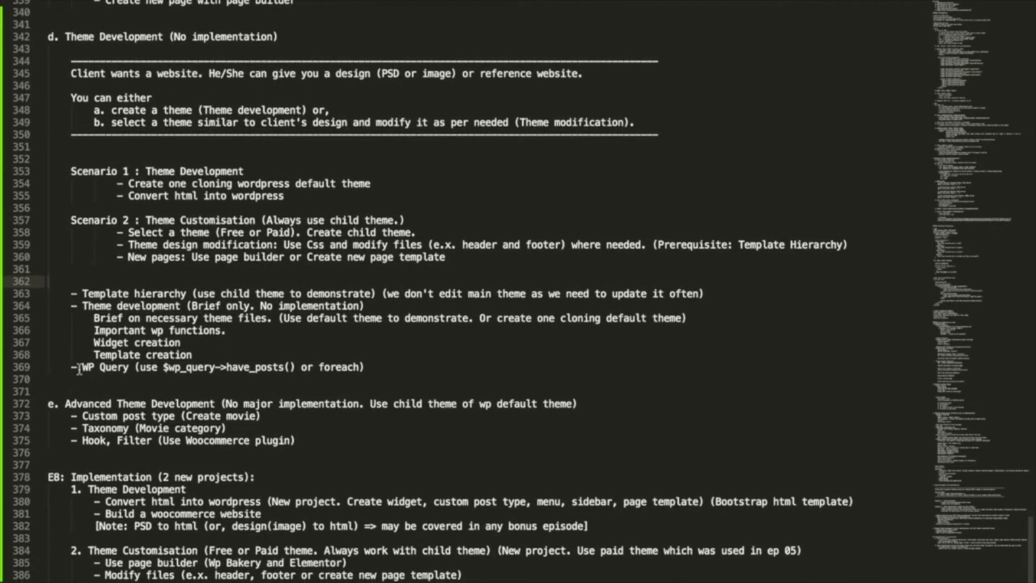
double_click(135, 306)
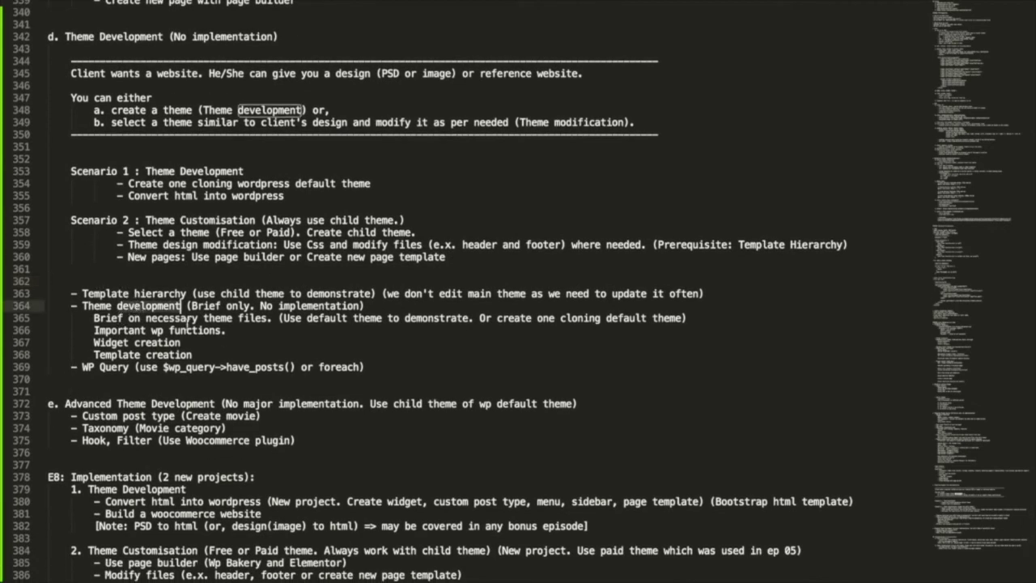
double_click(114, 332)
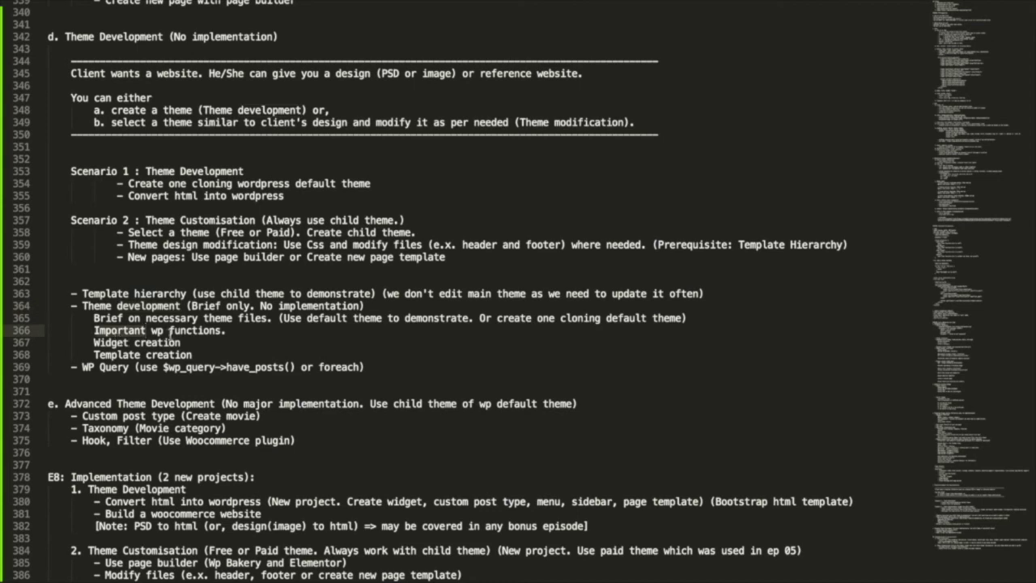
double_click(171, 332)
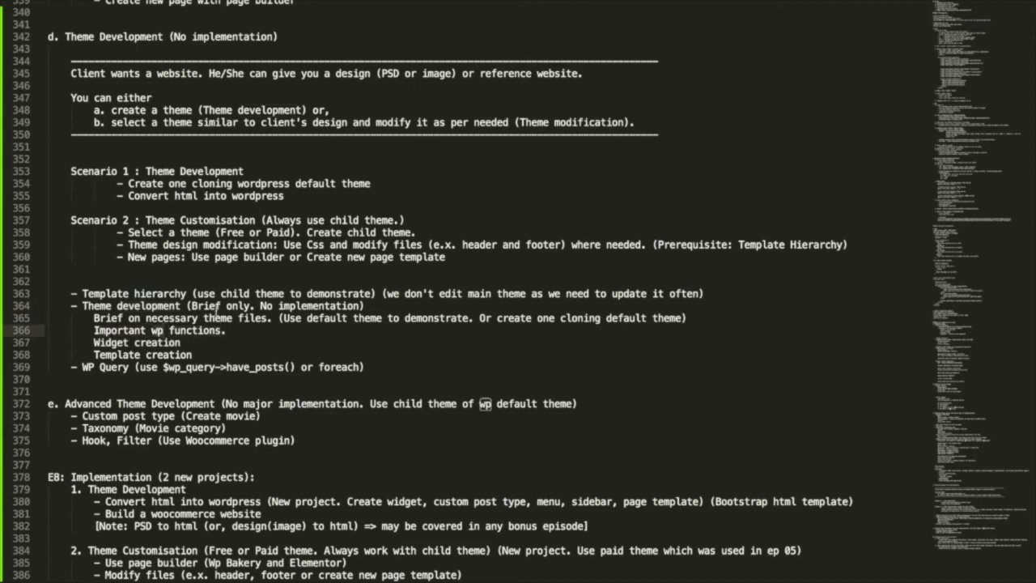
key("ctrl+Left")
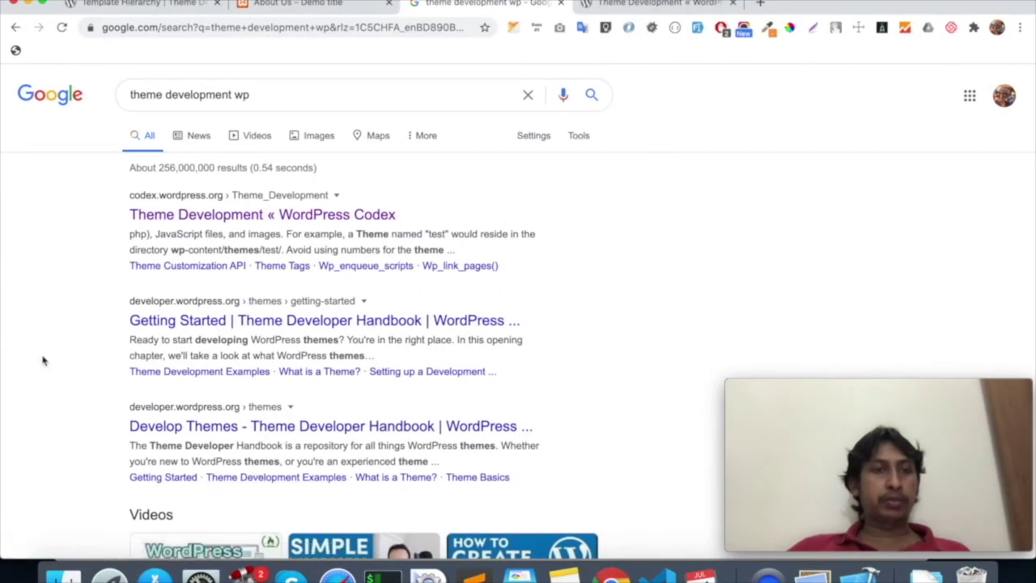
left_click(63, 576)
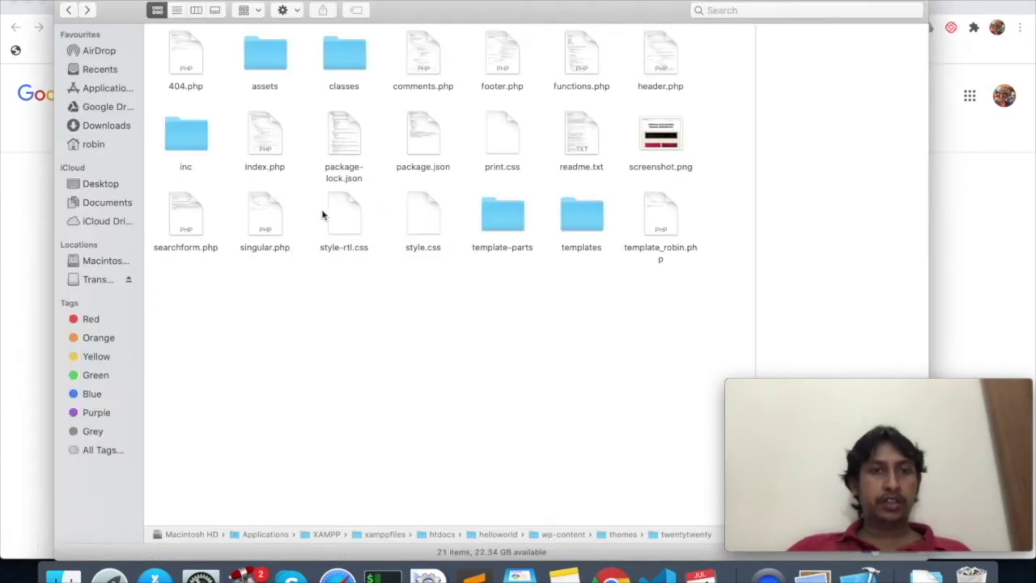
- Open header.php and select its wp_head() call on line 23
double_click(672, 69)
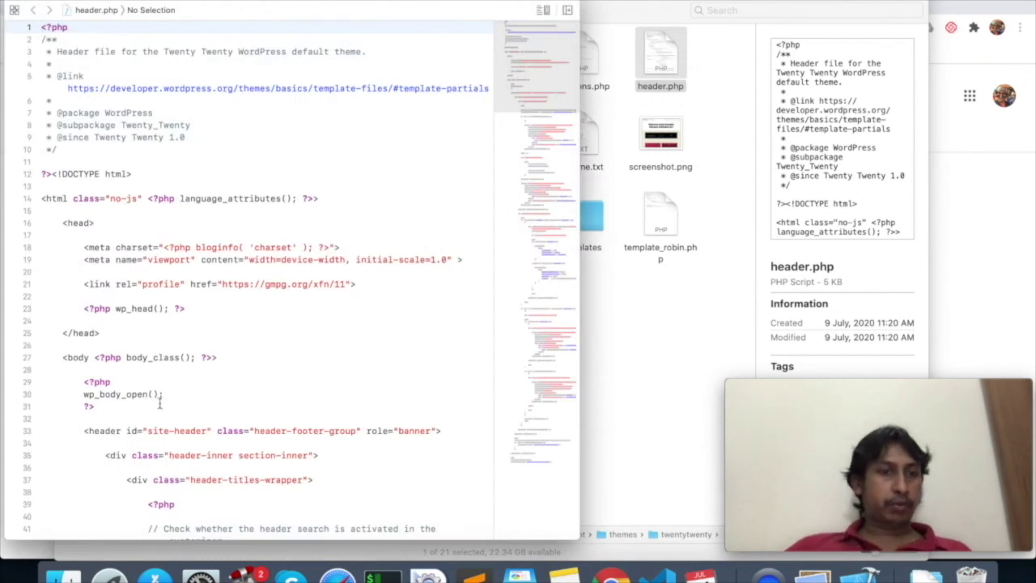
triple_click(129, 309)
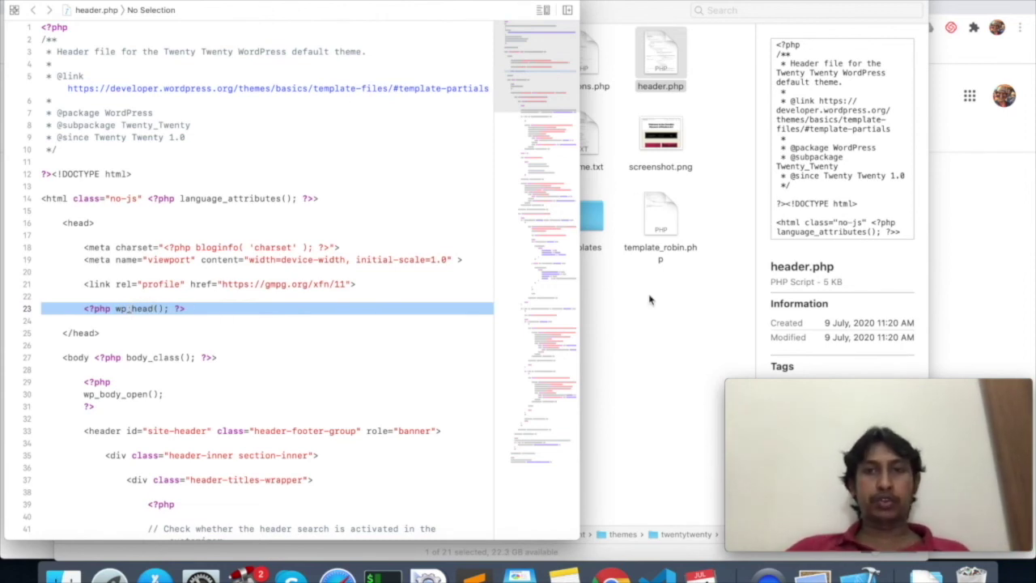
left_click(646, 298)
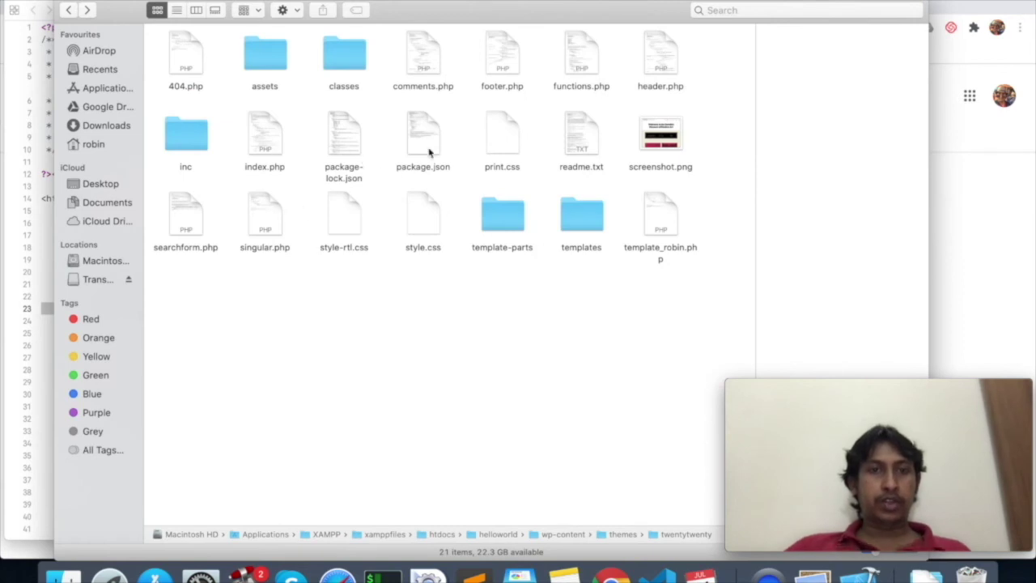
- Open footer.php and pick out its wp_footer() call on line 58
left_click(495, 67)
double_click(495, 67)
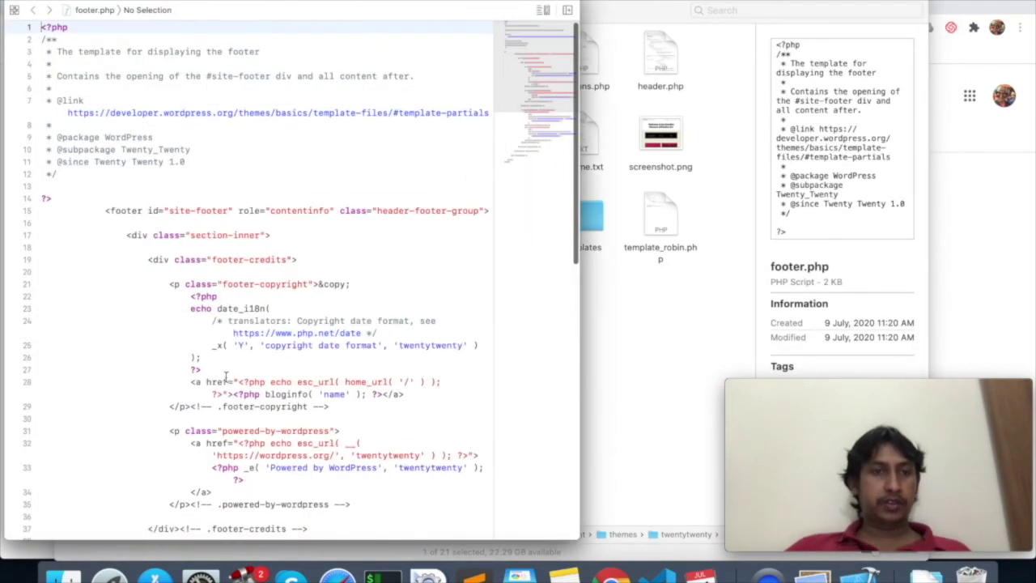
scroll(225, 377, "down", 10)
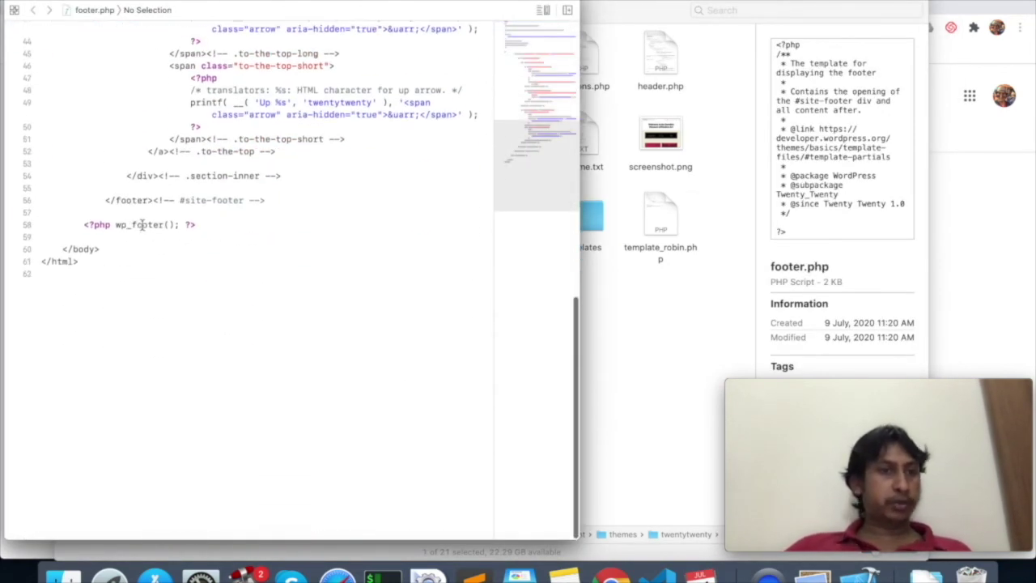
double_click(139, 225)
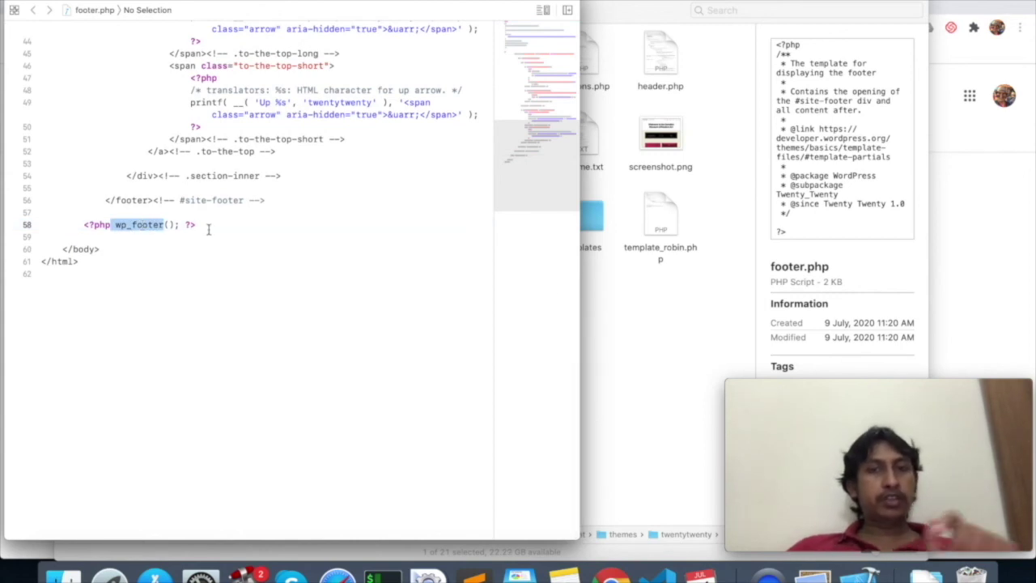
left_click(599, 322)
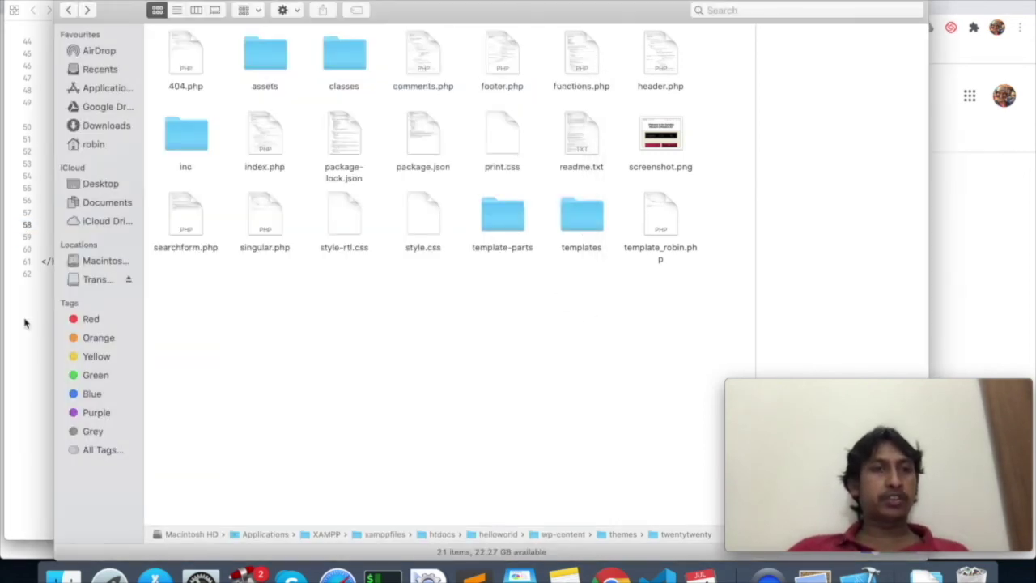
left_click(24, 323)
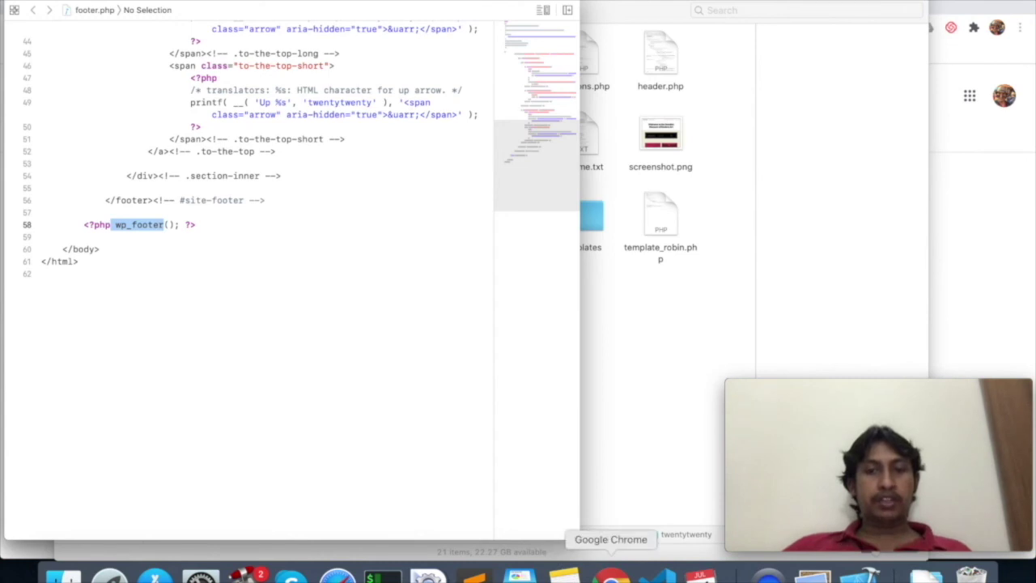
left_click(611, 575)
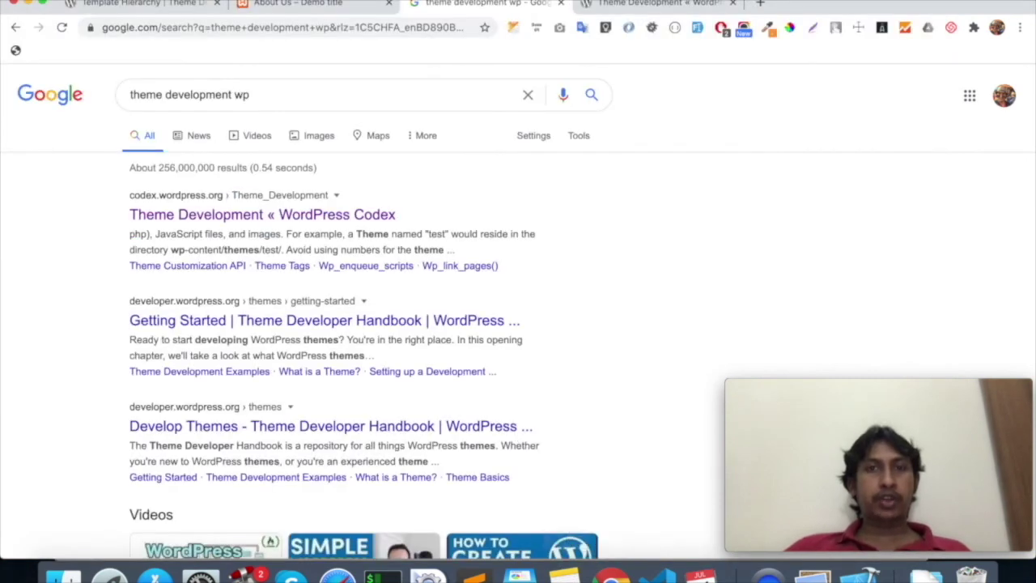
- Show the demo site's About Us page and point out the Template creation line in the notes
left_click(284, 6)
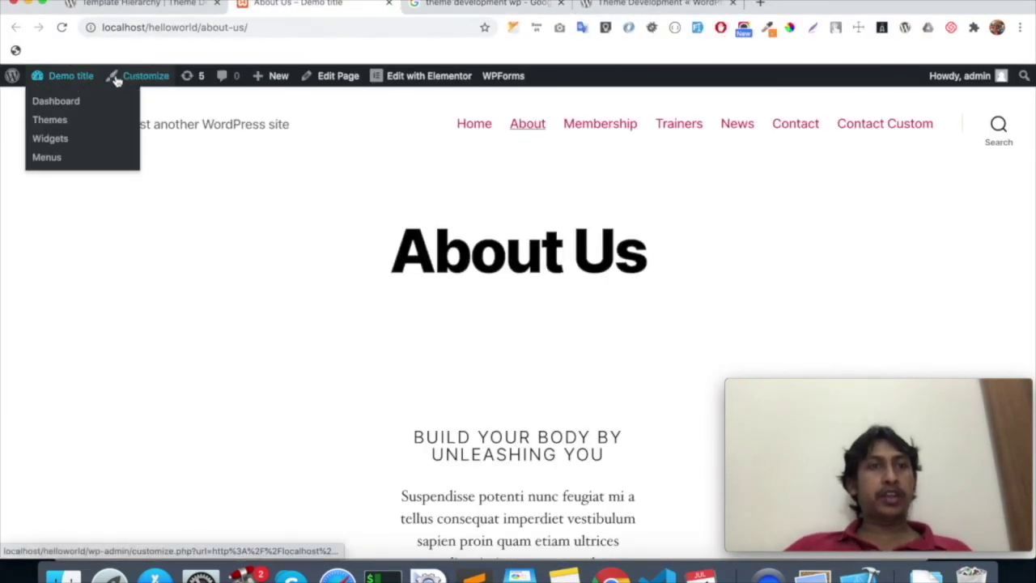
mouse_move(247, 81)
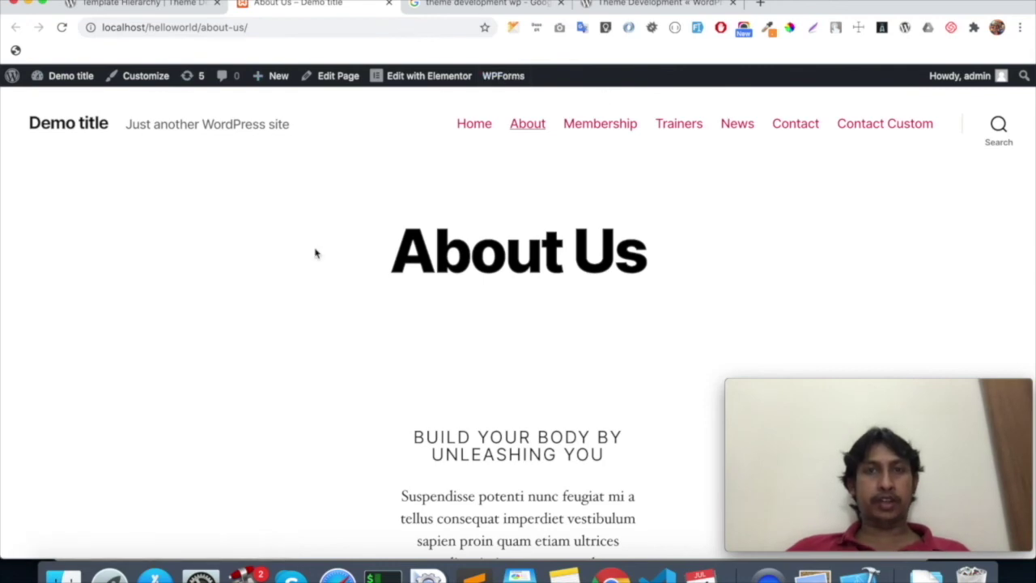
key("ctrl+Right")
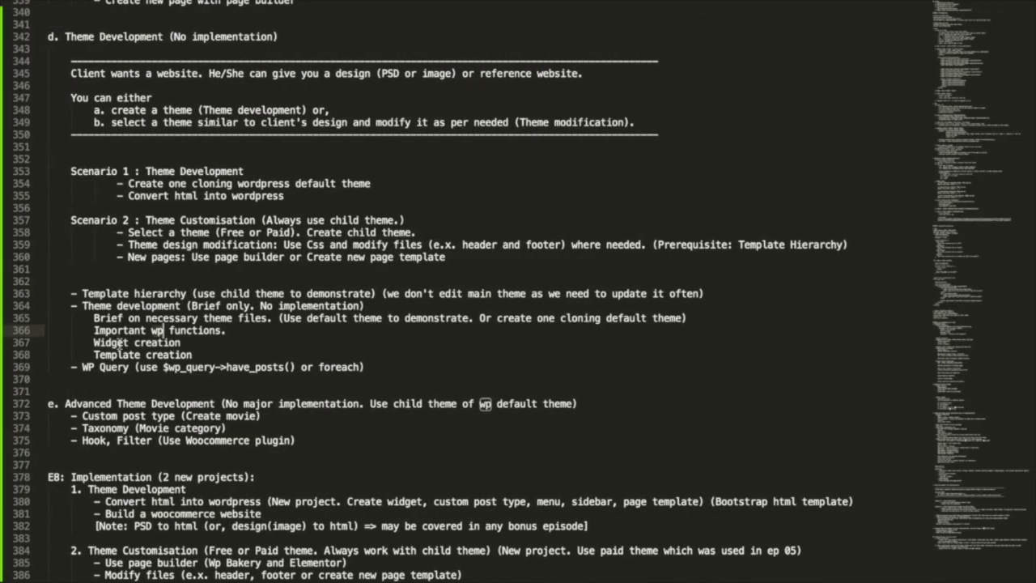
left_click(176, 357)
key("ctrl+Left")
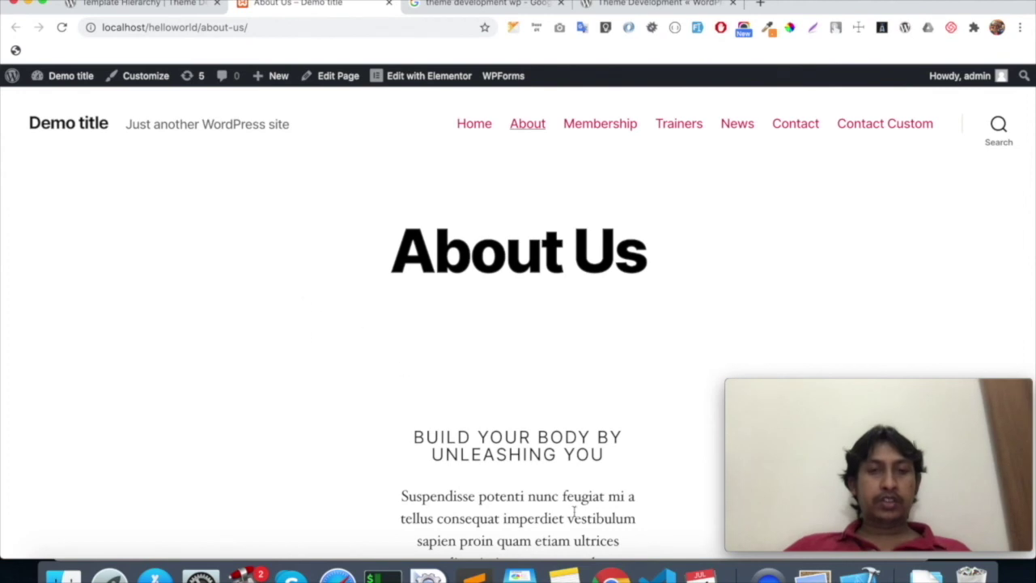
- Close the header.php code window and reopen functions.php from the theme folder
left_click(862, 574)
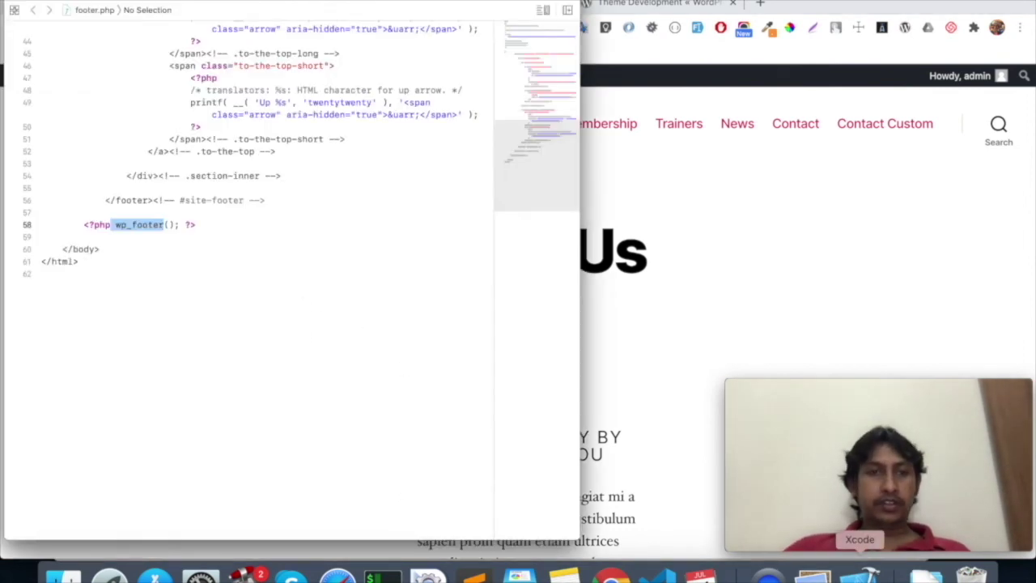
left_click(32, 9)
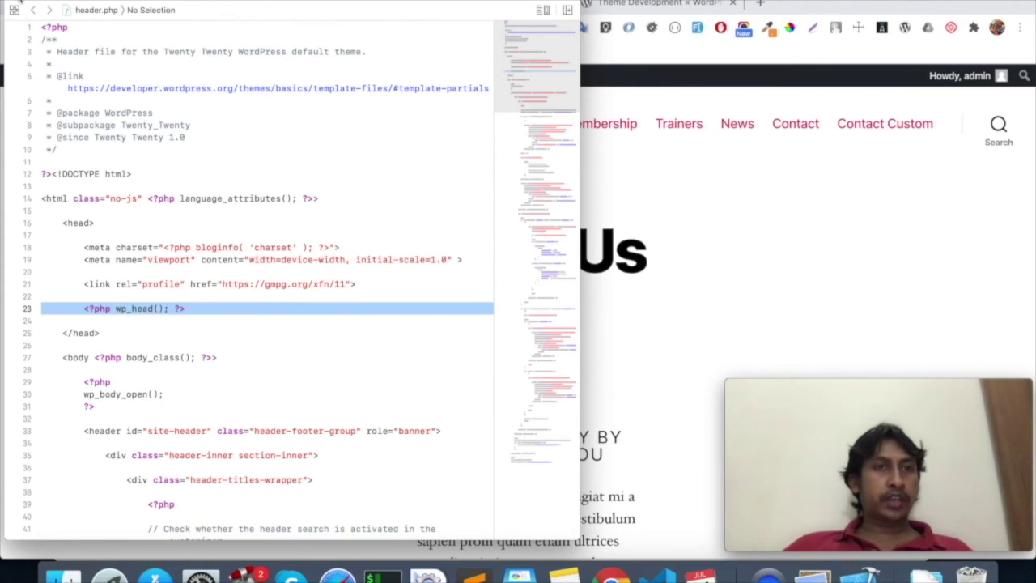
left_click(17, 3)
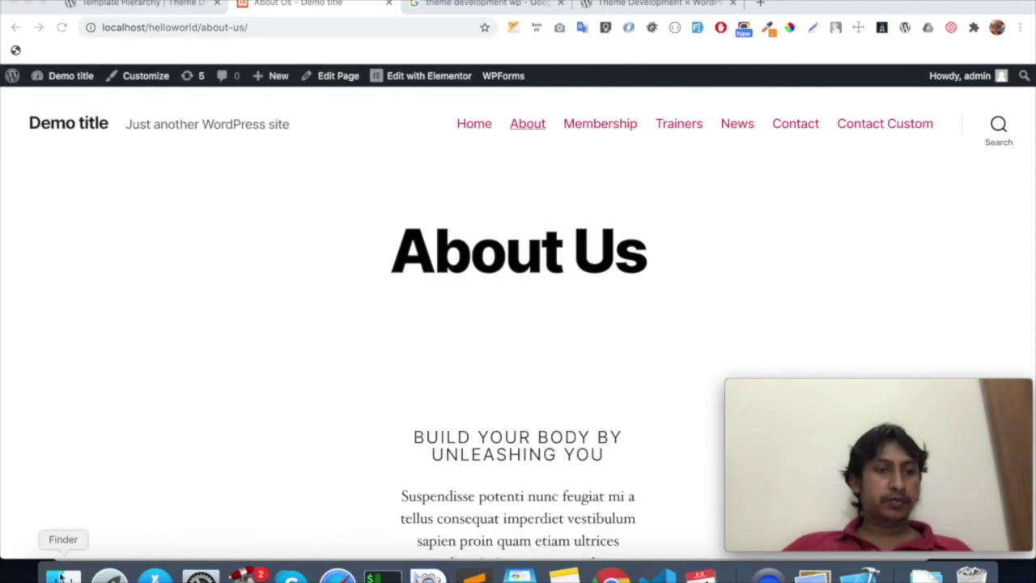
left_click(63, 576)
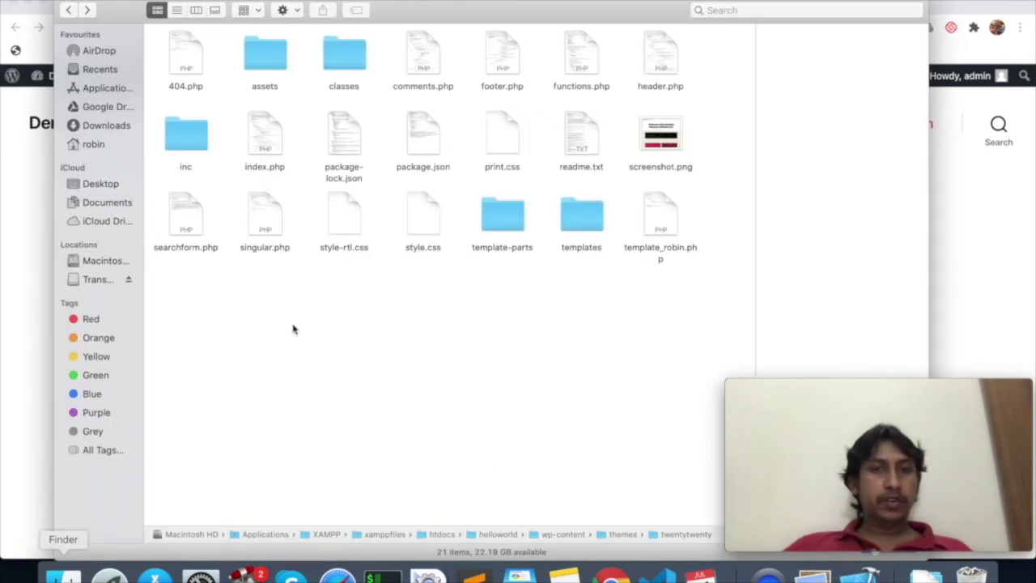
double_click(580, 57)
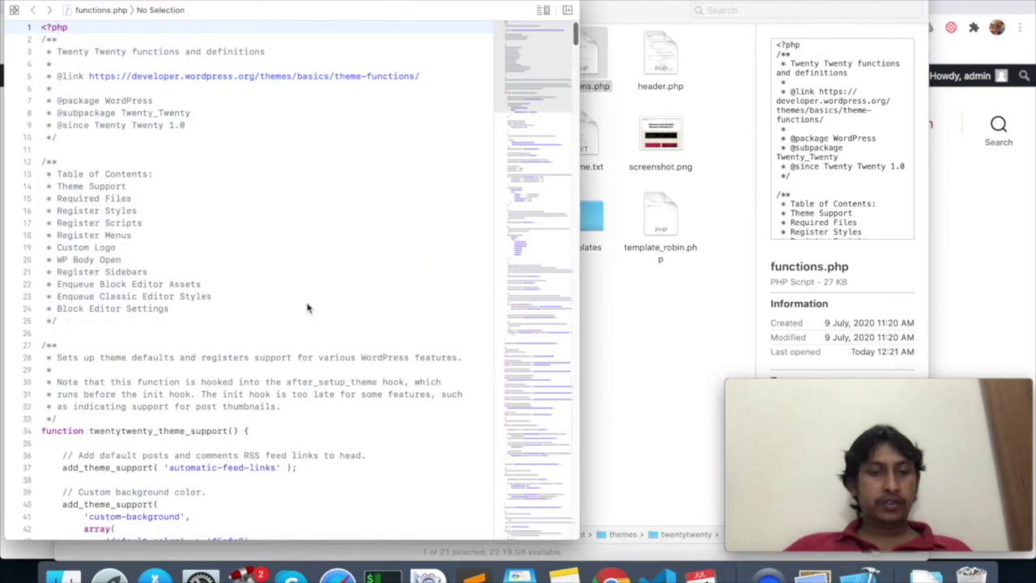
- Search functions.php for 'sidebar'
key("super+f")
type("w")
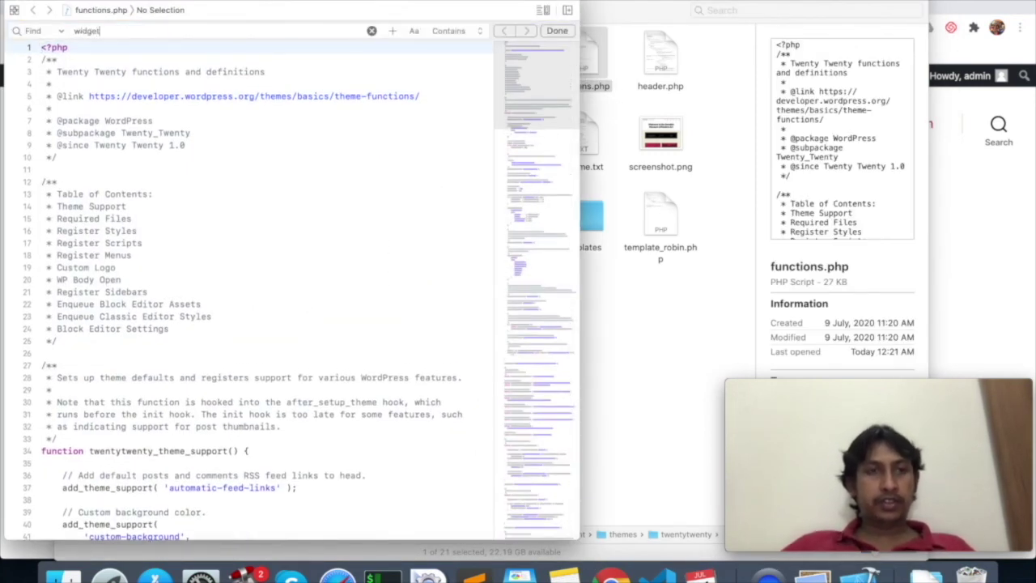
type("idget")
key("BackSpace")
key("BackSpace")
key("BackSpace")
key("BackSpace")
key("BackSpace")
type("side")
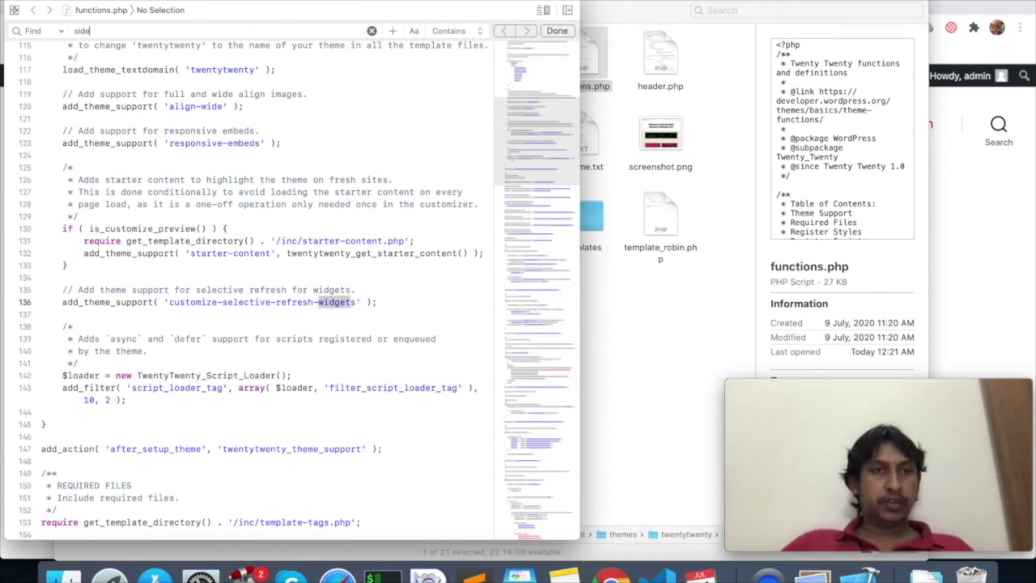
type("bar")
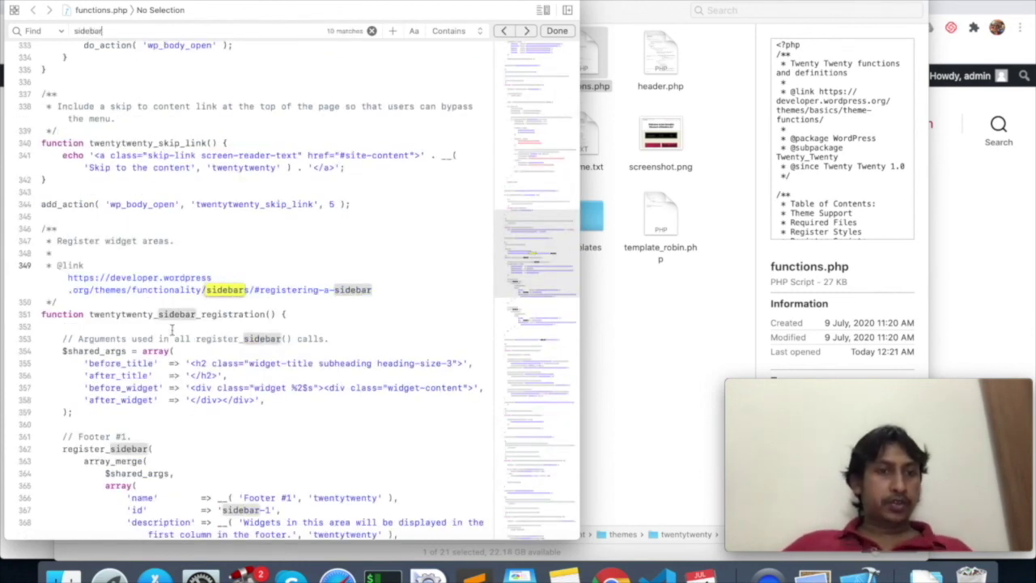
- Highlight the widget-area comment, the twentytwenty_sidebar_registration function and the first register_sidebar call
double_click(176, 305)
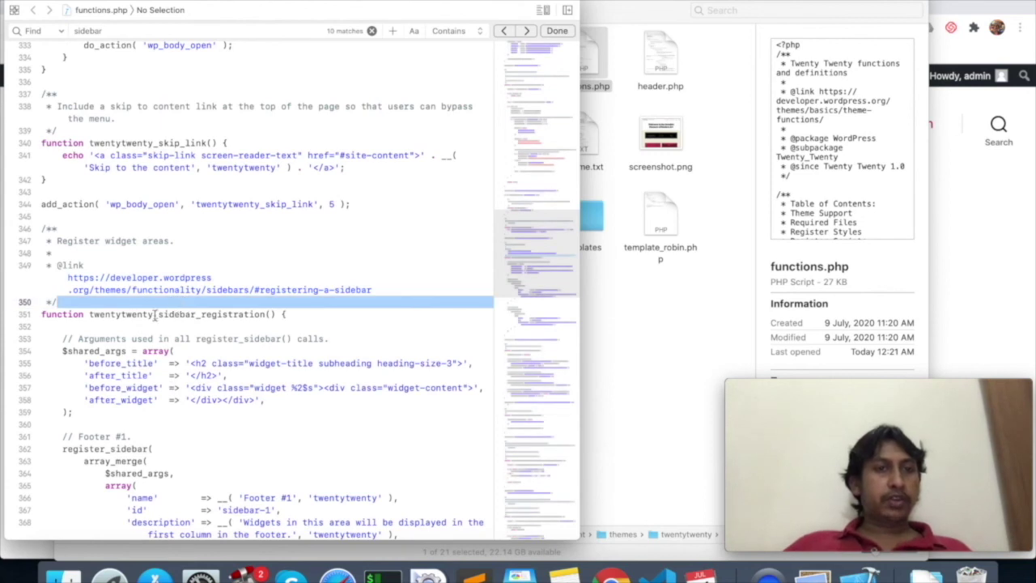
double_click(155, 315)
scroll(241, 344, "down", 2)
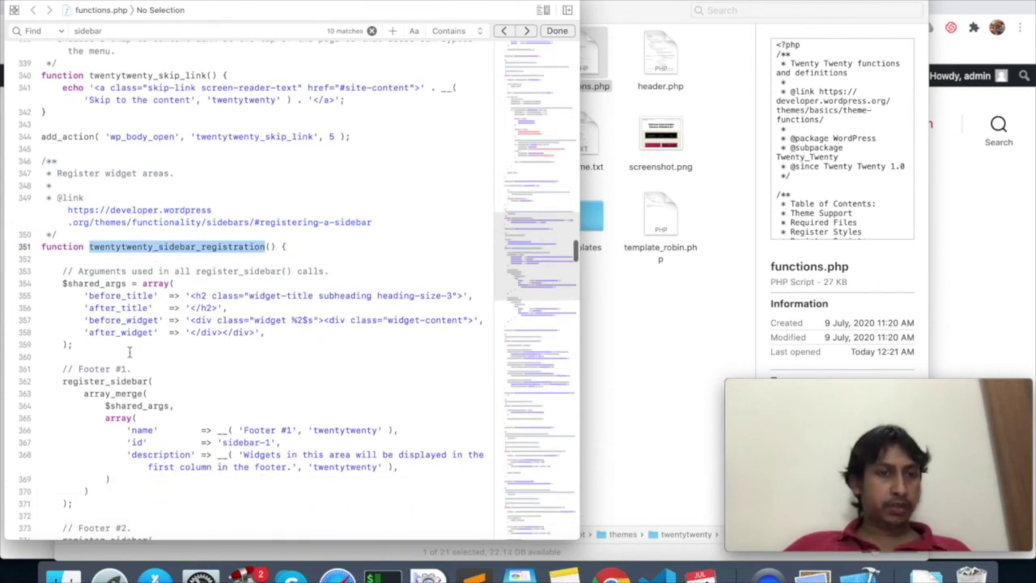
scroll(138, 362, "down", 2)
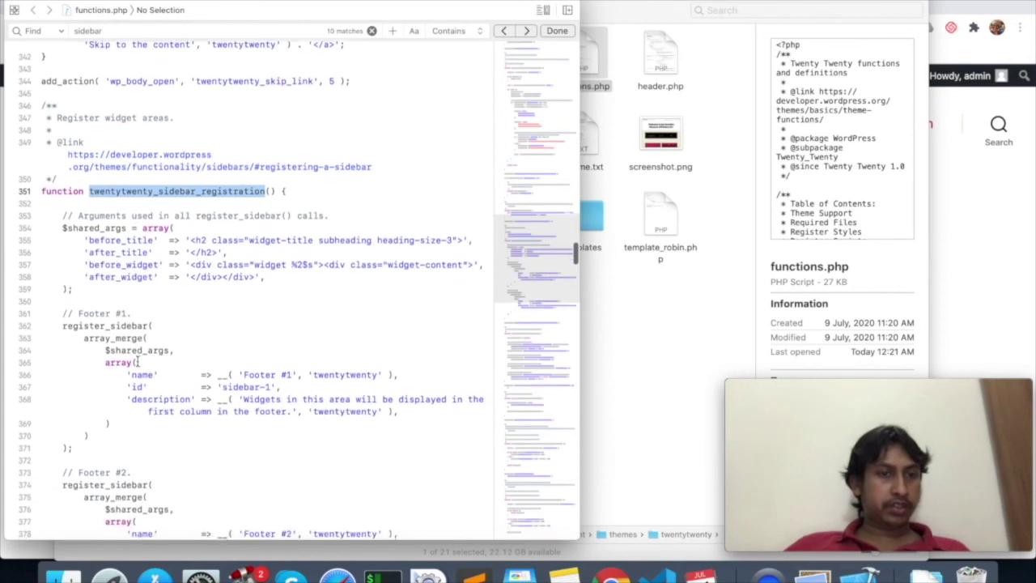
double_click(124, 326)
- Review the sidebar registrations, twentytwenty_sidebar_registration on line 351, and its widgets_init hook
scroll(197, 363, "down", 4)
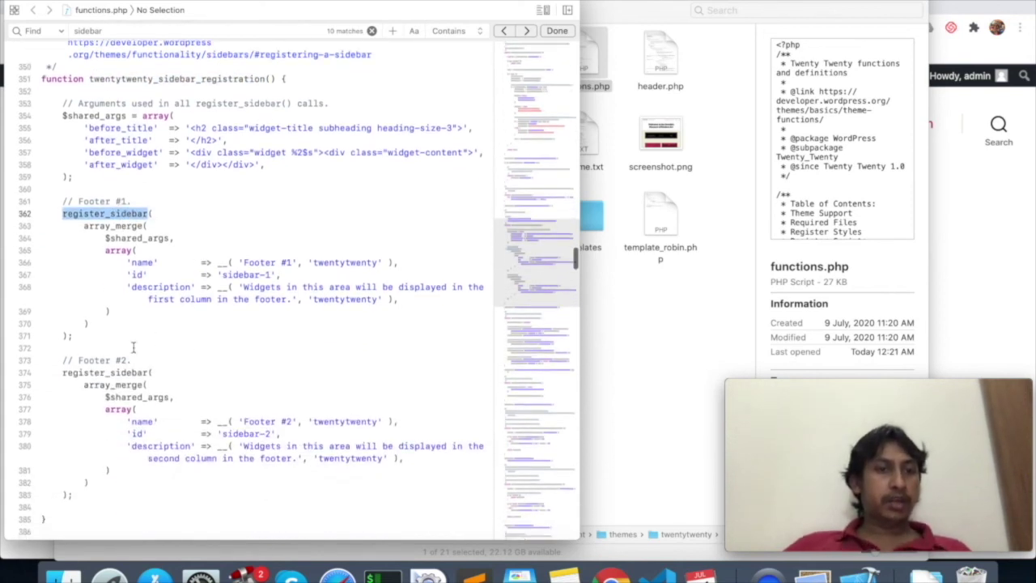
scroll(132, 348, "down", 2)
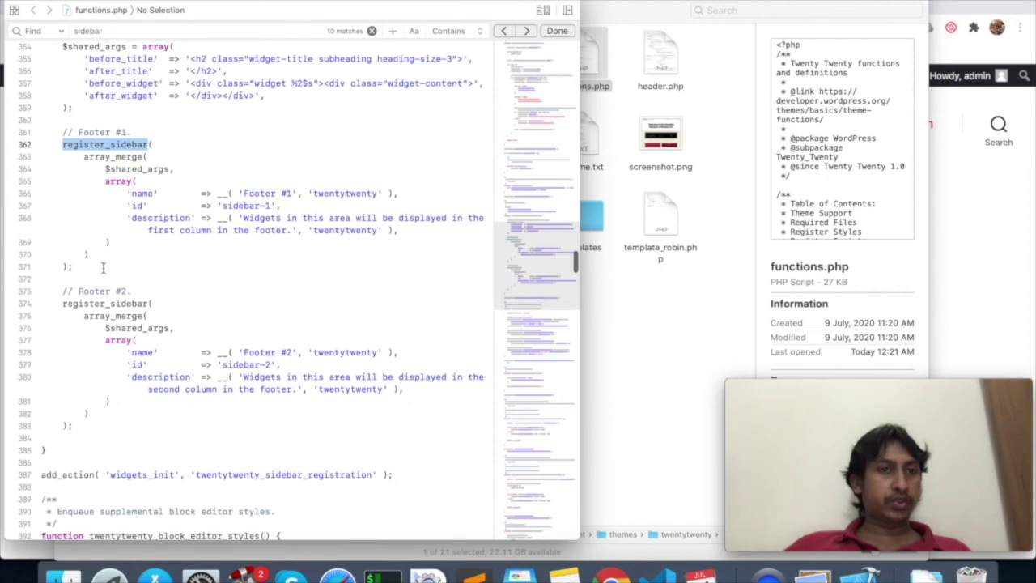
scroll(97, 295, "down", 2)
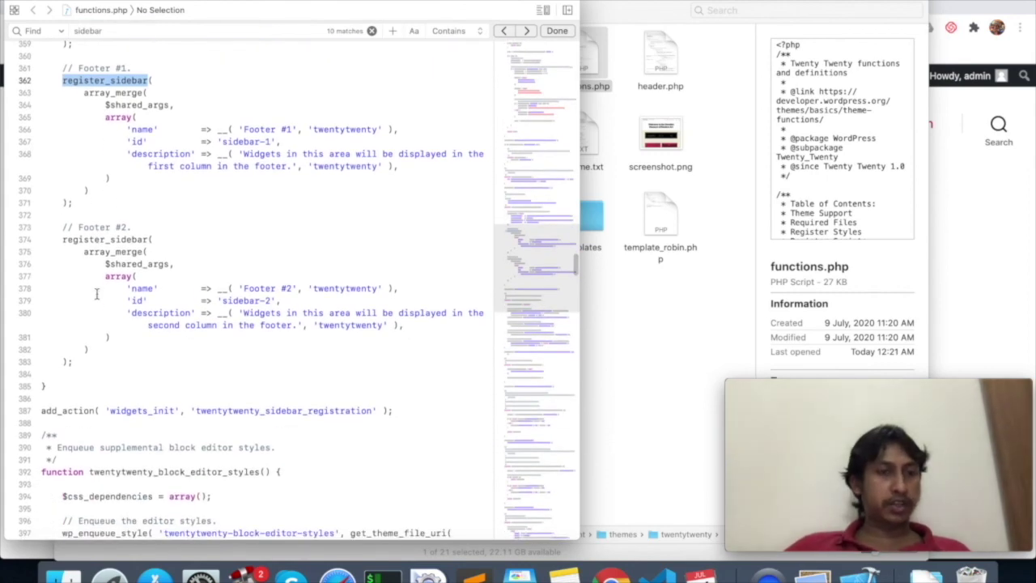
scroll(95, 294, "up", 3)
scroll(97, 293, "down", 2)
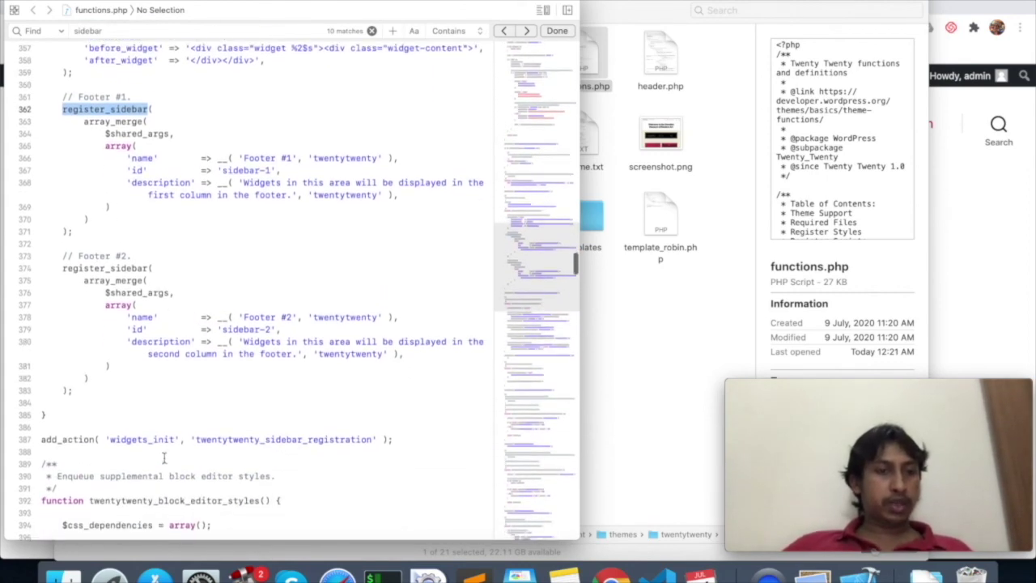
scroll(120, 327, "up", 4)
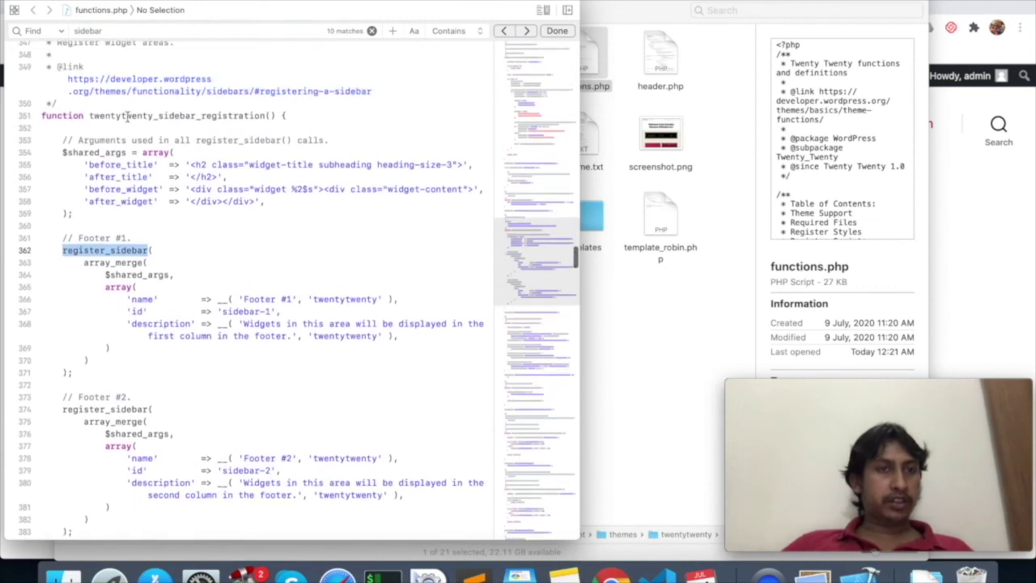
double_click(125, 113)
scroll(203, 263, "down", 8)
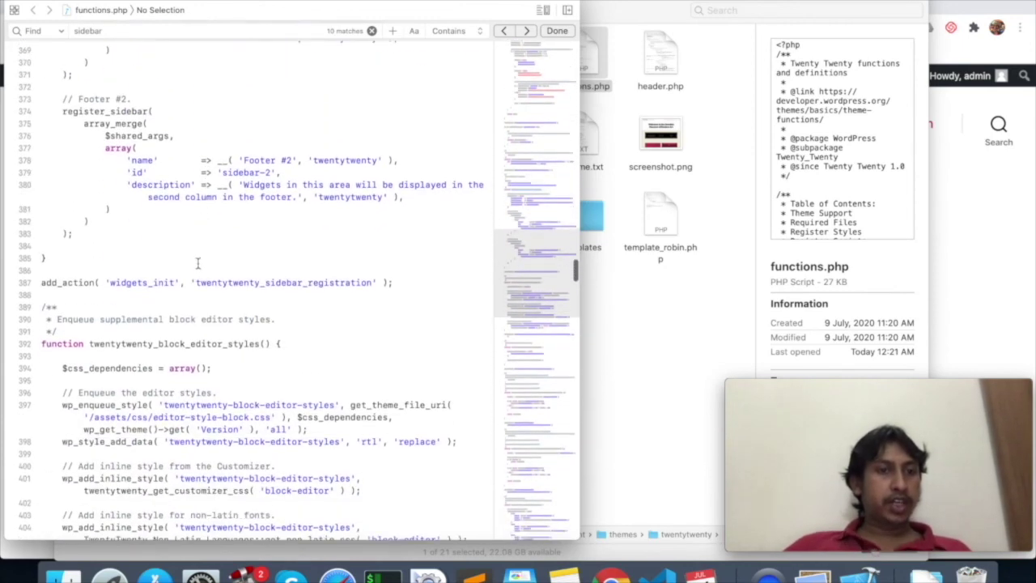
double_click(142, 281)
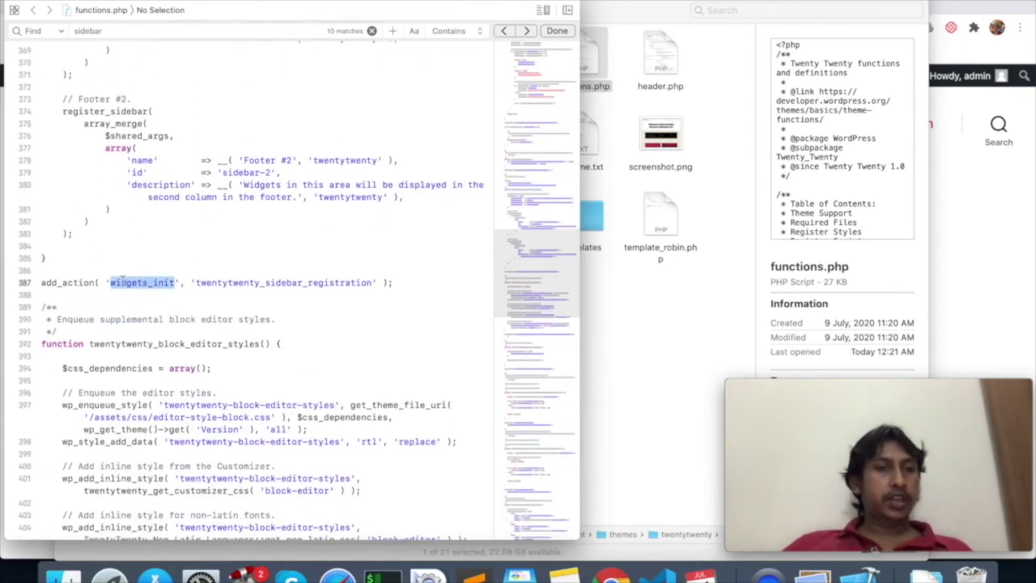
double_click(249, 282)
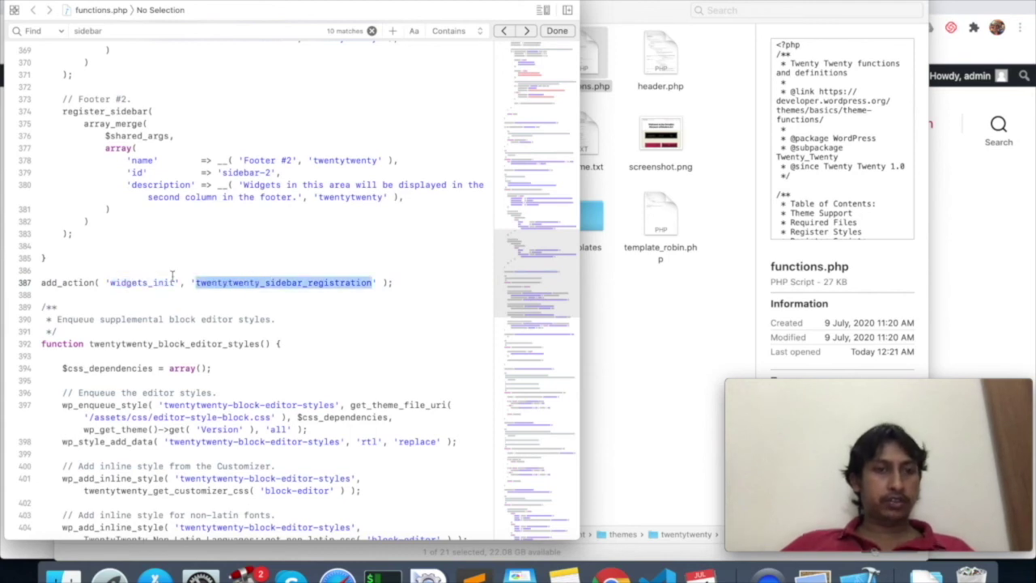
- Inspect the Footer #2 registration block, register_sidebar on line 362, and the Footer #1 array's closing bracket
scroll(181, 258, "up", 4)
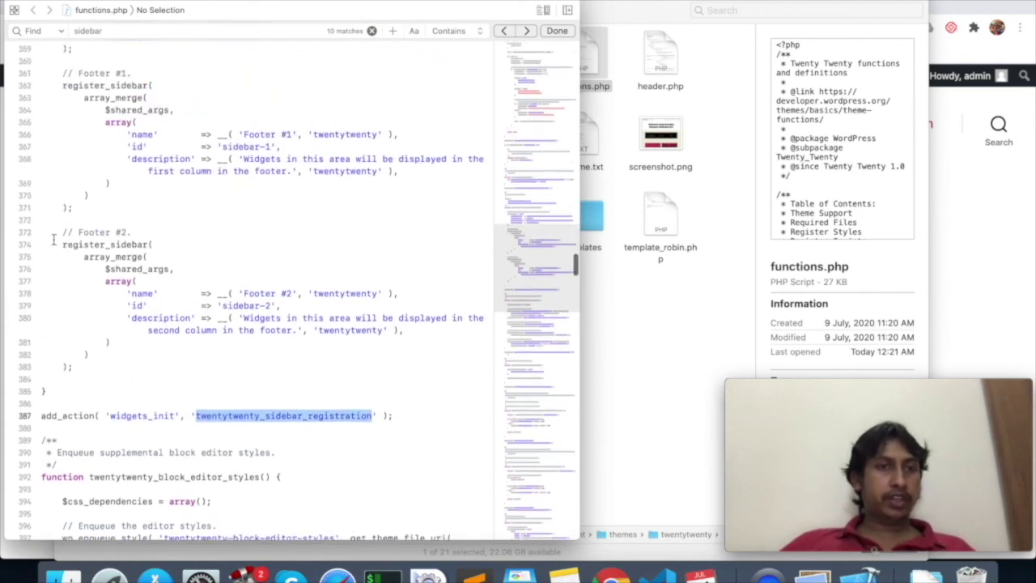
left_click_drag(64, 233, 92, 363)
left_click(94, 366)
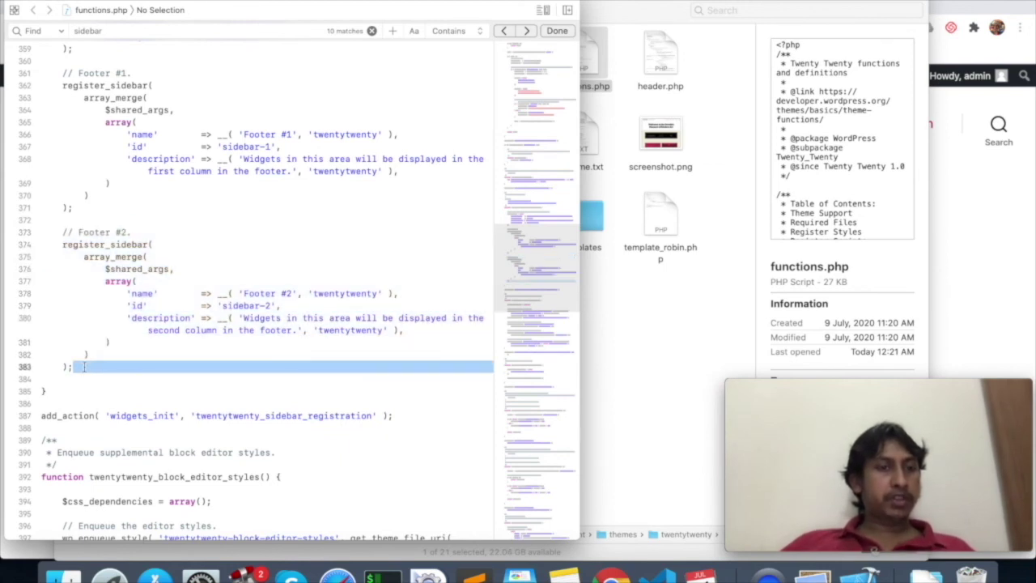
left_click(84, 361)
scroll(65, 236, "up", 3)
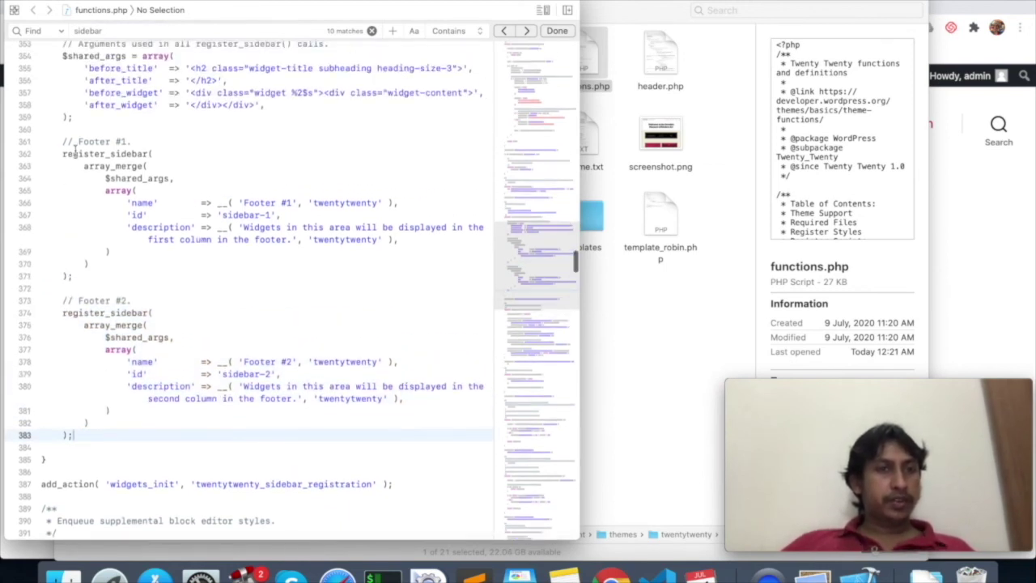
double_click(120, 153)
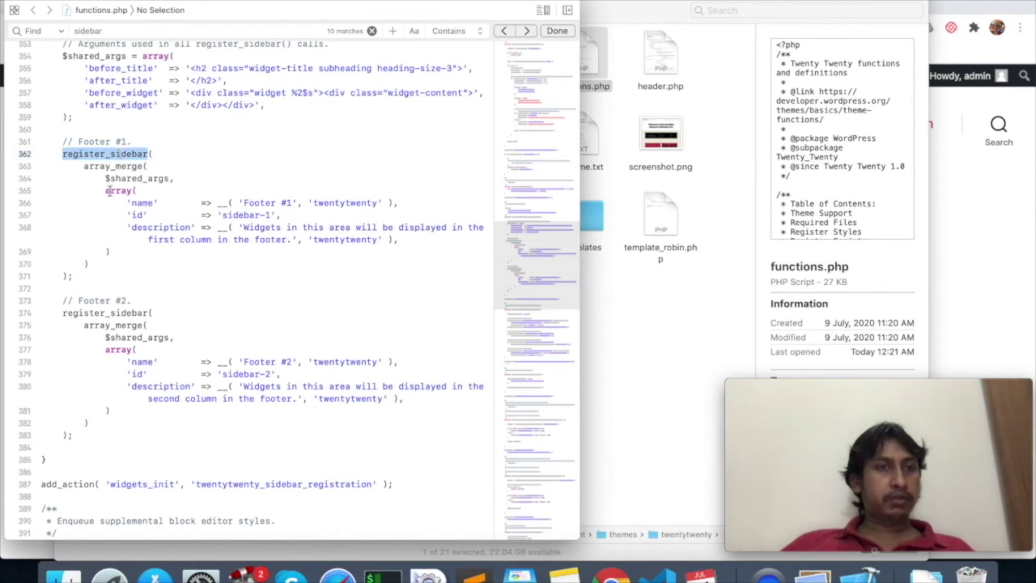
left_click(138, 253)
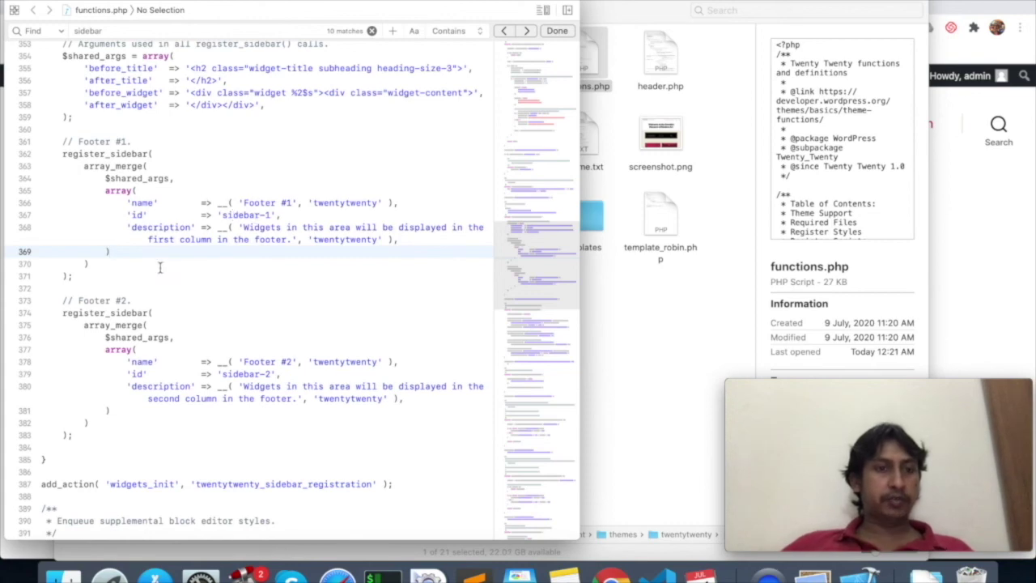
- Scroll past the footer registrations and hide the Xcode editor to return to Finder
scroll(160, 267, "down", 10)
scroll(160, 267, "down", 1)
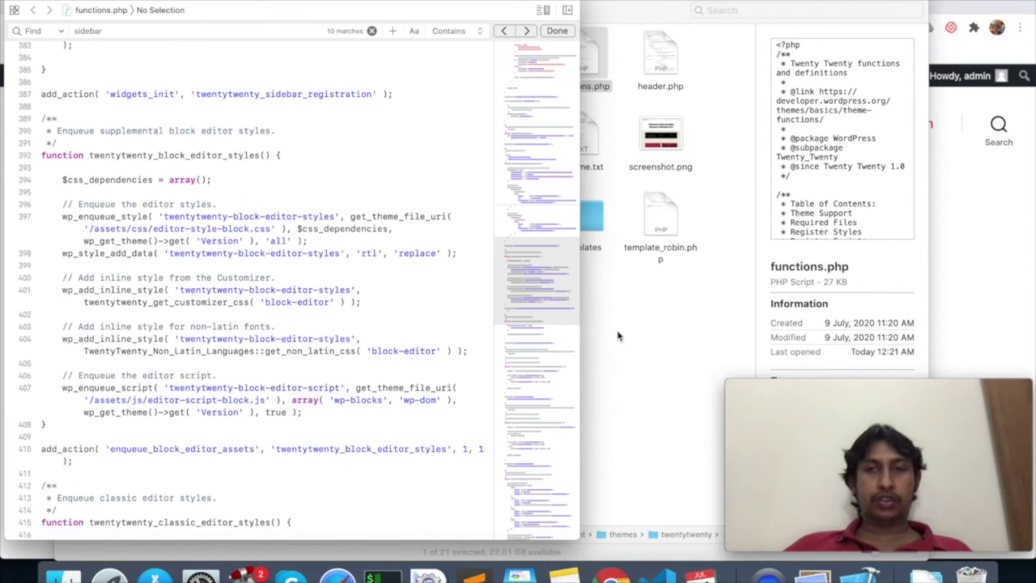
left_click(665, 332)
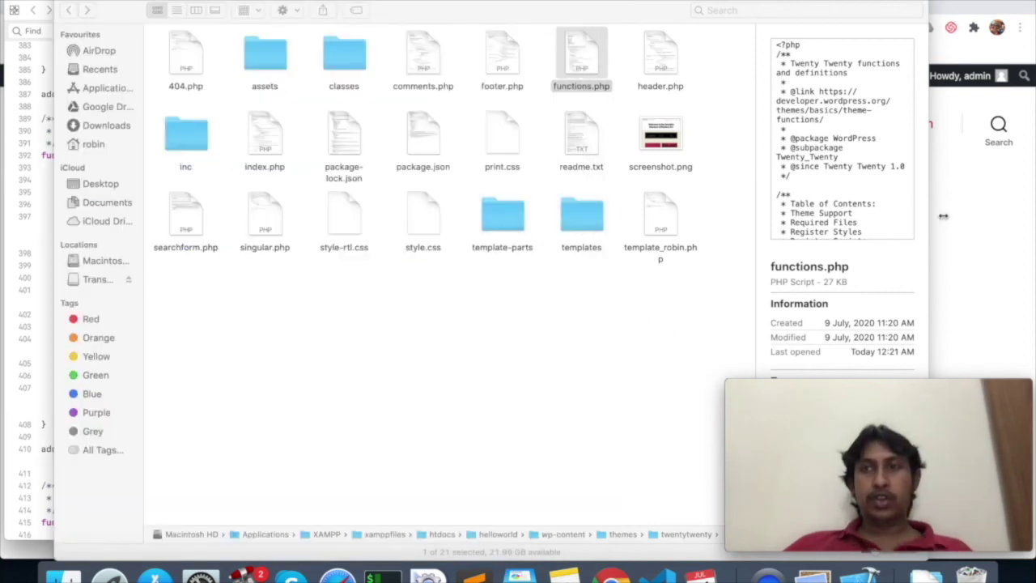
- Bring Chrome forward, open a new tab, and cycle through the open tabs back to codex Theme Development
left_click(977, 208)
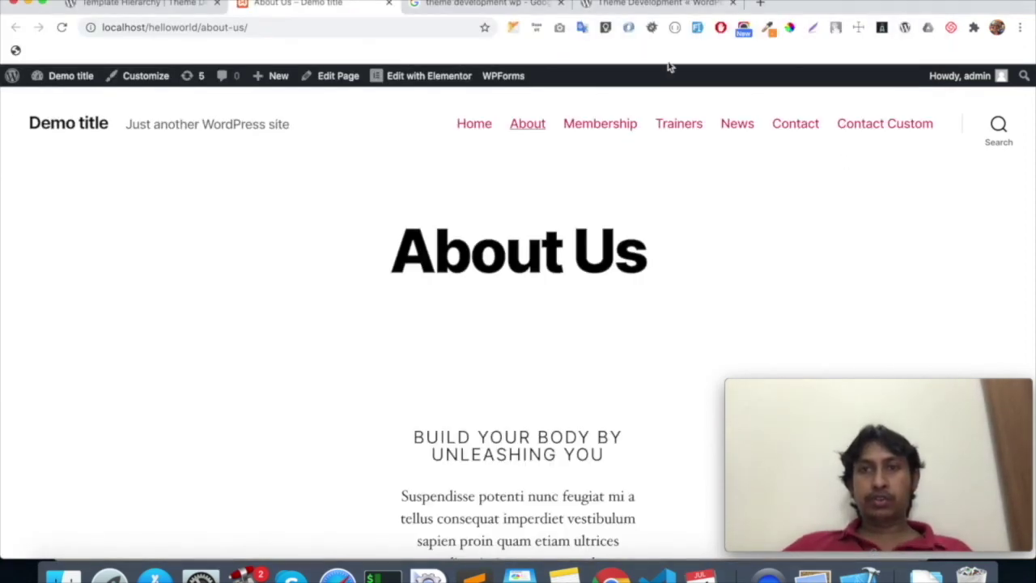
left_click(760, 3)
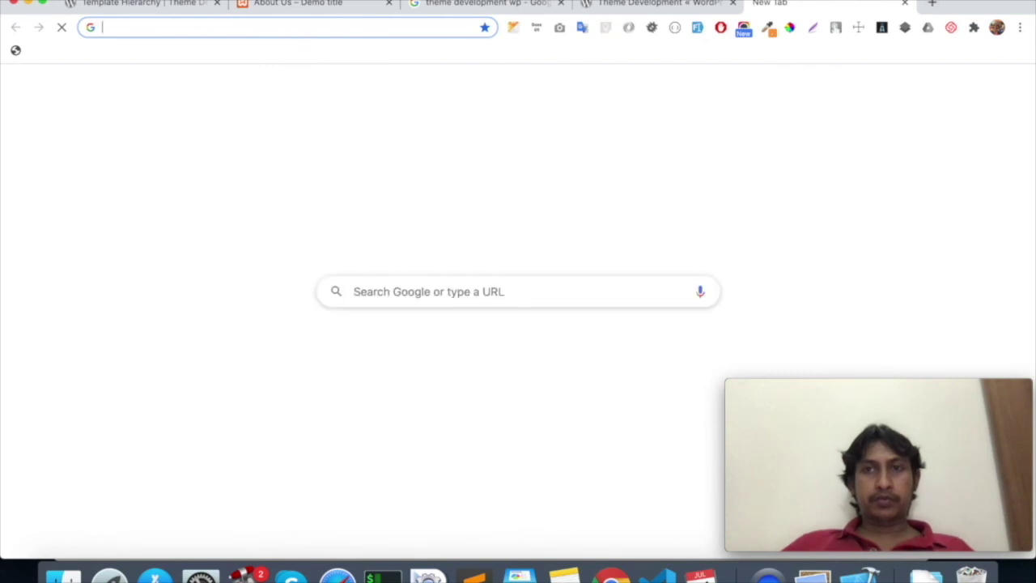
left_click(656, 3)
left_click(486, 4)
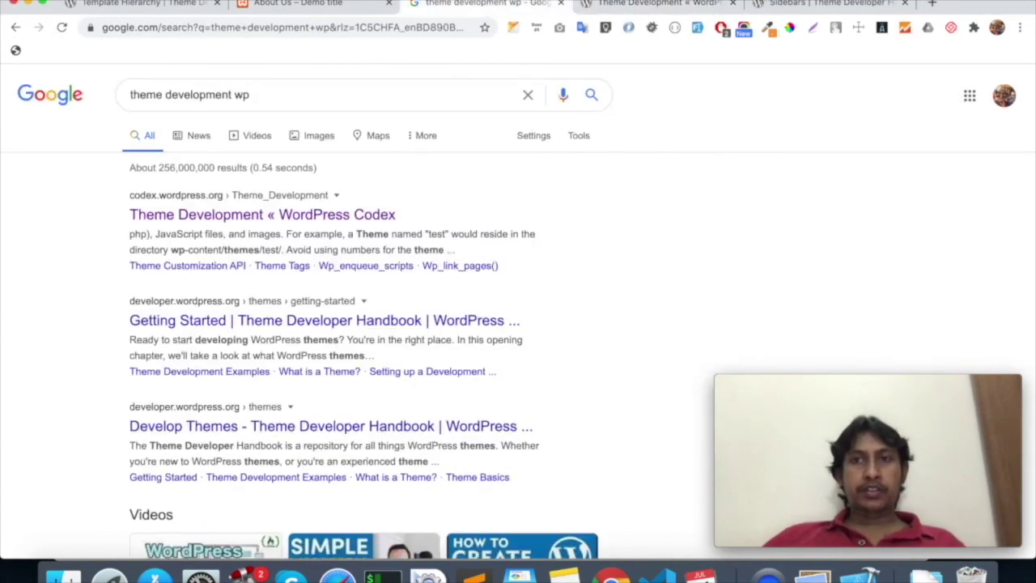
left_click(797, 4)
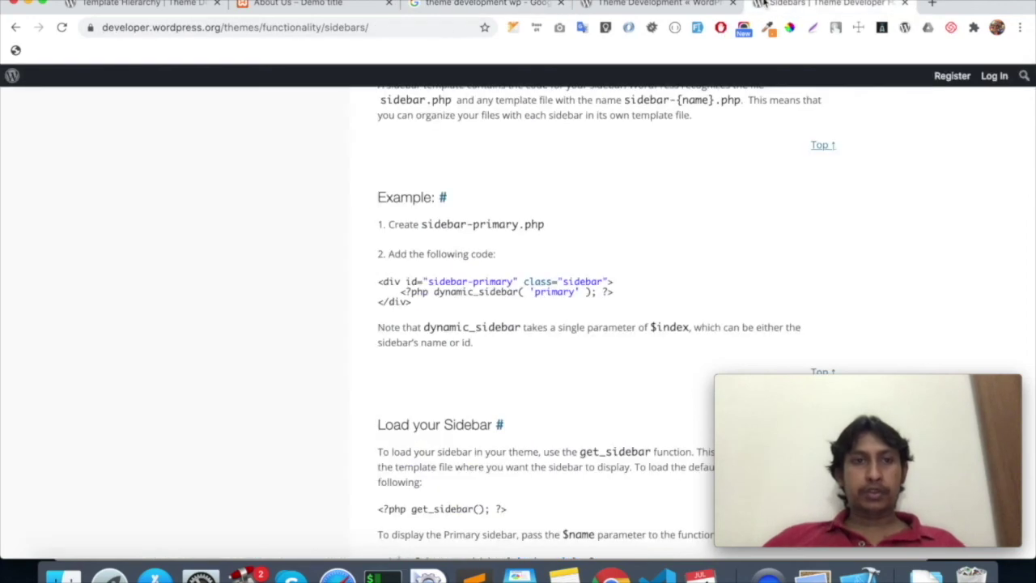
left_click(648, 4)
- Search Google for 'sidebar register wordpress' from the codex tab, then return to the Sidebars handbook
left_click(396, 32)
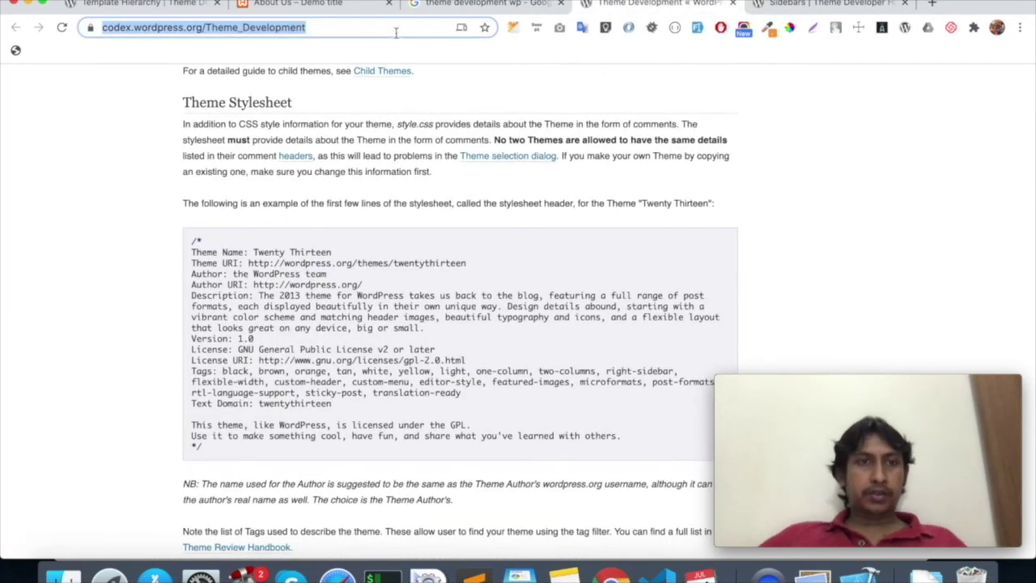
type("sidebar re")
key("Return")
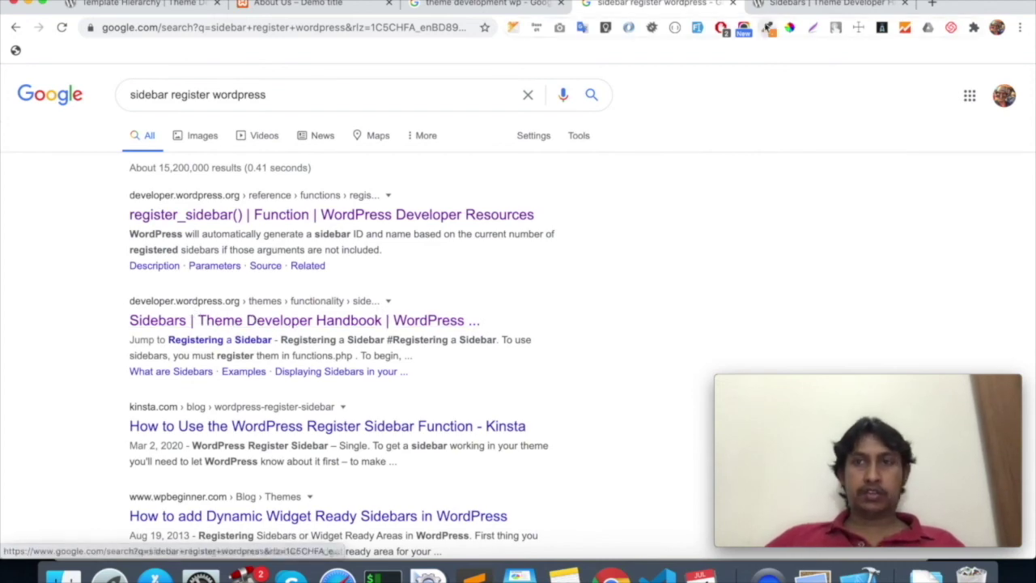
left_click(780, 8)
scroll(215, 362, "up", 15)
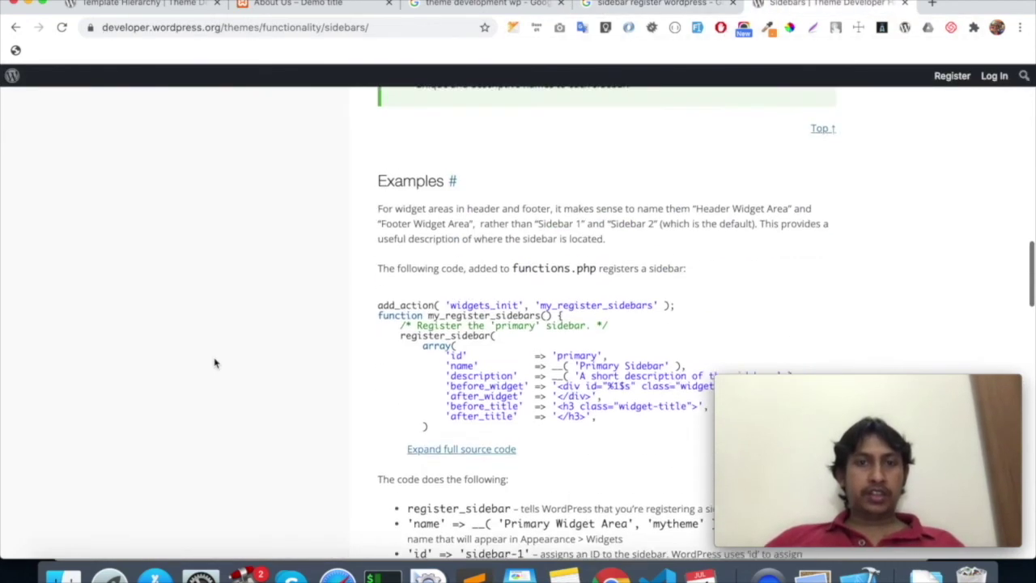
scroll(214, 363, "down", 5)
scroll(215, 363, "down", 1)
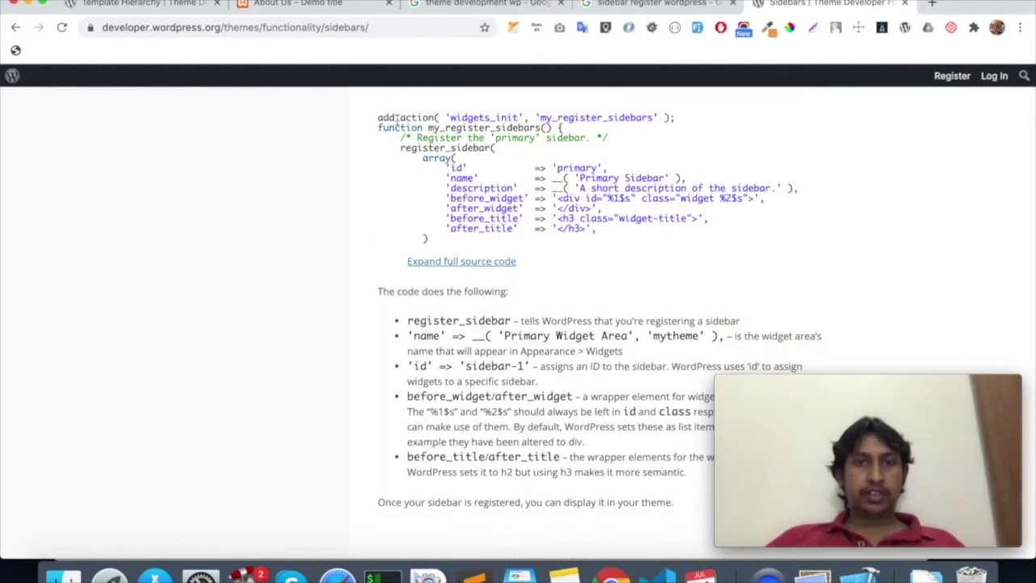
triple_click(468, 118)
double_click(468, 118)
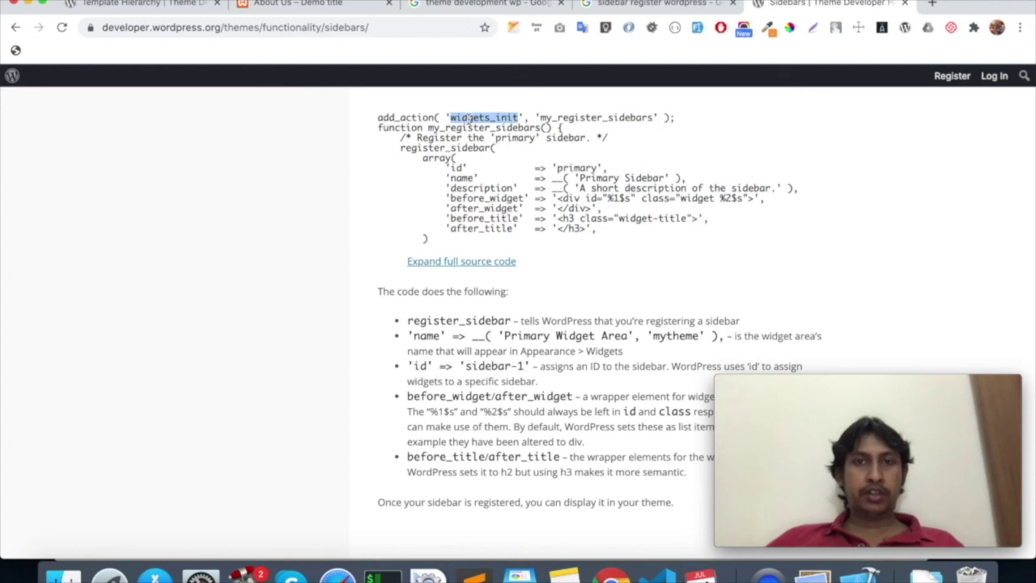
double_click(577, 117)
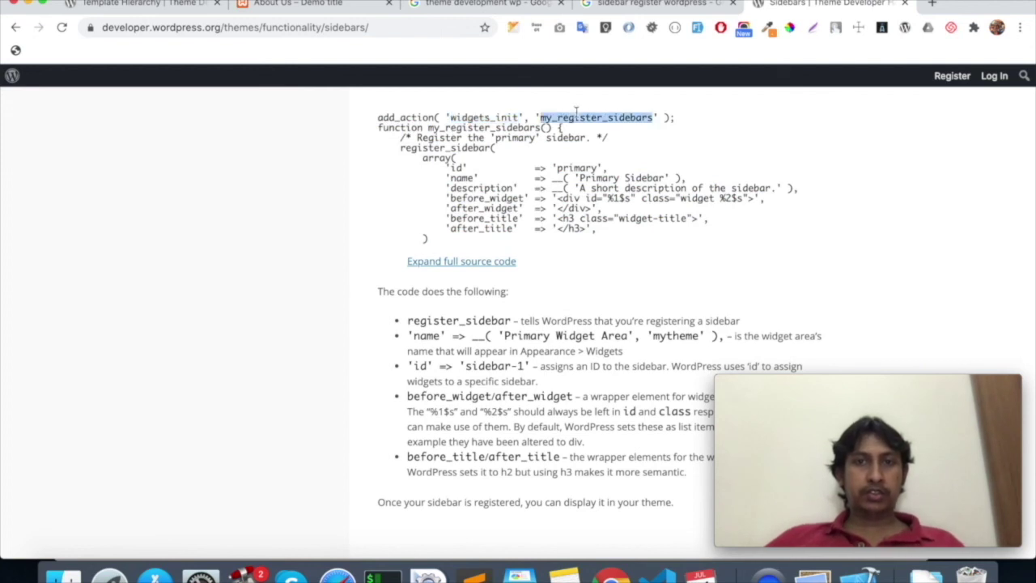
left_click(303, 190)
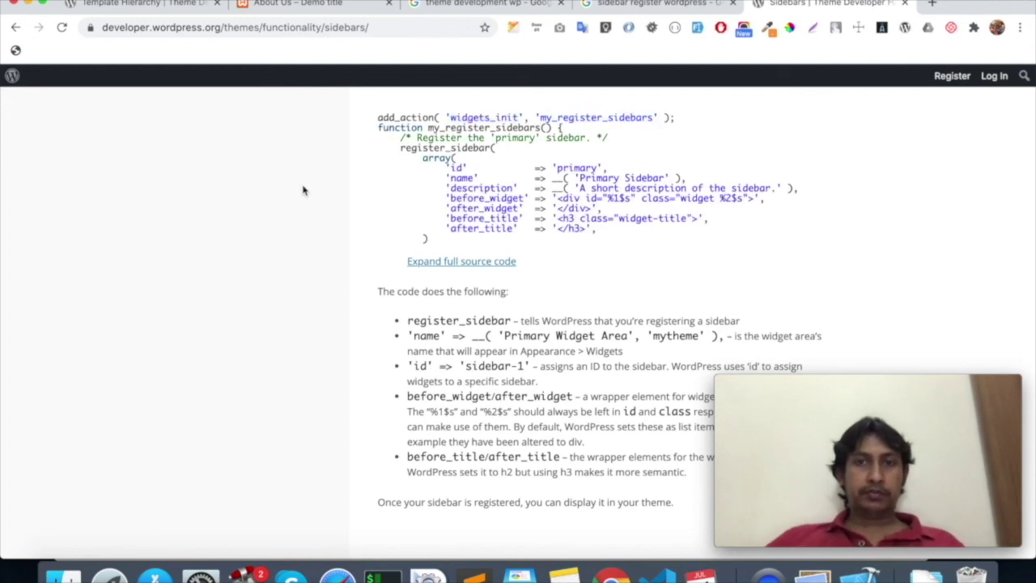
triple_click(431, 148)
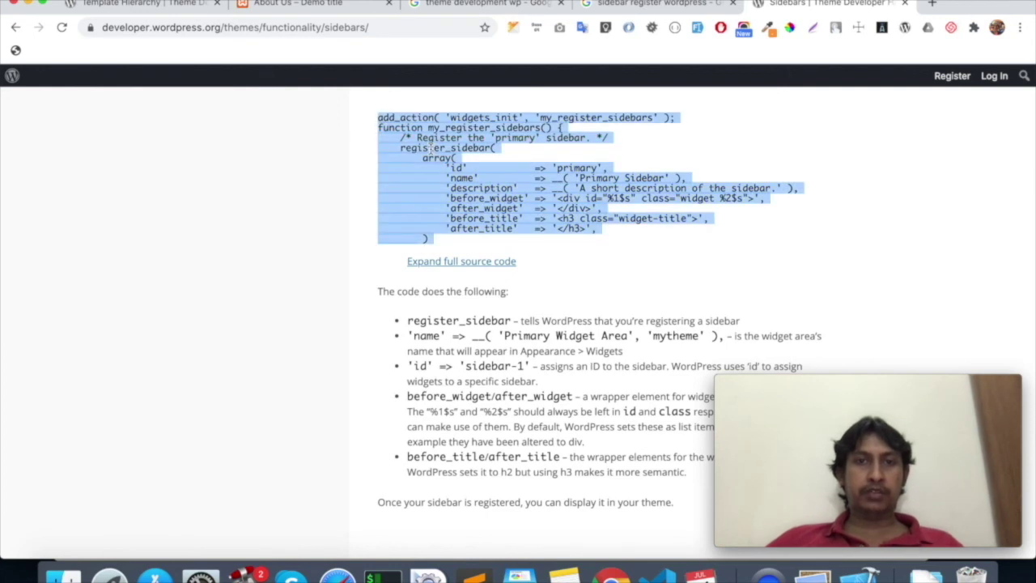
left_click(431, 148)
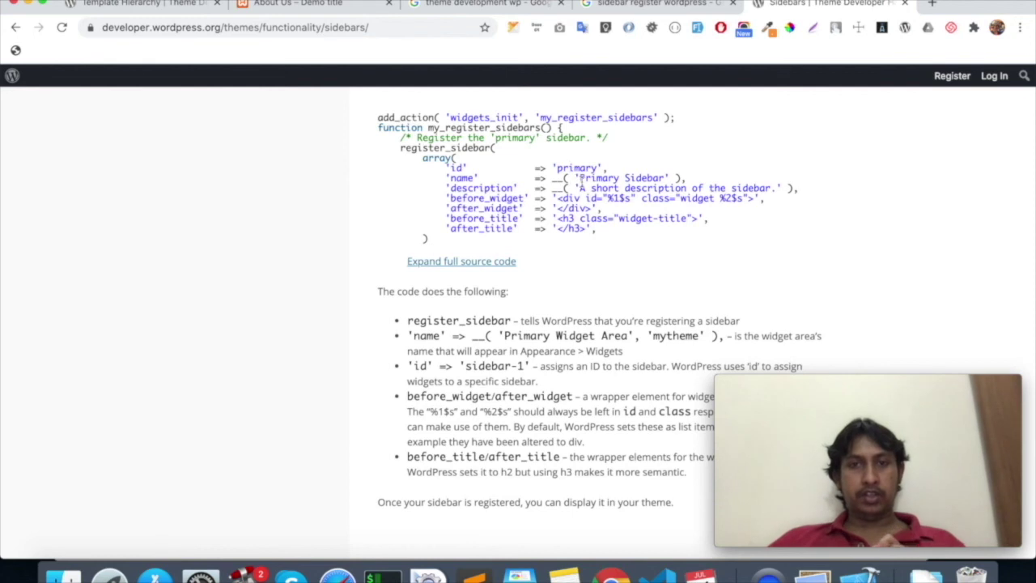
scroll(324, 280, "down", 3)
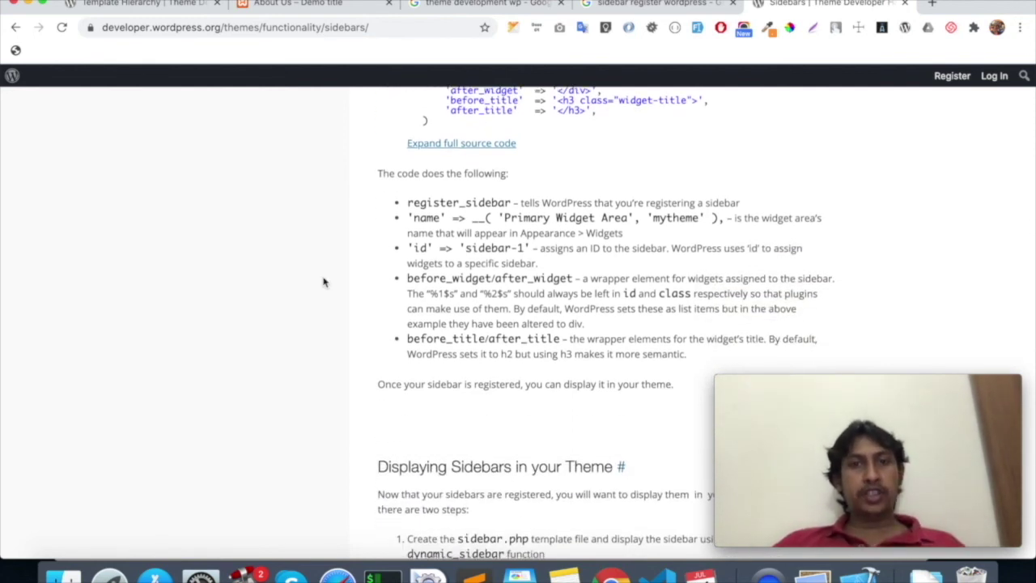
scroll(324, 282, "down", 10)
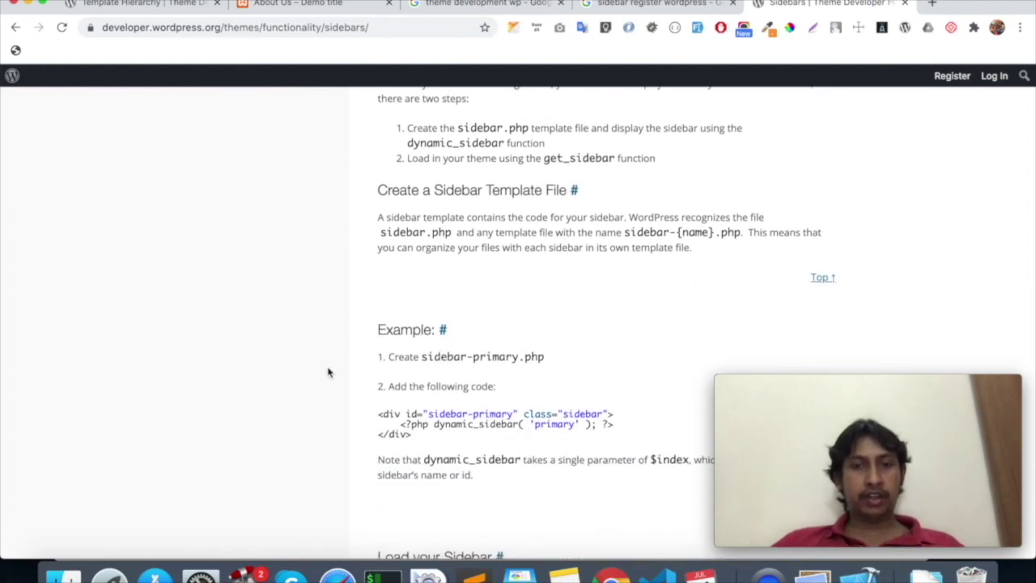
scroll(328, 372, "down", 3)
left_click_drag(434, 301, 601, 300)
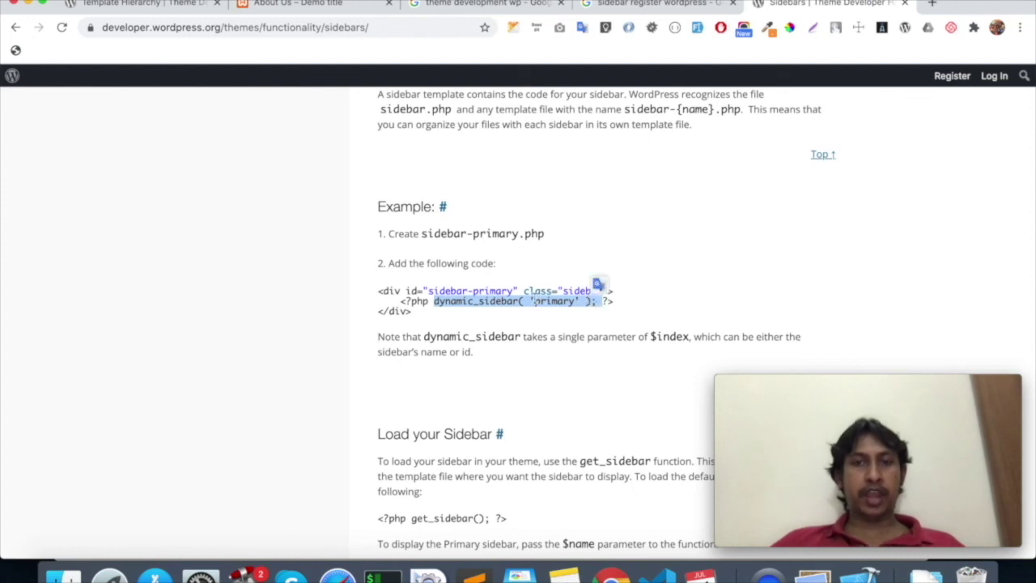
left_click(534, 300)
triple_click(535, 300)
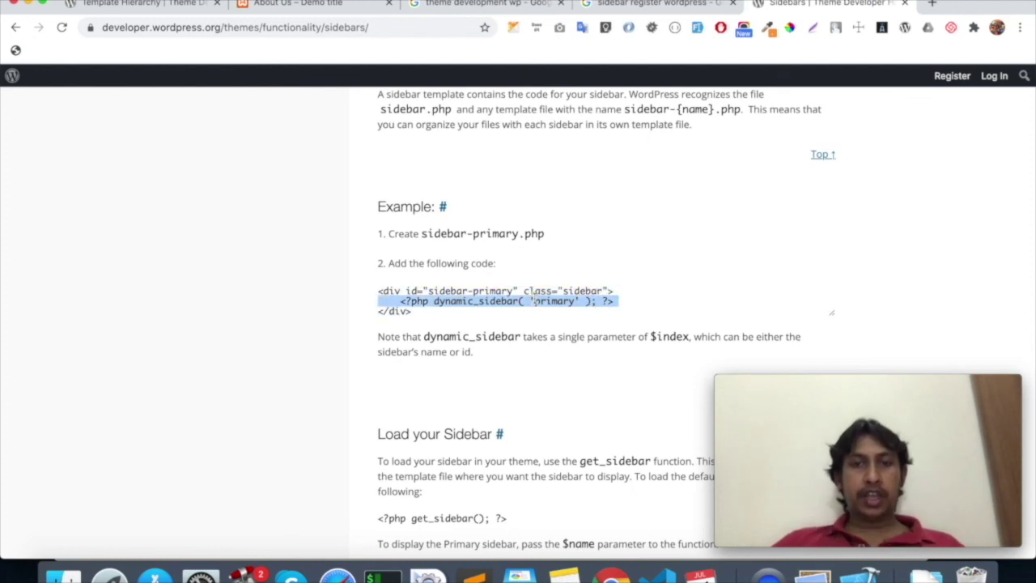
left_click(256, 270)
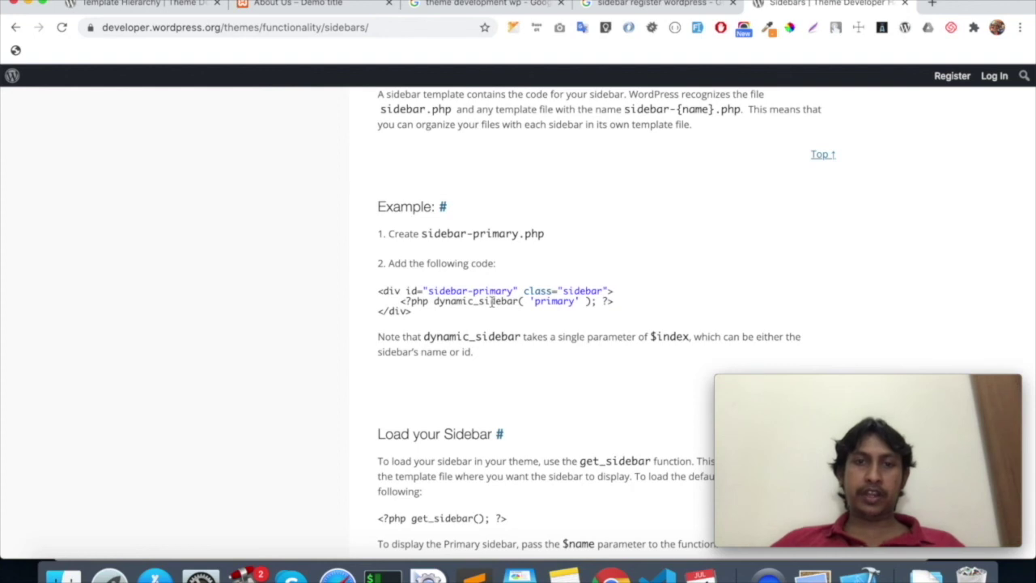
left_click(544, 304)
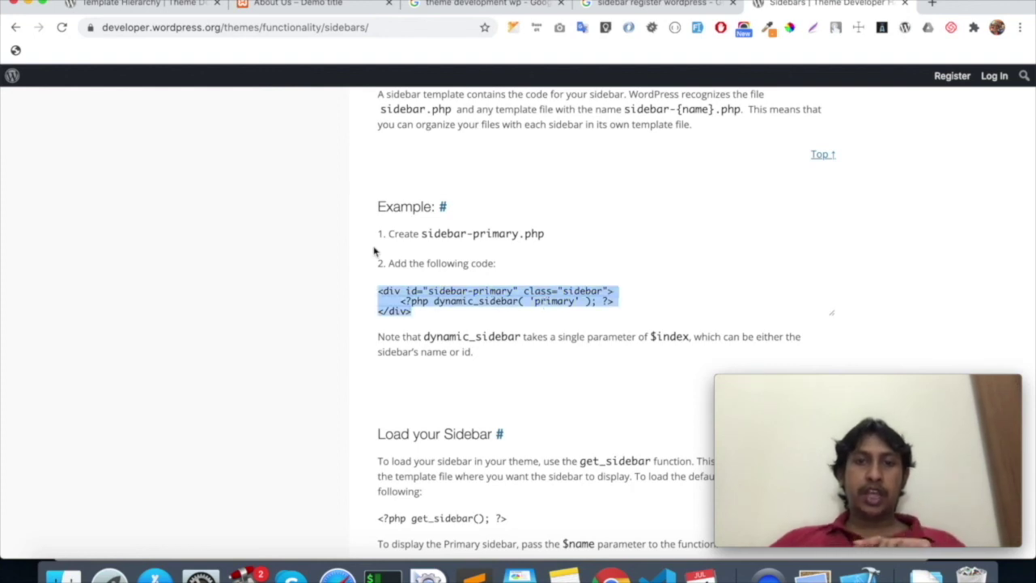
scroll(375, 250, "down", 10)
scroll(374, 251, "up", 3)
scroll(375, 250, "up", 2)
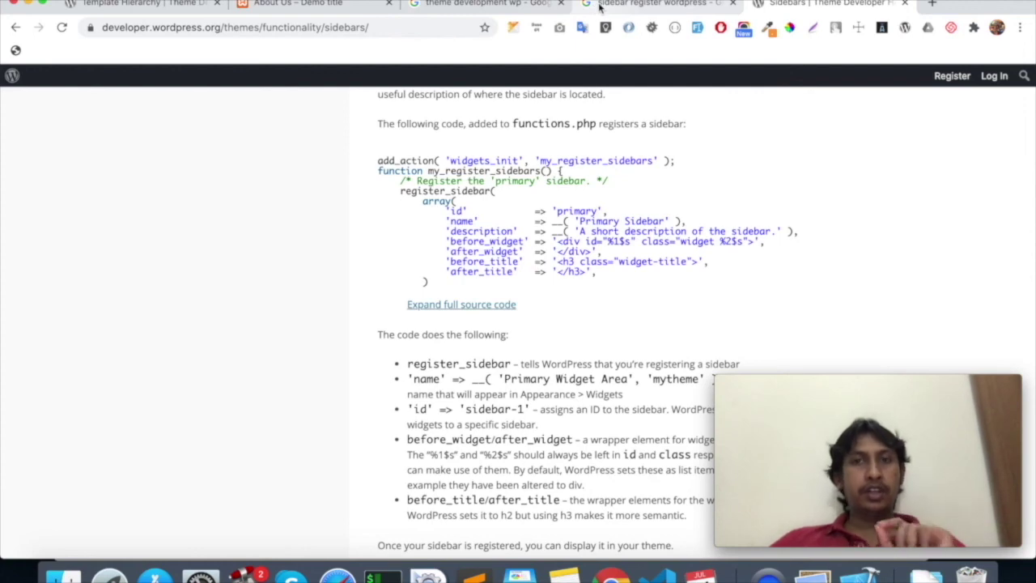
- Open the demo site's WordPress Dashboard from the About Us admin bar, then return to the 'theme development wp' results
left_click(277, 16)
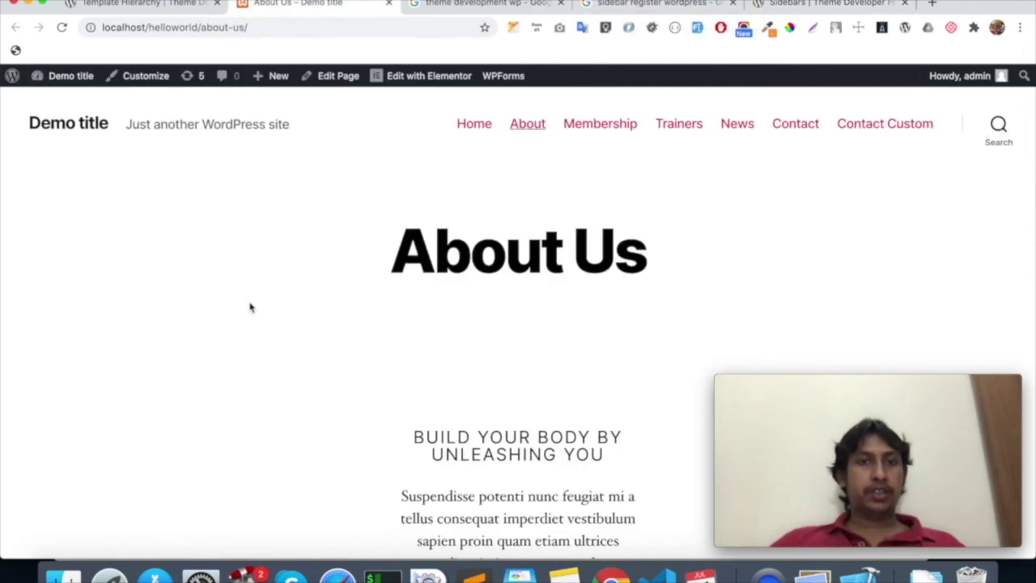
scroll(251, 307, "down", 20)
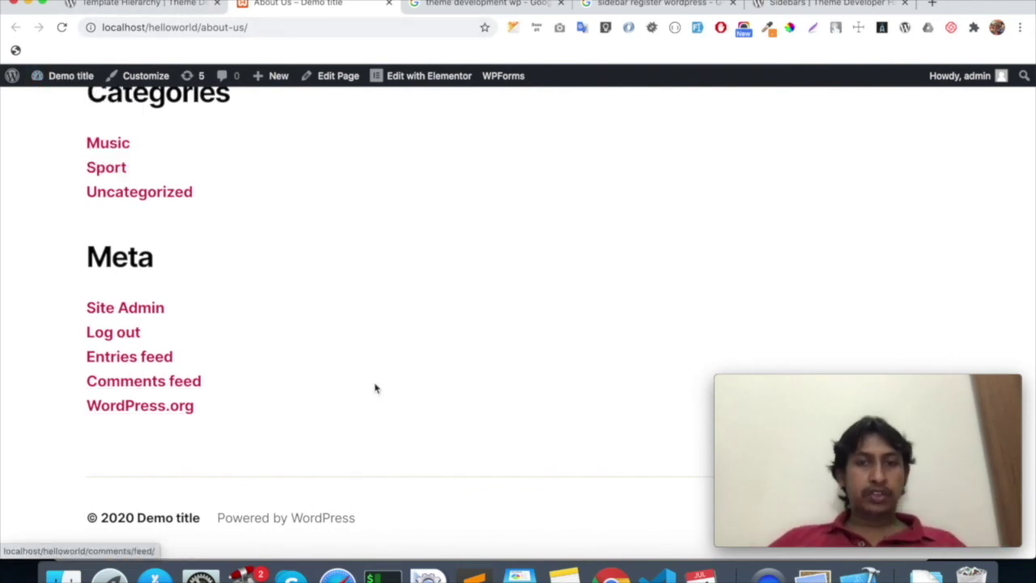
mouse_move(58, 76)
left_click(50, 101)
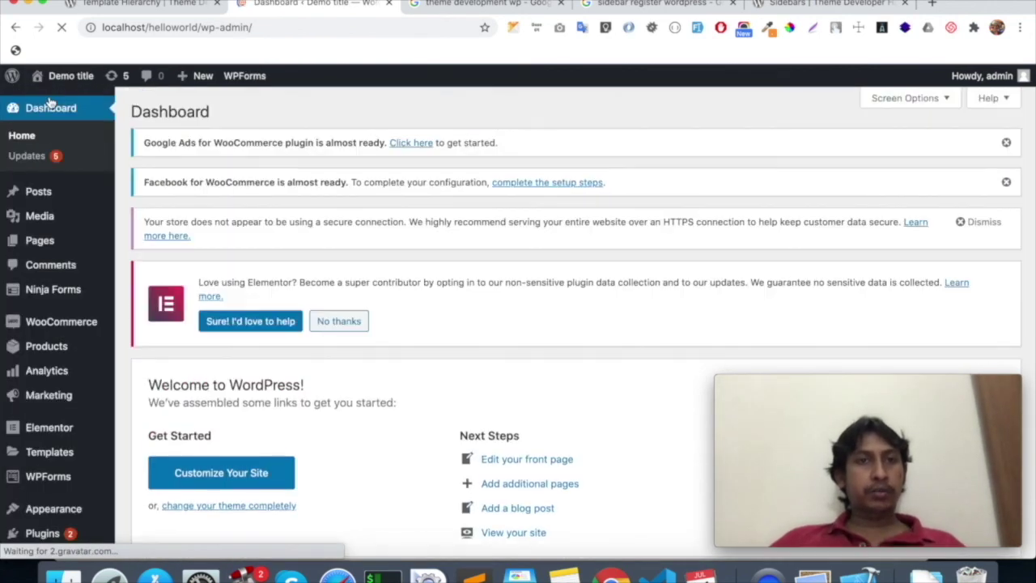
scroll(36, 344, "down", 5)
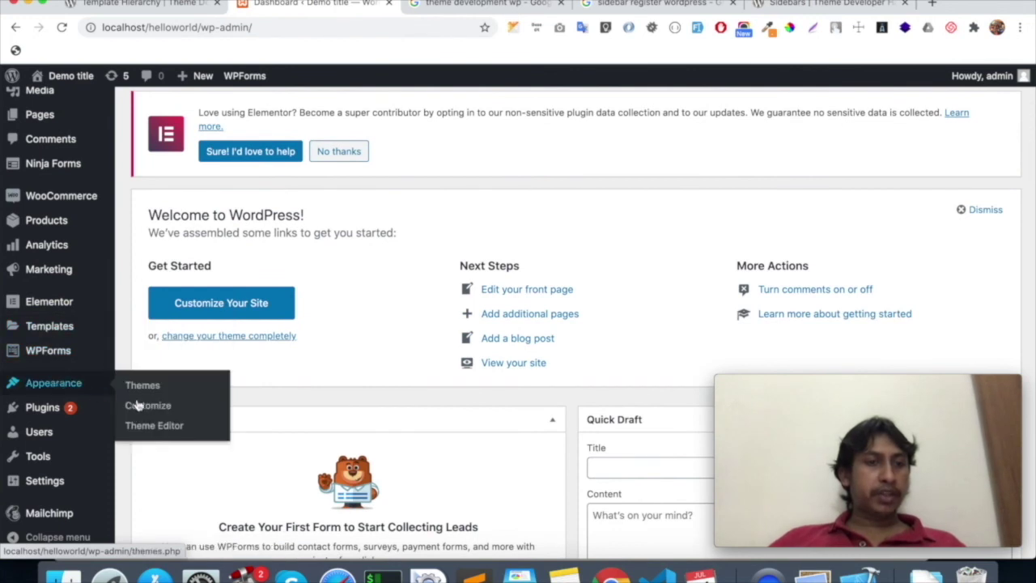
mouse_move(61, 386)
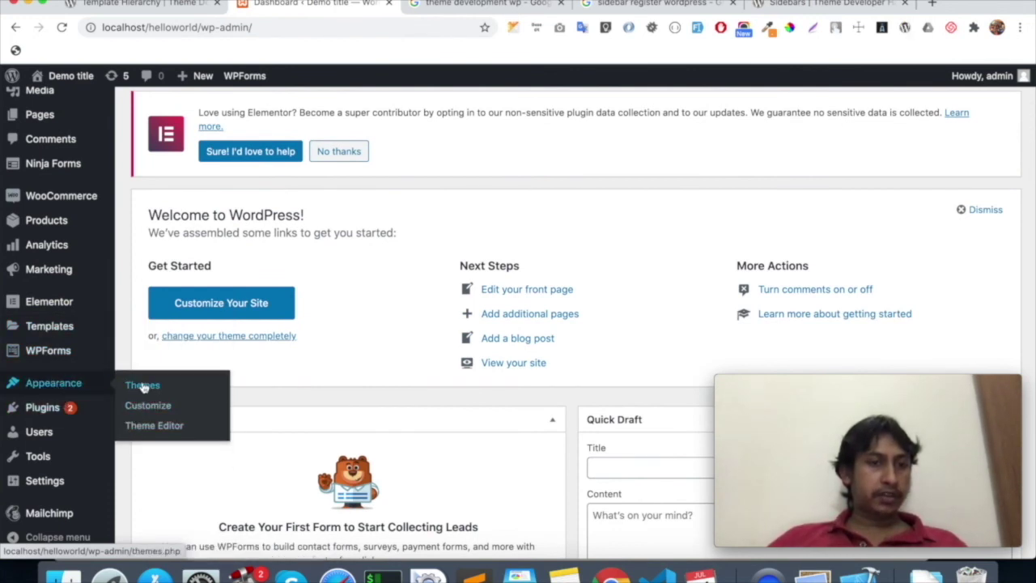
left_click(463, 8)
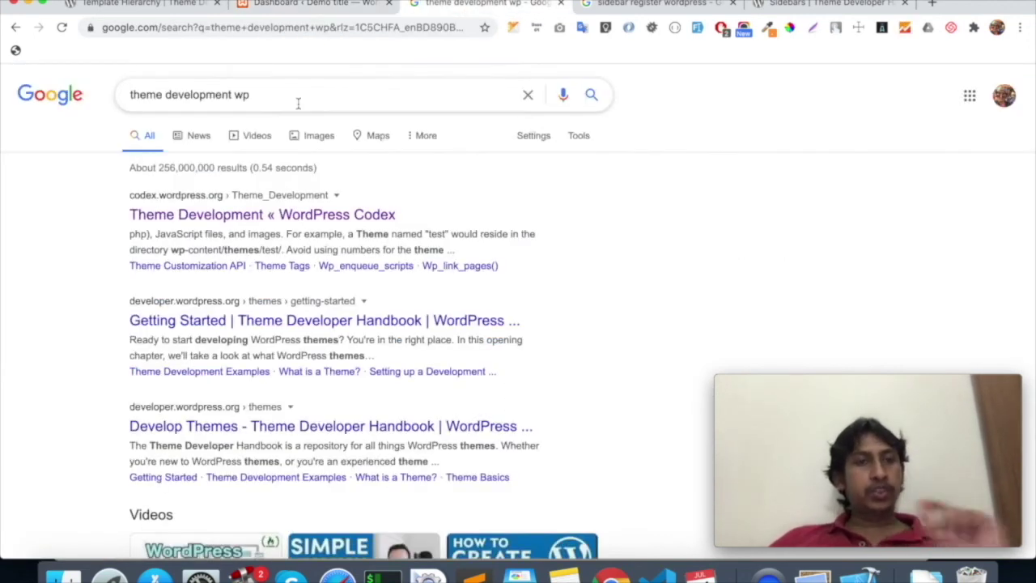
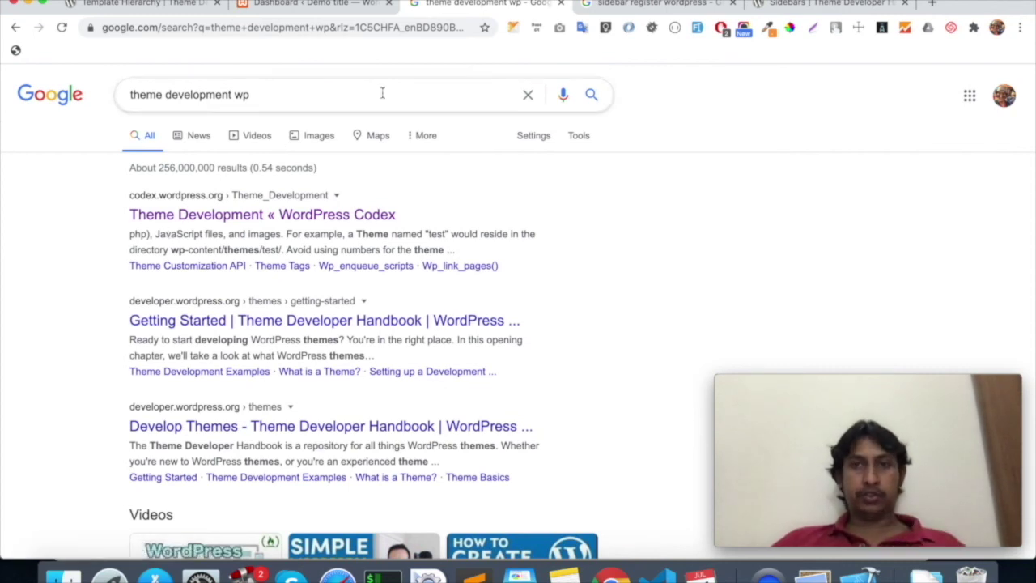
- Bring back the Sidebars handbook page and mark the Widget creation and WP Query outline lines
left_click(826, 4)
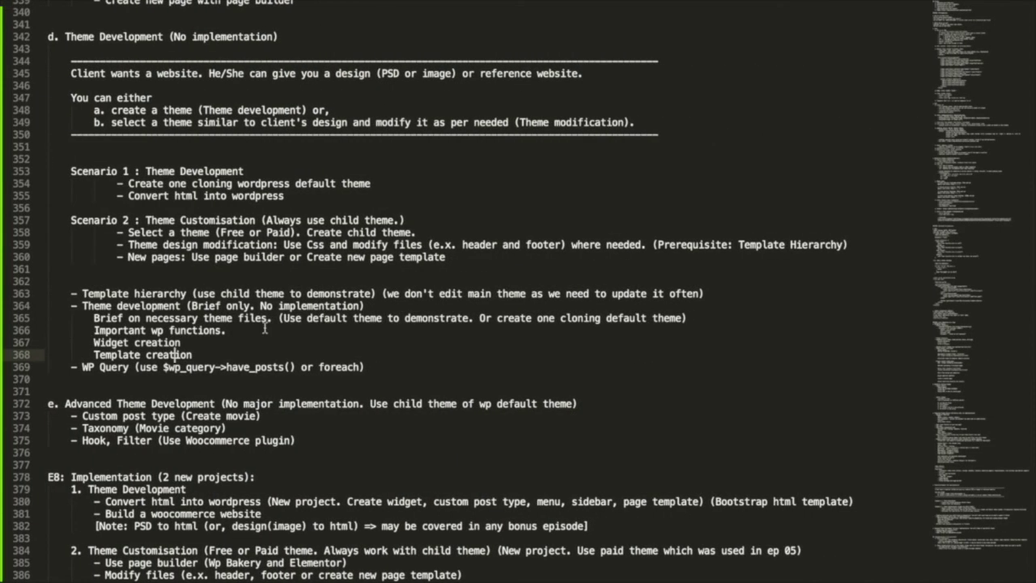
left_click(114, 342)
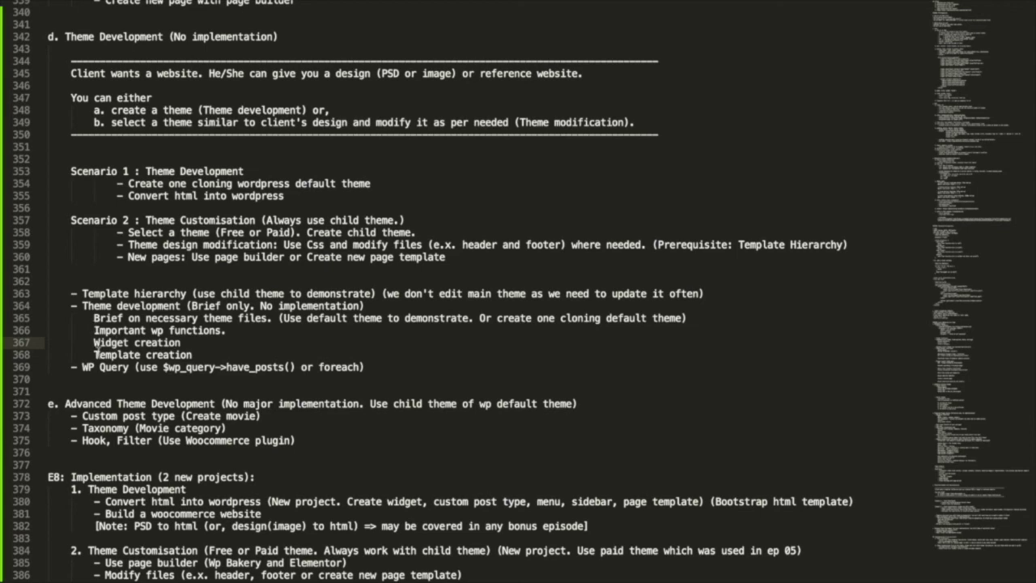
left_click(120, 371)
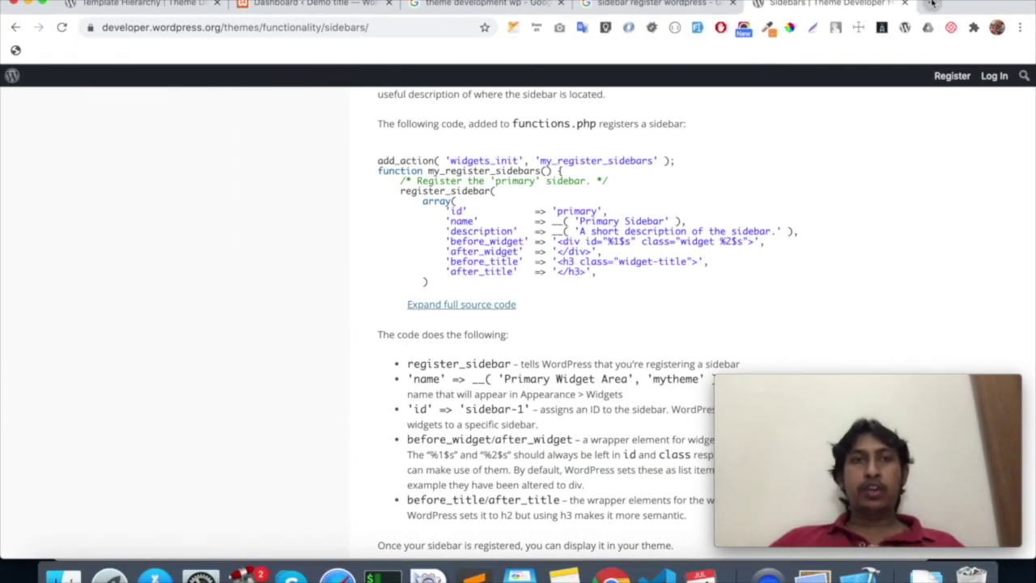
- Search Google for 'wp query' in a new tab and open the WP_Query class reference
left_click(932, 4)
type("wp.")
key("BackSpace")
key("BackSpace")
type("query")
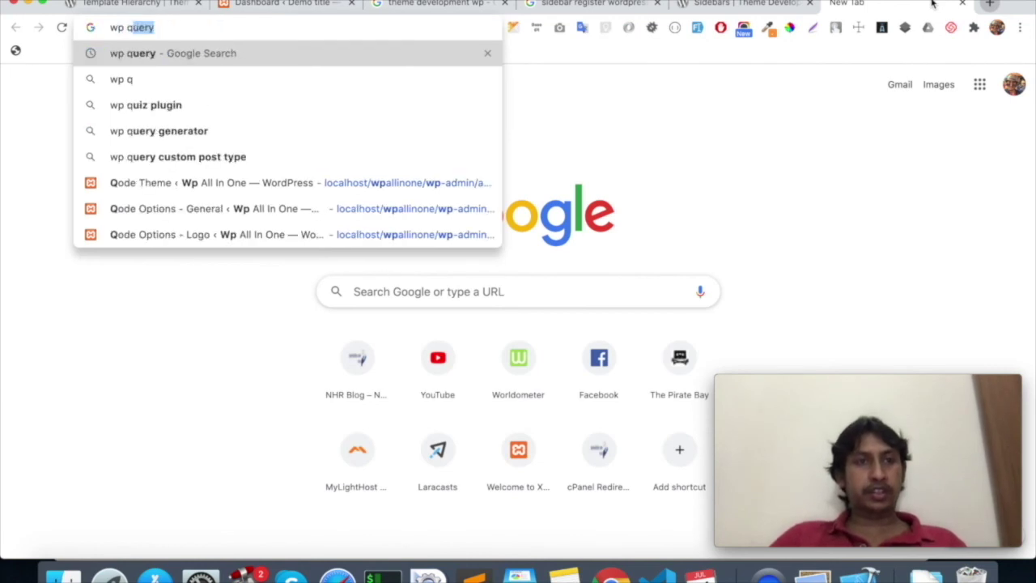
key("Return")
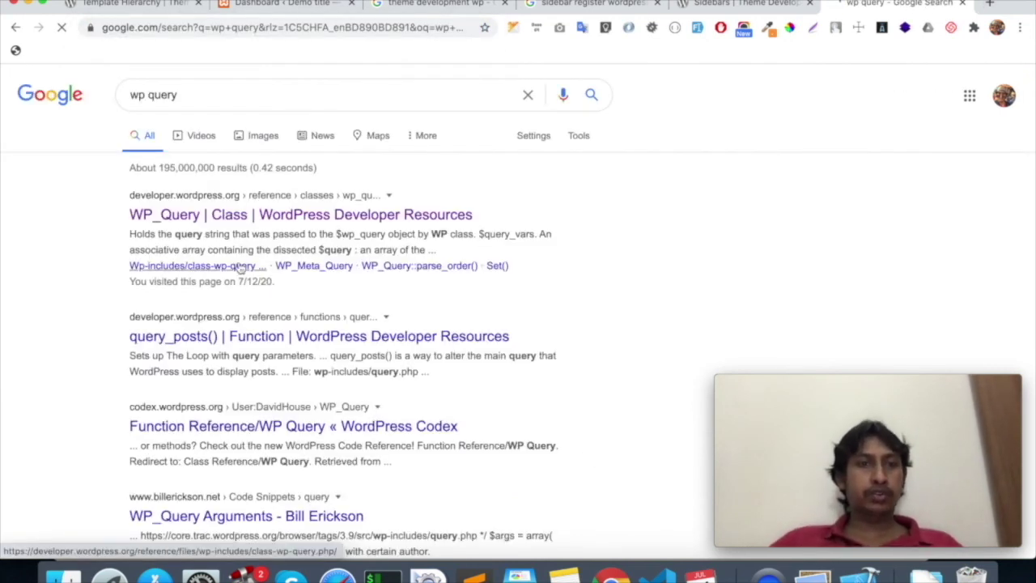
left_click(200, 214)
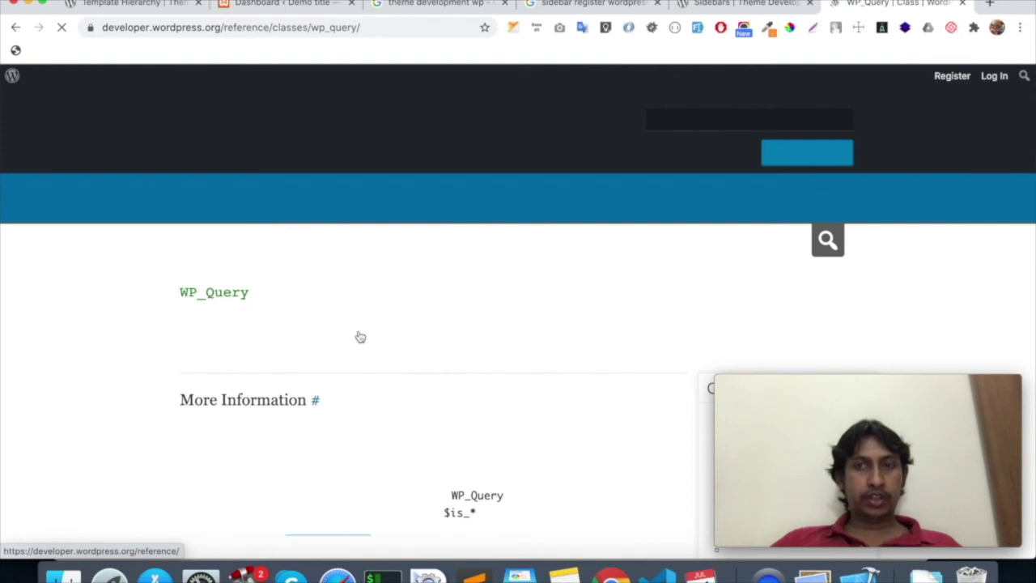
- Read through the Usage and Multiple Loops sections, selecting the Multiple Loops example code
scroll(360, 336, "down", 10)
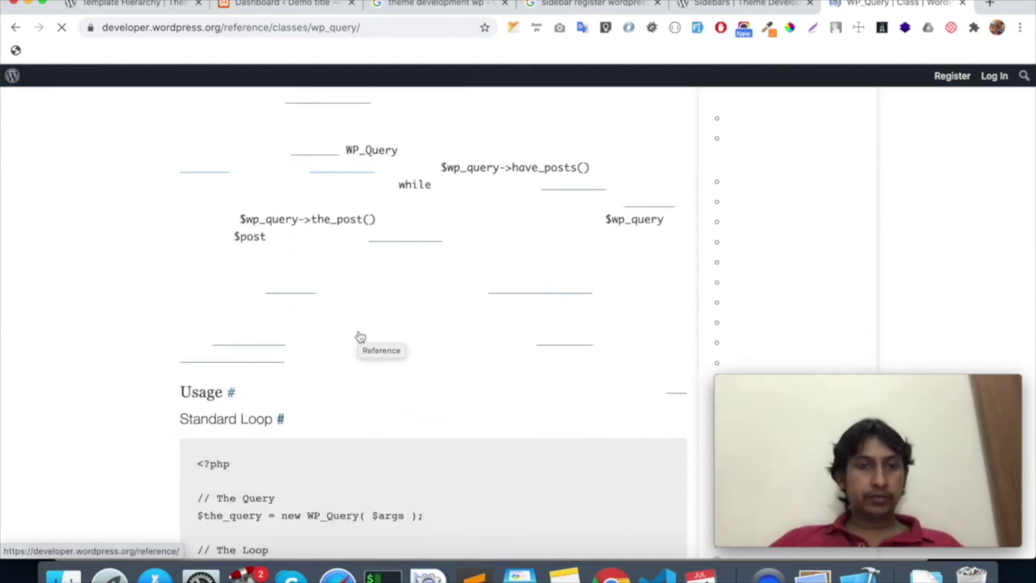
scroll(358, 335, "down", 5)
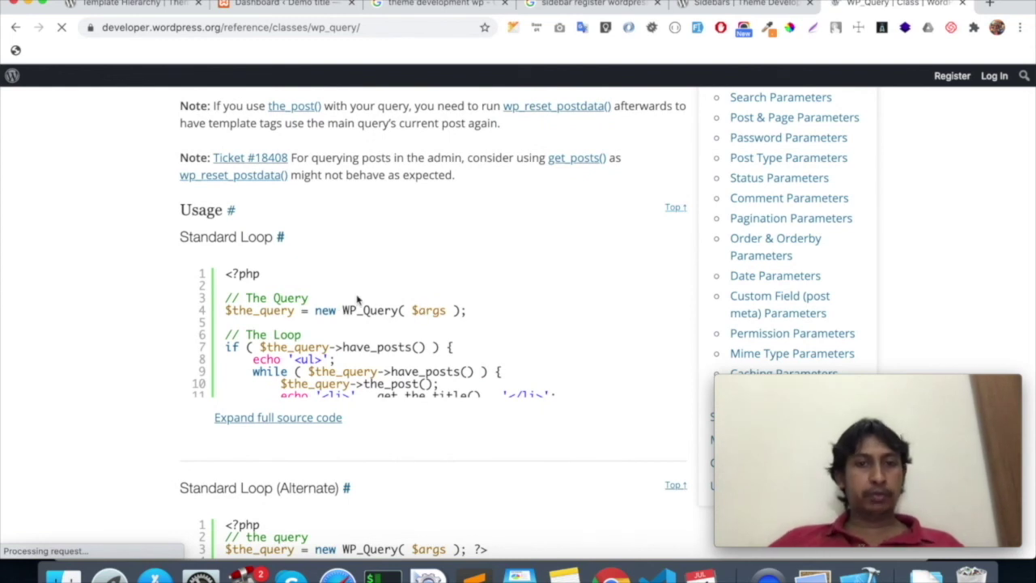
scroll(358, 299, "down", 10)
scroll(162, 299, "up", 3)
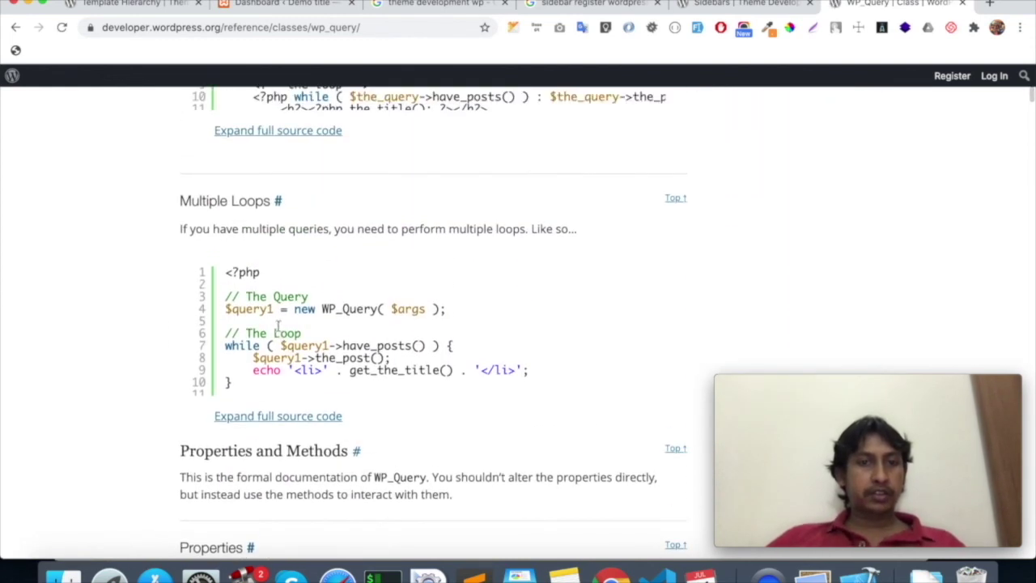
double_click(399, 305)
scroll(186, 283, "down", 5)
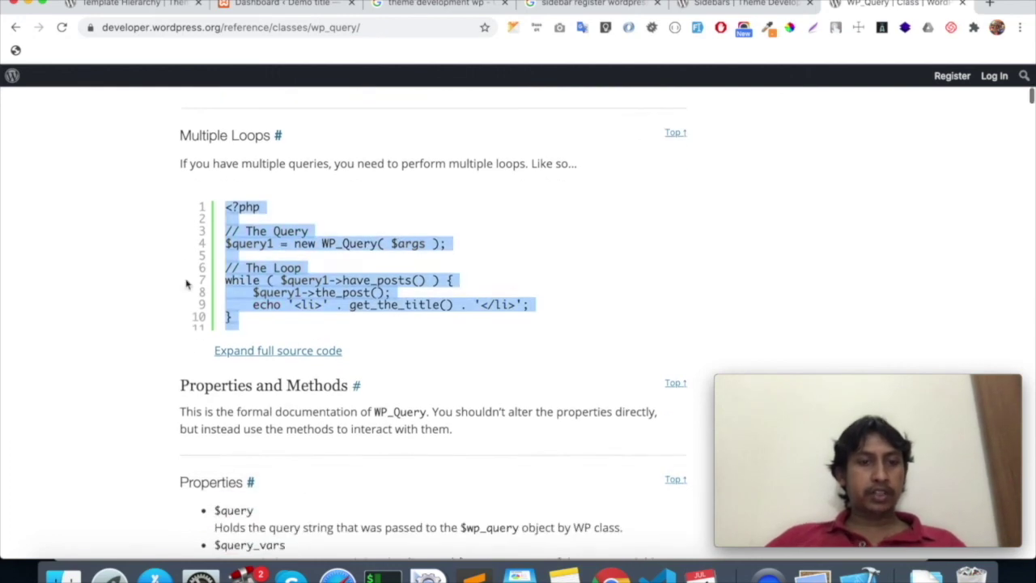
scroll(186, 284, "down", 5)
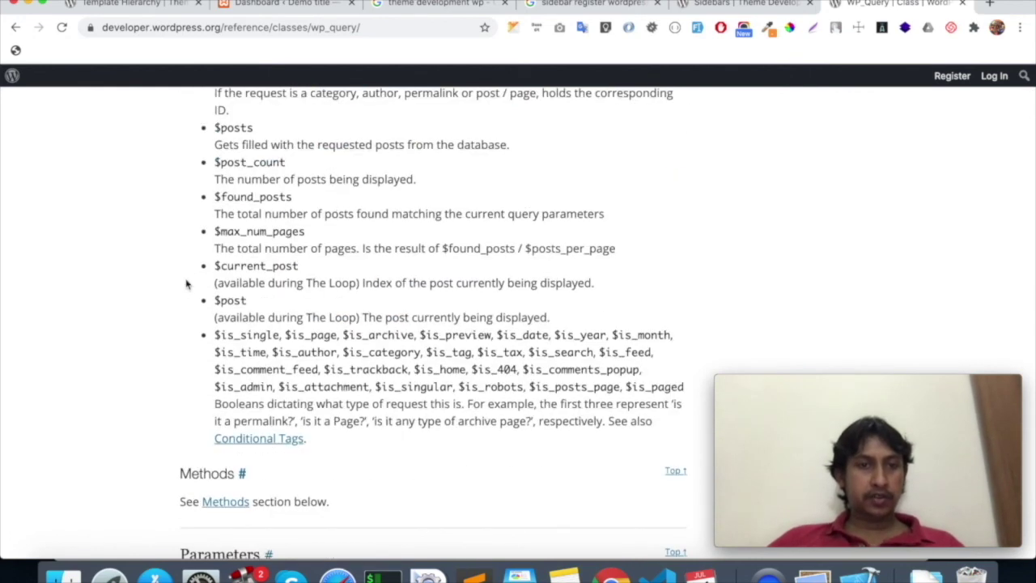
scroll(186, 280, "down", 15)
scroll(190, 284, "up", 3)
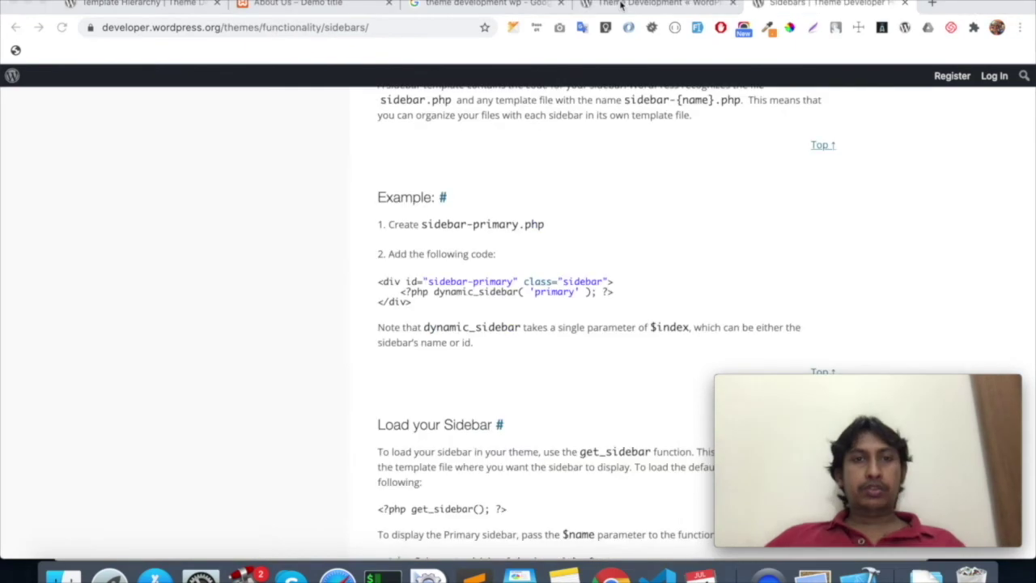
left_click(622, 5)
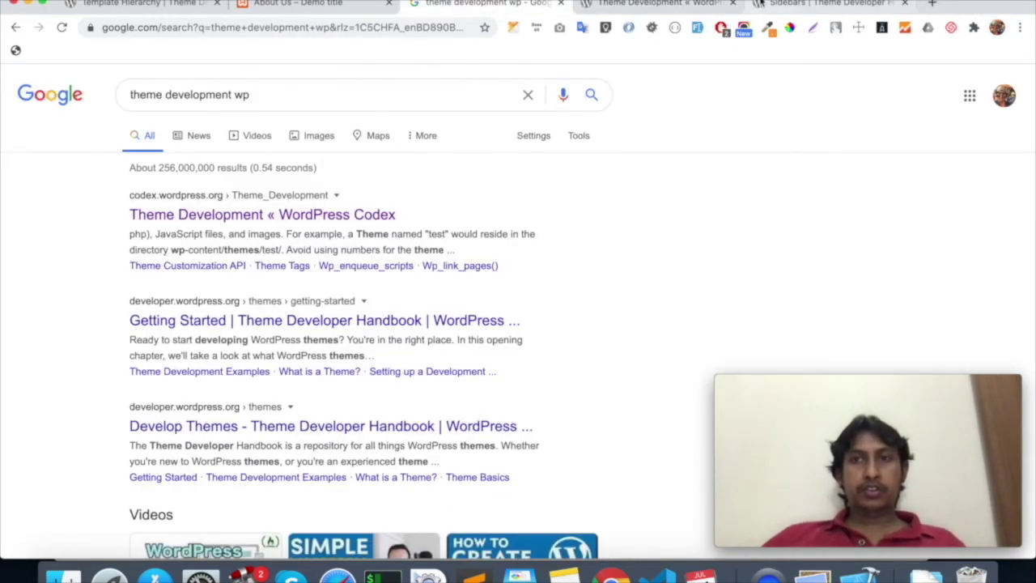
left_click(761, 4)
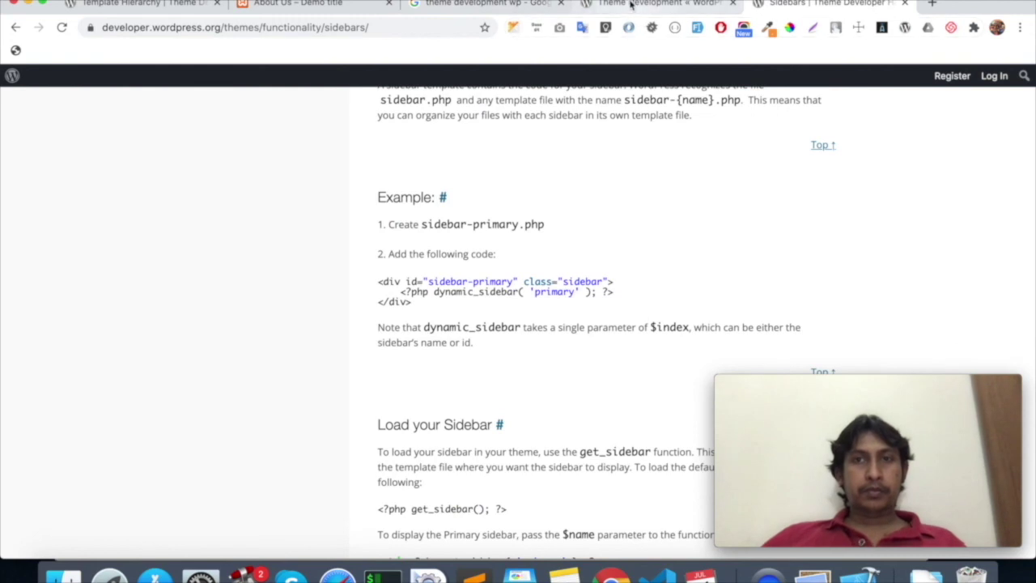
left_click(631, 4)
left_click(395, 30)
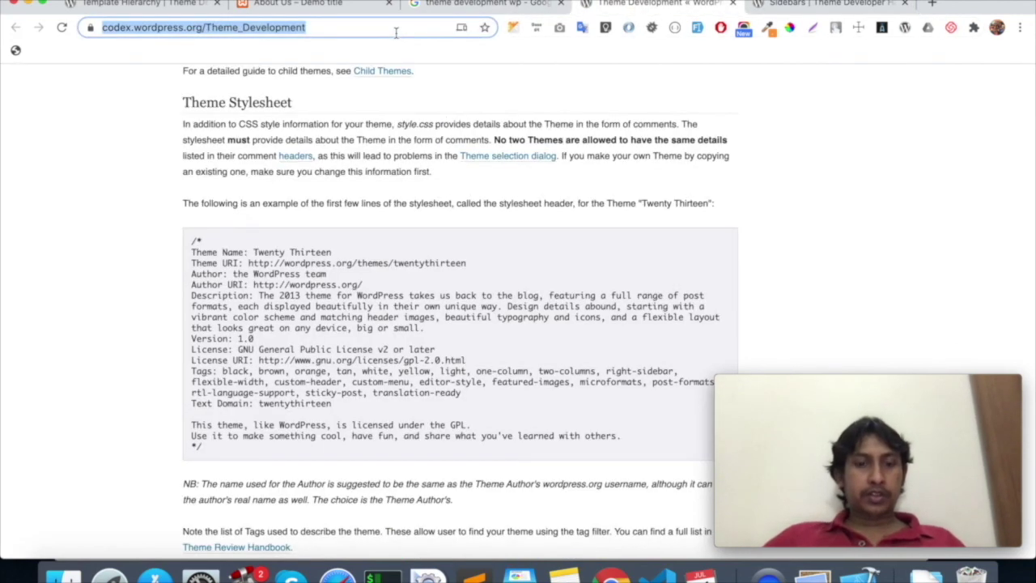
type("sidebar re")
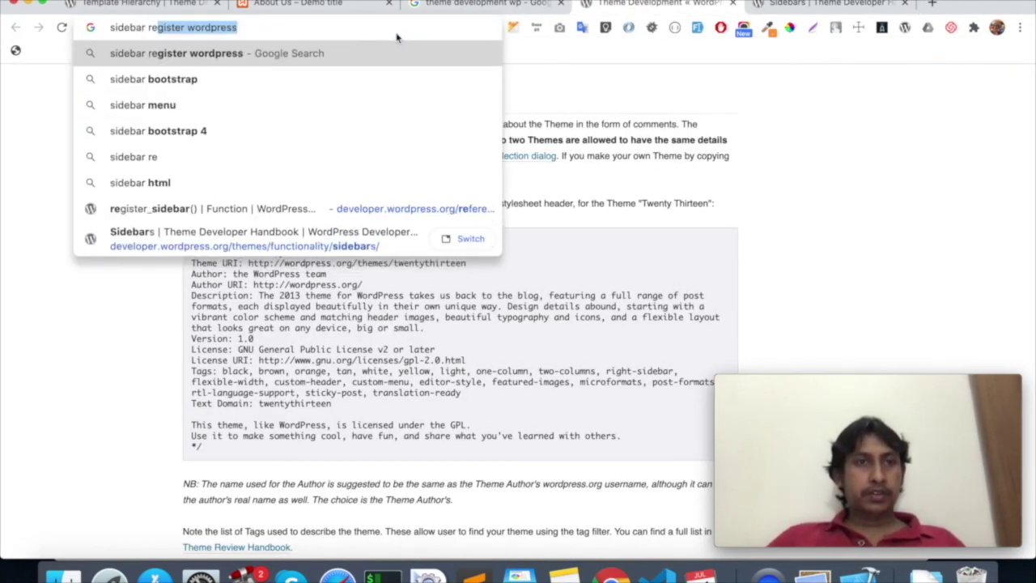
key("Return")
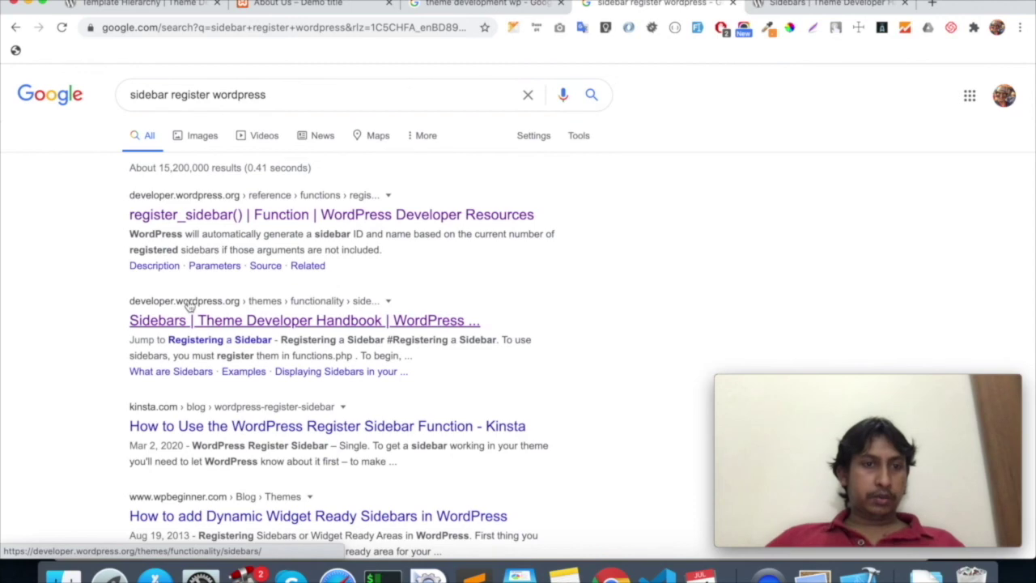
left_click(777, 8)
scroll(215, 362, "up", 10)
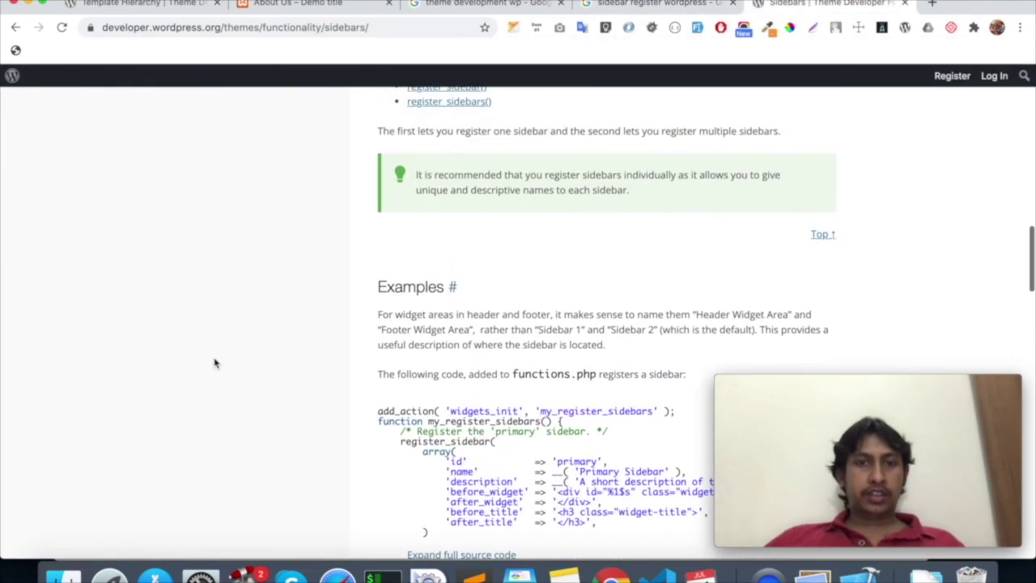
scroll(216, 362, "down", 5)
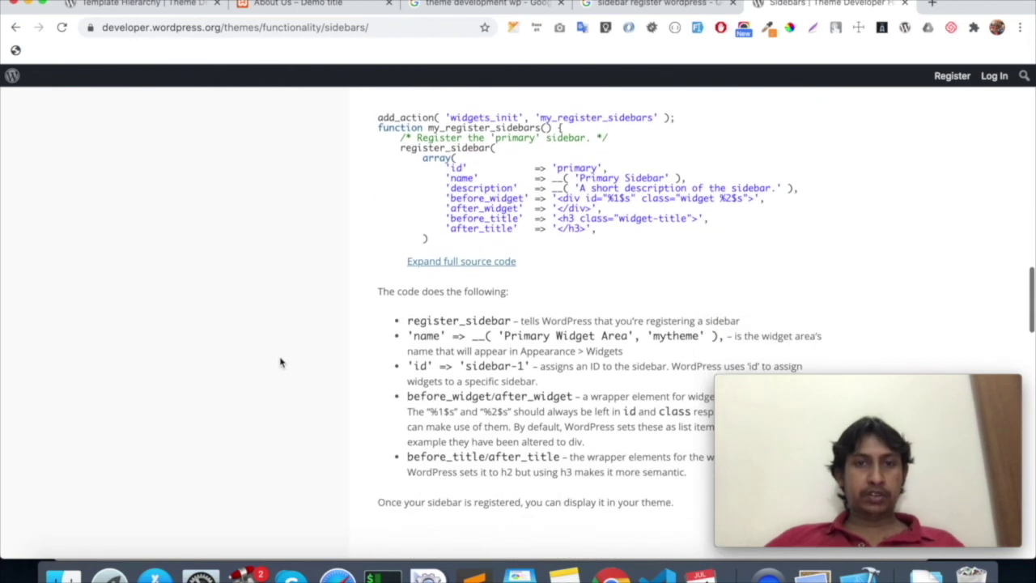
triple_click(469, 120)
double_click(469, 120)
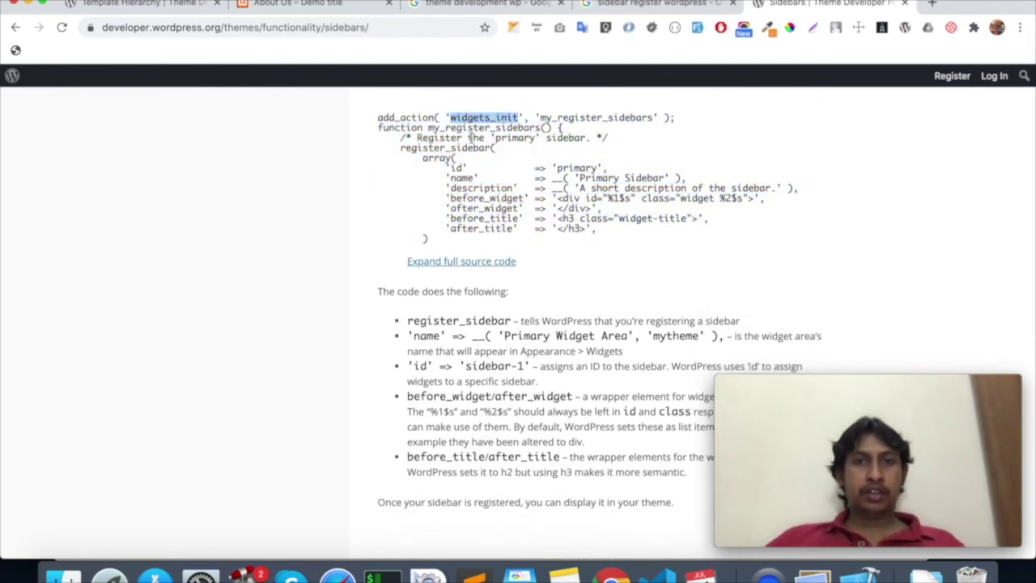
double_click(577, 117)
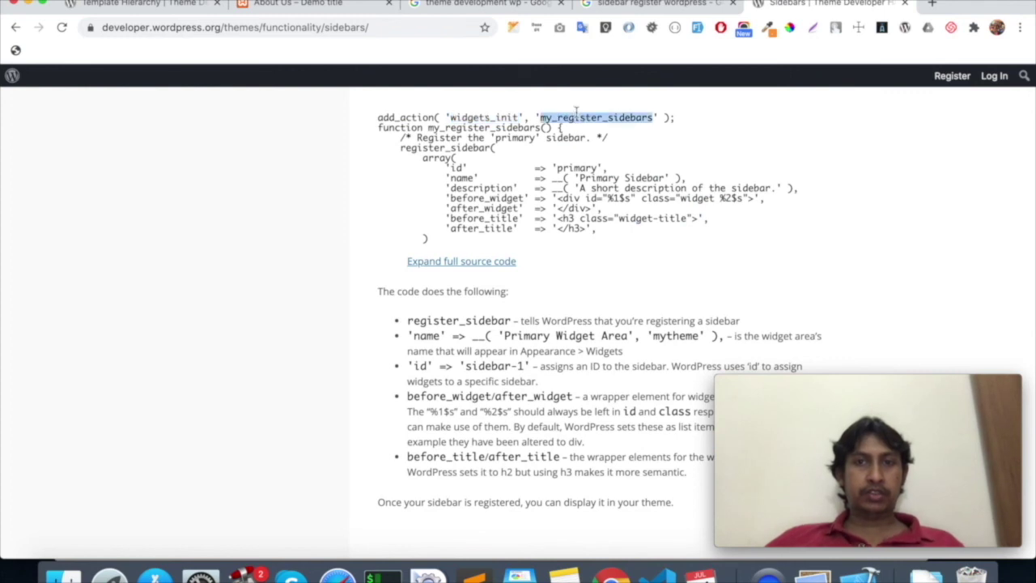
left_click(306, 191)
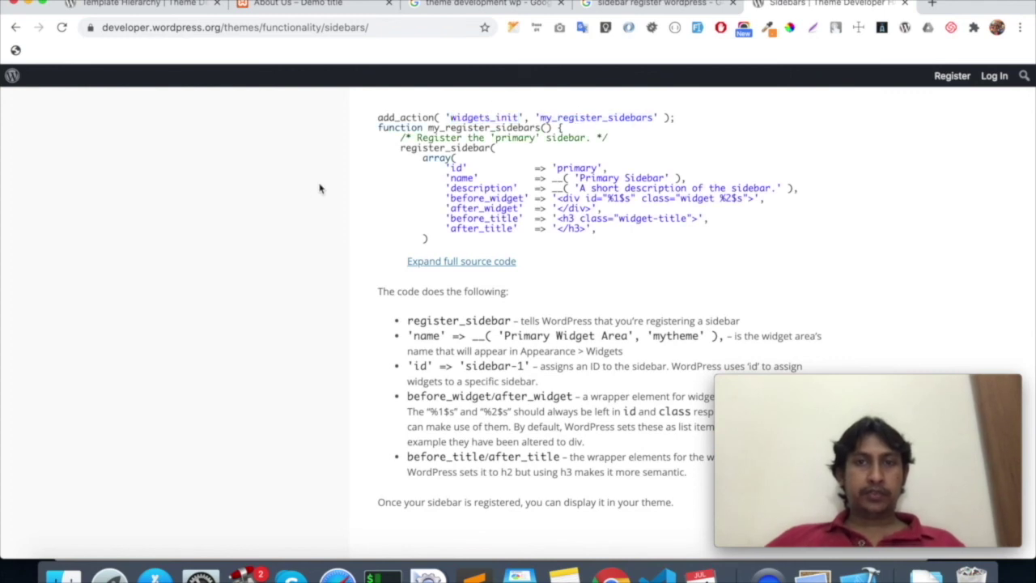
triple_click(432, 150)
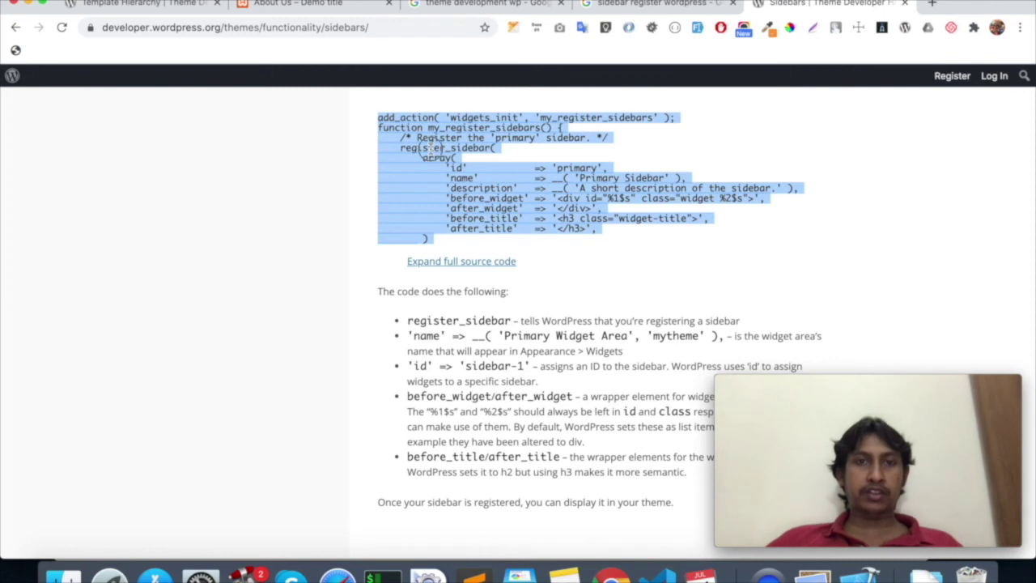
left_click(316, 178)
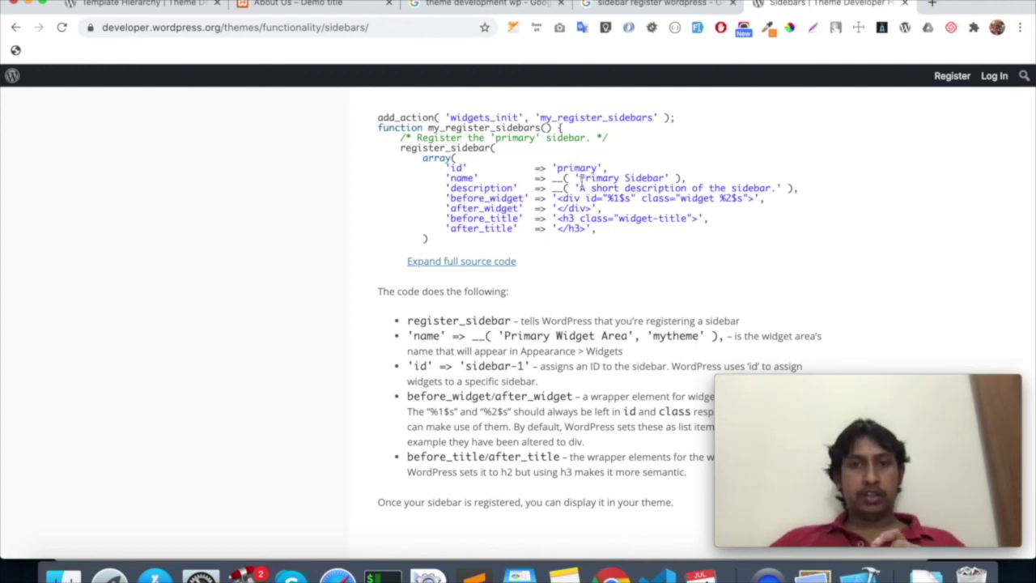
scroll(323, 282, "down", 3)
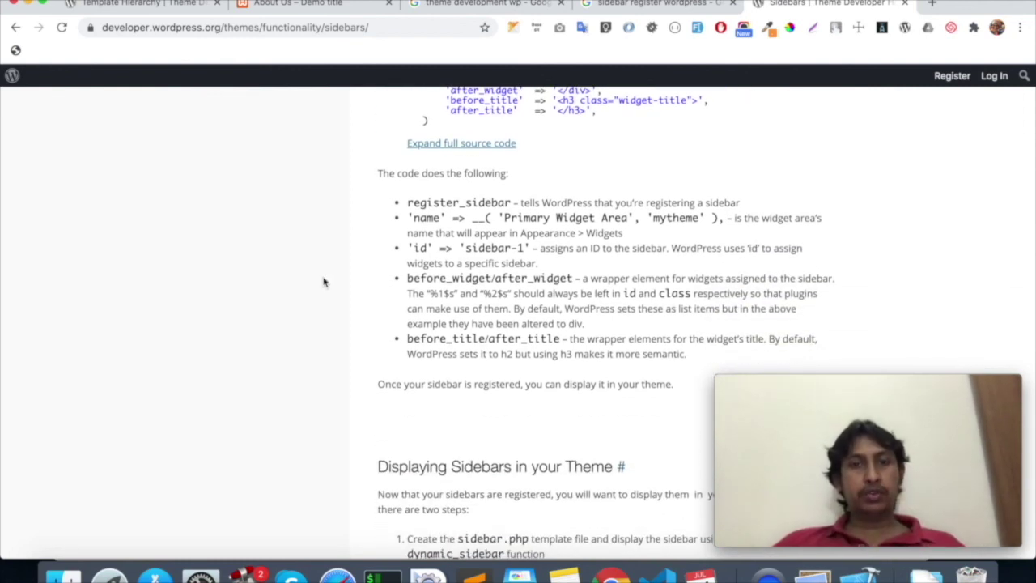
scroll(323, 282, "down", 10)
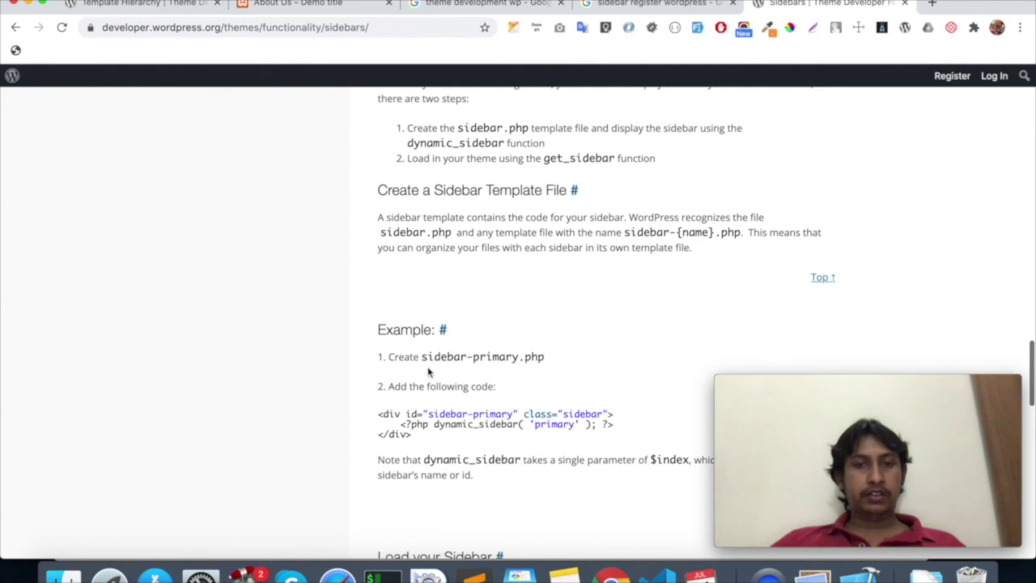
scroll(329, 372, "down", 3)
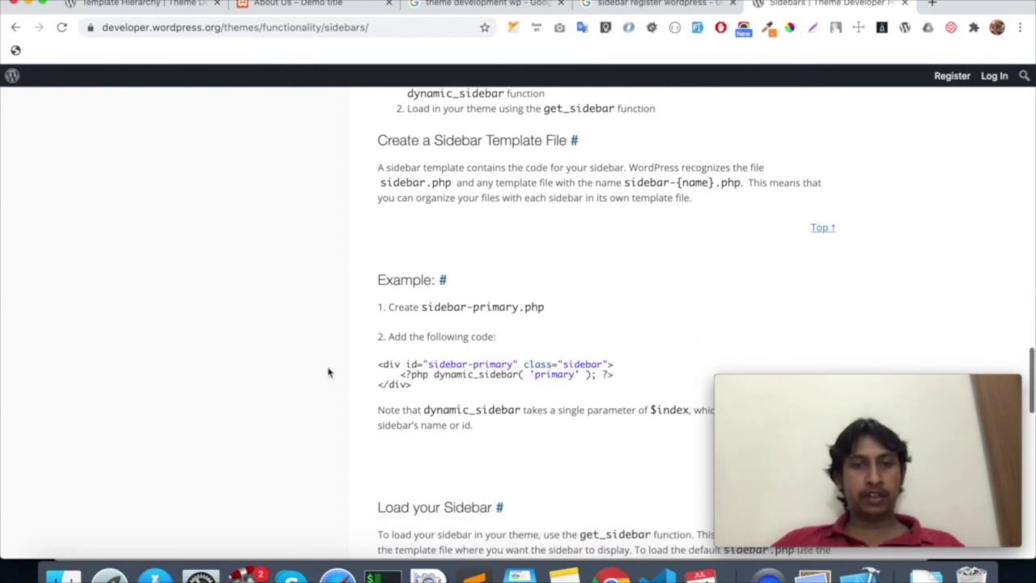
left_click(434, 301)
left_click_drag(434, 301, 599, 298)
triple_click(559, 300)
triple_click(535, 300)
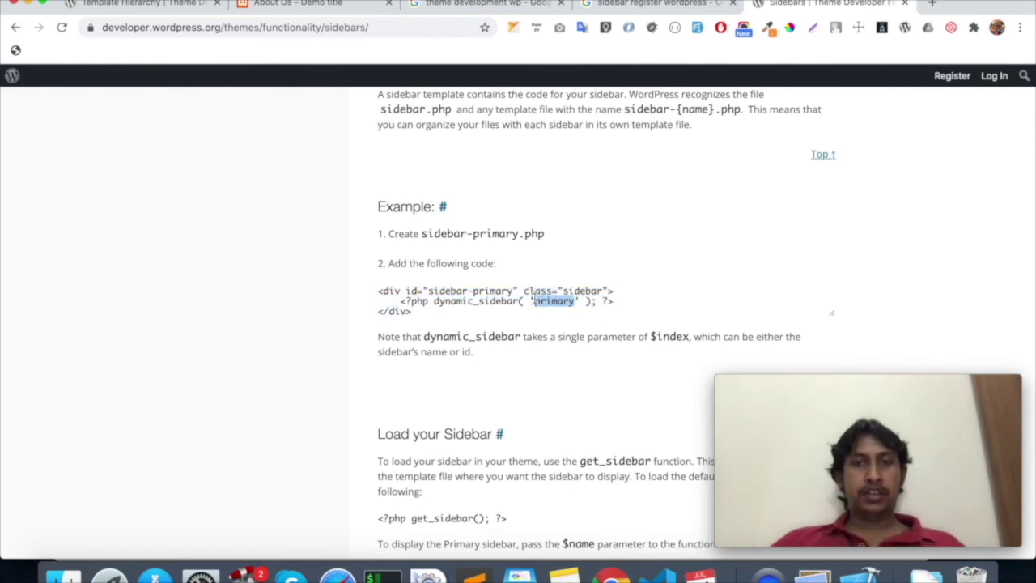
left_click(255, 269)
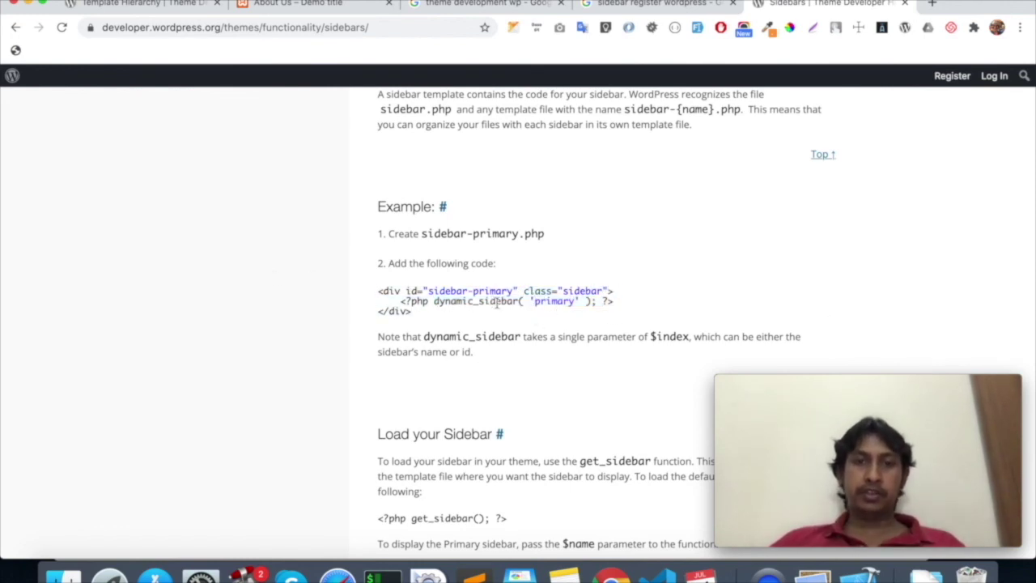
triple_click(544, 302)
scroll(375, 250, "up", 10)
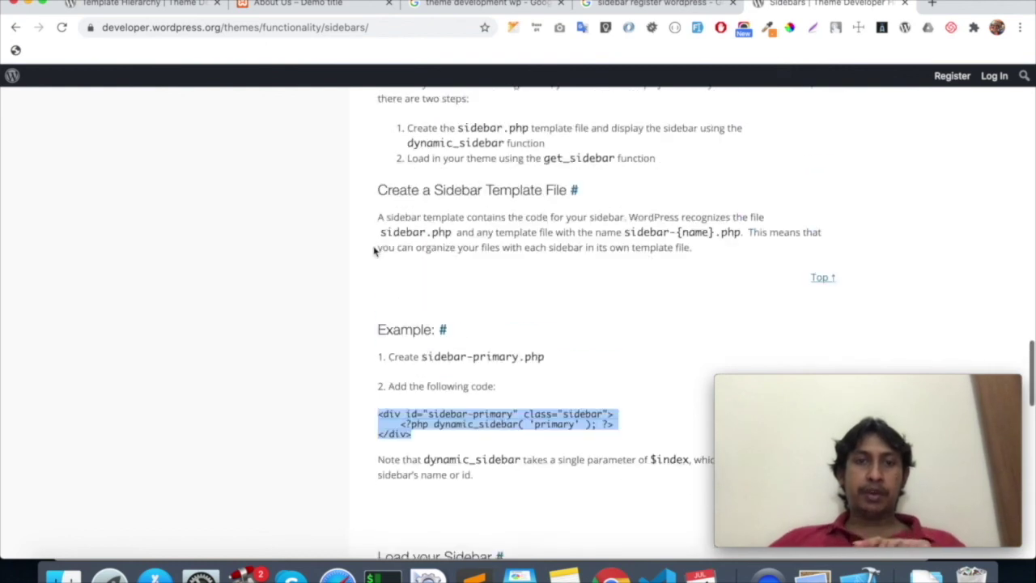
scroll(374, 251, "up", 1)
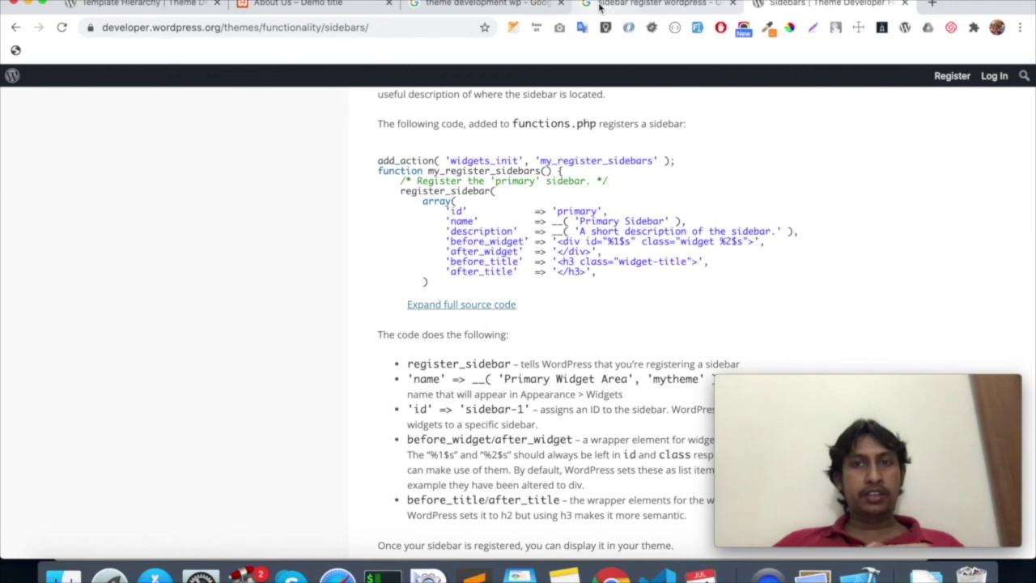
- From the local site's About Us page, go to the Demo title admin Dashboard
left_click(279, 8)
scroll(250, 307, "down", 20)
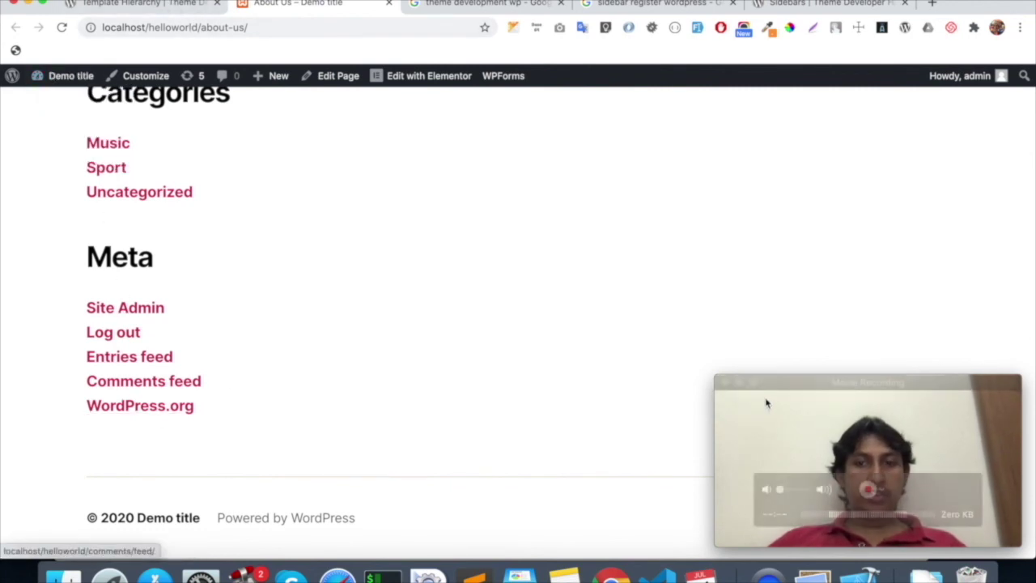
mouse_move(50, 78)
left_click(50, 102)
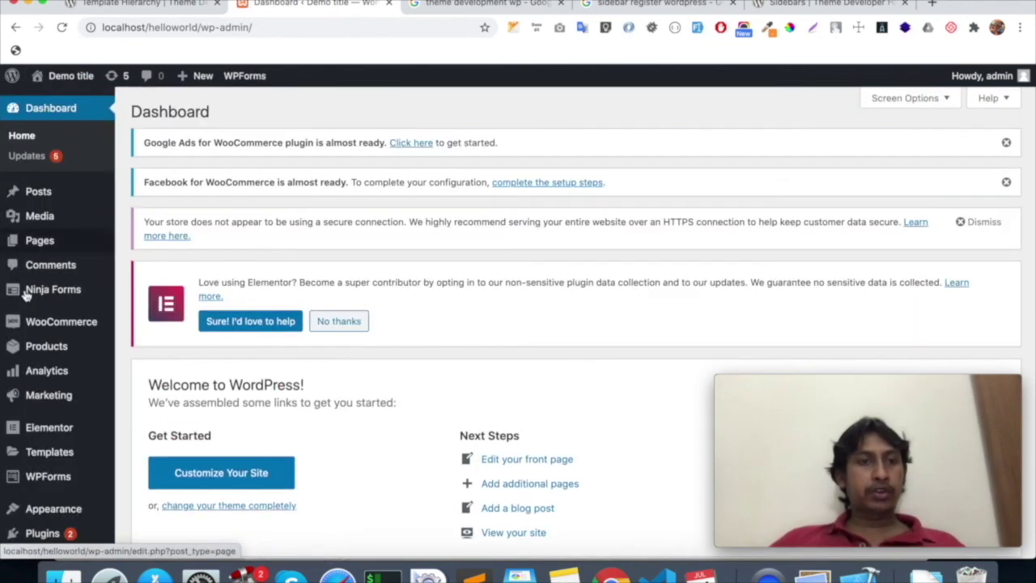
- Look over the admin Dashboard, then switch to the 'theme development wp' search results
scroll(49, 356, "down", 5)
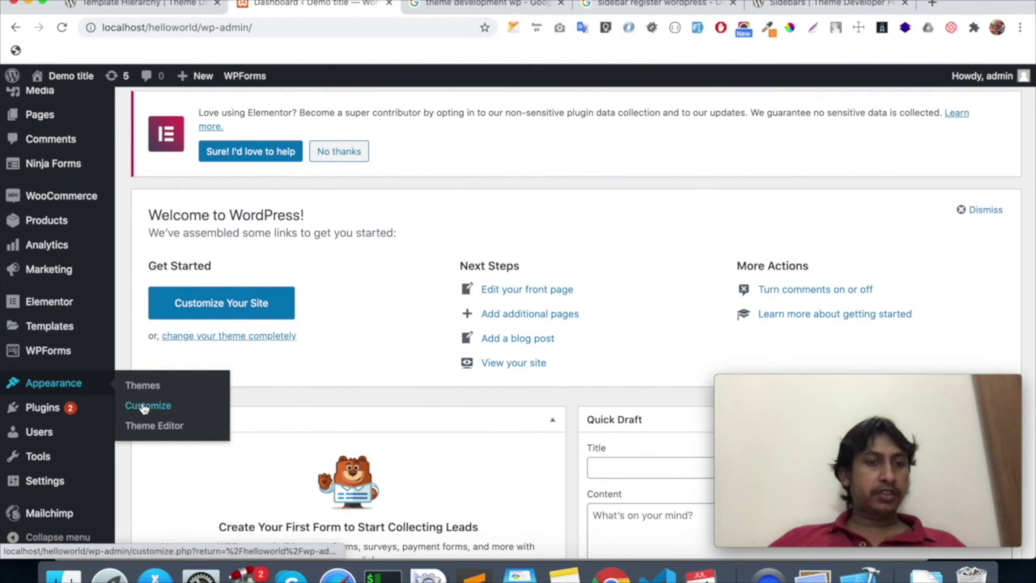
mouse_move(65, 402)
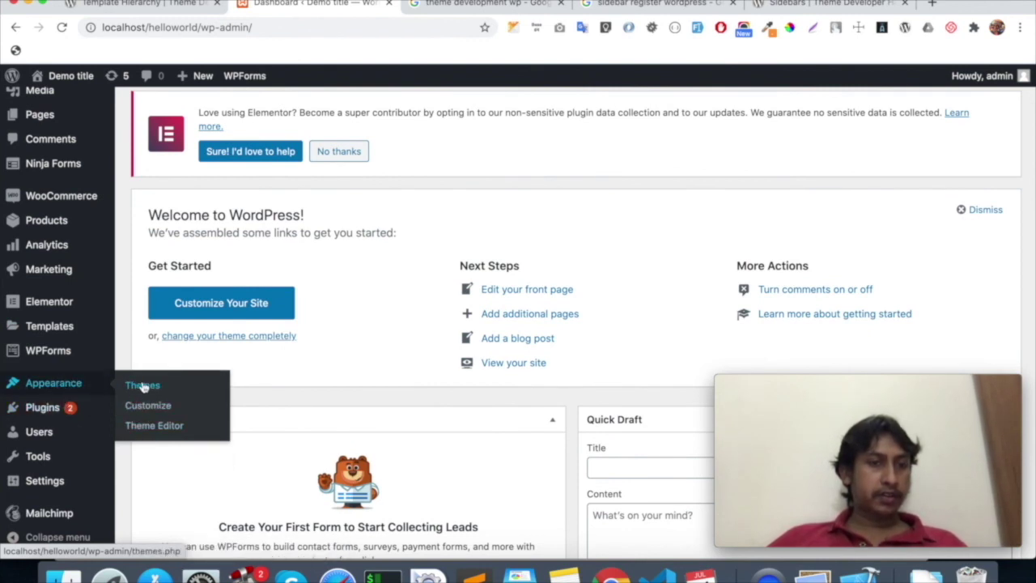
mouse_move(85, 231)
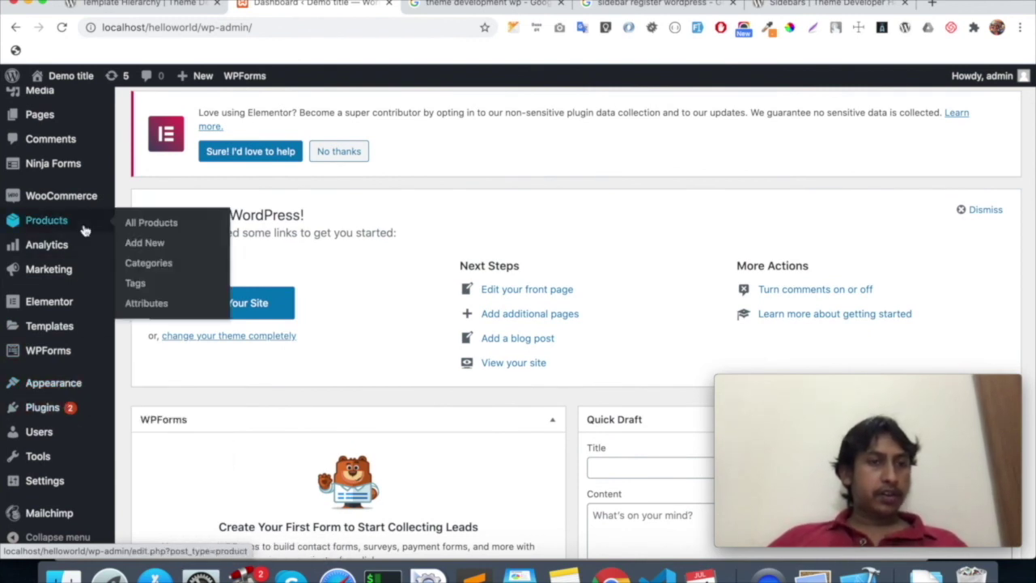
left_click(464, 6)
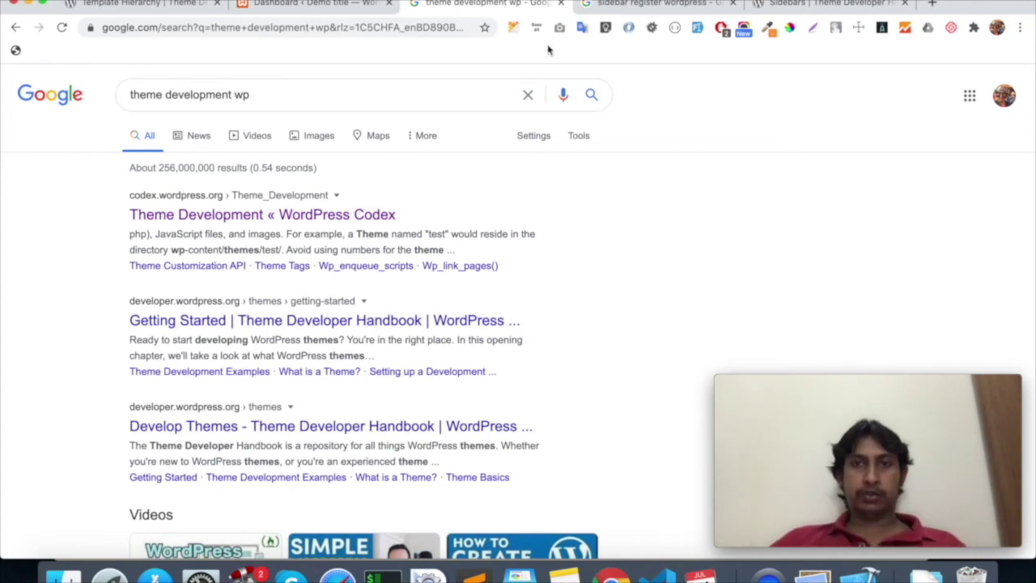
- Return to the Sidebars handbook page and mark the Widget creation and WP Query outline lines
left_click(778, 7)
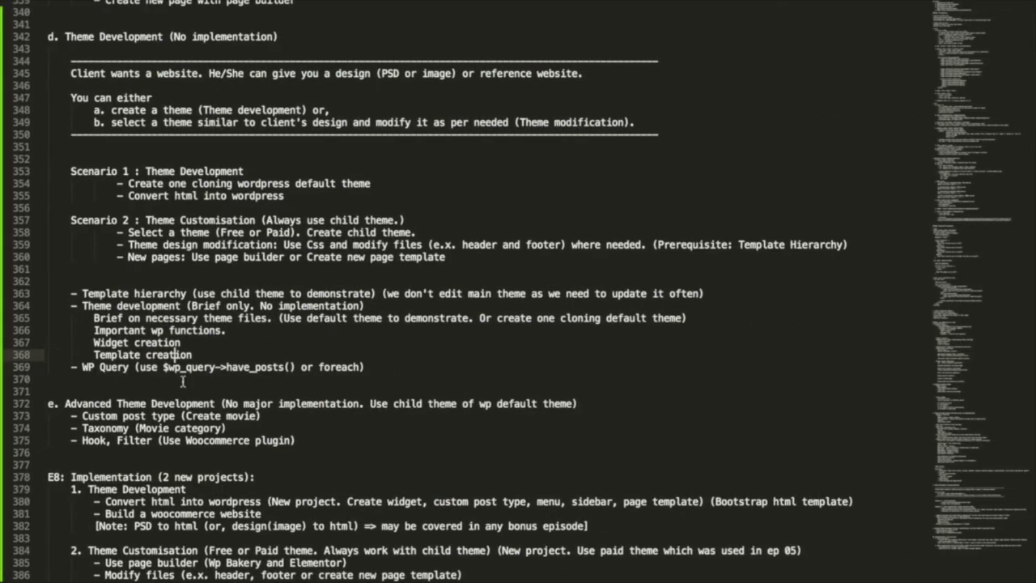
left_click(114, 343)
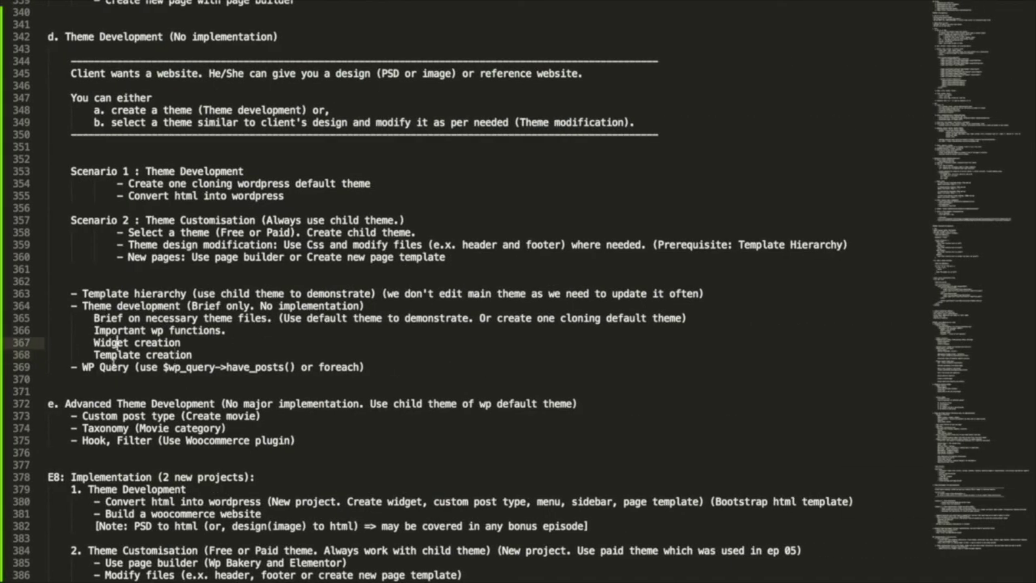
left_click(120, 370)
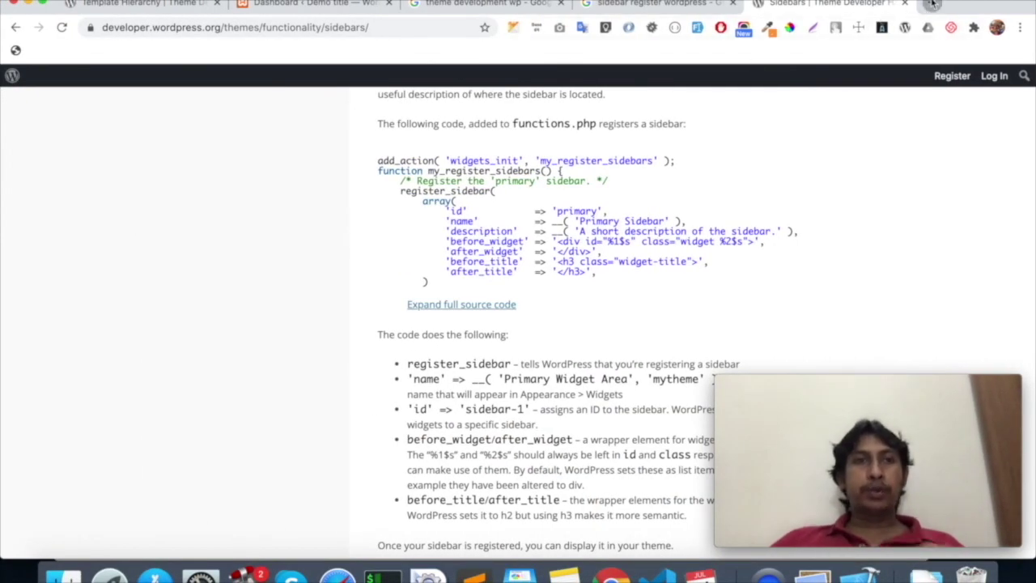
- Search 'wp qu' in a new tab and open the WP_Query class reference result
left_click(932, 4)
type("wp qu")
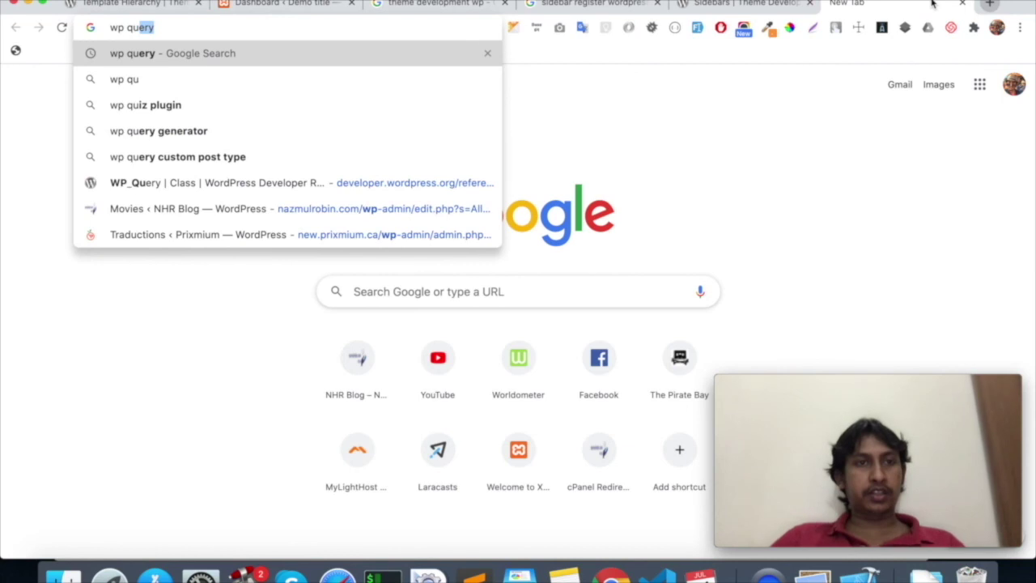
key("Return")
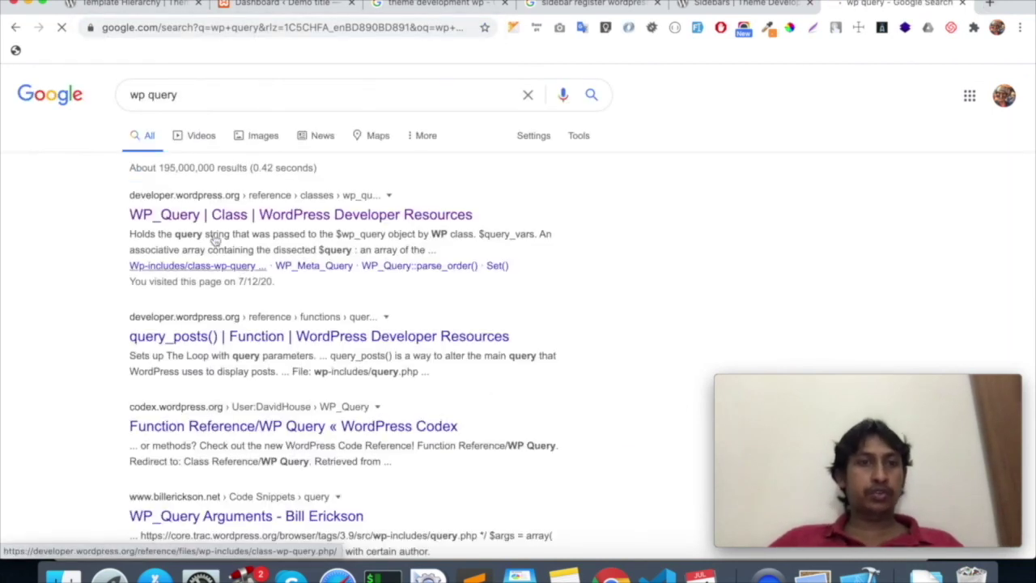
left_click(200, 213)
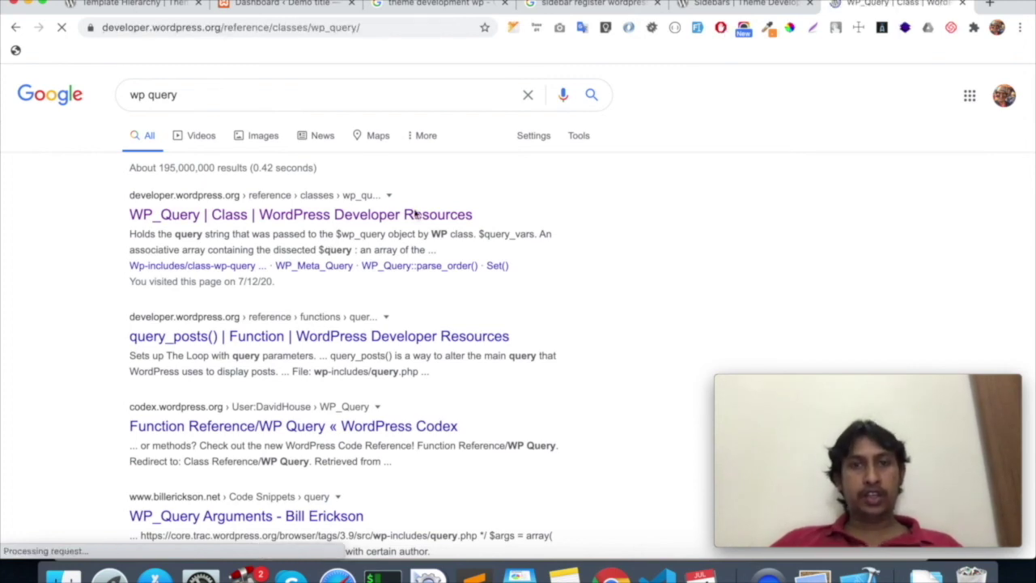
- Read through the reference, selecting the Multiple Loops code example, then close the tab
scroll(360, 337, "down", 5)
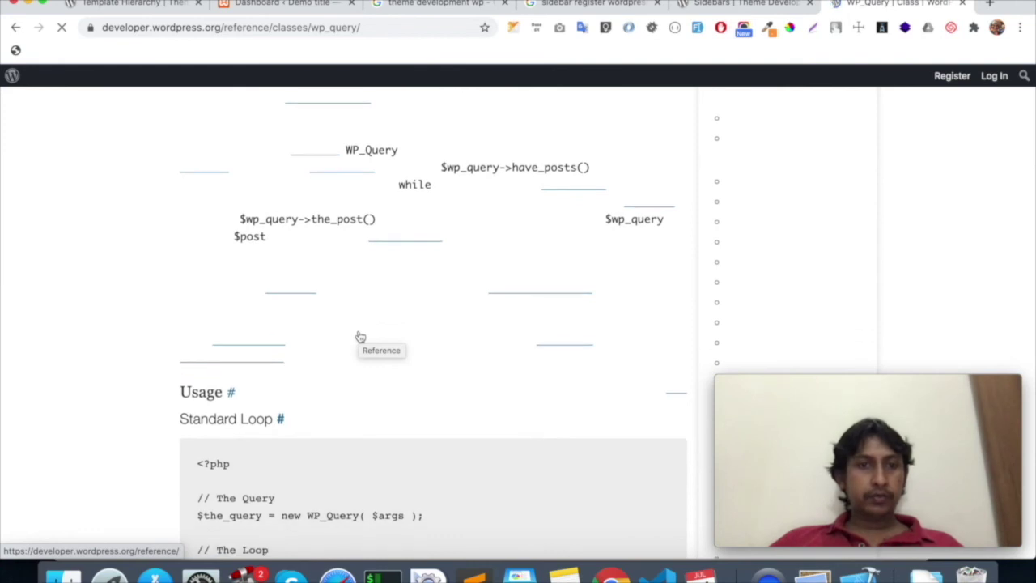
scroll(361, 337, "down", 4)
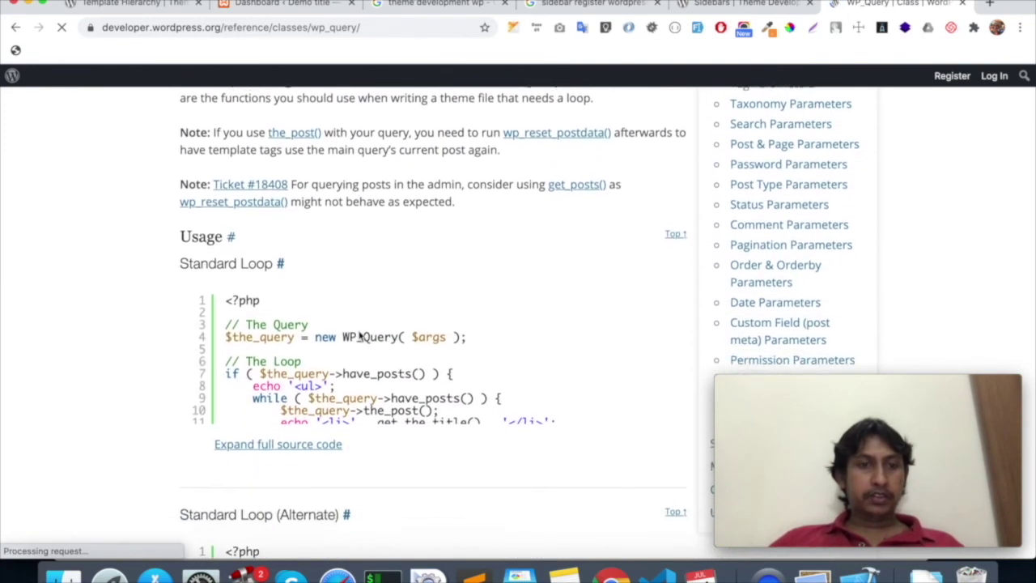
scroll(360, 337, "down", 1)
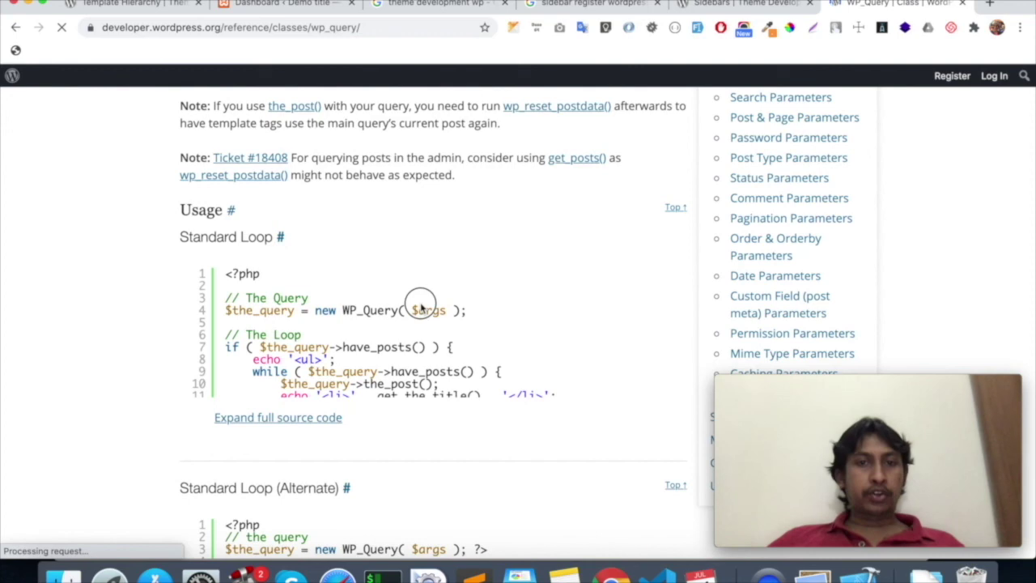
scroll(158, 301, "down", 10)
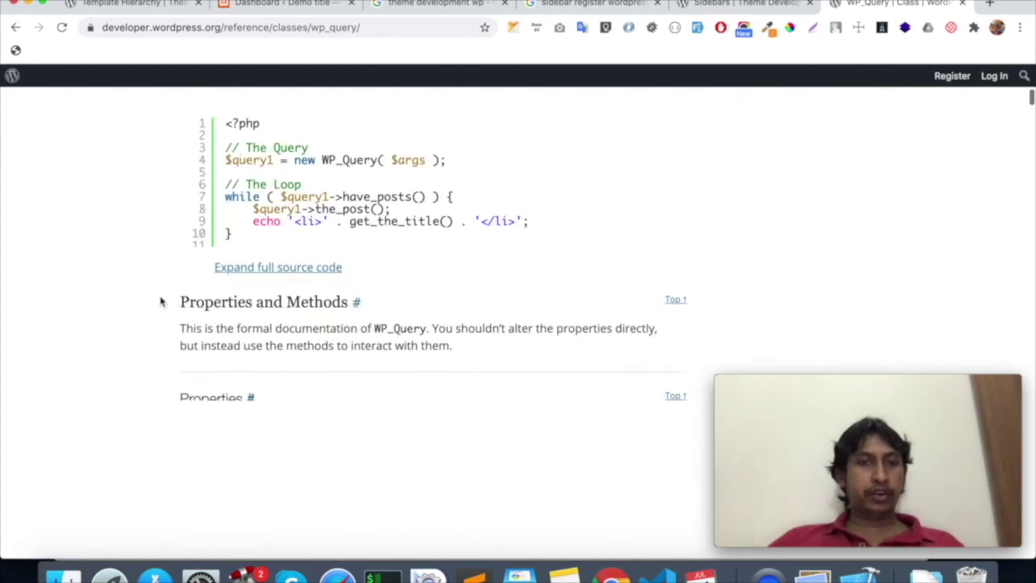
scroll(158, 300, "up", 3)
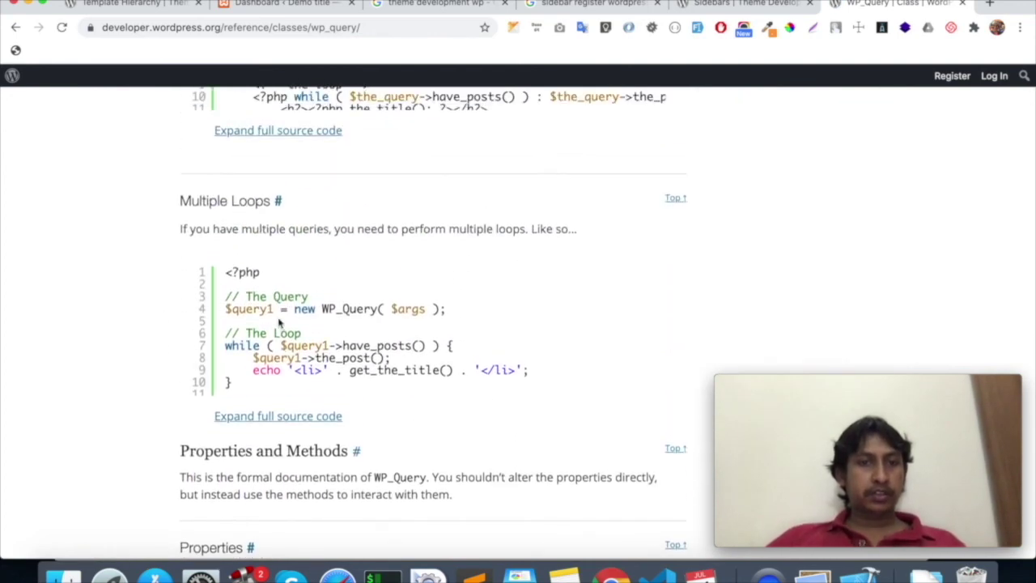
triple_click(398, 305)
scroll(185, 283, "down", 3)
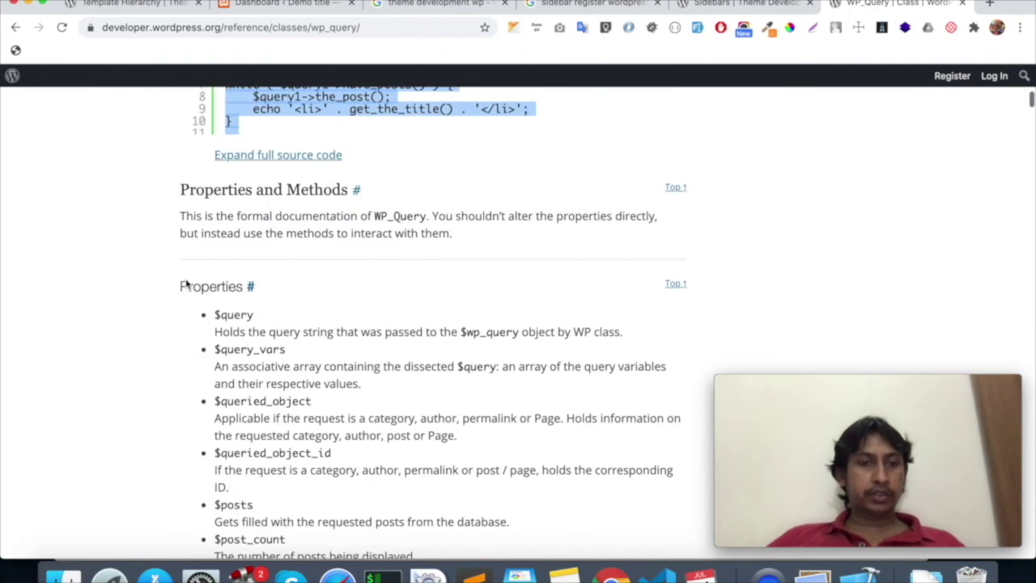
scroll(185, 283, "down", 4)
scroll(185, 284, "down", 10)
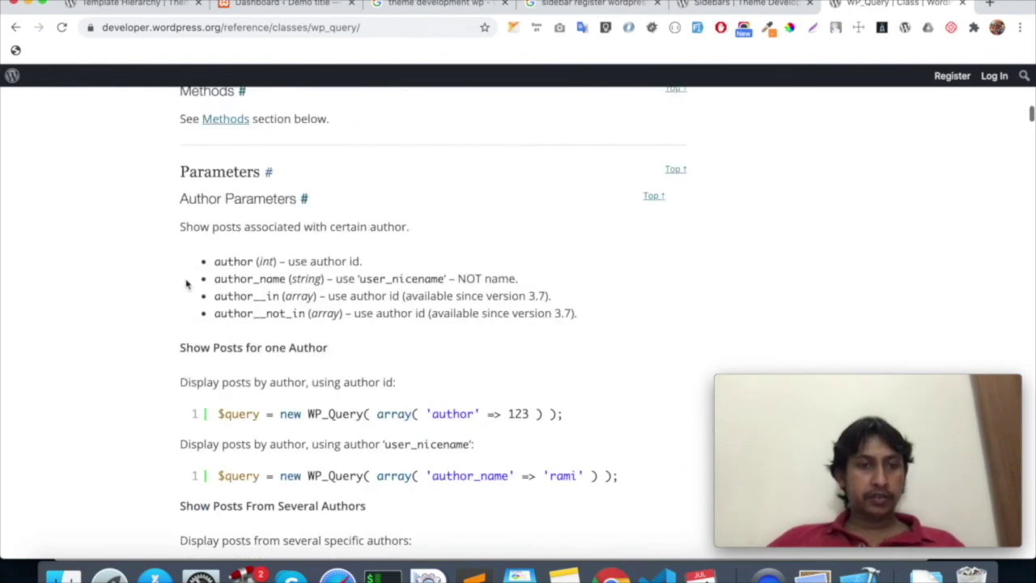
key("super+w")
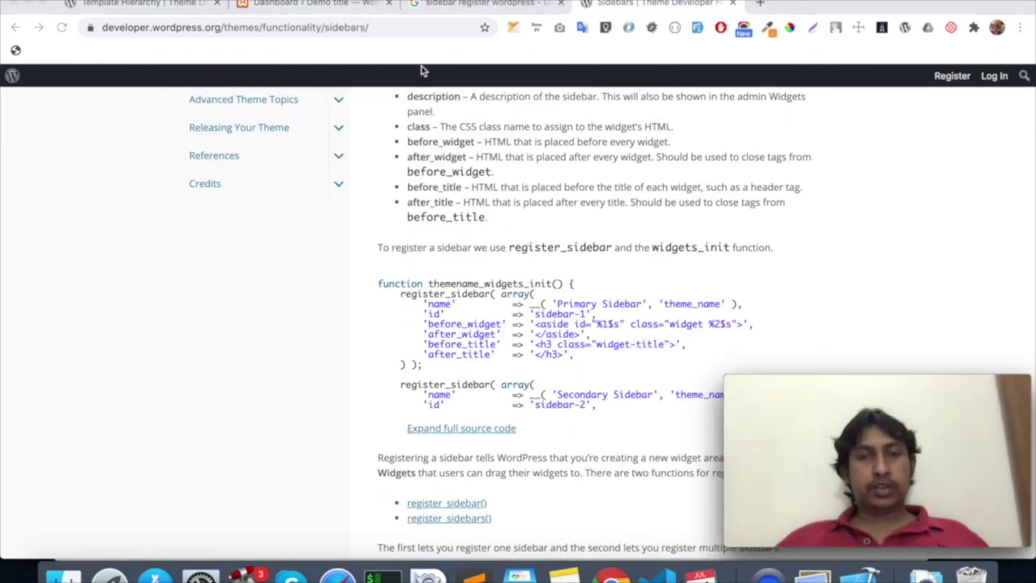
- Glance at the 'sidebar register wordpress' results and admin Dashboard, ending on the Sidebars handbook page
left_click(459, 5)
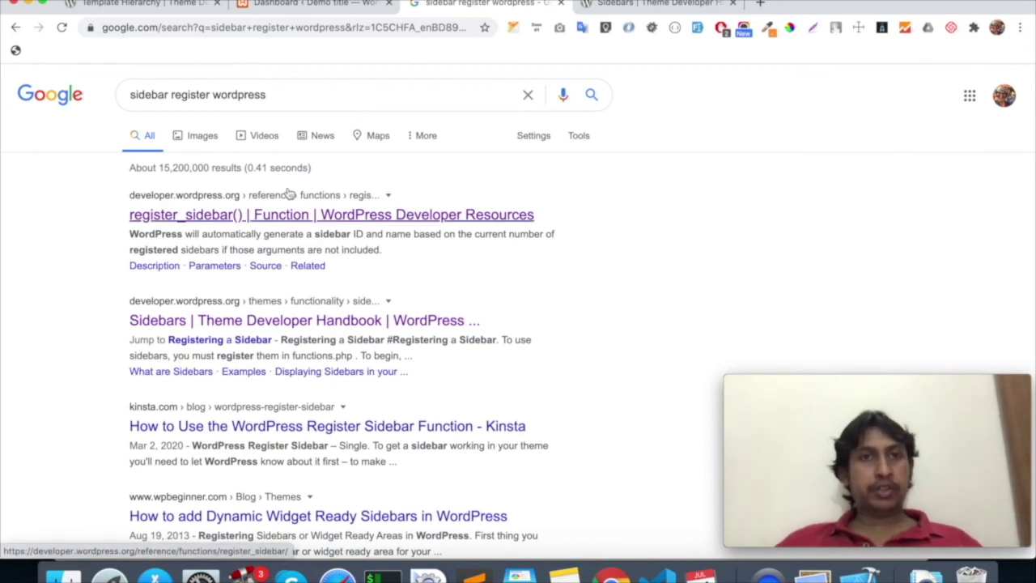
left_click(305, 5)
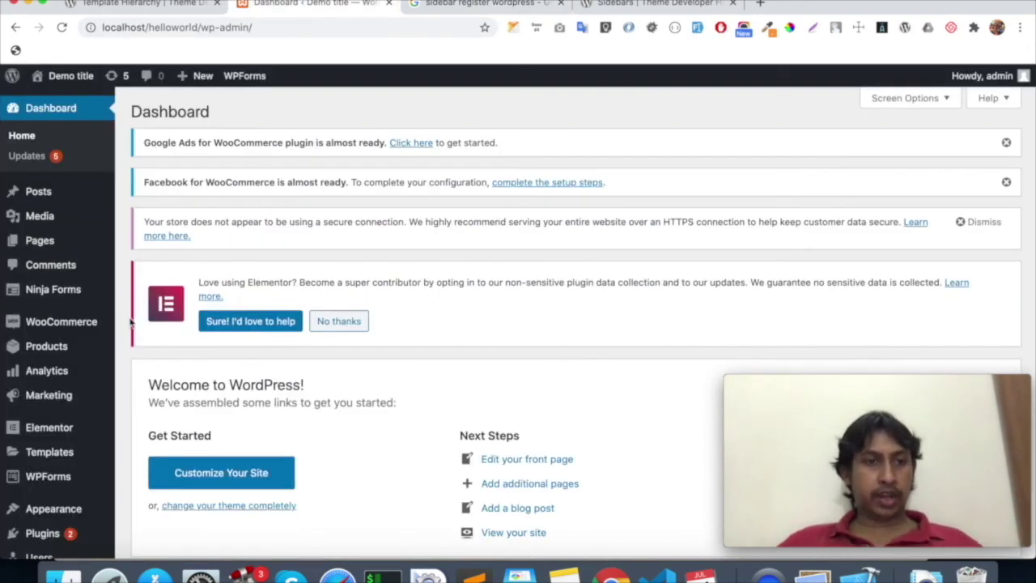
scroll(68, 390, "down", 3)
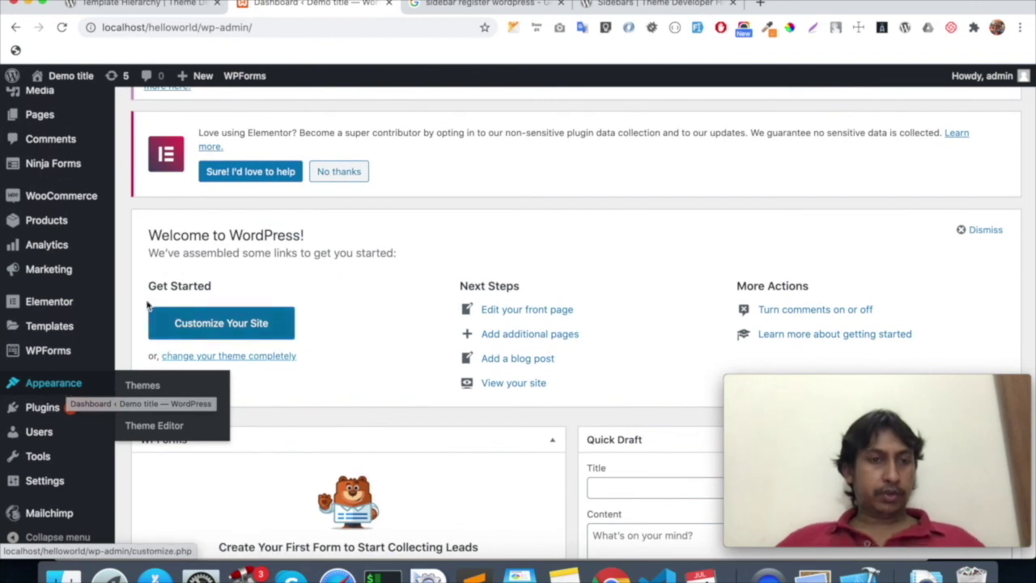
left_click(470, 4)
left_click(658, 3)
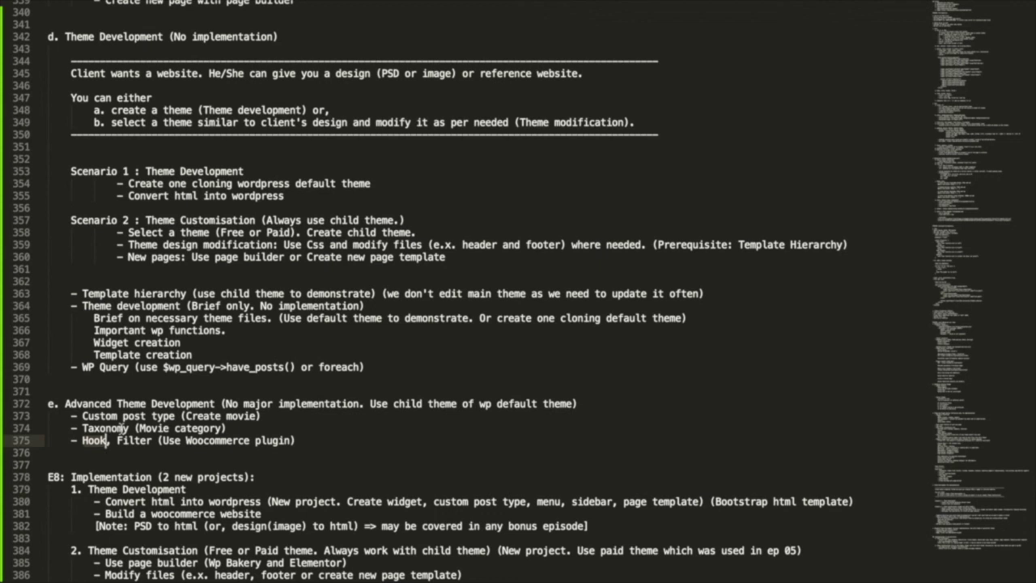
- Mark the Taxonomy, Advanced Theme Development and Custom post type lines, then return to the browser
left_click(100, 429)
left_click(100, 403)
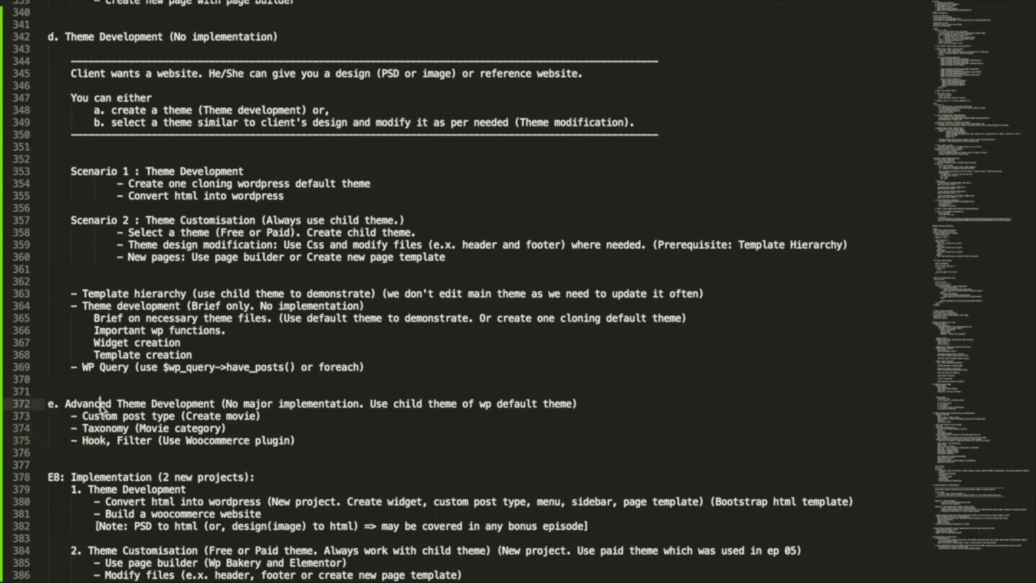
left_click(103, 416)
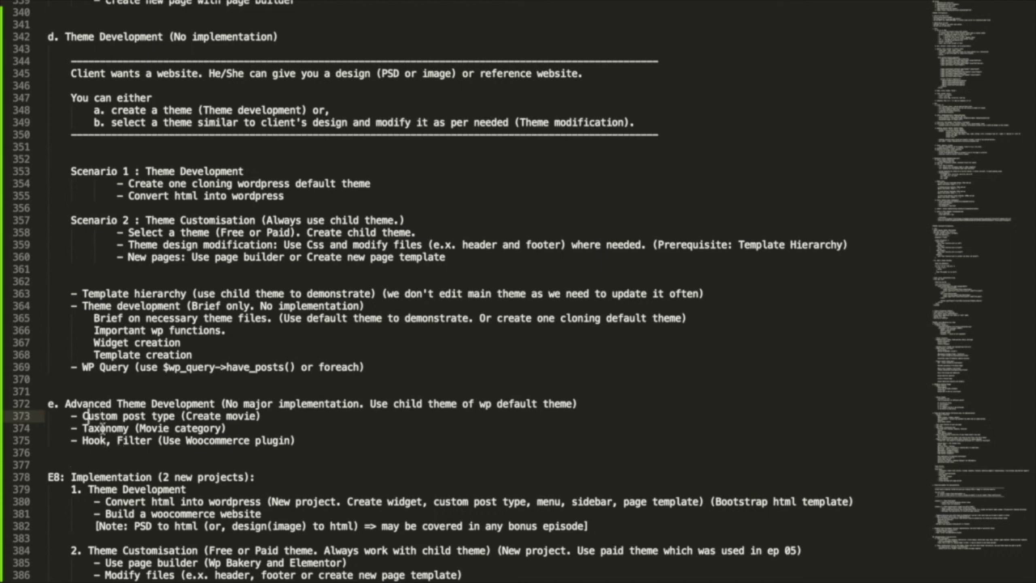
key("ctrl+Left")
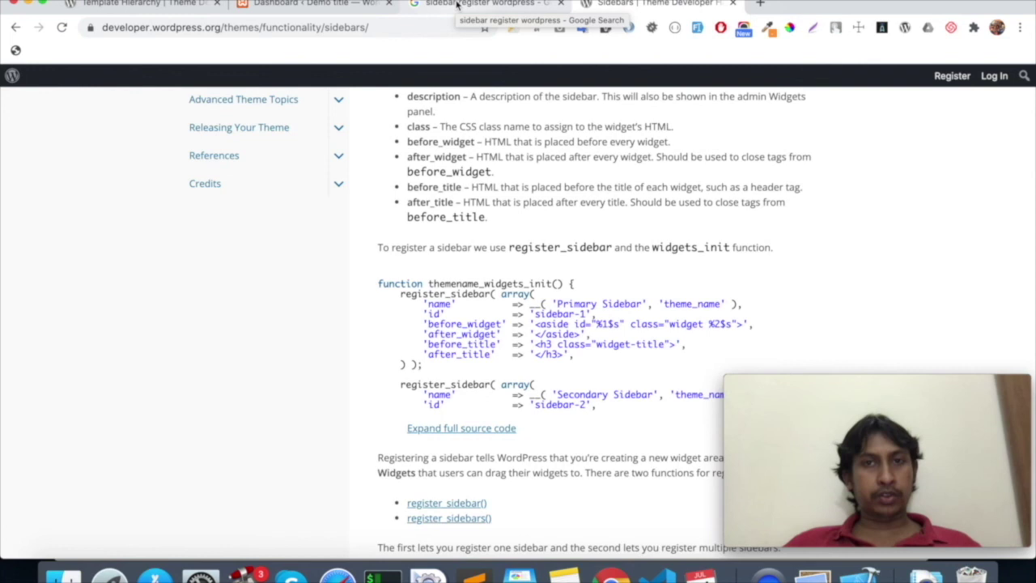
- View the local admin Dashboard, highlight the word 'started', and switch back to the notes
left_click(338, 4)
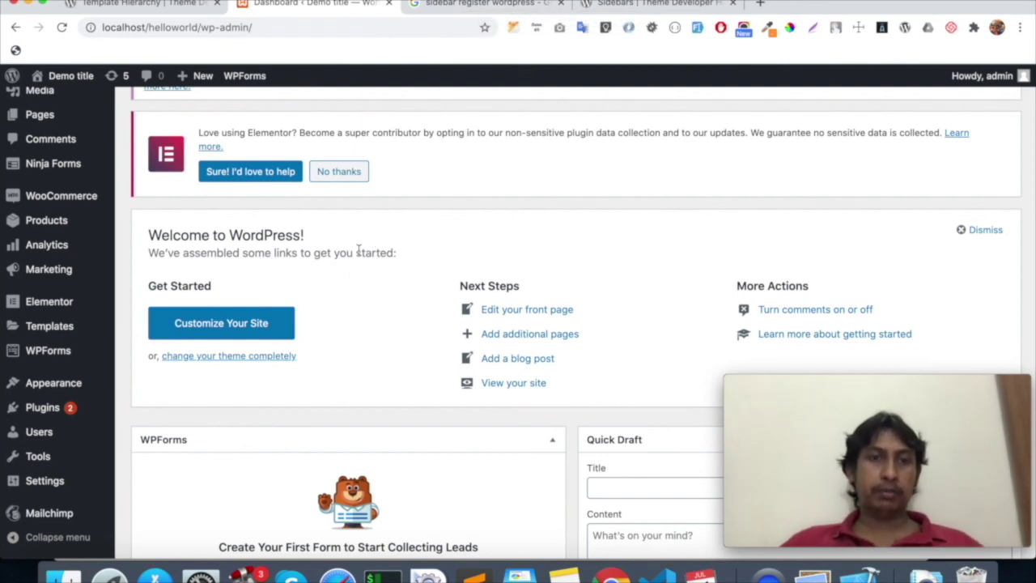
double_click(359, 249)
key("ctrl+Right")
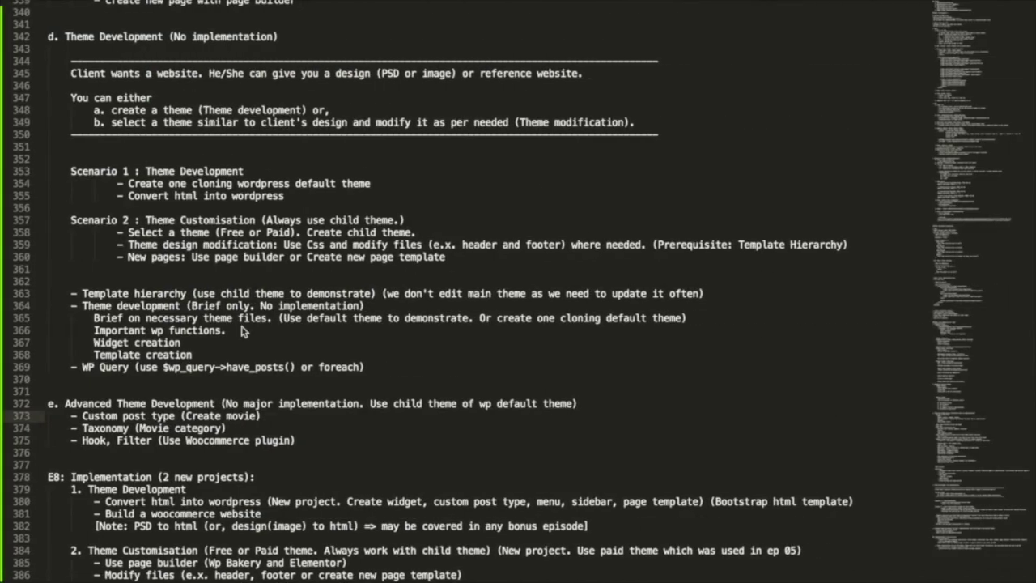
- Point out the Hook, Filter line in the outline, selecting the word 'Hook'
left_click(139, 439)
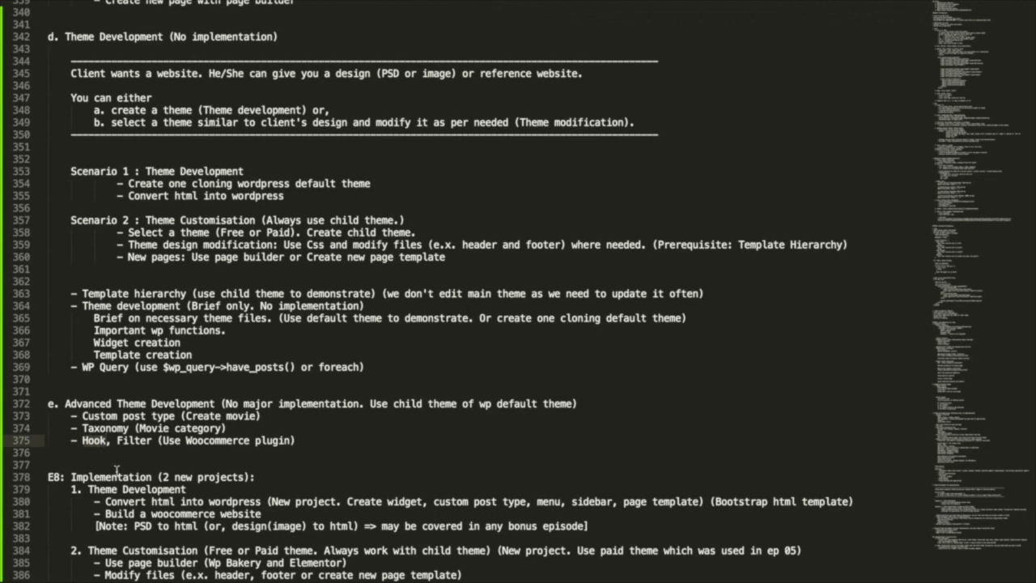
key("alt+Right")
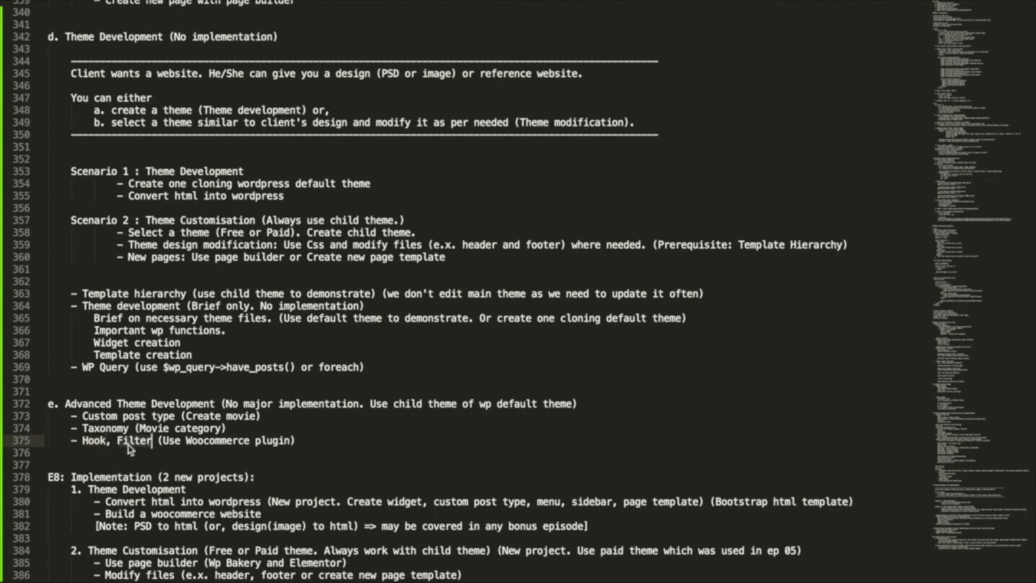
left_click(122, 385)
double_click(90, 442)
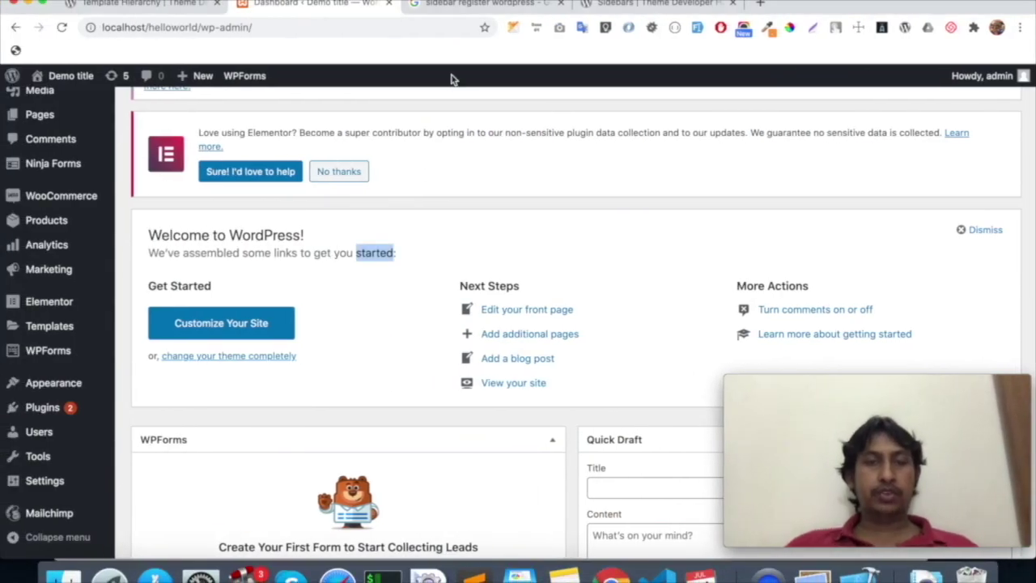
- Search 'woocommerce hooks' in a new tab and open the WooCommerce Hooks: Actions and filters docs
left_click(472, 5)
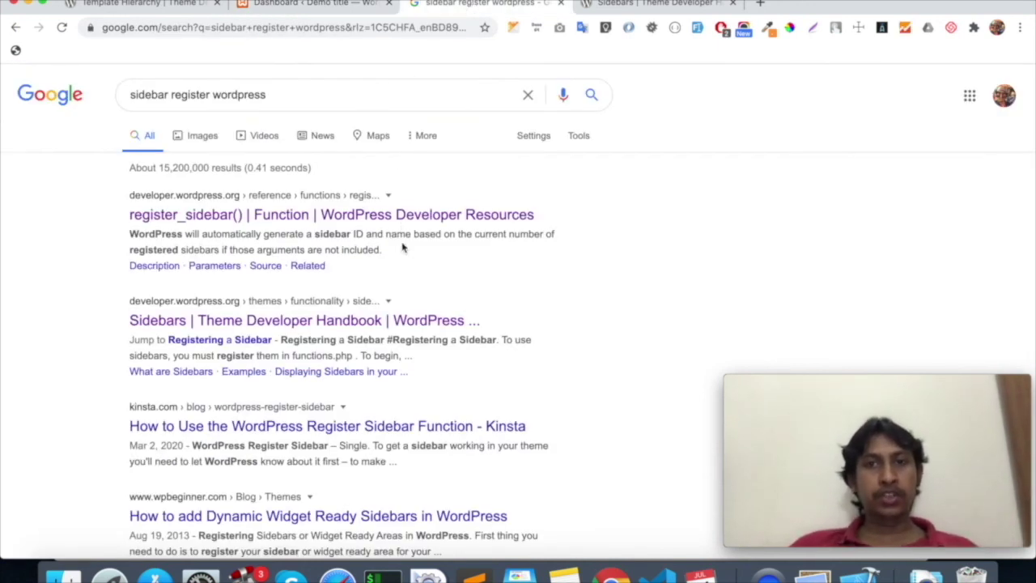
left_click(759, 3)
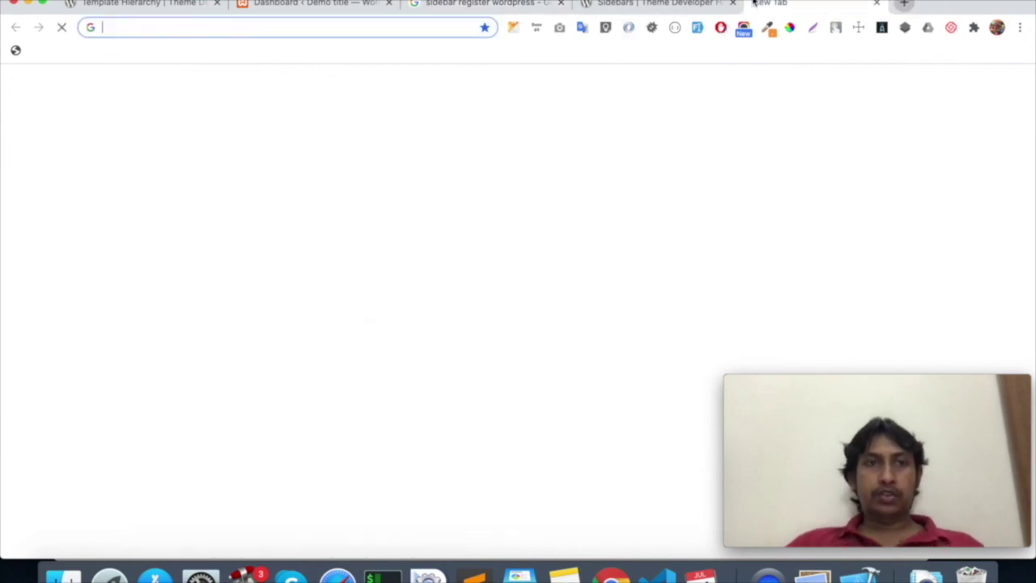
type("woocom")
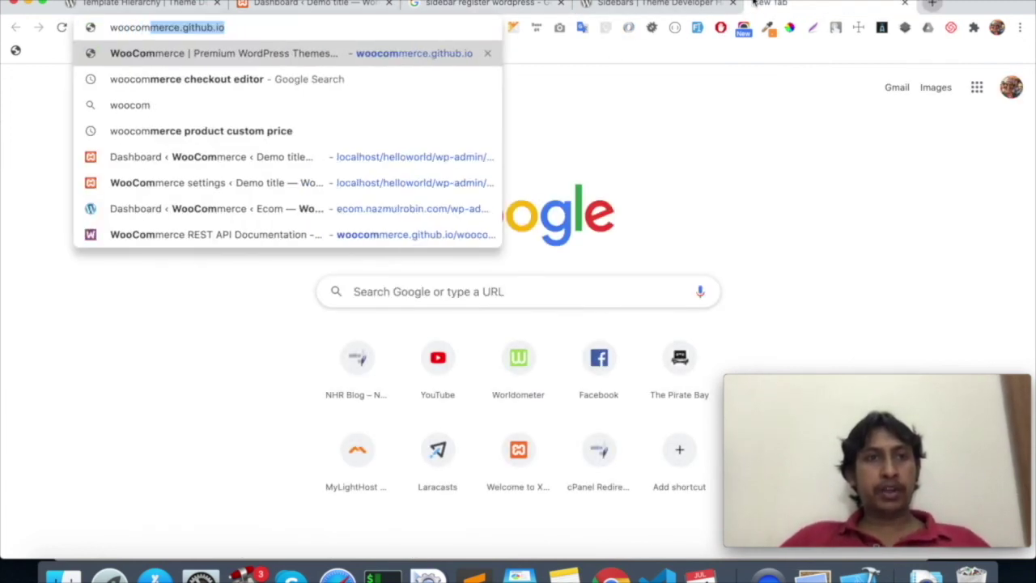
type("merce ")
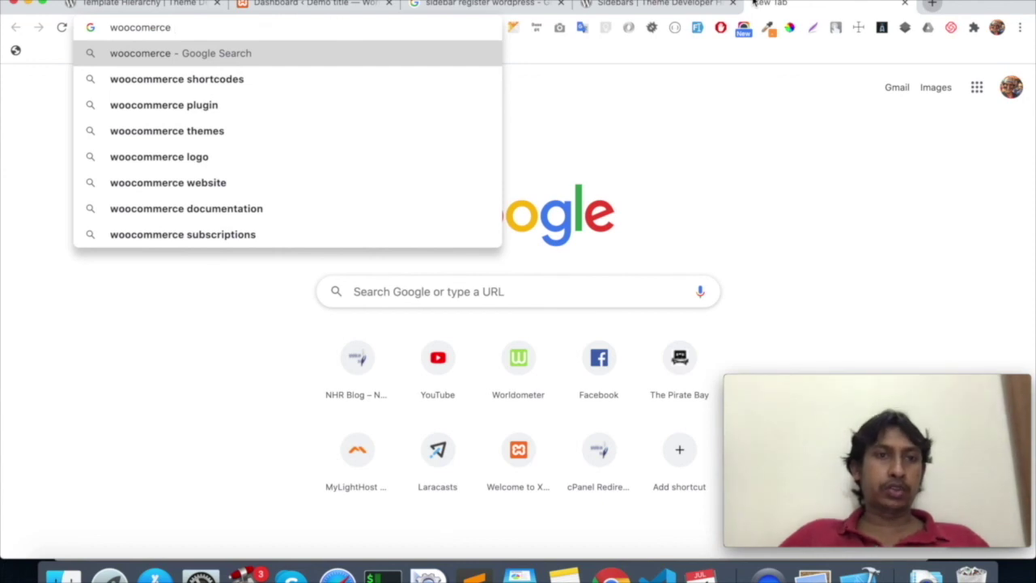
type("hooks")
key("Return")
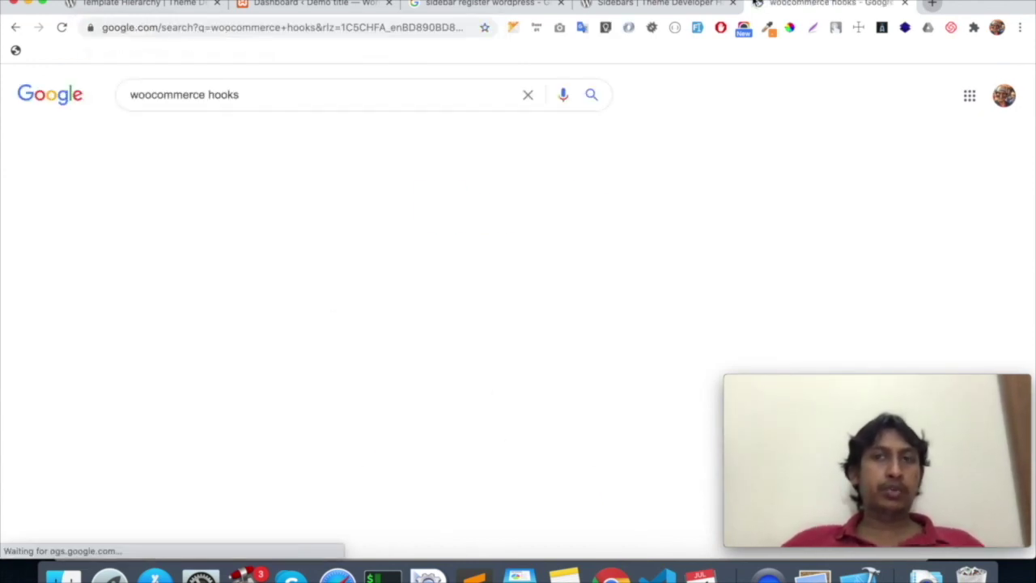
left_click(240, 213)
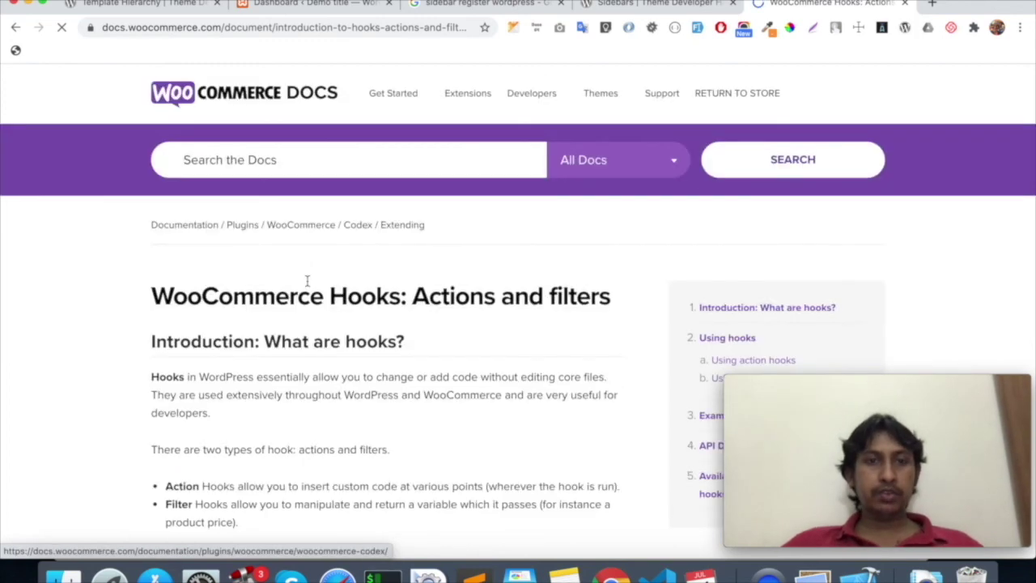
- Skim the WooCommerce Hooks docs and jump to the 'Using action hooks' and 'API Documentation' sections
scroll(170, 349, "down", 10)
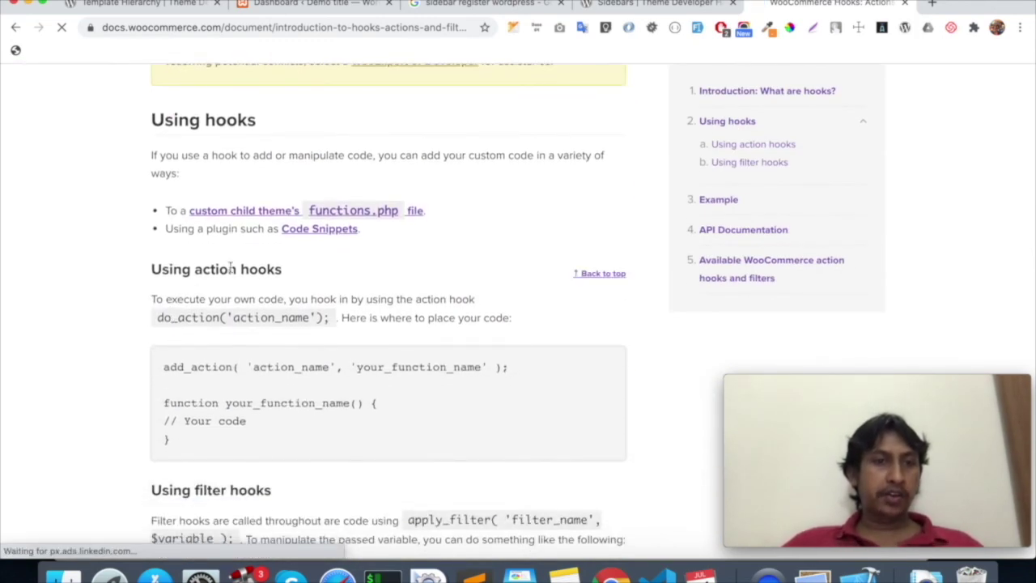
scroll(121, 351, "down", 6)
scroll(120, 351, "up", 2)
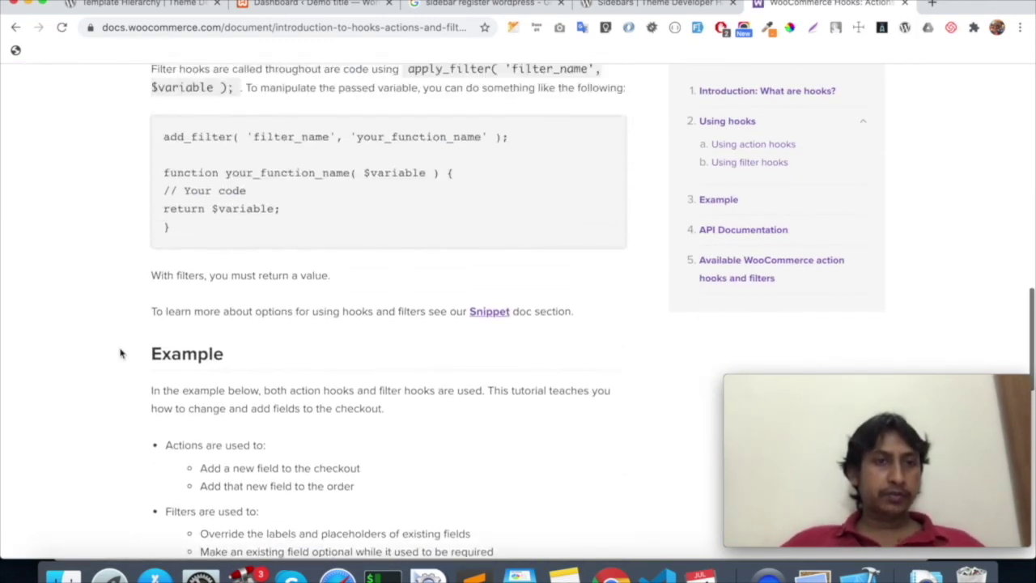
scroll(130, 370, "down", 10)
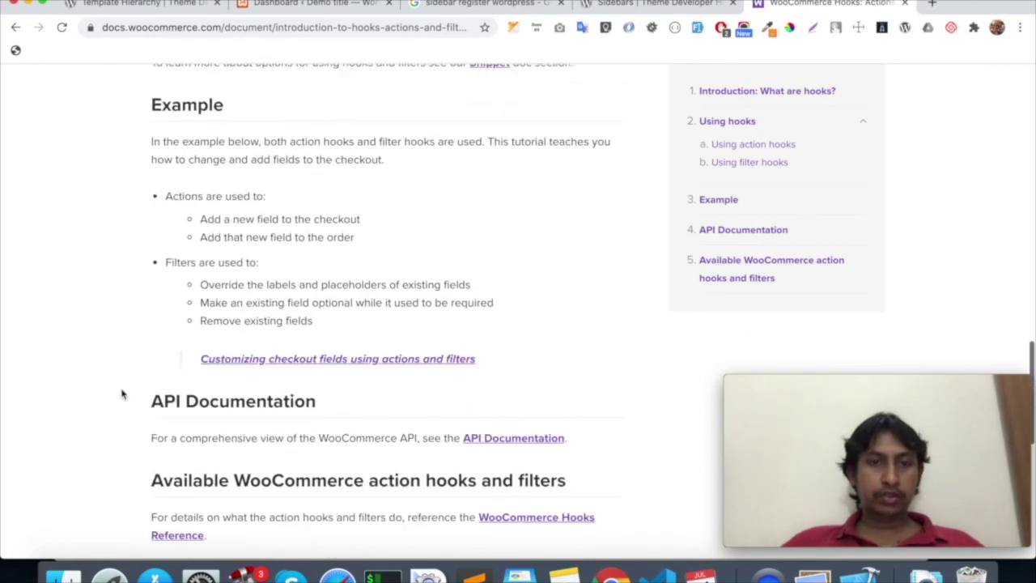
scroll(122, 395, "down", 4)
scroll(122, 394, "up", 15)
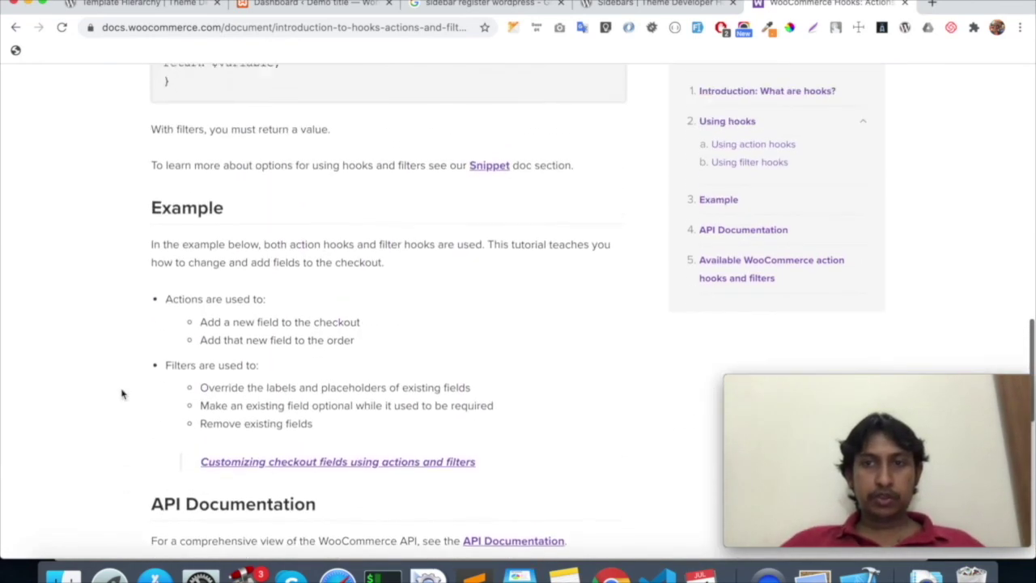
scroll(122, 394, "up", 2)
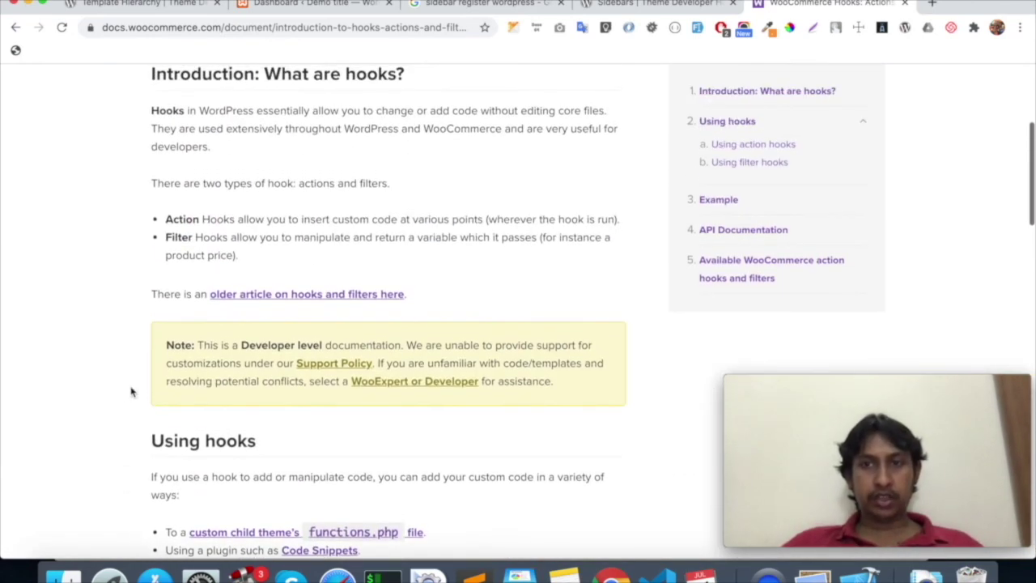
left_click(753, 144)
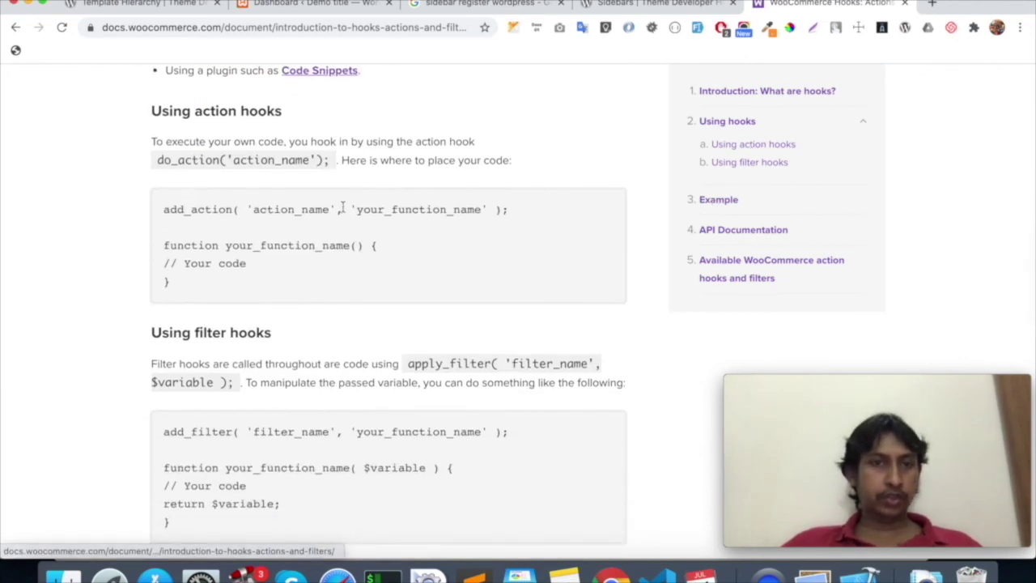
left_click(739, 230)
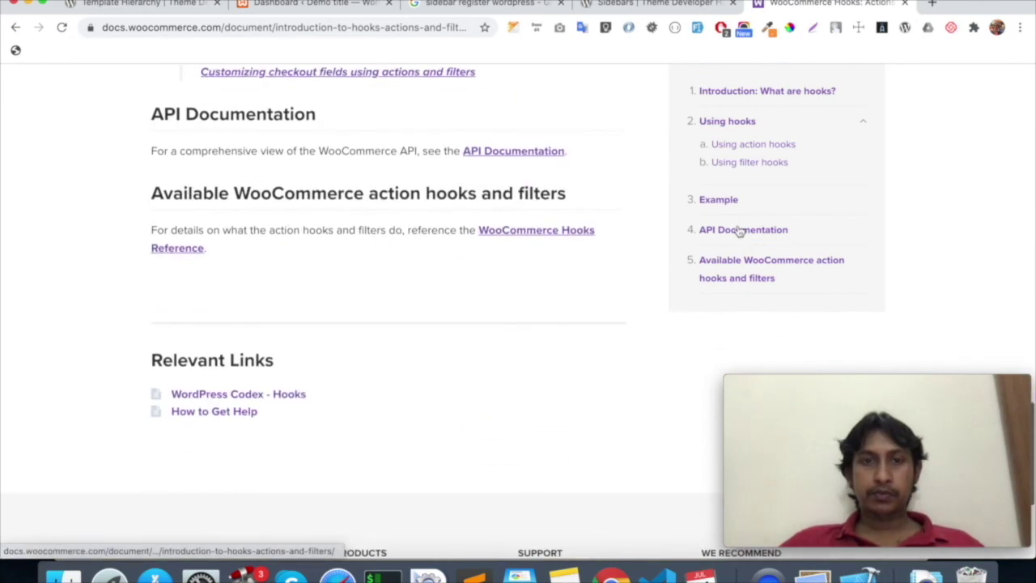
- Open the WooCommerce Hooks Reference and browse its table of template-file hooks
left_click(526, 232)
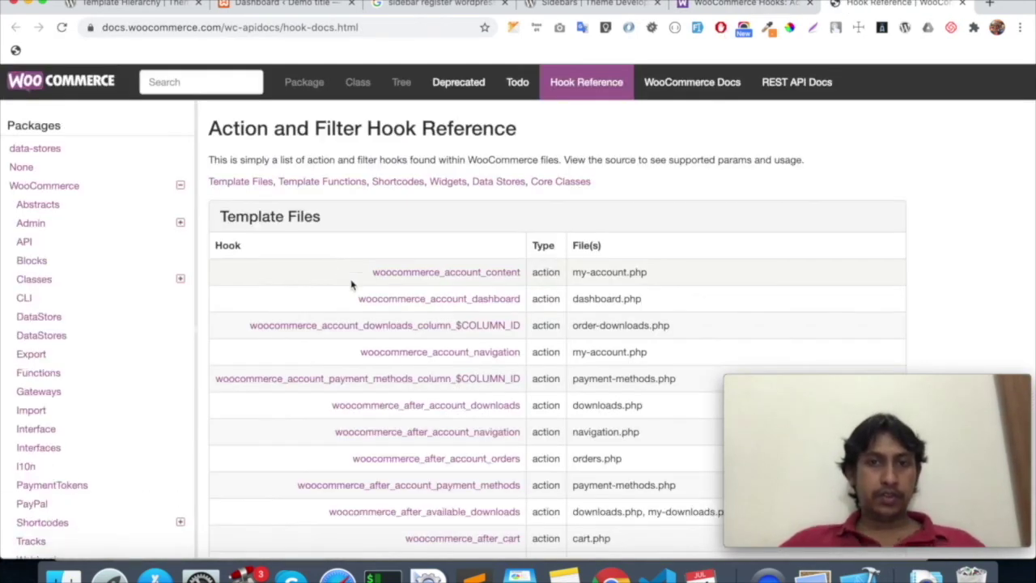
scroll(429, 361, "down", 5)
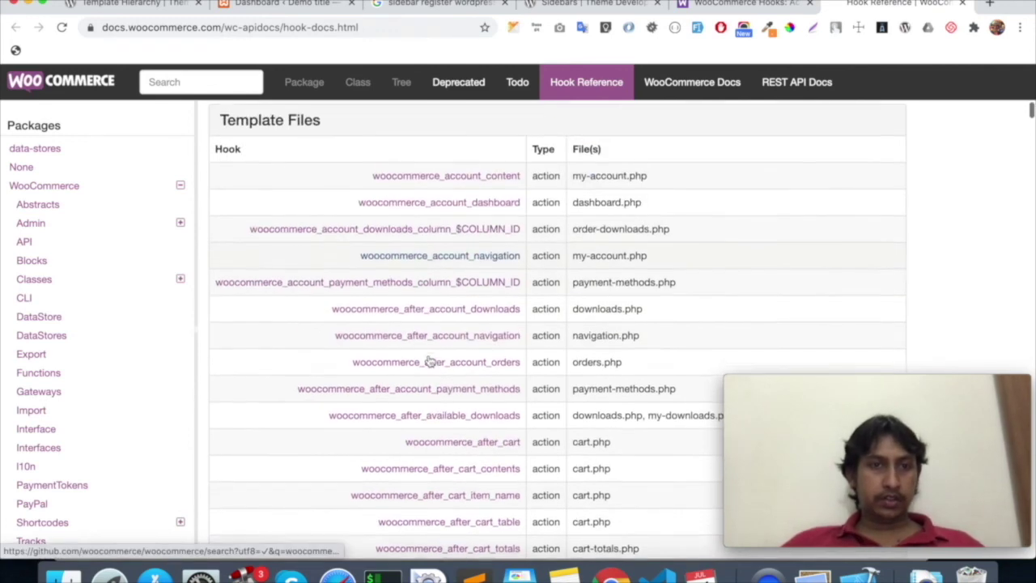
scroll(429, 362, "down", 3)
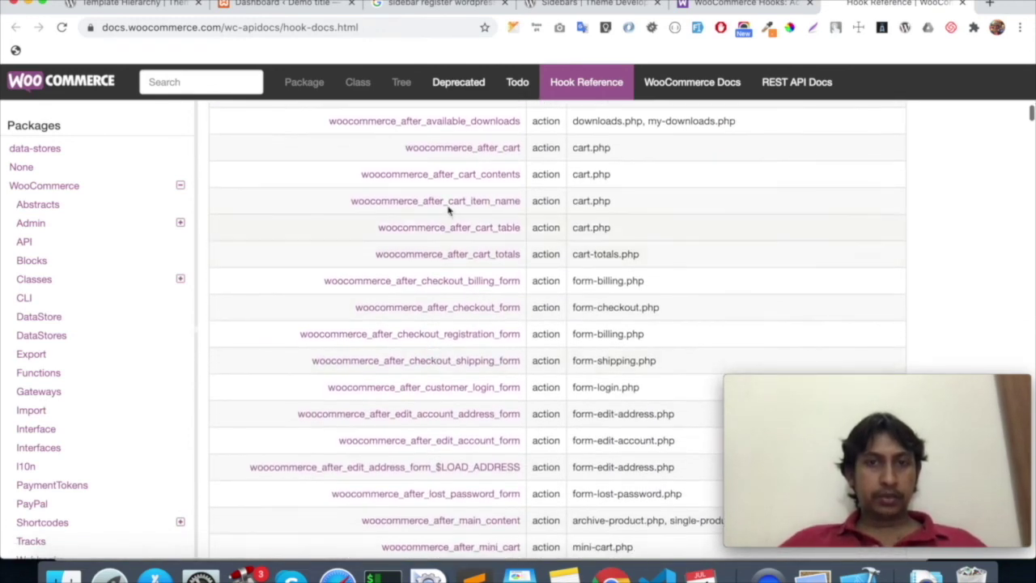